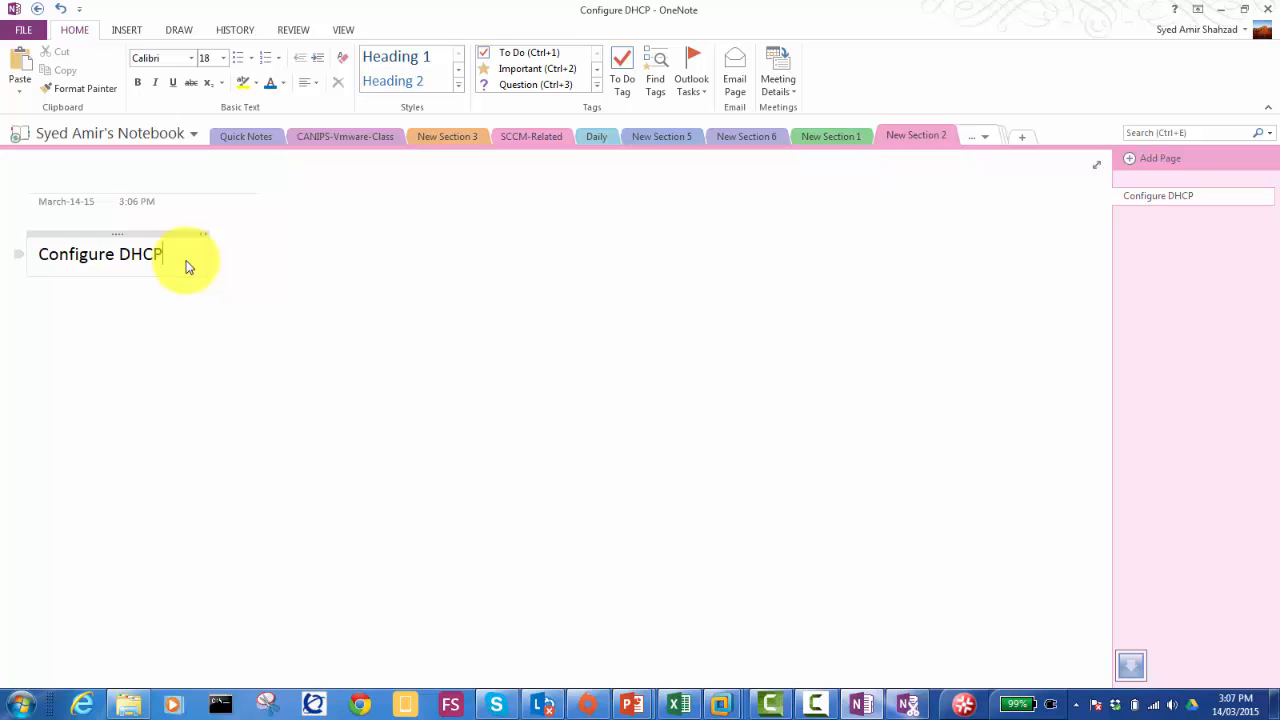
Step: Title the OneNote page 'WDS LAB' and complete the first task as 'Configure DHCP and test it'
click(160, 168)
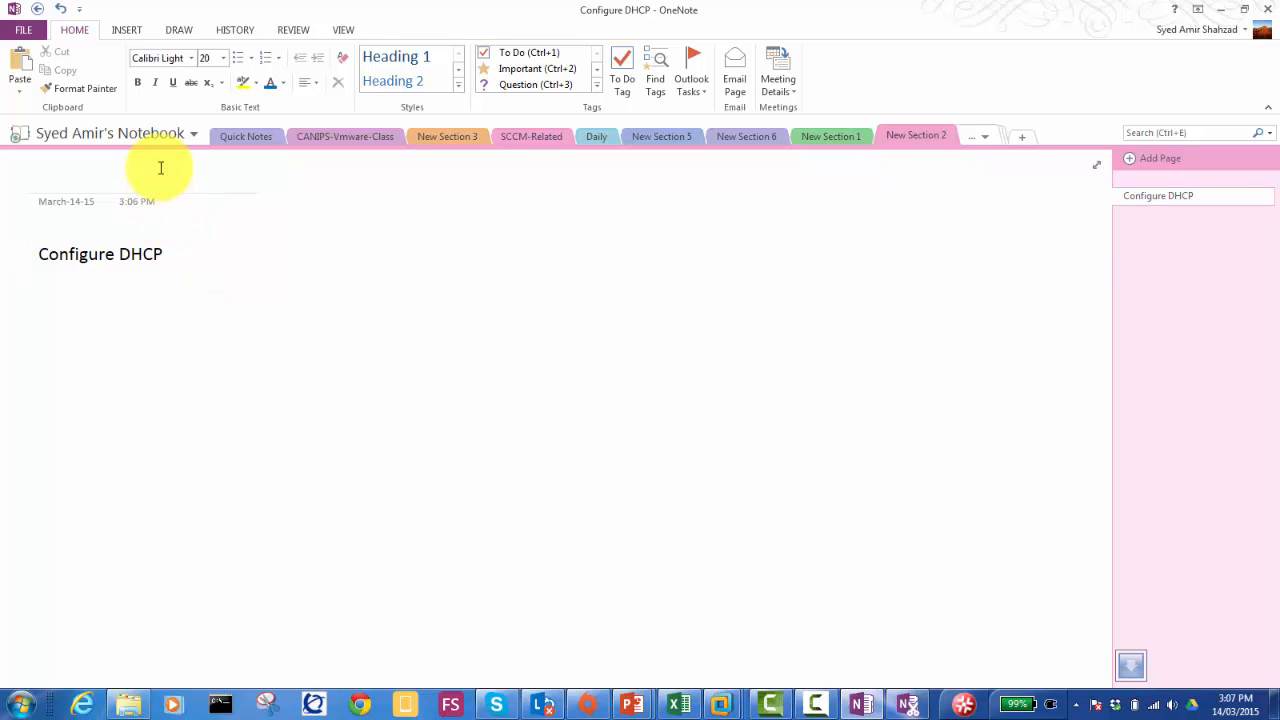
text(WDS LAB)
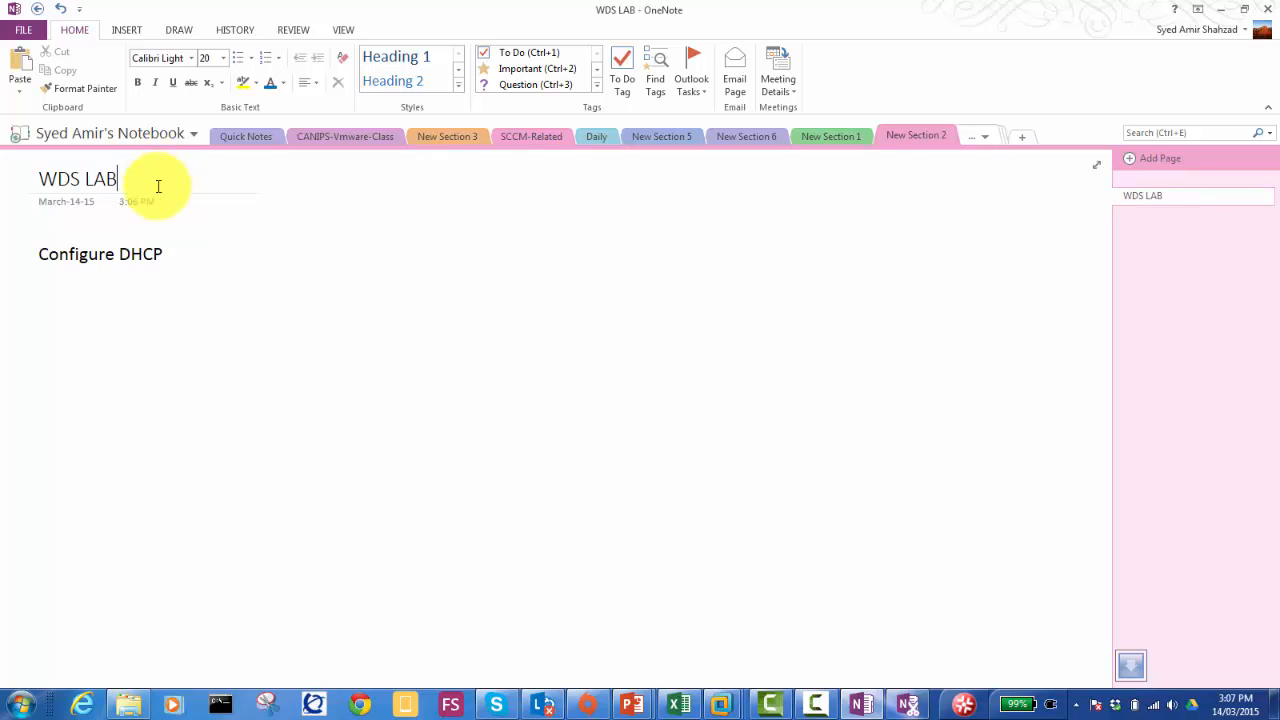
click(164, 257)
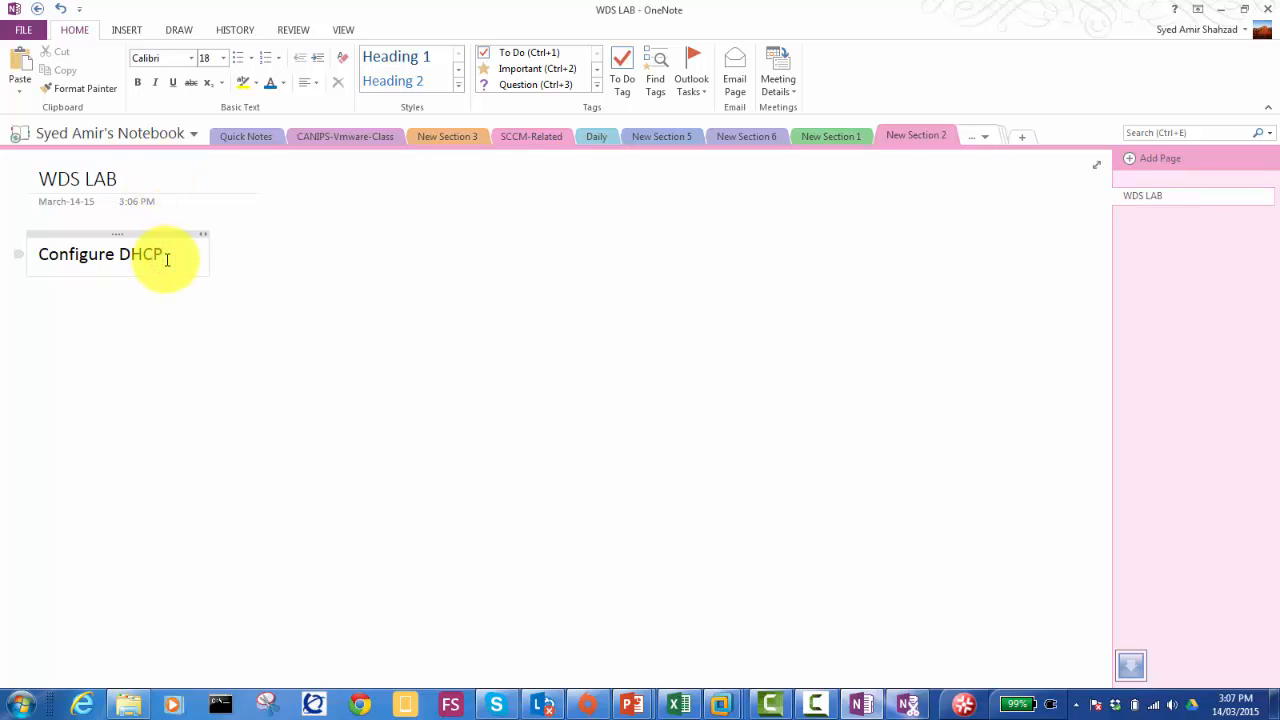
text(and test it )
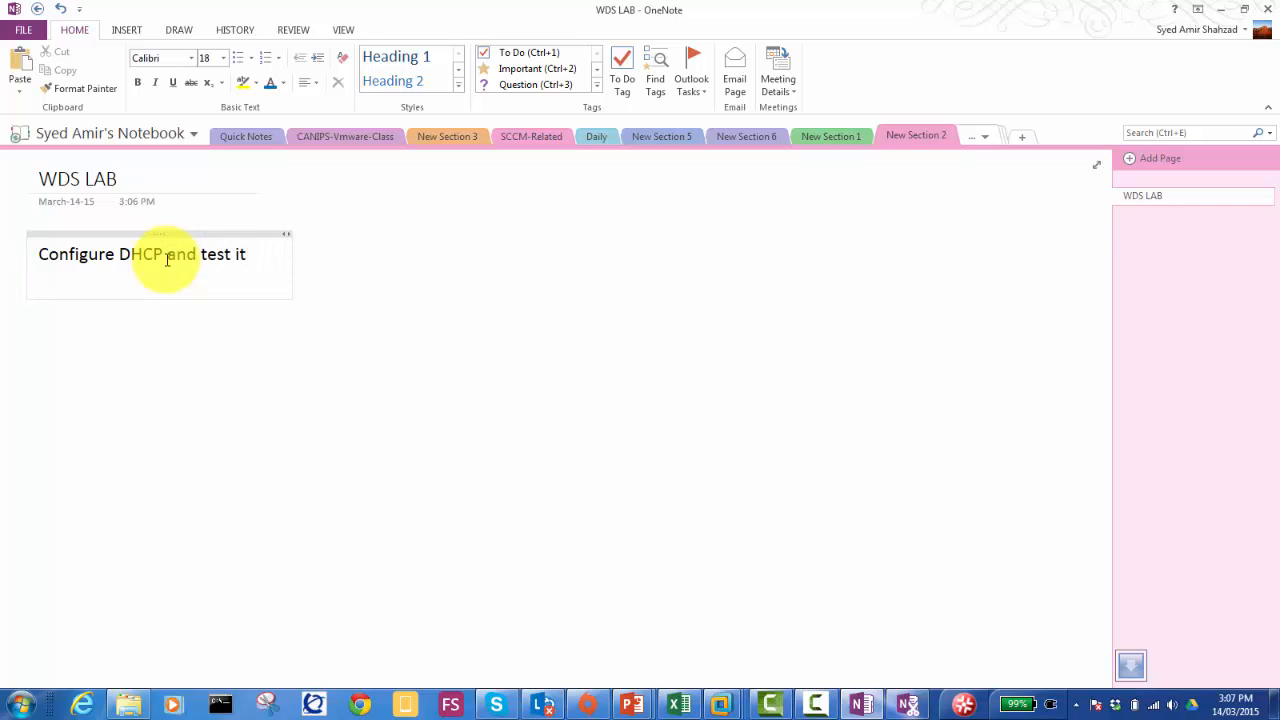
text(C)
Step: Add the task line 'Install and Configure WDS' and bring up Skype's taskbar menu
key(BackSpace)
text(Install and Configure WDS)
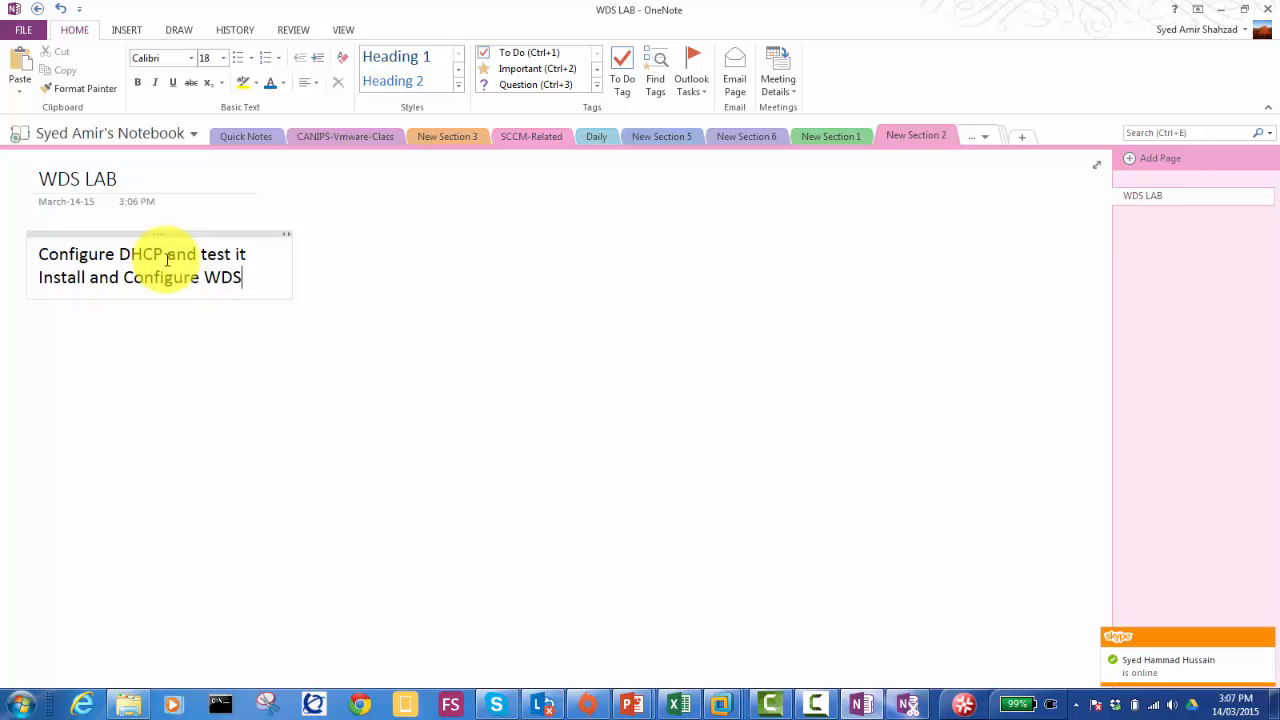
right_click(497, 704)
Step: Quit Skype, then add the line 'Deploy Server OS on an Empty Machine' below the WDS task
click(480, 590)
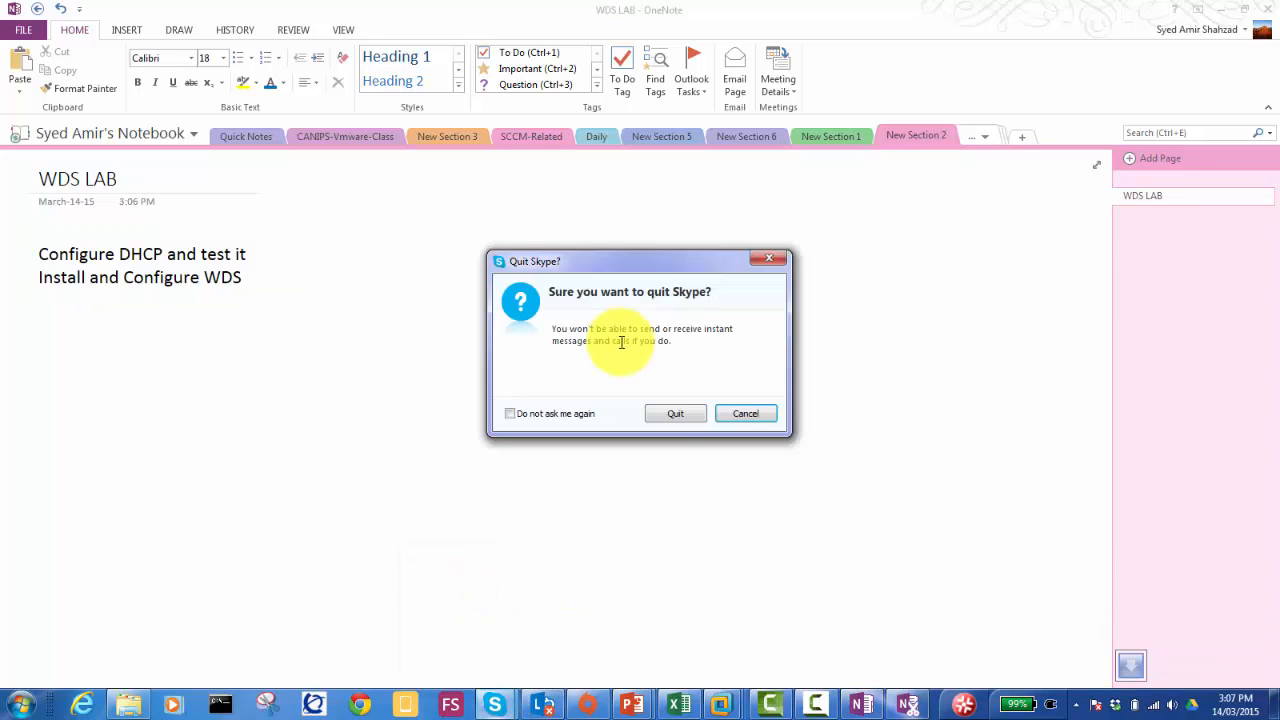
click(676, 410)
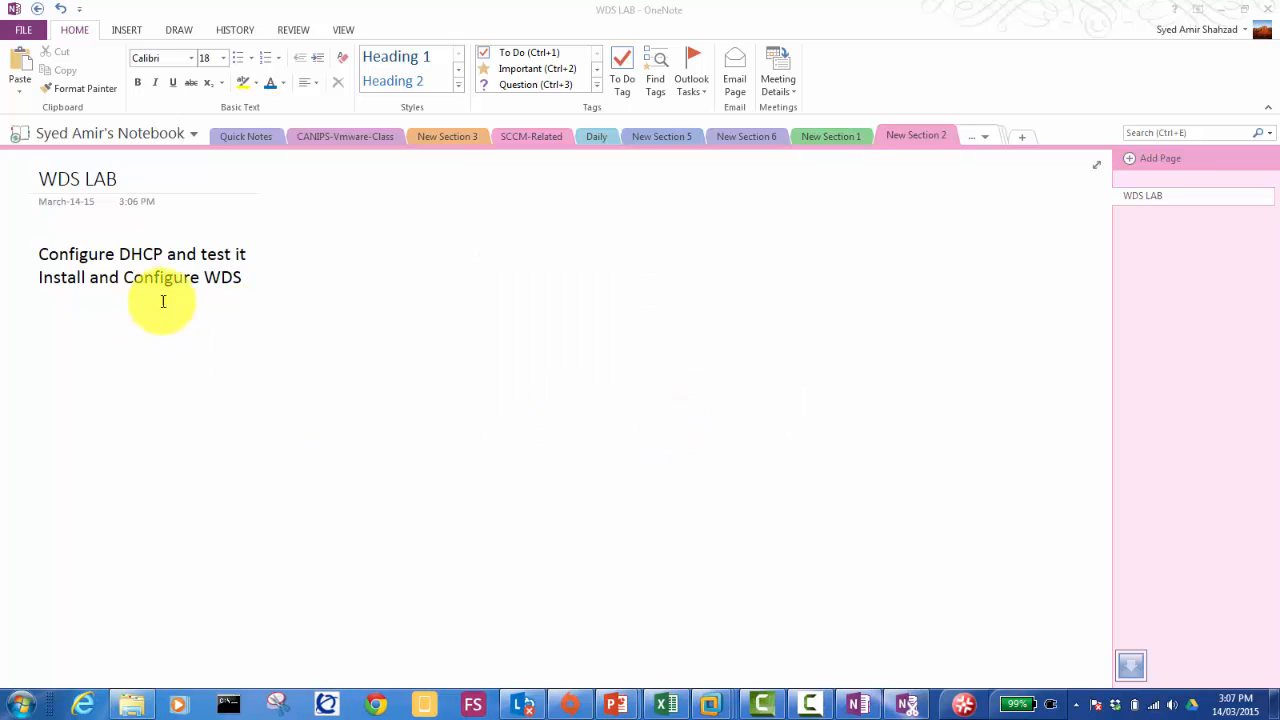
click(253, 279)
key(Return)
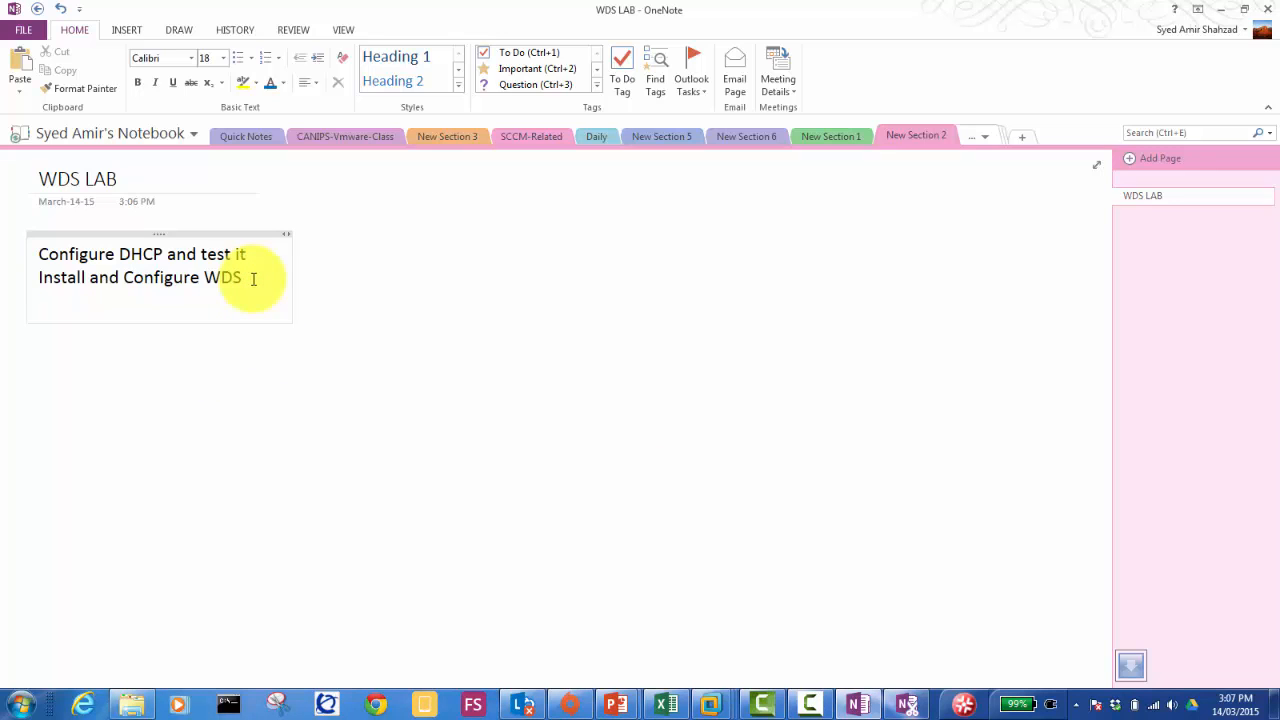
text(Deploy Server OS on a)
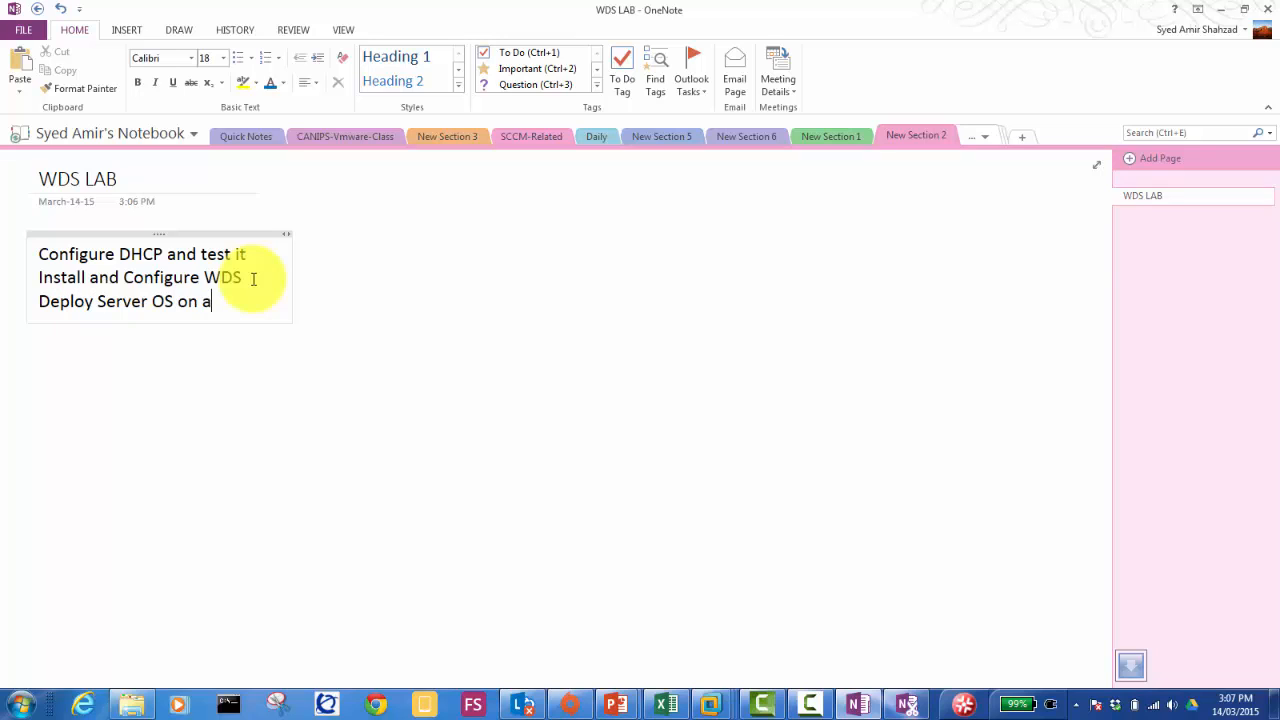
text(n Empty Ma)
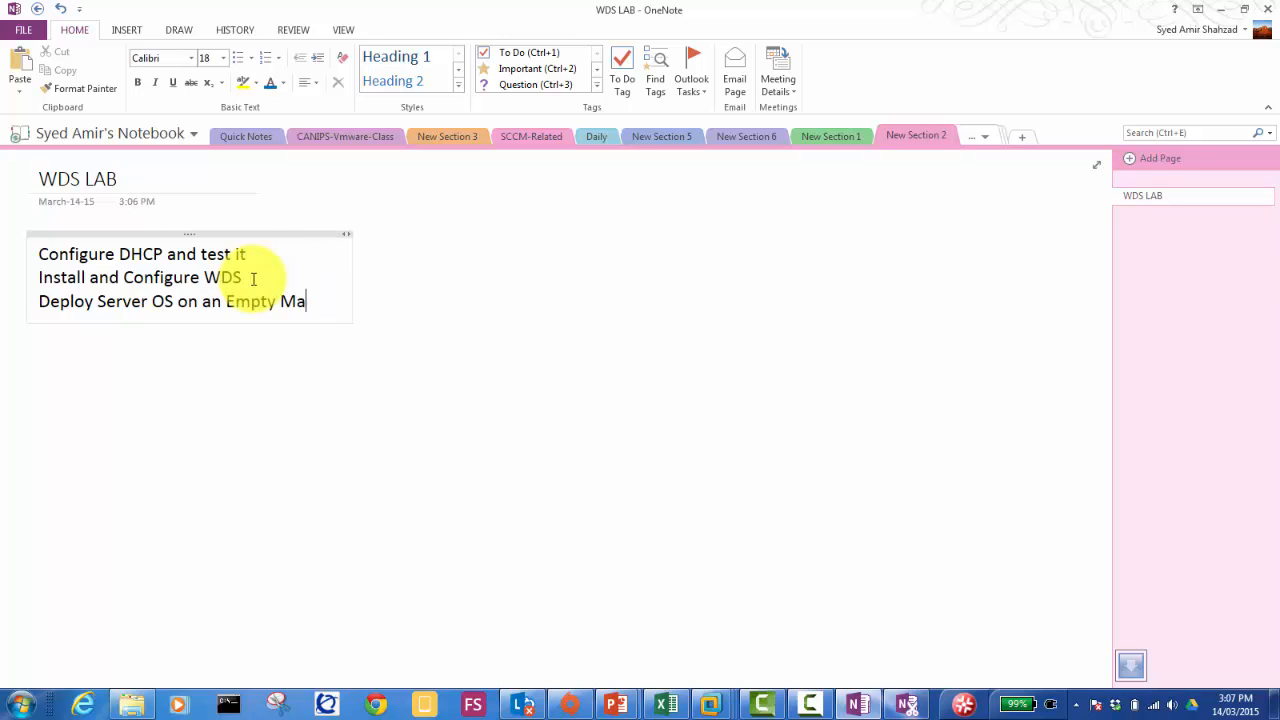
text(chine)
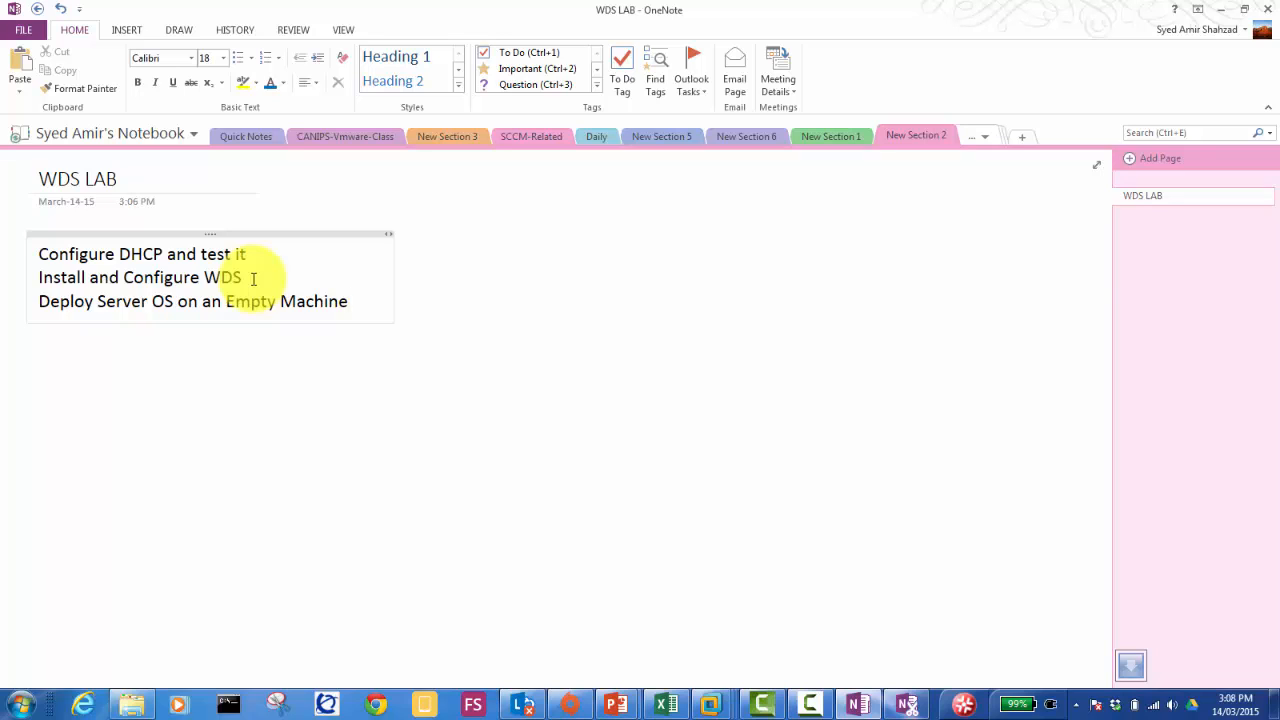
Step: Write a fourth task: image a machine with installed OS and one App, upload and deploy it
key(Return)
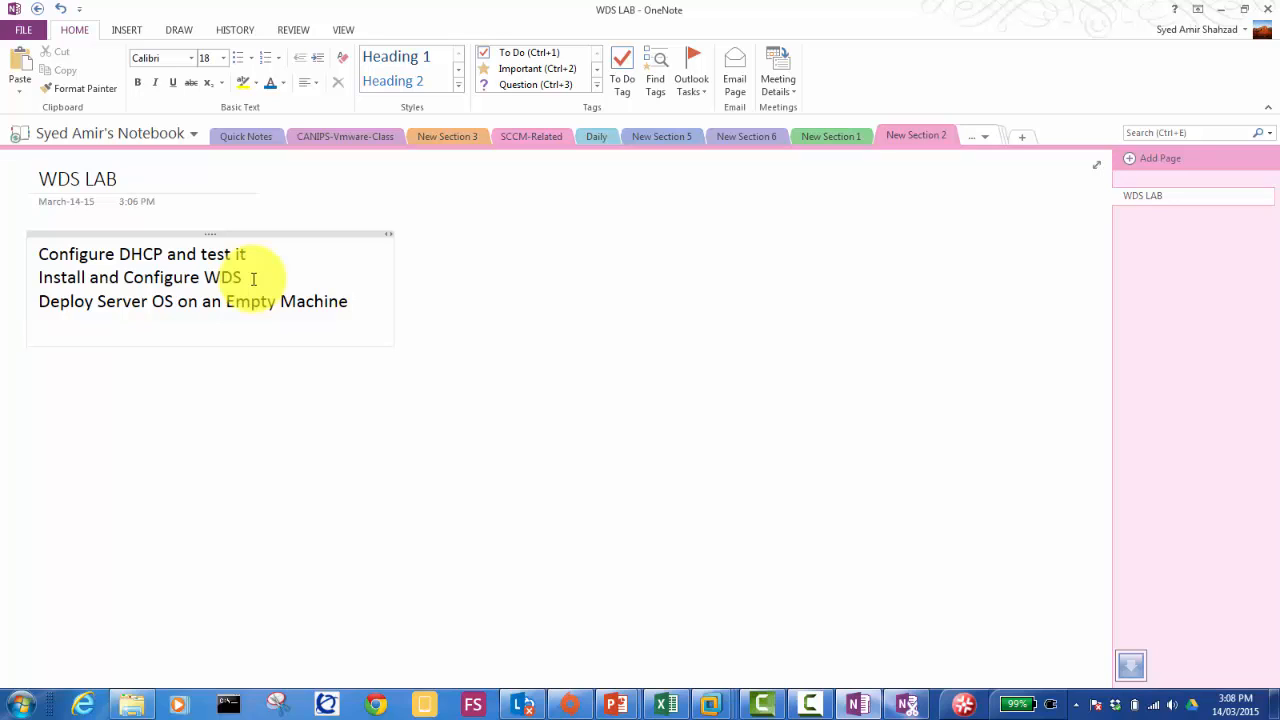
text(C)
key(BackSpace)
text(A machin)
key(BackSpace)
key(BackSpace)
text(ine with )
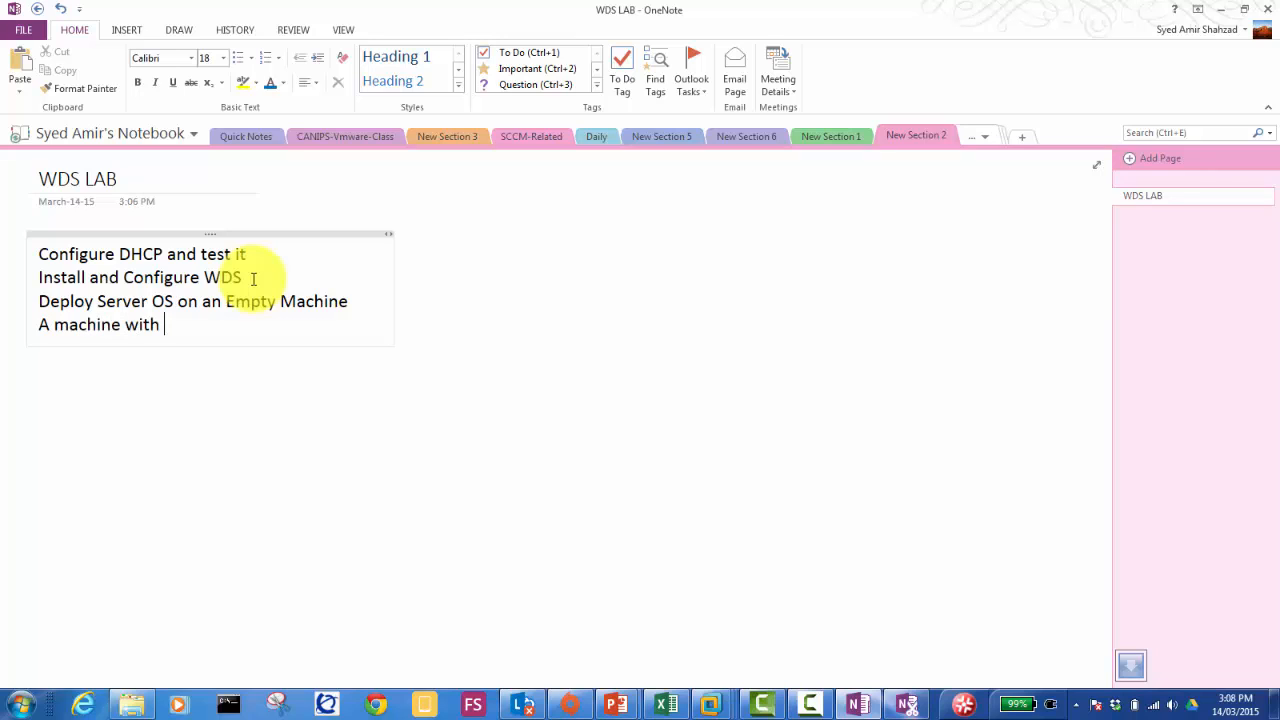
text(installed OS)
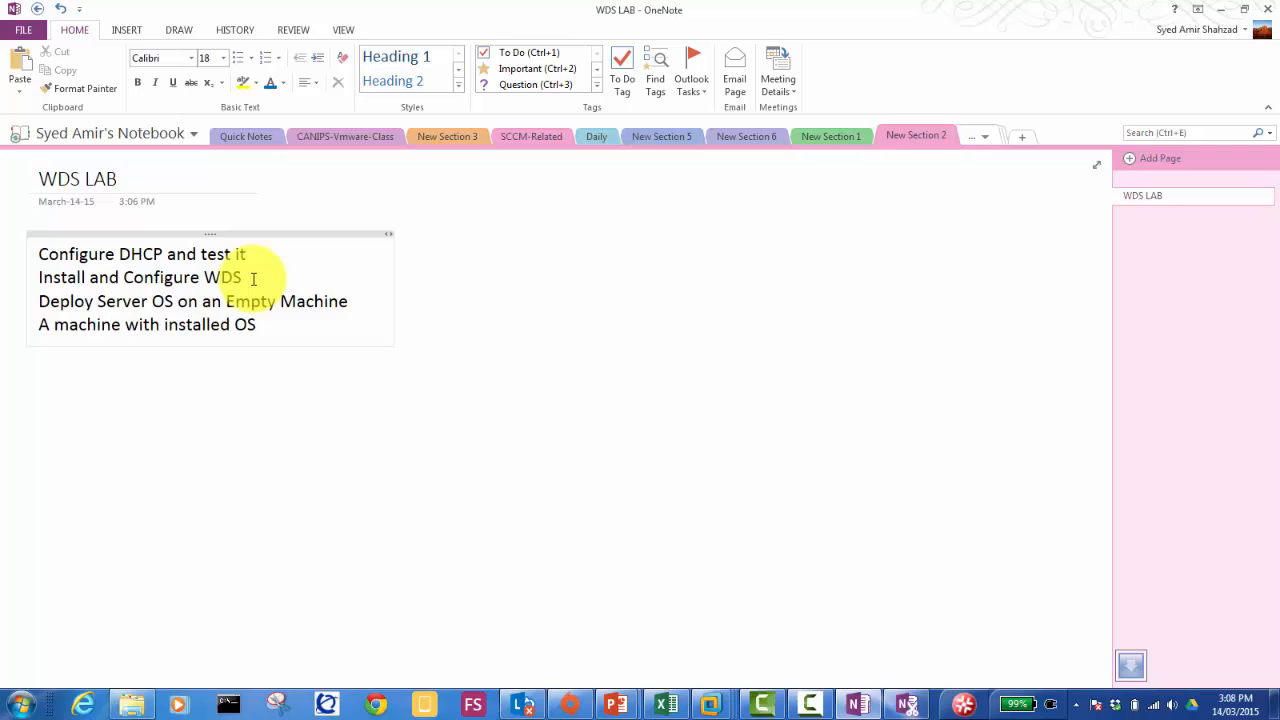
text( and one App)
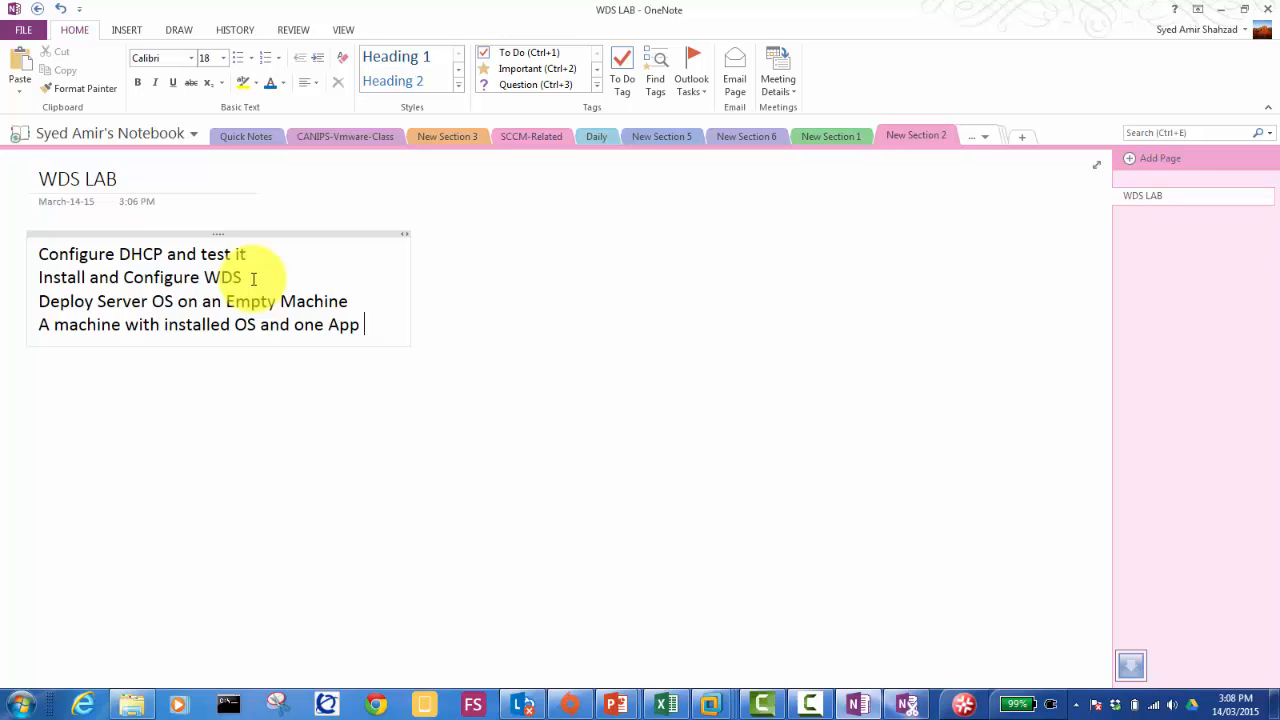
text( , Take)
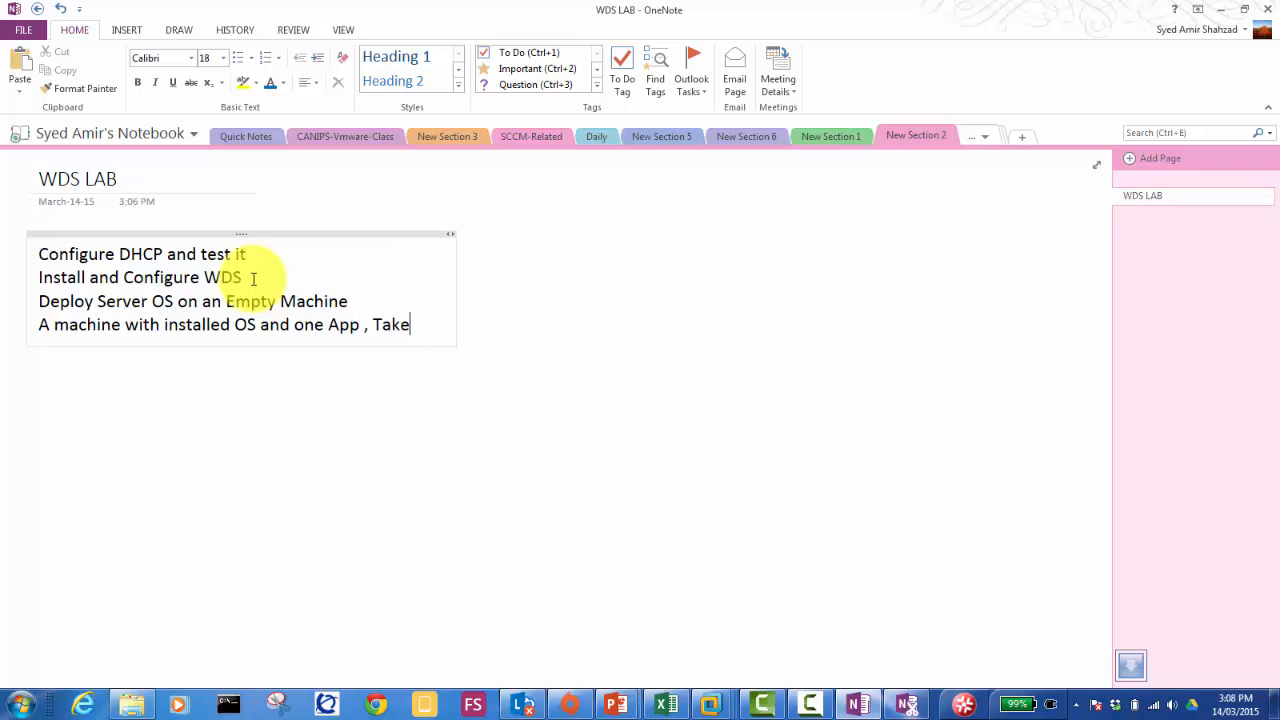
text( an Image of that)
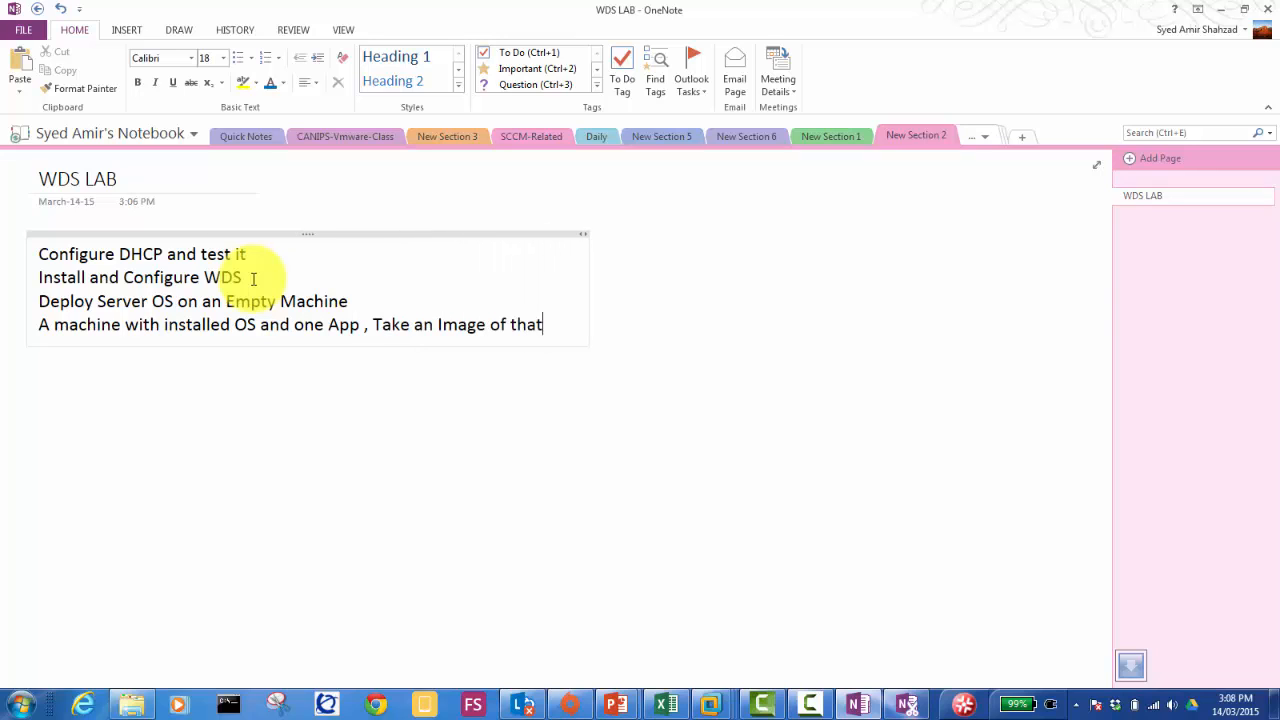
text( machine and then )
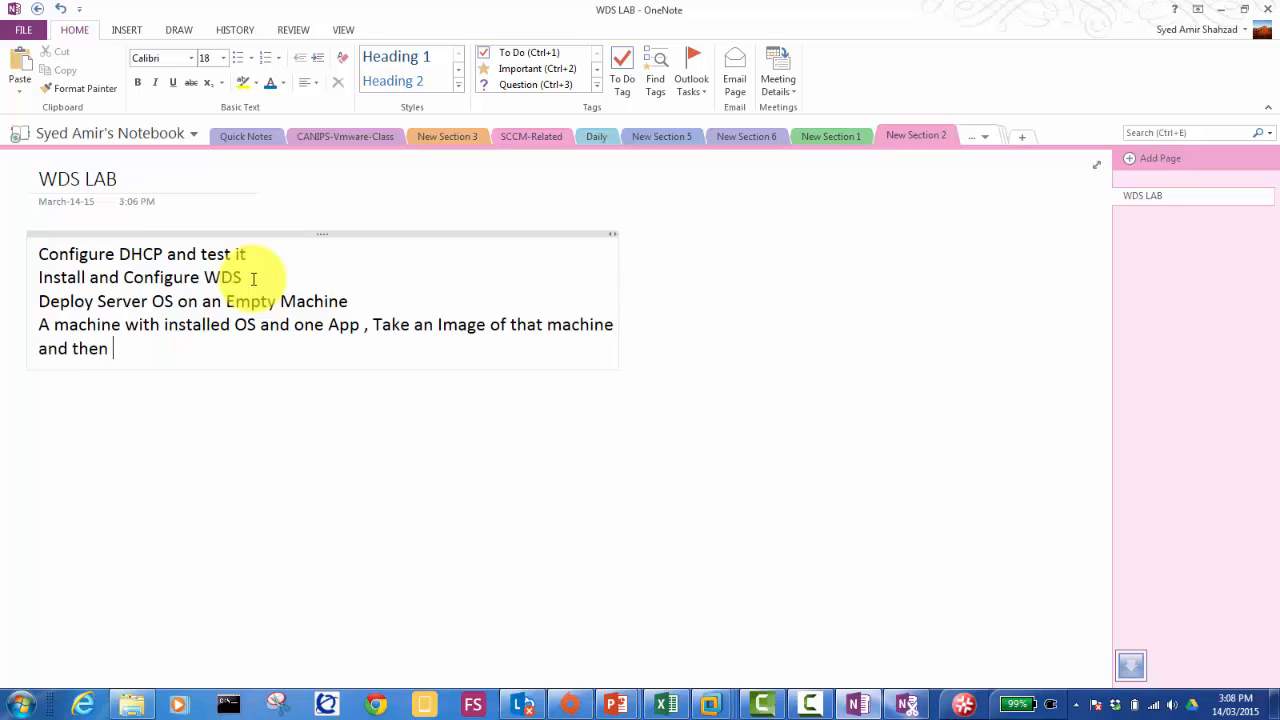
text(upload it to the WDS server and)
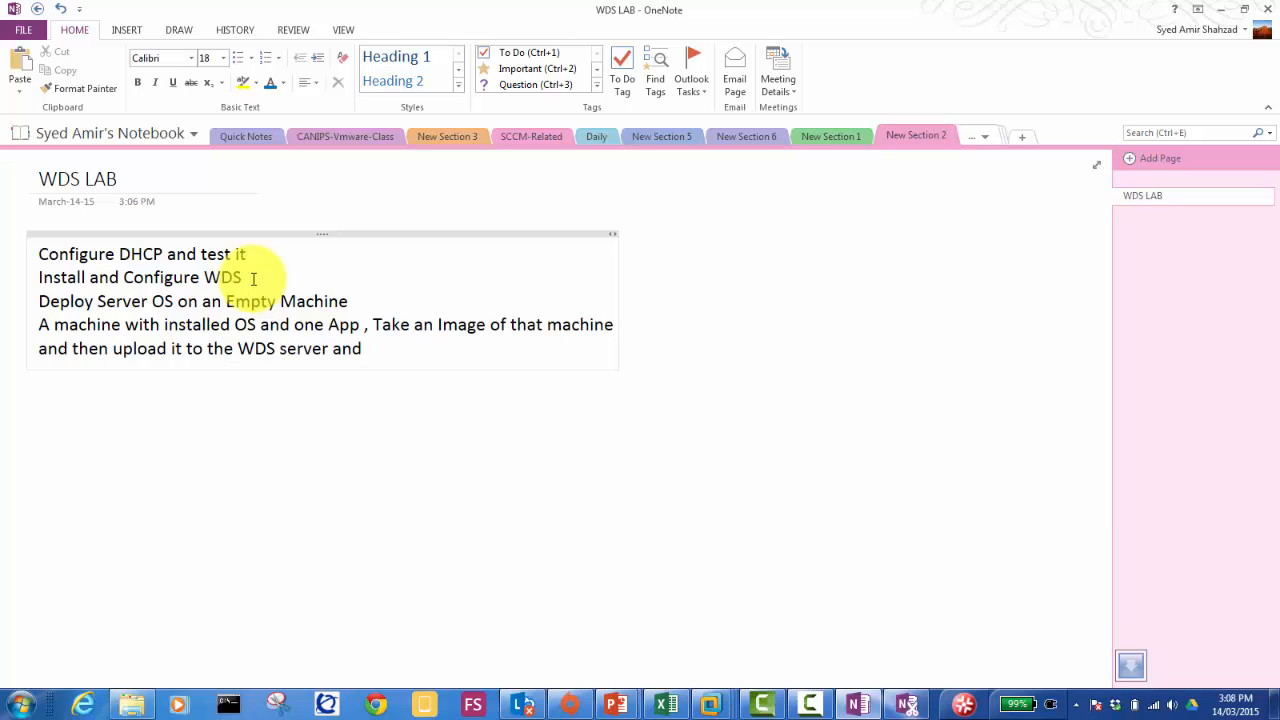
text( deploy it to the empty)
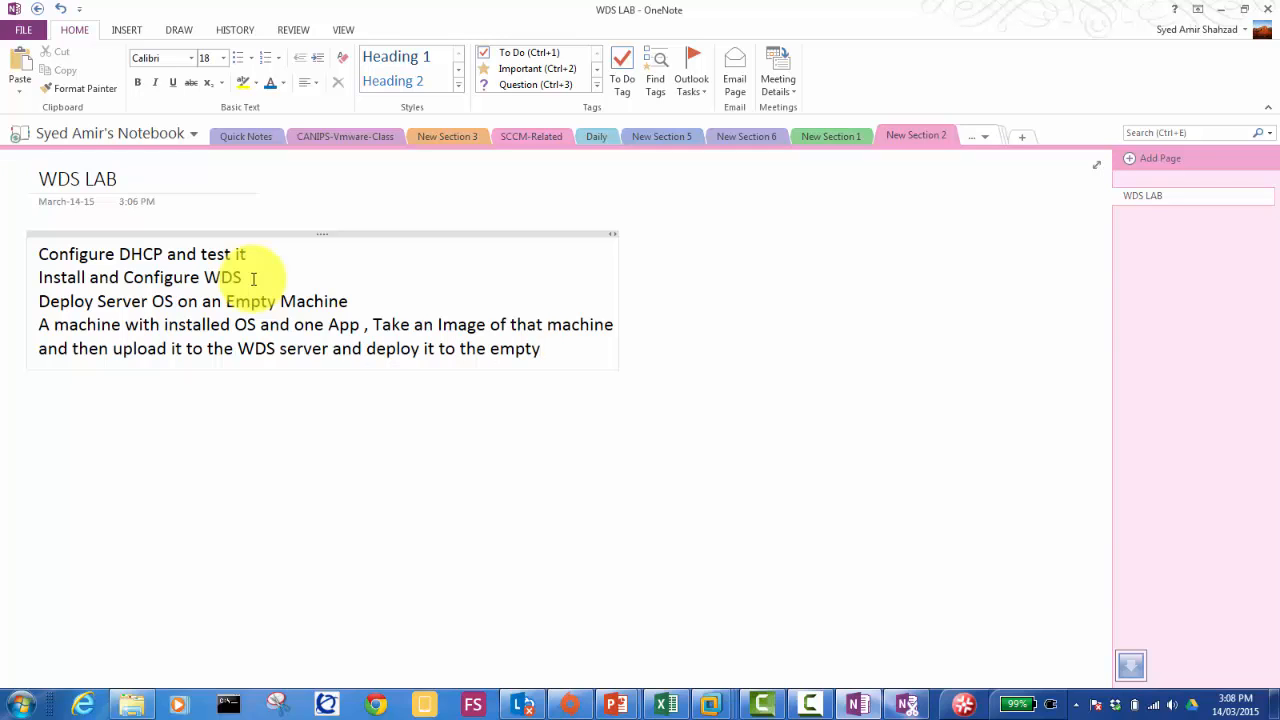
text( machines)
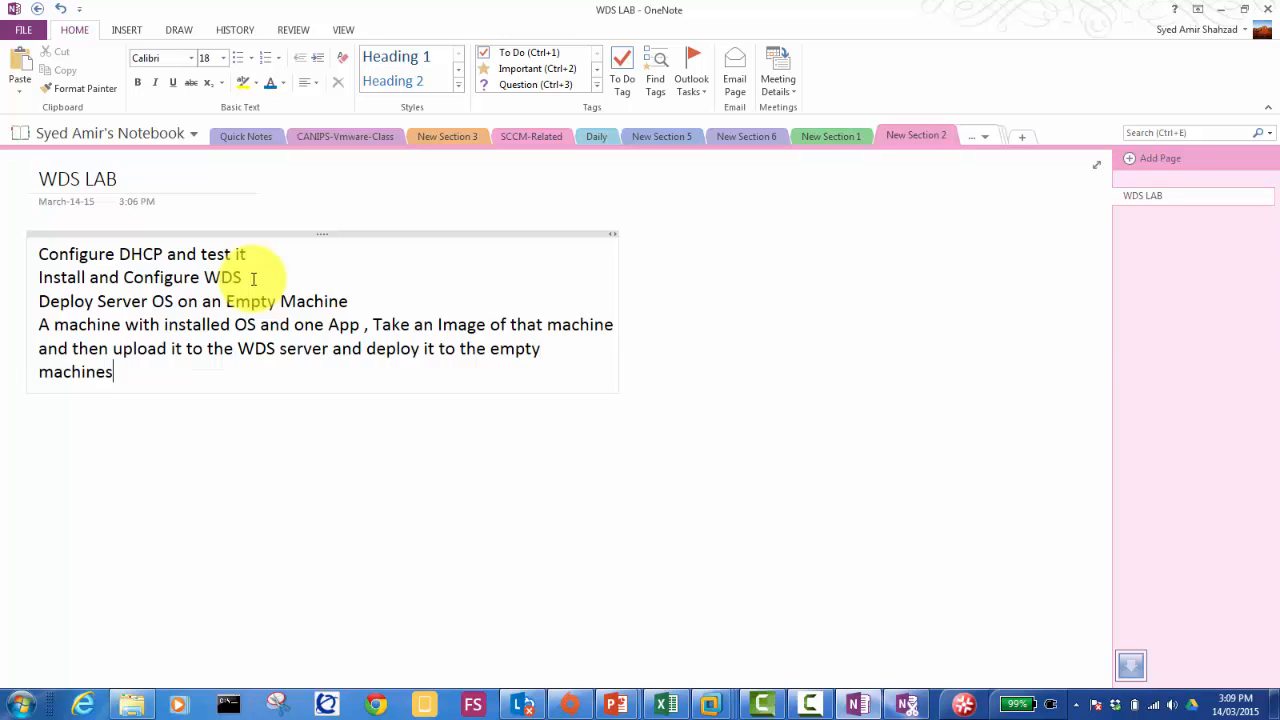
Step: Select the task lines, excluding the date, and try applying list formatting from the Home ribbon
key(ctrl+shift+Left)
key(shift+Up)
key(shift+Up)
key(shift+Up)
key(shift+Up)
key(shift+Up)
key(shift+Up)
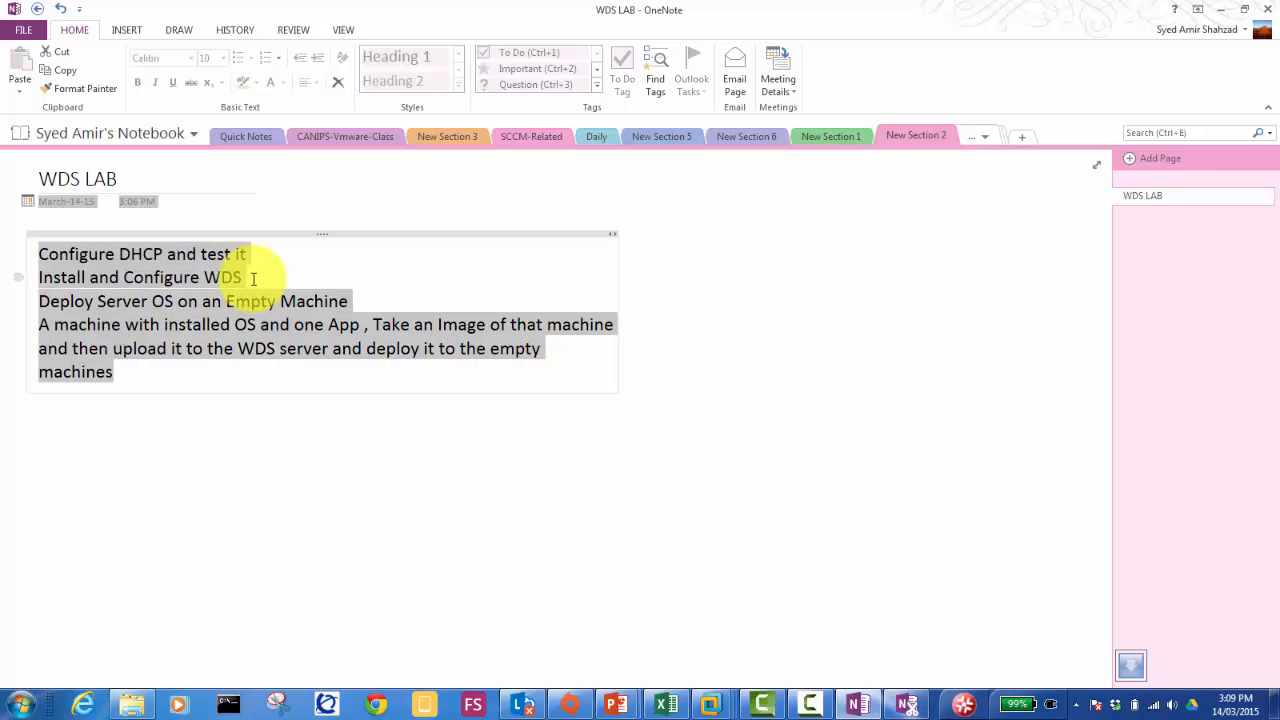
key(shift+Right)
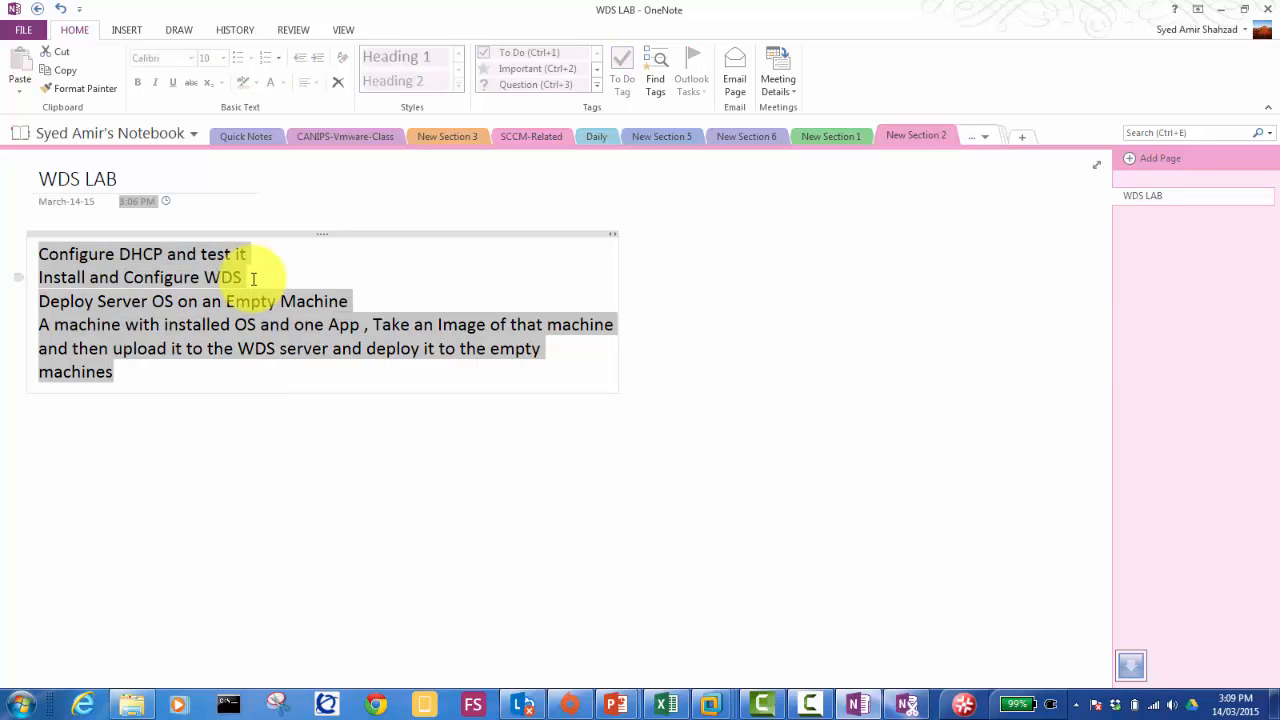
click(235, 60)
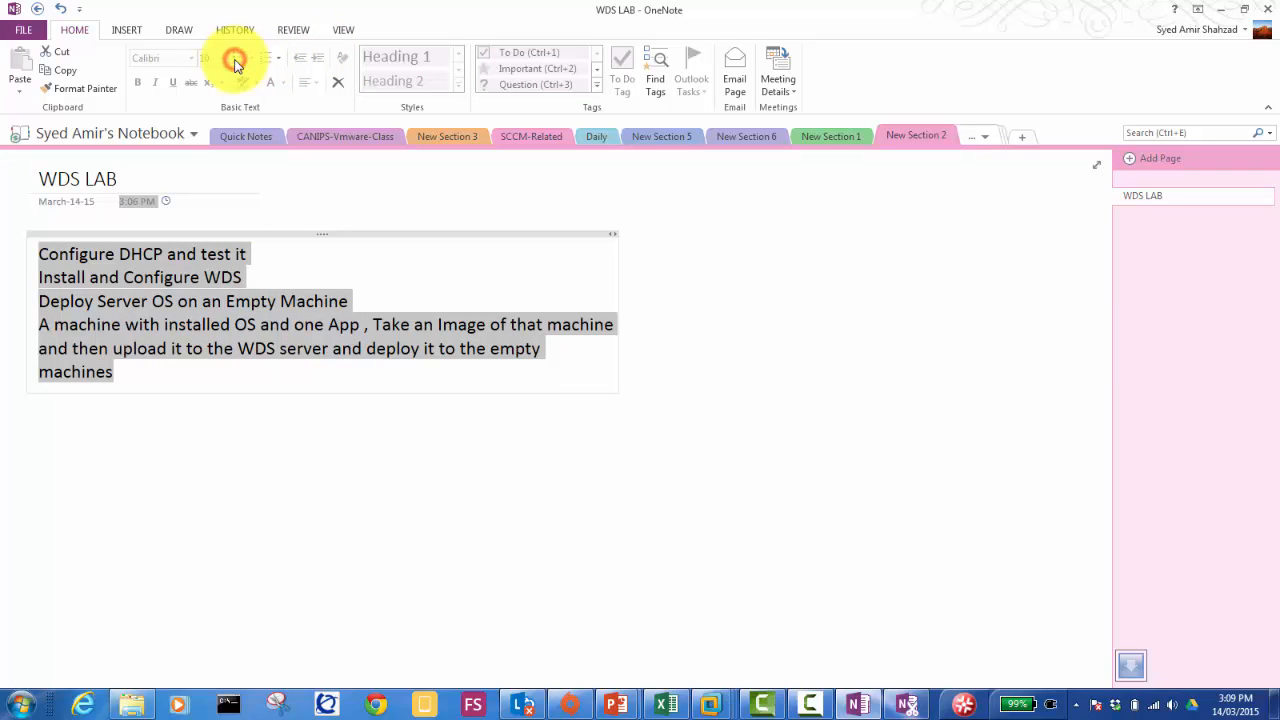
click(235, 60)
click(148, 303)
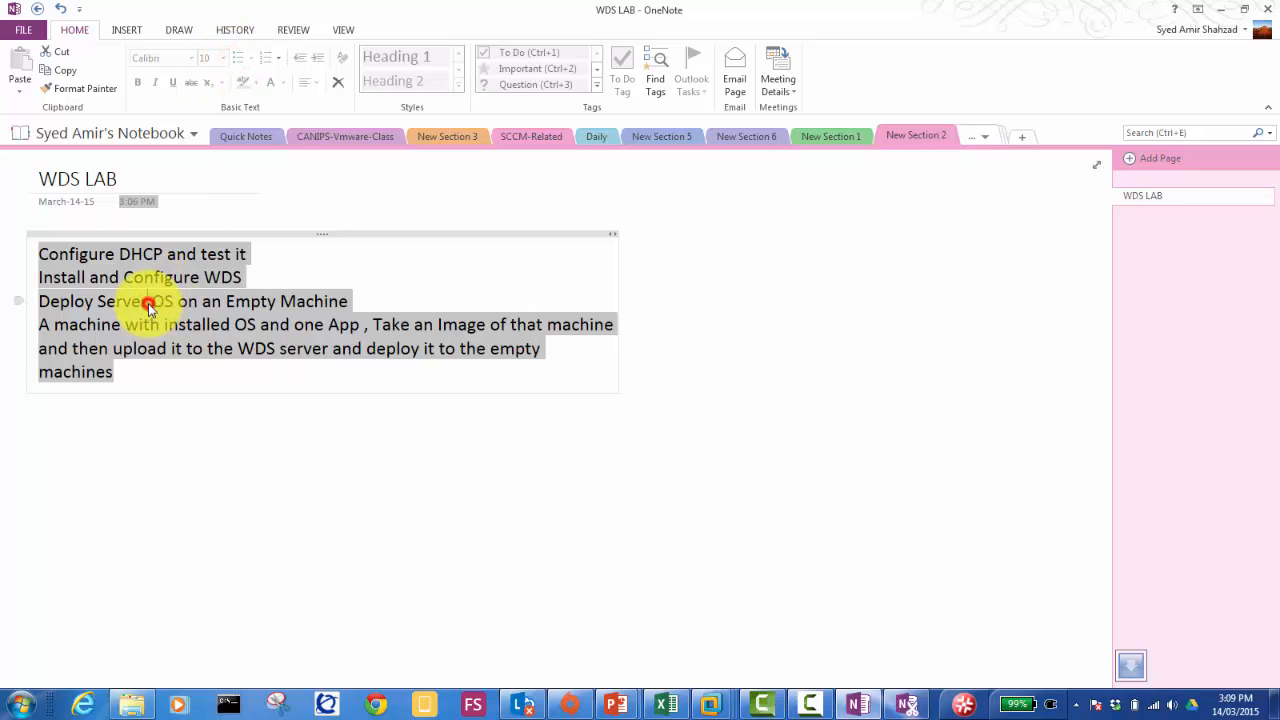
Step: Reselect exactly the four task lines and apply Numbering to them
click(117, 372)
key(ctrl+a)
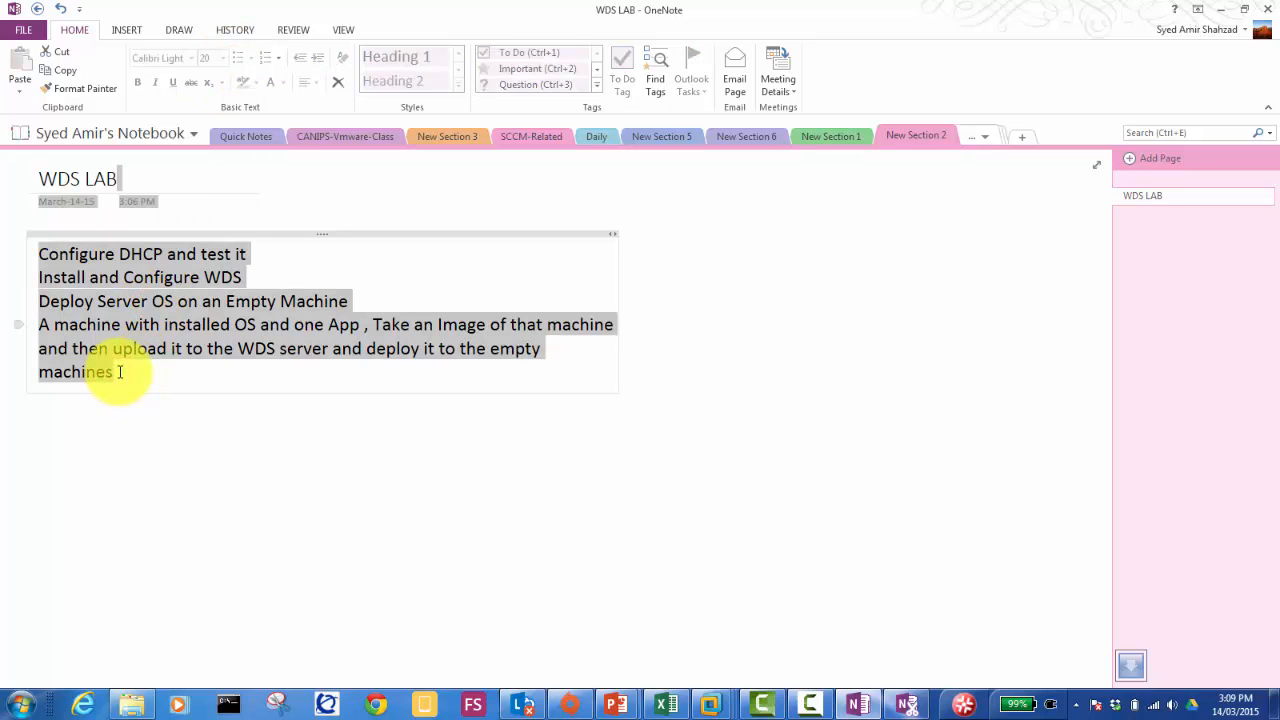
key(shift+Left)
key(shift+Left)
key(shift+Left)
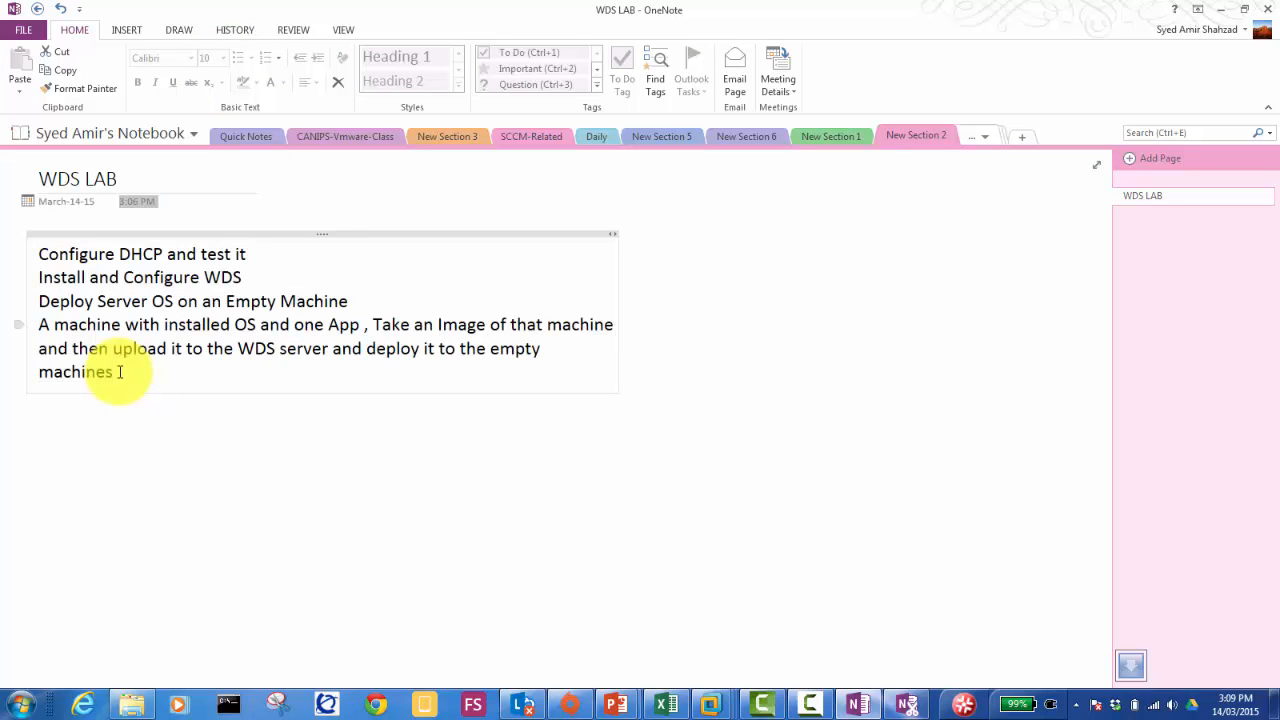
click(124, 371)
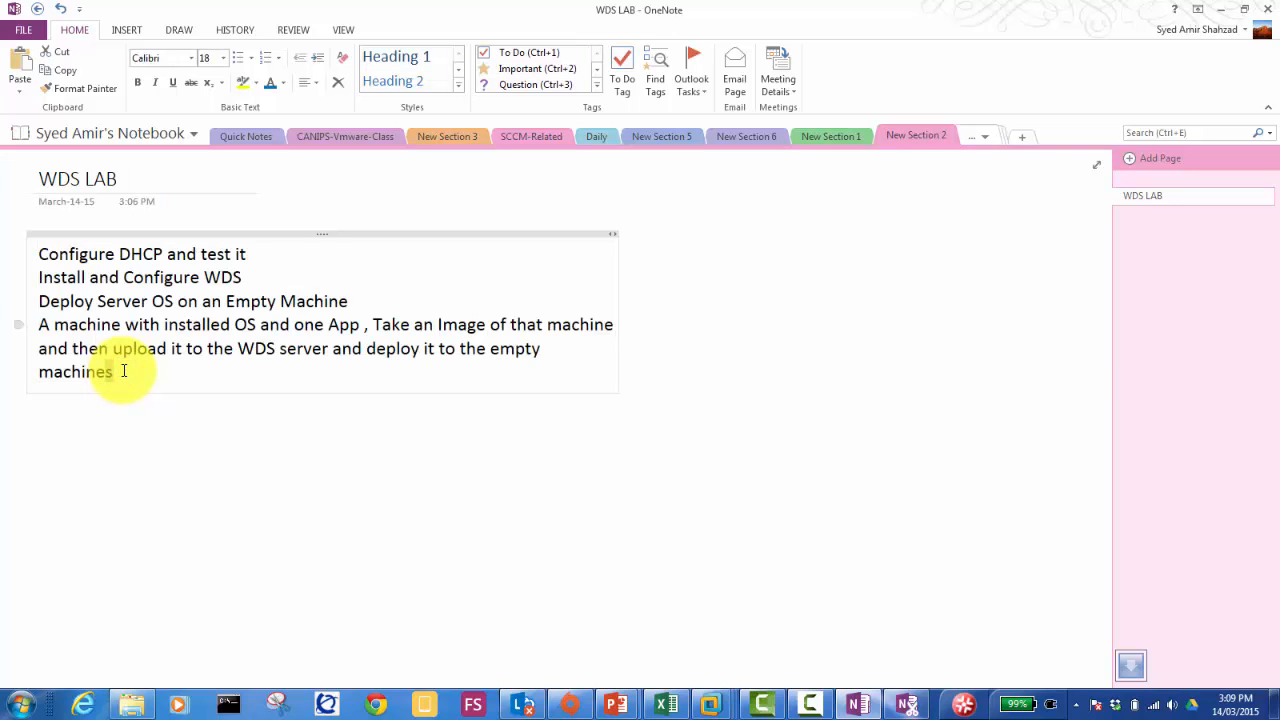
key(shift+Left)
key(shift+Left)
key(shift+Left)
key(shift+Left)
key(shift+Left)
key(shift+Left)
key(shift+Left)
key(shift+Left)
key(shift+Left)
key(shift+Left)
key(shift+Left)
key(shift+Left)
key(shift+Left)
key(shift+Left)
key(shift+Left)
key(shift+Left)
key(shift+Left)
key(shift+Left)
key(shift+Left)
key(shift+Left)
key(shift+Left)
key(shift+Left)
key(shift+Left)
key(shift+Left)
key(shift+Left)
key(shift+Left)
key(shift+Left)
key(shift+Left)
key(shift+Left)
key(shift+Left)
key(shift+Left)
key(shift+Left)
key(shift+Left)
key(shift+Left)
key(shift+Left)
key(shift+Left)
key(shift+Left)
key(shift+Left)
key(shift+Left)
key(shift+Left)
key(shift+Left)
key(shift+Left)
key(shift+Left)
key(shift+Left)
key(shift+Left)
key(shift+Left)
key(shift+Left)
key(shift+Left)
key(shift+Left)
key(shift+Left)
key(shift+Left)
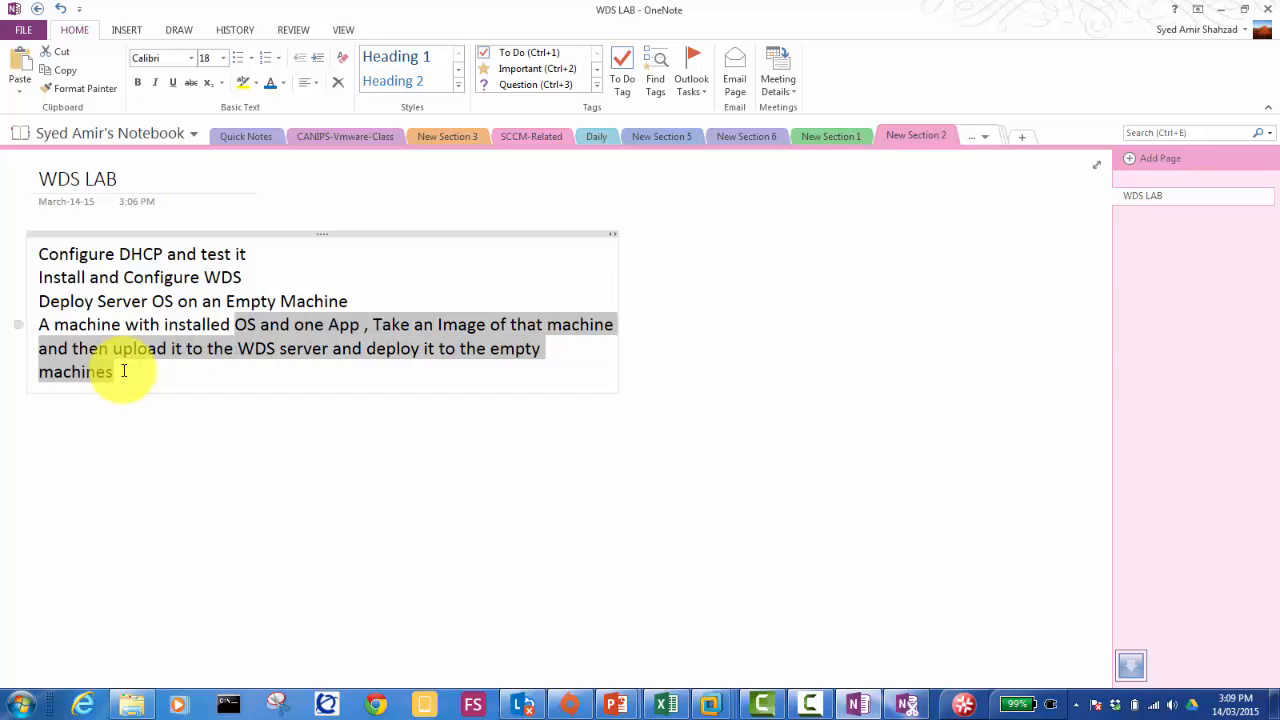
key(shift+Up)
key(shift+Up)
key(shift+Up)
key(shift+Left)
key(shift+Left)
key(shift+Left)
key(shift+Left)
key(shift+Left)
key(shift+Left)
key(shift+Left)
key(shift+Left)
key(shift+Left)
key(shift+Left)
key(shift+Left)
key(shift+Left)
key(shift+Left)
key(shift+Left)
key(shift+Left)
key(shift+Left)
key(shift+Left)
key(shift+Left)
key(shift+Left)
key(shift+Left)
key(shift+Left)
key(shift+Left)
key(shift+Left)
key(shift+Left)
key(shift+Left)
key(shift+Left)
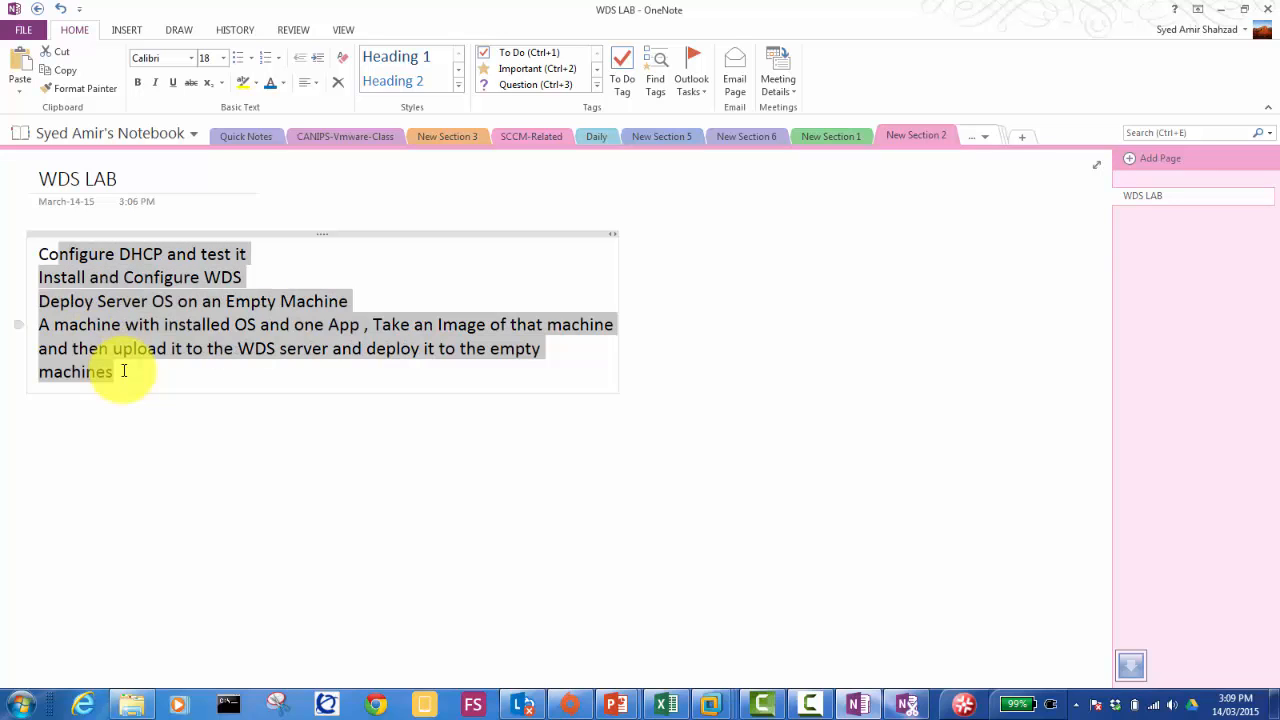
click(265, 58)
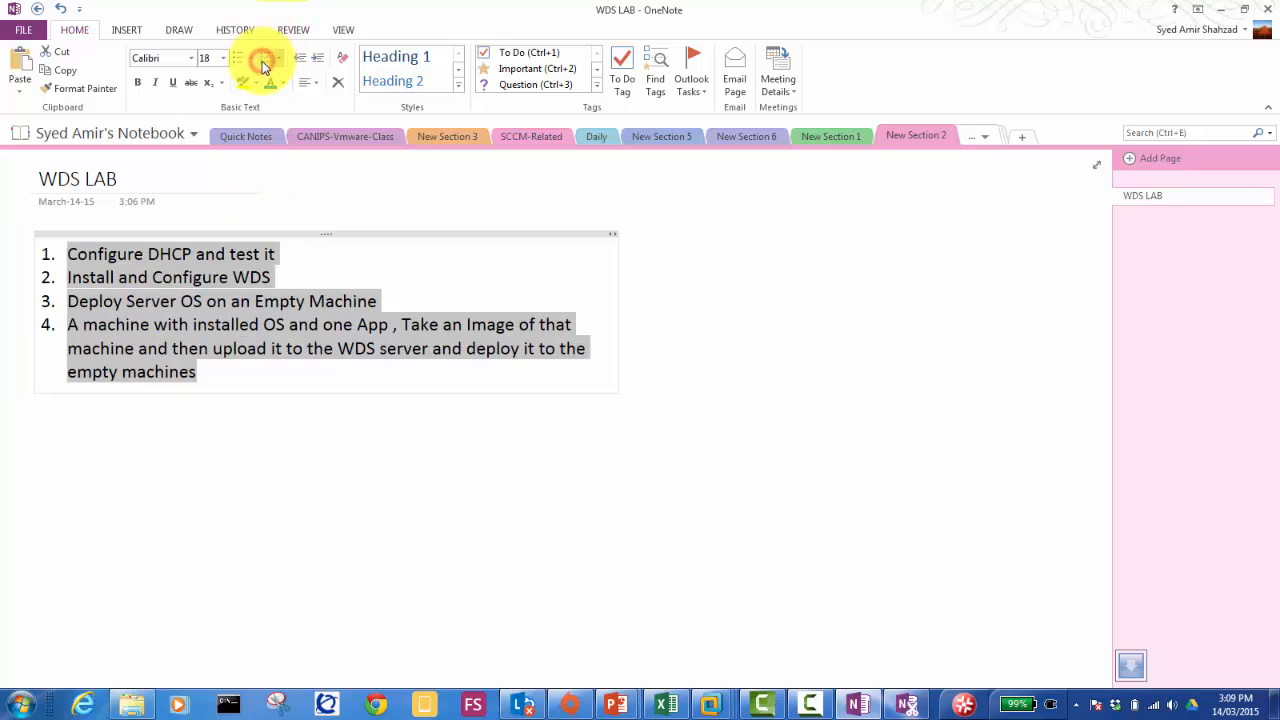
click(207, 370)
Step: Add item 5 'MultiCasting the machines (Saving the bandwidth during Image Deployment)', correcting typos
key(Return)
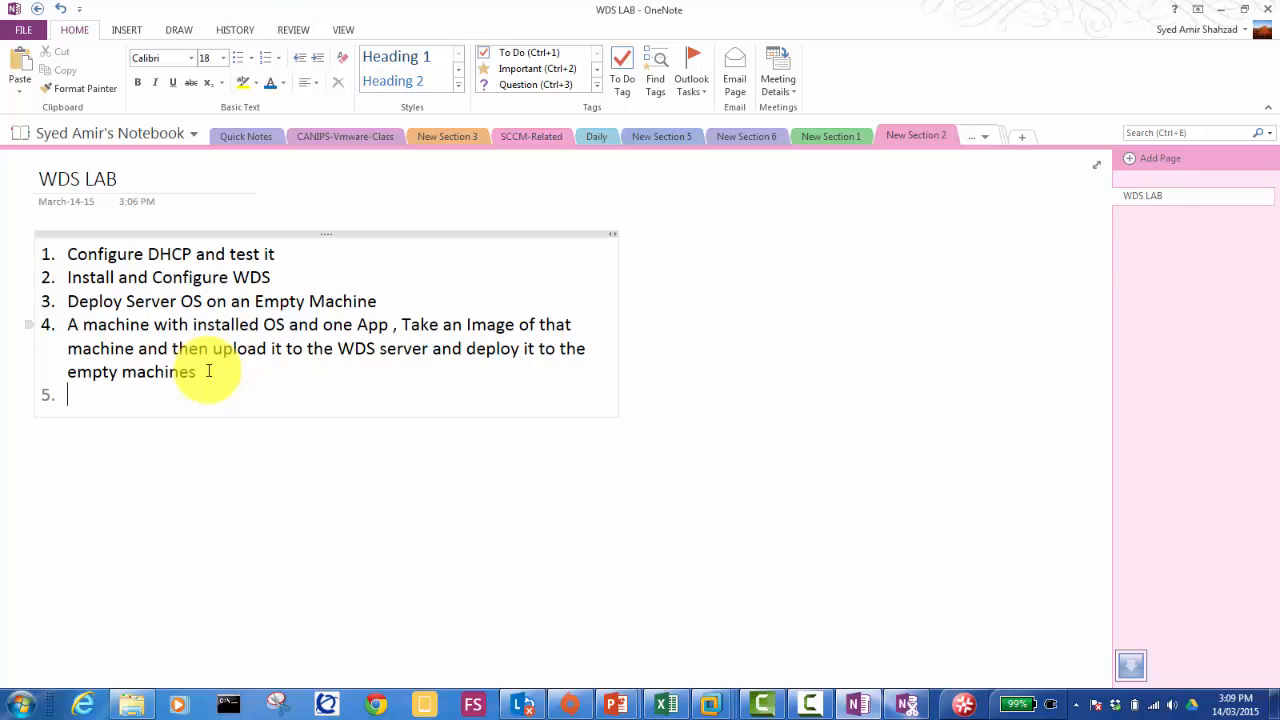
text(Mu)
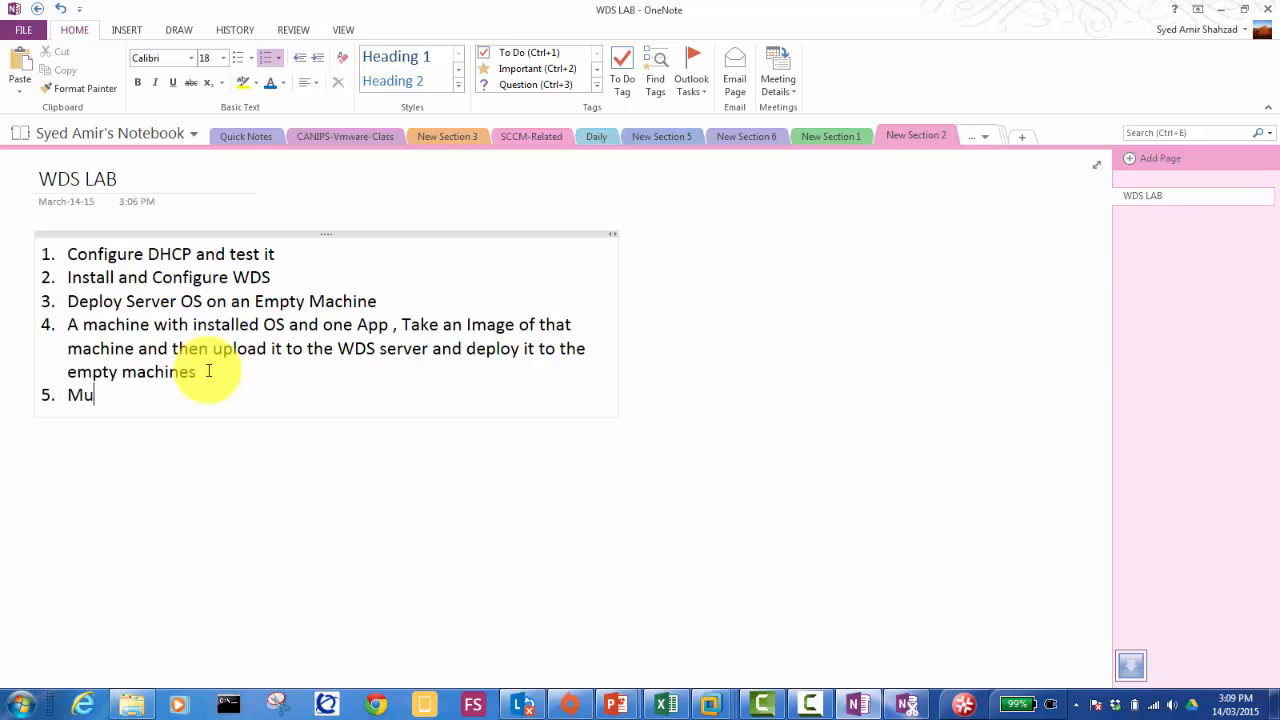
text(ltixast)
key(Left)
key(Left)
key(Left)
key(BackSpace)
text(C)
key(Right)
text(ing the machines)
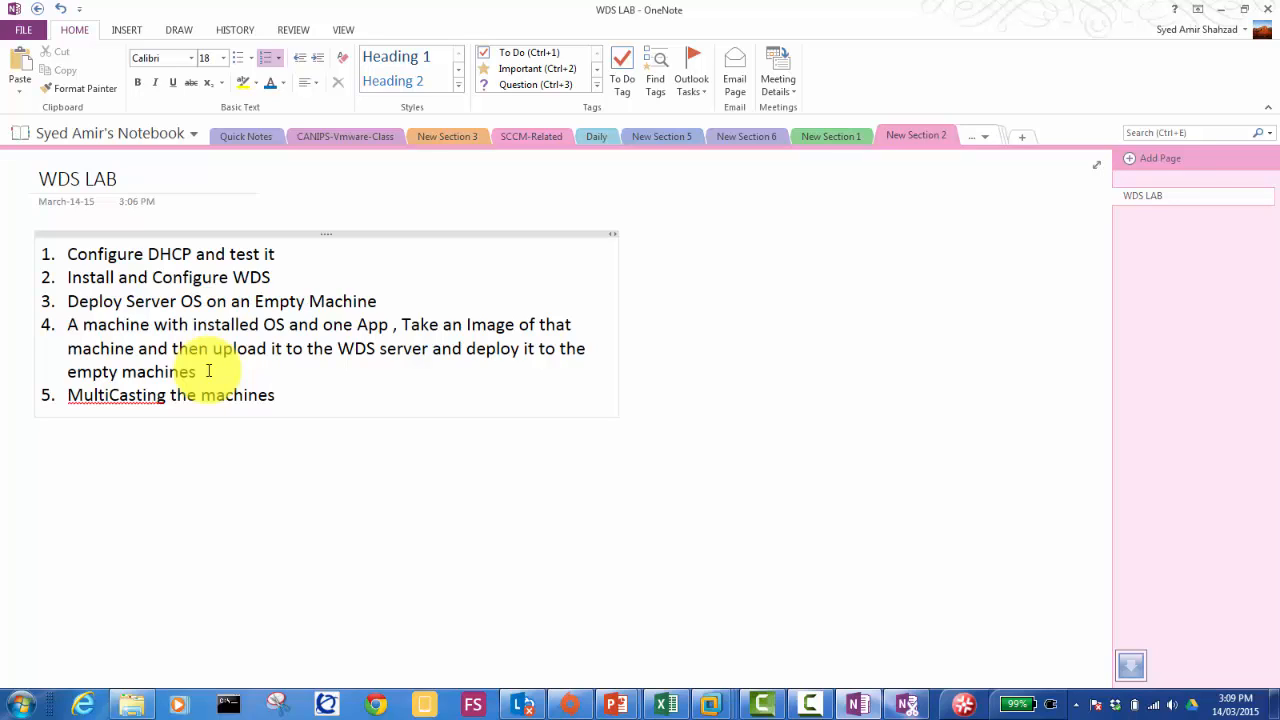
text((Saving the bandwidth)
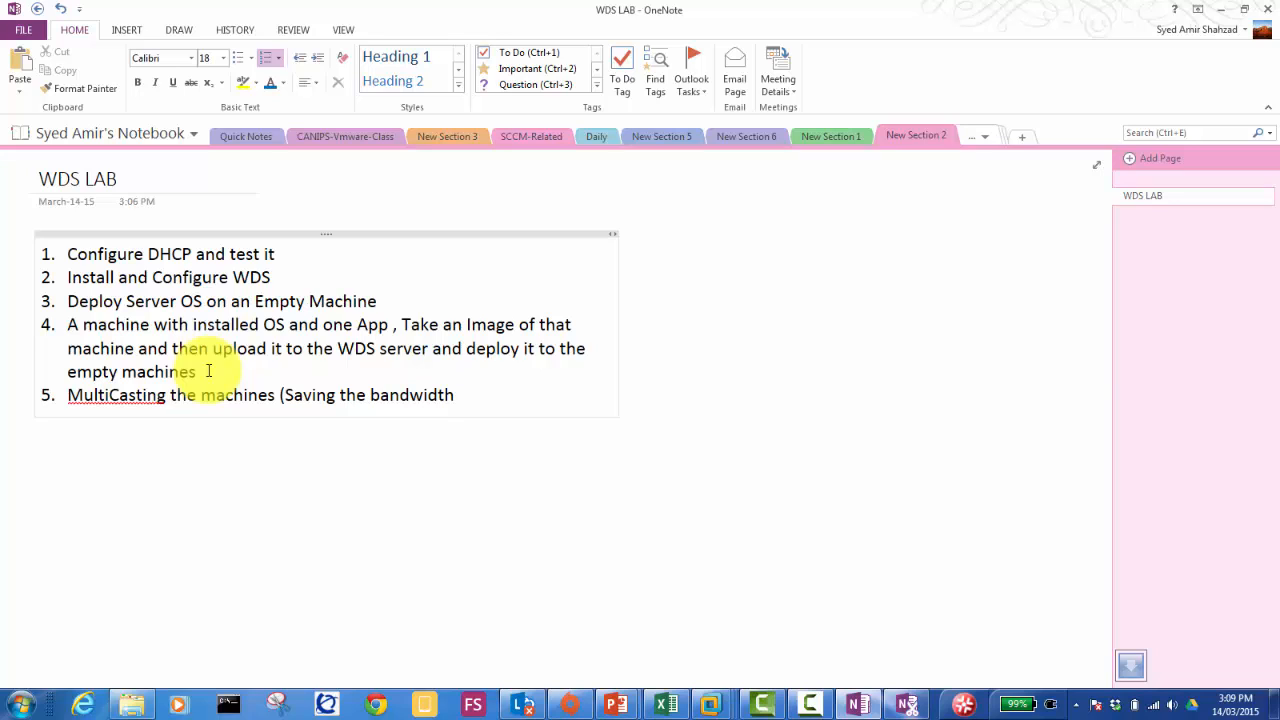
text( during Image Deploymen)
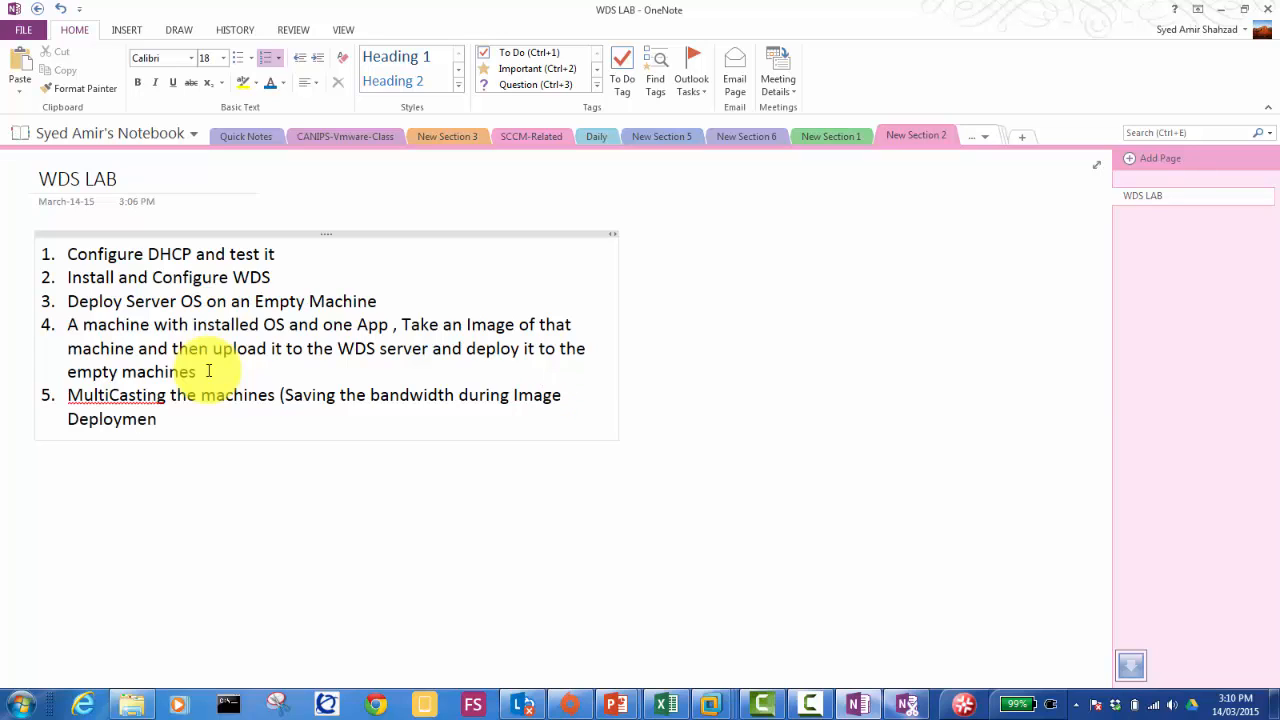
text(t))
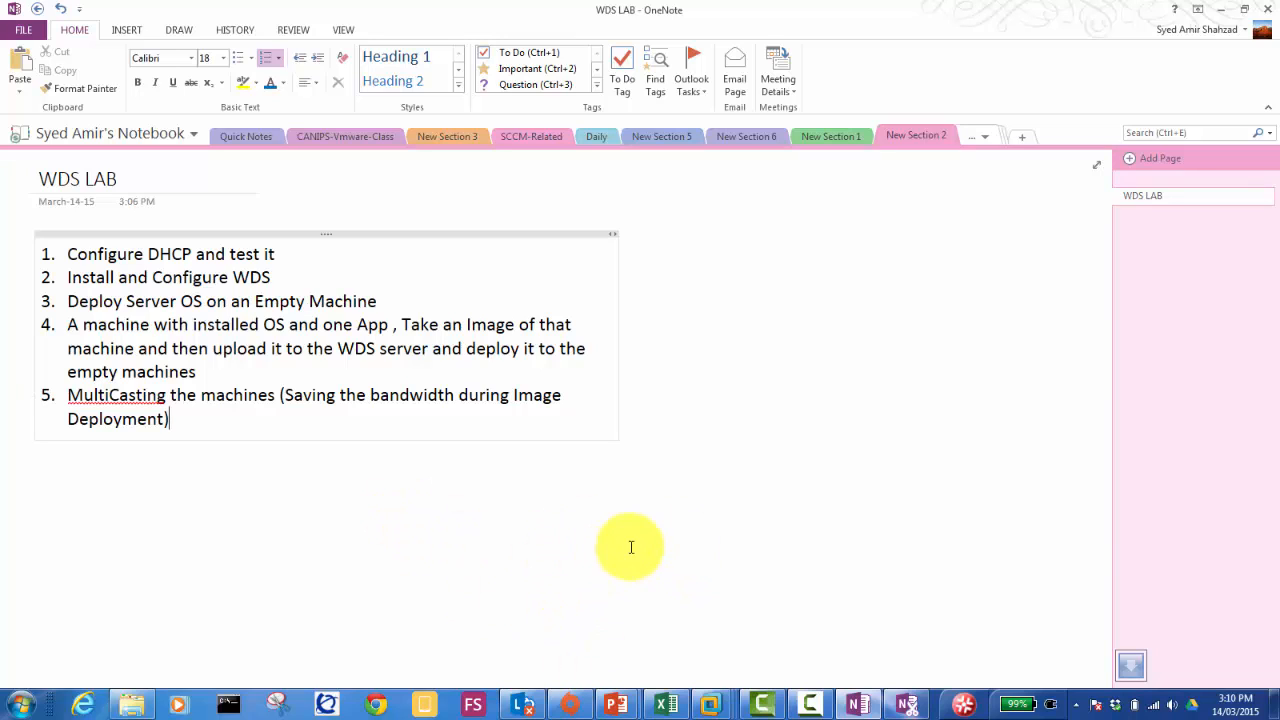
Step: Switch to the Server01-humb1 VM, send Ctrl+Alt+Del and sign in with the account password
click(710, 708)
click(614, 615)
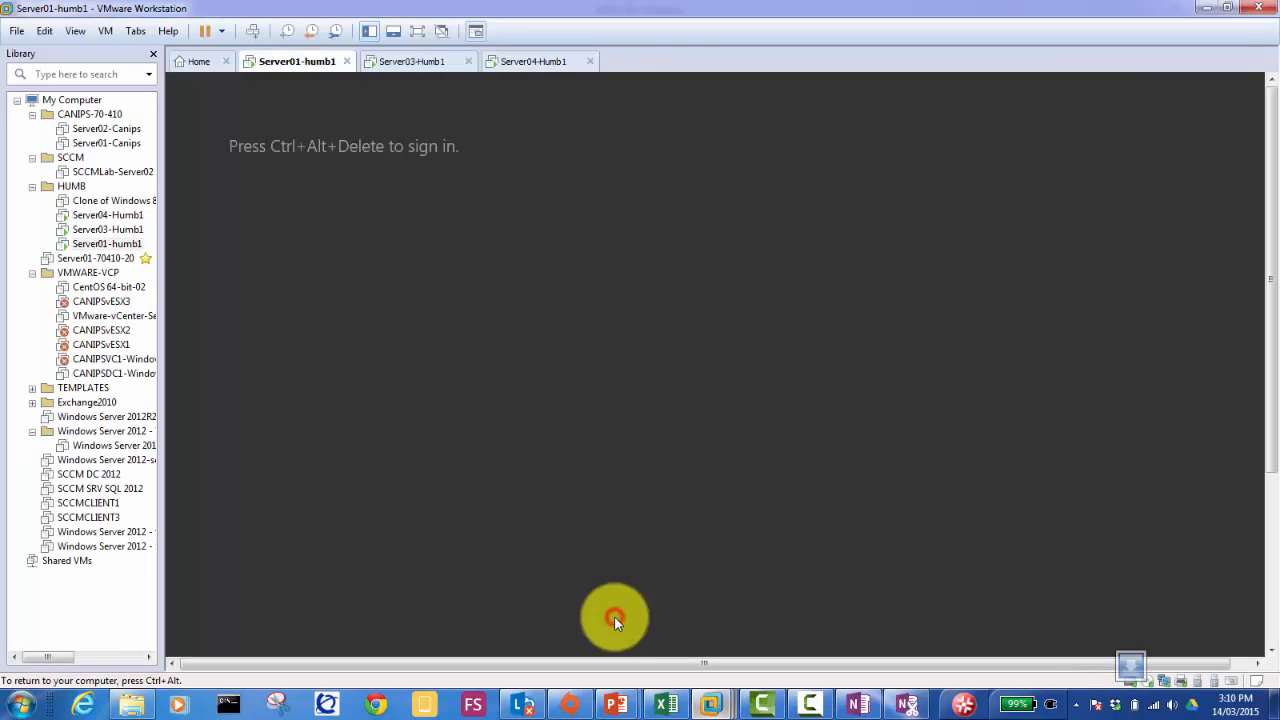
click(370, 116)
key(ctrl+alt)
click(253, 30)
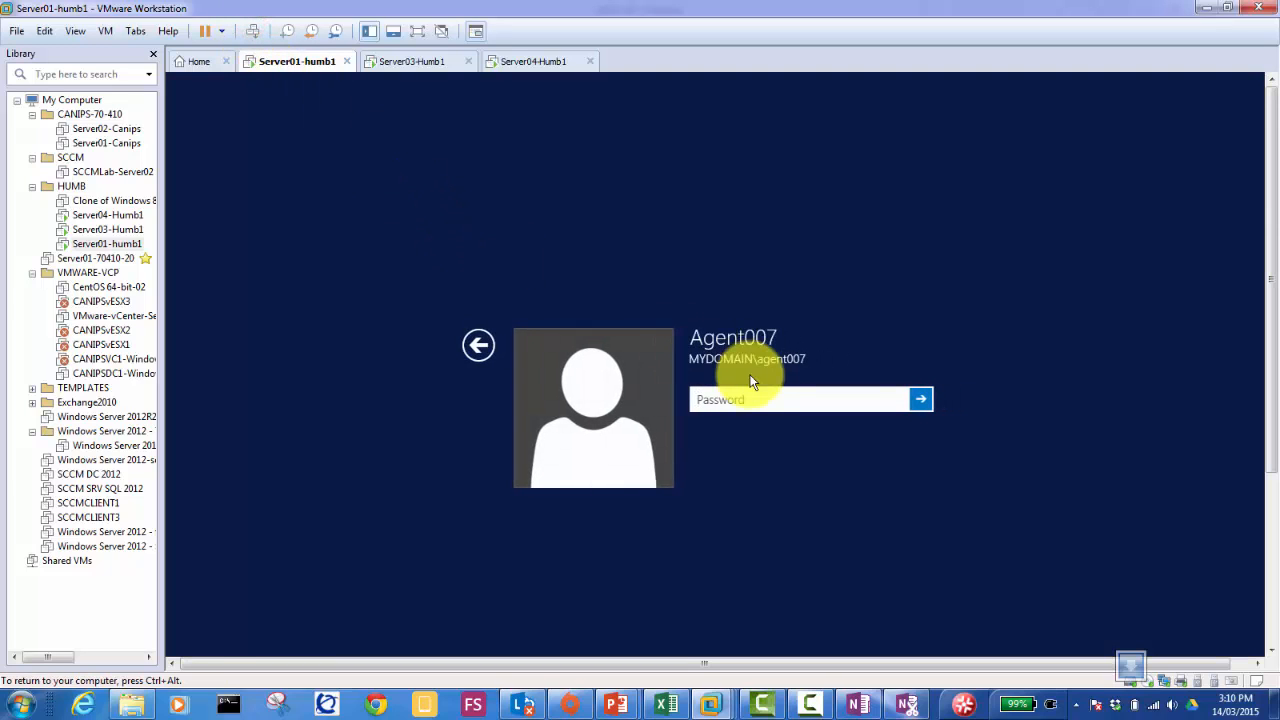
click(745, 400)
text(Pa$$w0rd1)
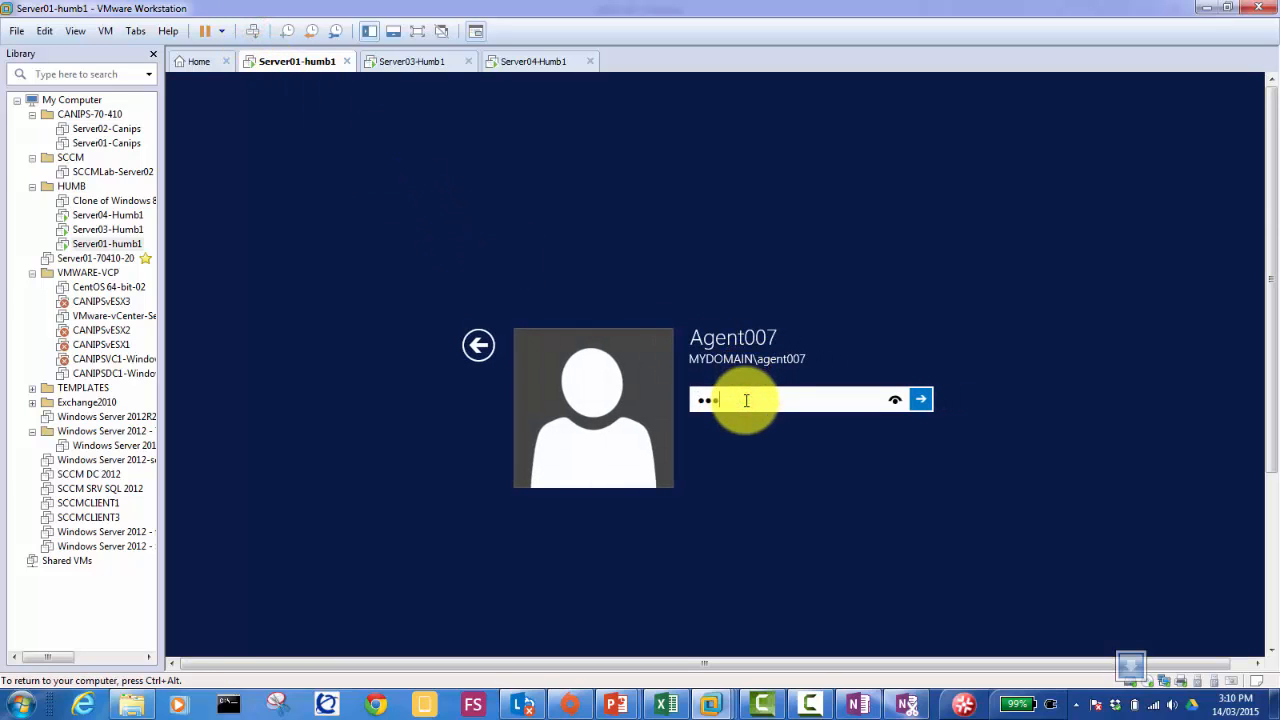
key(Return)
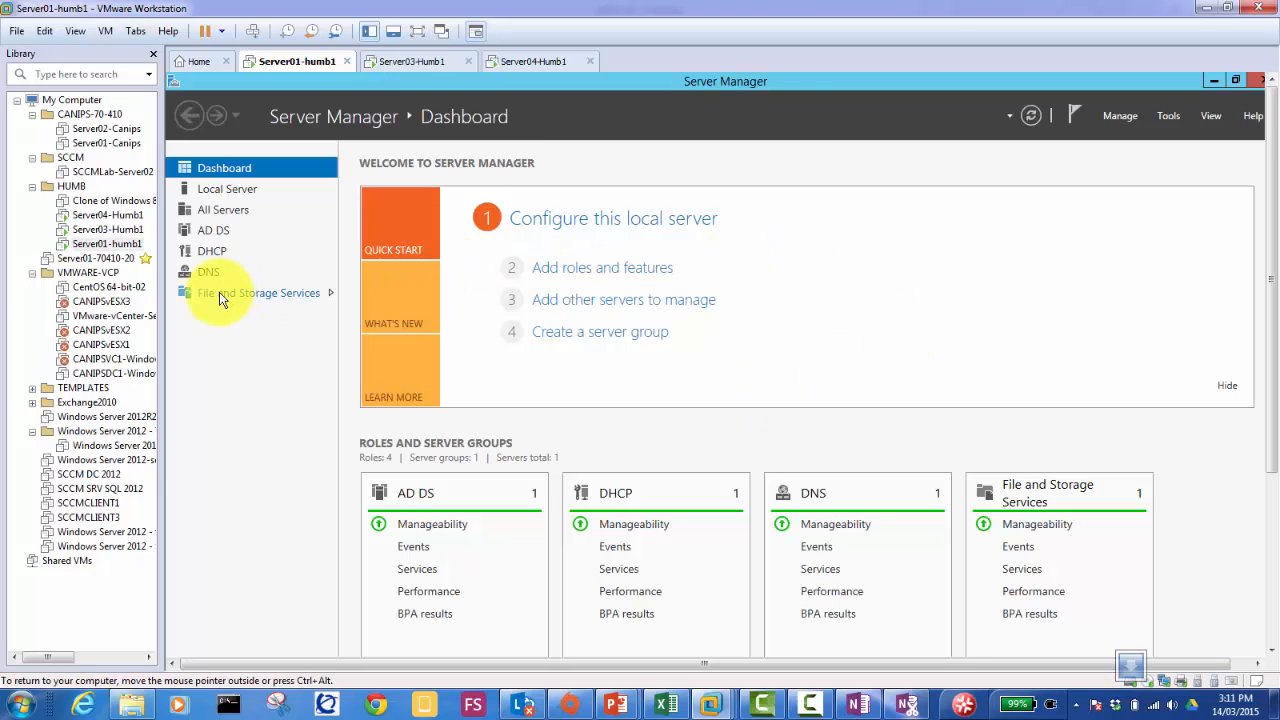
Step: Show Server Manager's DHCP page with SERVER01-HUMB online at 192.168.0.1 and its warning events
click(212, 253)
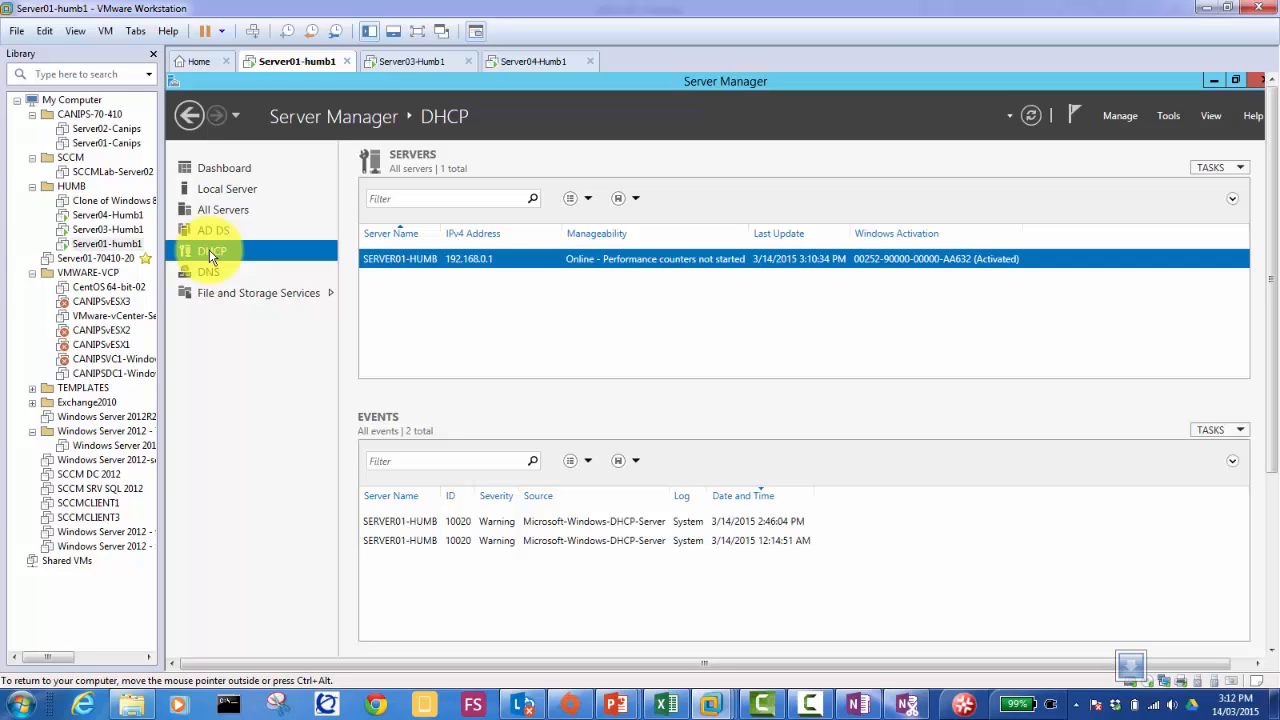
click(715, 12)
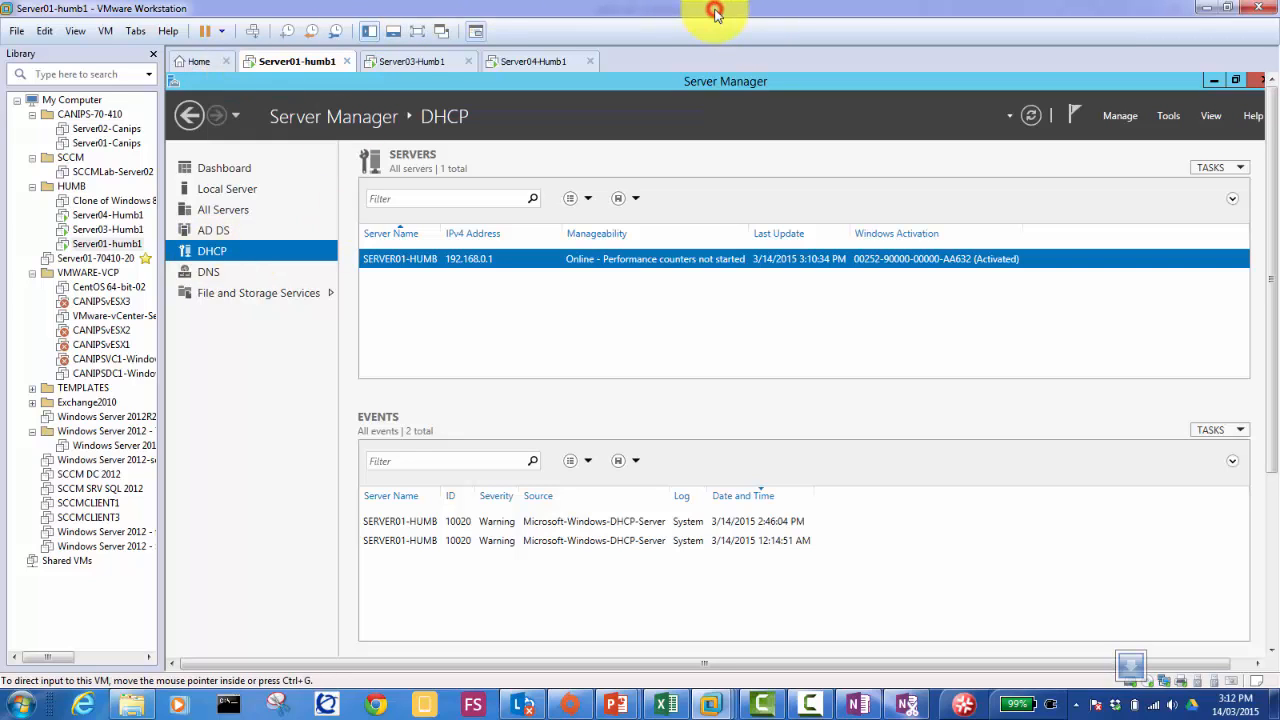
click(270, 390)
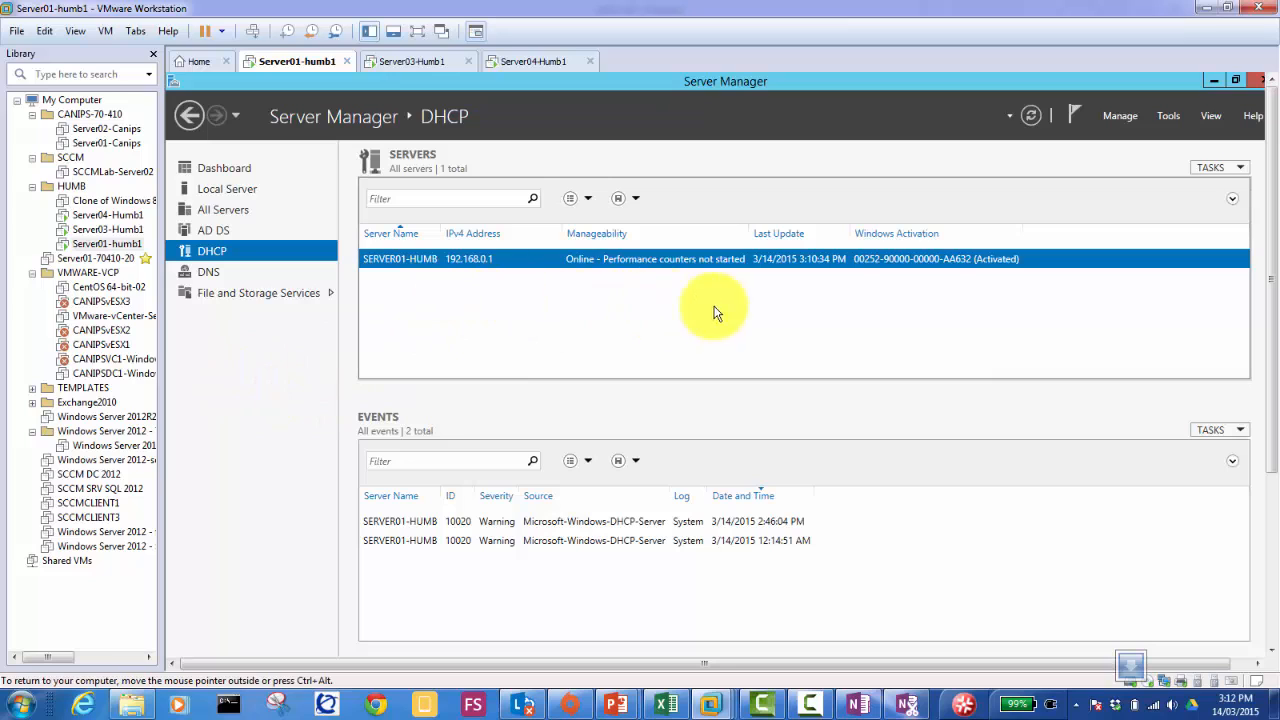
Step: Switch to the Server03-Humb1 VM console, briefly checking back on Server01-humb1
click(412, 63)
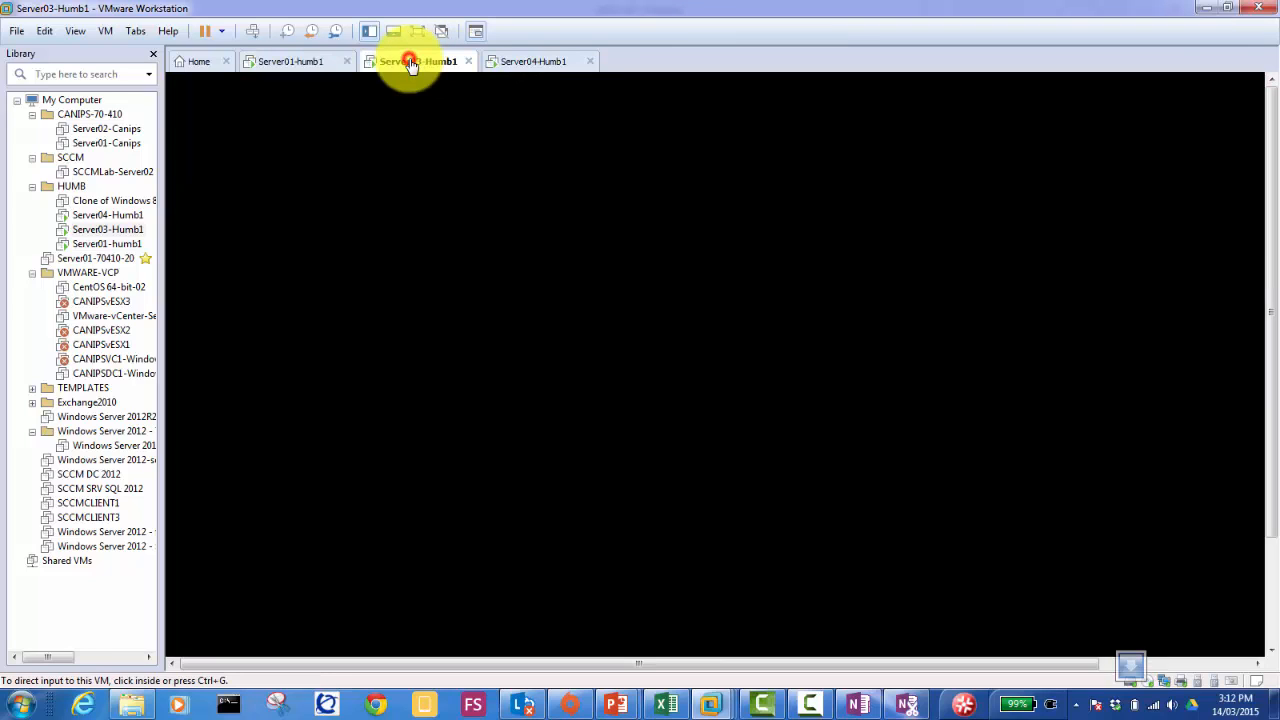
click(575, 305)
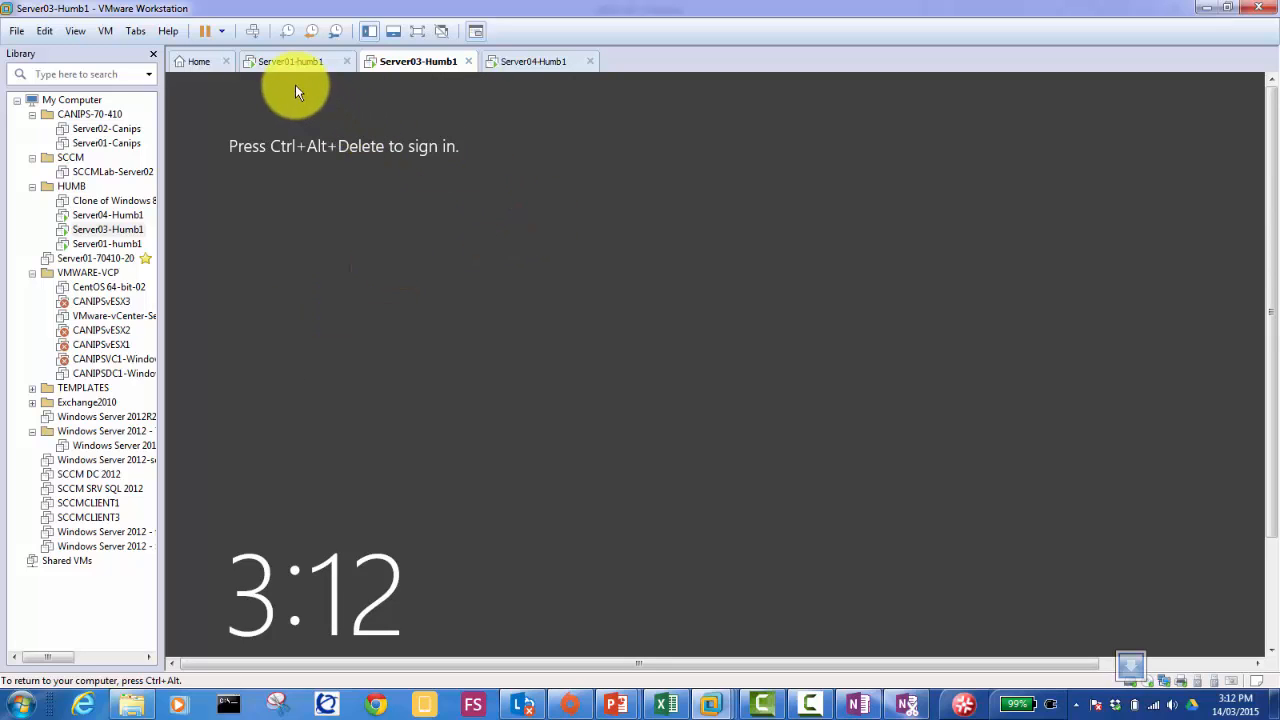
click(280, 61)
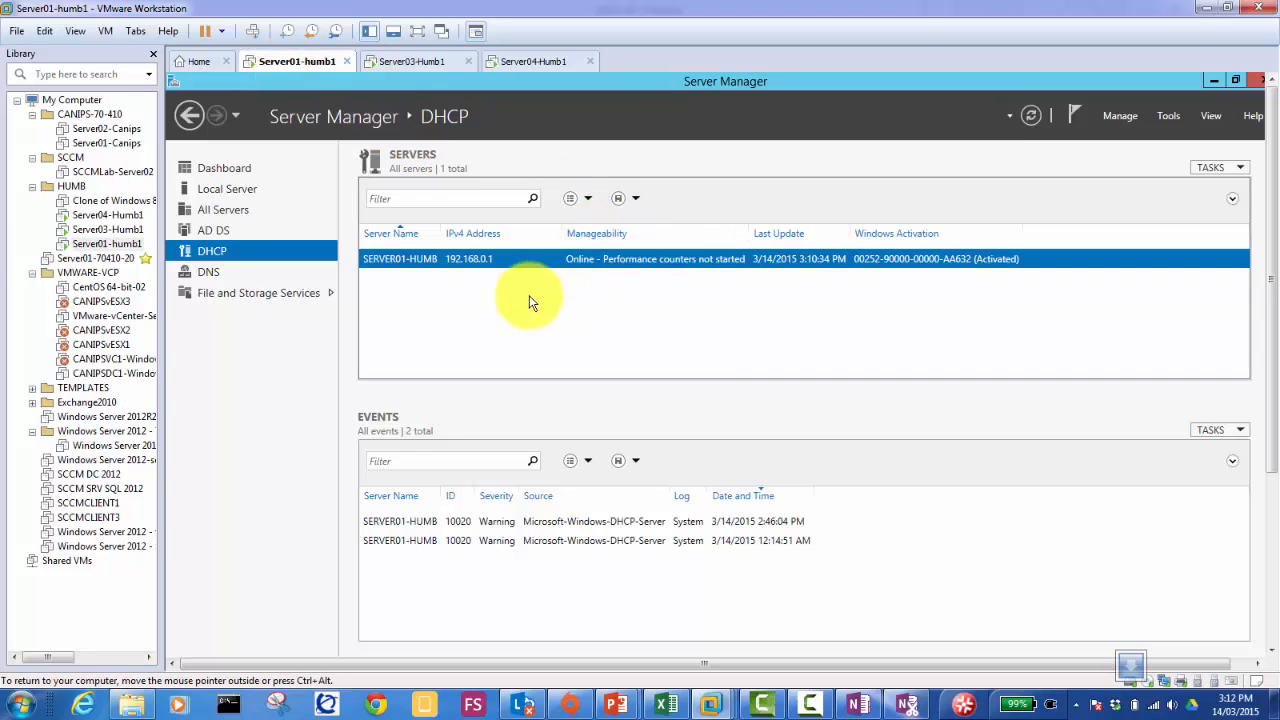
click(398, 60)
Step: Sign in to Server03 as Other user with the domain user name and password
click(252, 31)
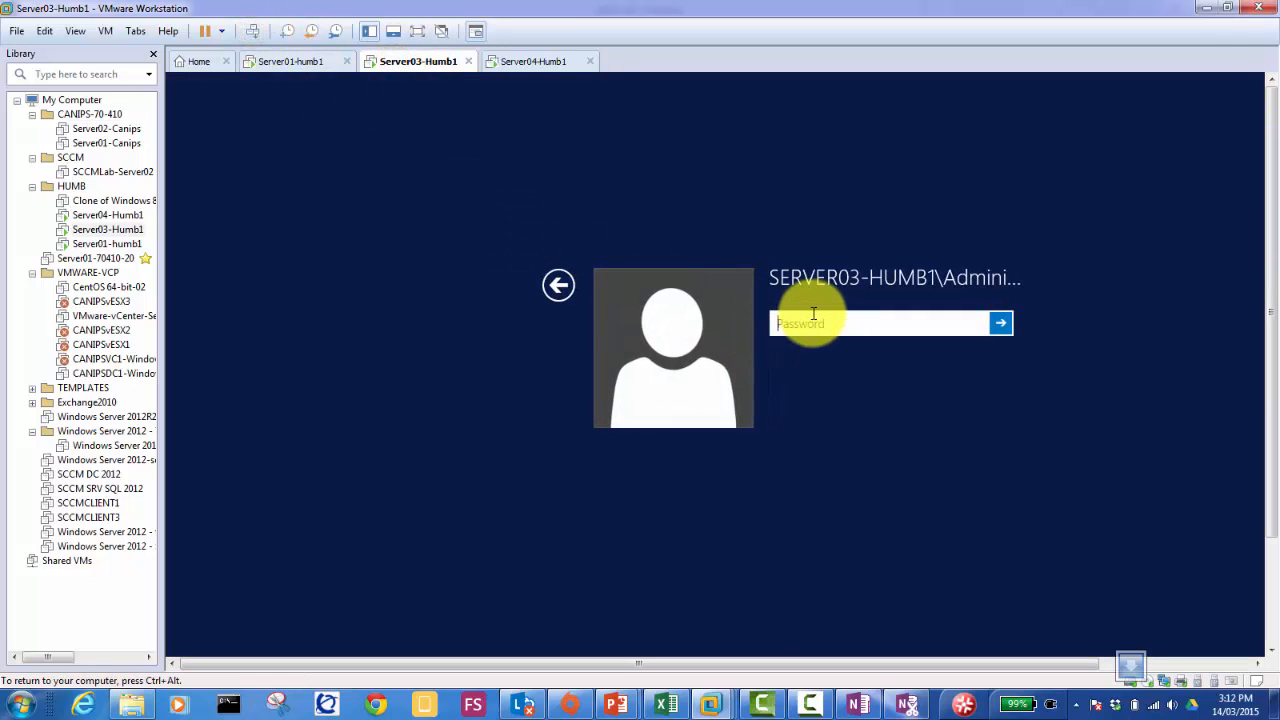
click(558, 287)
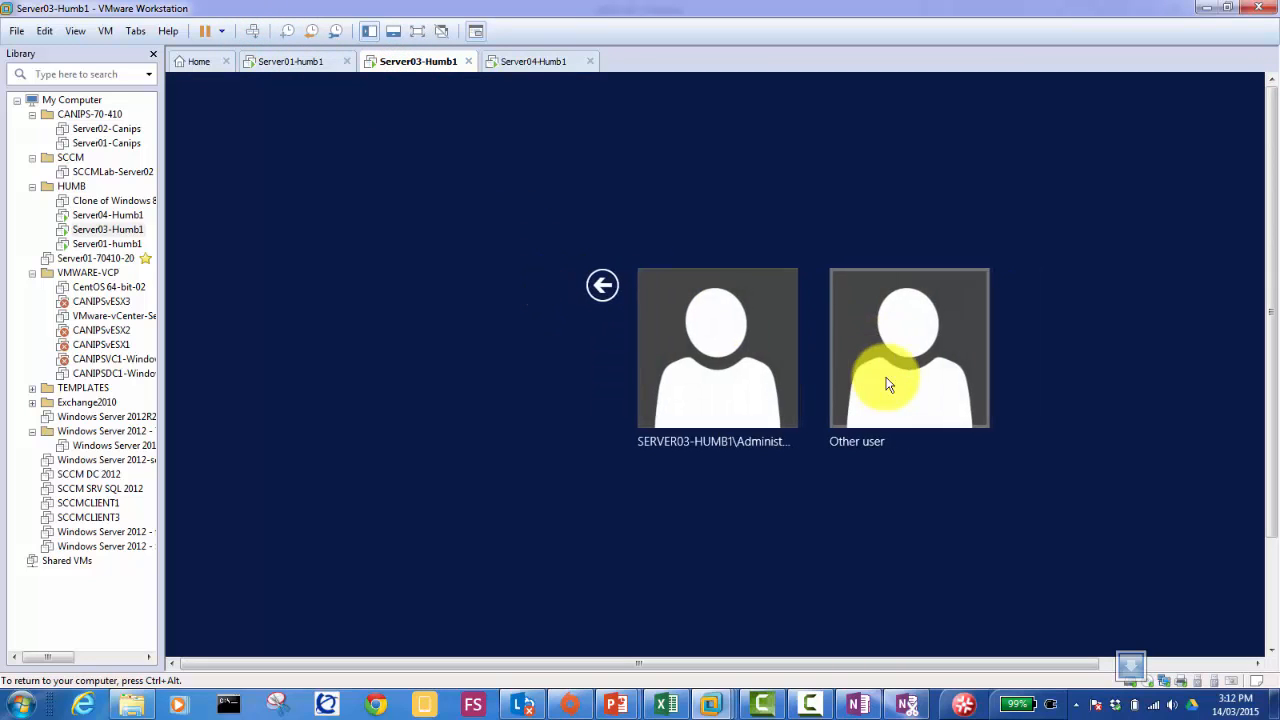
click(880, 372)
click(811, 326)
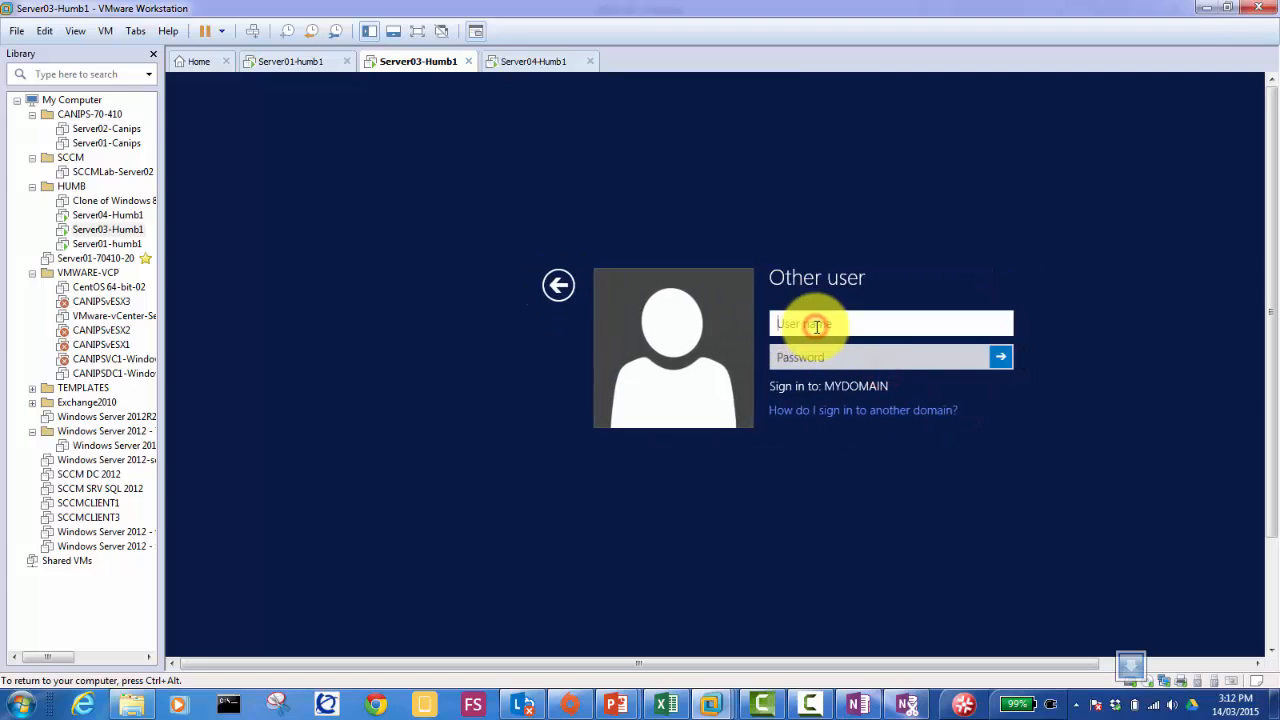
text(agent007)
key(Tab)
text(Pa)
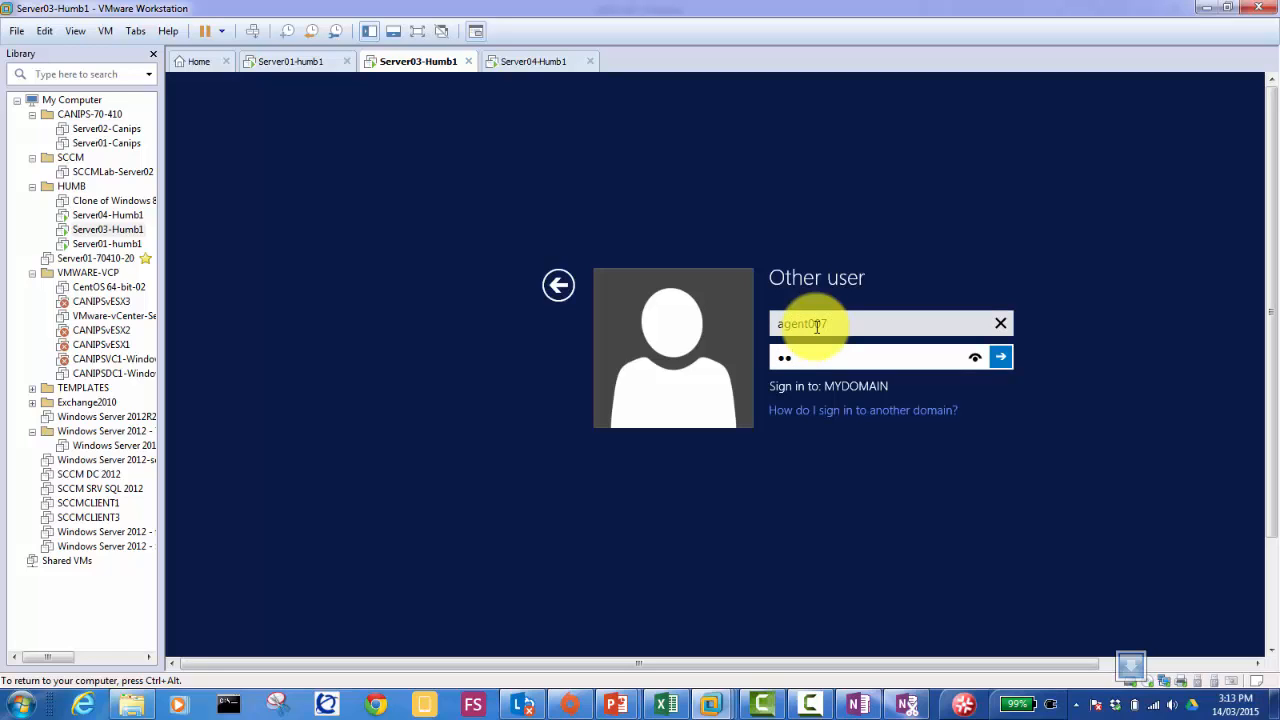
key(BackSpace)
key(BackSpace)
text(Pa$$w0rd)
key(Return)
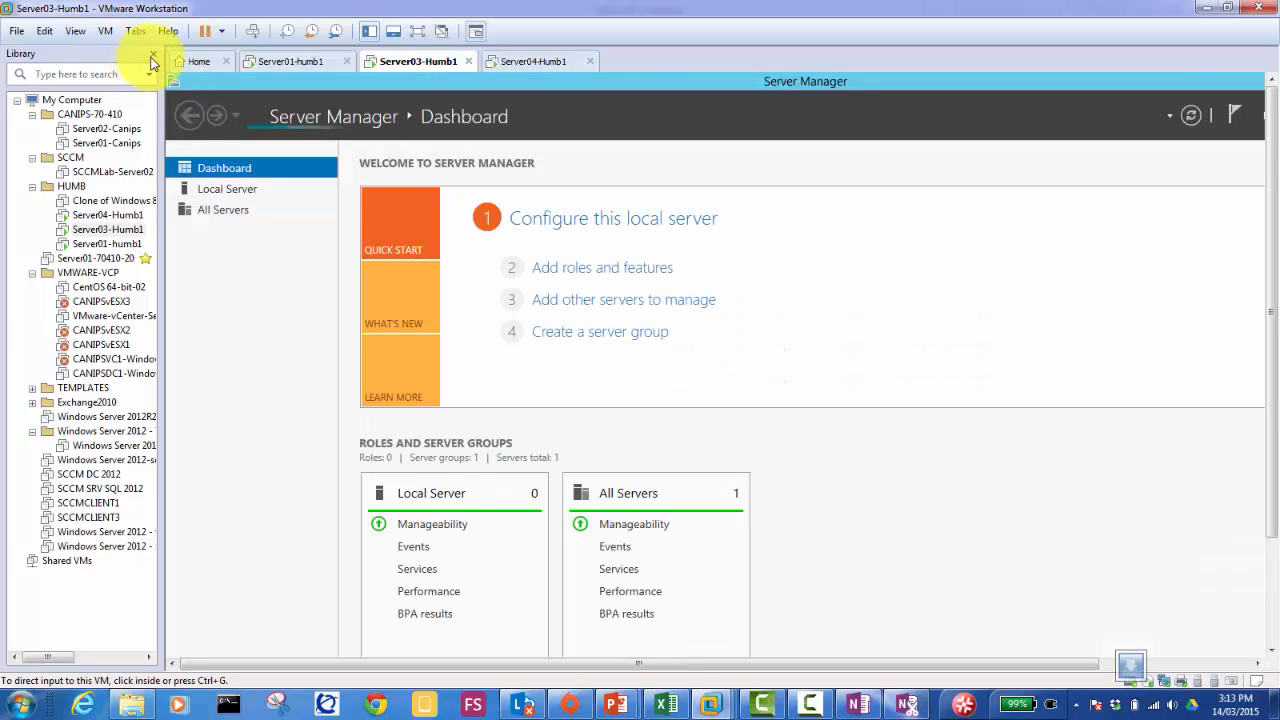
Step: From Local Server, open the Ethernet0 adapter's properties on Server03
click(153, 54)
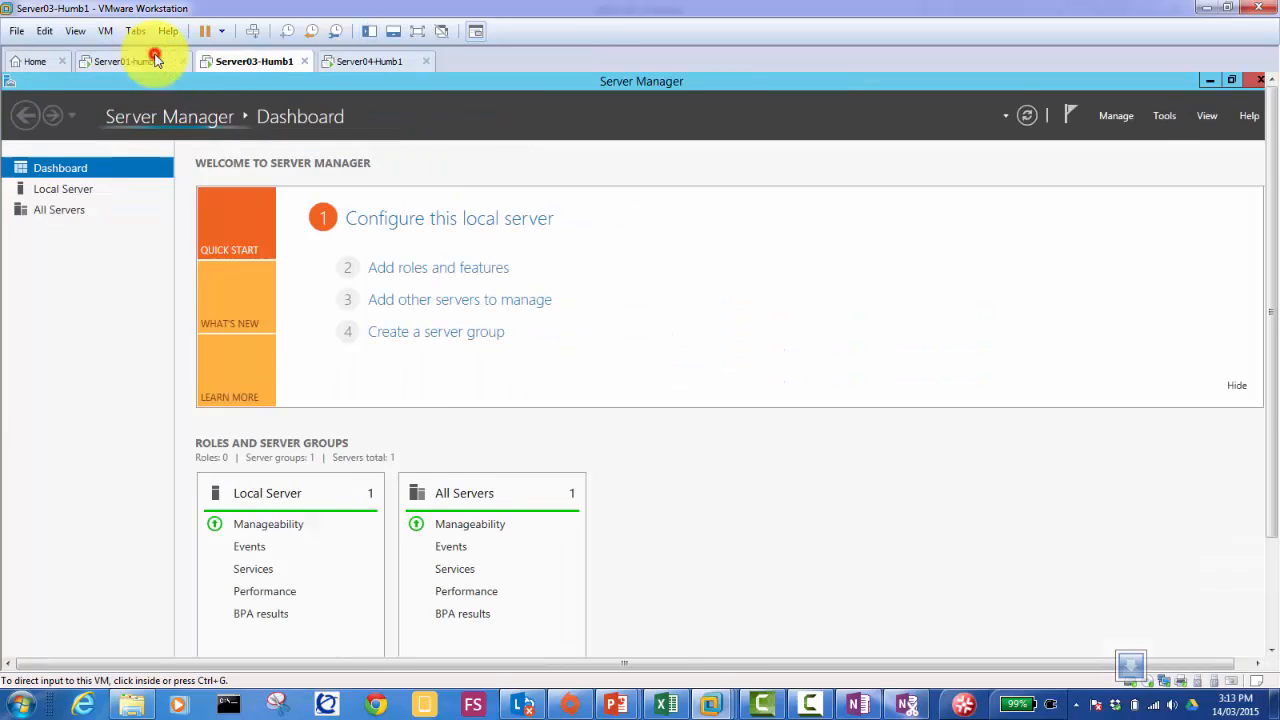
click(1272, 629)
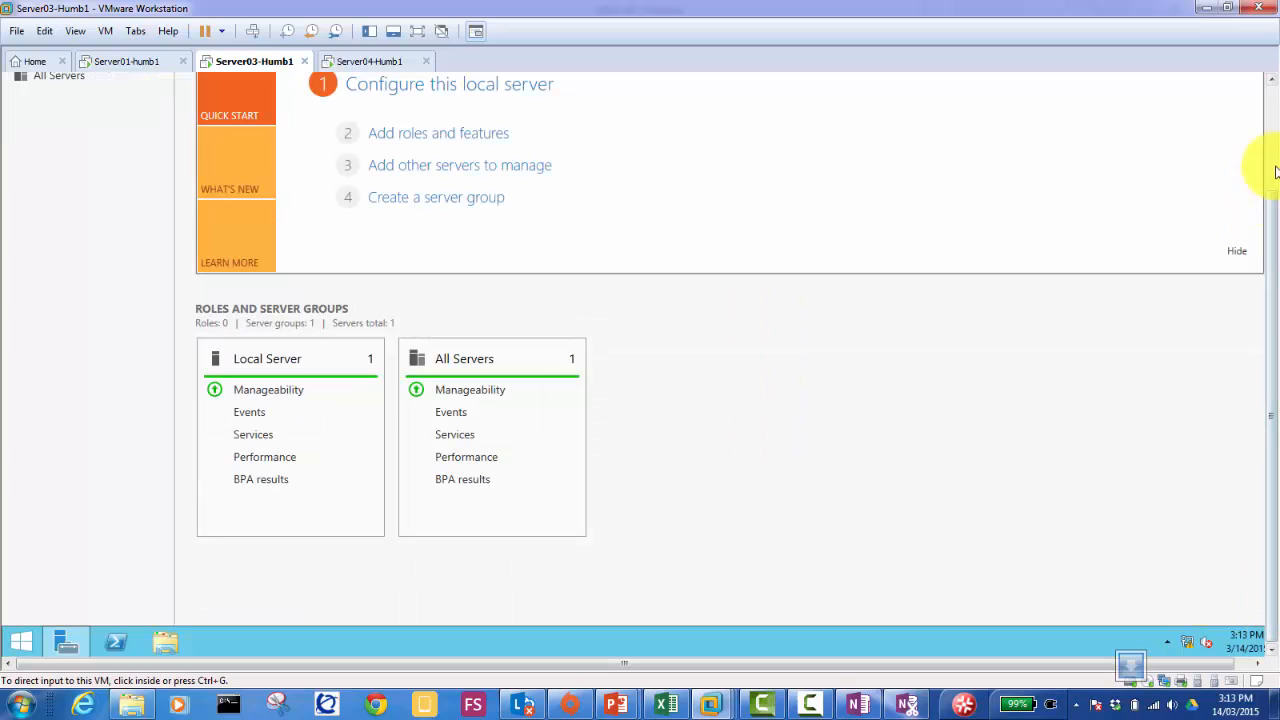
click(1274, 108)
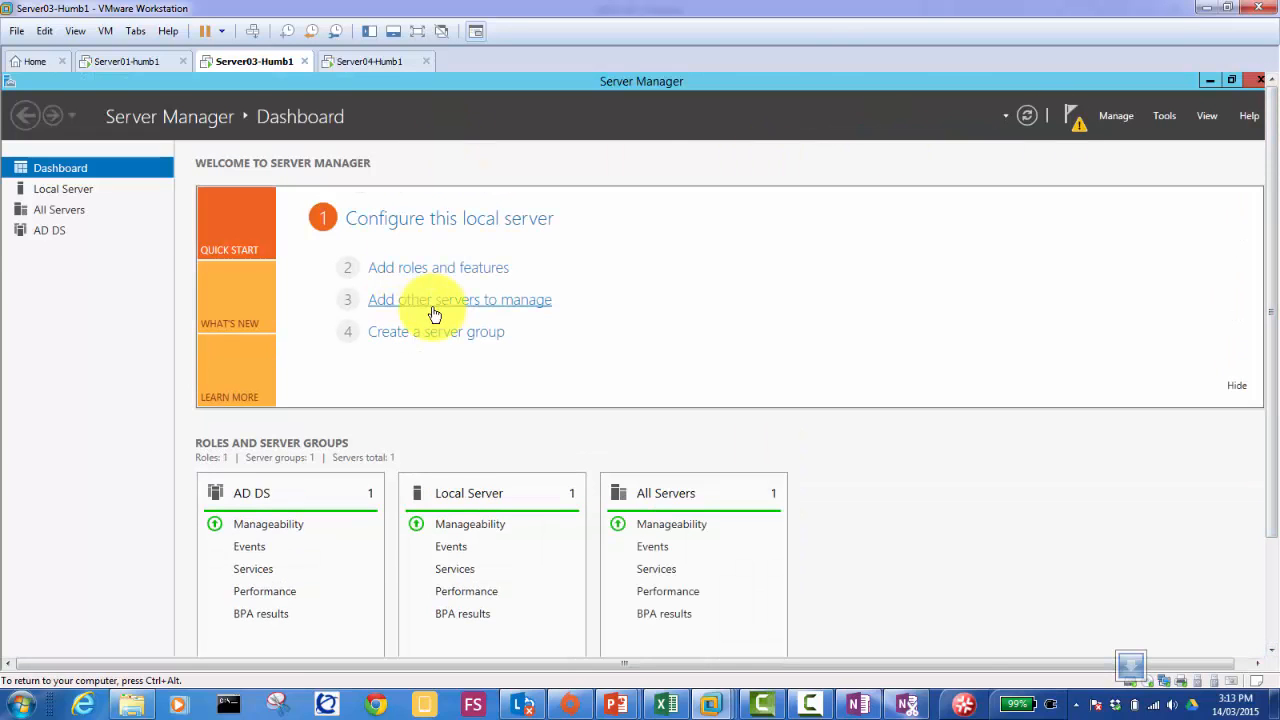
click(79, 191)
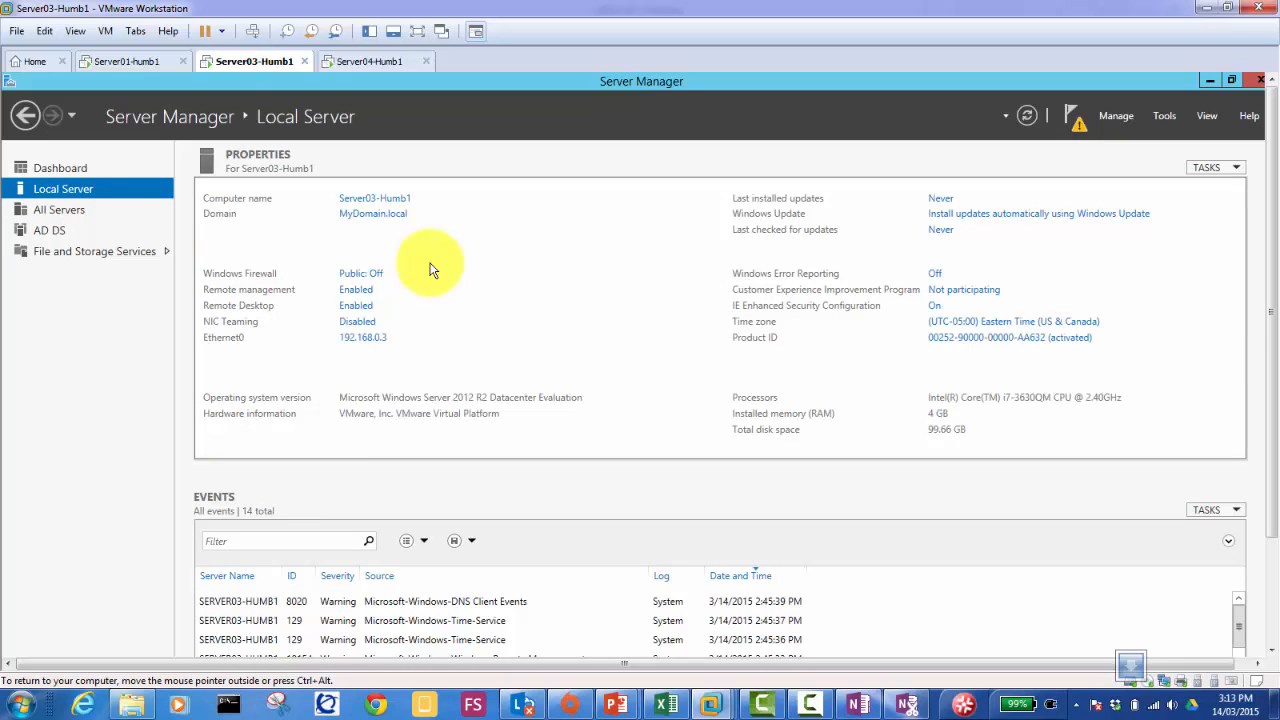
click(373, 342)
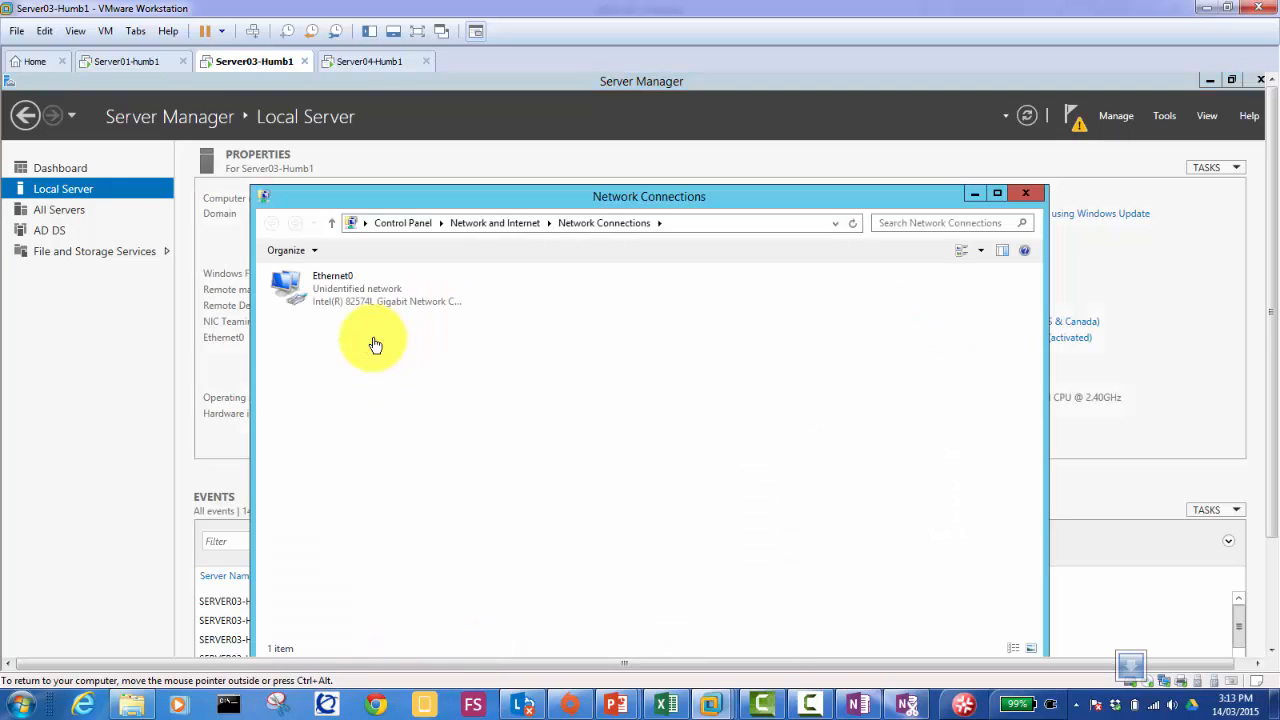
double_click(316, 290)
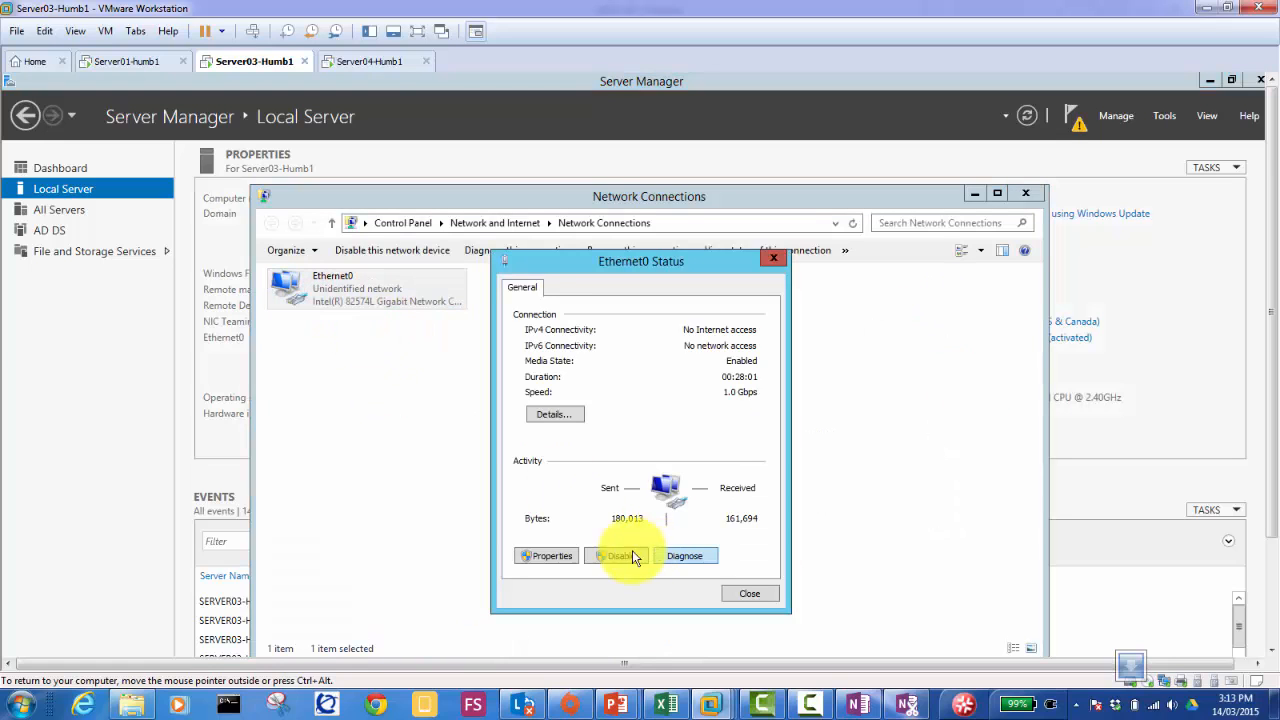
click(562, 555)
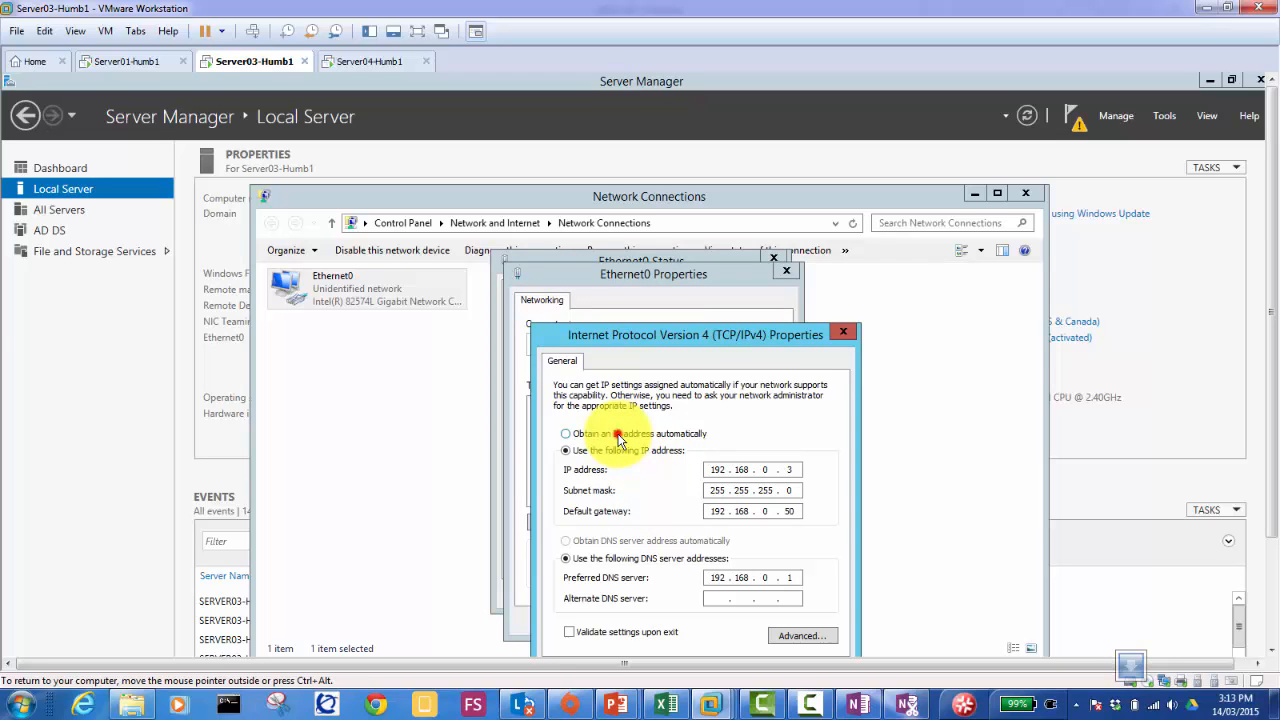
Step: Set IPv4 to obtain the DNS server address automatically and save the adapter settings
click(618, 437)
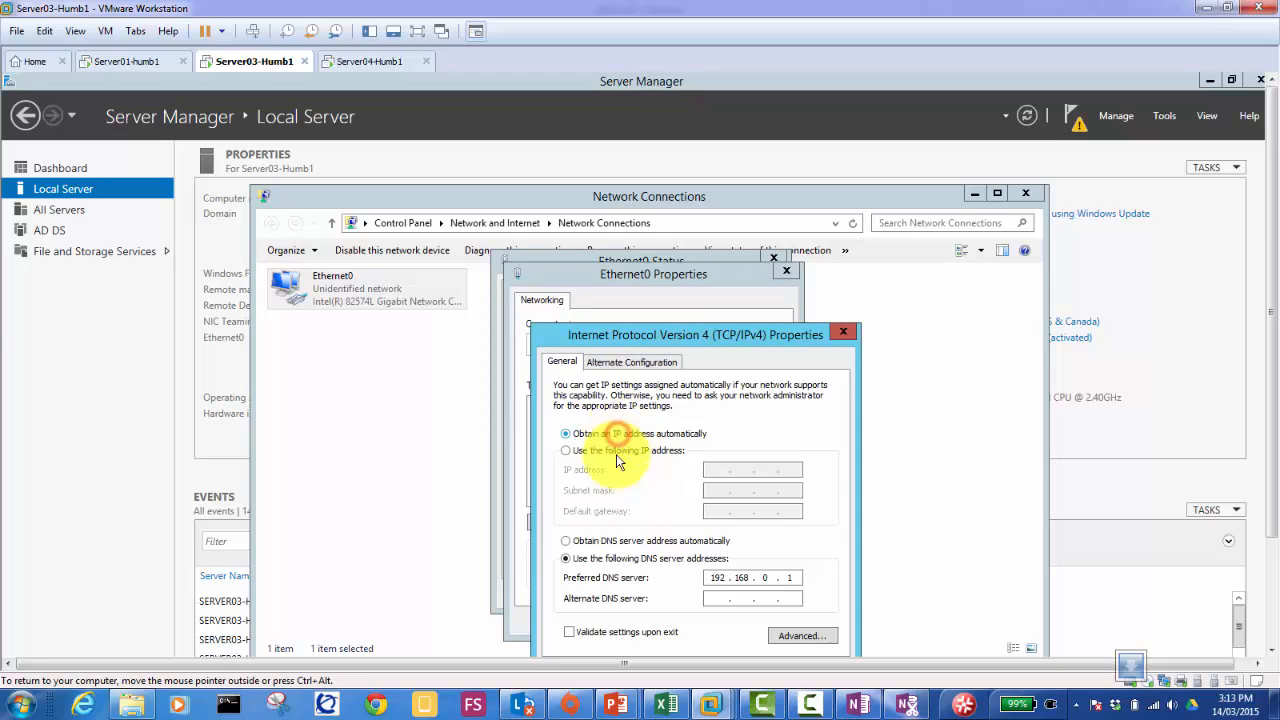
click(633, 541)
drag(760, 343, 751, 188)
click(750, 572)
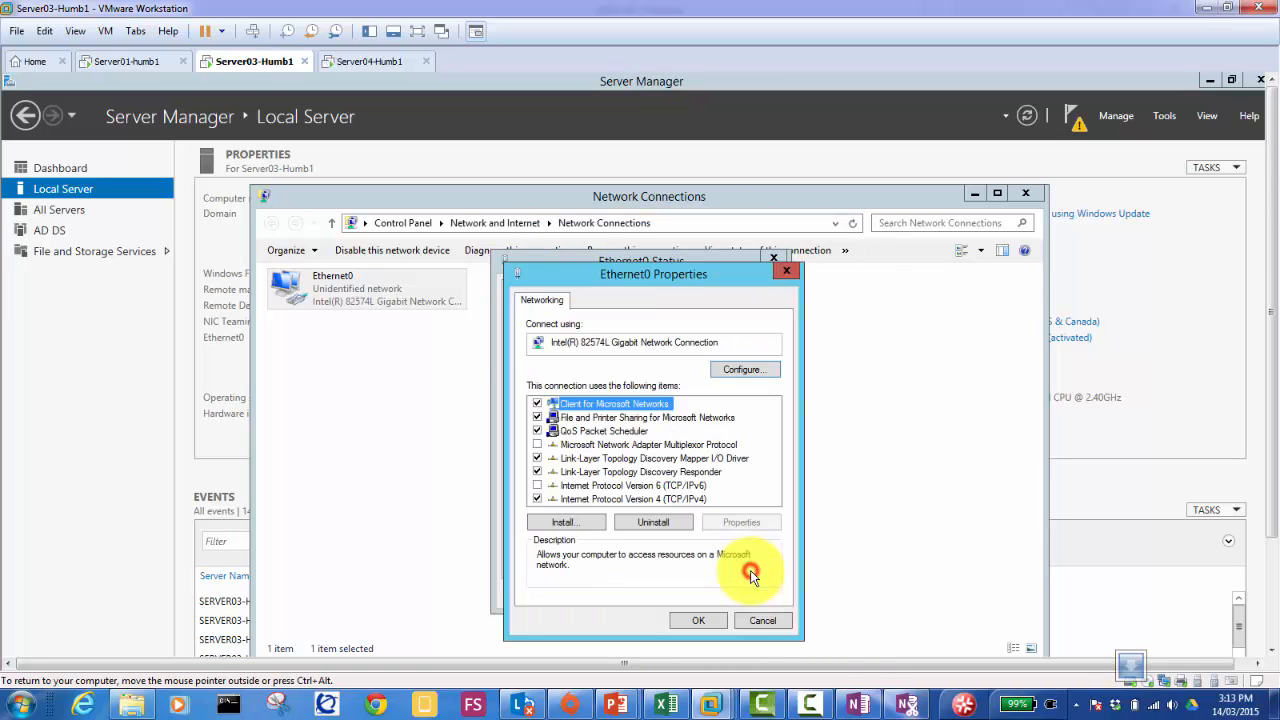
click(698, 620)
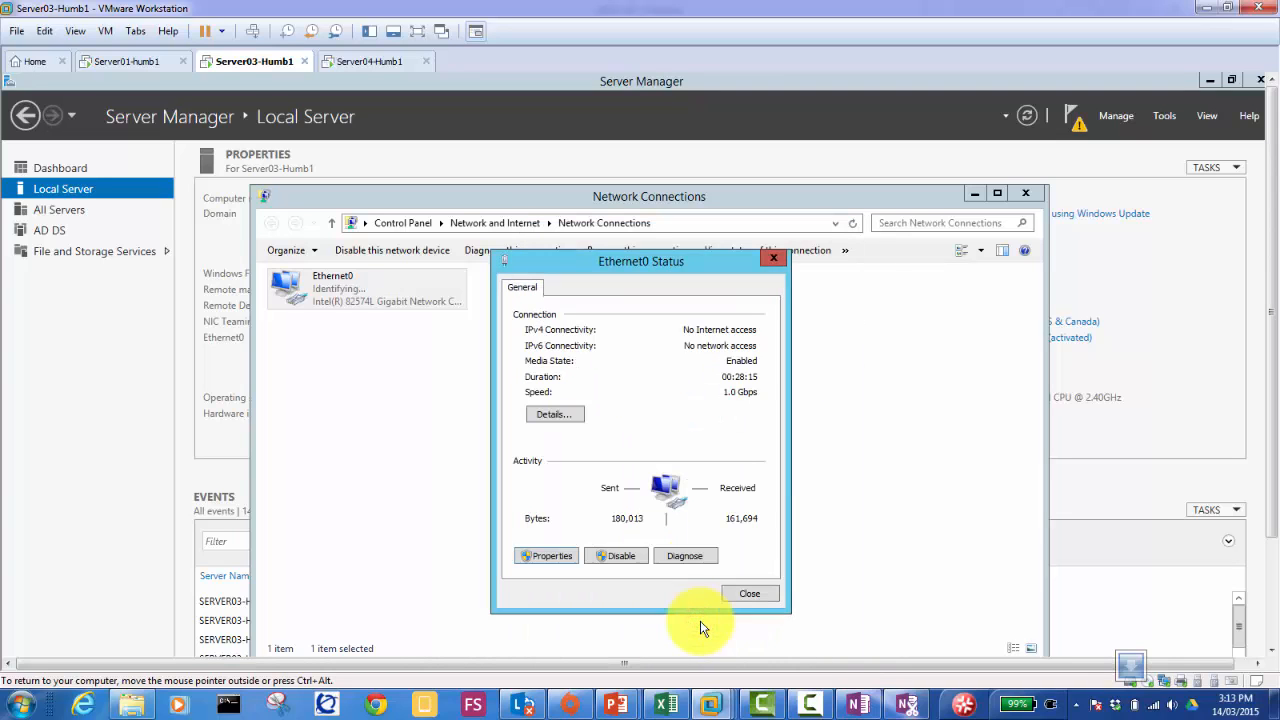
click(738, 594)
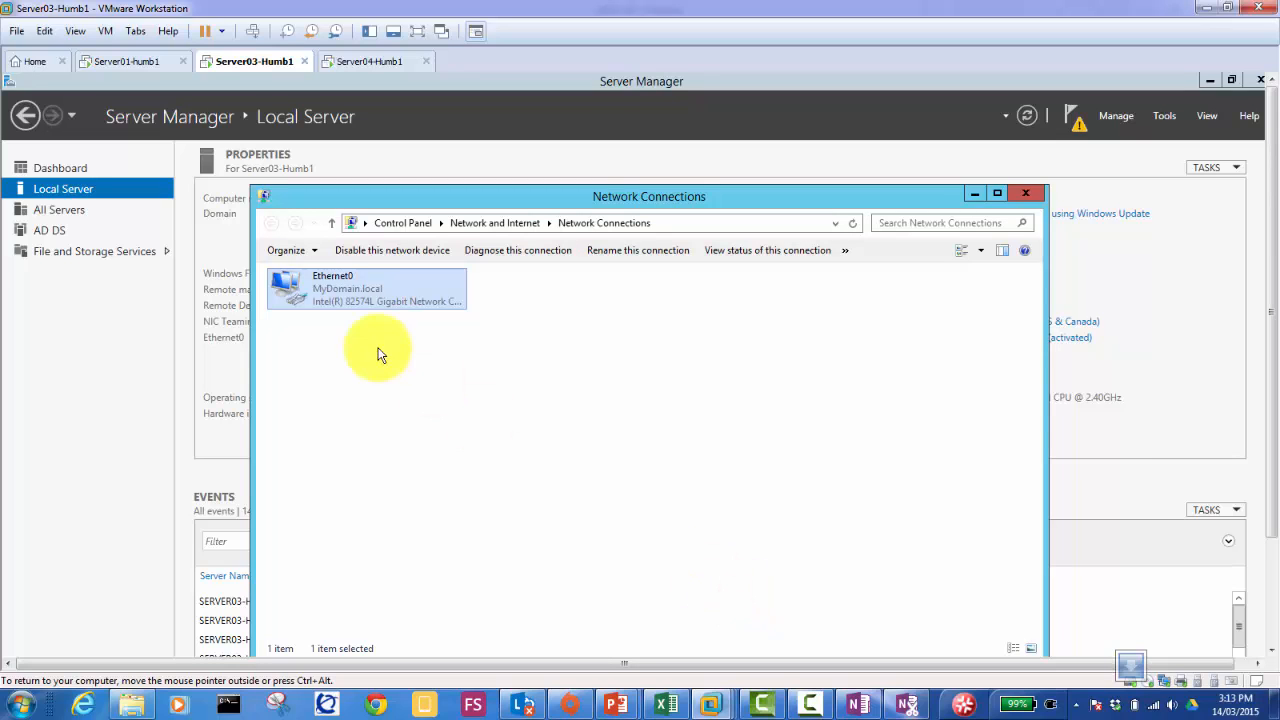
Step: Check Ethernet0 details showing lease 192.168.0.63 from 192.168.0.1, then switch to Server01
double_click(330, 288)
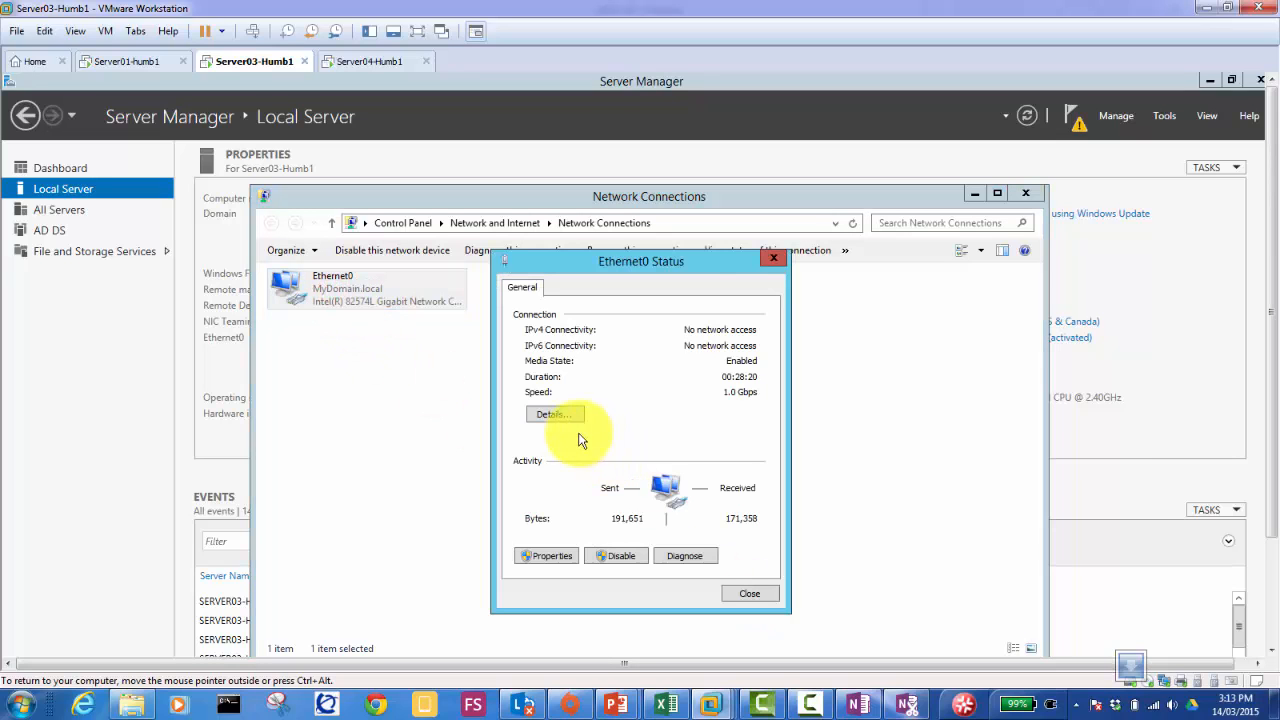
click(556, 414)
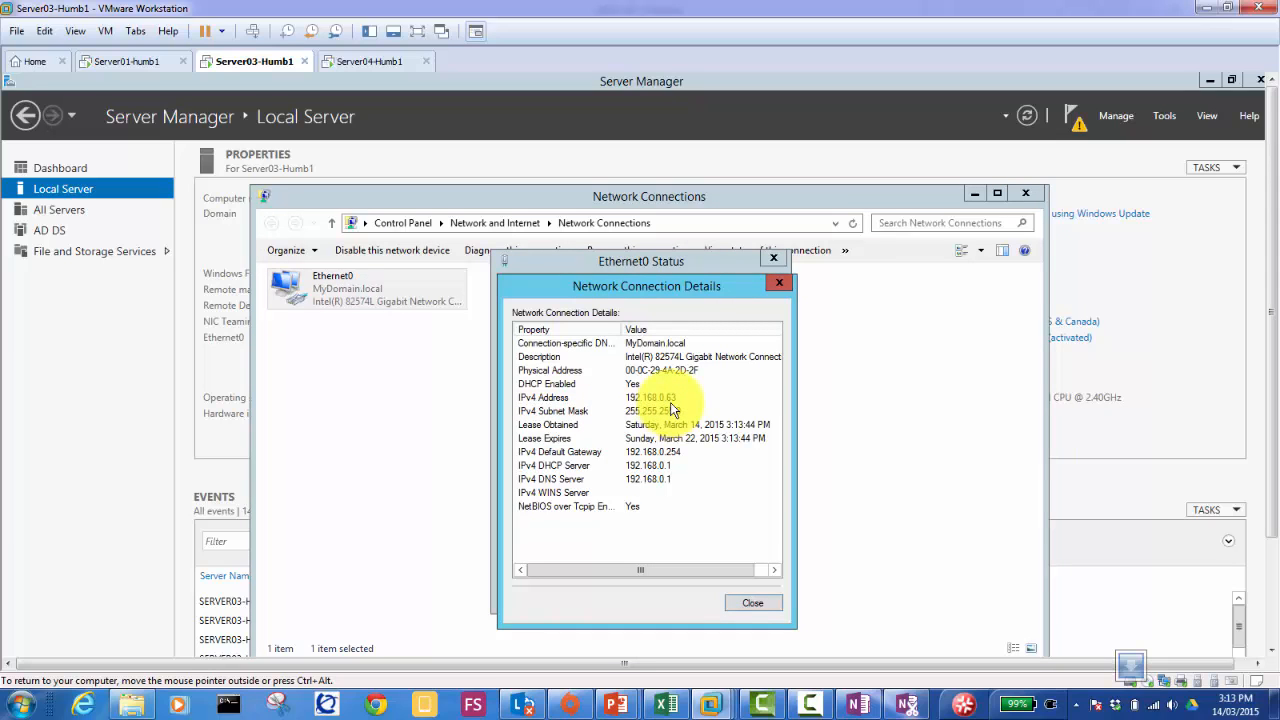
click(128, 63)
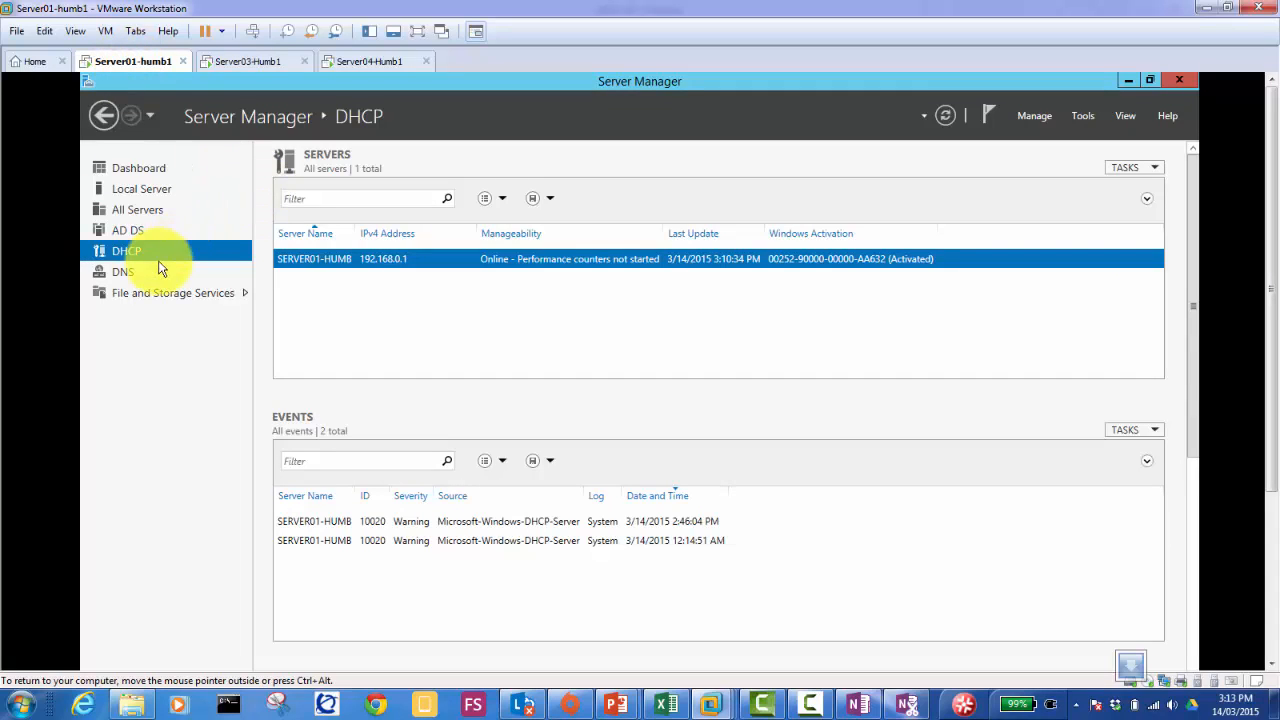
Step: Open the DHCP Manager console from the SERVER01-HUMB server row and maximize it
right_click(343, 263)
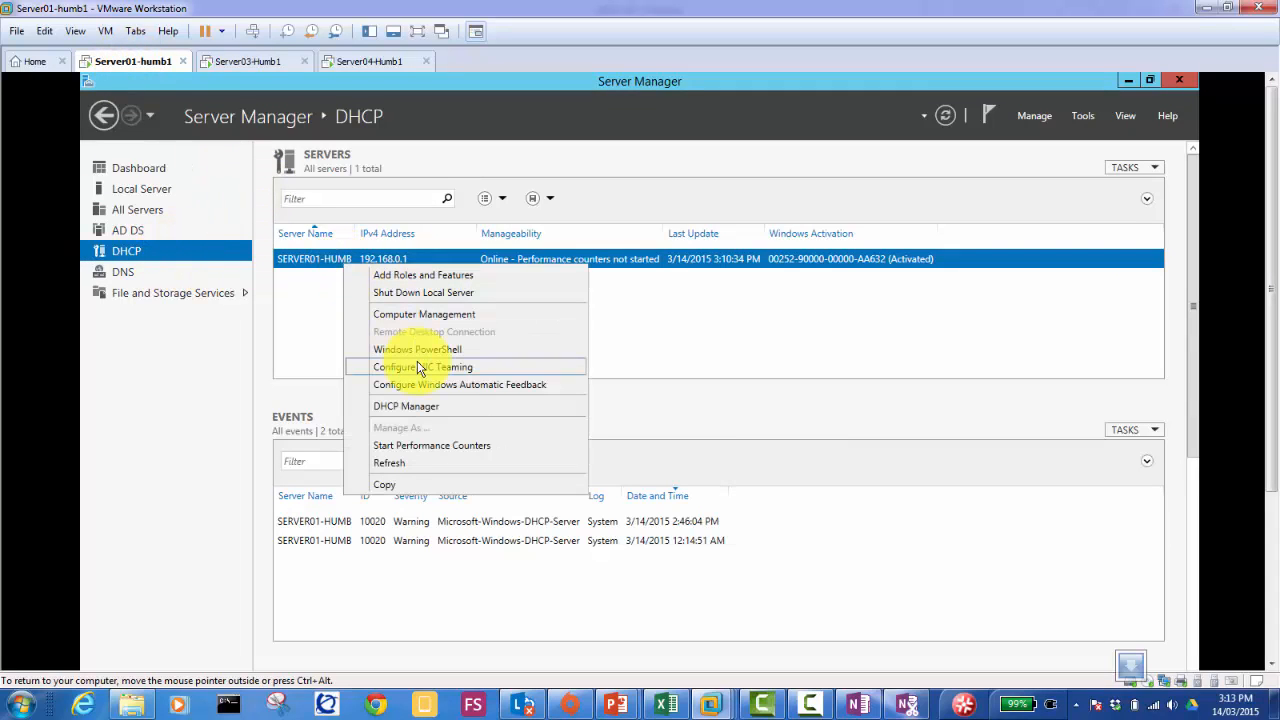
click(436, 406)
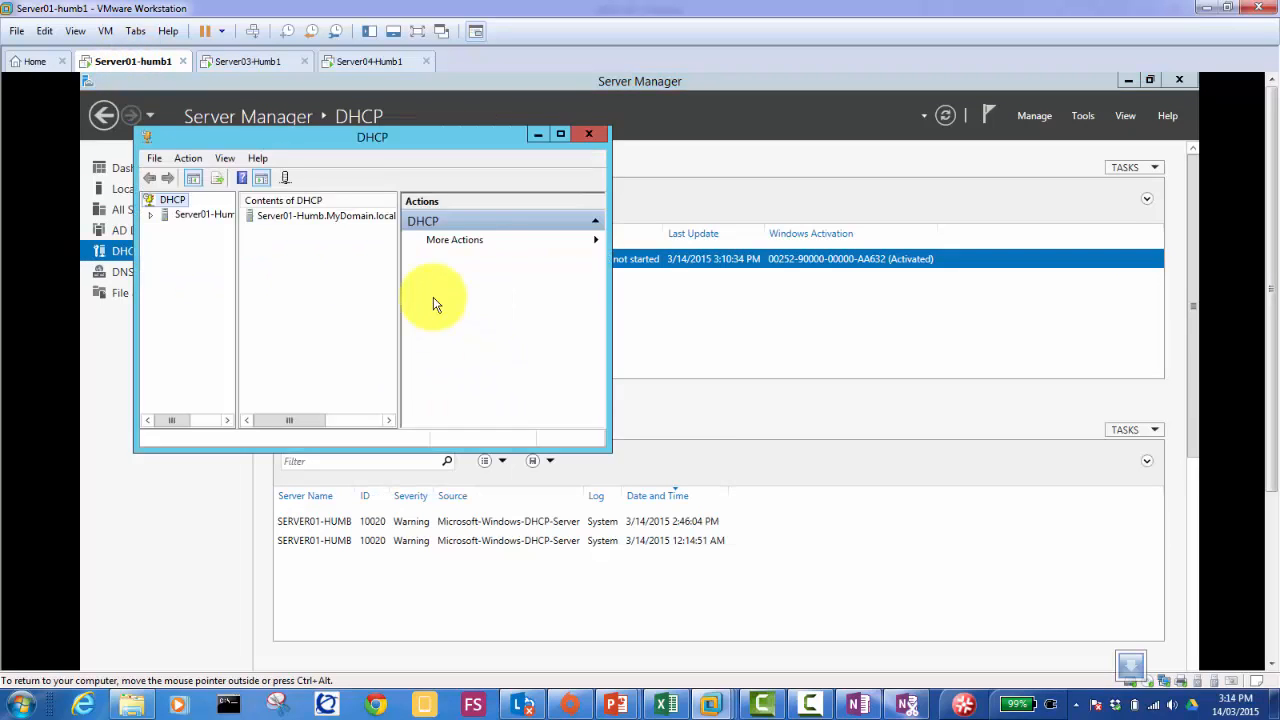
double_click(409, 135)
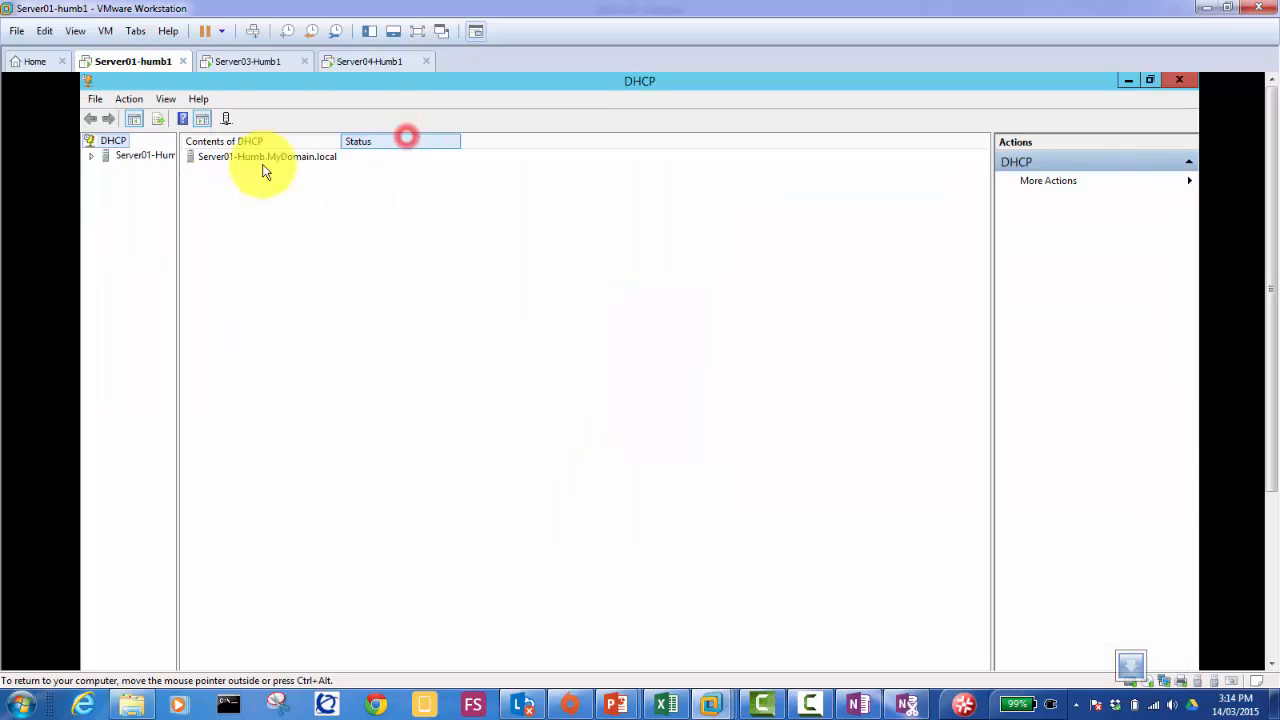
Step: Expand IPv4 > First Scope to Address Leases, showing 192.168.0.51 and 192.168.0.63, and widen the tree pane
double_click(131, 159)
double_click(137, 173)
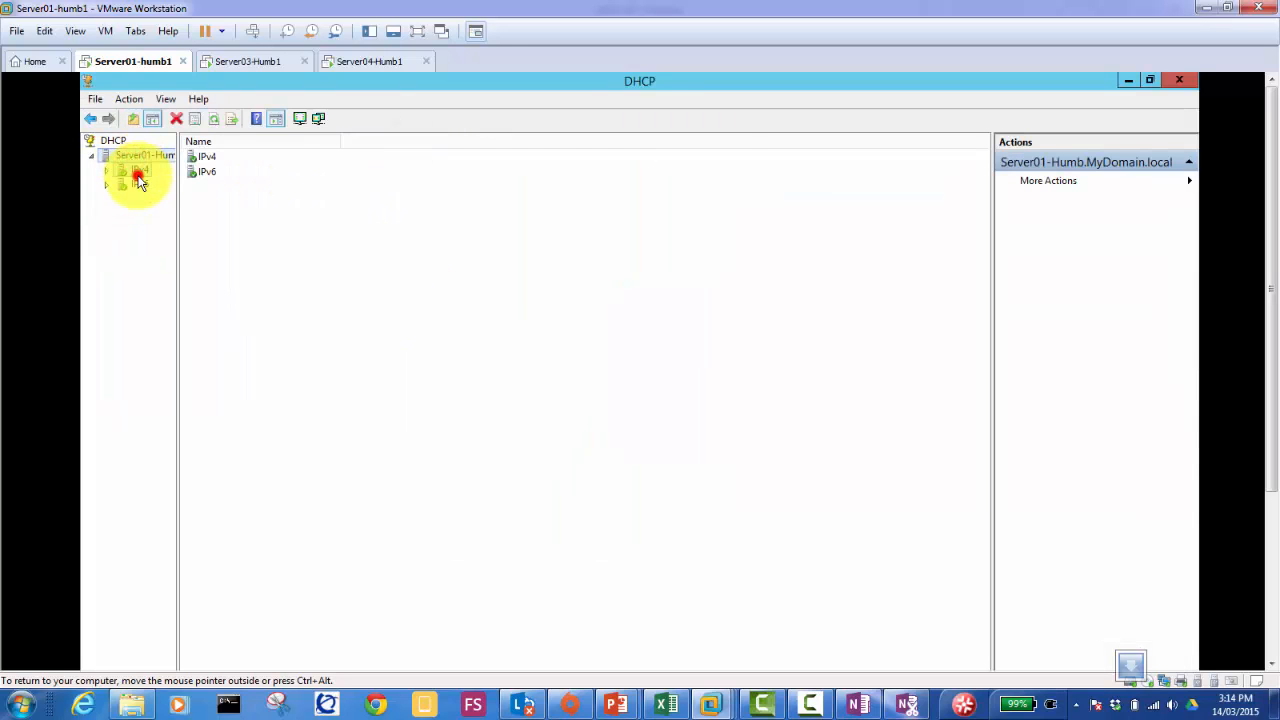
double_click(159, 187)
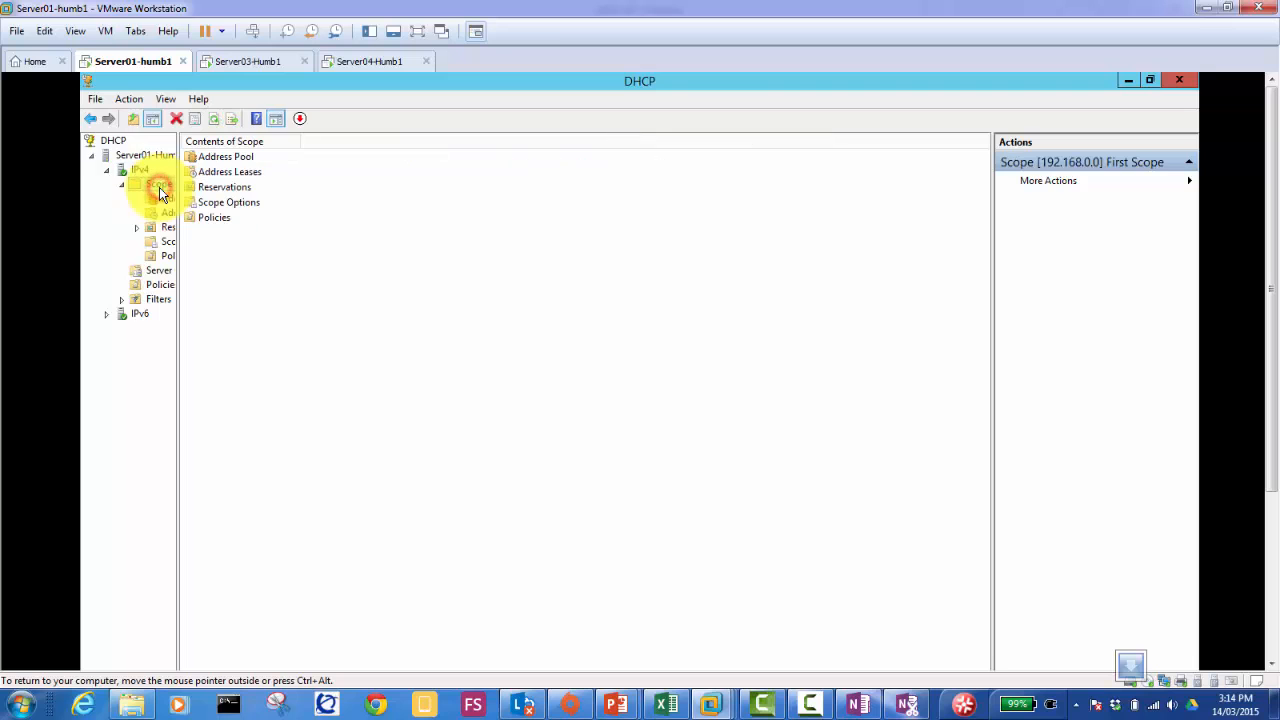
double_click(236, 173)
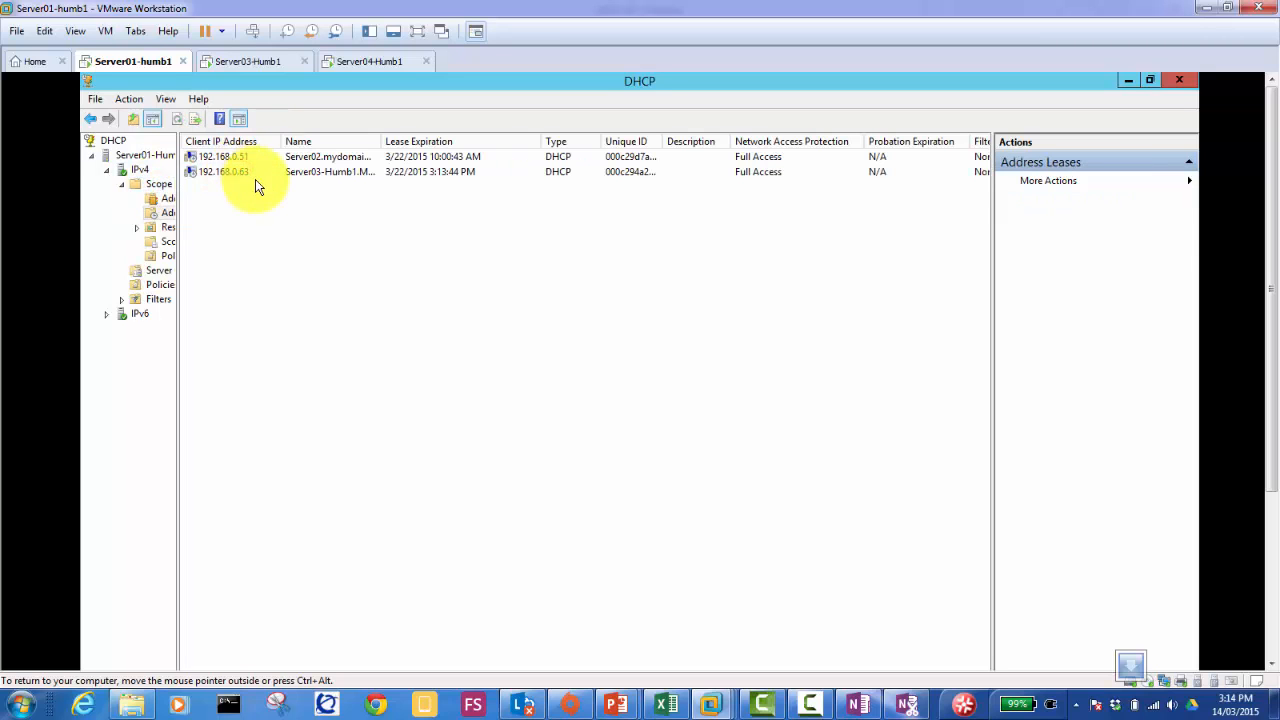
click(240, 174)
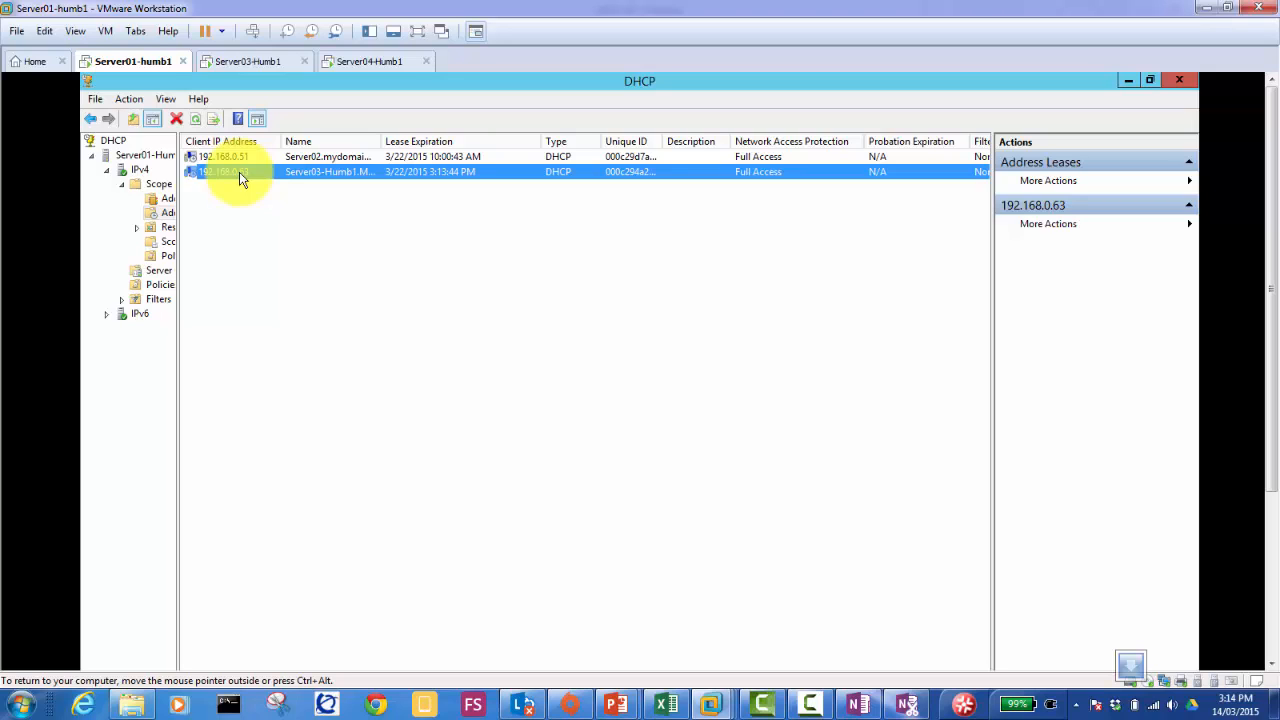
click(303, 224)
drag(176, 245, 291, 265)
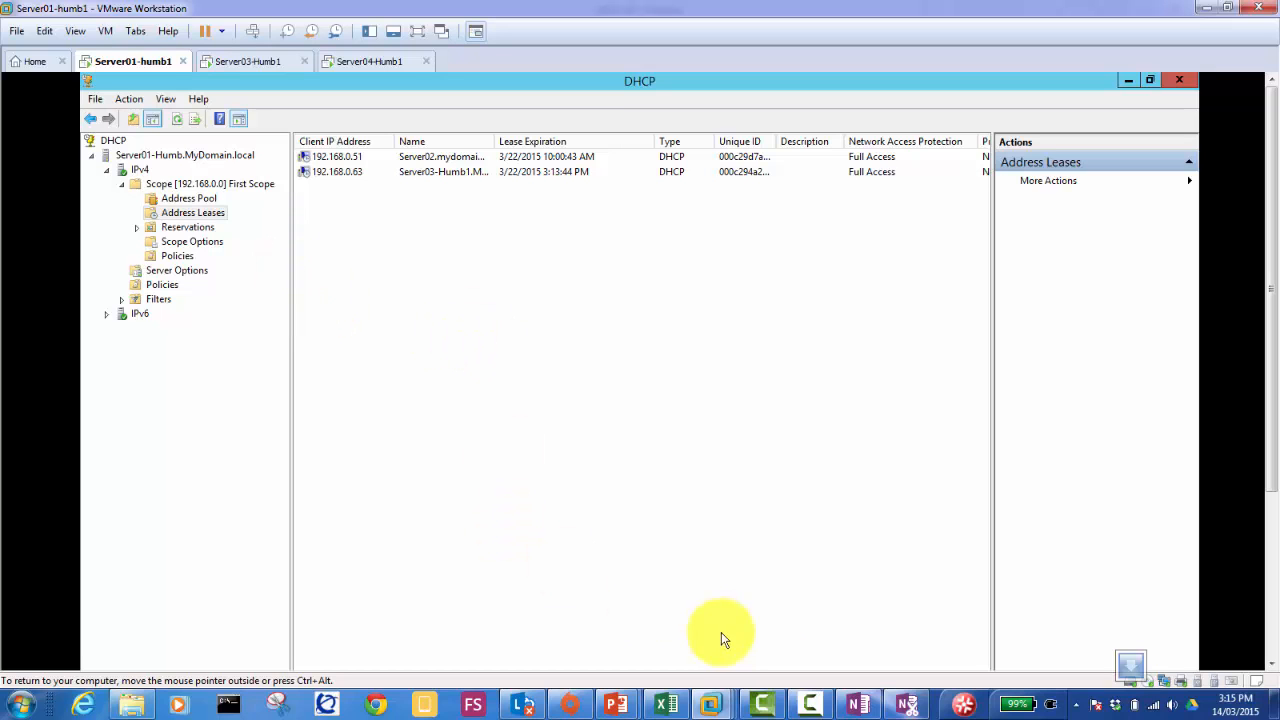
Step: Switch to the attendance workbook and enter 1 in O2 under 14/03/2015
click(663, 705)
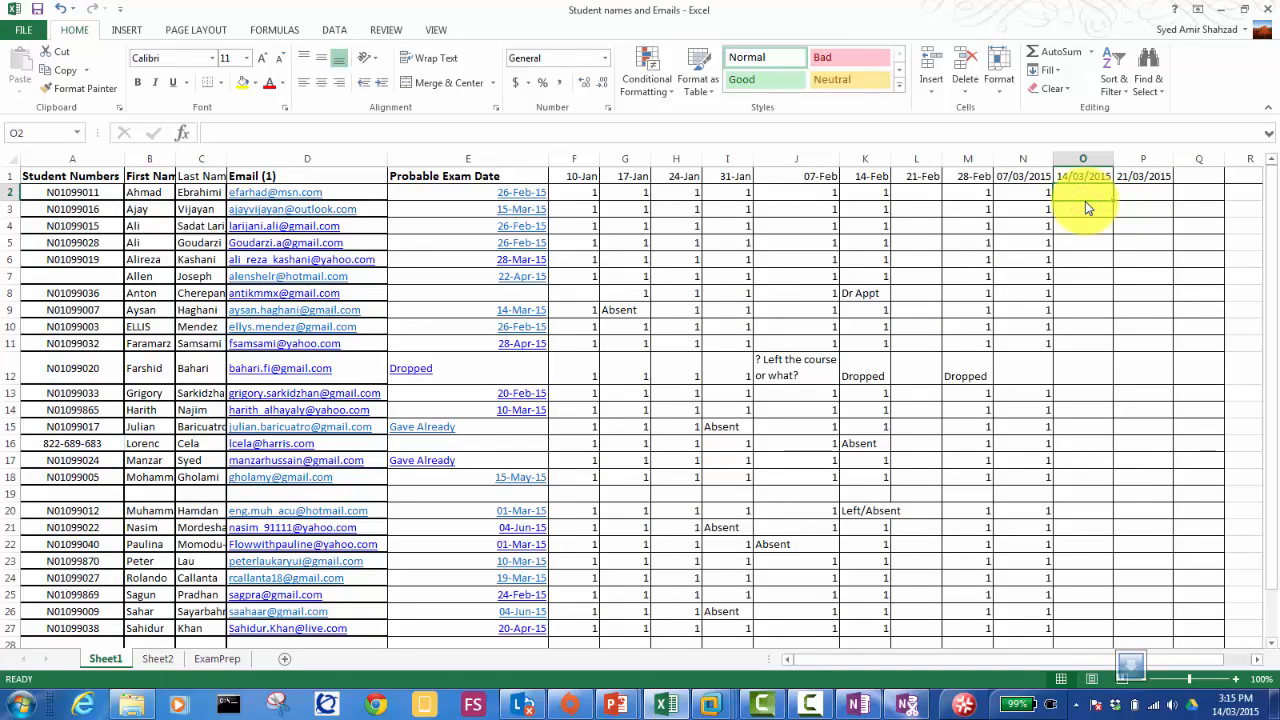
text(1)
key(Return)
Step: Enter 1 in cells O3 through O7 for 14/03/2015
key(Down)
key(Up)
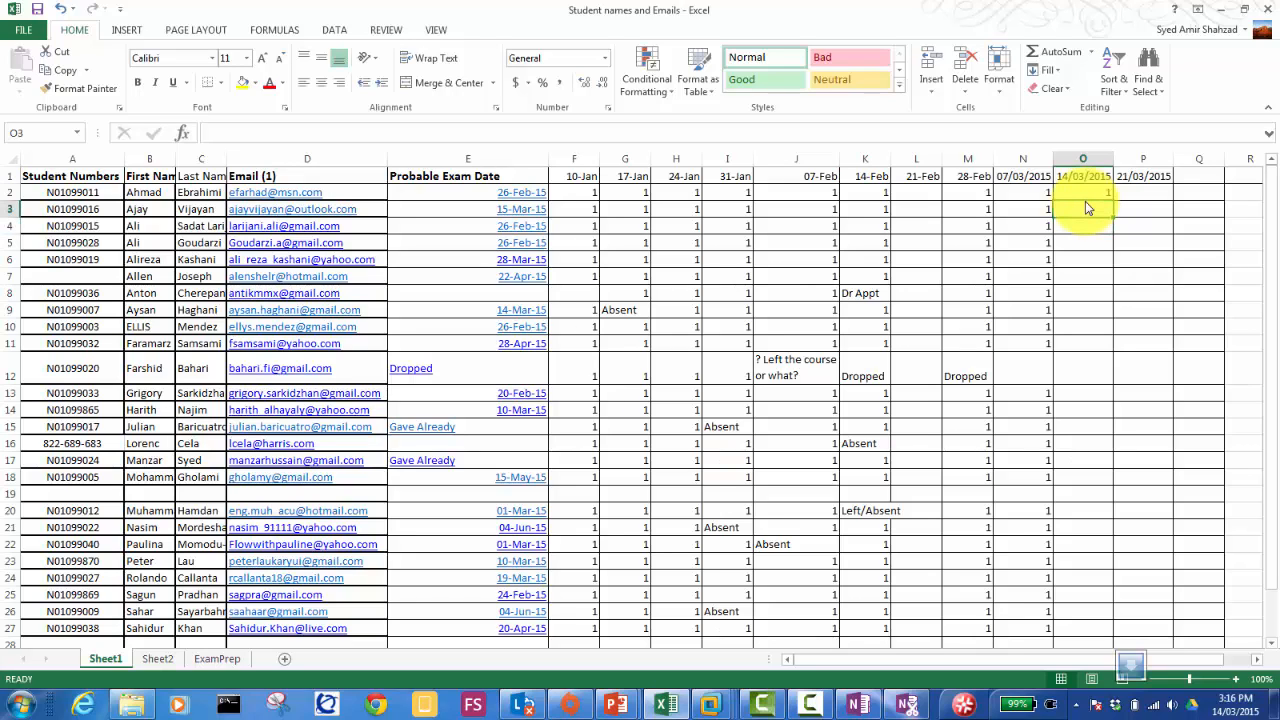
text(1)
key(Return)
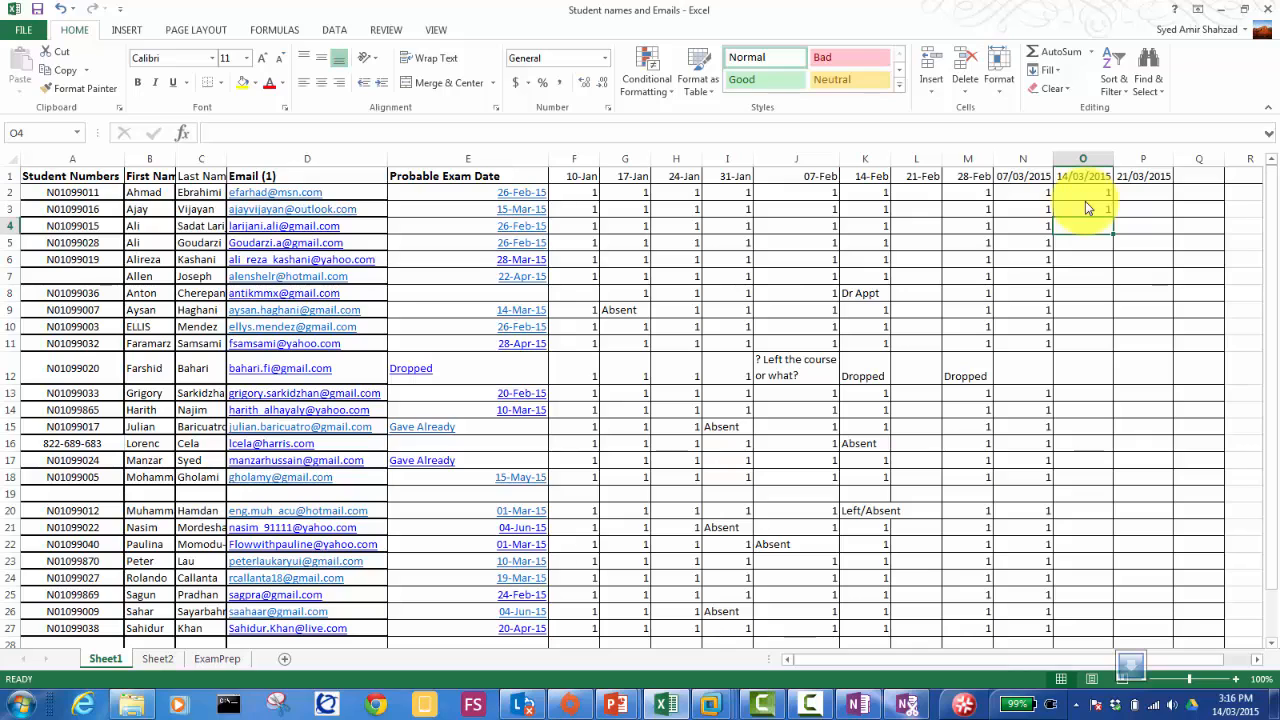
text(1)
key(Return)
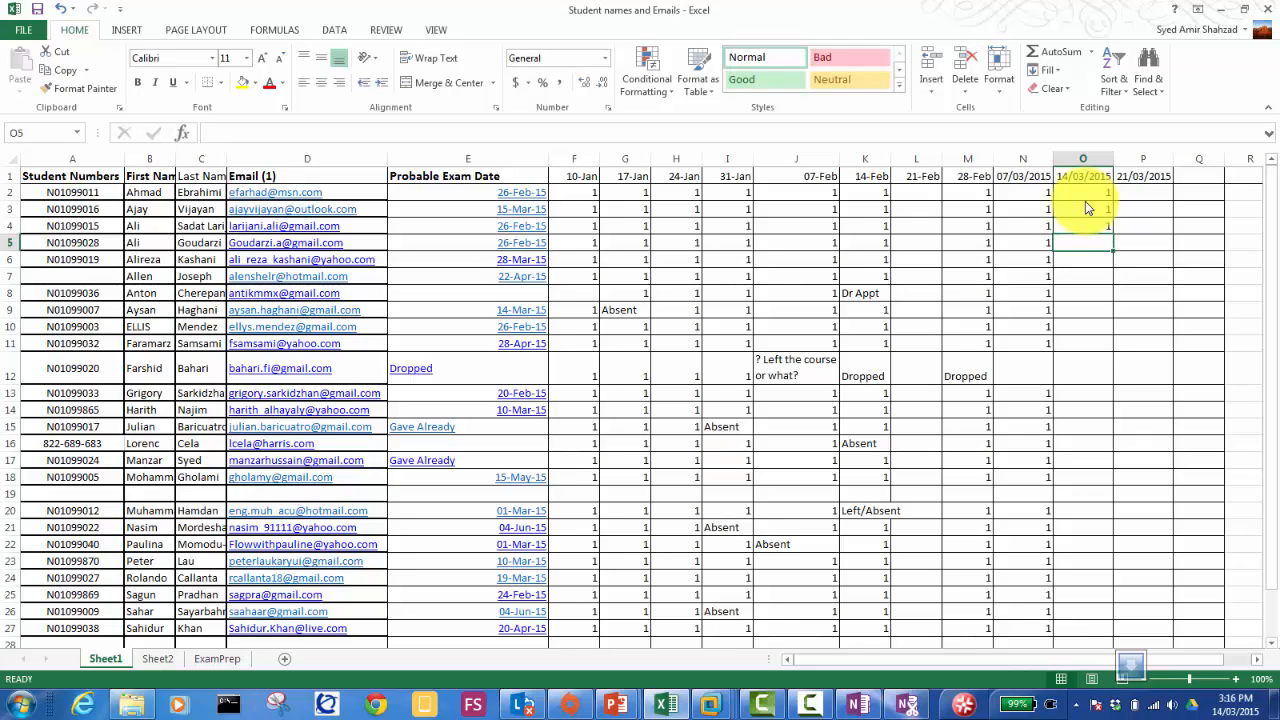
text(1)
key(Return)
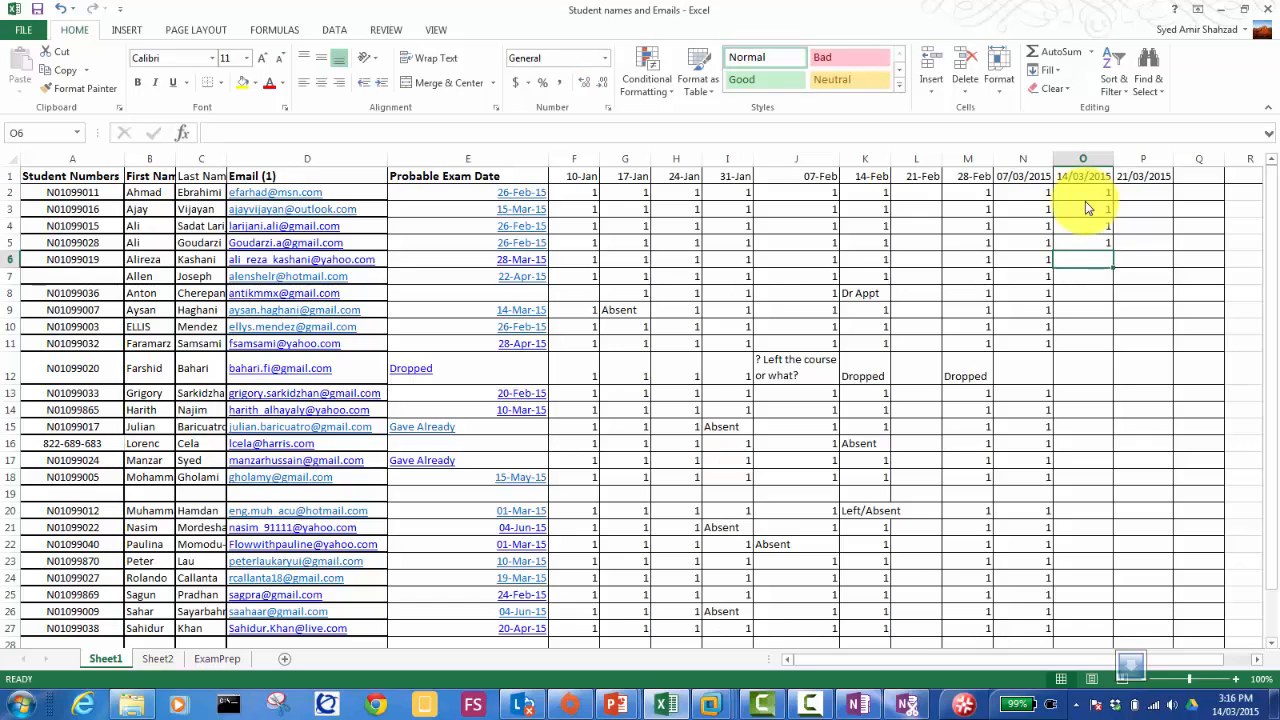
text(1)
key(Return)
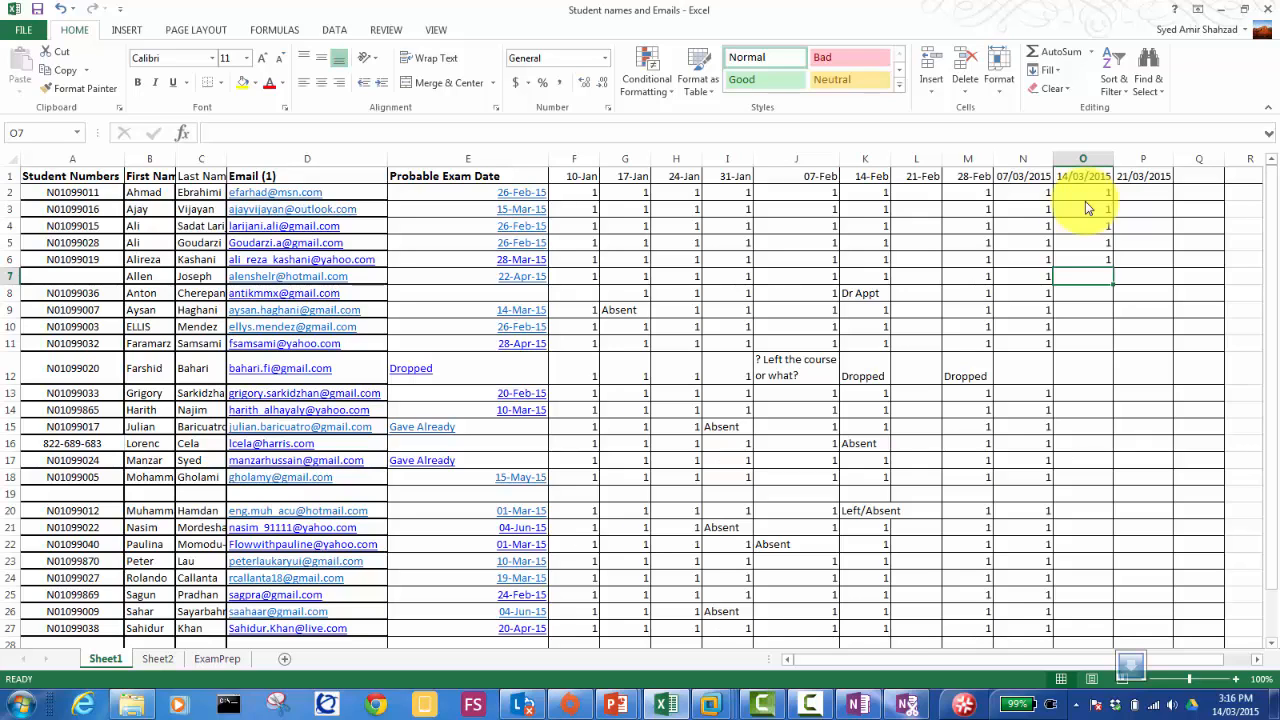
text(1)
key(Return)
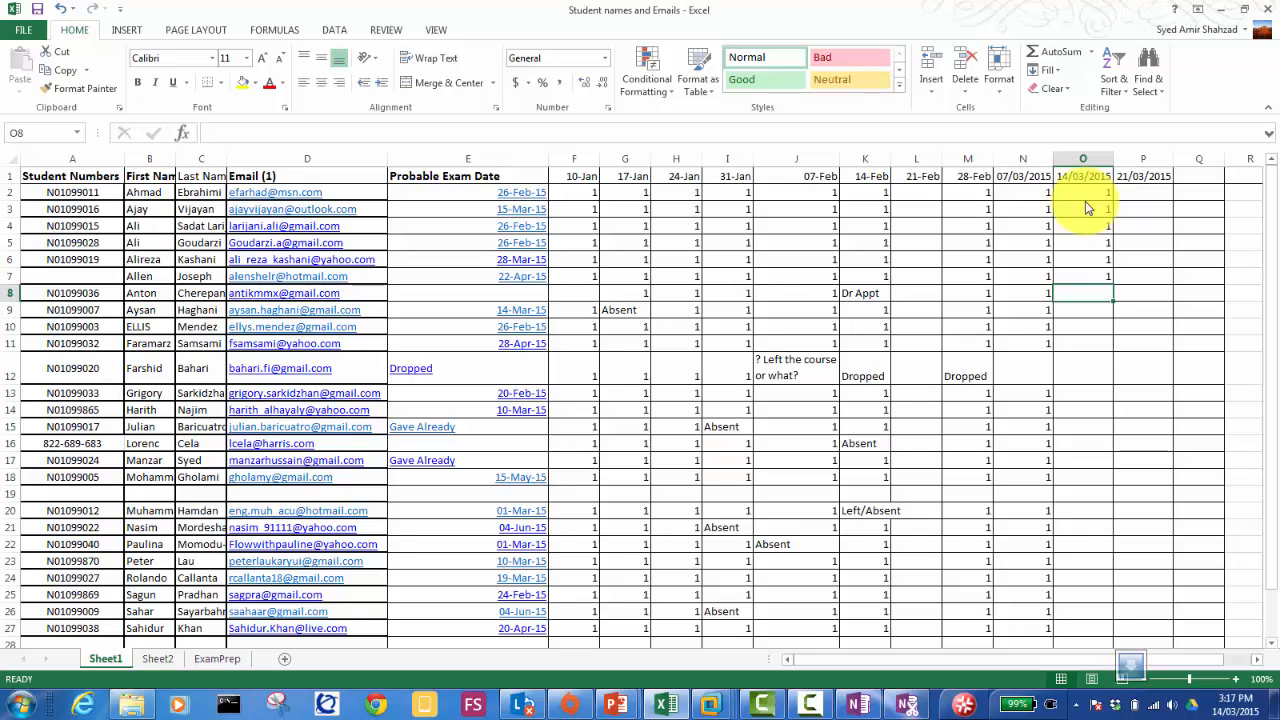
Step: Mark O8 and O9 as Absent, then enter 1 in O10 and O11
text(Absent)
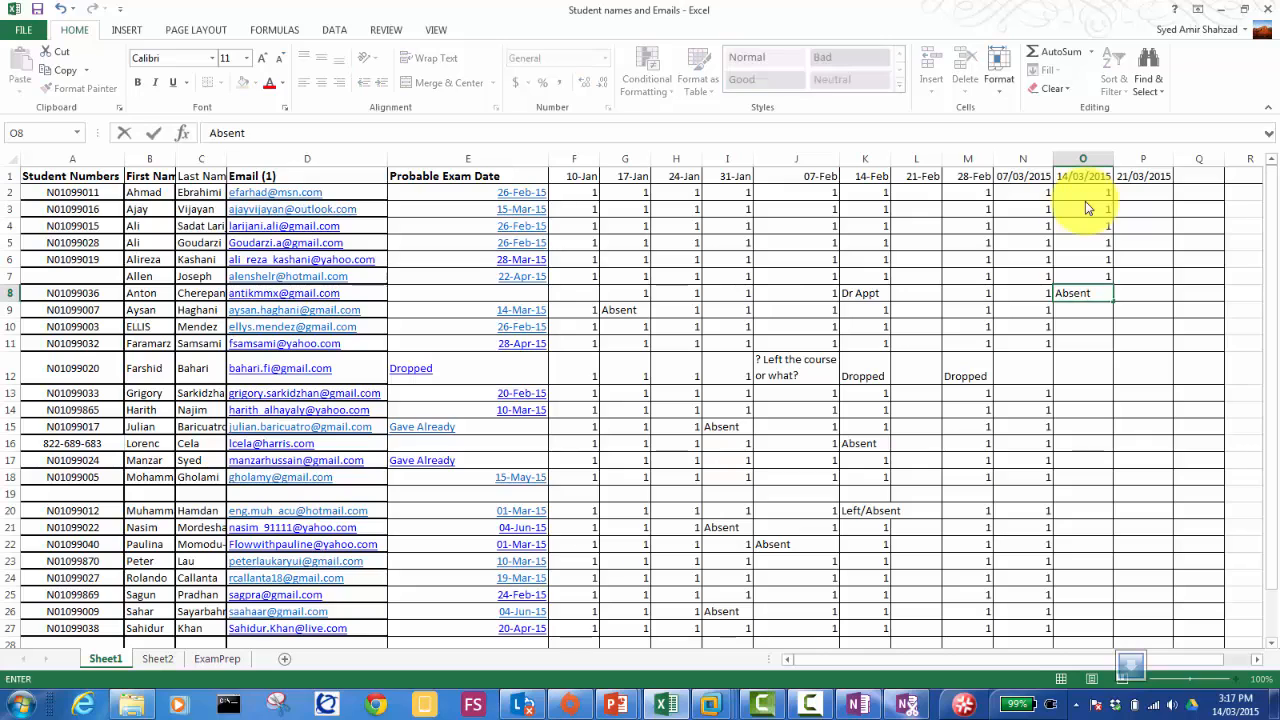
key(Return)
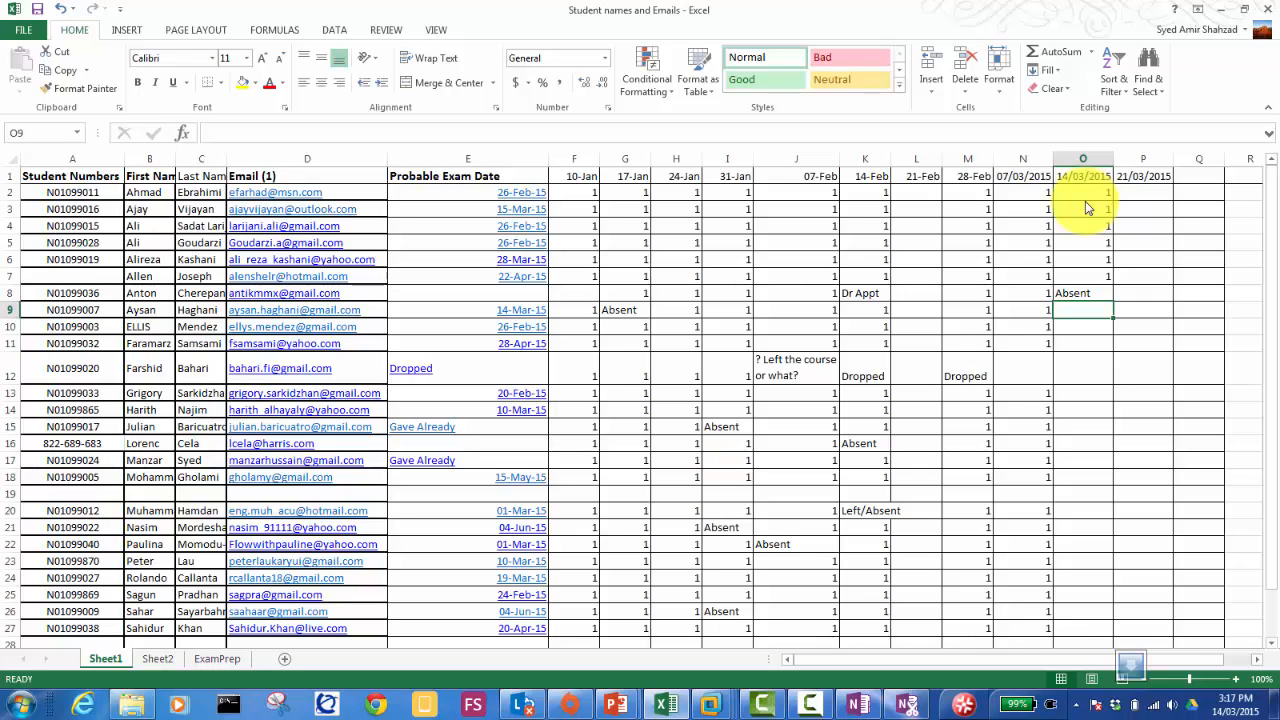
text(Absent)
key(Return)
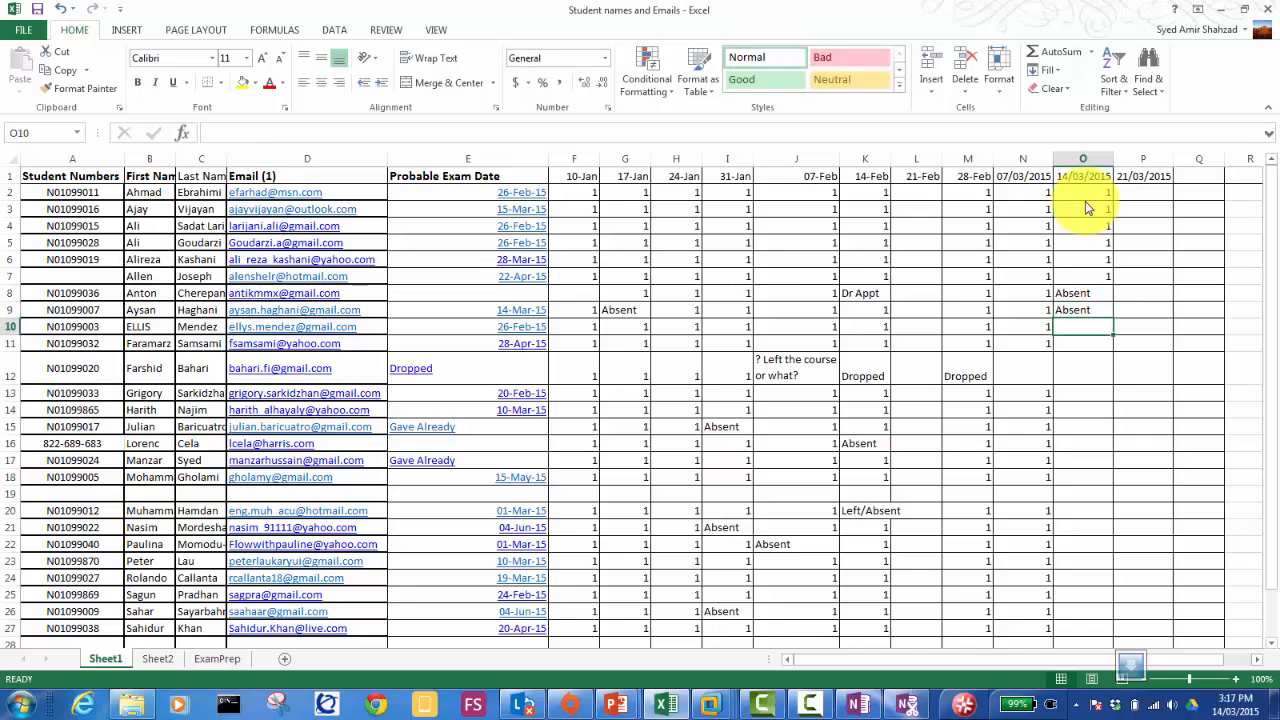
text(1)
key(Return)
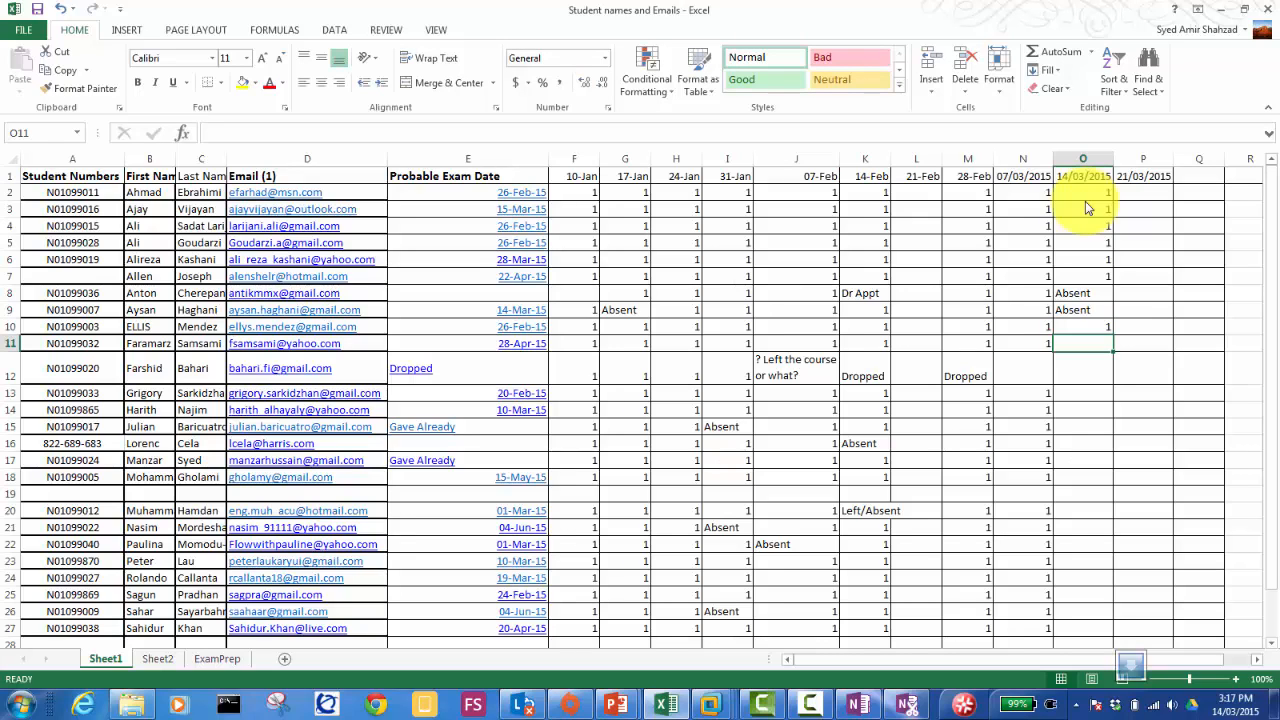
text(1)
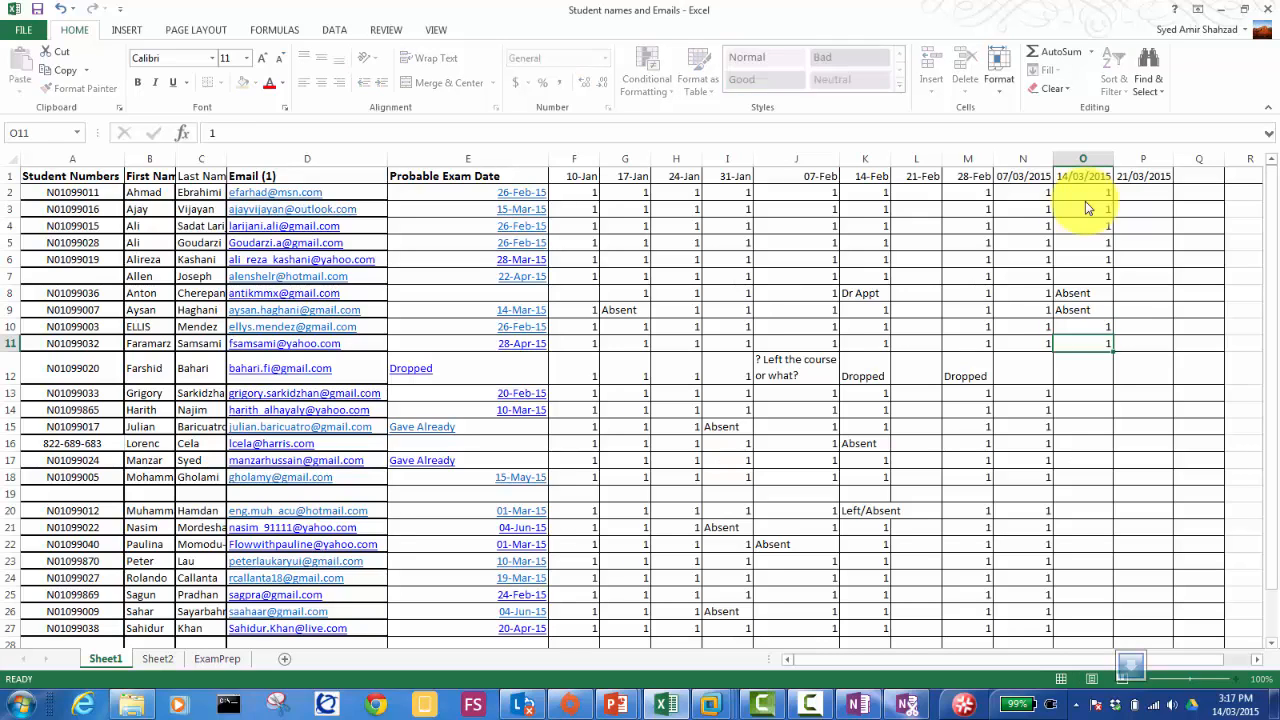
key(Return)
key(Return)
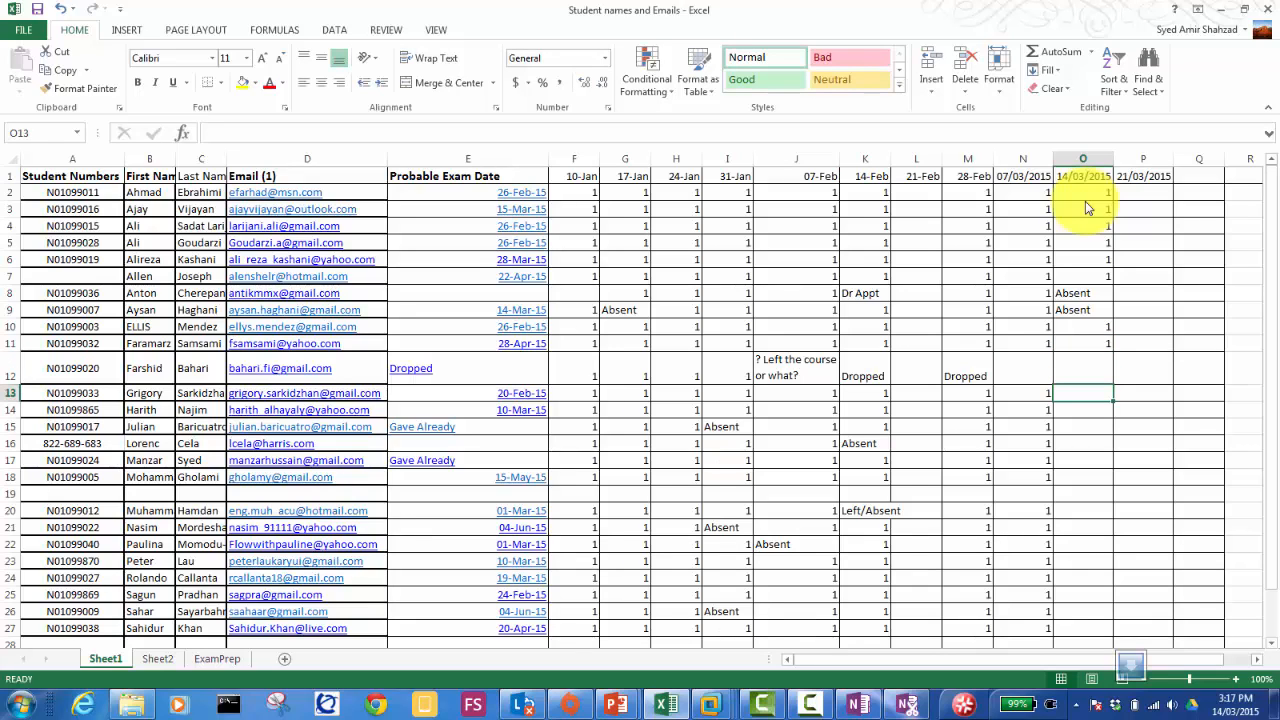
Step: Enter 1 in cells O13, O14 and O15 under 14/03/2015
text(1)
key(Return)
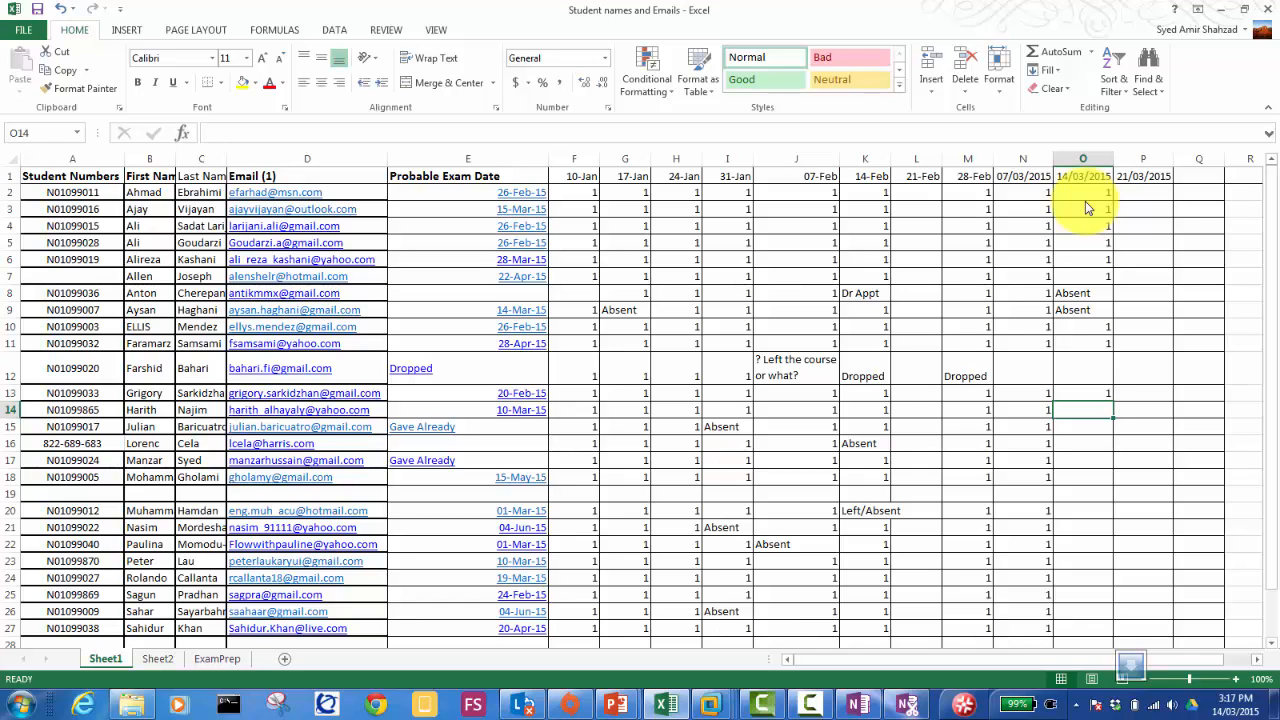
text(1)
key(Return)
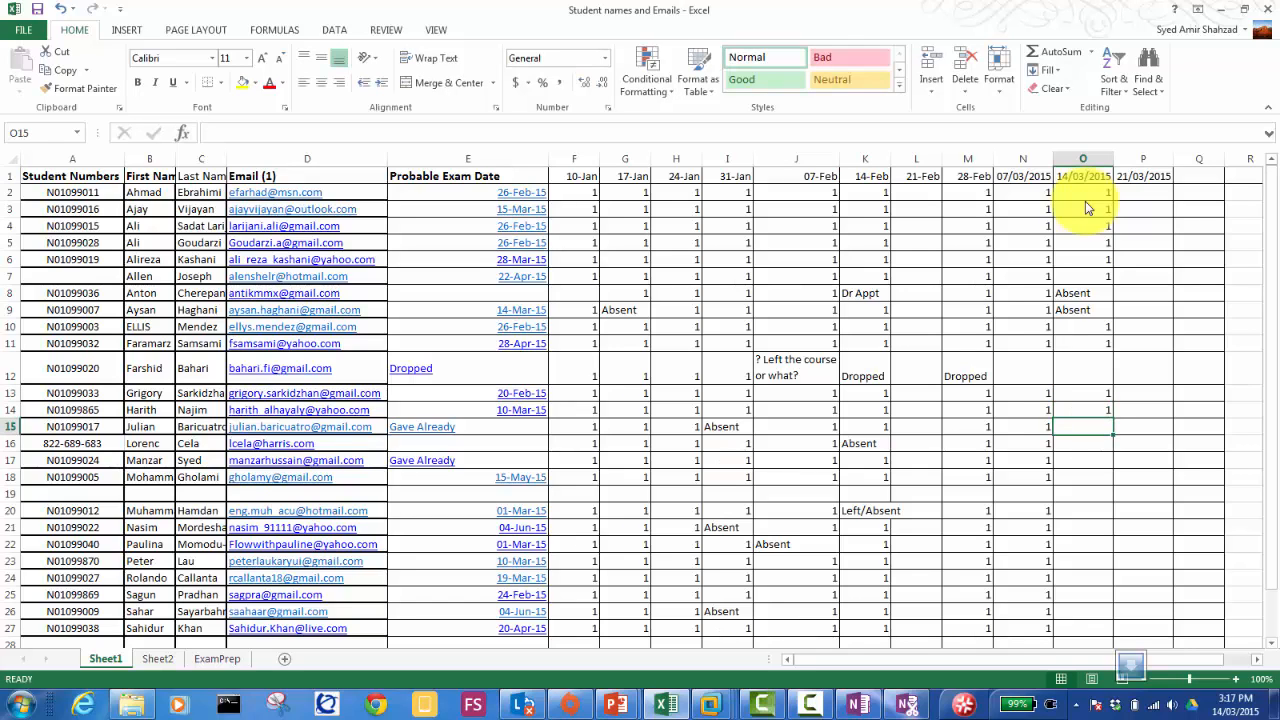
text(1)
key(Return)
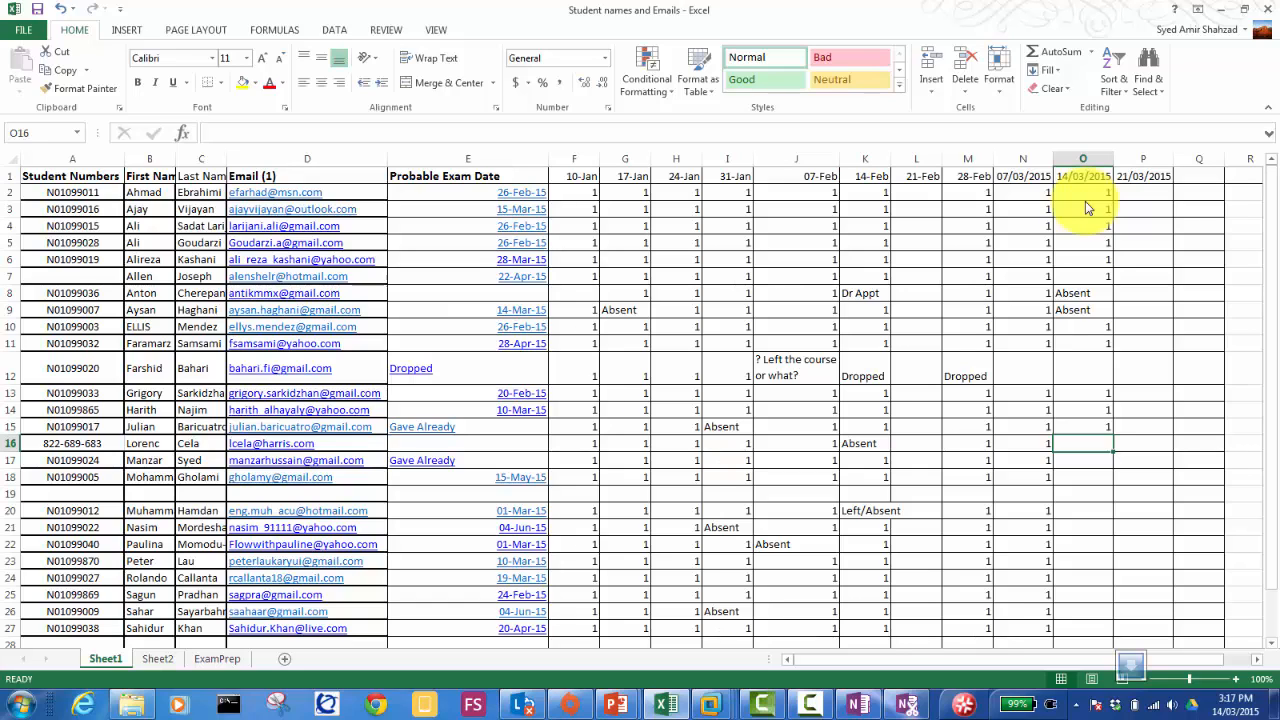
Step: Change O16 from Absent to 'gave a reason' and enter 1 in O17
text(Absent)
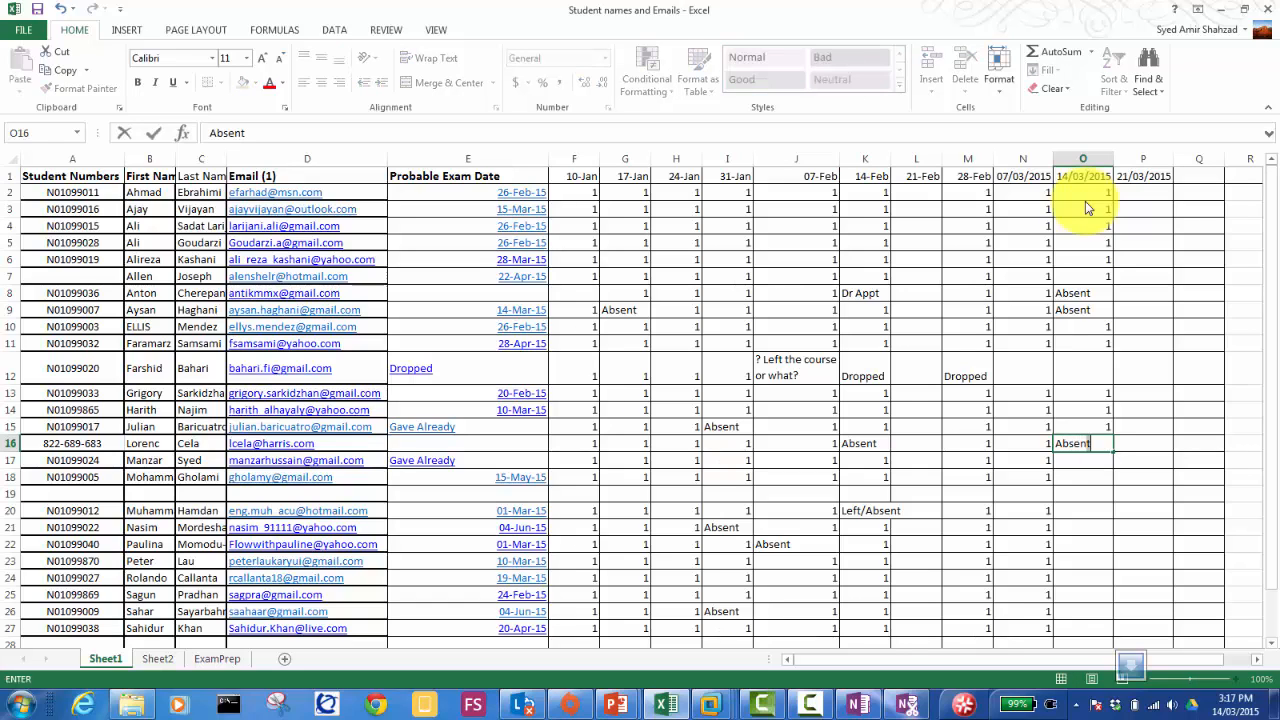
key(Return)
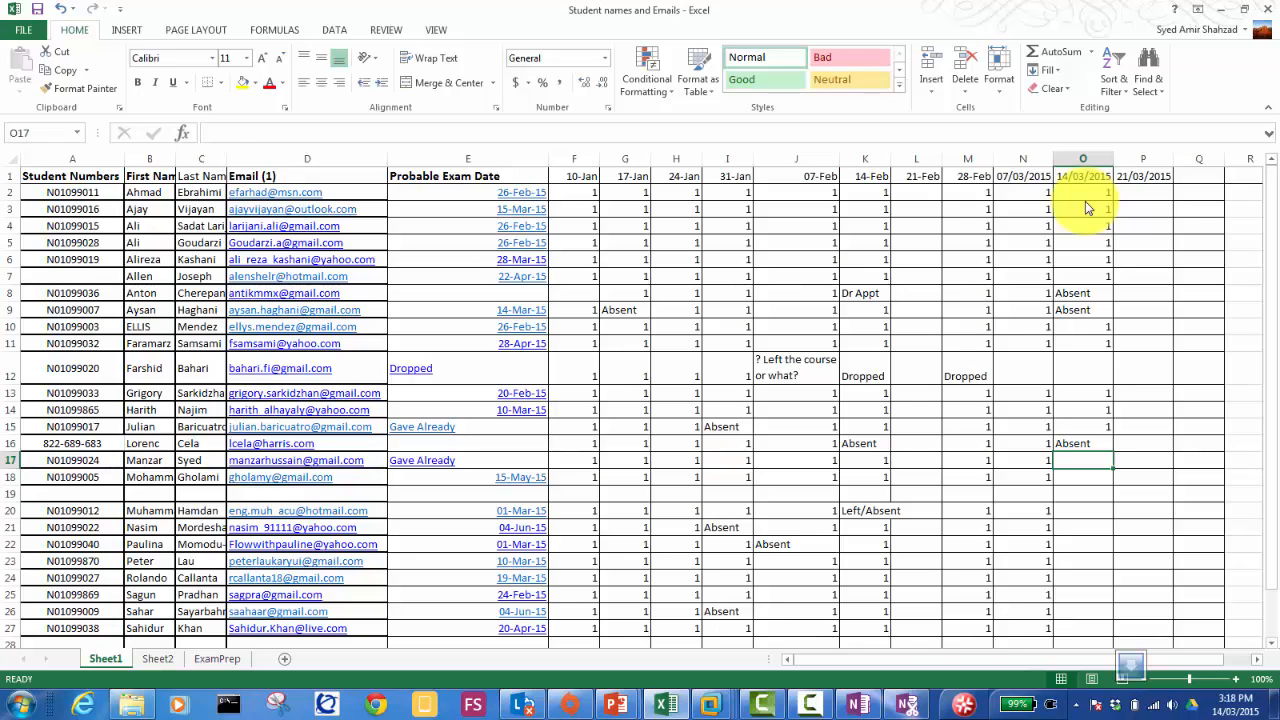
key(Up)
text(gave)
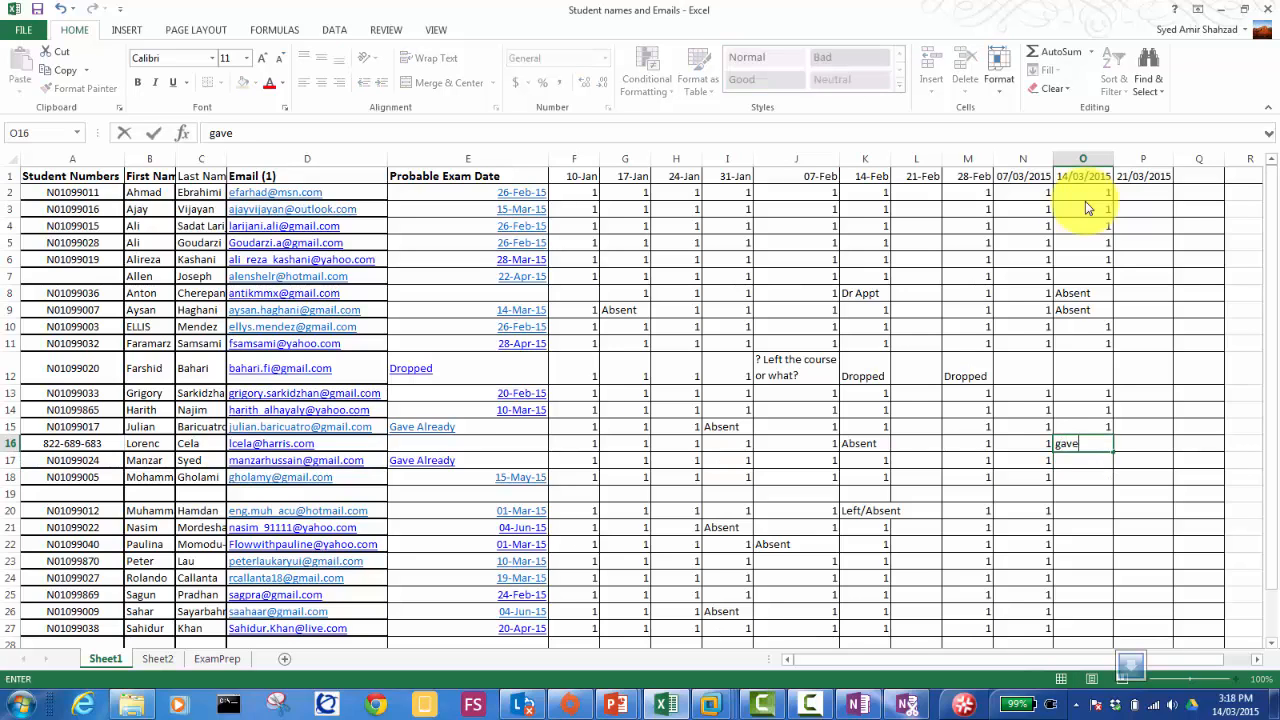
text( a reason)
key(Return)
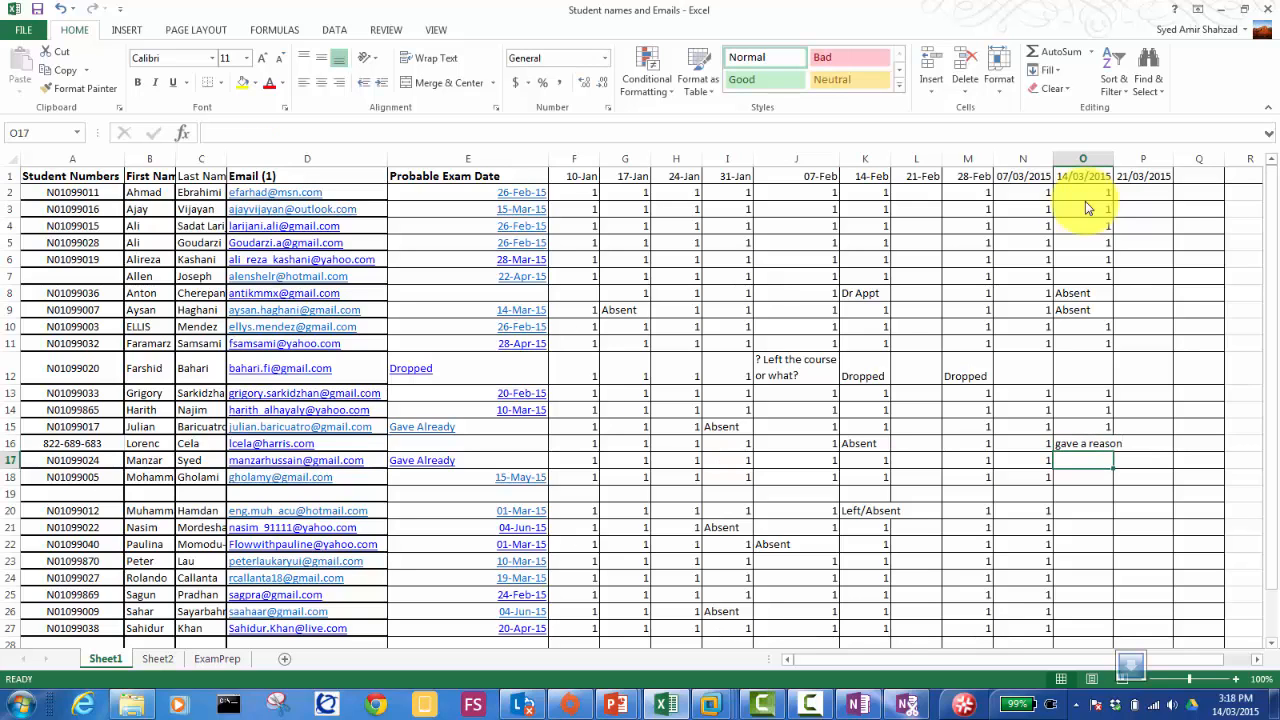
text(1)
key(Return)
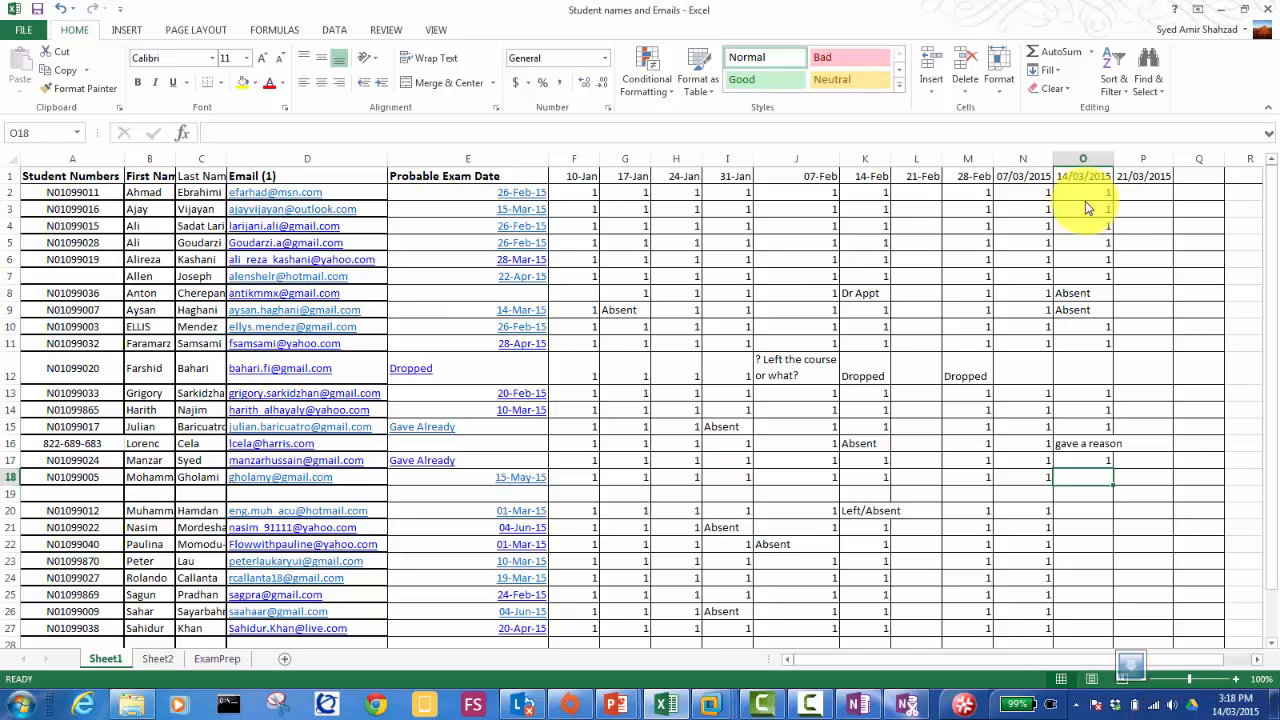
Step: Enter 1 for row 18 under 14/03/2015, then return to Server01's DHCP console in VMware
text(1)
key(Return)
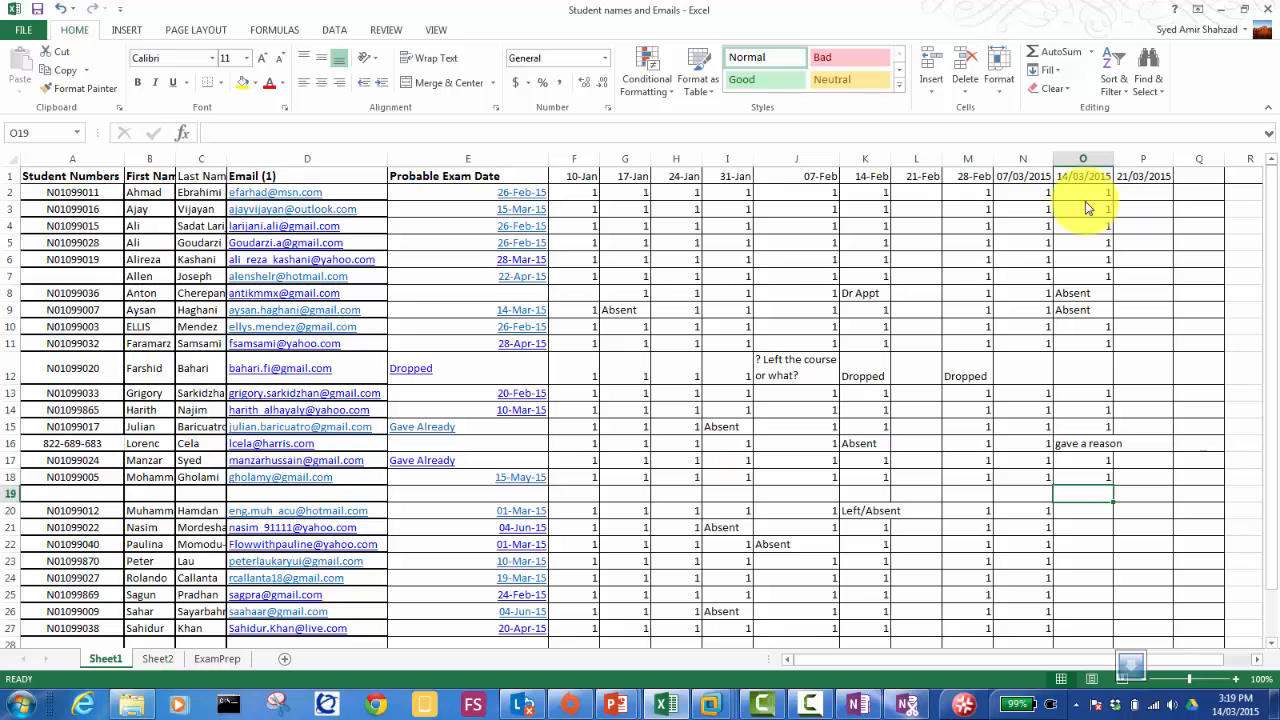
key(Down)
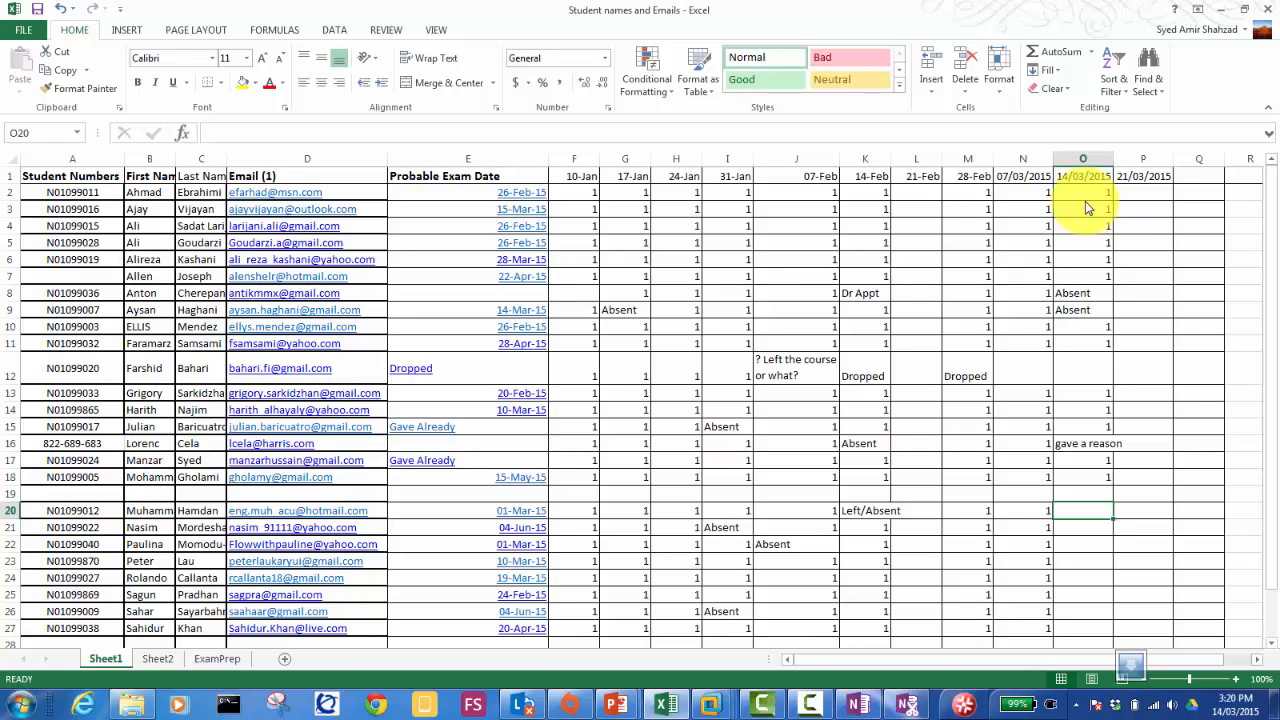
key(Up)
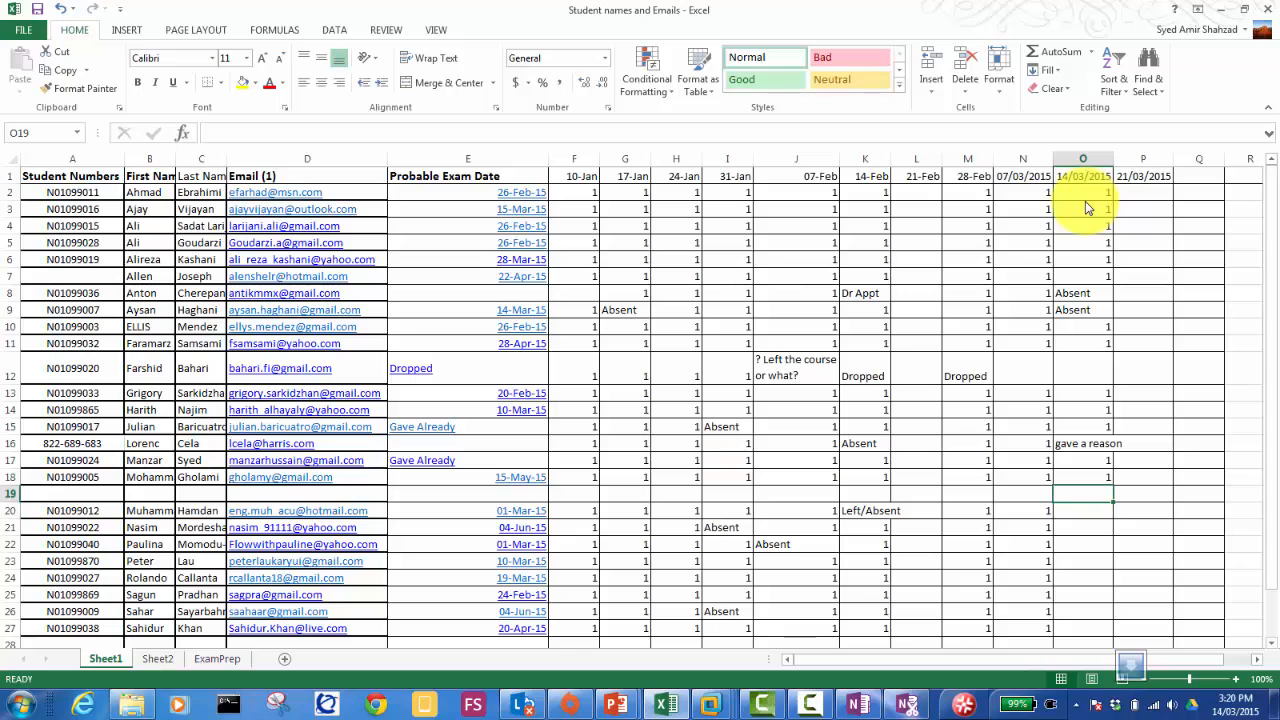
click(810, 704)
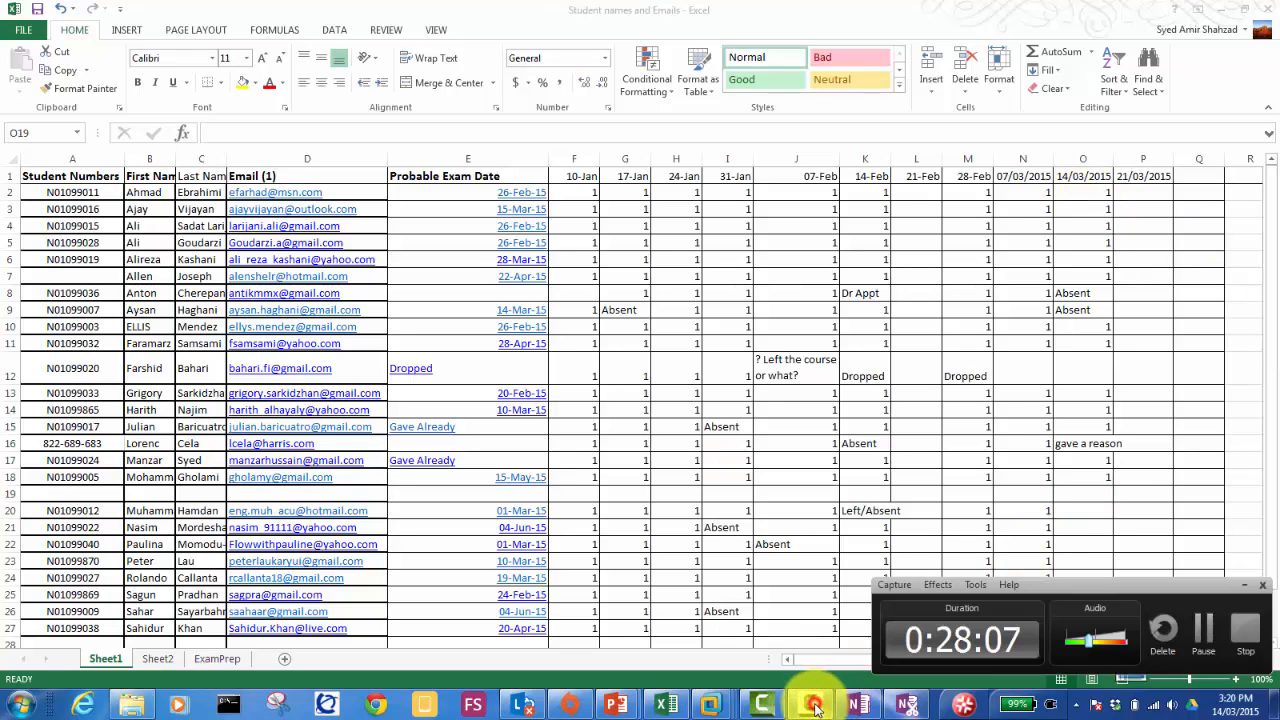
click(1202, 632)
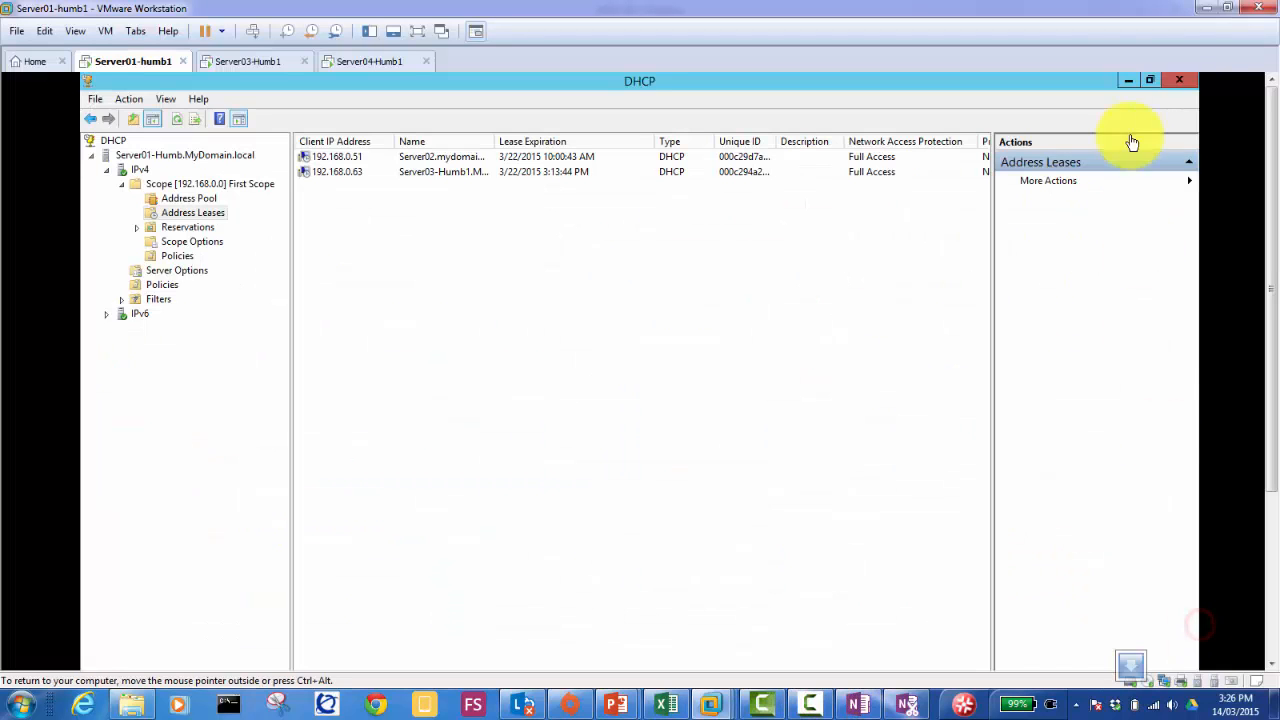
Step: Minimize the DHCP console and launch Add Roles and Features from the Server Manager Dashboard
click(1124, 79)
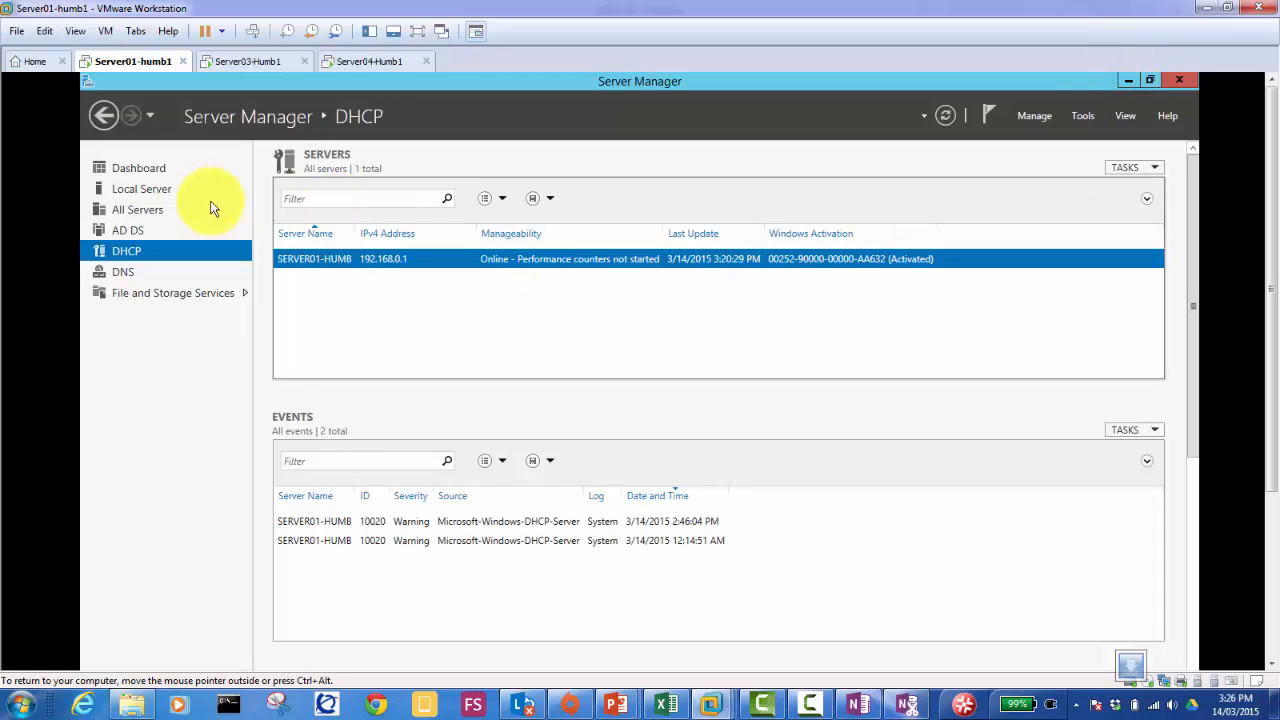
click(166, 175)
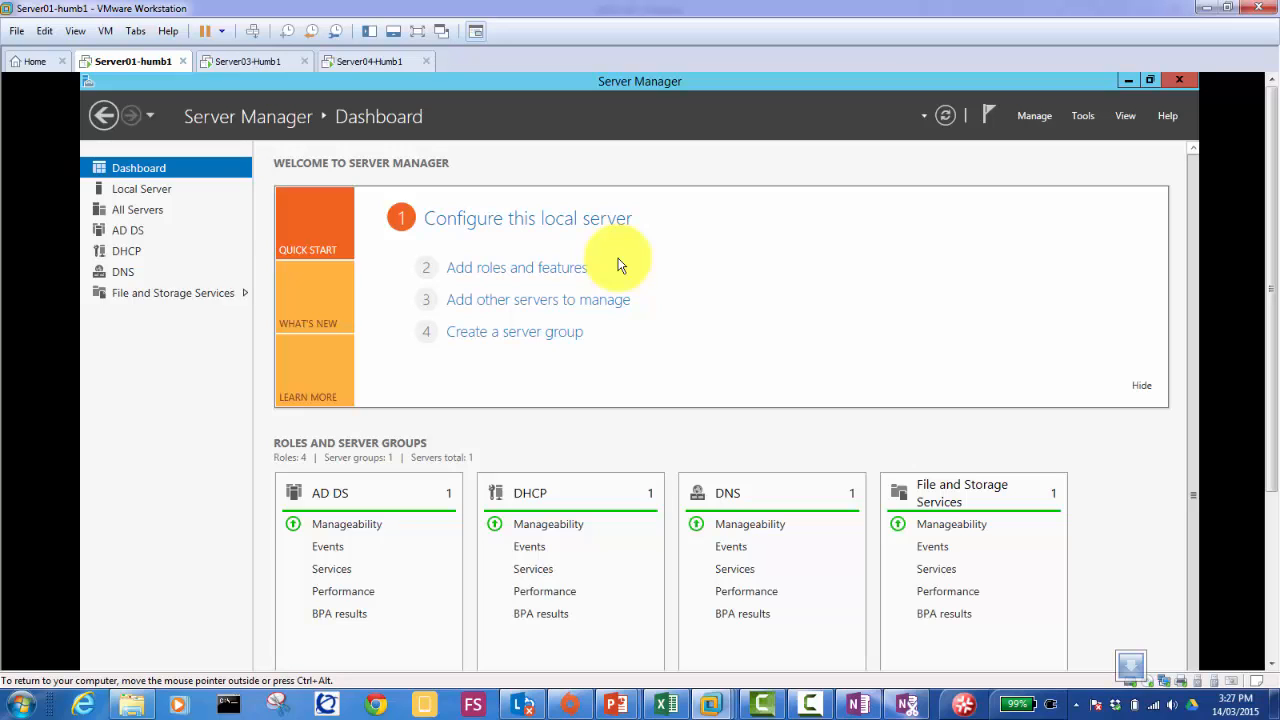
click(517, 270)
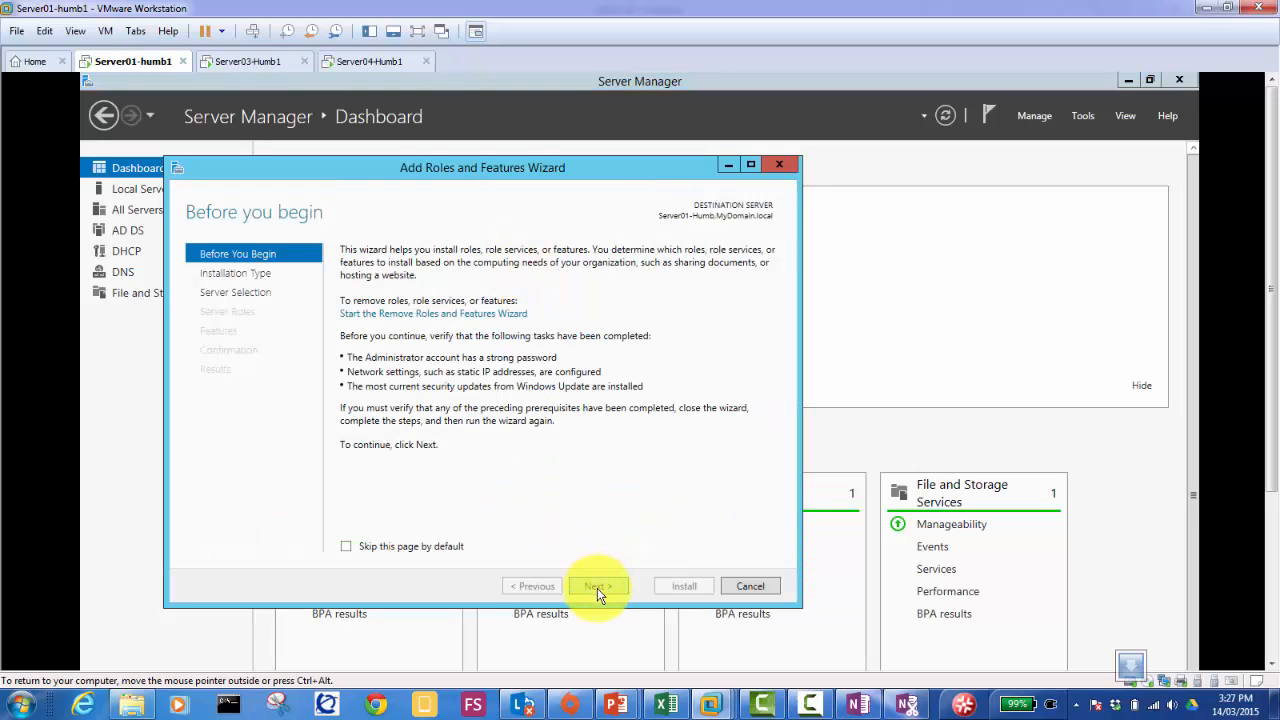
Step: Choose role-based installation on Server01 and add Windows Deployment Services with its management tools
click(597, 587)
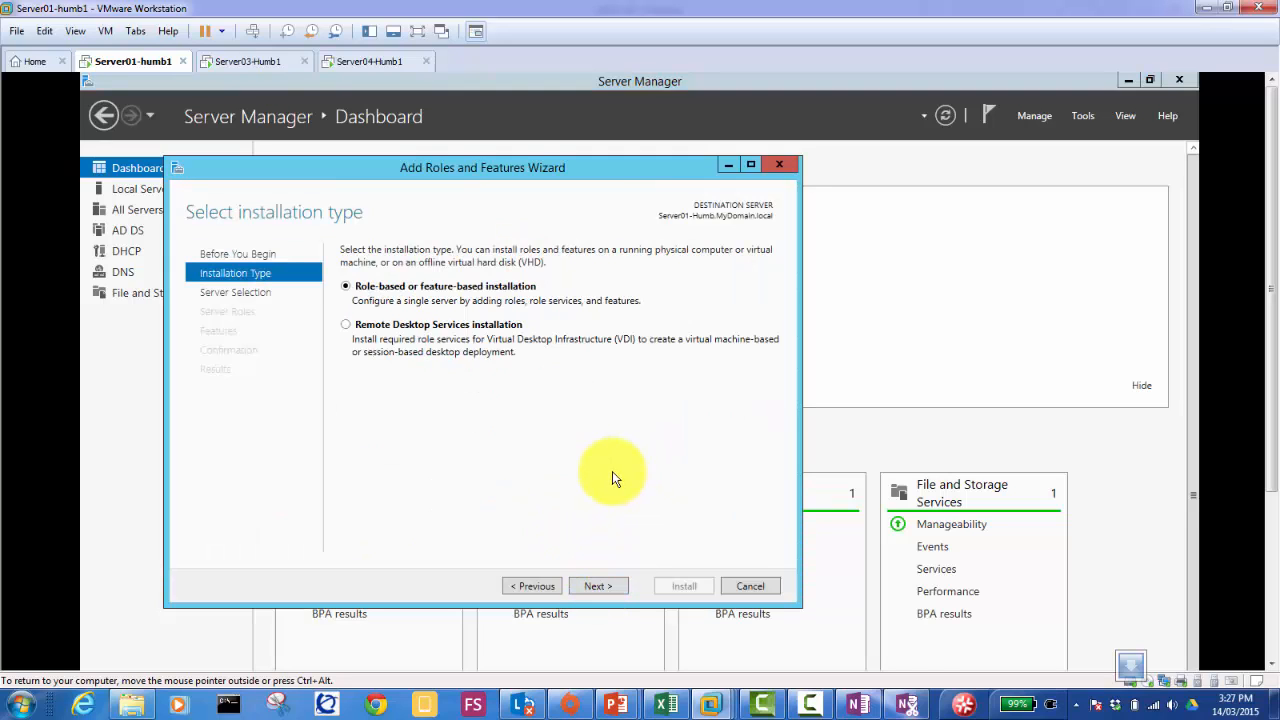
click(599, 587)
click(599, 587)
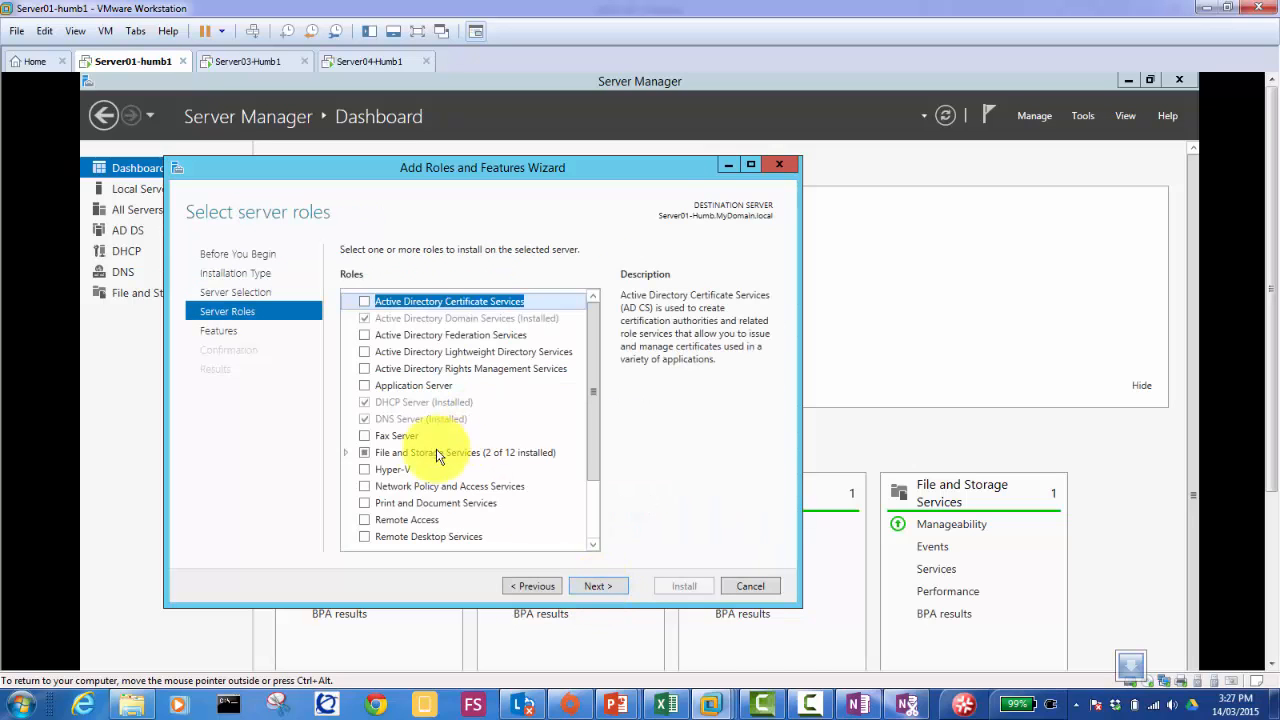
scroll(592, 518, down, 2)
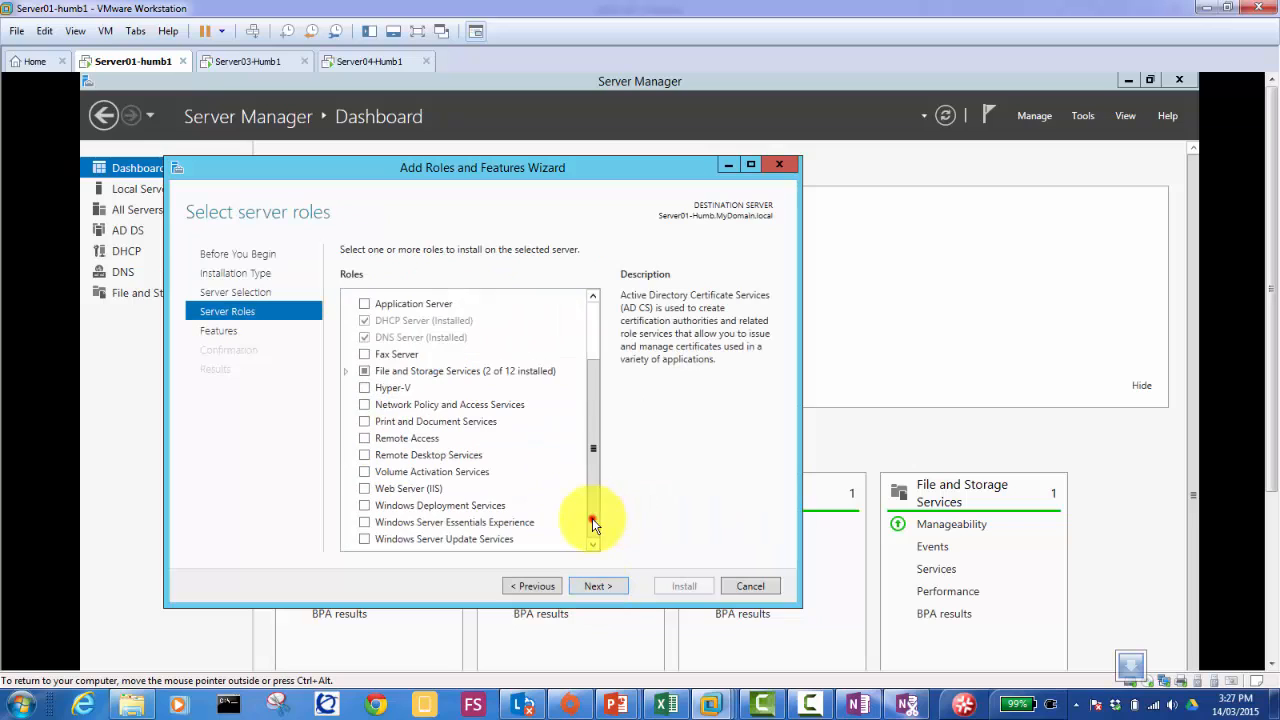
click(364, 506)
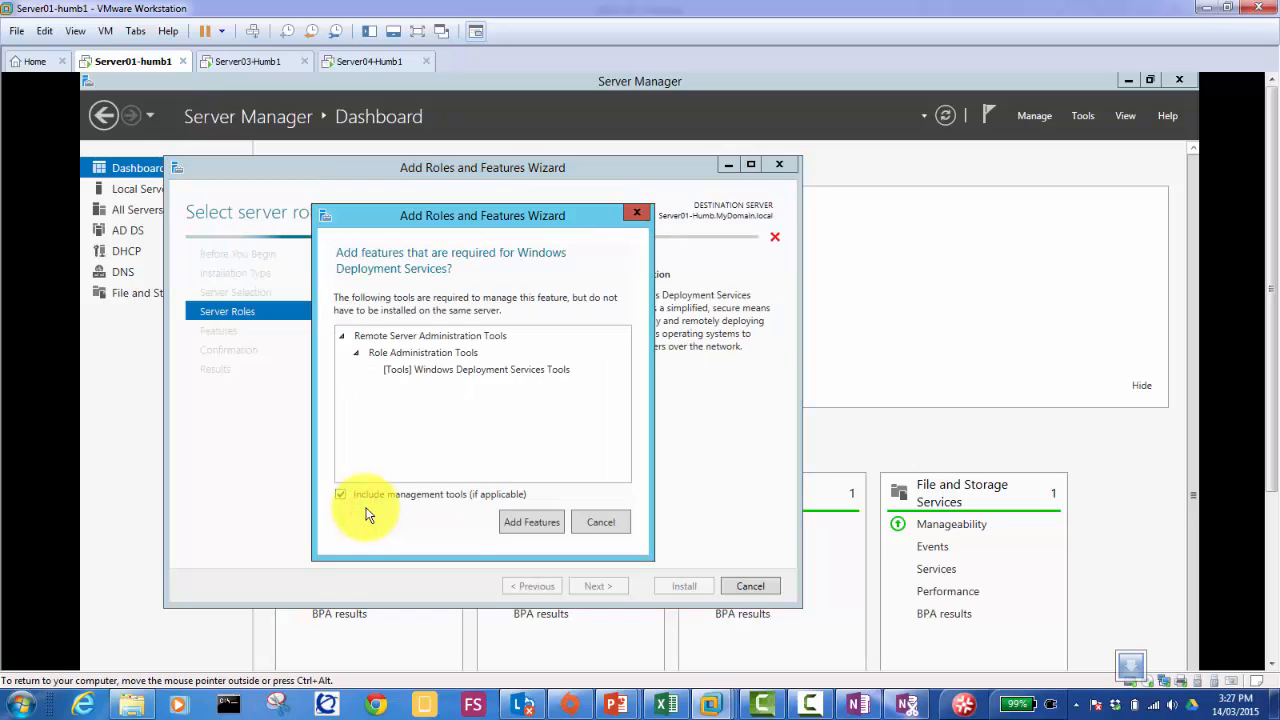
click(529, 527)
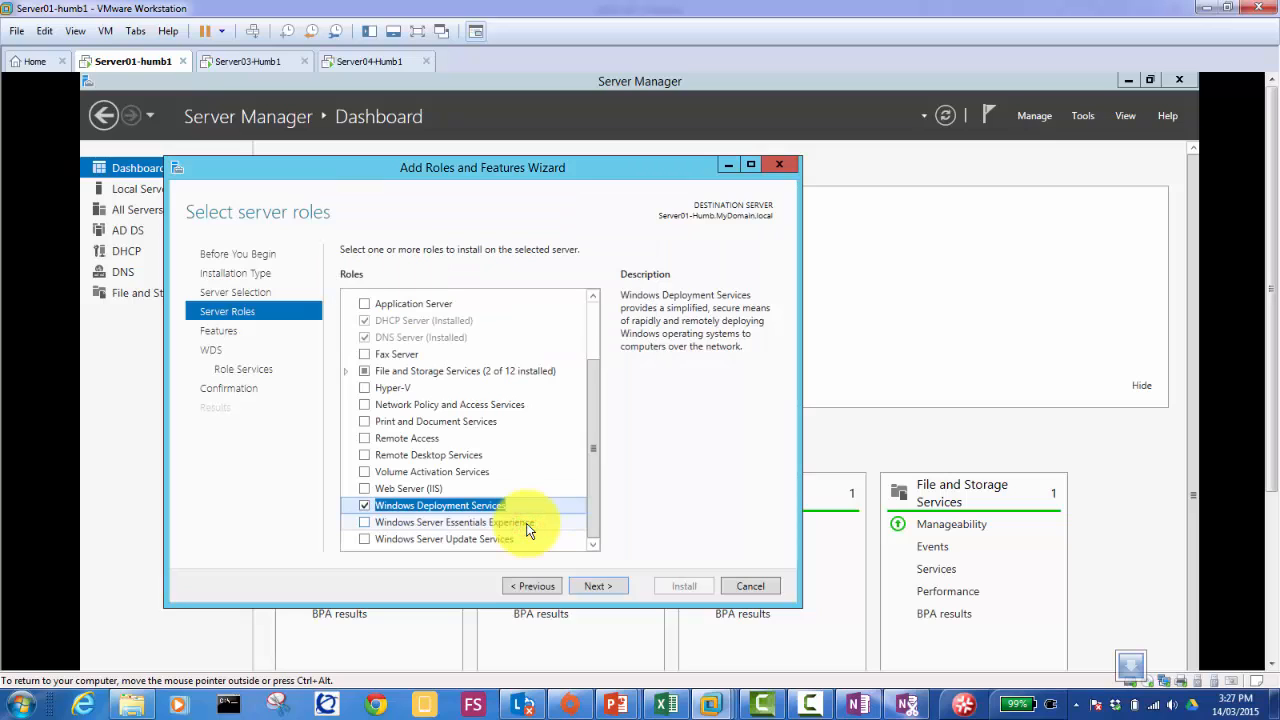
click(615, 590)
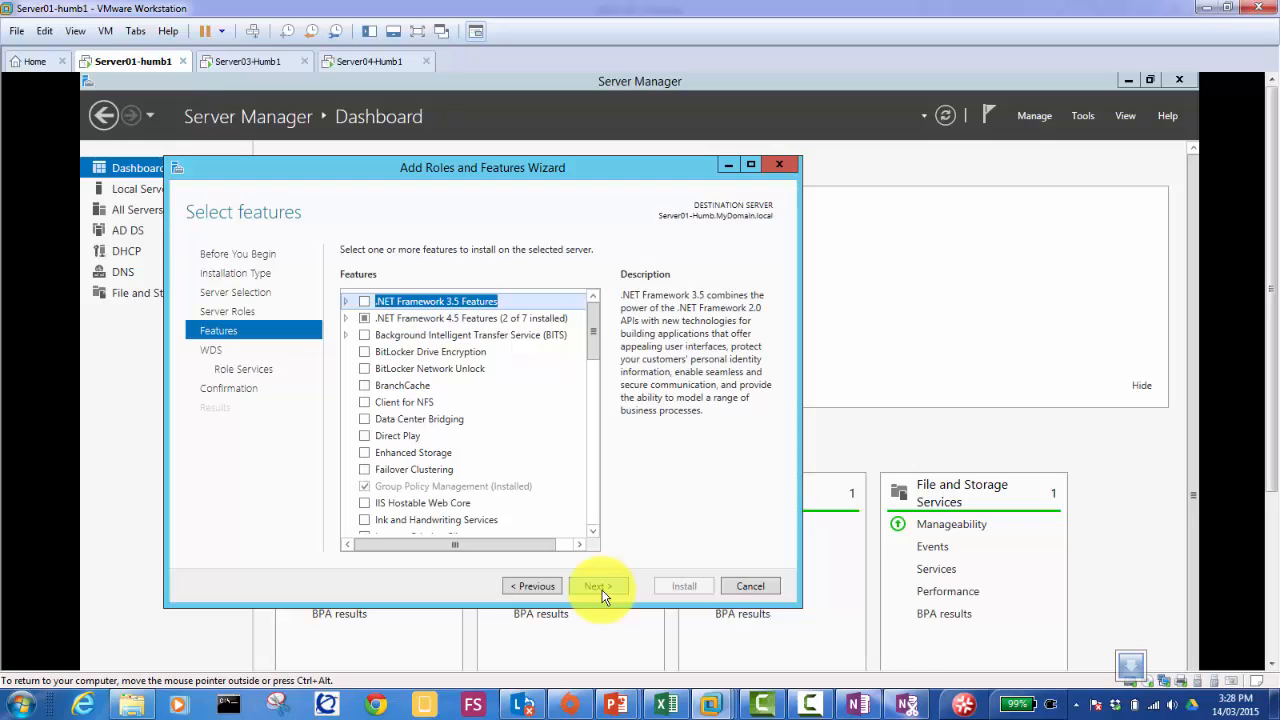
click(602, 593)
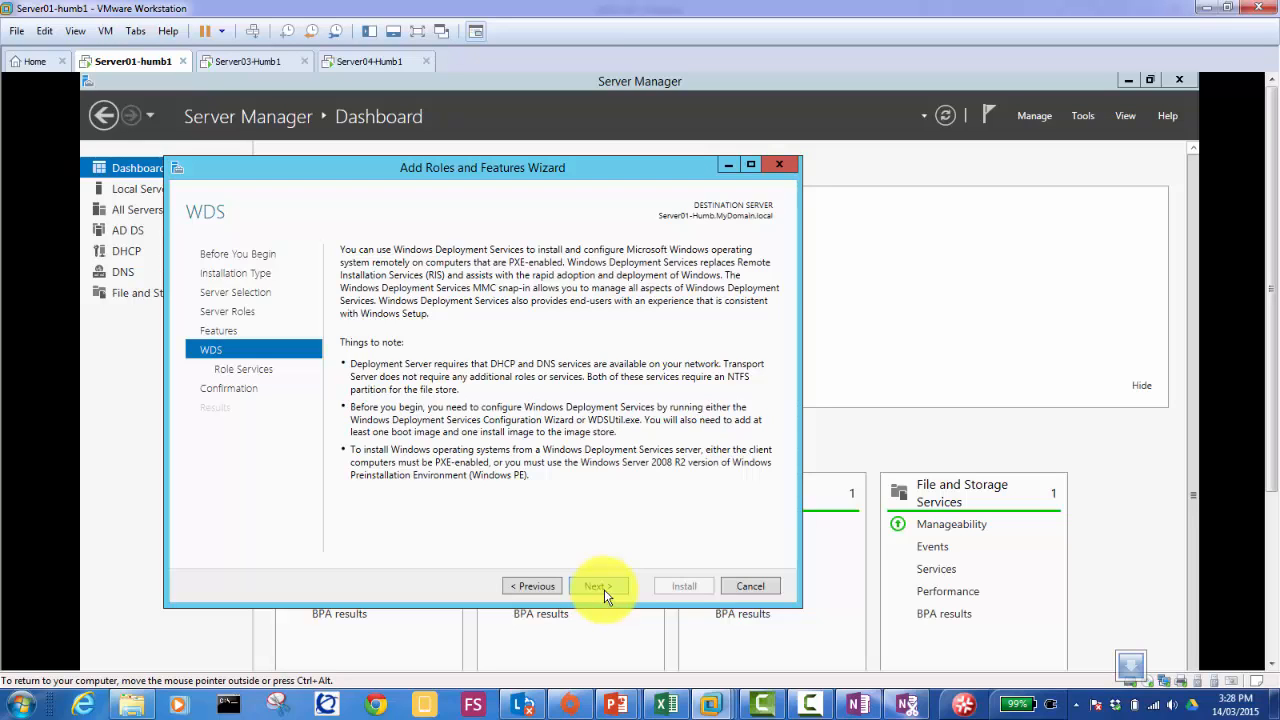
click(604, 589)
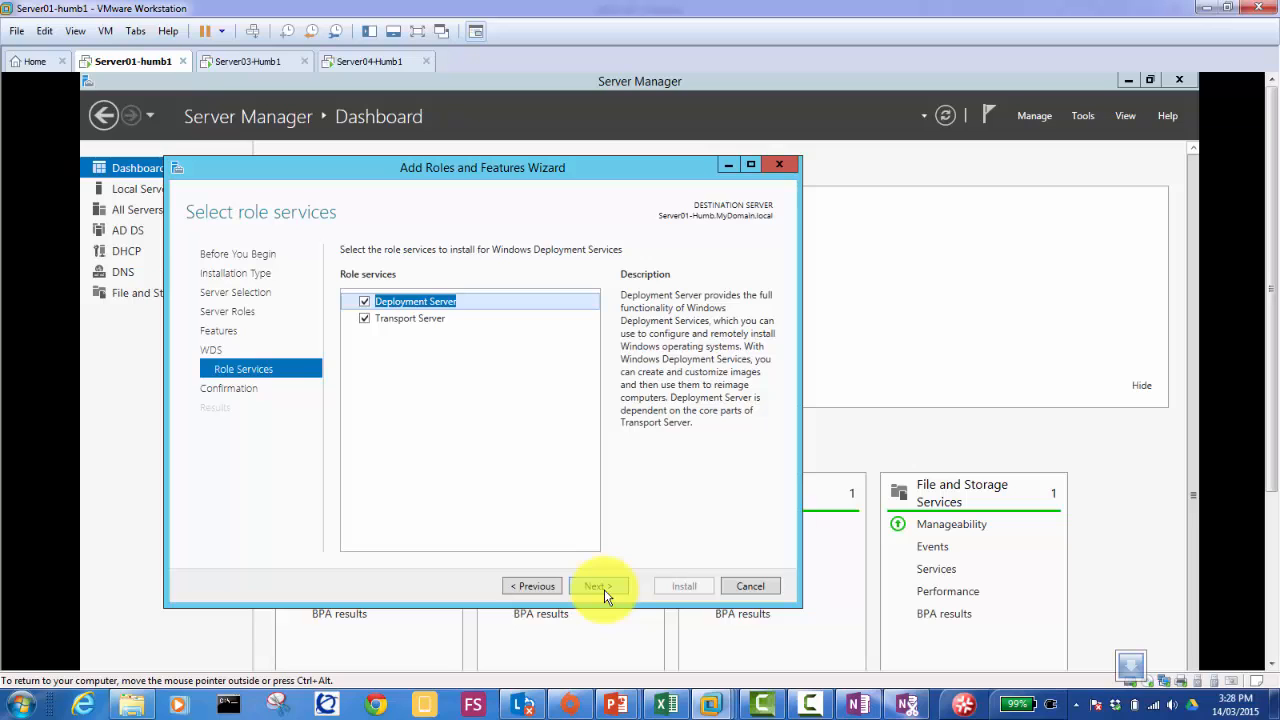
click(363, 319)
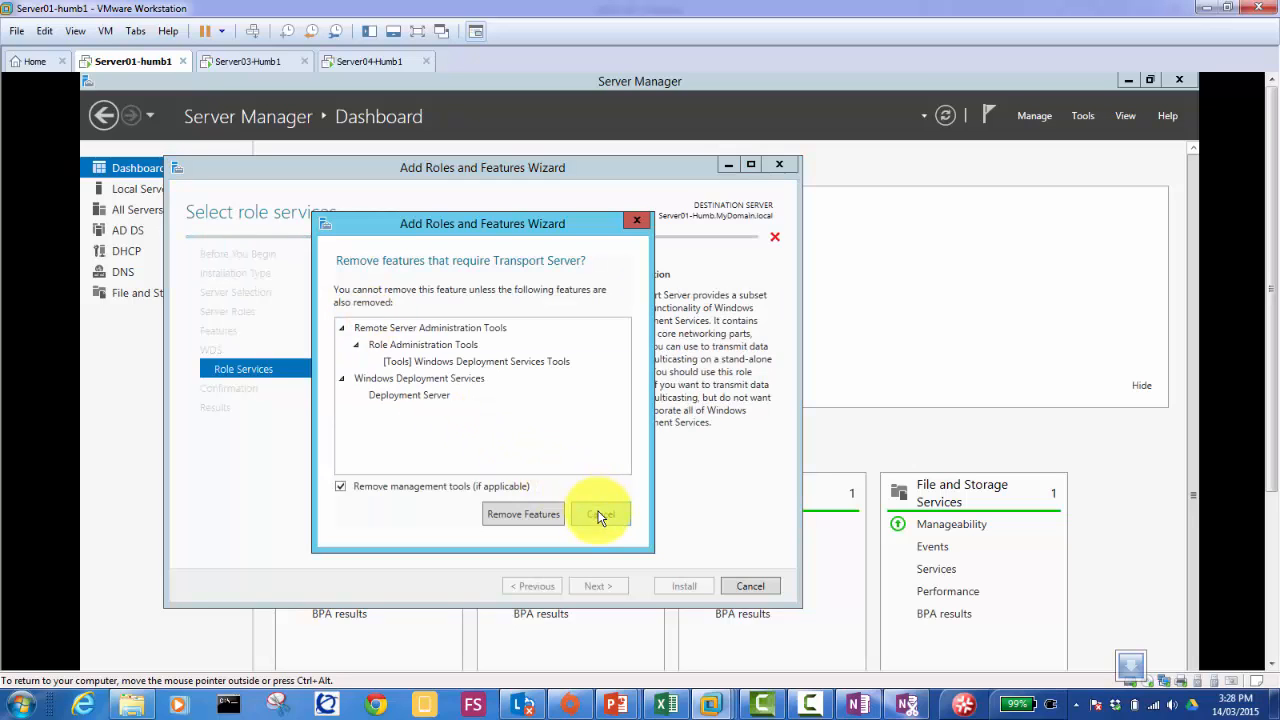
click(600, 514)
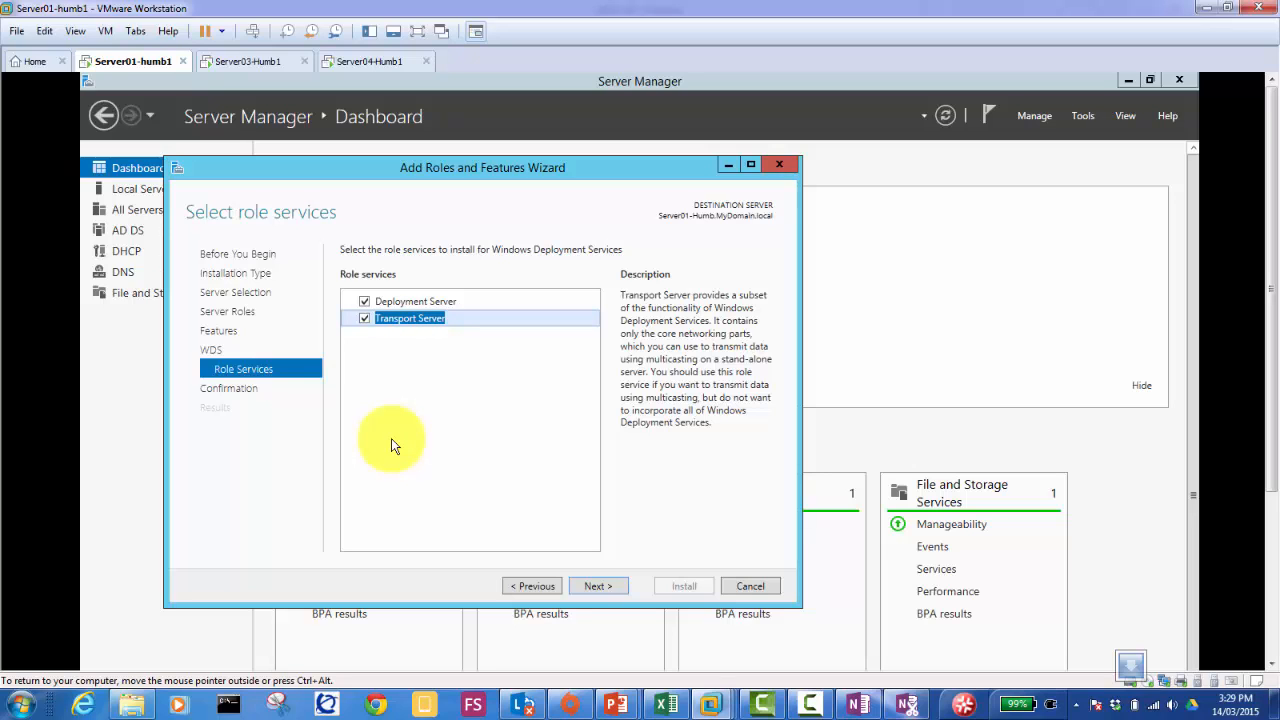
click(16, 706)
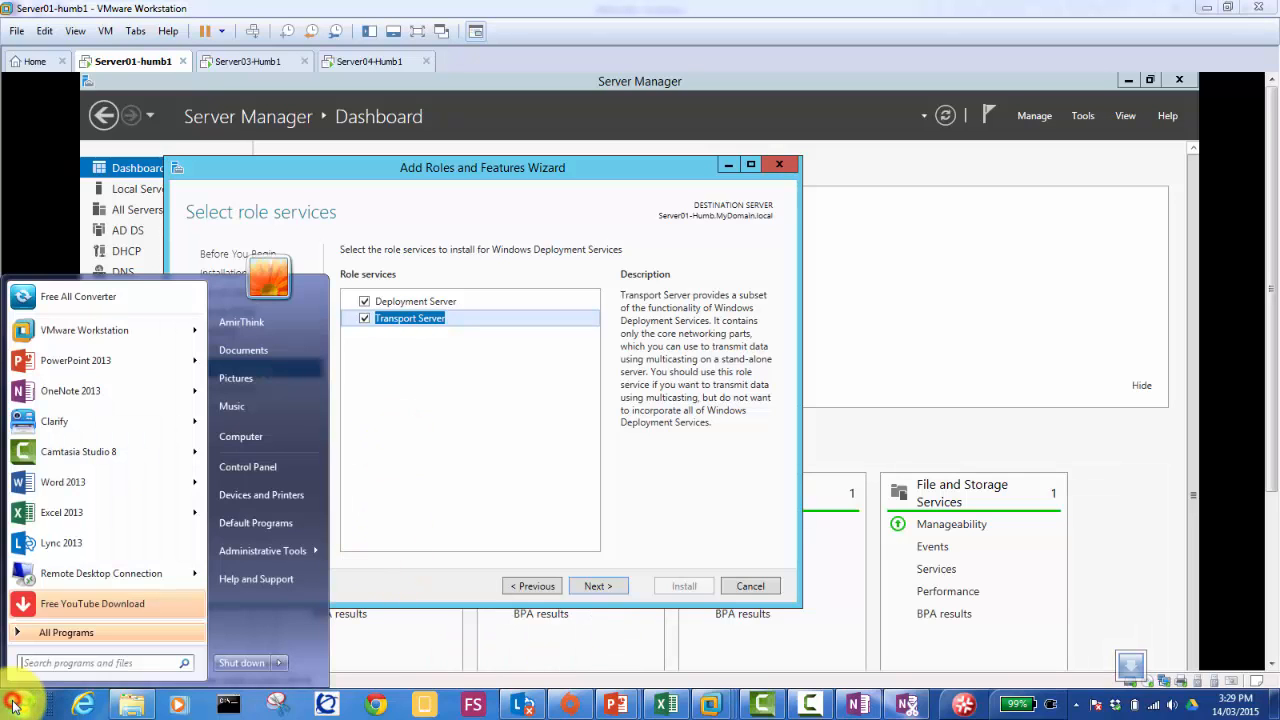
Step: Launch Windows Magnifier and dock it along the screen top to enlarge the role services list
click(134, 660)
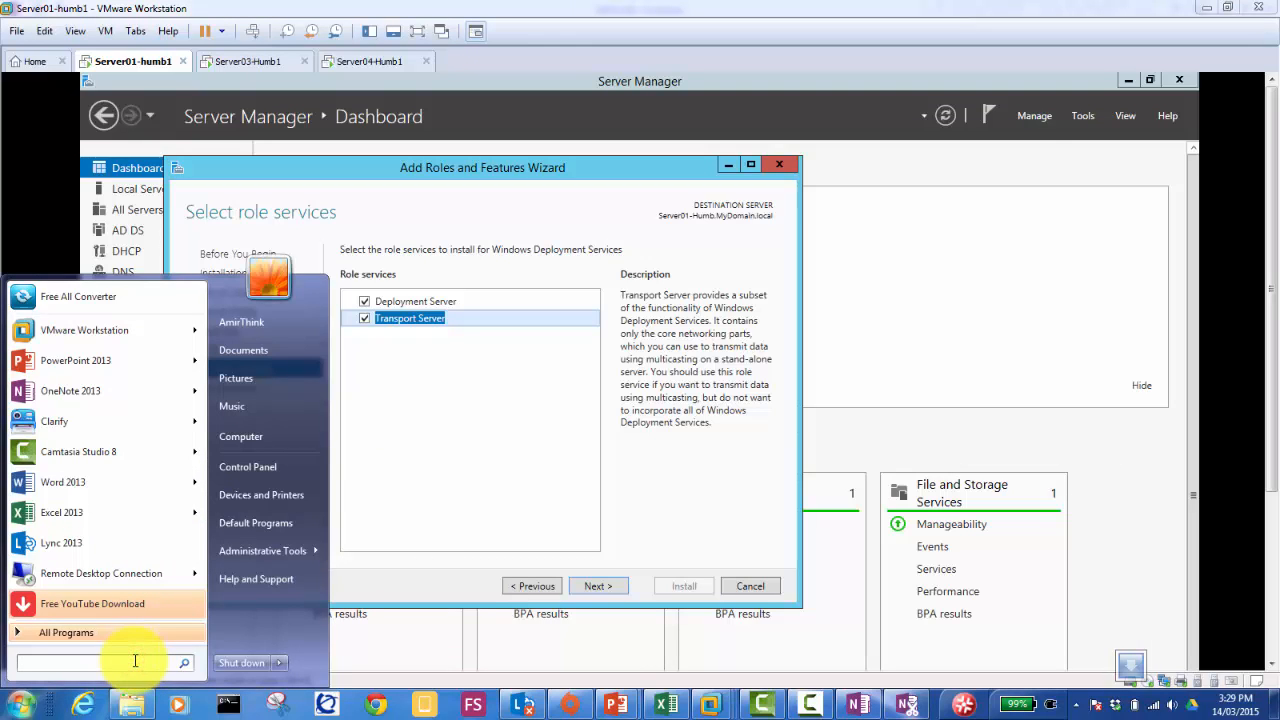
text(me)
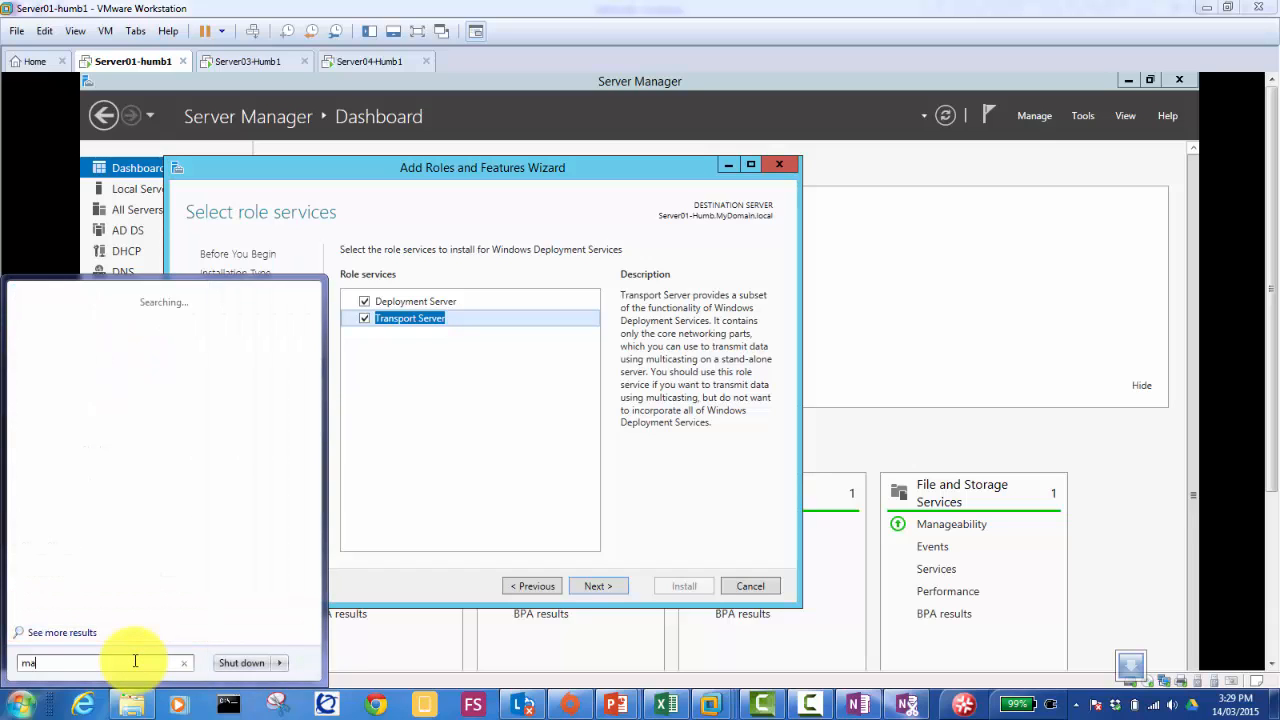
text(g)
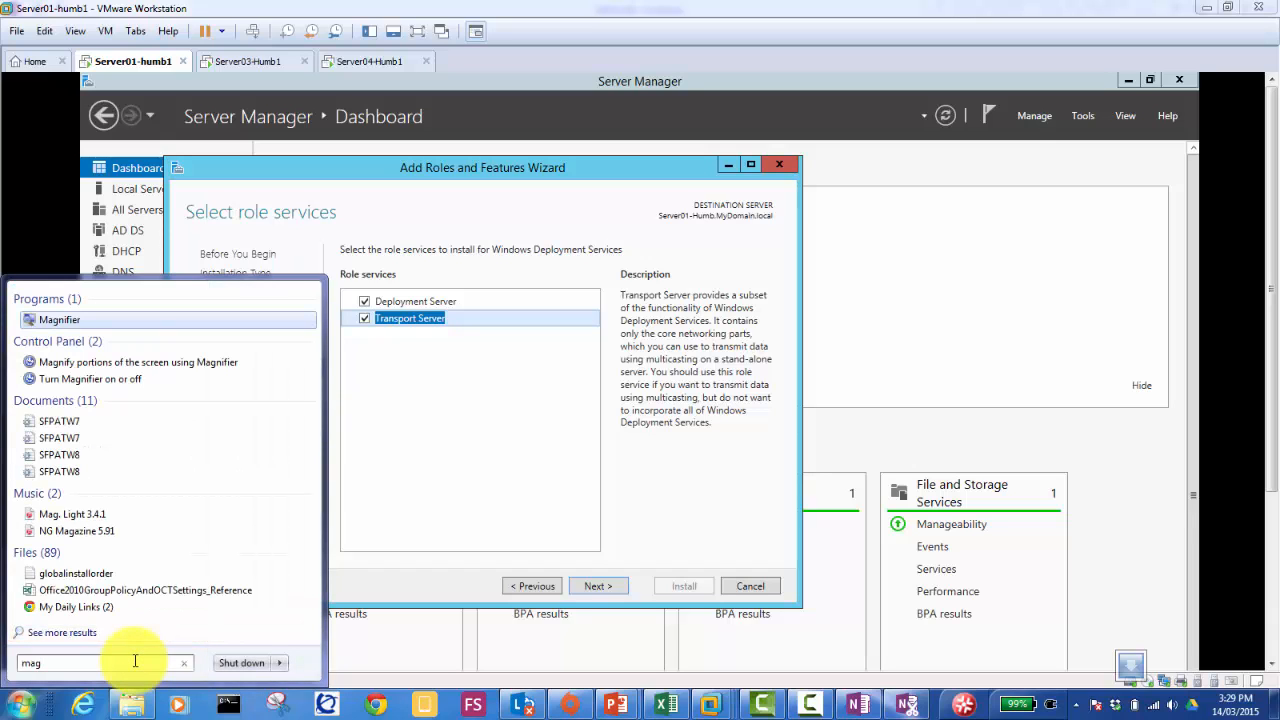
key(Return)
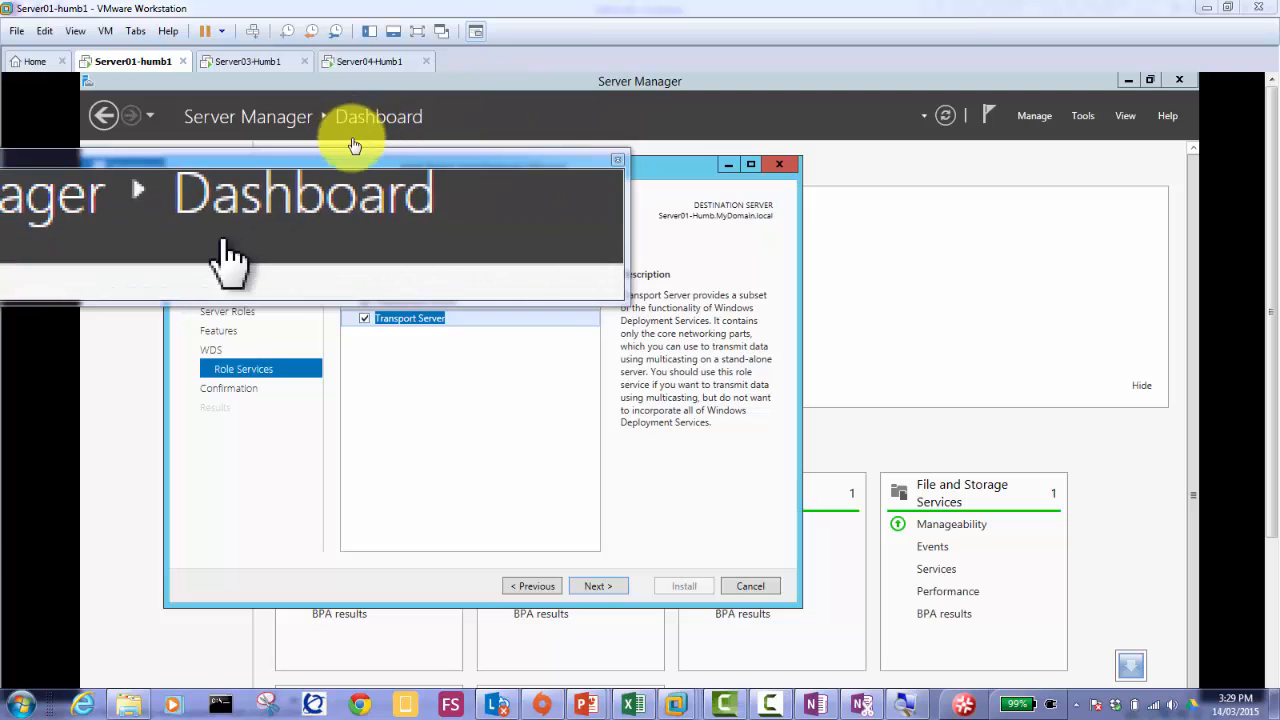
drag(348, 157, 464, 7)
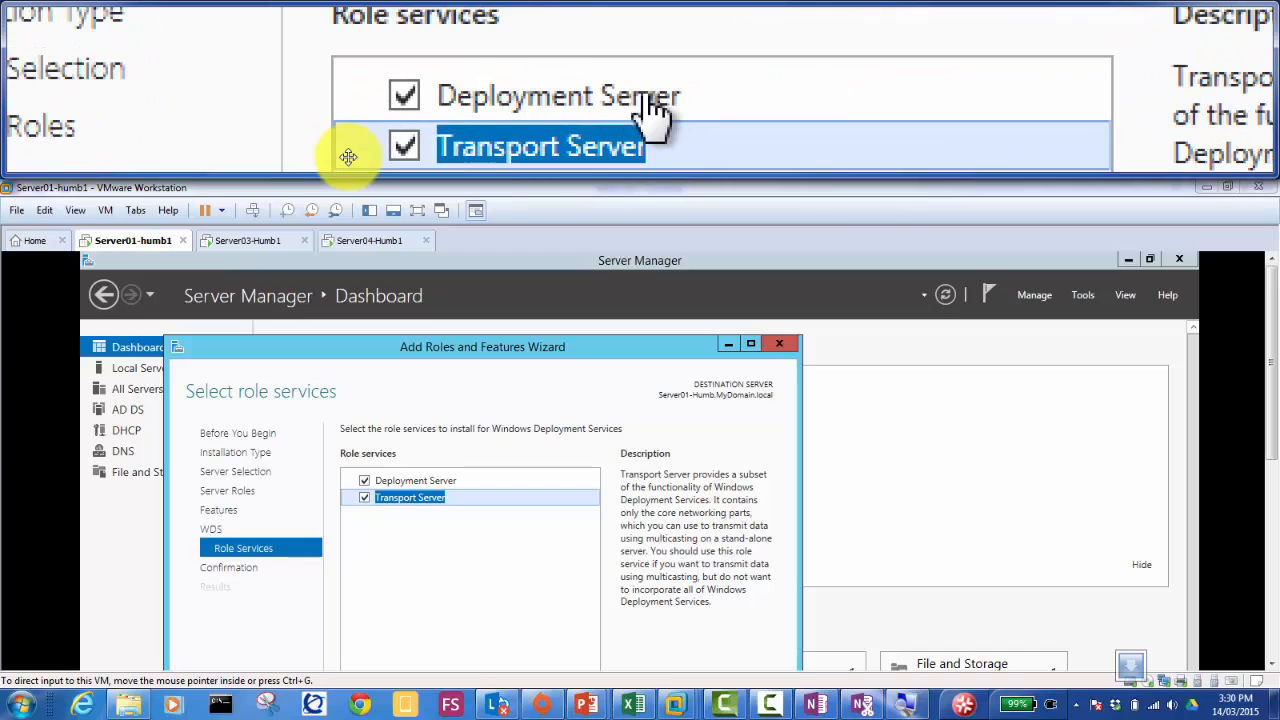
Step: Review the Deployment Server and Transport Server role services, keep both ticked, and continue
click(443, 480)
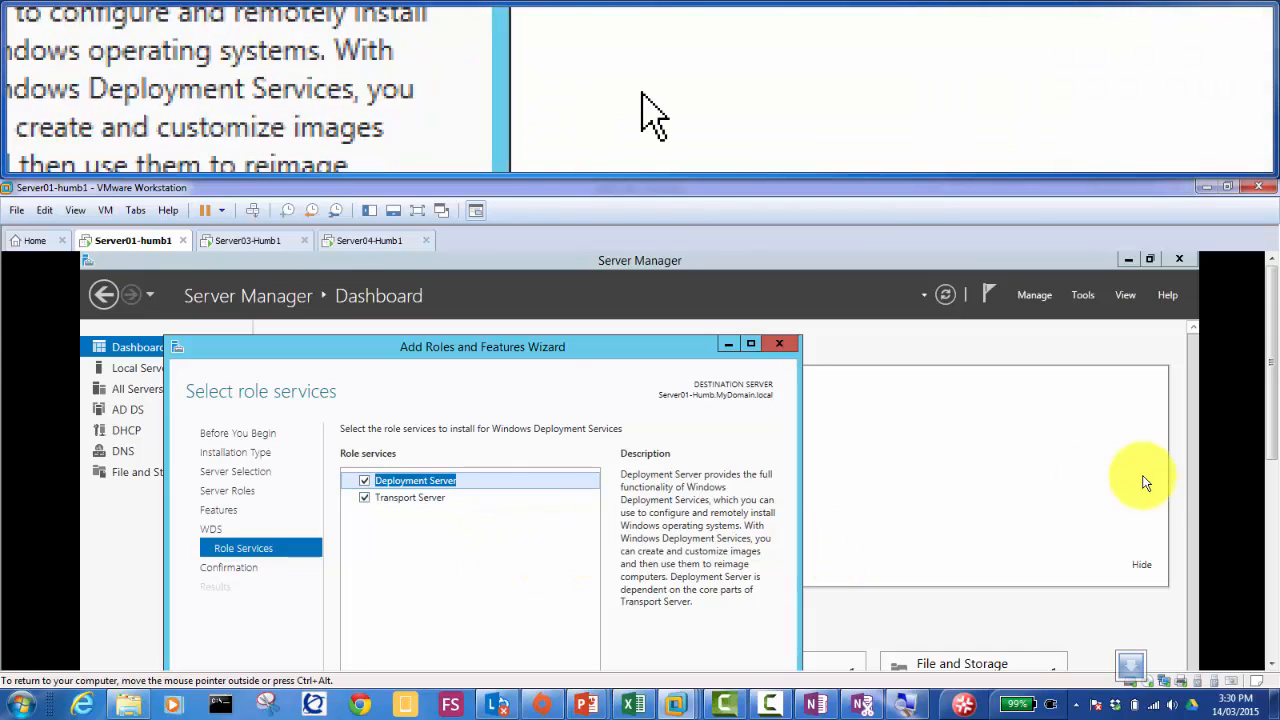
scroll(1264, 420, down, 2)
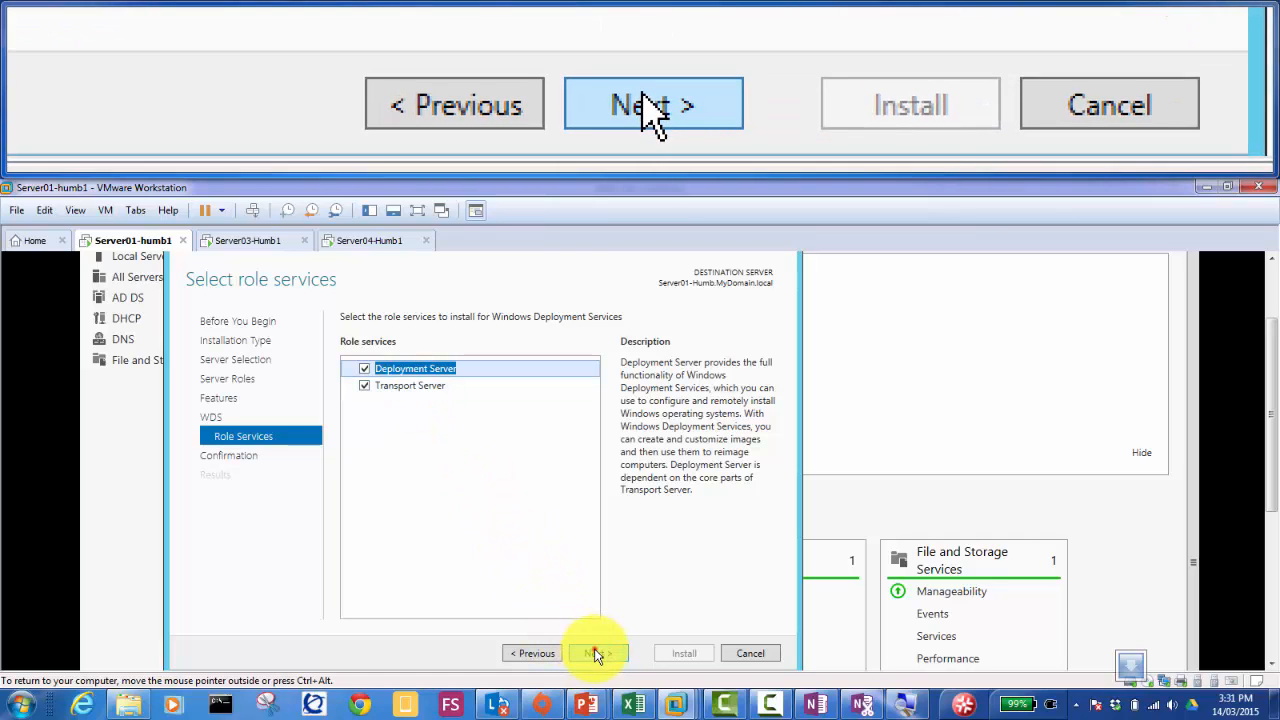
click(596, 653)
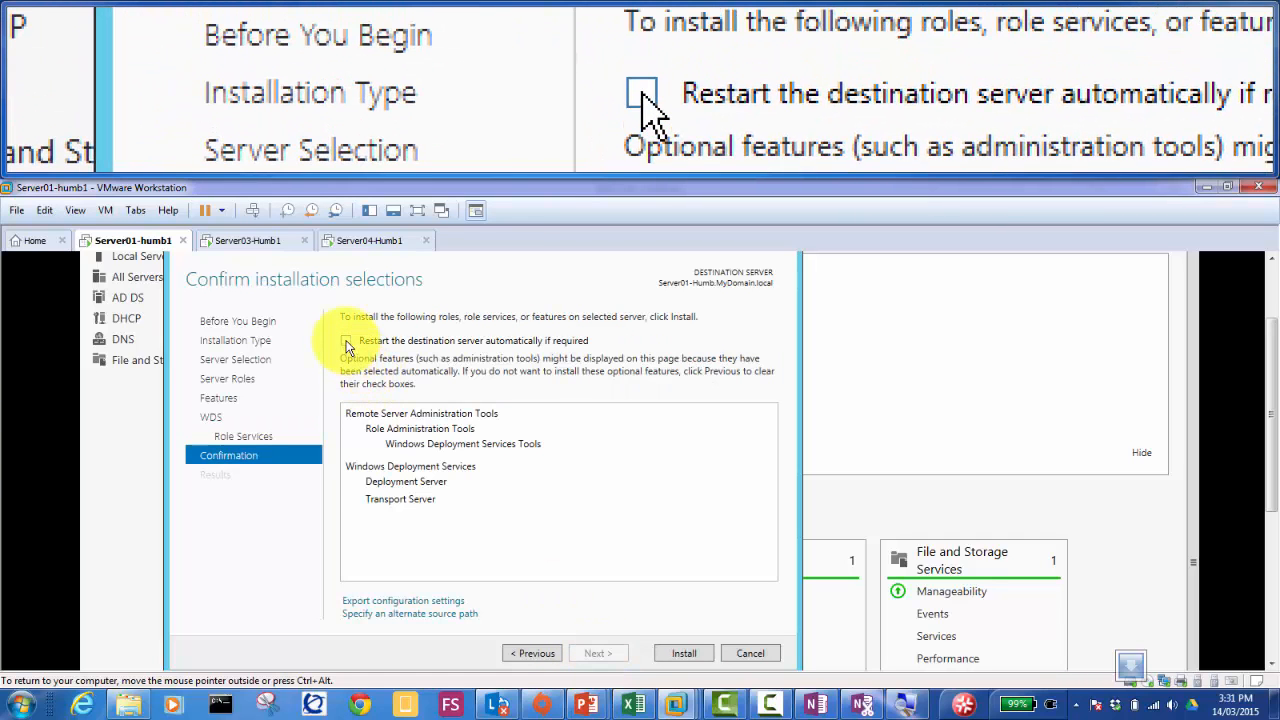
Step: Allow automatic restart if required, confirm the prompt, and install the WDS roles
click(346, 342)
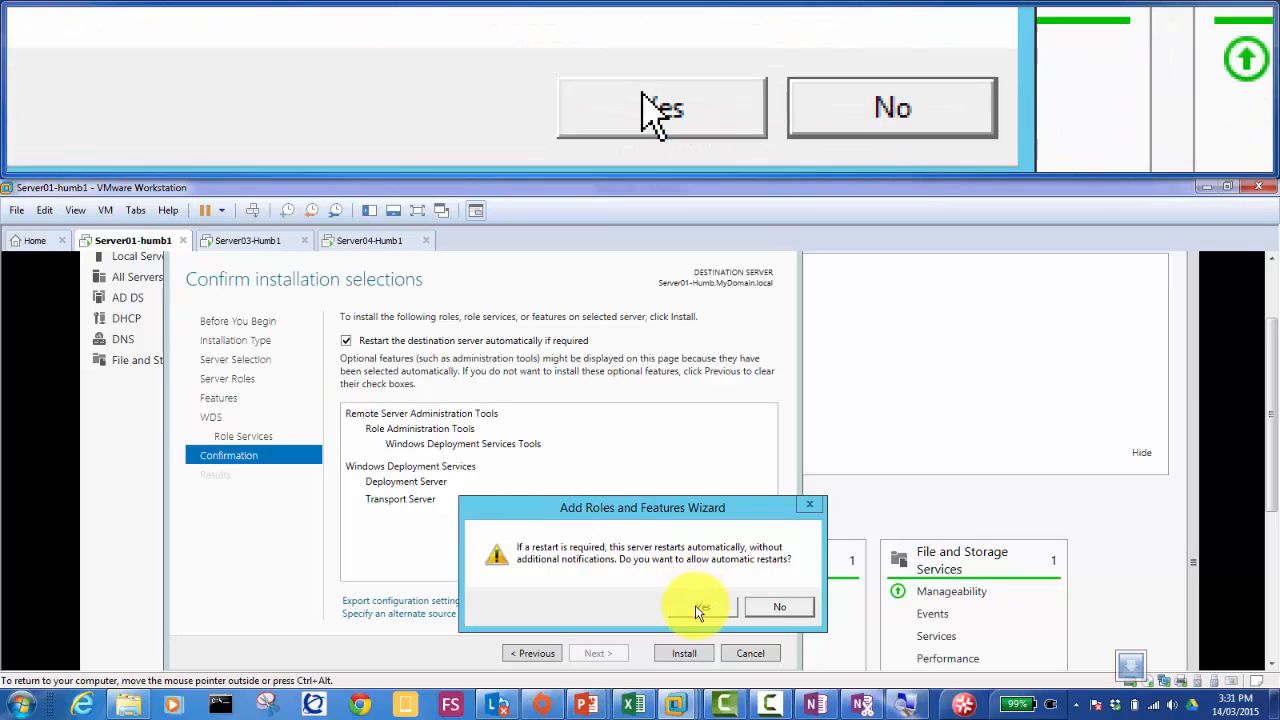
click(697, 608)
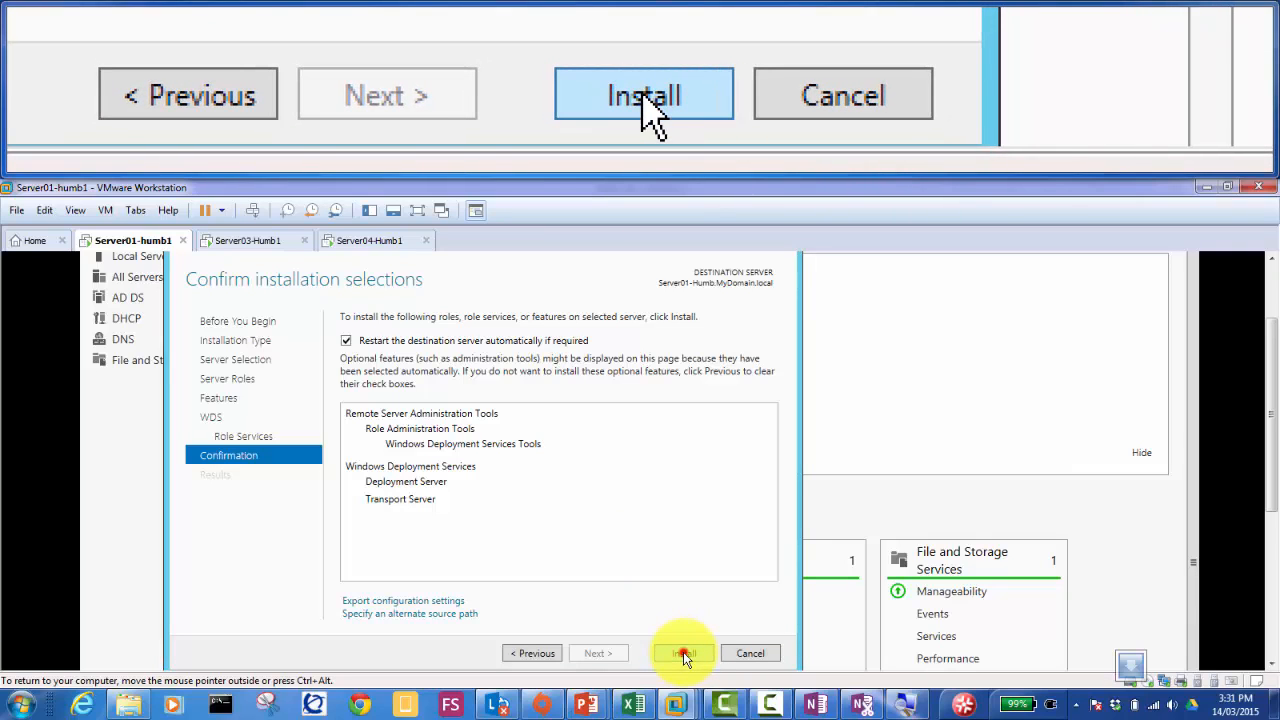
click(683, 652)
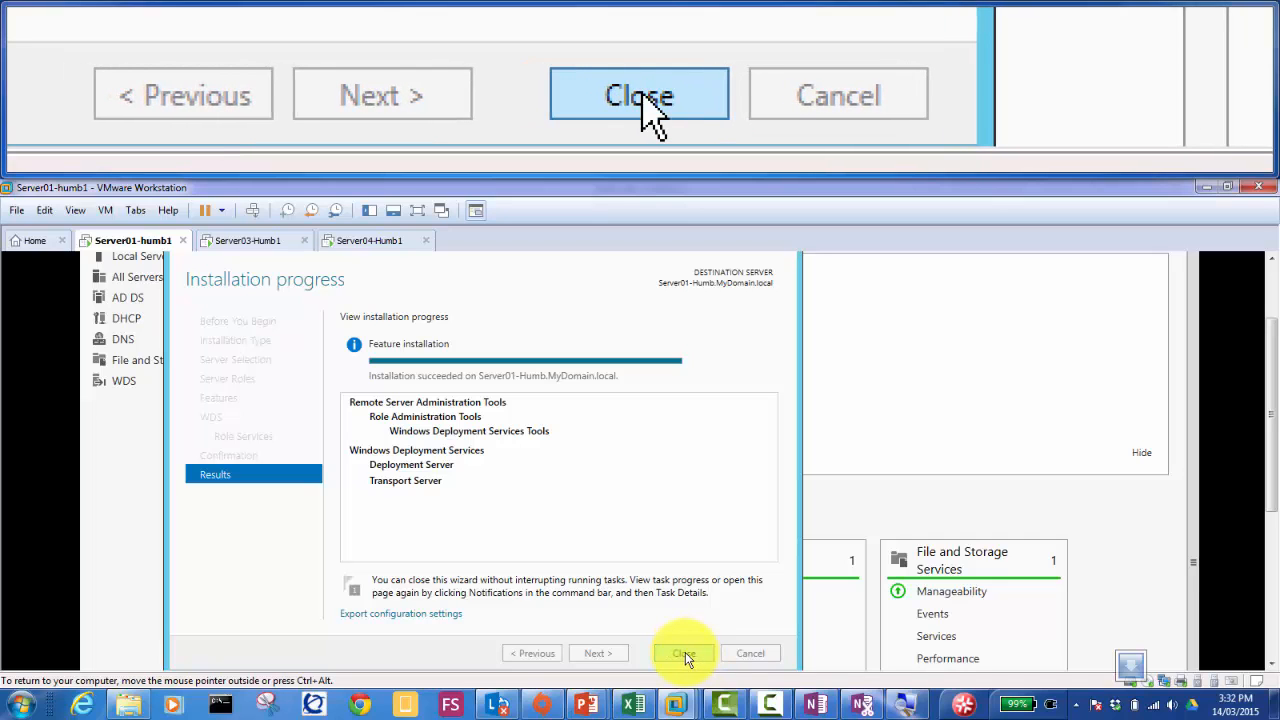
Step: Close the wizard and check the Server Manager notification confirming WDS installed successfully
click(685, 653)
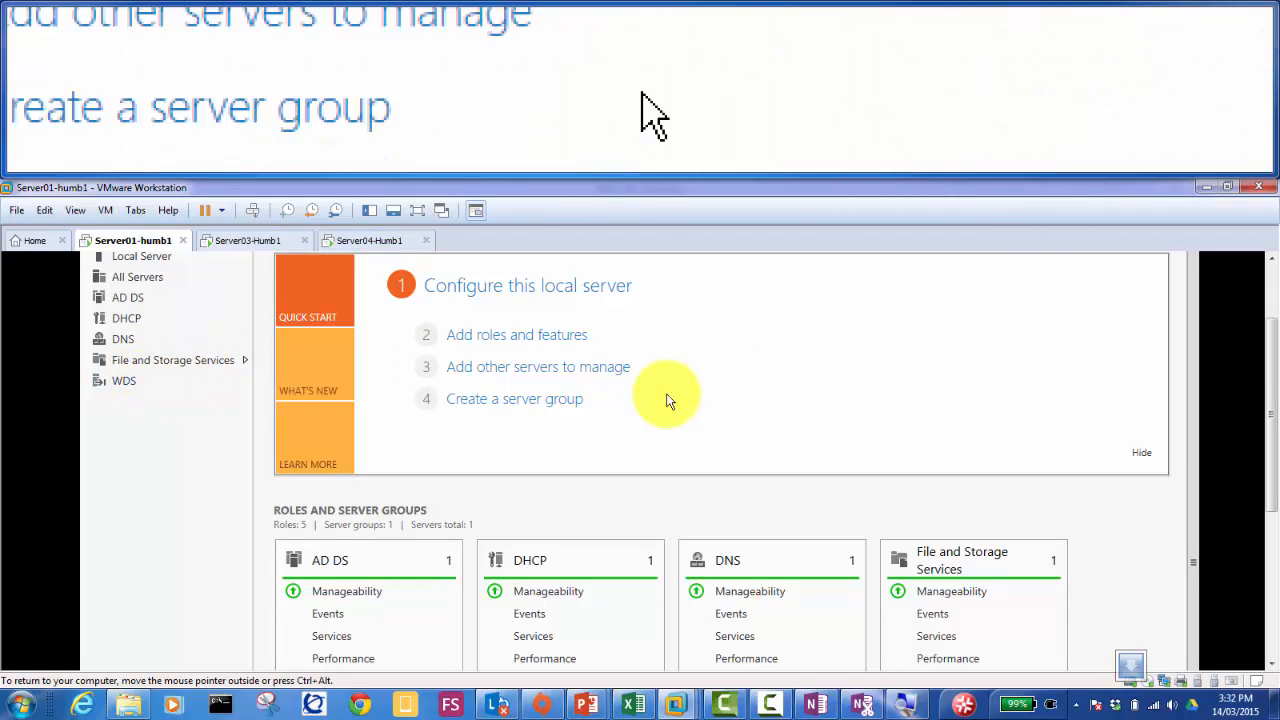
click(1272, 262)
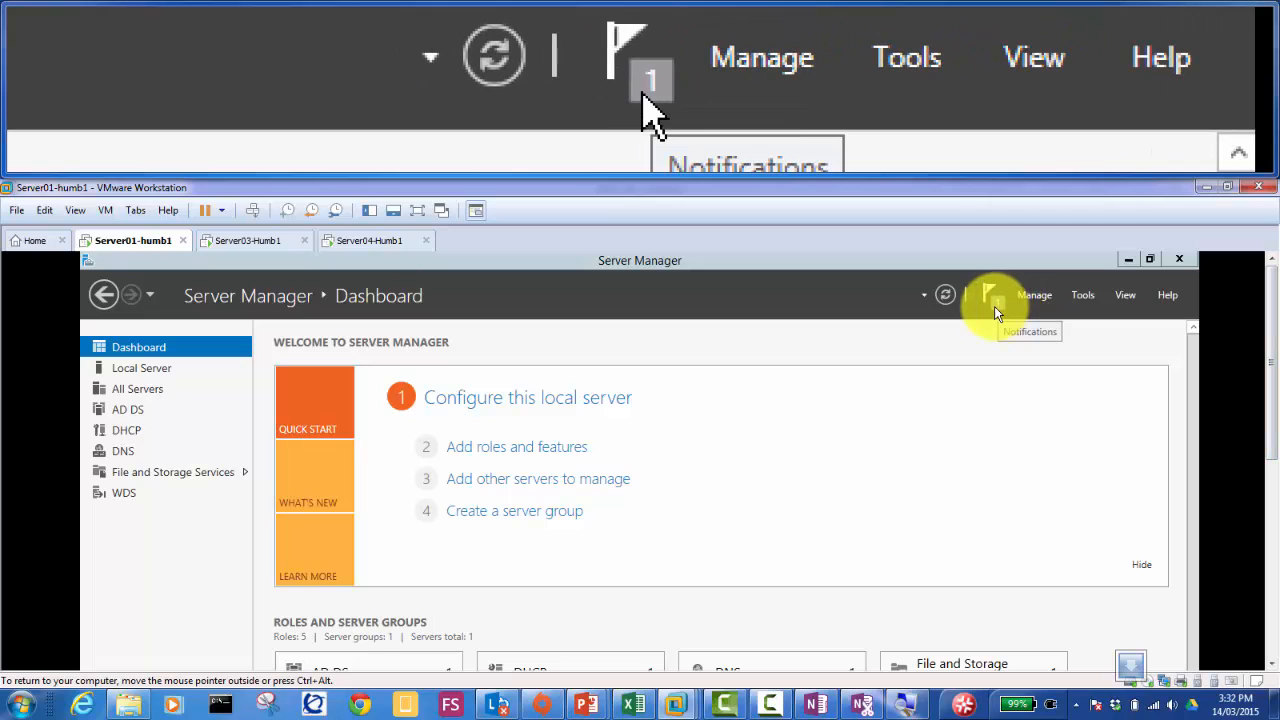
click(994, 306)
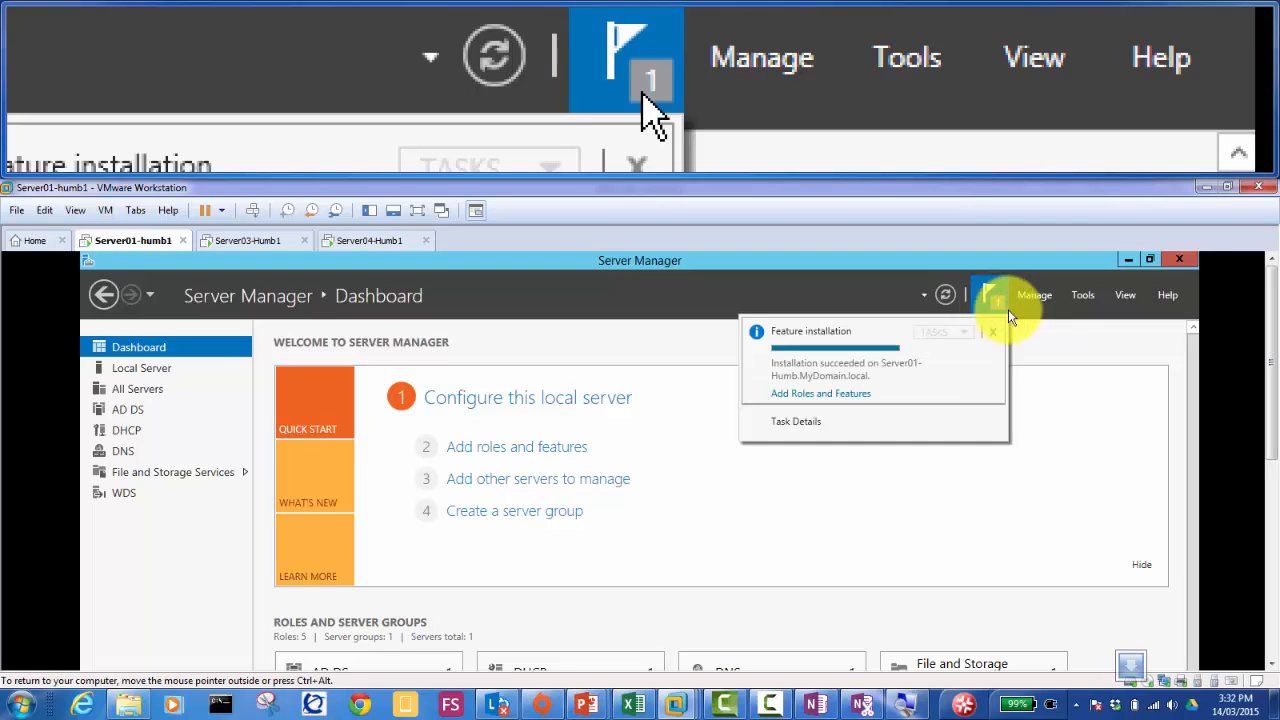
click(1053, 408)
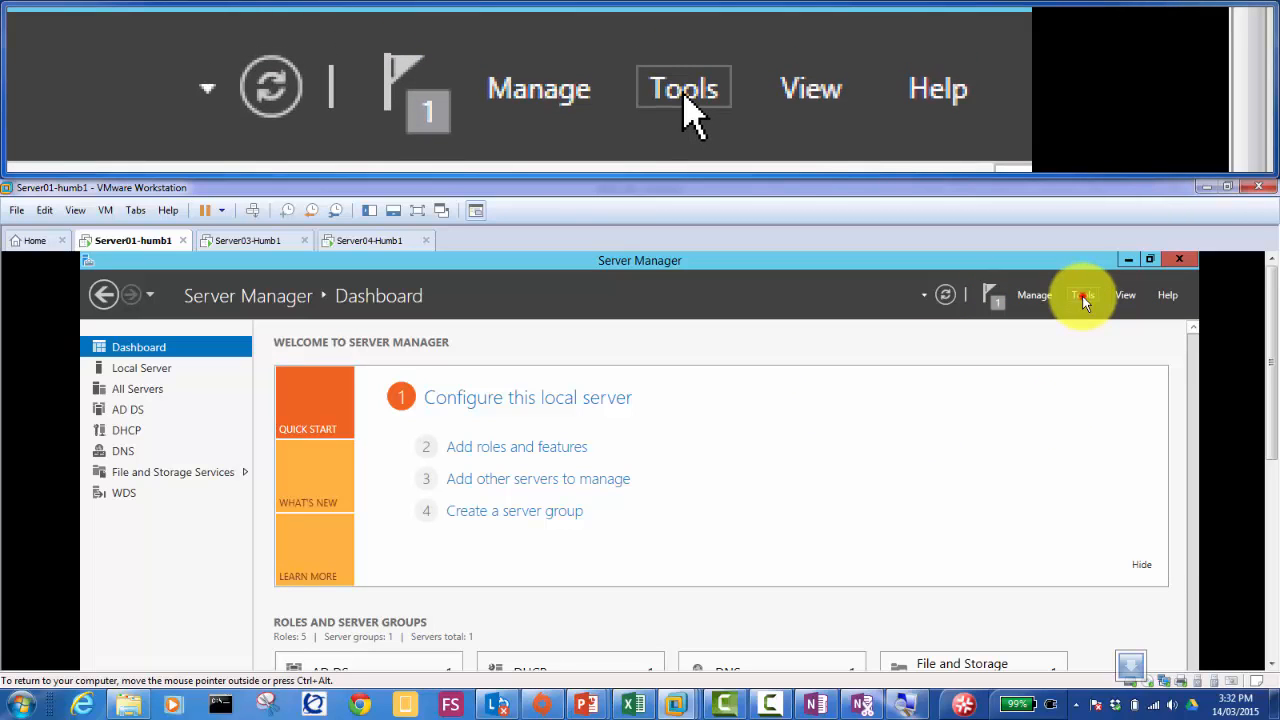
click(1083, 297)
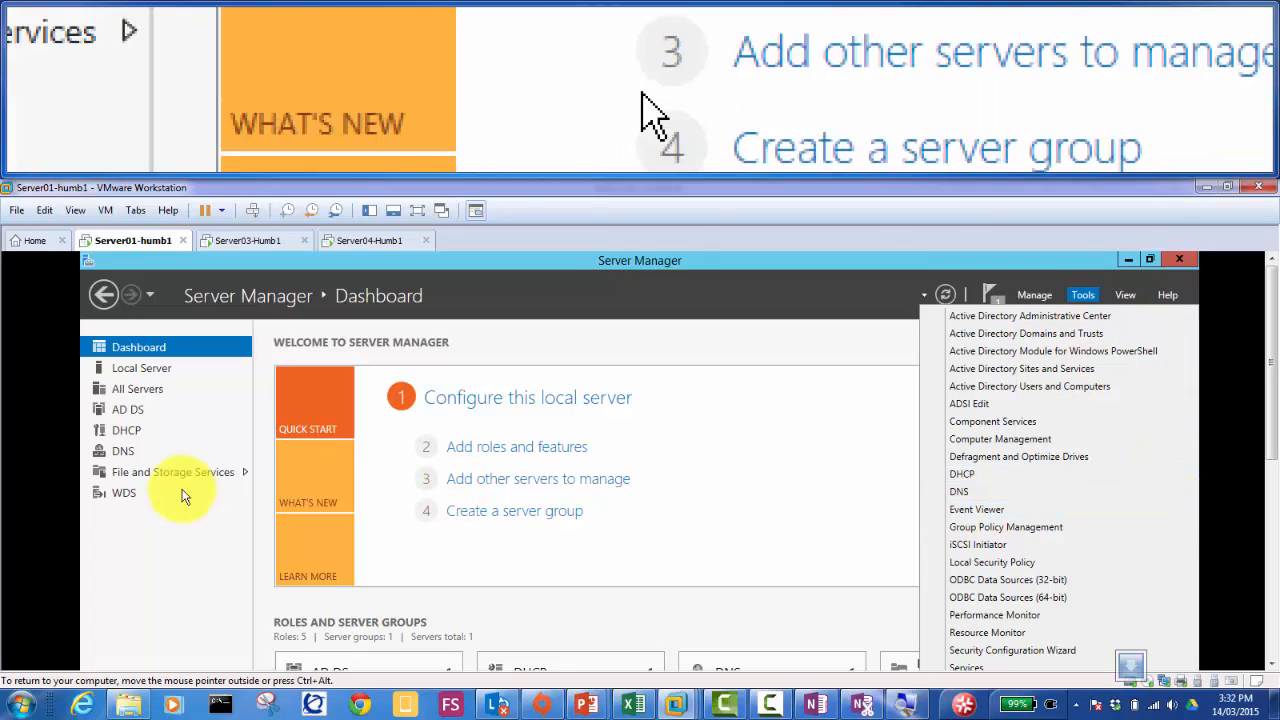
Step: From Server Manager's WDS page, launch the Windows Deployment Services Management Console for Server01
click(124, 498)
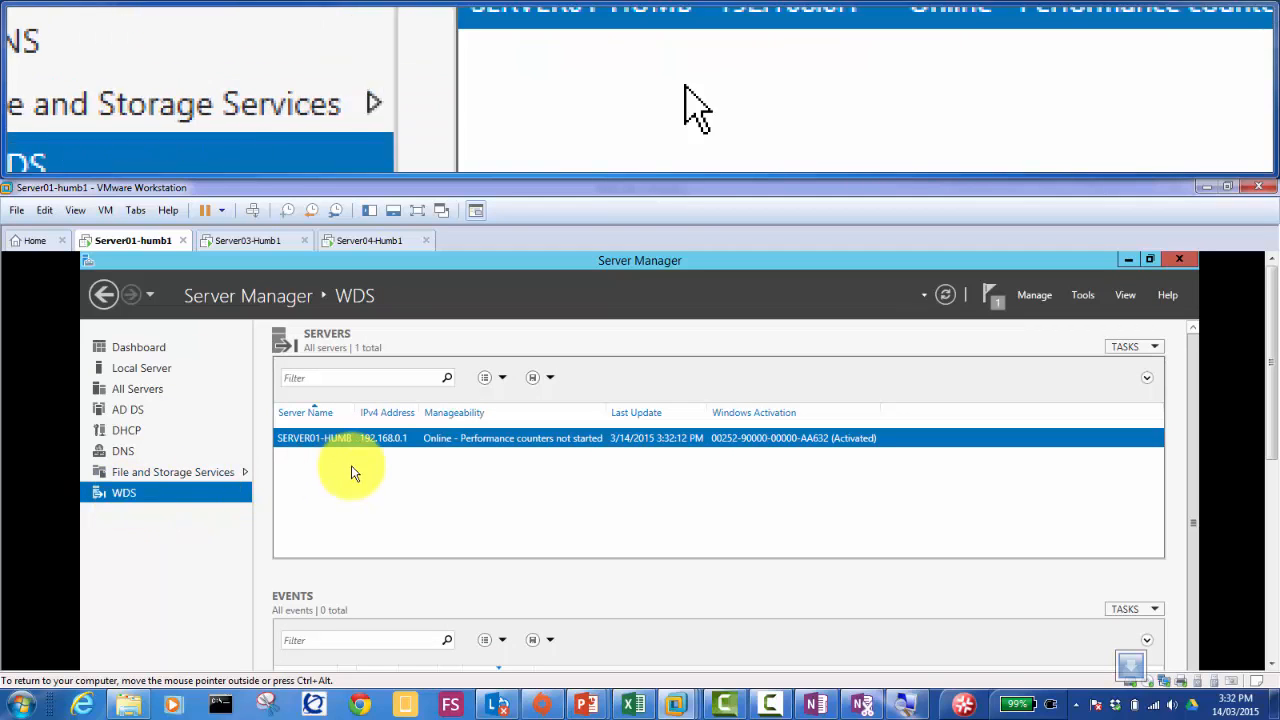
right_click(374, 441)
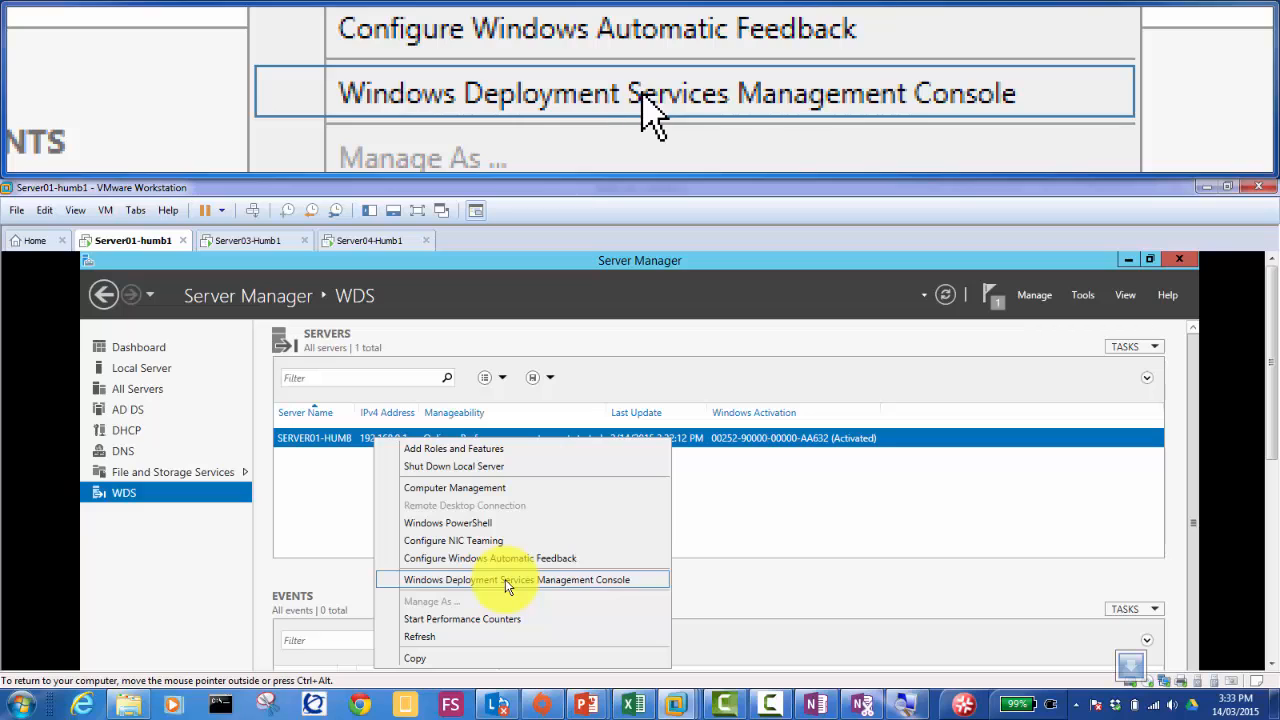
click(505, 579)
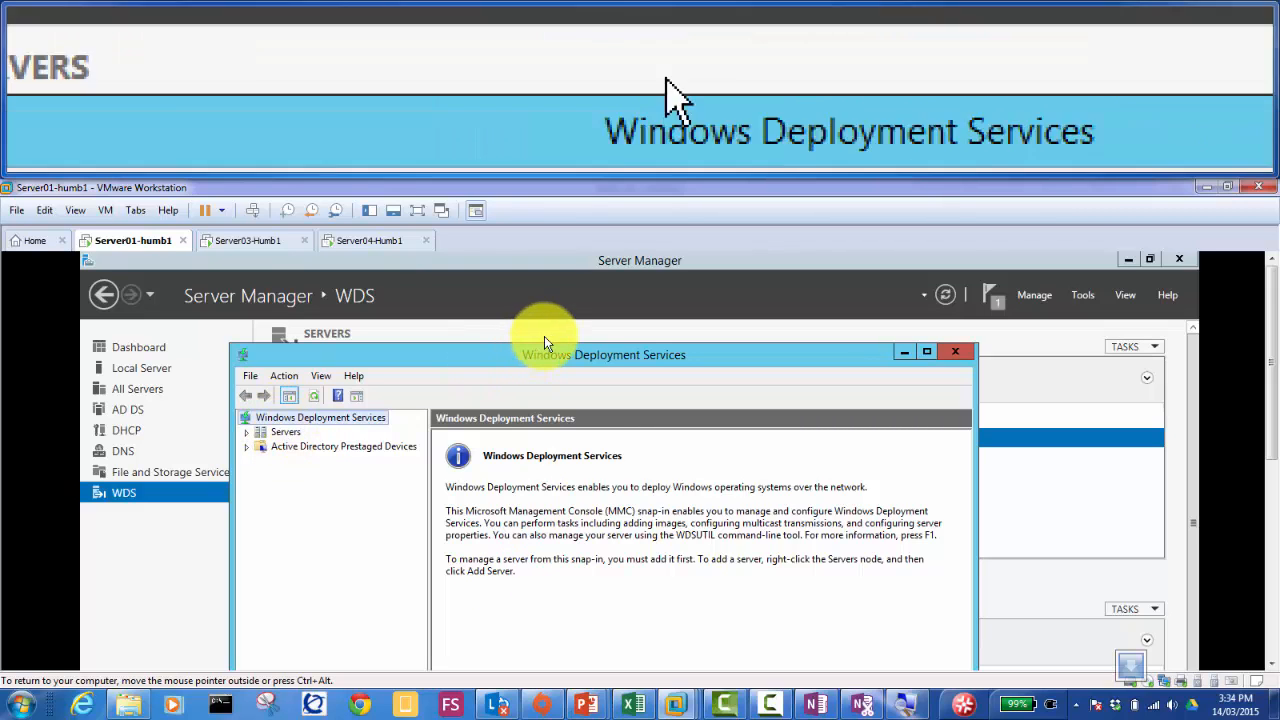
Step: Maximize the WDS console and browse Servers to Server01 and its empty Active Directory Prestaged Devices node
double_click(529, 354)
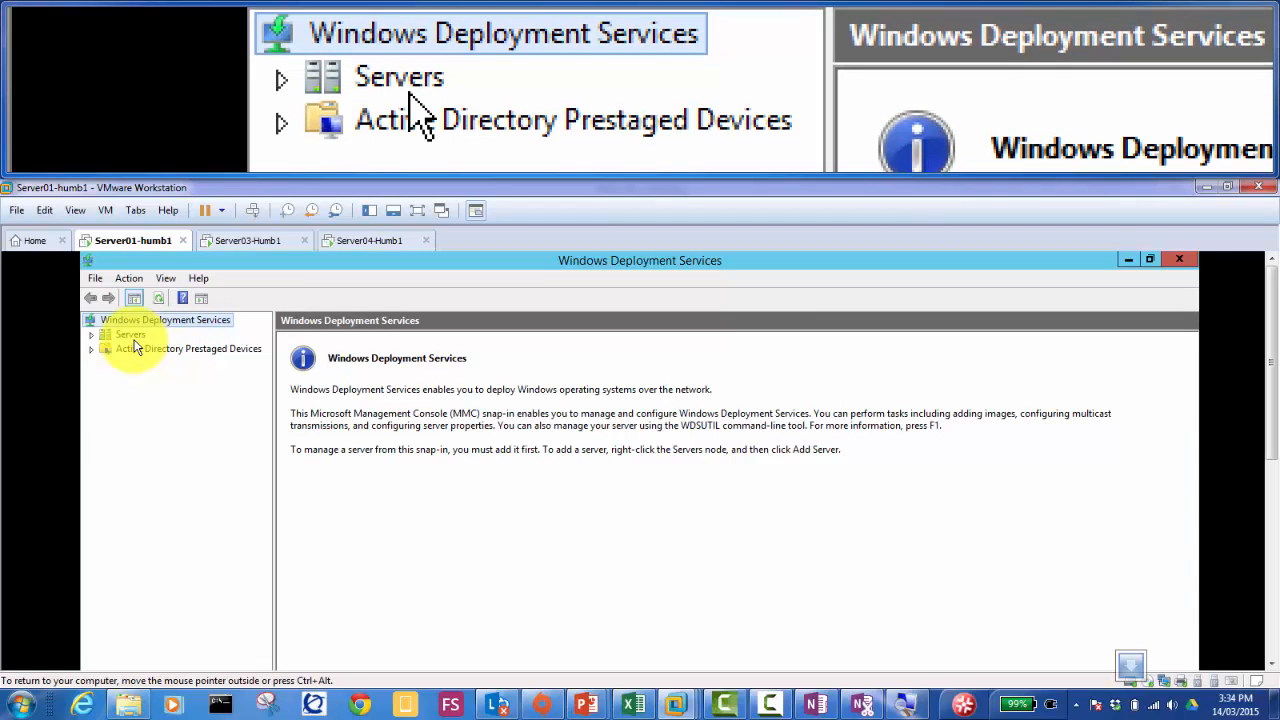
click(130, 335)
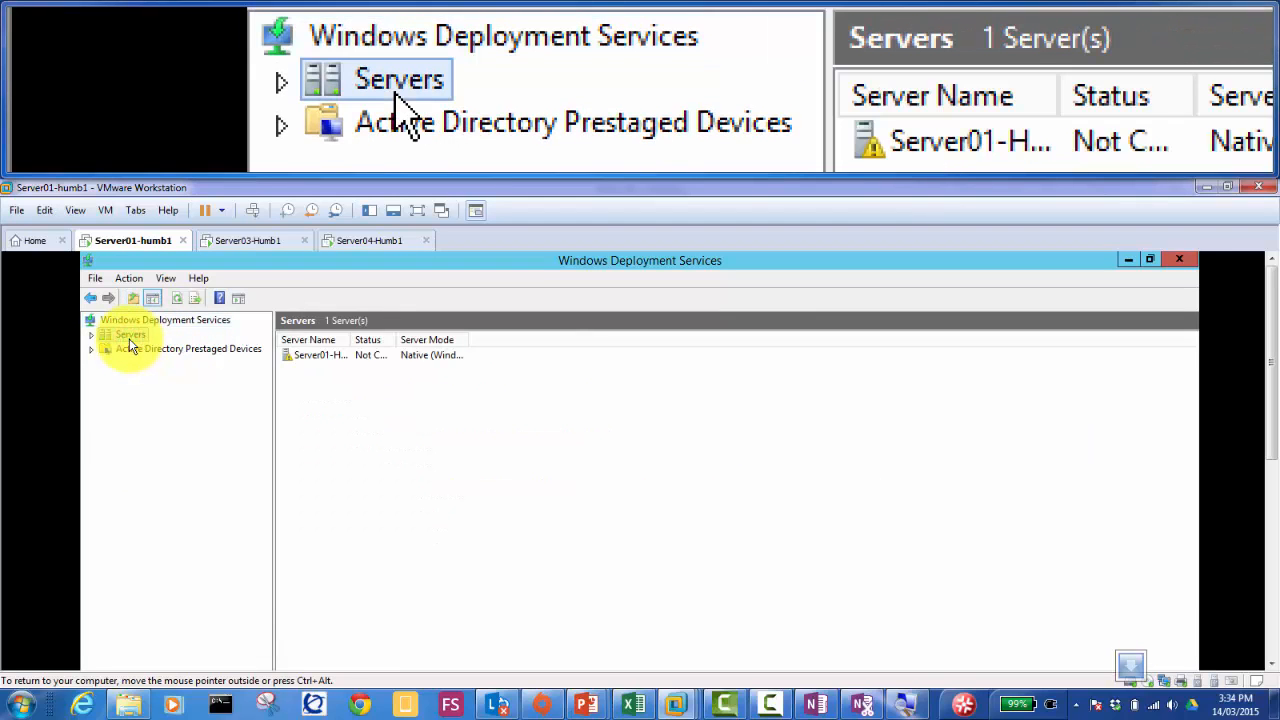
click(89, 336)
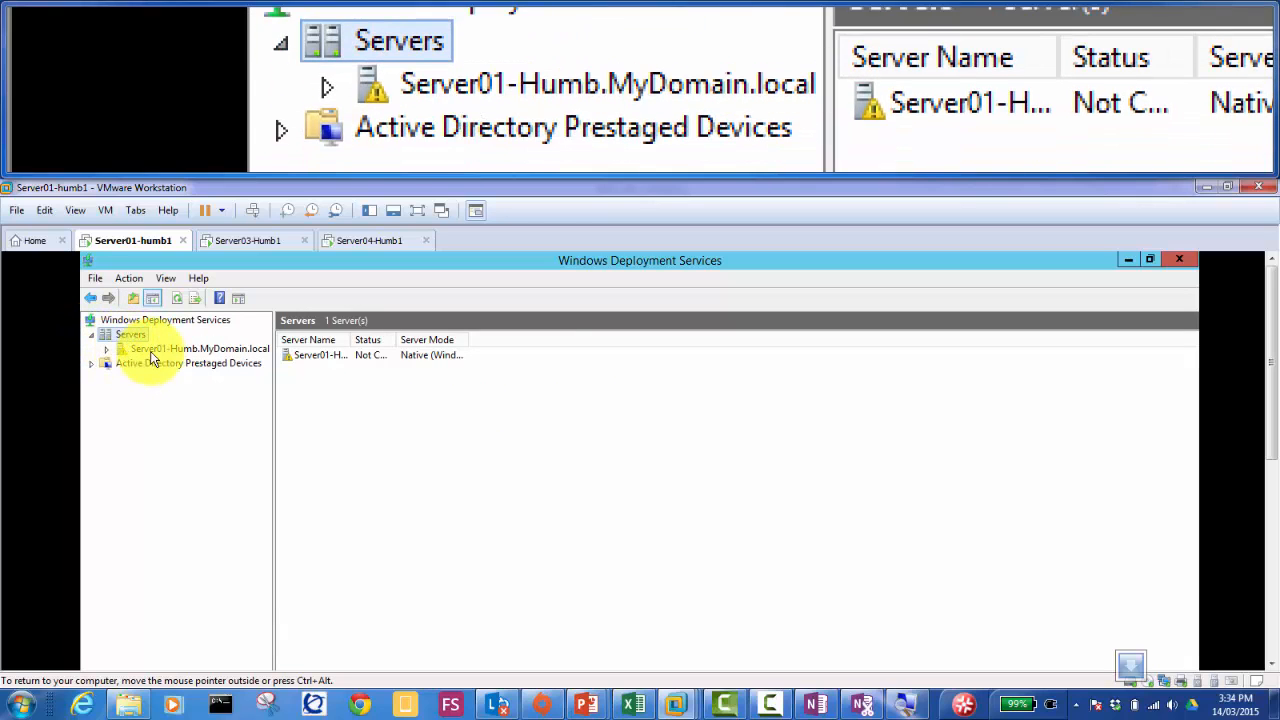
click(106, 350)
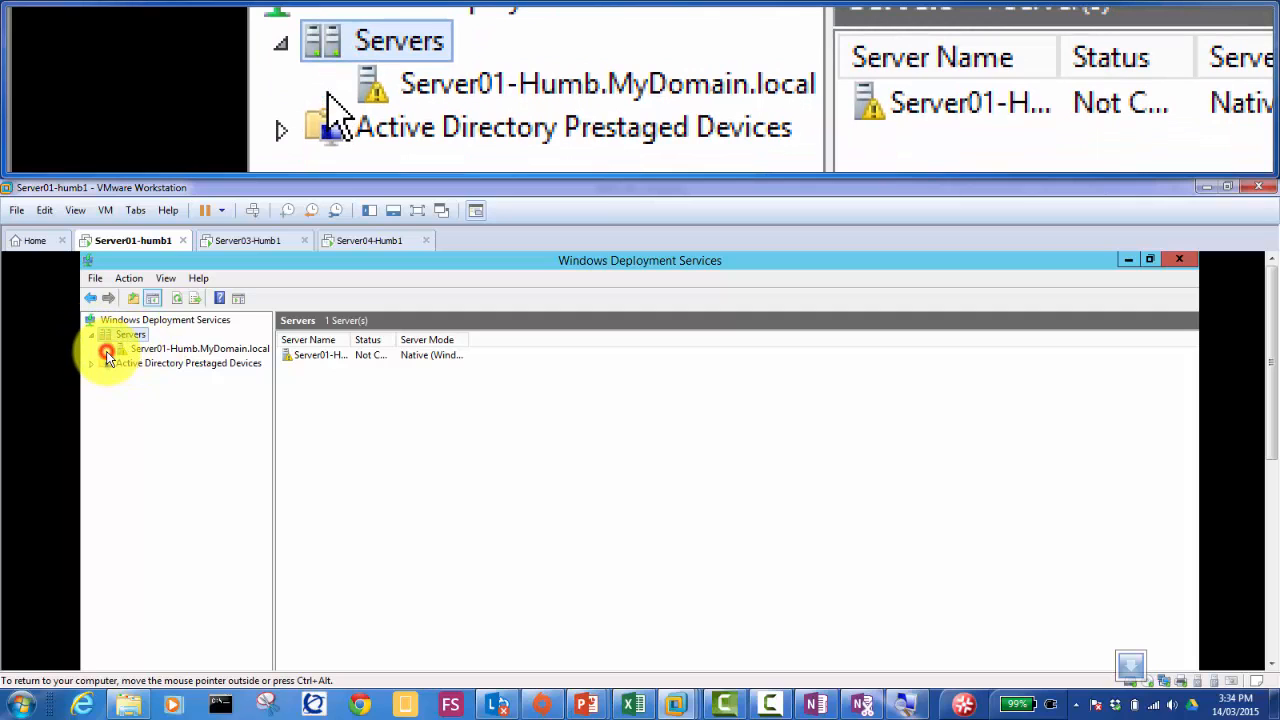
click(135, 348)
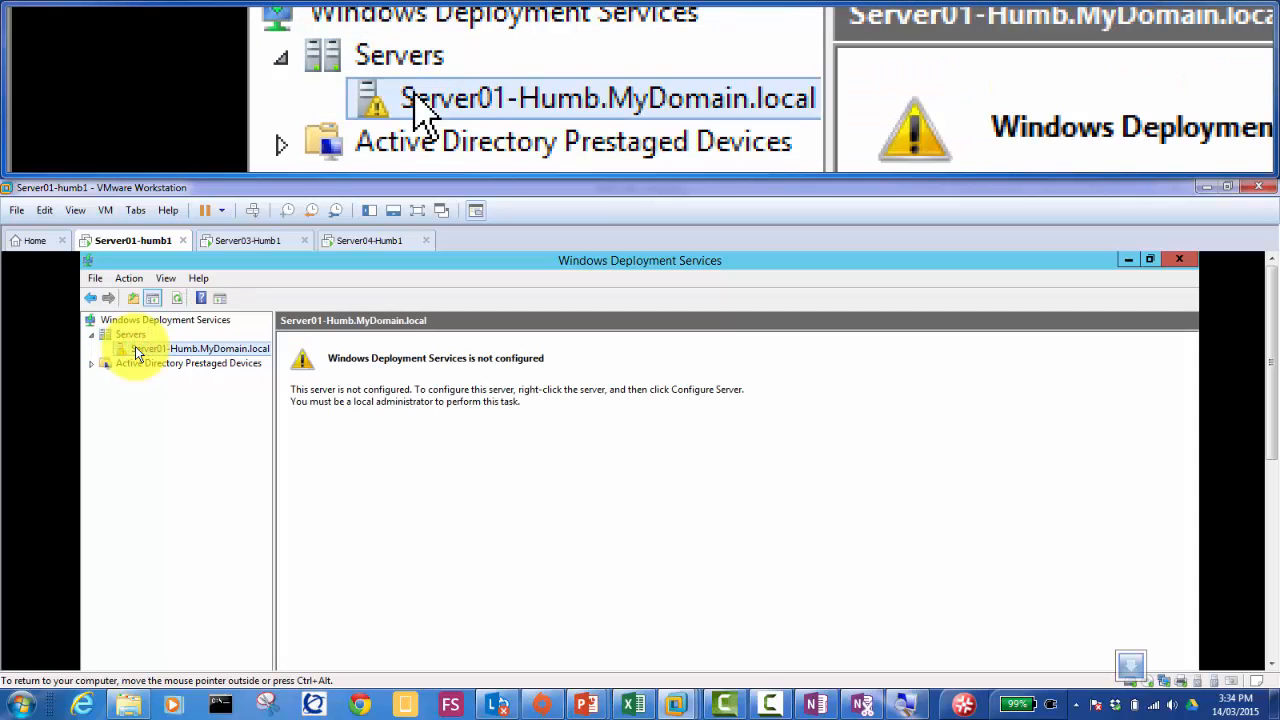
click(146, 363)
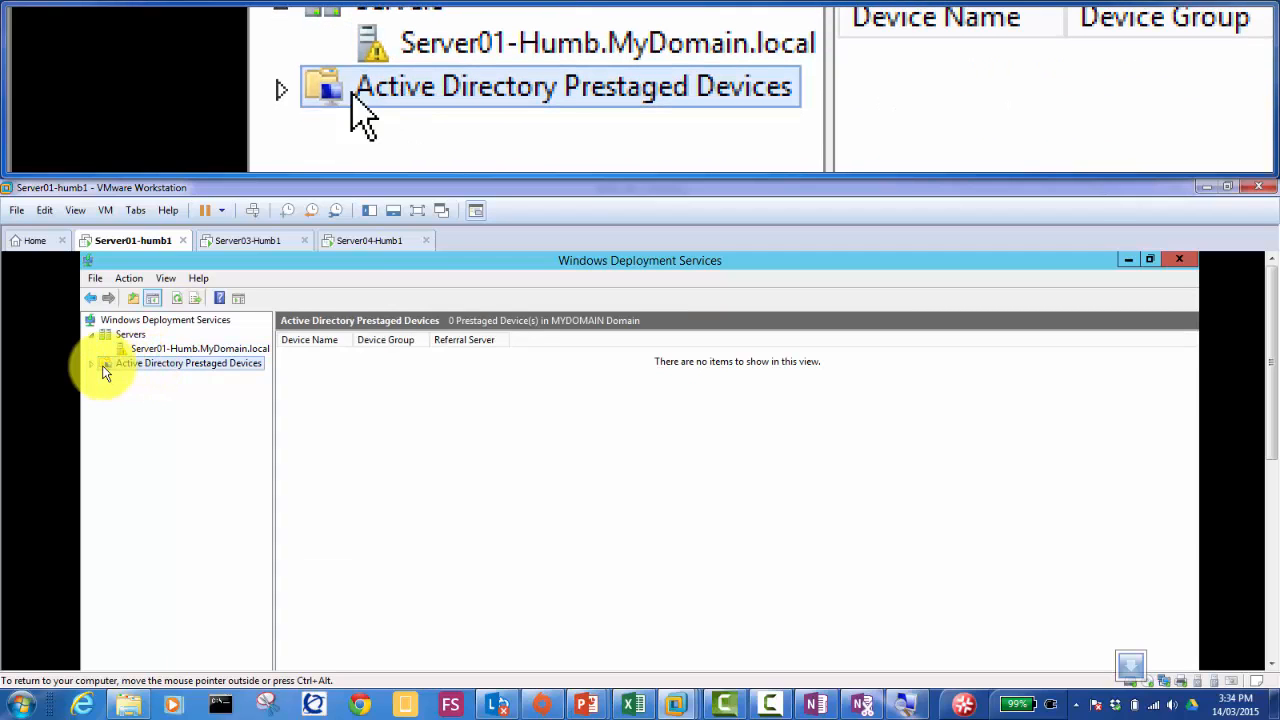
click(97, 367)
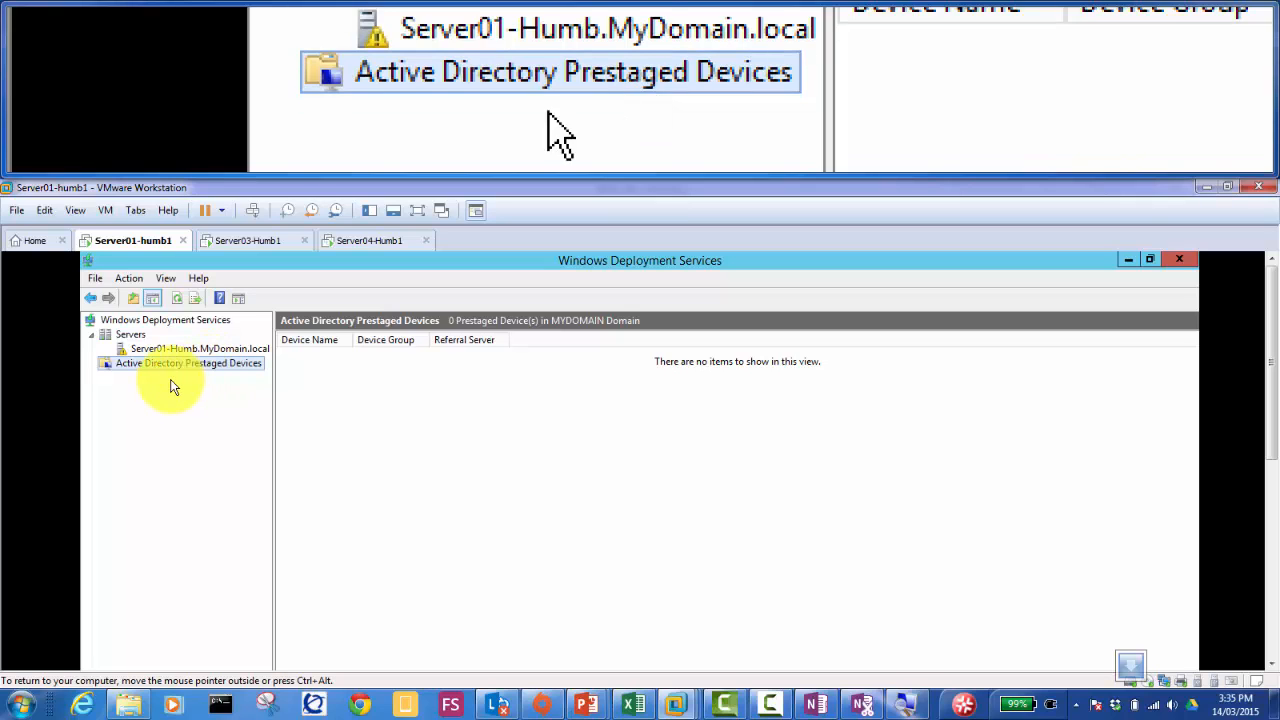
click(187, 372)
Step: Start the Add Prestaged Device Wizard from the Active Directory Prestaged Devices node
right_click(187, 372)
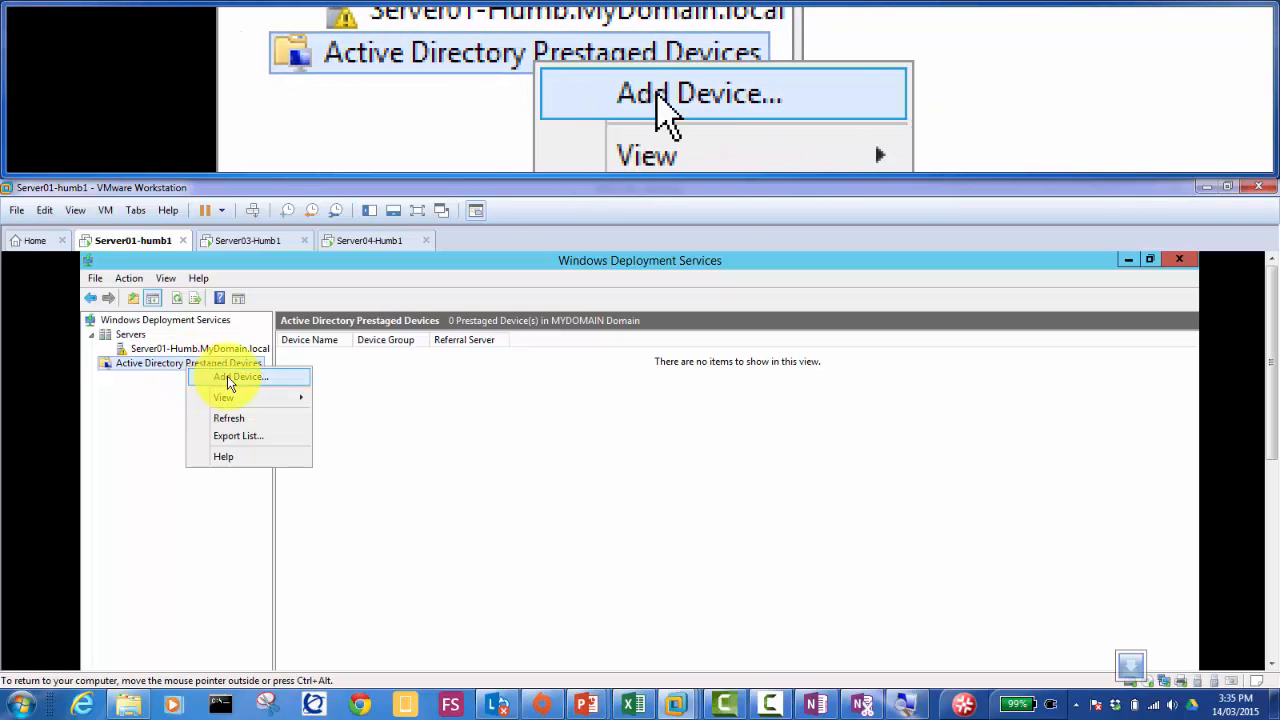
click(236, 378)
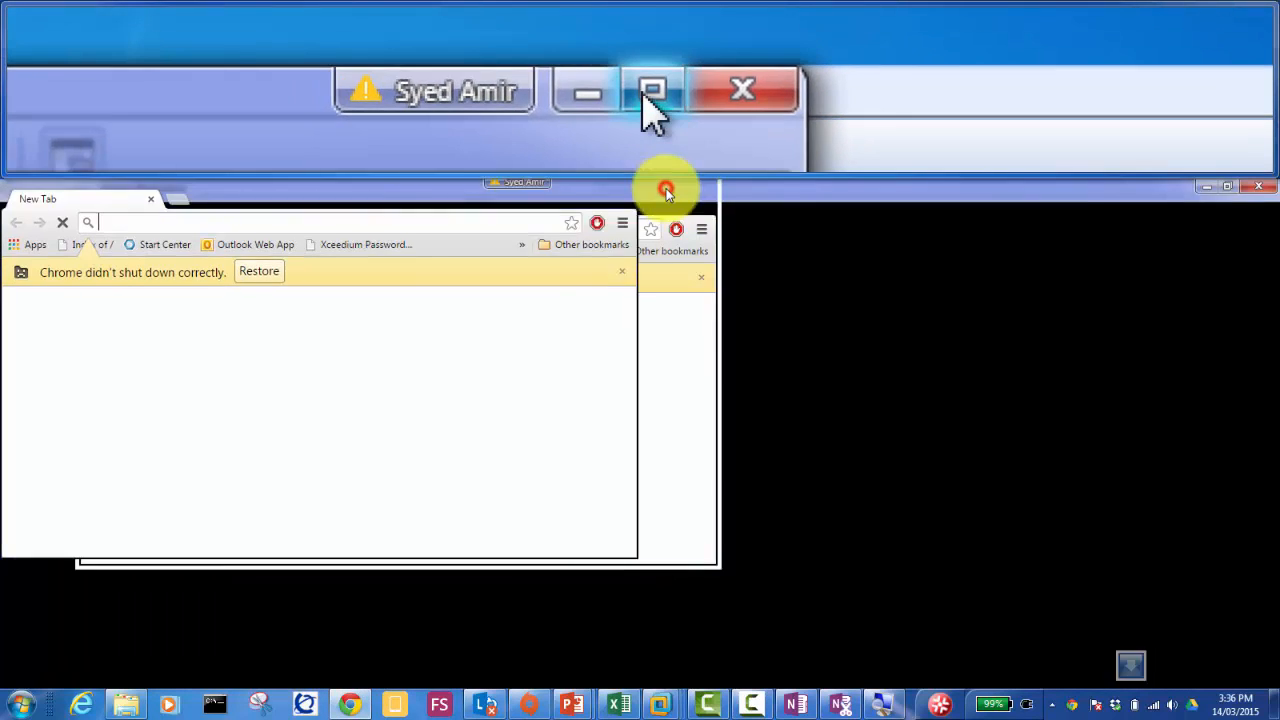
Step: Search Google for 'new Computer Device ID for prestaging' and open the TechNet Prestage Client Computers result in a new tab
click(667, 189)
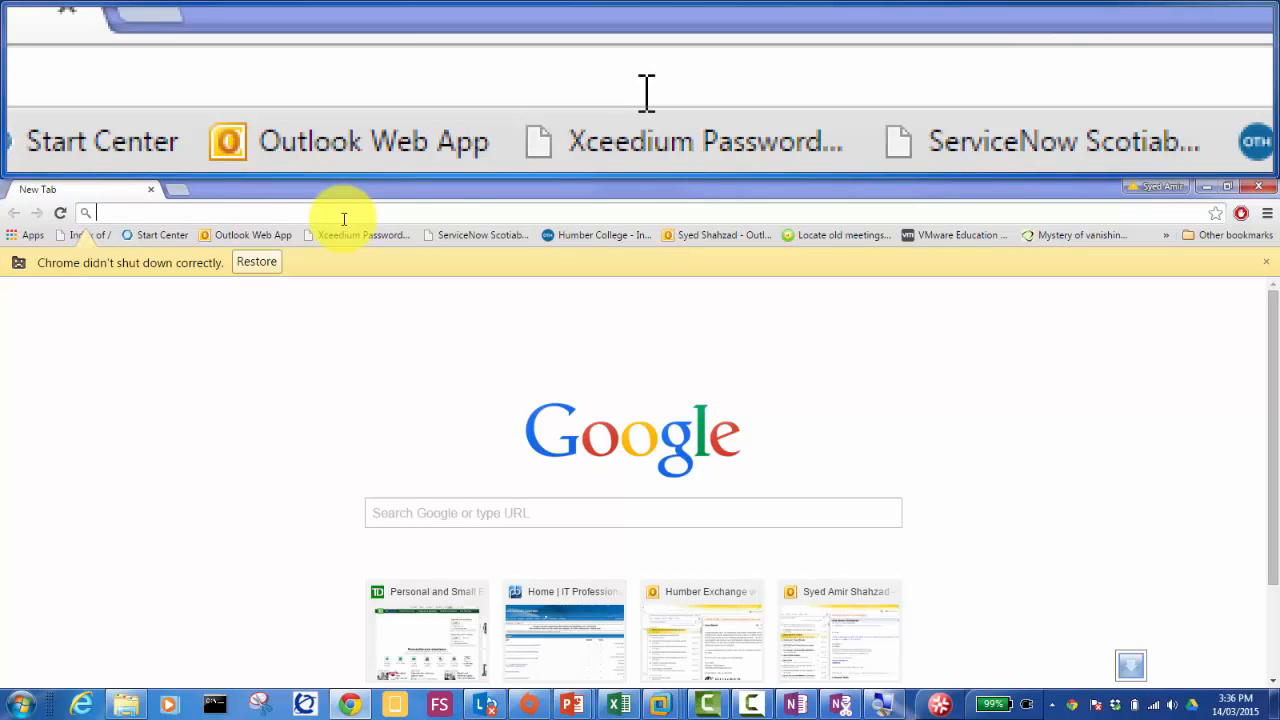
text(new )
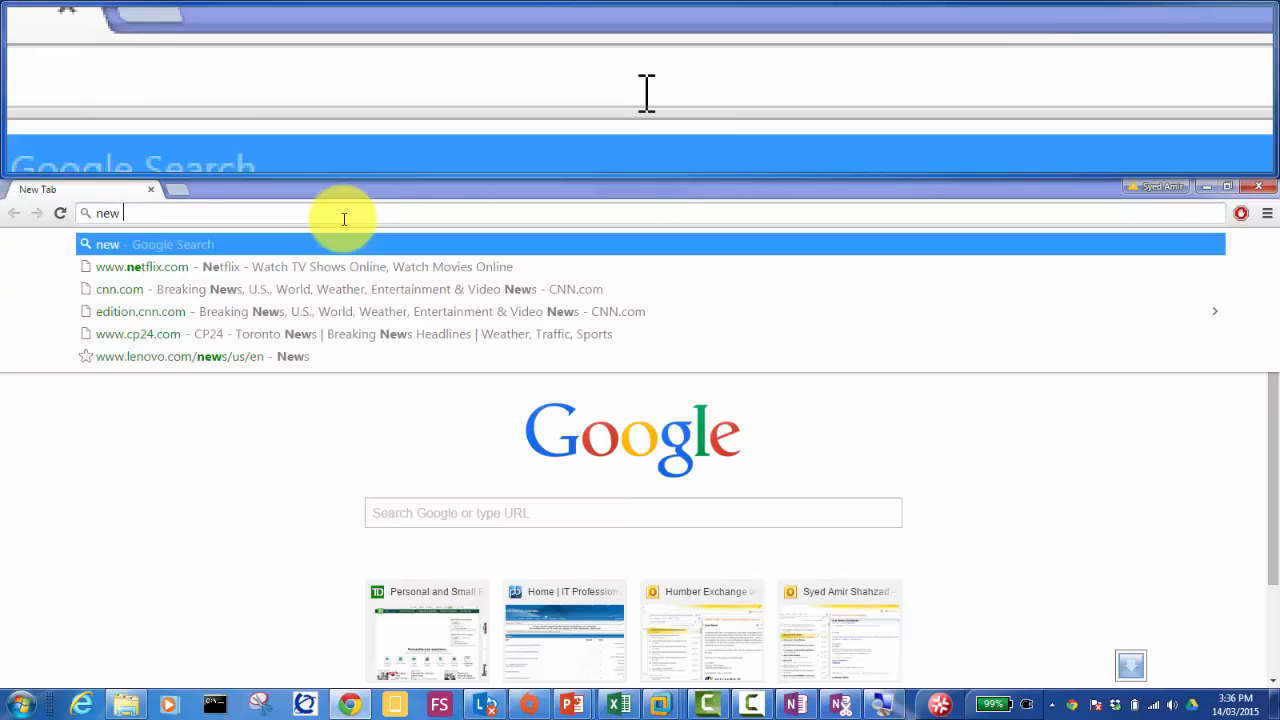
text(Comput)
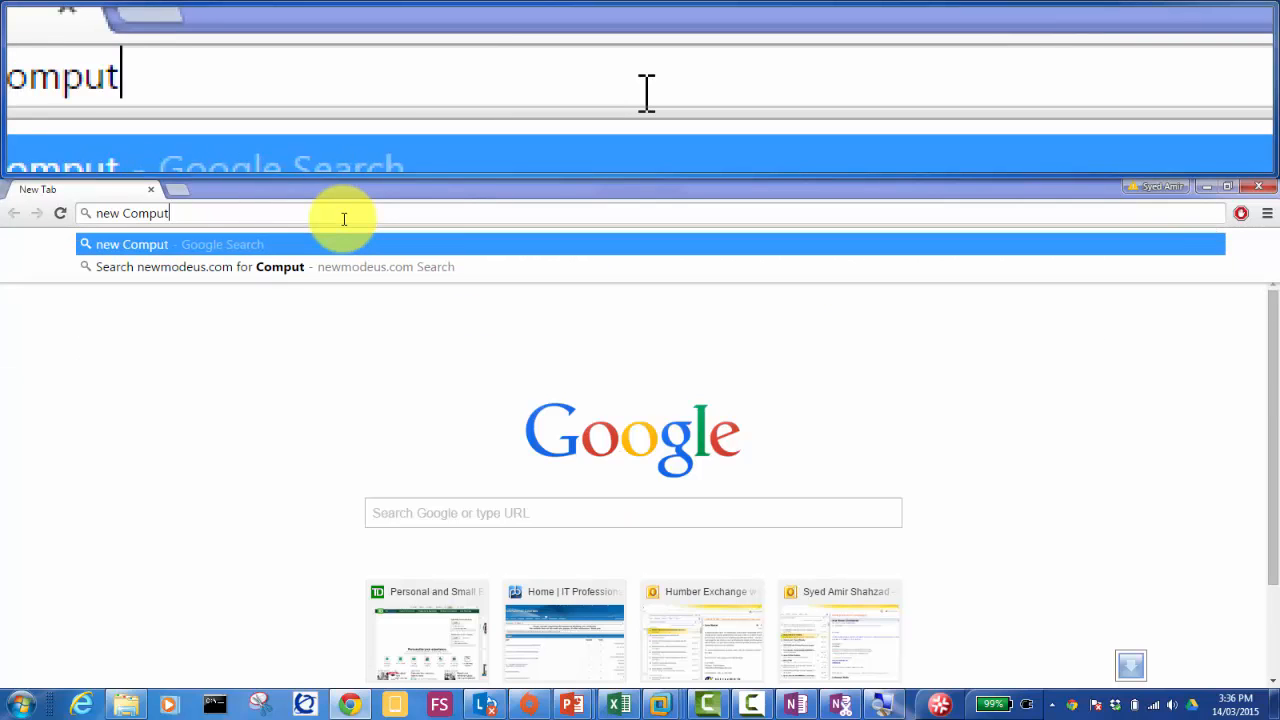
text(er Device ID)
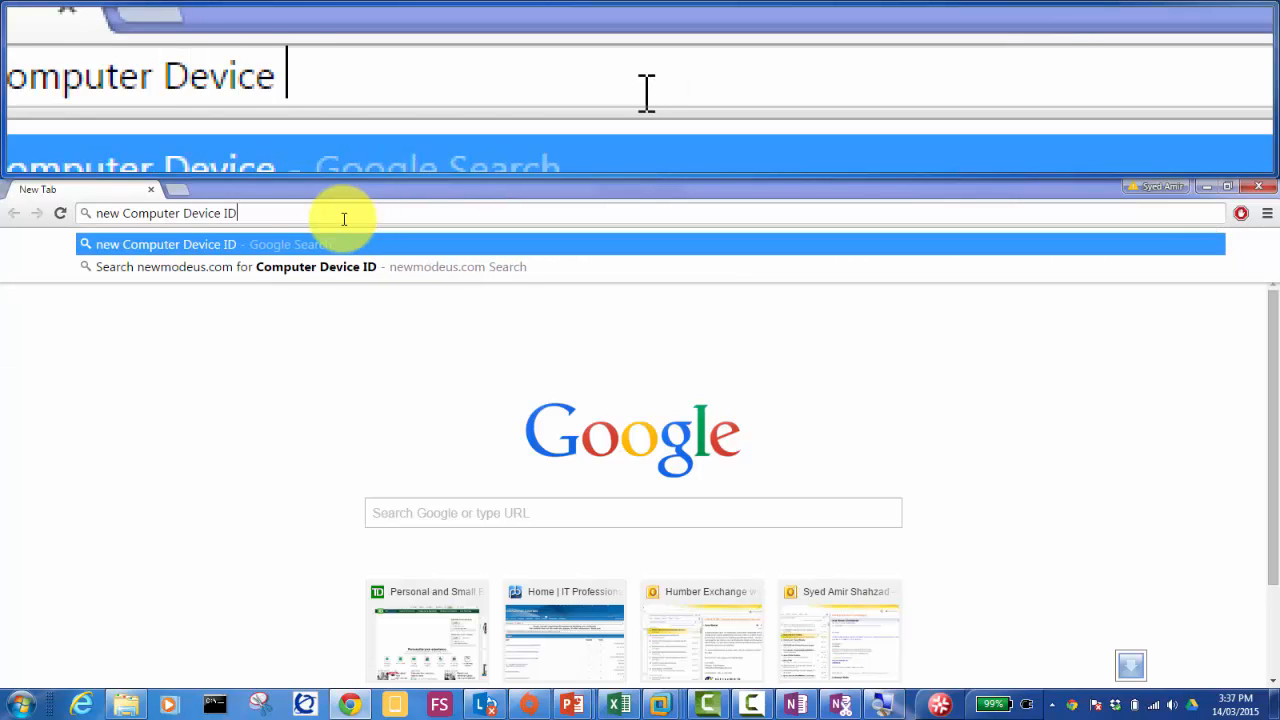
text( for prestaging)
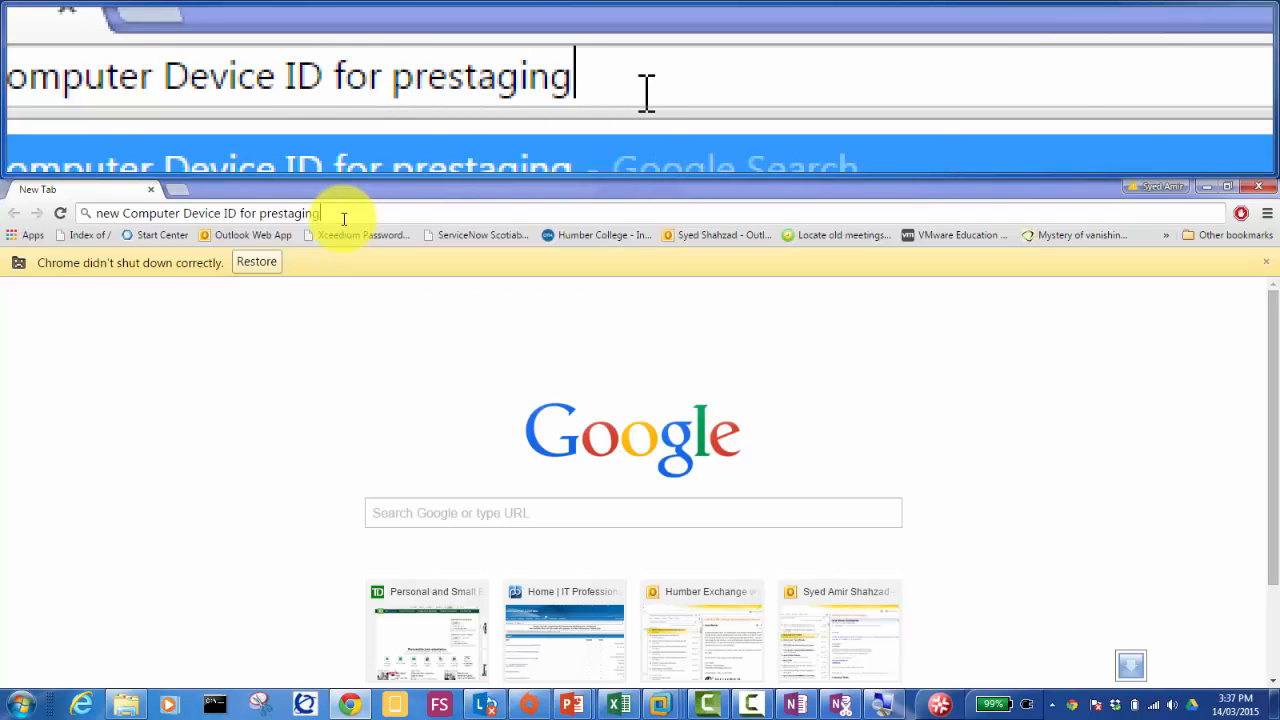
key(Return)
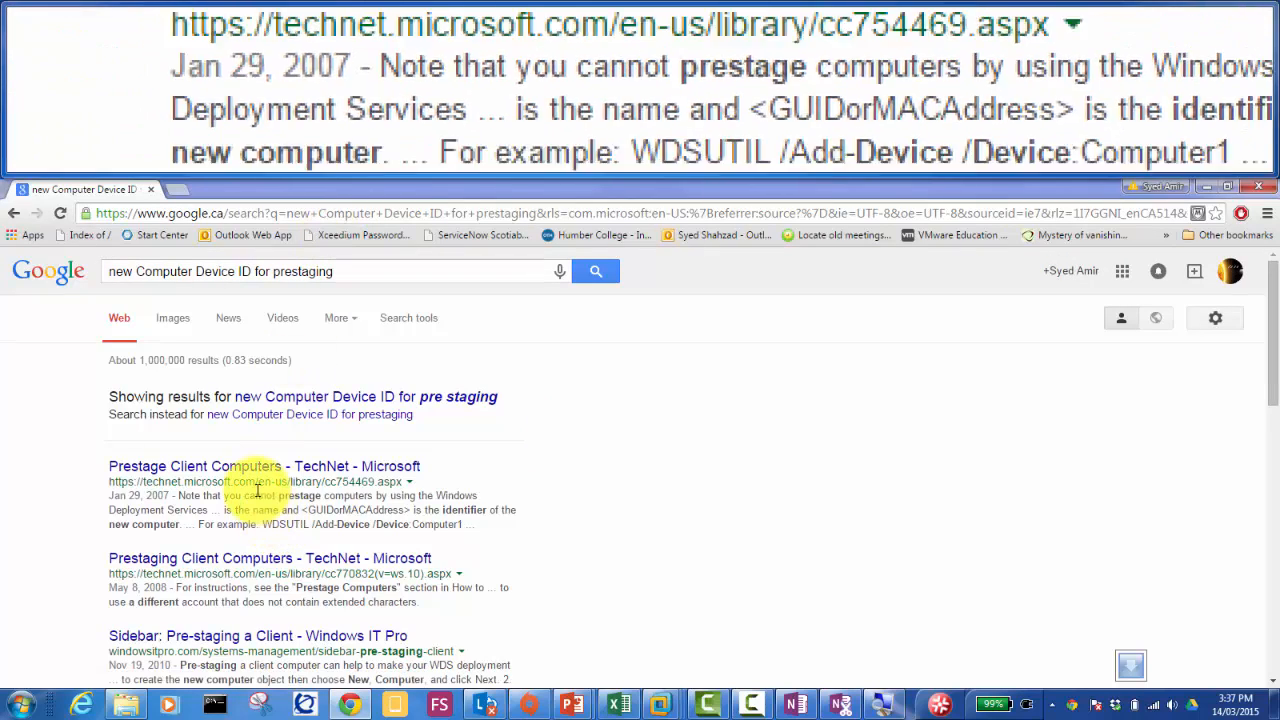
click(312, 512)
drag(312, 512, 409, 511)
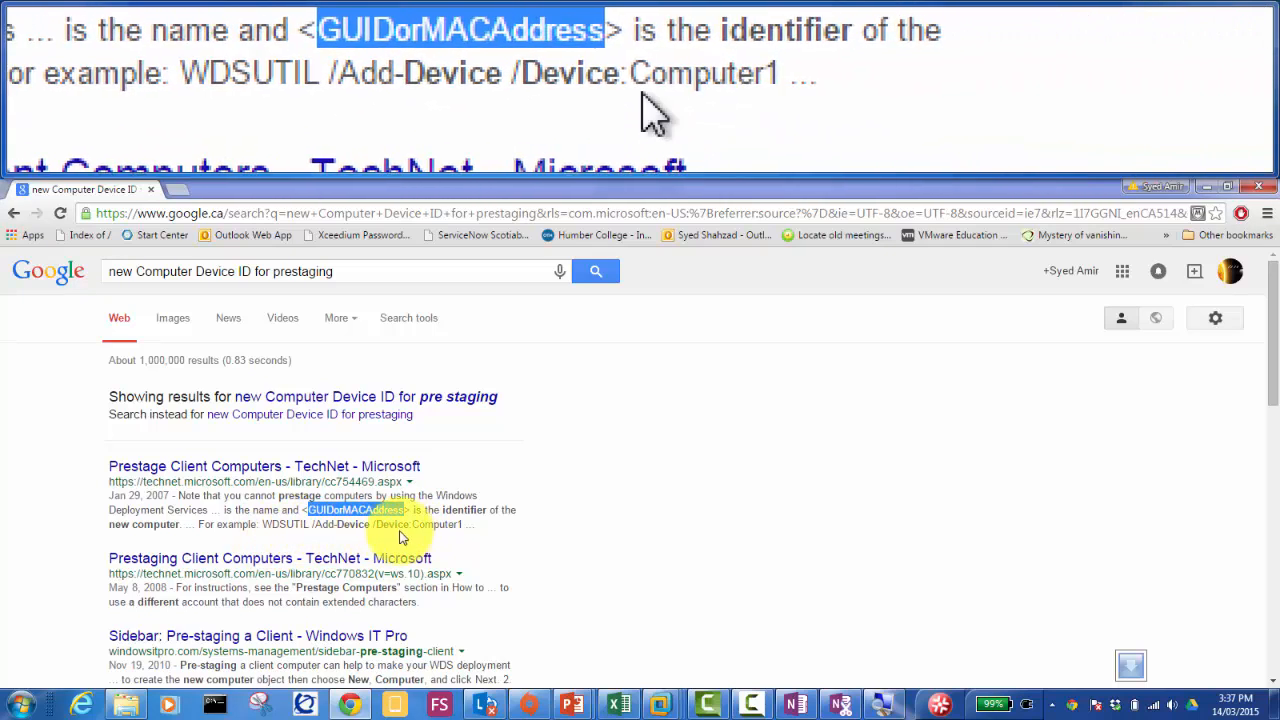
right_click(266, 466)
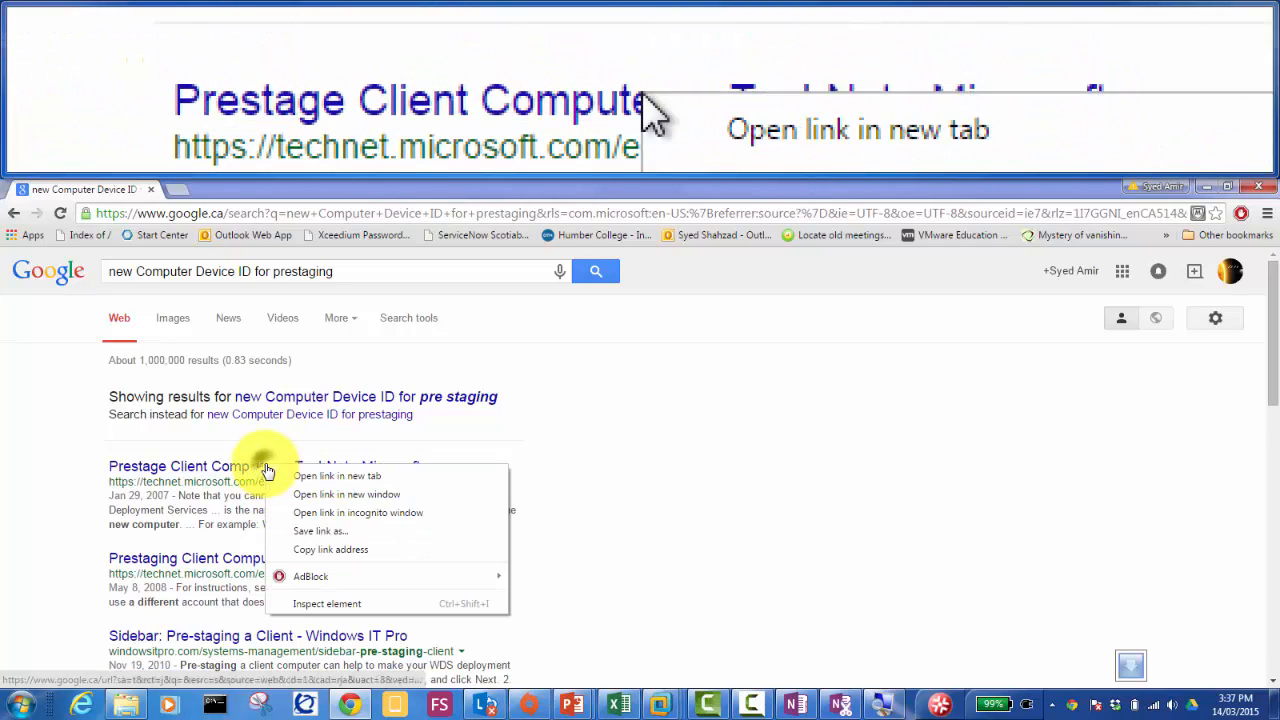
click(306, 476)
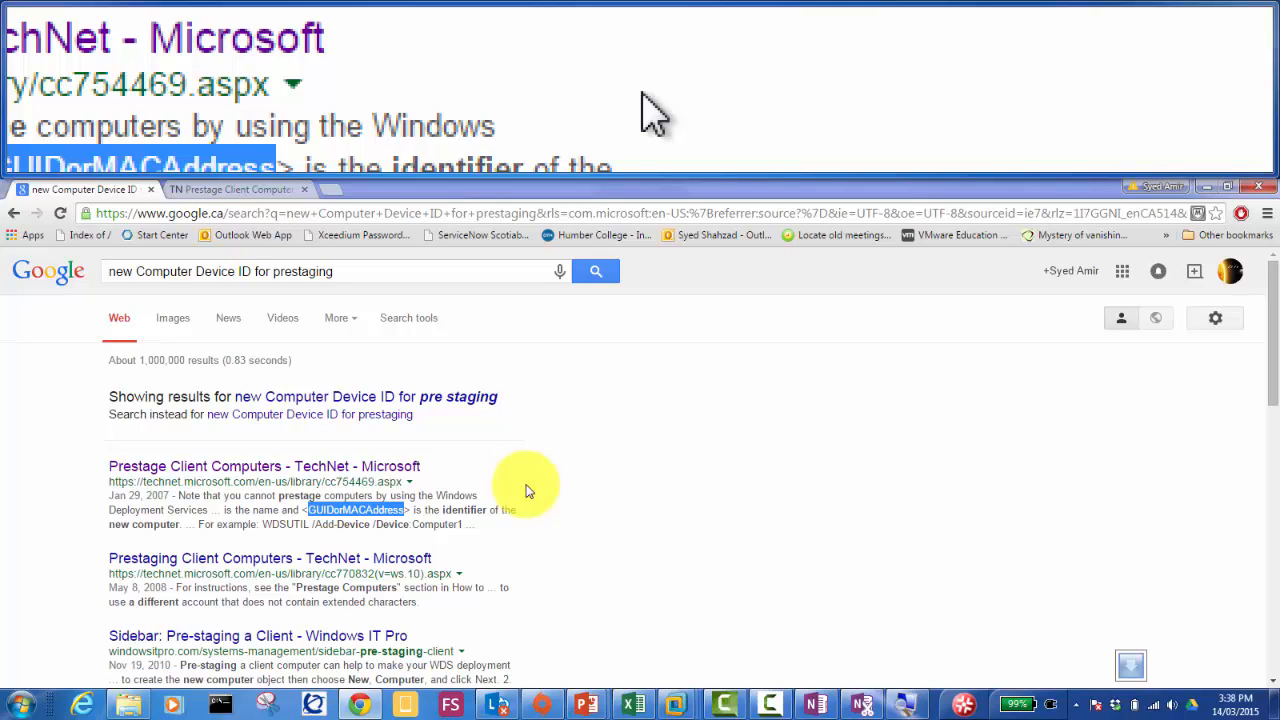
Step: Read the TechNet prestaging article, highlighting the GUID wording, copy its URL, then bring up the WDS PowerPoint deck
click(250, 193)
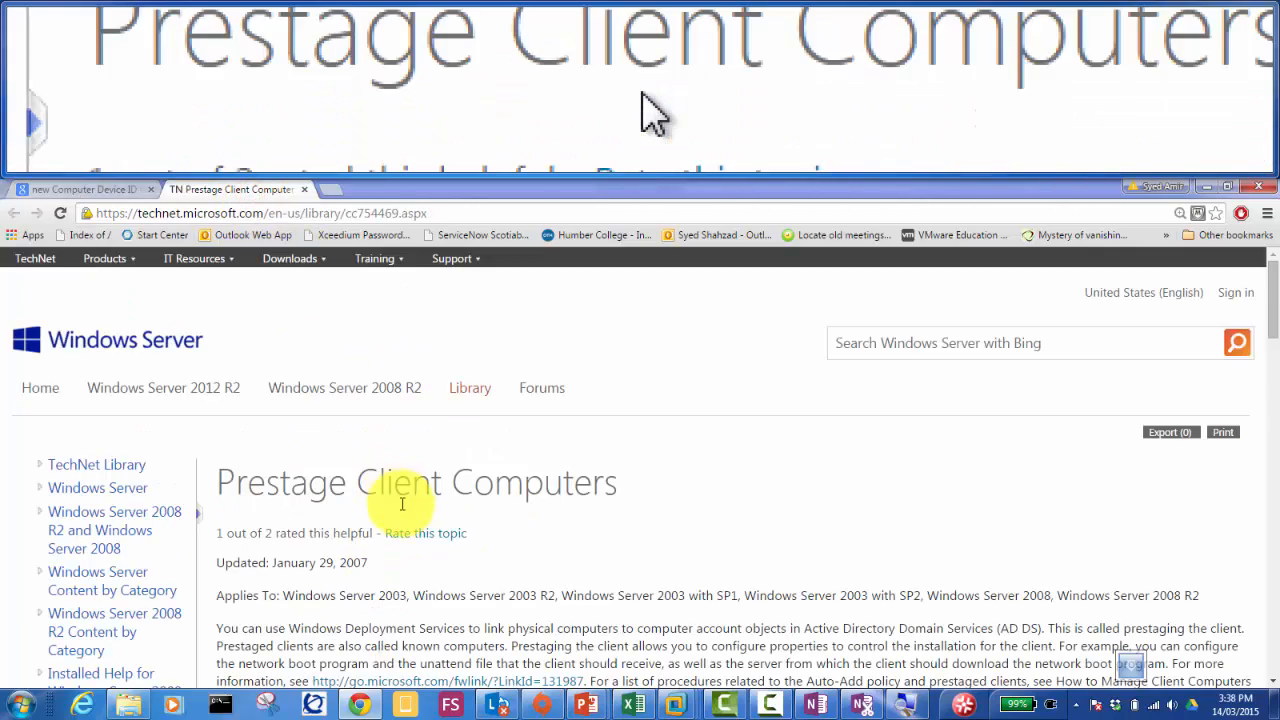
scroll(470, 615, down, 3)
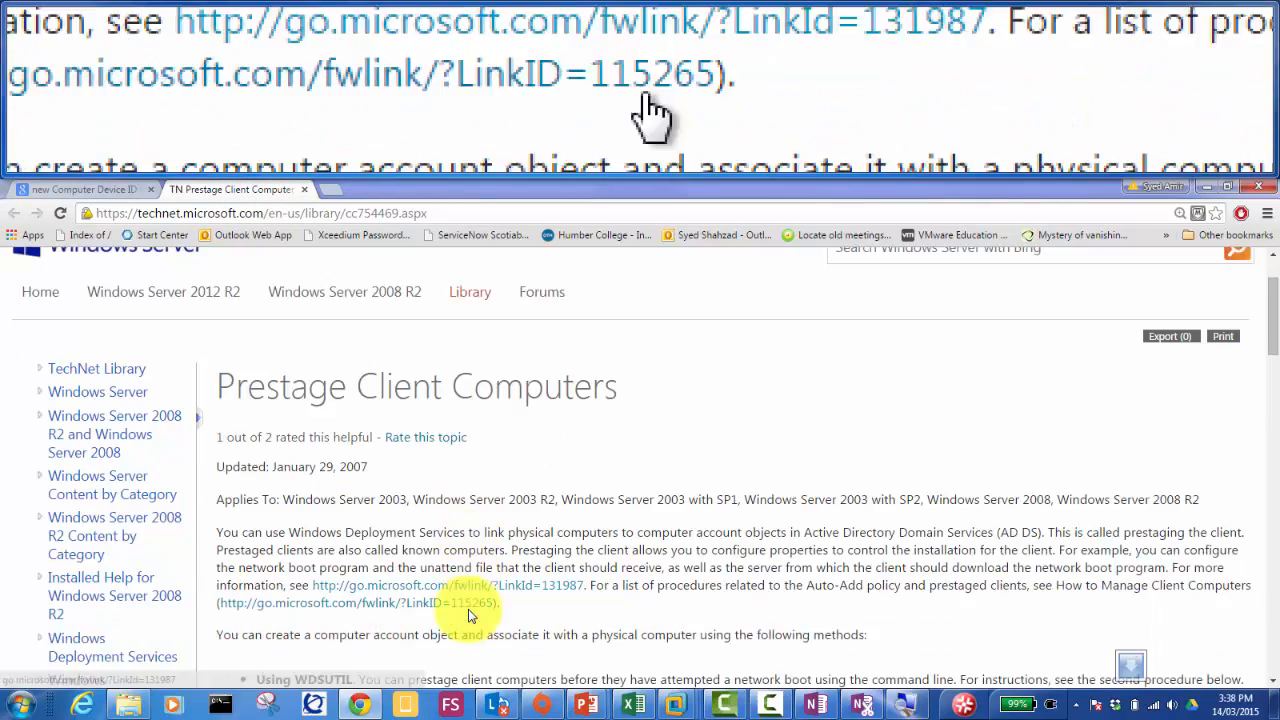
scroll(470, 615, down, 3)
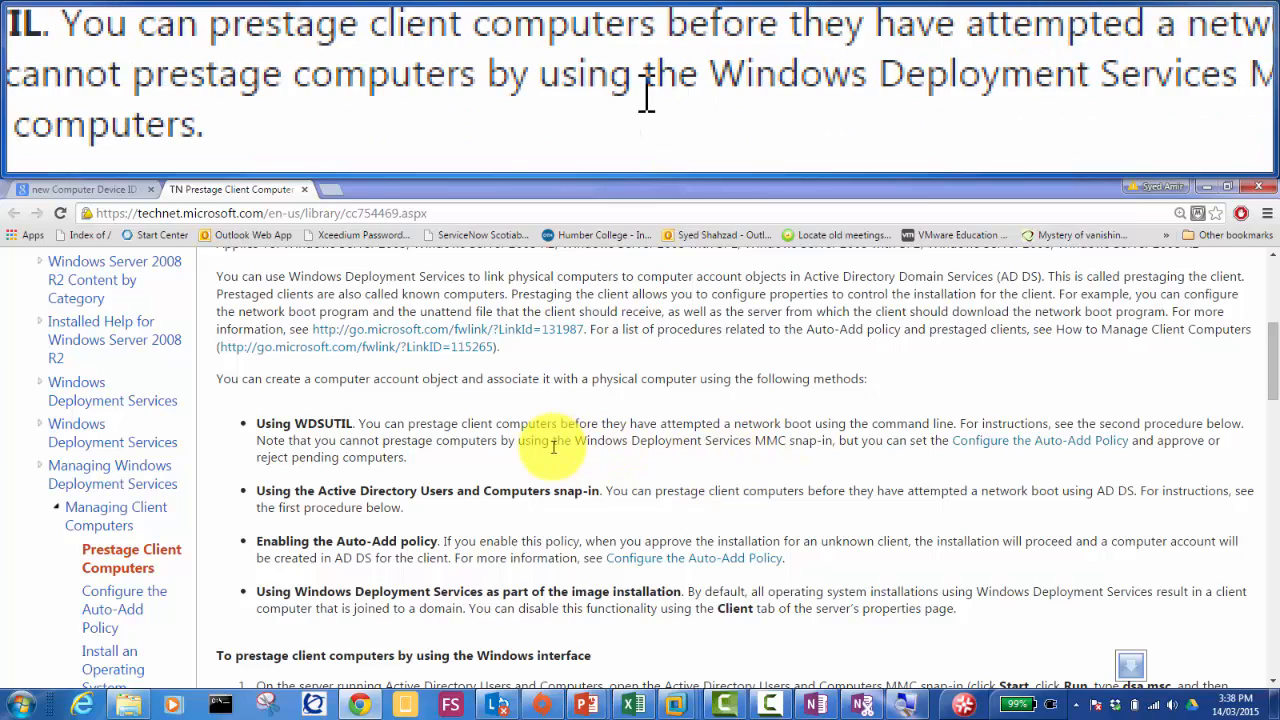
scroll(553, 446, down, 3)
scroll(553, 447, down, 6)
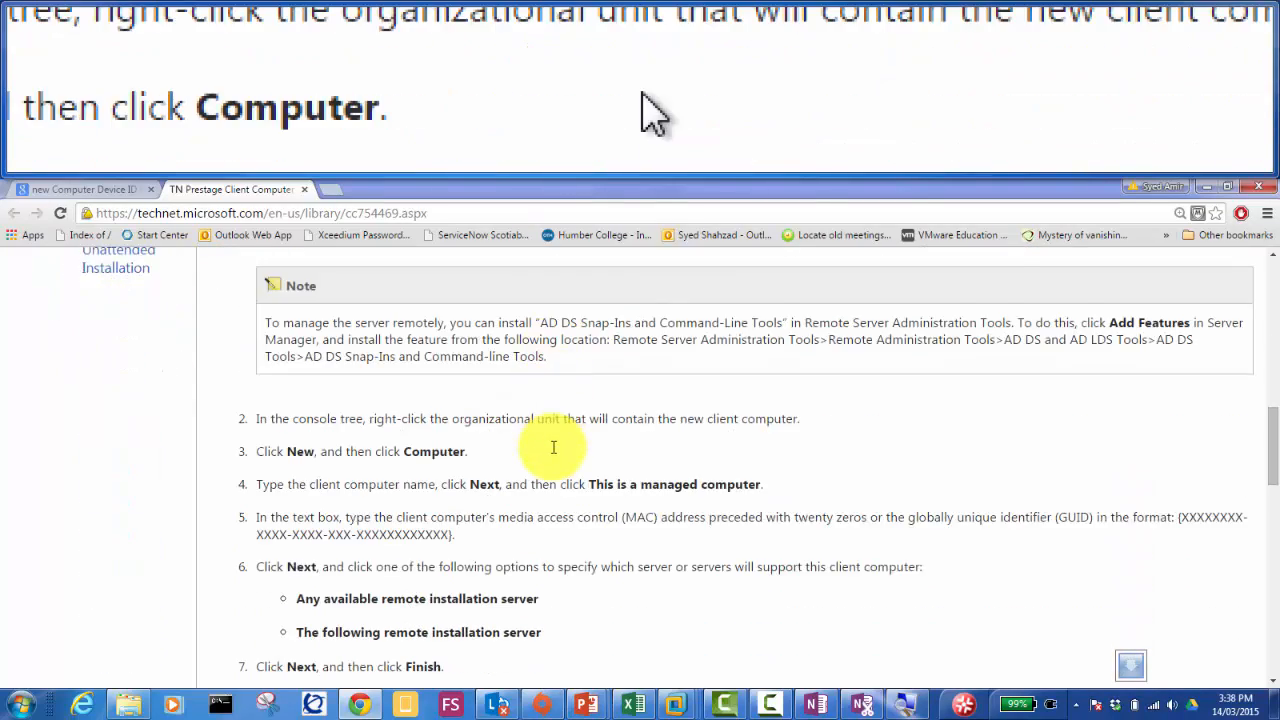
scroll(553, 447, down, 1)
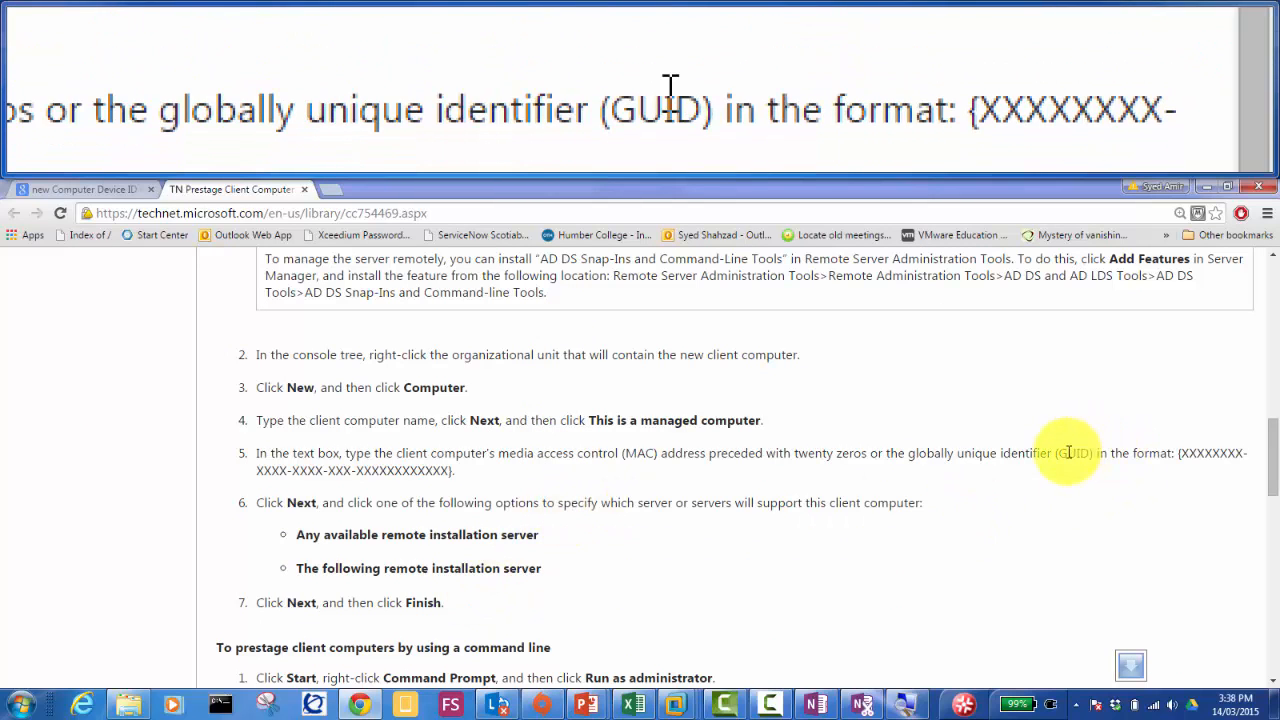
drag(948, 453, 1093, 455)
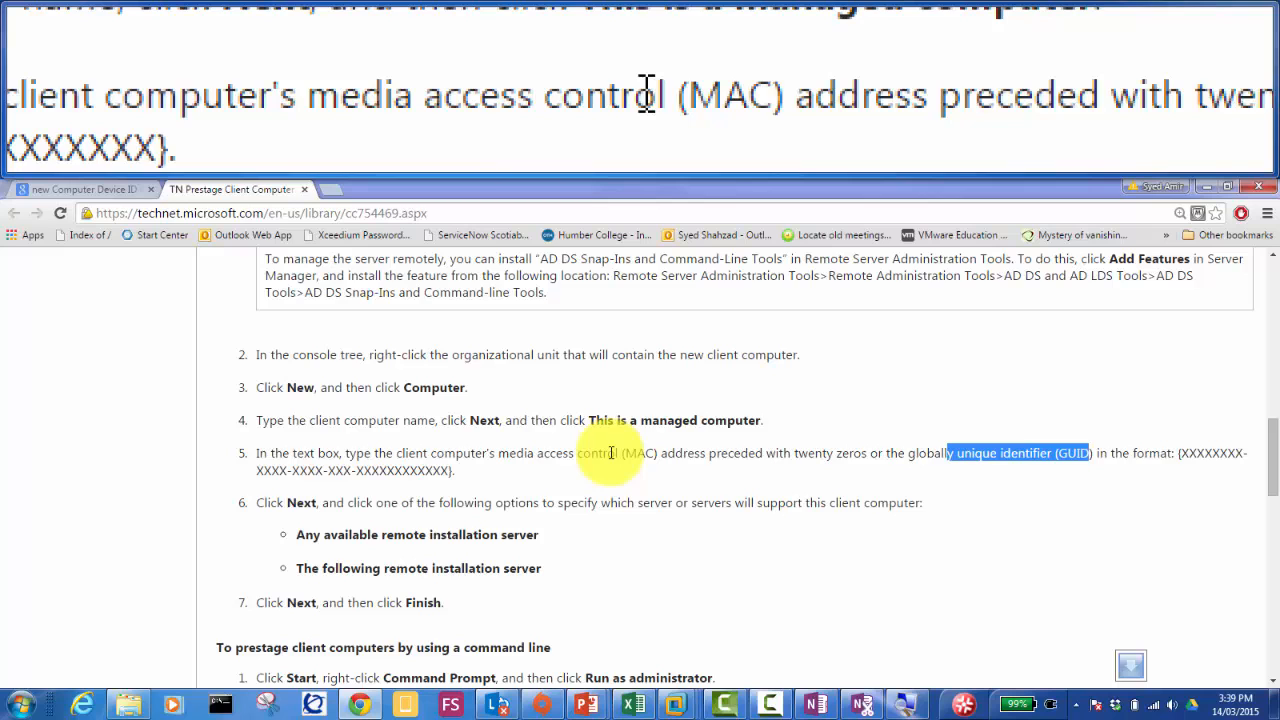
scroll(611, 453, down, 2)
scroll(611, 453, down, 1)
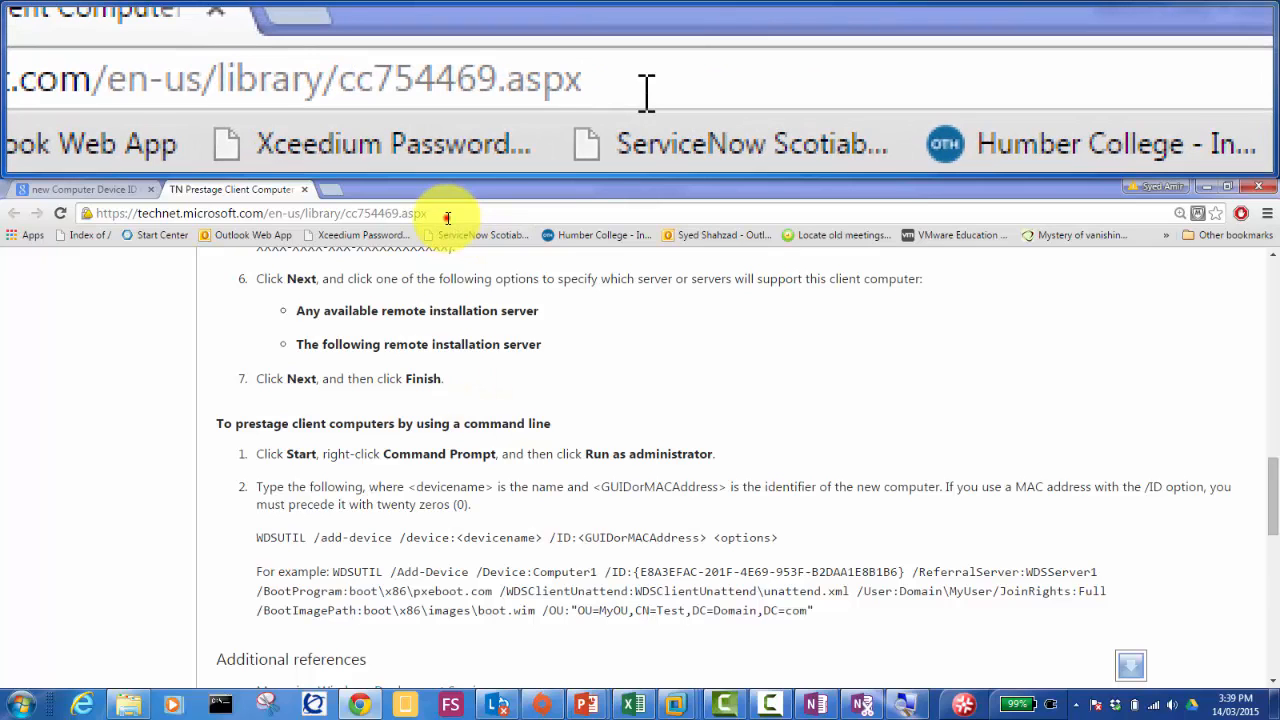
click(448, 218)
key(ctrl+c)
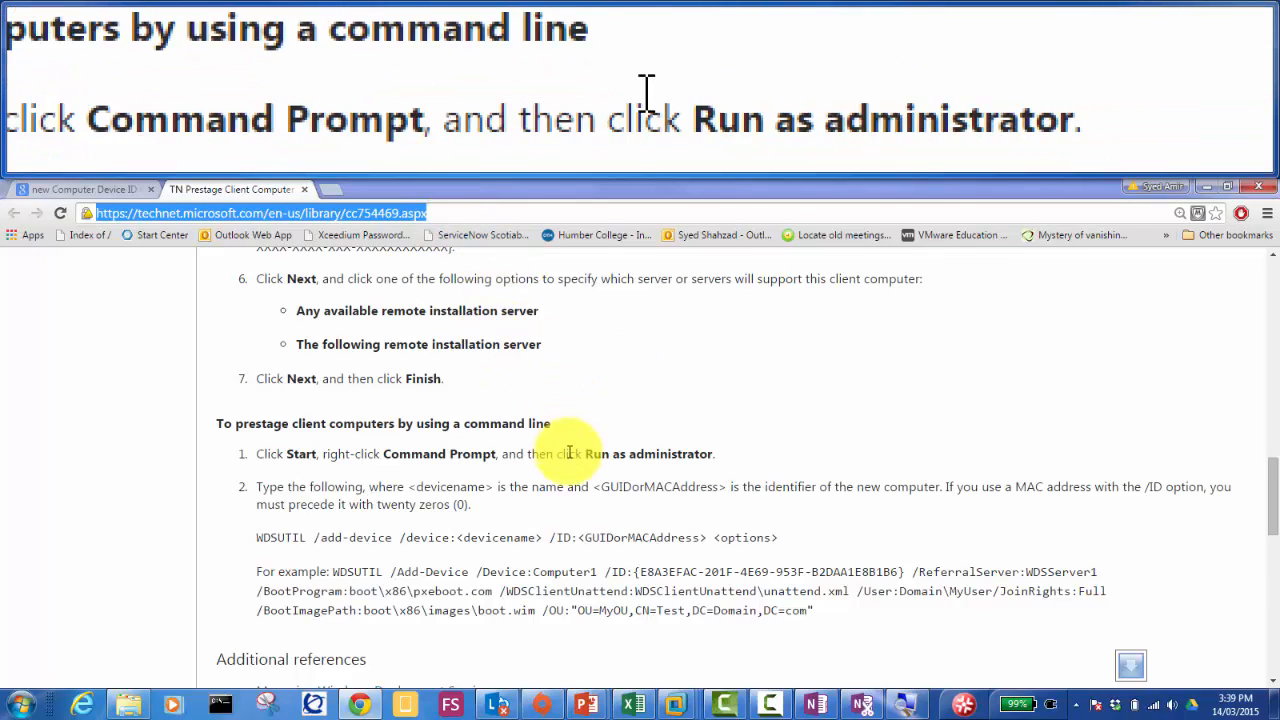
click(589, 706)
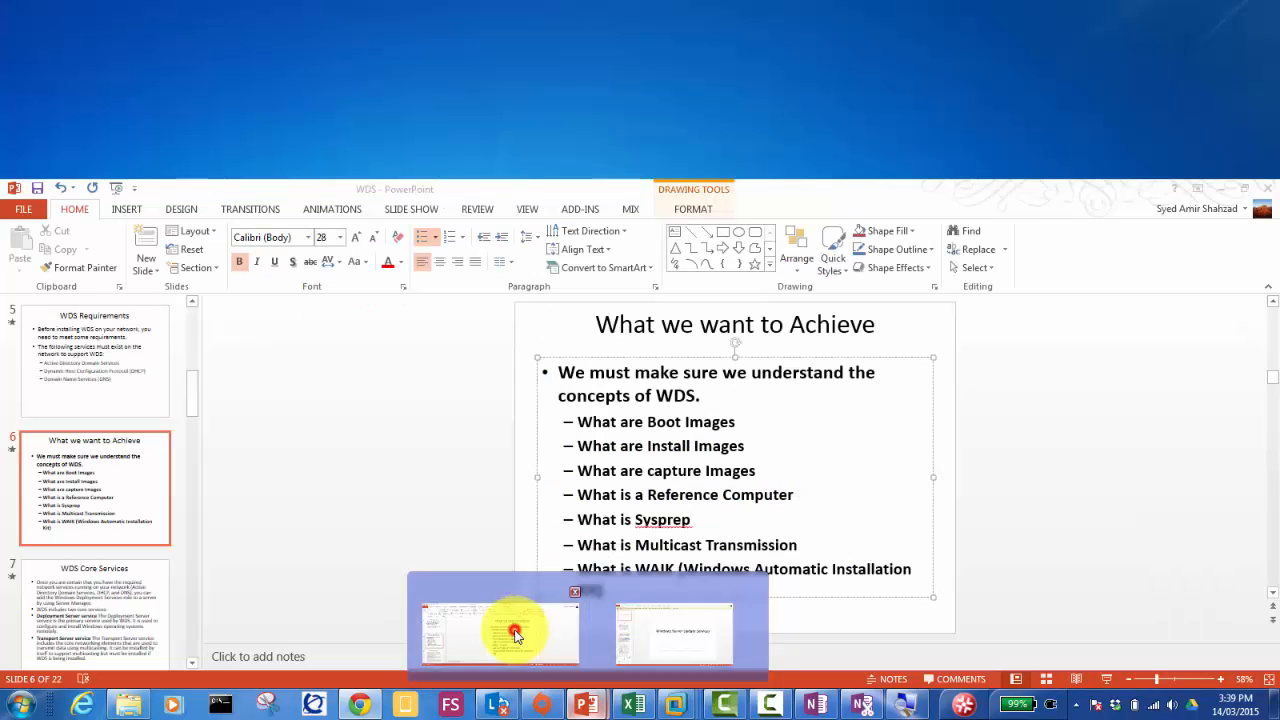
Step: Insert a new slide after slide 6 and paste the TechNet article link into its body
click(515, 636)
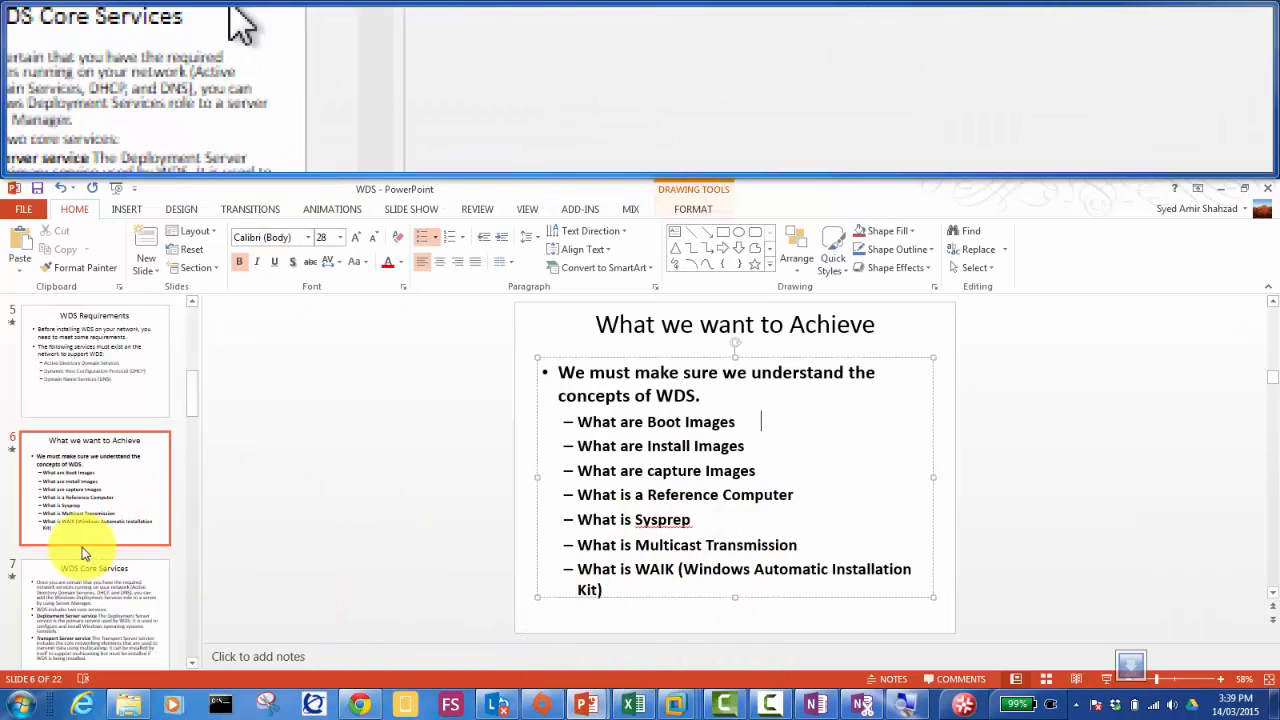
click(77, 545)
right_click(75, 555)
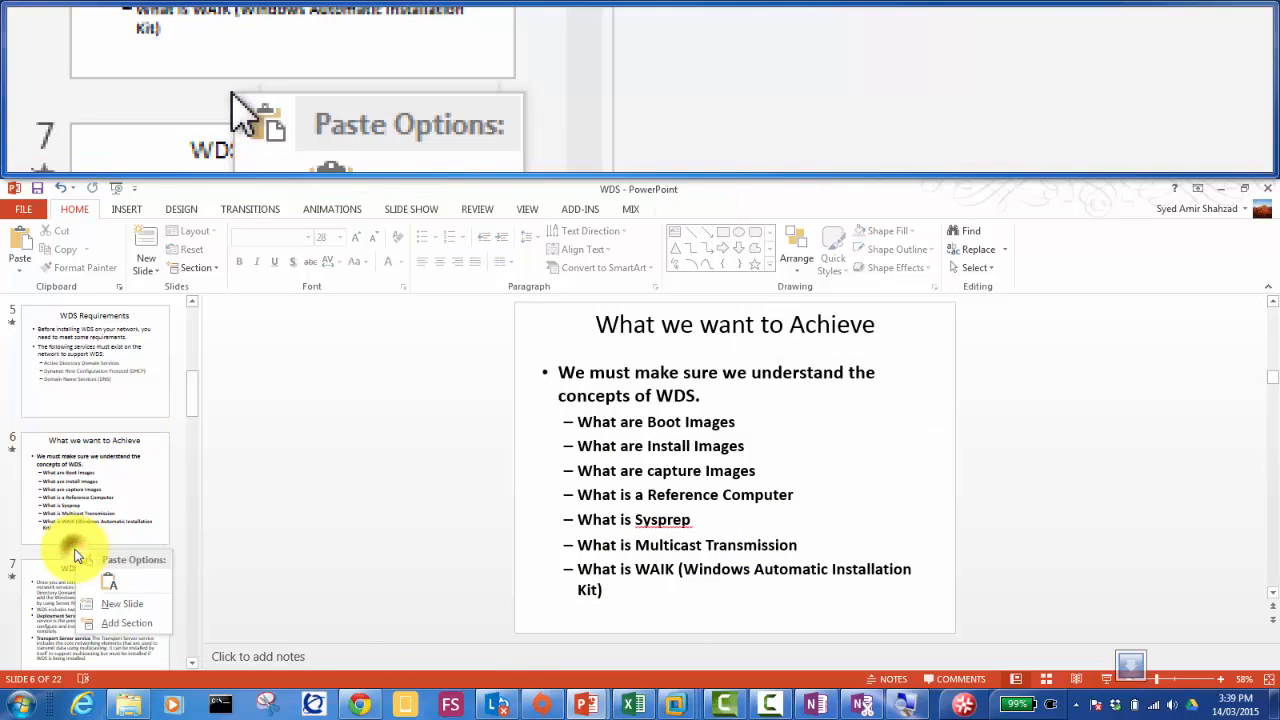
click(122, 604)
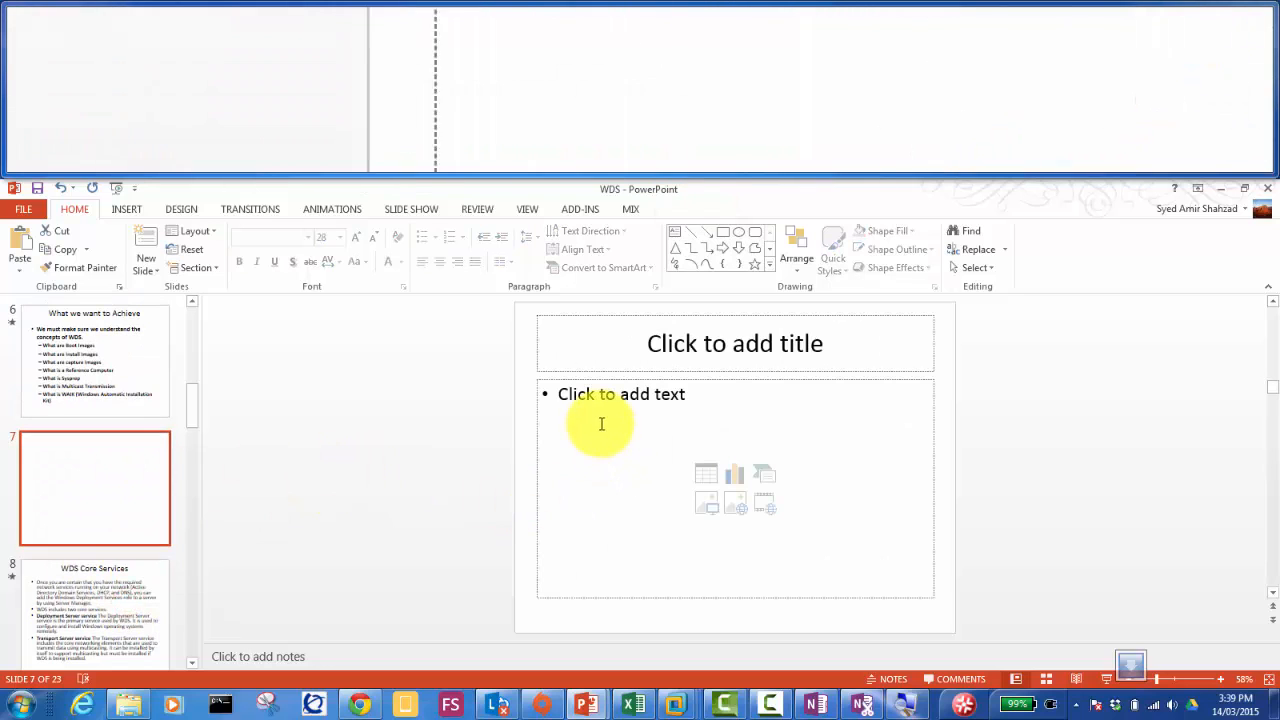
click(600, 423)
key(ctrl+v)
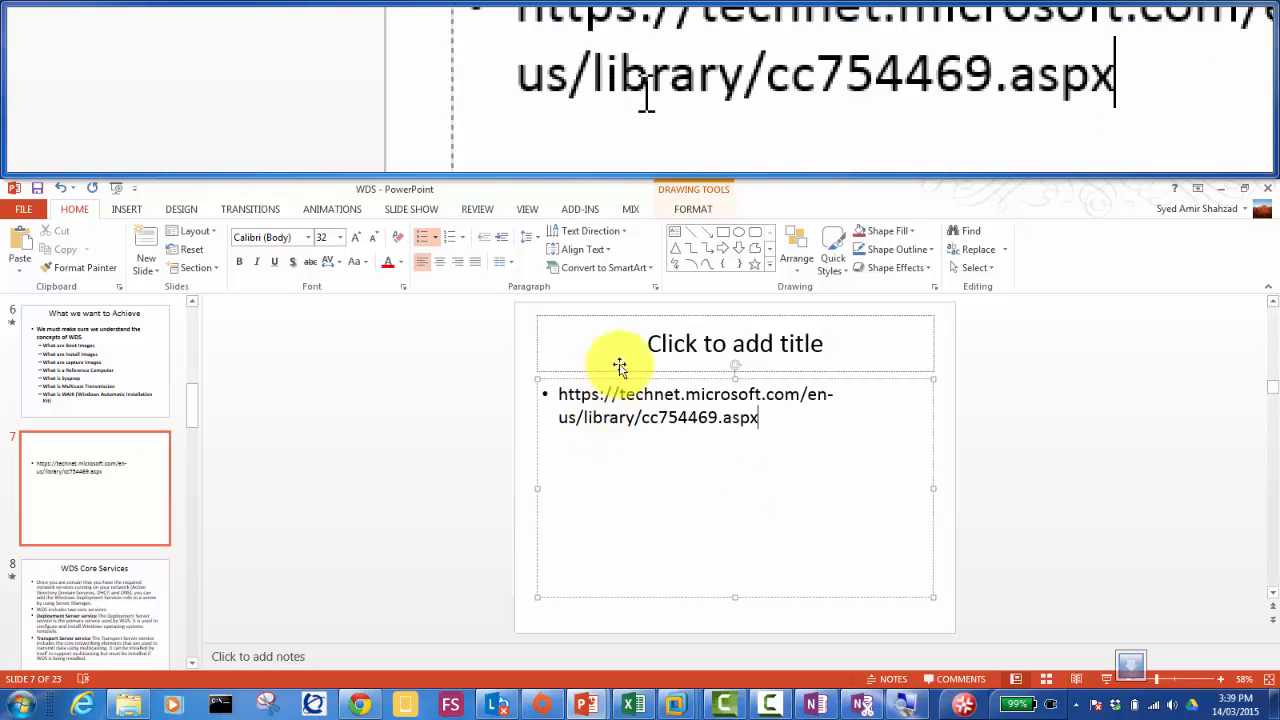
Step: Title the slide 'Prestaging requires GUID and MAC', then return to the Server01 VM
click(632, 352)
text(Pres)
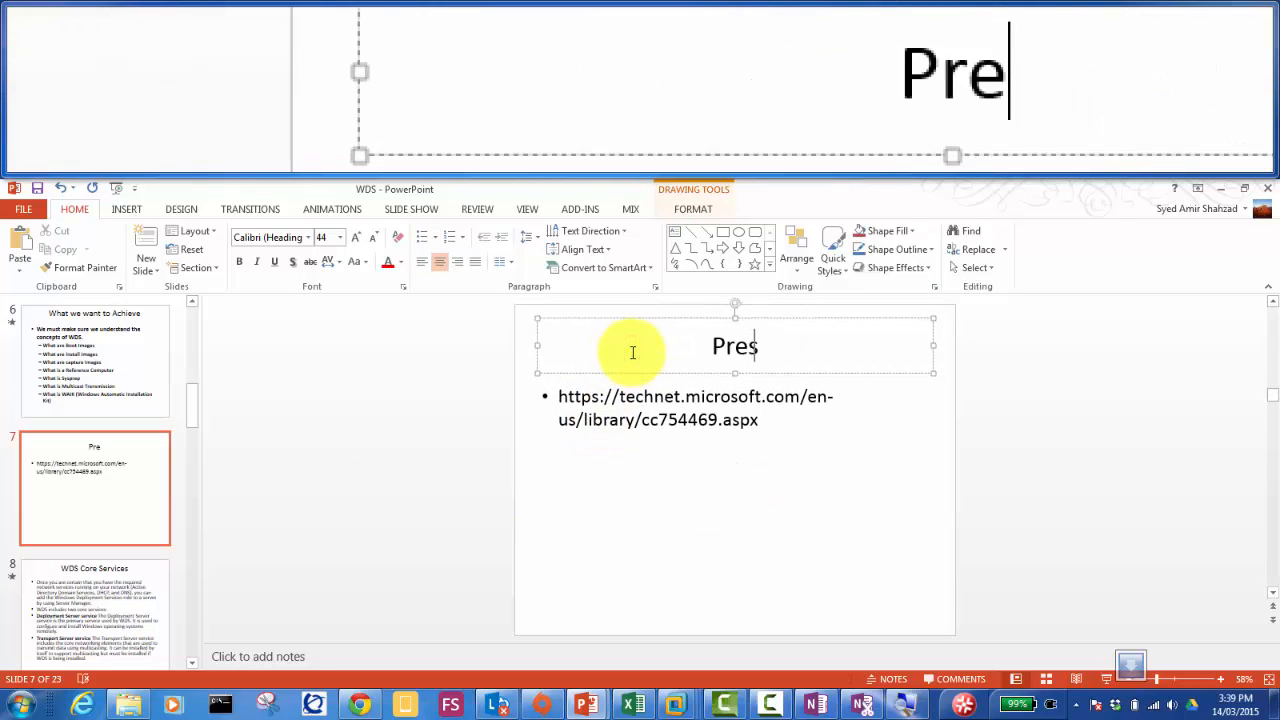
text(taging )
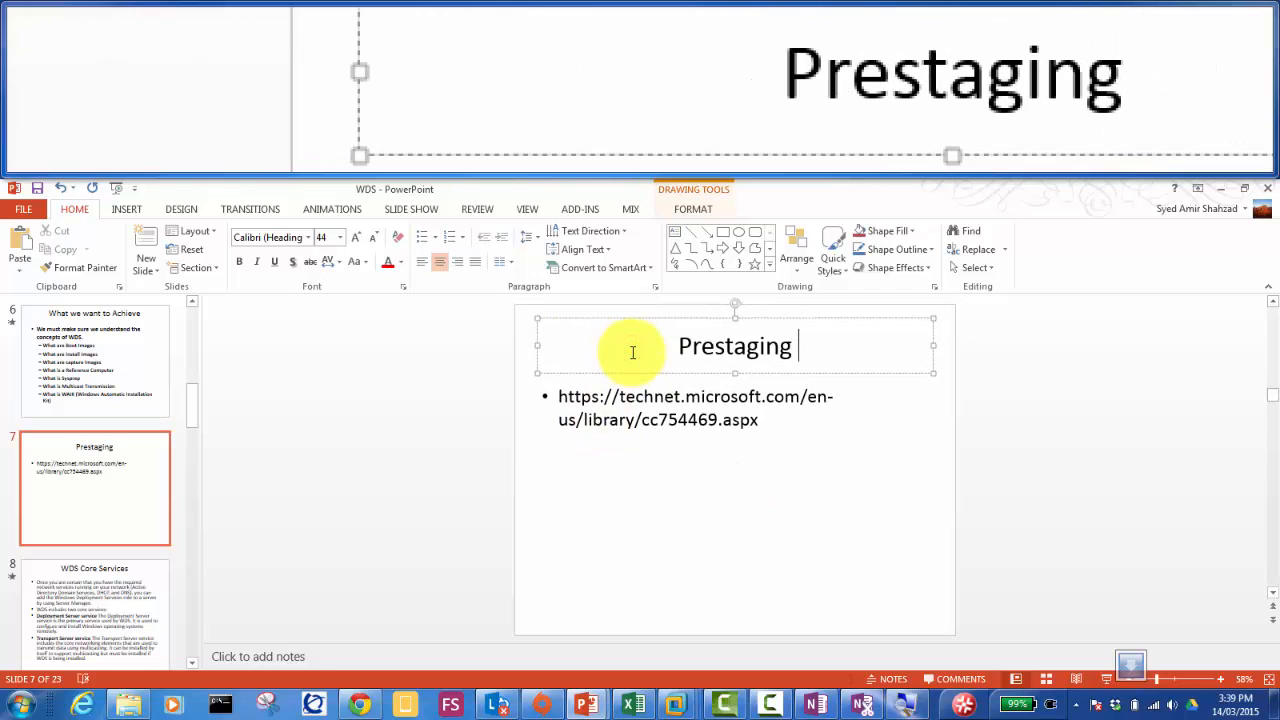
text(requires )
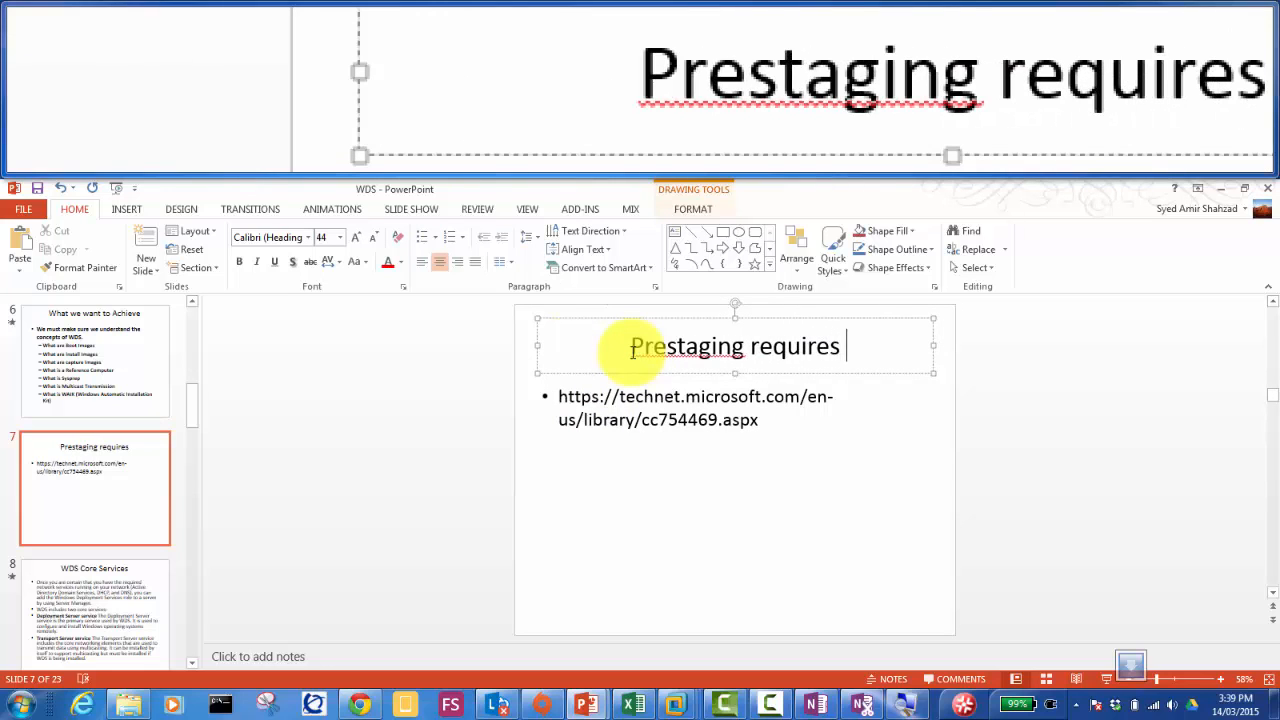
text(GU)
text(and MAC)
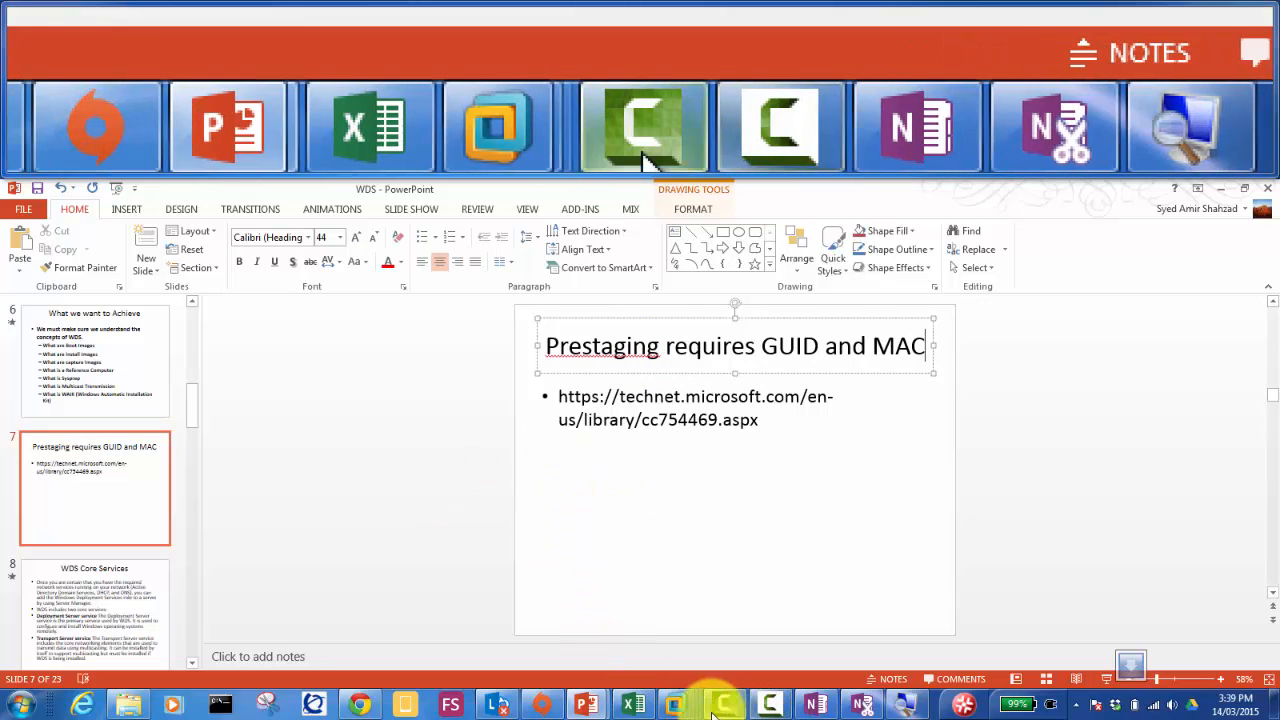
mouse_move(678, 700)
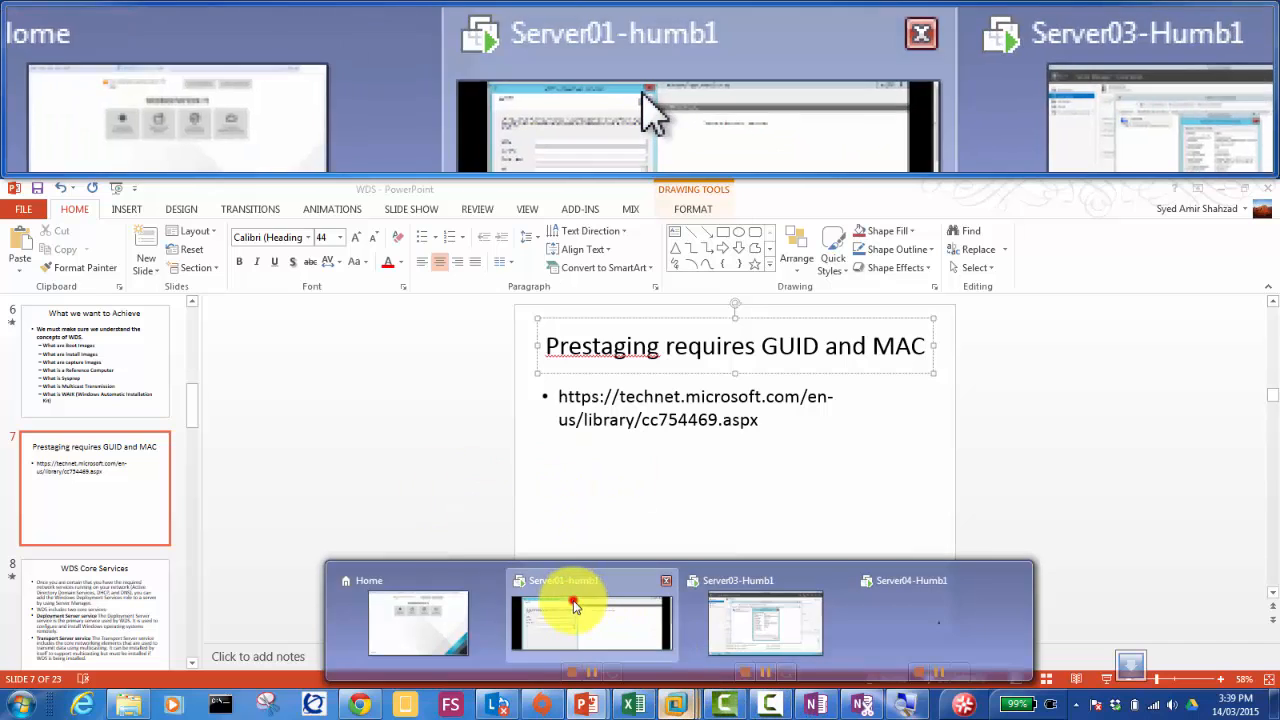
click(595, 612)
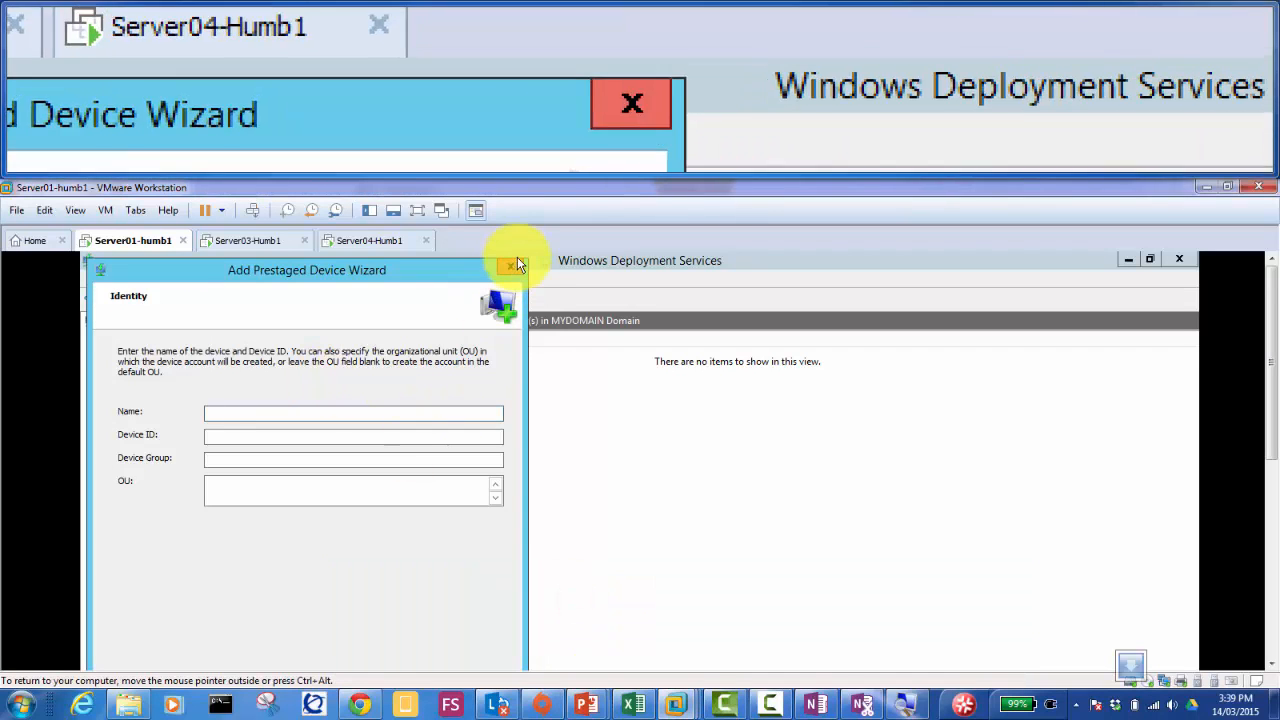
Step: Close the prestaged device wizard and run Configure Server on Server01-Humb.MyDomain.local
click(510, 266)
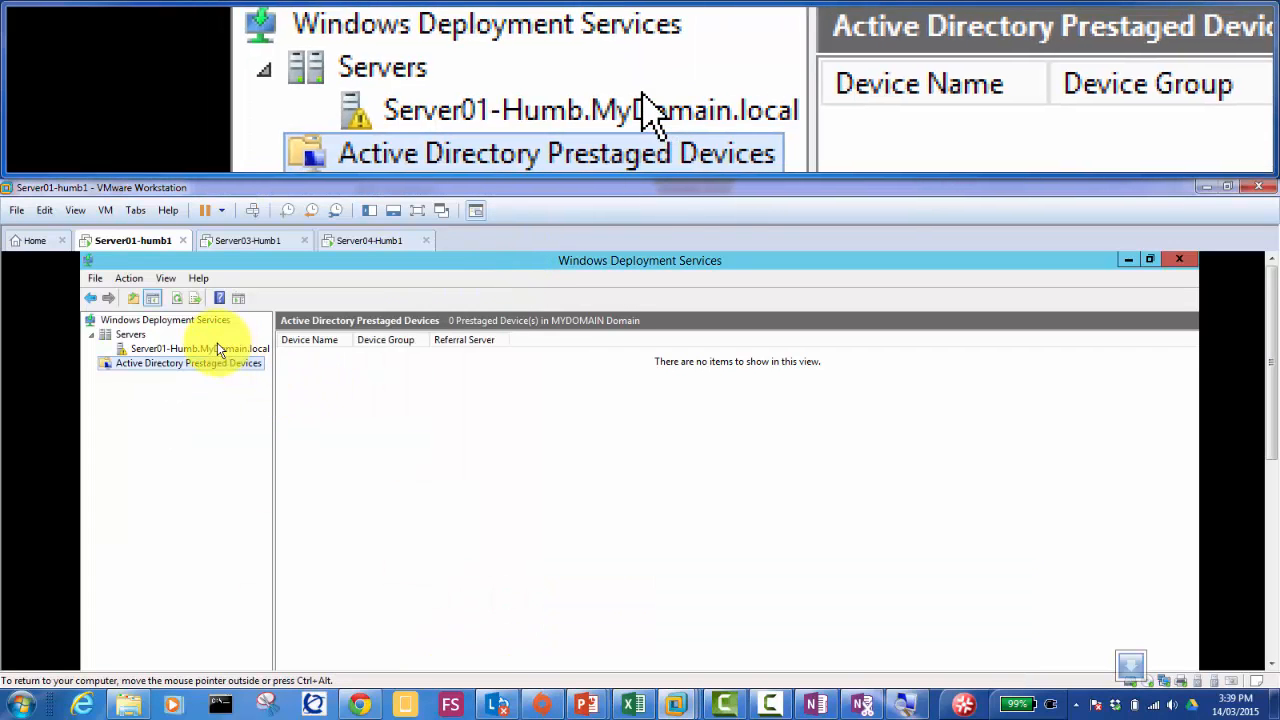
click(217, 348)
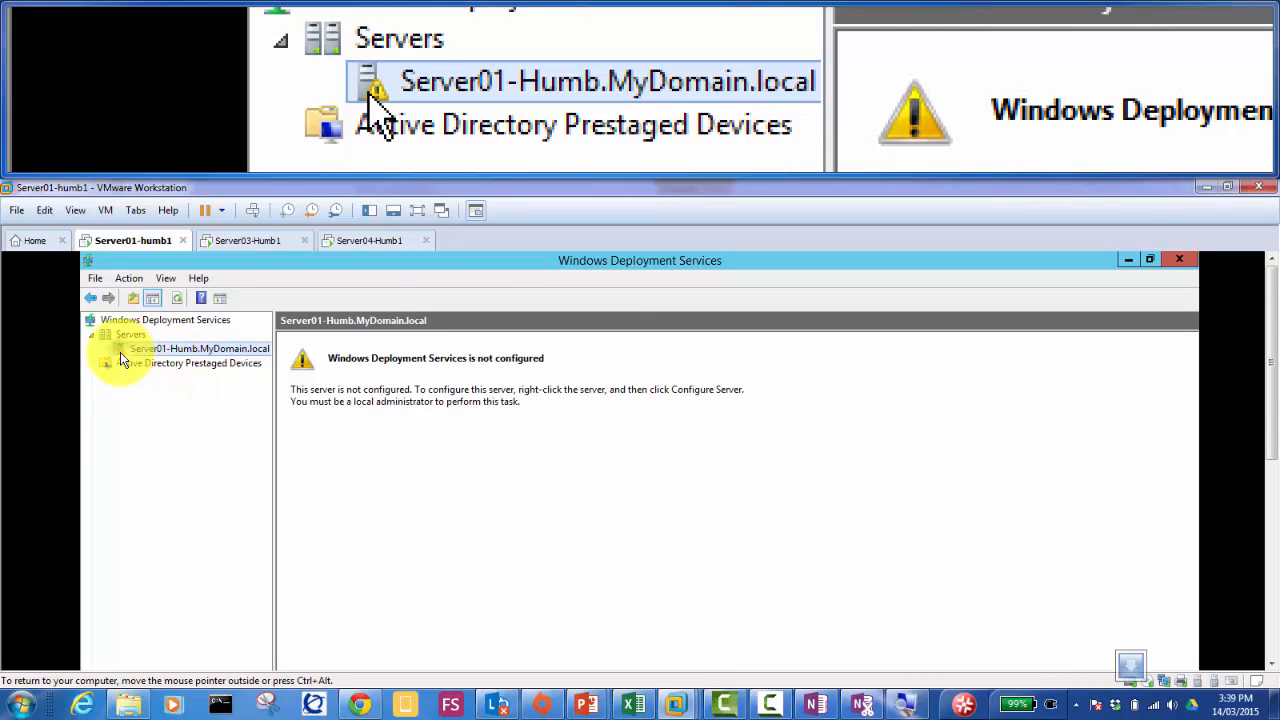
right_click(120, 352)
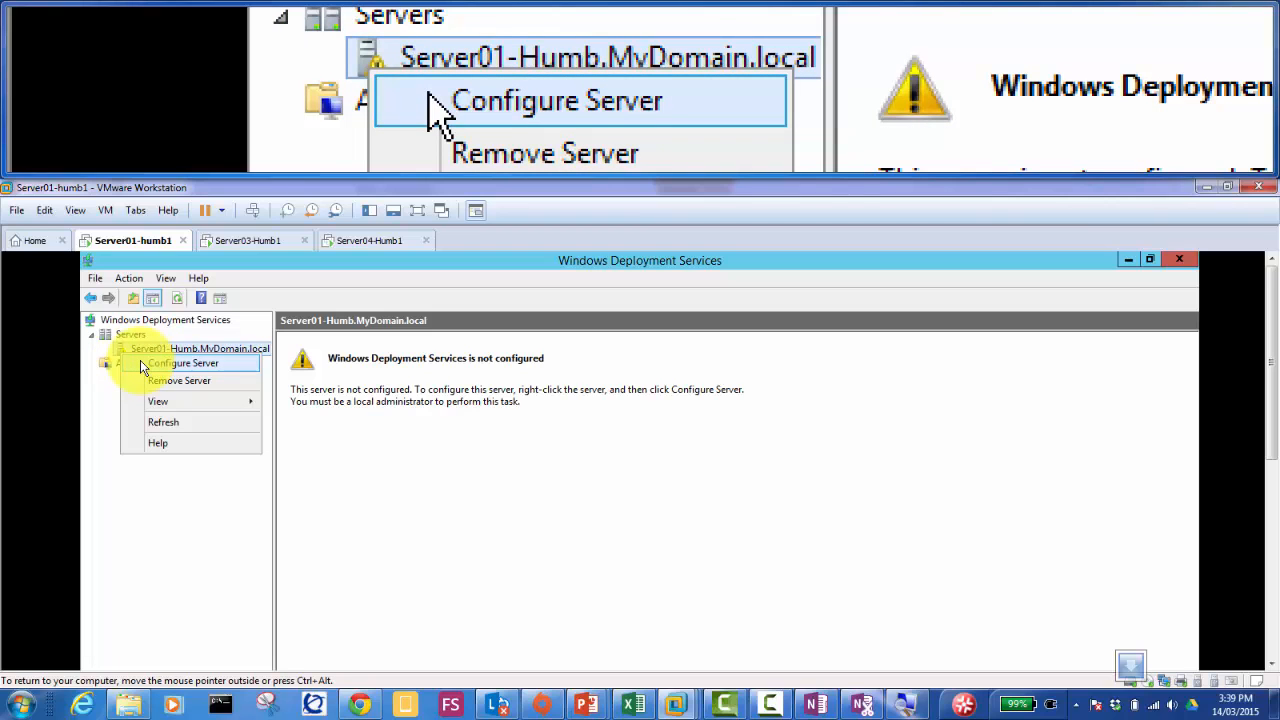
click(151, 363)
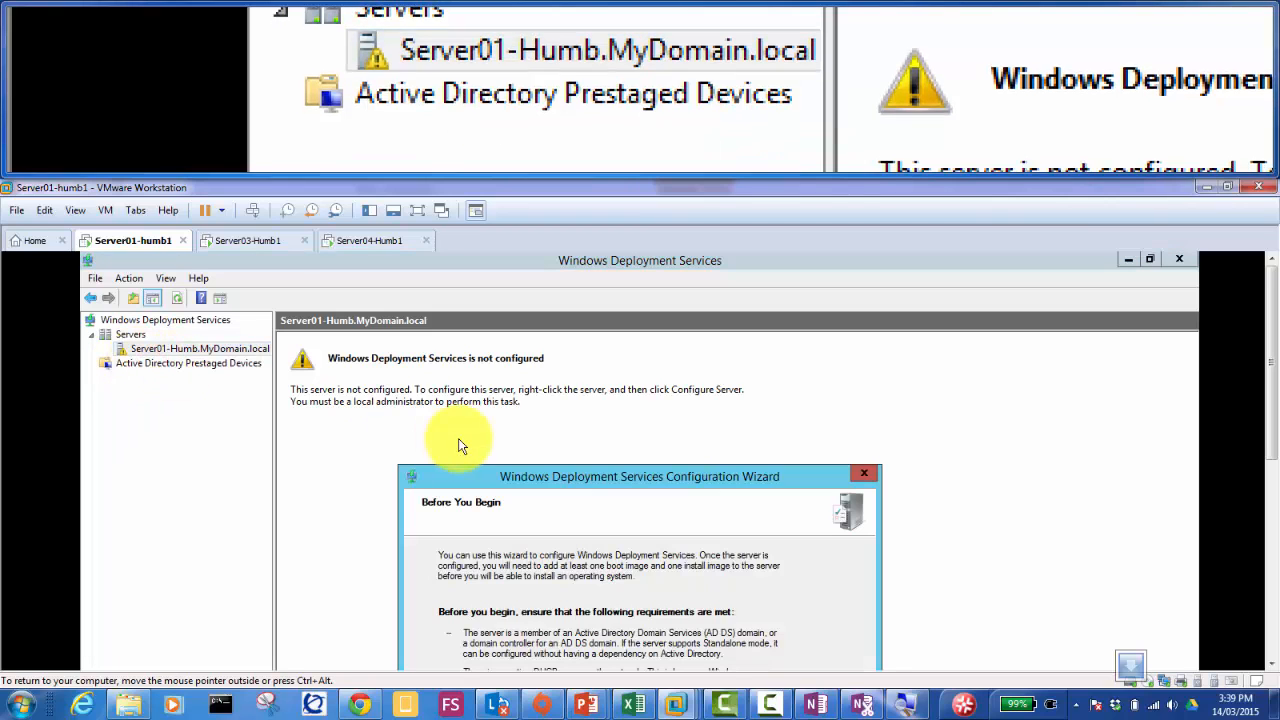
Step: Drag the Configuration Wizard up so its full Before You Begin page is visible
drag(596, 471, 580, 312)
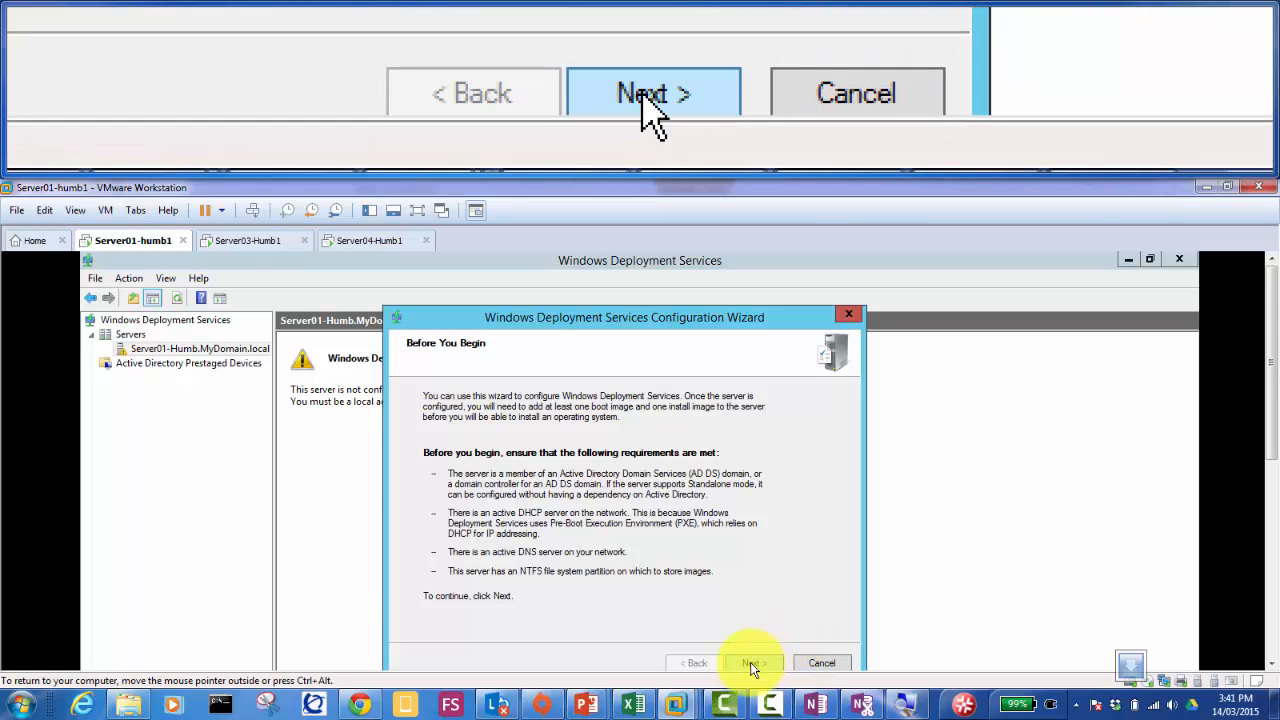
Step: Advance the wizard, keeping Integrated with Active Directory and accepting C:\RemoteInstall as the installation folder
click(750, 662)
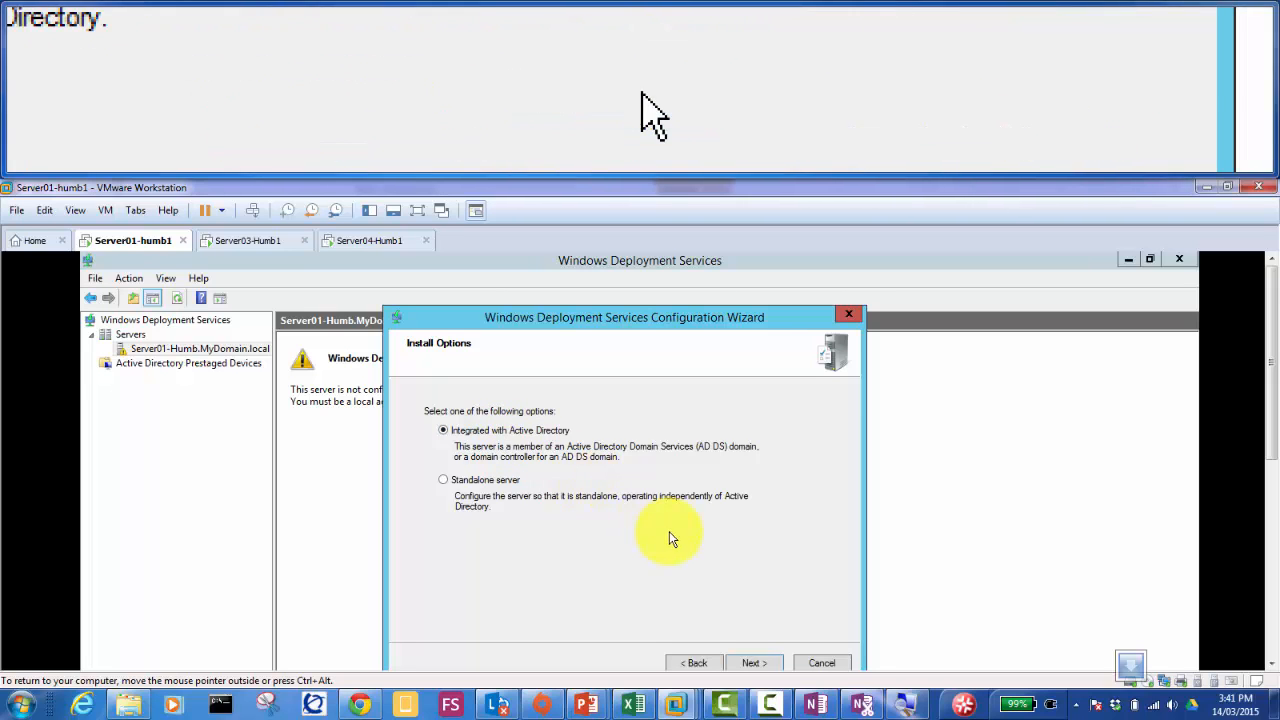
click(755, 666)
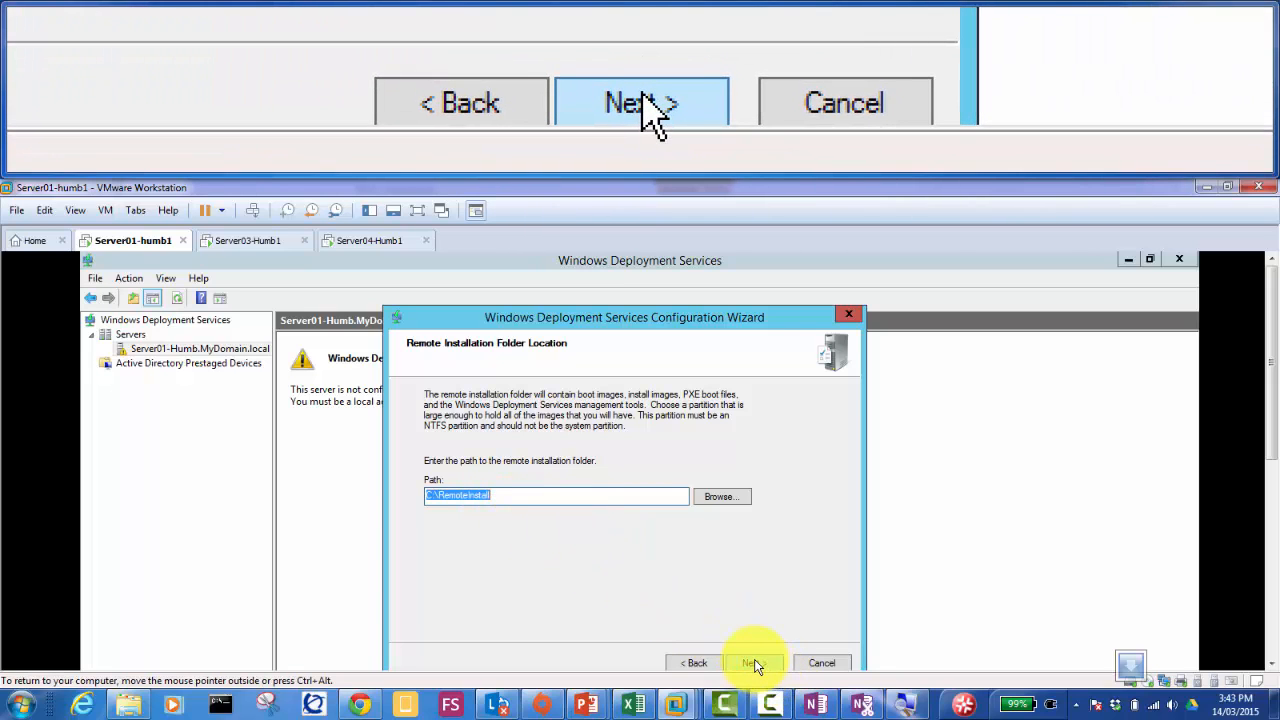
click(754, 663)
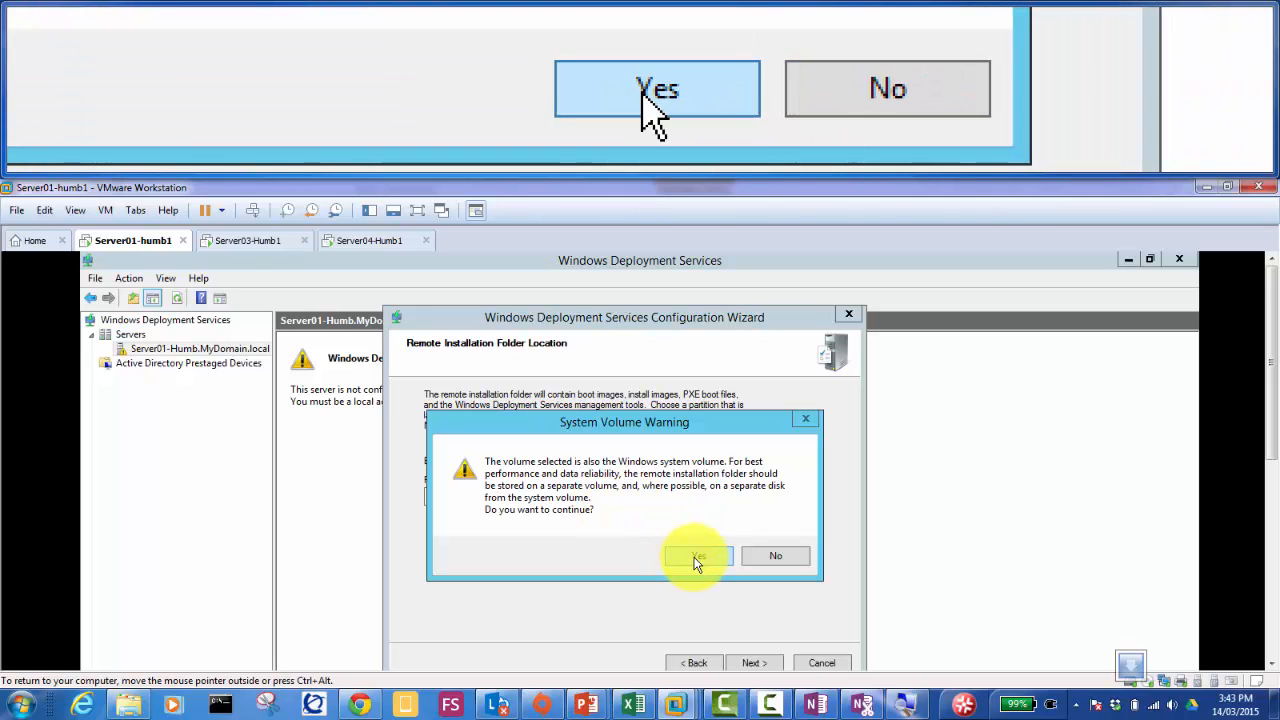
Step: Confirm the System Volume Warning with Yes to reach the Proxy DHCP Server page
click(697, 557)
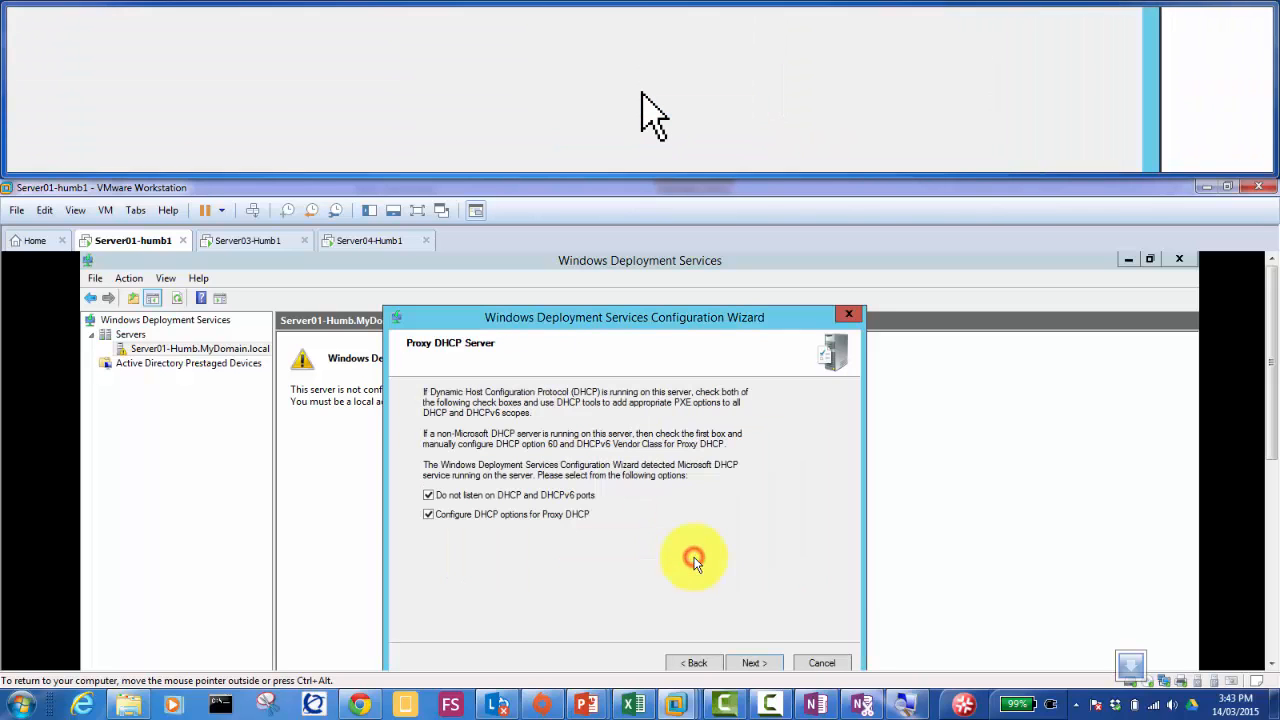
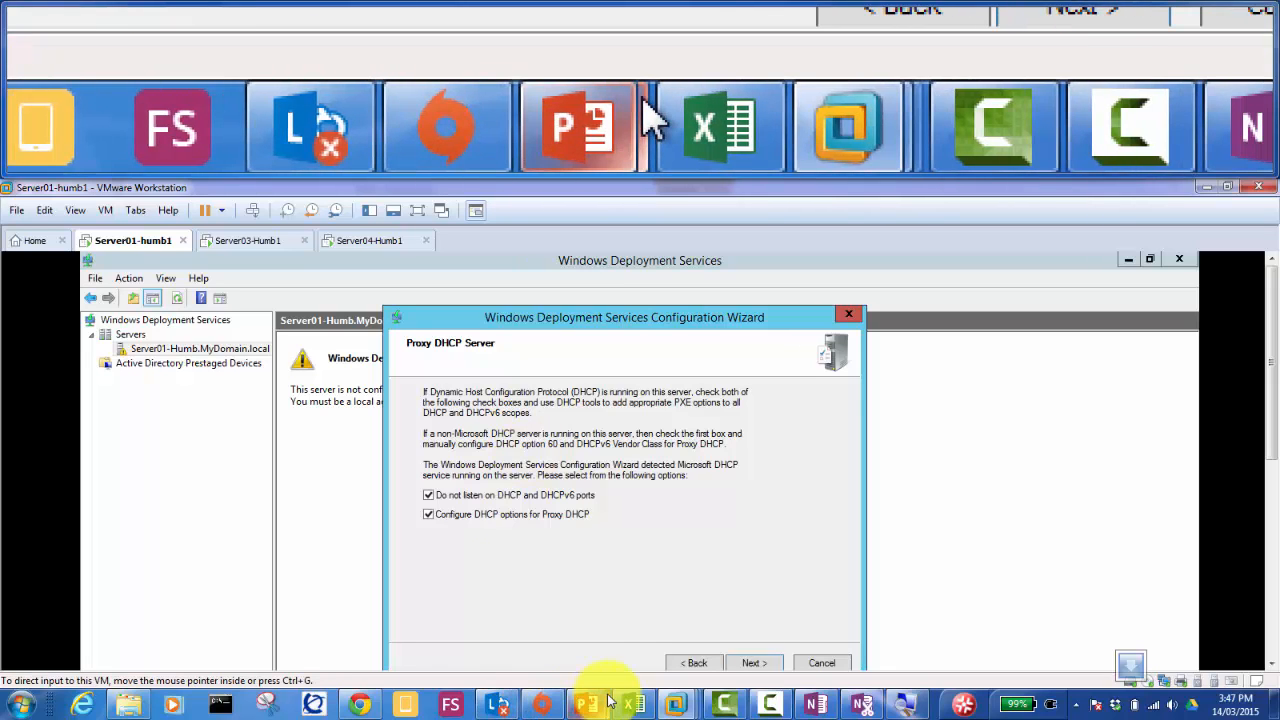
Step: Keep both proxy DHCP checkboxes ticked and advance to PXE Server Initial Settings
mouse_move(608, 700)
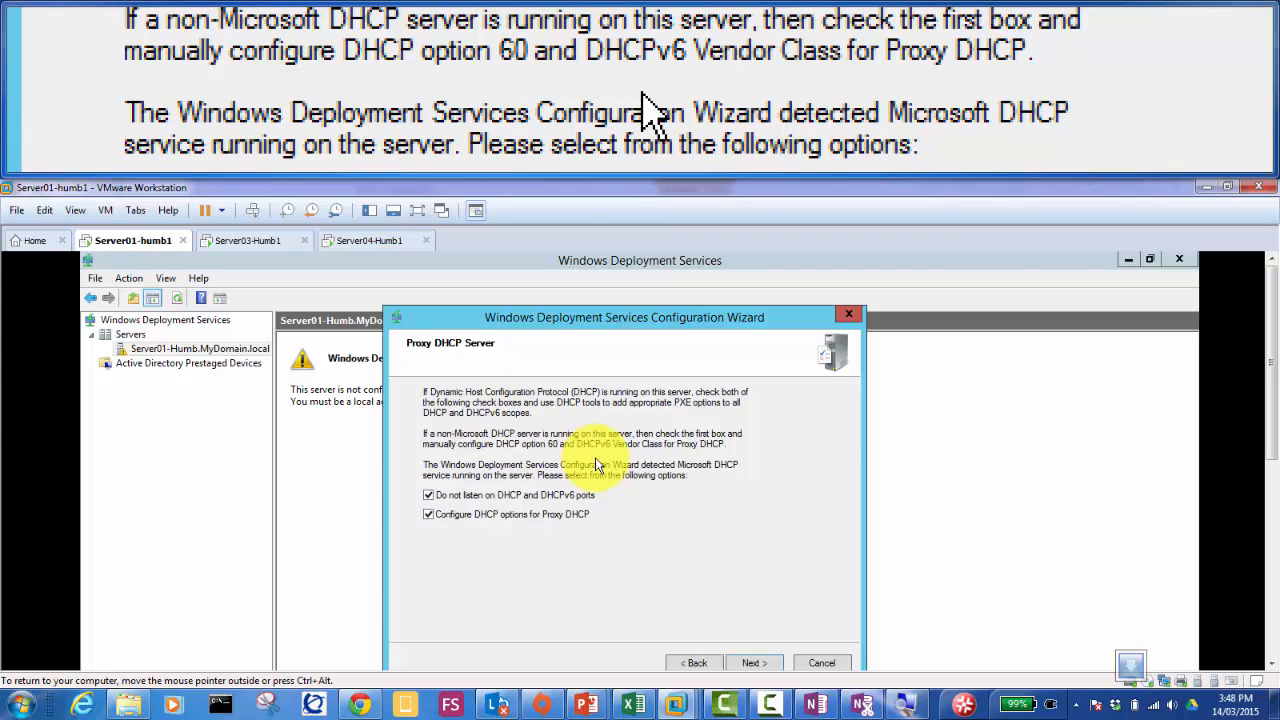
click(754, 663)
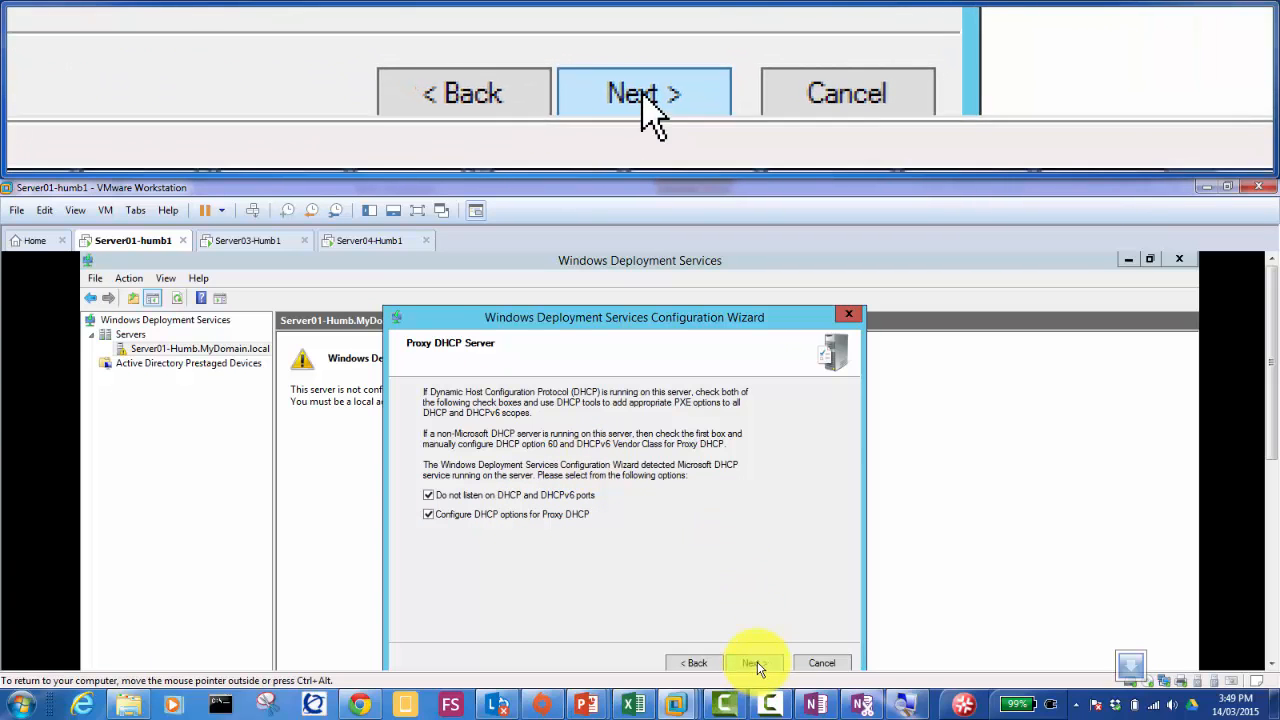
click(750, 662)
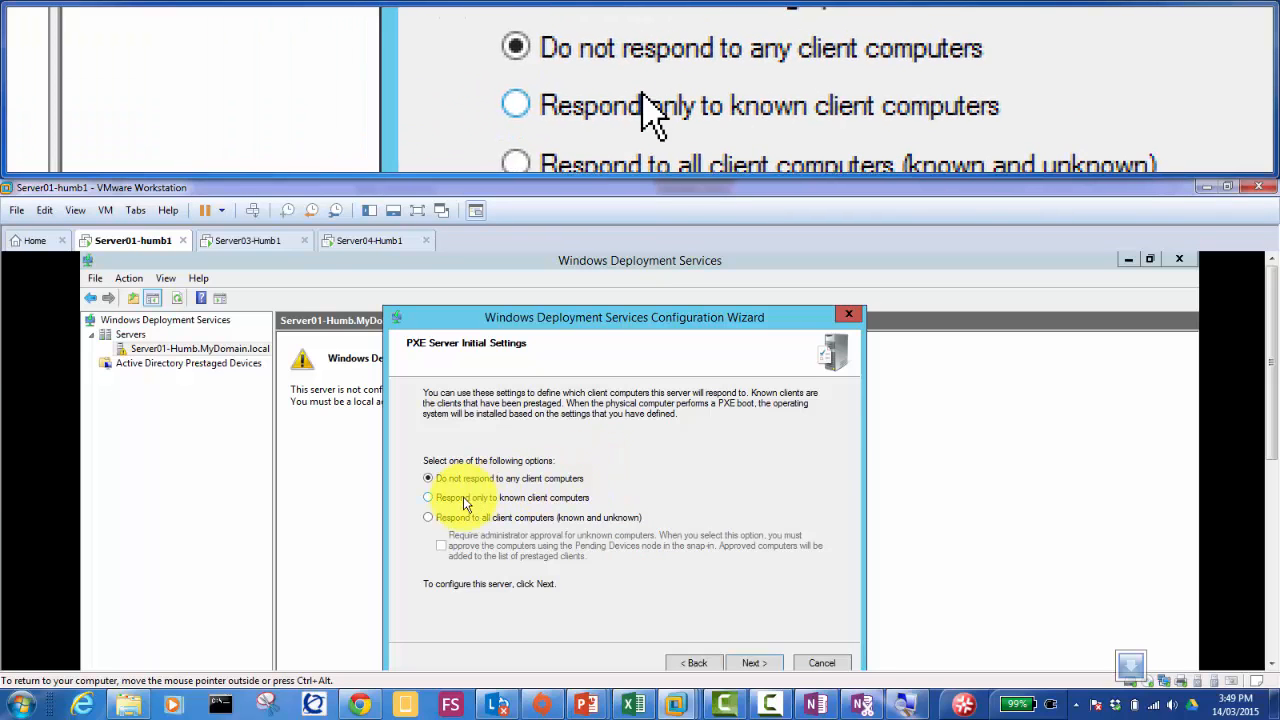
Step: Try 'Respond only to known client computers', then settle on 'Respond to all client computers (known and unknown)'
click(429, 499)
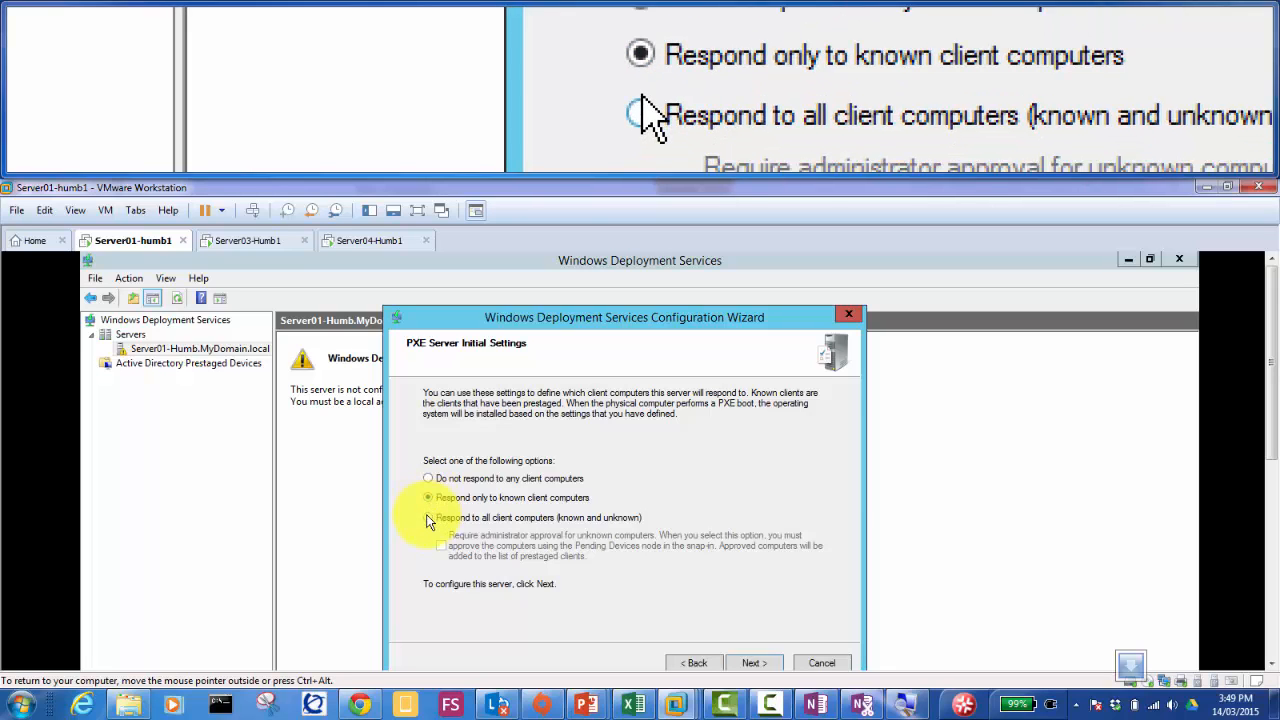
click(428, 518)
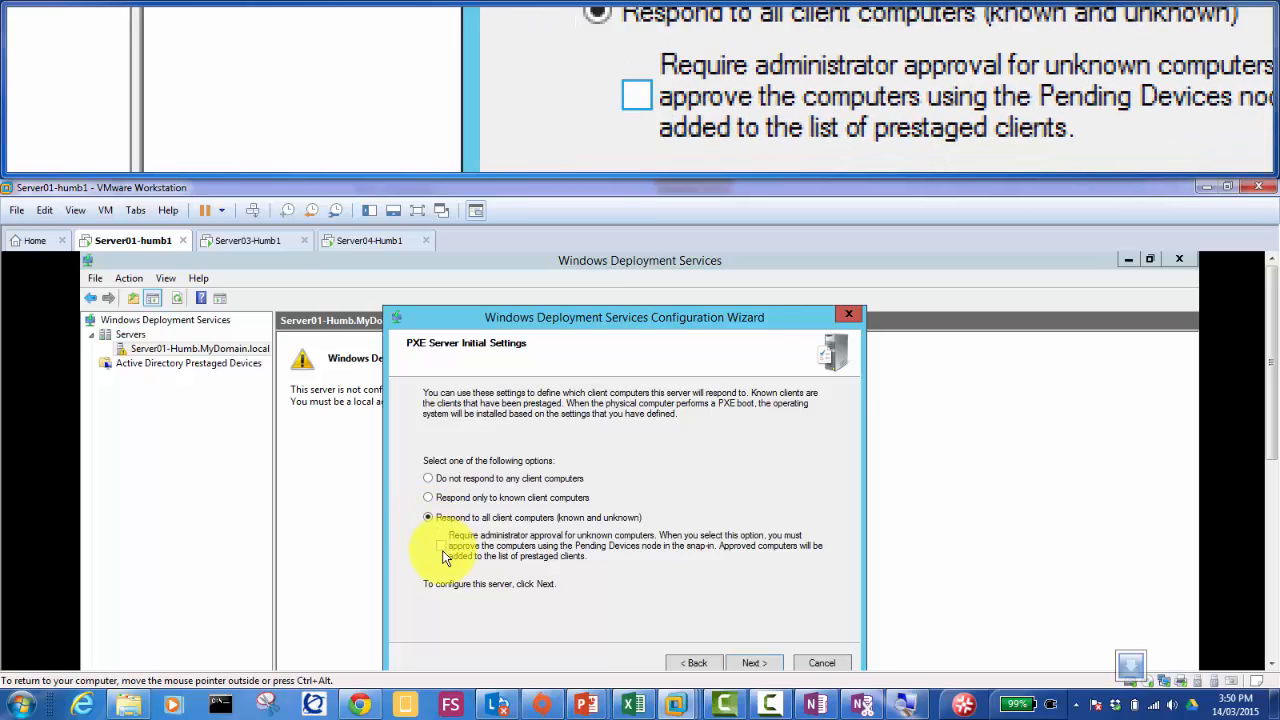
Step: Respond to all clients with administrator approval required for unknown computers, and start the WDS configuration
click(441, 546)
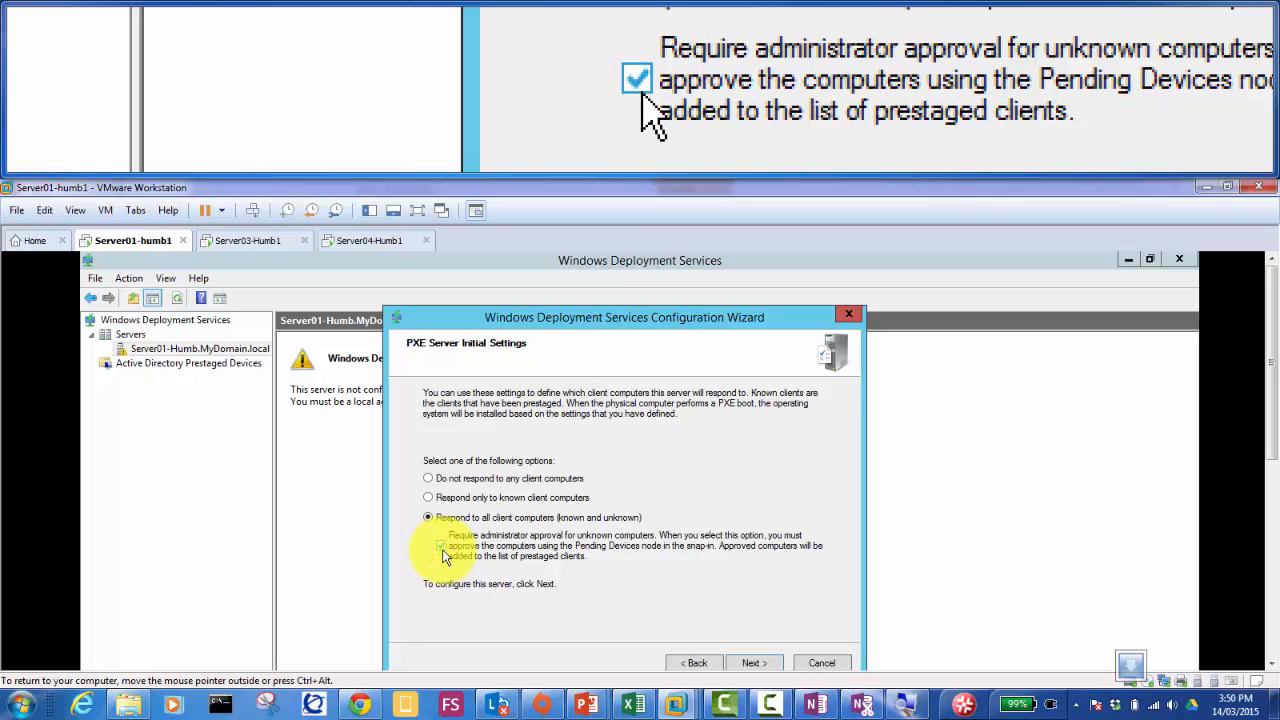
click(429, 499)
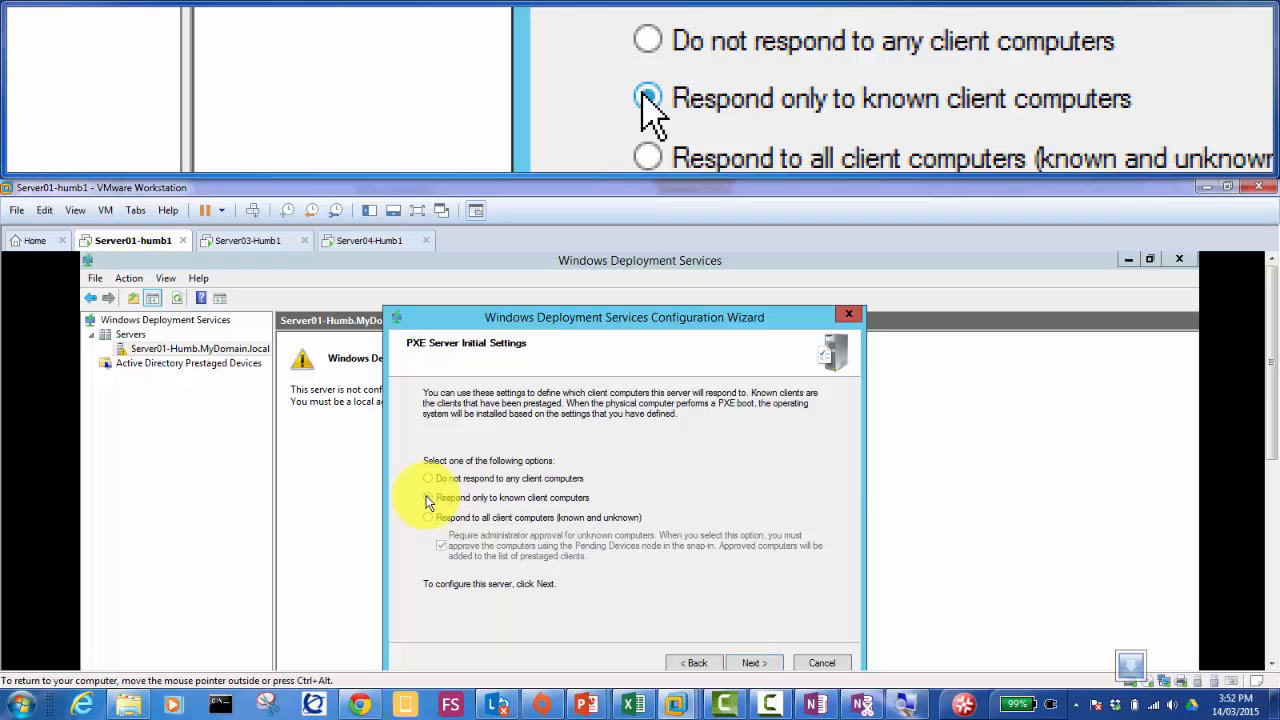
click(428, 518)
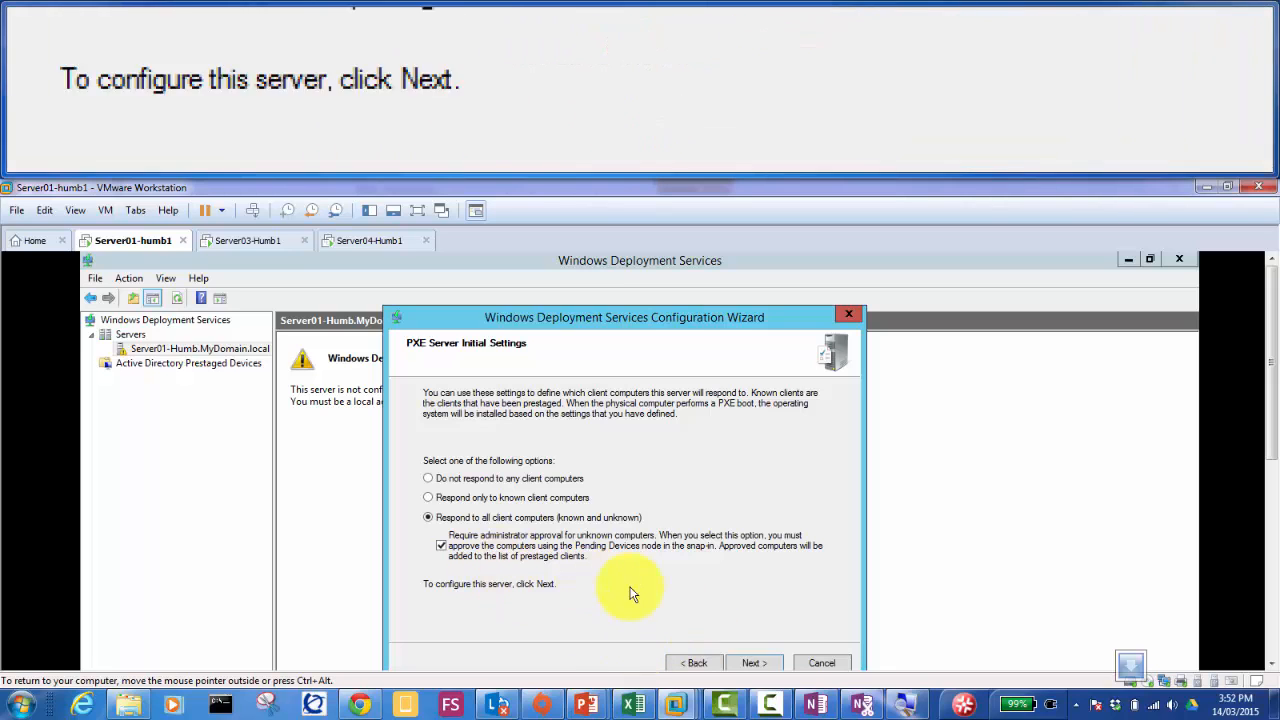
click(766, 666)
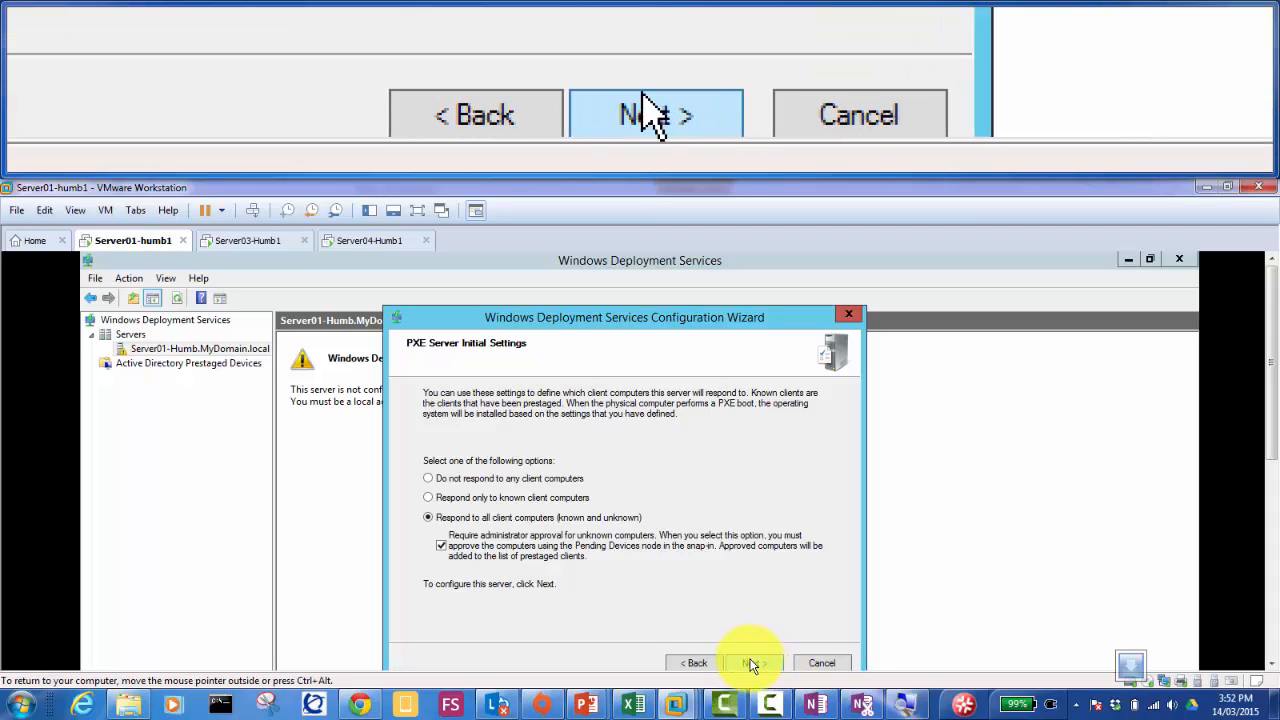
click(752, 662)
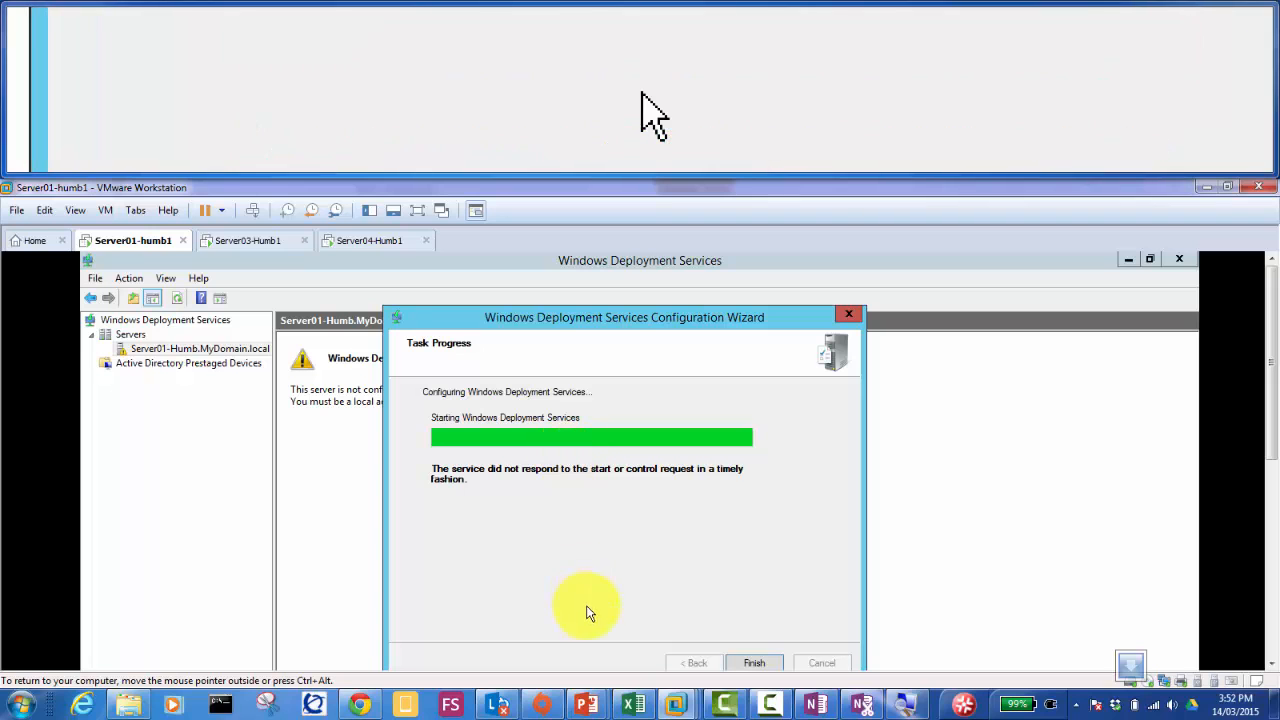
Step: Leave the WDS Task Progress page and switch to the WDS LAB notes in OneNote
mouse_move(587, 707)
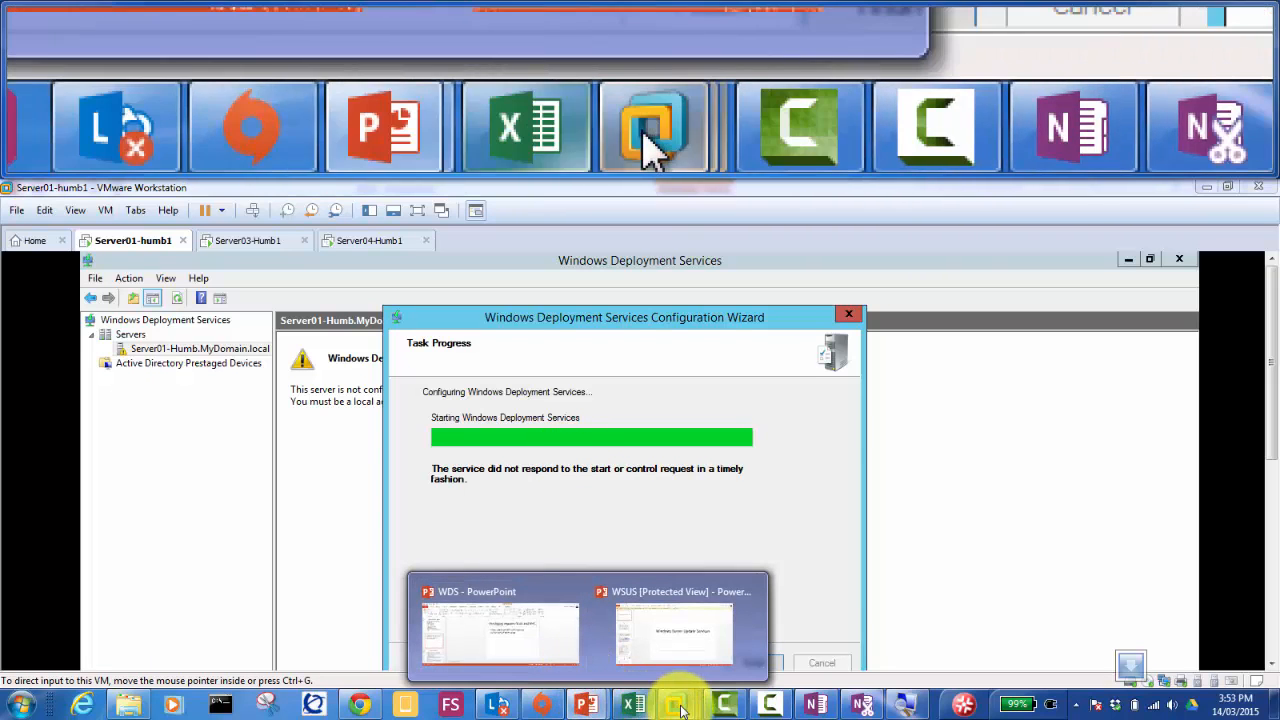
click(815, 705)
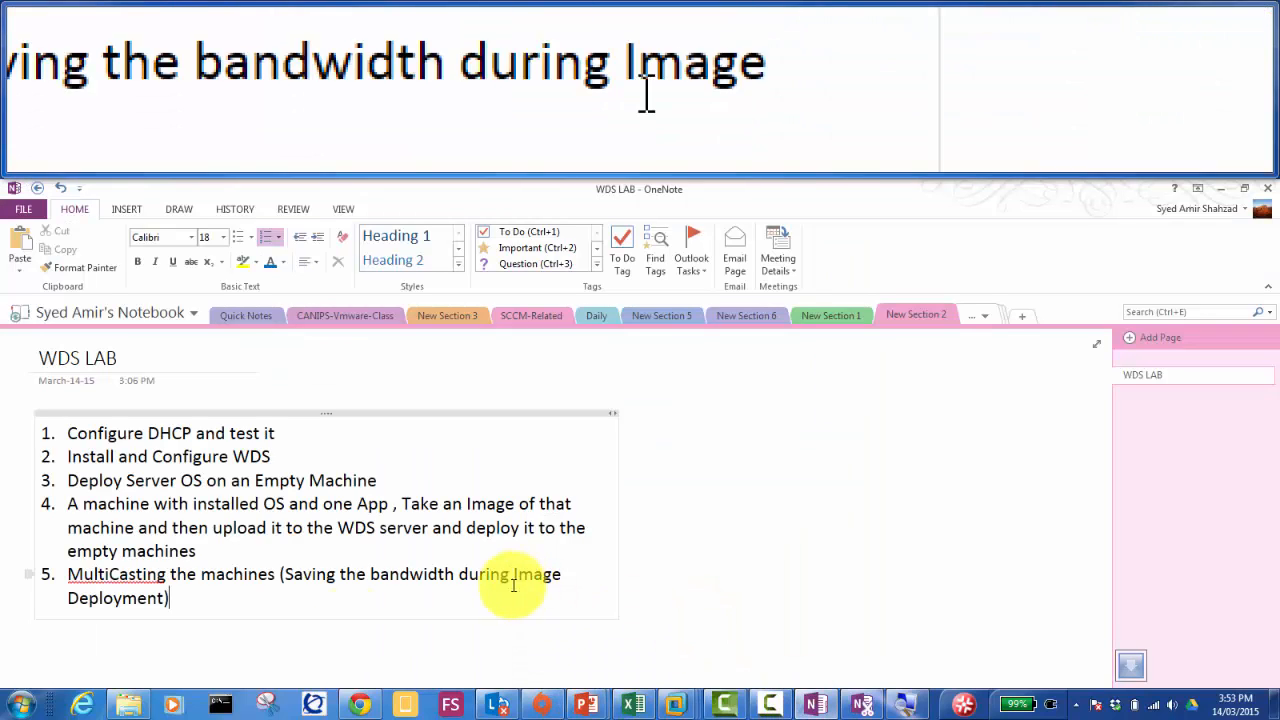
Step: Add item 6 'We have installed WDS' to the WDS LAB numbered list
click(62, 652)
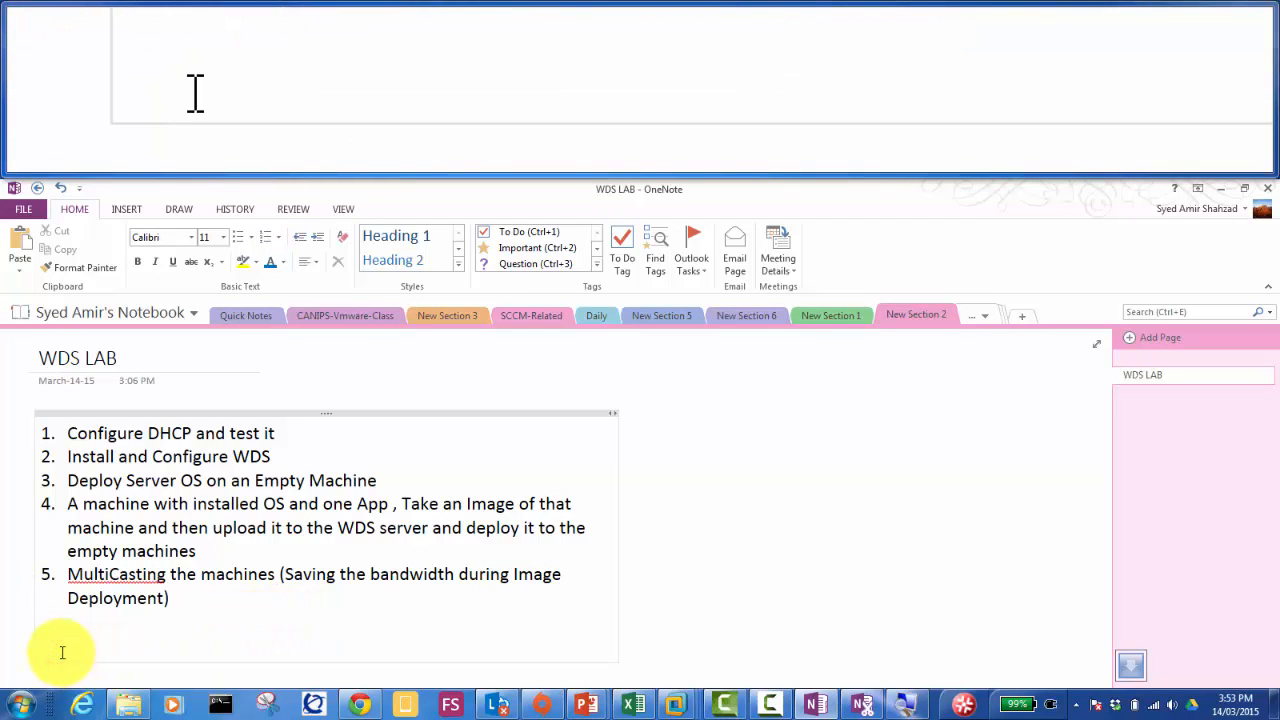
key(BackSpace)
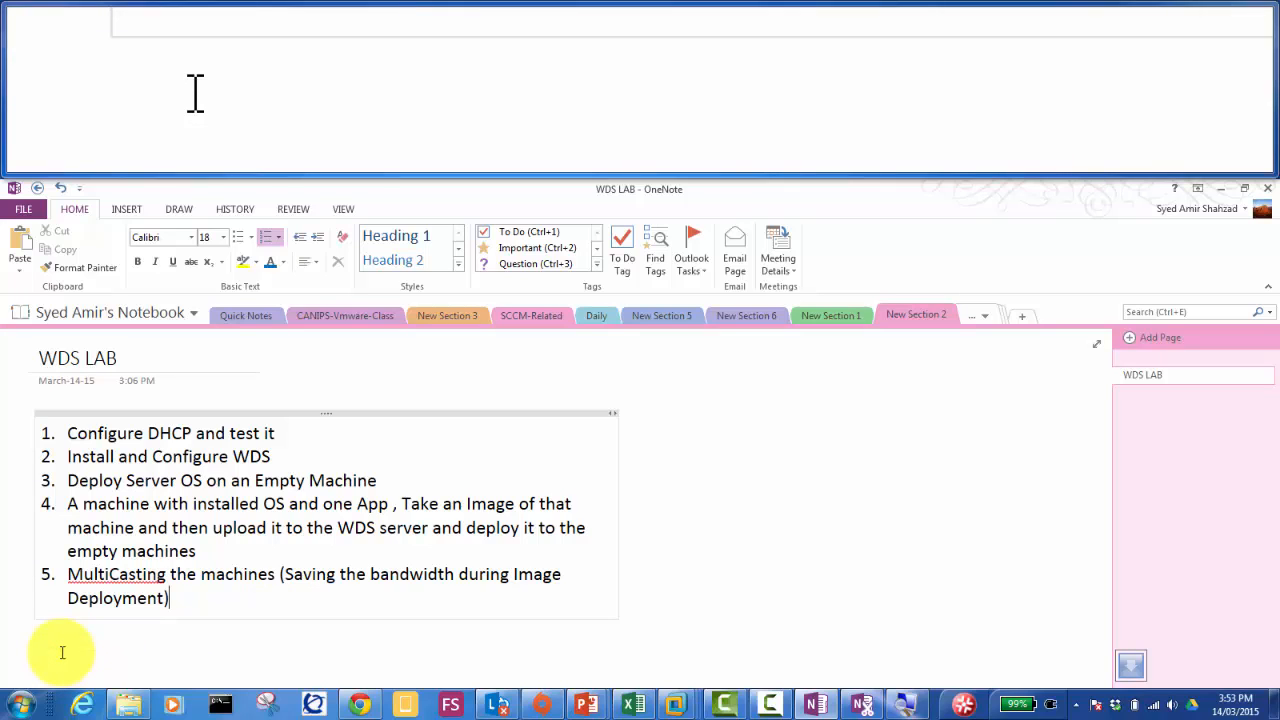
key(Return)
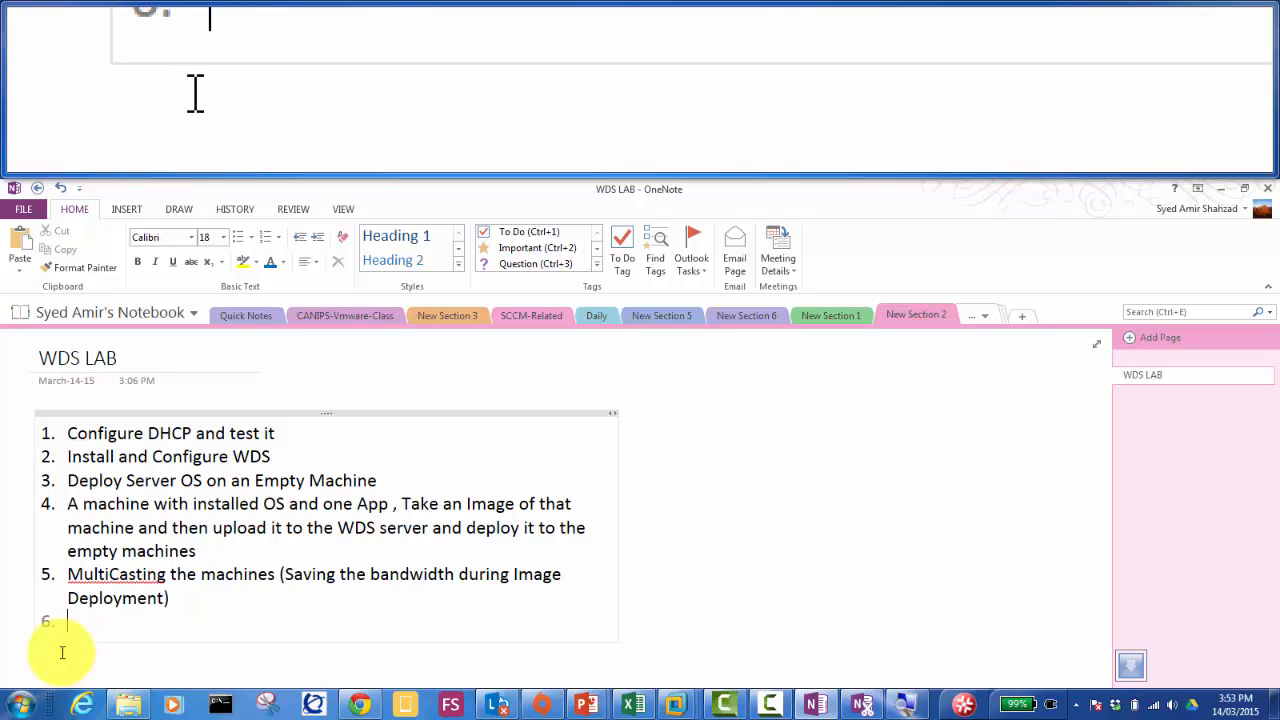
text(We have ins)
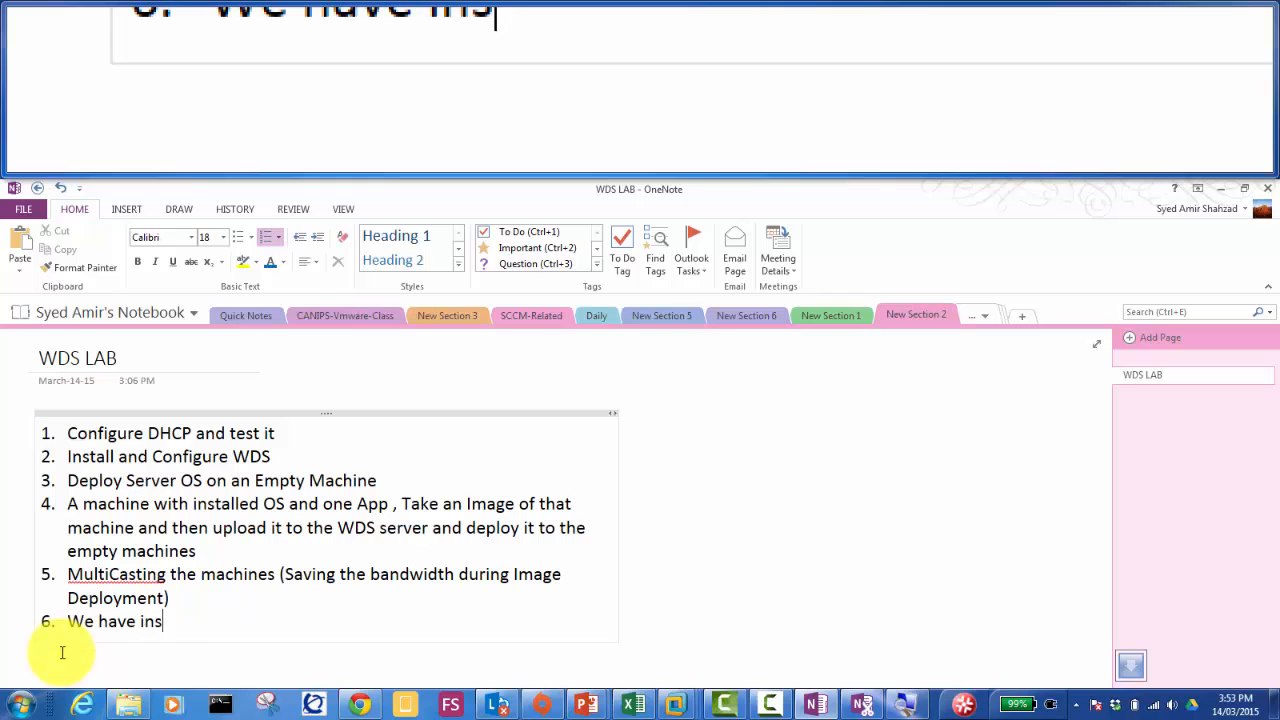
text(talled WDS)
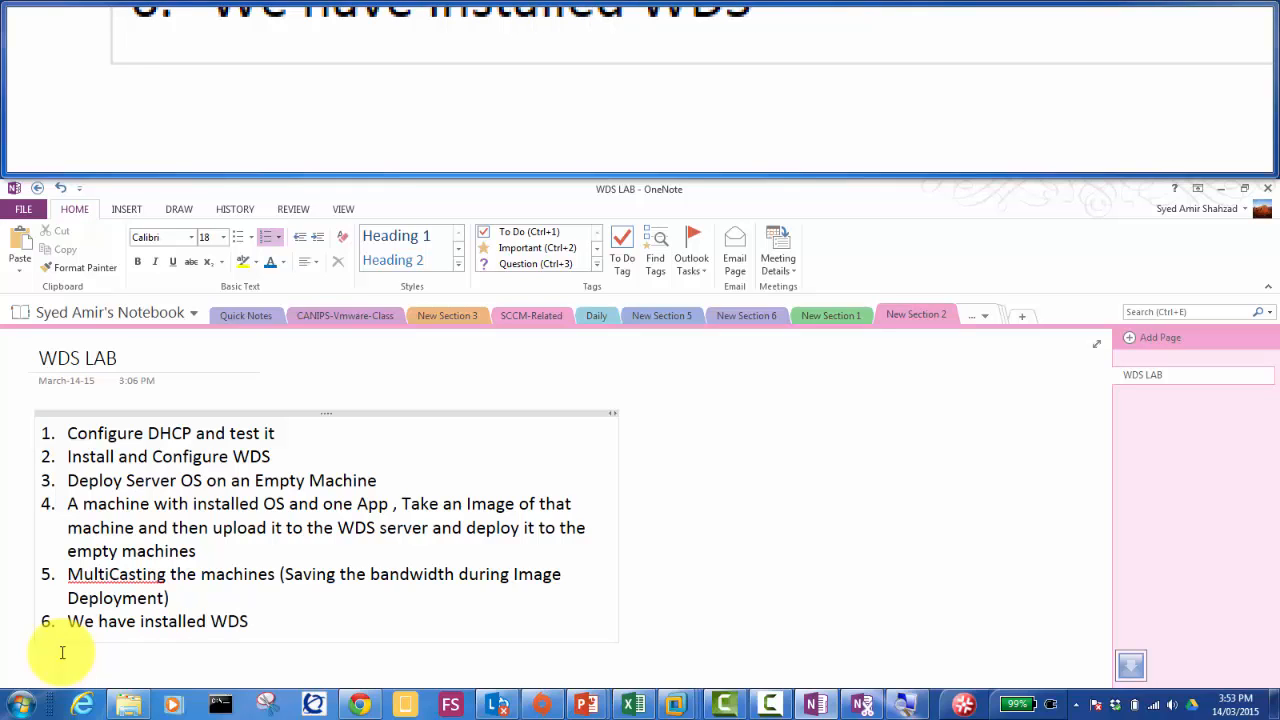
Step: Add item 7 'Boot.wim from the iso of the Windows 2012 Server' and item 8 'Install.wim form windows 2012'
key(Return)
text(Configured)
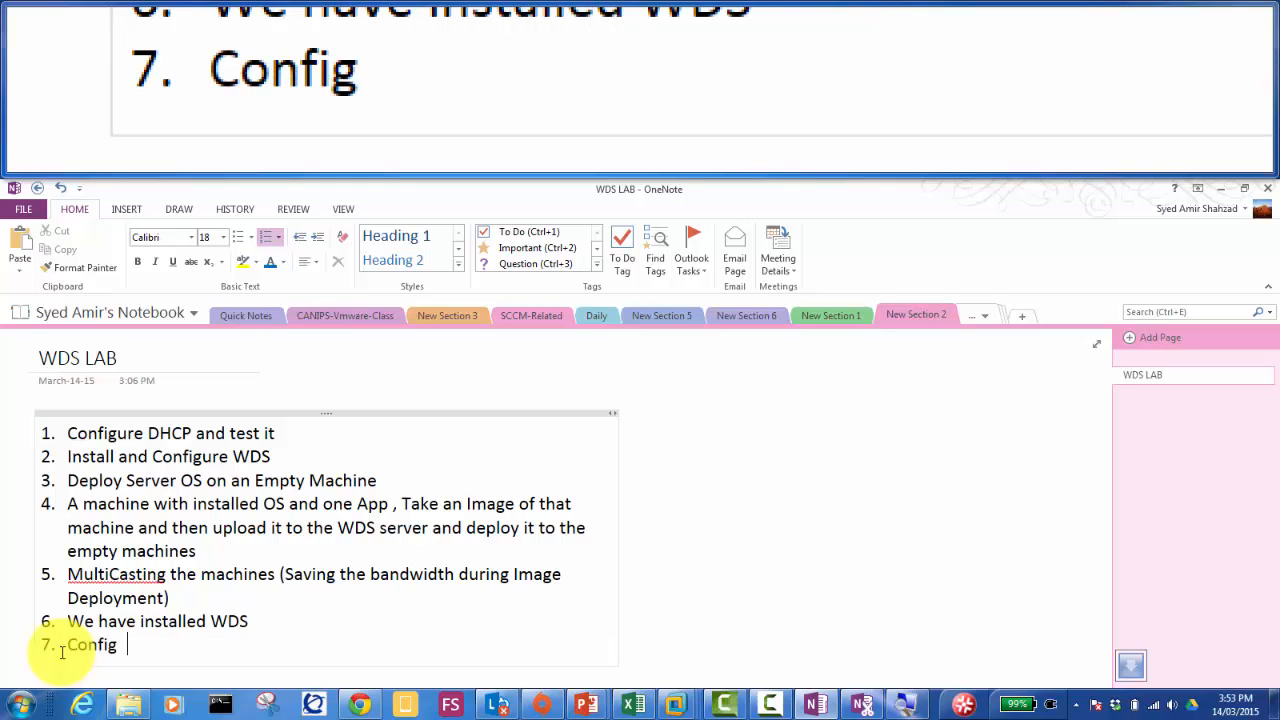
key(BackSpace)
key(BackSpace)
key(BackSpace)
key(BackSpace)
key(BackSpace)
key(BackSpace)
key(BackSpace)
key(BackSpace)
key(BackSpace)
key(BackSpace)
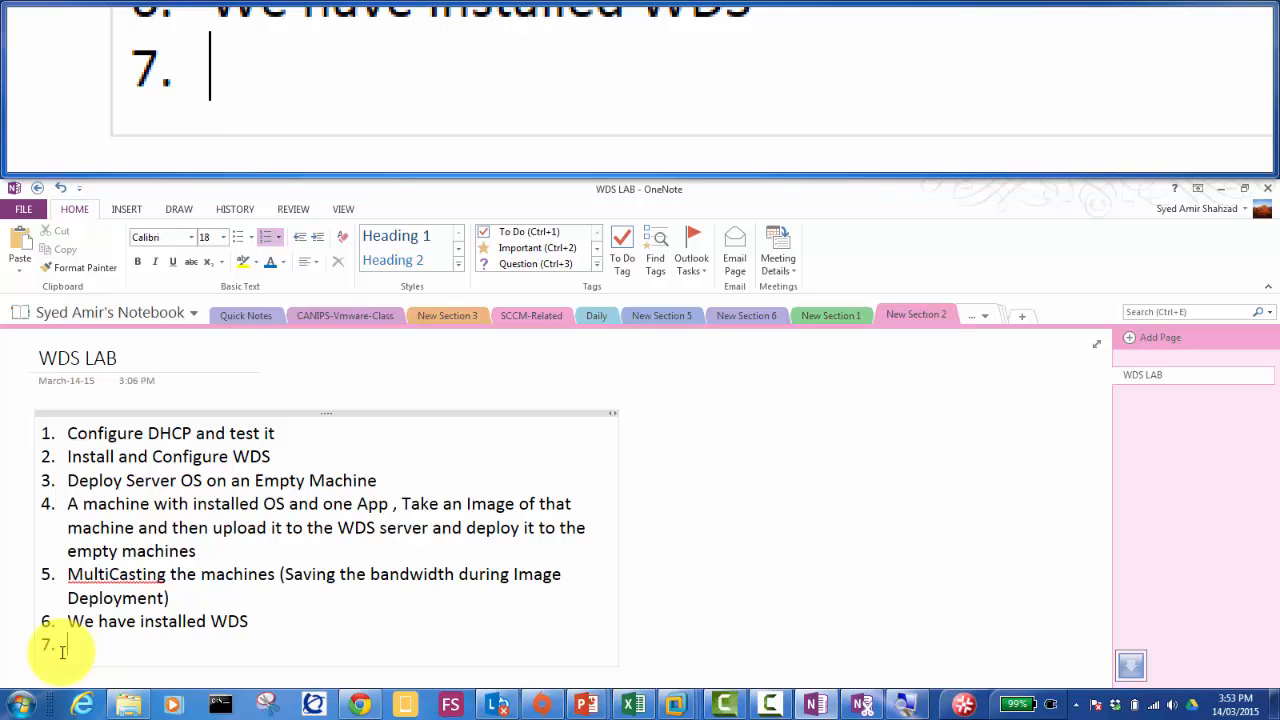
text(Boot.w)
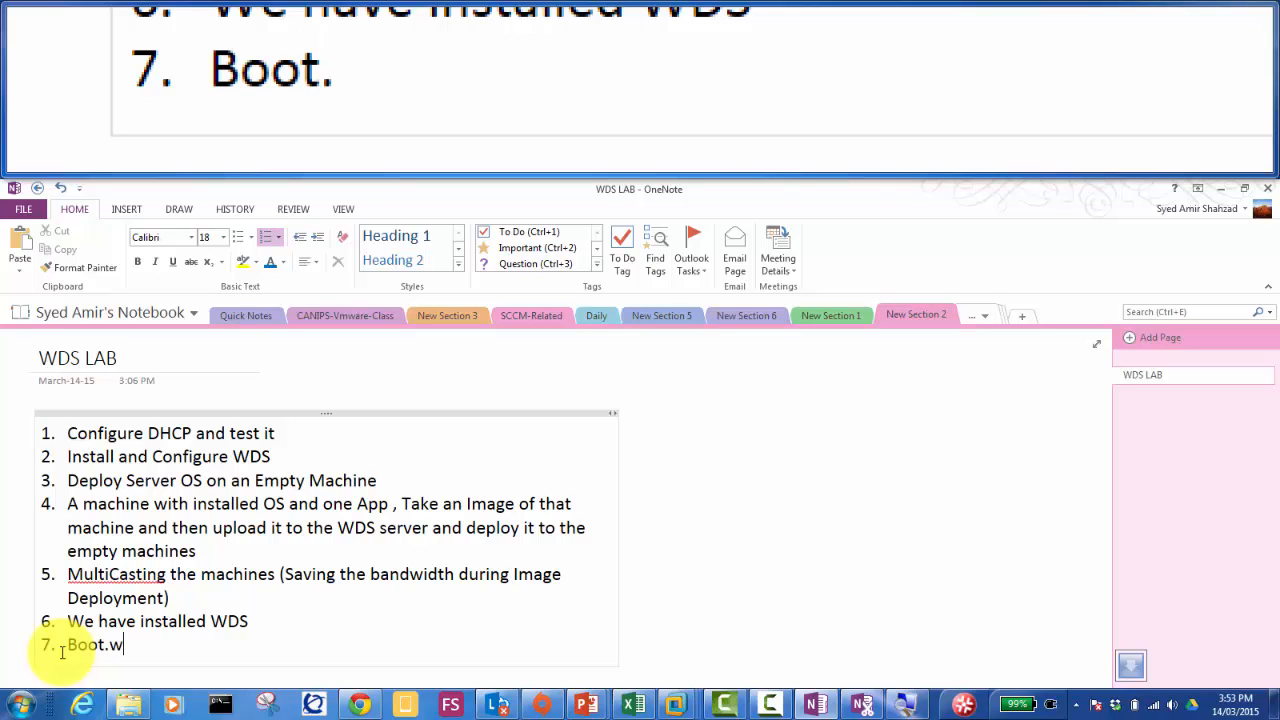
text(im)
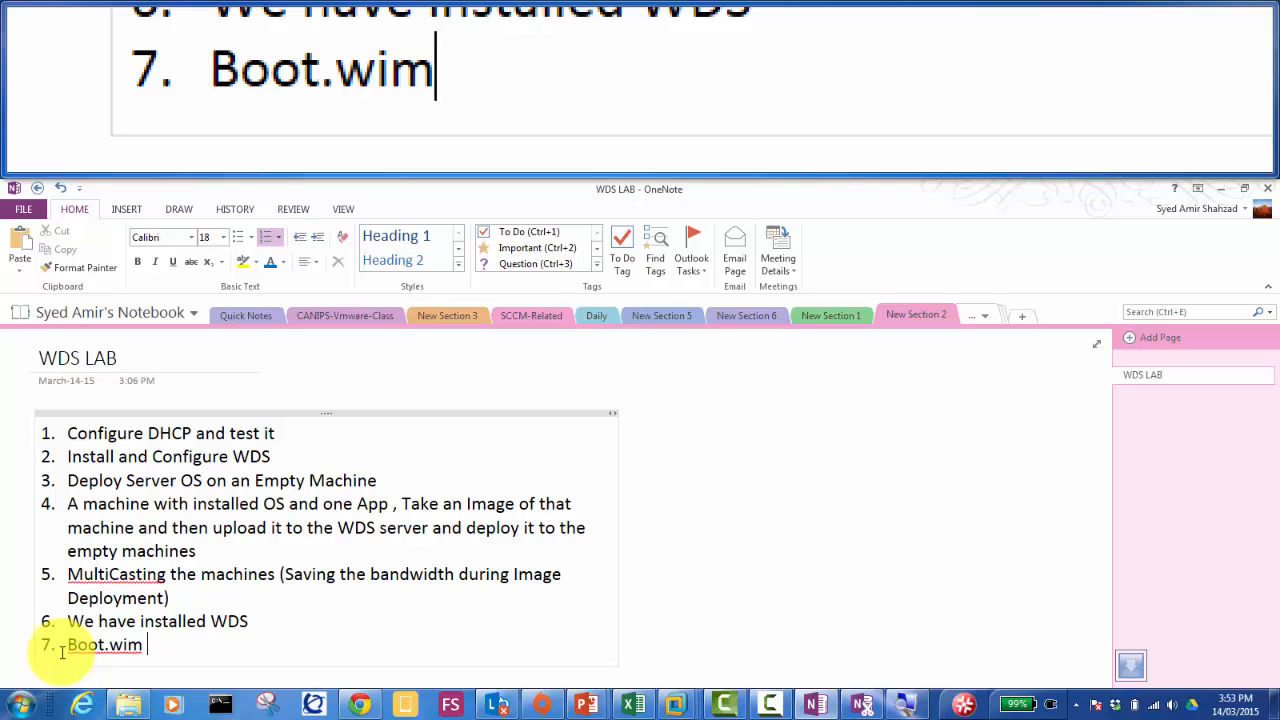
text(from the iso of)
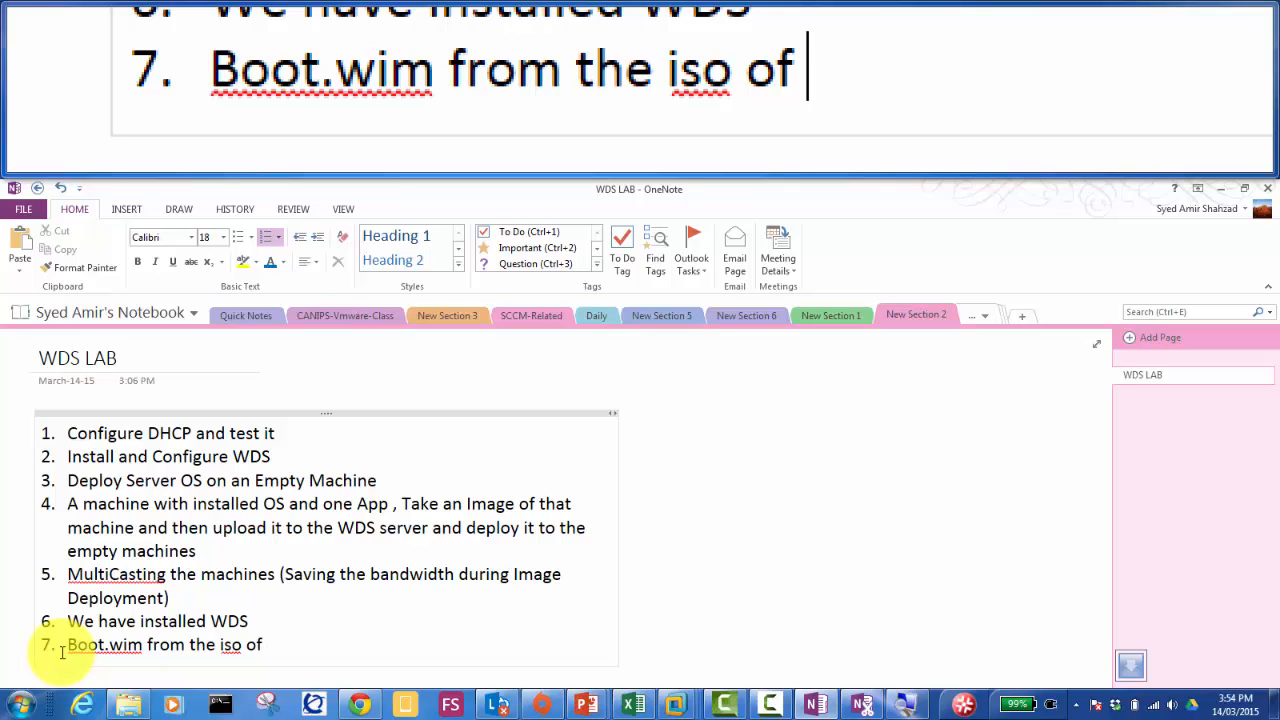
text(the )
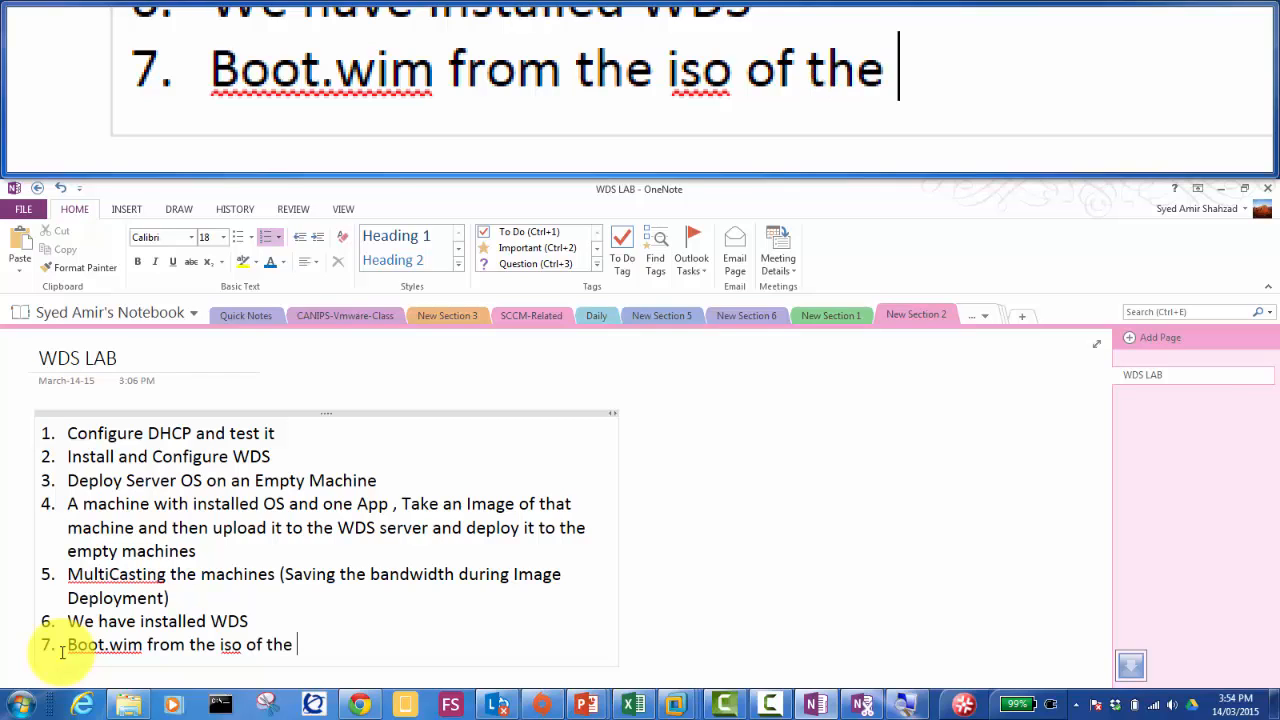
text(Windows 2012 )
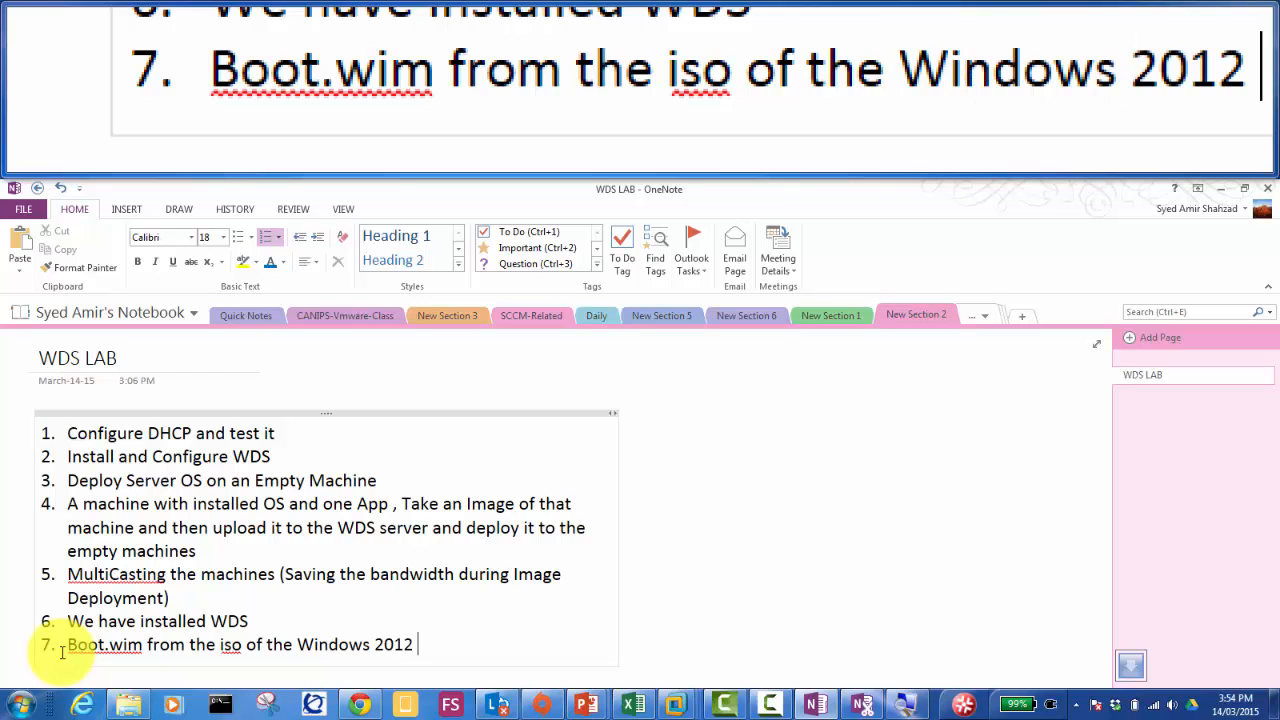
text(Server)
key(Return)
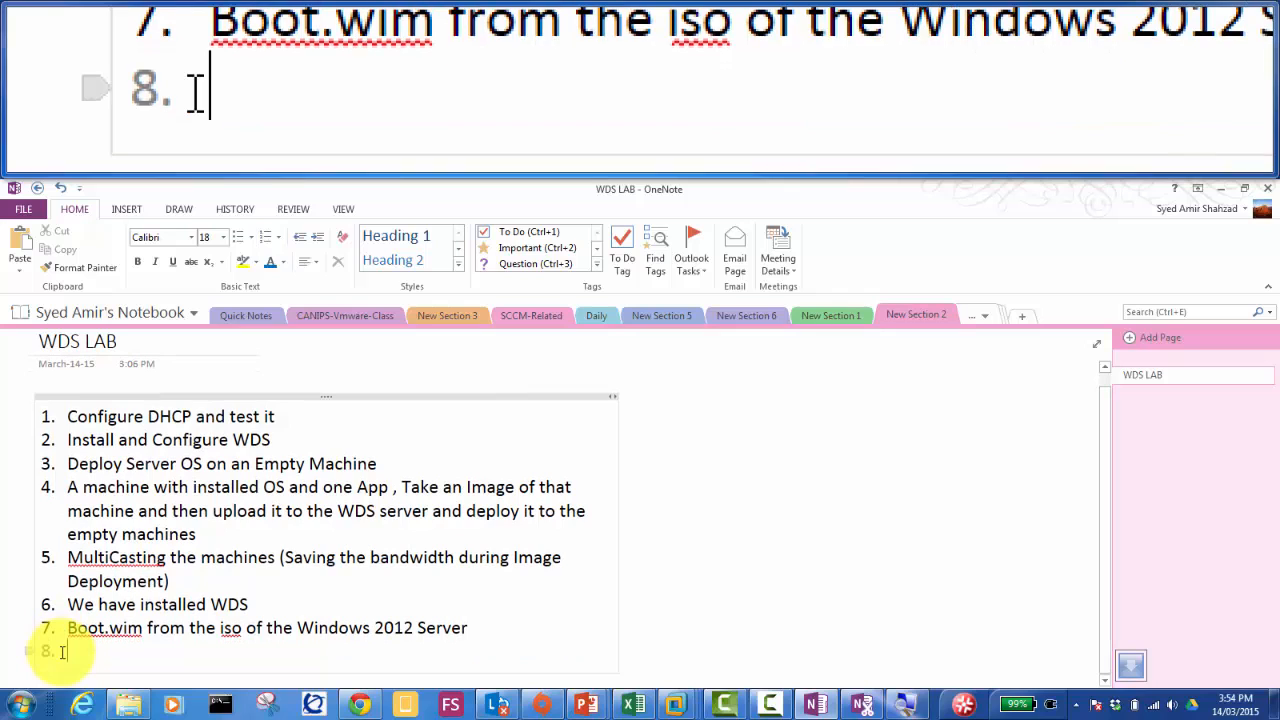
text(Install.wim )
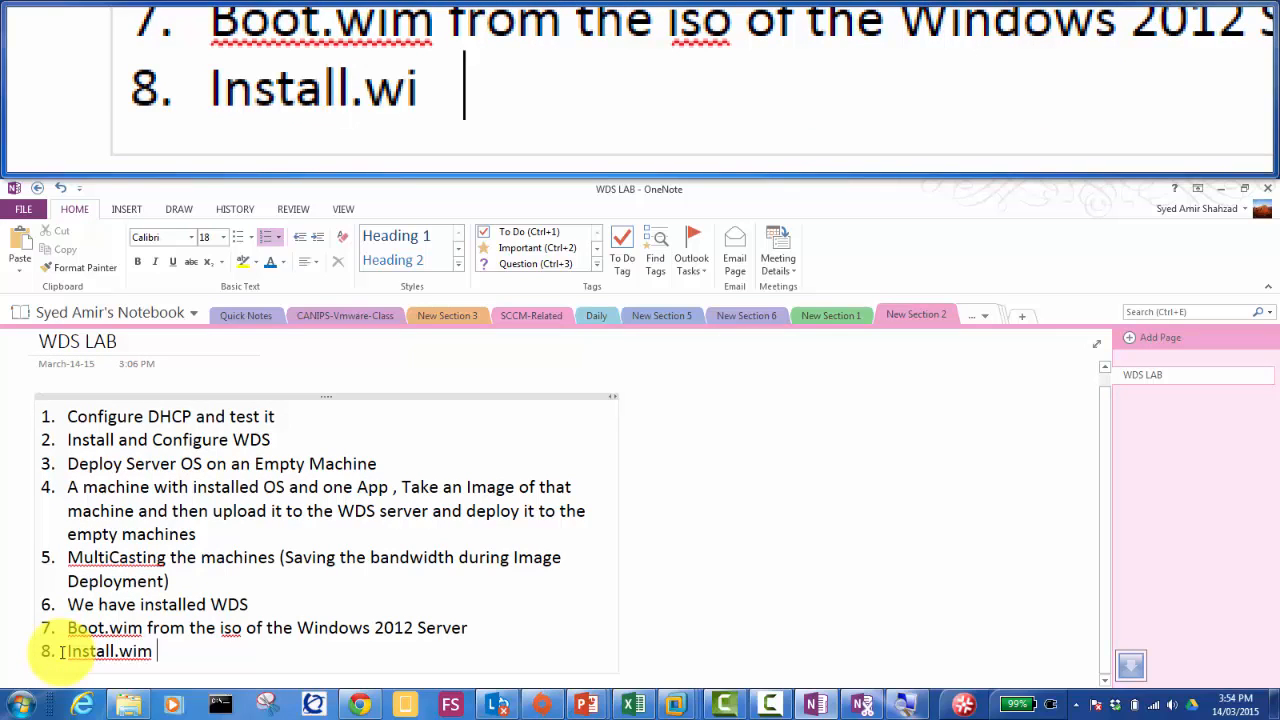
text(form wi ndows )
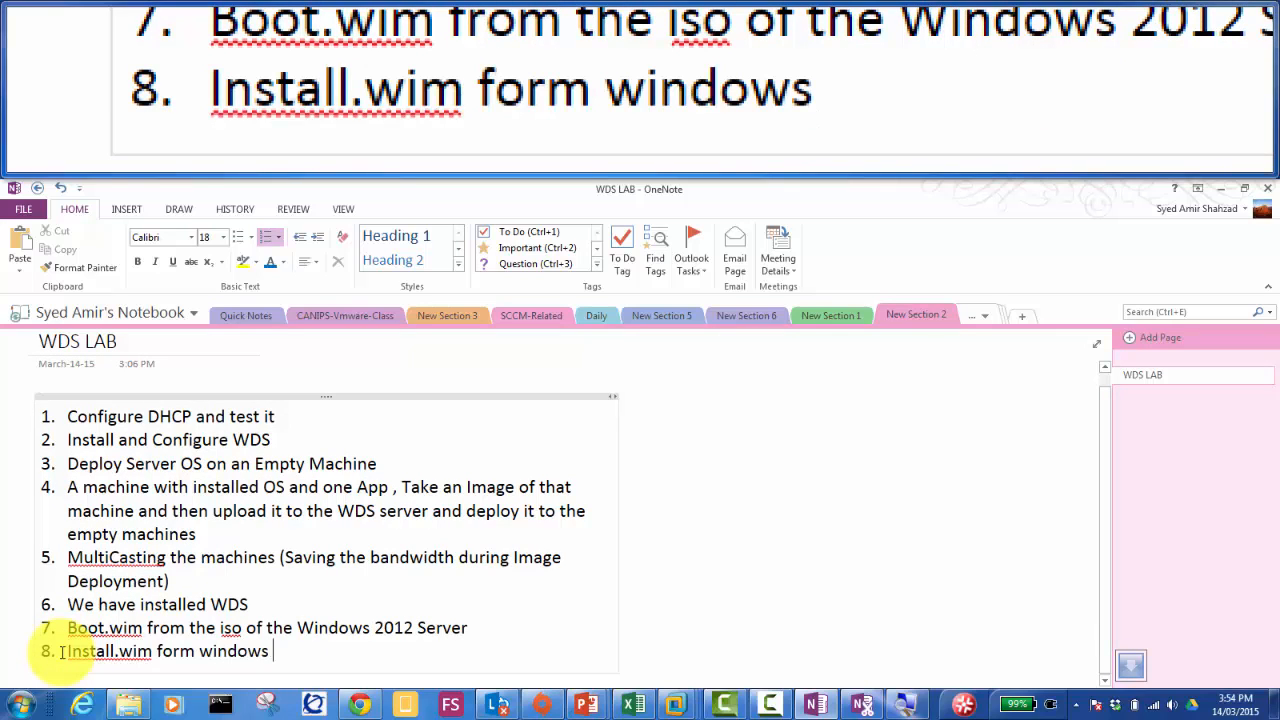
text(2012)
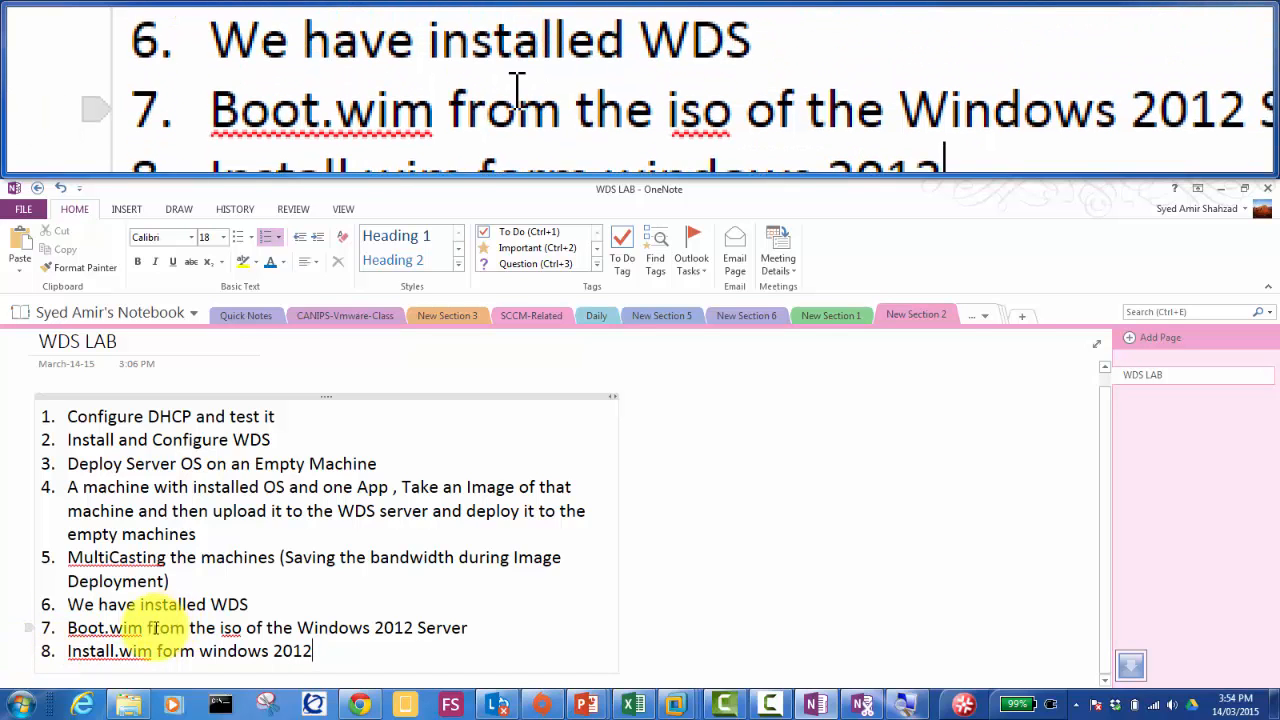
Step: Bold 'Boot.wim' in item 7 and 'Install.wim' in item 8 of the list
drag(143, 628, 69, 625)
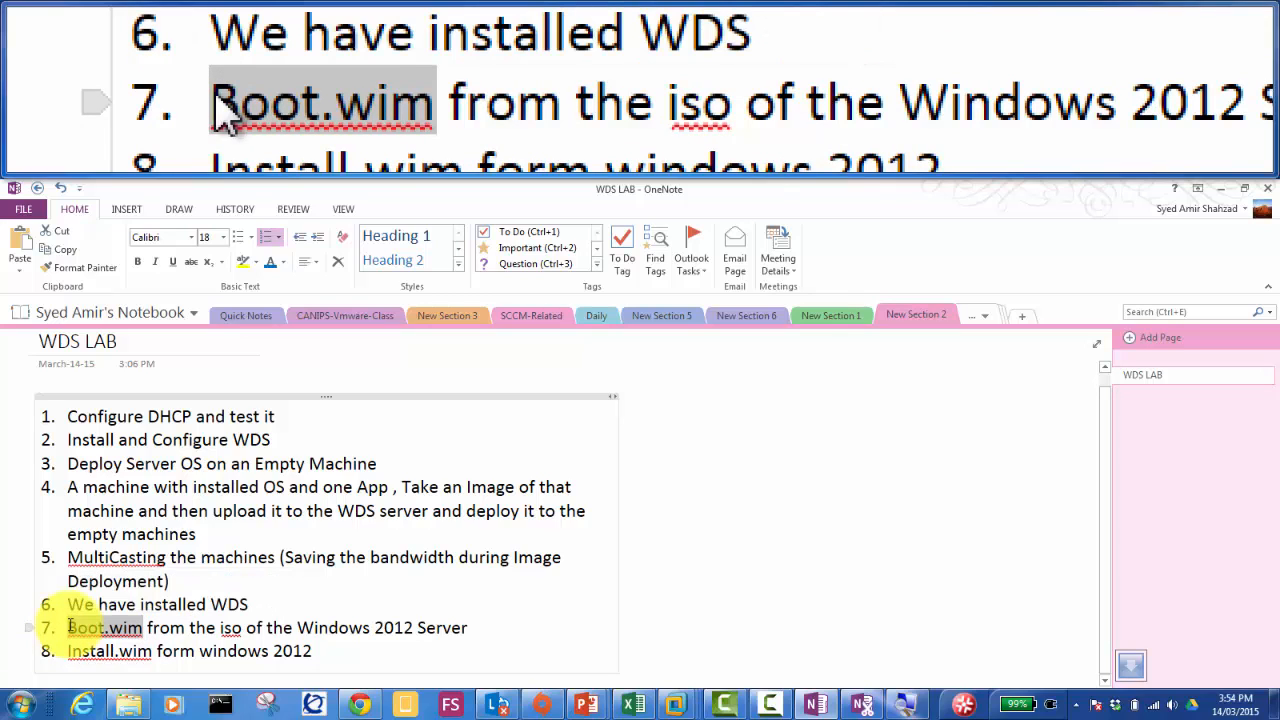
key(ctrl+b)
key(Down)
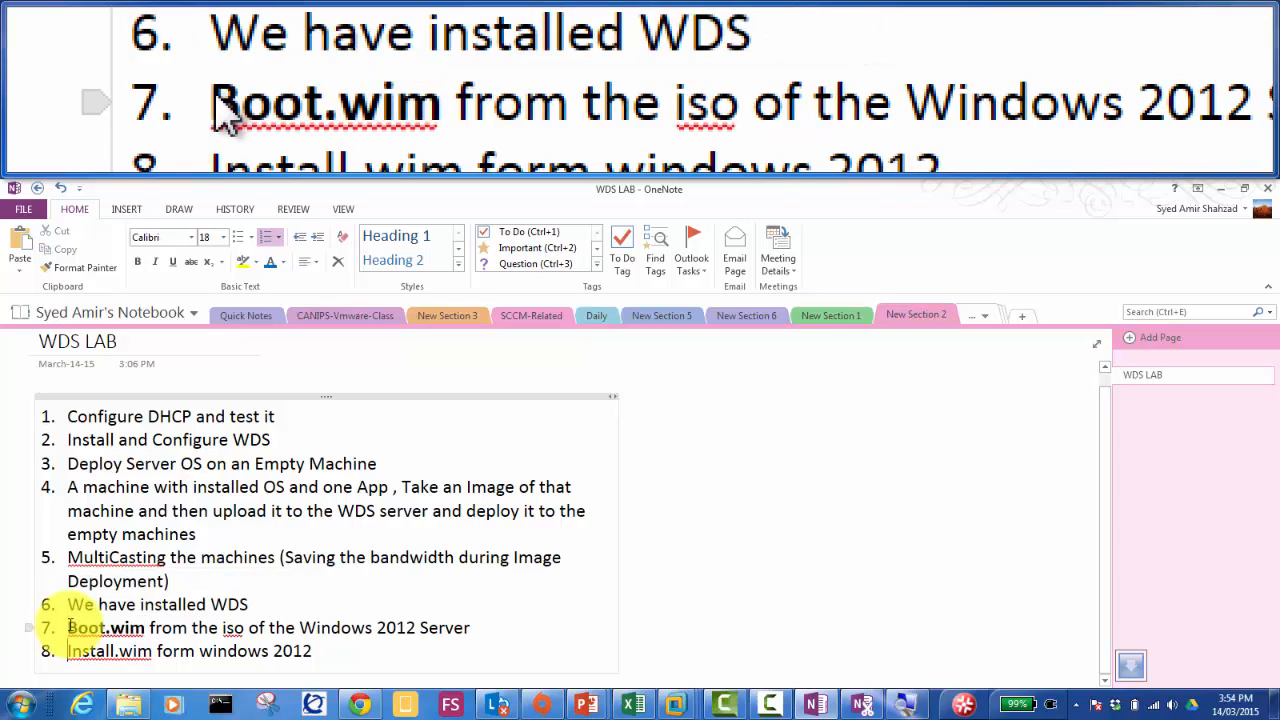
key(shift+Right)
key(shift+Right)
key(shift+Right)
key(shift+Right)
key(shift+Right)
key(shift+Right)
key(shift+Right)
key(shift+Right)
key(shift+Right)
key(shift+Right)
key(shift+Right)
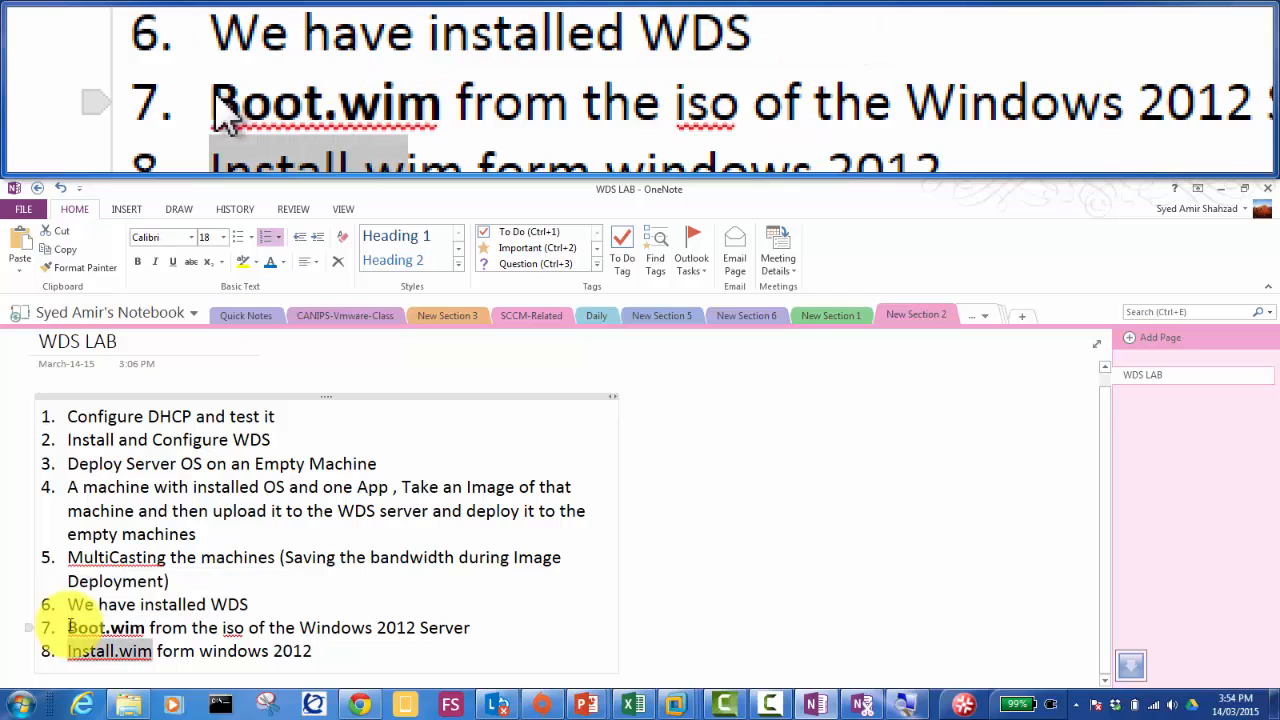
key(ctrl+b)
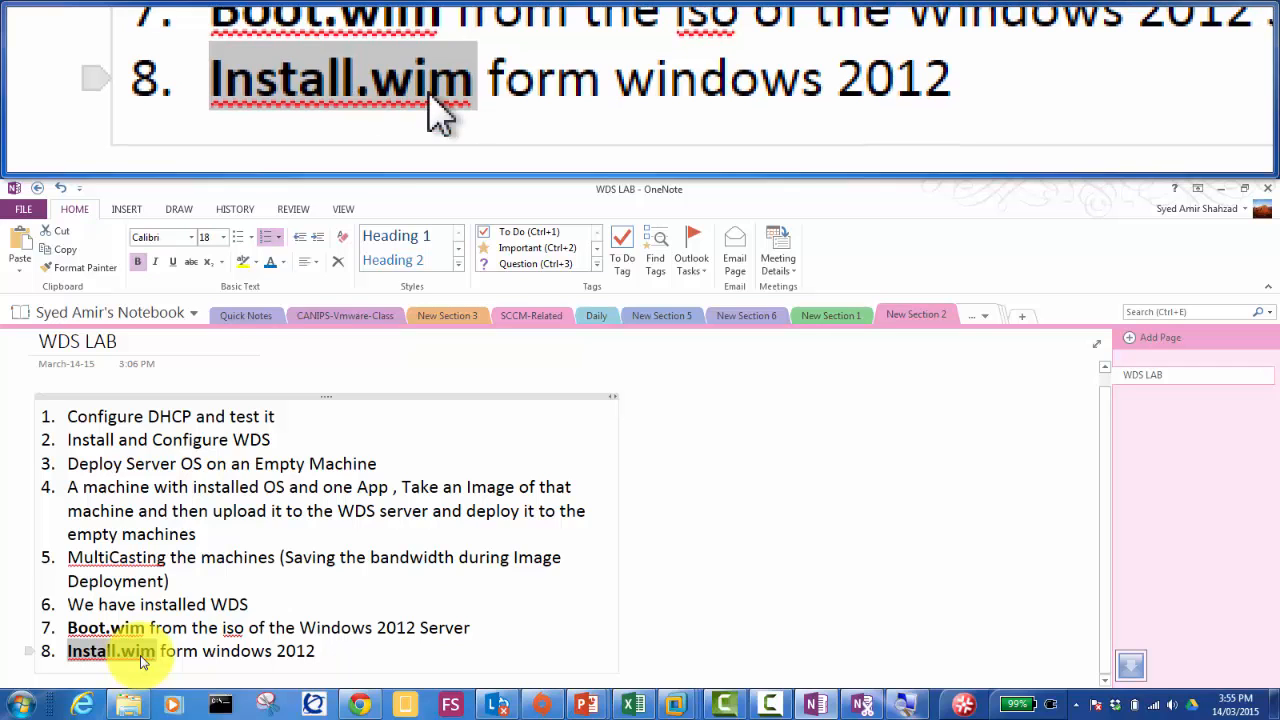
key(ctrl+b)
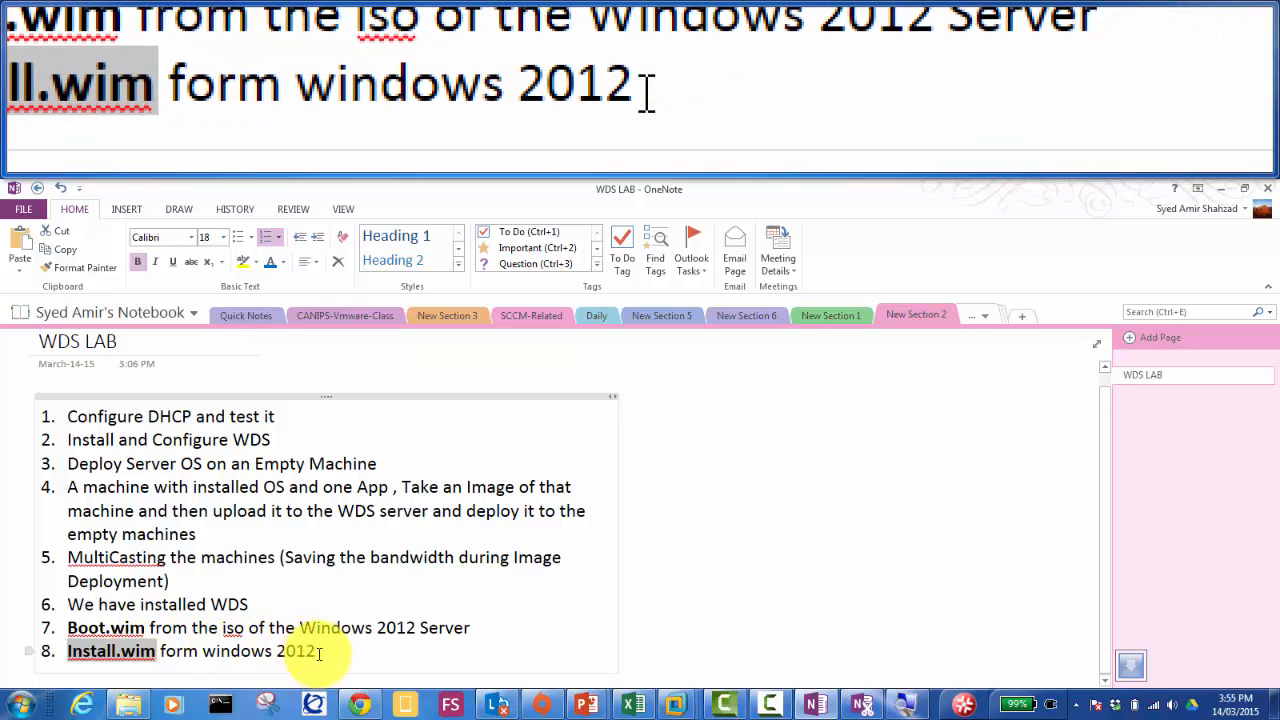
click(318, 652)
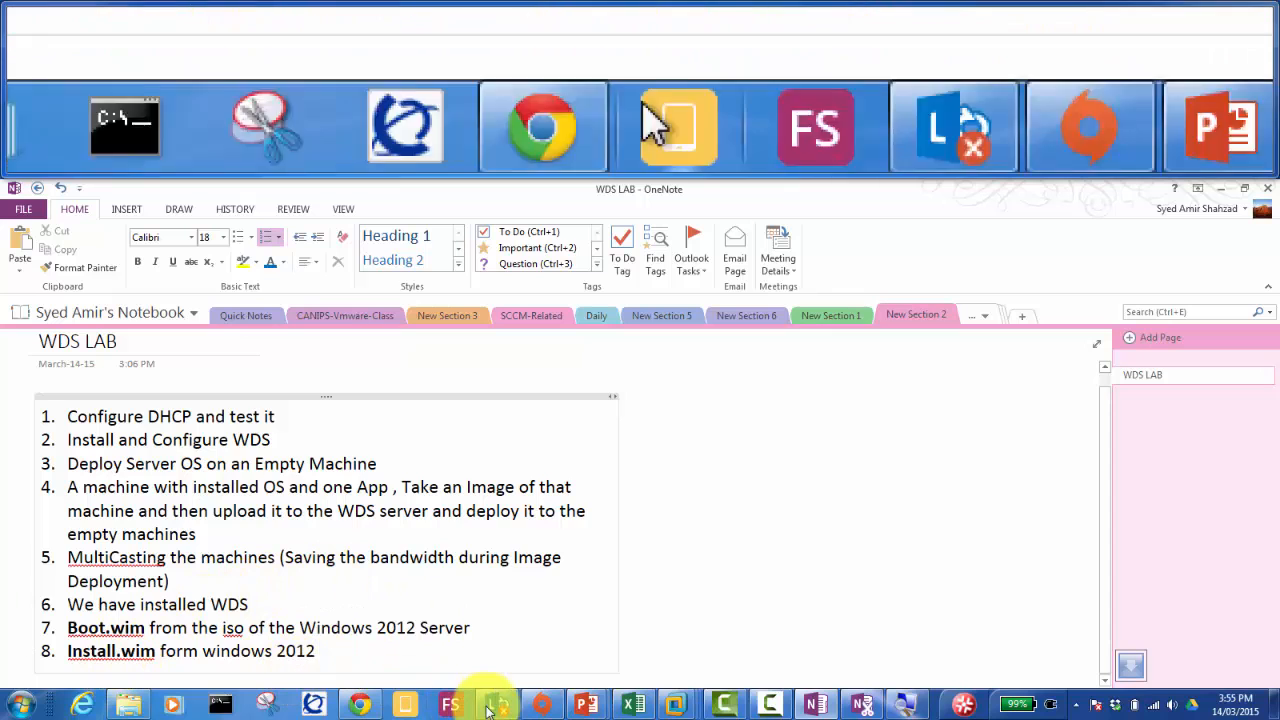
Step: Return to the Server01-humb1 VM and finish the WDS Configuration Wizard
click(673, 706)
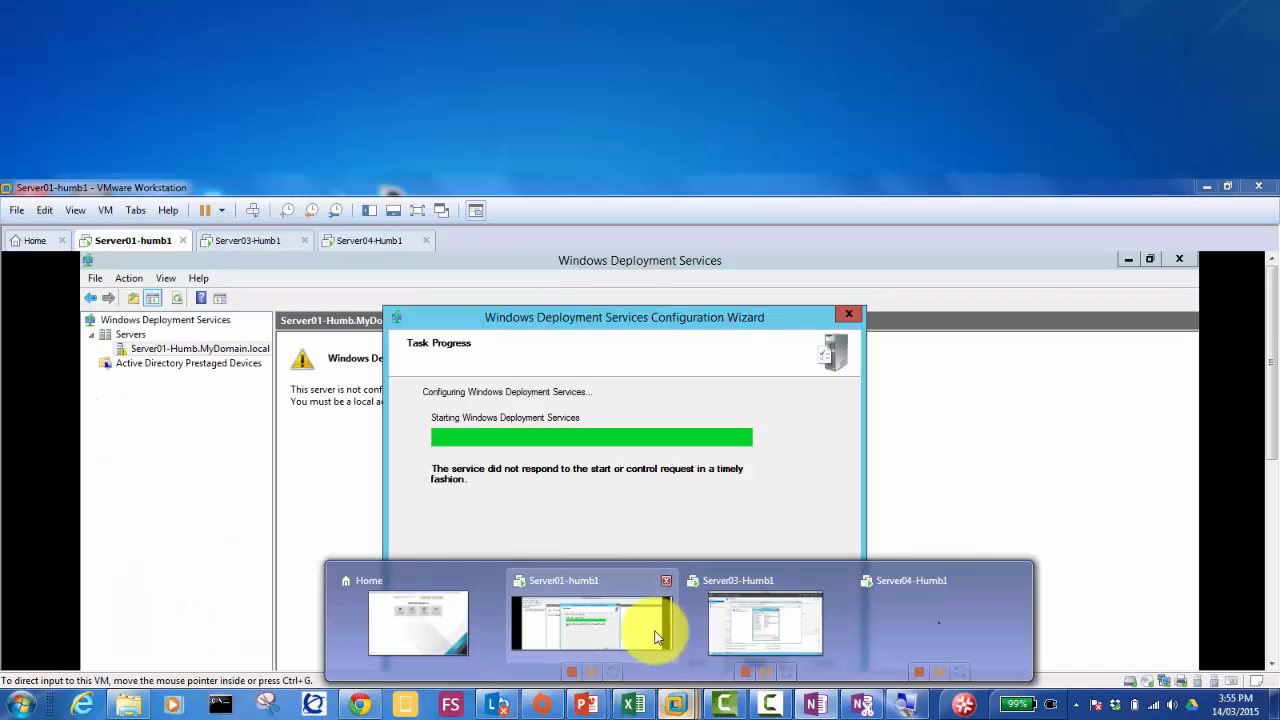
click(583, 616)
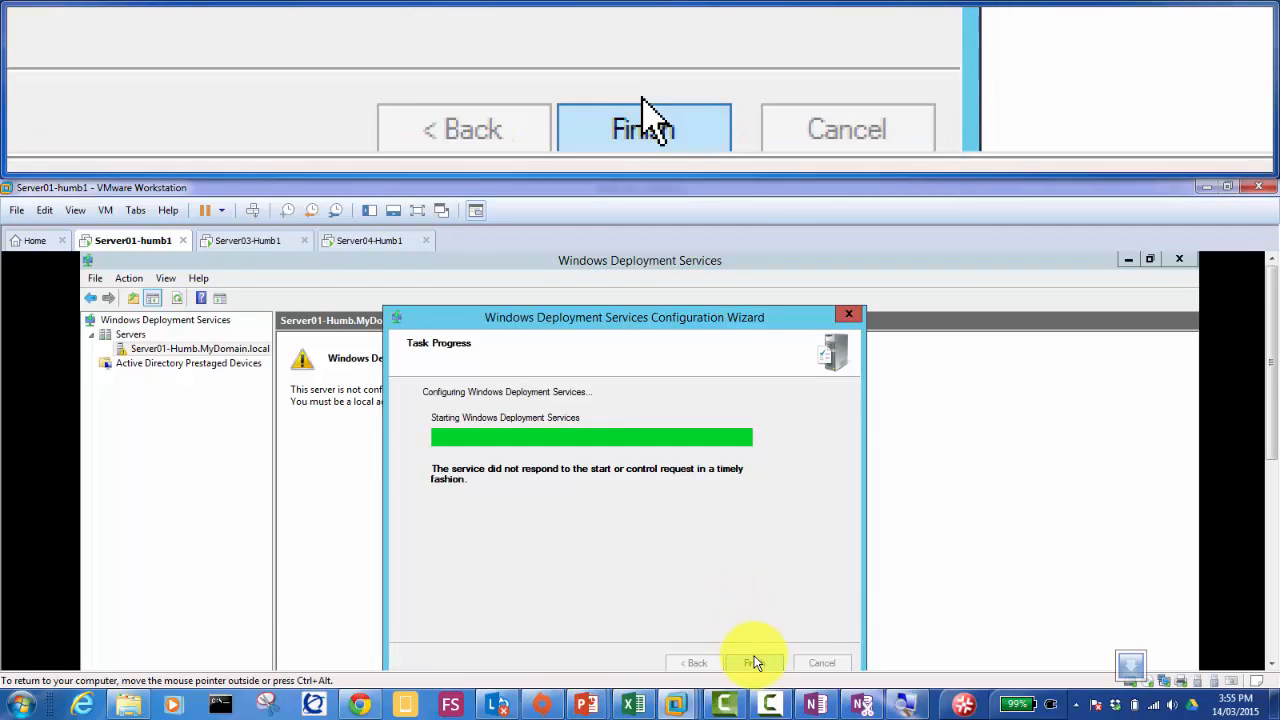
click(753, 664)
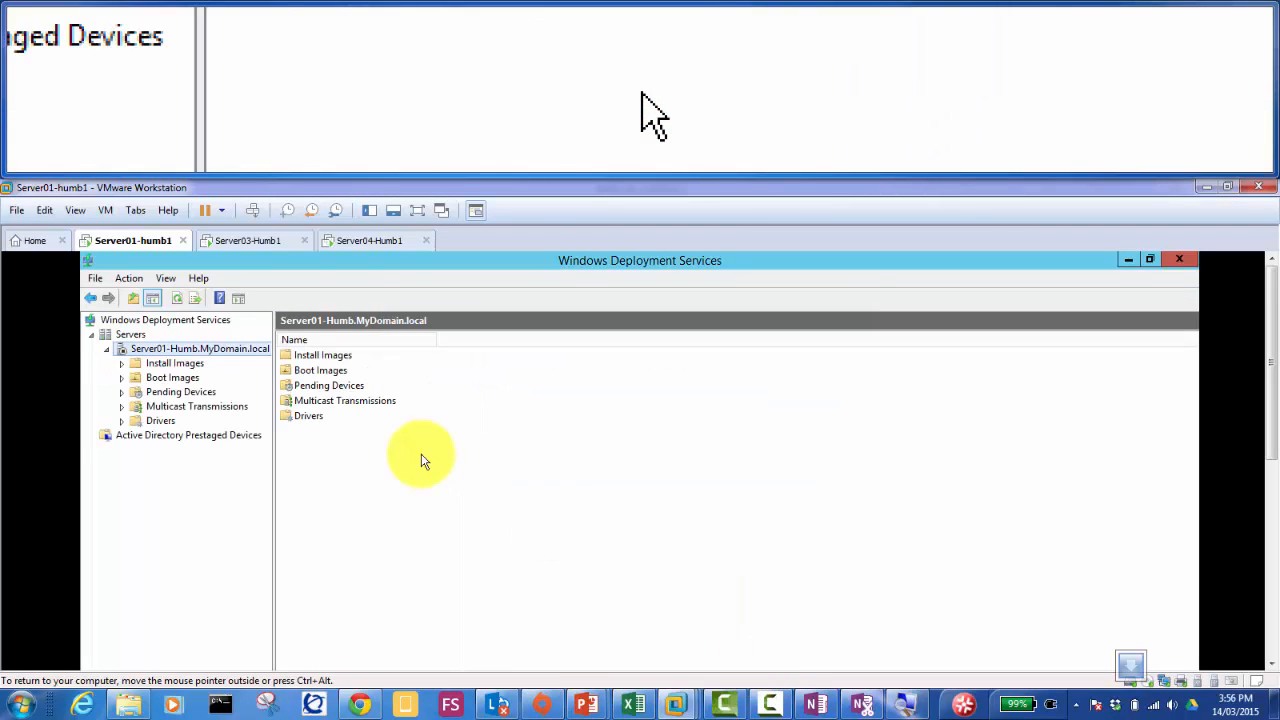
Step: Start WDS on Server01 via All Tasks > Start, acknowledge success, and return to the notes
right_click(124, 351)
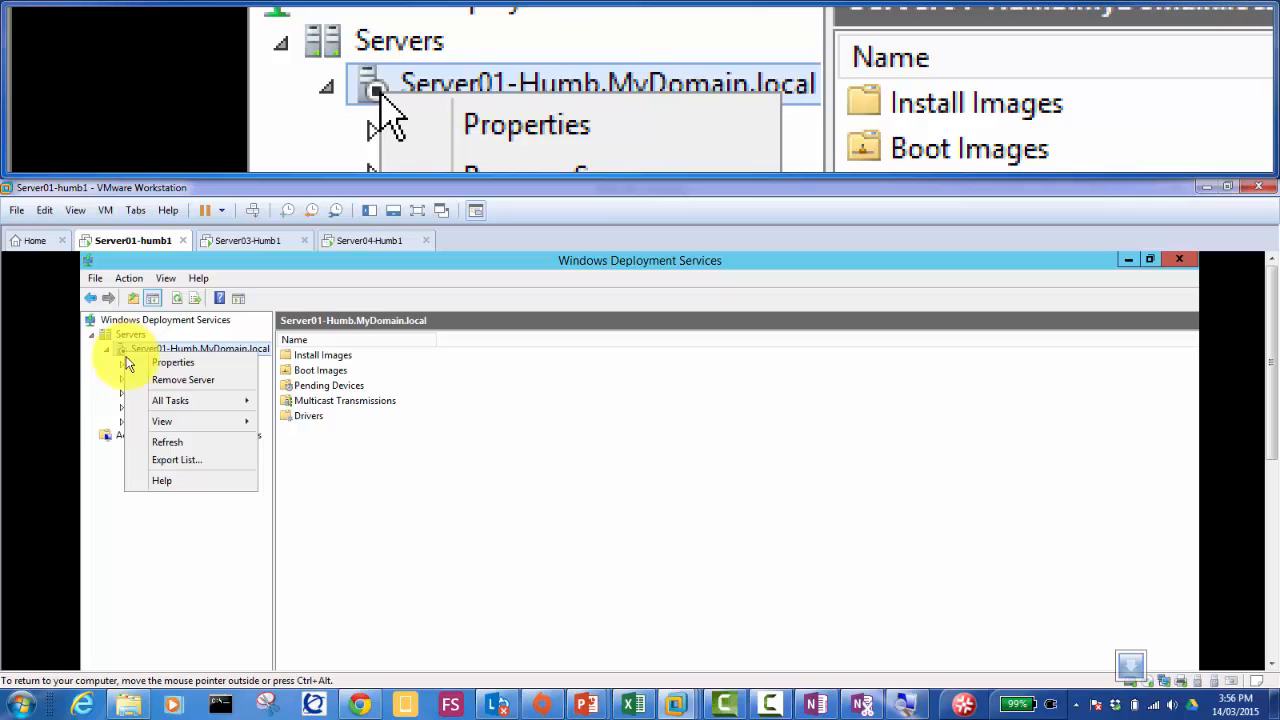
mouse_move(165, 400)
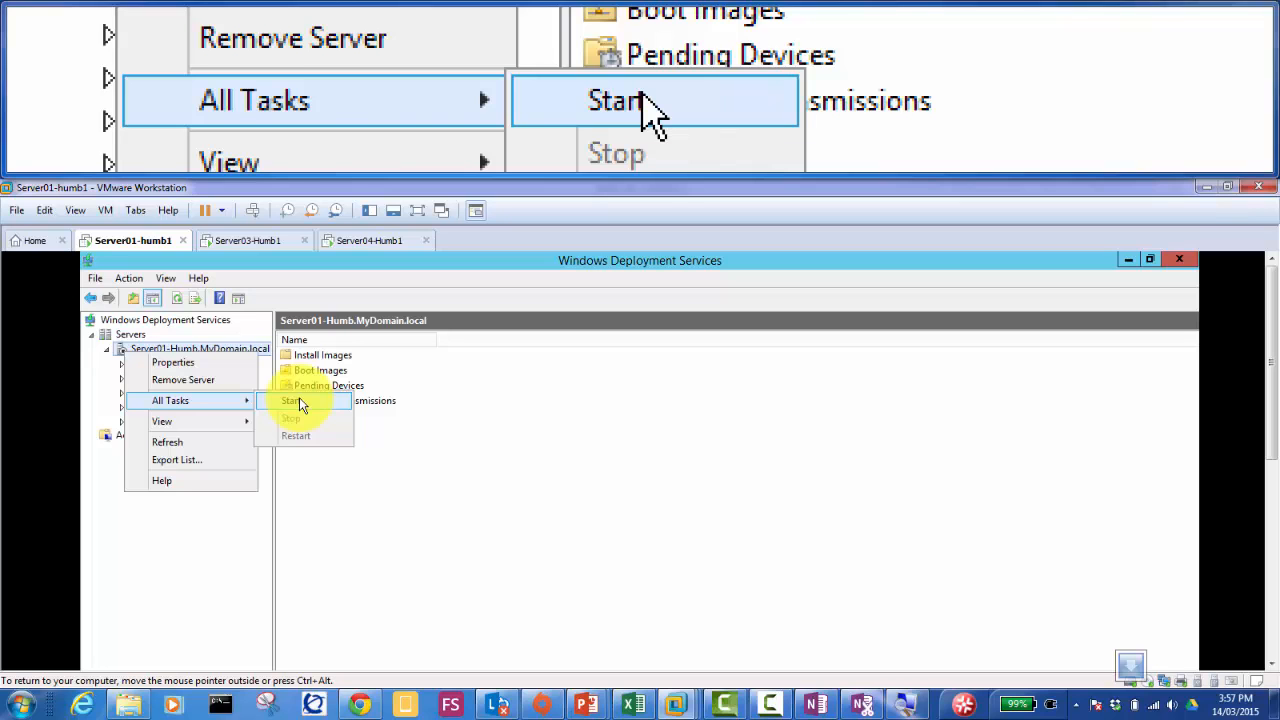
click(299, 399)
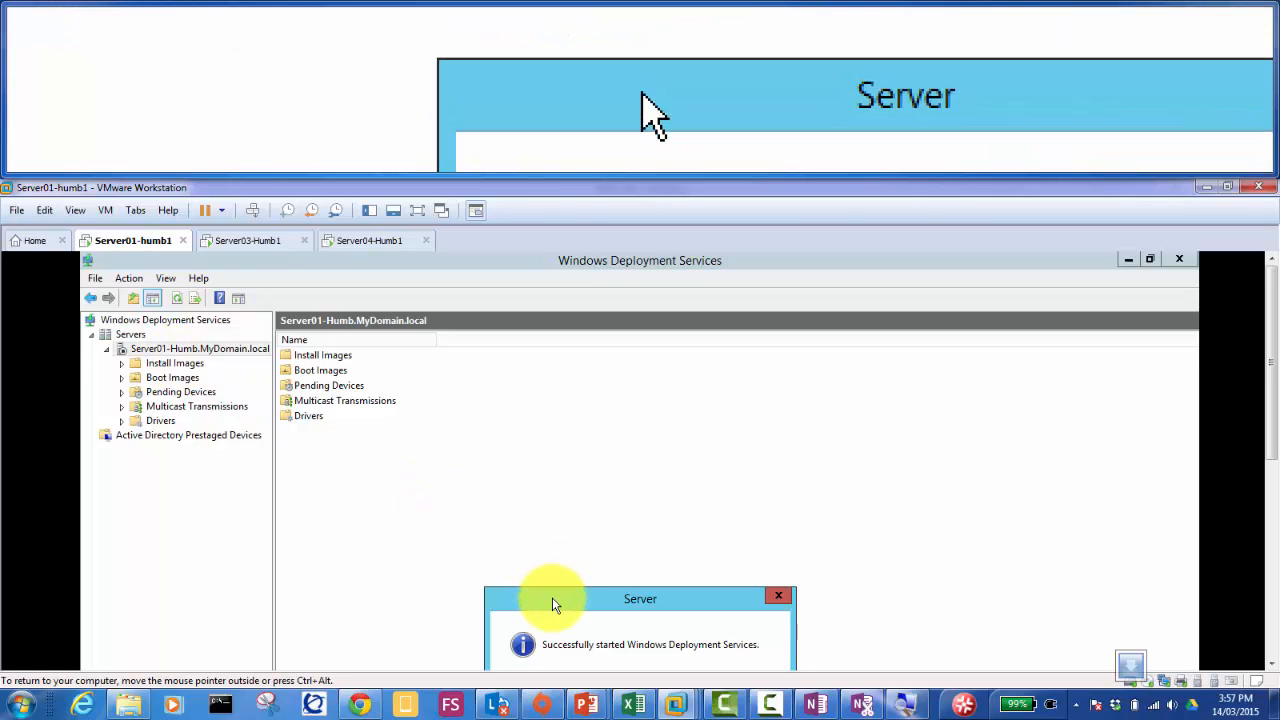
drag(552, 597, 530, 471)
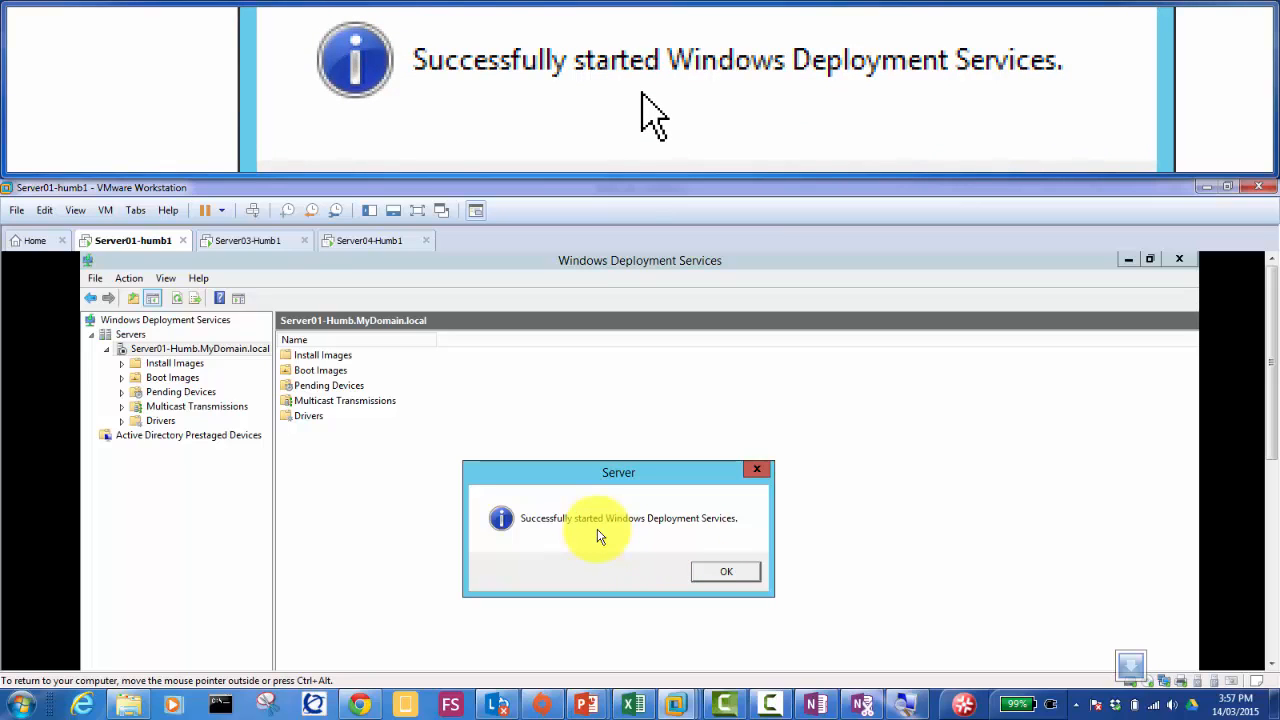
click(711, 568)
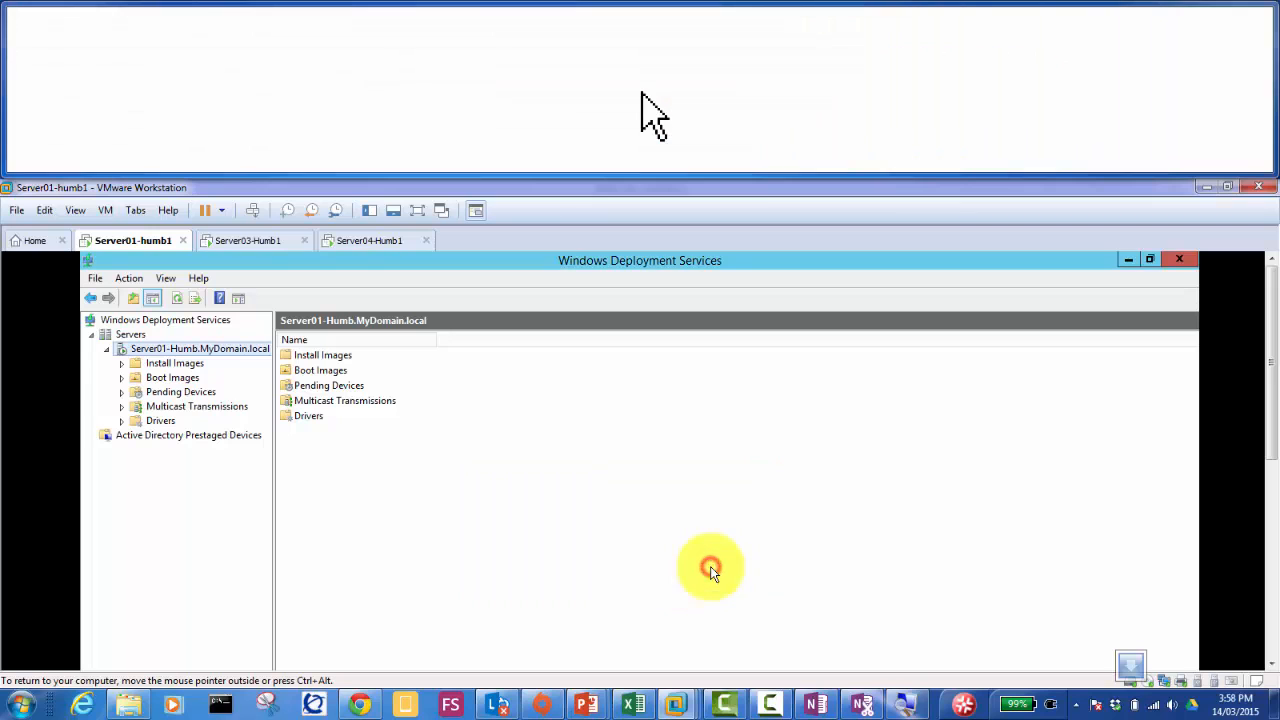
click(813, 704)
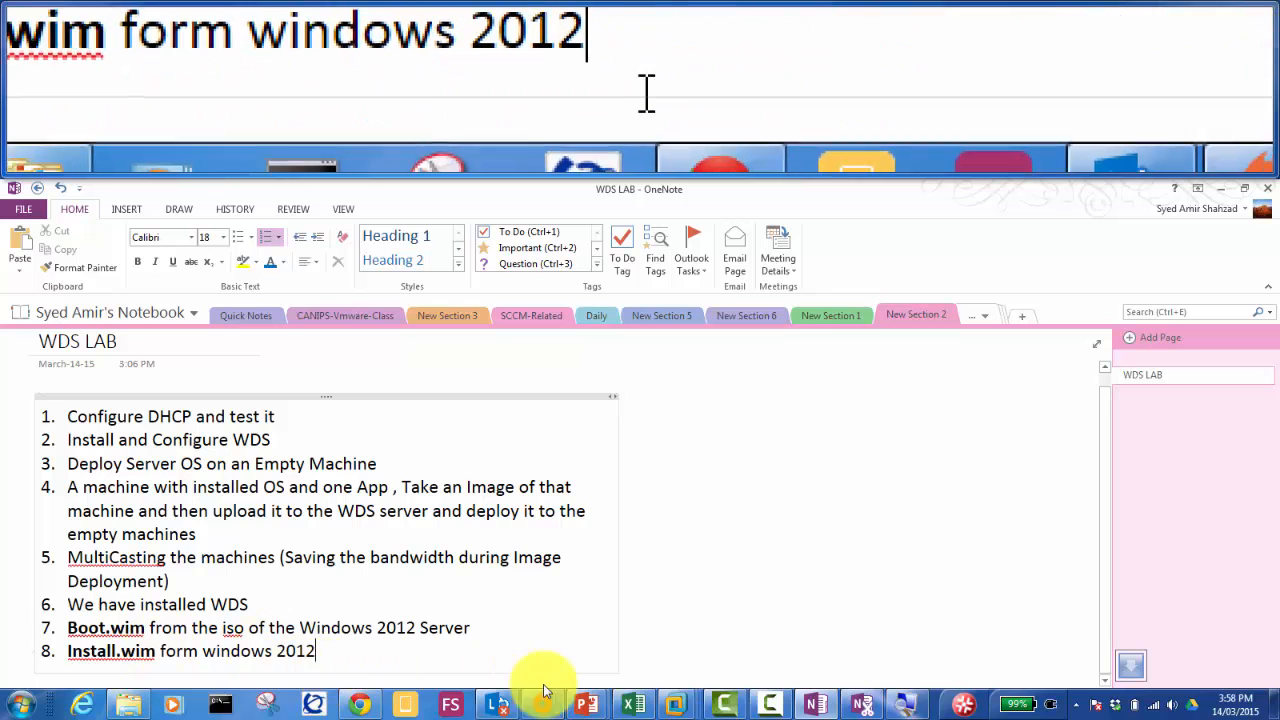
Step: Return to Server01-humb1 and show the Boot Images folder in the WDS console
mouse_move(676, 706)
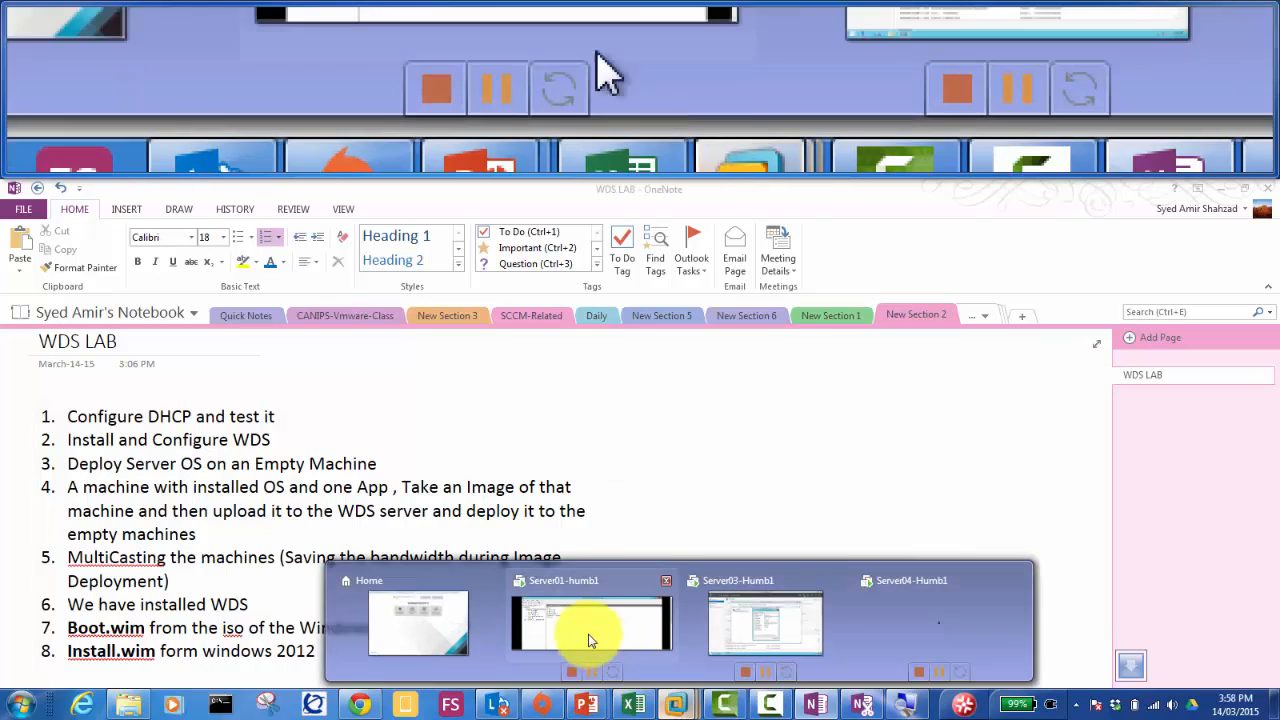
click(572, 619)
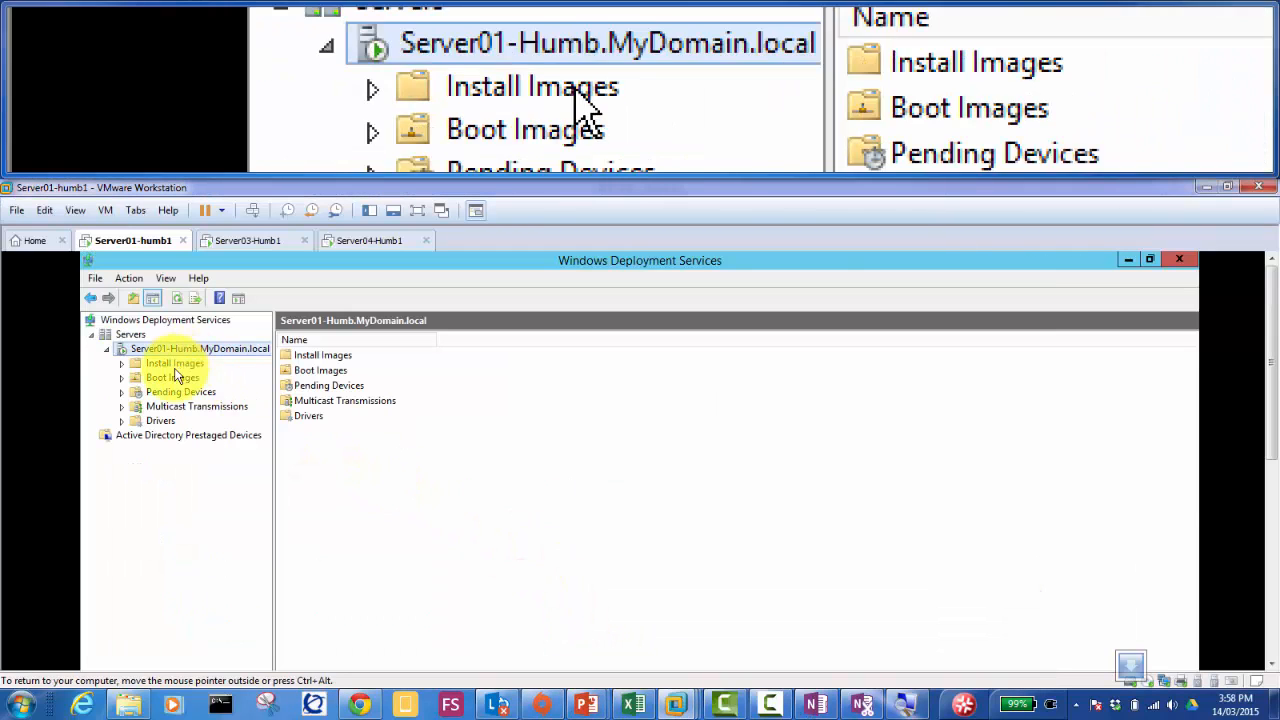
click(169, 380)
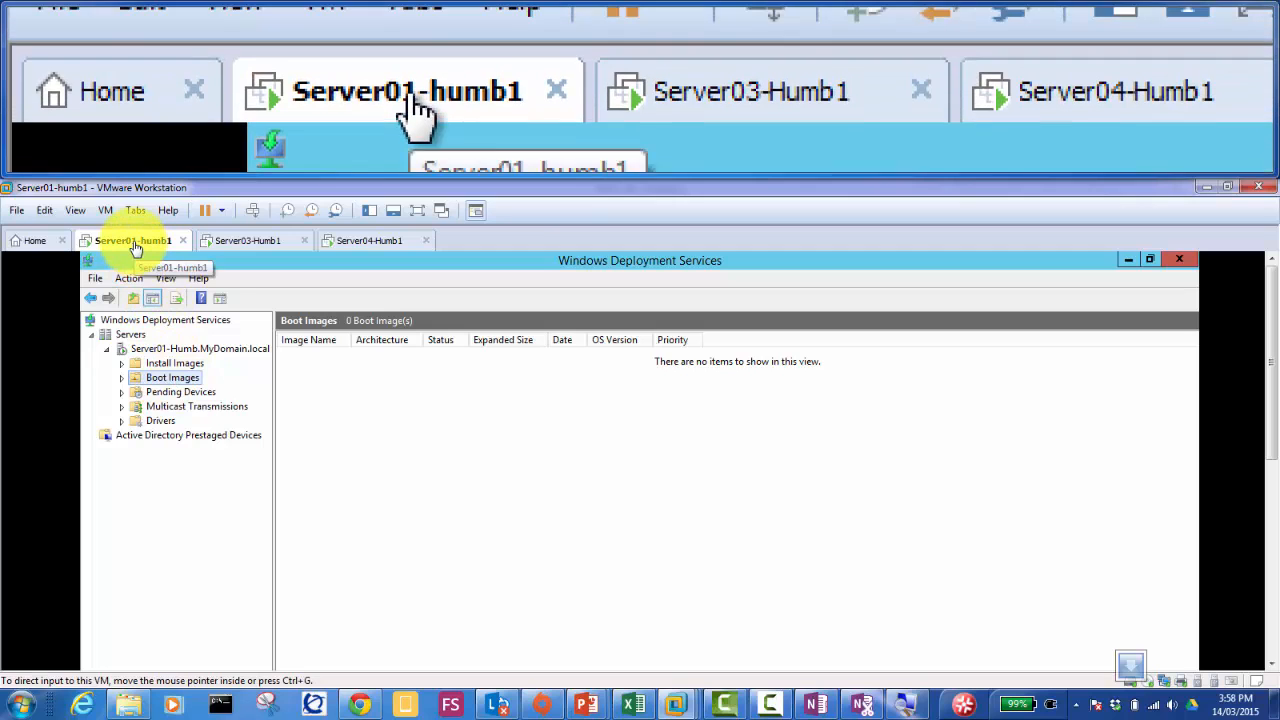
Step: Read the ISO path on Server01's CD/DVD (SATA) drive in VM Settings, then cancel
right_click(136, 248)
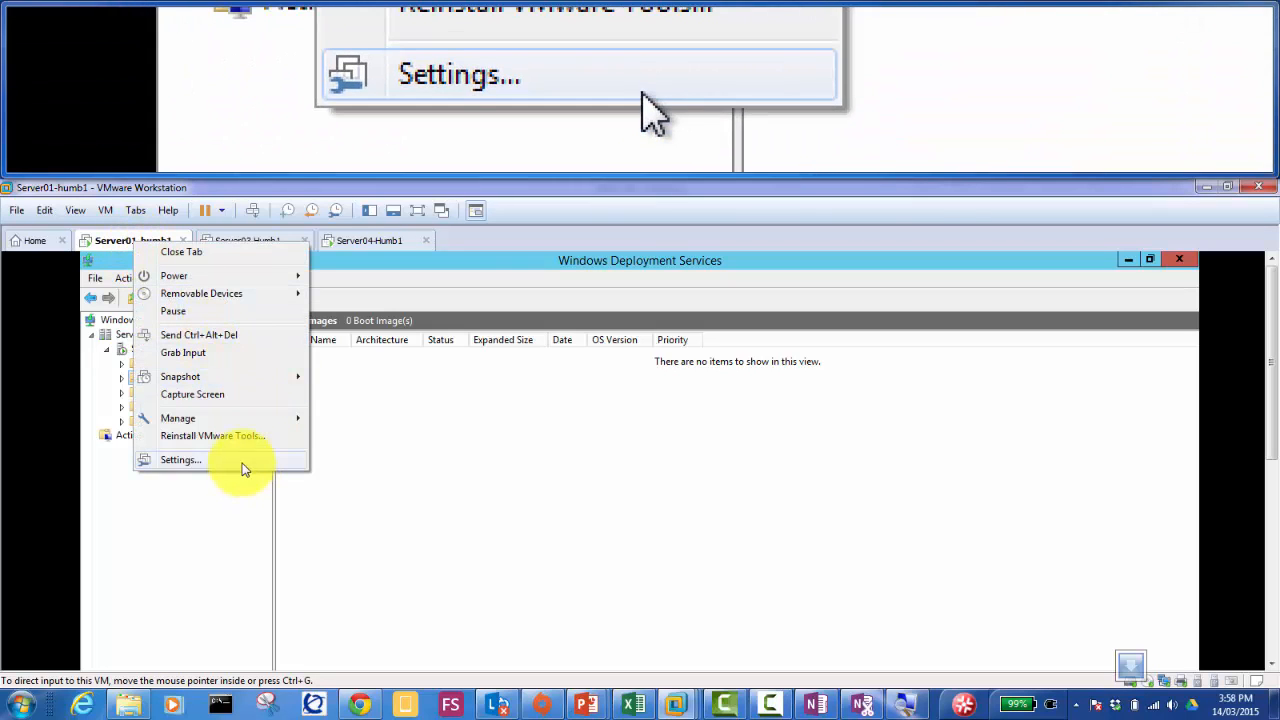
mouse_move(265, 293)
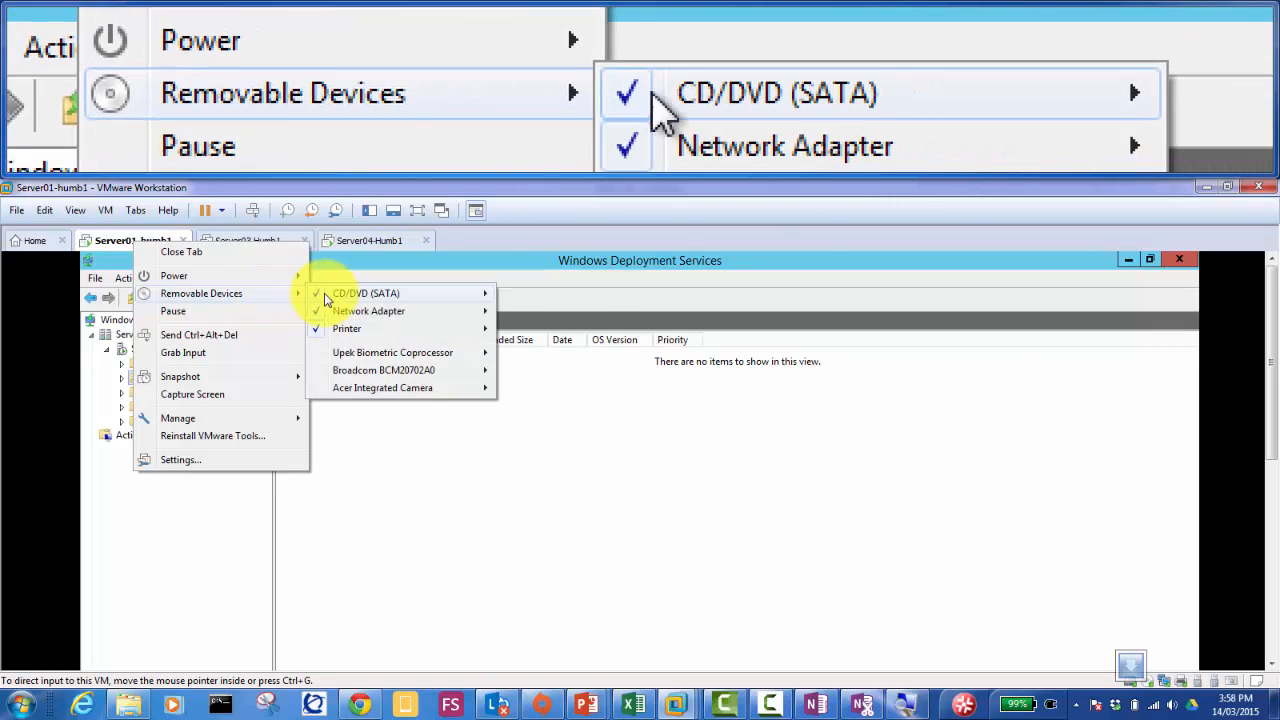
mouse_move(342, 298)
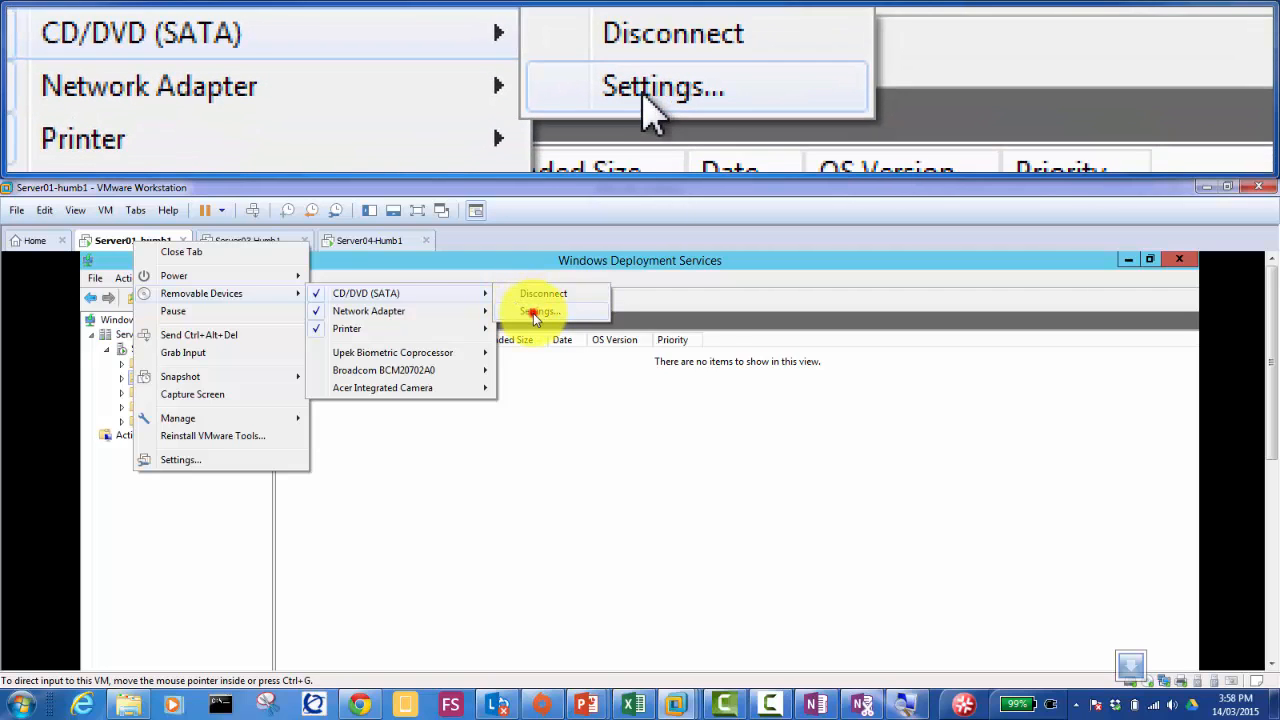
click(533, 313)
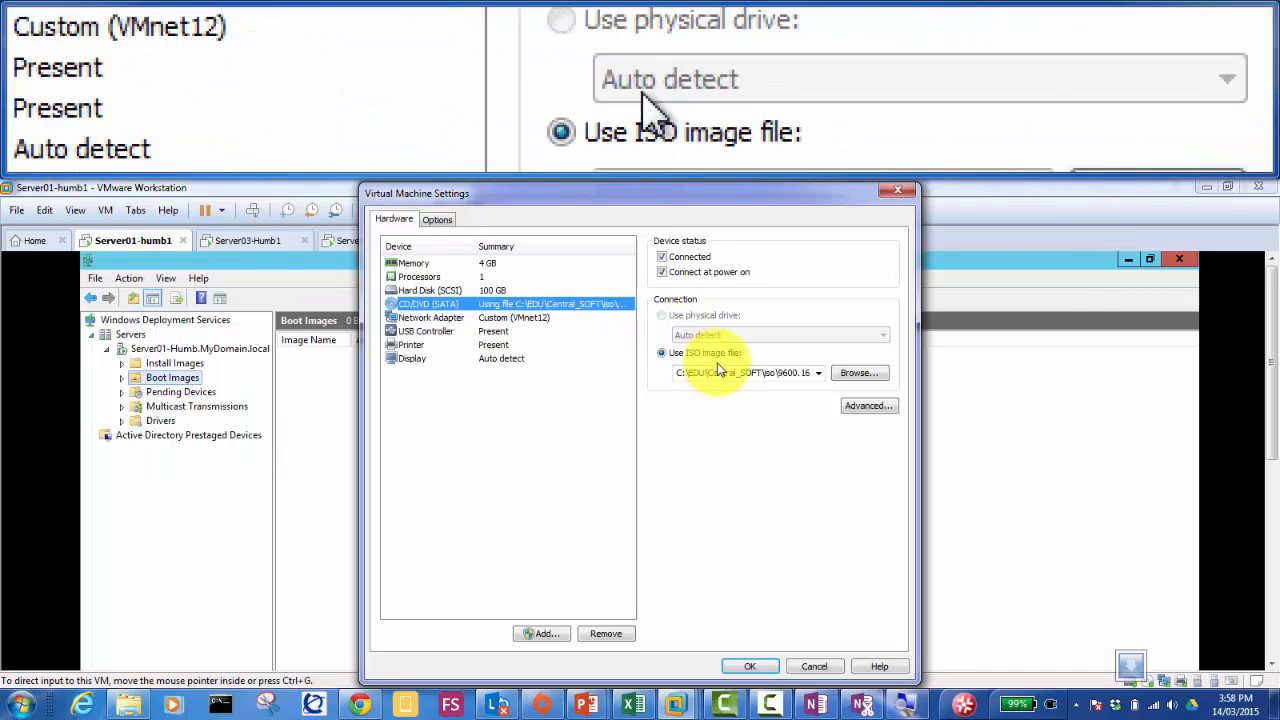
double_click(779, 373)
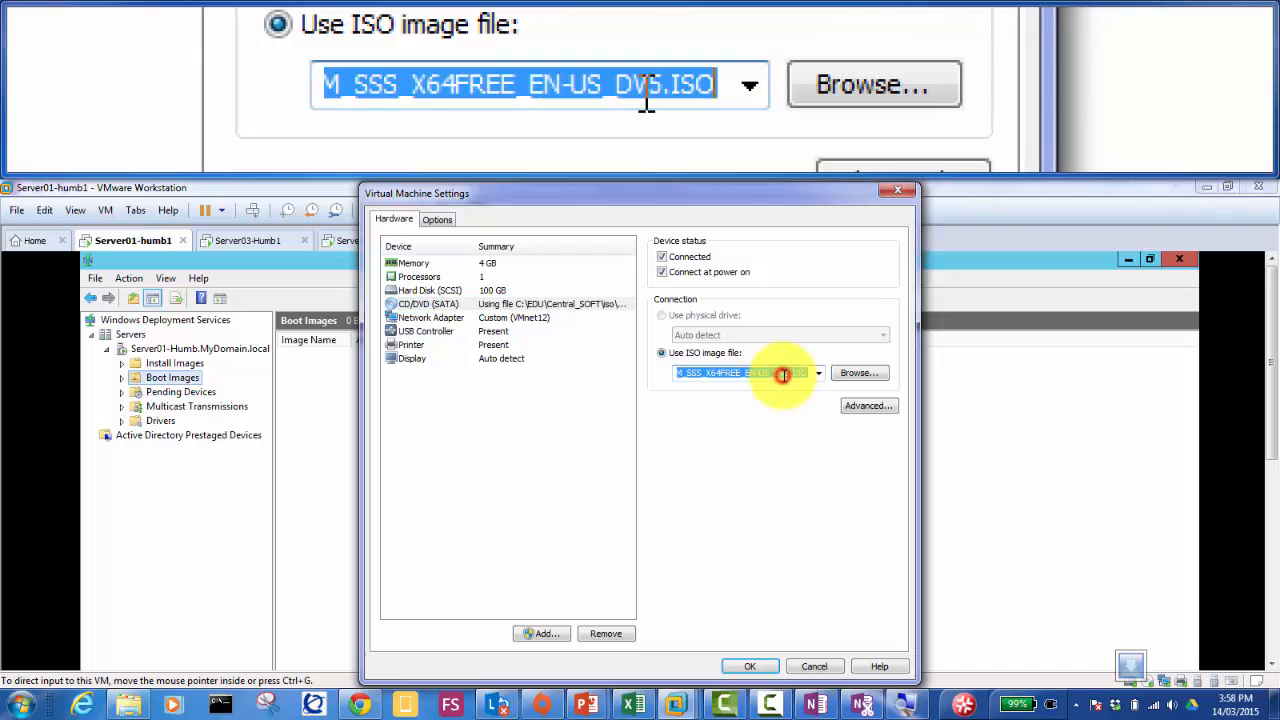
click(783, 373)
key(Left)
key(Left)
key(Left)
key(Left)
key(Left)
key(Left)
key(Left)
key(Left)
key(Left)
key(Left)
key(Left)
key(Left)
key(Left)
key(Left)
key(Left)
key(Left)
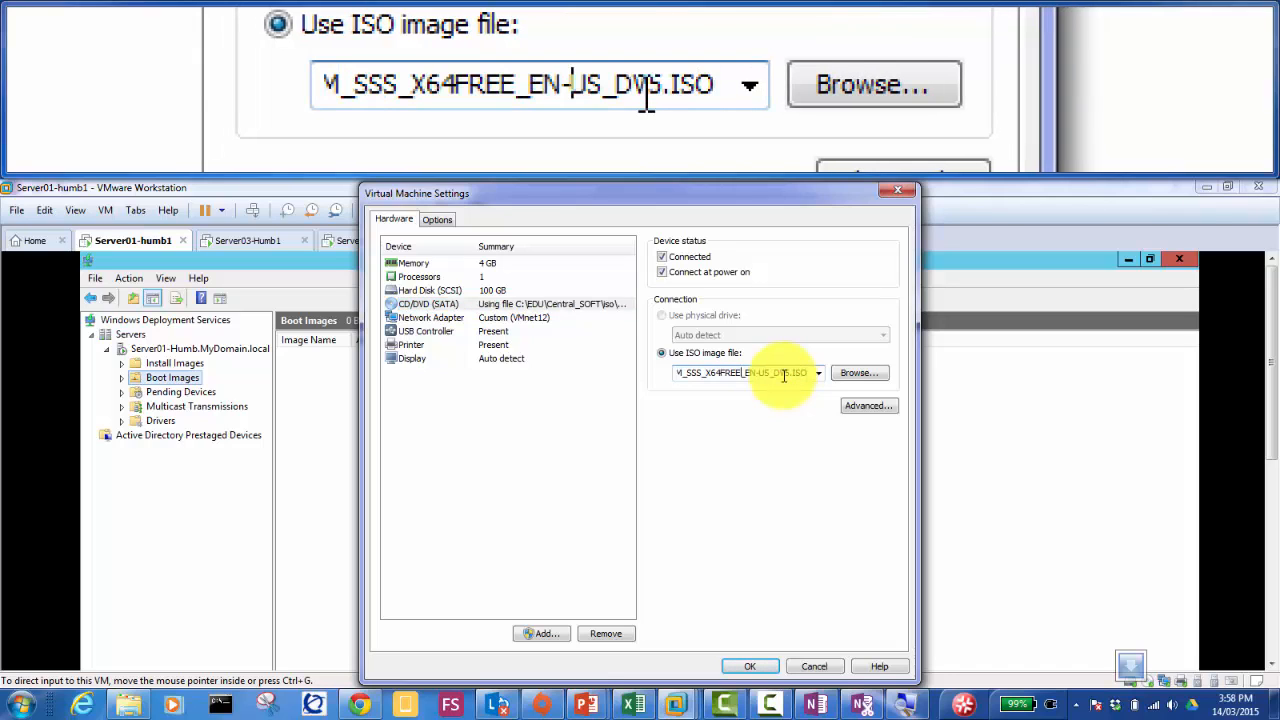
key(Left)
key(Left)
key(Left)
key(Left)
key(Left)
key(Left)
key(Left)
key(Left)
key(Left)
key(Left)
key(Left)
key(Left)
key(Left)
key(Left)
key(Left)
key(Left)
key(Left)
key(Left)
key(Left)
key(Left)
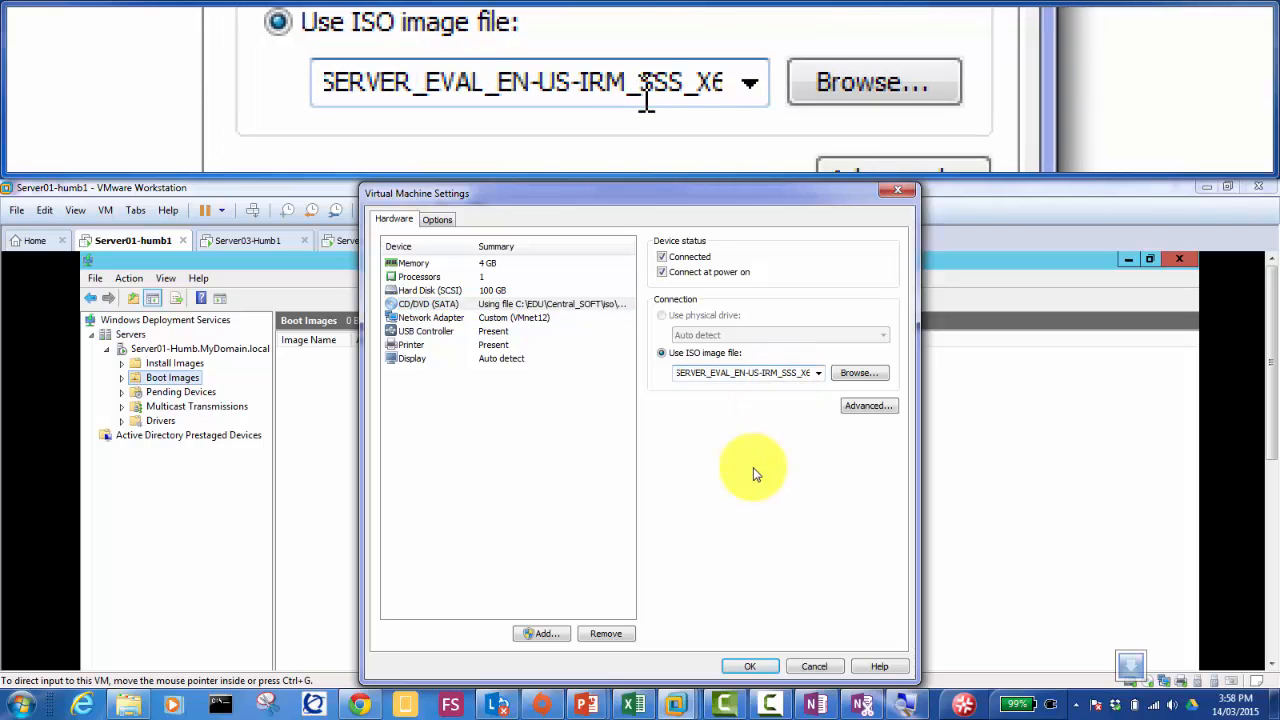
click(821, 664)
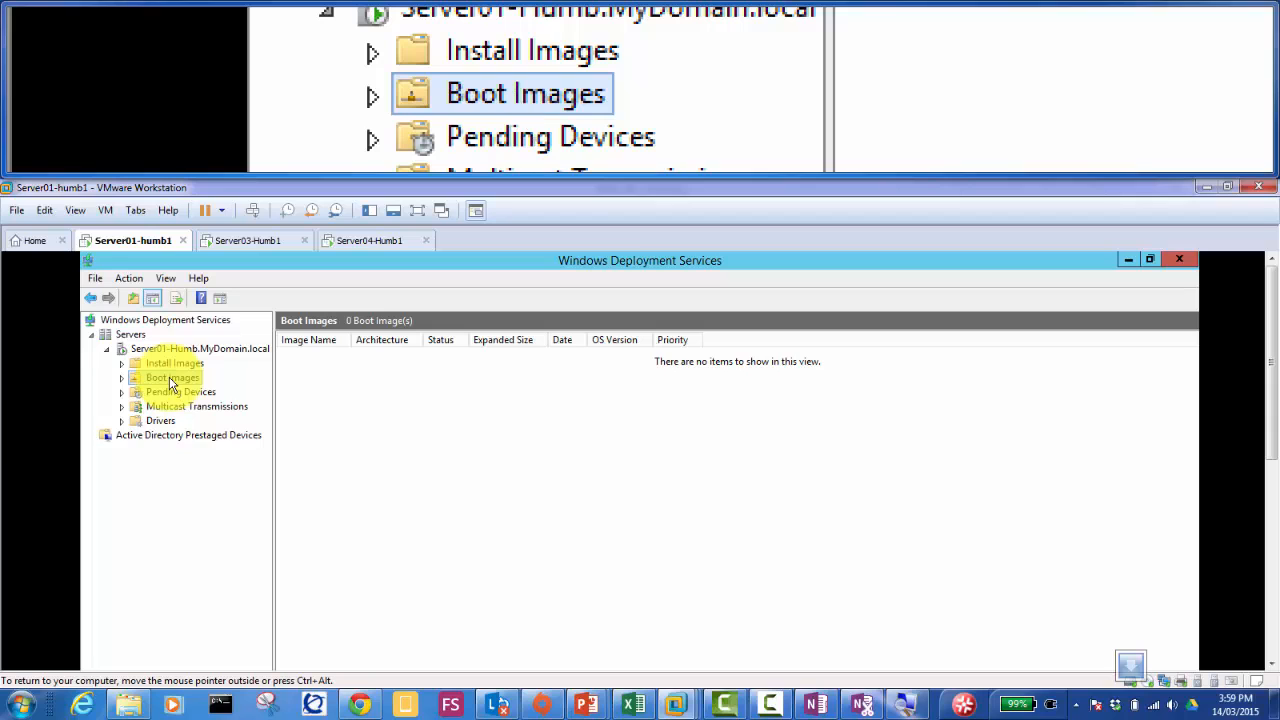
Step: Launch Add Boot Image from Boot Images and move the Add Image Wizard into full view
right_click(170, 383)
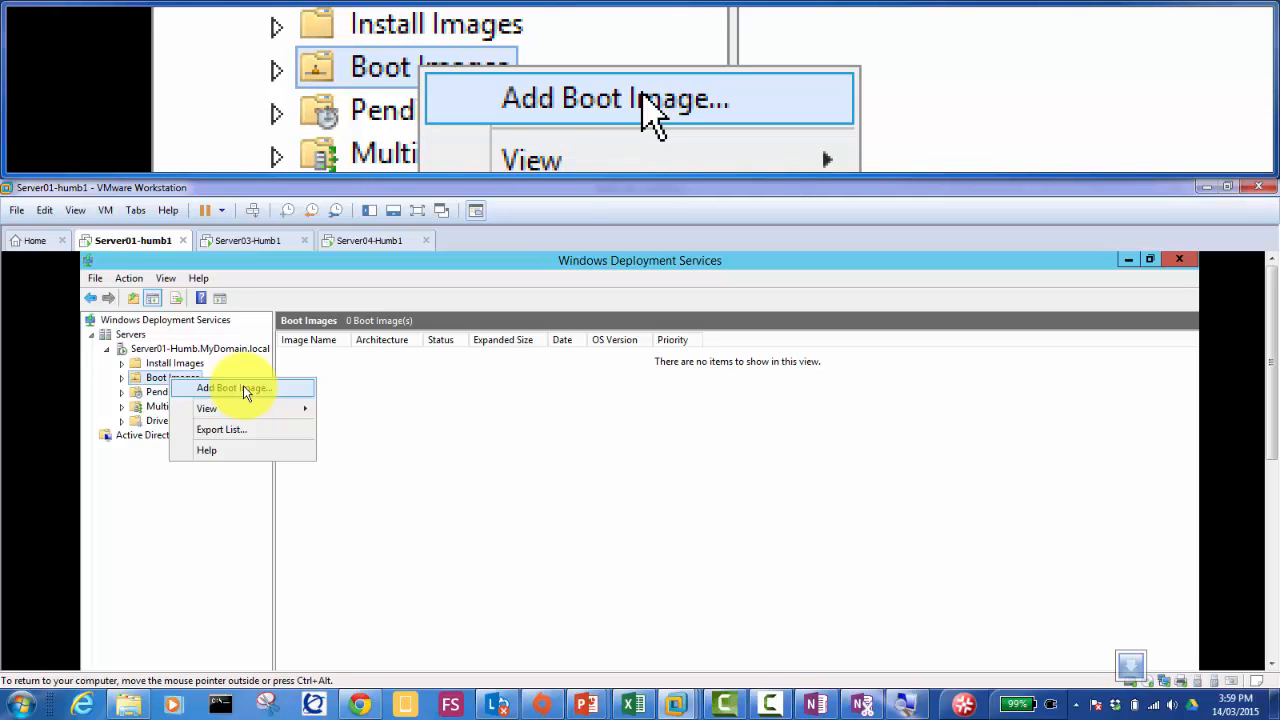
click(243, 387)
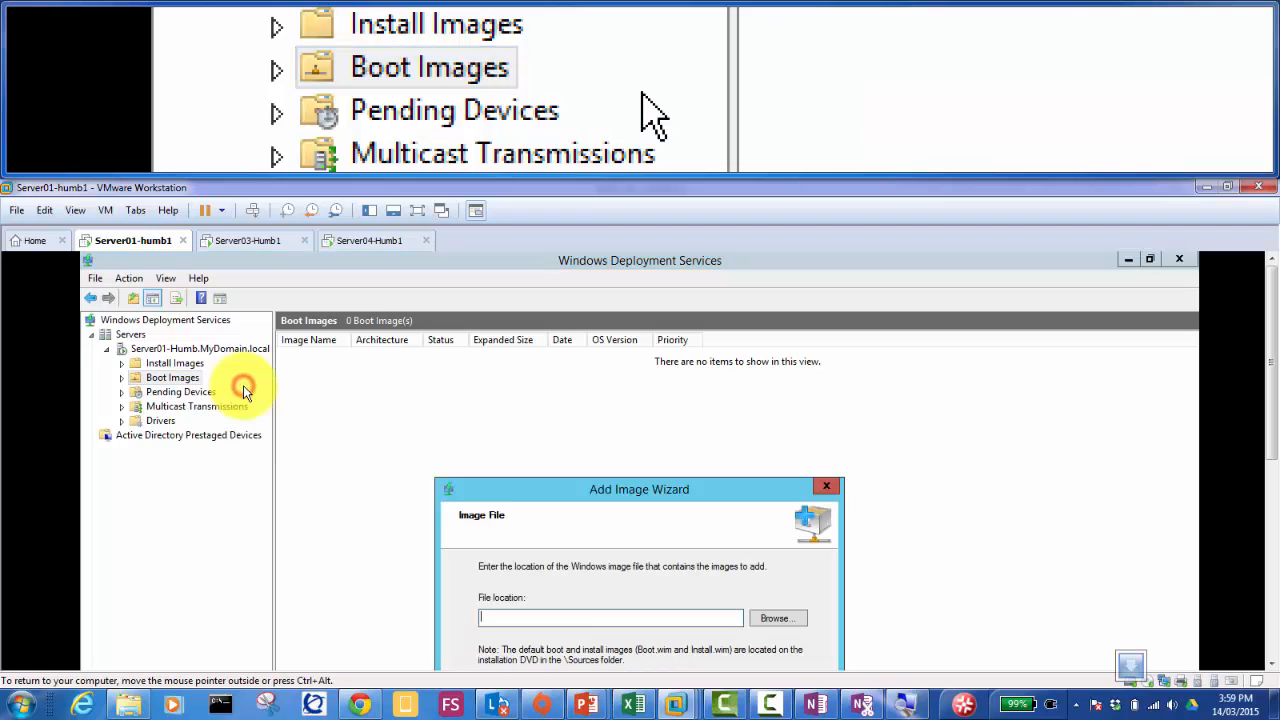
drag(604, 486, 518, 311)
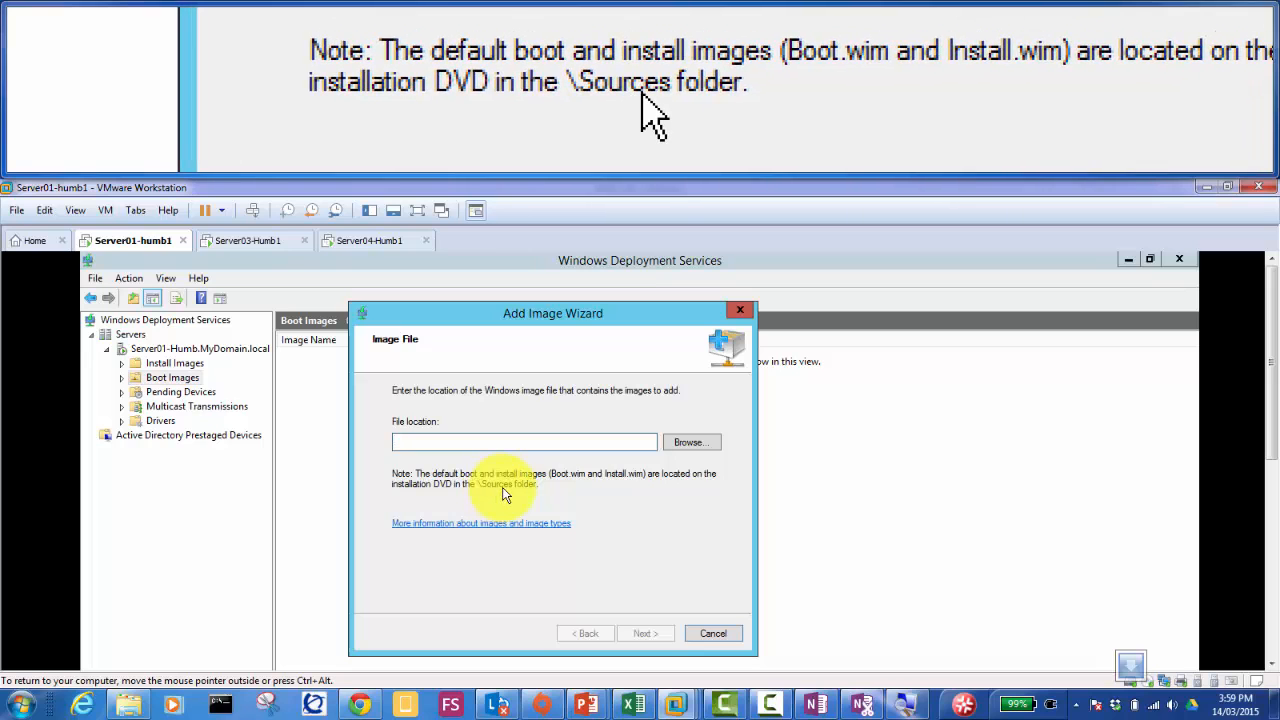
Step: Browse to the sources folder on DVD Drive (D:), where boot.wim and install.wim are listed
click(679, 443)
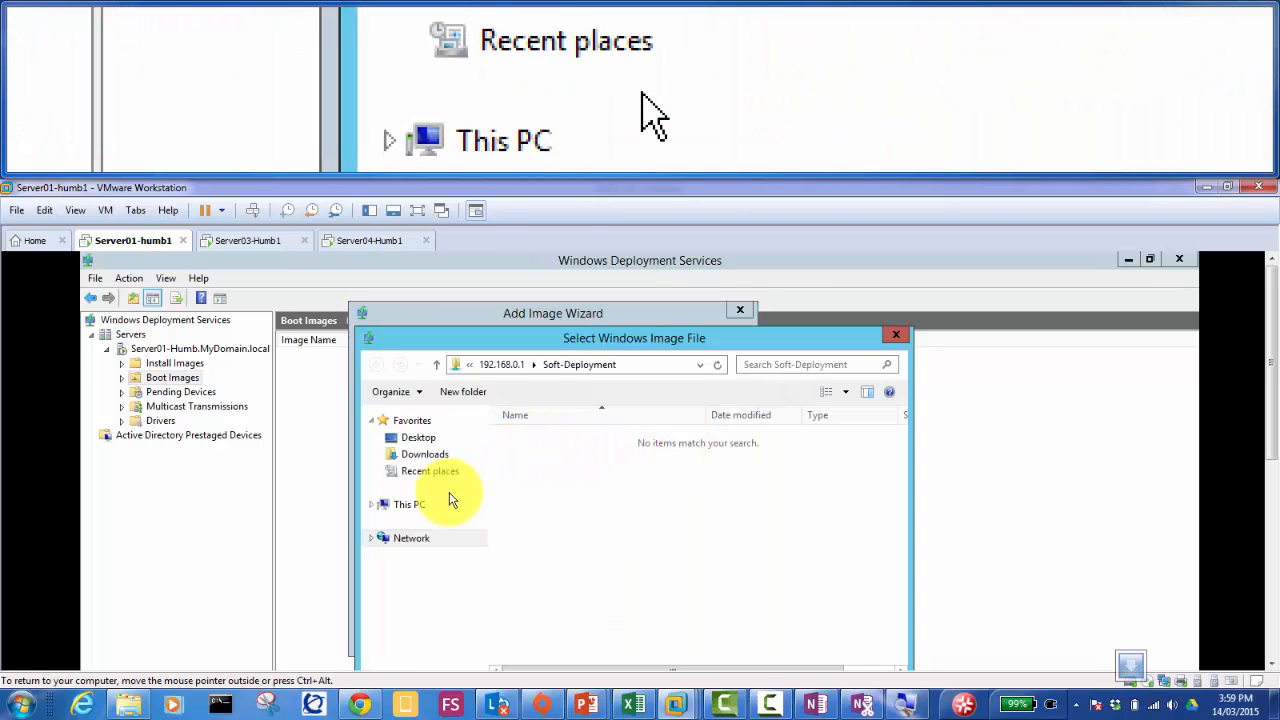
click(428, 504)
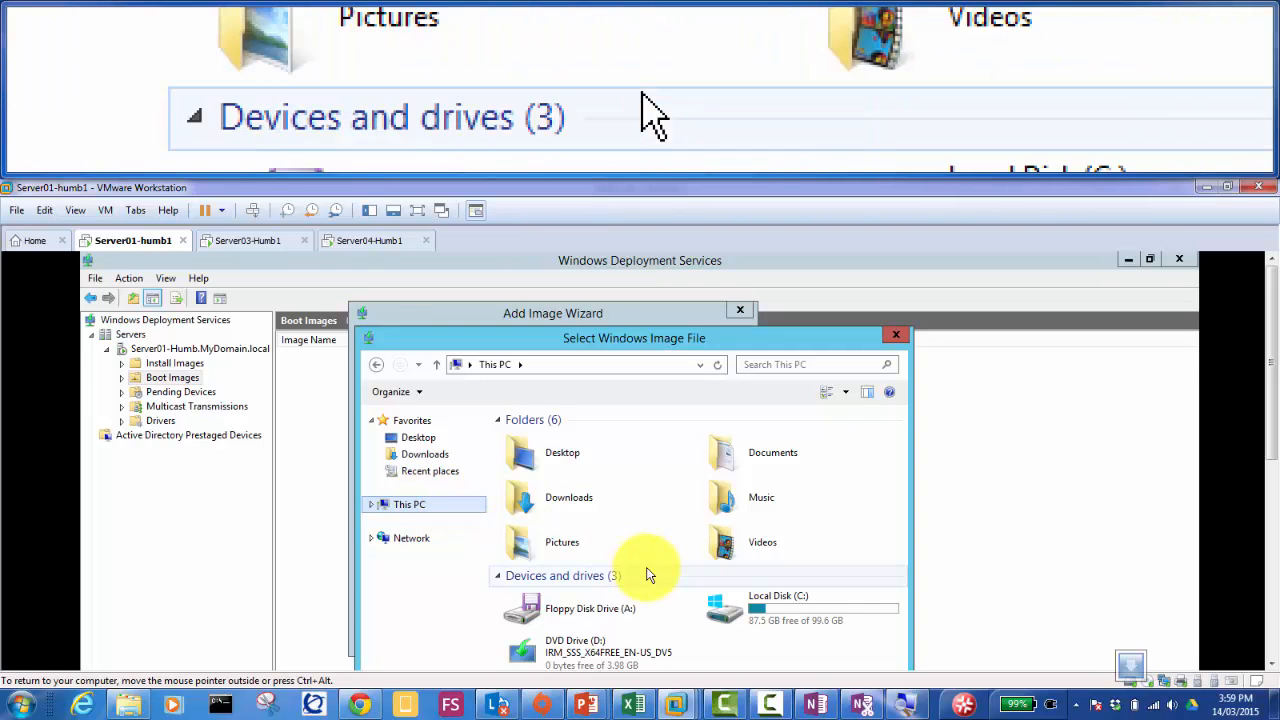
drag(614, 336, 588, 262)
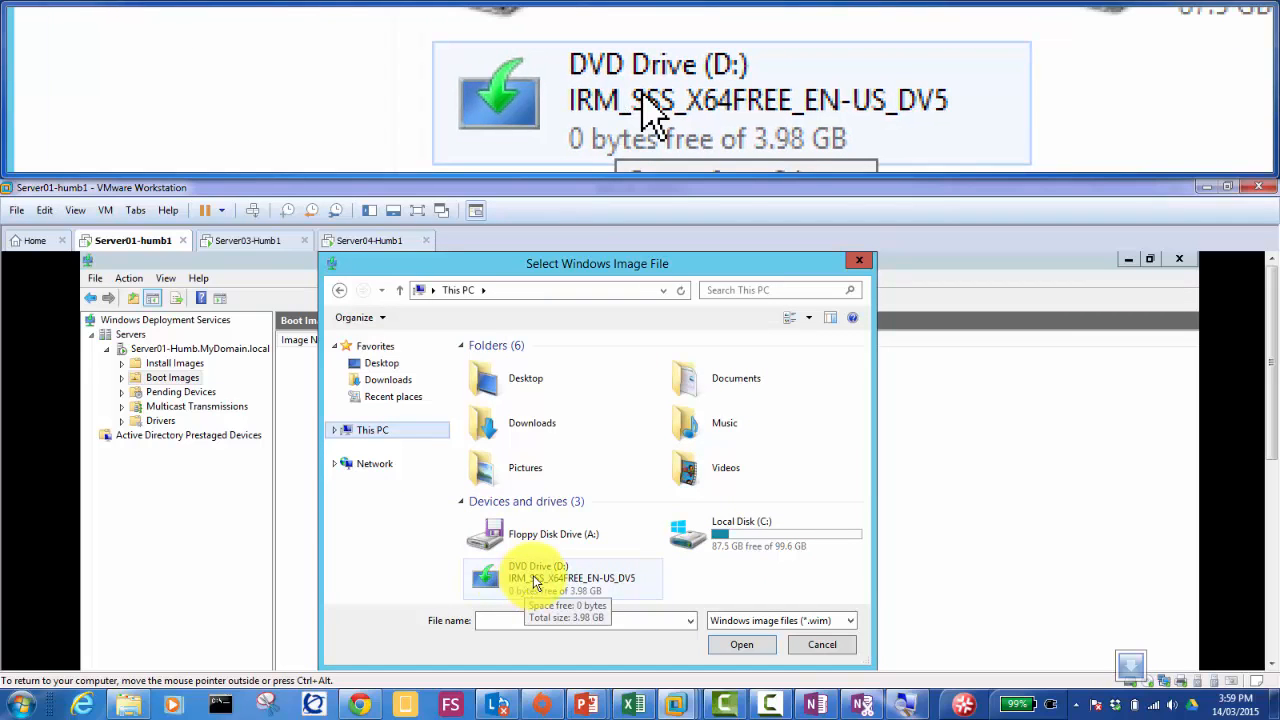
double_click(535, 582)
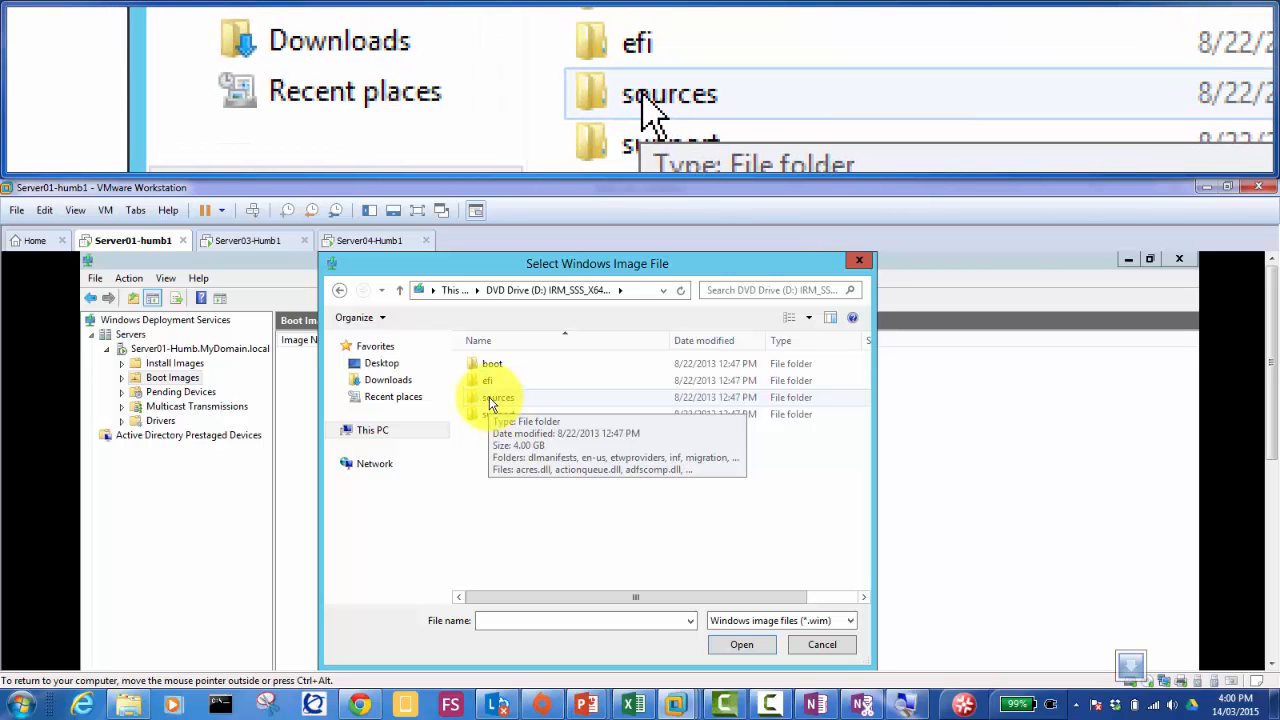
double_click(489, 398)
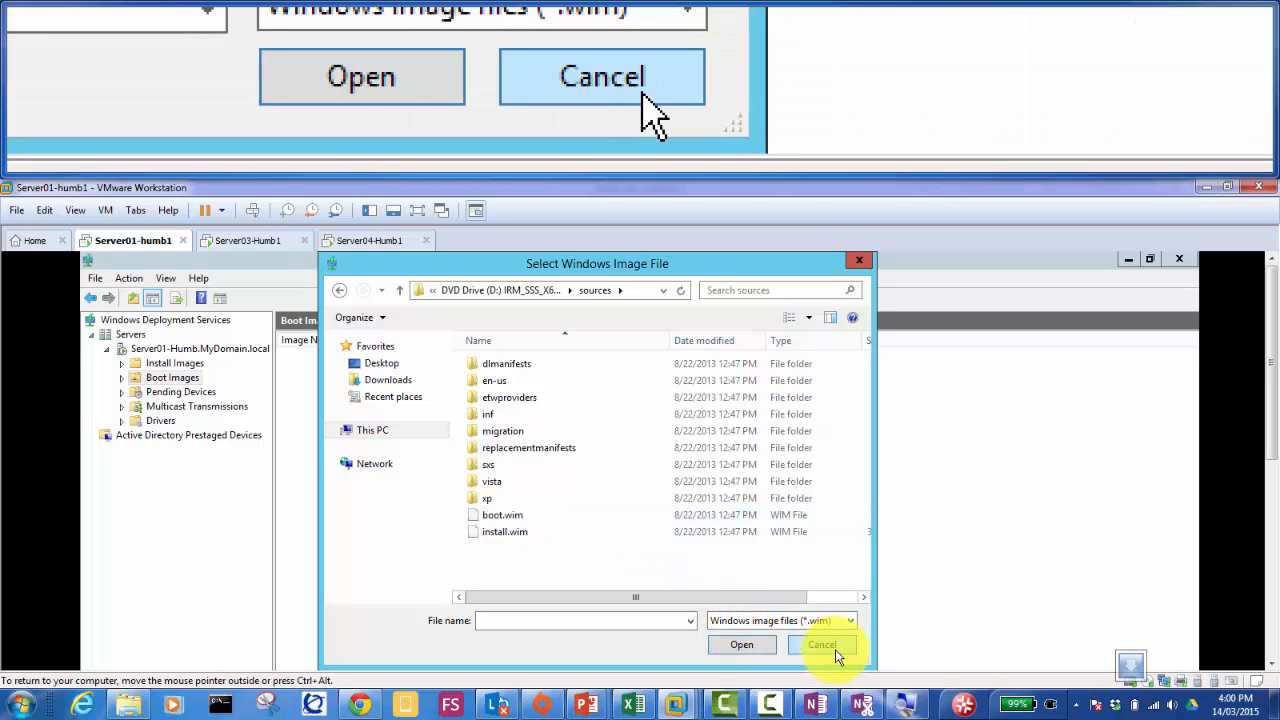
Step: Cancel the file picker and the Add Image Wizard, confirm the stop, then bring up the Boot Images options
click(822, 645)
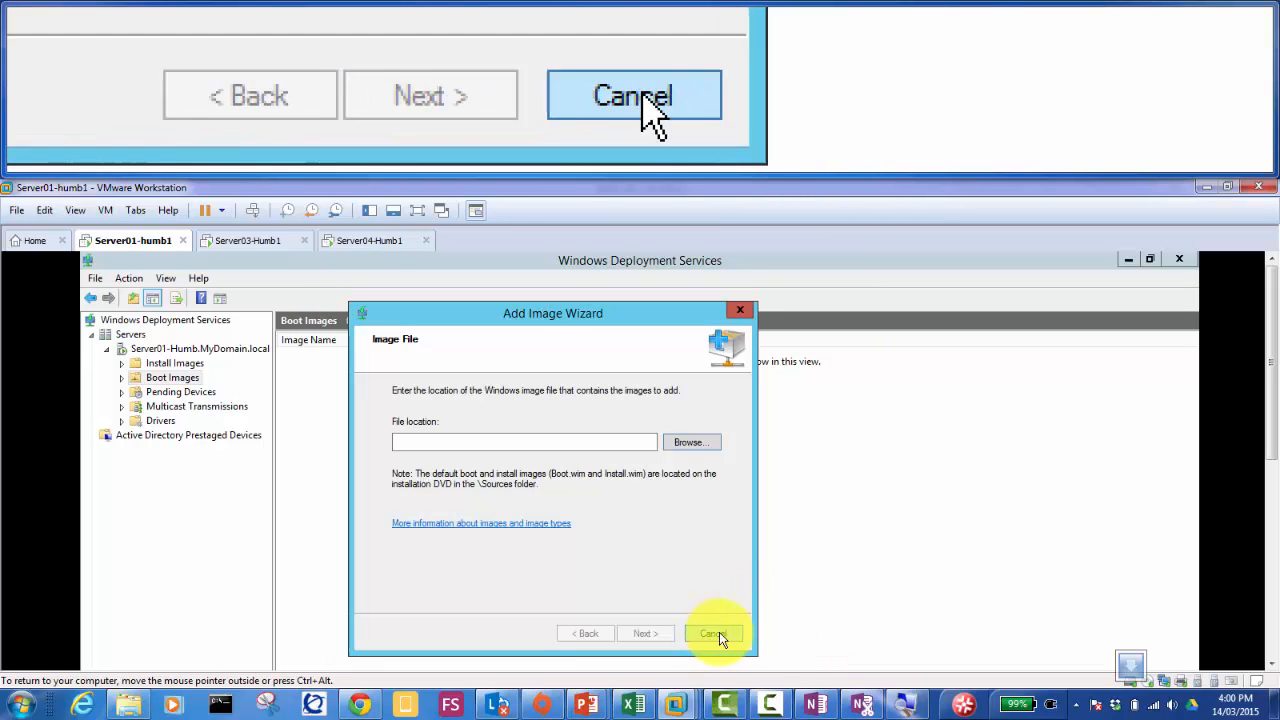
click(719, 634)
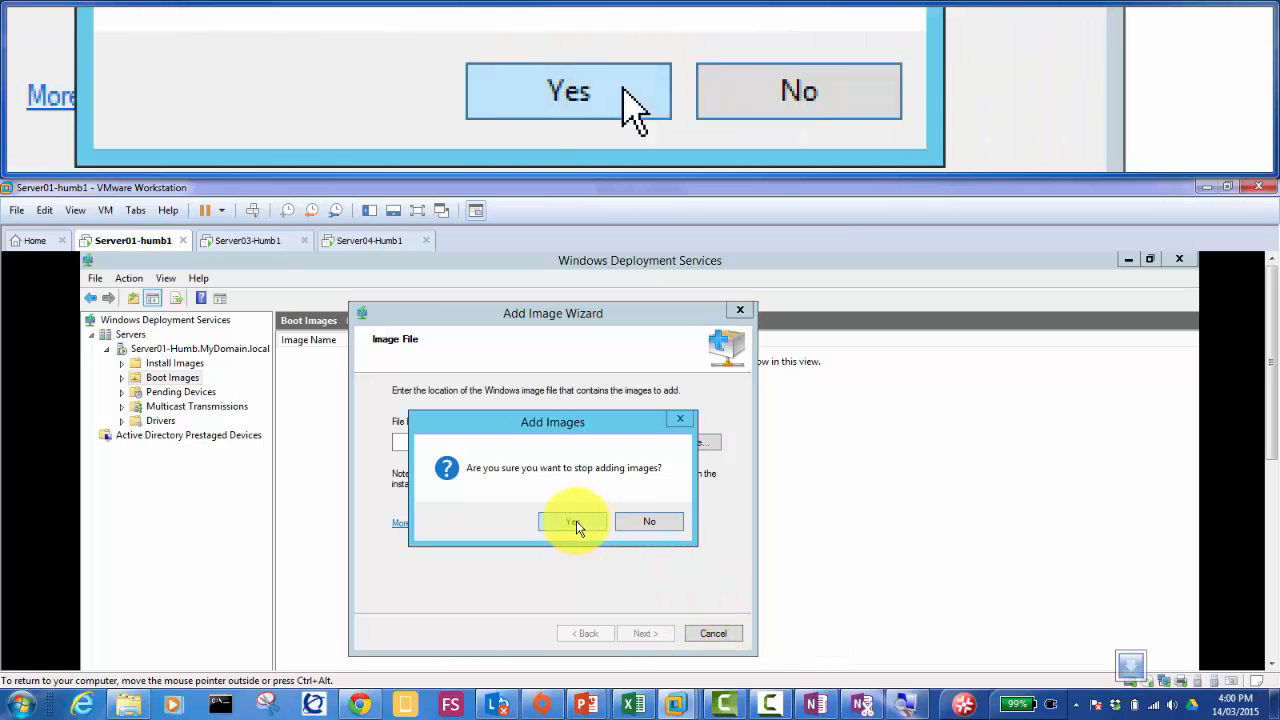
click(572, 521)
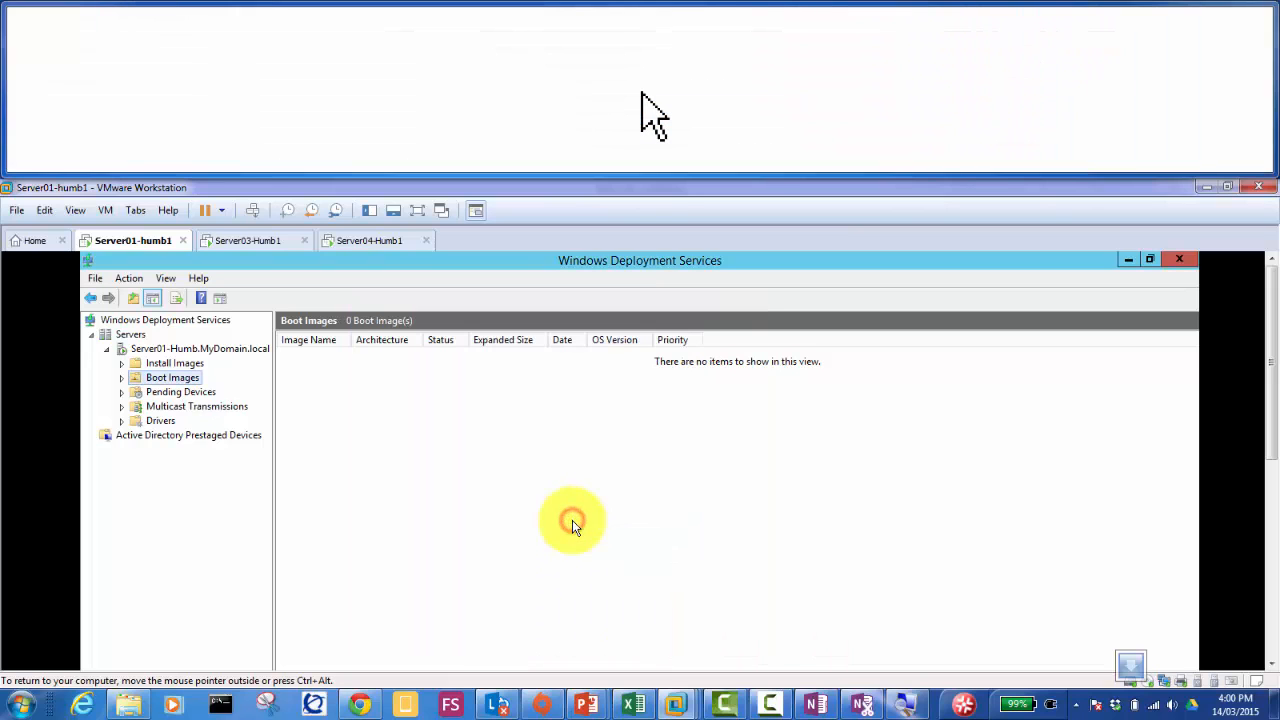
right_click(184, 381)
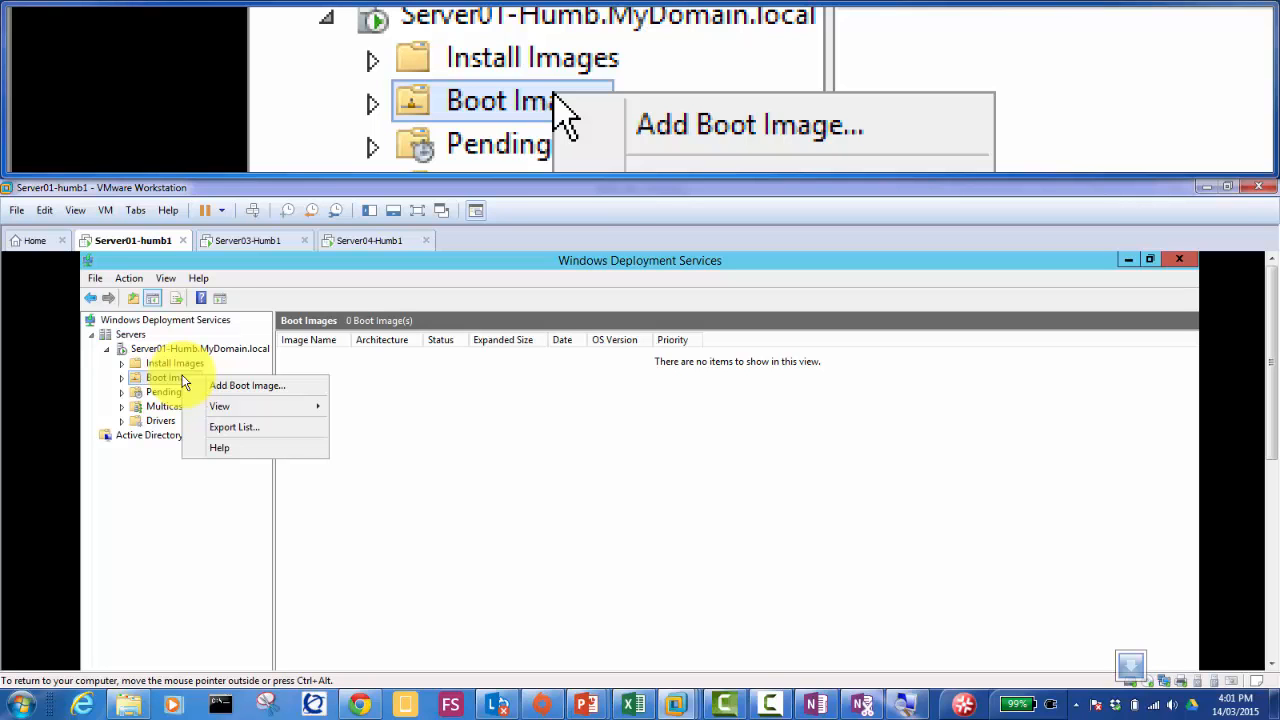
right_click(131, 241)
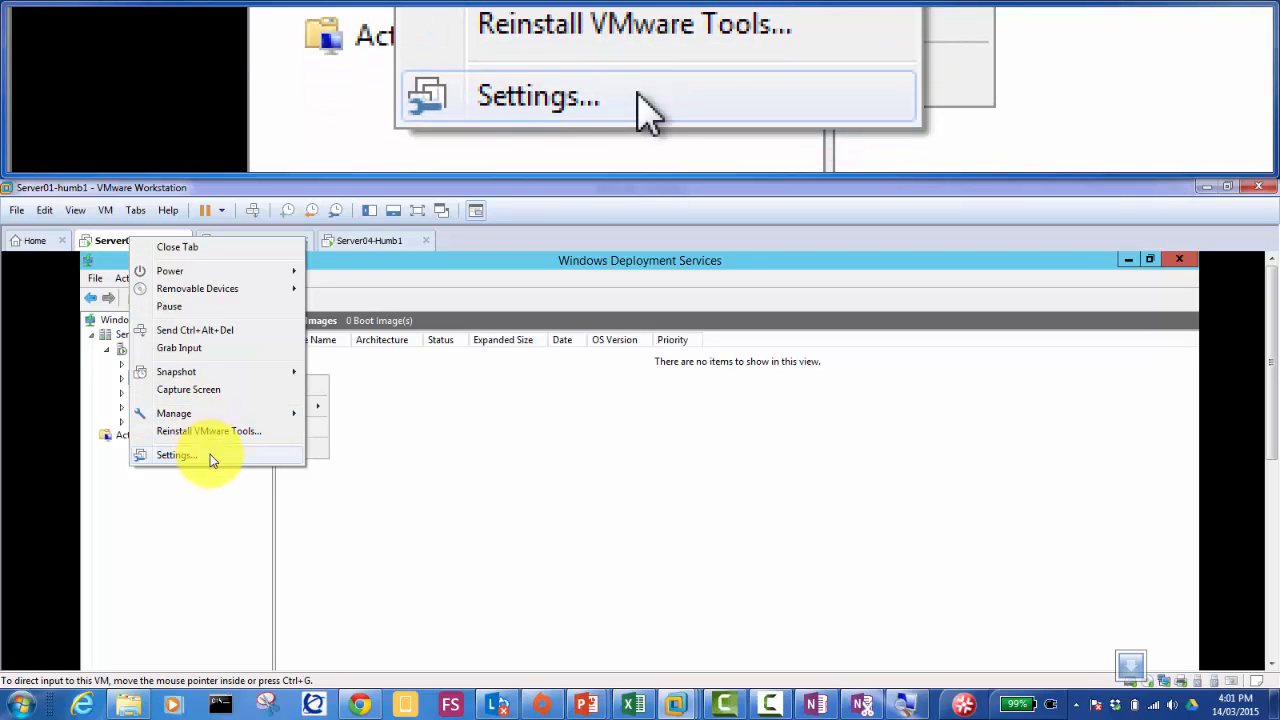
click(211, 458)
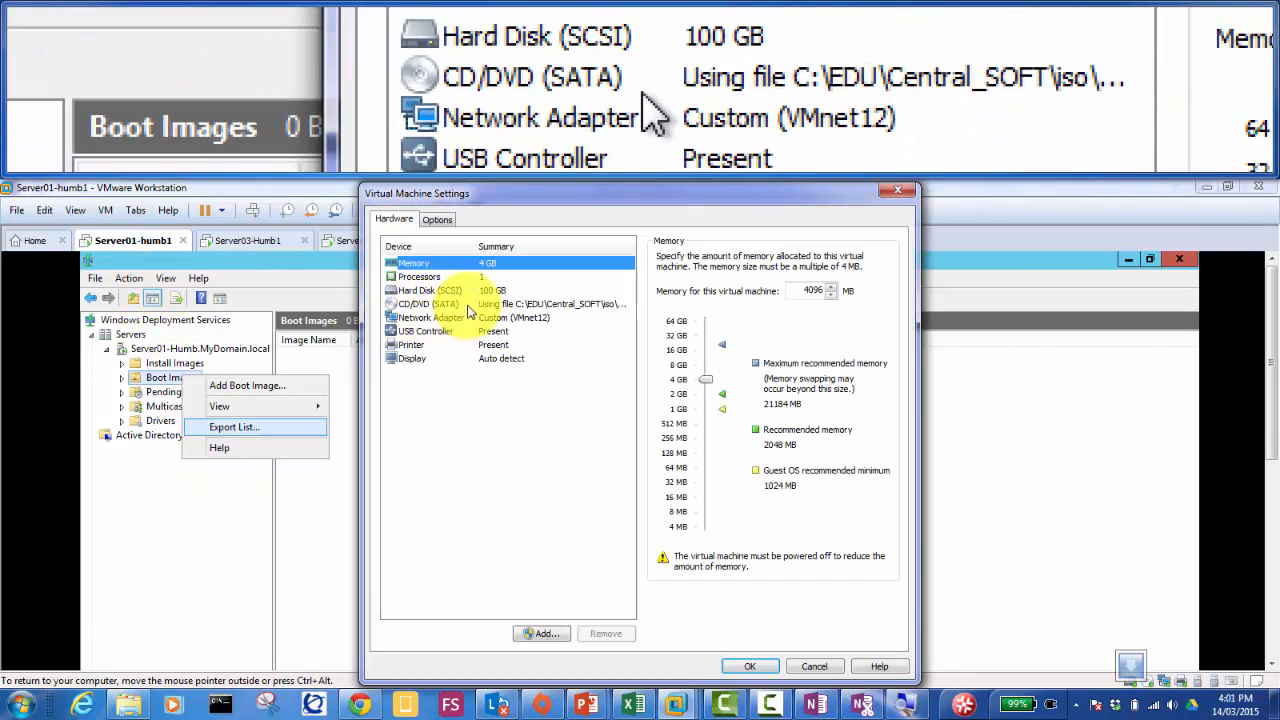
click(465, 304)
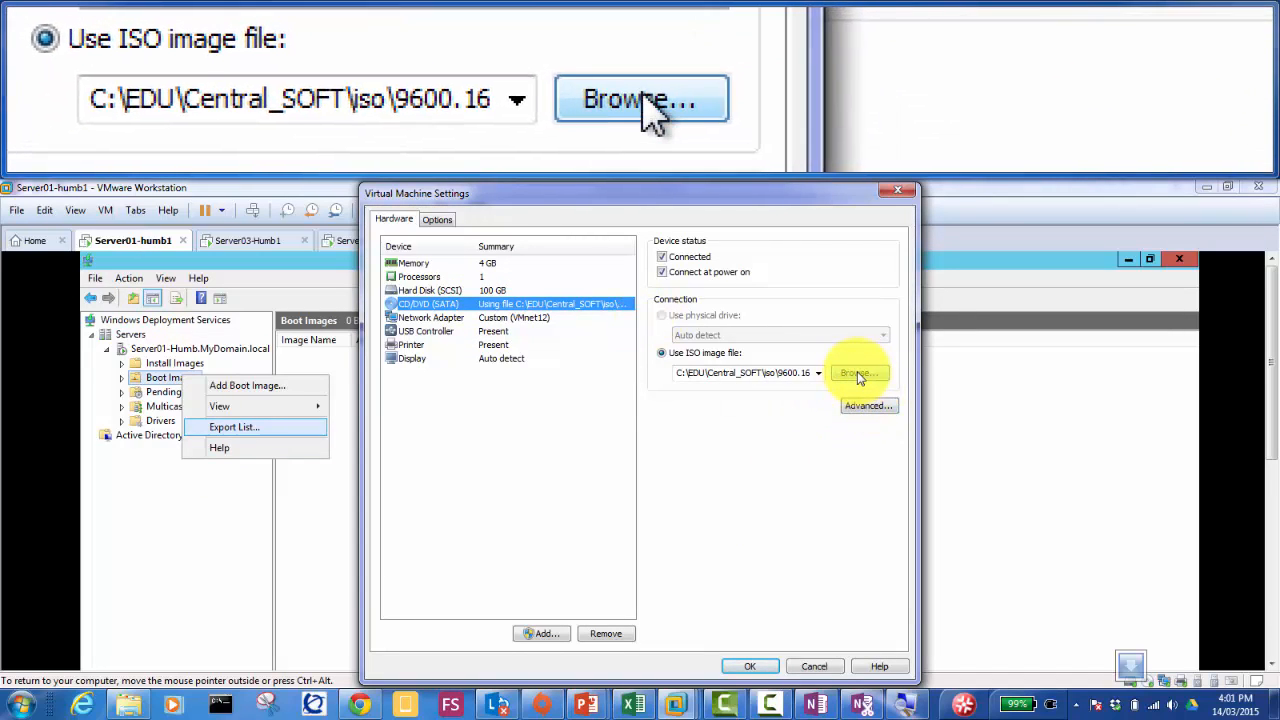
click(858, 374)
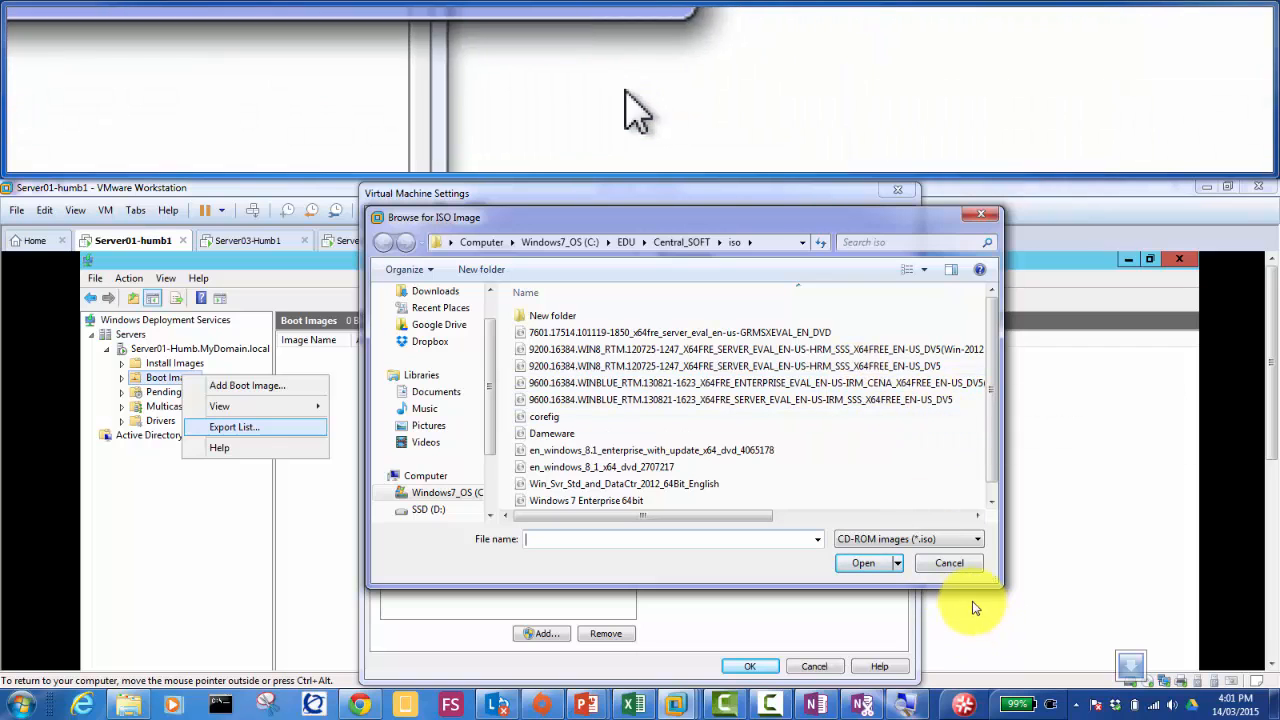
click(950, 564)
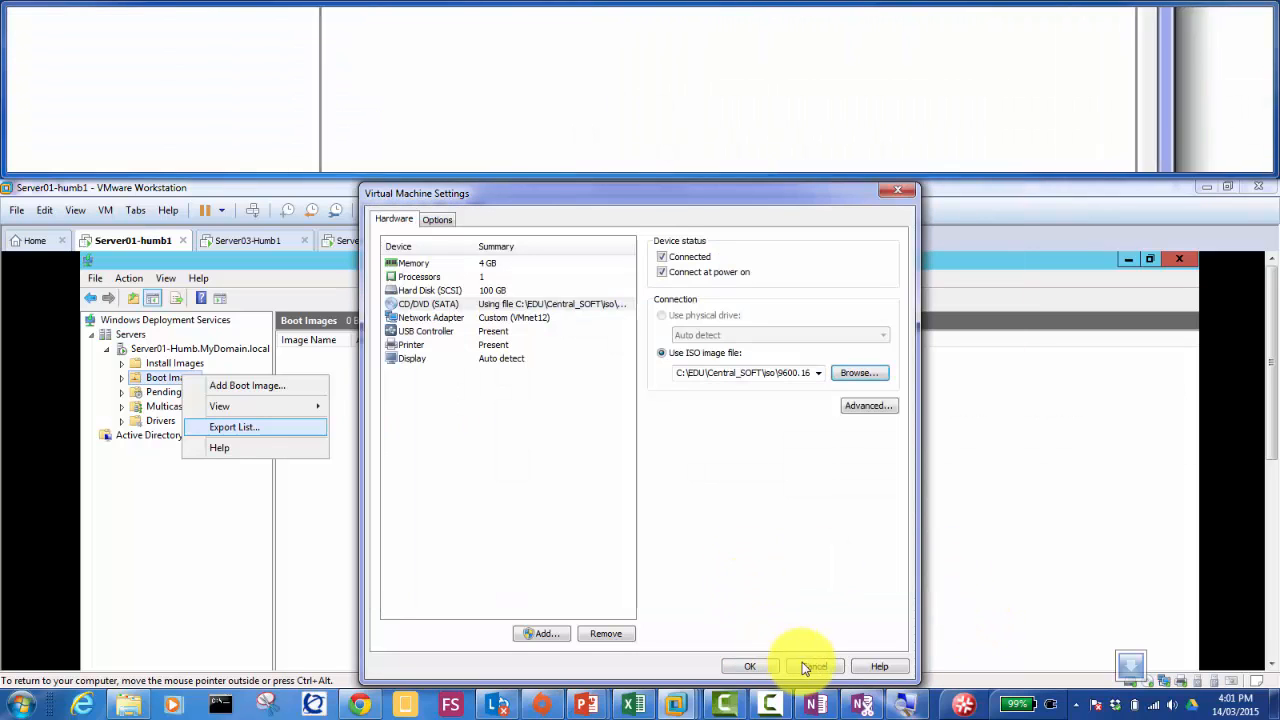
click(812, 666)
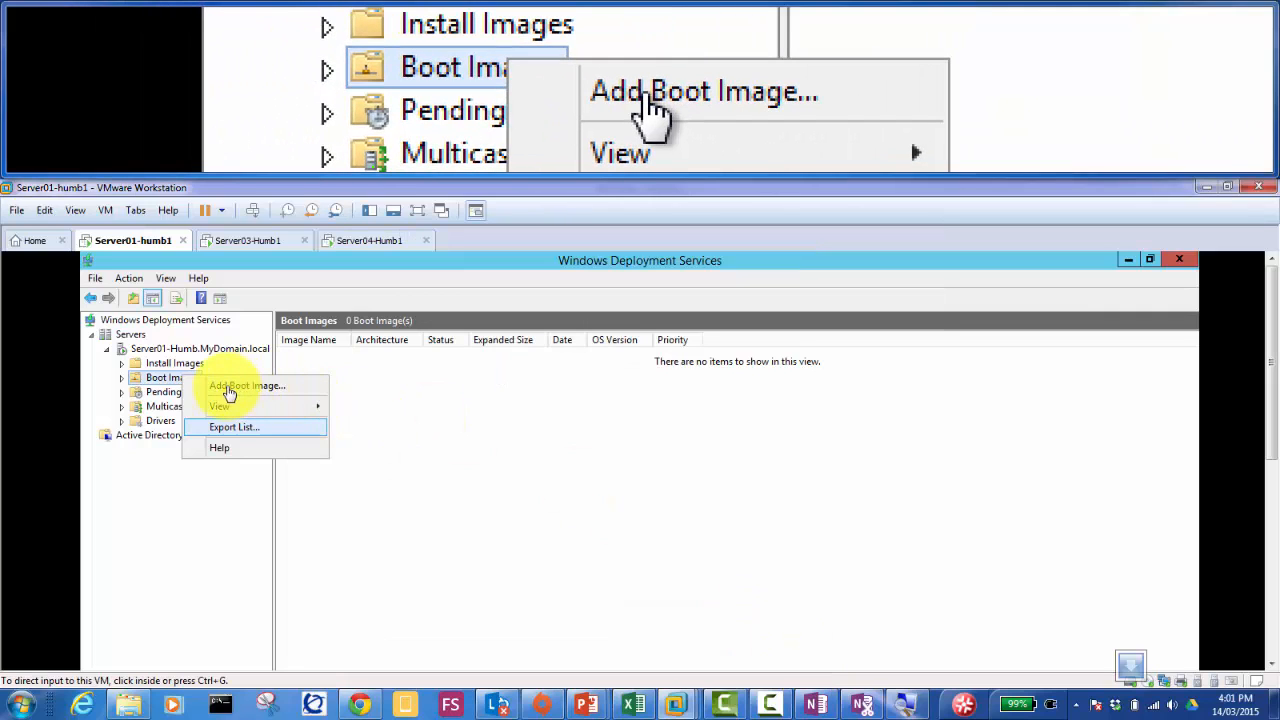
Step: Restart adding a boot image and choose D:\sources\boot.wim as the image file
click(229, 388)
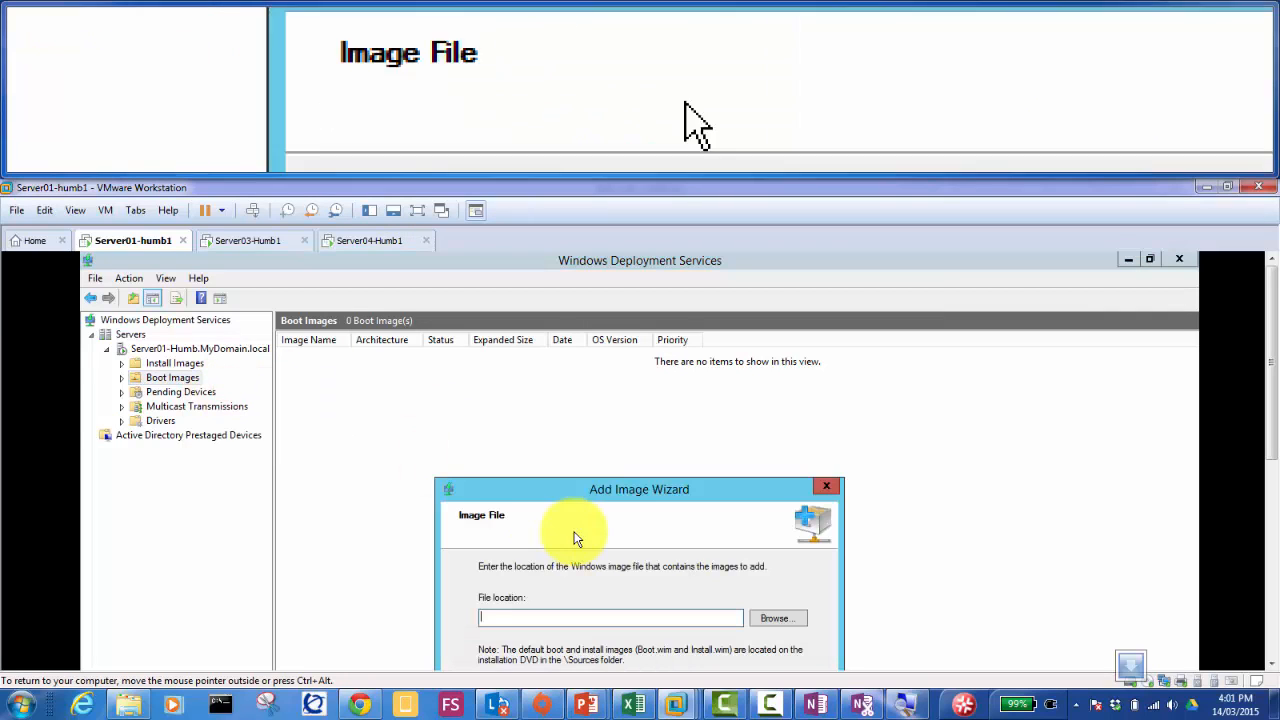
drag(591, 491, 560, 366)
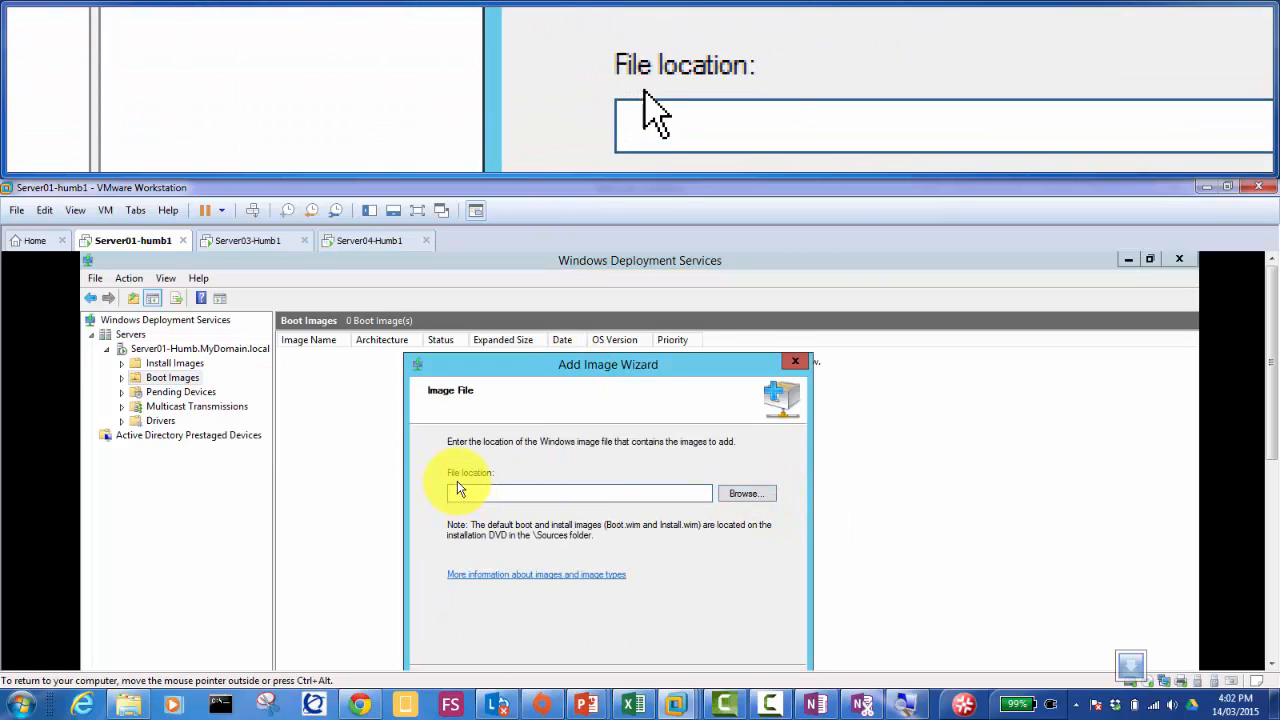
click(749, 490)
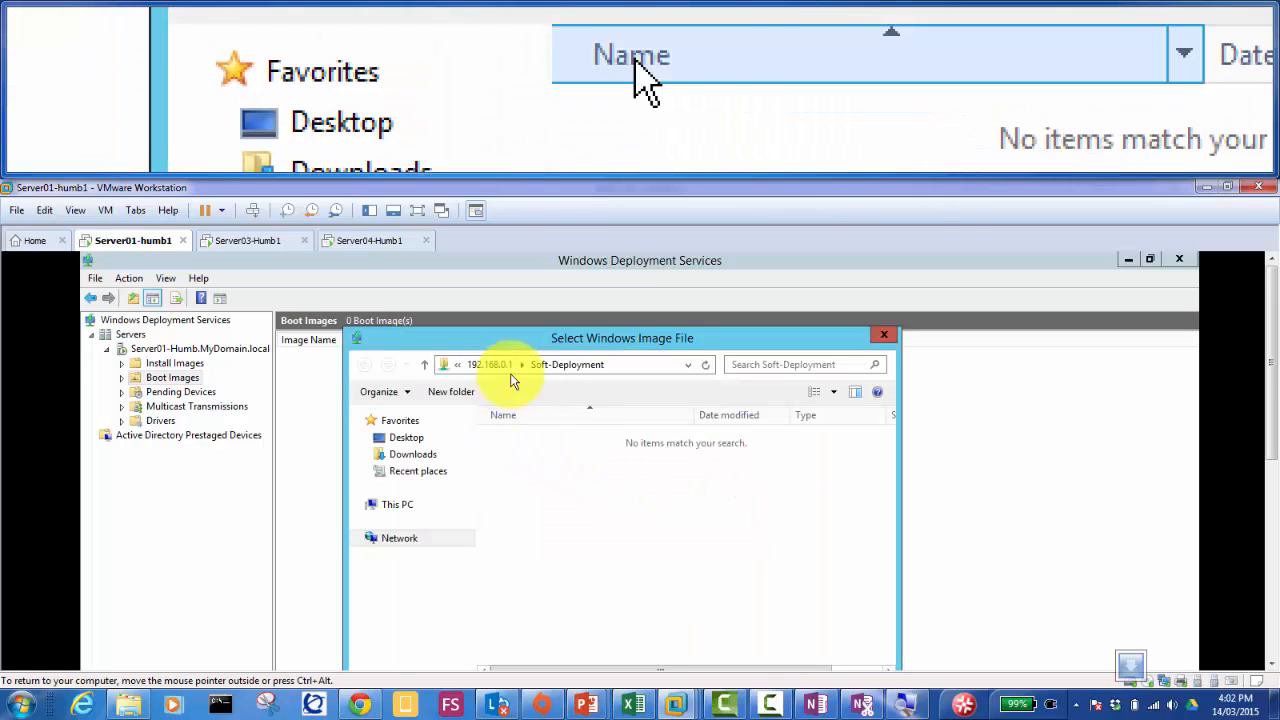
click(403, 507)
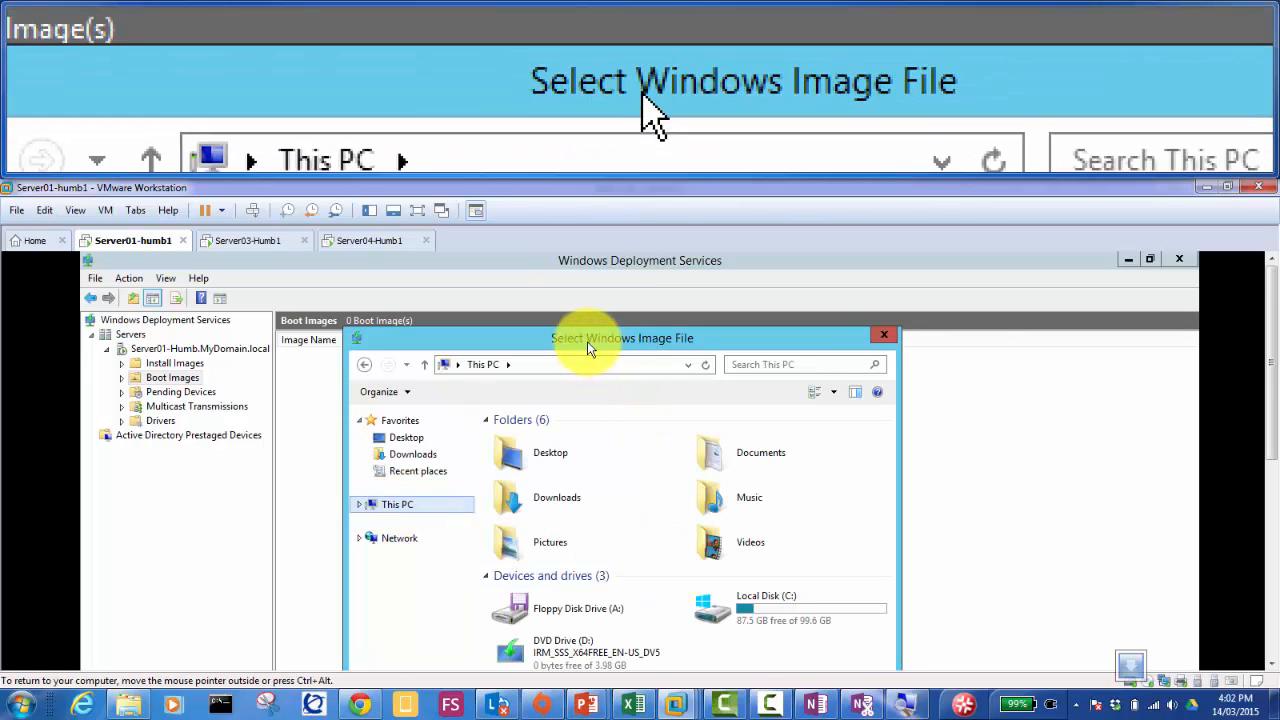
drag(587, 341, 572, 266)
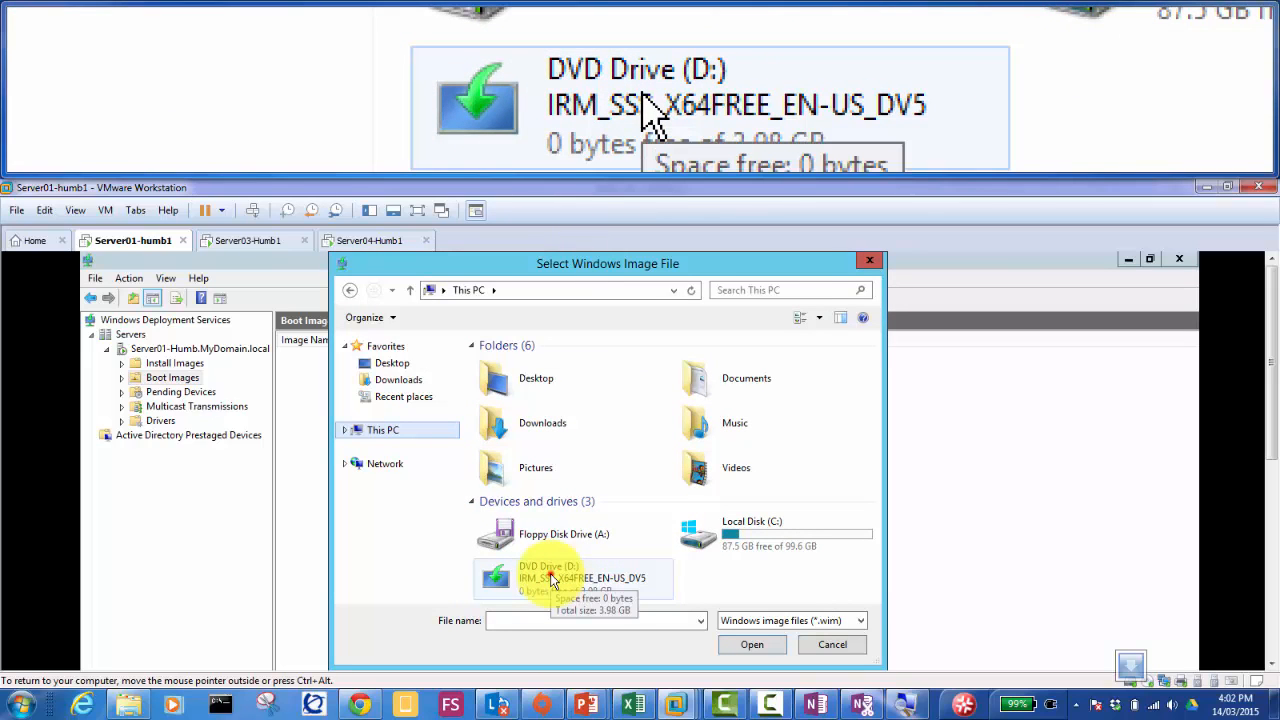
double_click(550, 577)
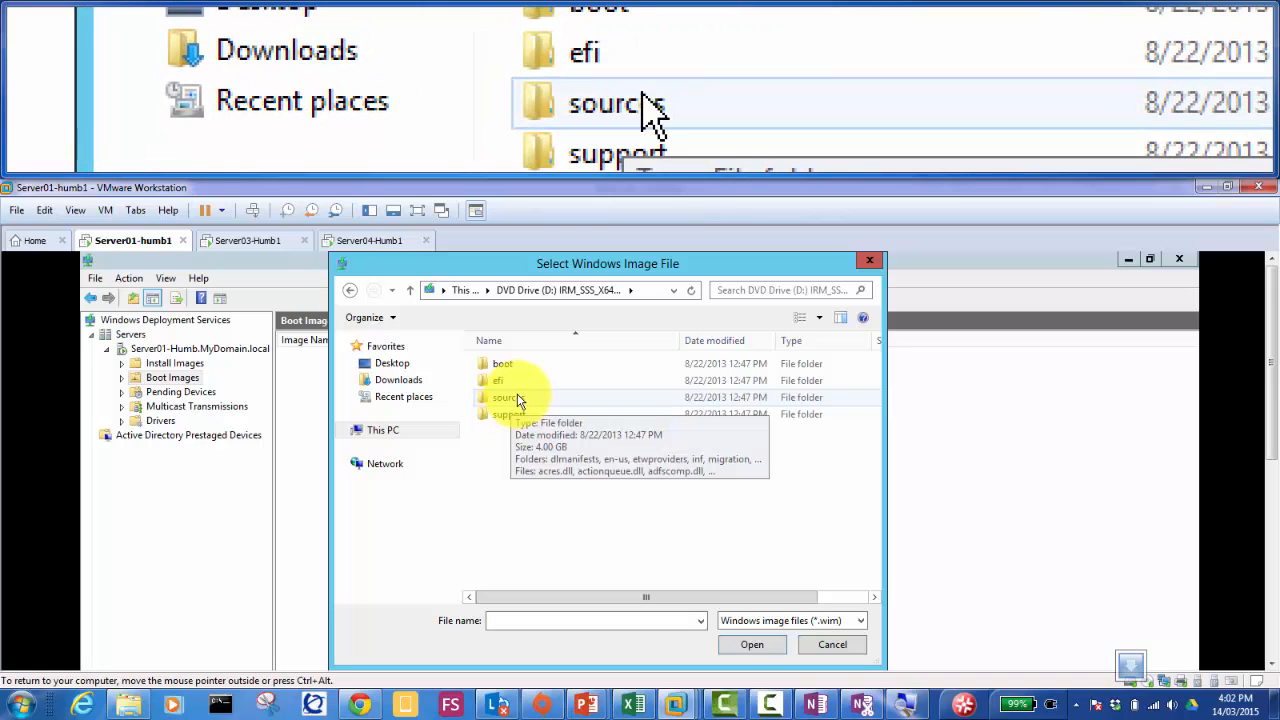
double_click(517, 398)
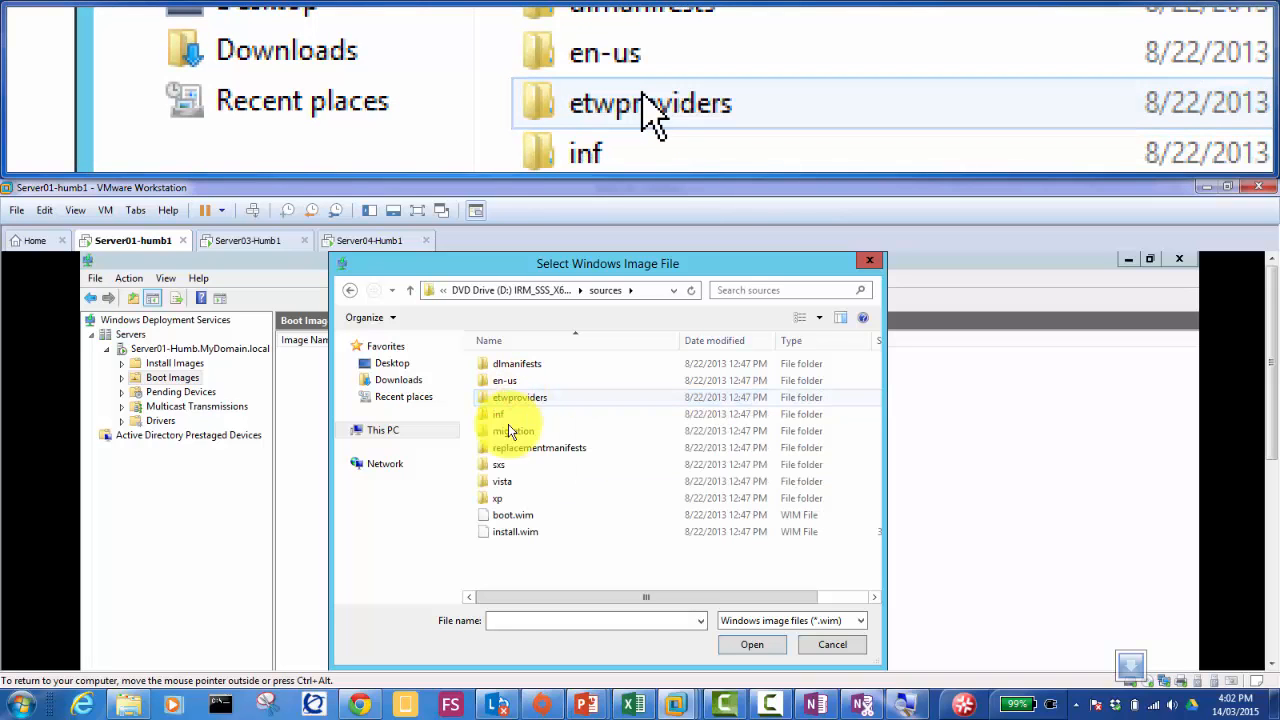
double_click(513, 516)
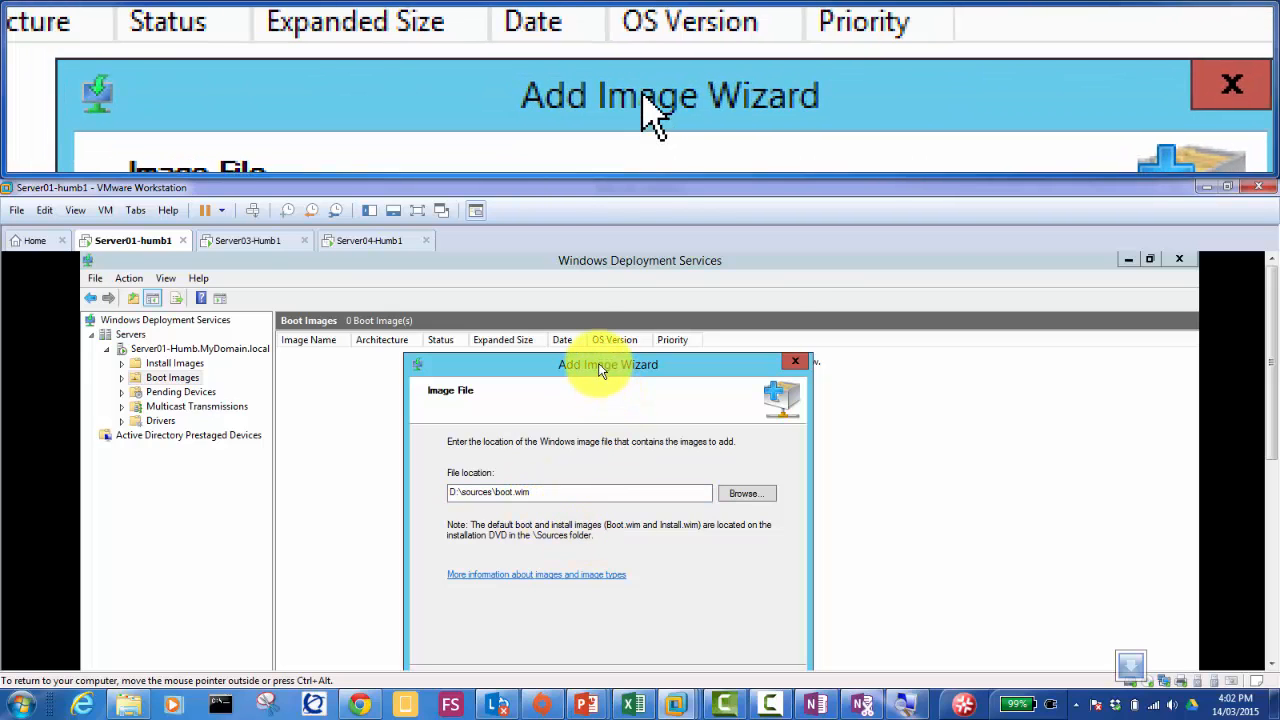
Step: Complete the wizard to add the Microsoft Windows Setup (x64) boot image, then view Install Images
drag(600, 370, 553, 275)
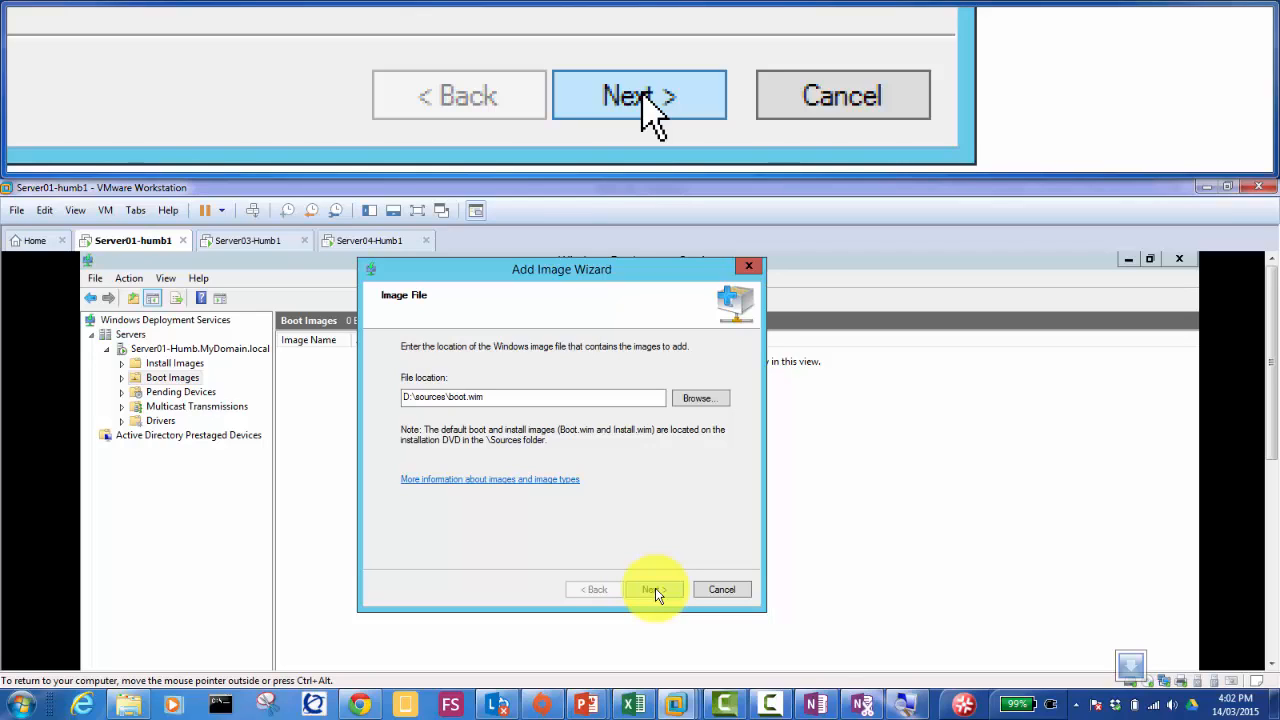
click(655, 588)
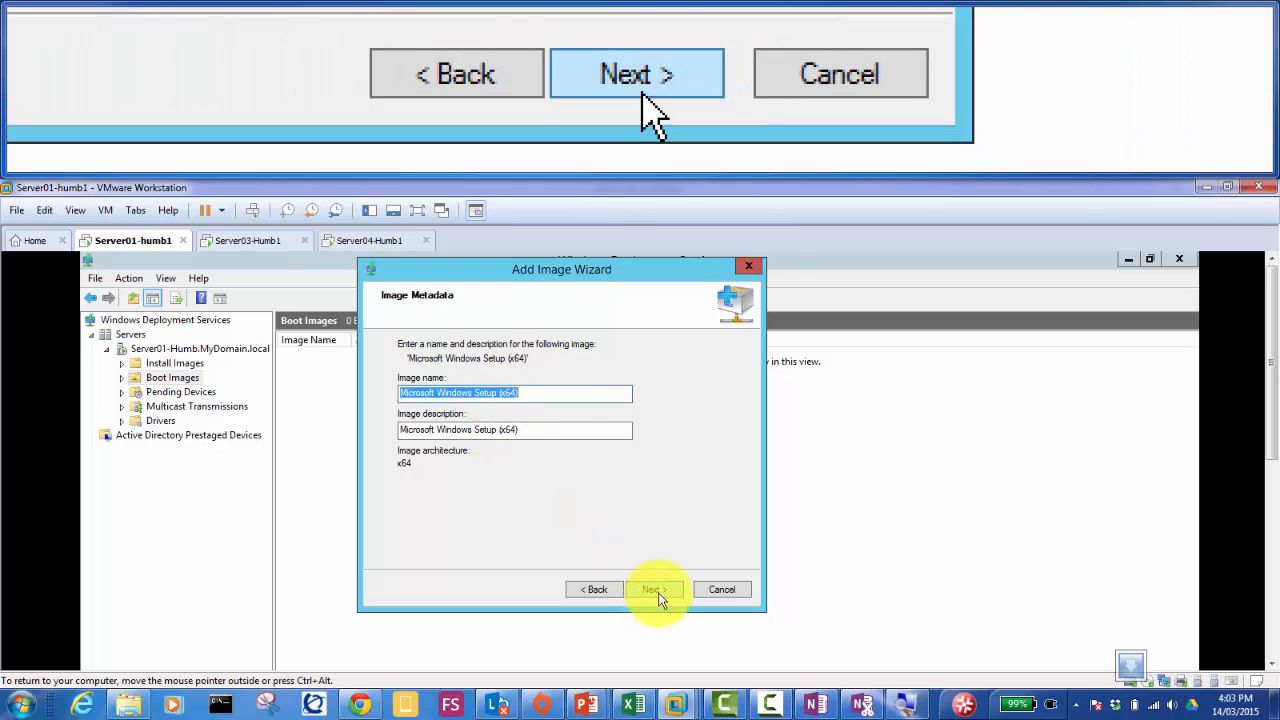
click(652, 589)
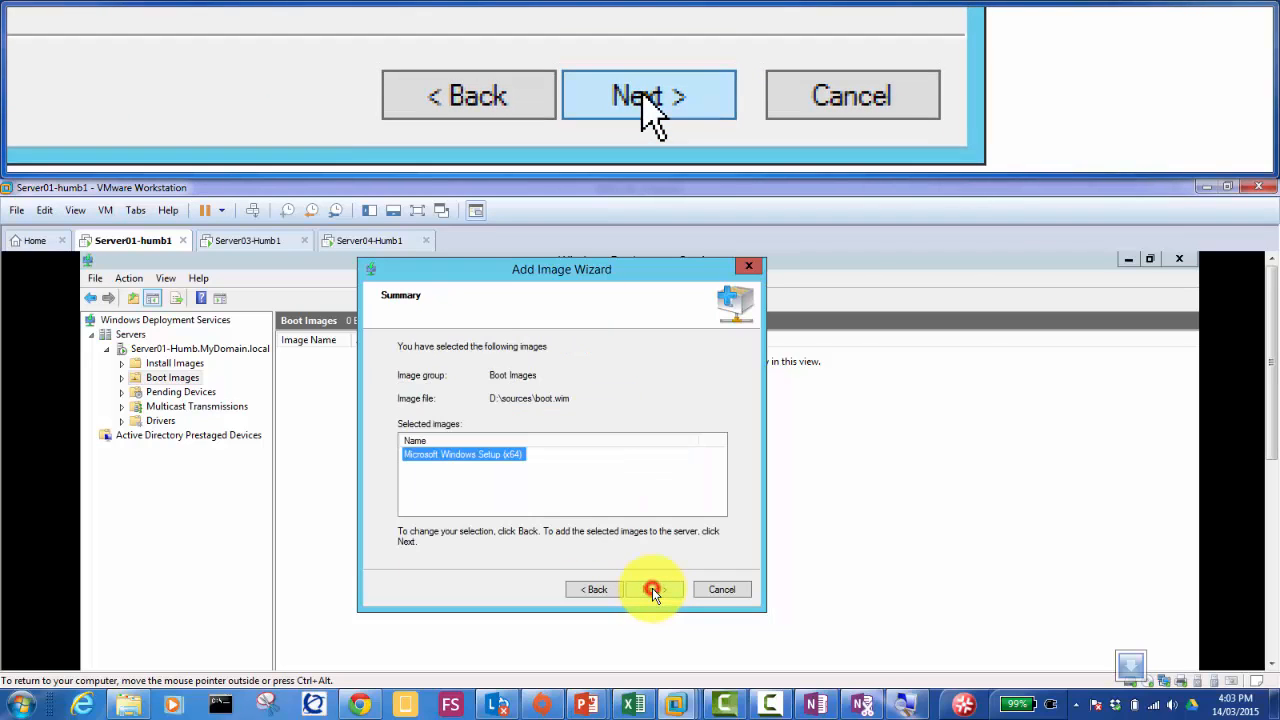
click(600, 590)
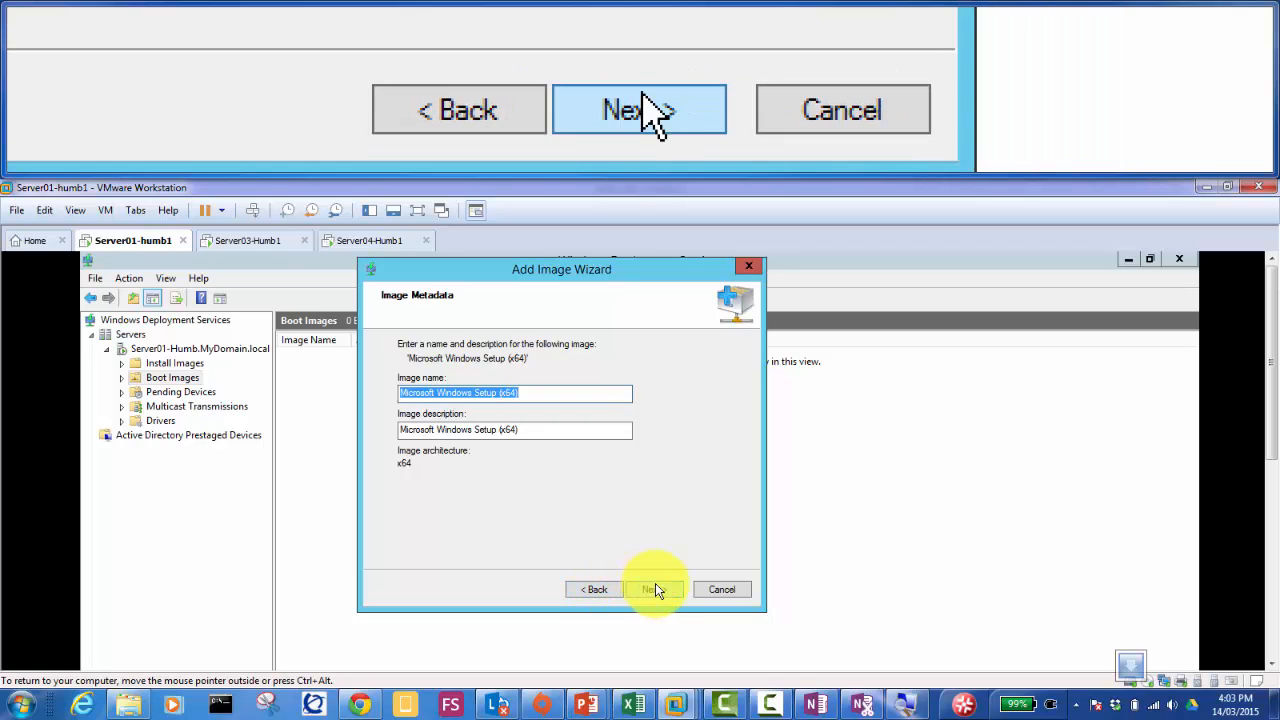
click(643, 587)
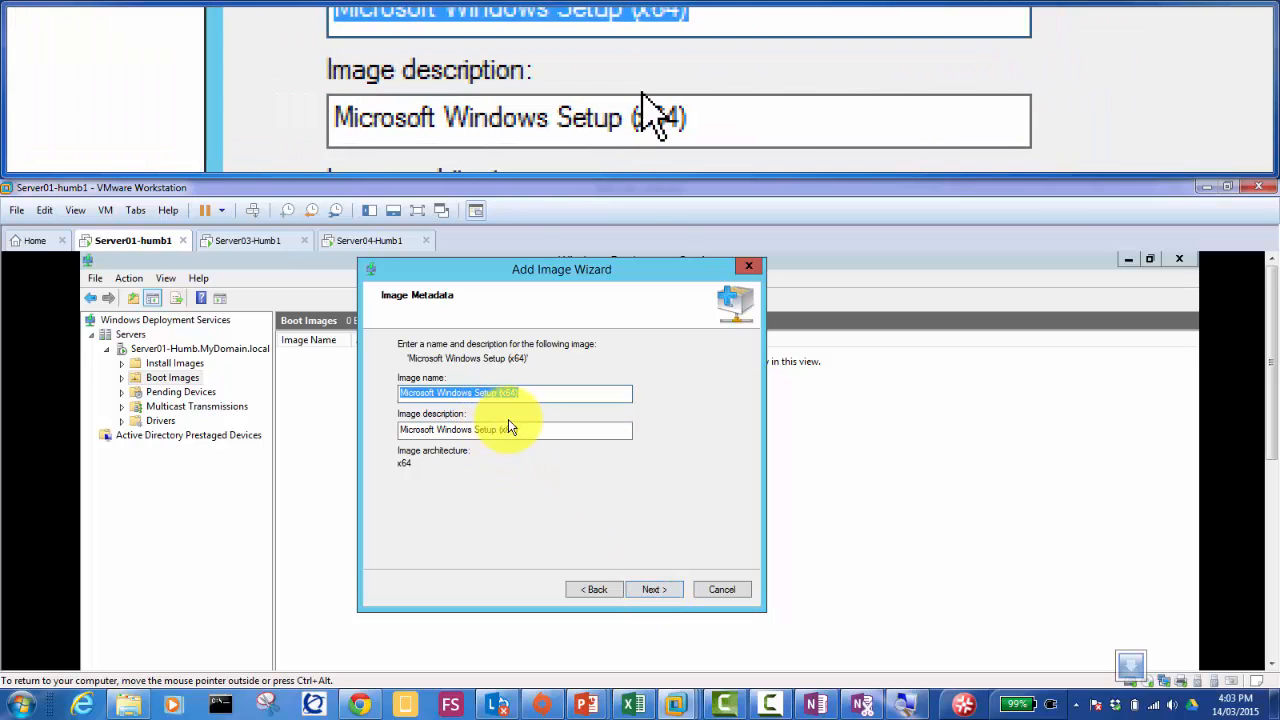
click(655, 589)
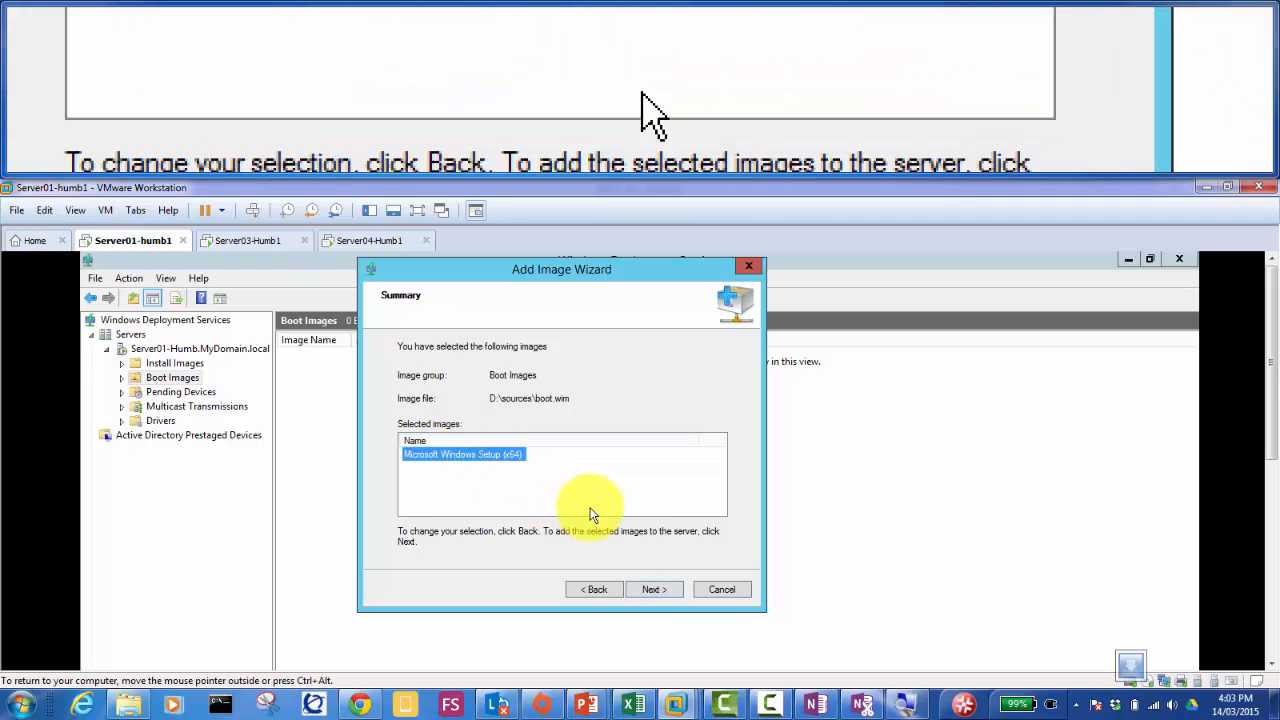
click(653, 591)
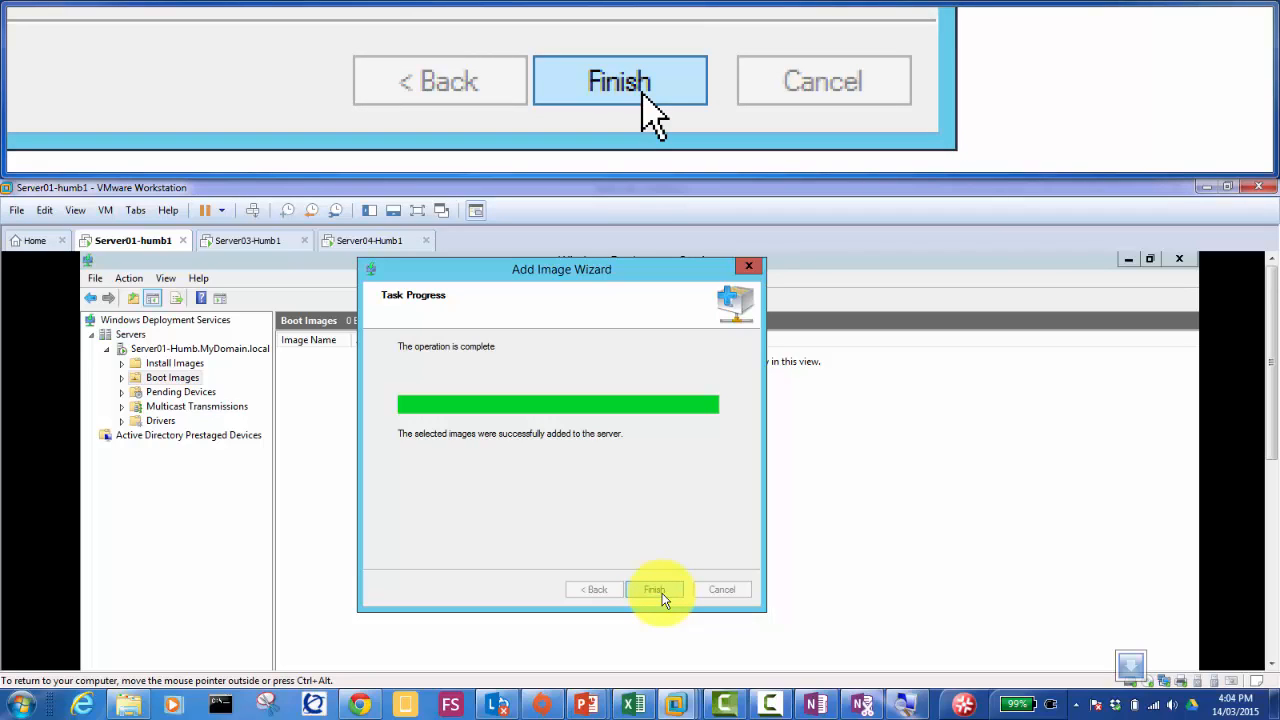
click(655, 590)
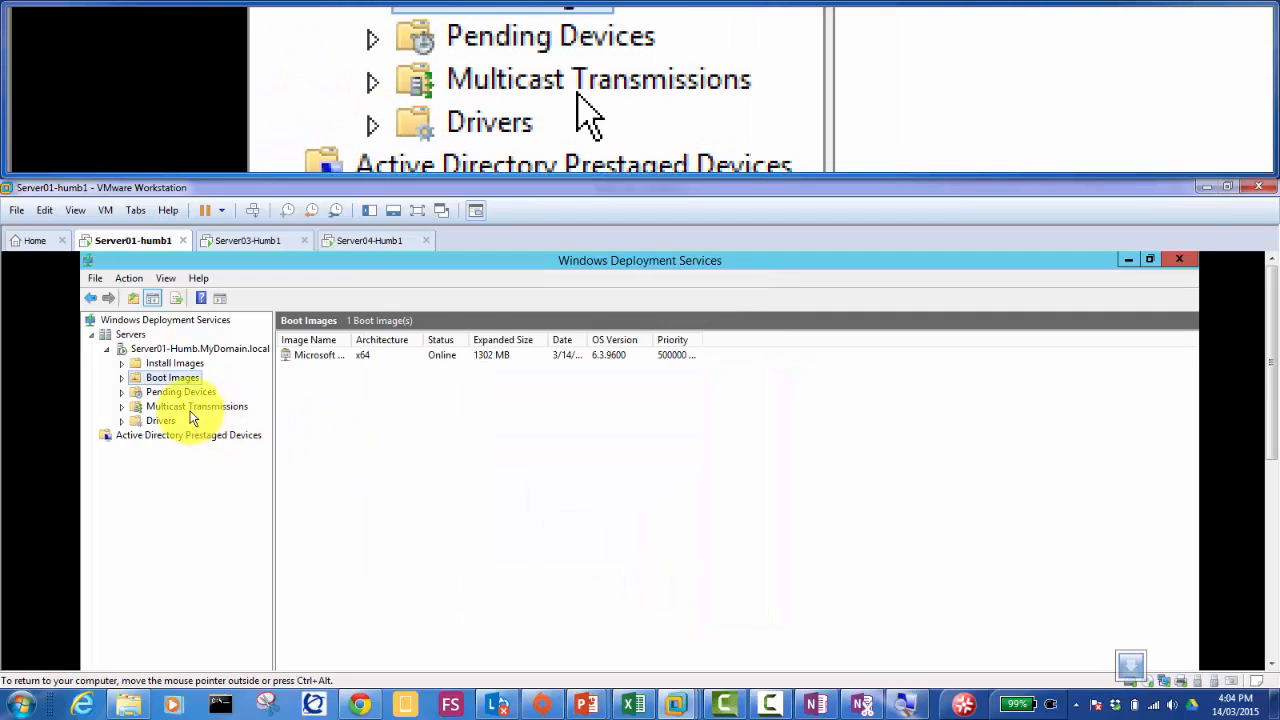
click(185, 364)
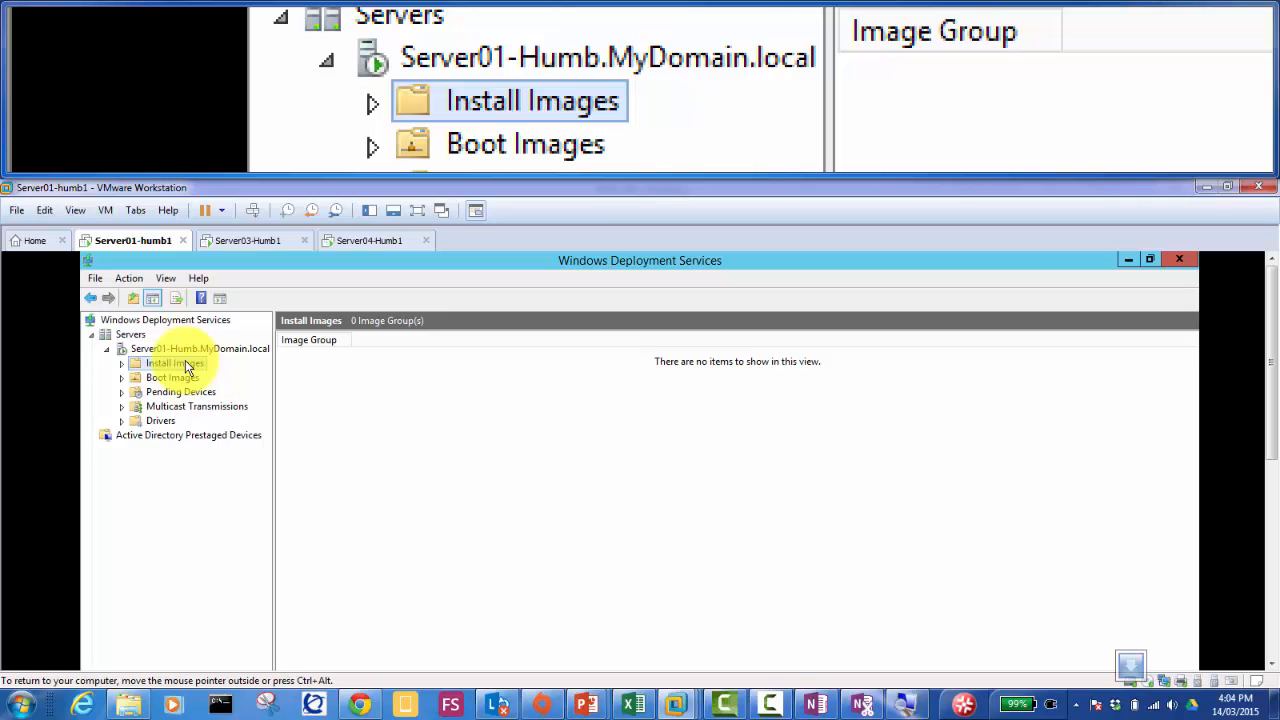
Step: Start an install image in a new group named 'Accounts Machines', replacing ImageGroup1
right_click(185, 362)
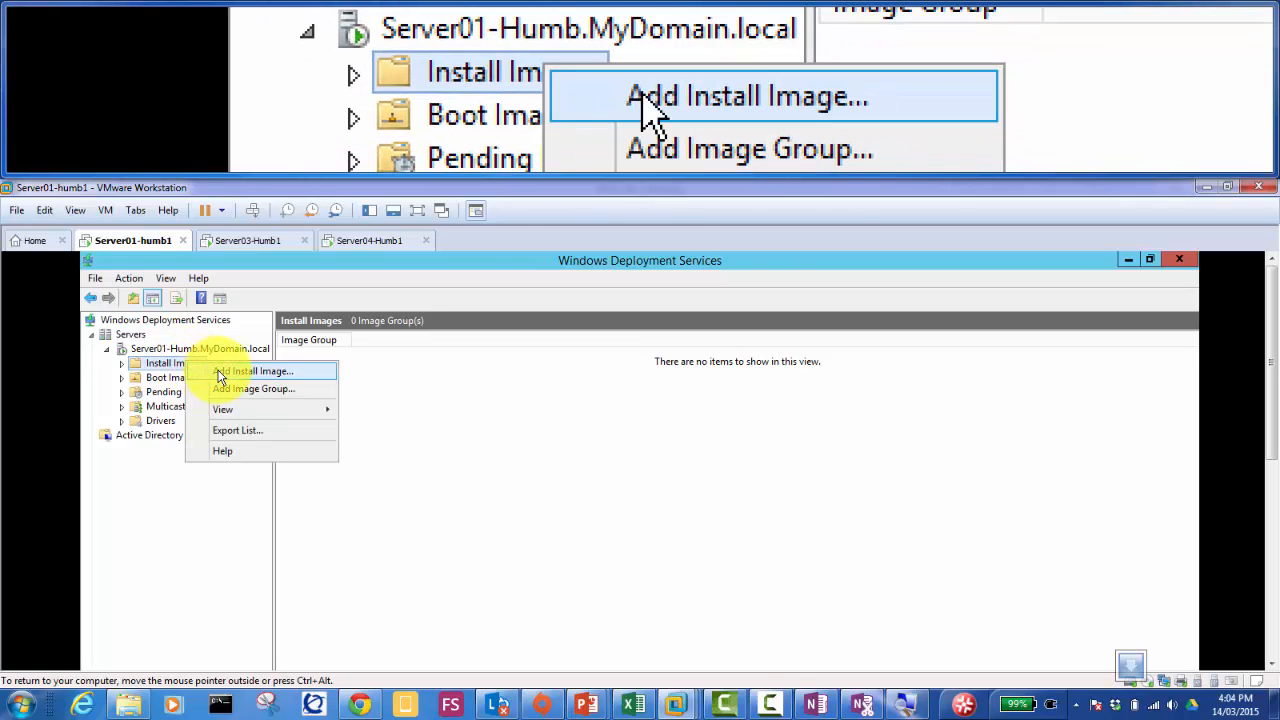
click(218, 372)
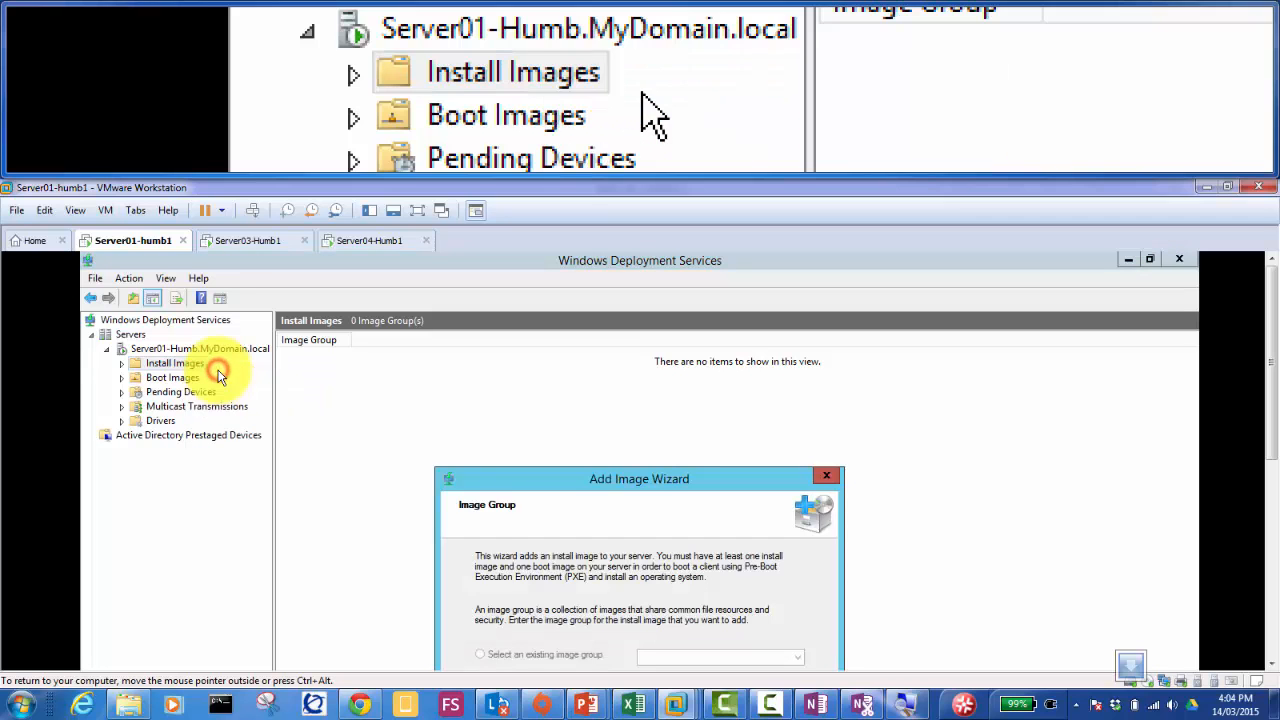
drag(557, 487, 543, 319)
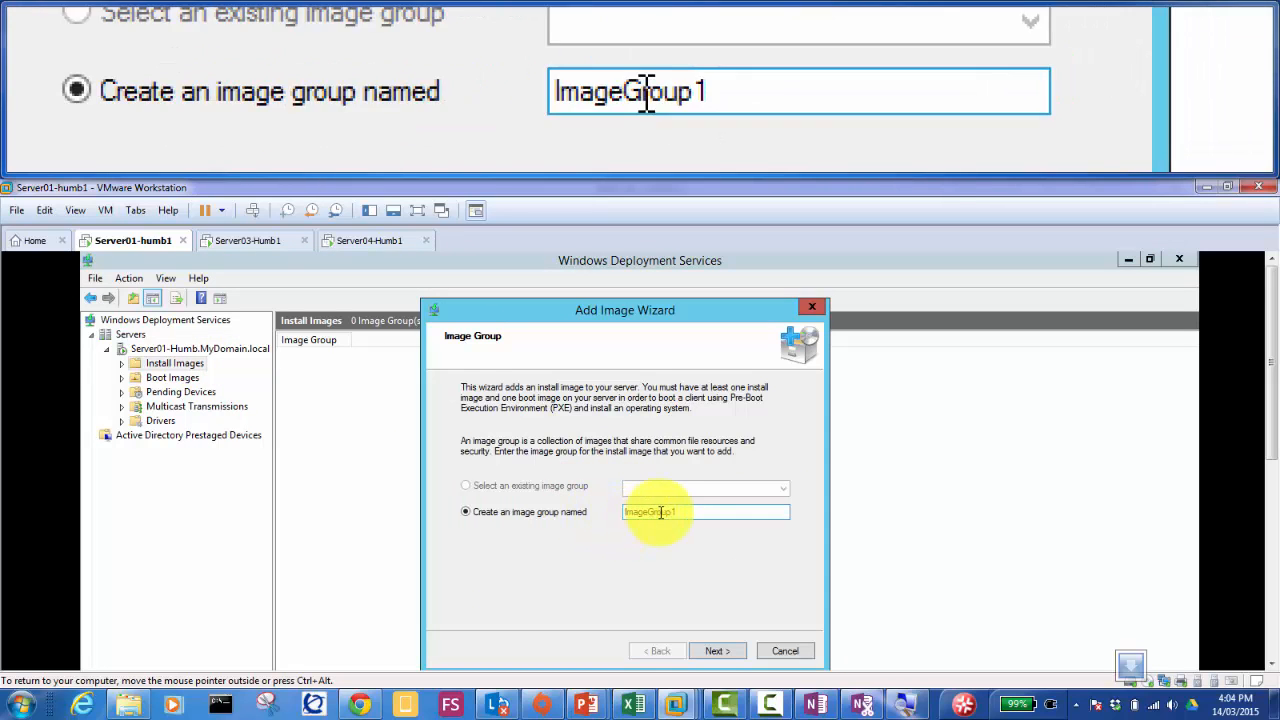
click(685, 508)
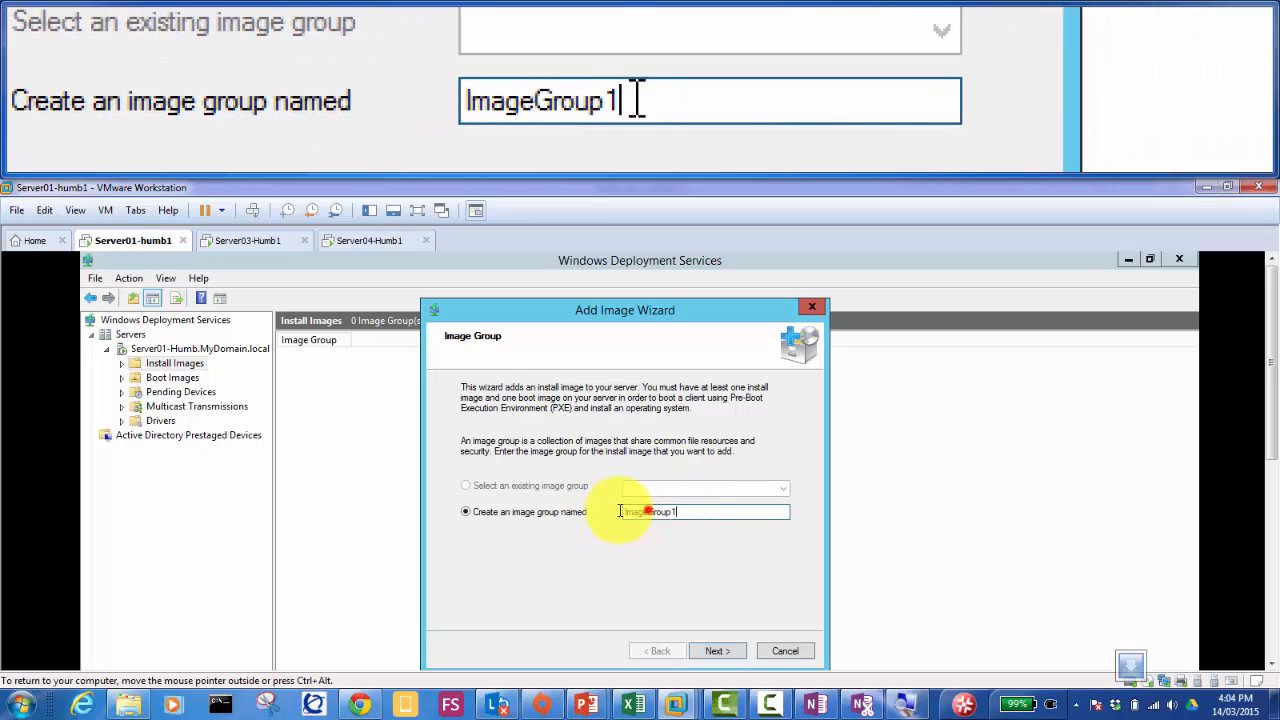
drag(667, 511, 590, 511)
key(Delete)
key(Delete)
key(Delete)
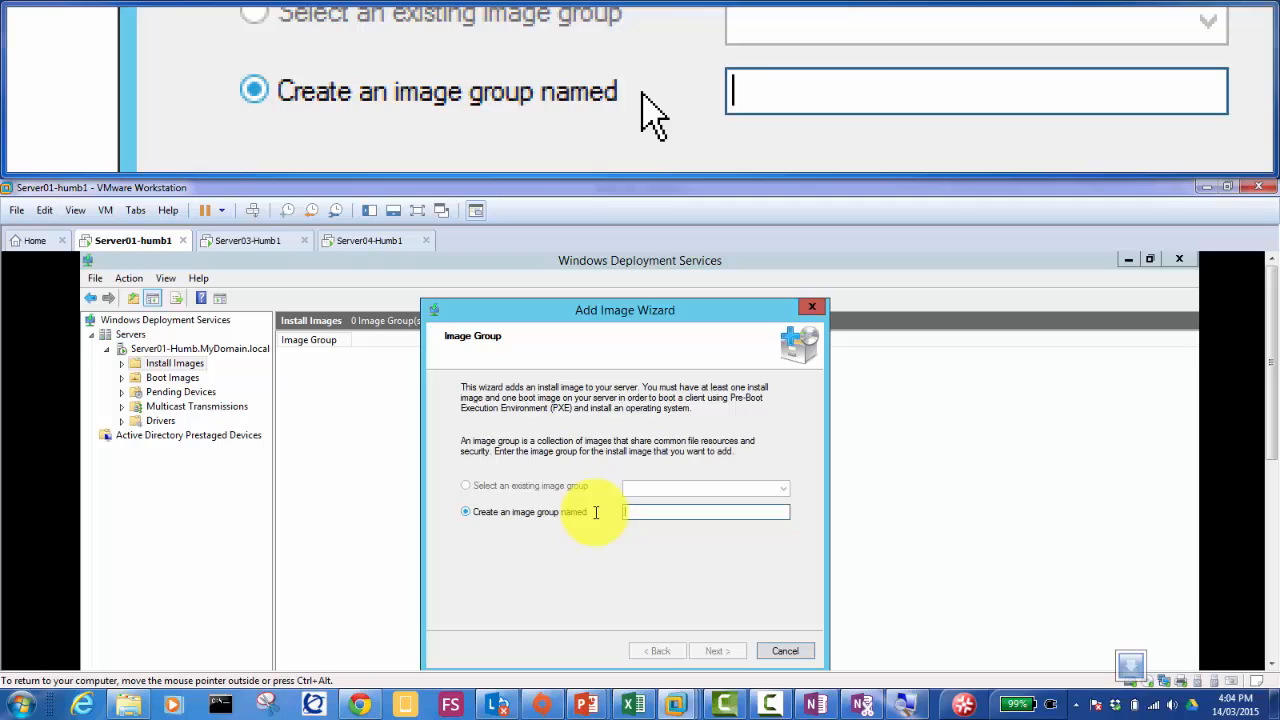
text(Accounts)
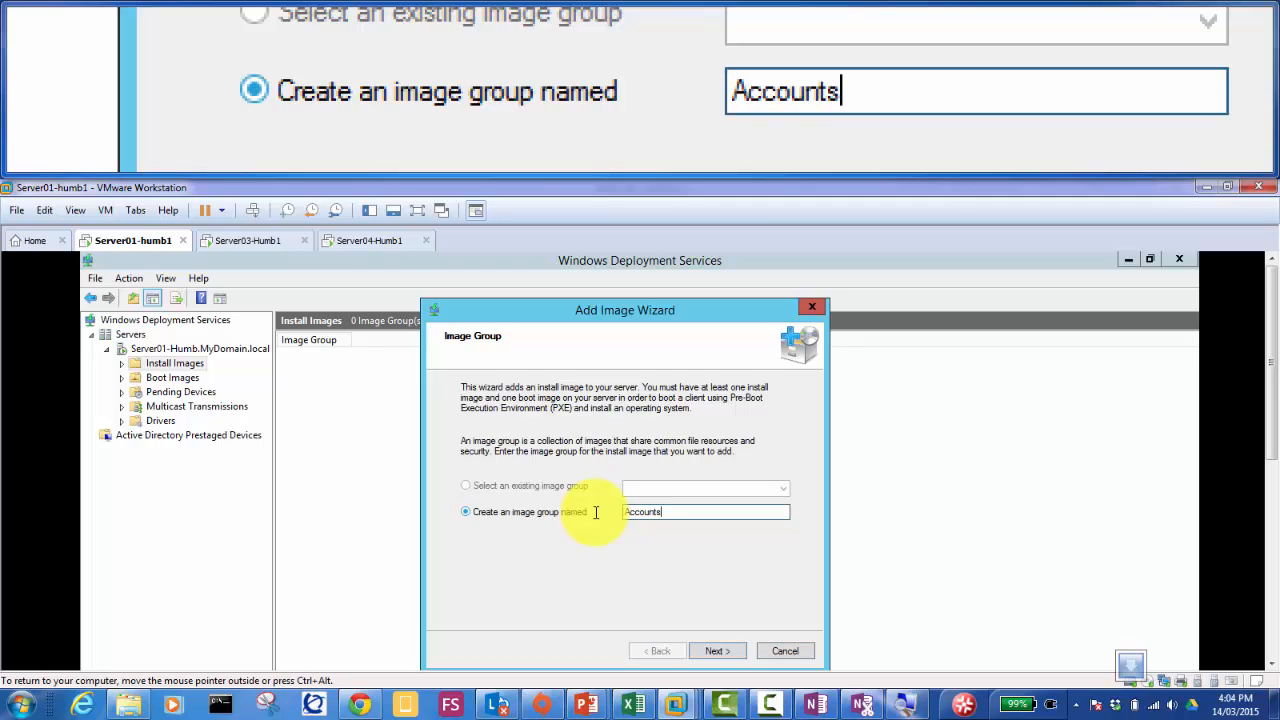
text( Machines)
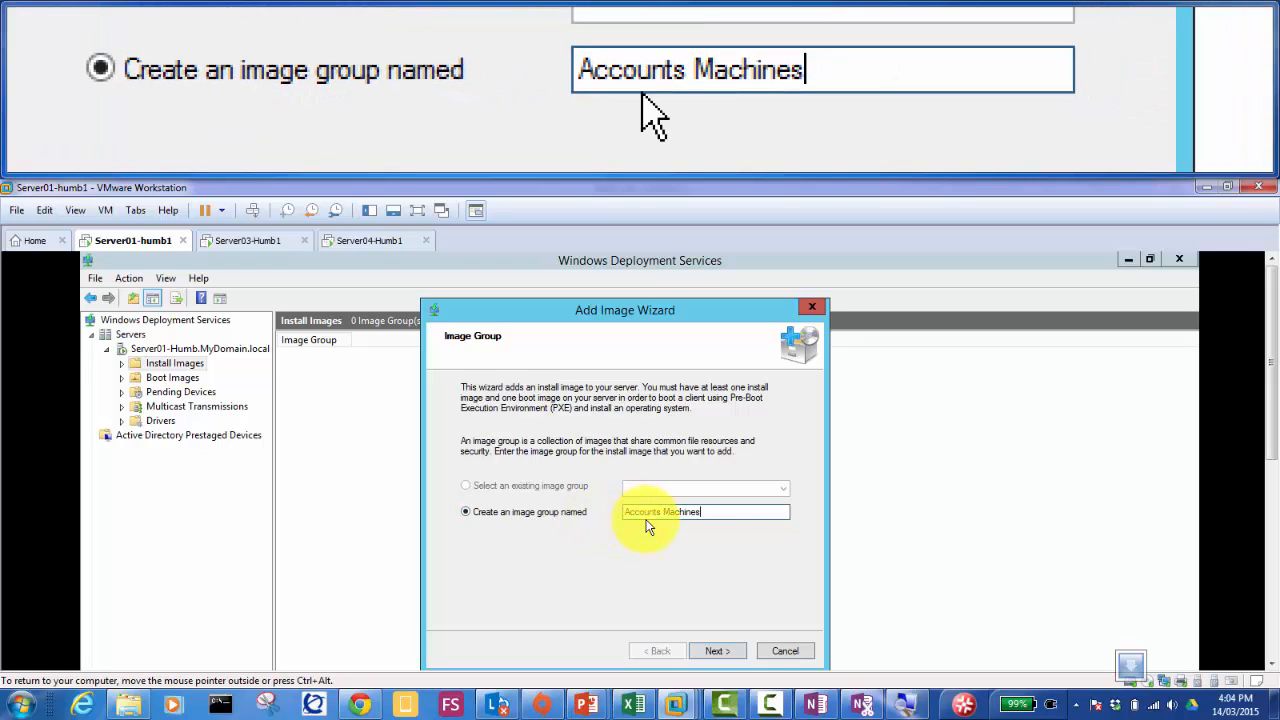
click(722, 651)
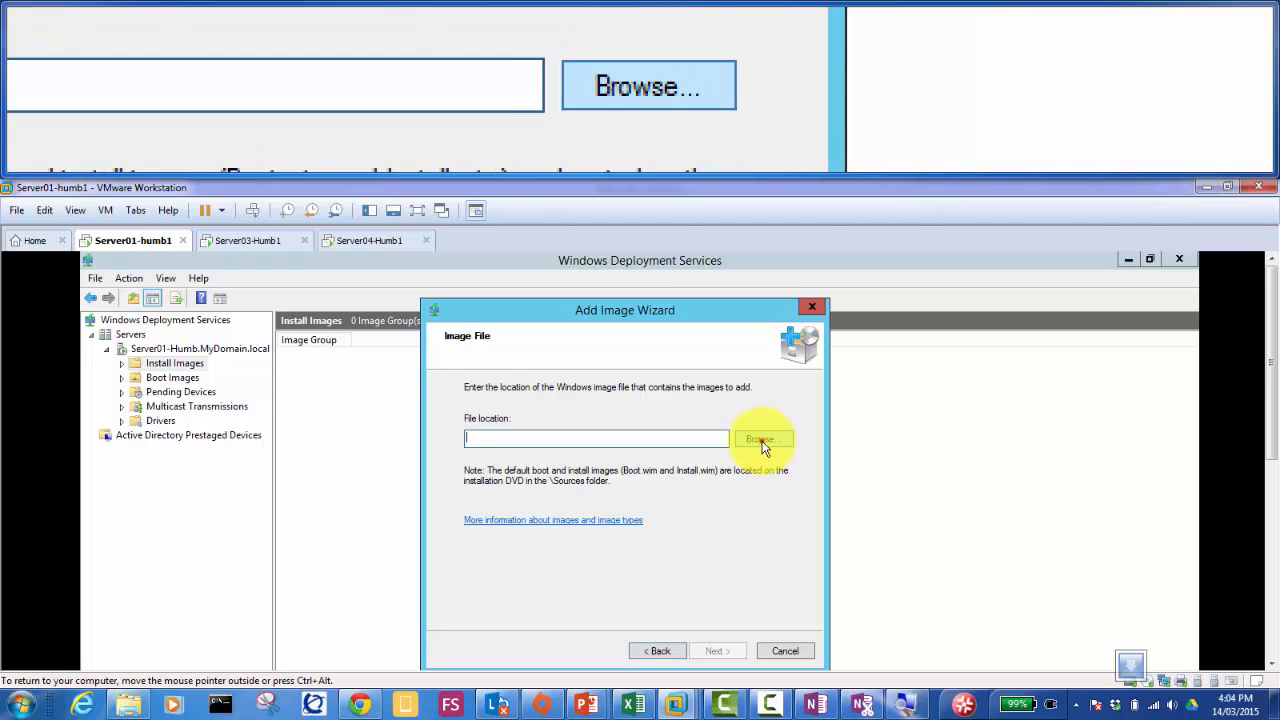
Step: Use D:\sources\install.wim and list its four Windows Server 2012 R2 x64 images
click(763, 442)
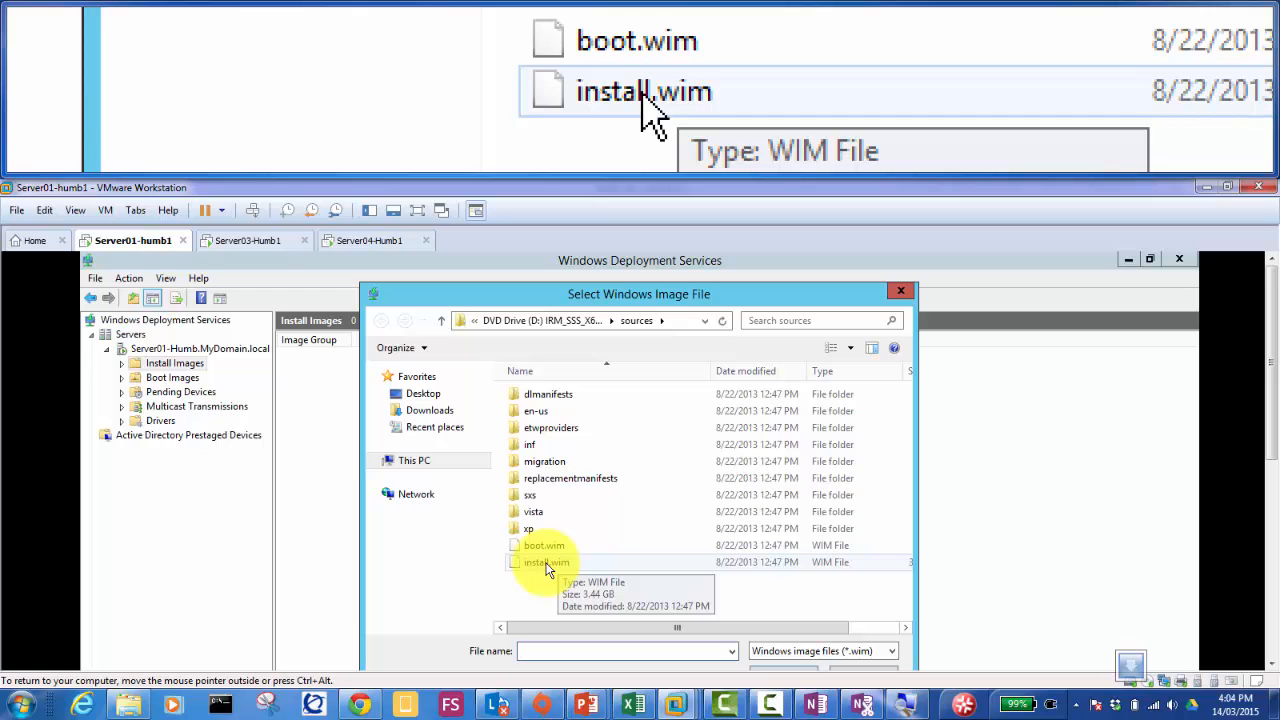
double_click(546, 563)
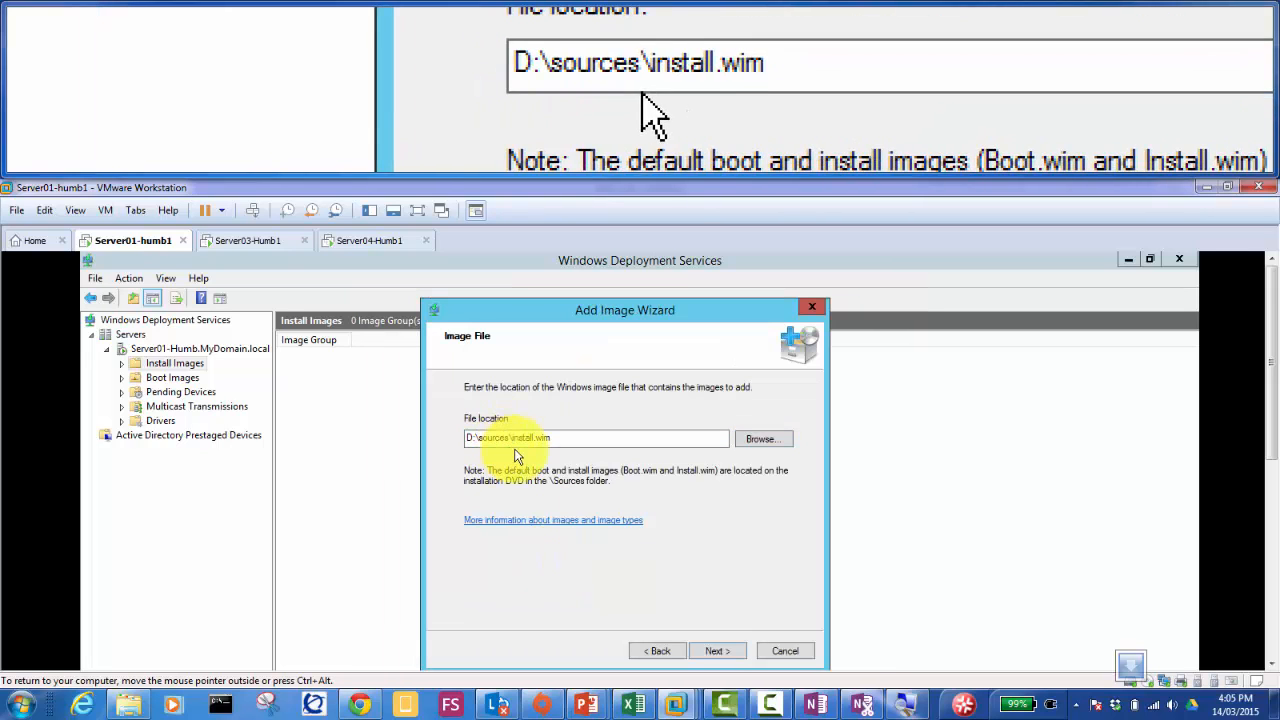
click(720, 651)
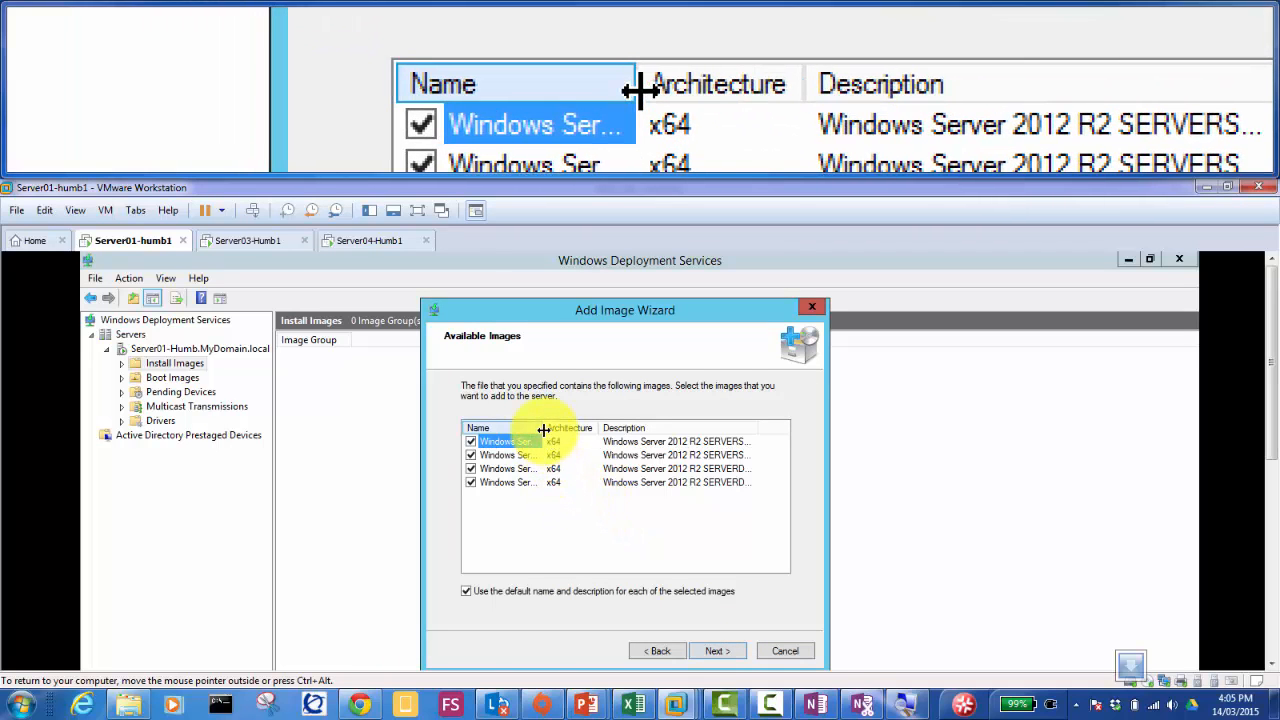
Step: Uncheck all images except SERVERDATACENTER and begin adding it to the WDS server
drag(547, 427, 594, 425)
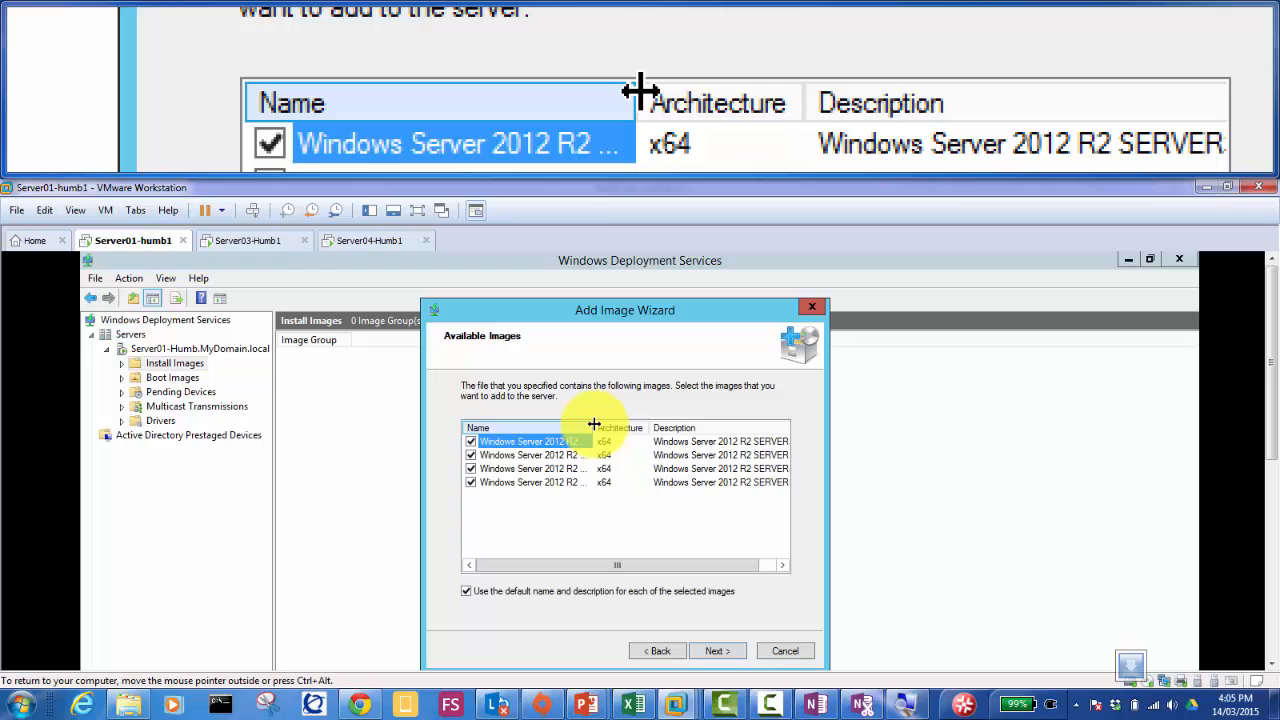
drag(594, 425, 677, 421)
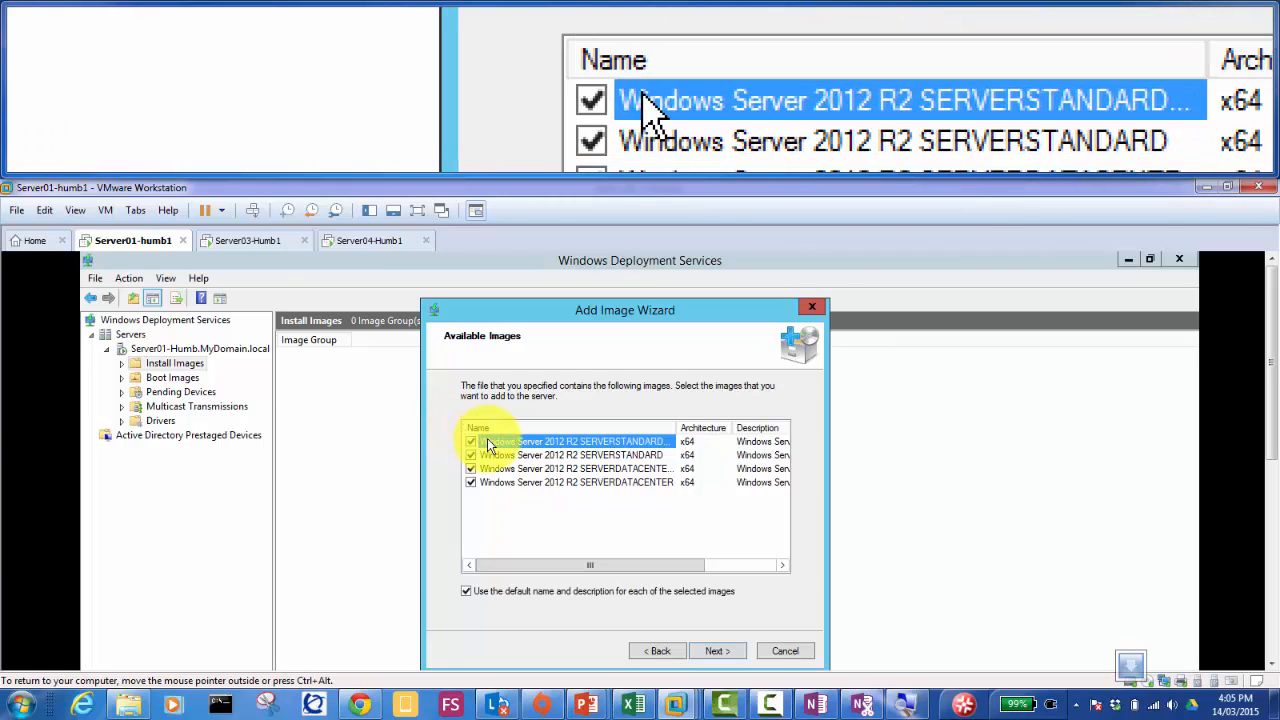
drag(680, 427, 698, 427)
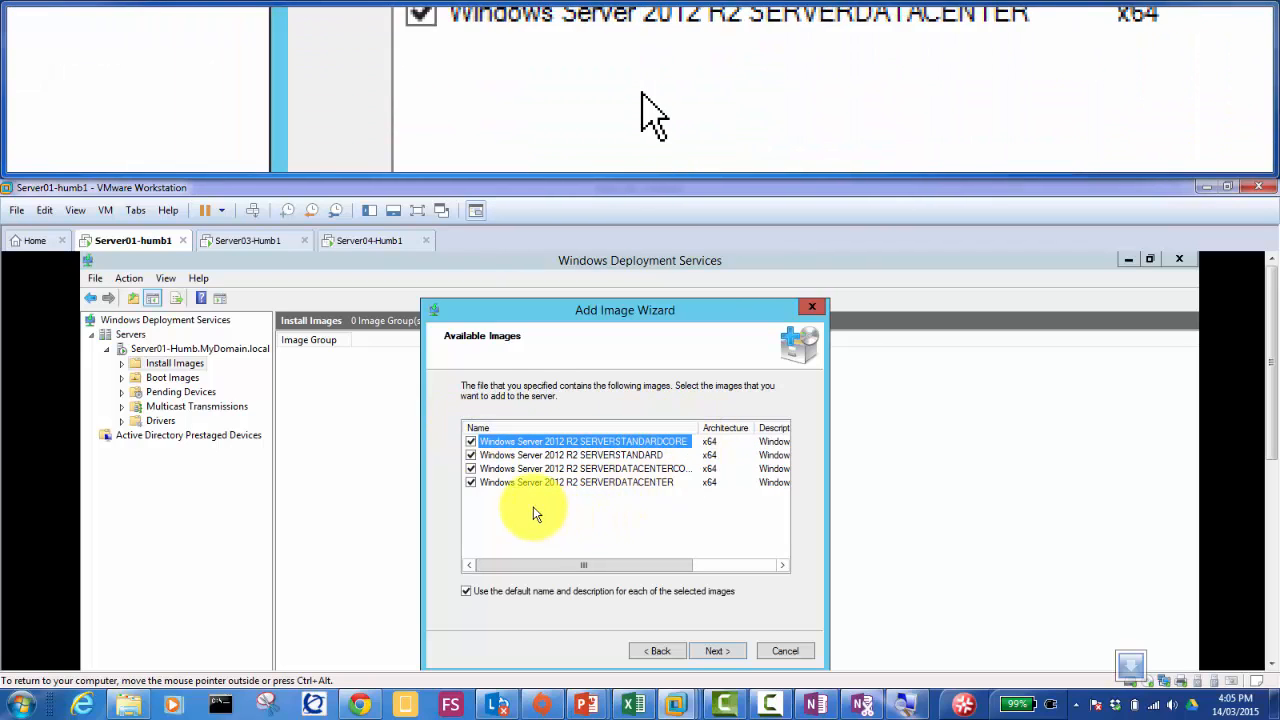
click(471, 468)
click(471, 455)
click(471, 441)
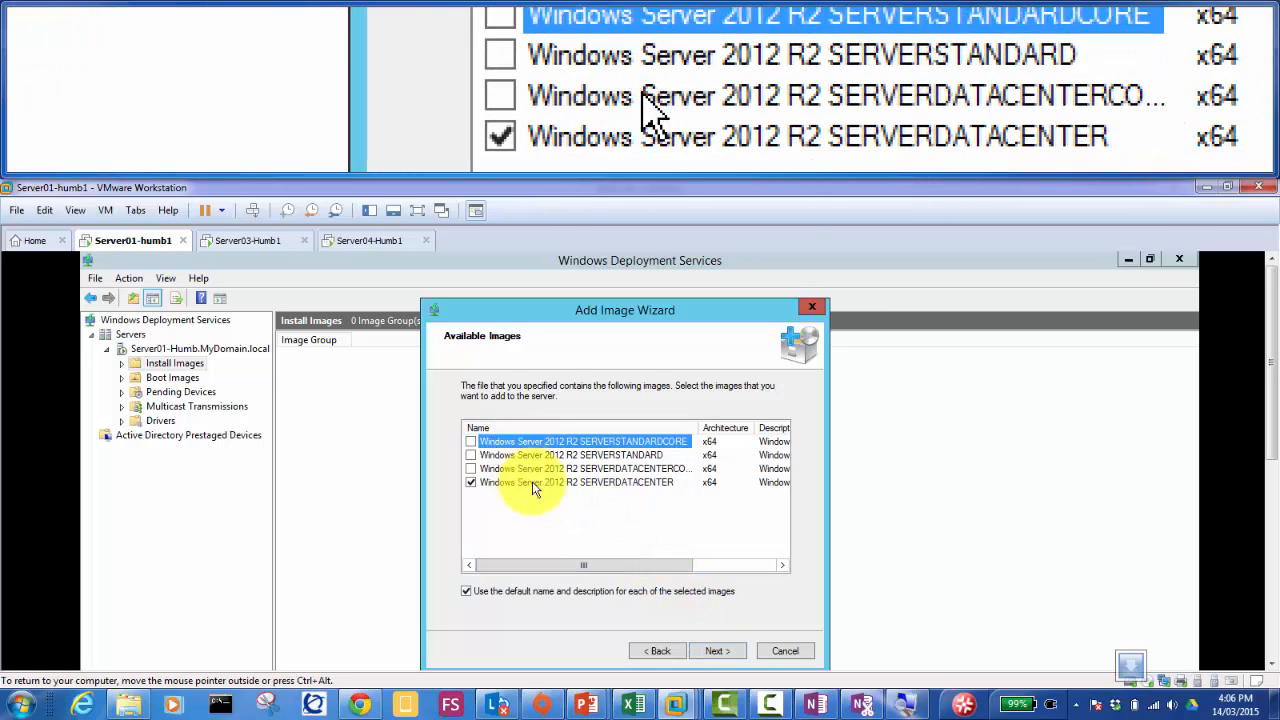
click(719, 651)
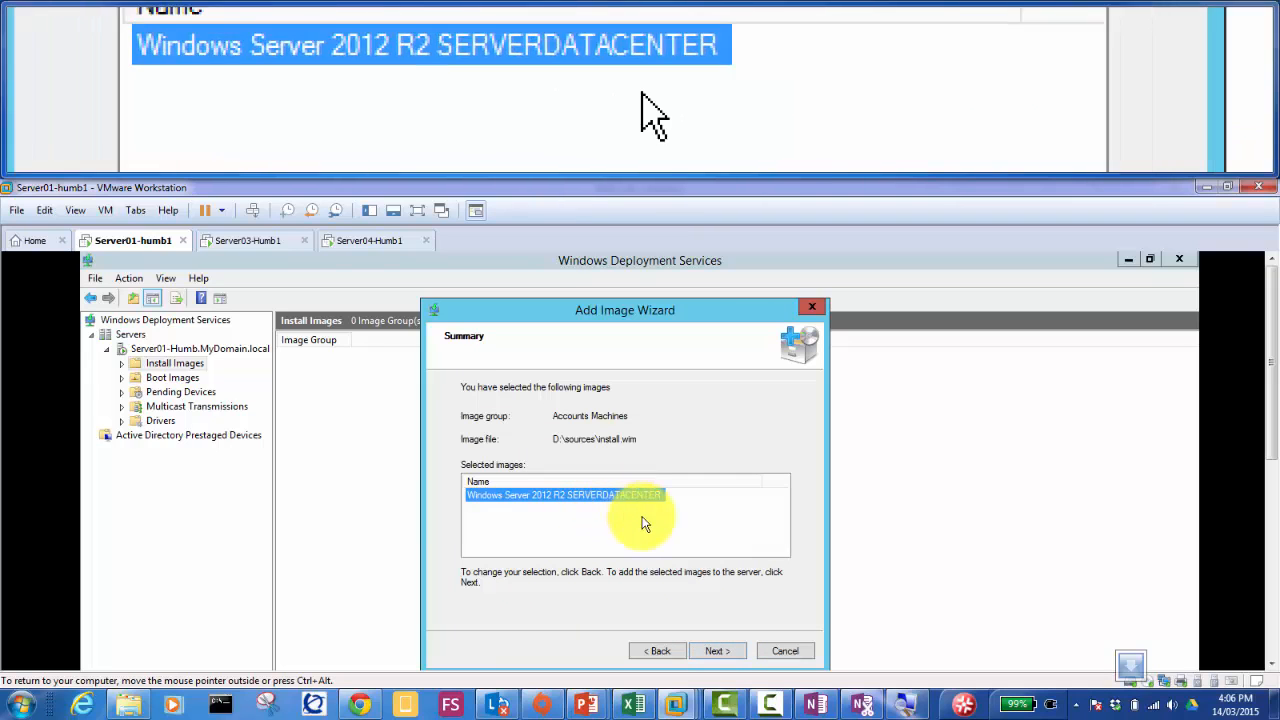
click(718, 650)
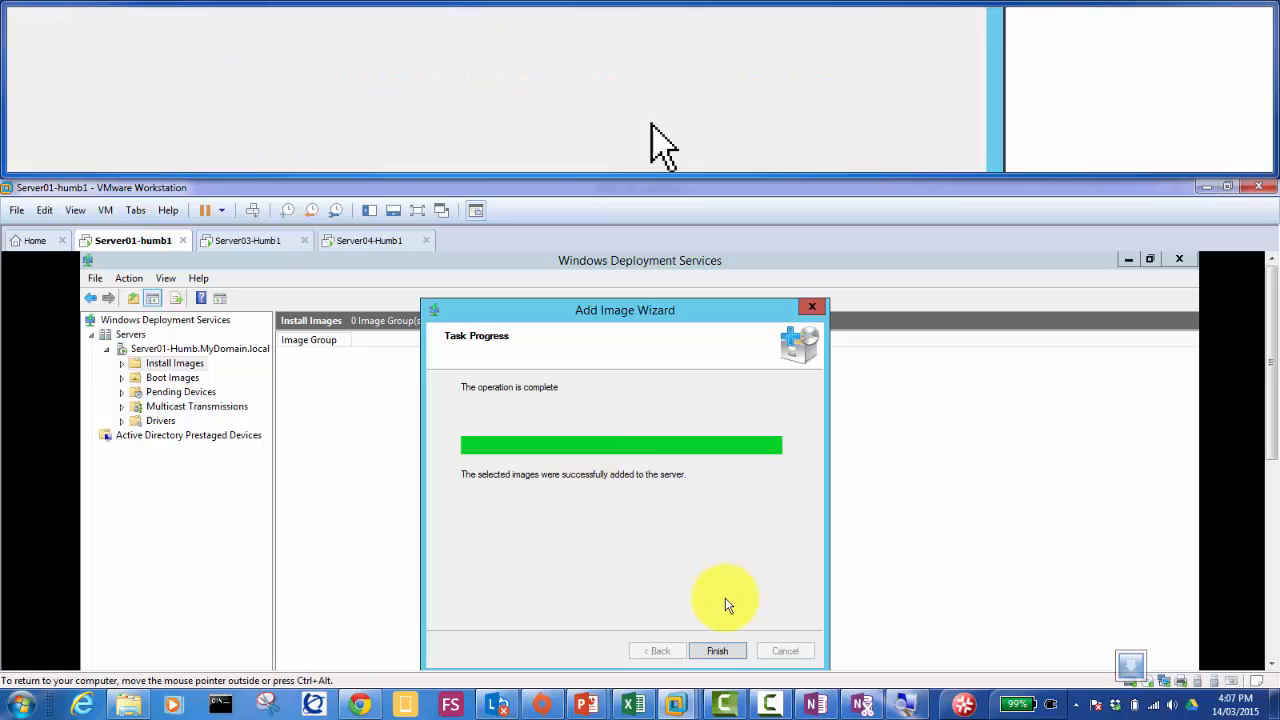
Step: Finish the wizard so Accounts Machines holds the one 11128 MB x64 install image
click(718, 651)
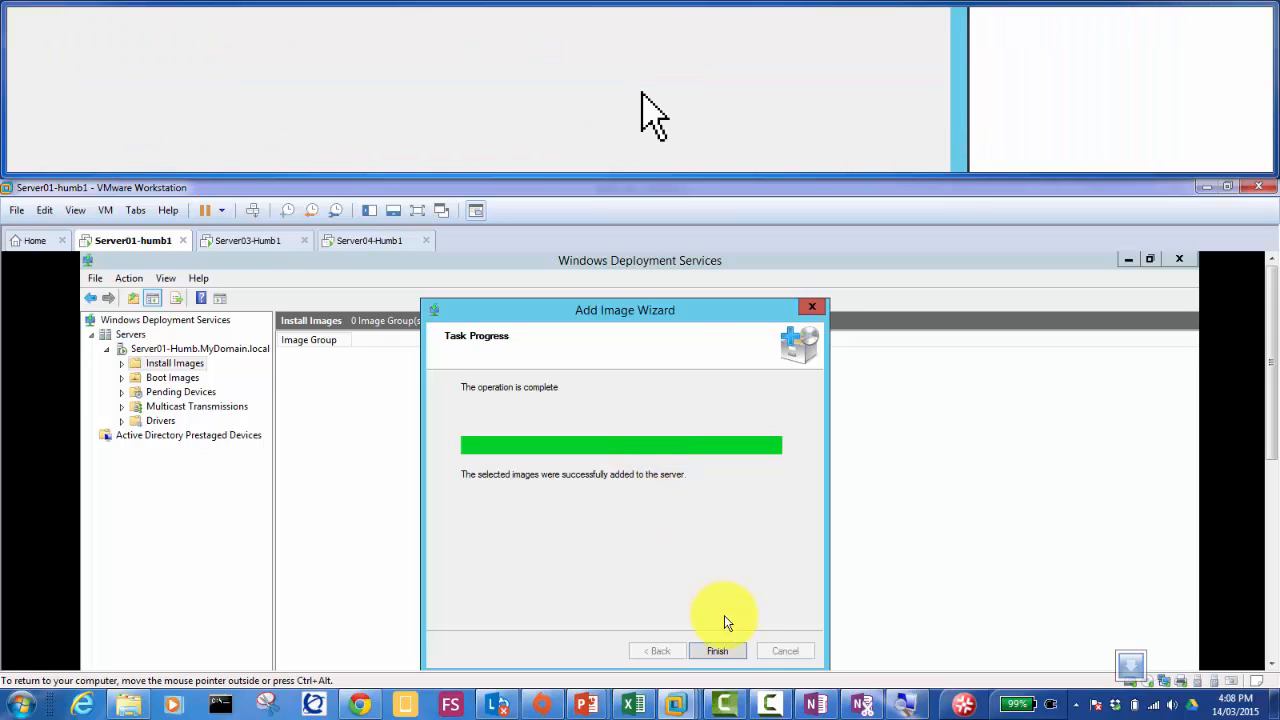
click(721, 652)
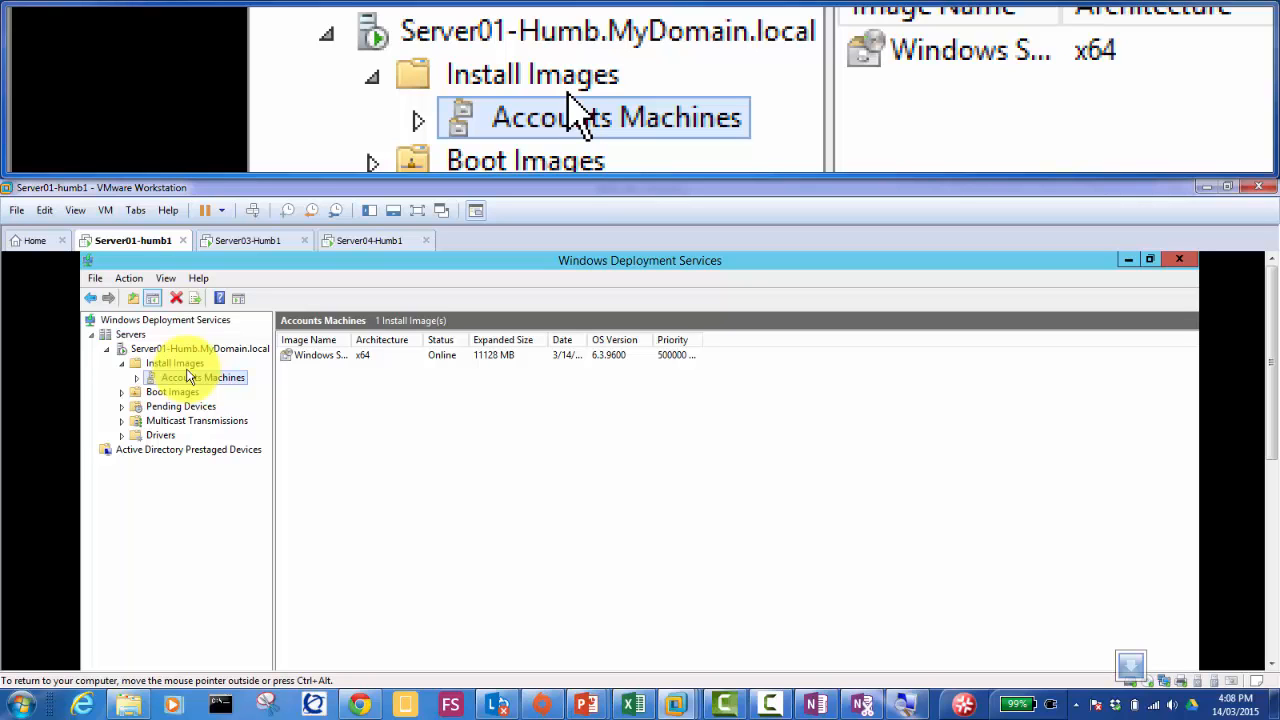
Step: Open Properties for the Server01-Humb.MyDomain.local deployment server
click(122, 363)
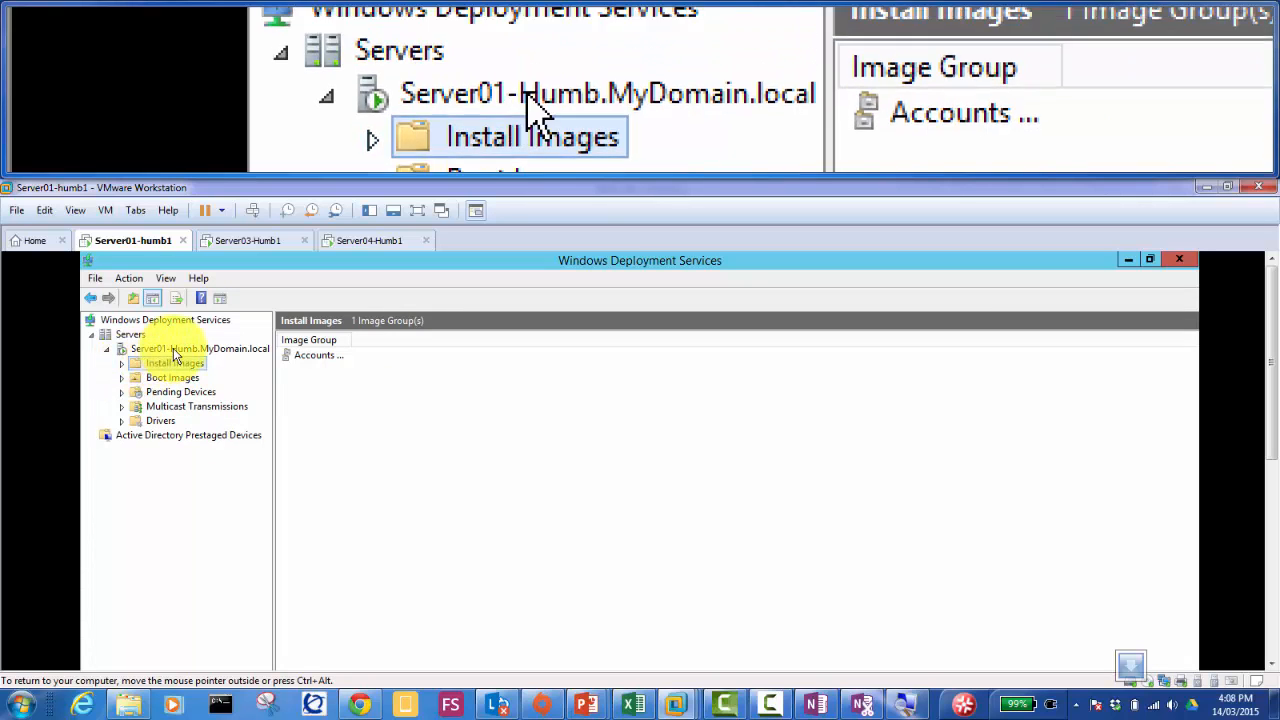
click(174, 350)
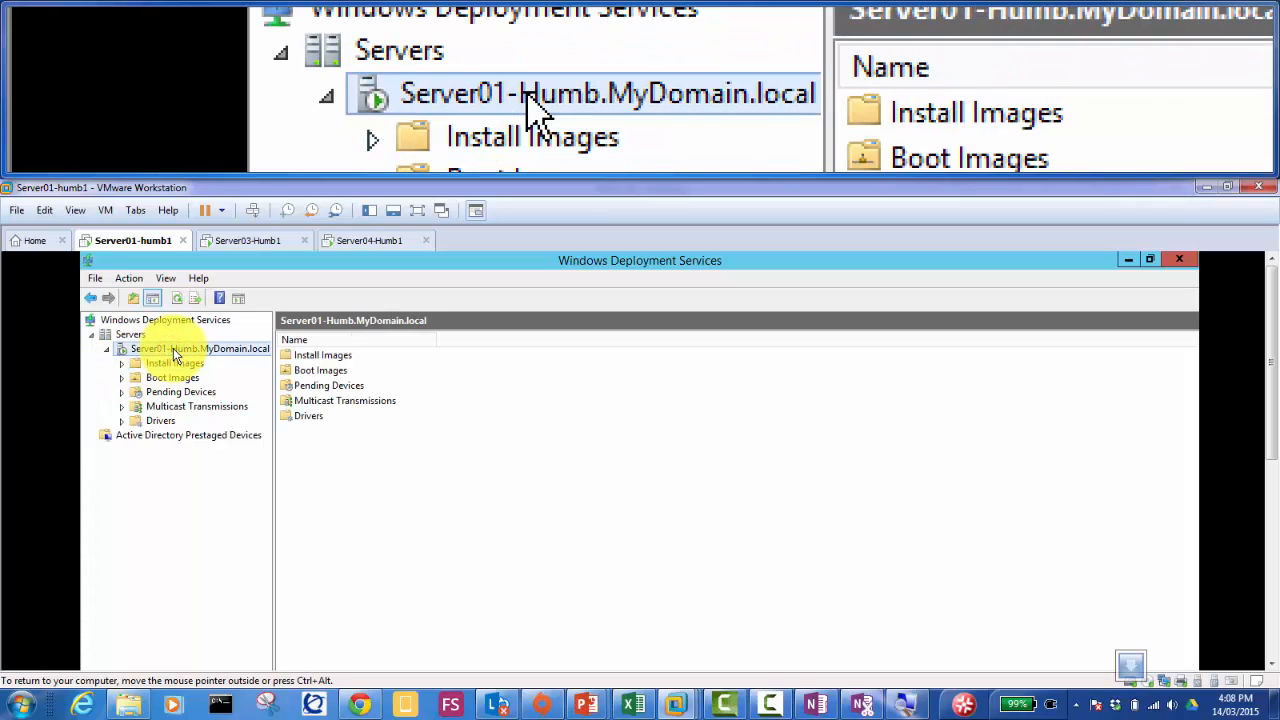
right_click(173, 348)
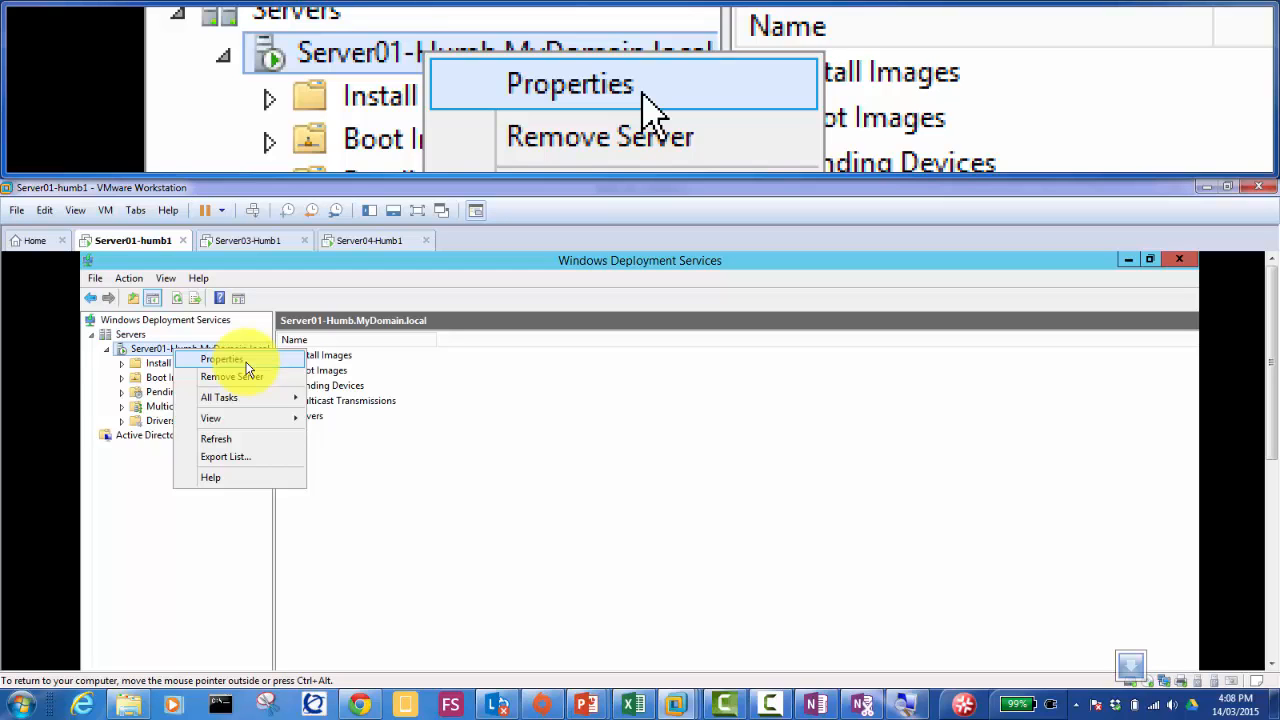
click(343, 477)
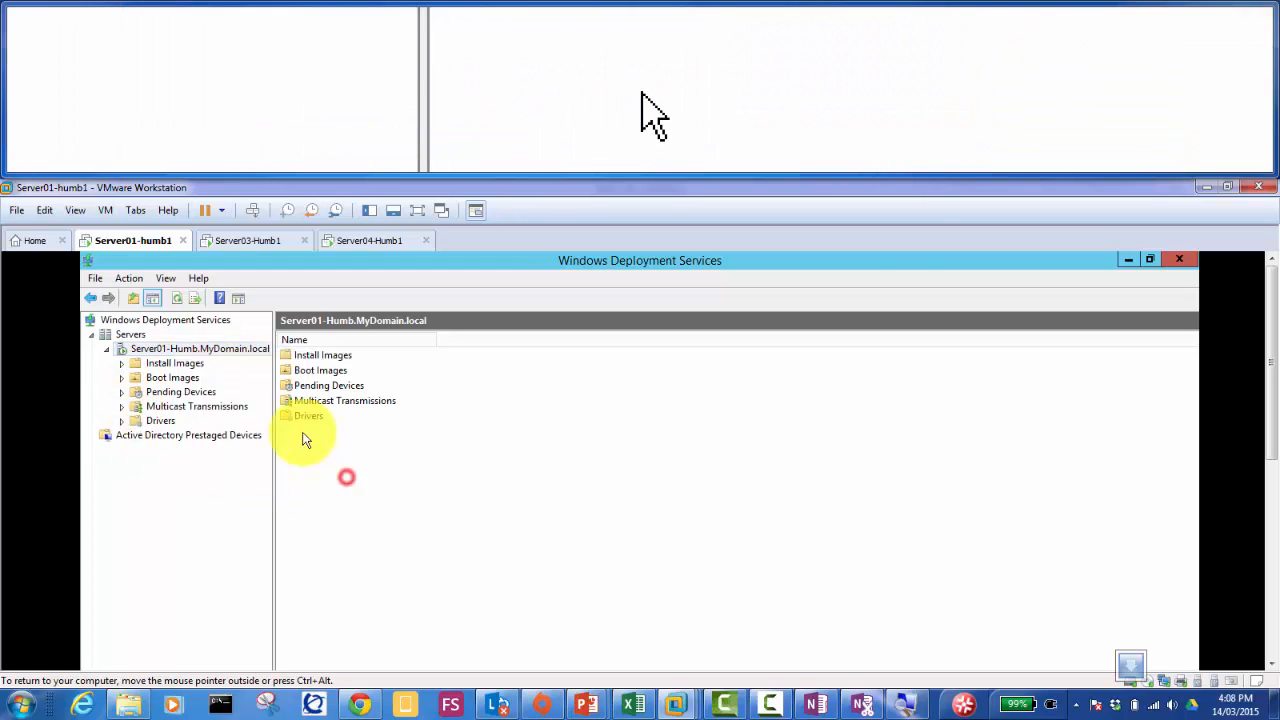
right_click(195, 350)
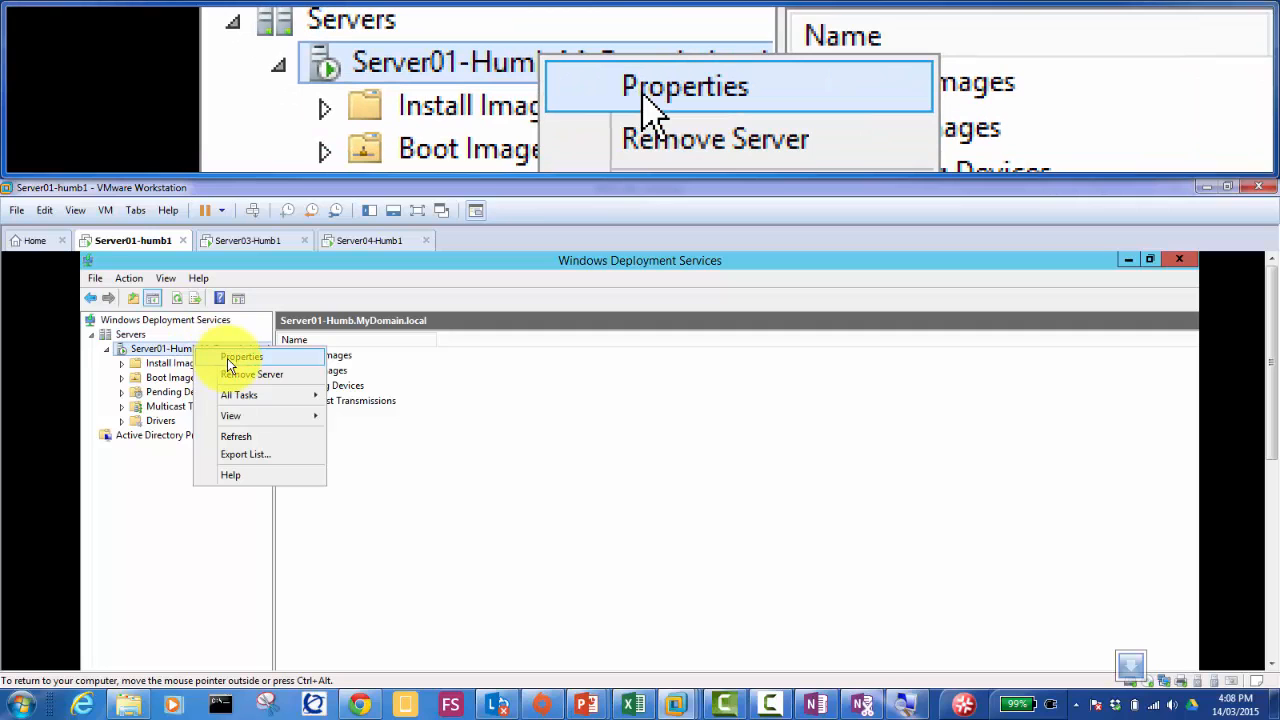
click(229, 362)
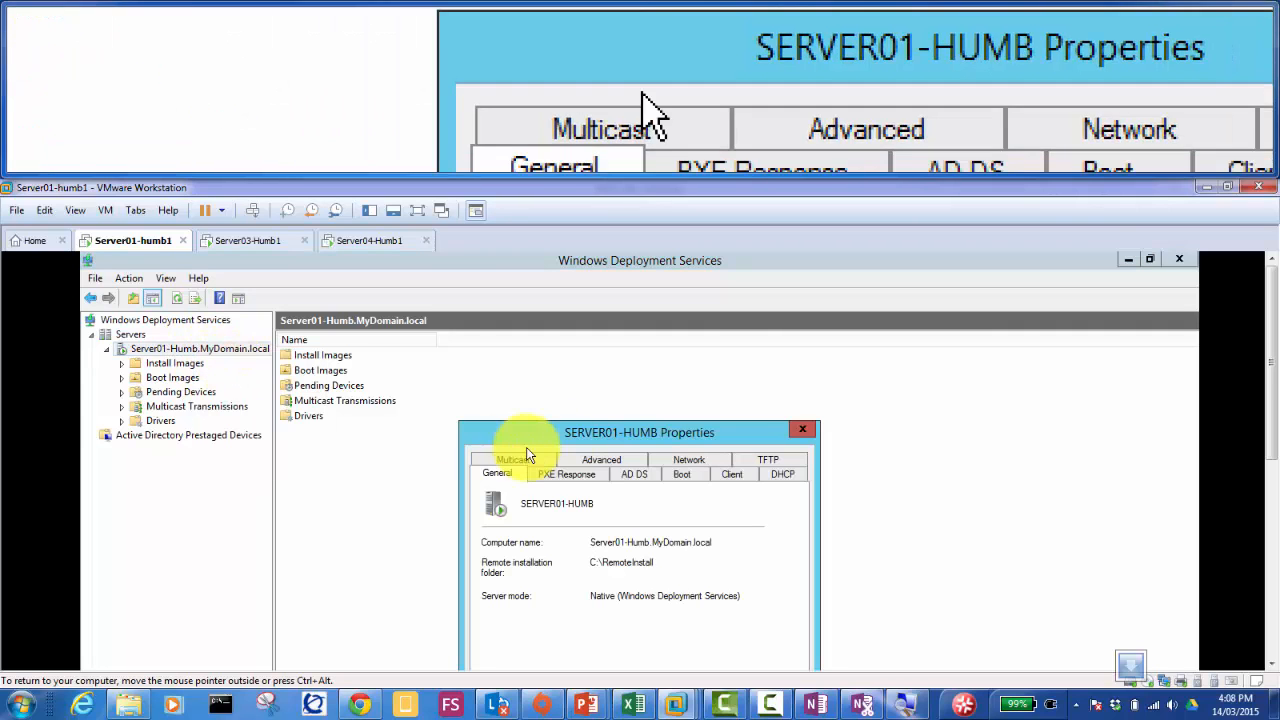
Step: Under PXE Response, require administrator approval for unknown client computers
drag(592, 443, 591, 314)
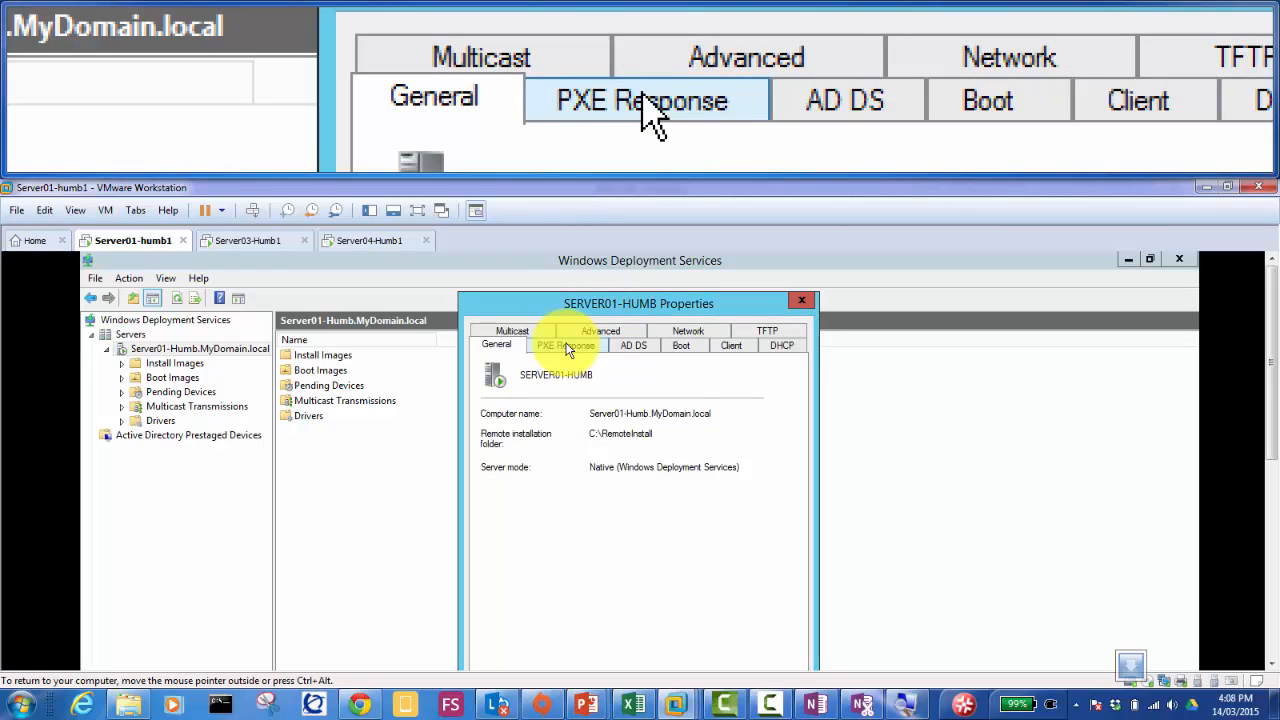
click(567, 347)
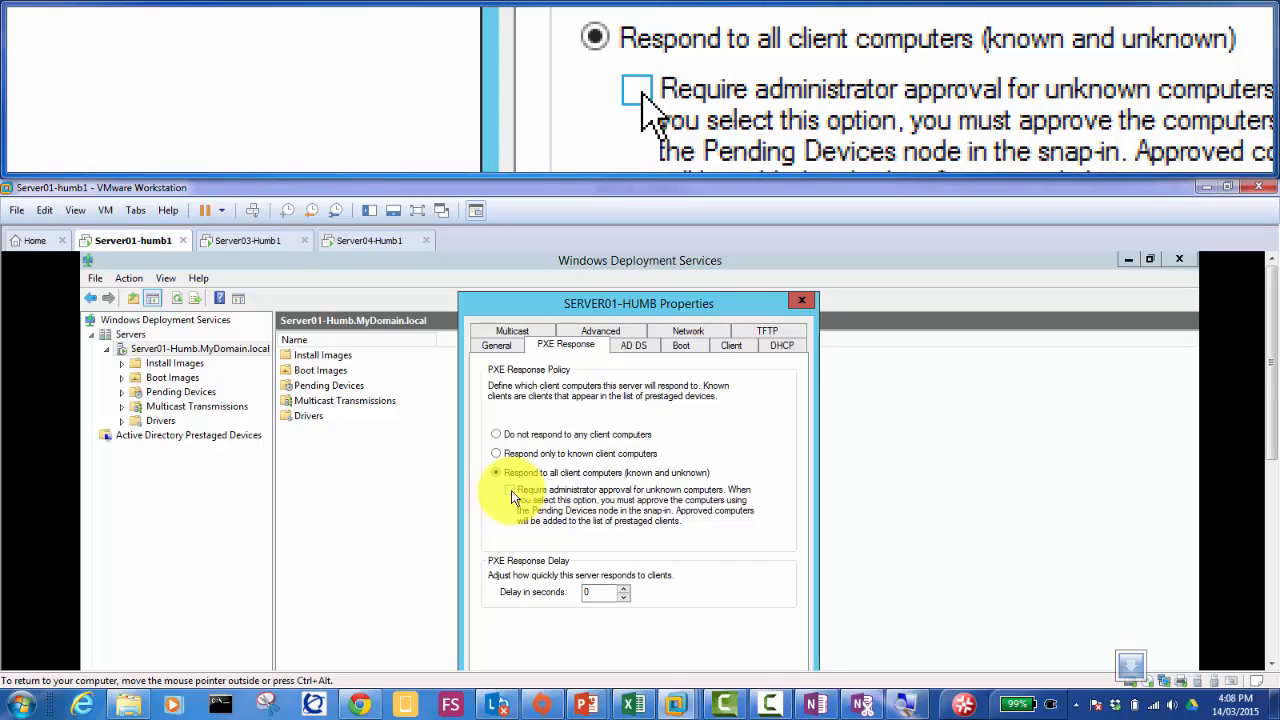
click(511, 490)
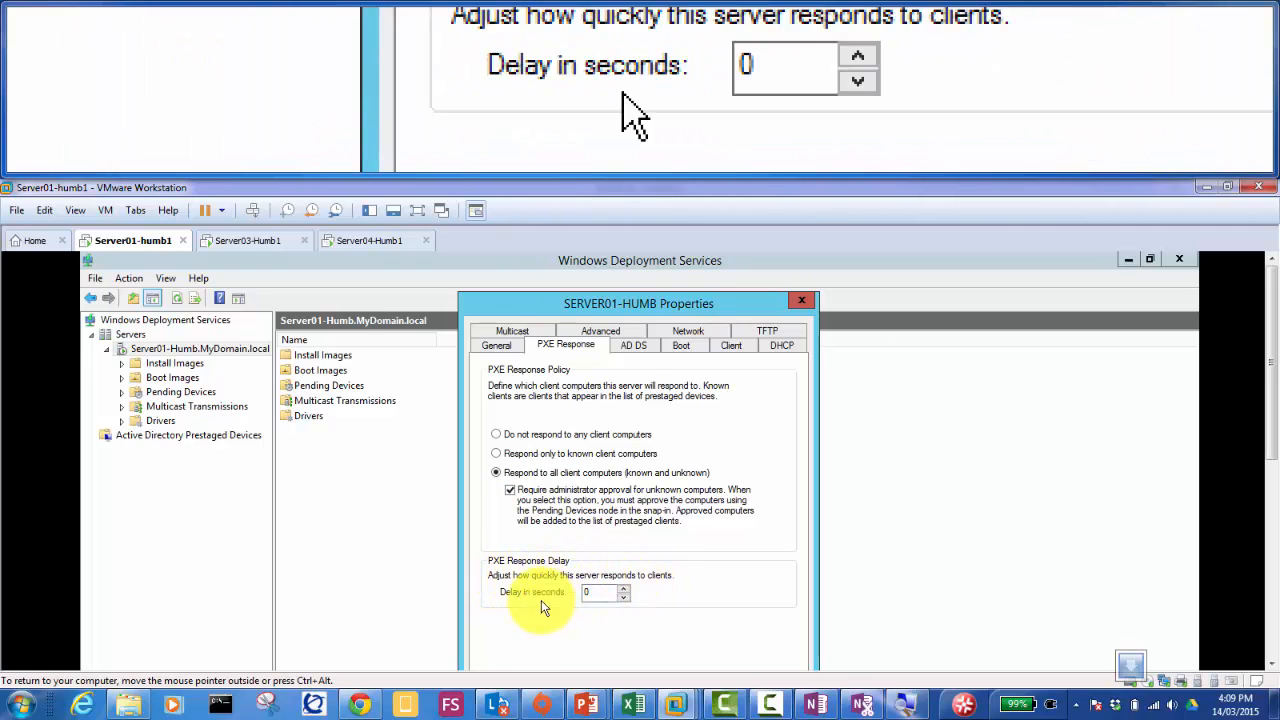
double_click(591, 592)
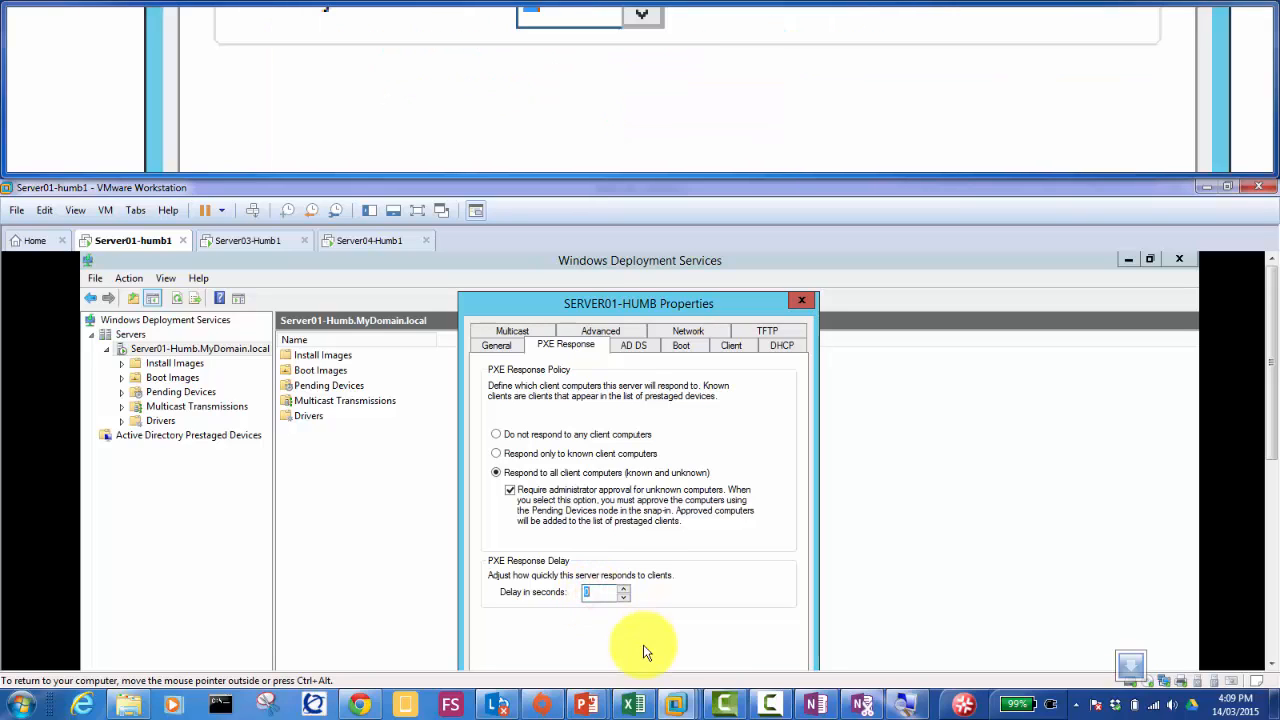
text(99)
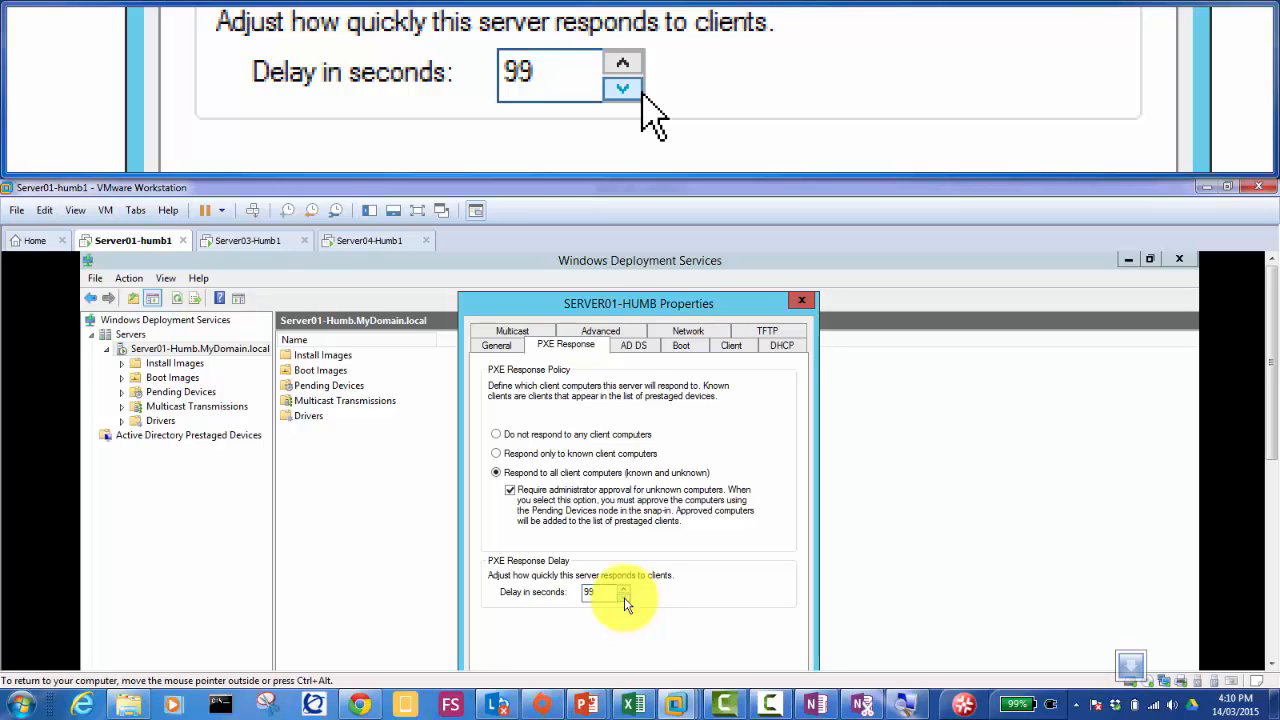
key(BackSpace)
key(BackSpace)
text(0)
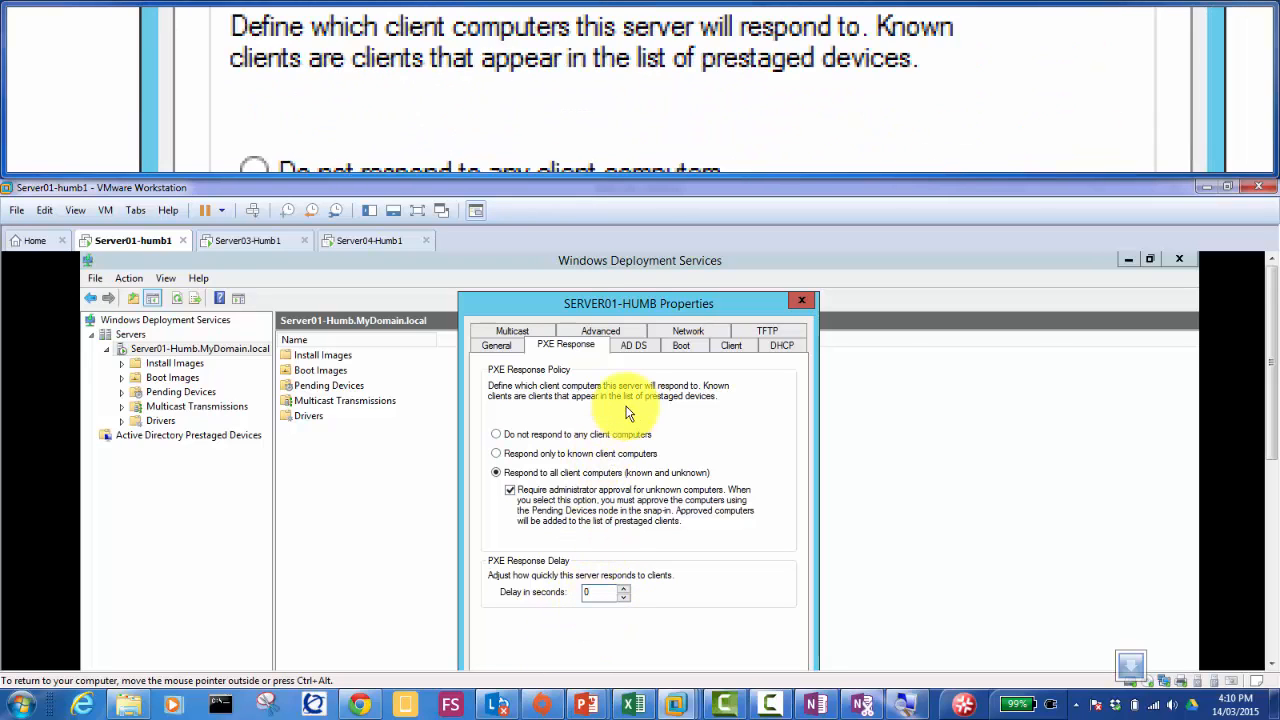
click(635, 350)
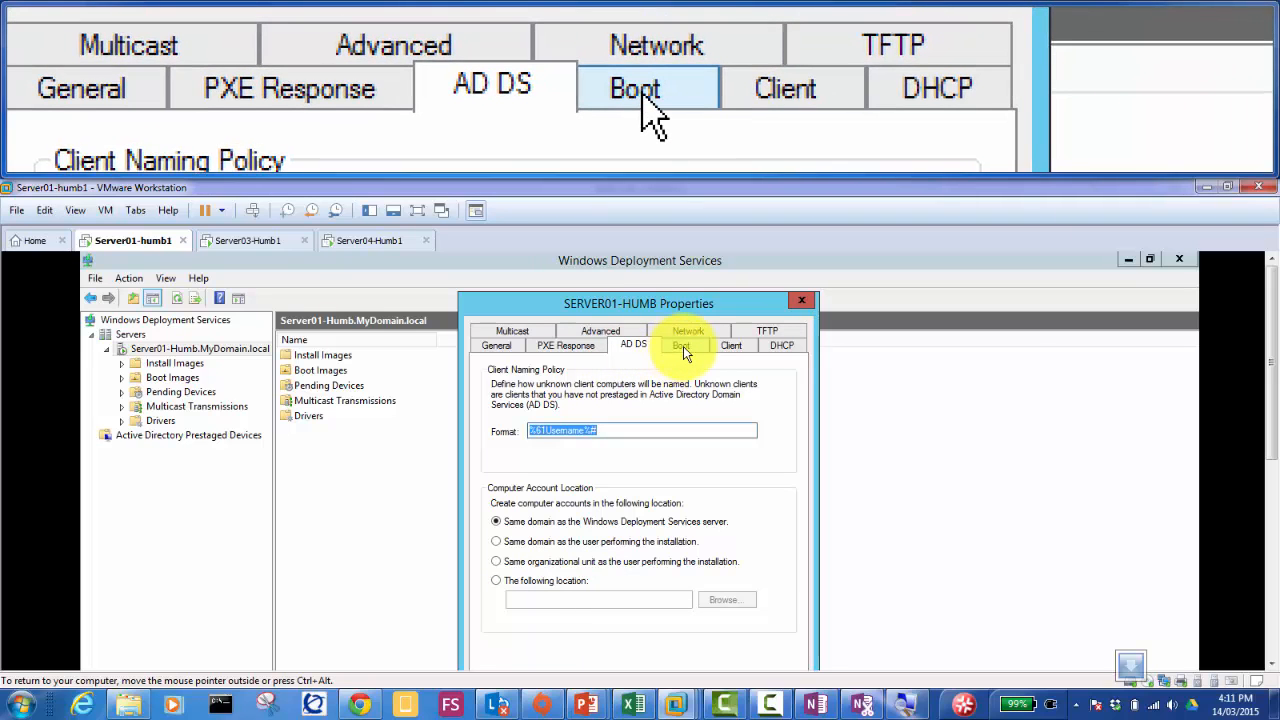
Step: Show the Boot tab's PXE boot policy for known and unknown clients in SERVER01-HUMB Properties
click(683, 346)
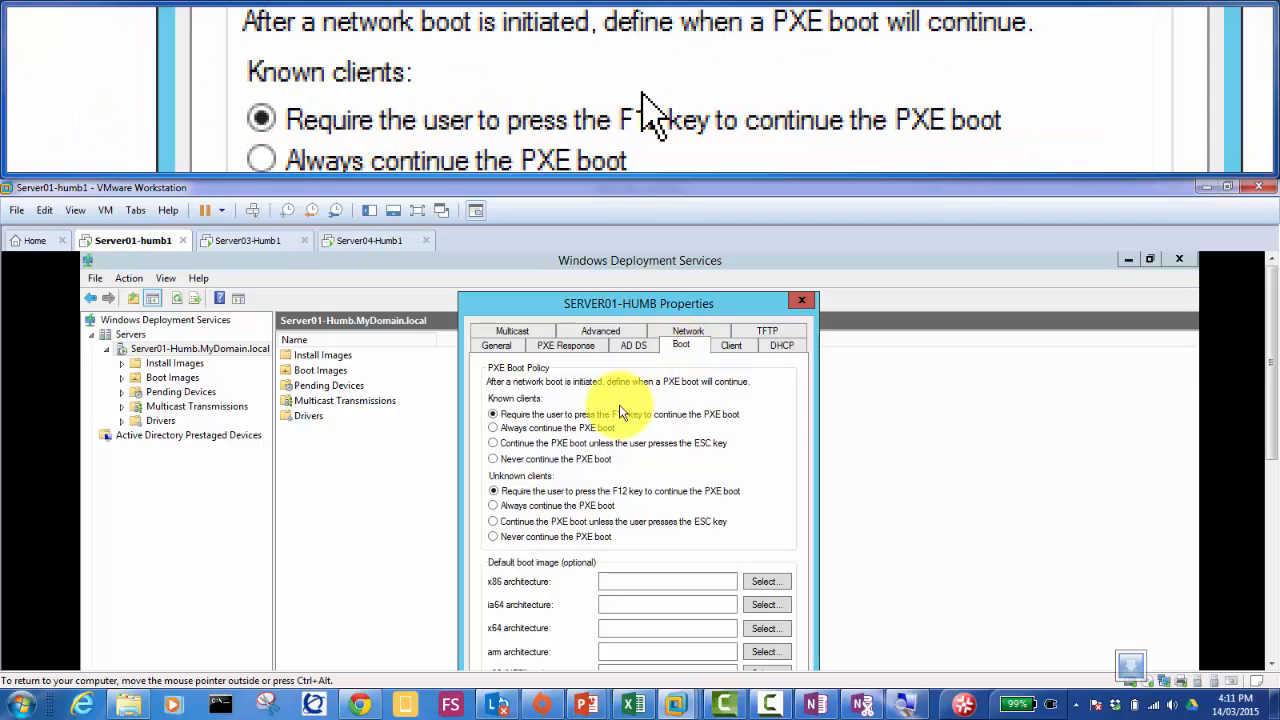
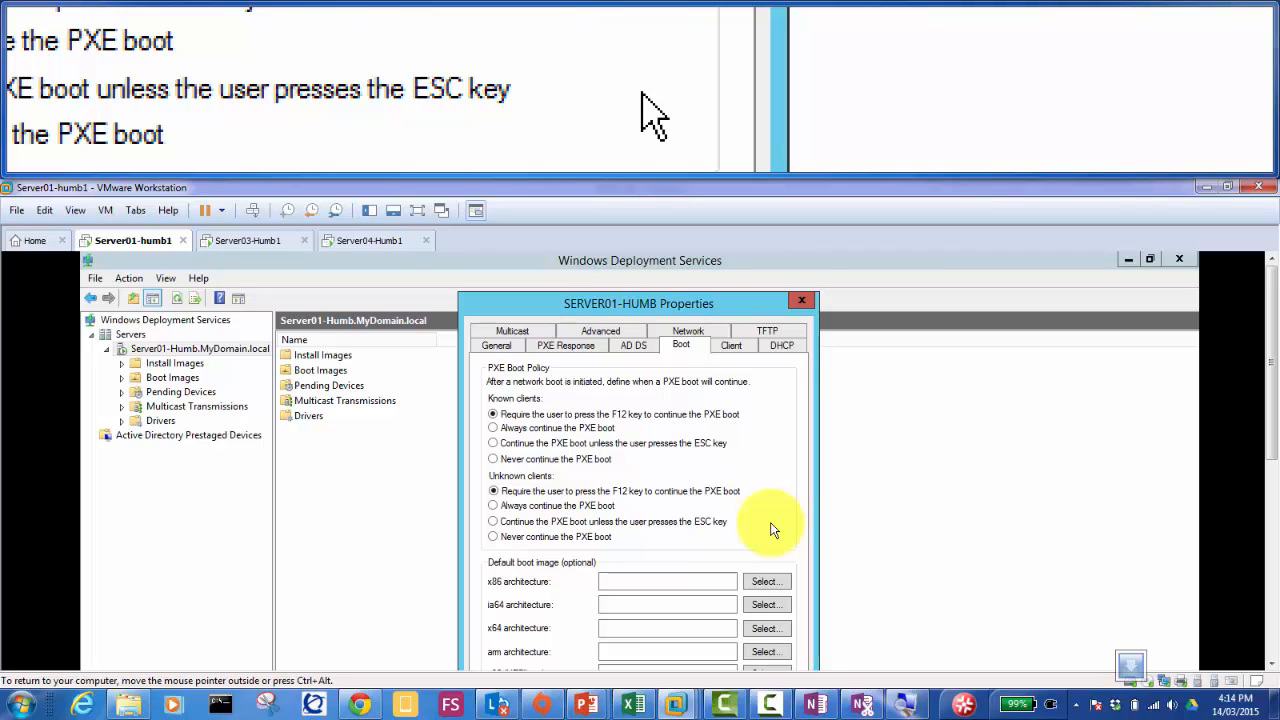
Step: Check the WDS article and Google results in the browser, then hide it
click(360, 705)
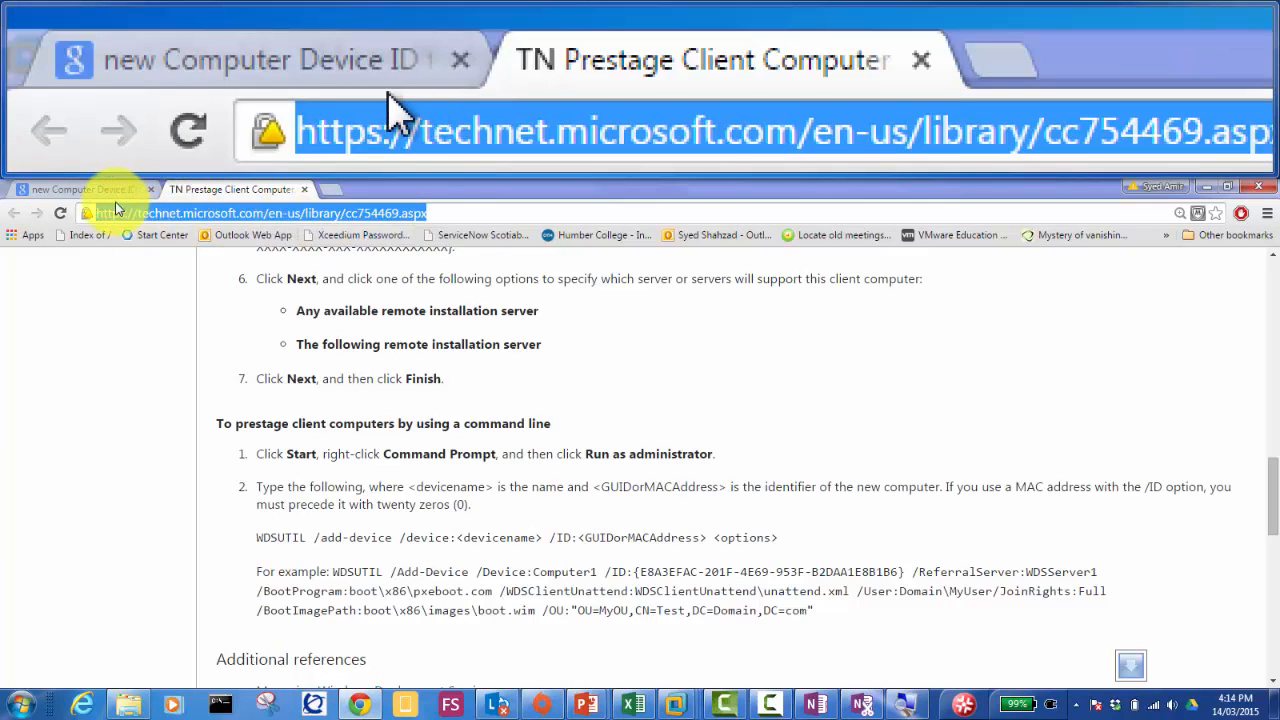
click(100, 190)
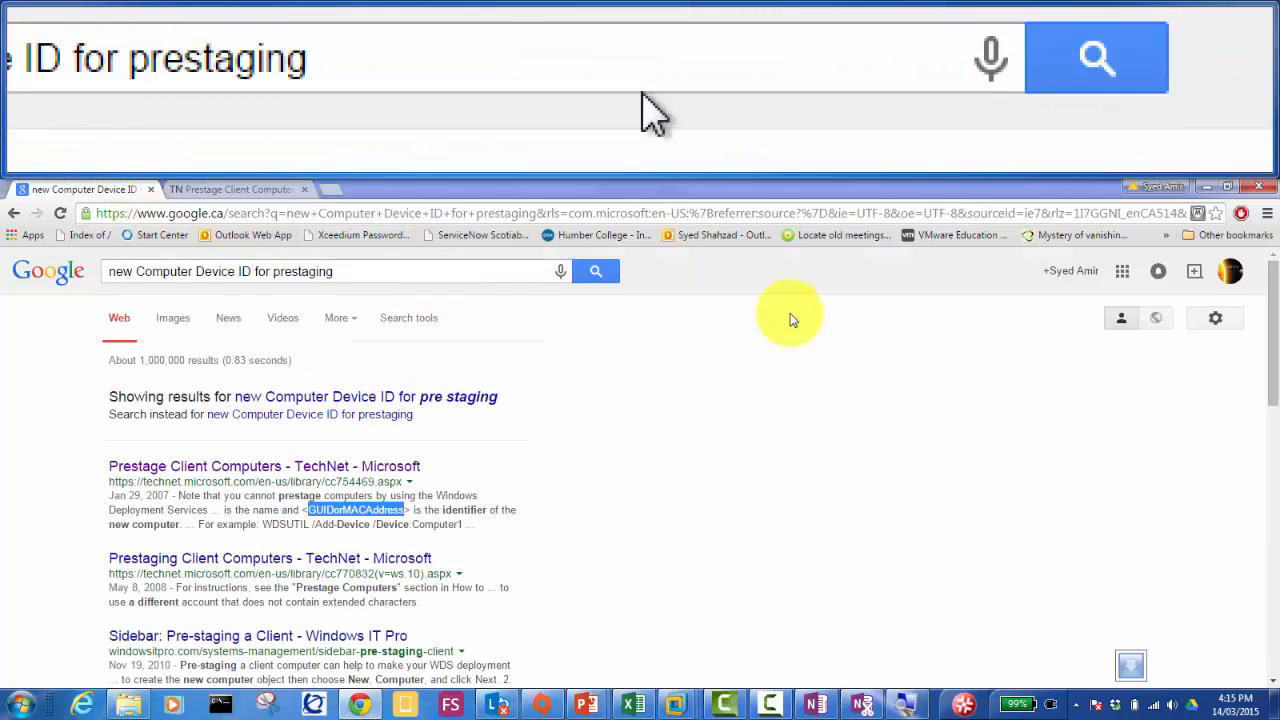
click(1206, 186)
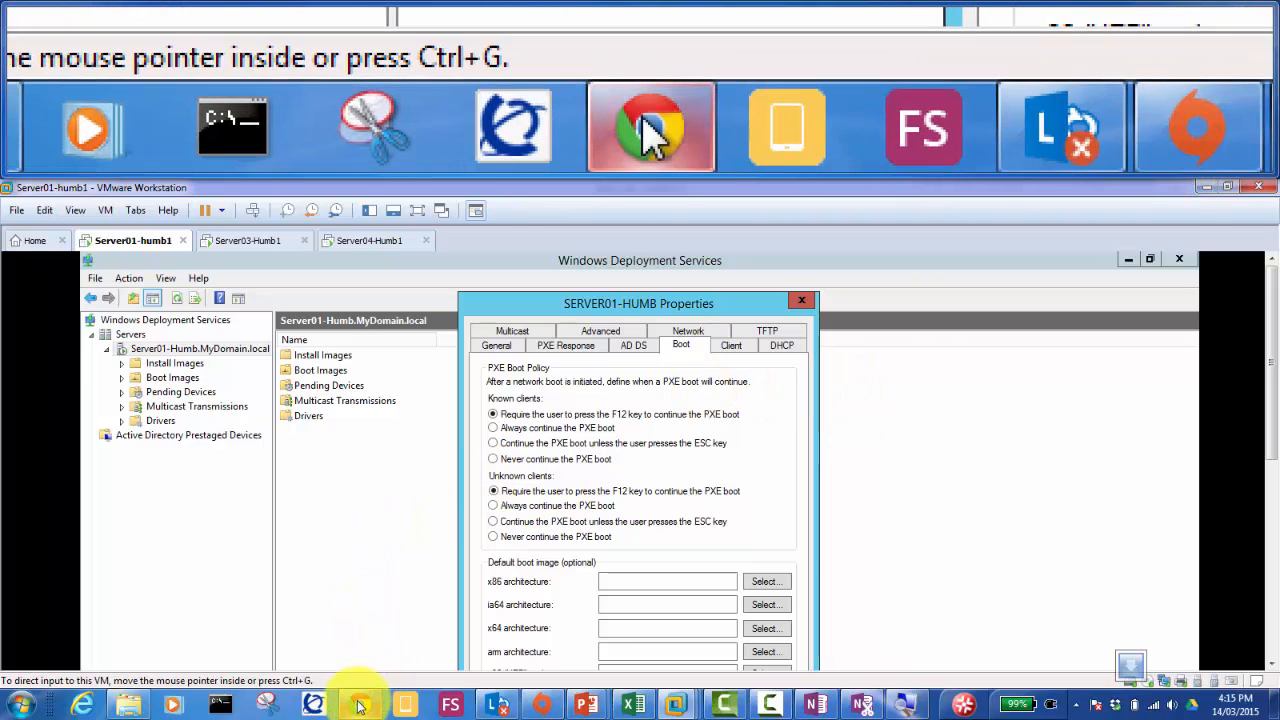
Step: On the Boot tab, set unknown clients to 'unless ESC' and keep known clients on F12
mouse_move(360, 705)
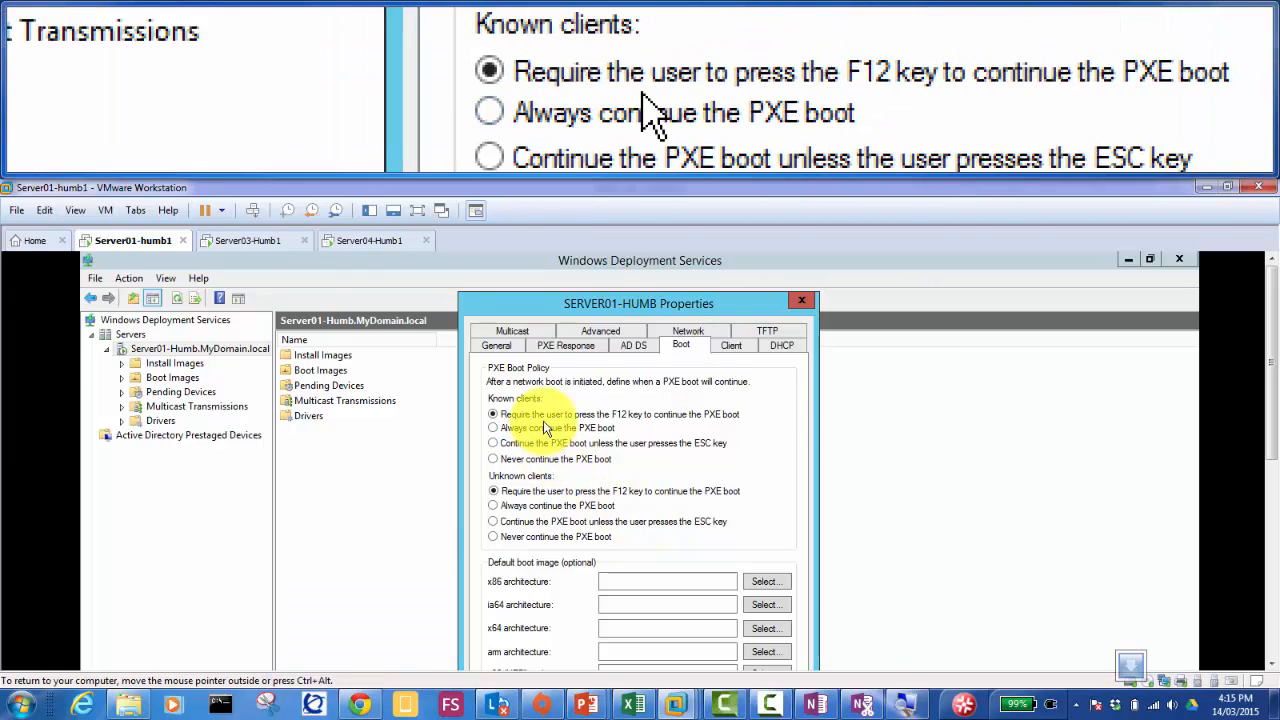
click(571, 304)
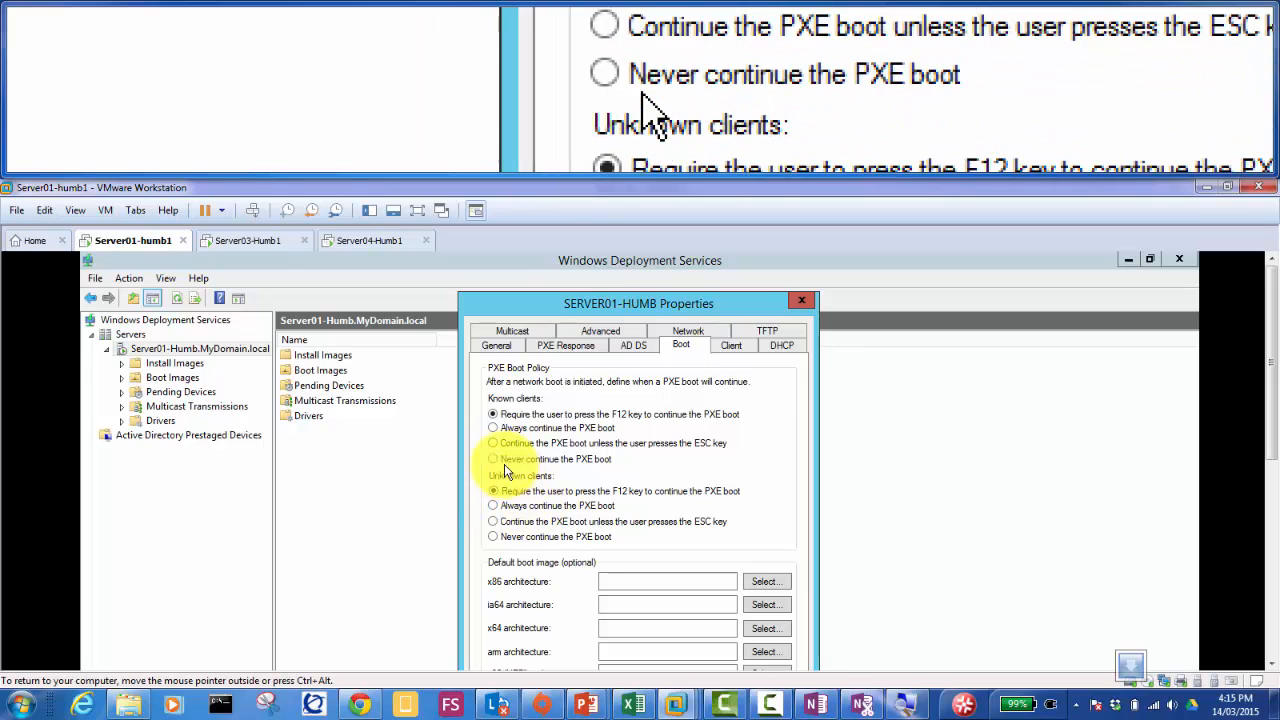
click(494, 443)
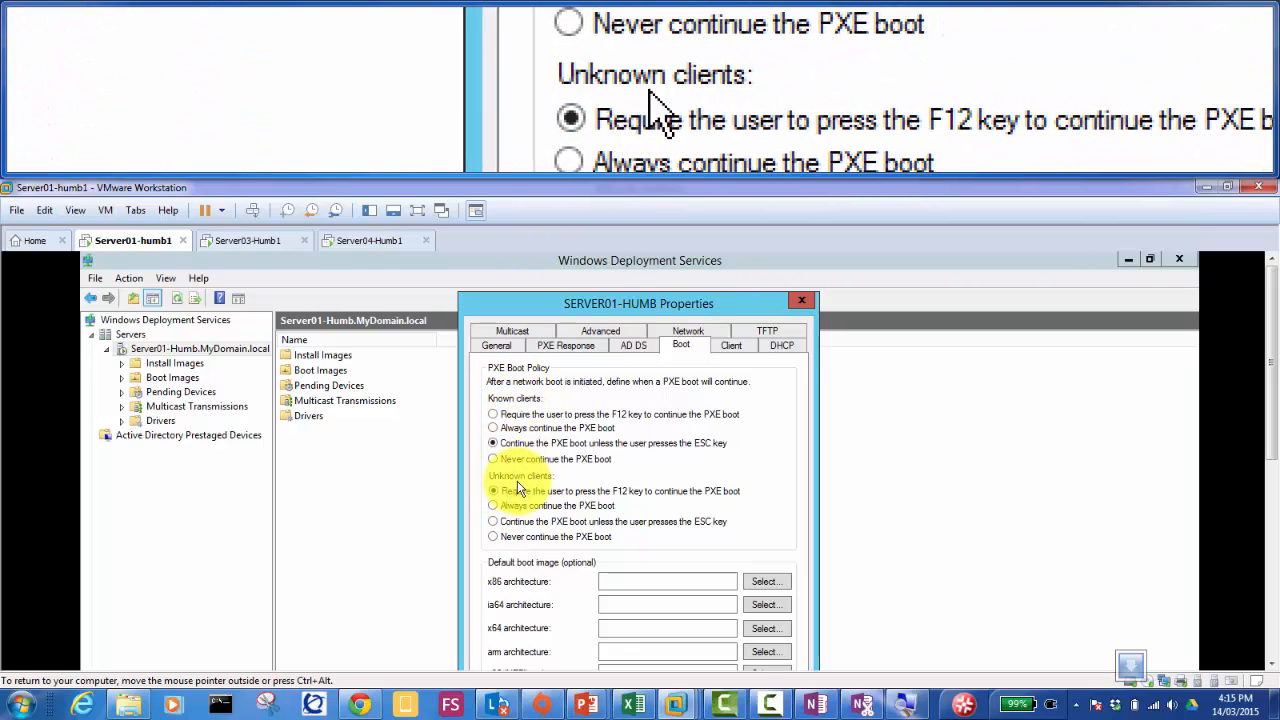
click(493, 521)
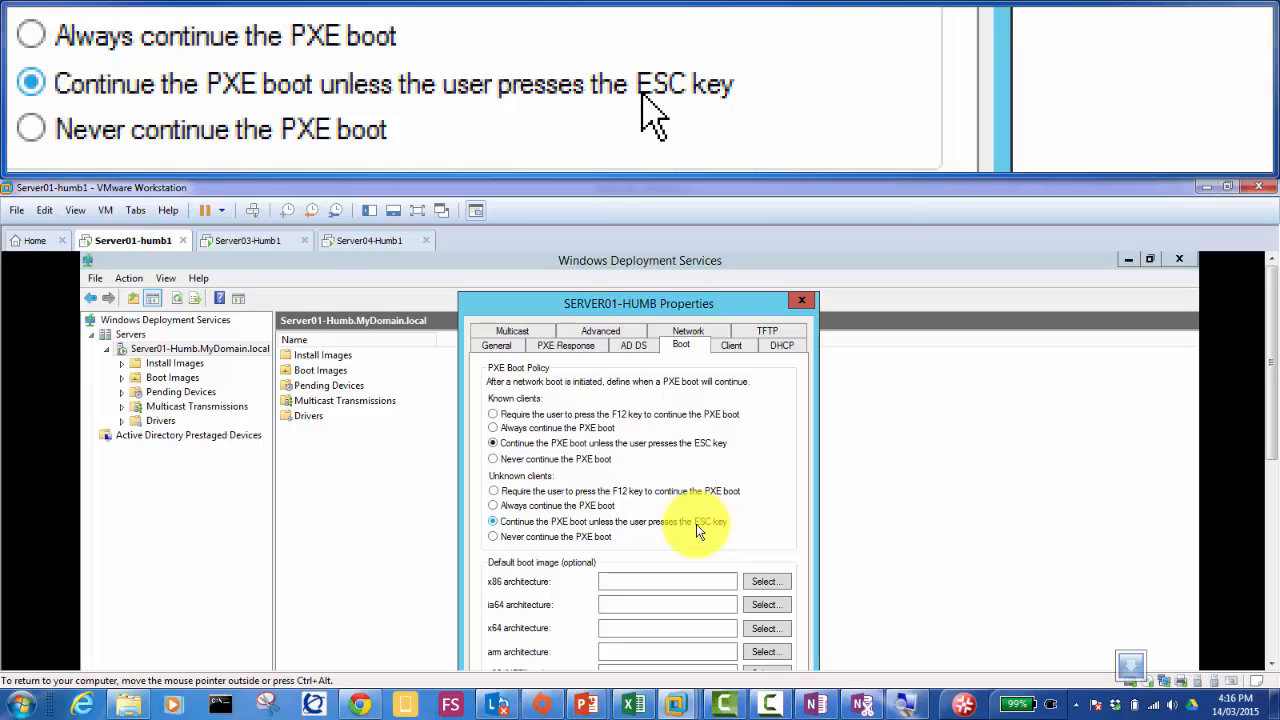
click(493, 414)
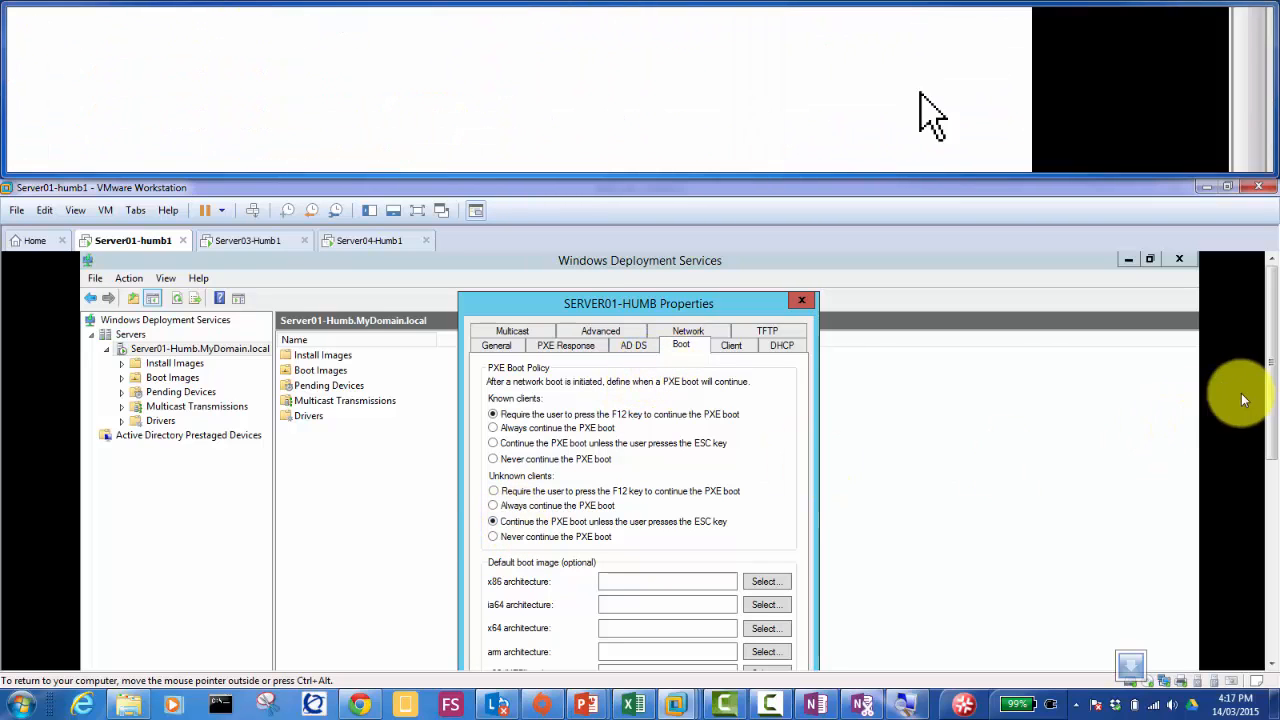
Step: Apply the boot policy, switch known clients to 'unless ESC' too, then apply and close Properties
drag(1272, 375, 1272, 430)
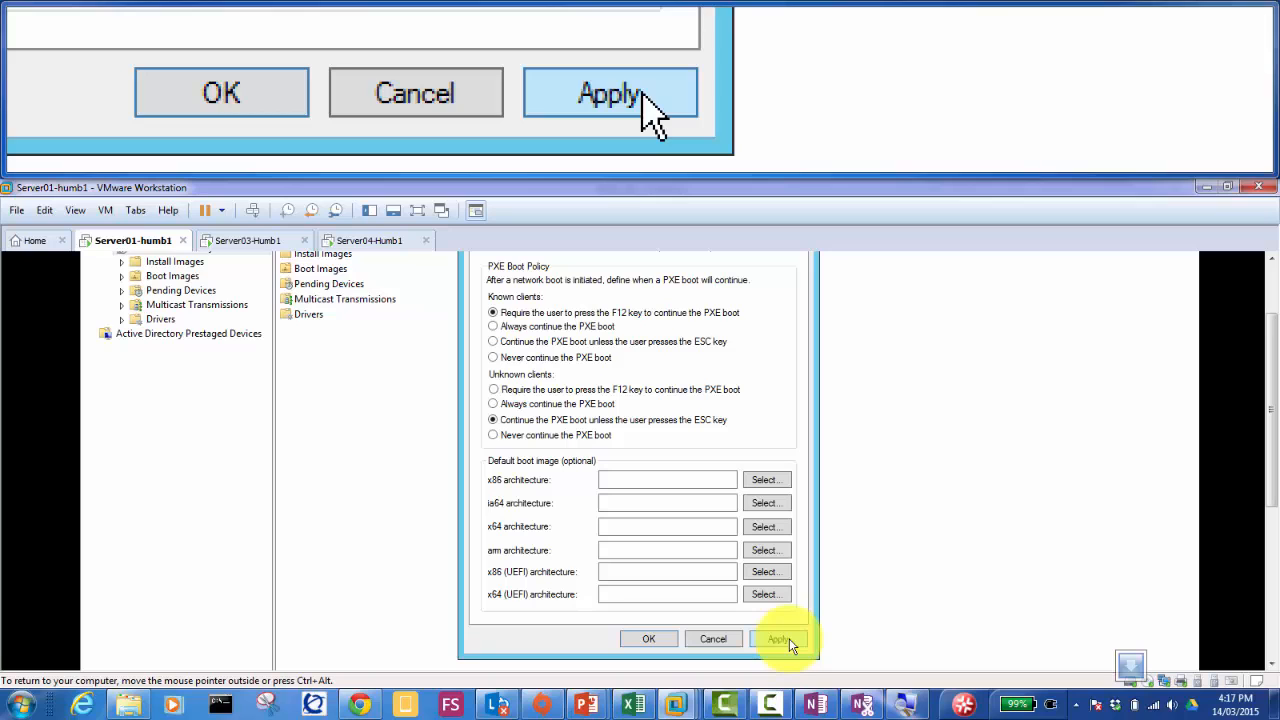
click(789, 638)
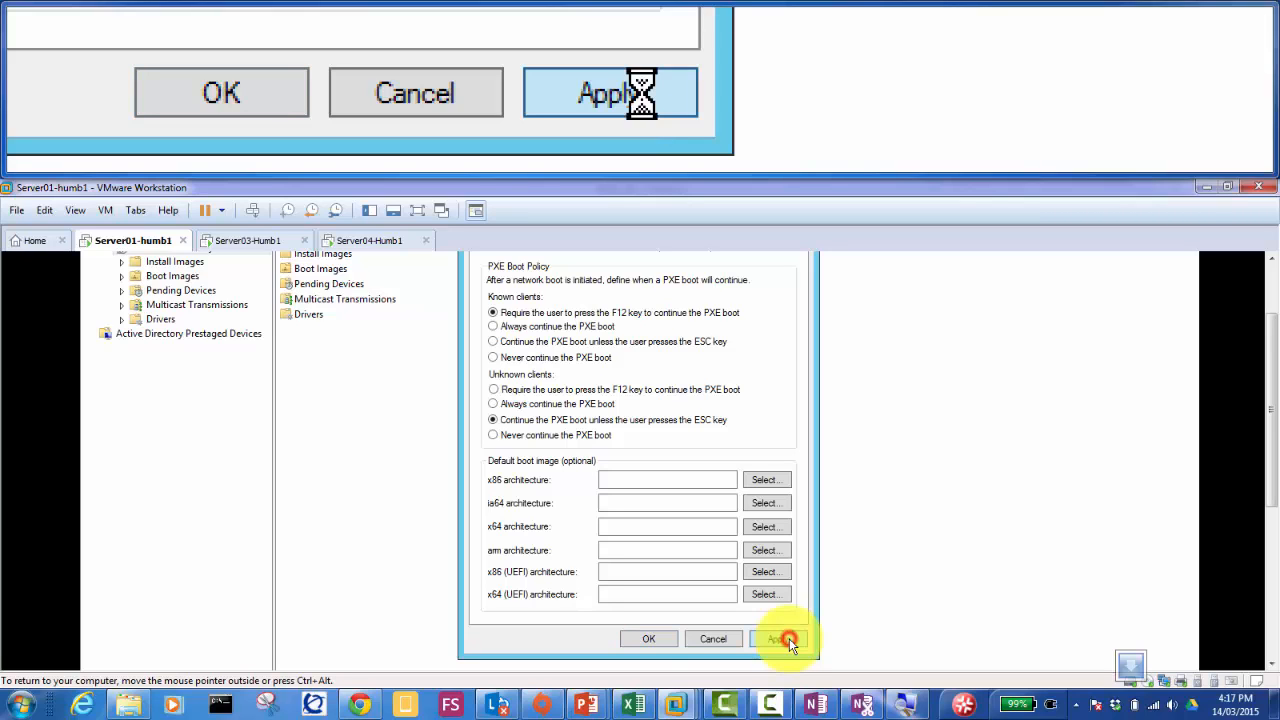
click(655, 638)
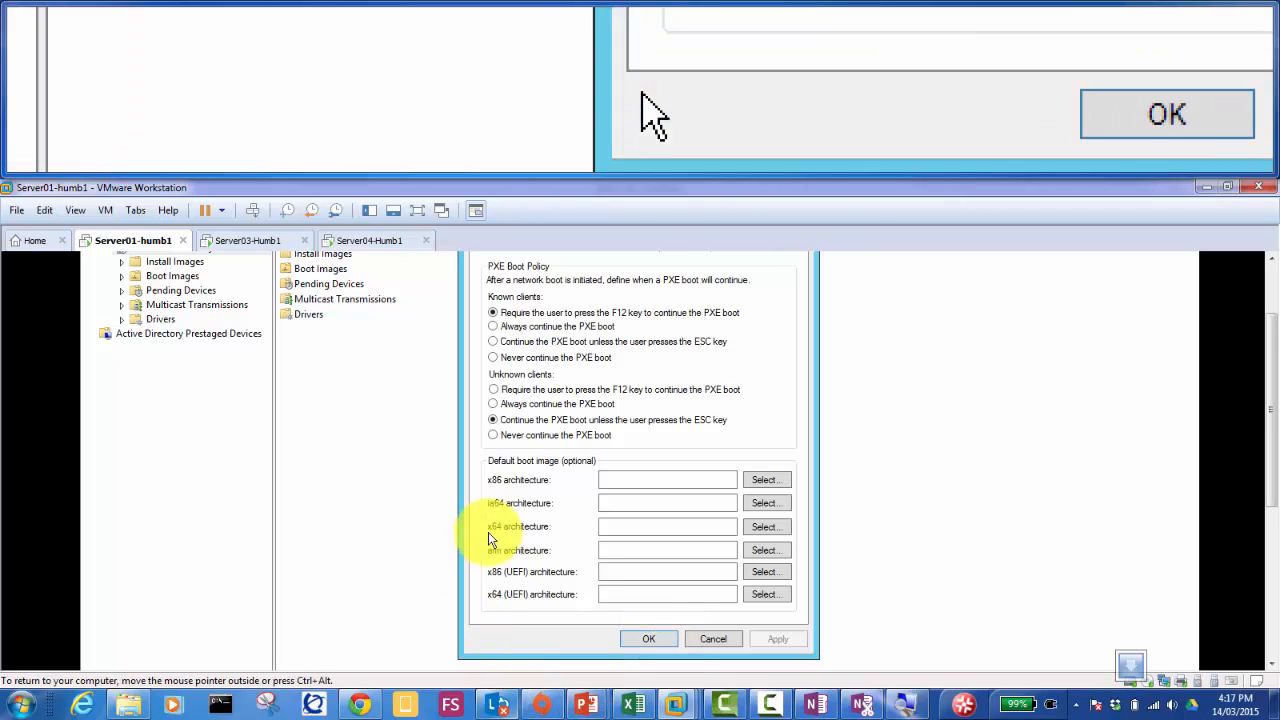
click(493, 342)
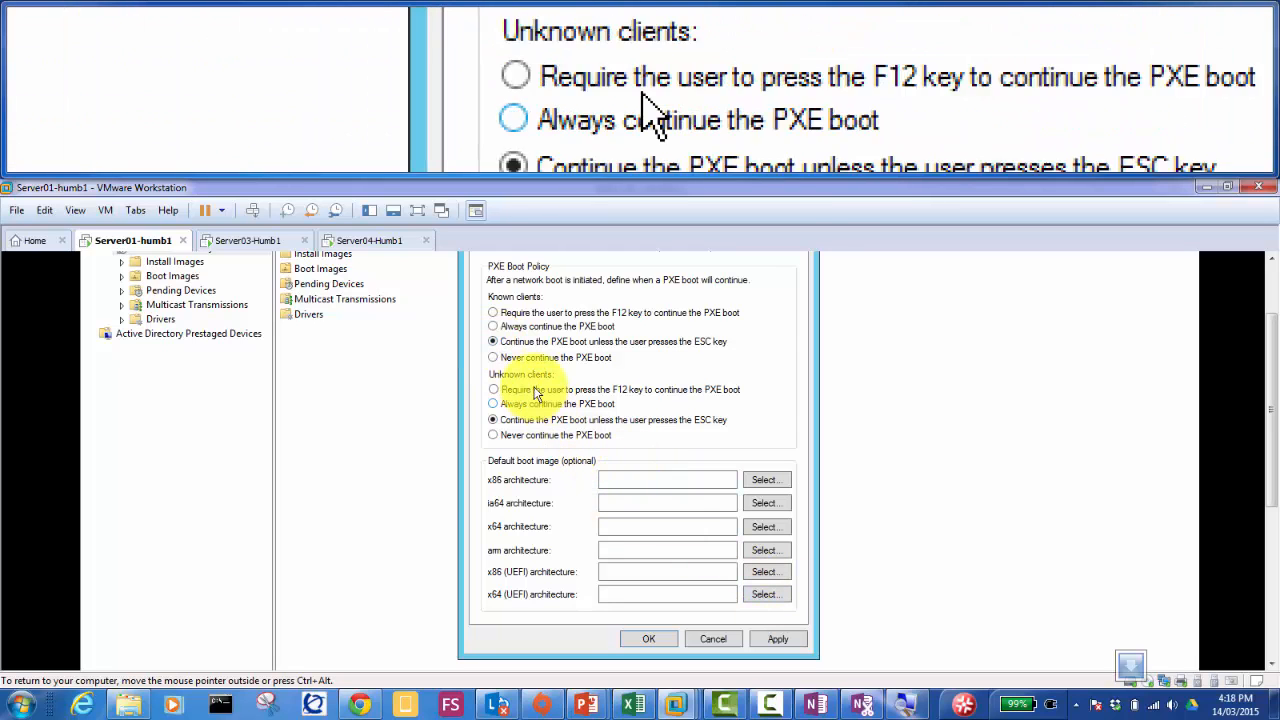
click(779, 639)
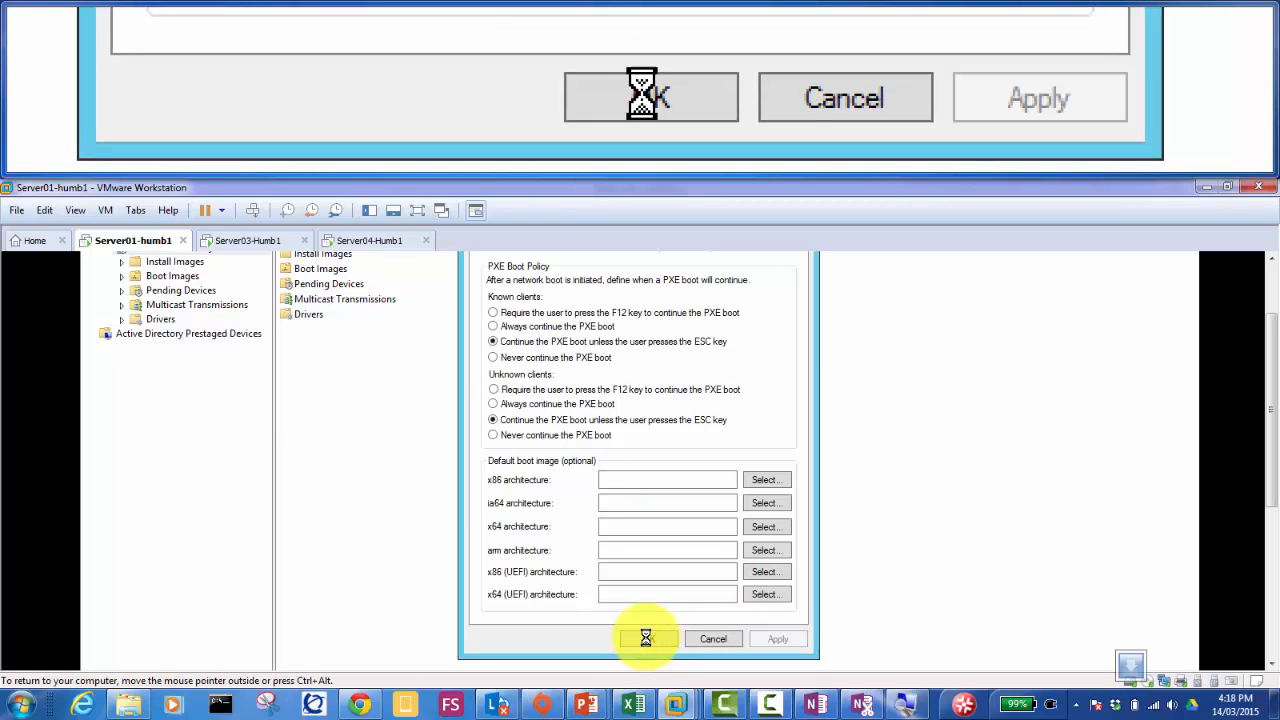
click(646, 638)
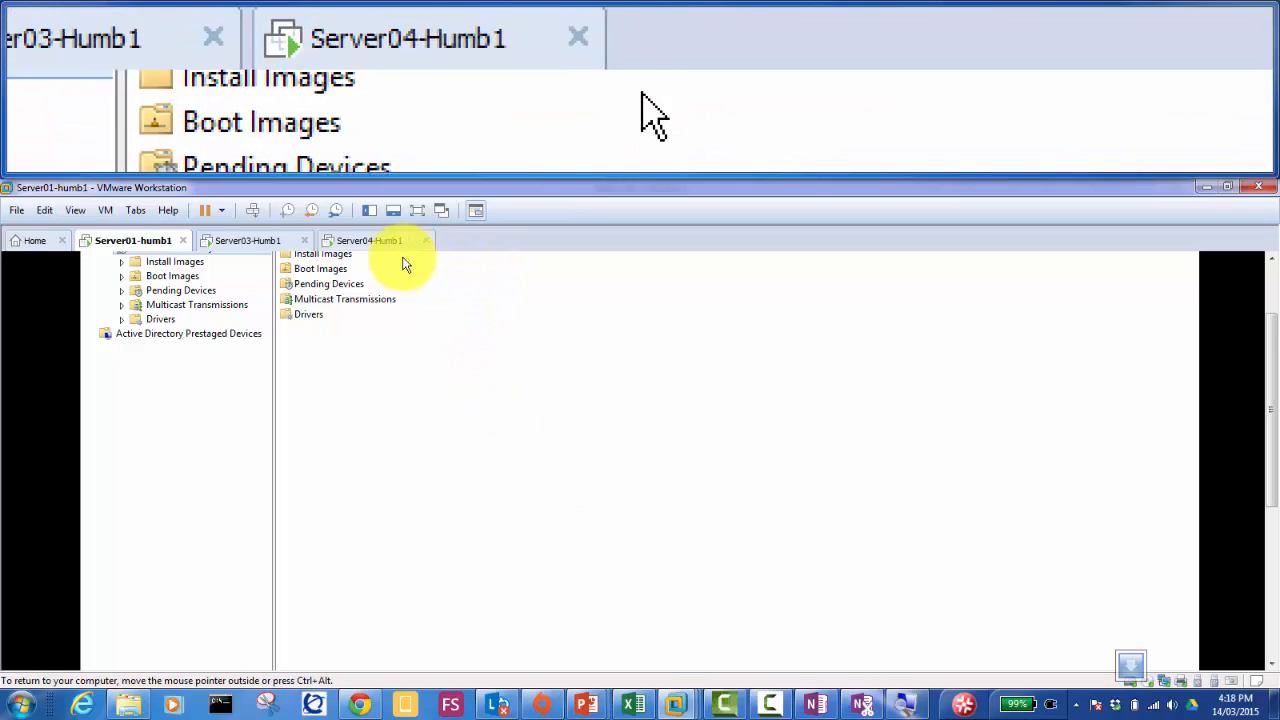
Step: Begin a Typical new VM with the OS installed later and Windows Server 2012 as guest
click(31, 245)
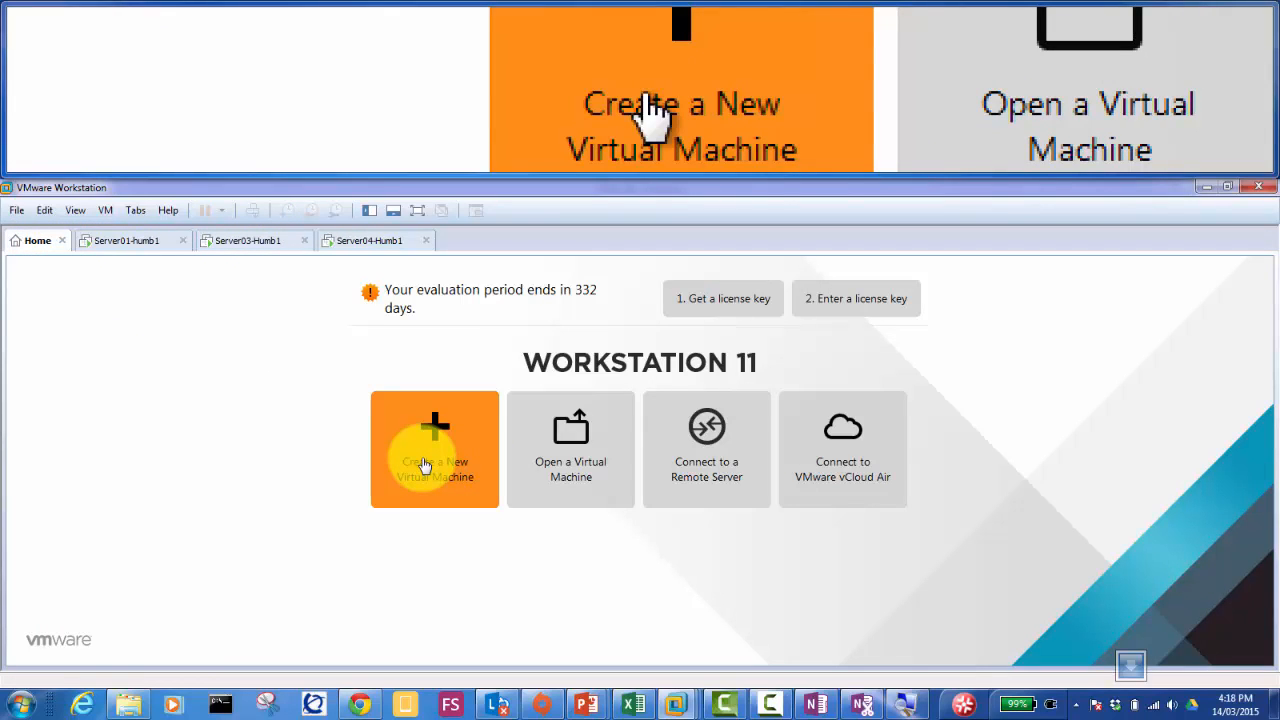
click(424, 465)
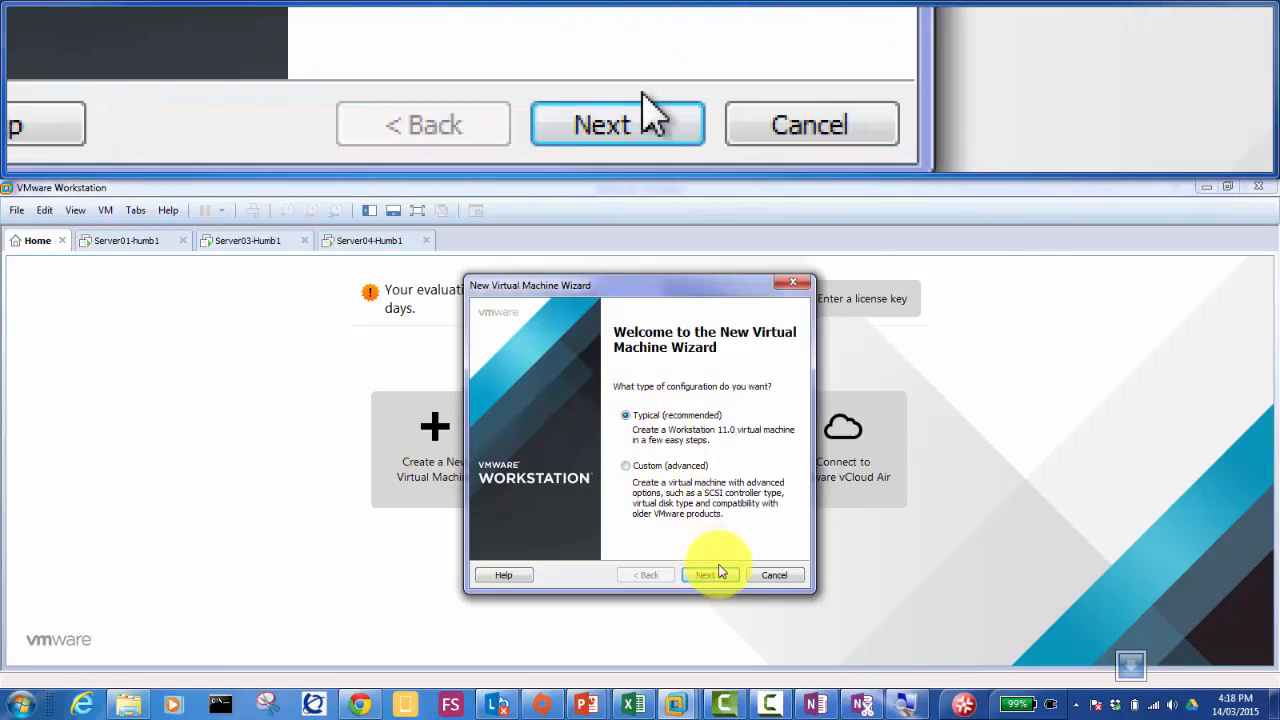
click(710, 576)
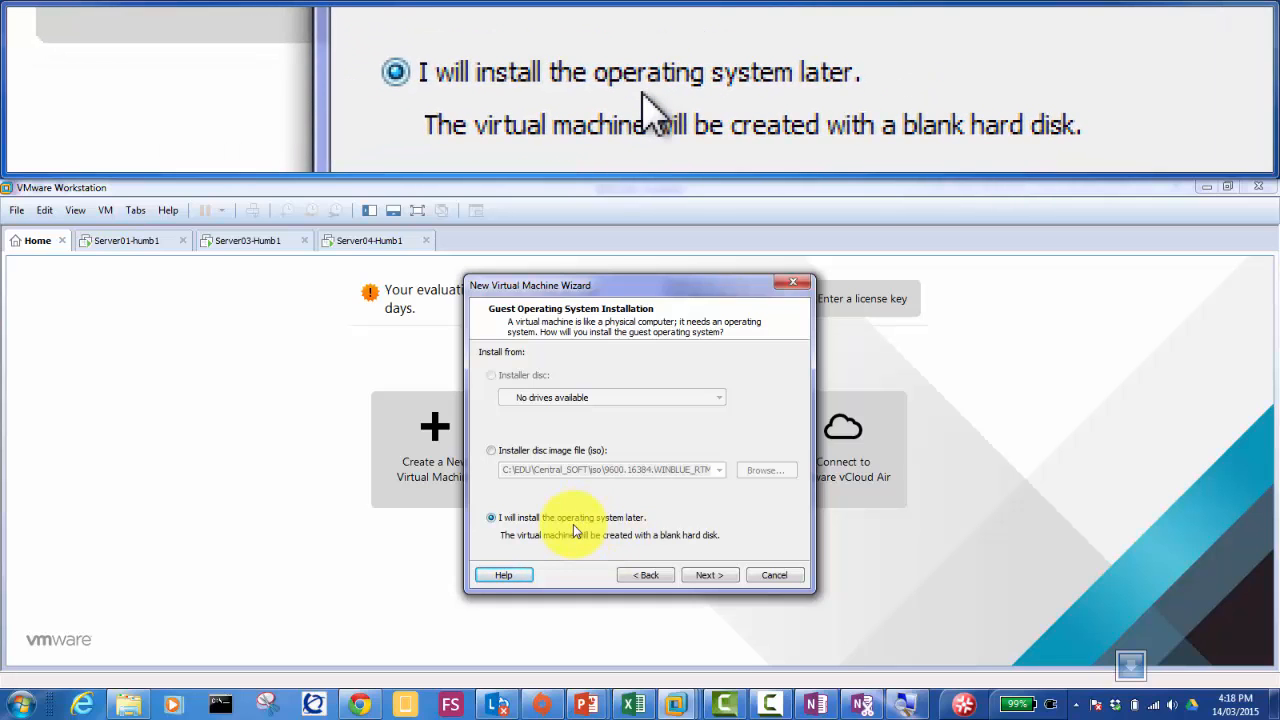
click(703, 574)
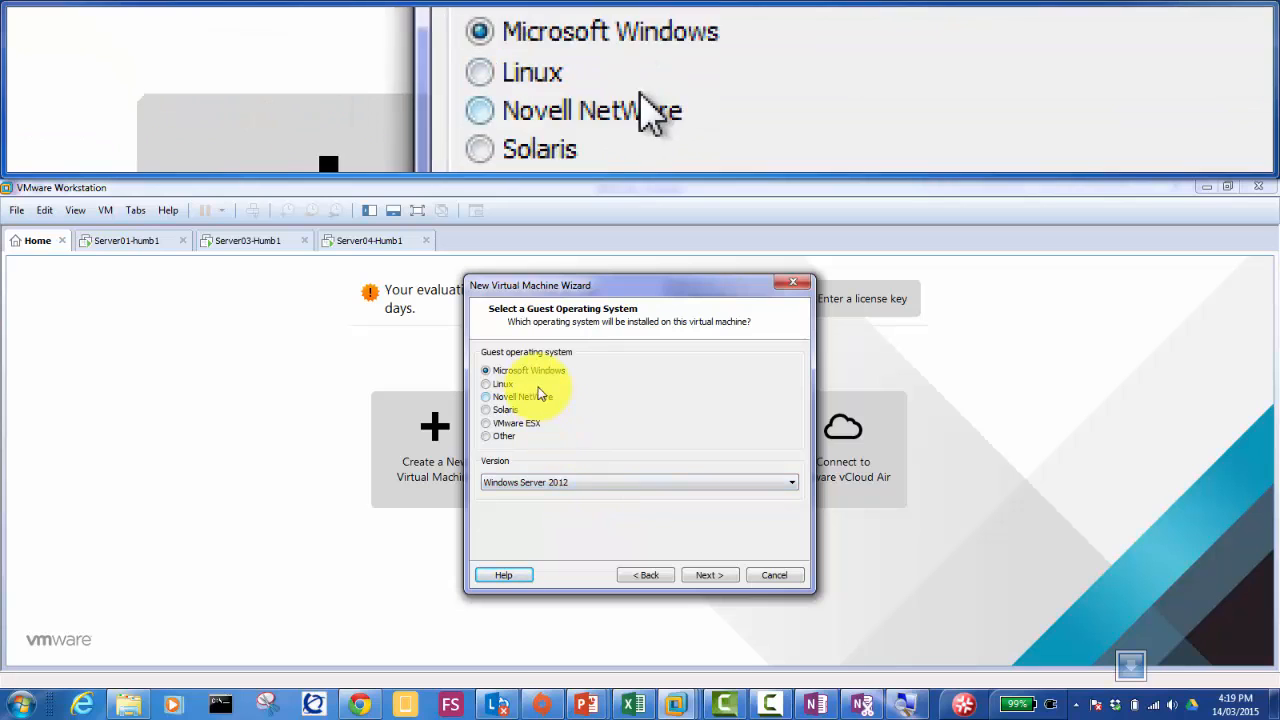
click(679, 565)
click(705, 574)
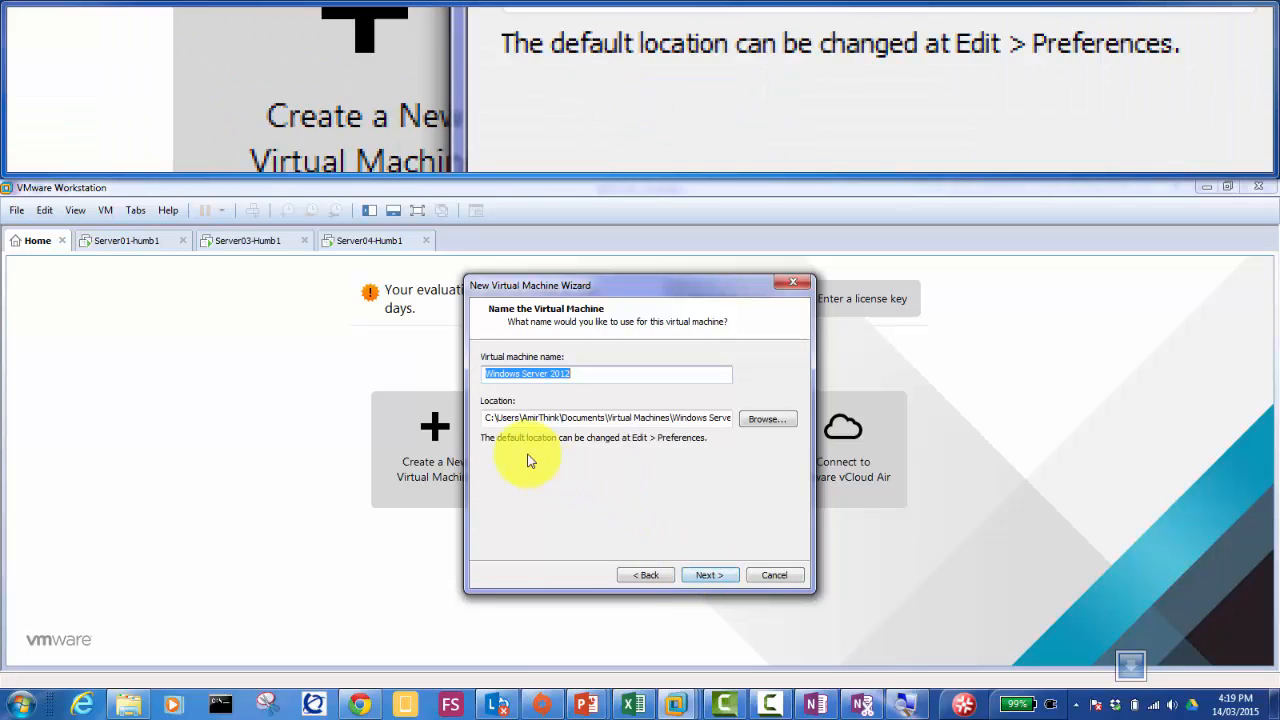
Step: Name the VM 'Windows Server 2012-WDS1', store it on drive D, keep the 60 GB split disk
click(593, 378)
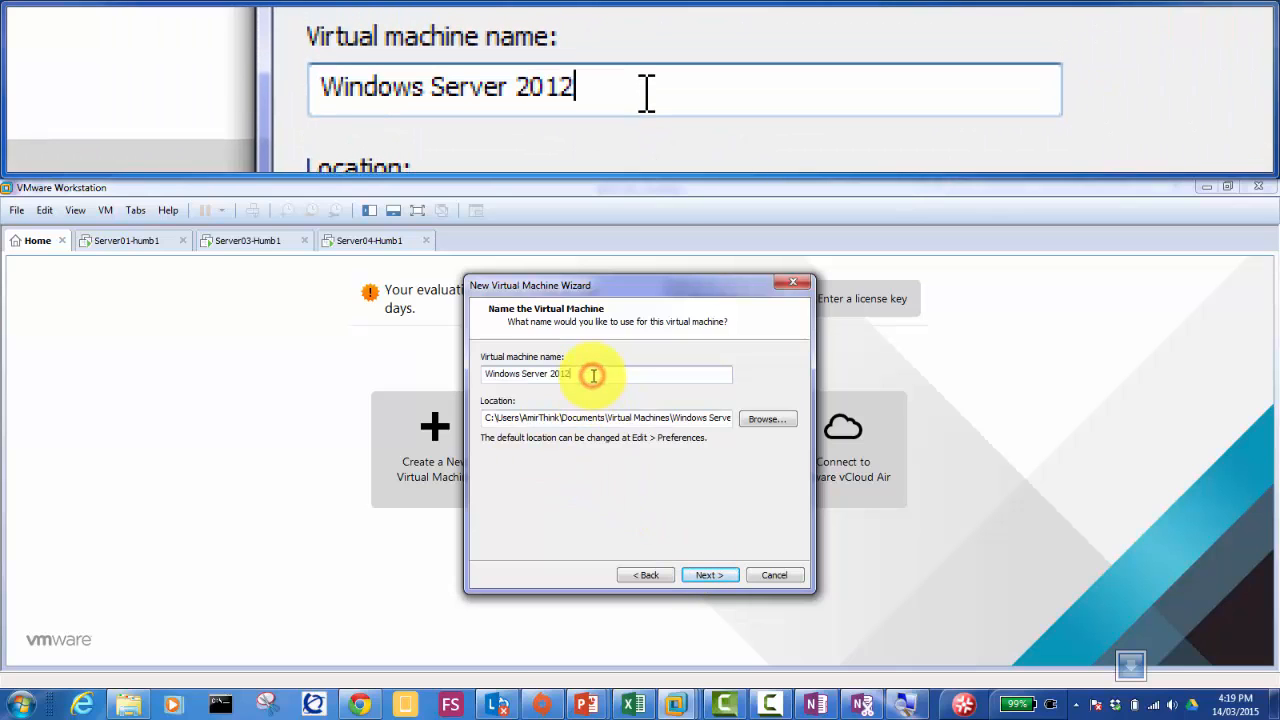
text(-WDS1)
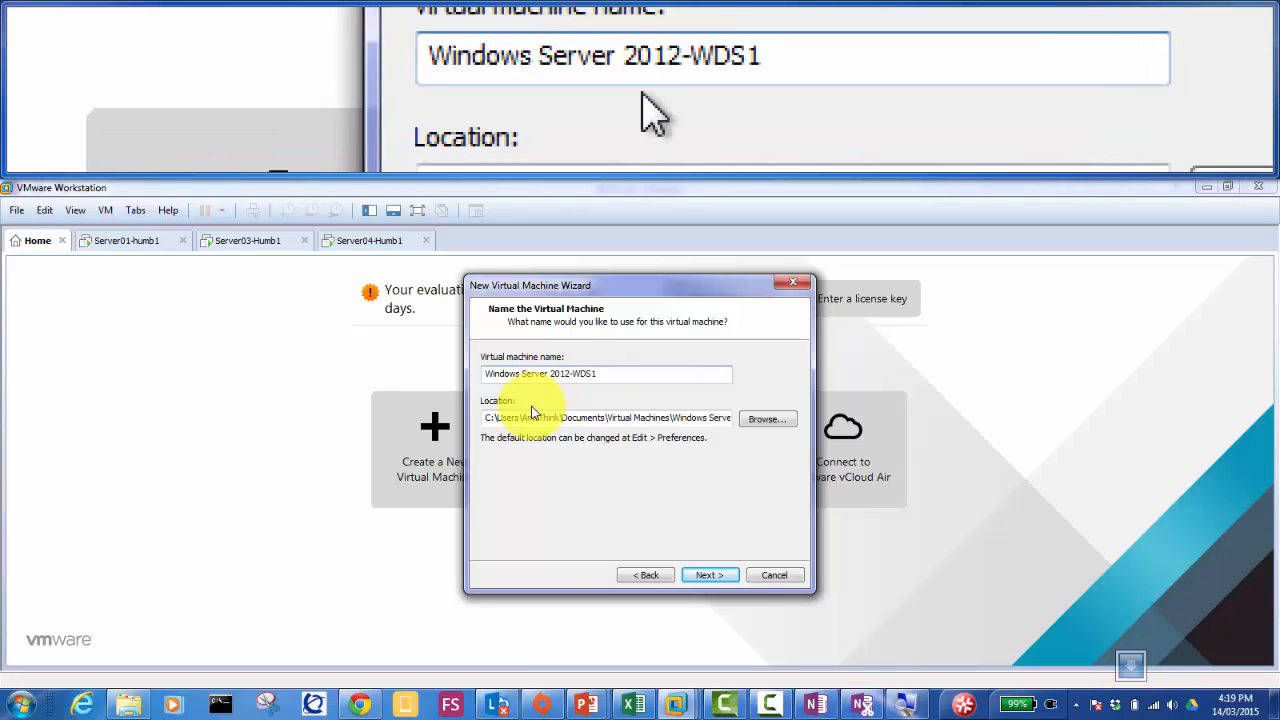
click(488, 417)
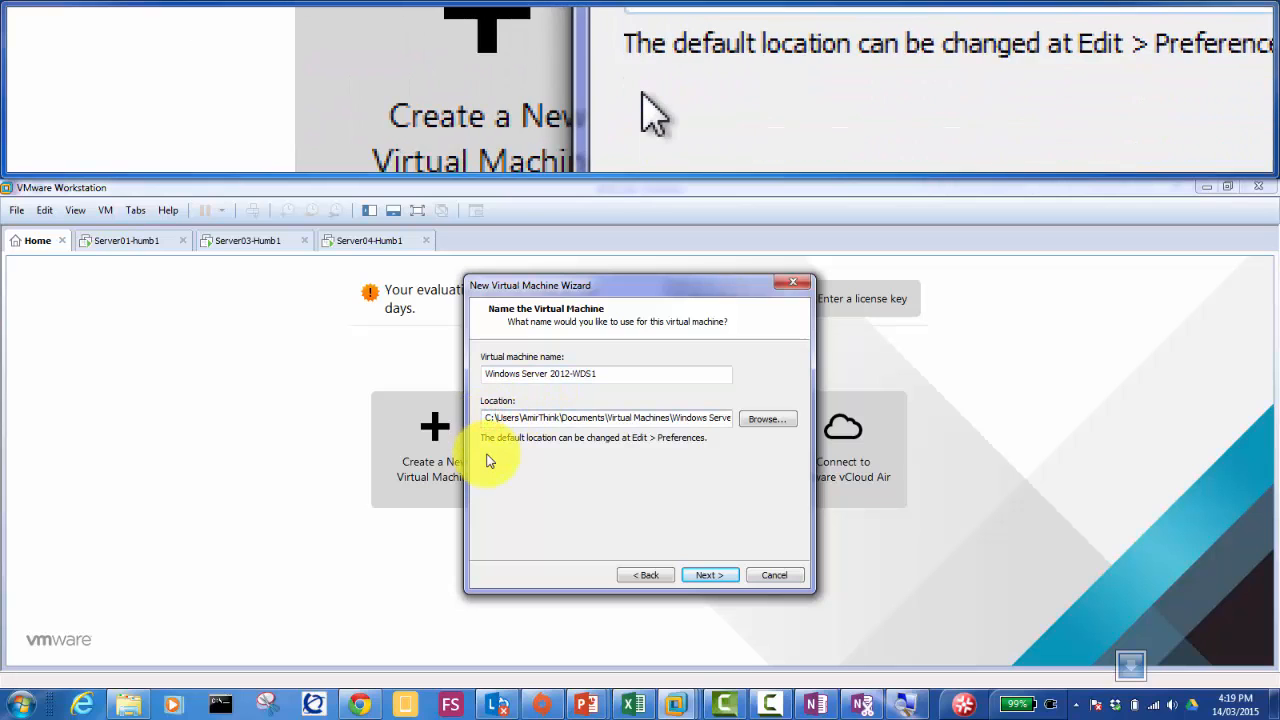
key(BackSpace)
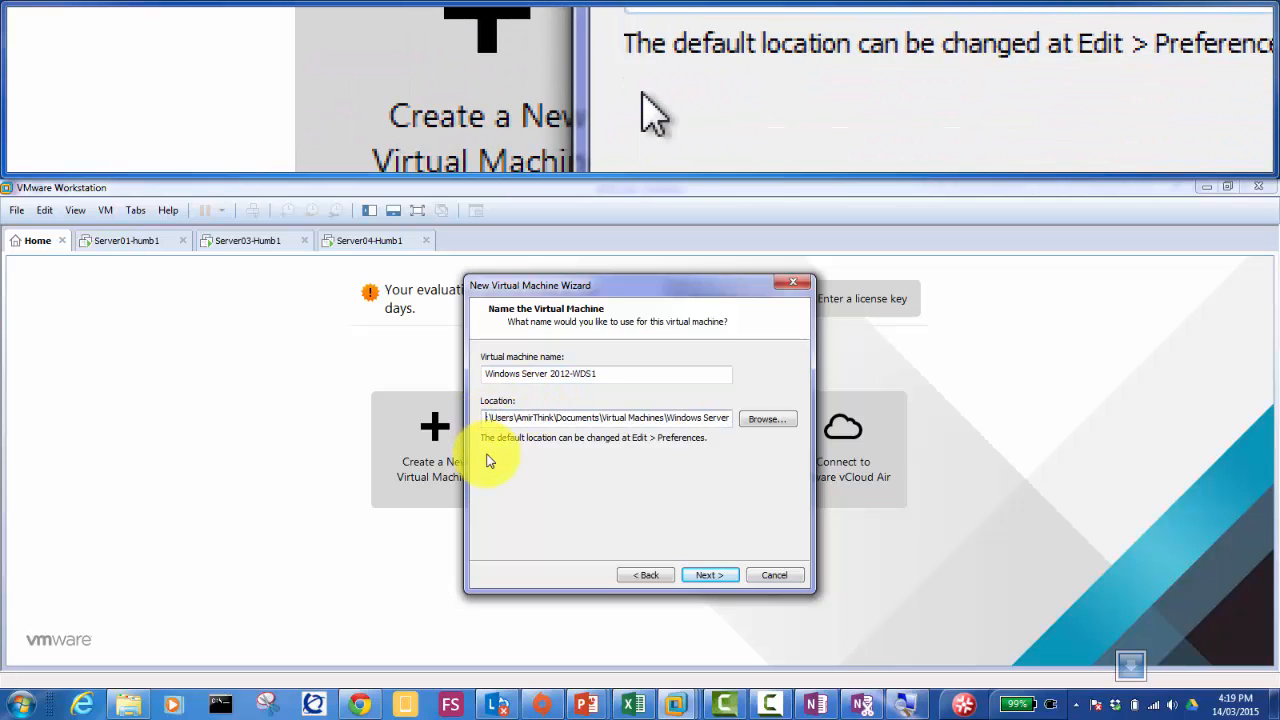
text(d)
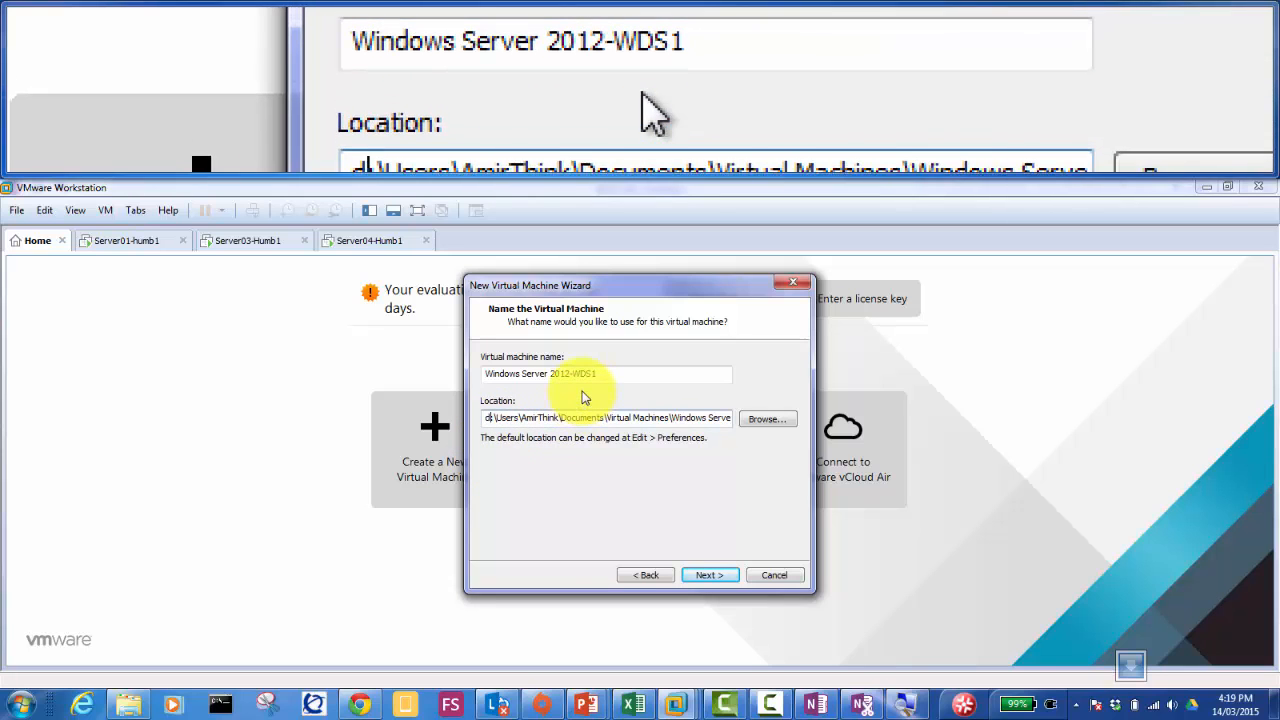
click(697, 576)
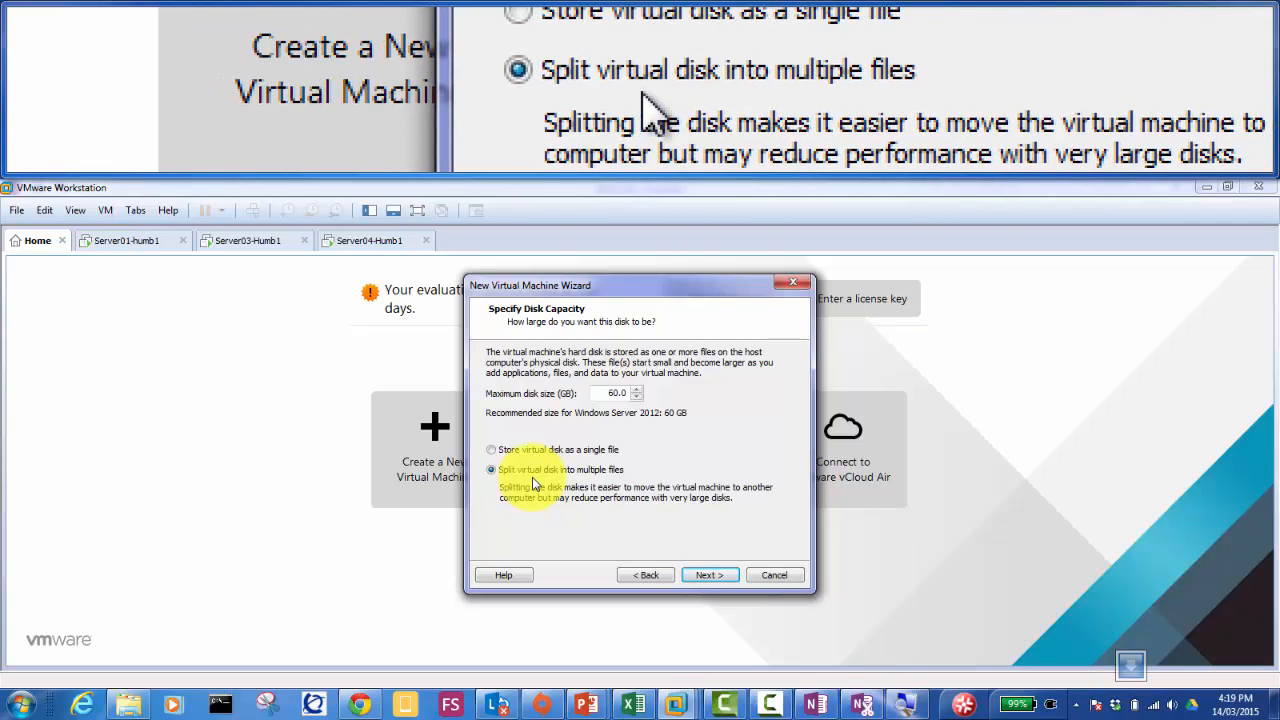
click(709, 577)
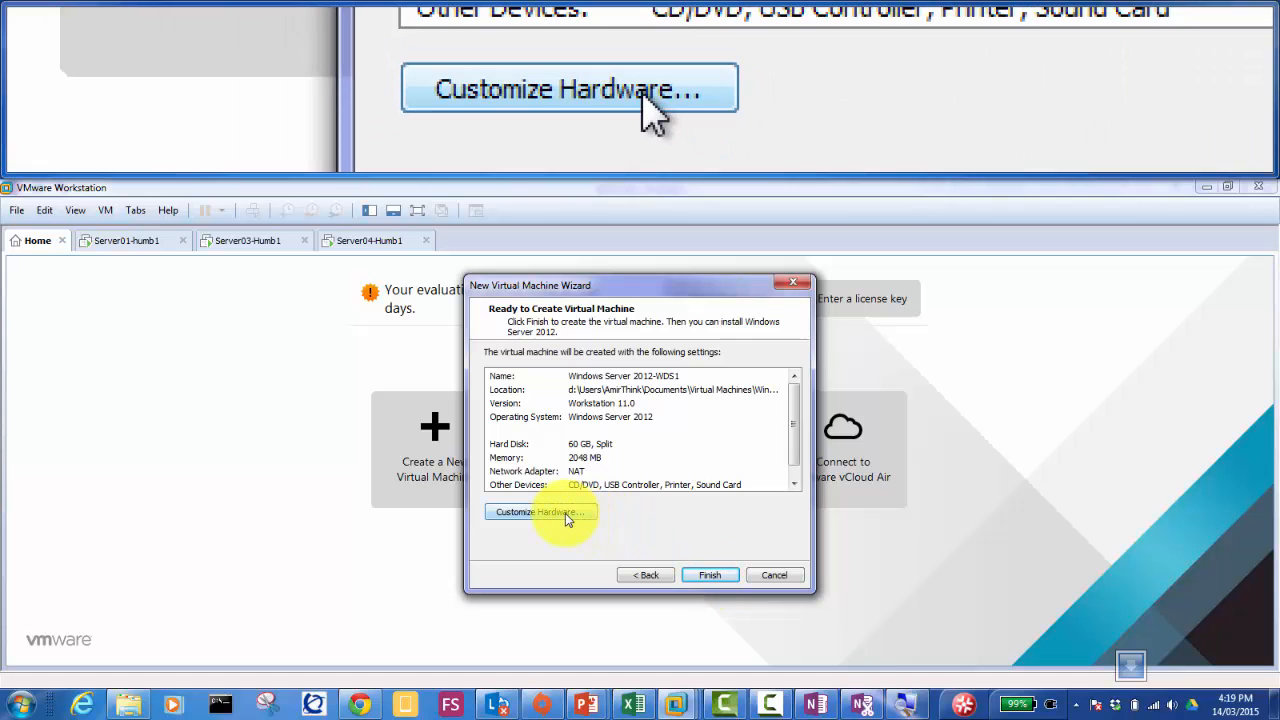
Step: Switch the new VM's network adapter from NAT to the custom VMnet12 network
click(565, 513)
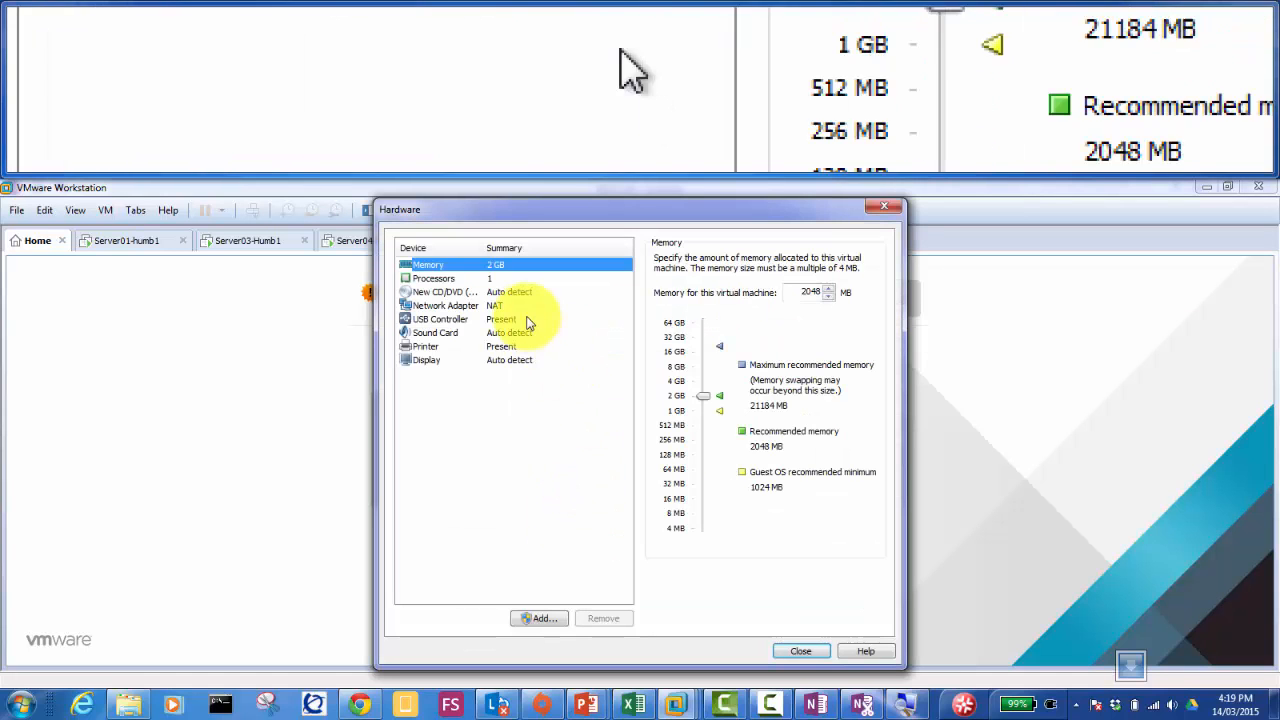
click(492, 306)
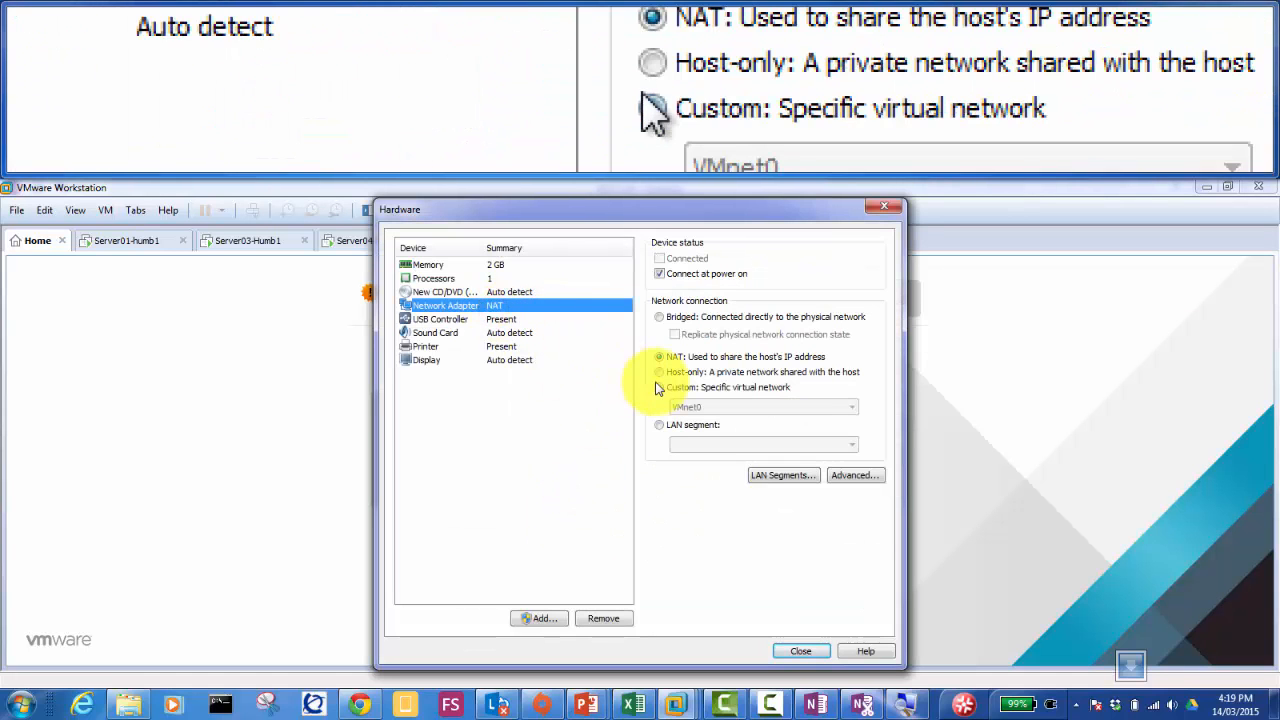
click(659, 388)
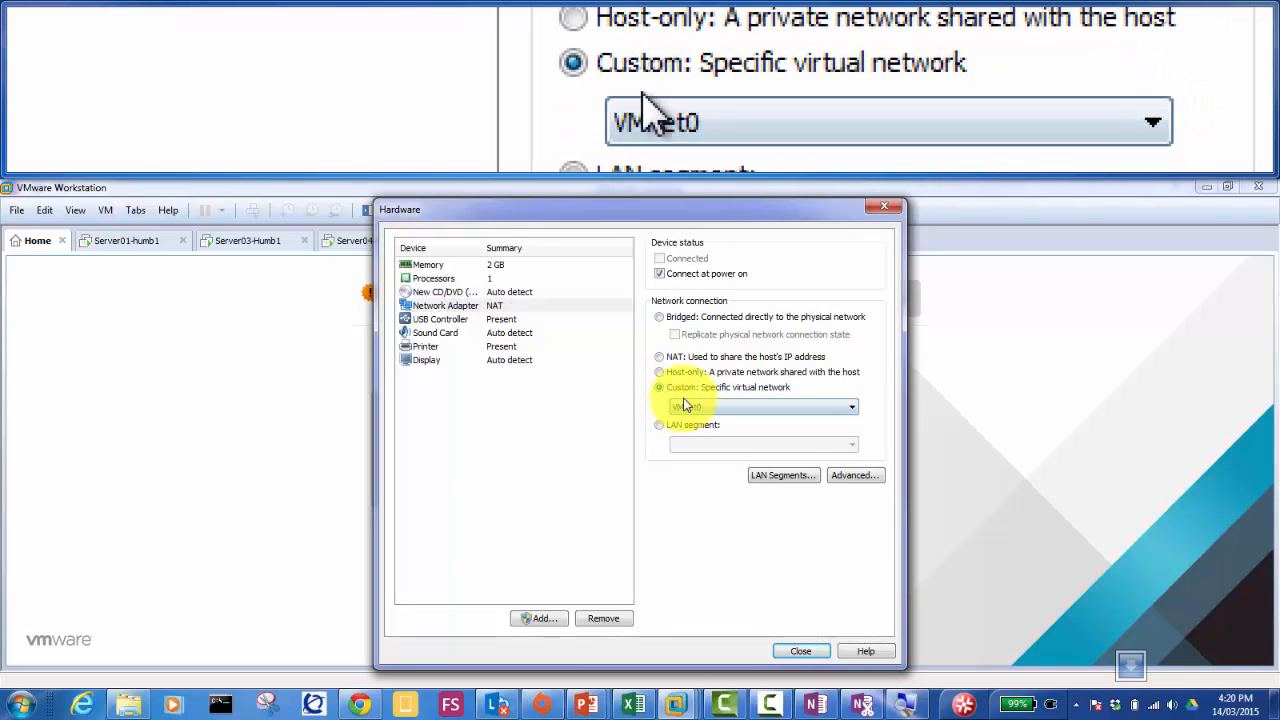
click(690, 408)
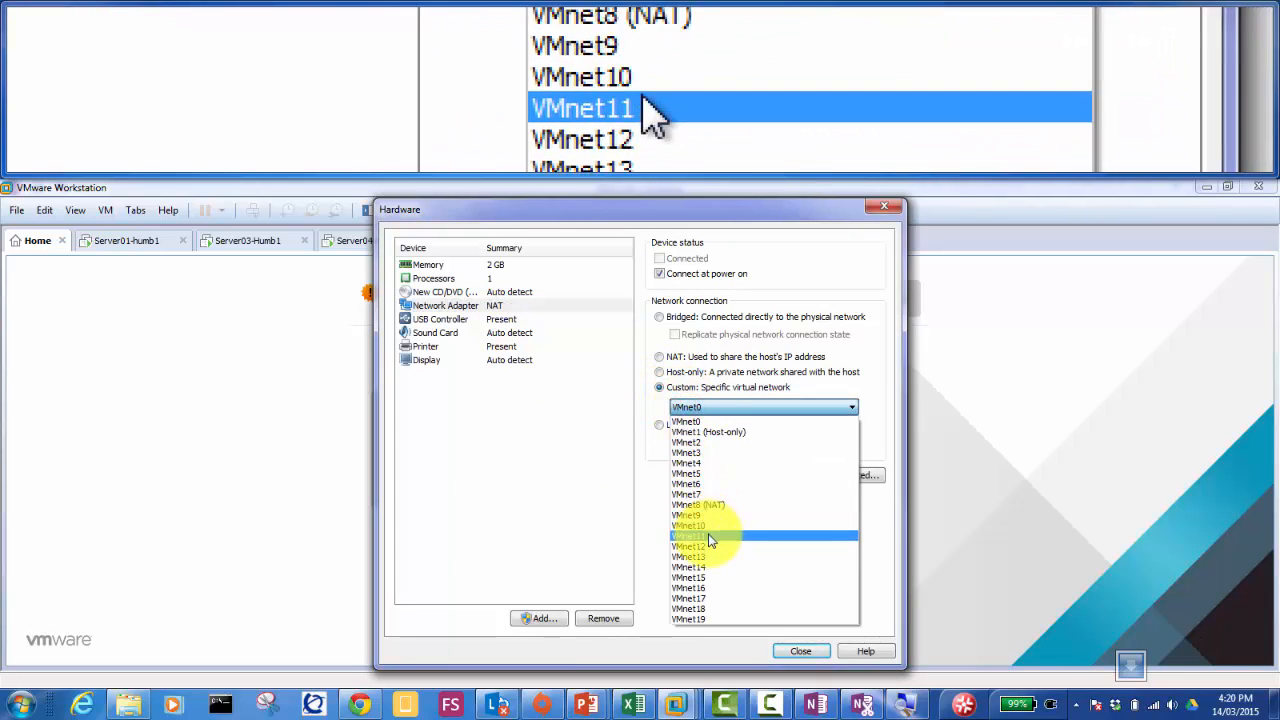
click(709, 544)
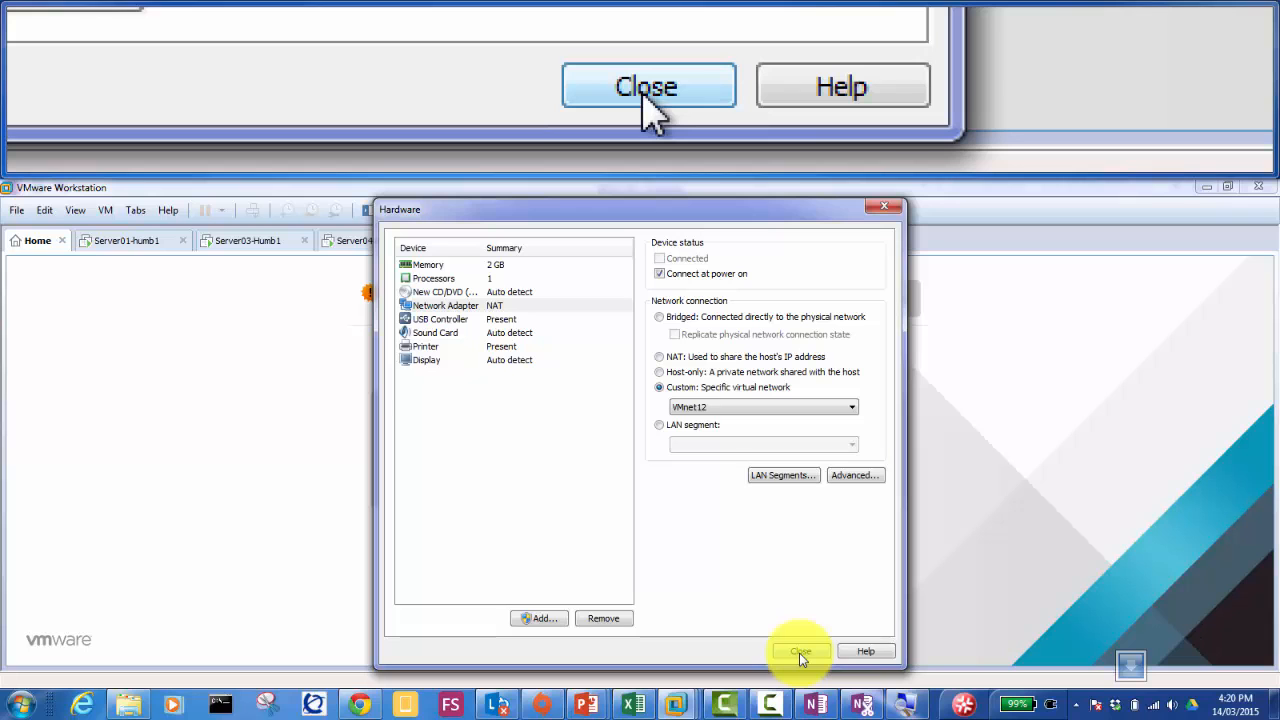
click(800, 652)
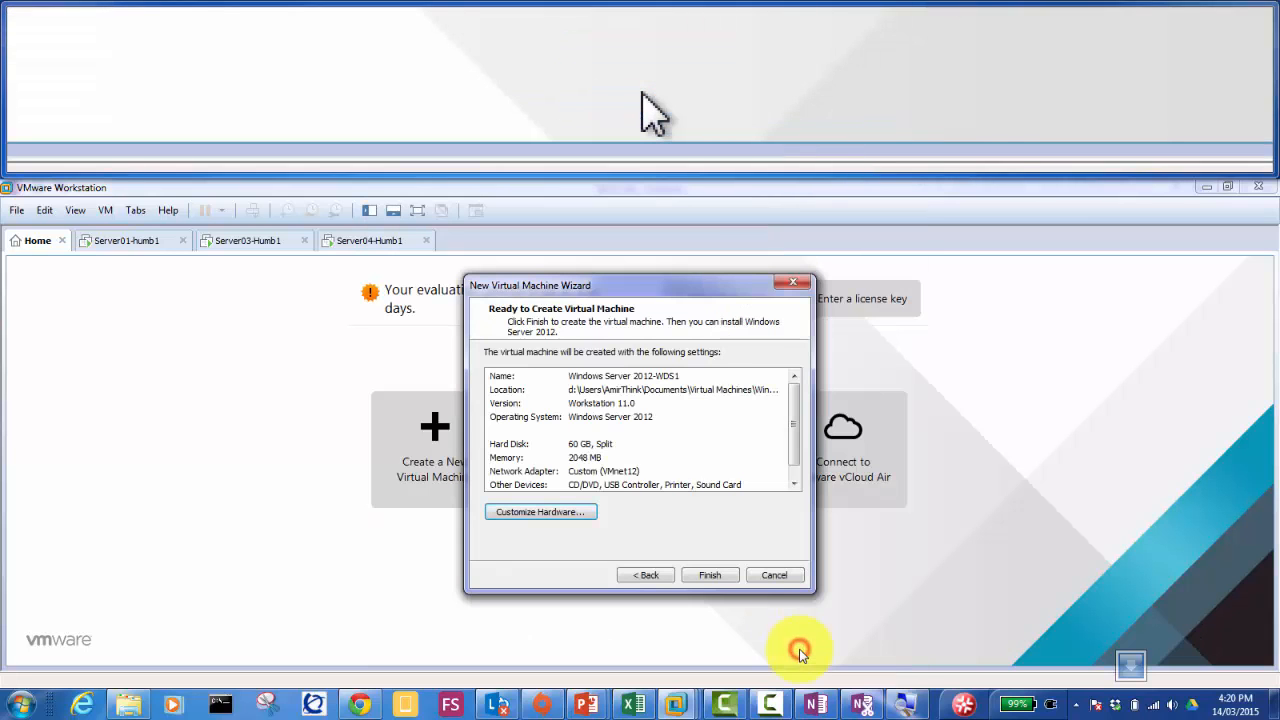
Step: Finish creating the VM, confirm Server01-humb1's adapter is on VMnet12, then select WDS1
click(706, 575)
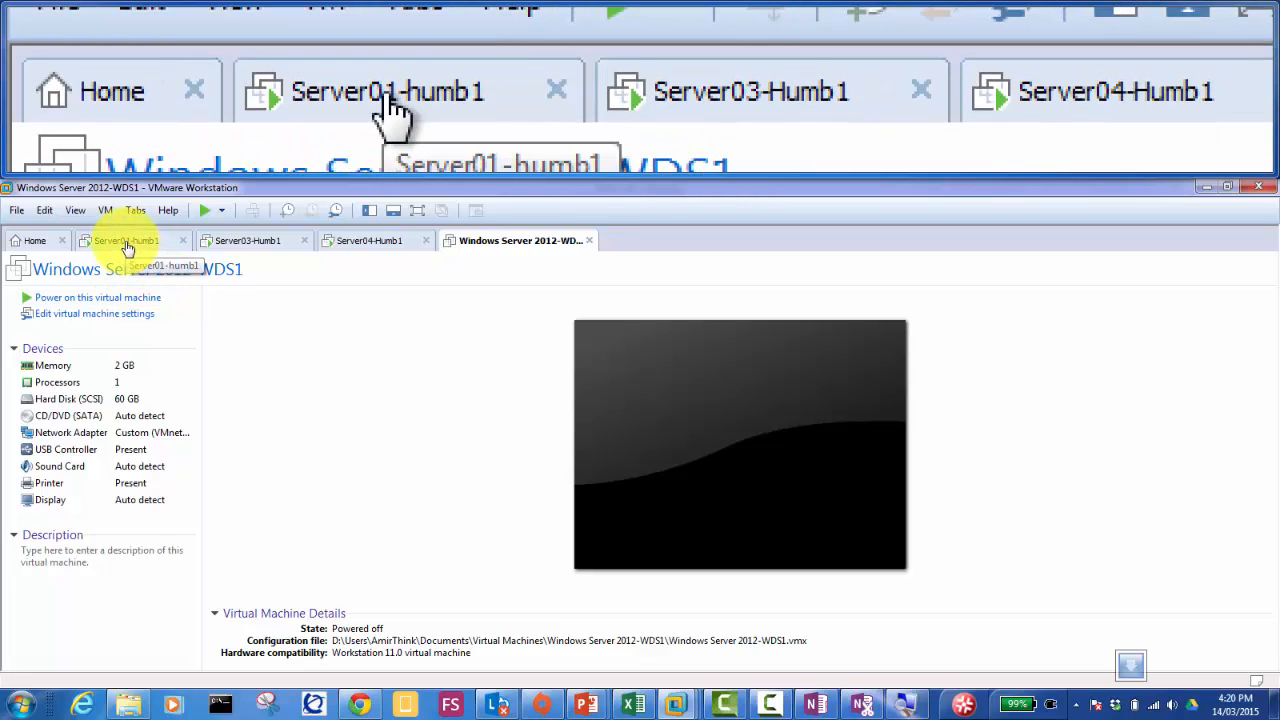
right_click(127, 246)
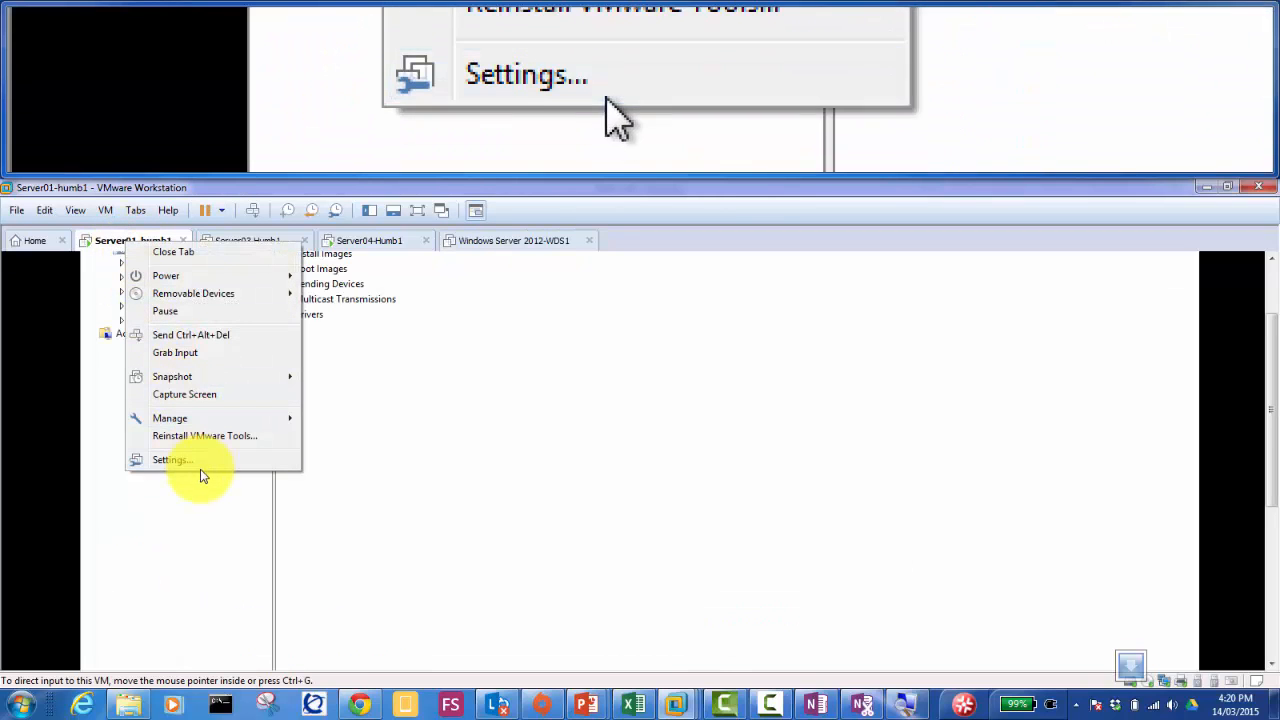
click(203, 470)
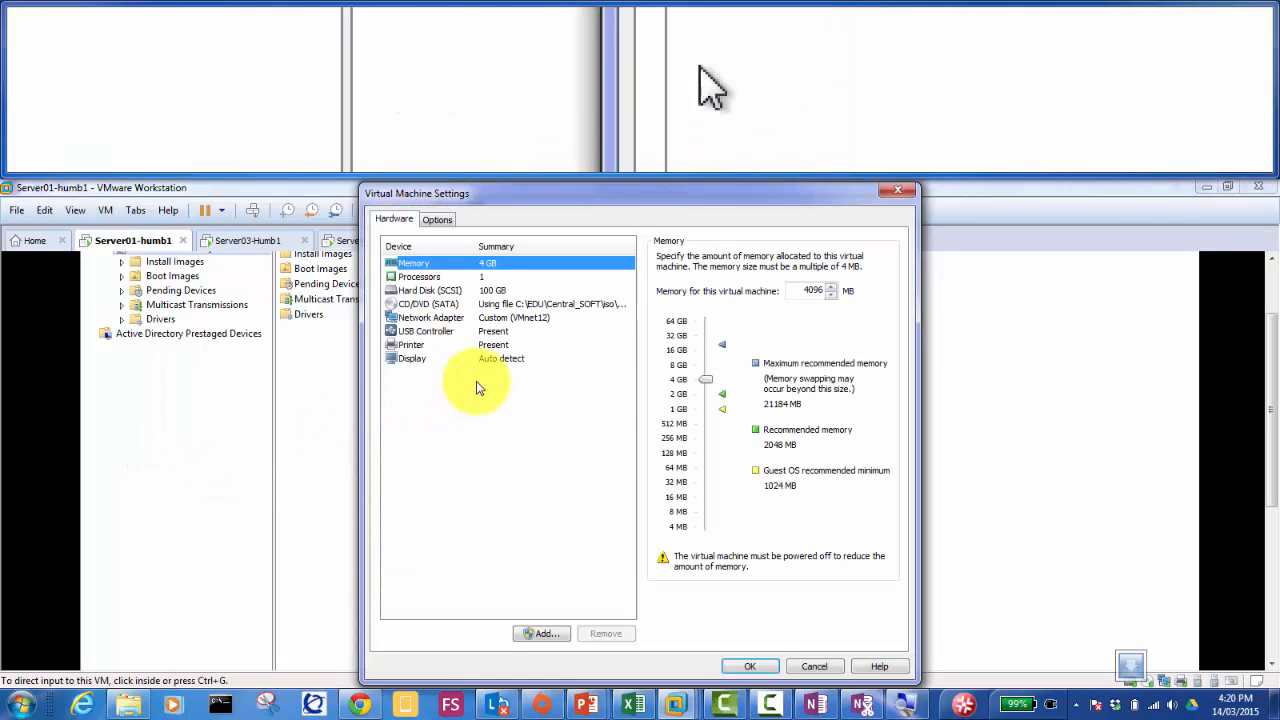
click(500, 317)
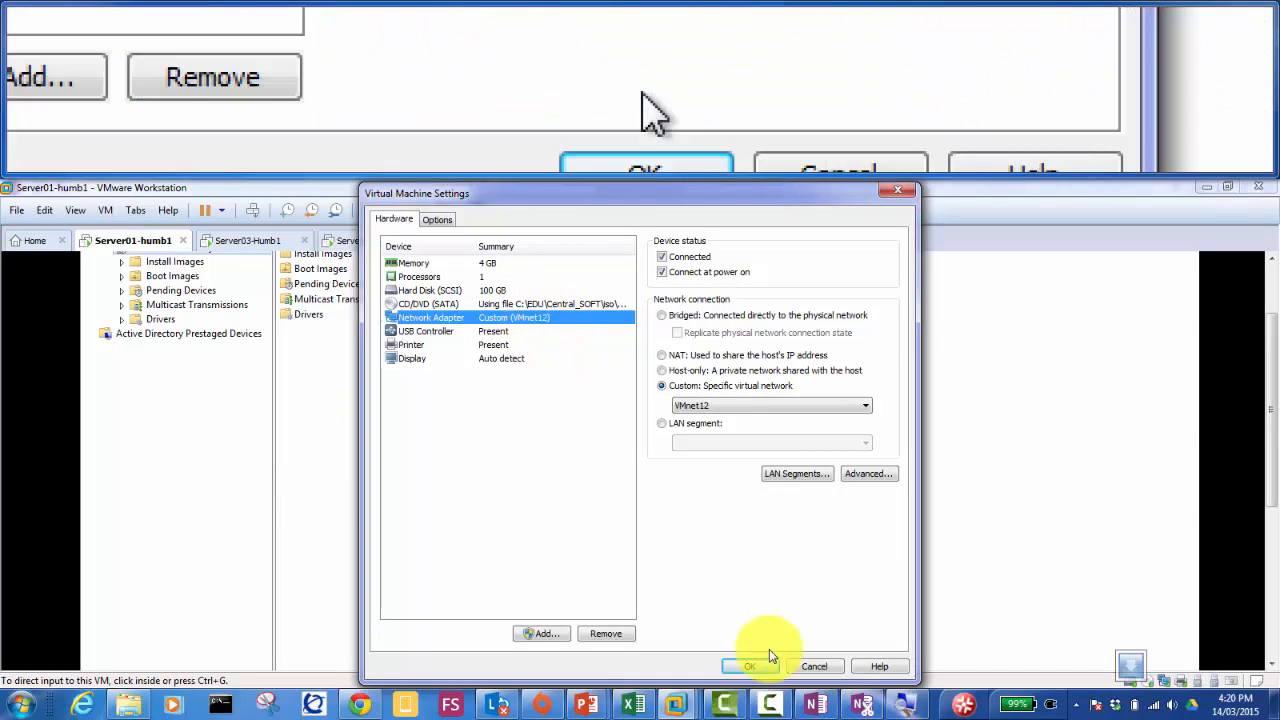
click(802, 666)
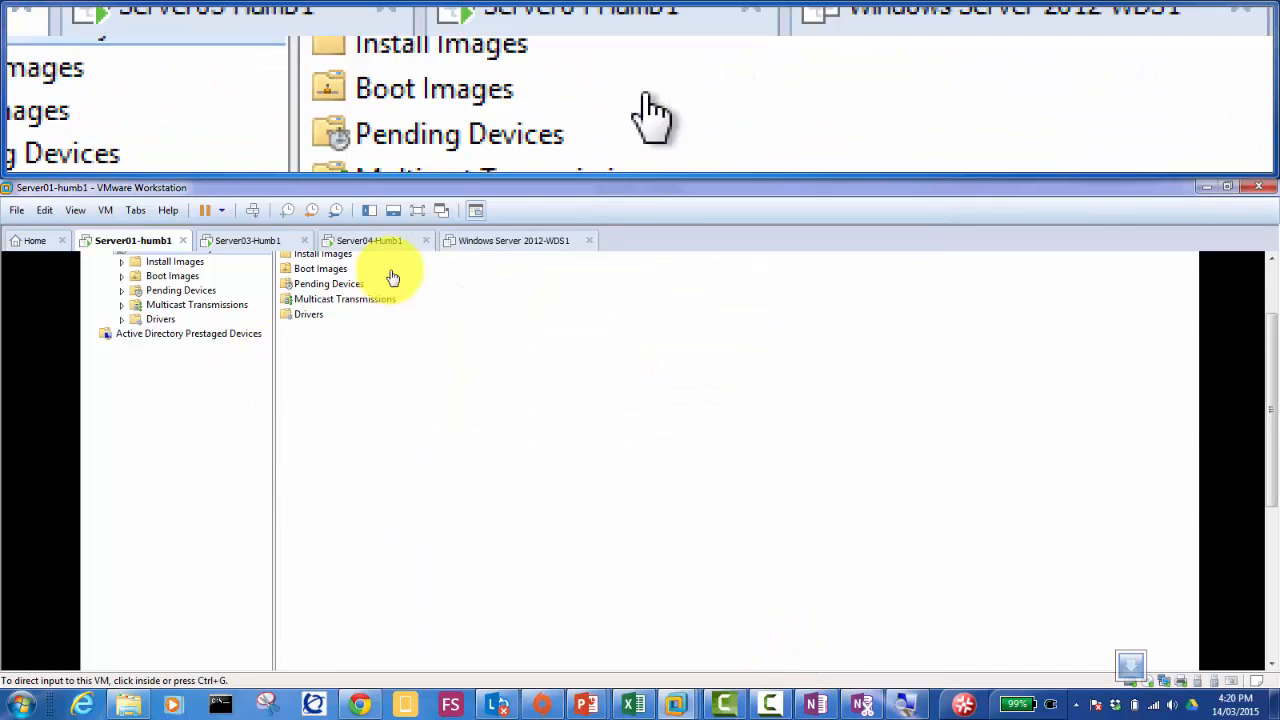
click(512, 242)
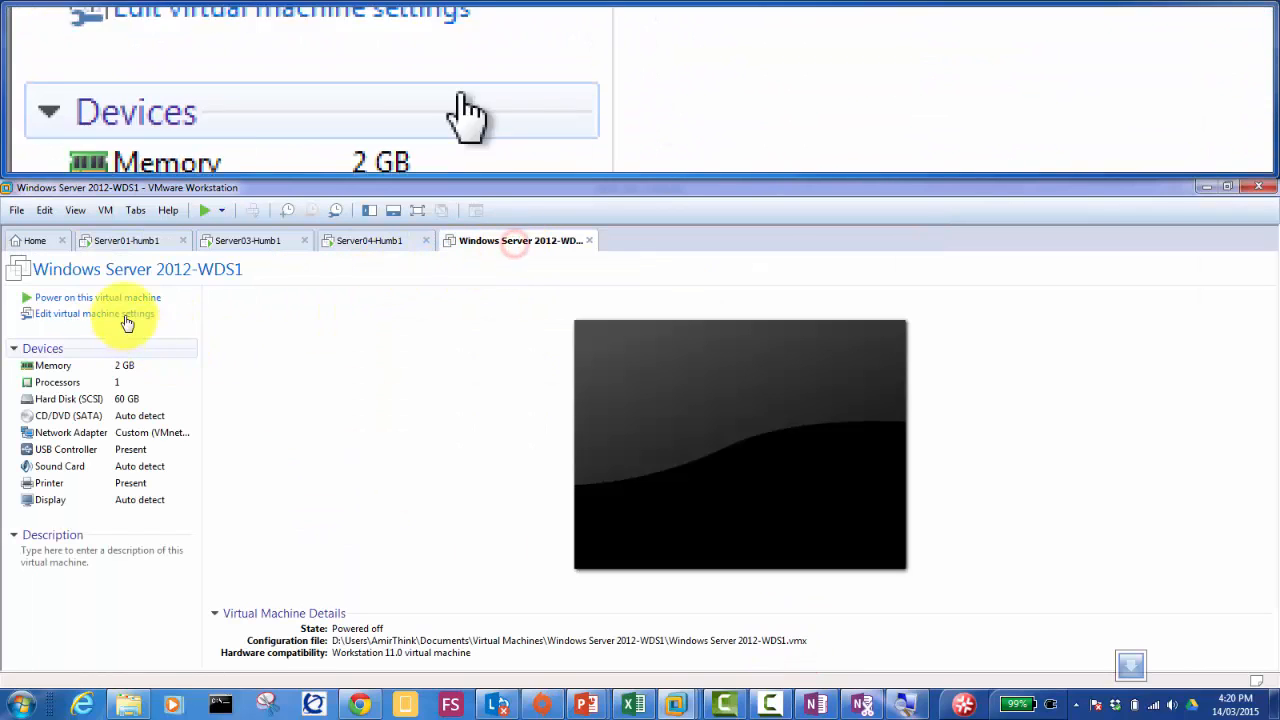
Step: Power on Windows Server 2012-WDS1, declining to reconnect the missing sata0:1 device
click(107, 298)
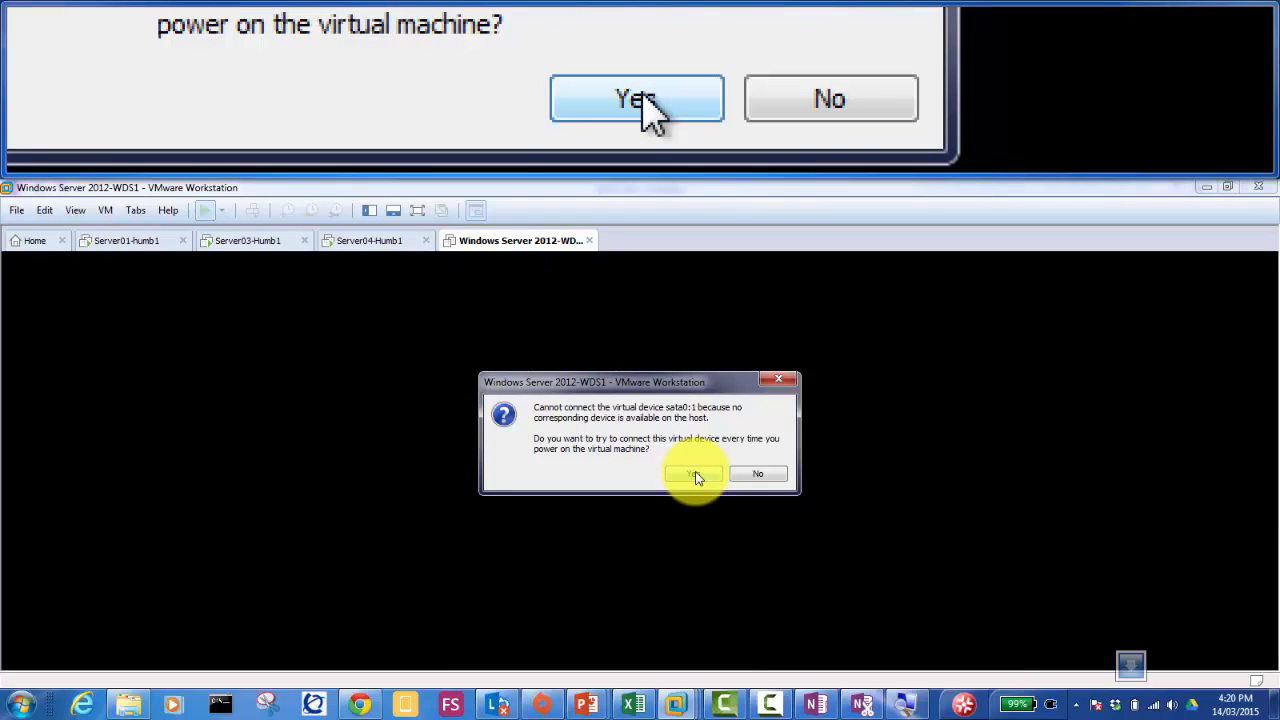
click(748, 476)
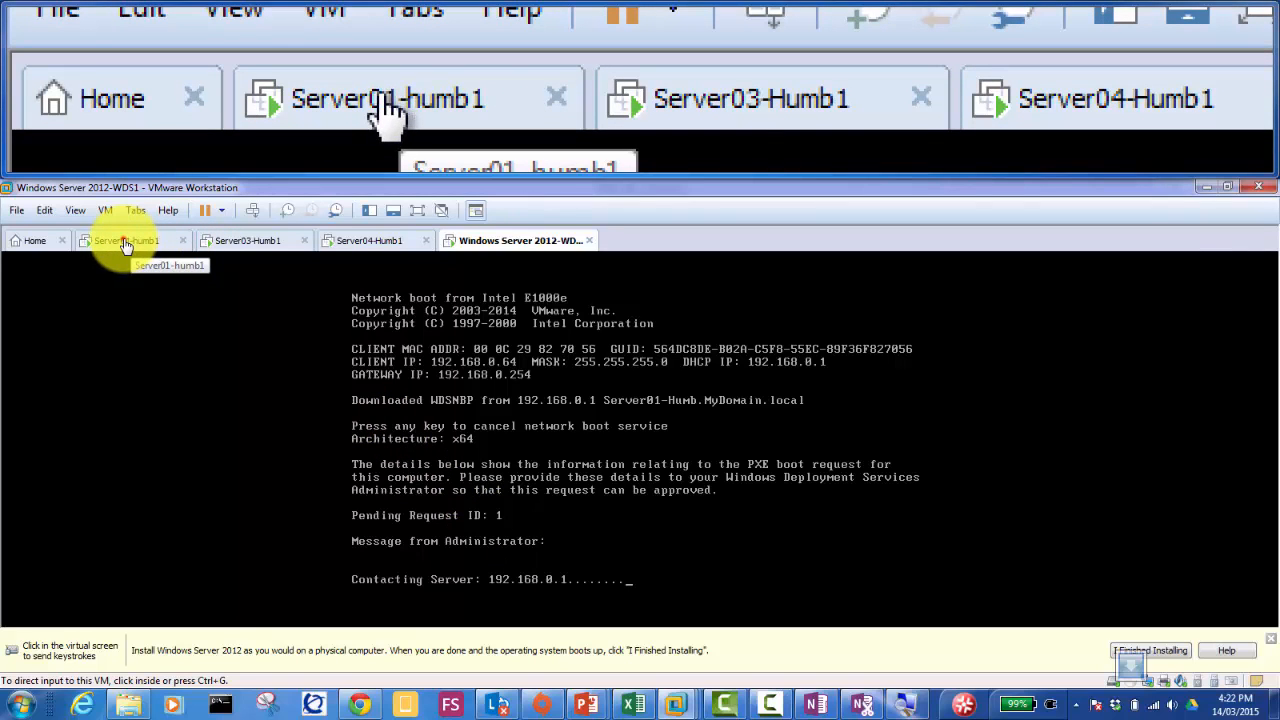
click(121, 243)
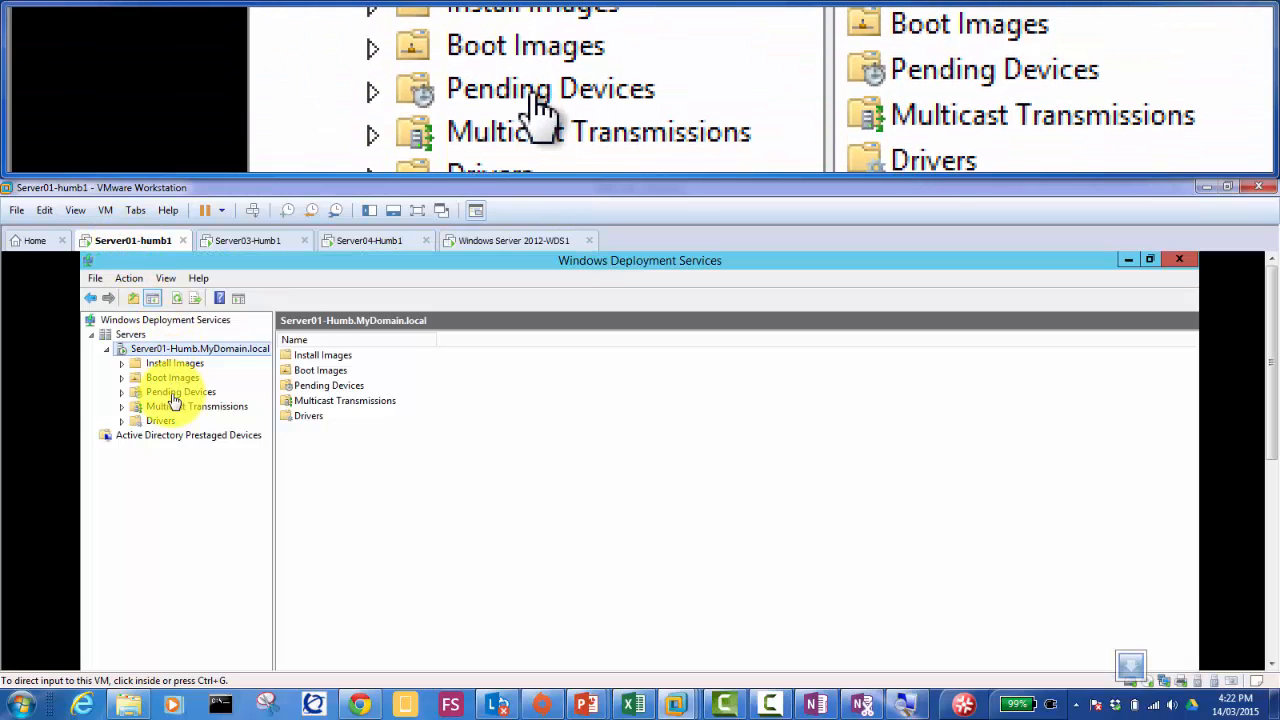
click(174, 396)
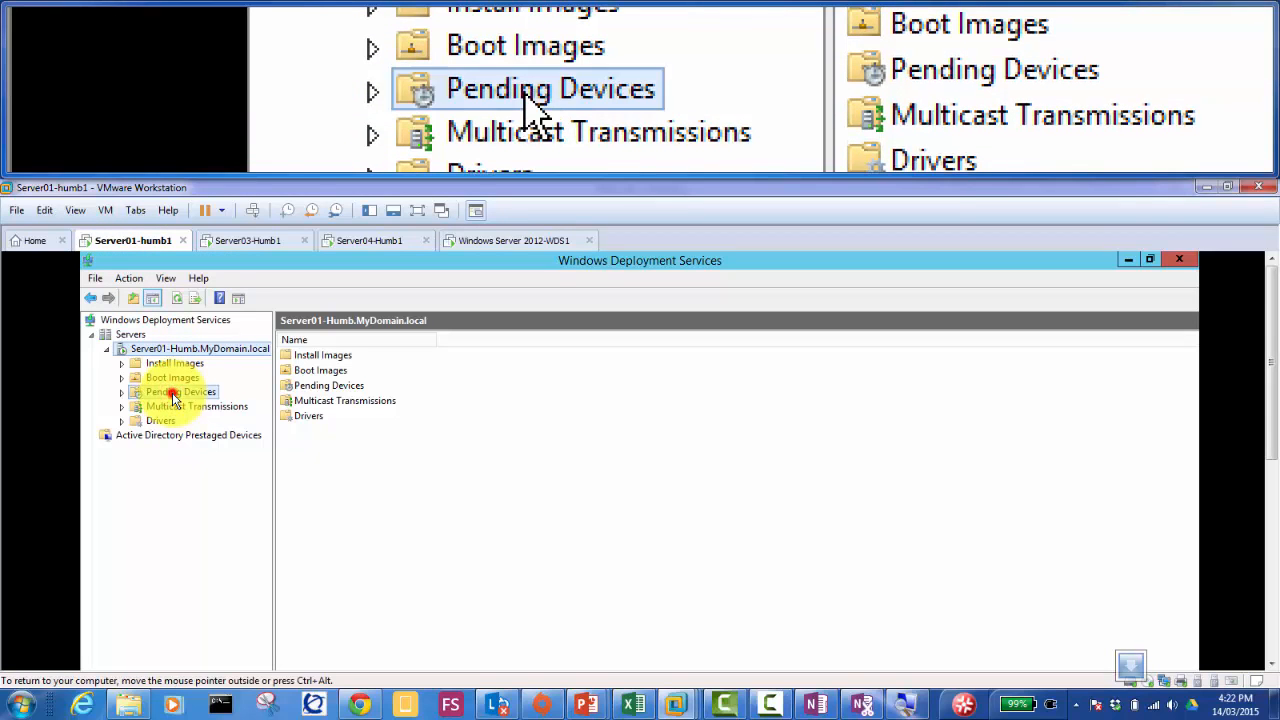
click(174, 396)
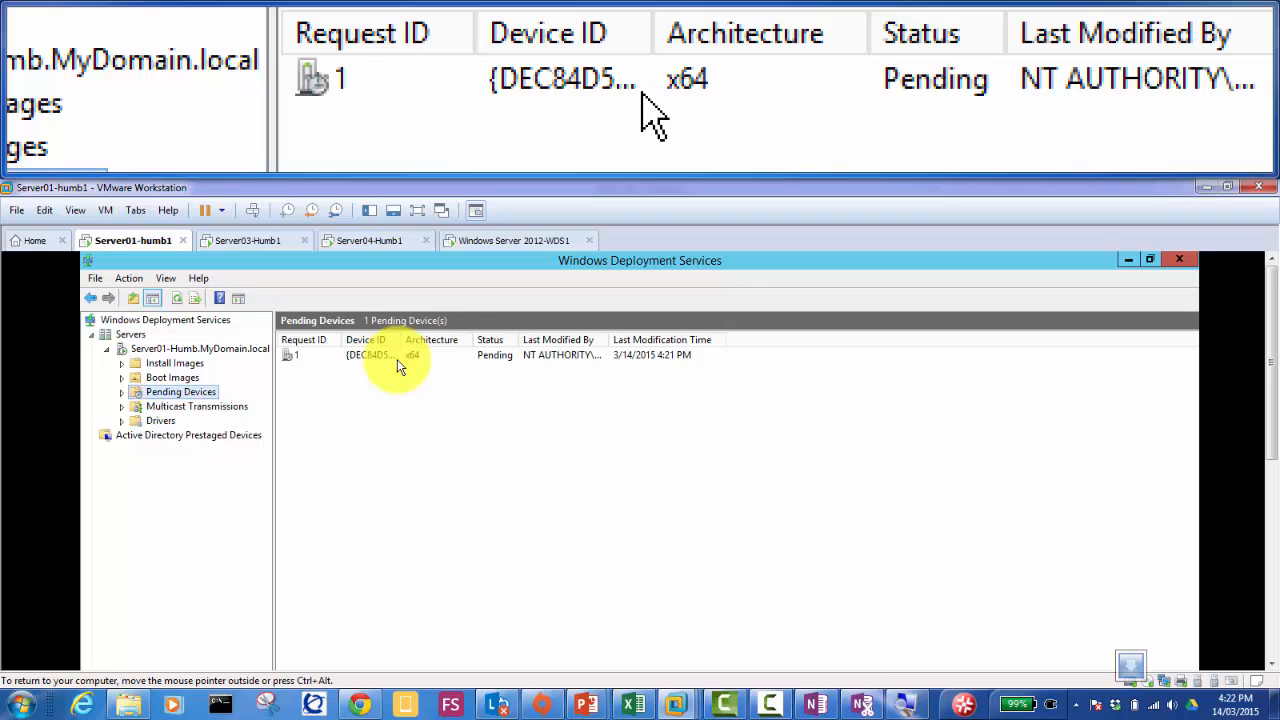
click(383, 361)
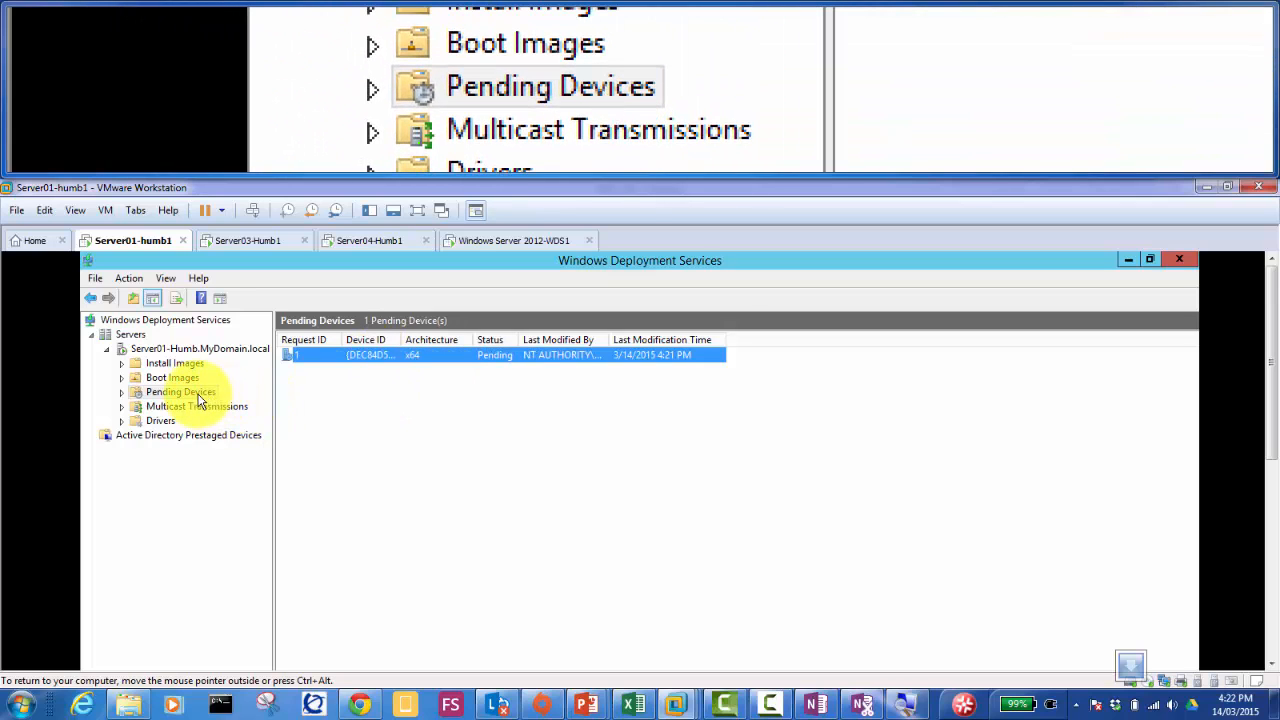
right_click(389, 362)
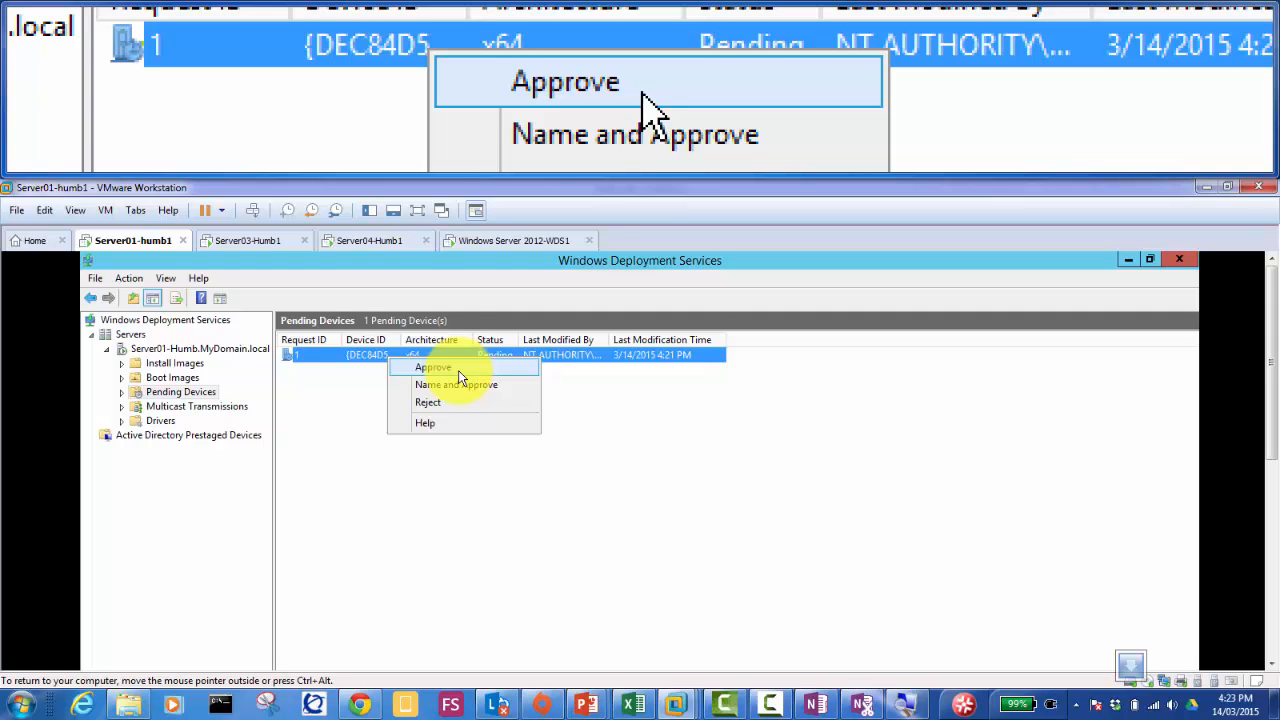
click(505, 245)
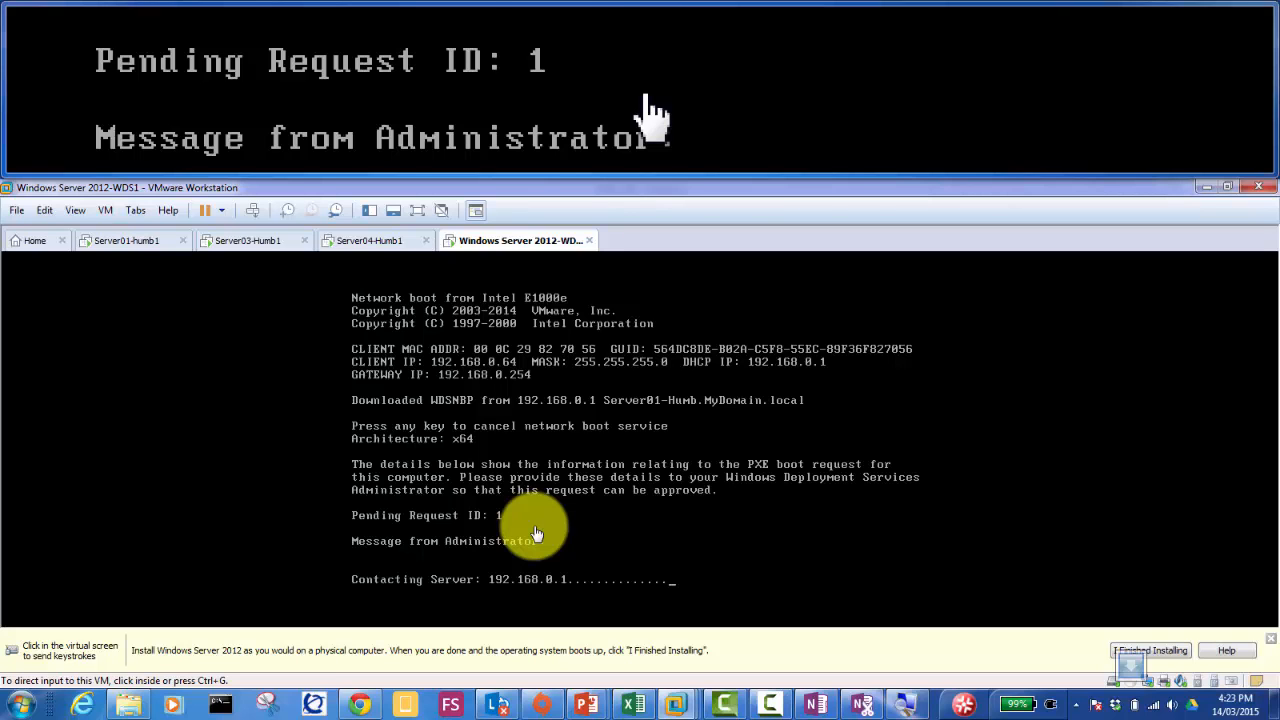
Step: Approve the client's pending request 1 on Server01-humb1 and acknowledge the confirmation
click(135, 243)
click(462, 372)
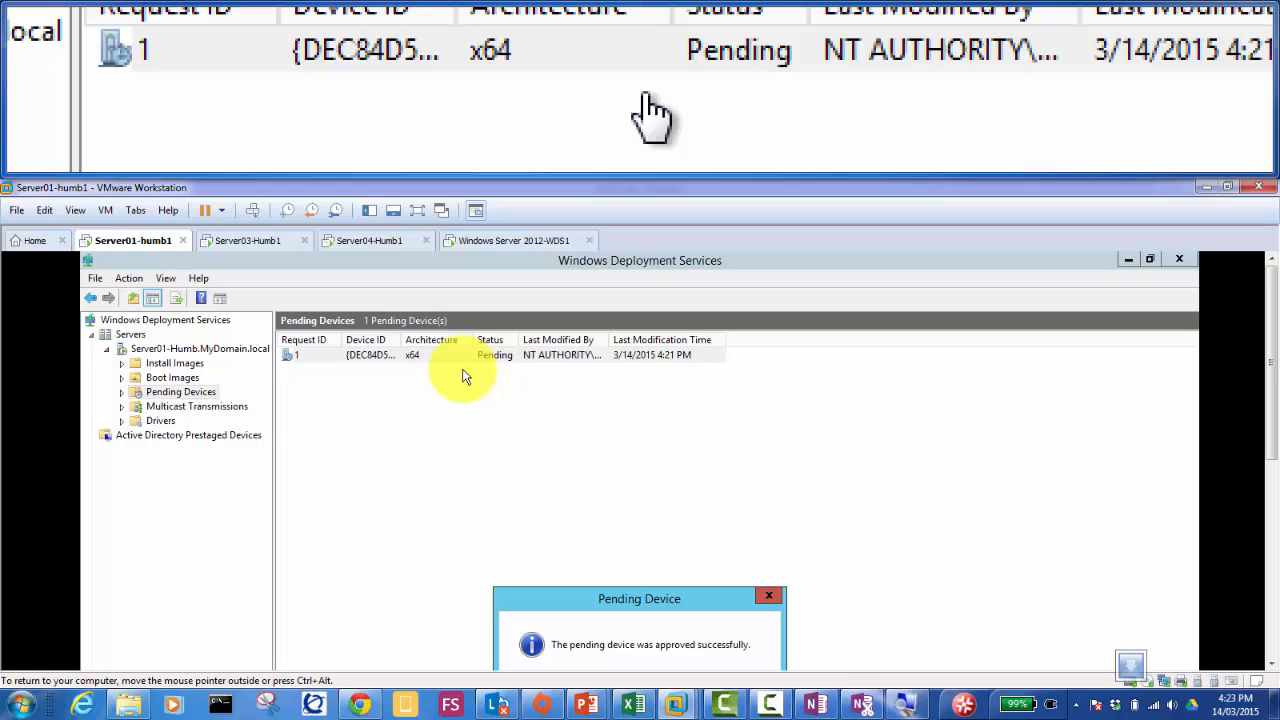
drag(612, 598, 581, 426)
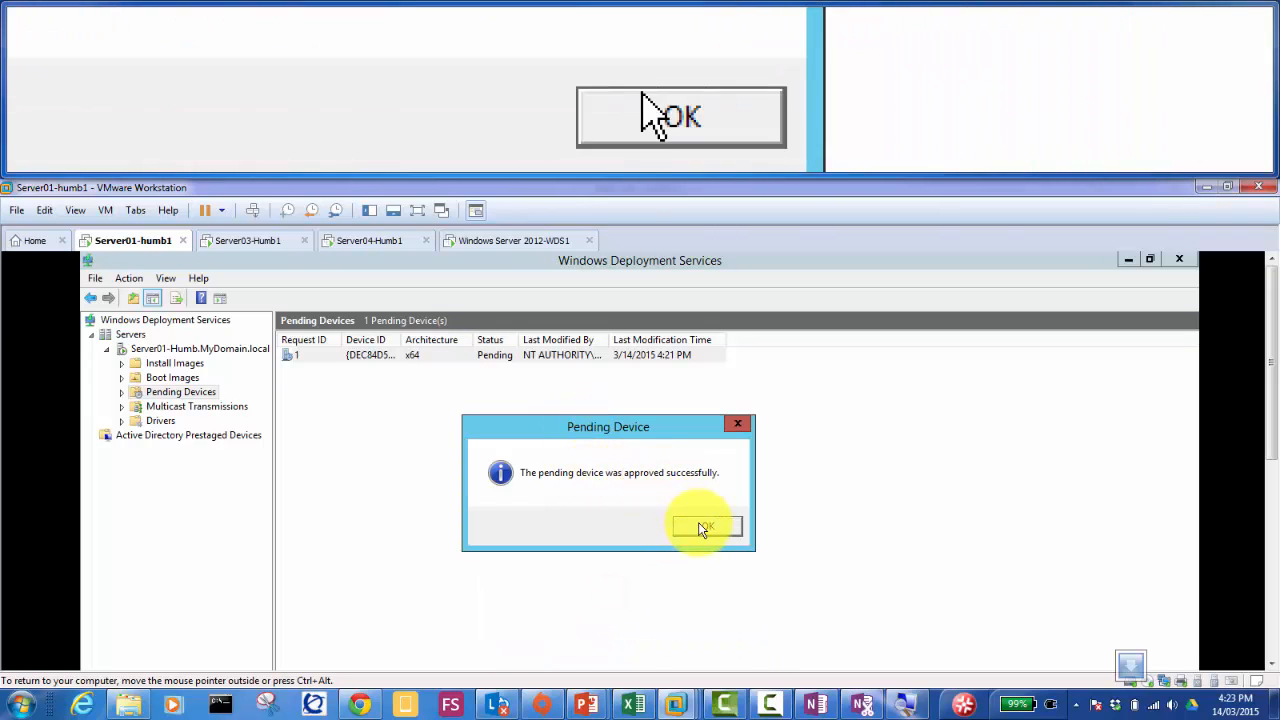
click(703, 531)
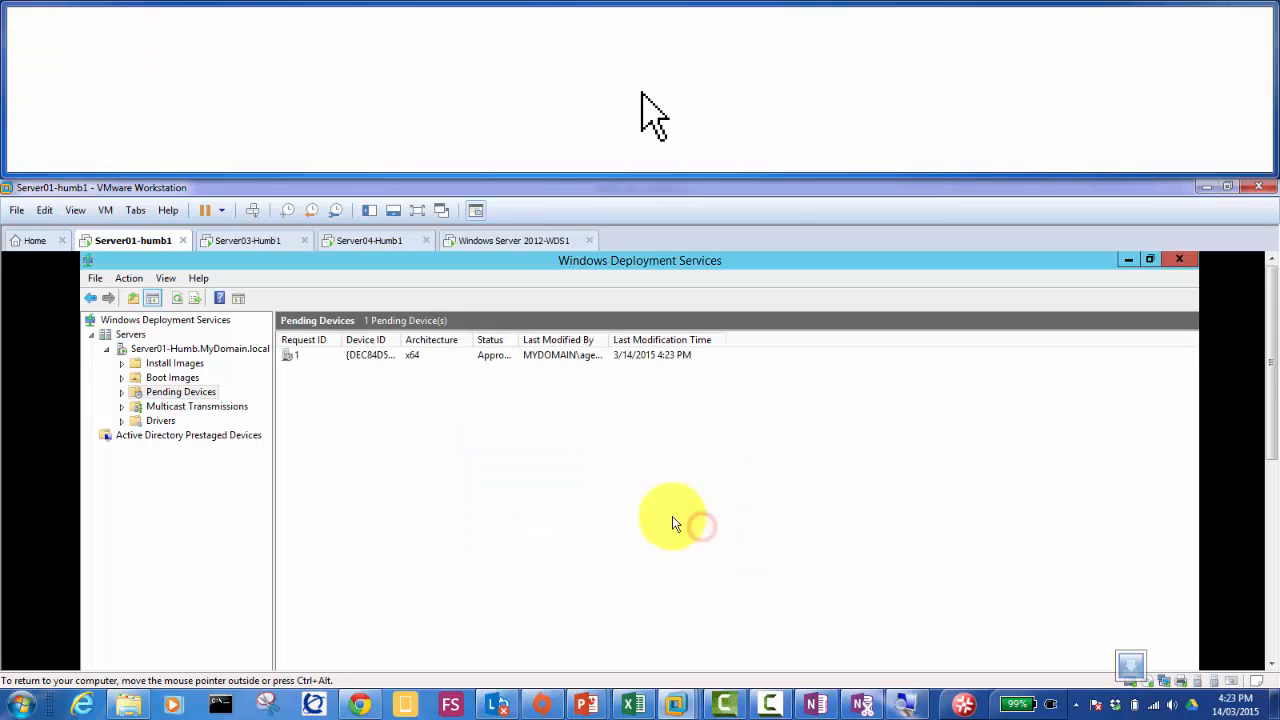
Step: Browse the Install Images, Boot Images and Multicast Transmissions lists
click(200, 393)
click(176, 365)
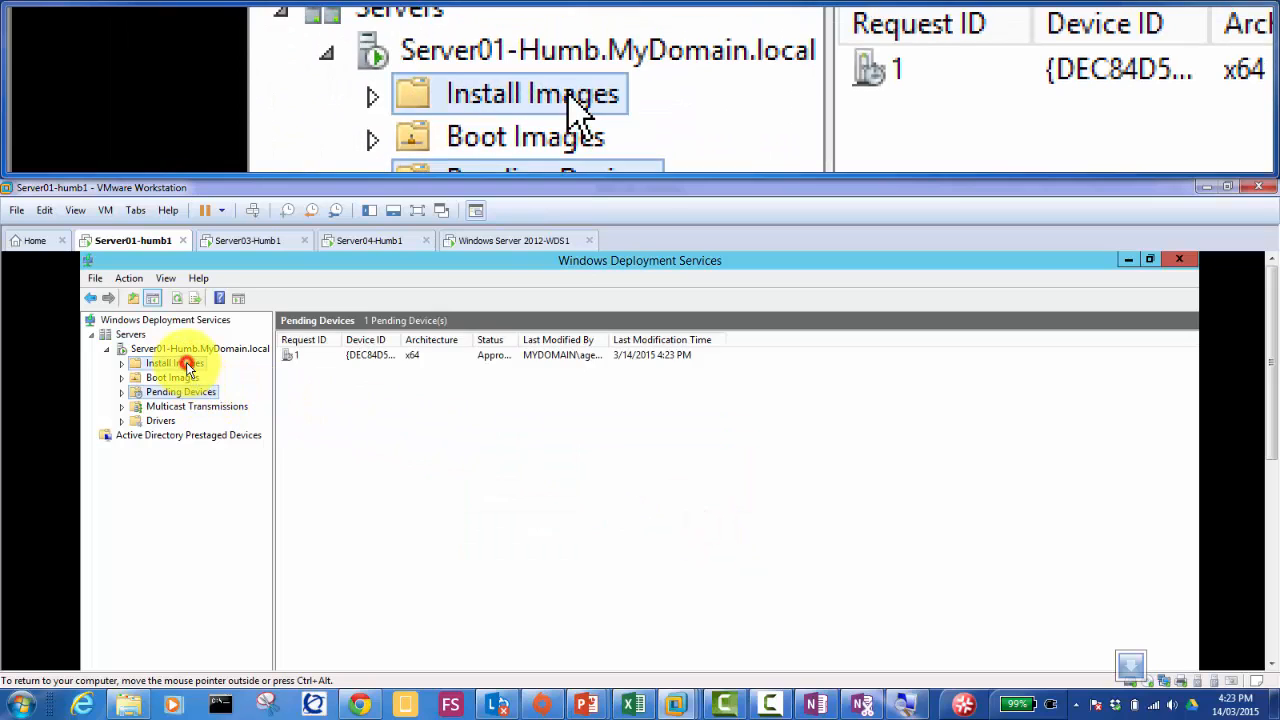
click(187, 385)
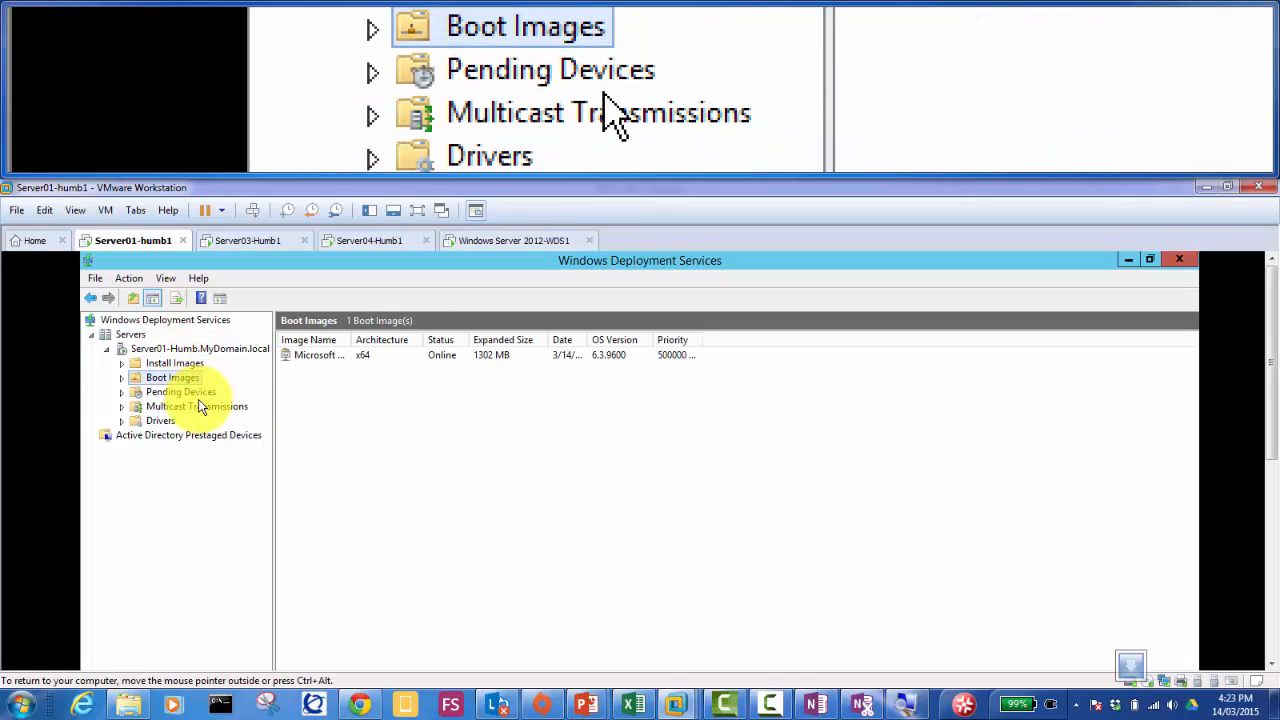
click(203, 407)
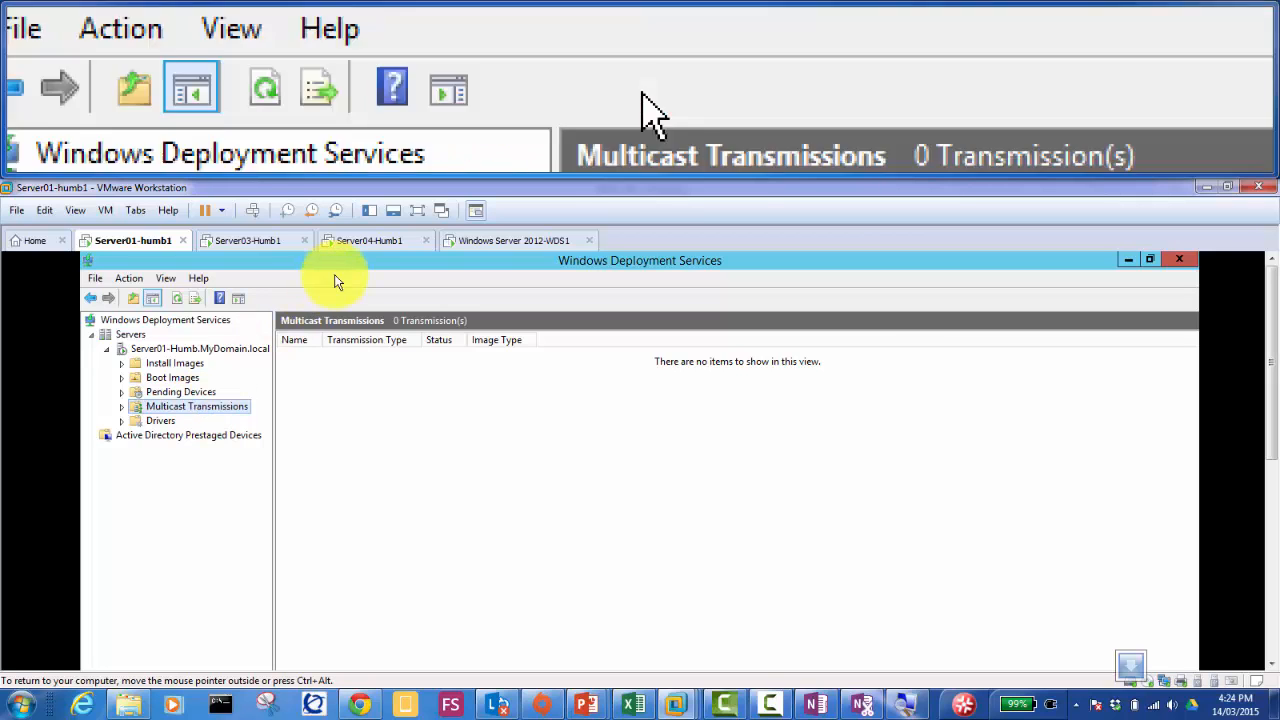
Step: Return to the client VM's setup and continue past the locale and keyboard settings
click(508, 248)
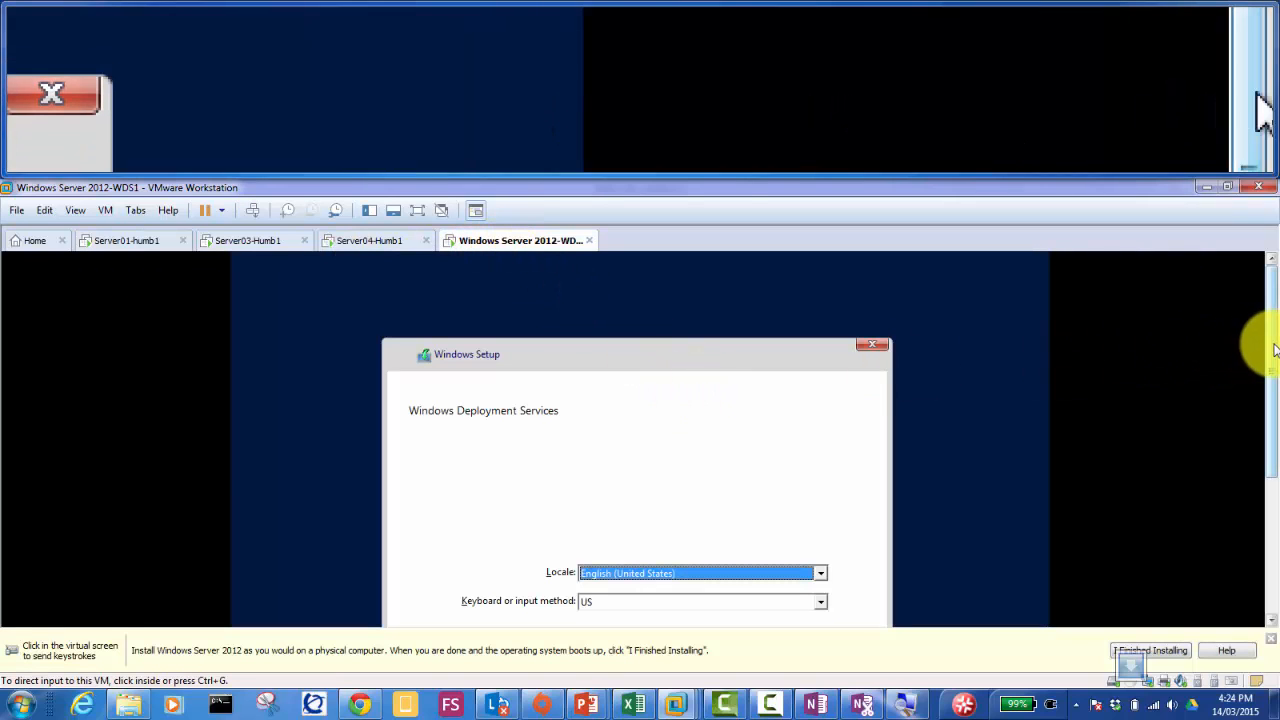
drag(1271, 345, 1268, 408)
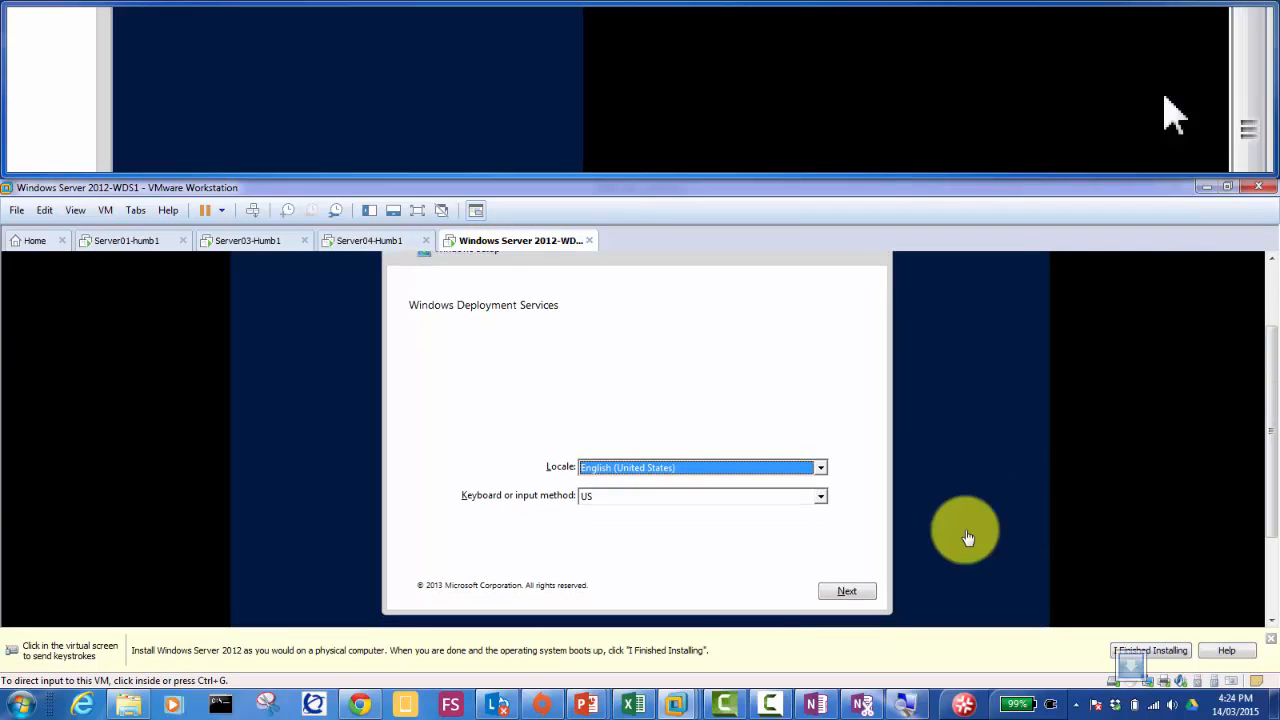
click(852, 596)
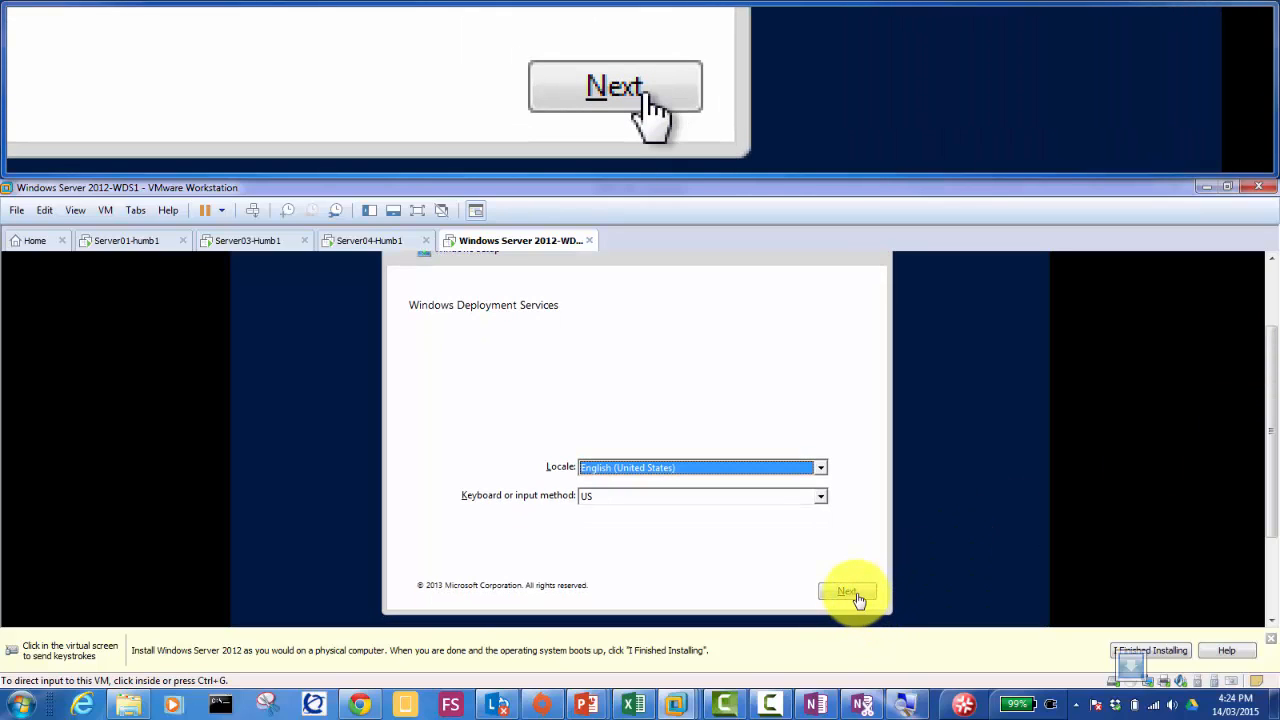
click(857, 597)
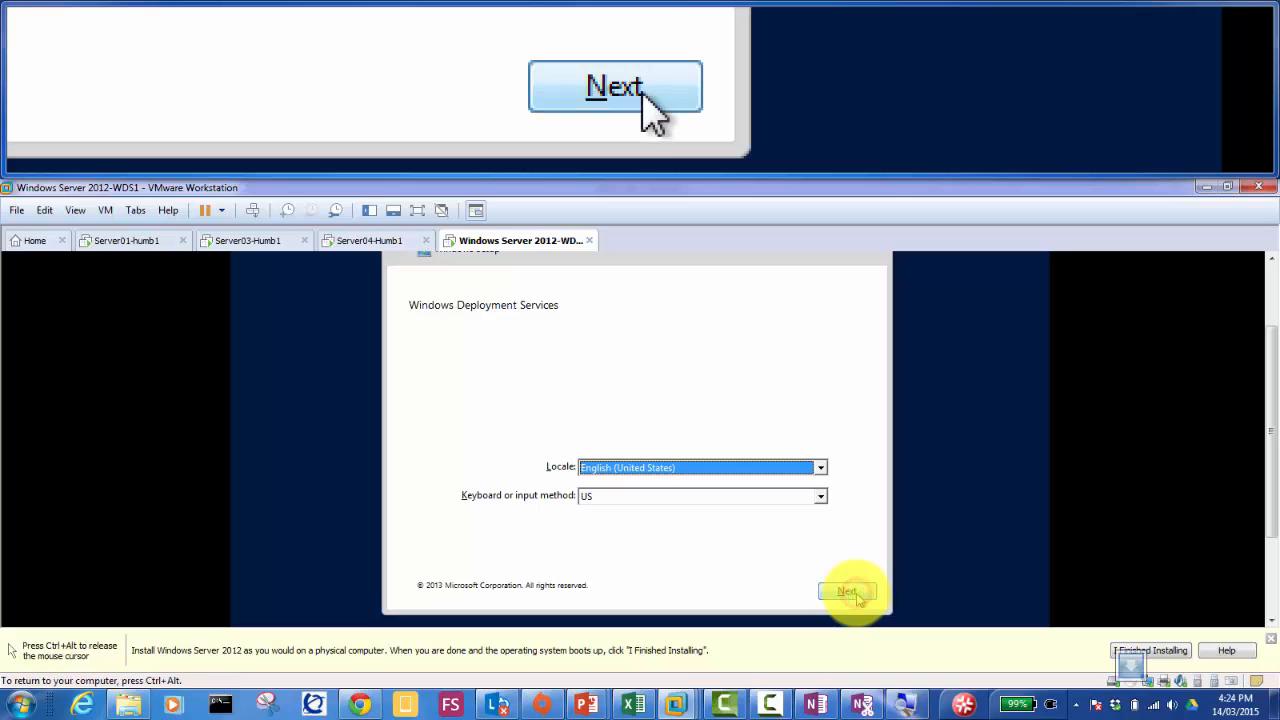
click(857, 597)
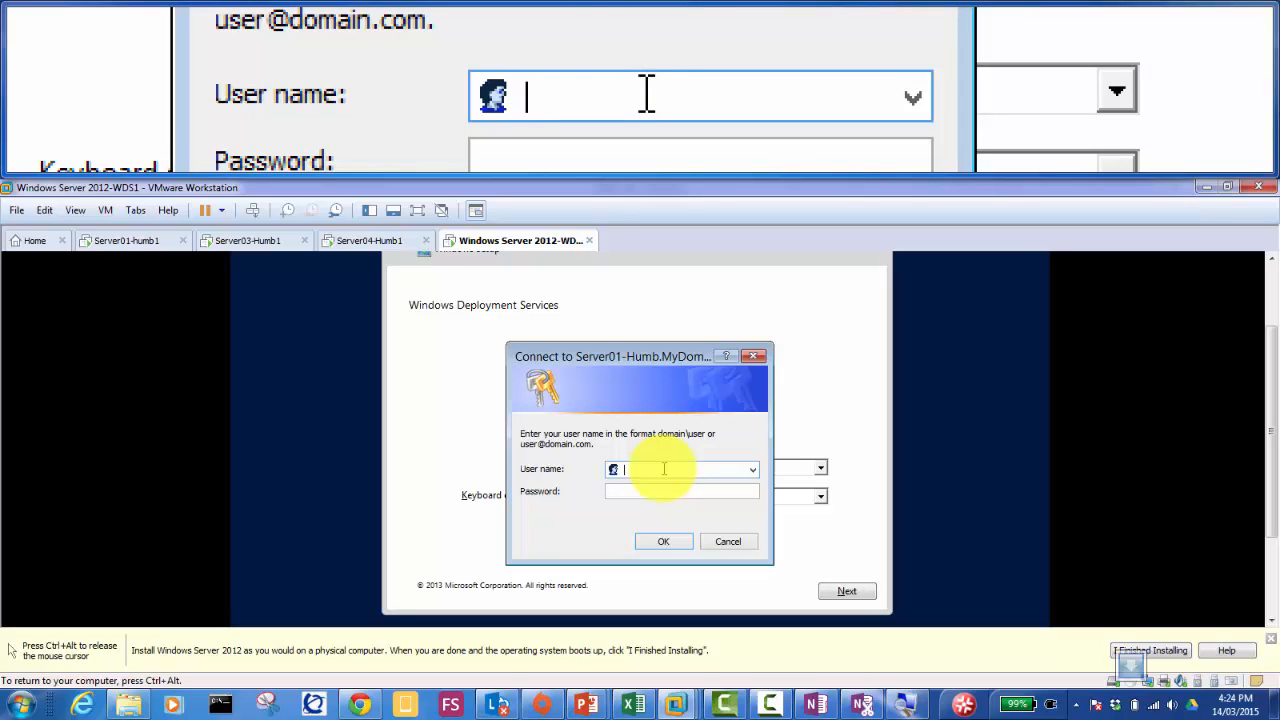
Step: Sign in to the WDS server with the domain user name and password
text(agent007)
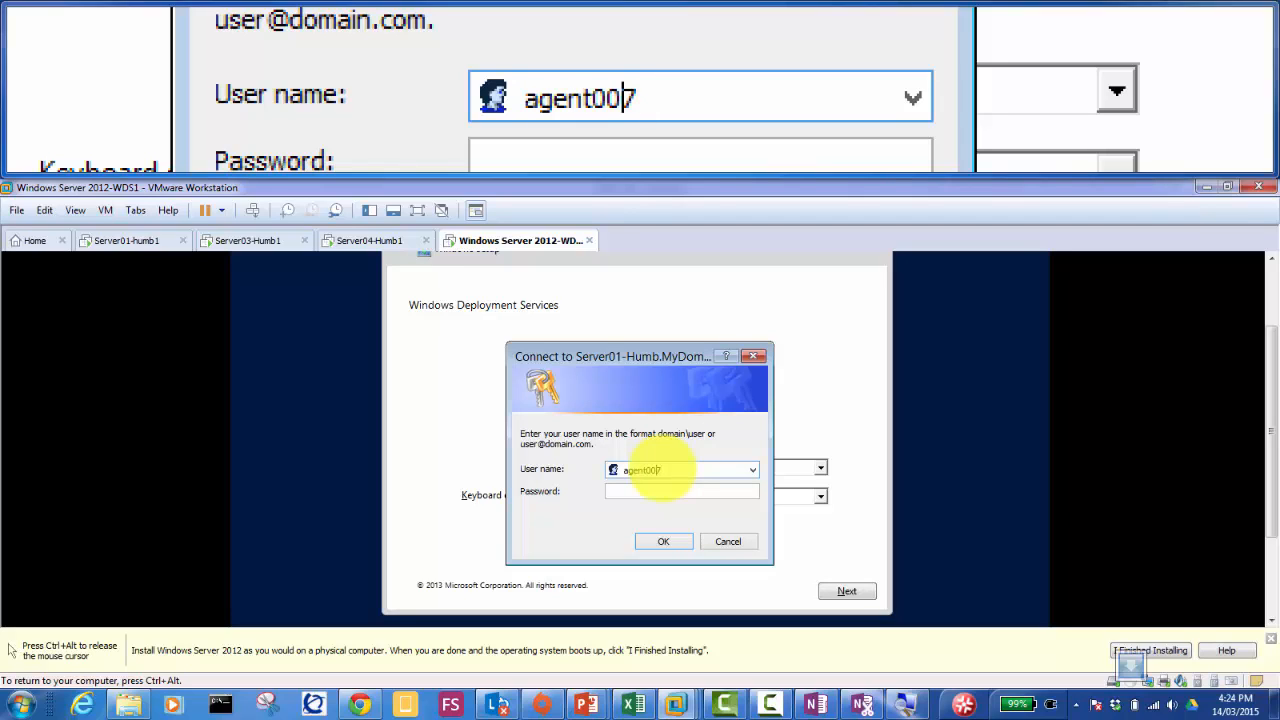
text(@mydomain)
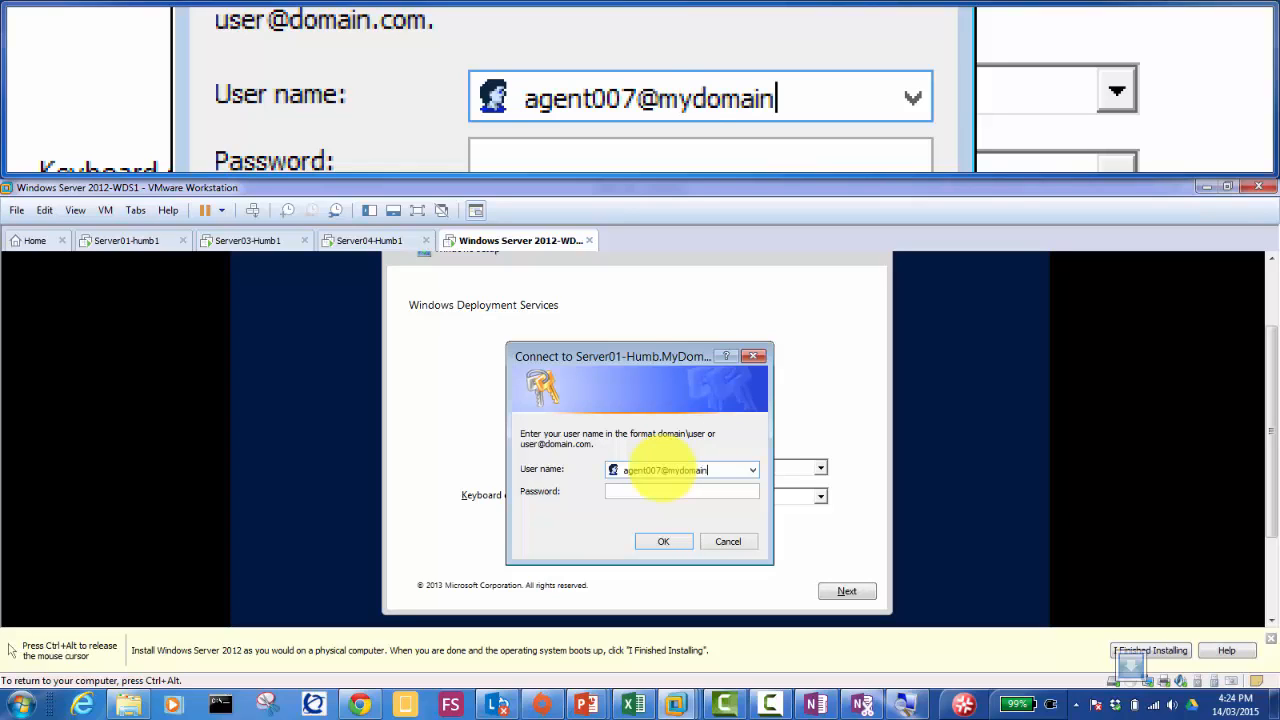
text(.local)
key(Tab)
text(•••••••)
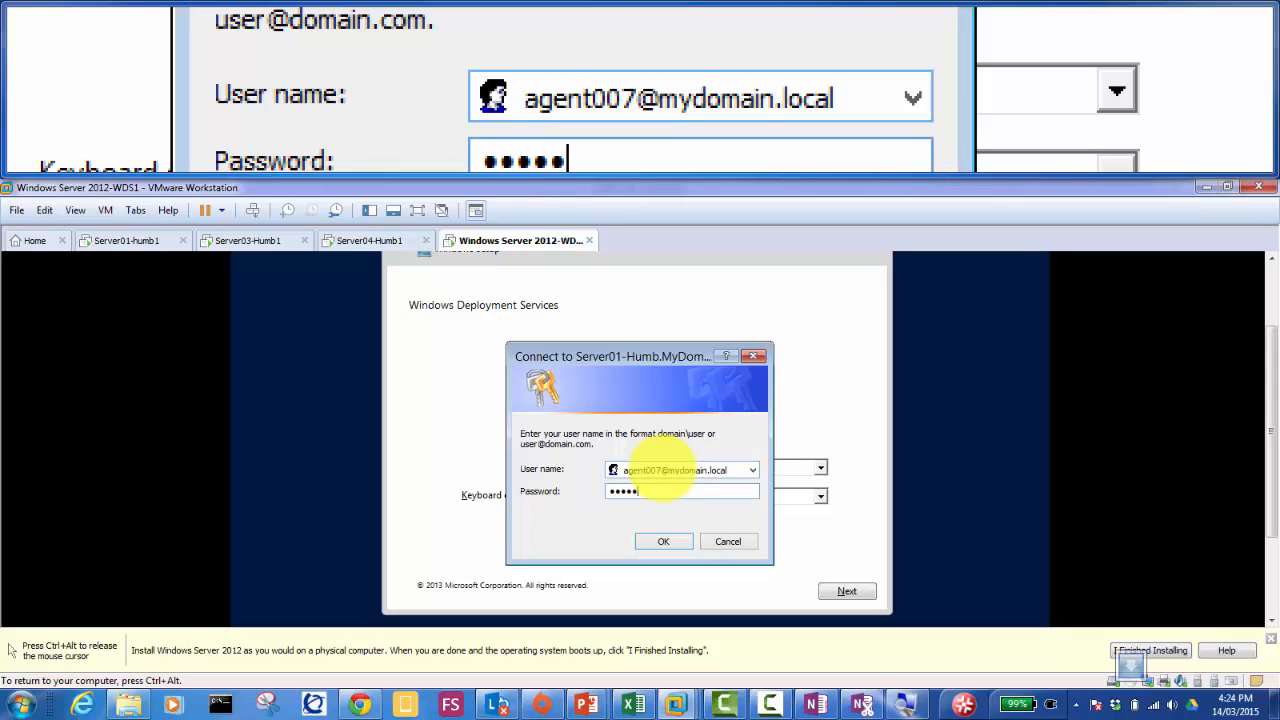
text(••)
key(Return)
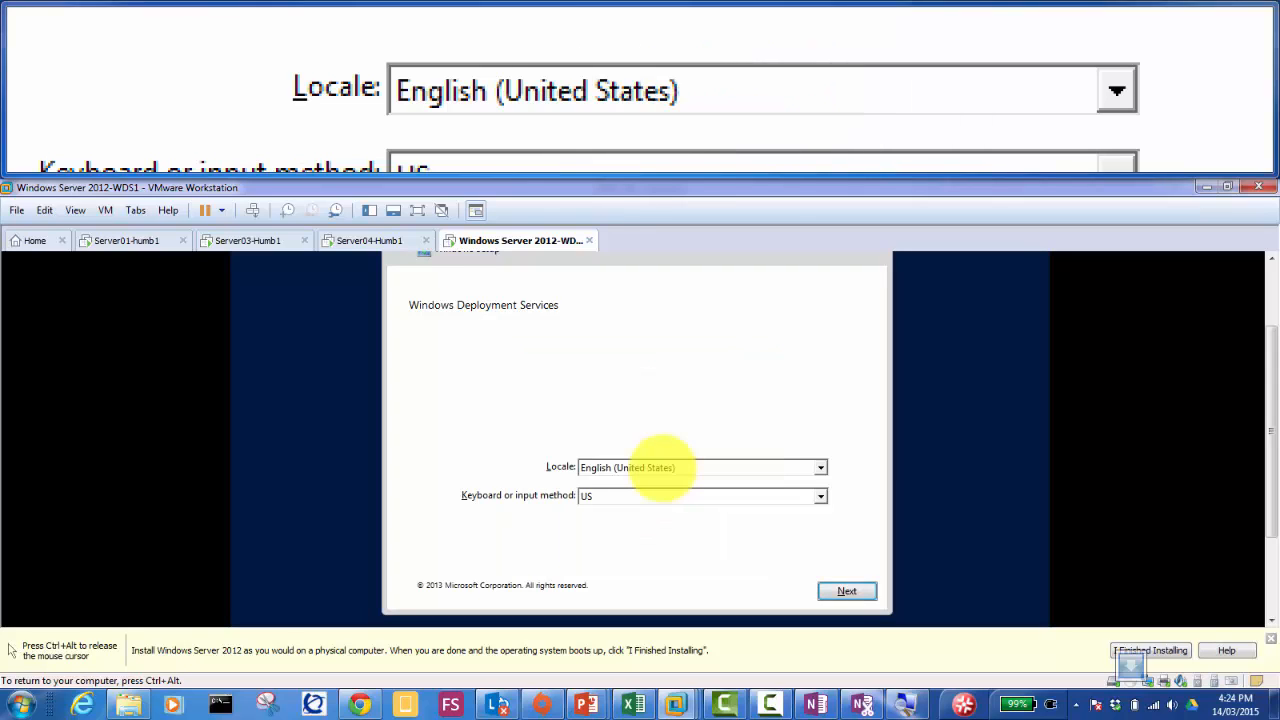
click(848, 592)
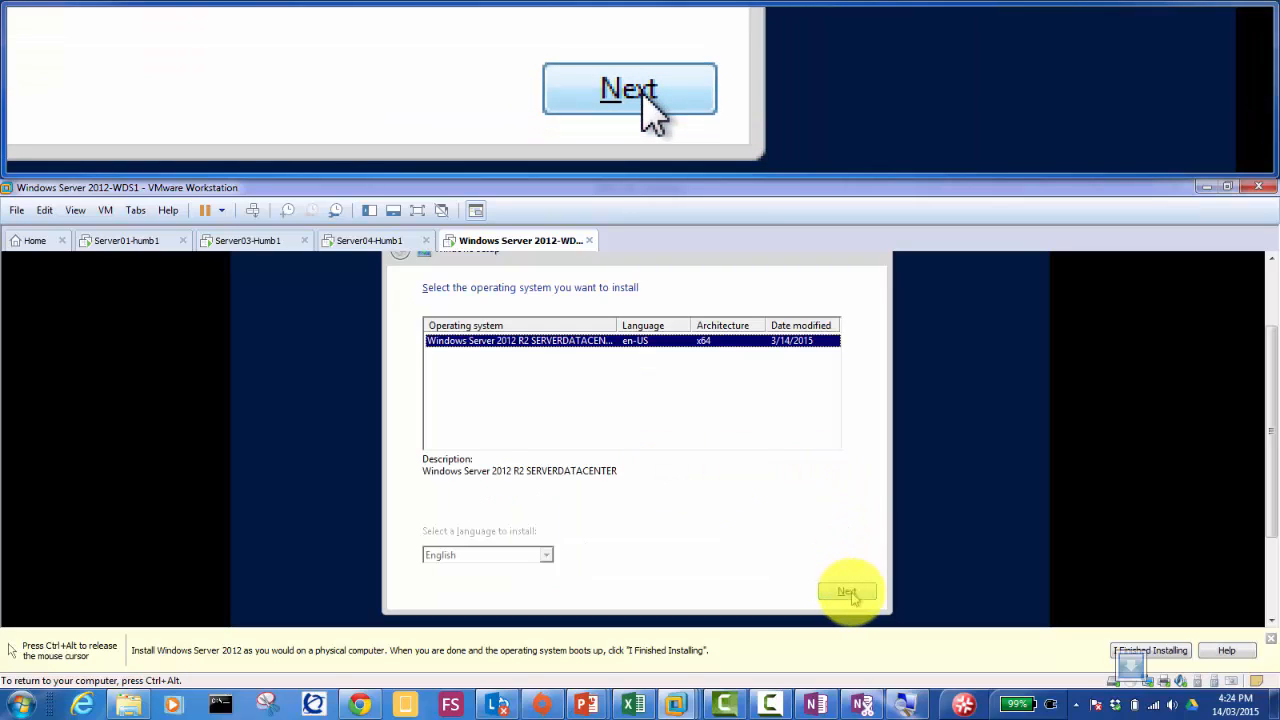
Step: Accept Windows Server 2012 R2 SERVERDATACENTER (x64), then return to Server01-humb1
click(848, 592)
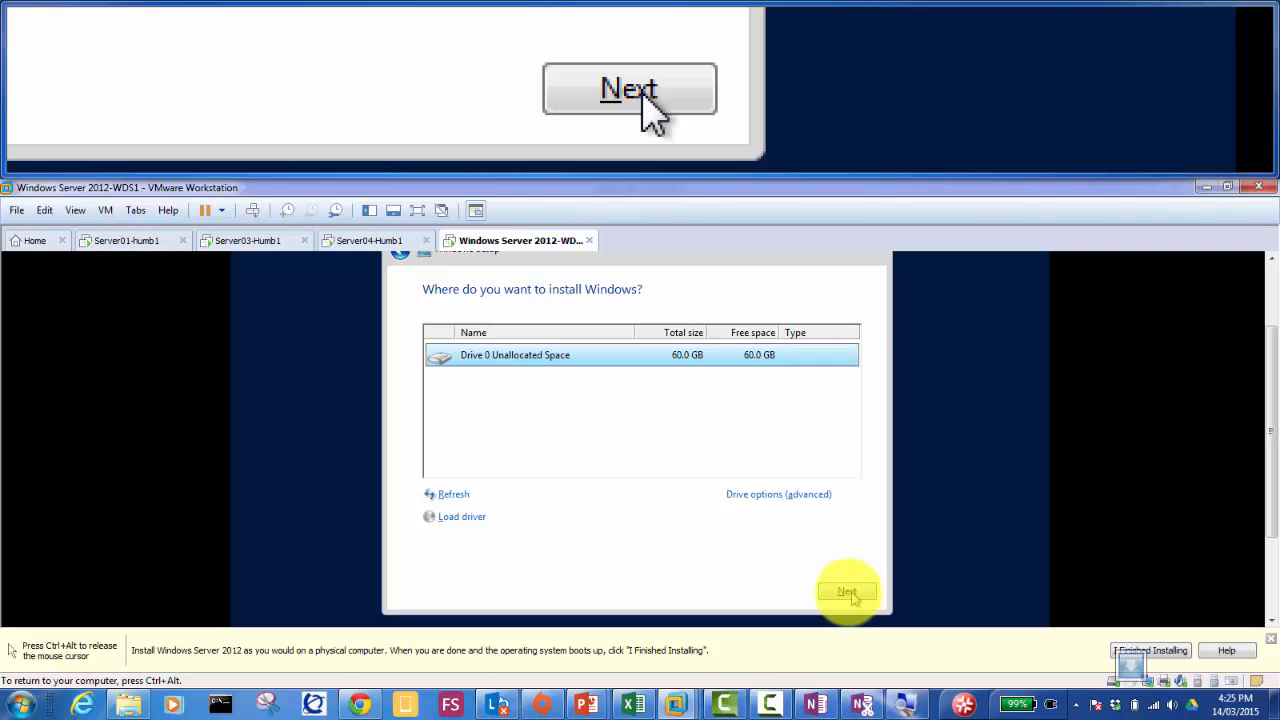
click(114, 243)
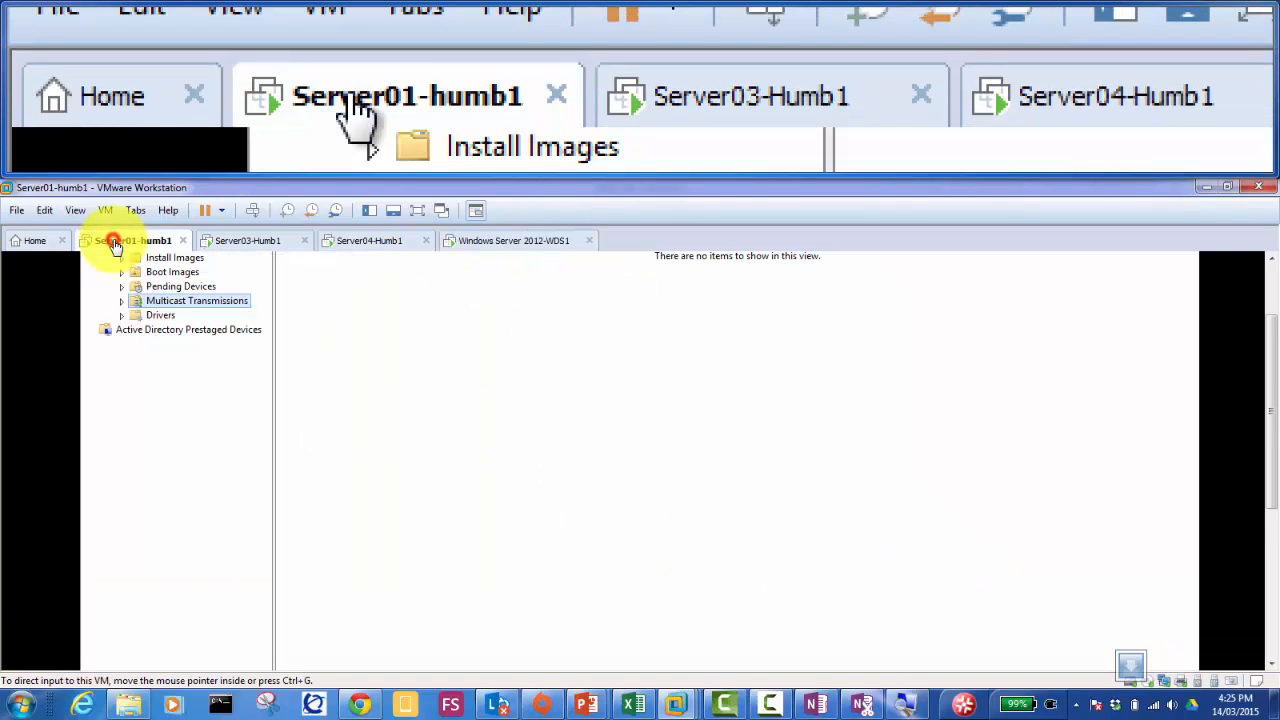
Step: Open the Server01-Humb WDS server's Properties dialog and move it higher on screen
click(1272, 281)
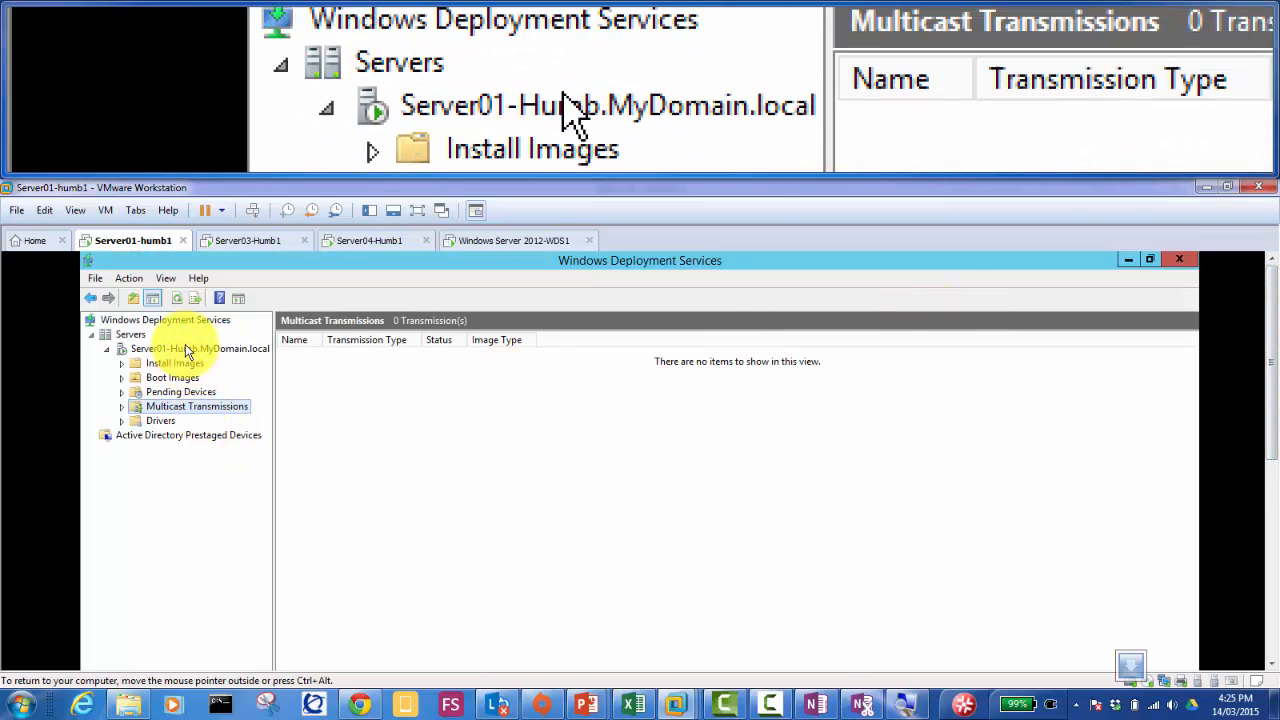
click(185, 348)
right_click(185, 348)
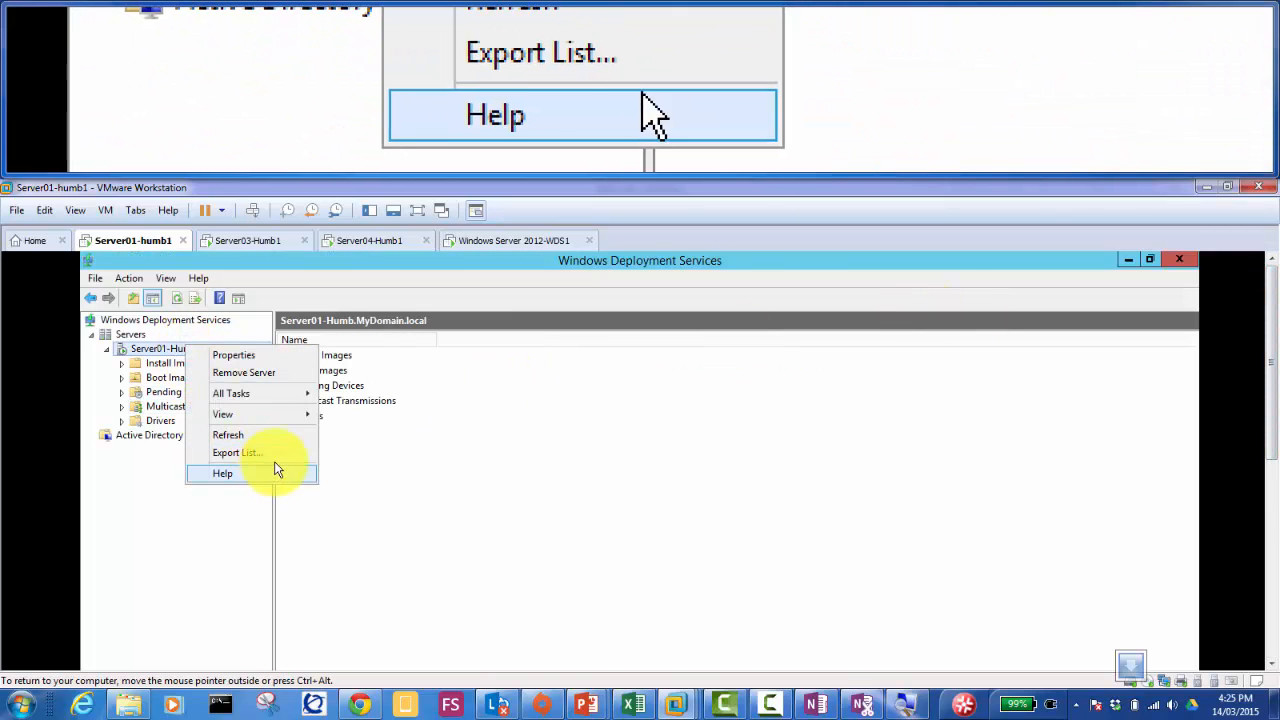
click(277, 358)
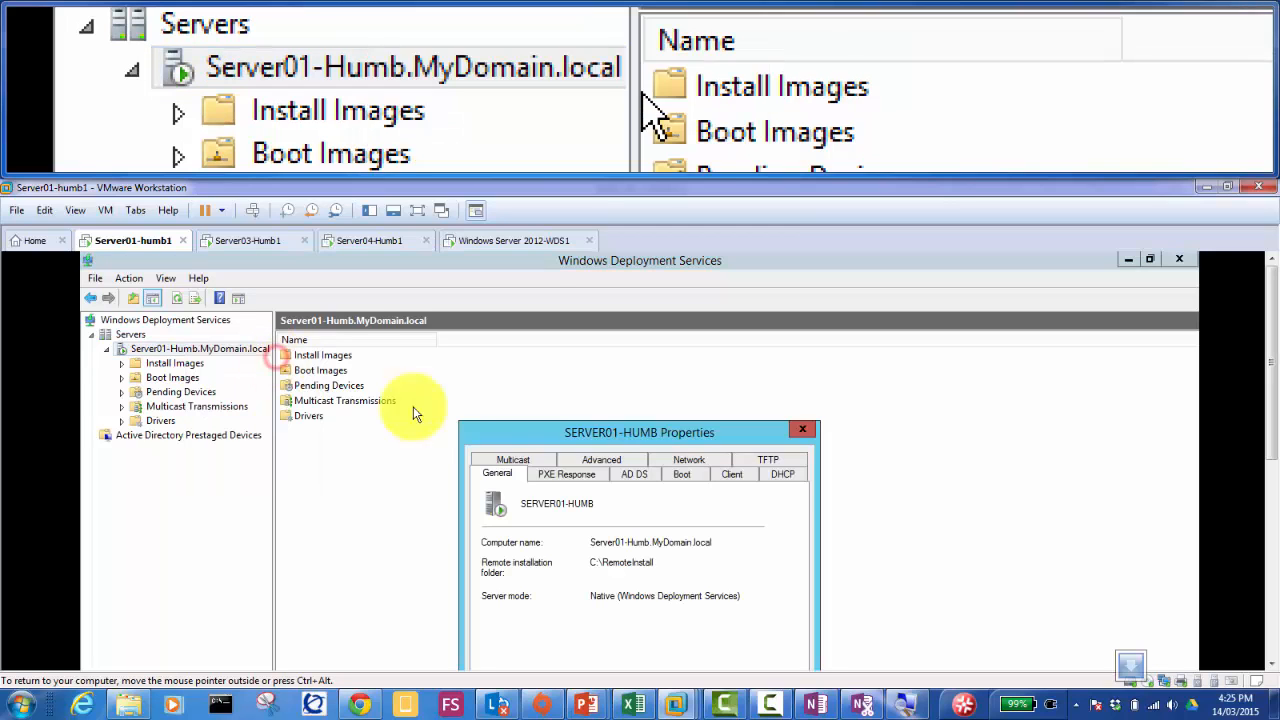
drag(648, 432, 652, 295)
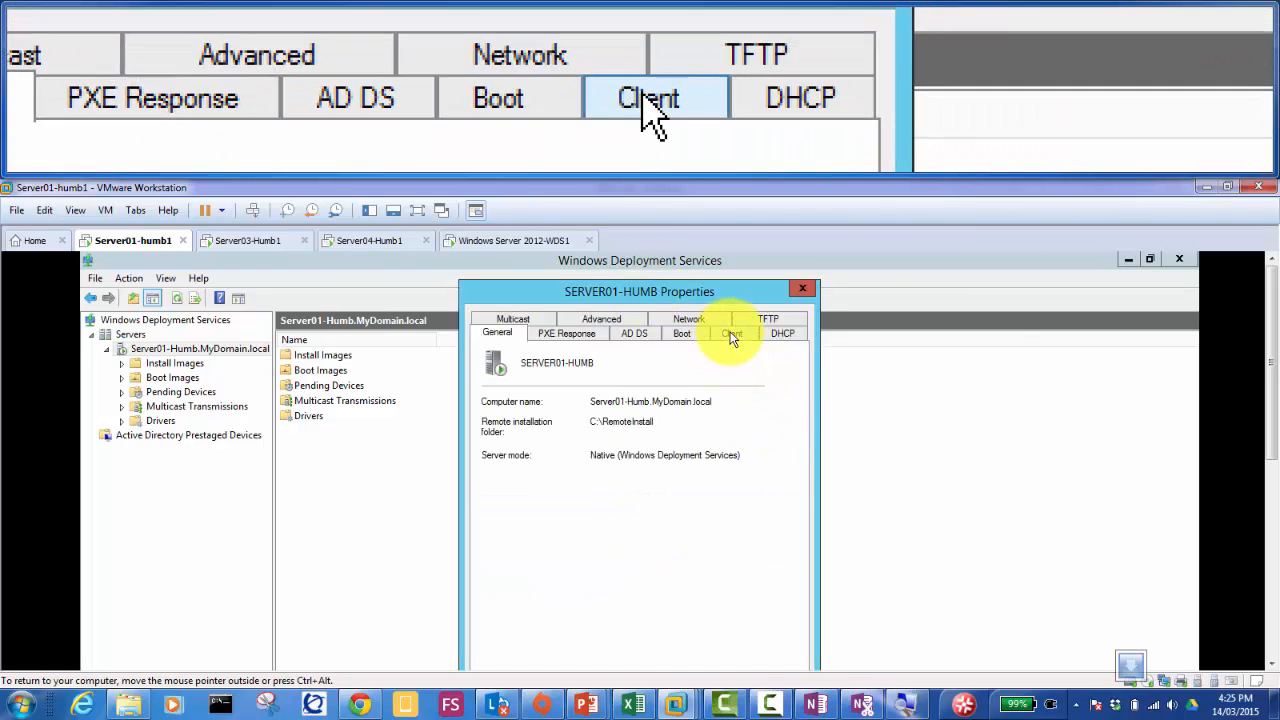
Step: Review the Client, Boot, AD DS, PXE Response, Multicast, Advanced, Network and TFTP pages, ending on Client
click(731, 336)
drag(1274, 338, 1266, 371)
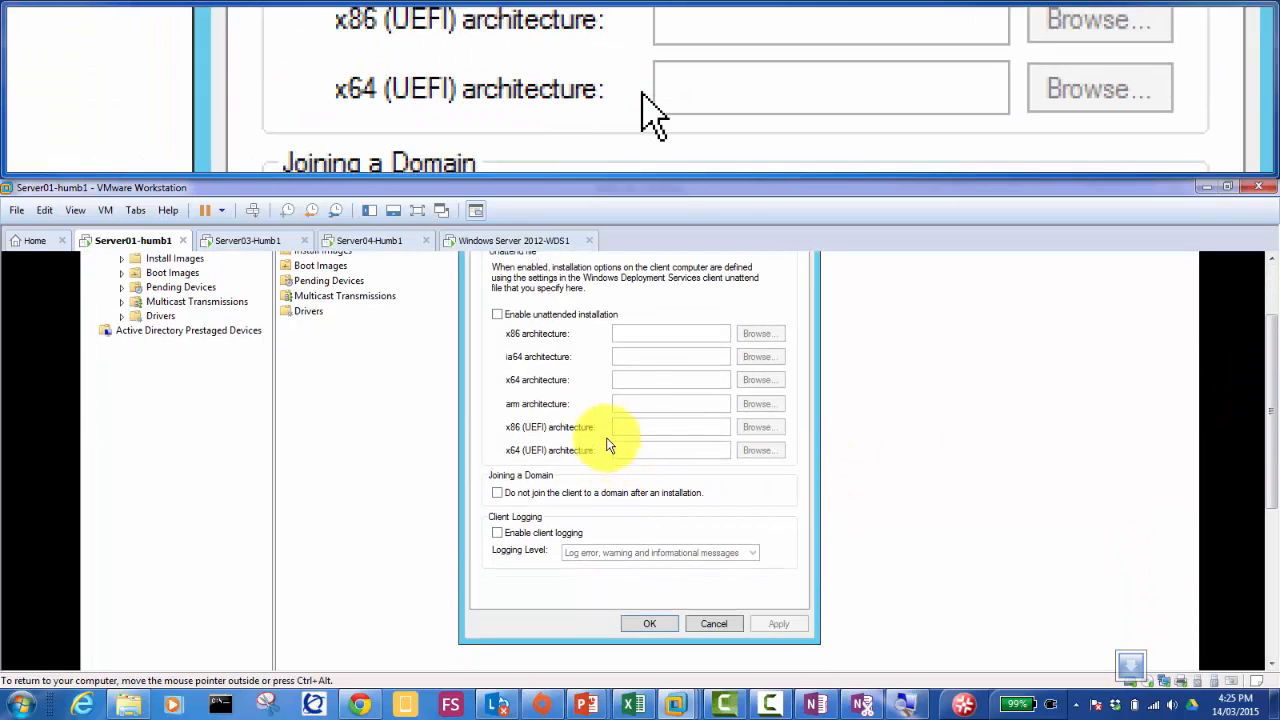
drag(1270, 338, 1249, 300)
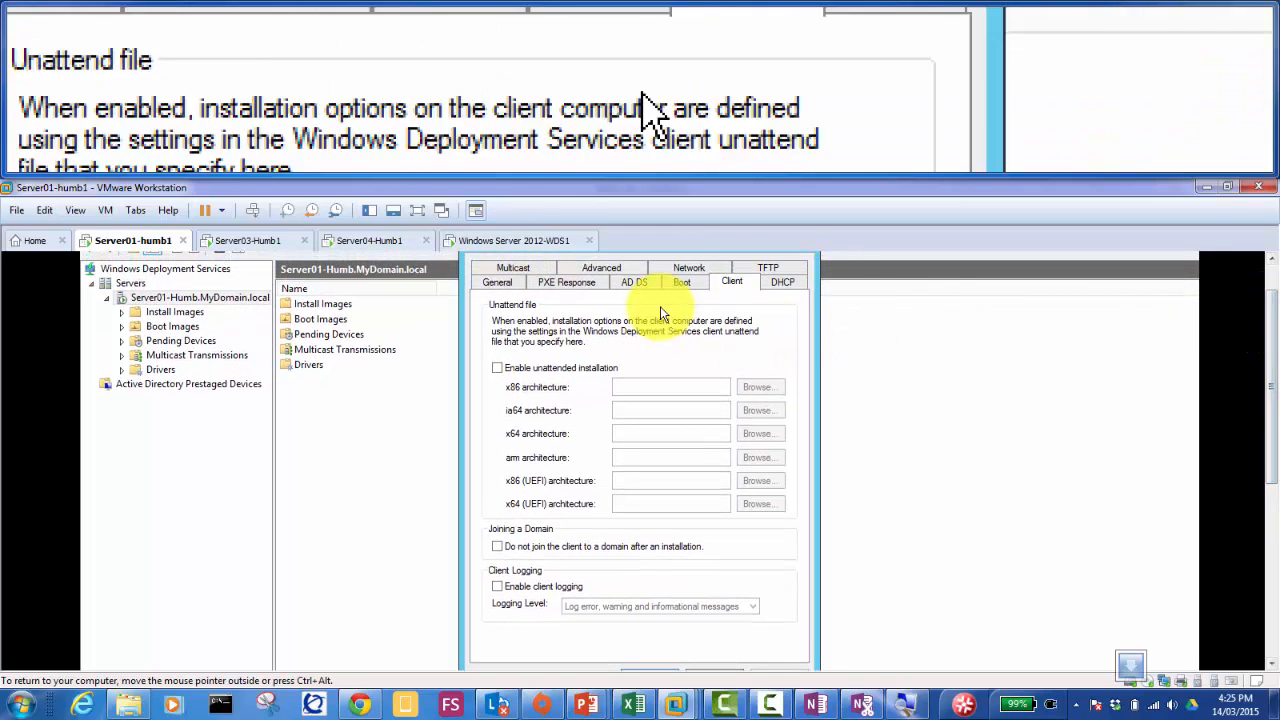
click(676, 284)
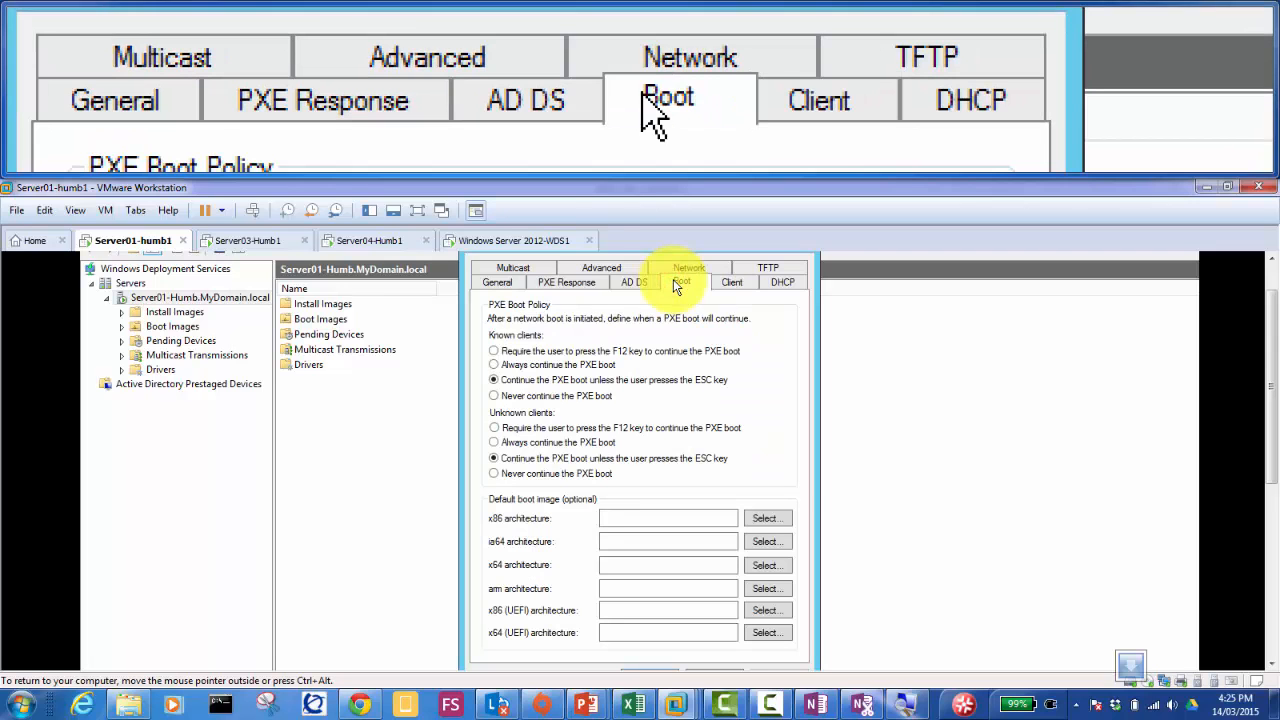
click(630, 286)
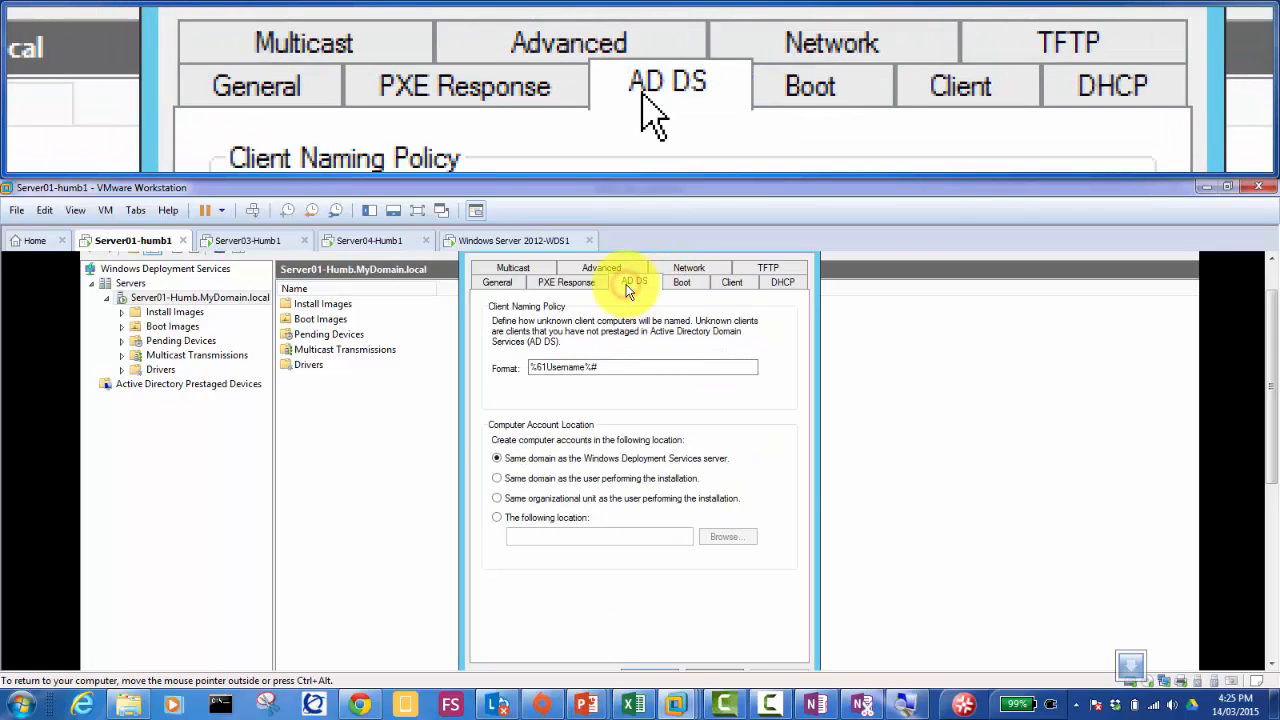
click(587, 285)
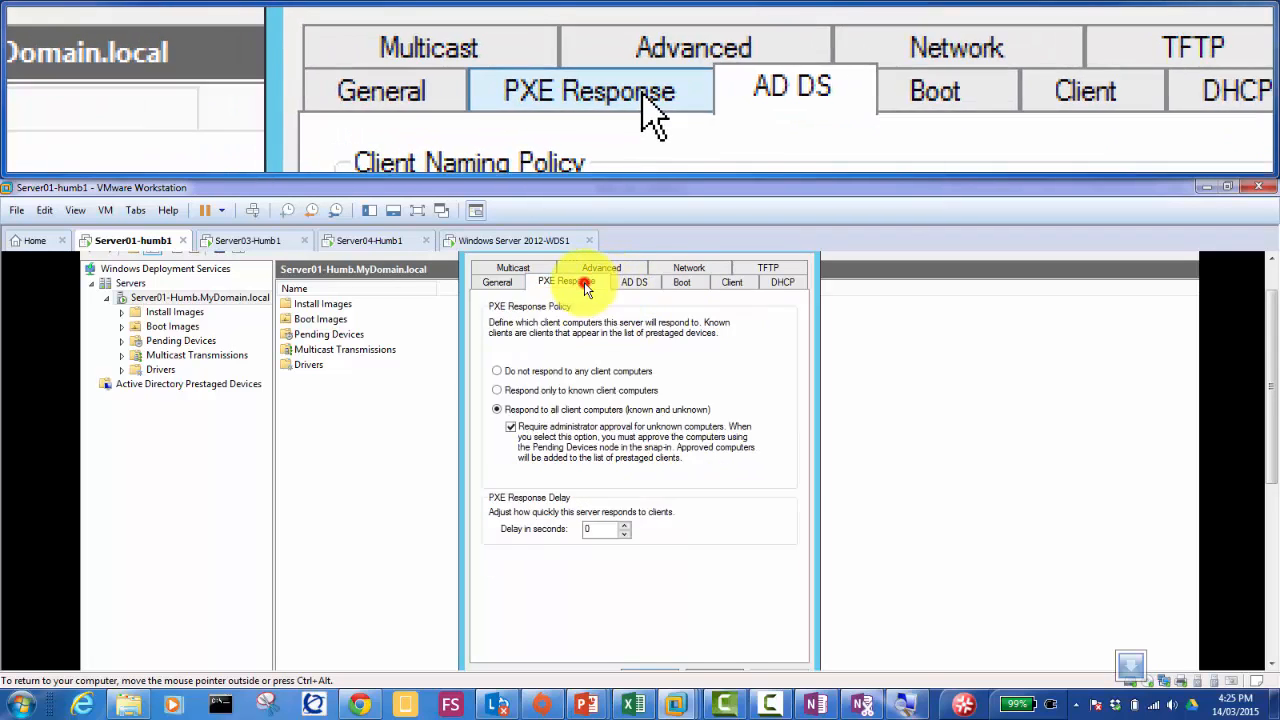
click(520, 267)
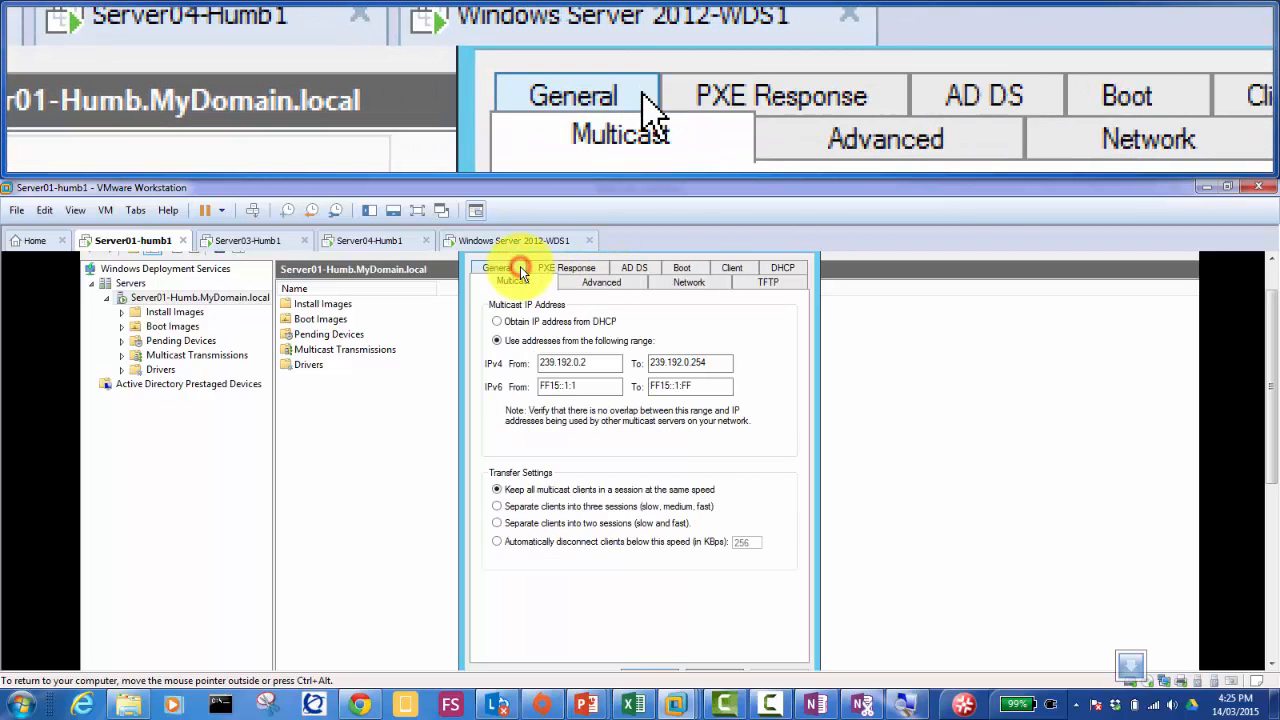
click(589, 282)
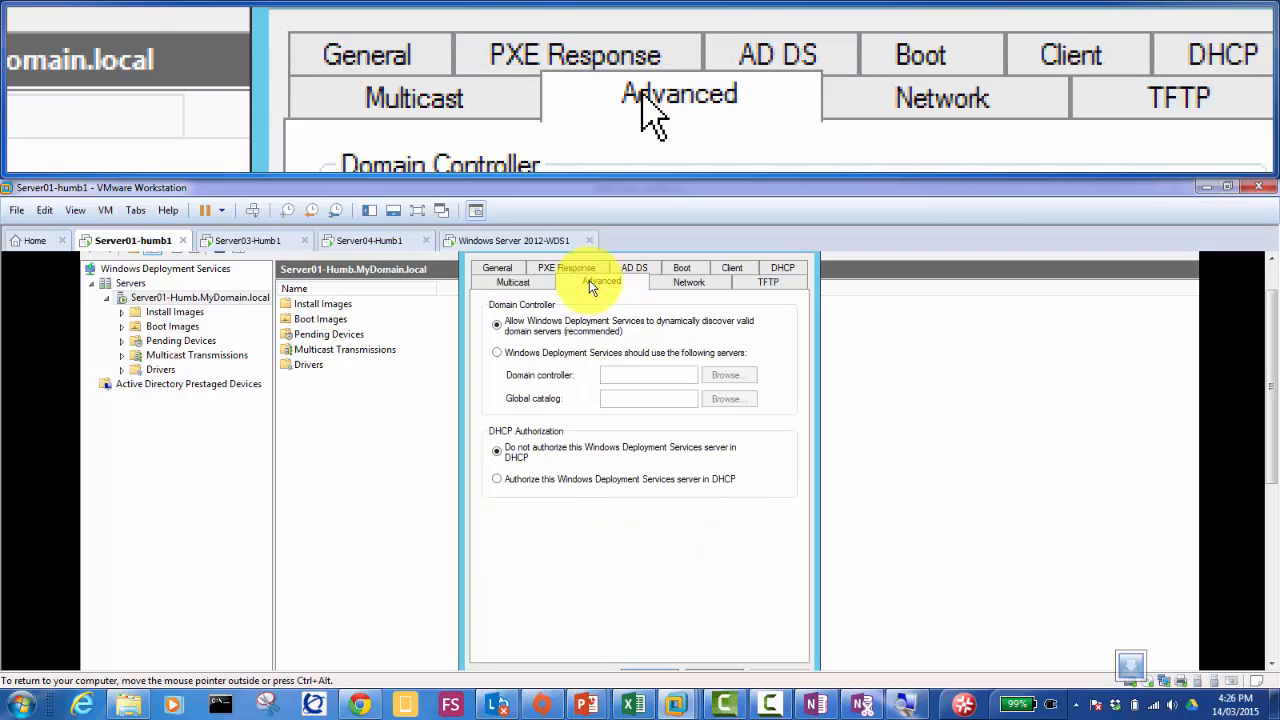
click(676, 283)
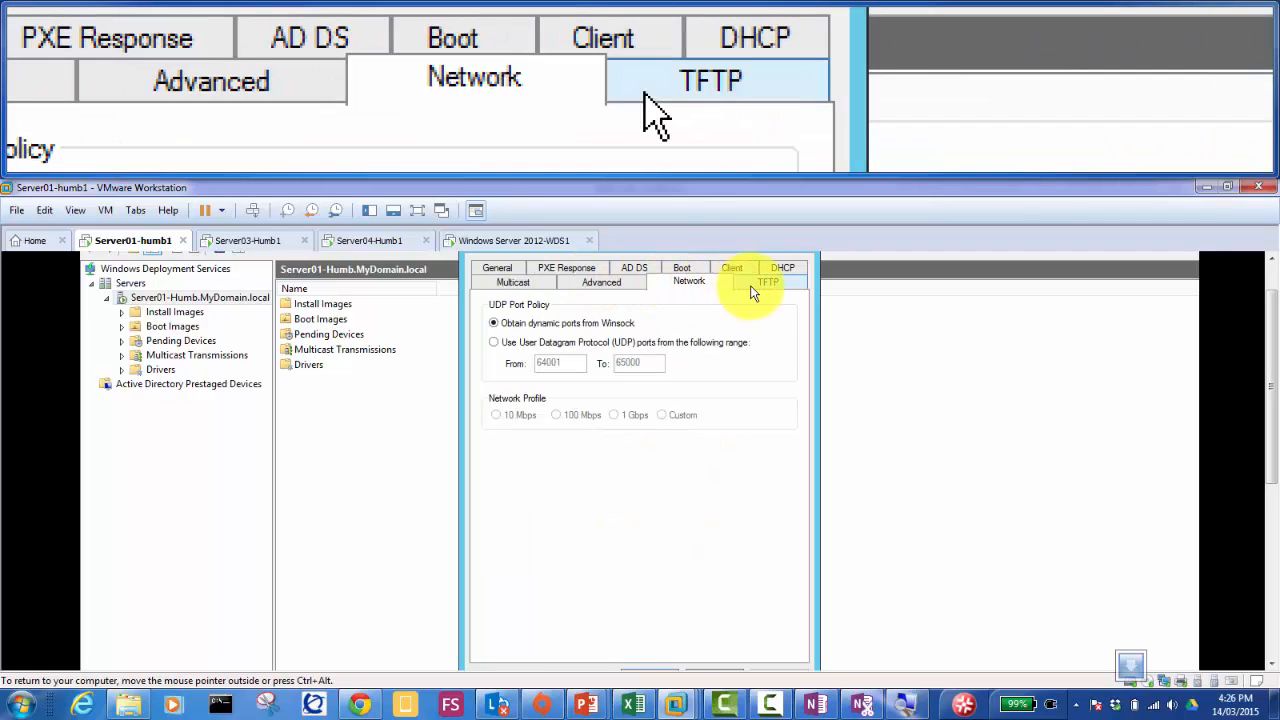
click(760, 283)
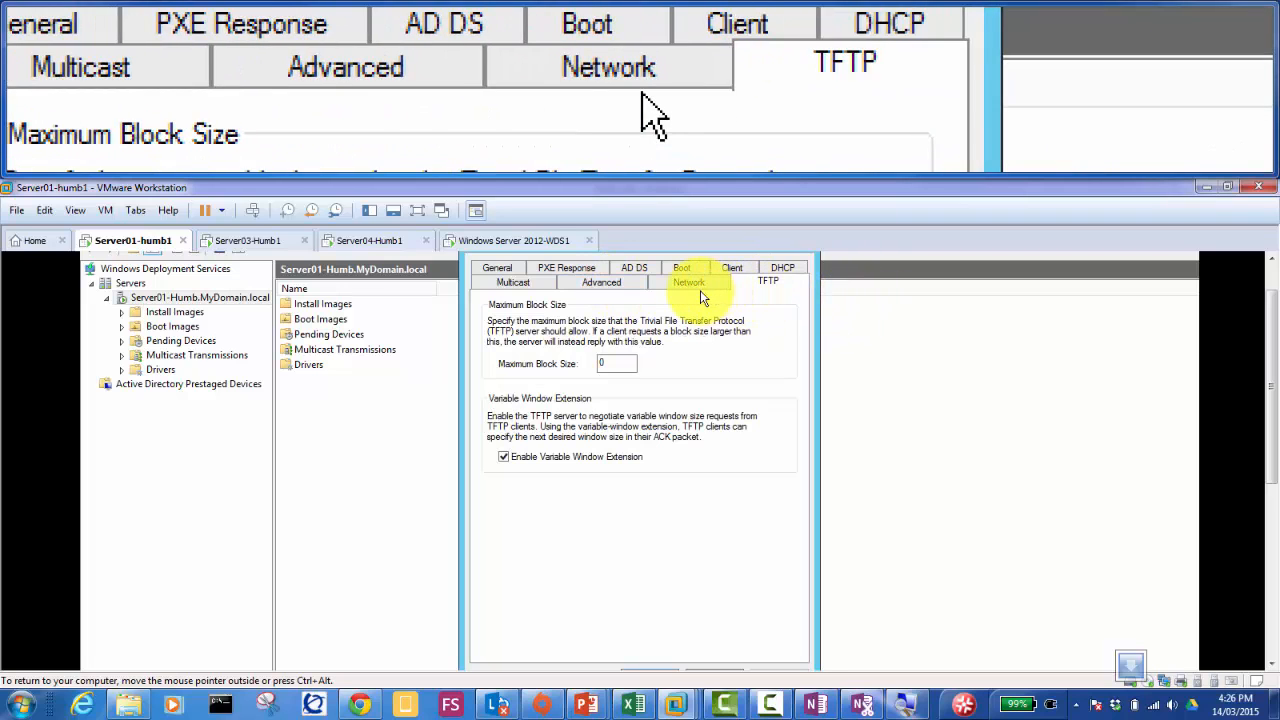
click(731, 267)
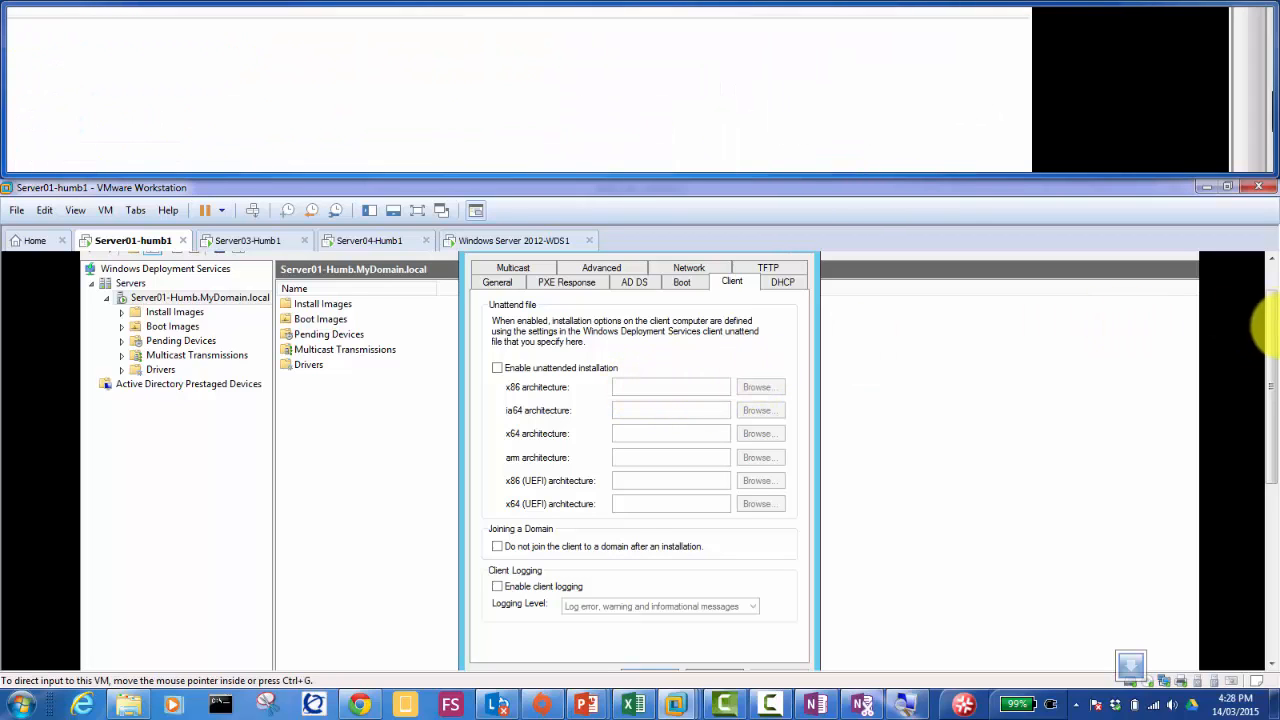
drag(1272, 328, 1272, 304)
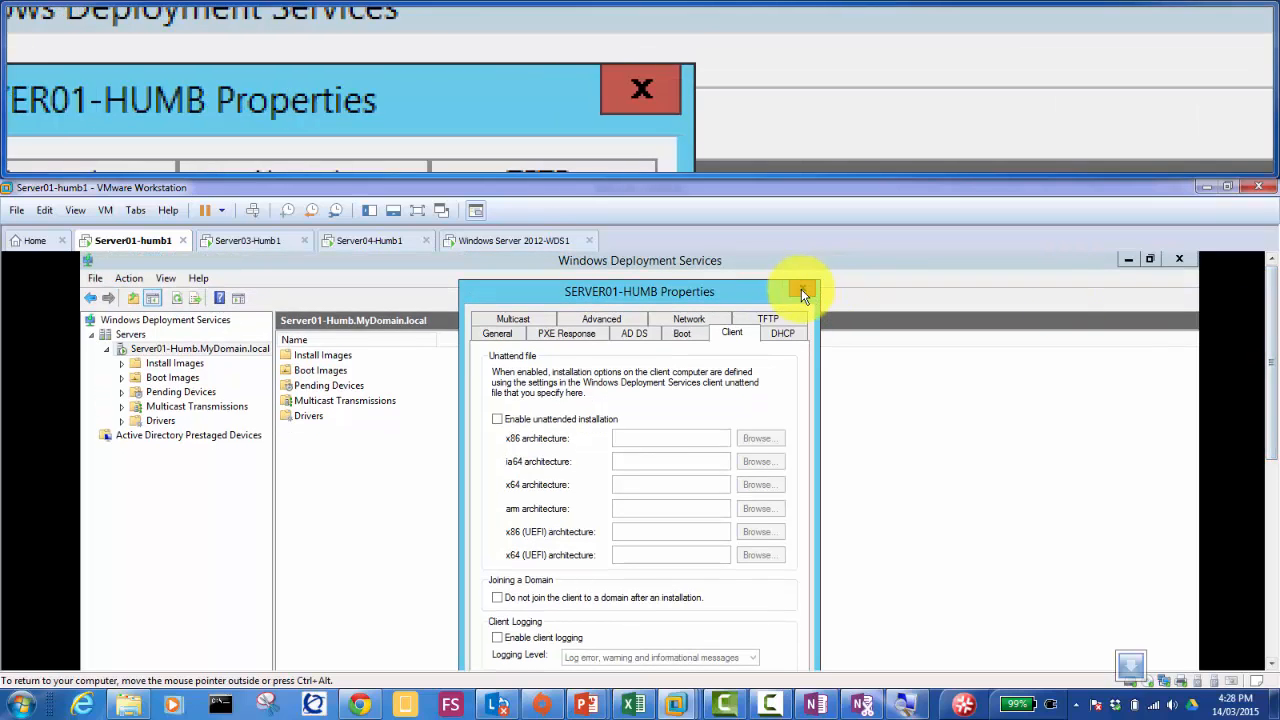
Step: Close the server properties and list Pending Devices, showing request 1 (x64) as Approved
click(802, 288)
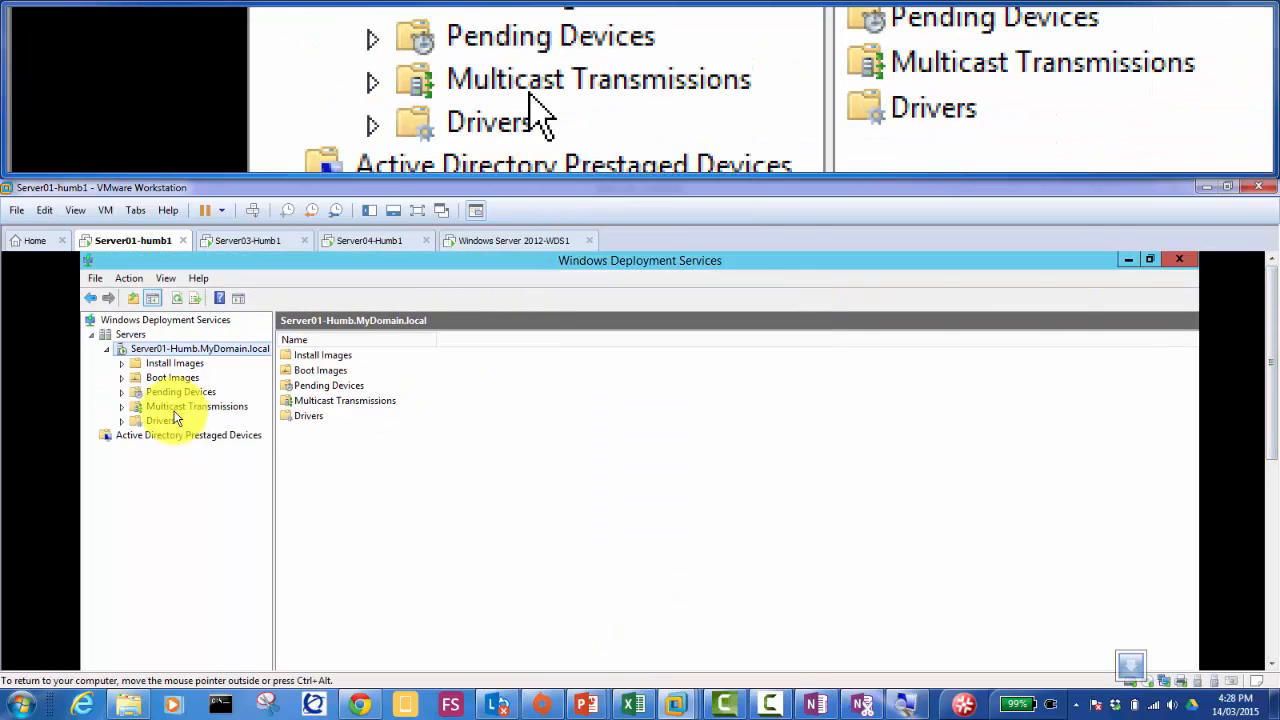
click(217, 390)
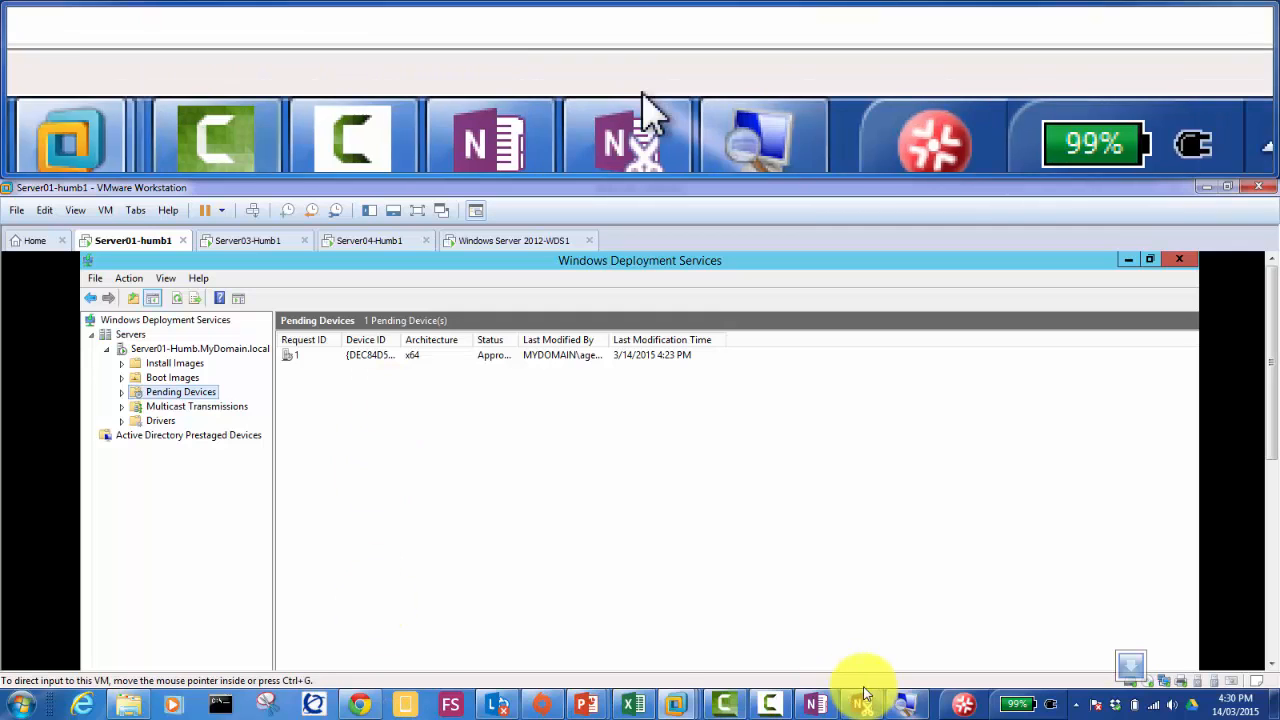
mouse_move(730, 700)
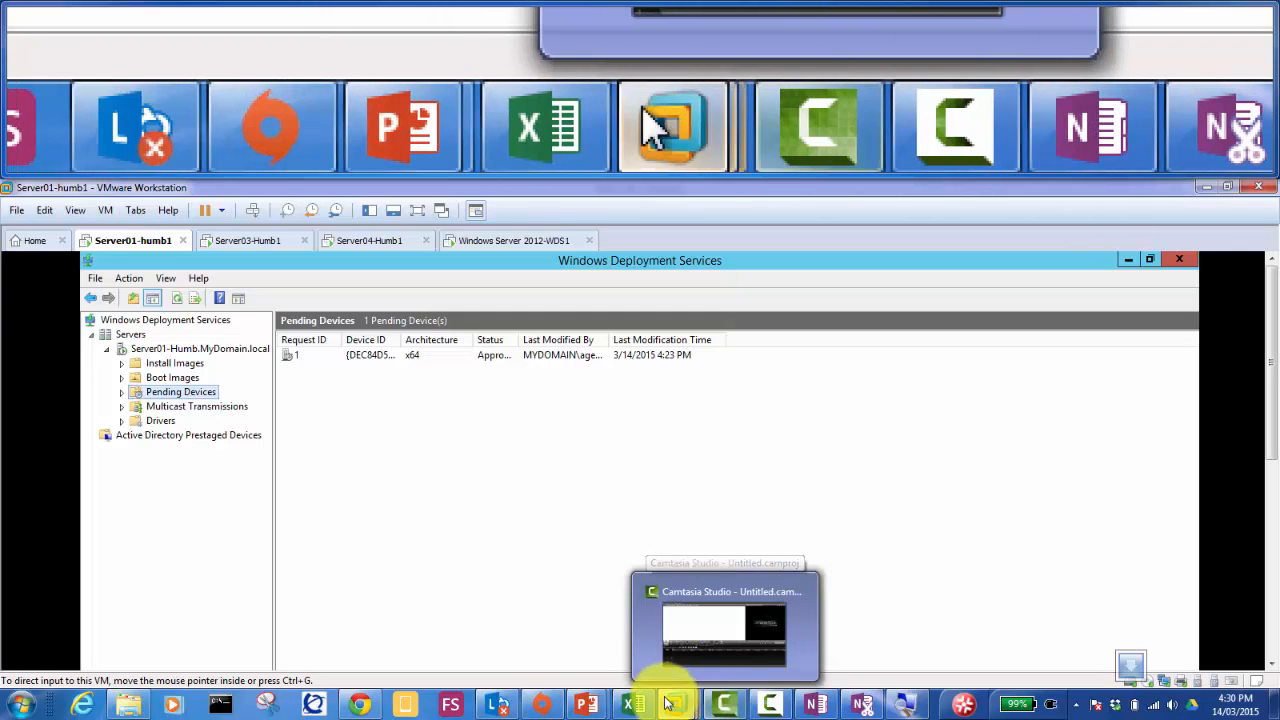
Step: Switch to the WDS LAB notes and remove the stray Multicast line below item 8
mouse_move(678, 685)
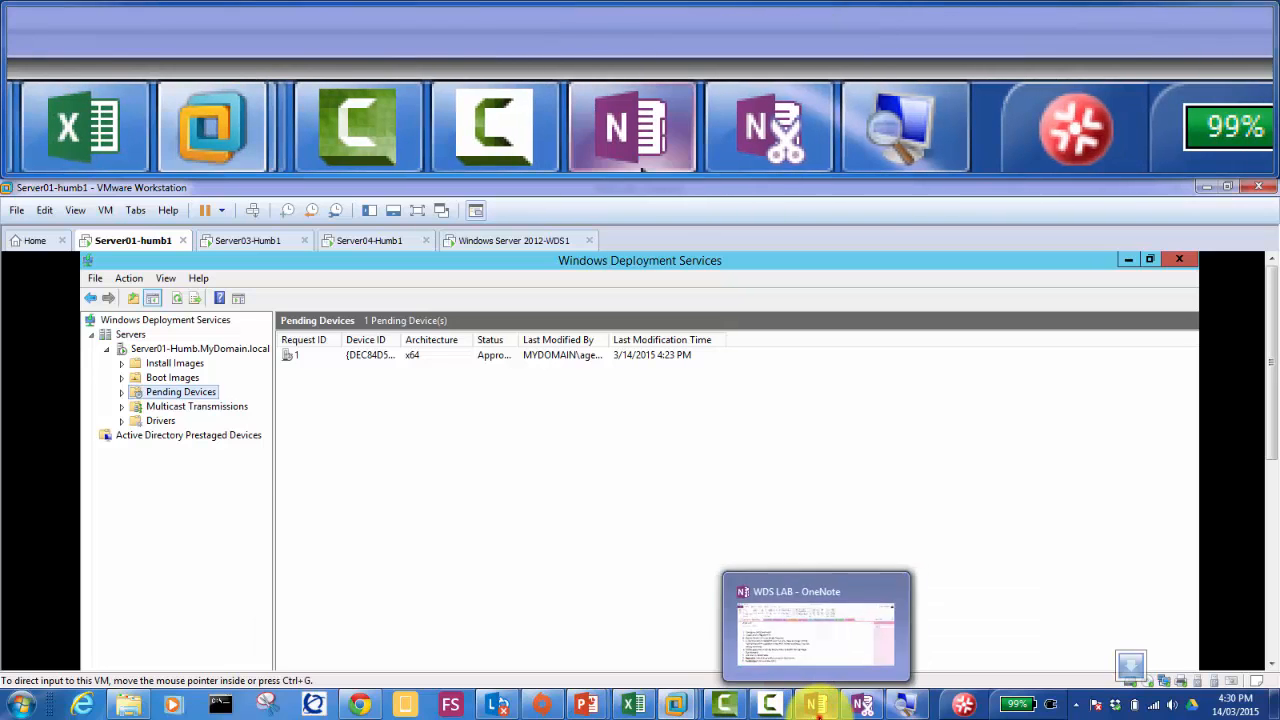
click(815, 704)
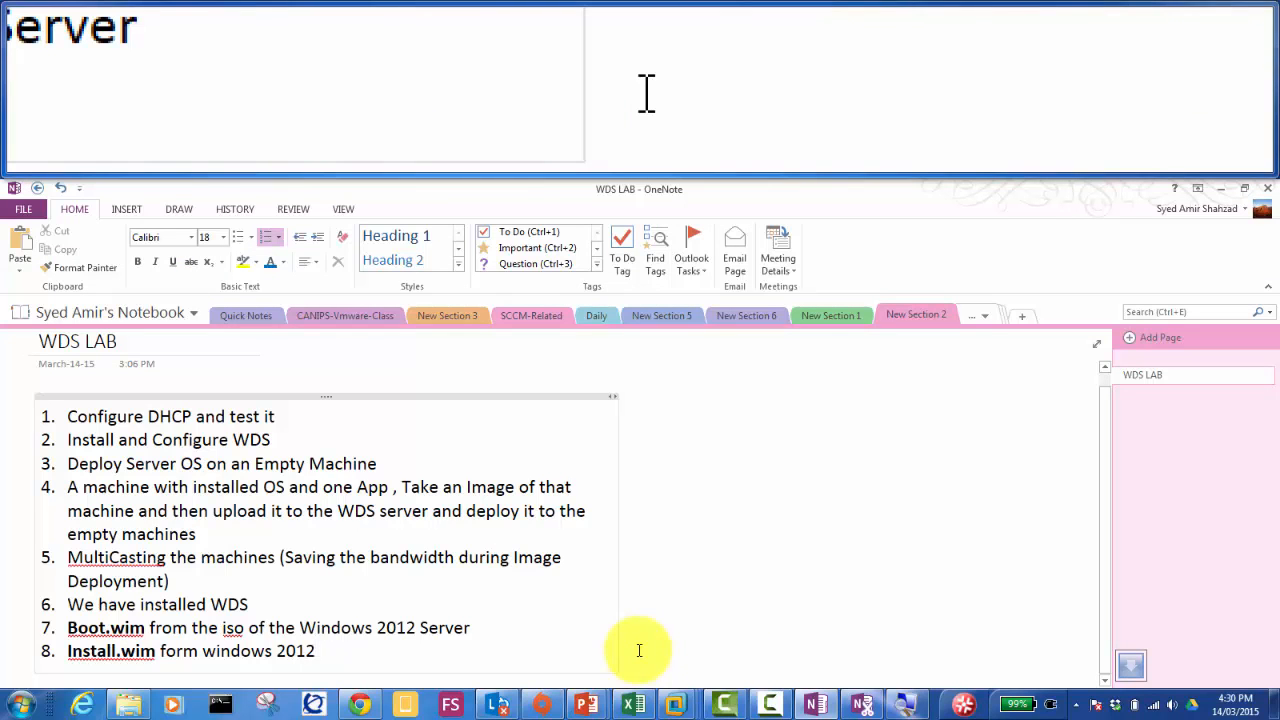
key(Return)
key(Return)
key(Return)
key(Return)
key(Return)
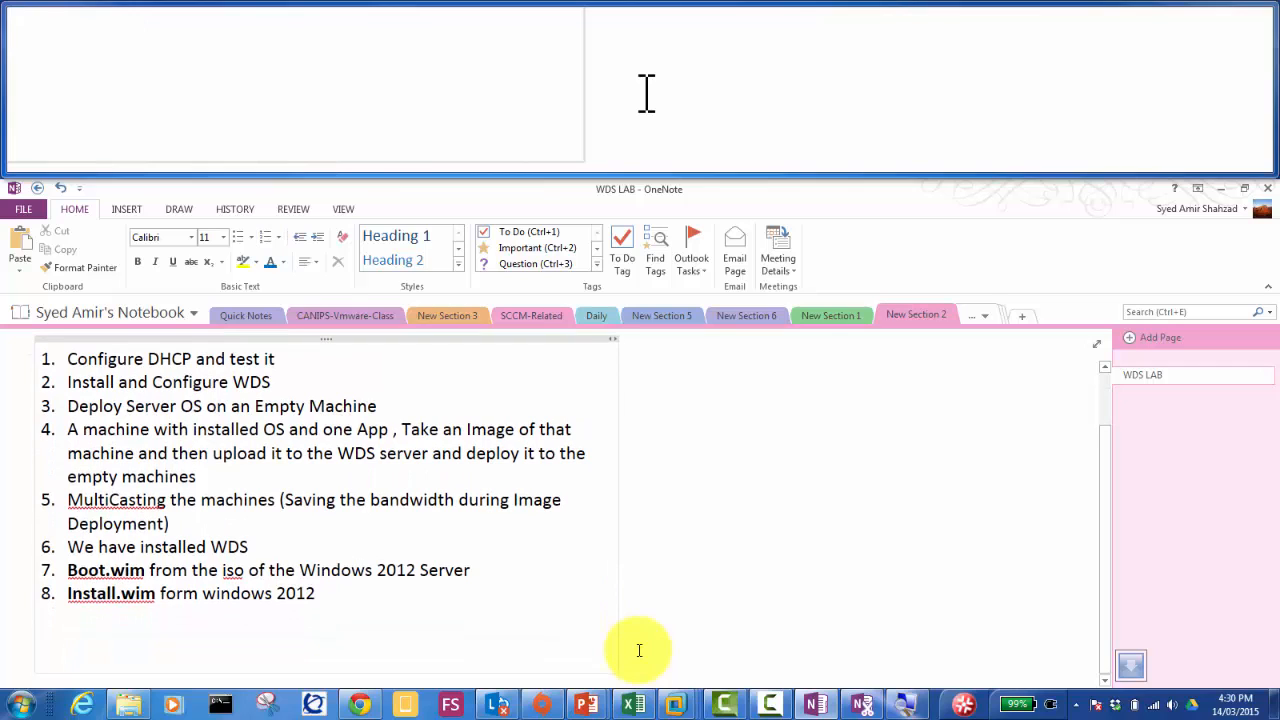
text(Multicast)
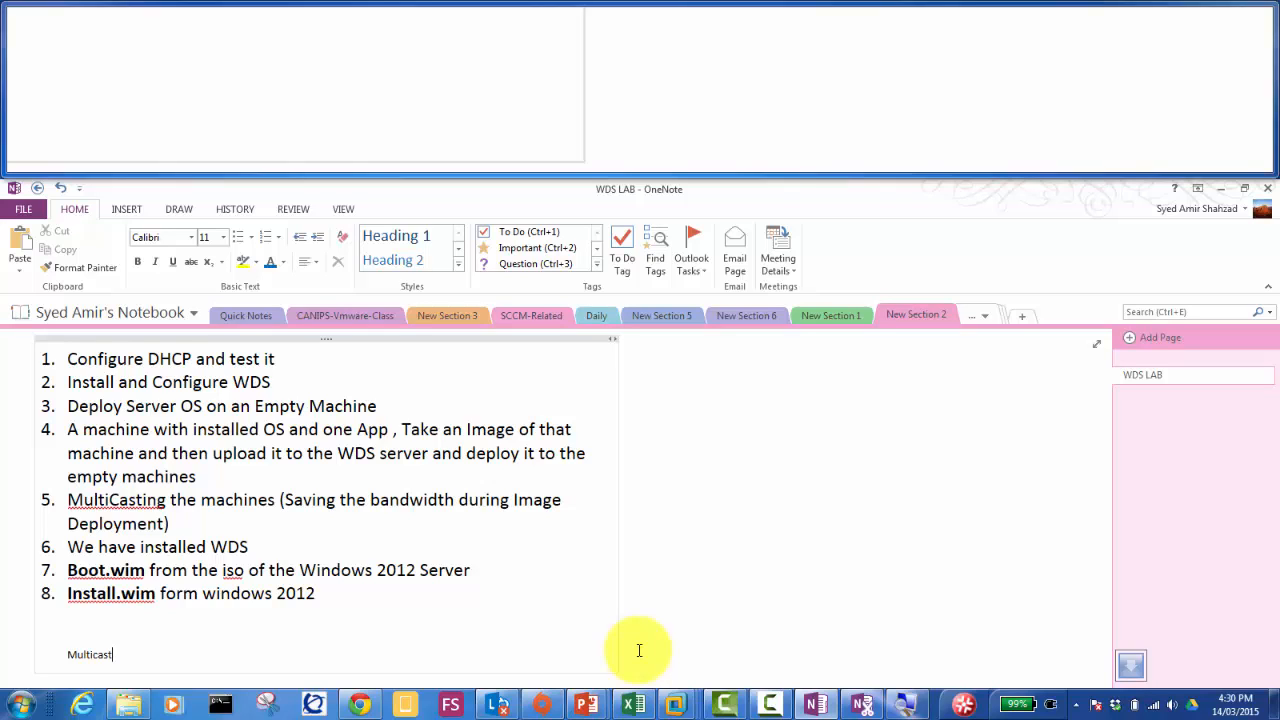
key(shift+Left)
key(shift+Left)
key(shift+Left)
key(shift+Left)
key(shift+Left)
key(shift+Left)
key(shift+Left)
key(shift+Left)
key(shift+Left)
key(shift+Left)
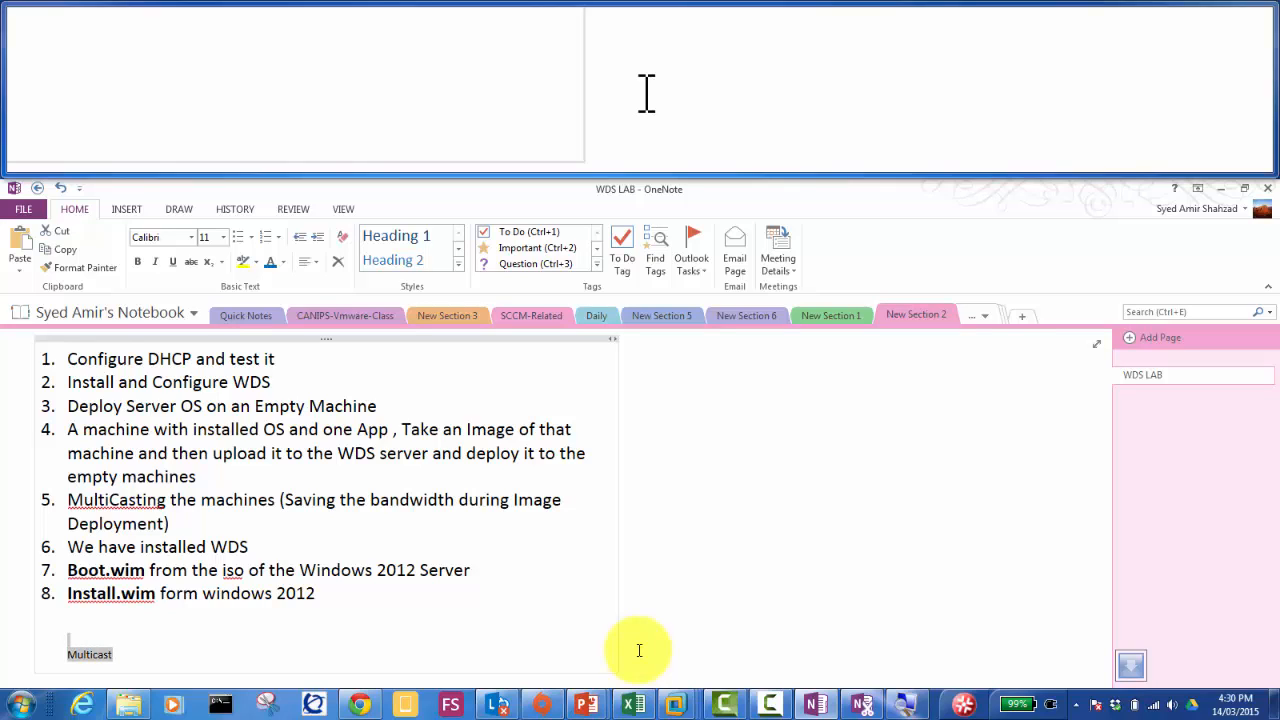
key(Delete)
key(BackSpace)
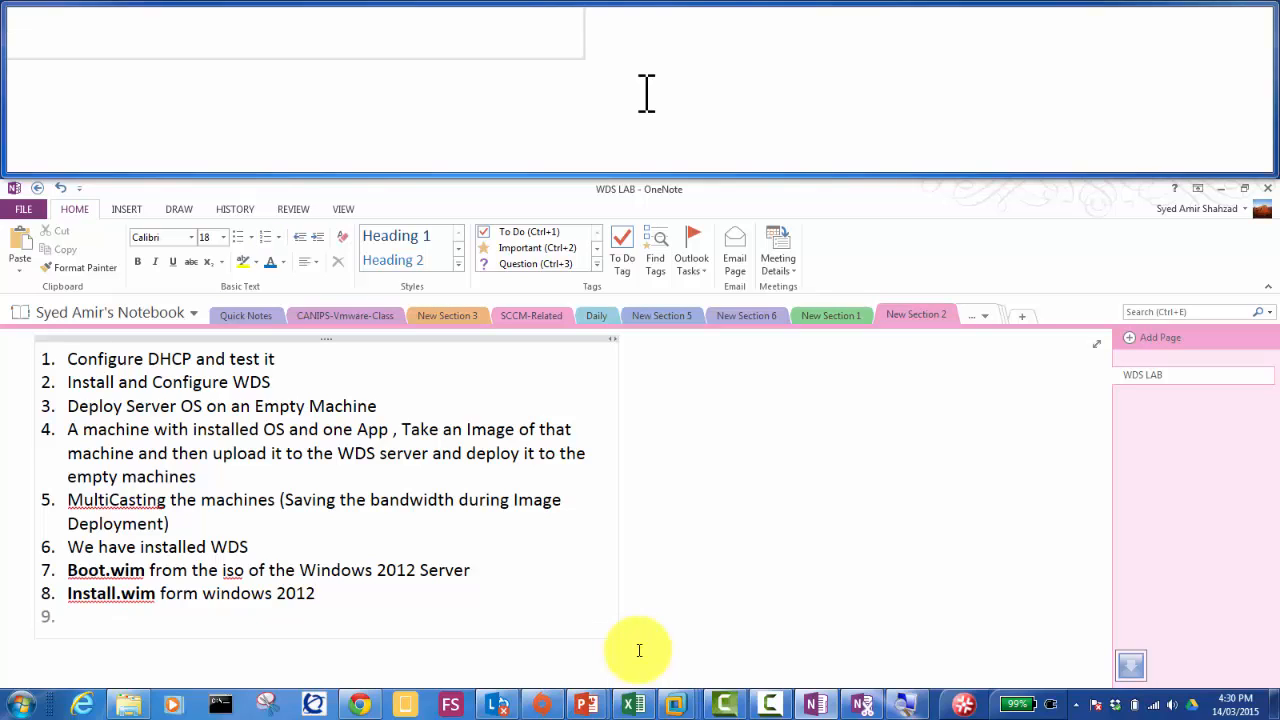
Step: Type 'Multicasting' as numbered item 9 of the list
text(Multic)
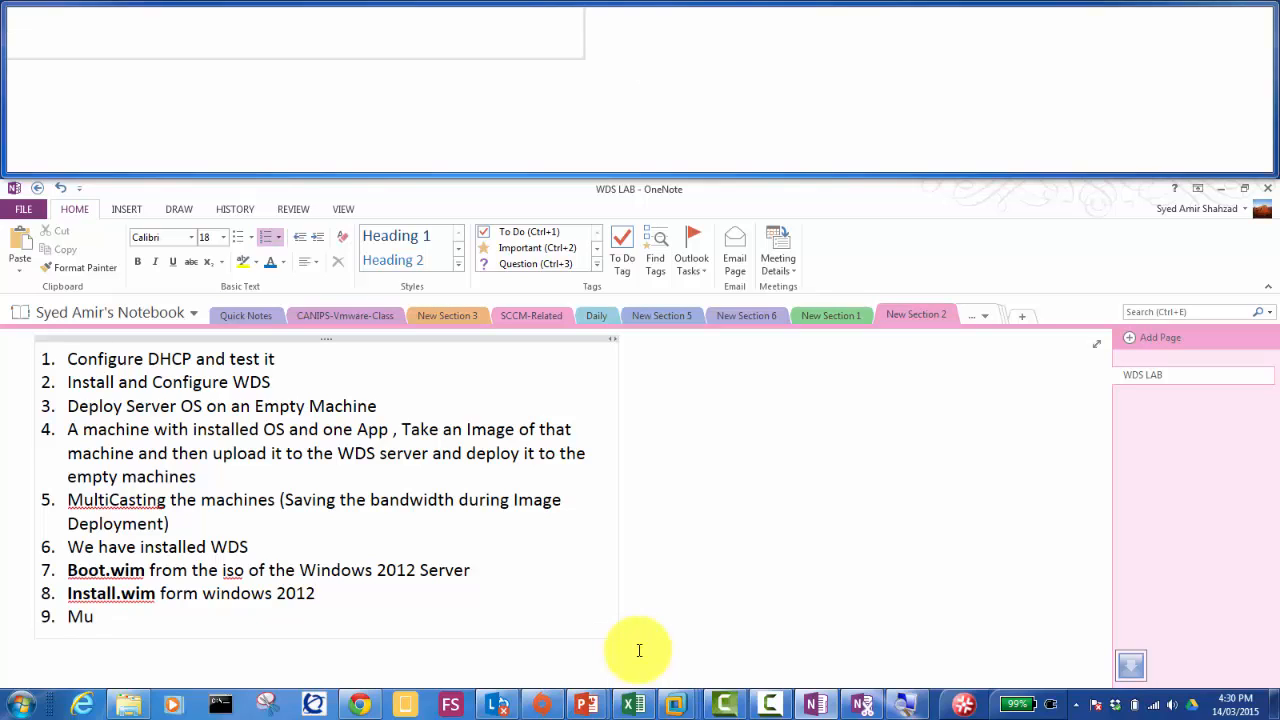
key(BackSpace)
text(asting)
key(Up)
key(Up)
key(Up)
key(Up)
key(Up)
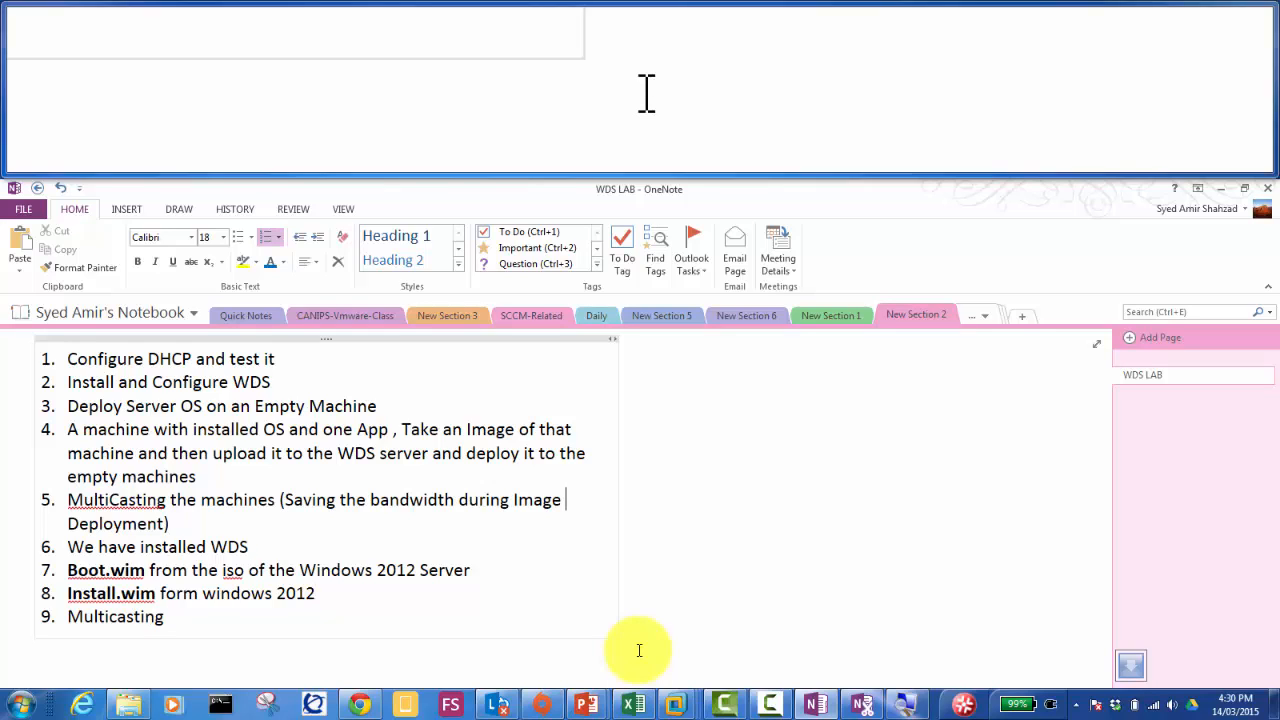
key(Left)
key(Left)
key(Left)
key(Left)
key(Left)
key(Left)
key(Left)
key(Left)
key(Left)
key(Left)
key(Left)
key(Left)
key(Left)
key(Left)
key(Left)
key(Left)
key(Left)
key(Left)
key(Left)
key(Left)
key(Left)
key(Left)
key(Left)
Step: Make item 10 a table row with cells 'Capture Image Lab', '1 member server' and 'Refernce Computer'
key(Down)
key(Down)
key(Down)
key(Down)
key(Down)
key(Return)
key(BackSpace)
key(BackSpace)
key(Return)
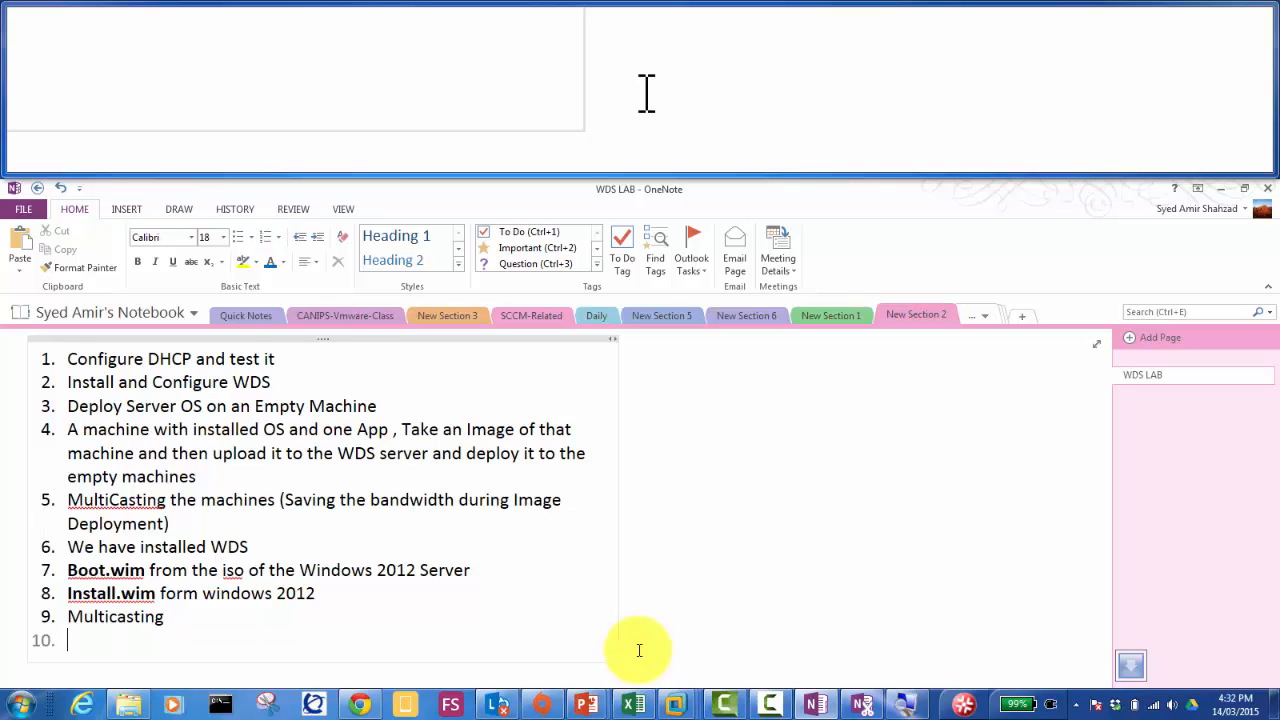
text(Capture)
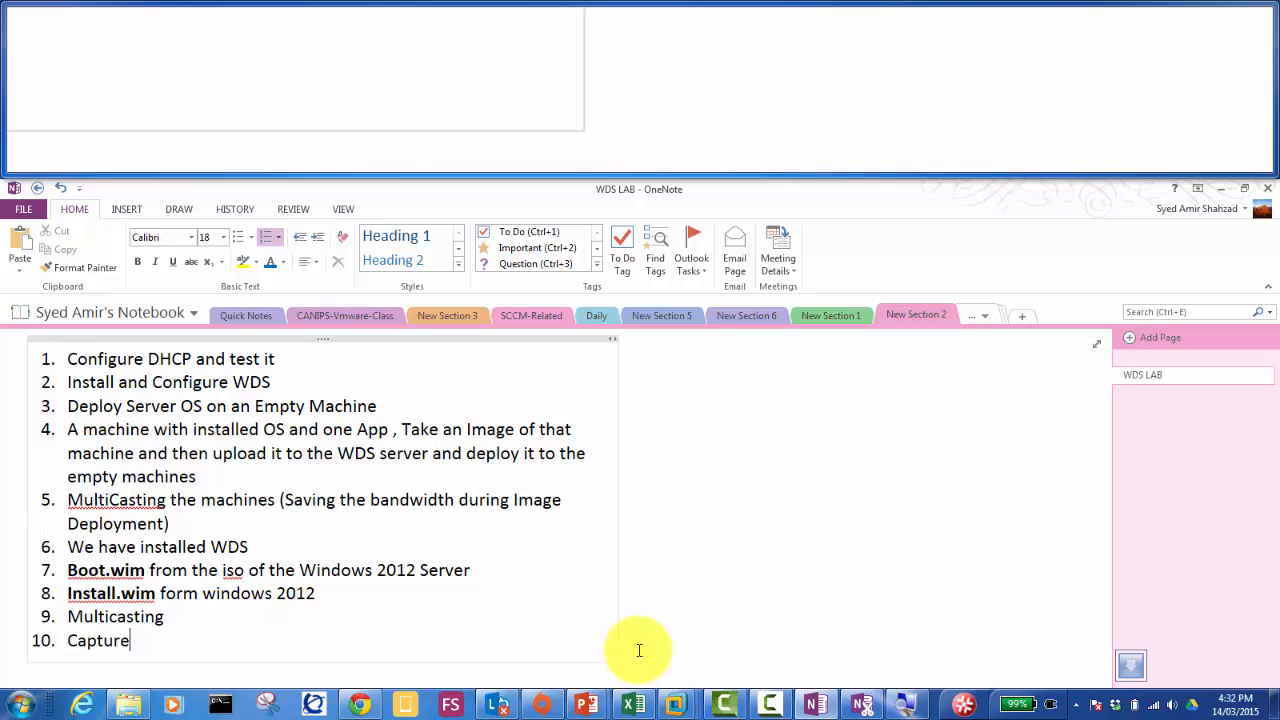
text( Image Lab)
key(Tab)
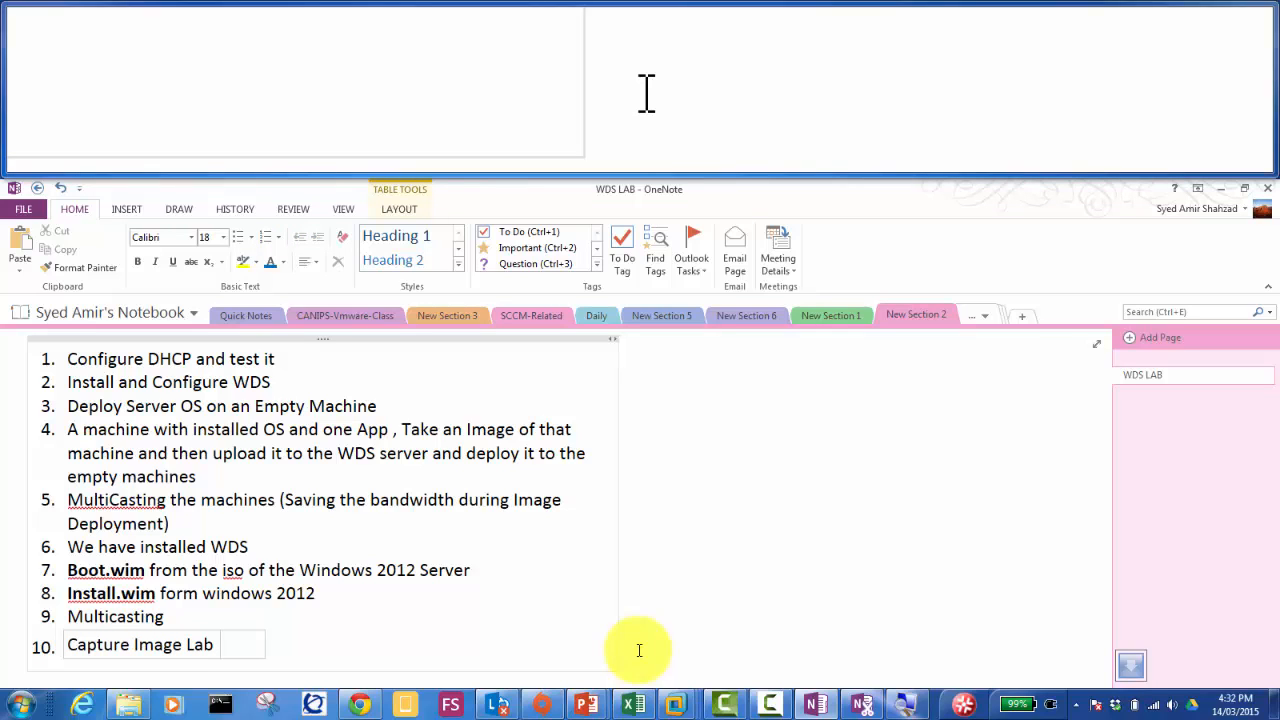
text(1 member server)
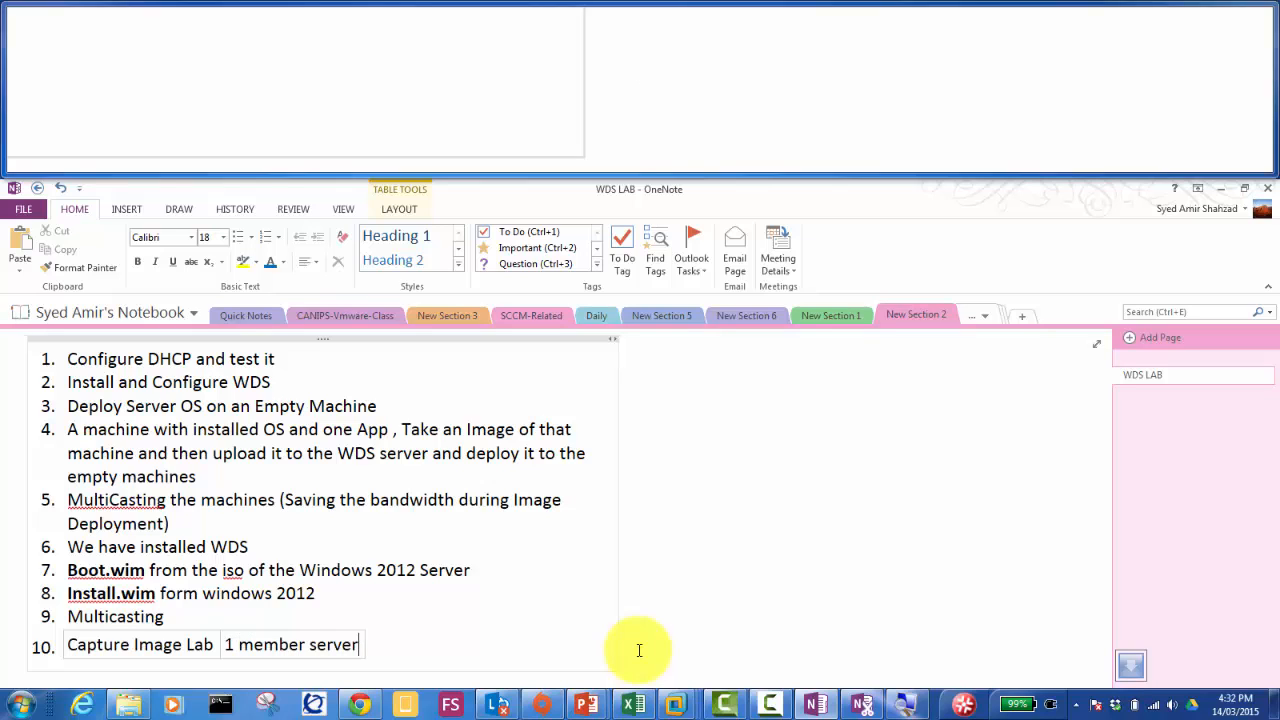
key(Tab)
text(Refernce Computer)
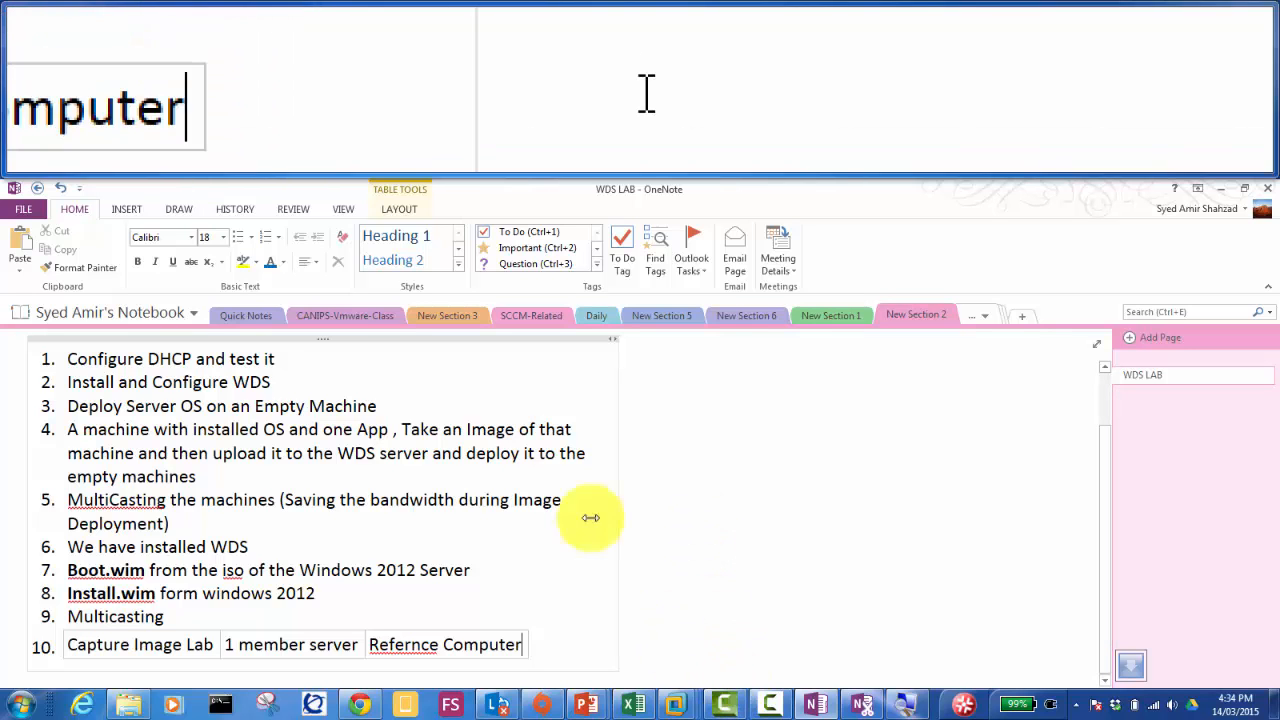
Step: Draw a red rectangle right of the list and place a copy beside it
click(179, 209)
click(535, 248)
mouse_move(709, 421)
mouse_down()
mouse_move(811, 534)
mouse_move(808, 558)
mouse_up()
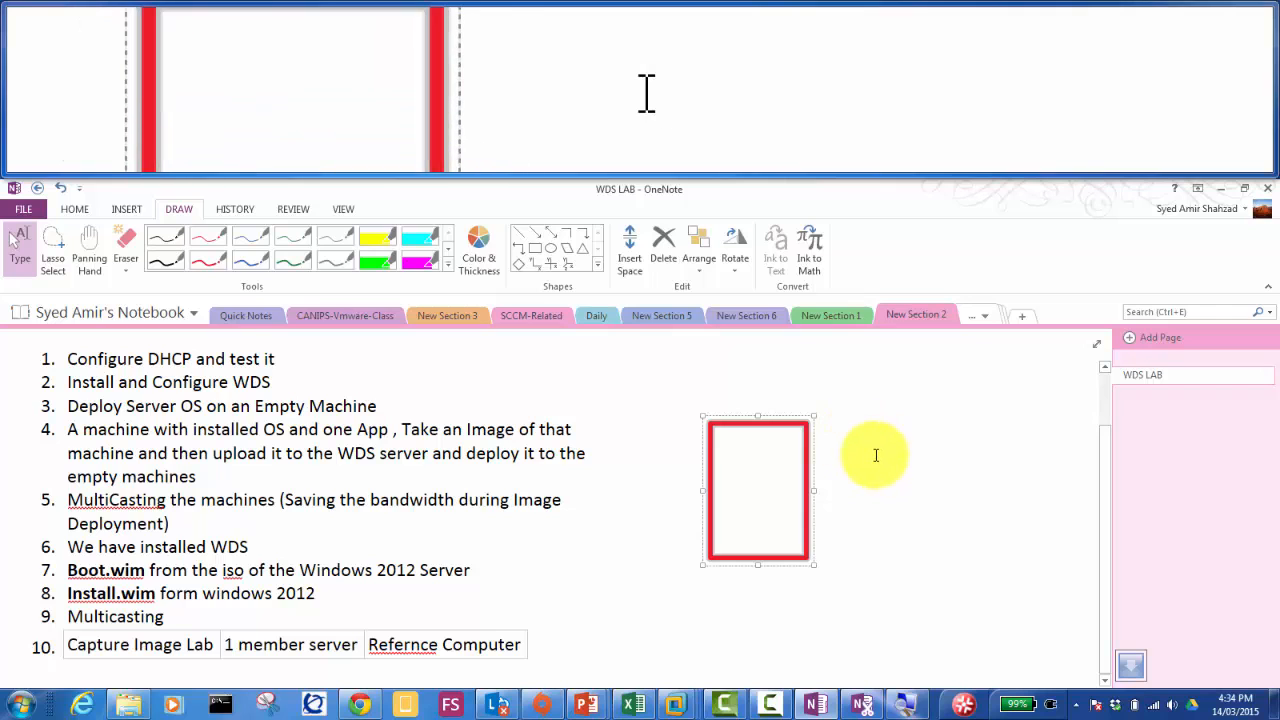
key(ctrl+v)
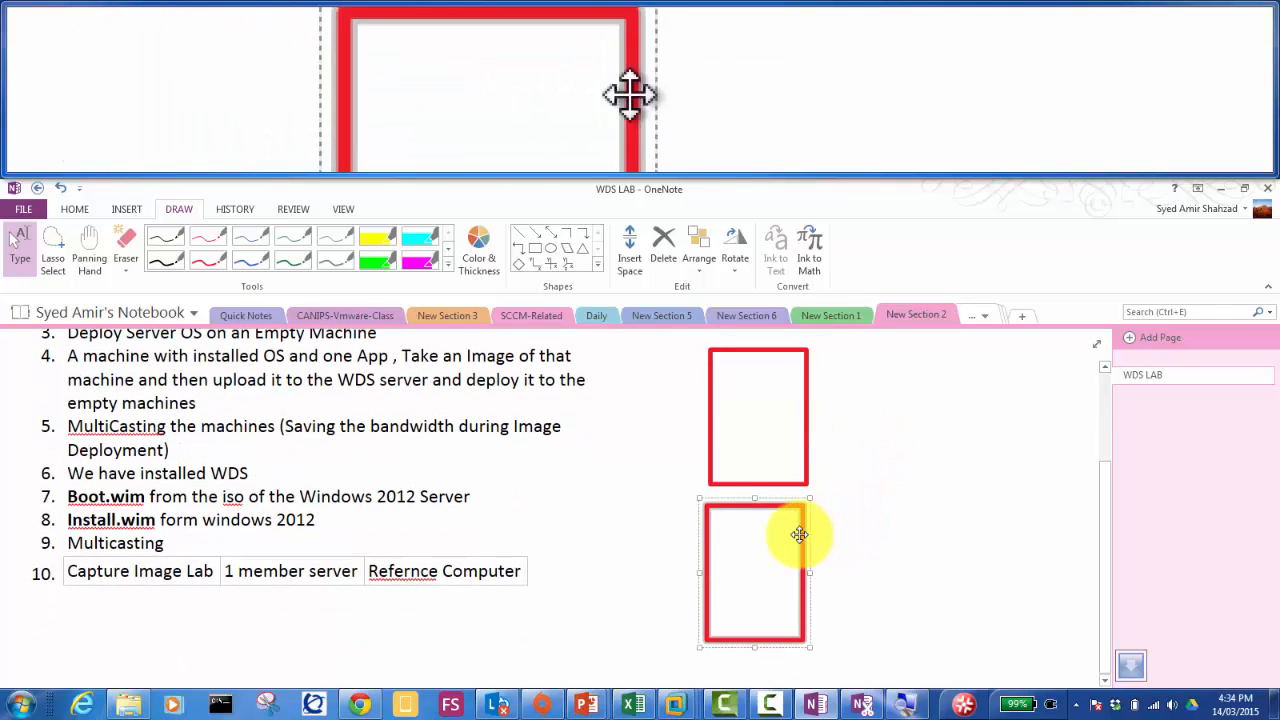
drag(801, 534, 990, 382)
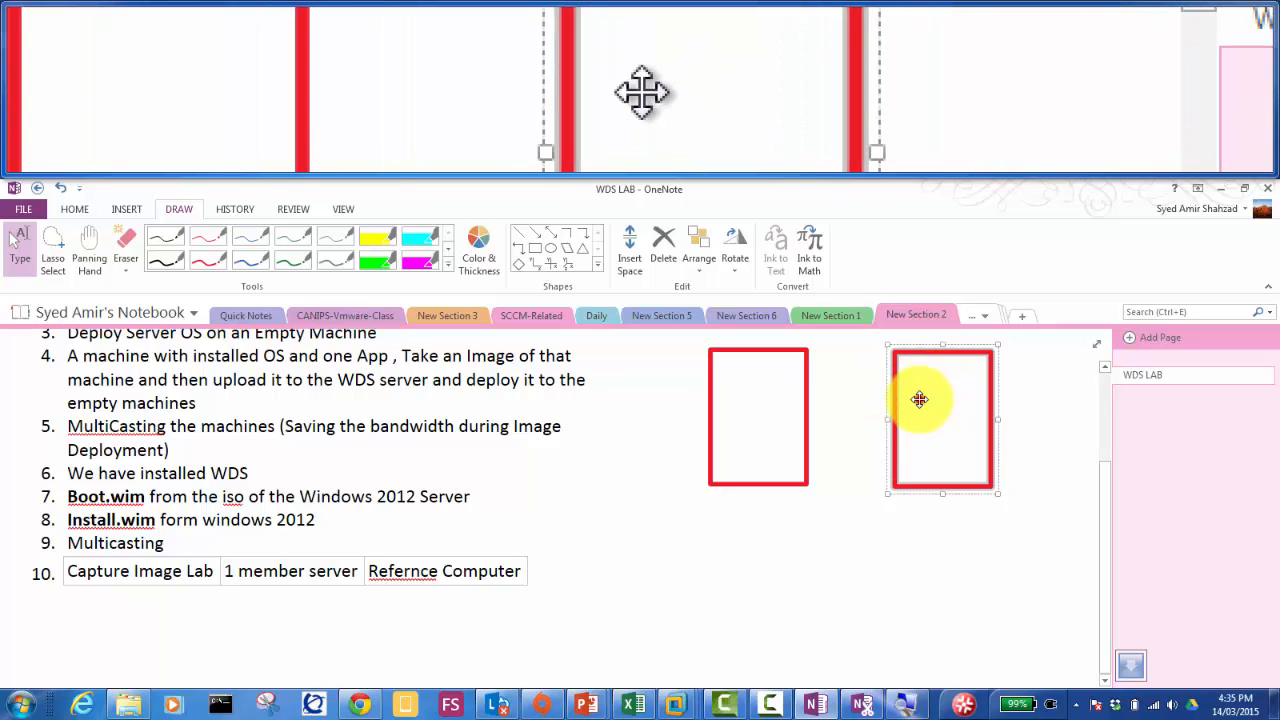
Step: Label the right rectangle with three lines: Windows OS, Apps, Drivers
click(919, 399)
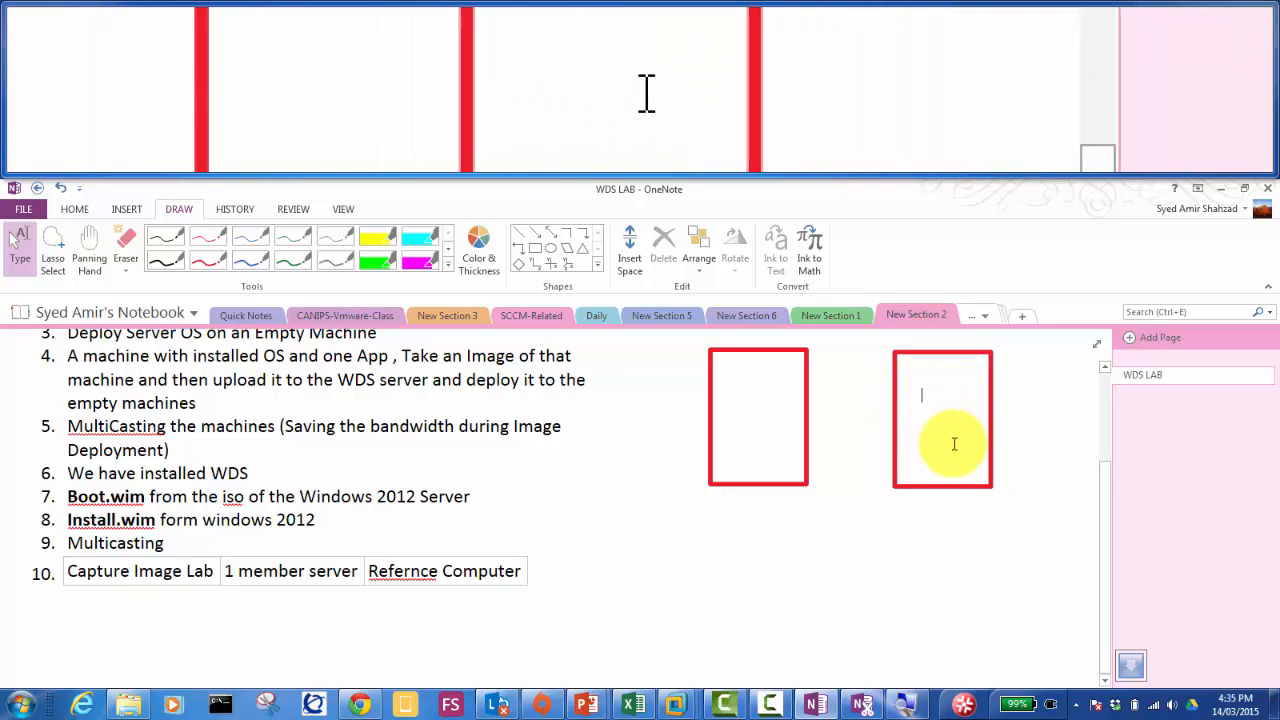
text(Windows)
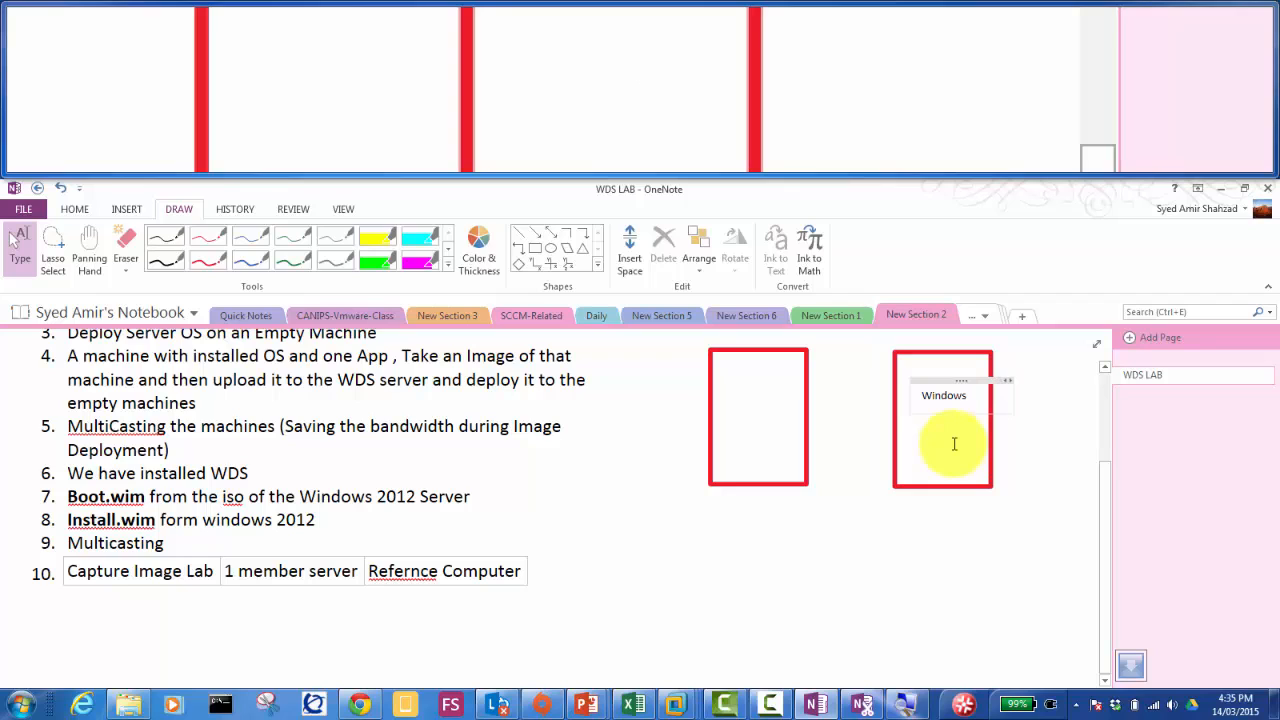
text( OS)
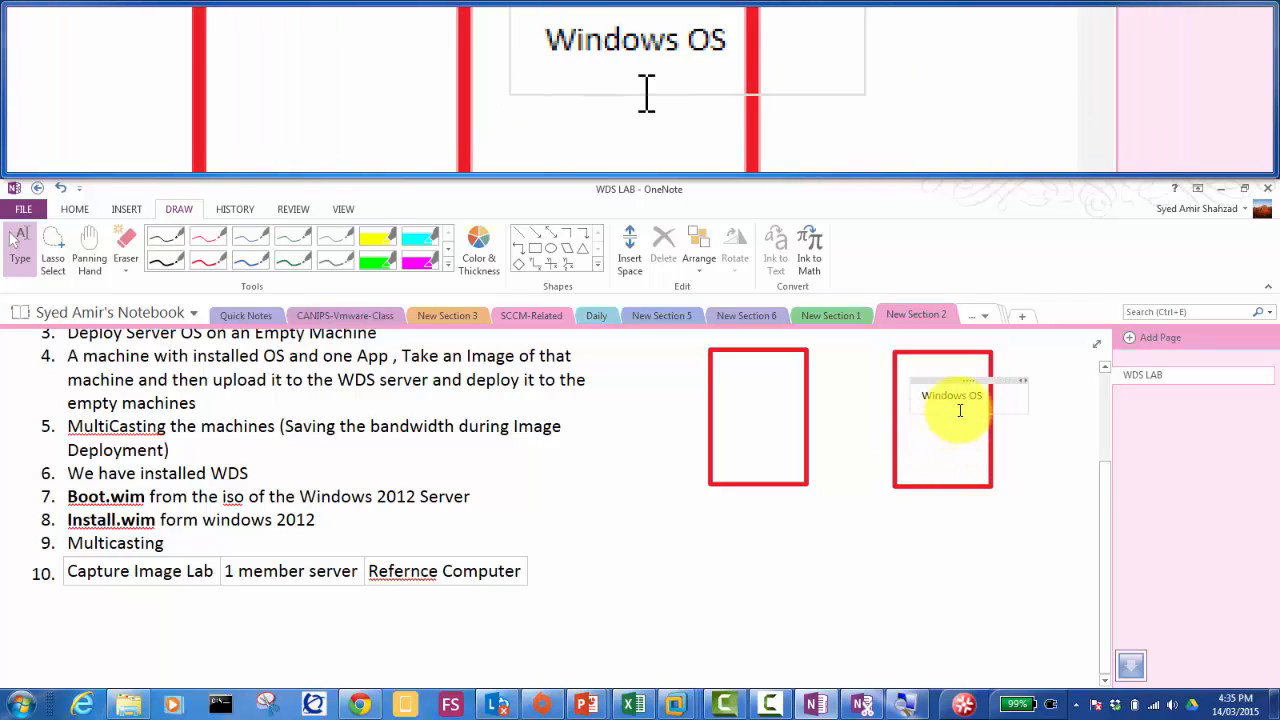
key(Return)
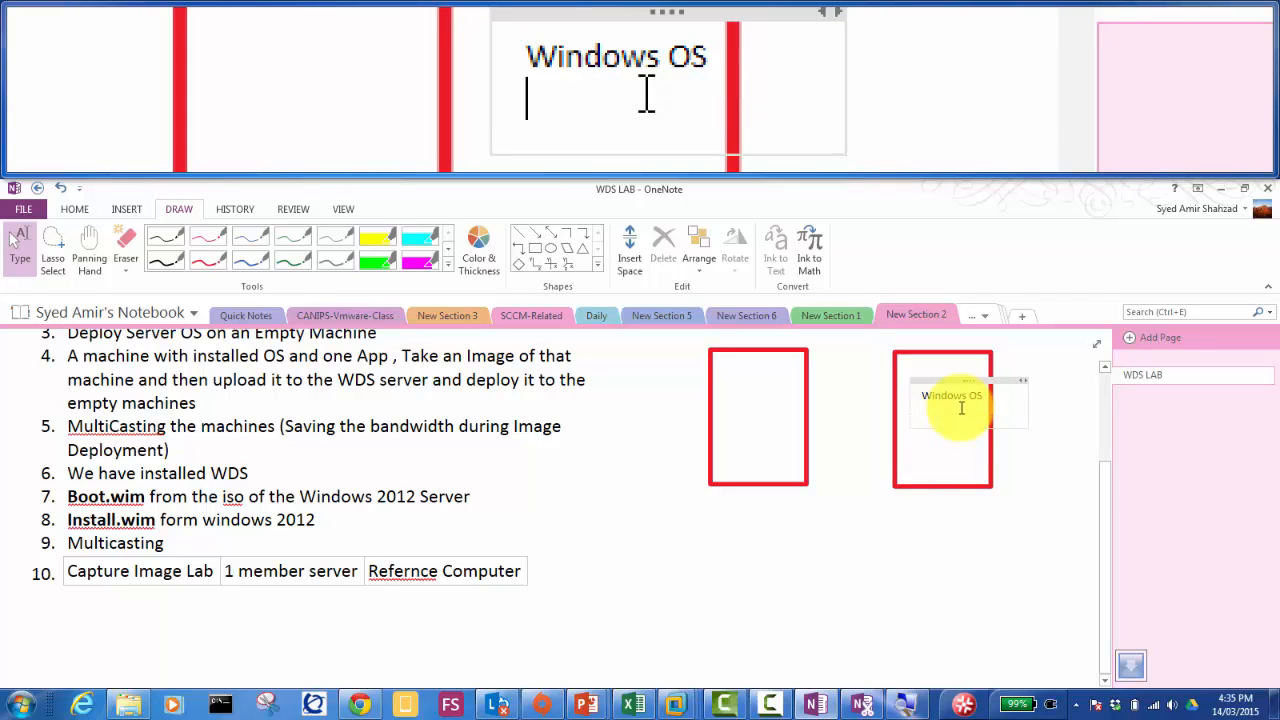
text(Apps)
key(Return)
text(Drives)
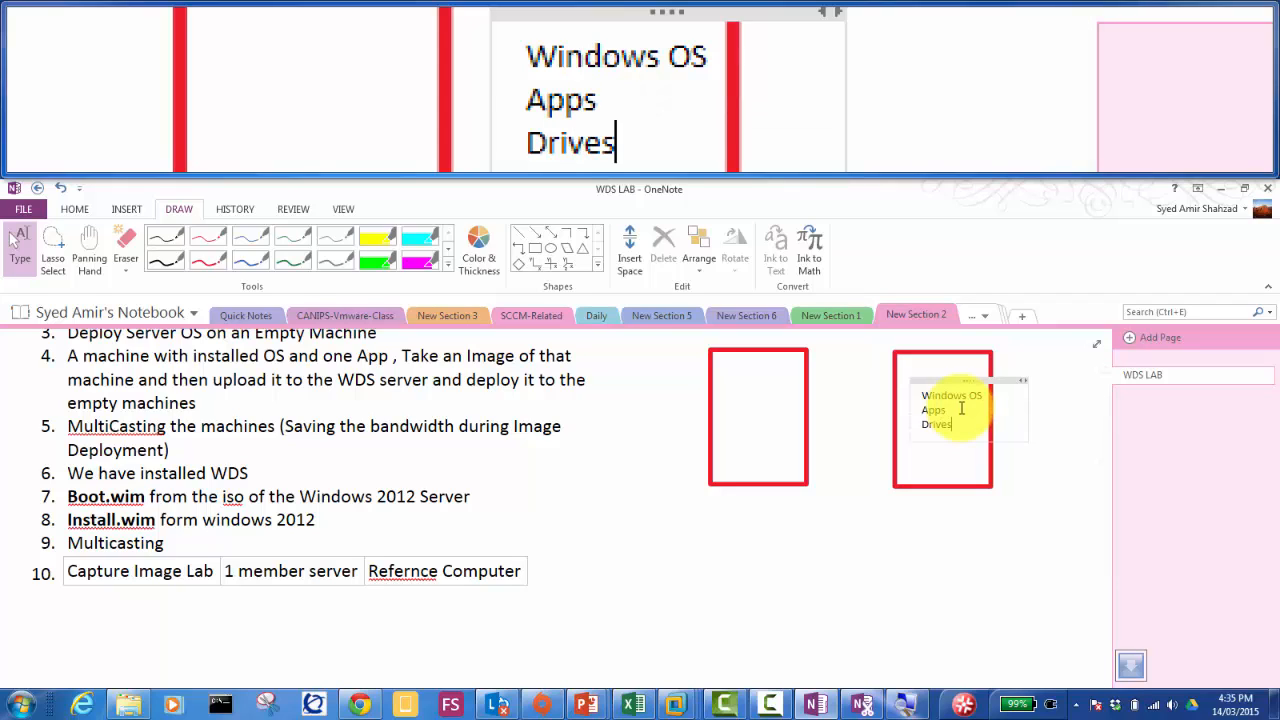
key(Left)
text(r)
click(962, 408)
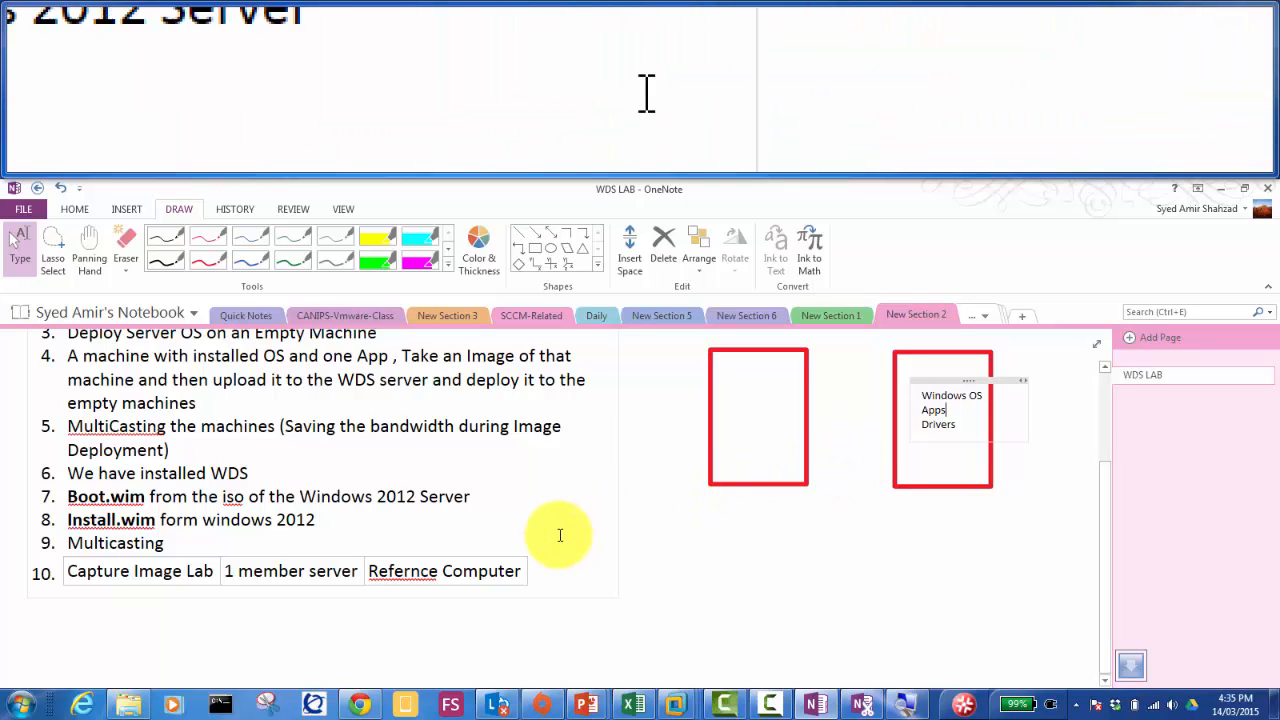
Step: Add a table row: 'Start a Server02 or a Client' and the server-side then client-side capture steps
click(522, 569)
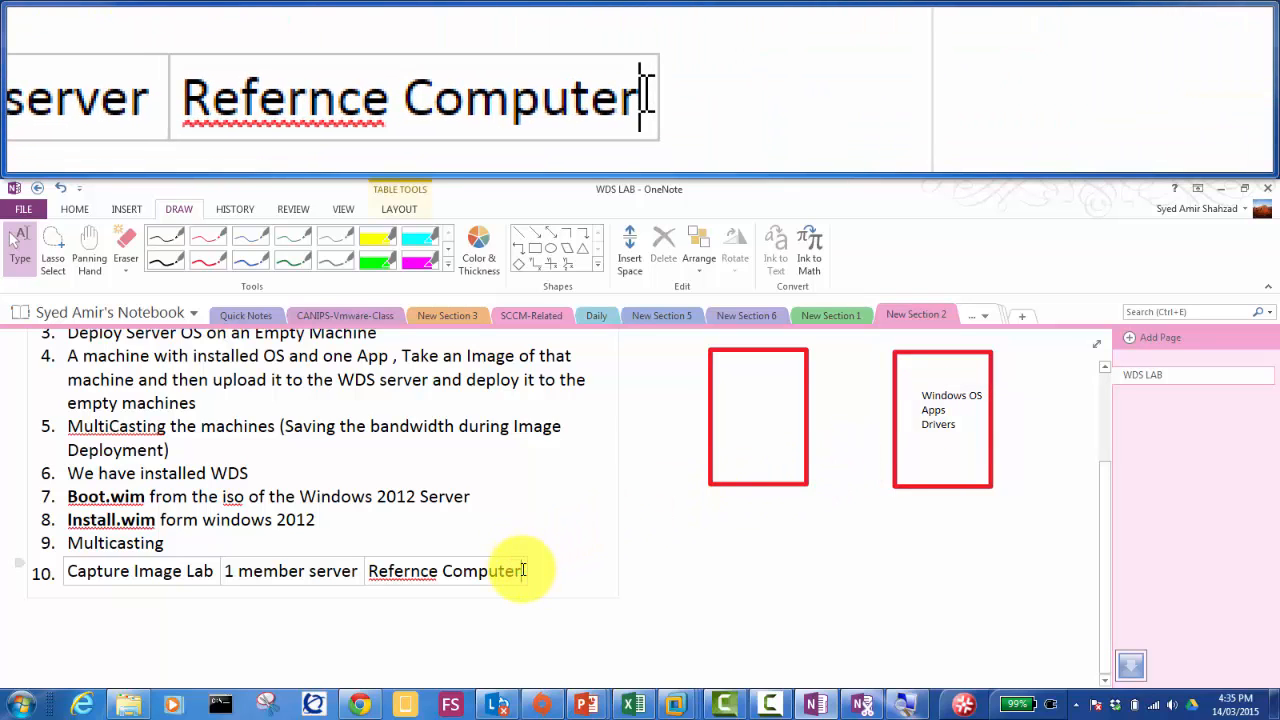
key(Tab)
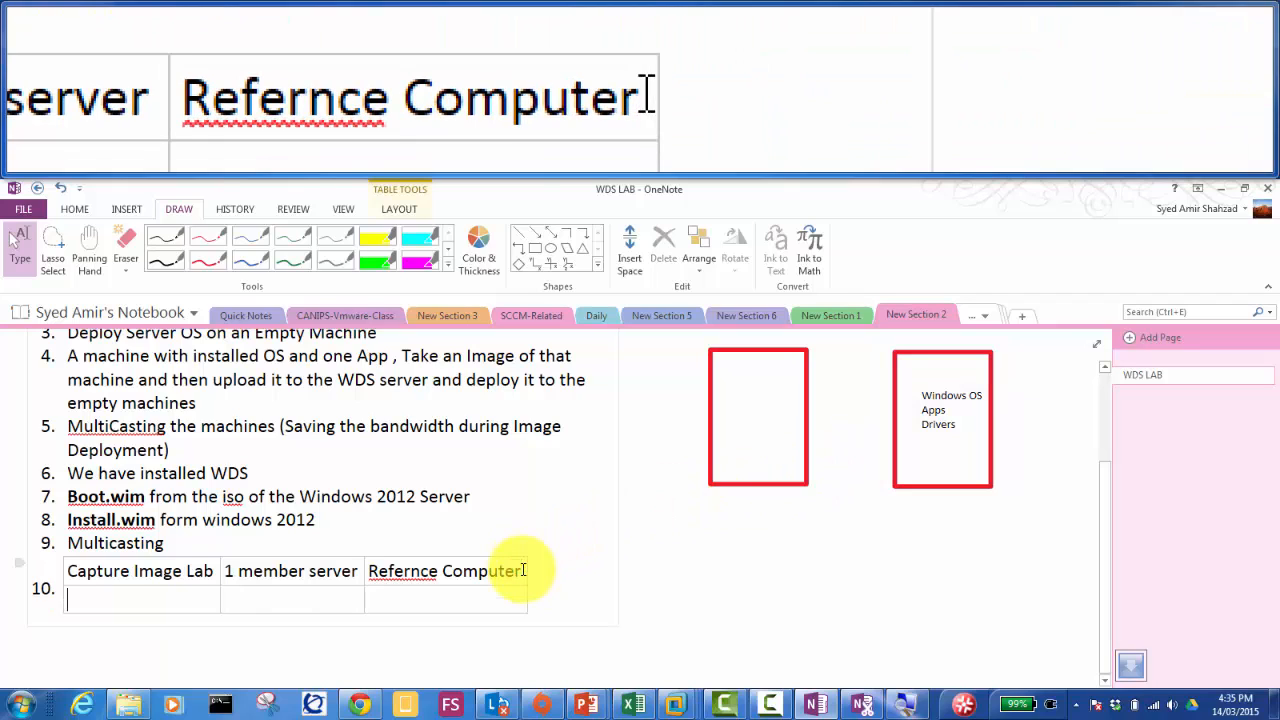
text(Start a Server)
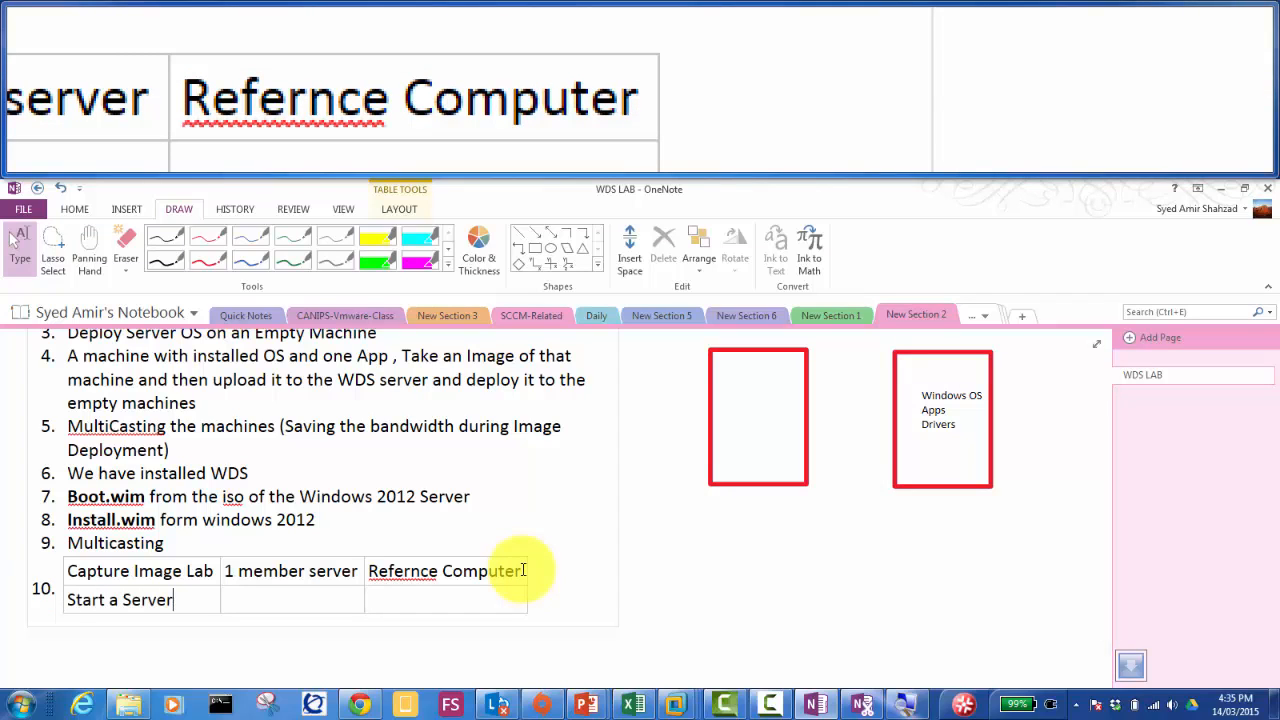
text(02 or a Client)
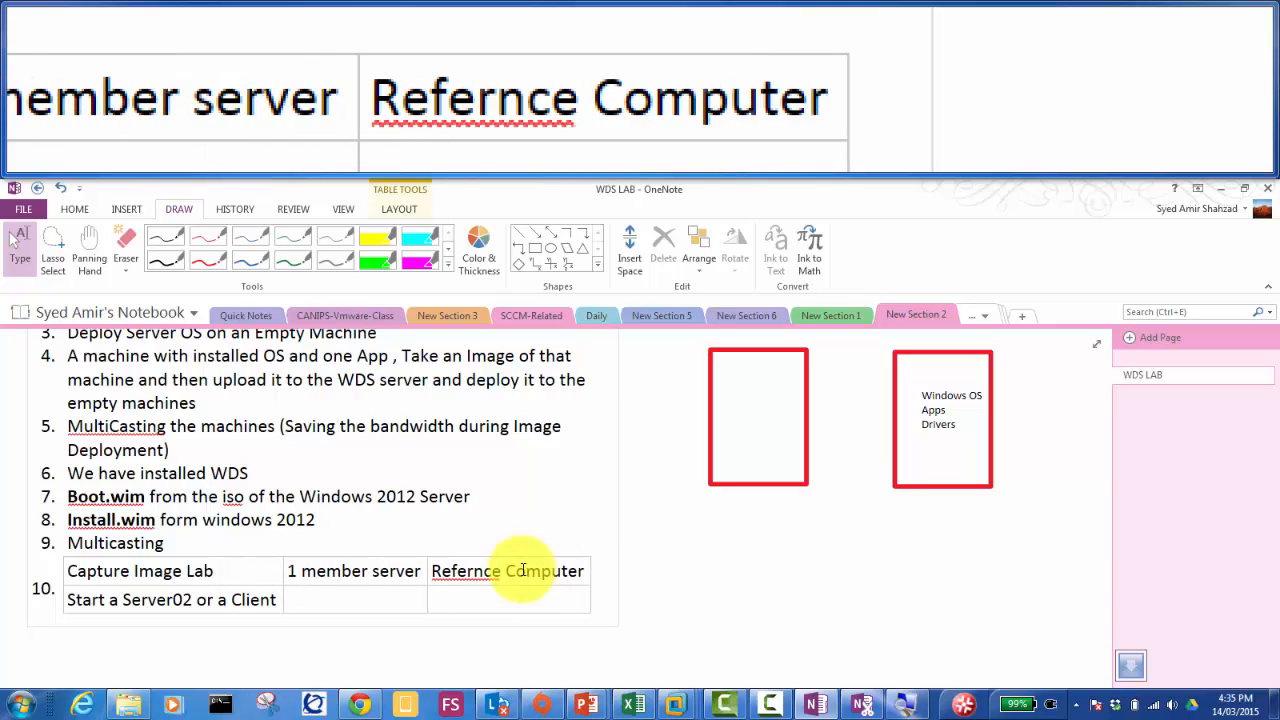
key(Tab)
text(perform ser)
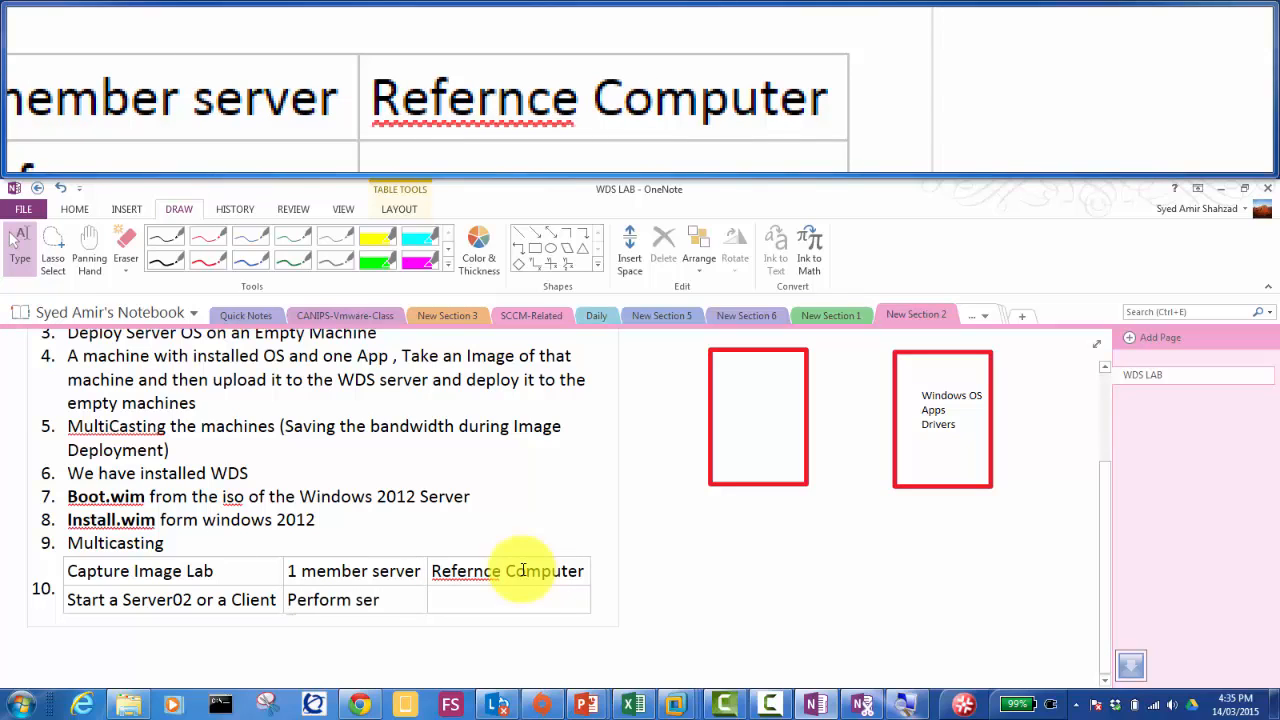
text(ver side c)
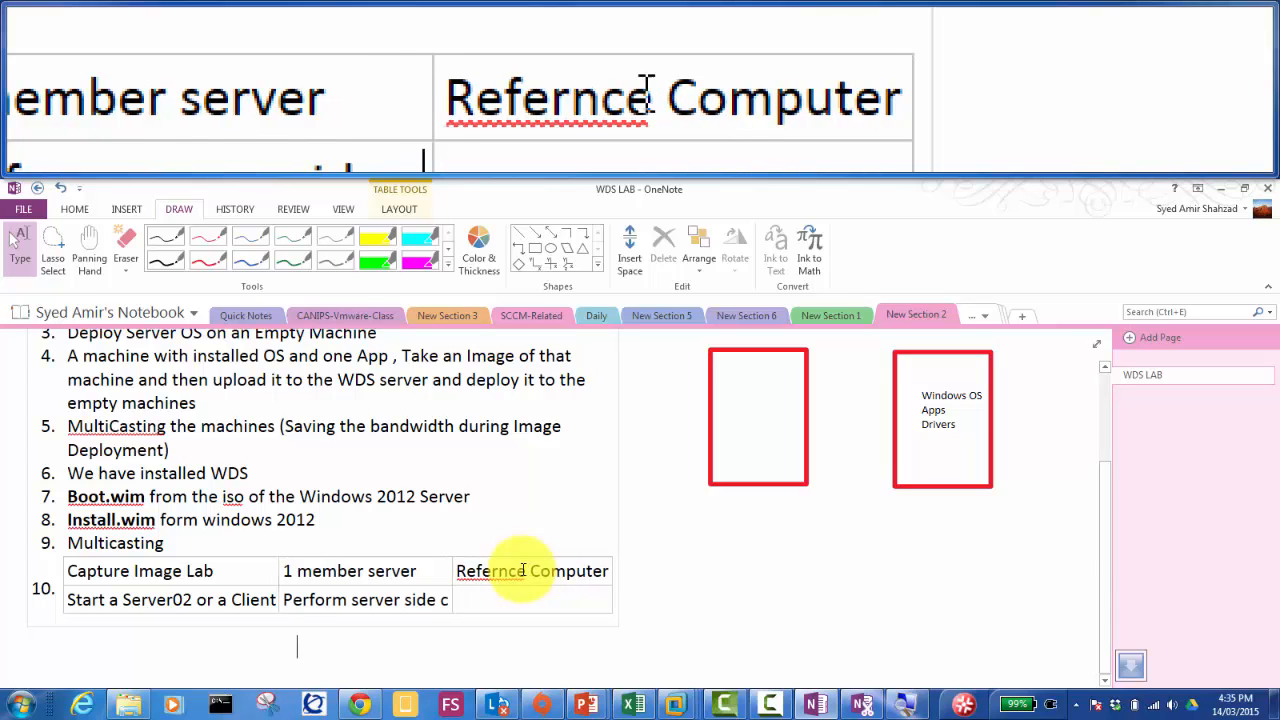
text(apture image configuration)
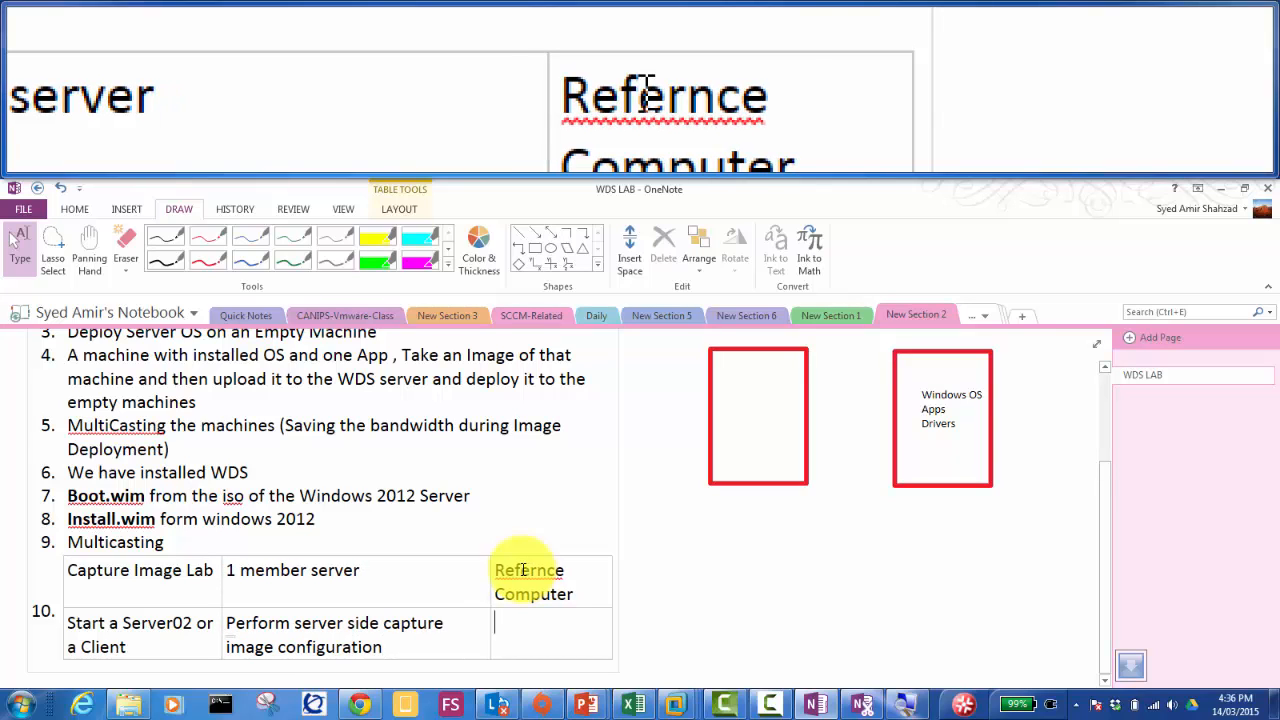
text(then do t)
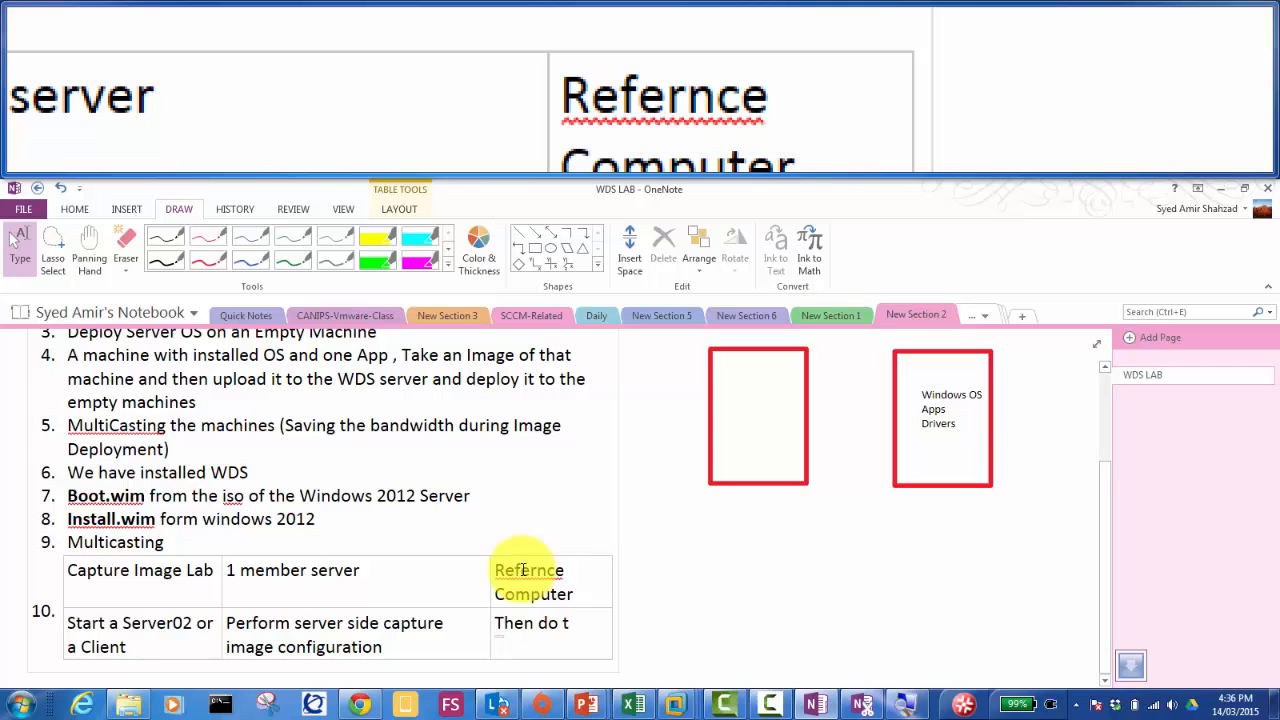
text(he client side )
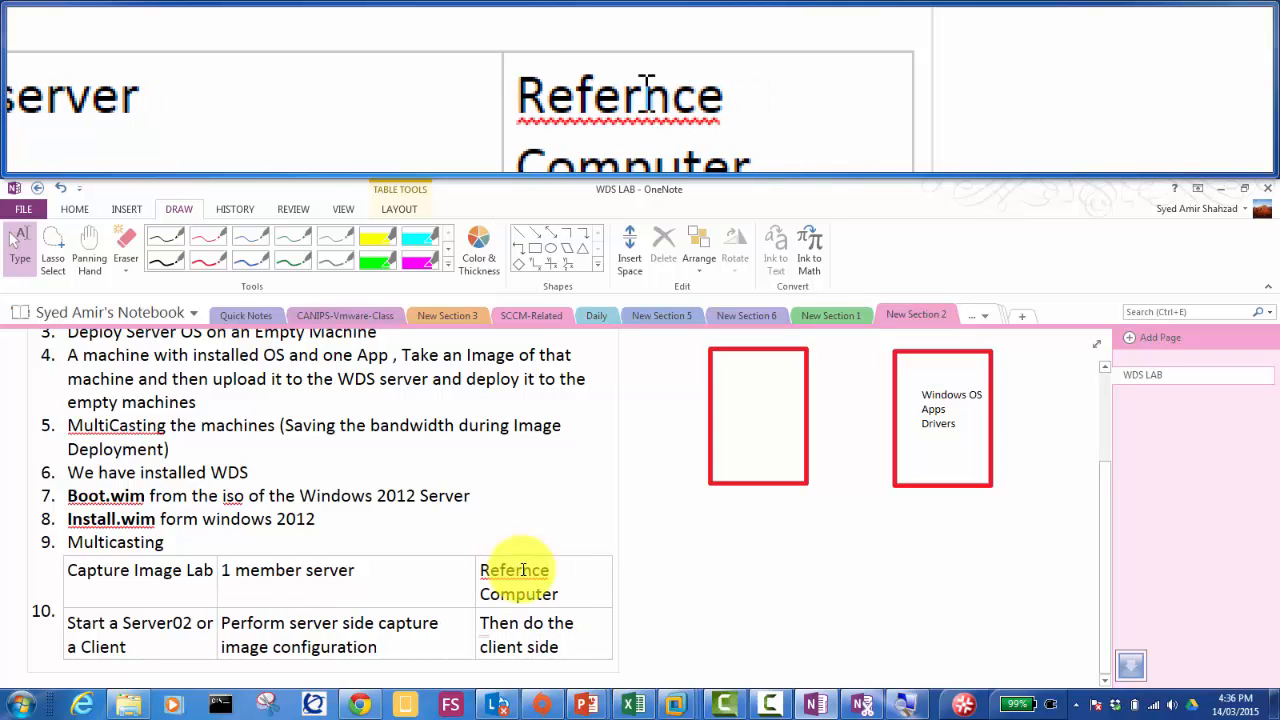
text(image cap)
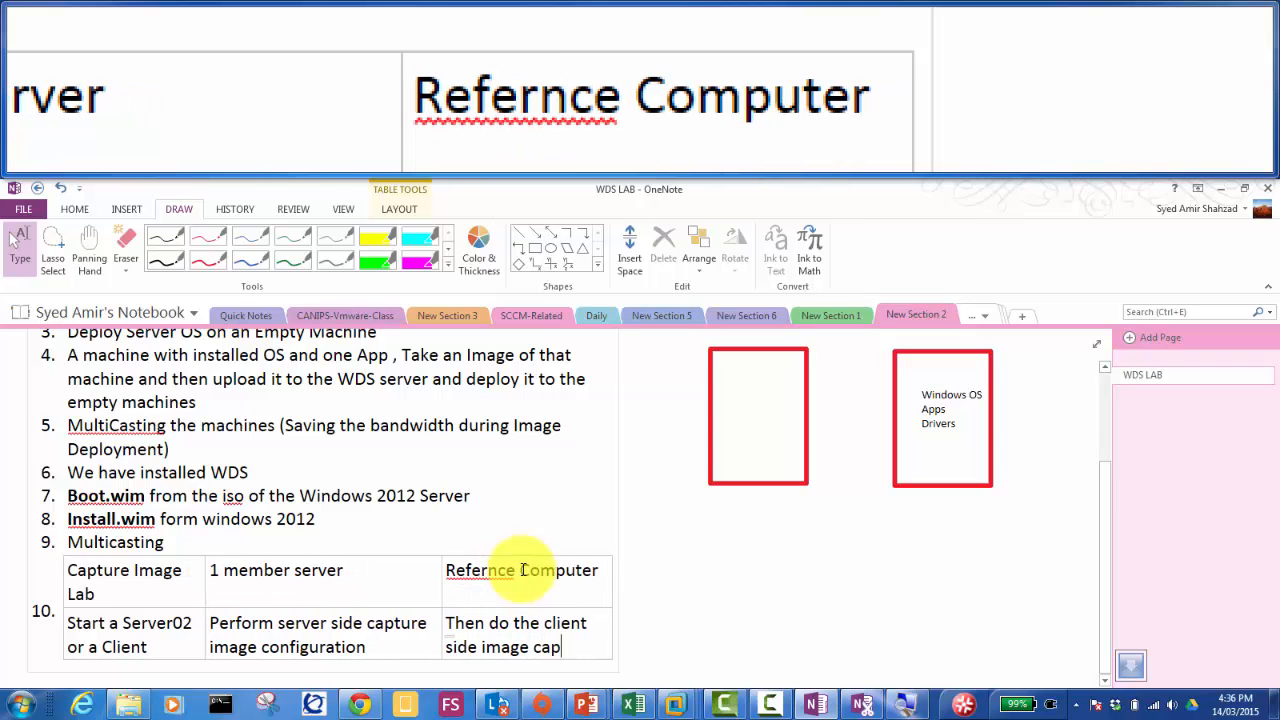
text(turing)
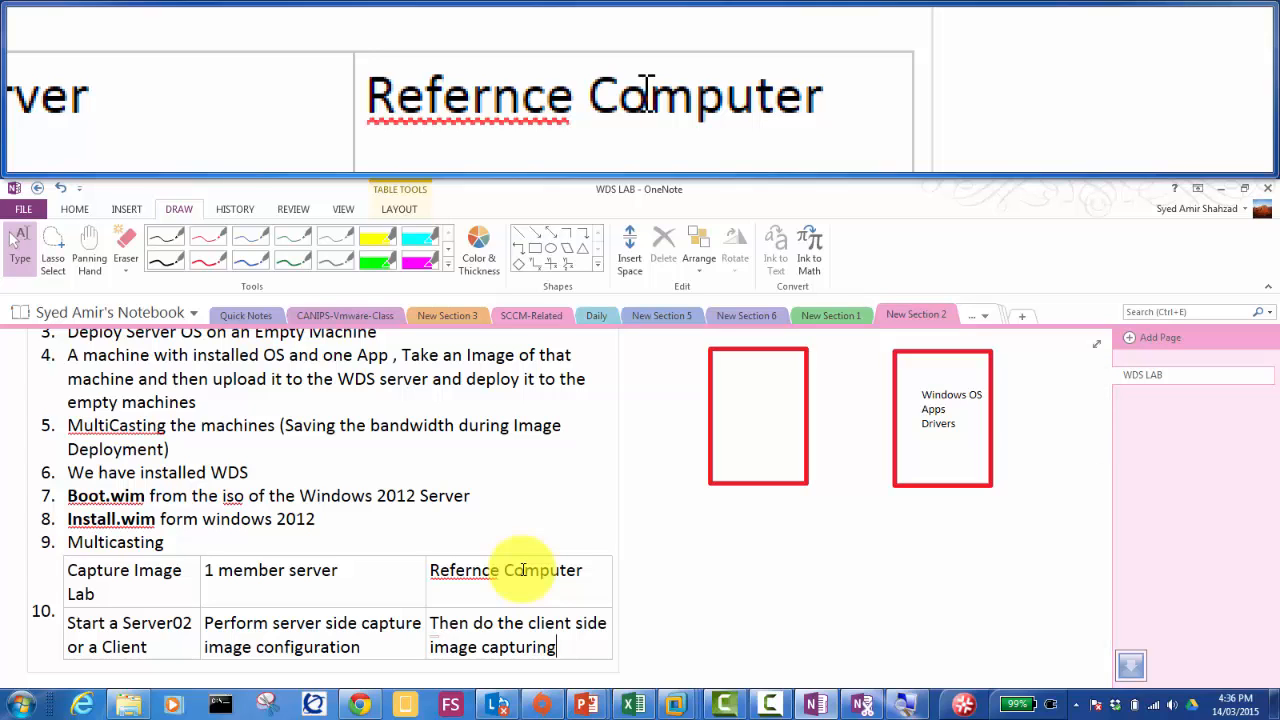
Step: Select the Windows OS, Apps, Drivers box, then switch to the Server01-humb1 virtual machine
drag(849, 486, 949, 404)
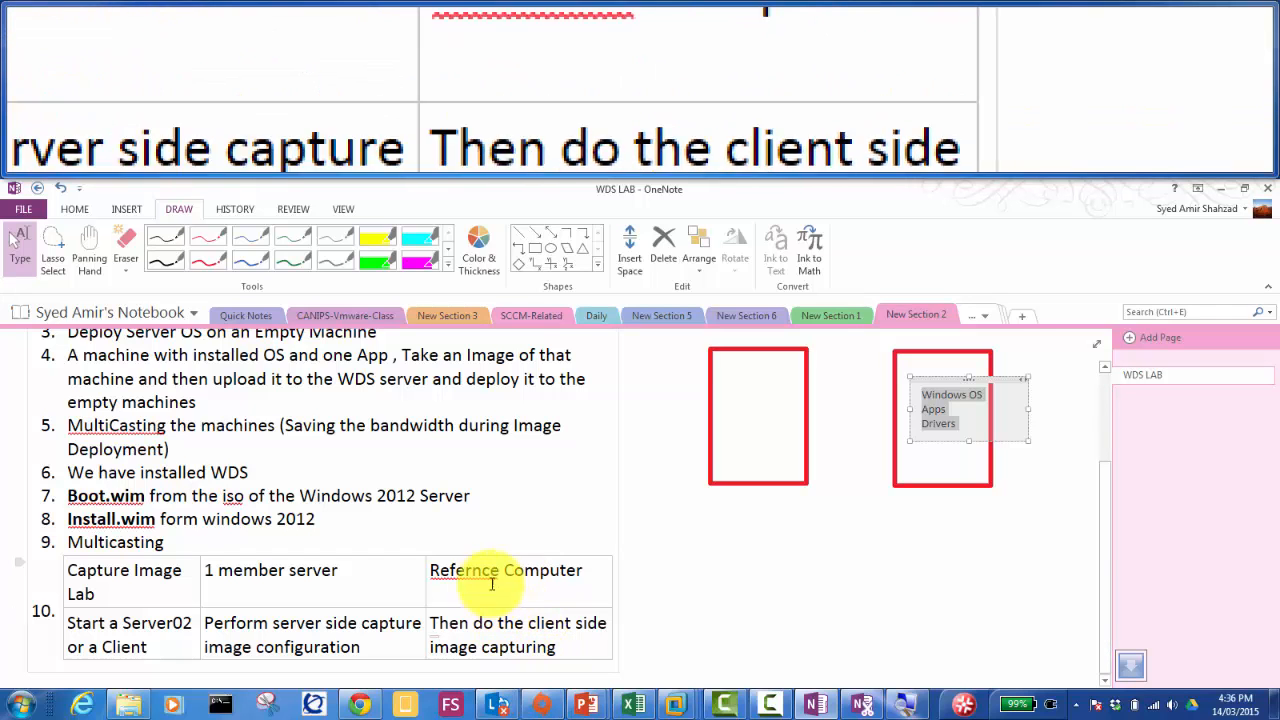
click(678, 708)
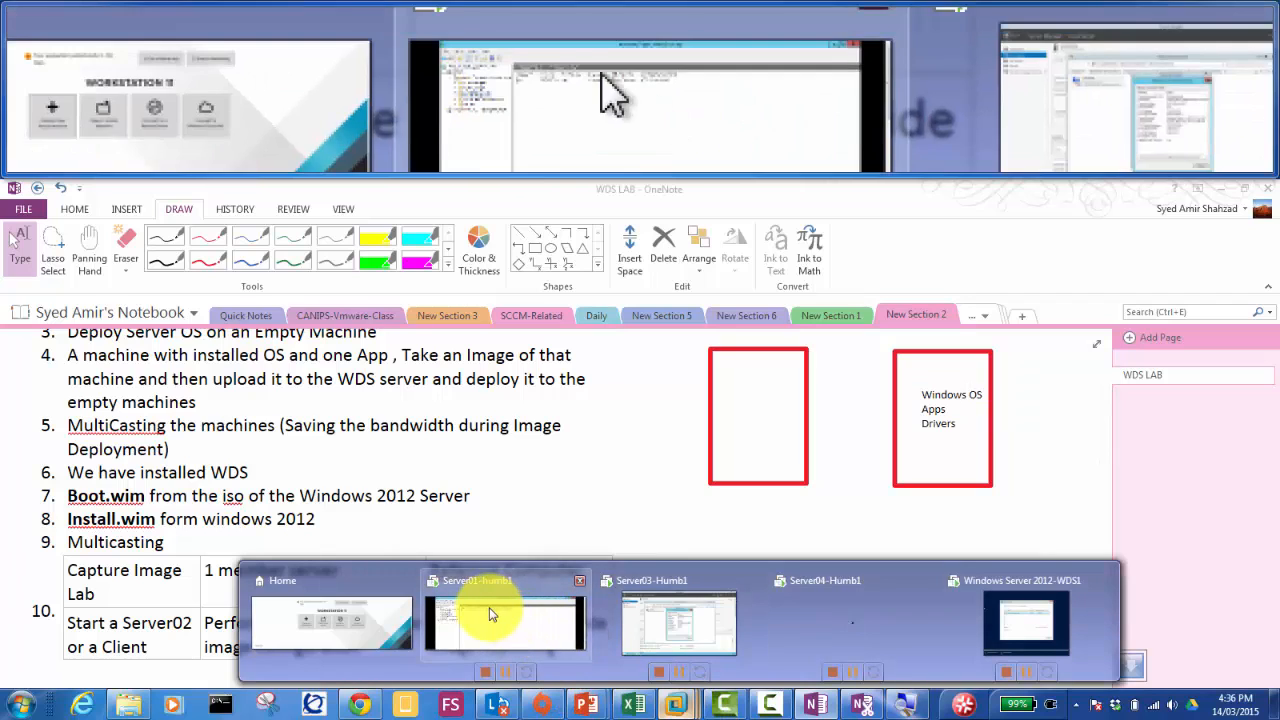
click(489, 613)
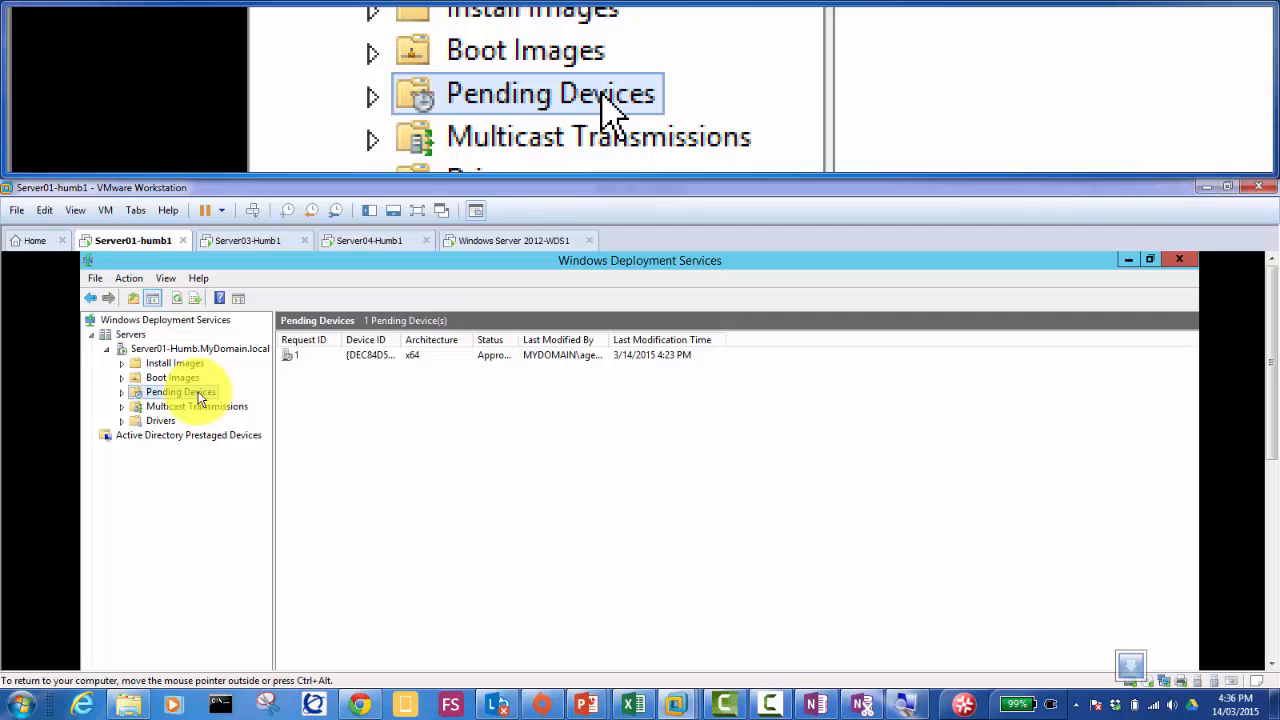
Step: Show Boot Images, listing one online x64 image of 1302 MB, OS version 6.3.9600
click(188, 380)
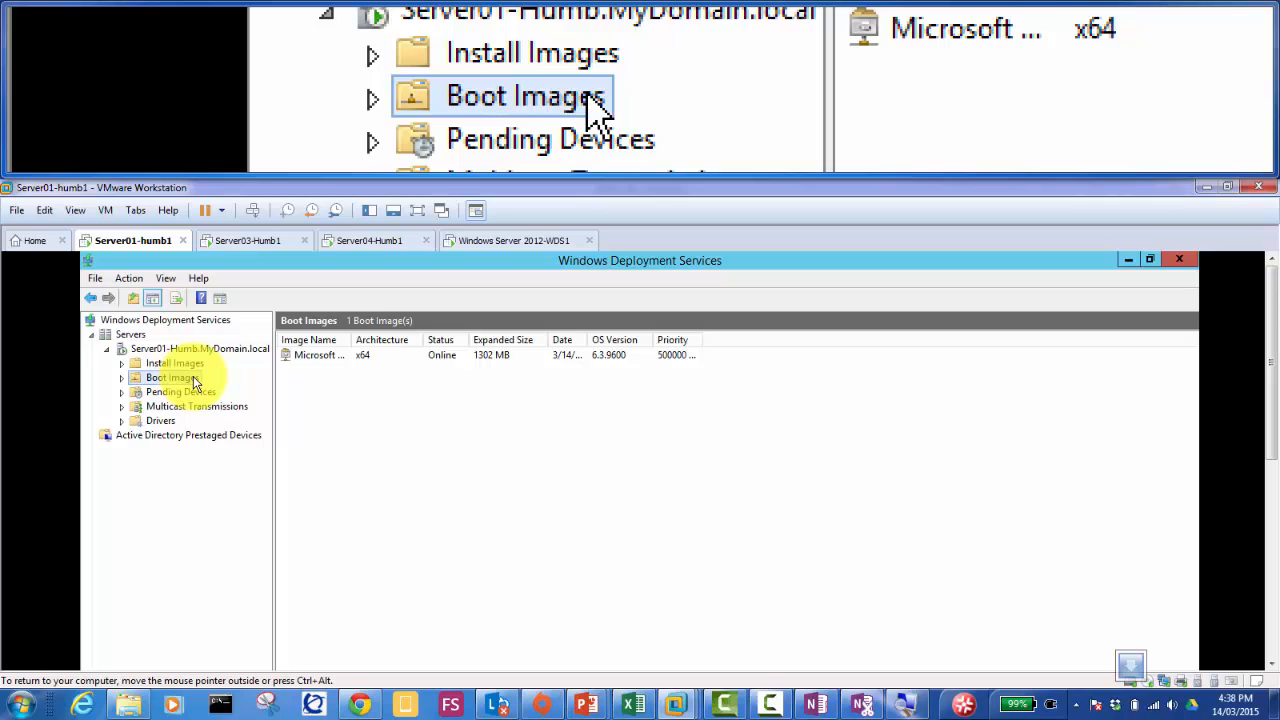
Step: Open the context menu for the Microsoft Windows Setup (x64) boot image
right_click(193, 376)
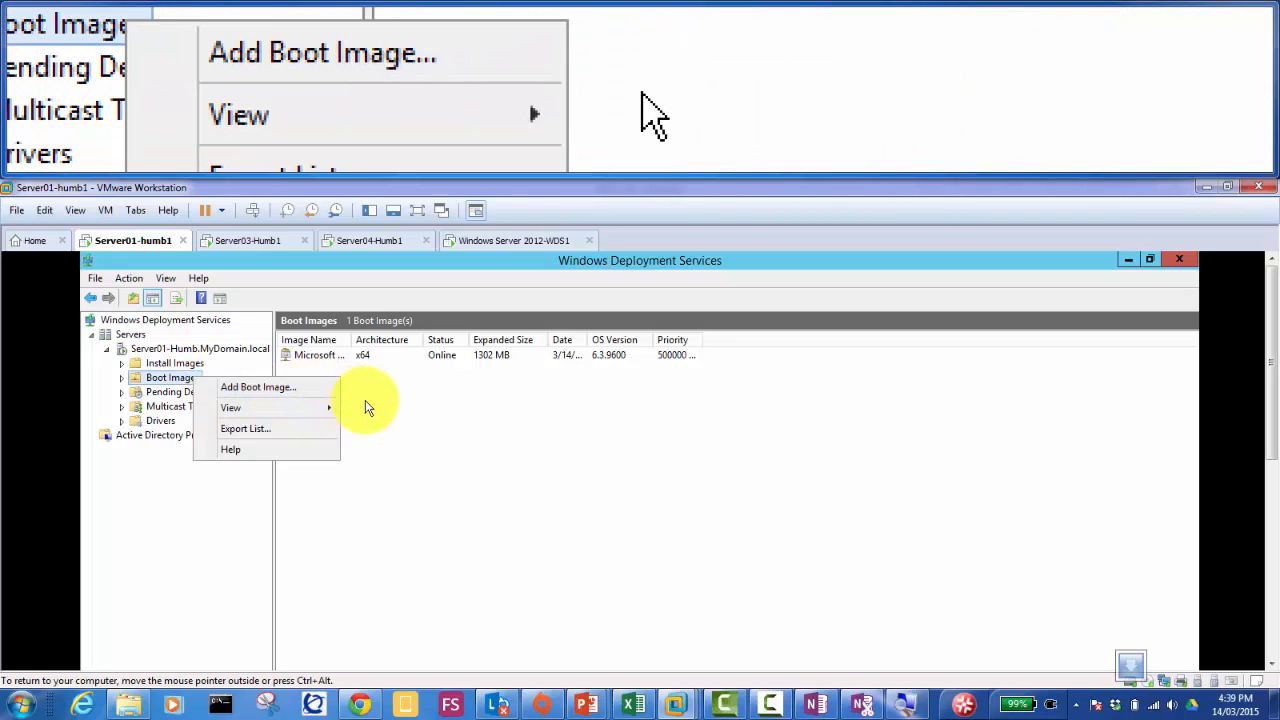
click(365, 400)
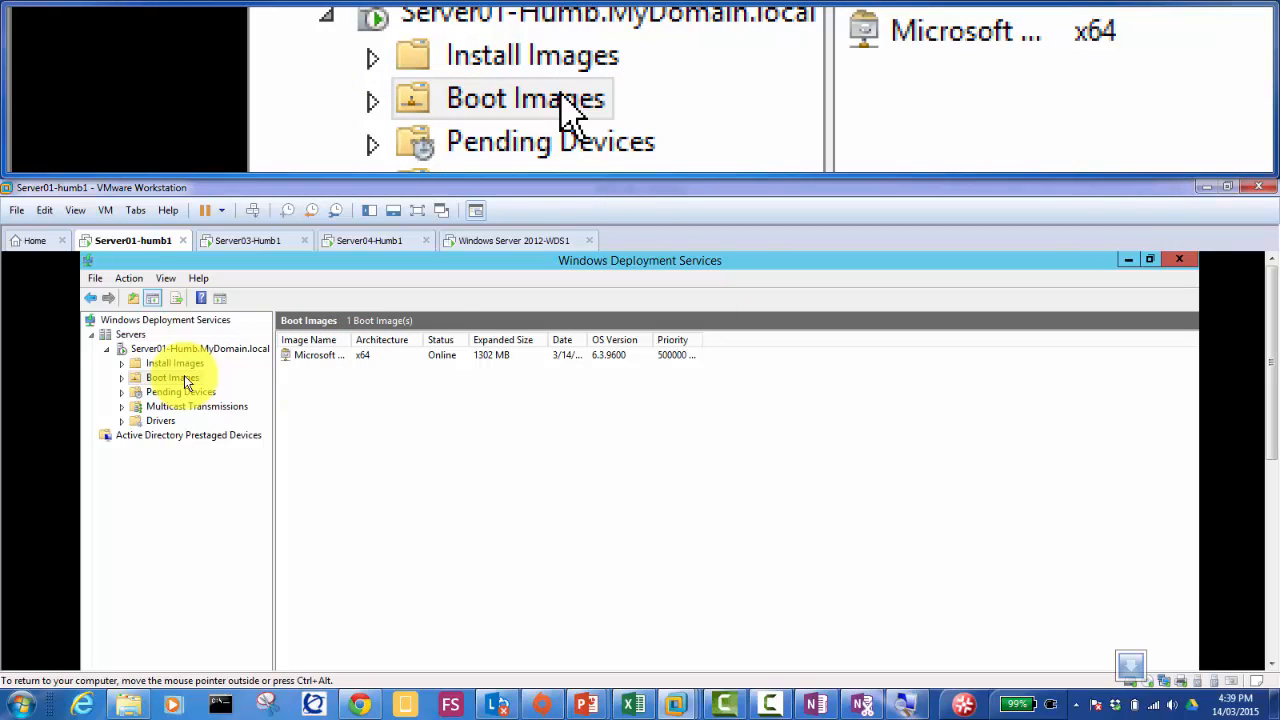
click(184, 377)
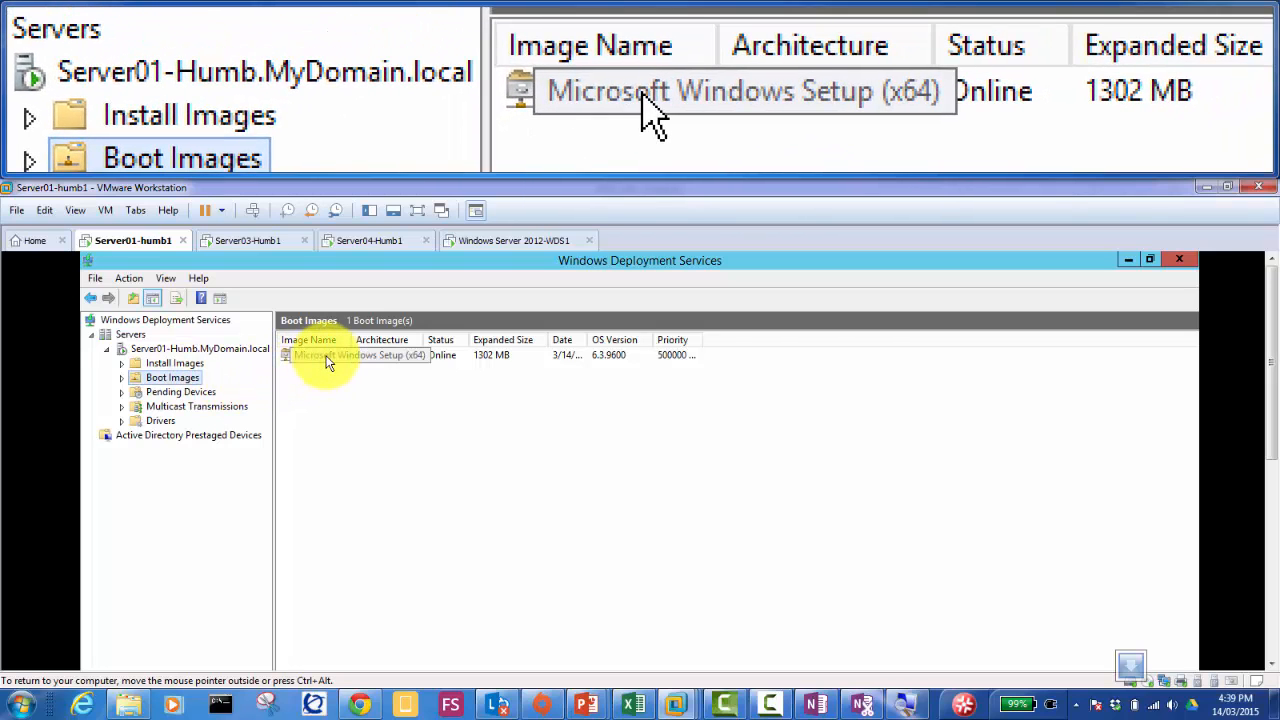
right_click(327, 361)
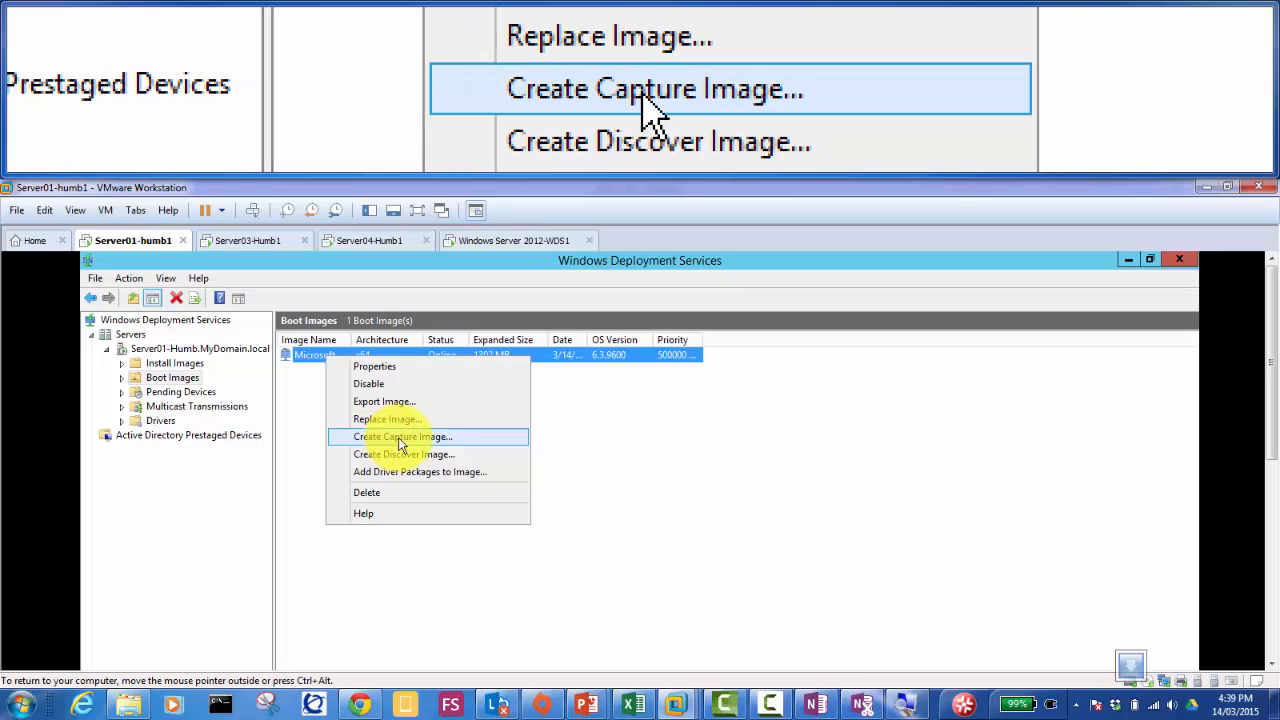
Step: Launch the Create Capture Image Wizard for Microsoft Windows Setup (x64) and focus the location field
click(399, 437)
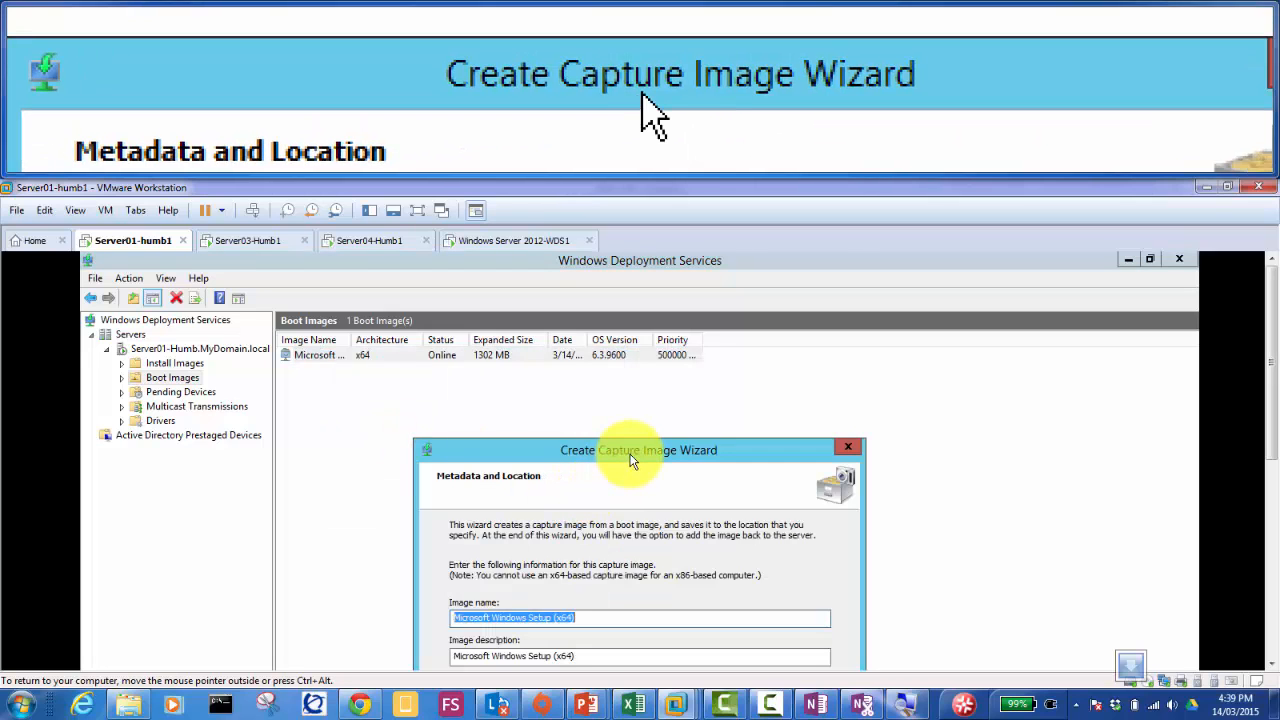
drag(632, 458, 630, 316)
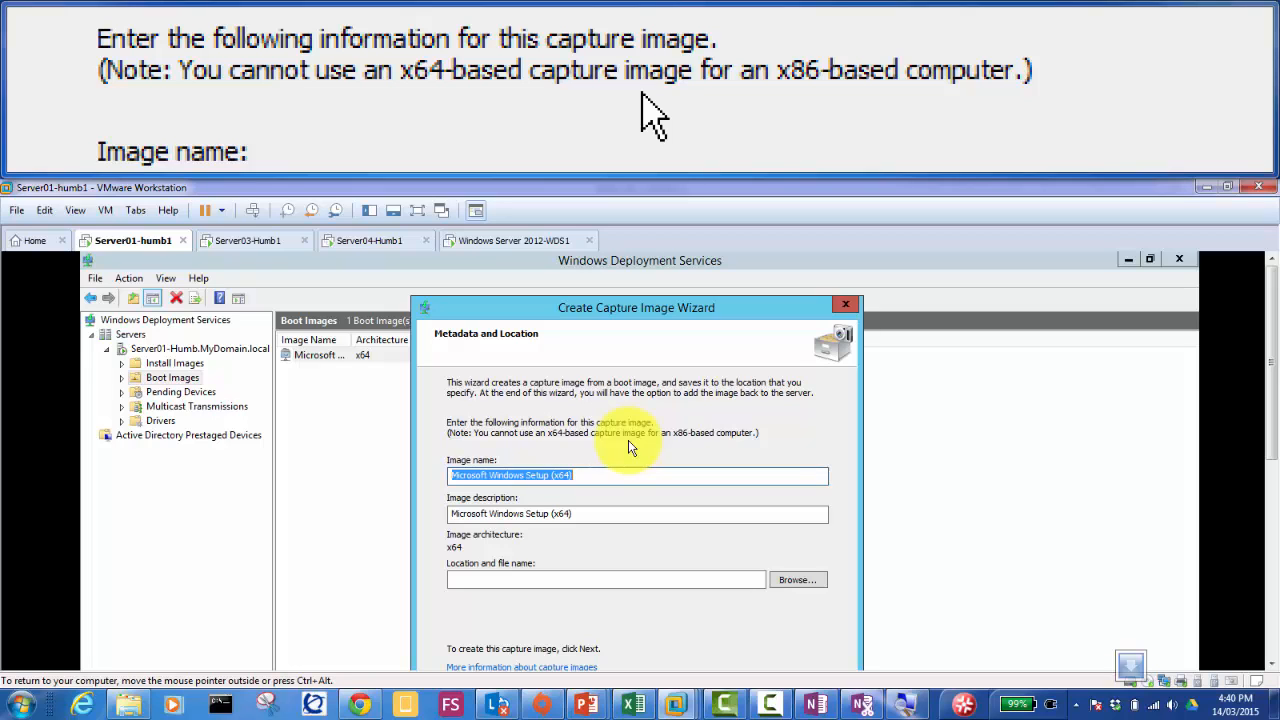
click(475, 577)
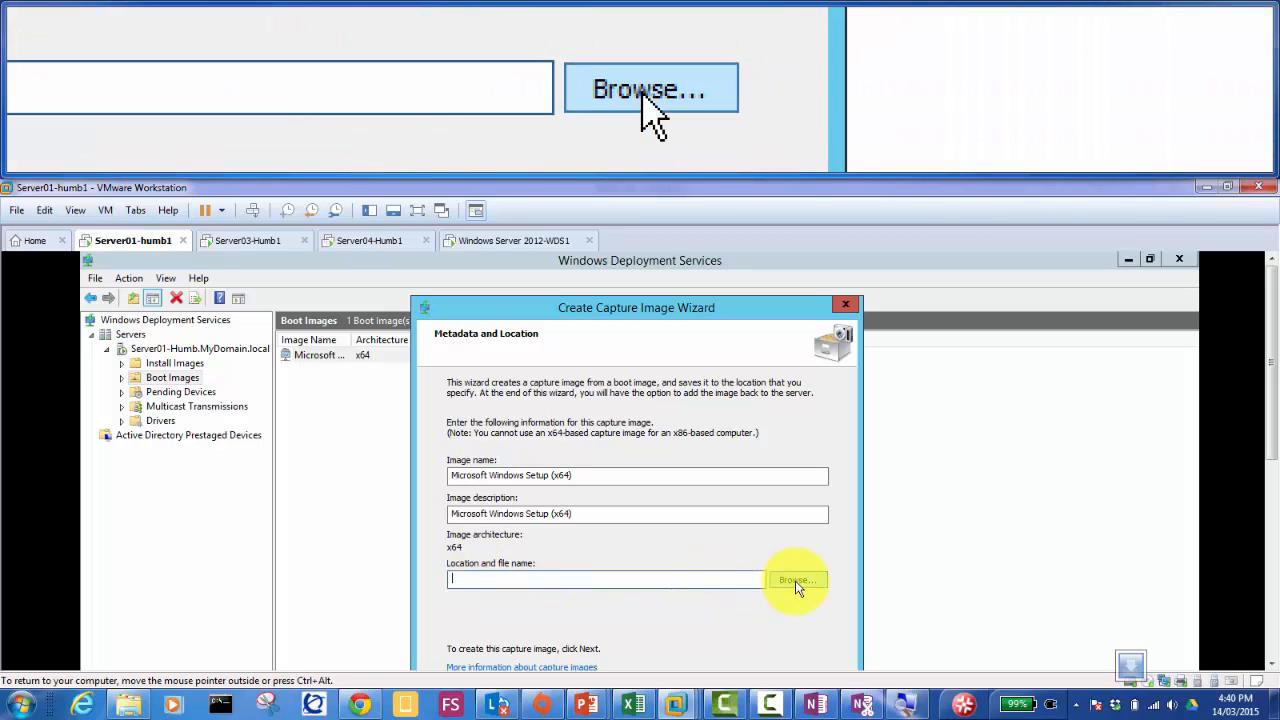
click(797, 580)
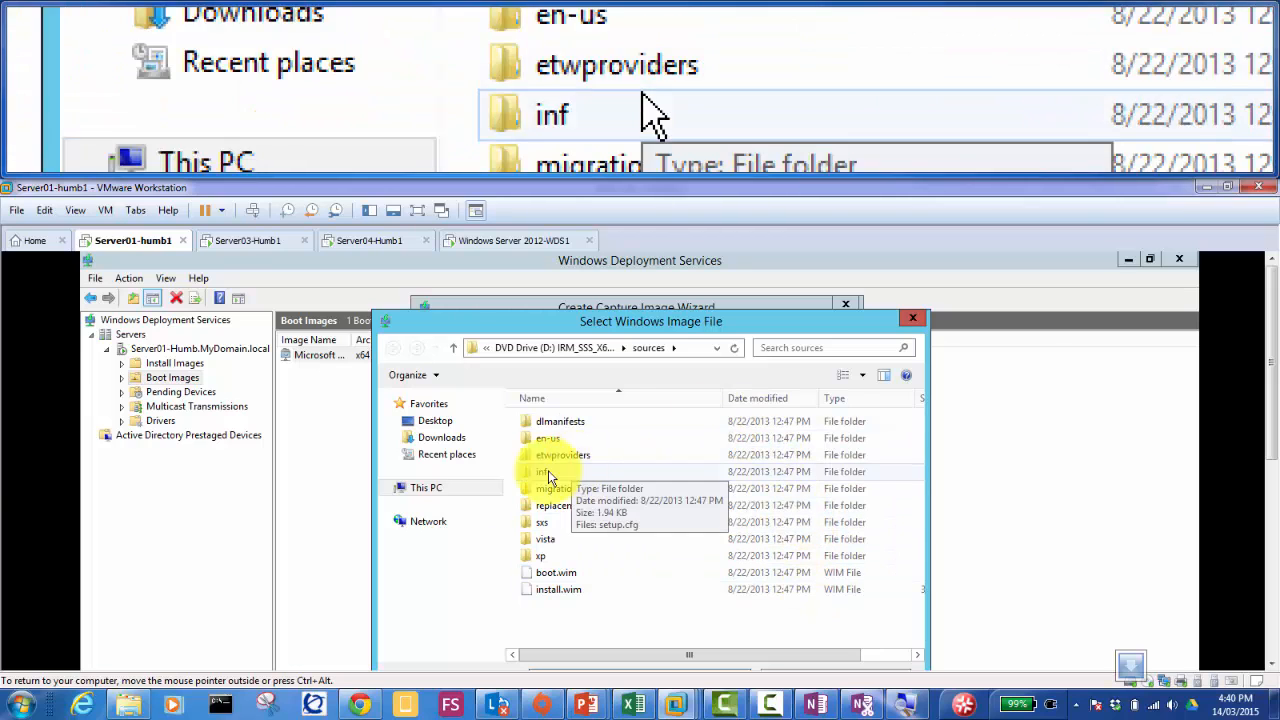
click(430, 488)
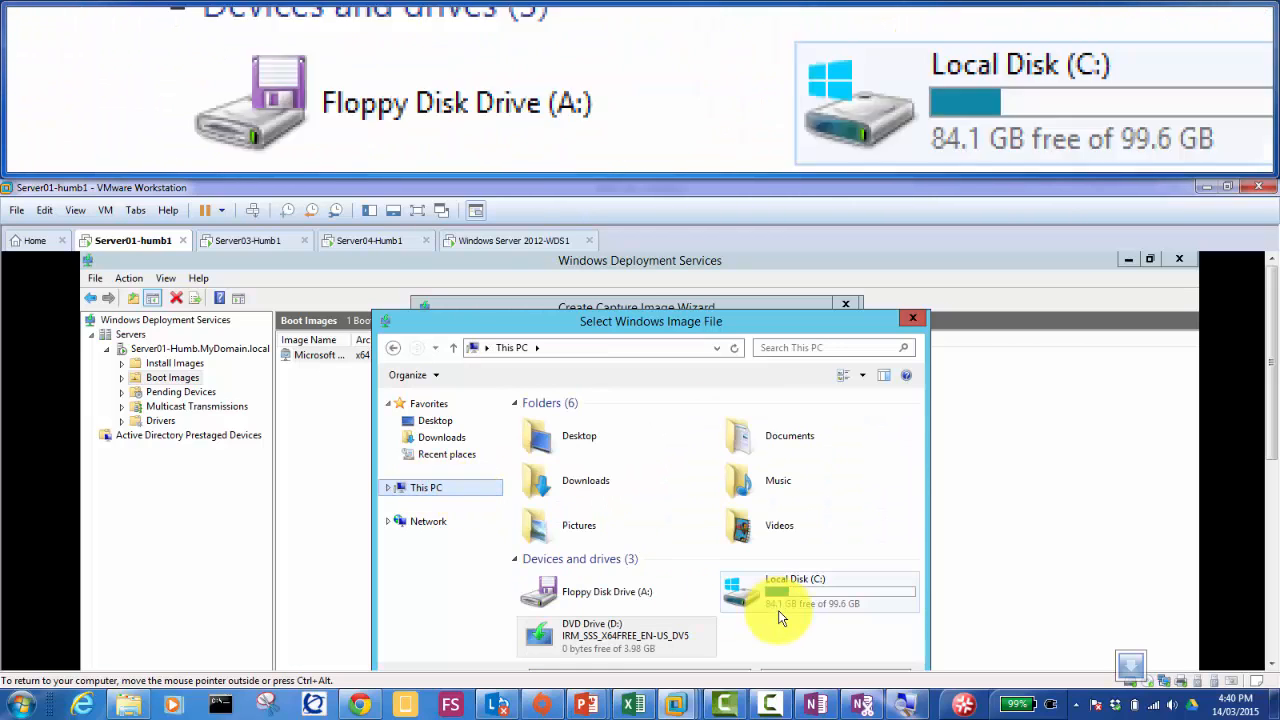
mouse_move(792, 598)
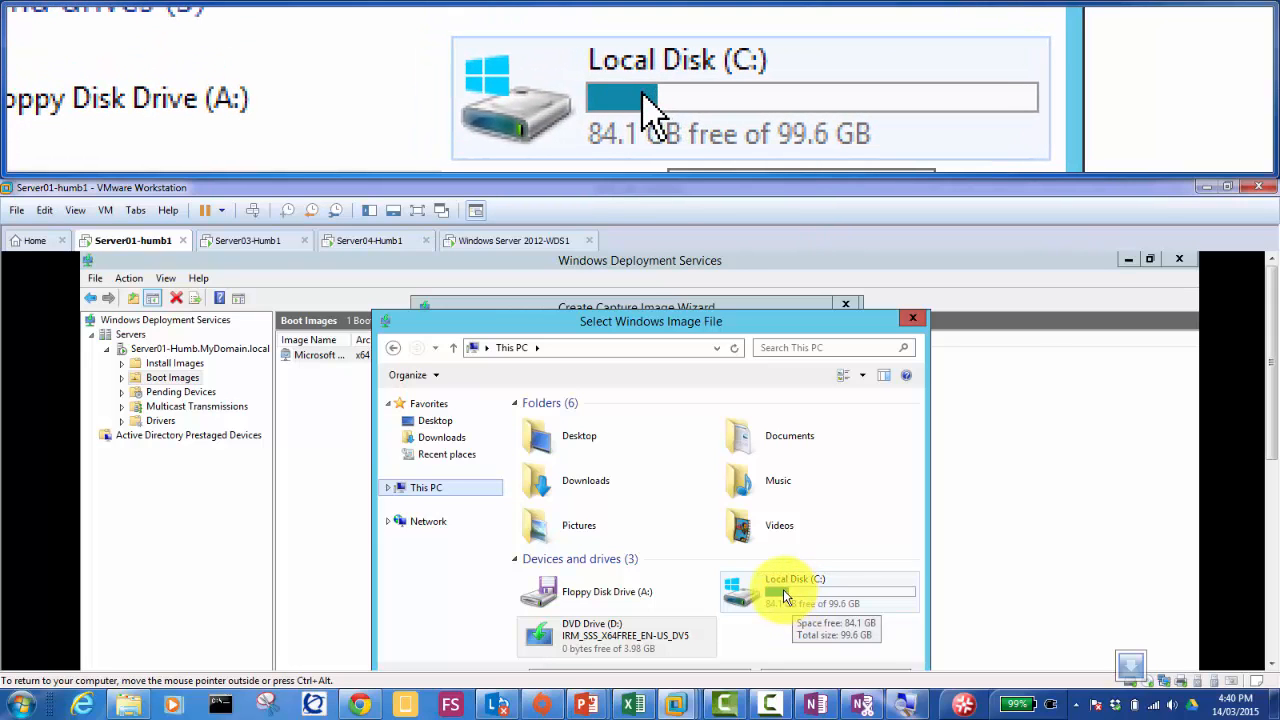
double_click(783, 589)
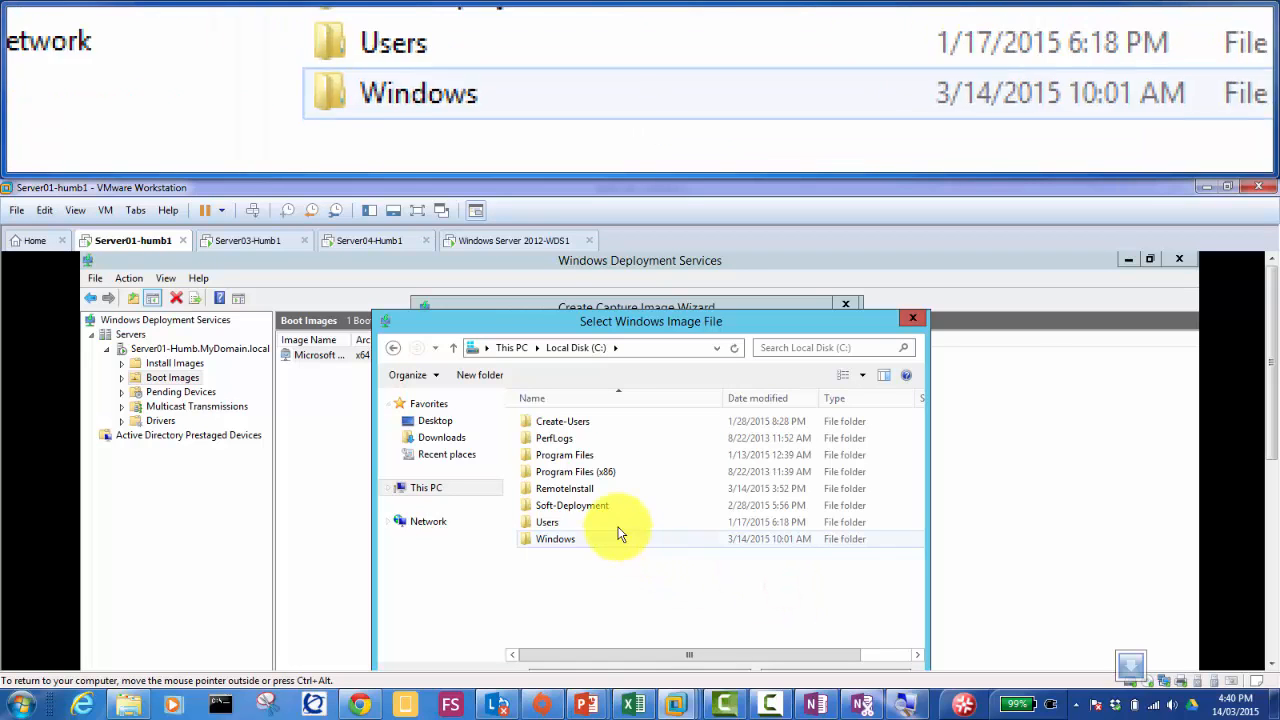
double_click(565, 489)
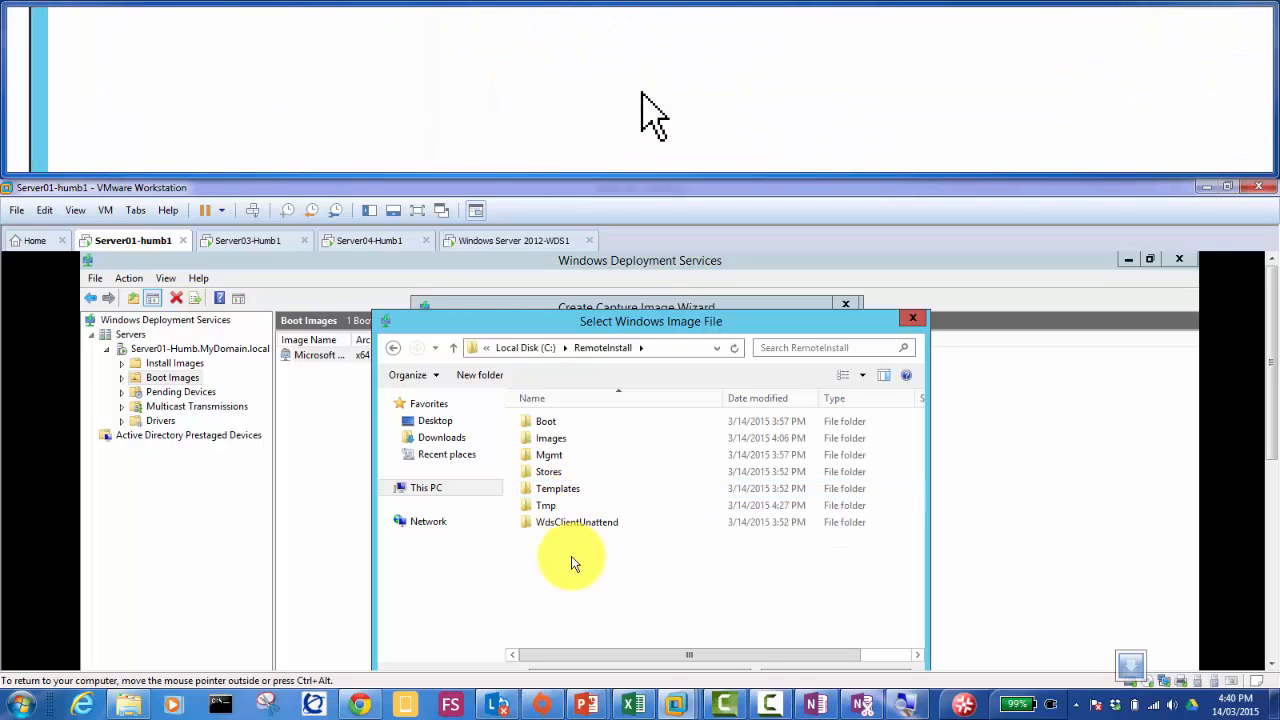
drag(1272, 403, 1274, 443)
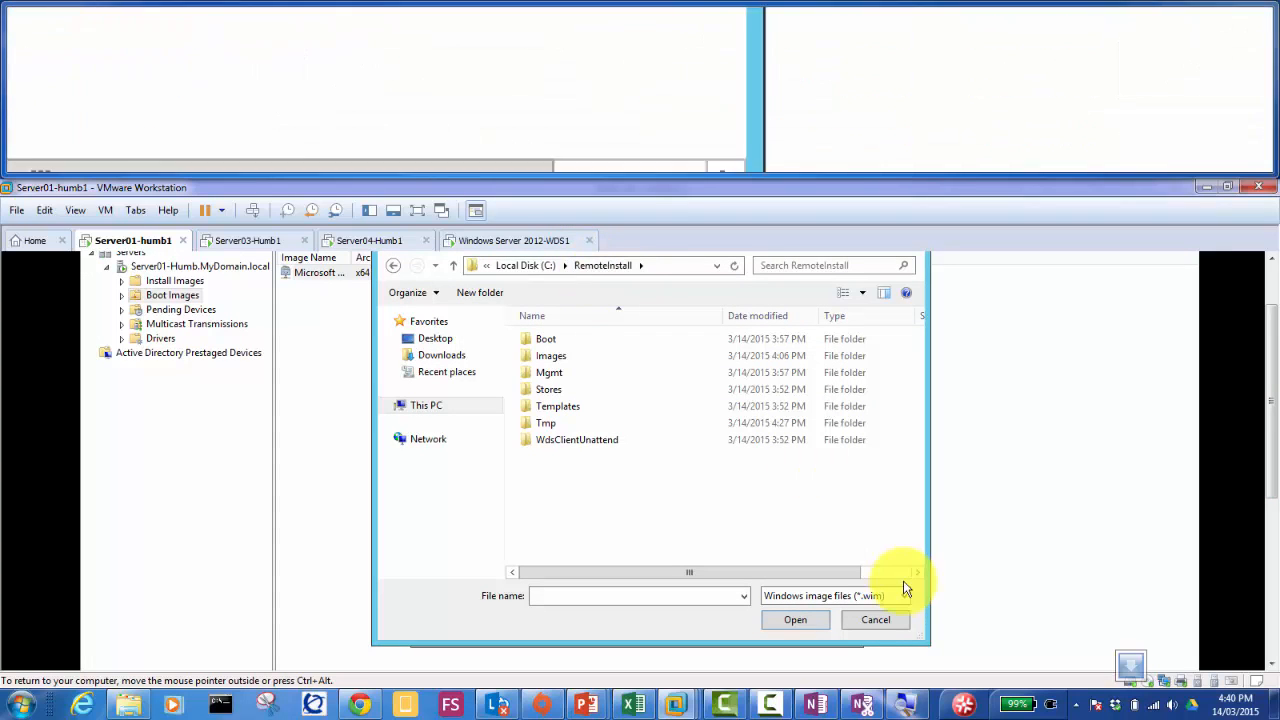
click(875, 620)
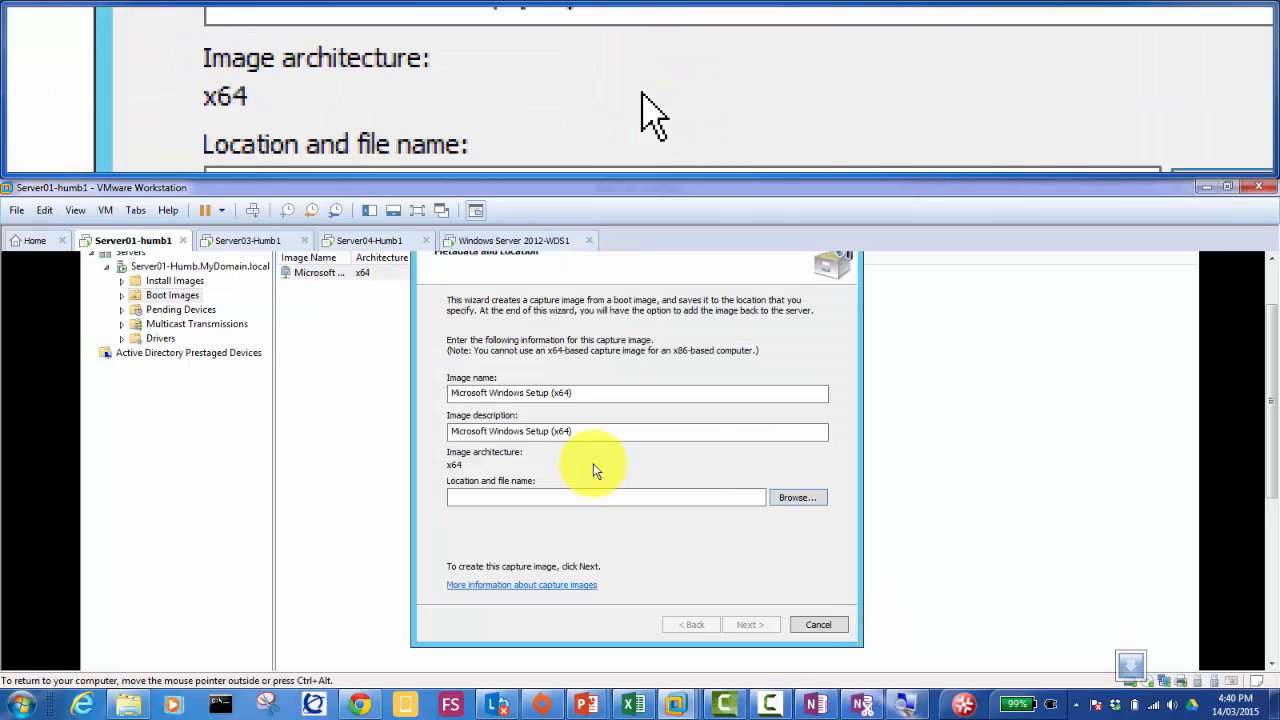
Step: Browse to C:\RemoteInstall and name the capture image file Capture.wim
click(808, 499)
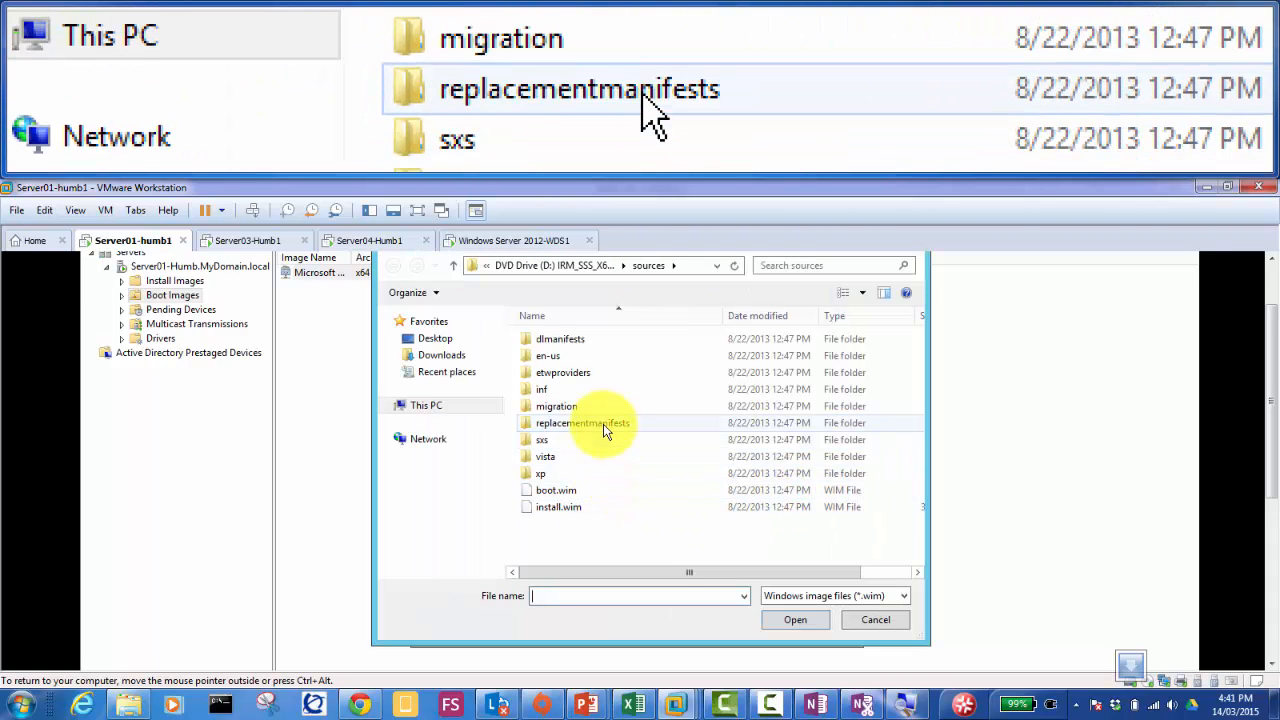
click(433, 408)
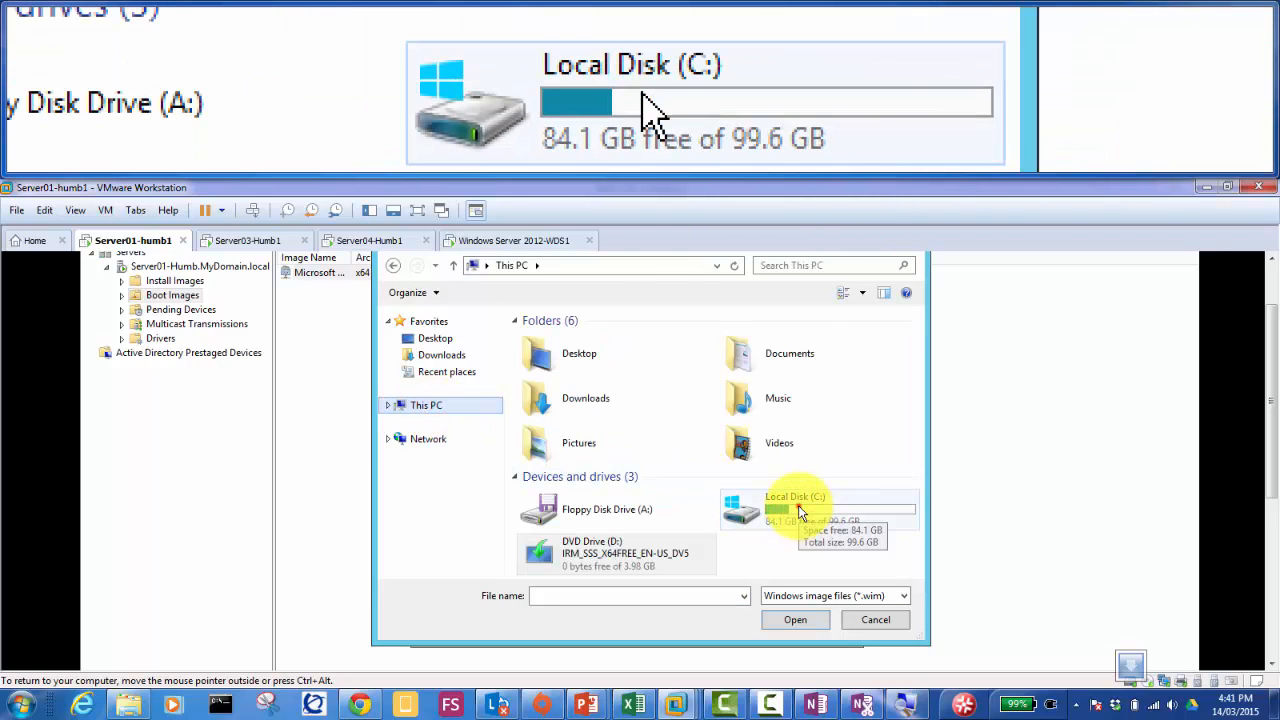
double_click(798, 512)
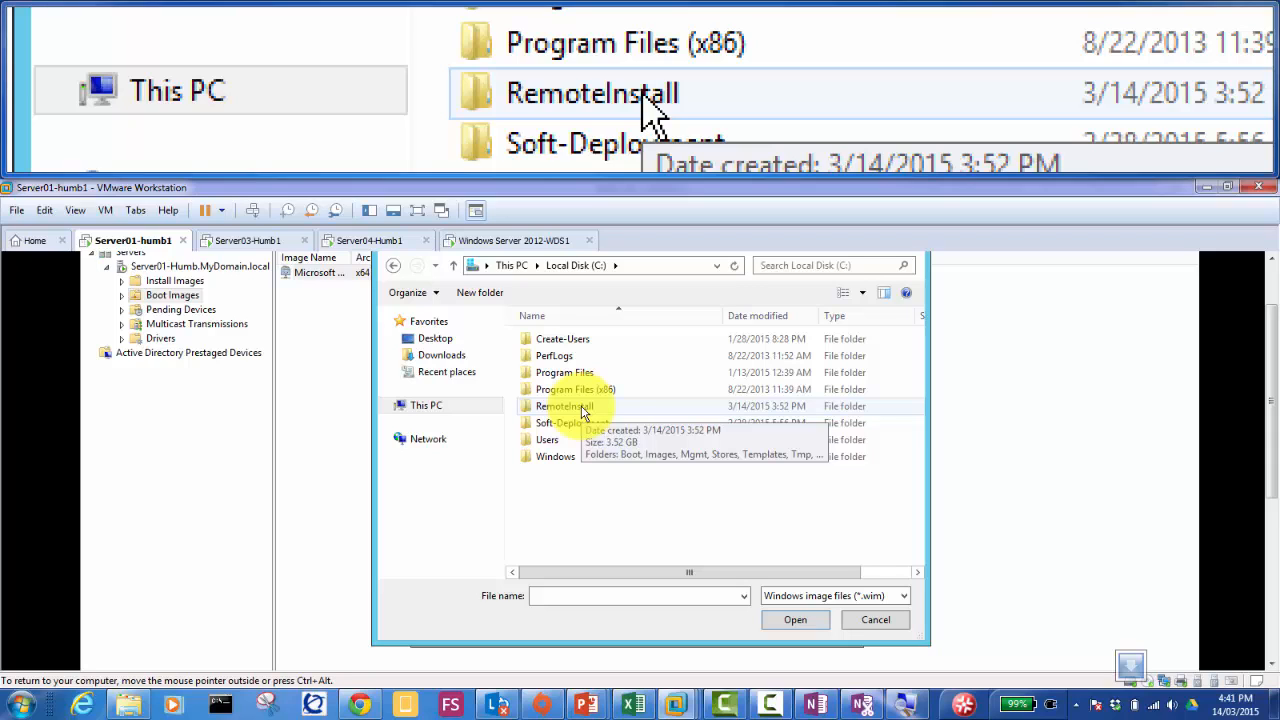
double_click(580, 408)
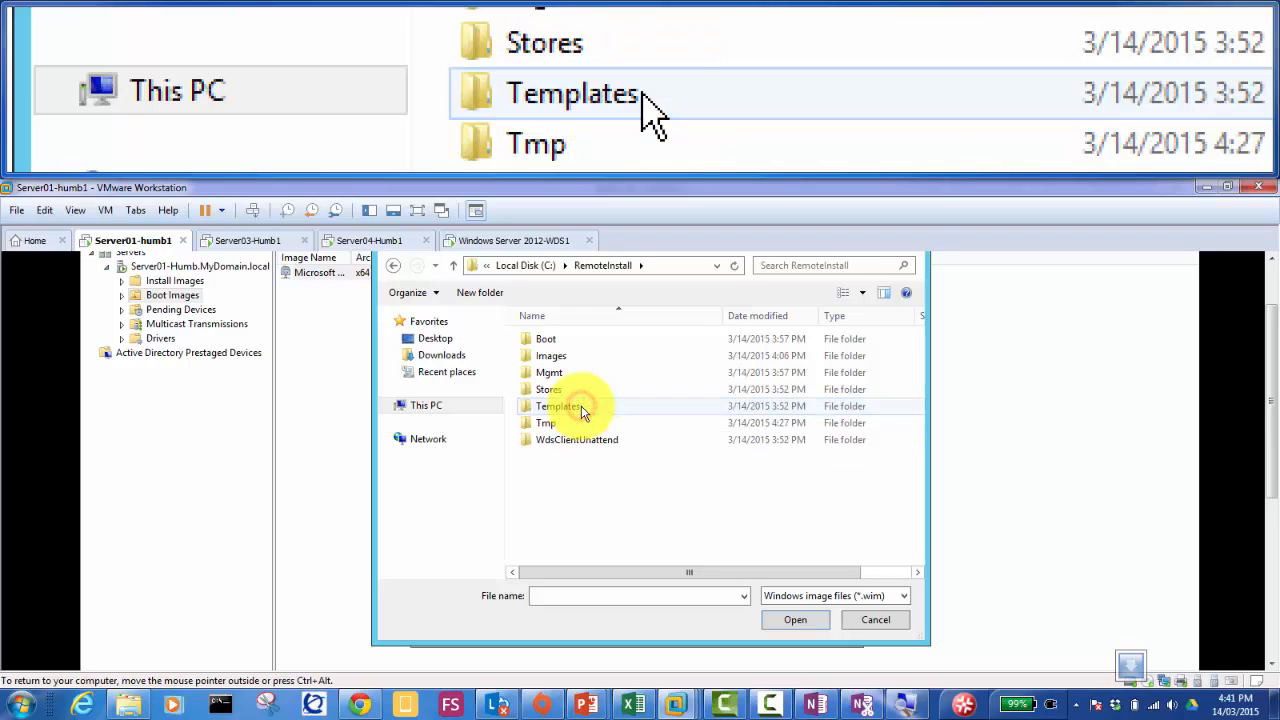
click(607, 595)
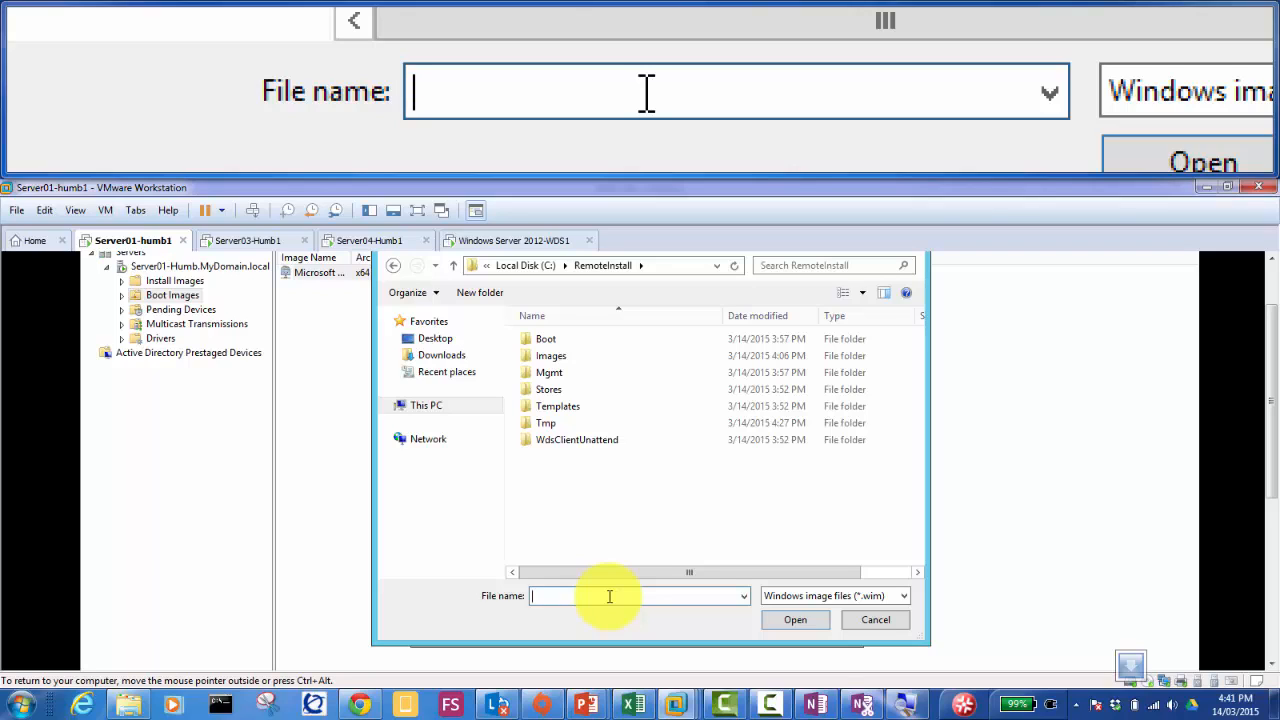
text(Capture)
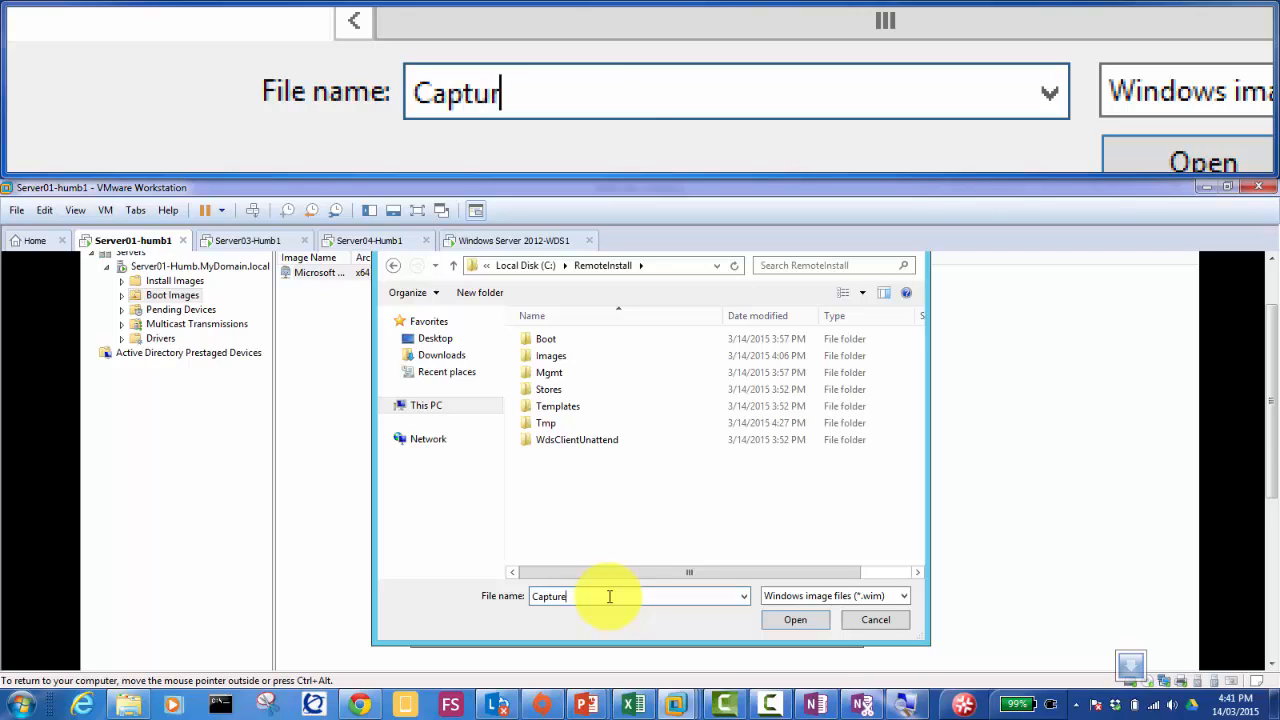
text(.wim)
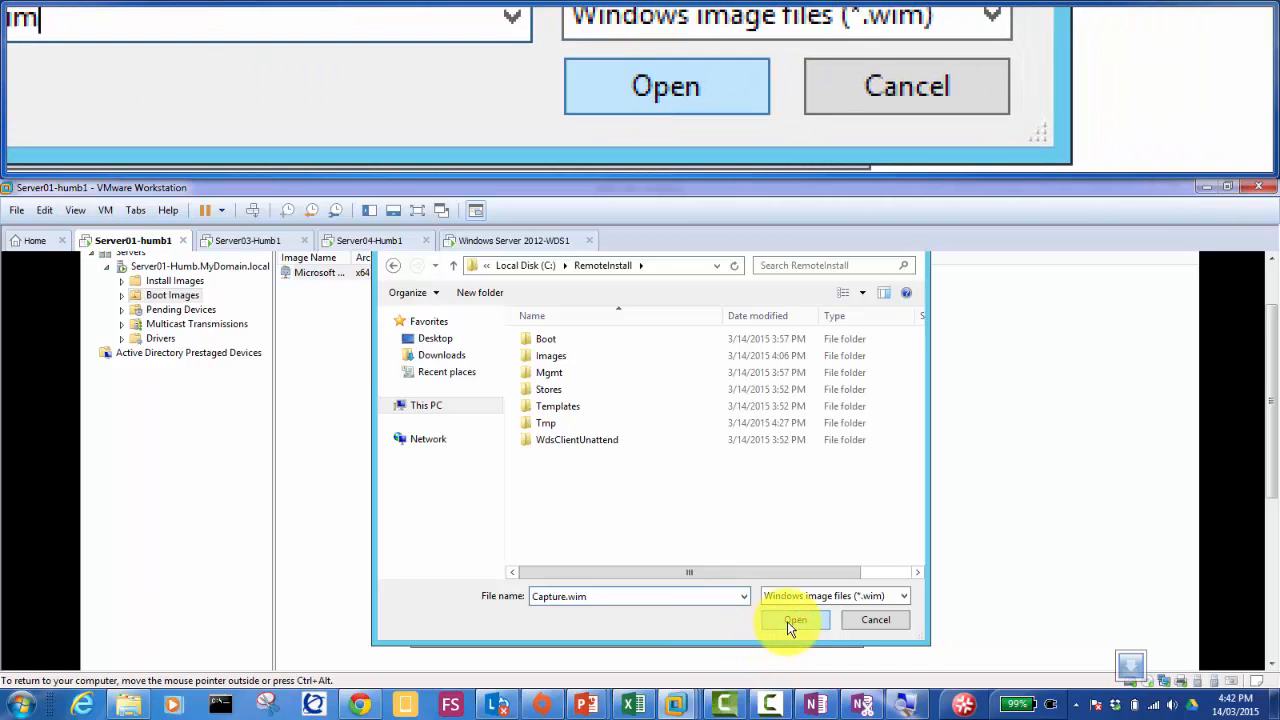
Step: Accept C:\RemoteInstall\Capture.wim as the capture image file and begin creating it
click(795, 620)
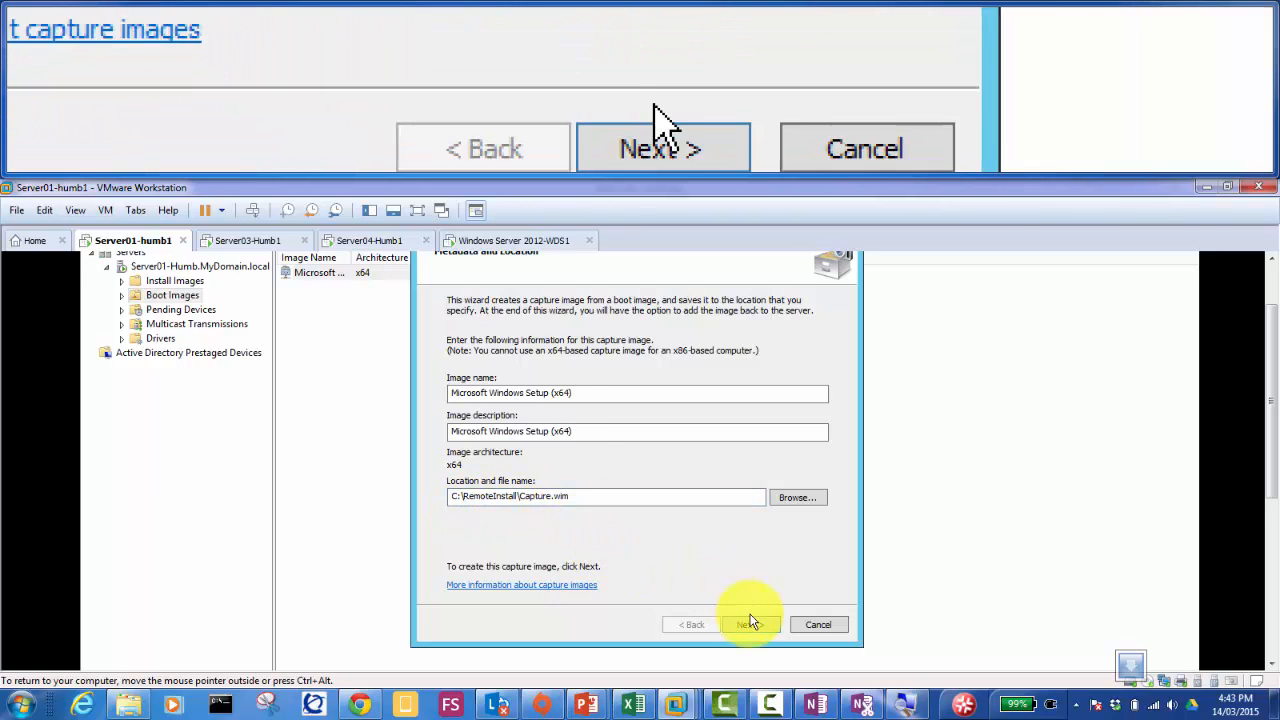
click(747, 624)
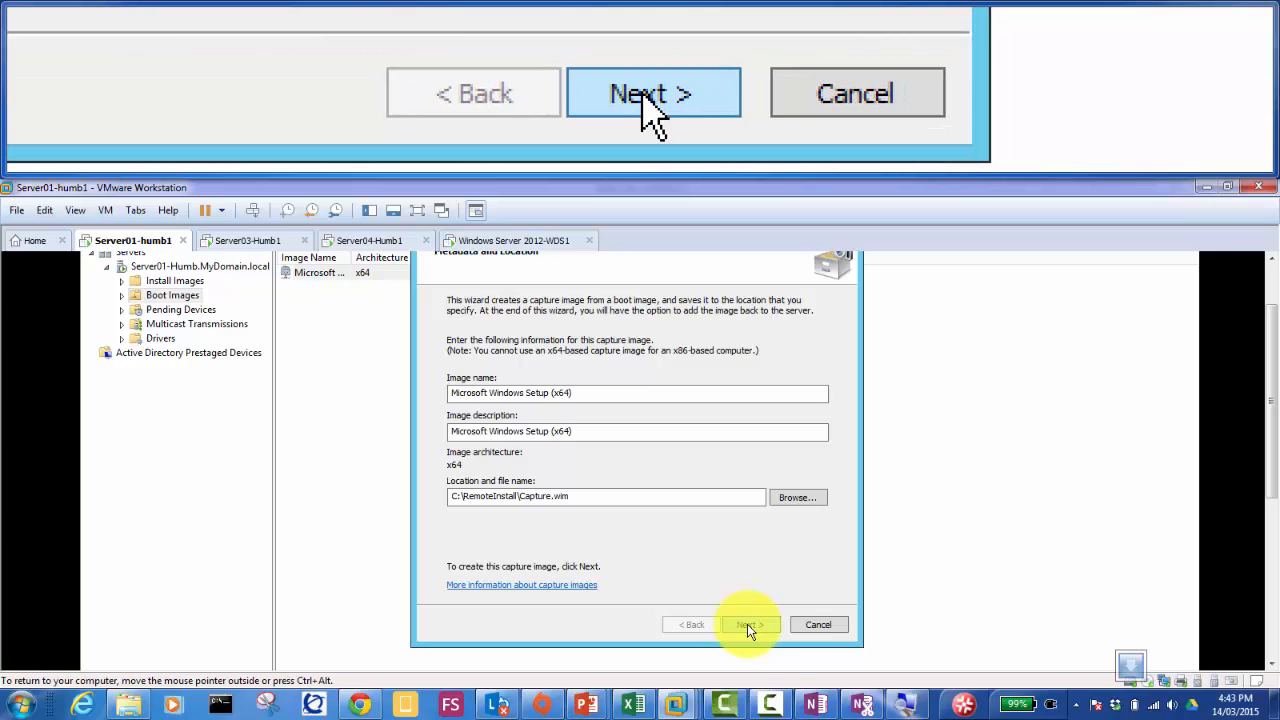
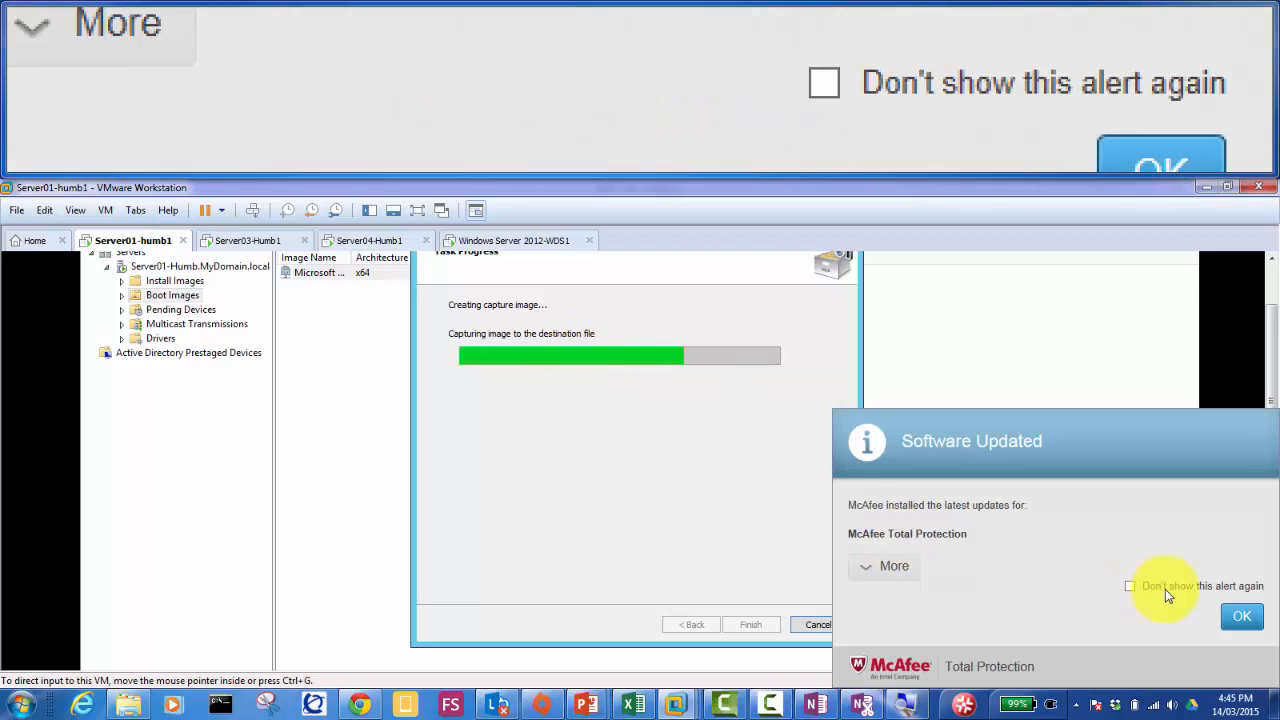
Step: Dismiss the McAfee Software Updated alert while the capture image finishes being created
click(1243, 622)
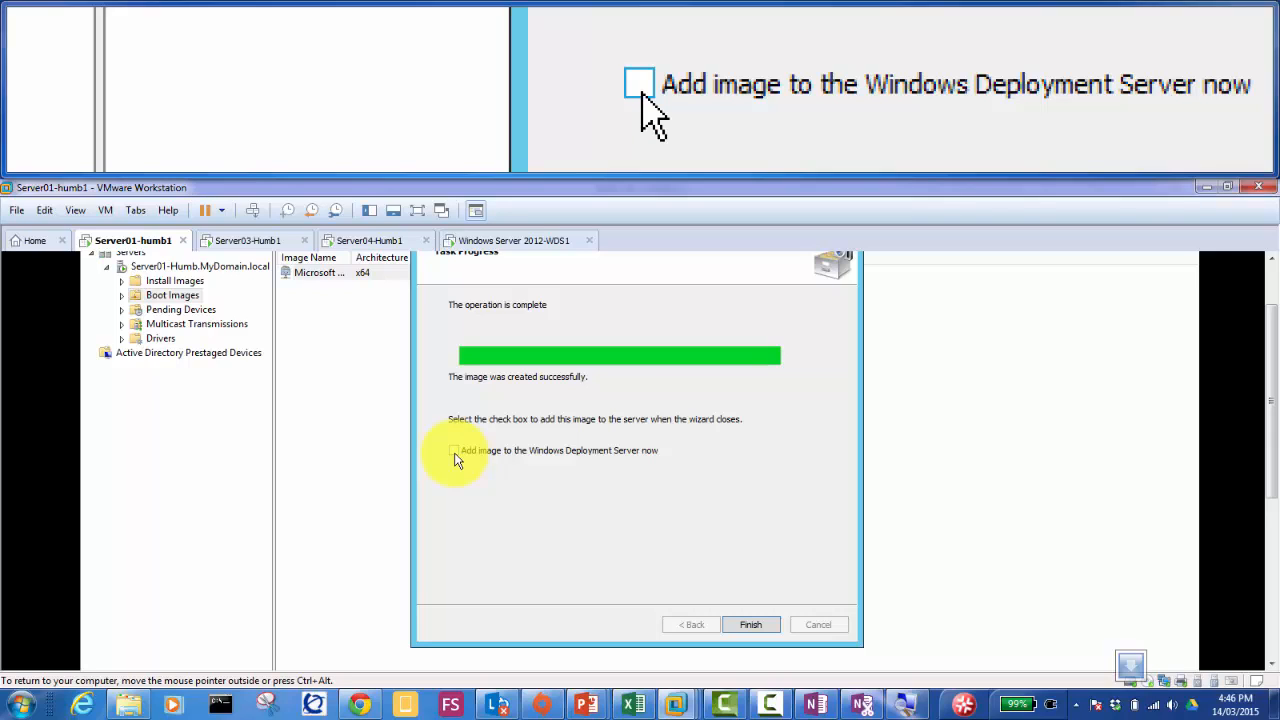
Step: Leave 'Add image to the Windows Deployment Server now' unticked and finish the capture-image wizard
click(455, 452)
click(455, 452)
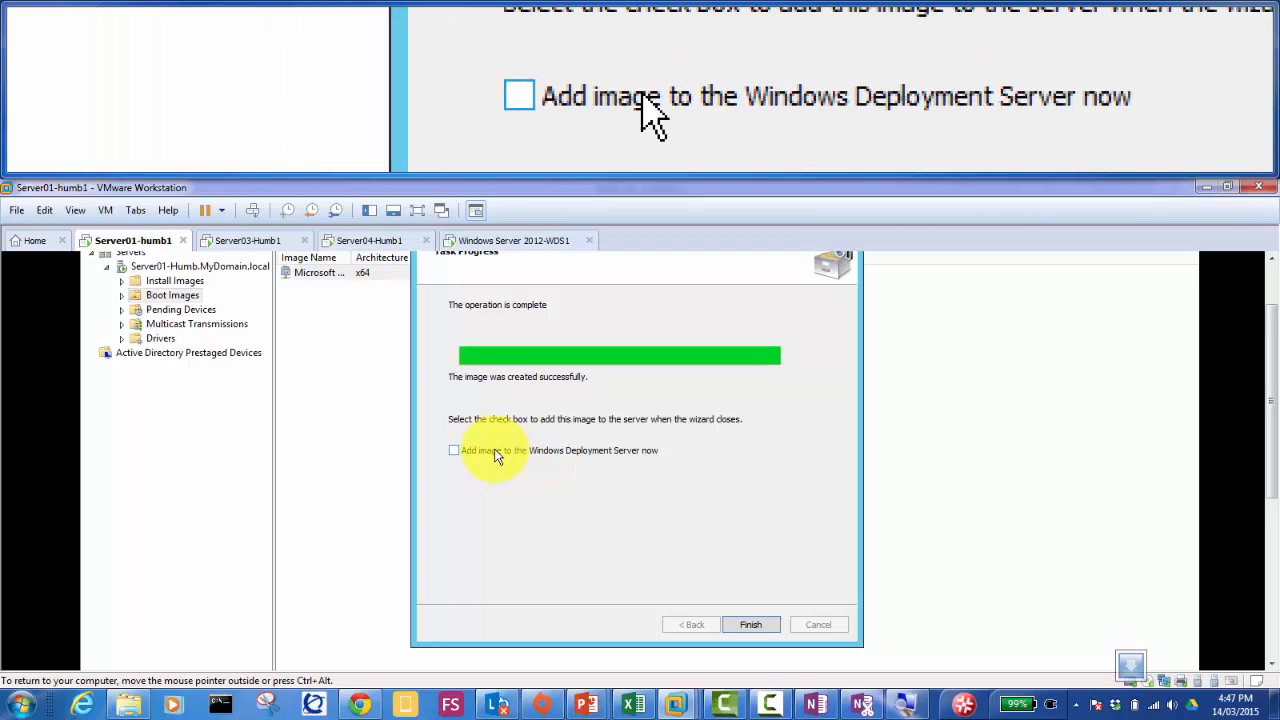
click(751, 625)
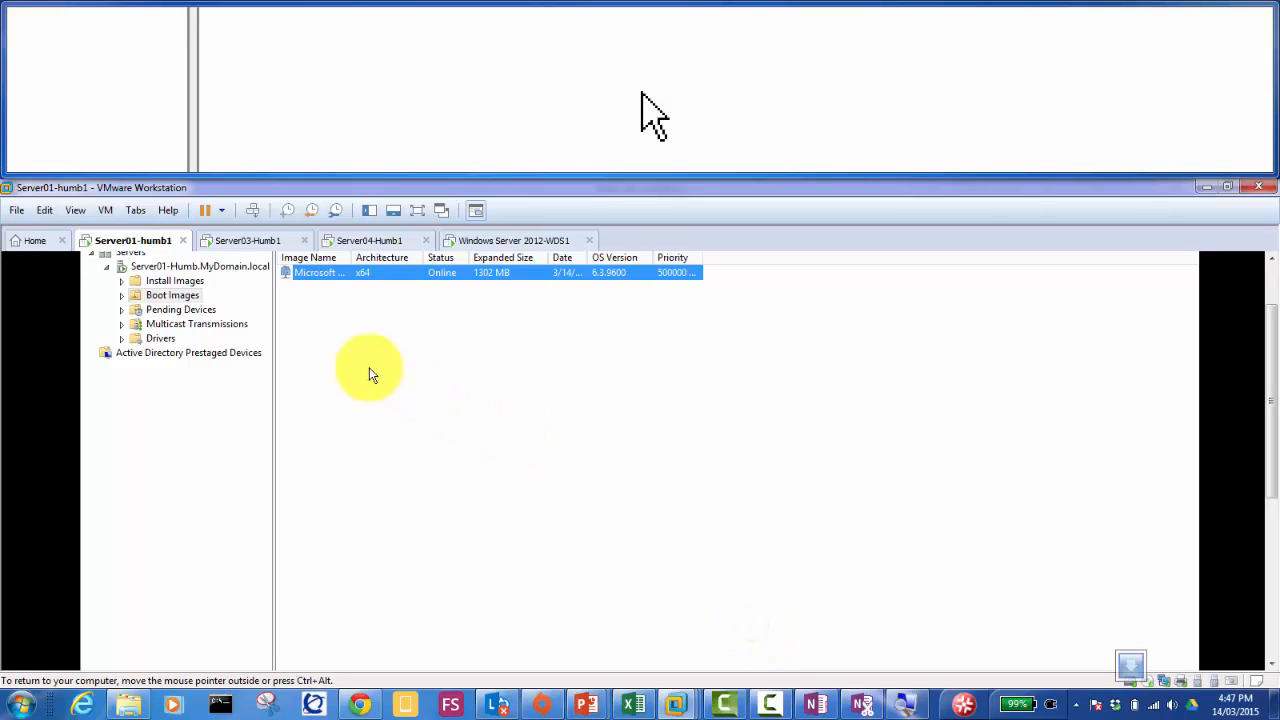
Step: Bring up the context menu of the Boot Images folder in the WDS console
right_click(364, 273)
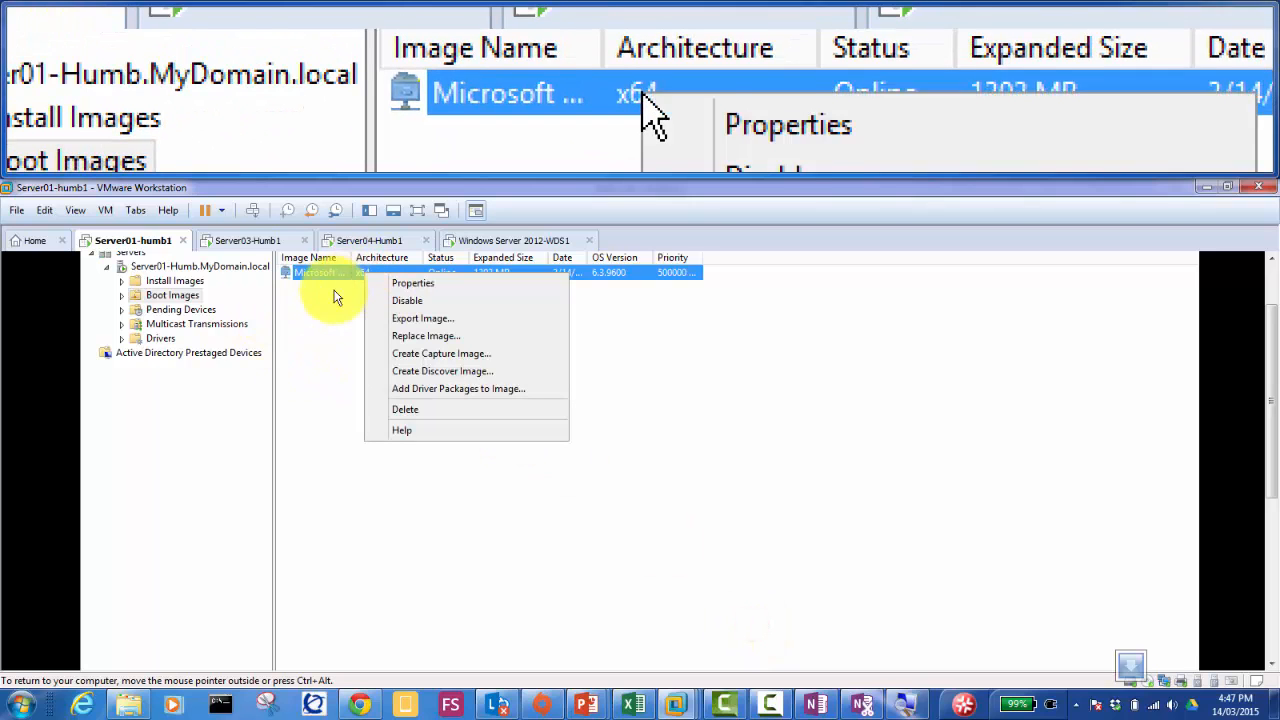
click(186, 300)
right_click(186, 300)
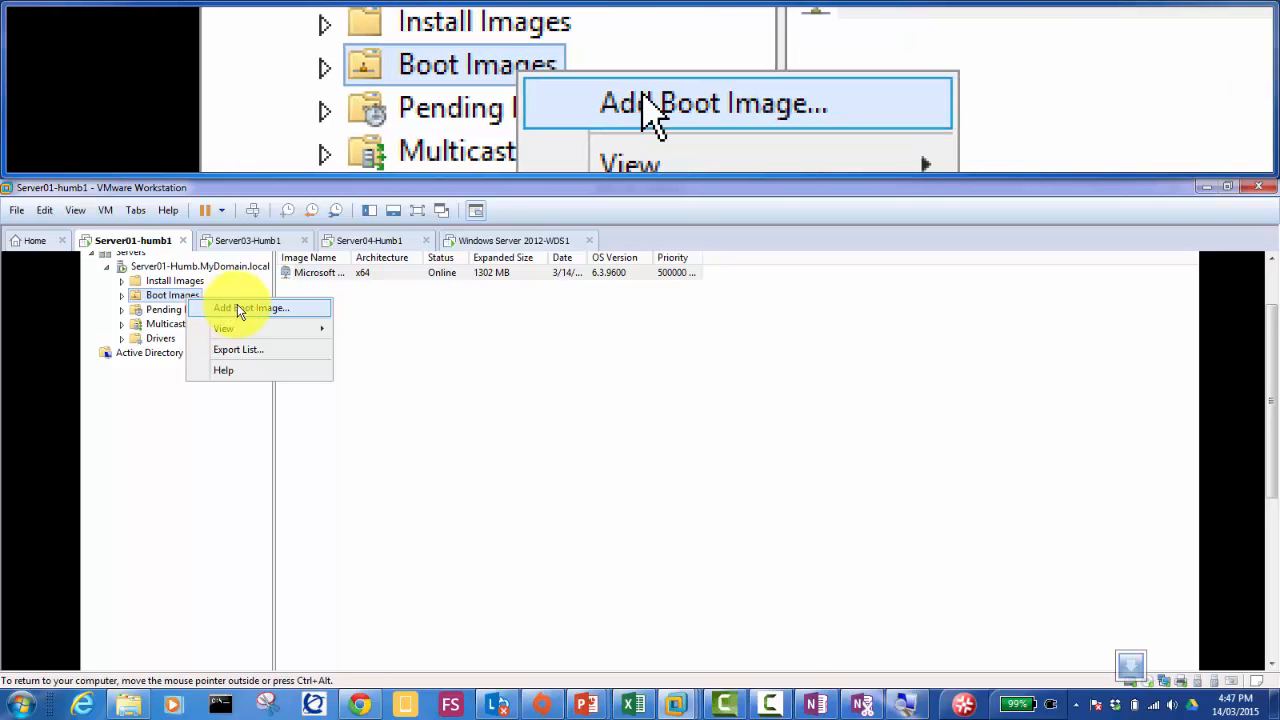
Step: Start Add Boot Image and select C:\RemoteInstall\Capture.wim as the image file
click(237, 306)
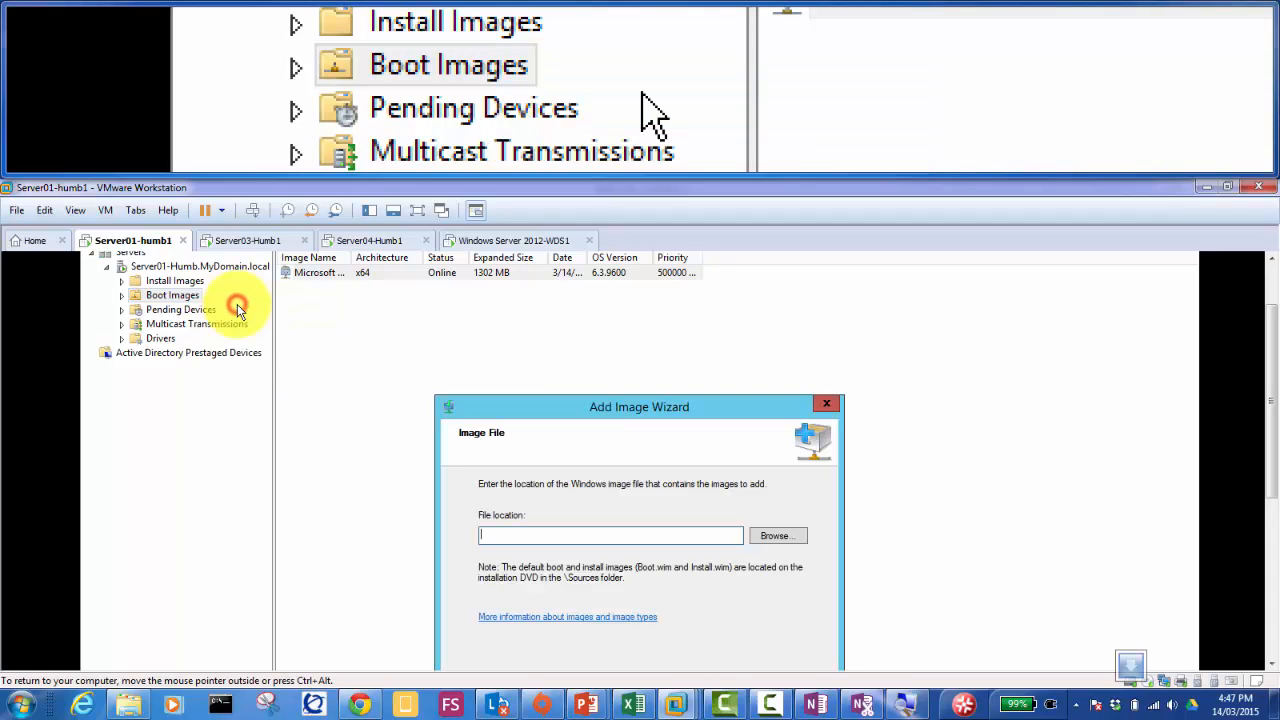
drag(541, 406, 550, 322)
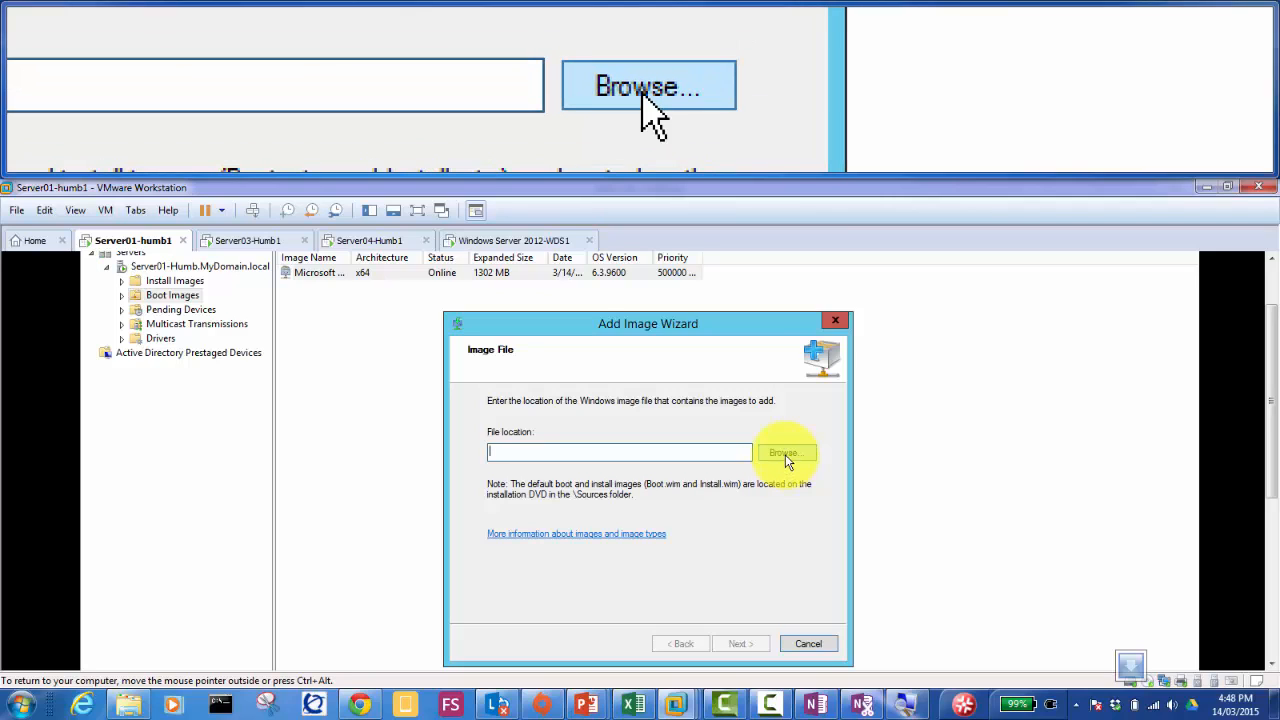
click(784, 452)
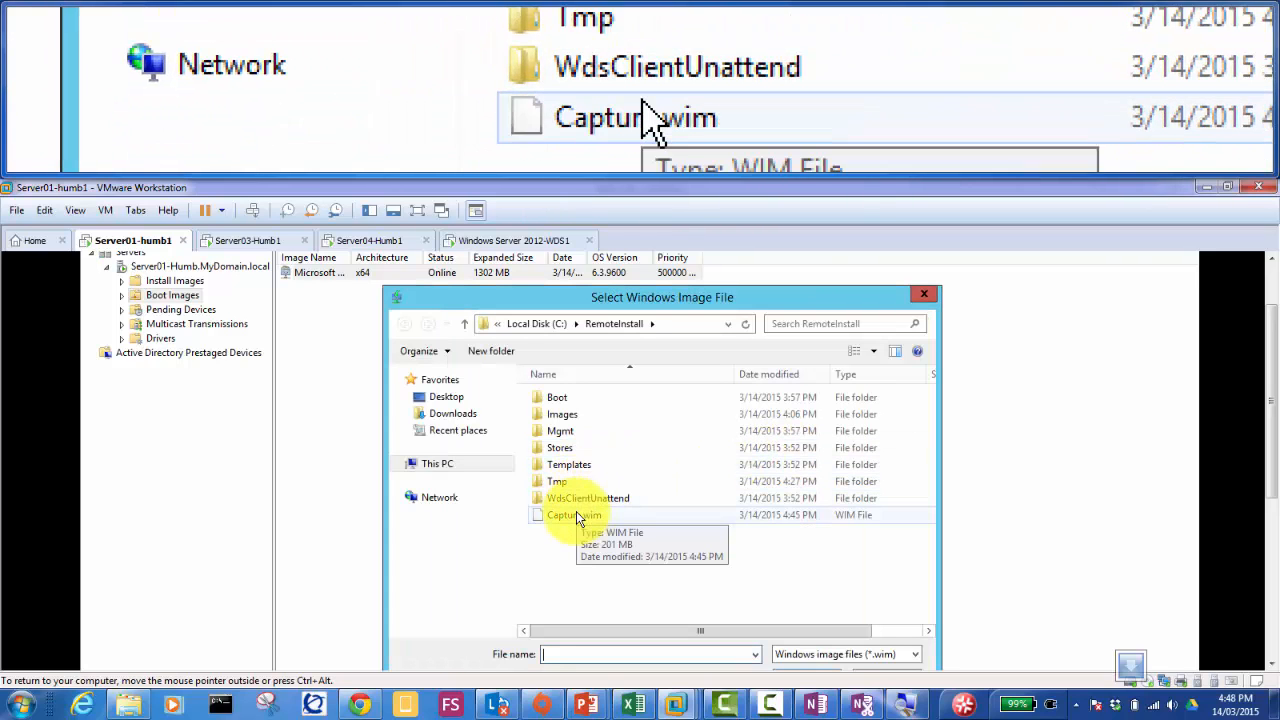
click(576, 516)
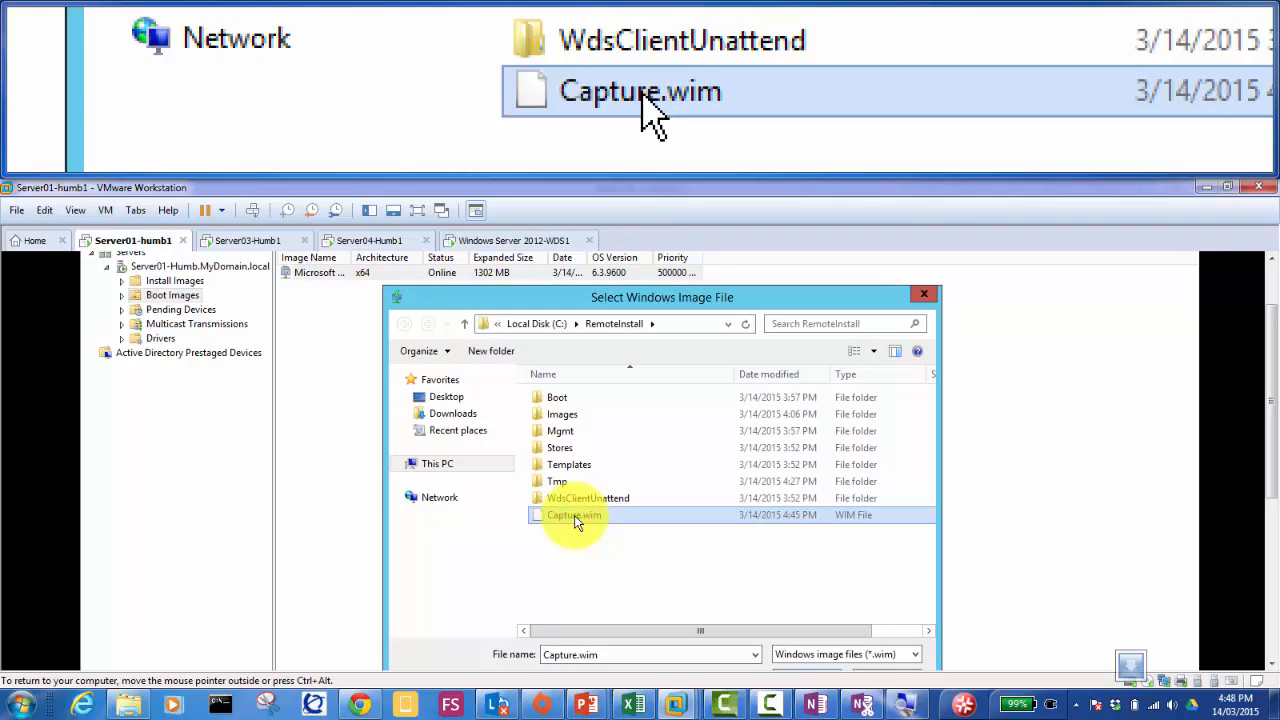
drag(653, 302, 652, 268)
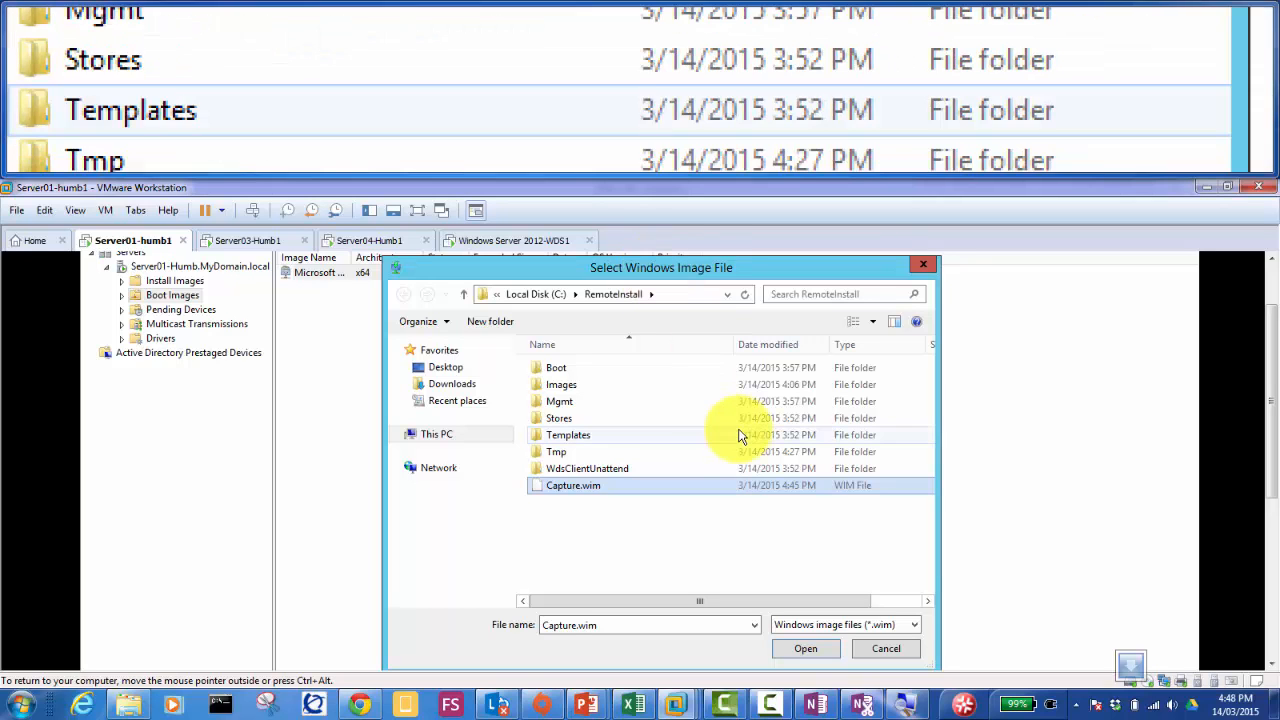
double_click(588, 487)
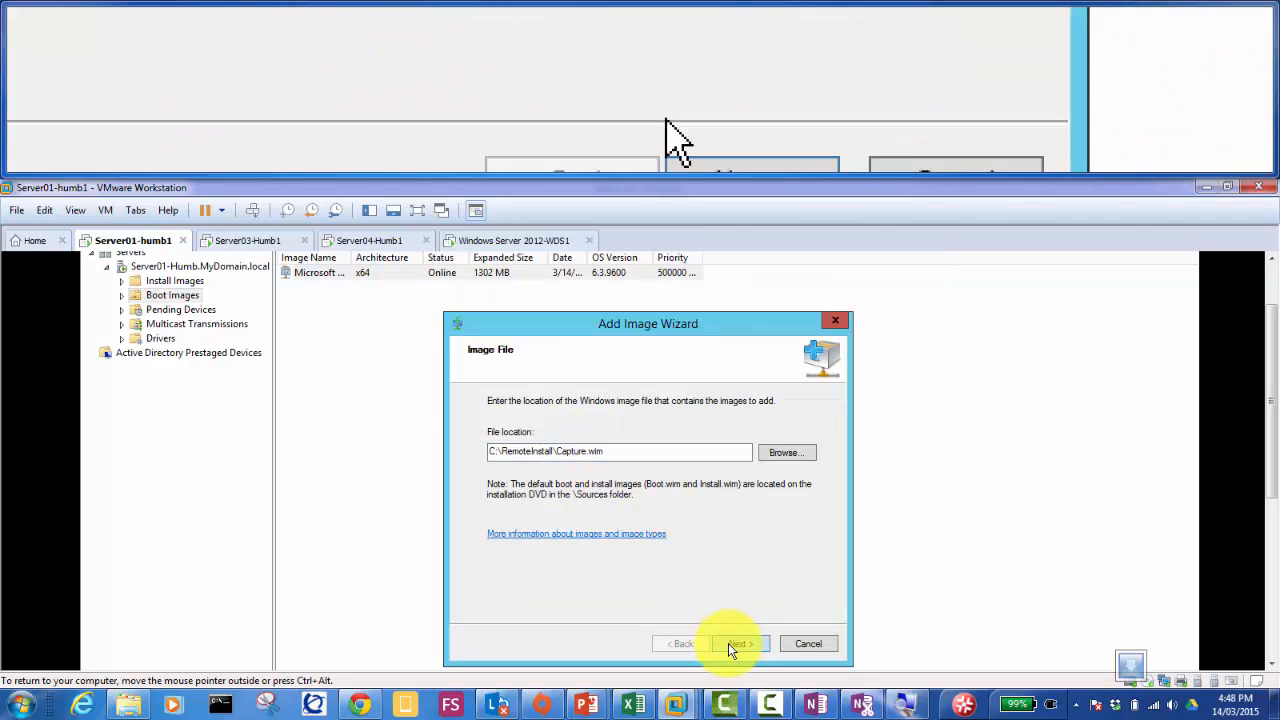
Step: Set both image name and description to 'Capture image Server 2012 R2'
click(736, 643)
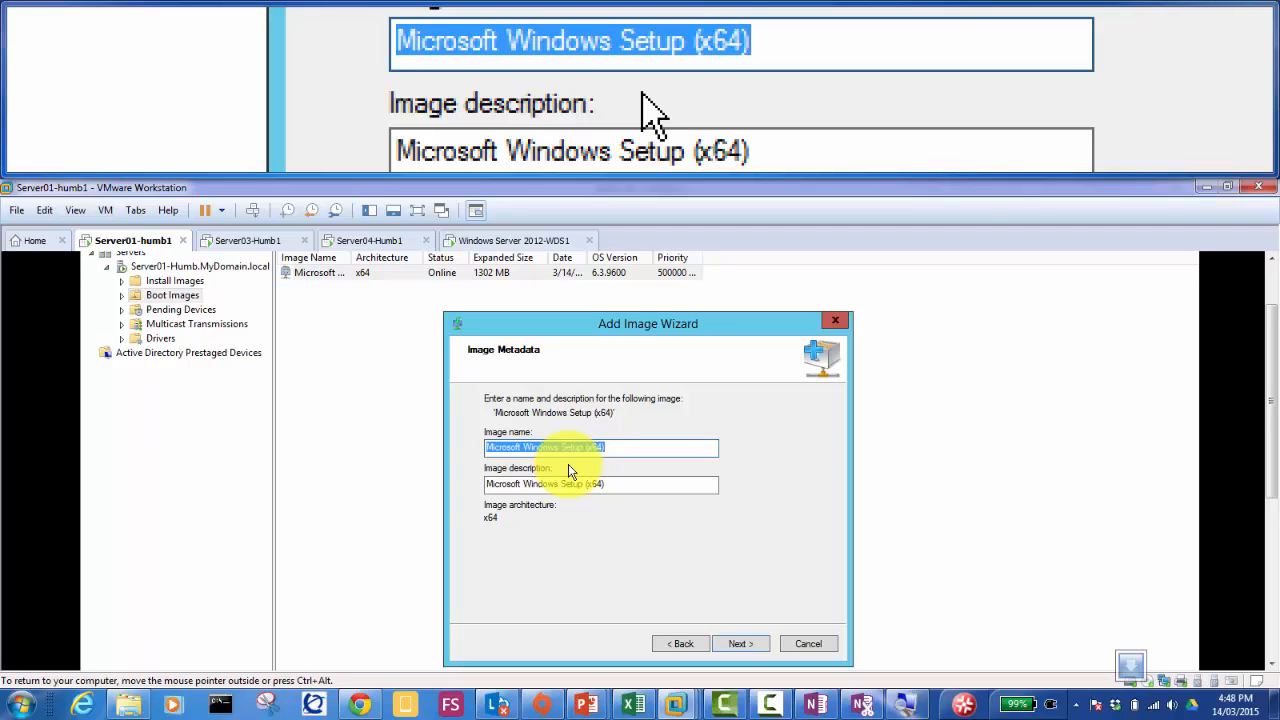
text(Capture)
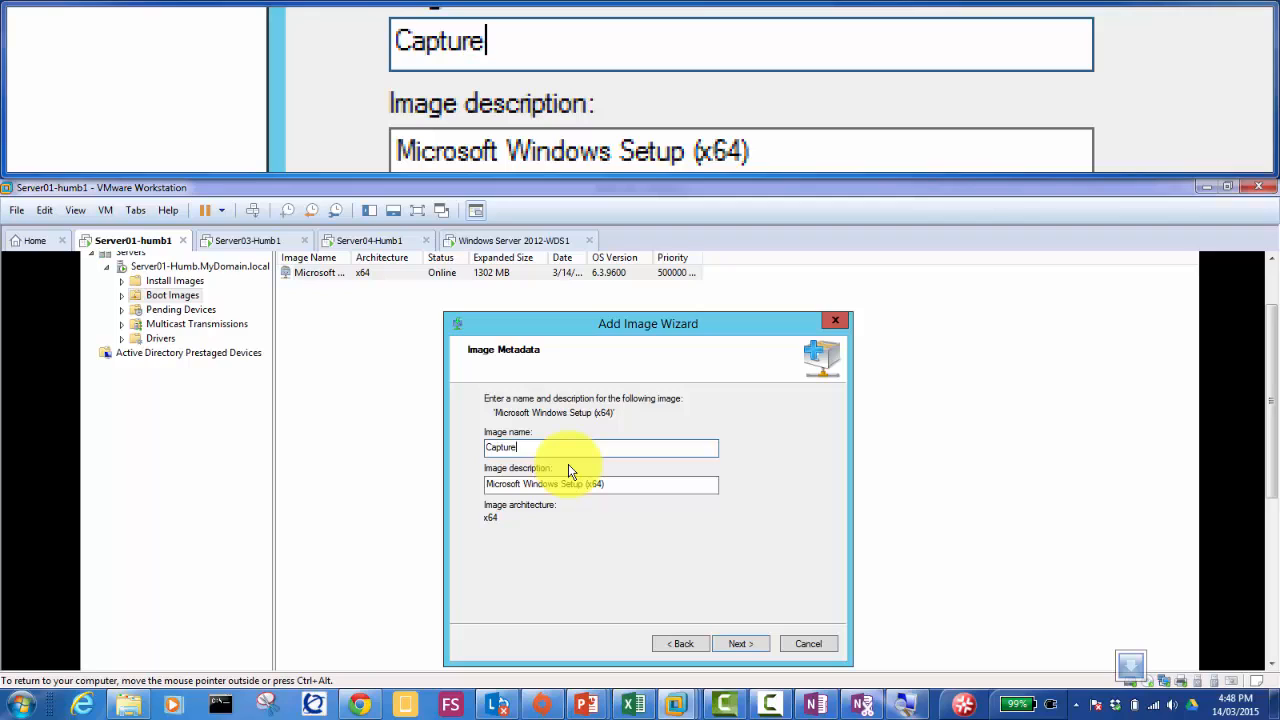
text( image )
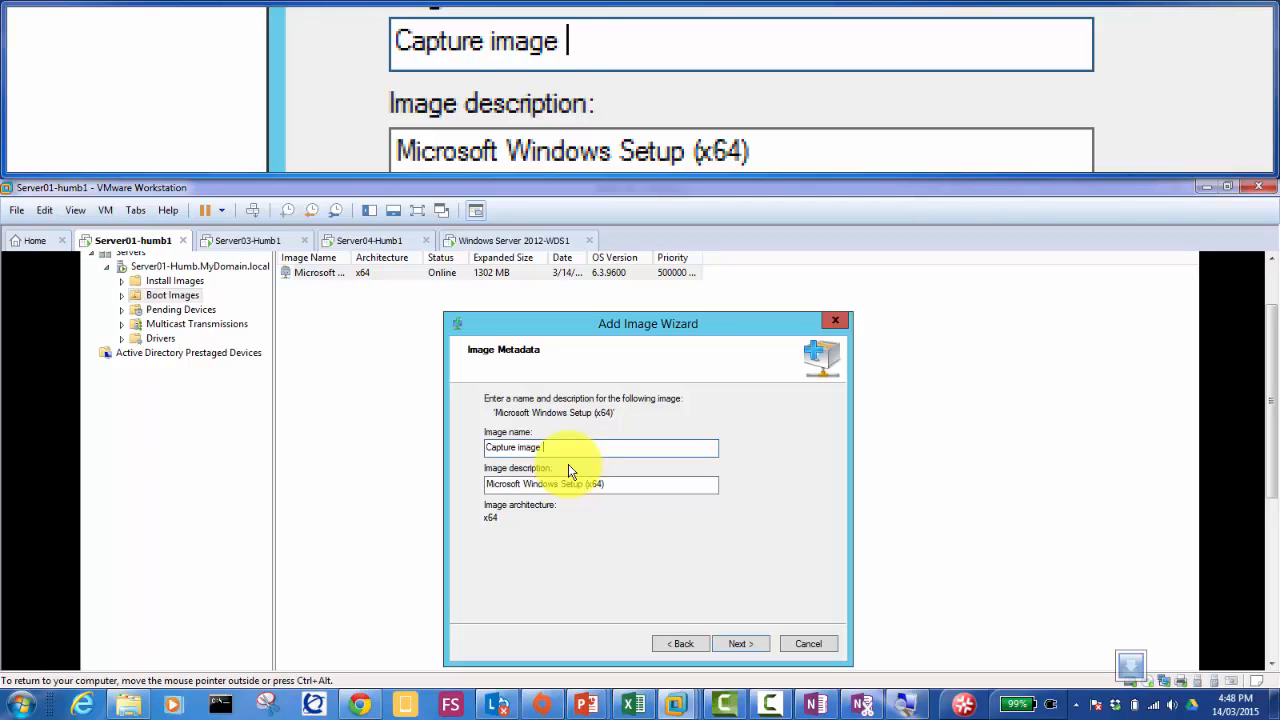
text(Server 2012 )
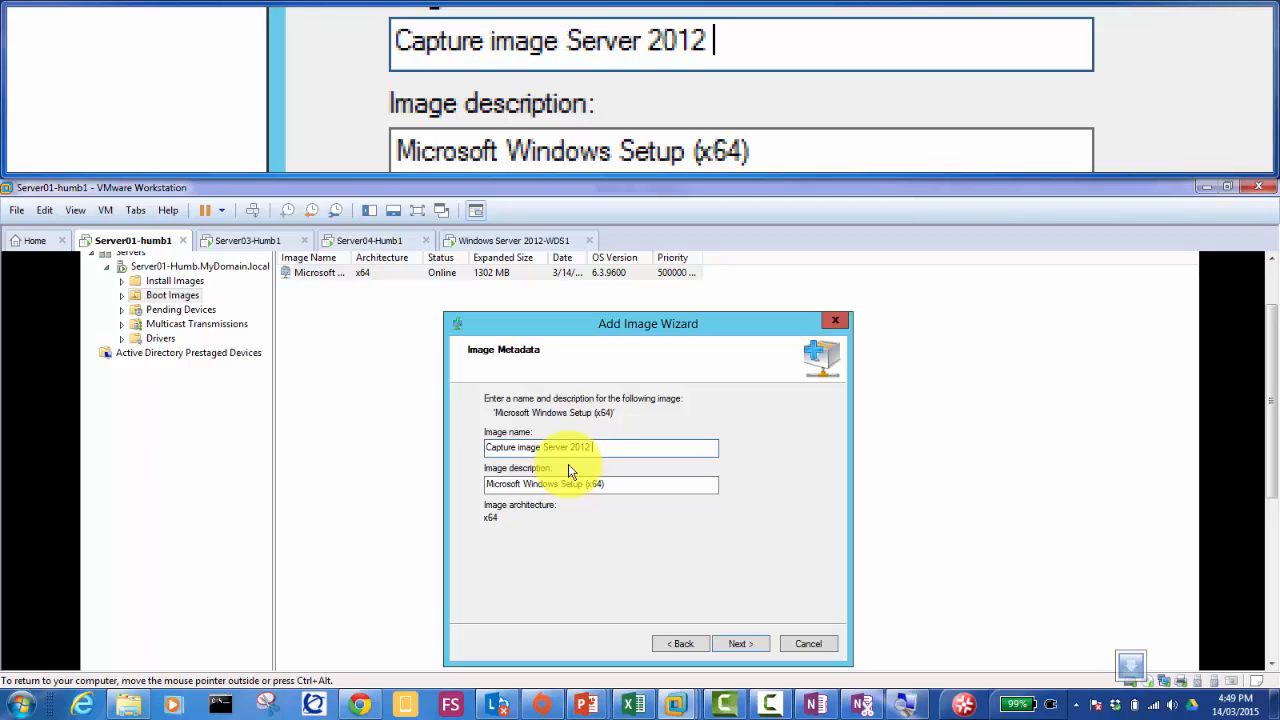
text(R2)
key(ctrl+a)
key(ctrl+c)
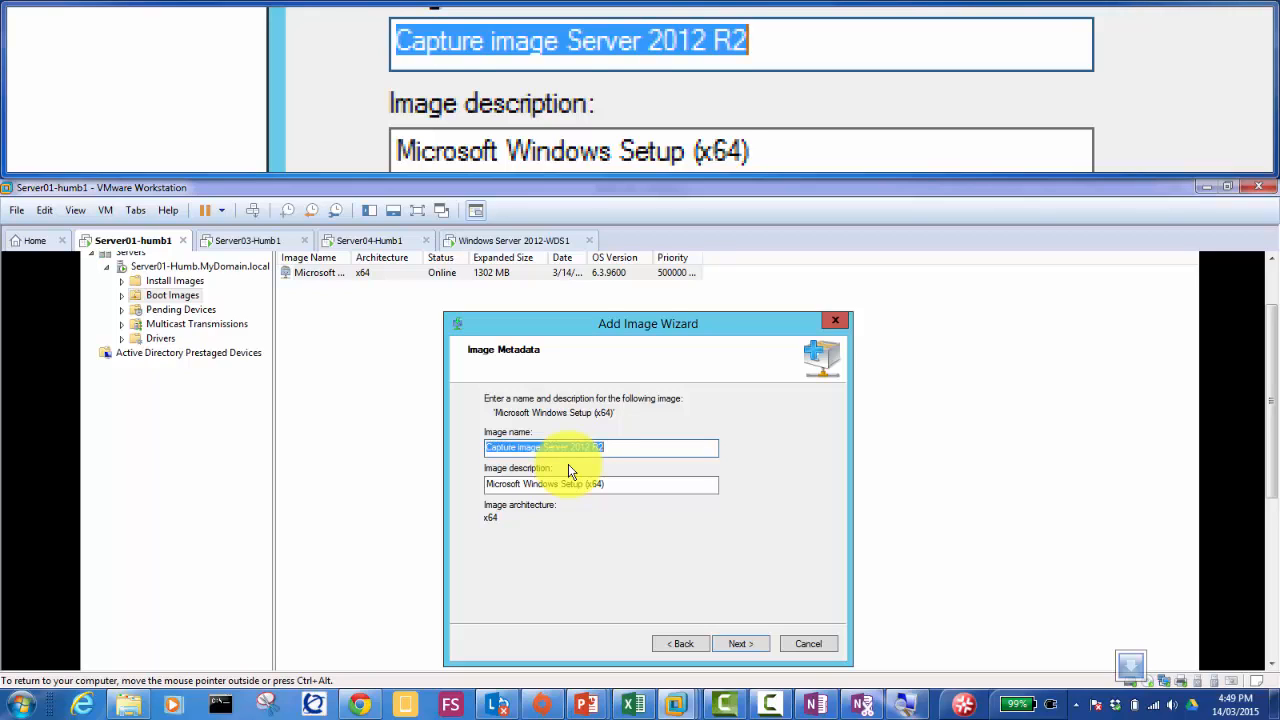
key(Tab)
key(ctrl+v)
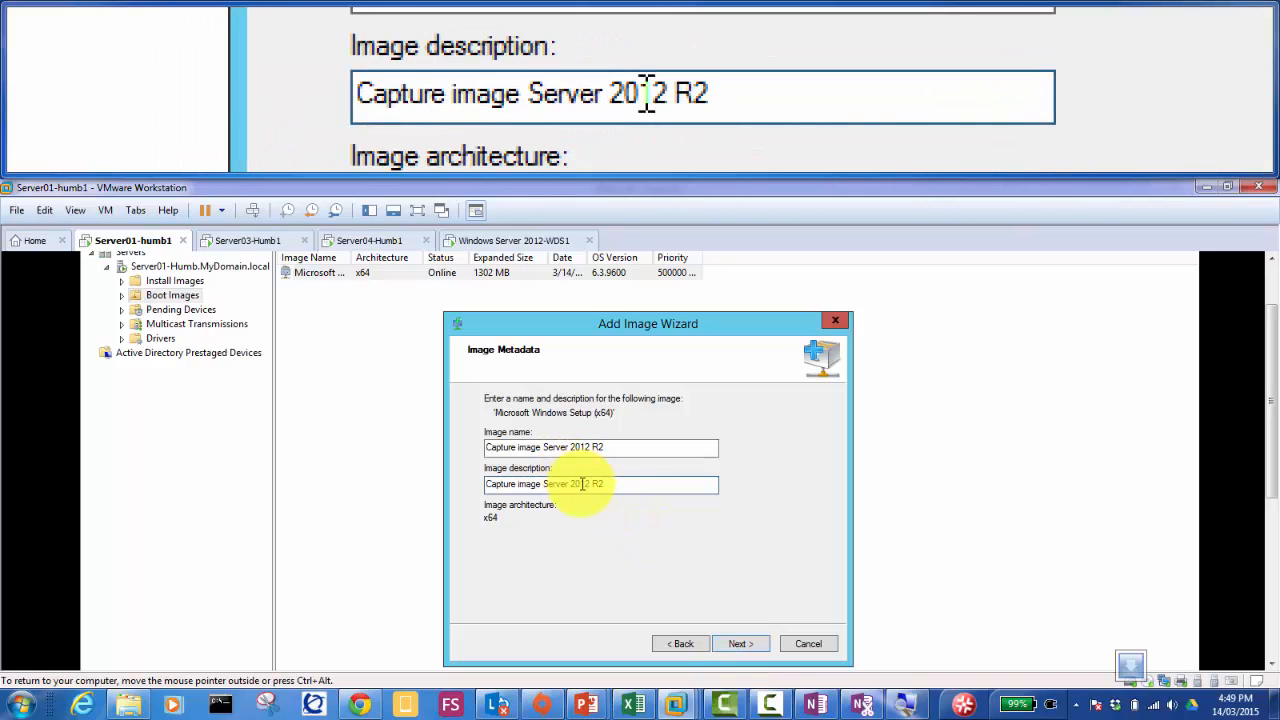
click(740, 643)
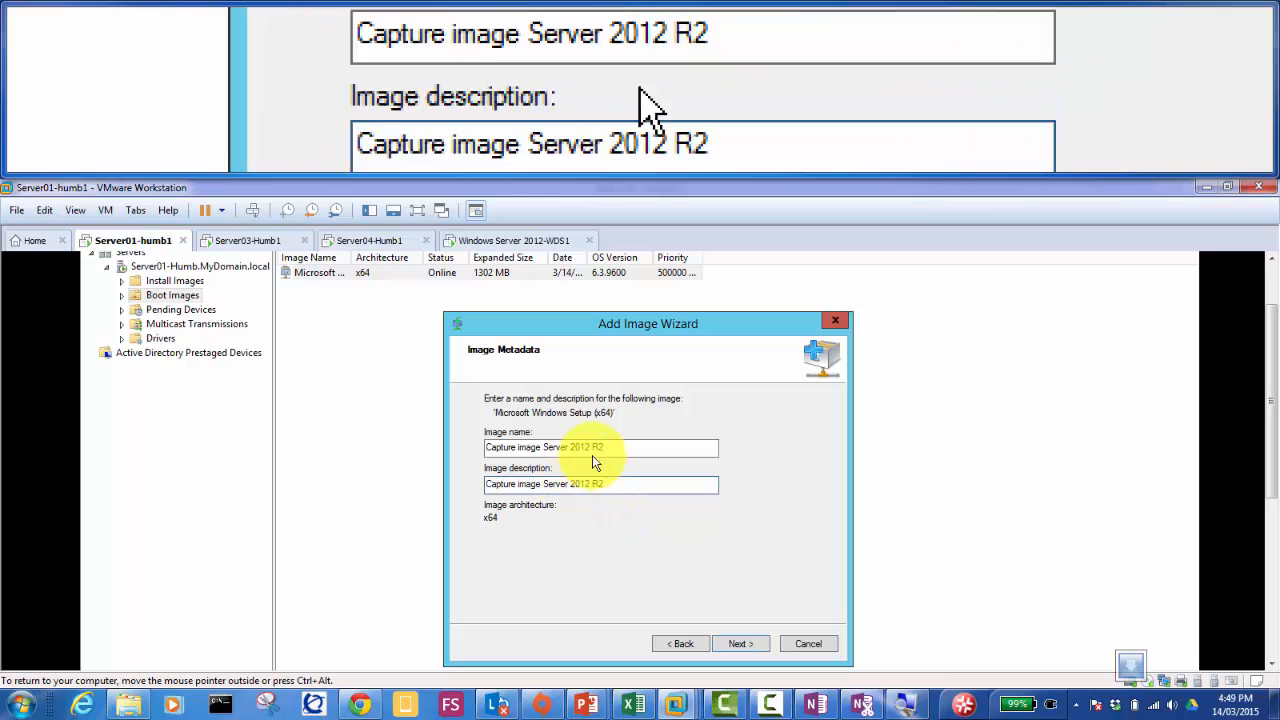
click(740, 646)
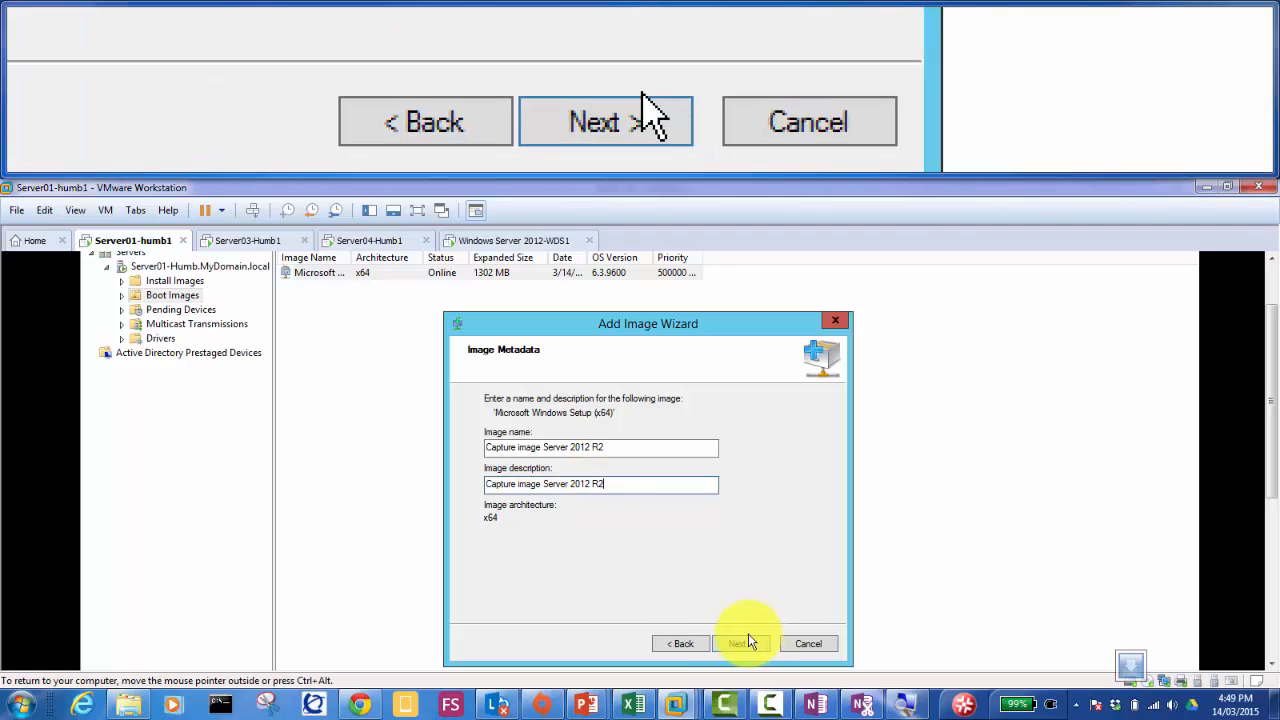
Step: Finish adding the Capture image boot image, then switch to the Windows Server 2012-WDS1 VM
click(742, 645)
click(744, 646)
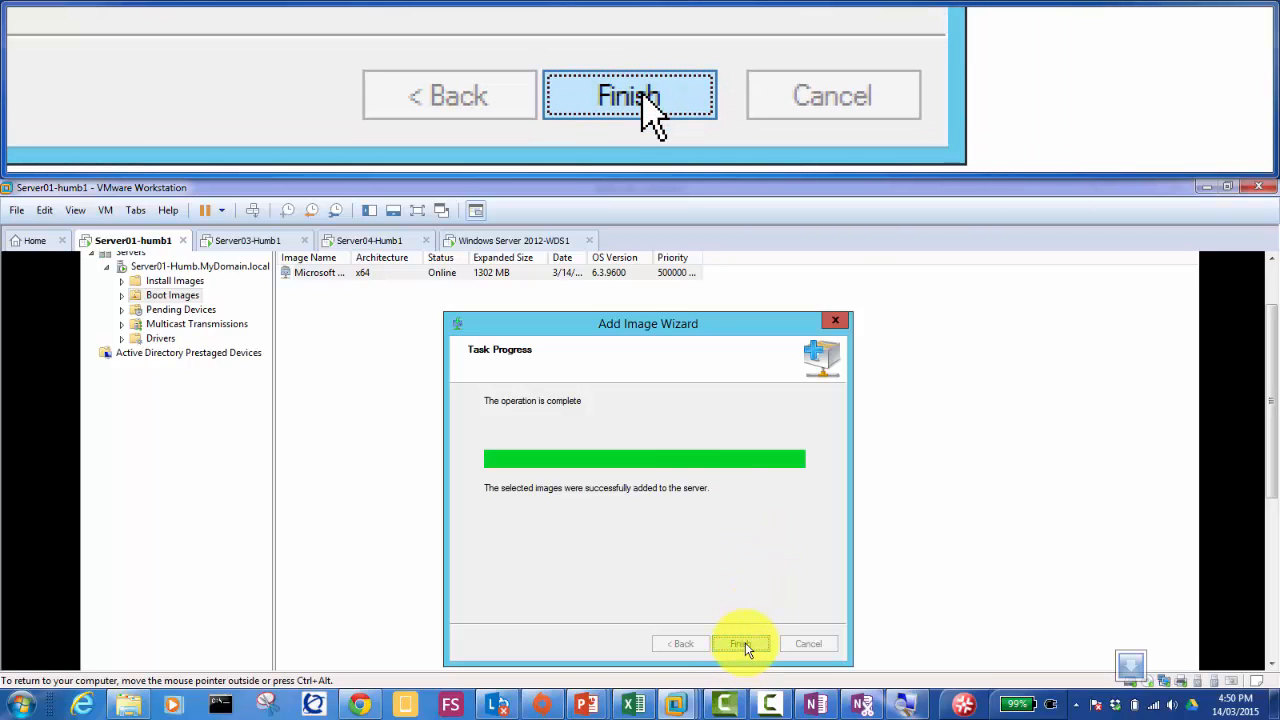
click(740, 643)
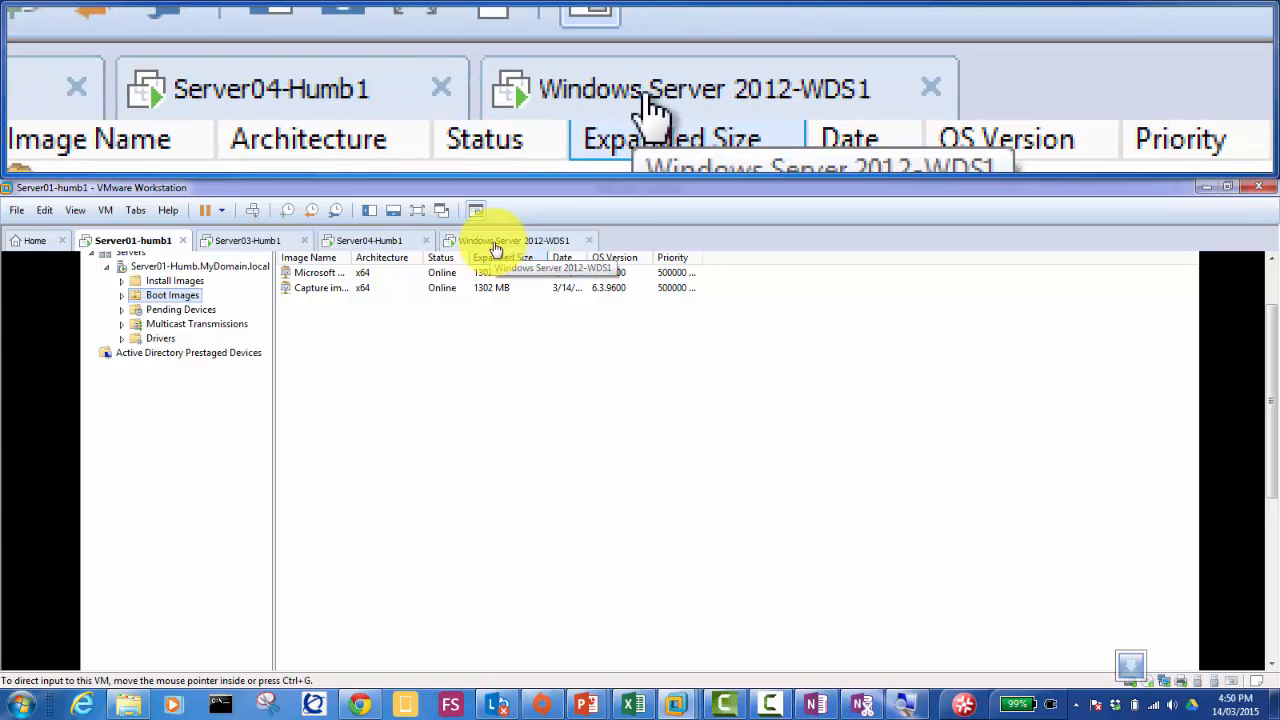
click(495, 248)
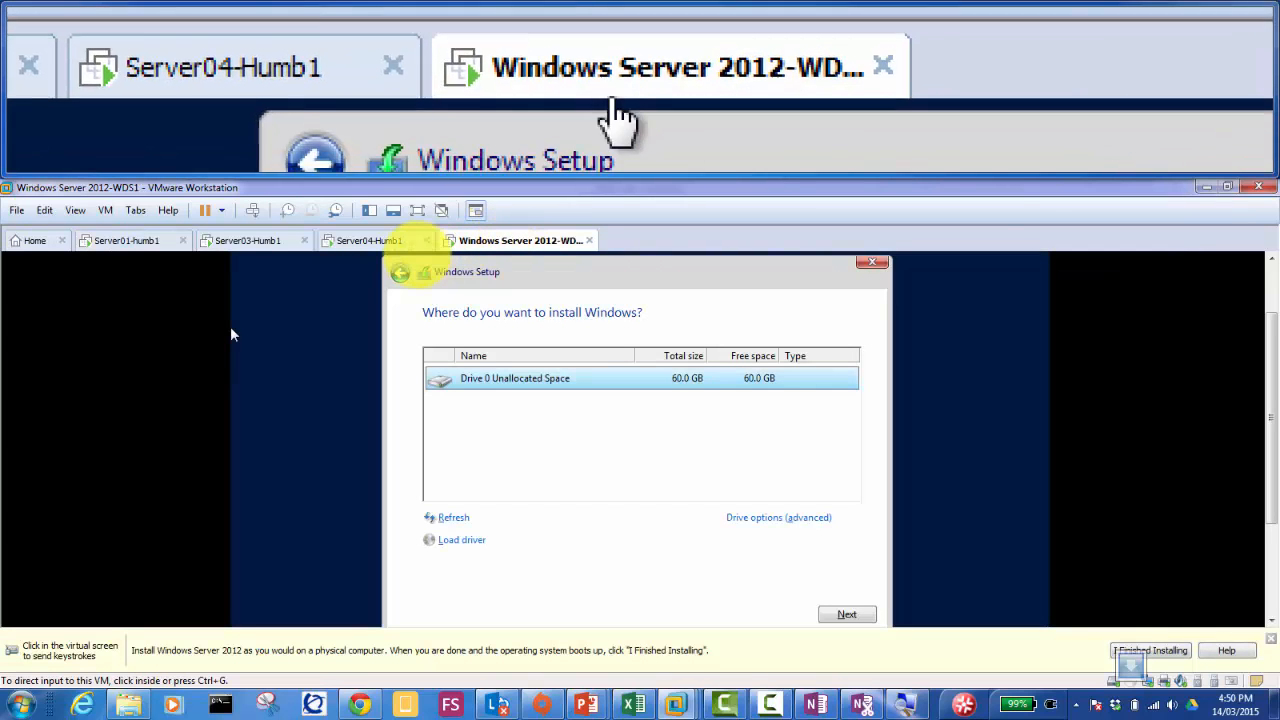
Step: Check Server01-humb1's Boot Images, then return to Server03-Humb1 and close its Windows Update banner
click(252, 243)
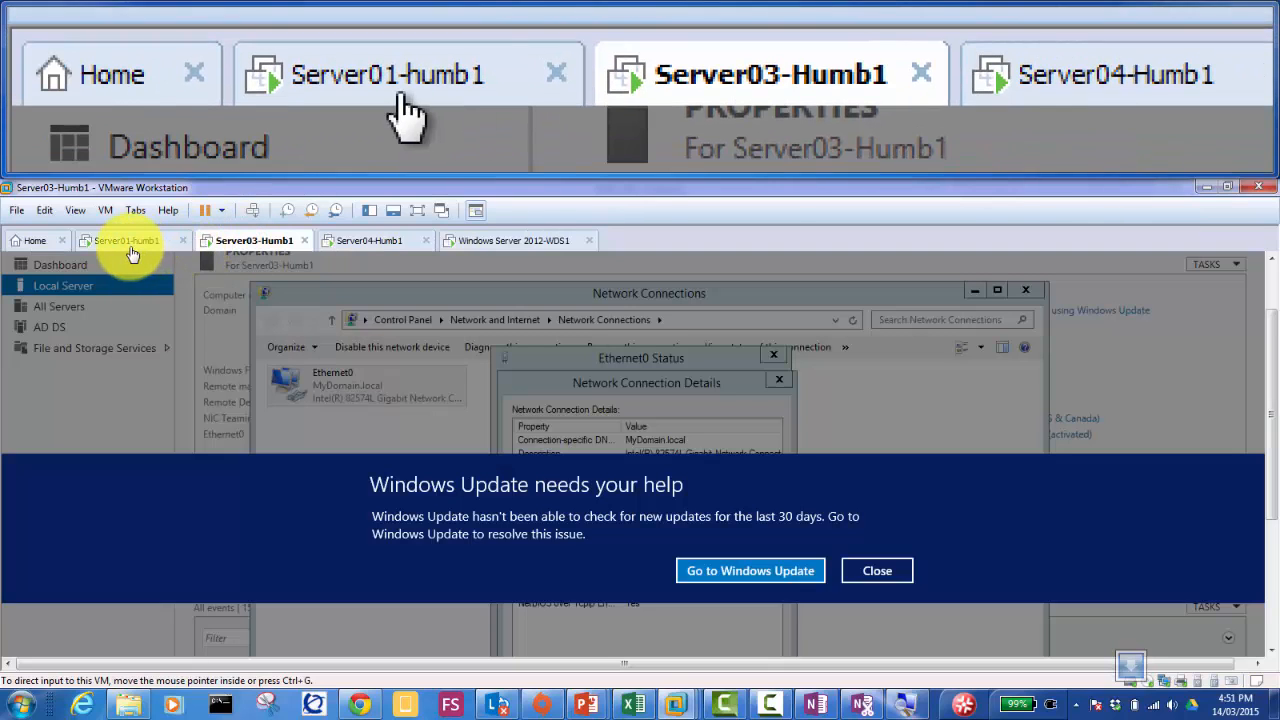
click(130, 249)
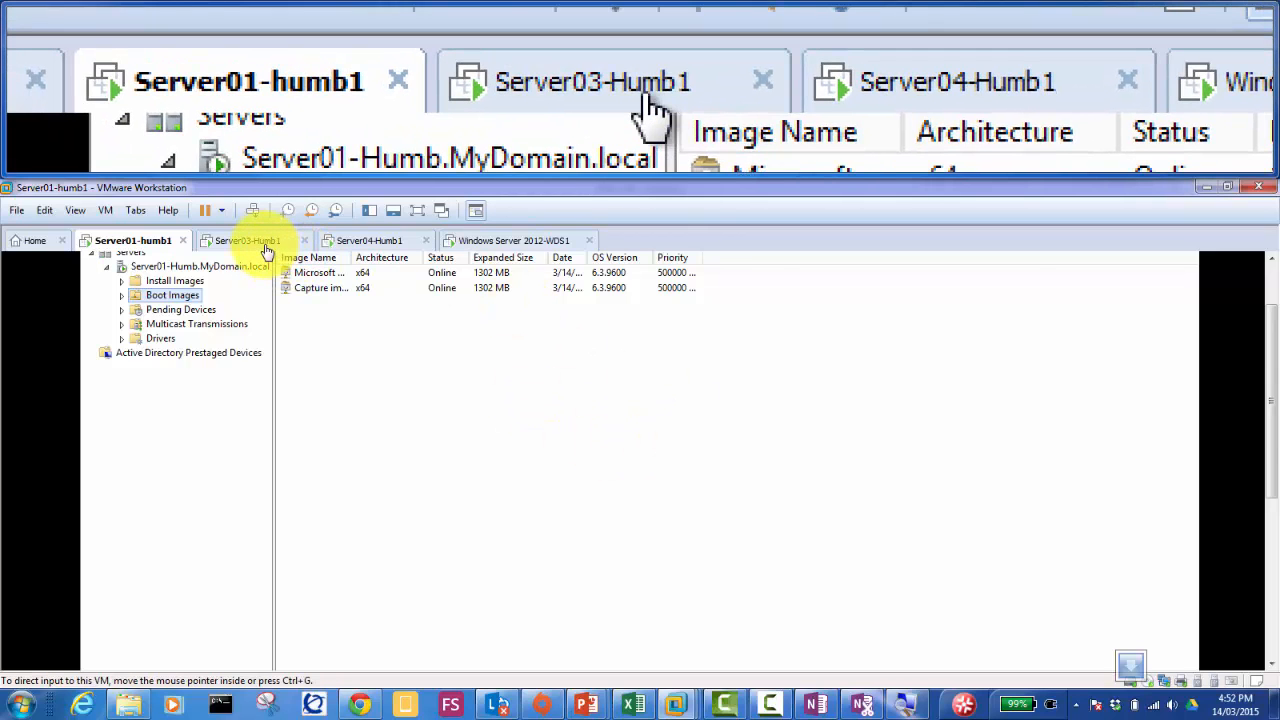
click(262, 244)
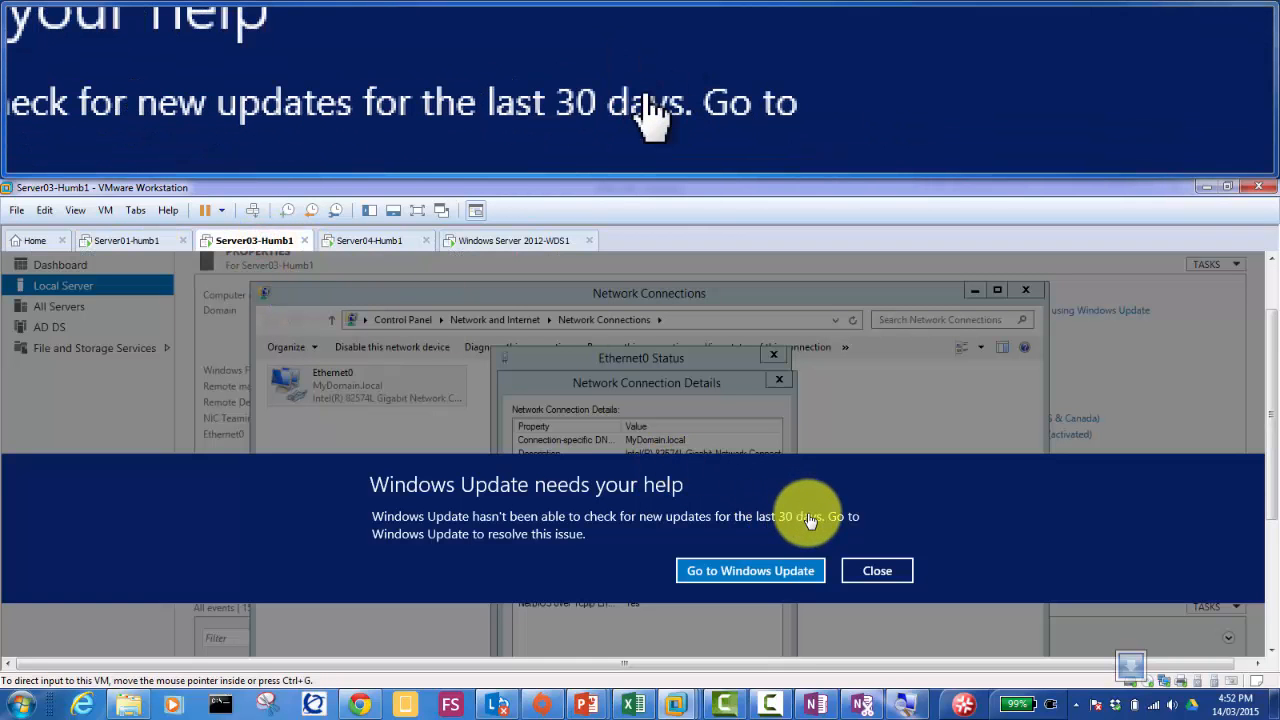
click(870, 573)
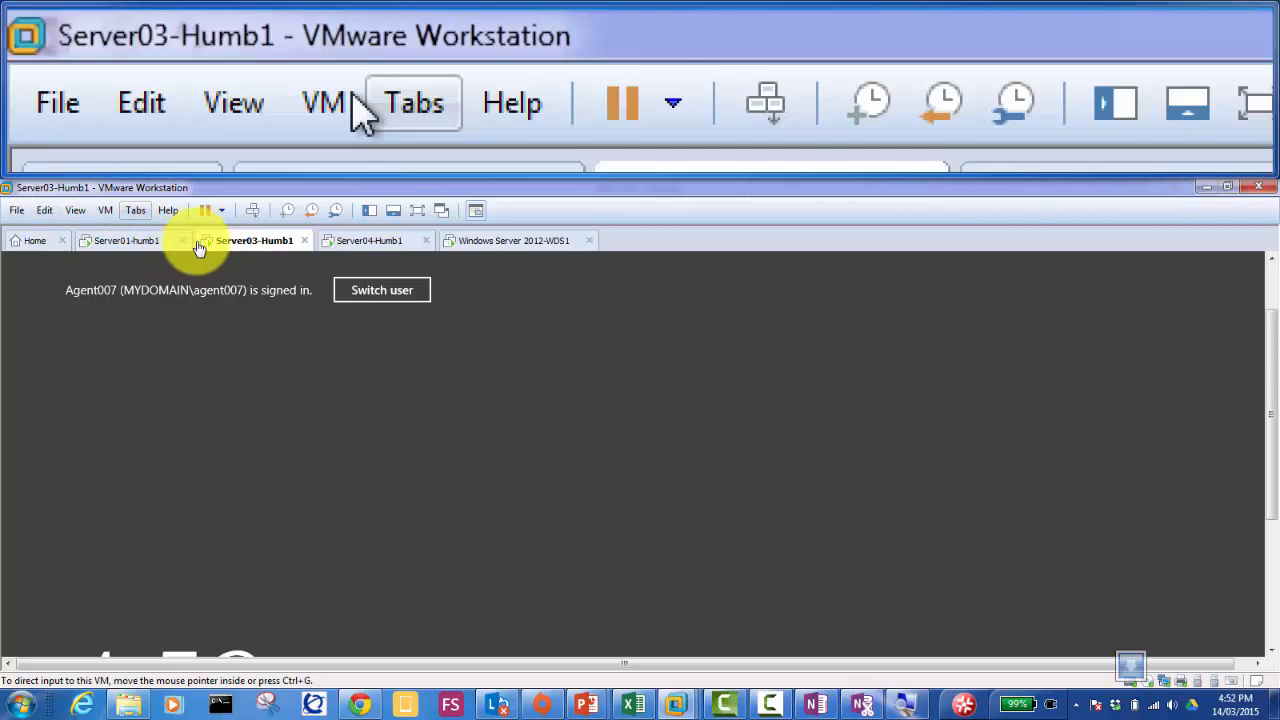
Step: Unlock Server03-Humb1 via Ctrl+Alt+Del using the domain account's password
click(253, 210)
click(655, 451)
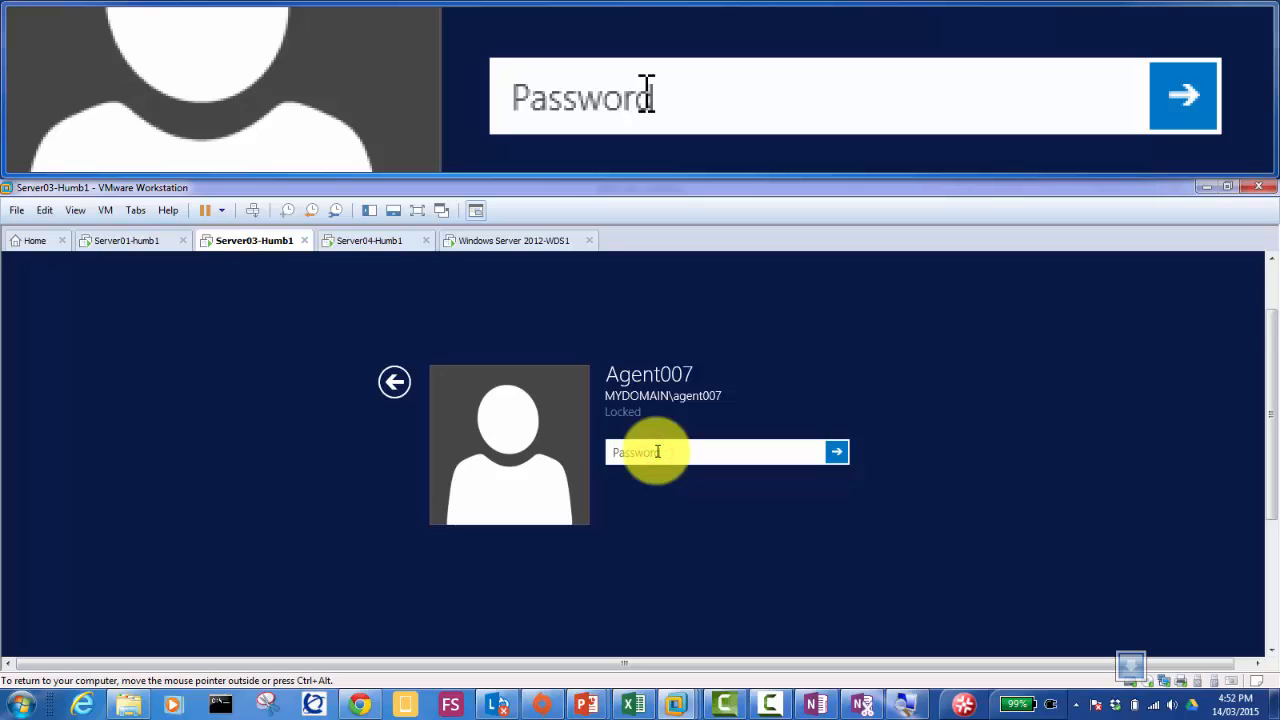
text(Password1)
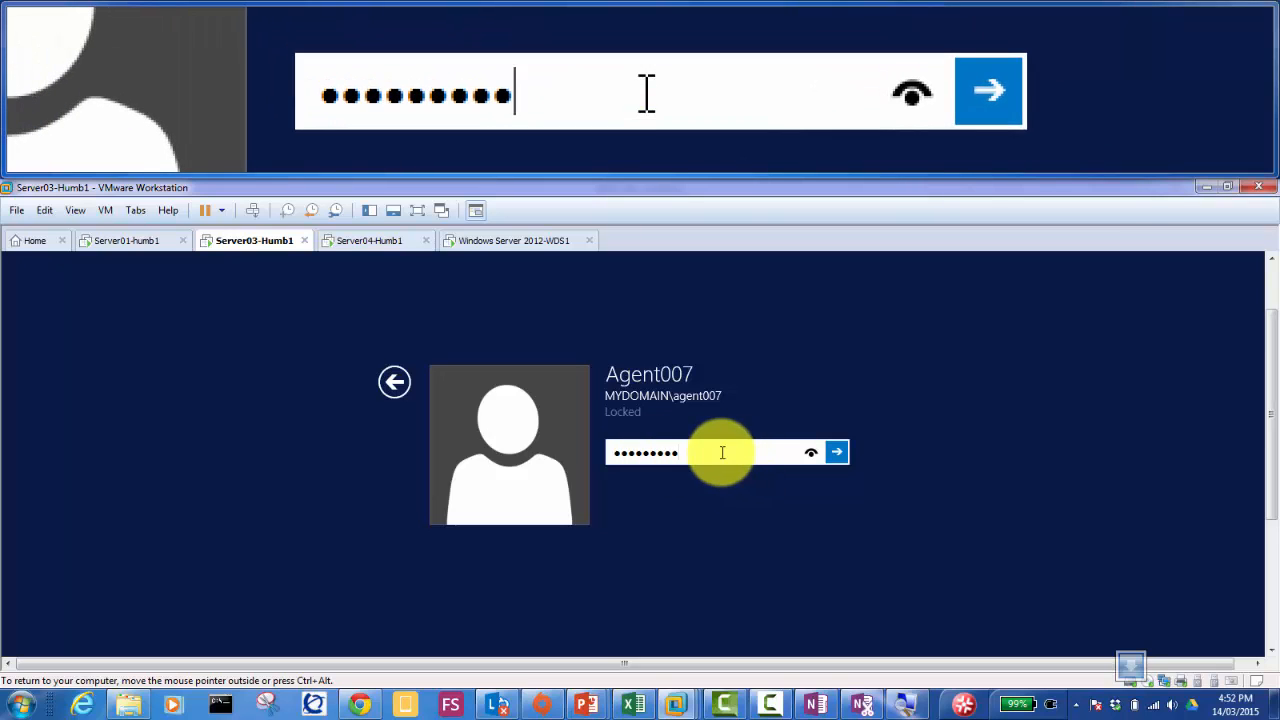
key(Return)
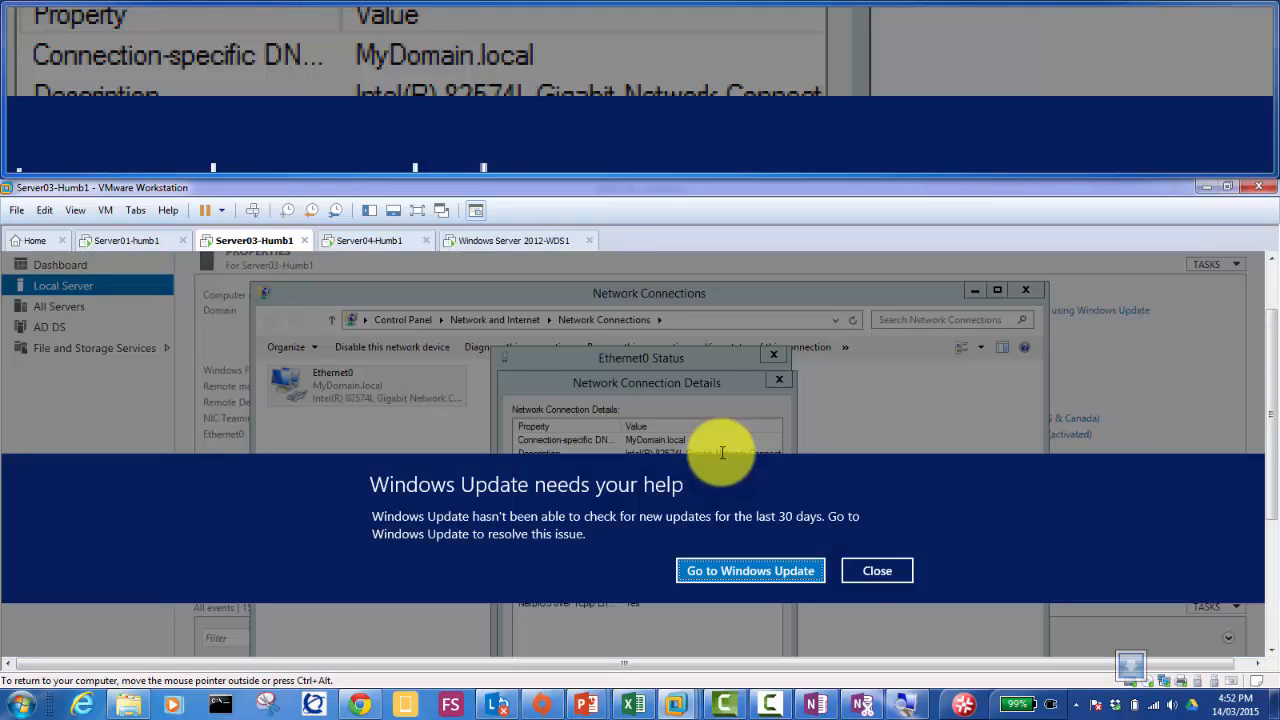
Step: Close the Windows Update banner plus the Network Connection Details and Ethernet0 Status windows
click(870, 570)
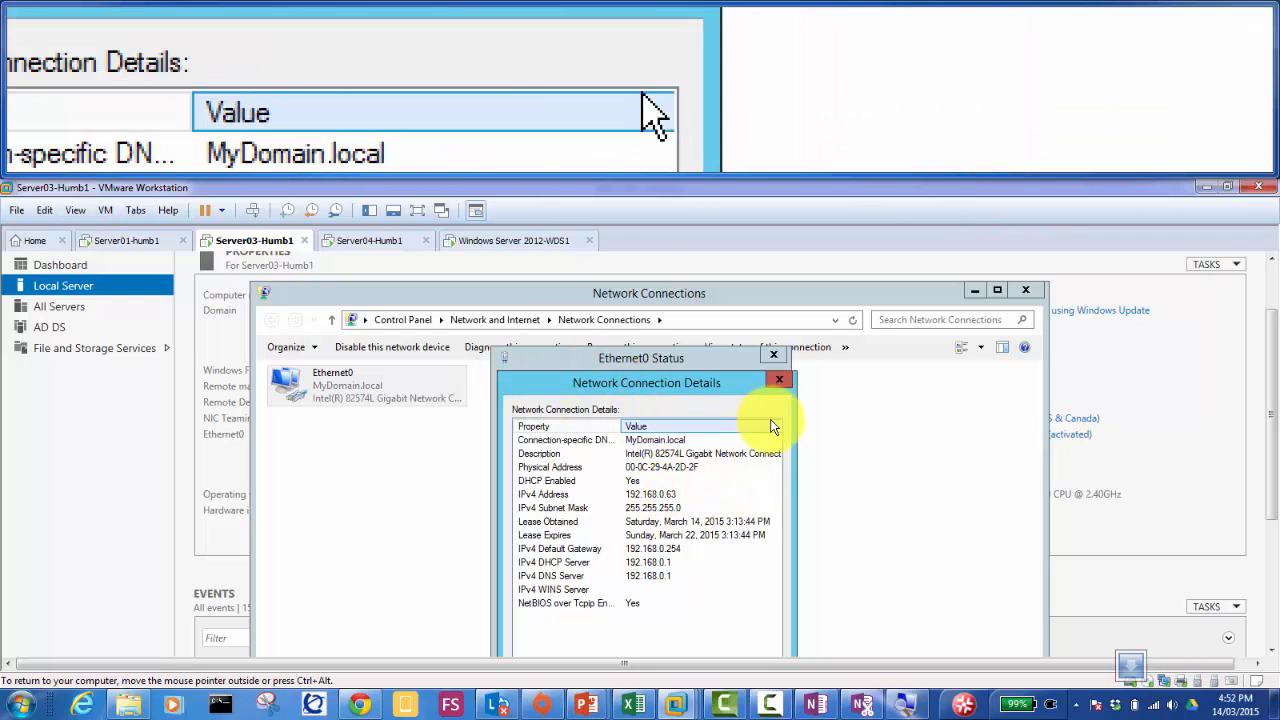
click(779, 383)
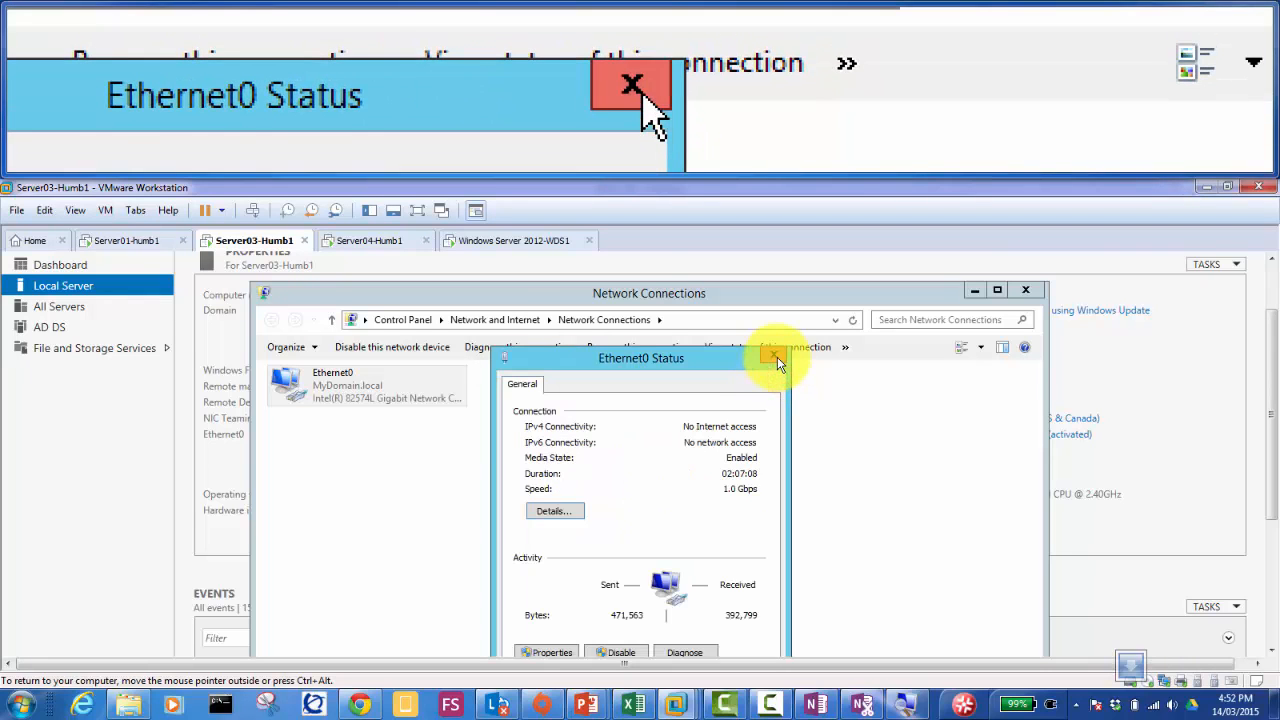
click(777, 357)
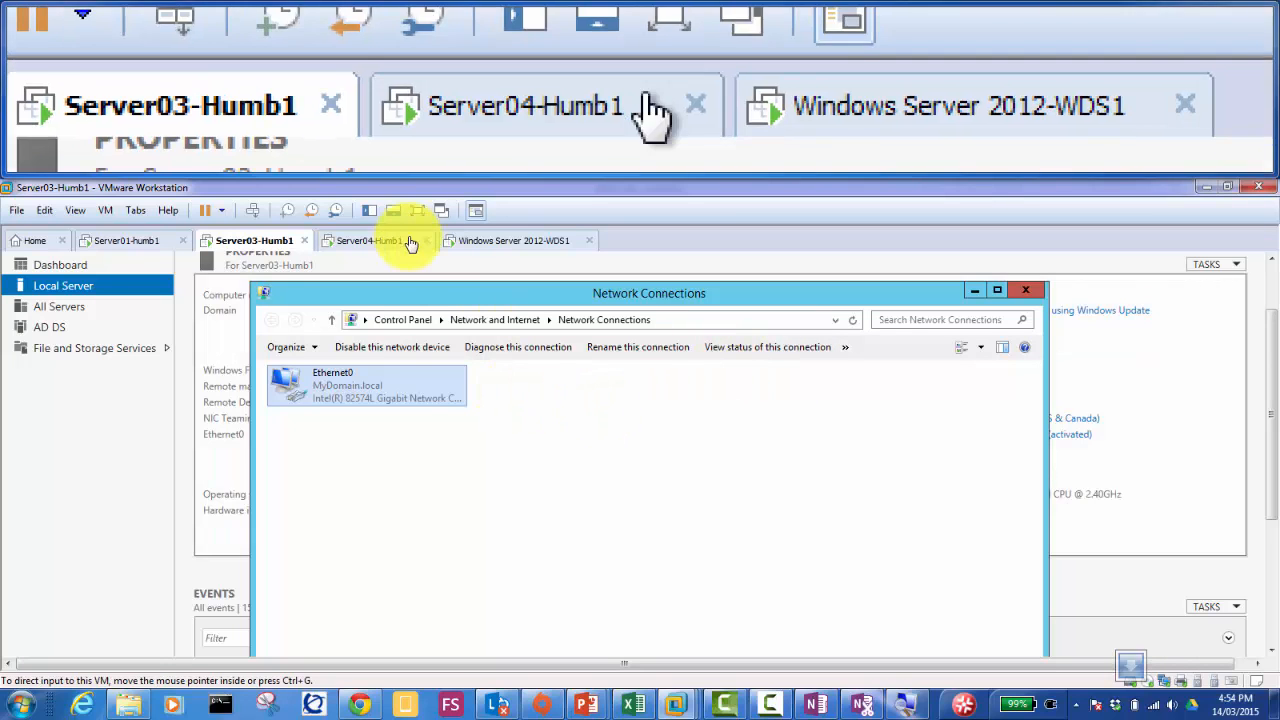
Step: Open C:\Windows\System32\Sysprep on Server03 by running 'sysprep' from the Run box
drag(1268, 364, 1268, 500)
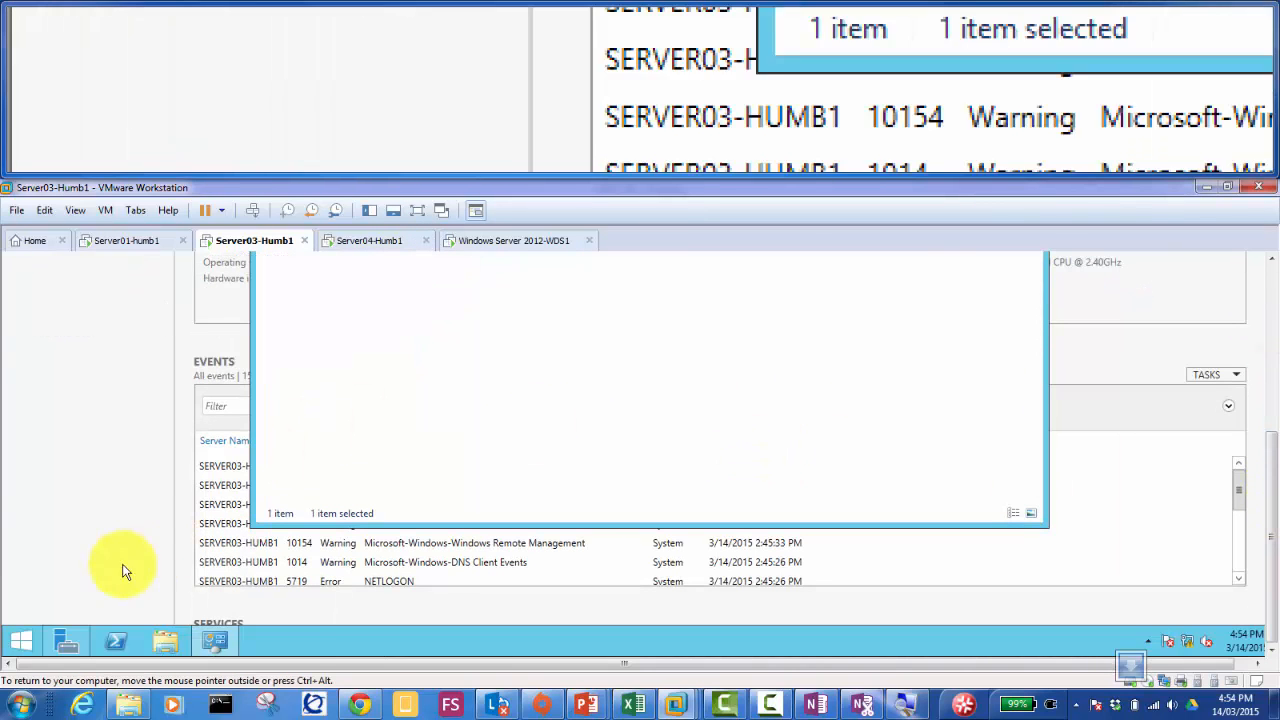
click(89, 573)
key(super+r)
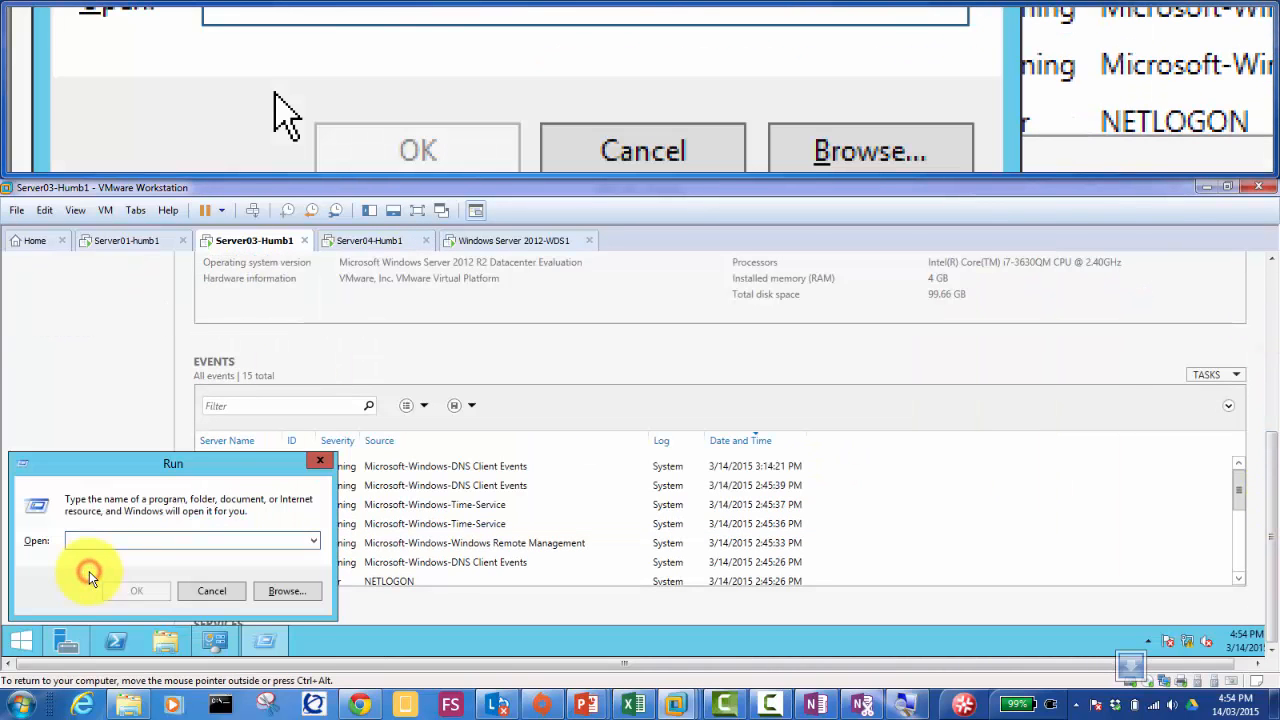
text(sysprep)
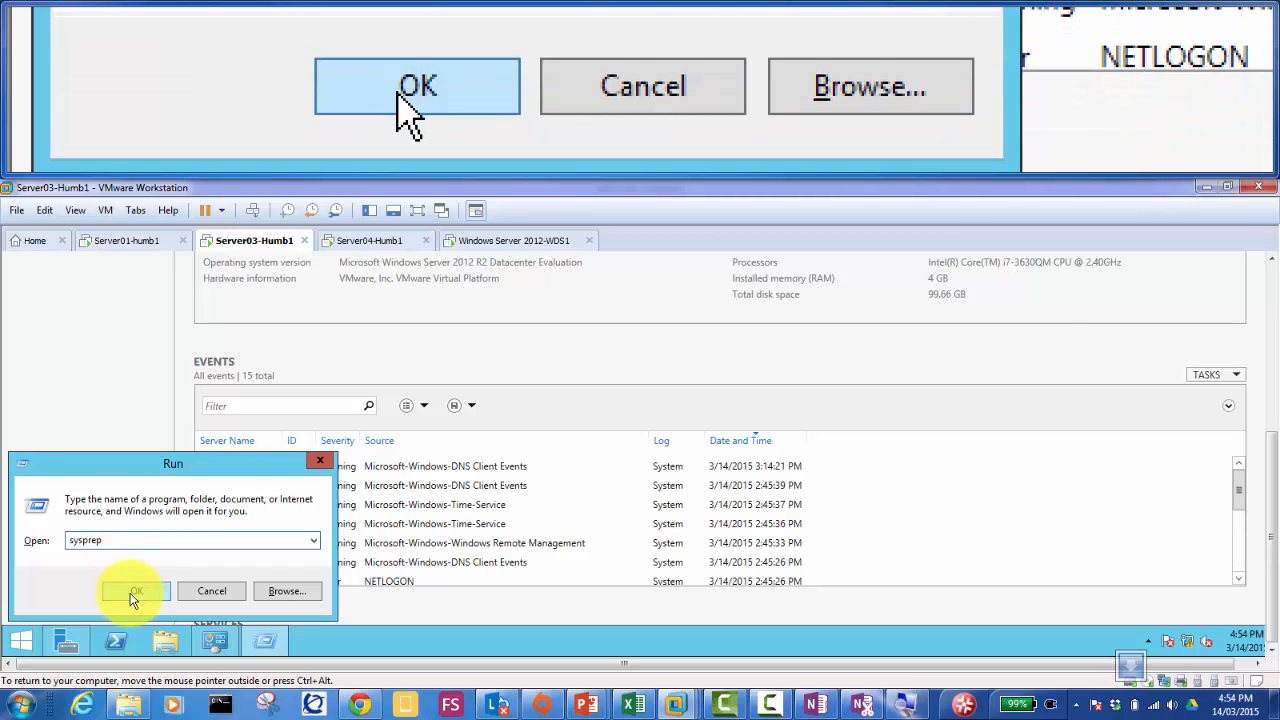
click(131, 594)
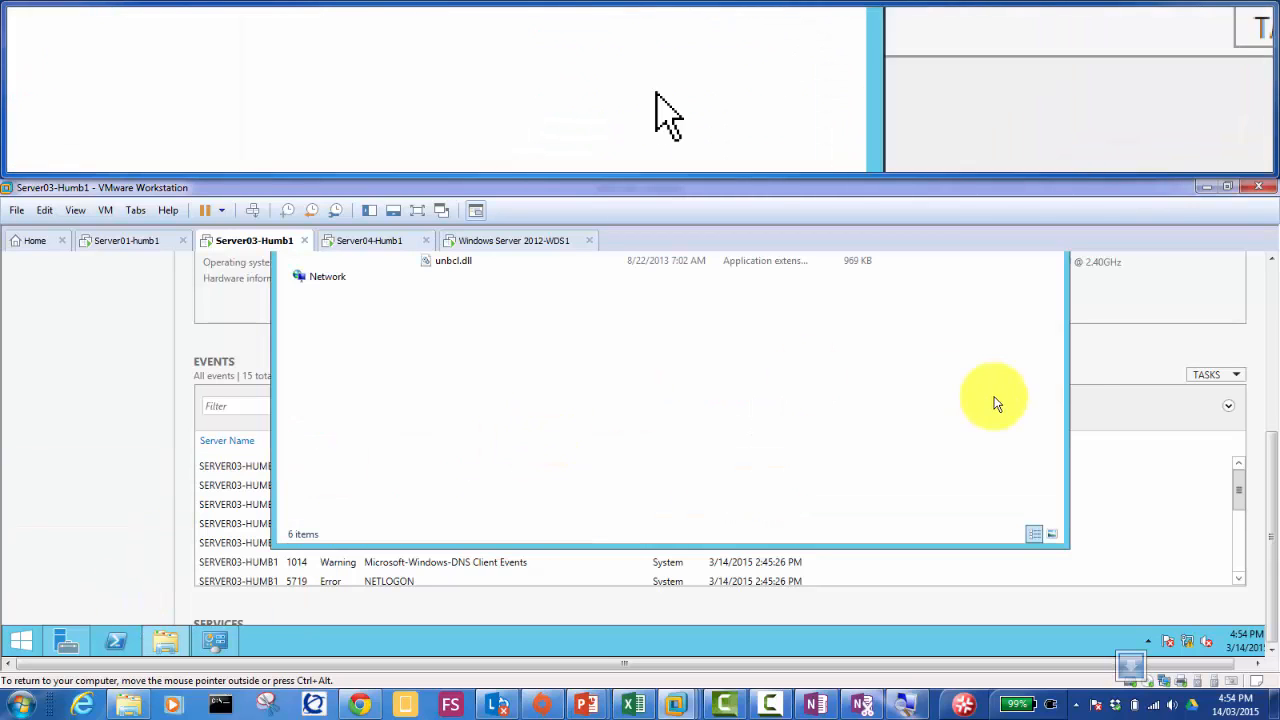
drag(1268, 447, 1270, 363)
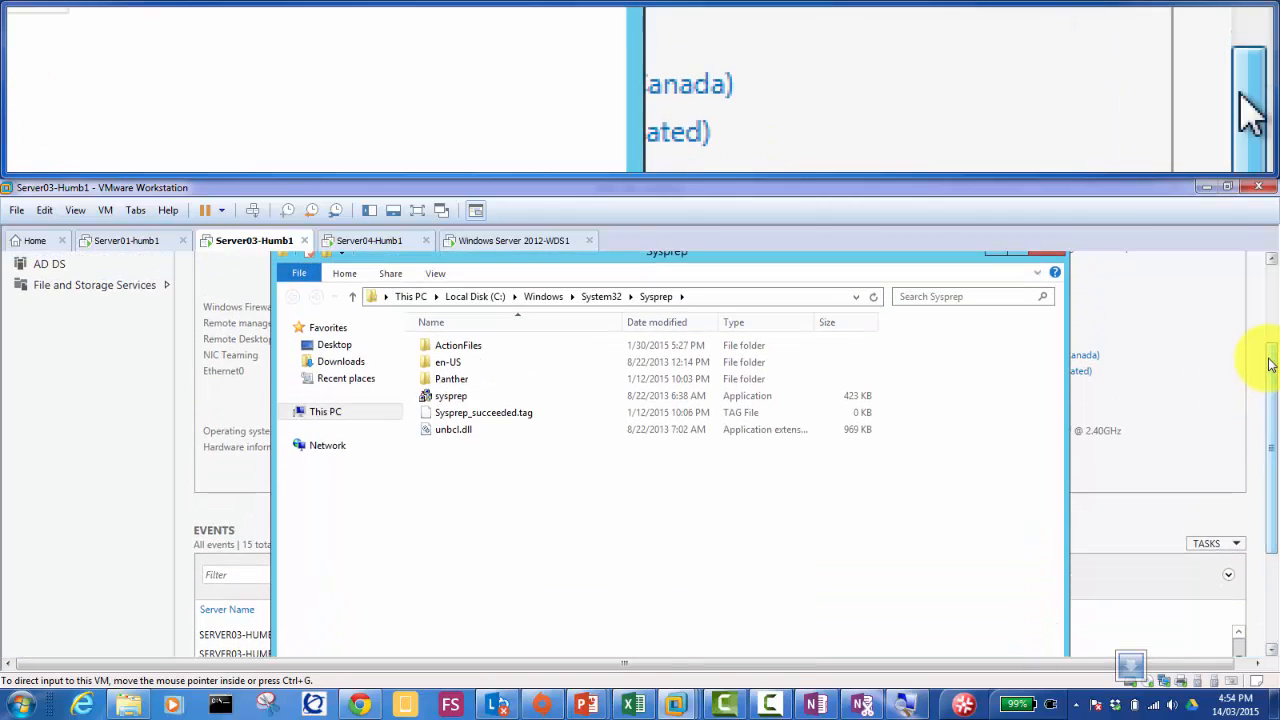
Step: Run Sysprep with Enter System OOBE, Generalize ticked, and Reboot as the shutdown option
double_click(452, 397)
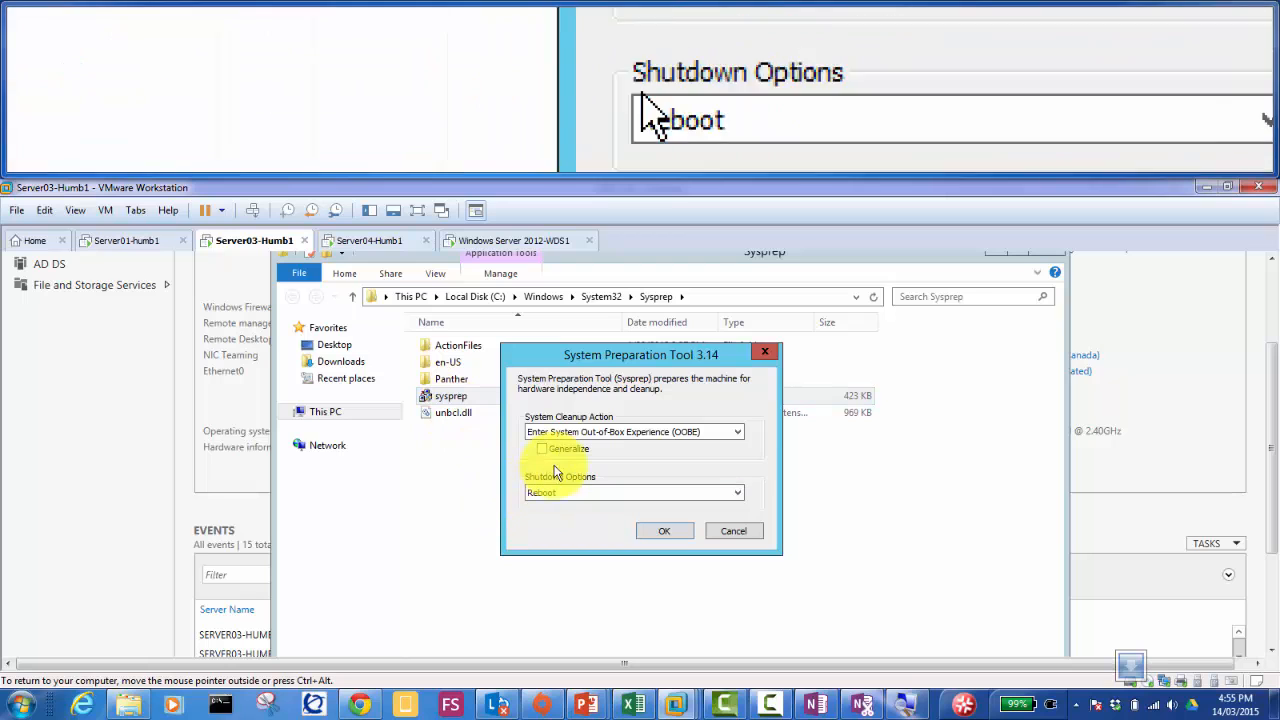
click(542, 449)
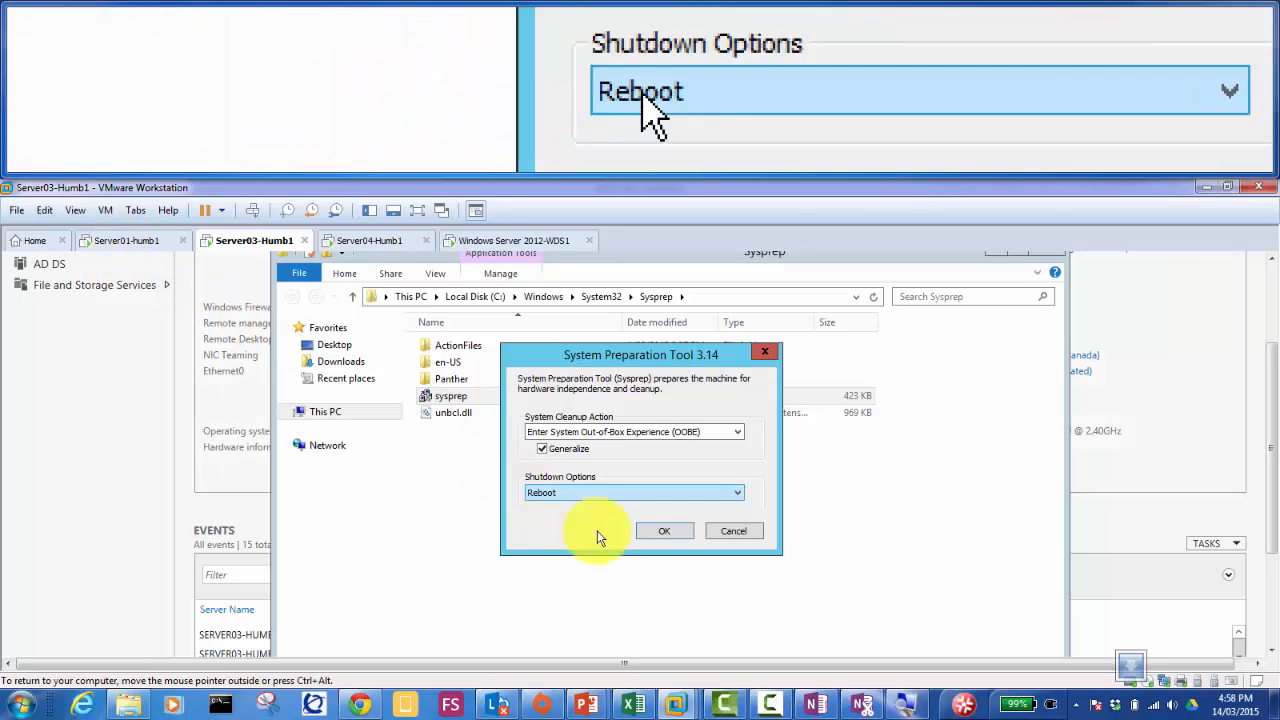
click(642, 536)
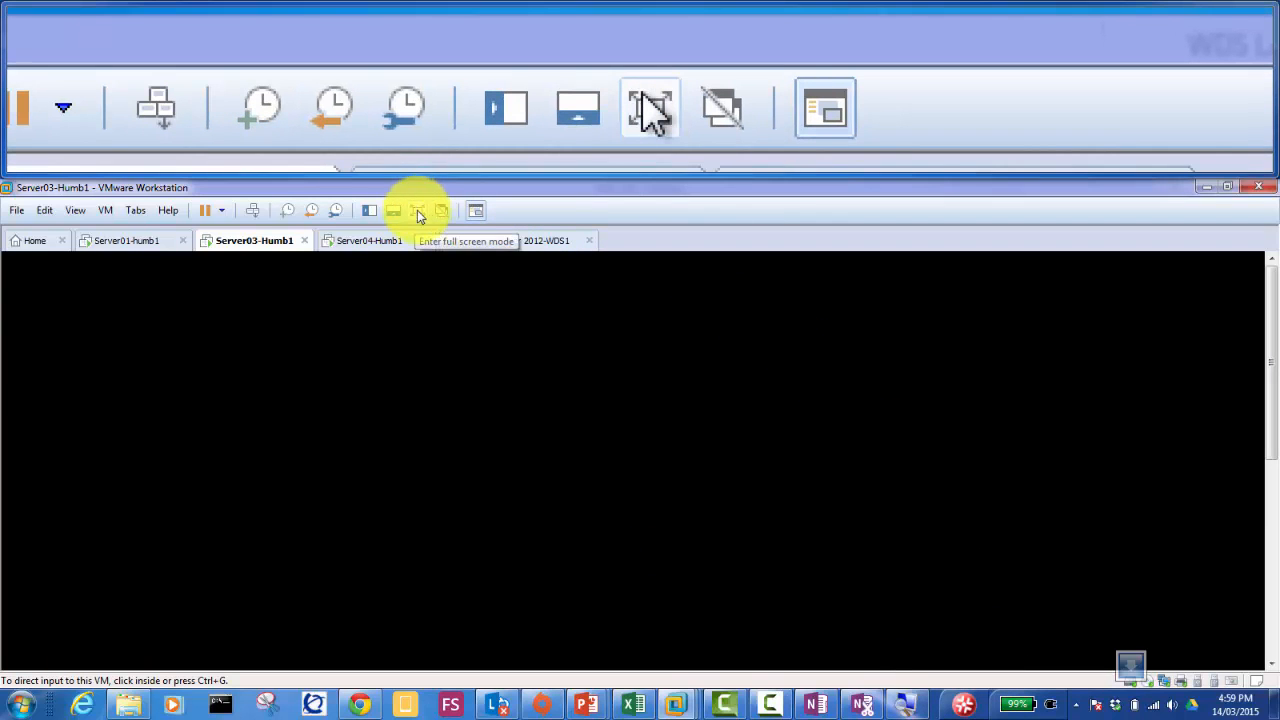
Step: Capture keyboard and mouse input in the restarted Server03 console
click(447, 258)
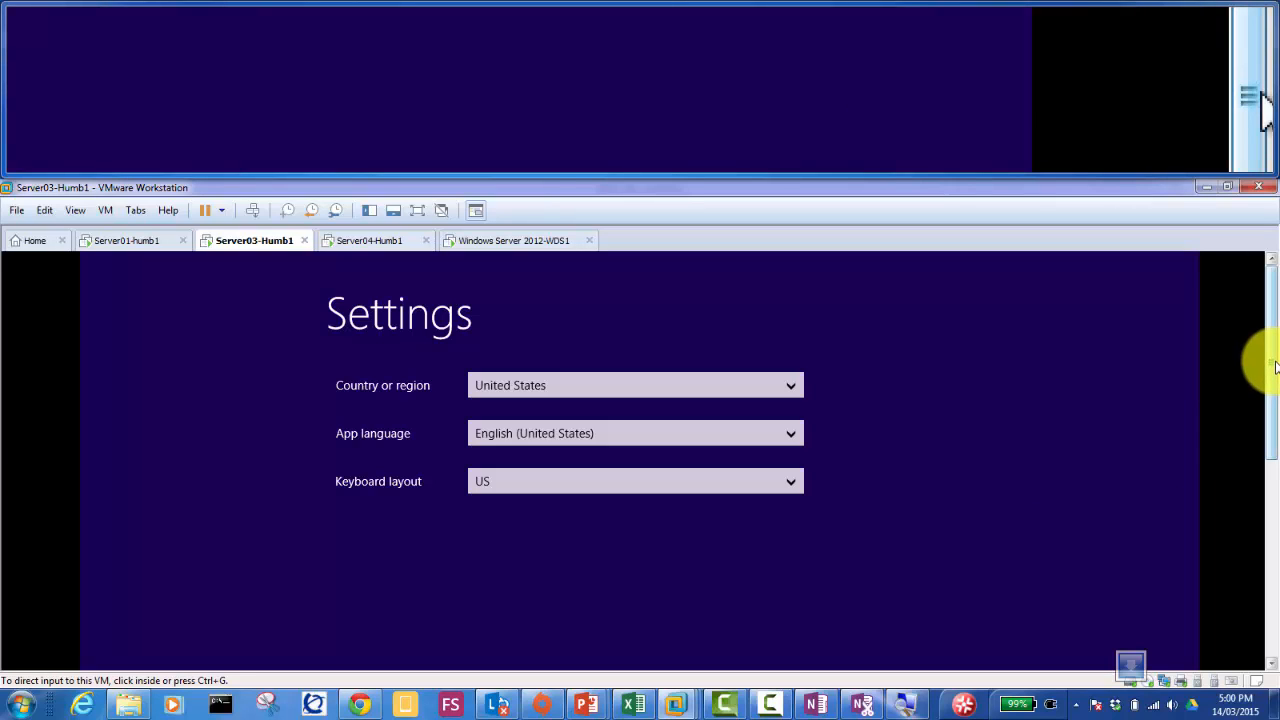
Step: Scroll down to the Settings page's Next button and advance to the licence terms
mouse_move(1272, 366)
mouse_down()
mouse_move(1277, 488)
mouse_move(1277, 390)
mouse_up()
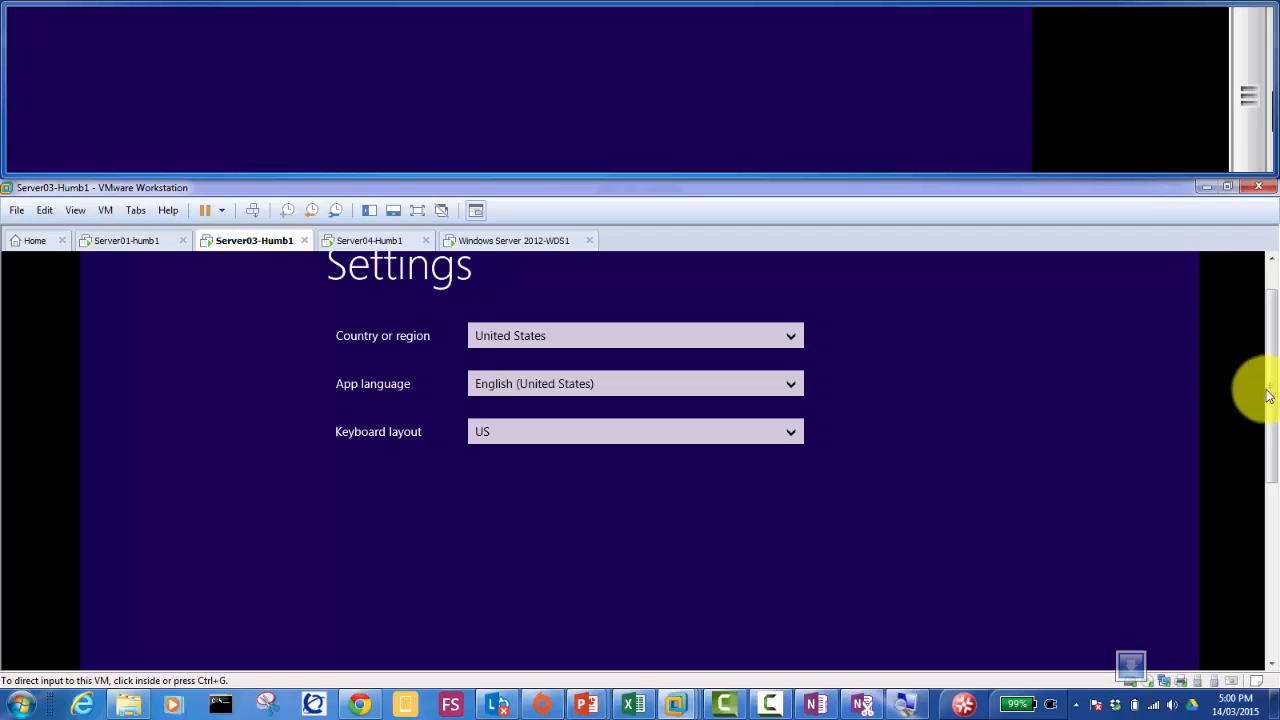
drag(1277, 414, 1277, 575)
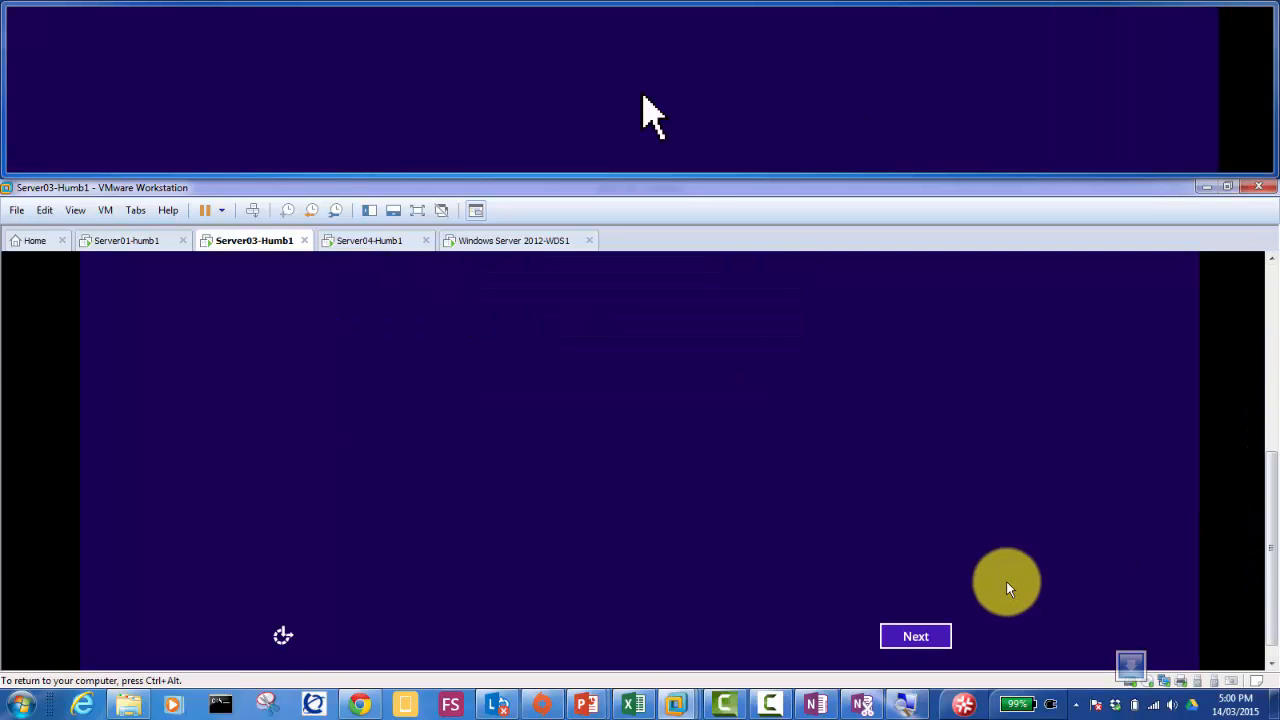
click(936, 635)
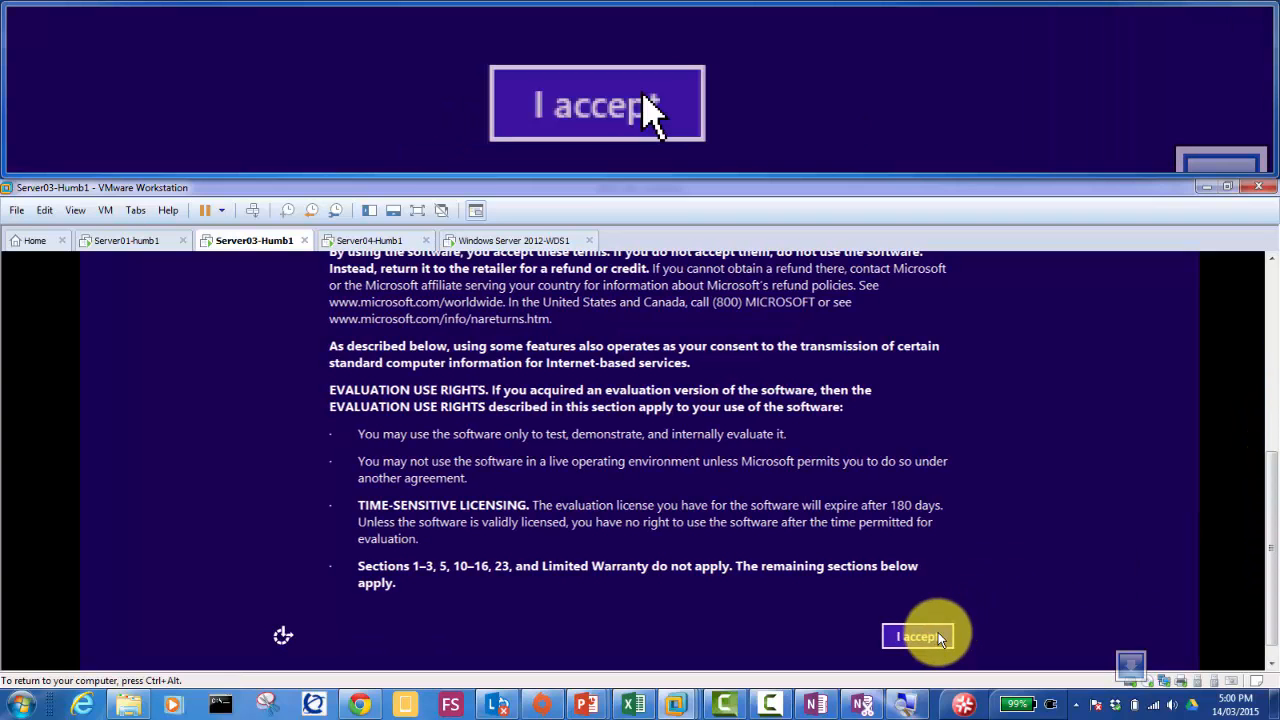
Step: Accept Server03's licence terms, then switch over to the Server01 VM
click(938, 632)
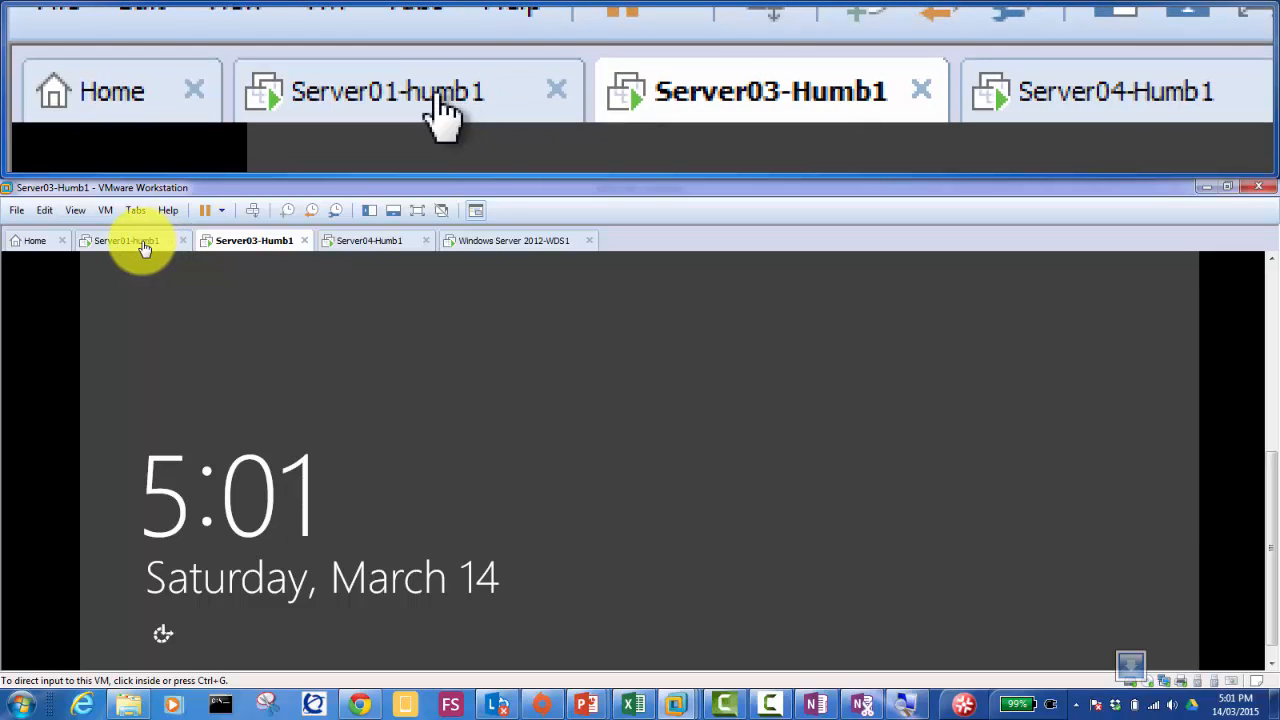
click(130, 241)
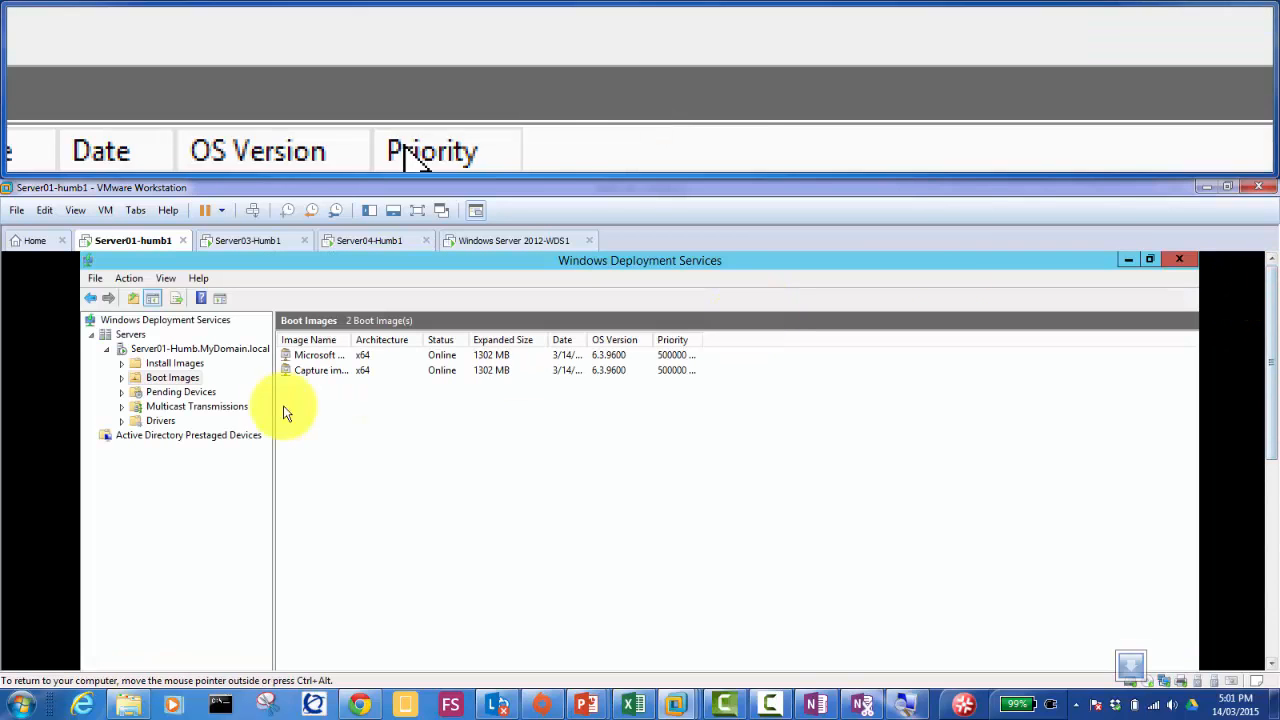
Step: Open Properties for Server01-Humb.MyDomain.local in the WDS console
click(172, 349)
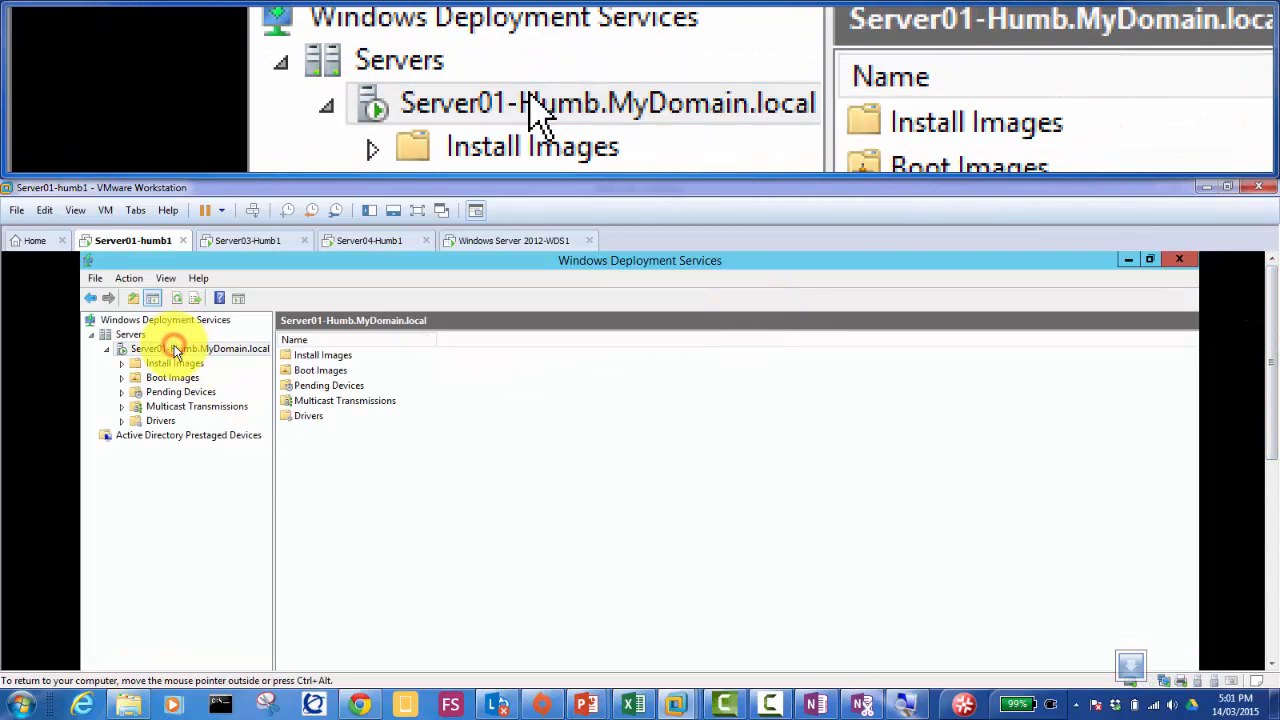
right_click(175, 349)
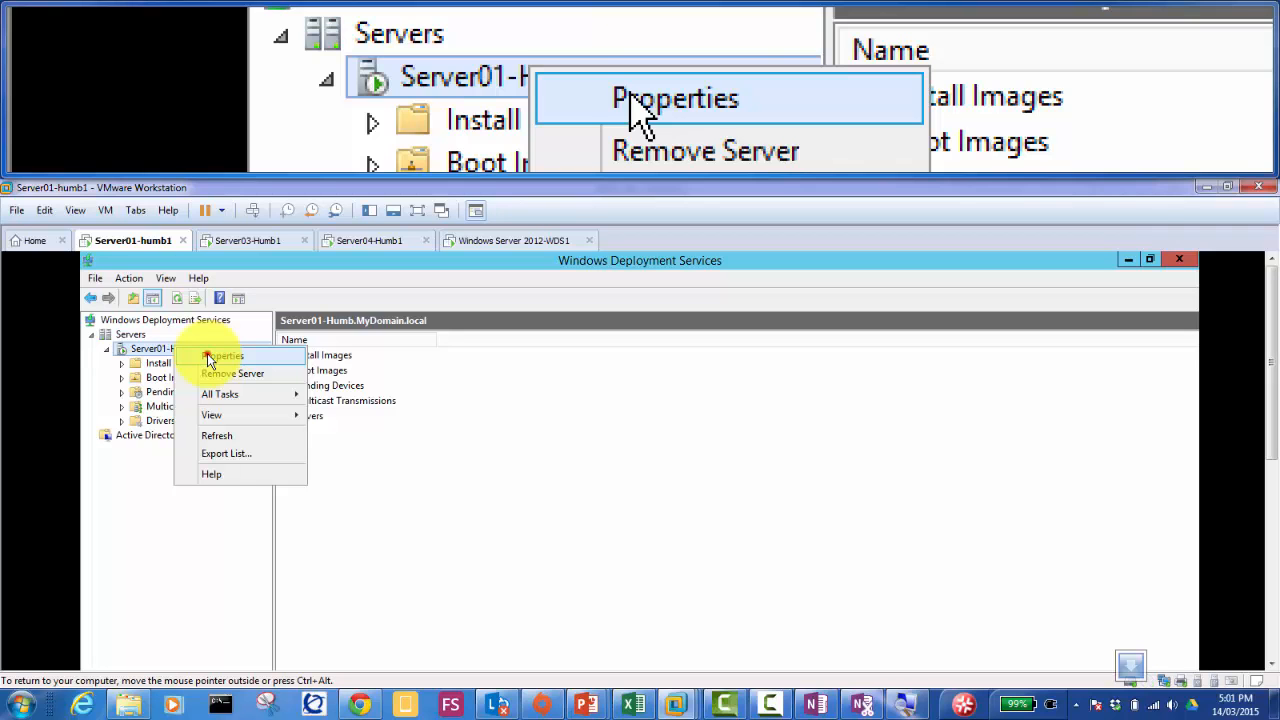
click(212, 357)
Step: Set the PXE Boot Policy to always continue for known and unknown clients, then apply and OK
drag(594, 430, 590, 261)
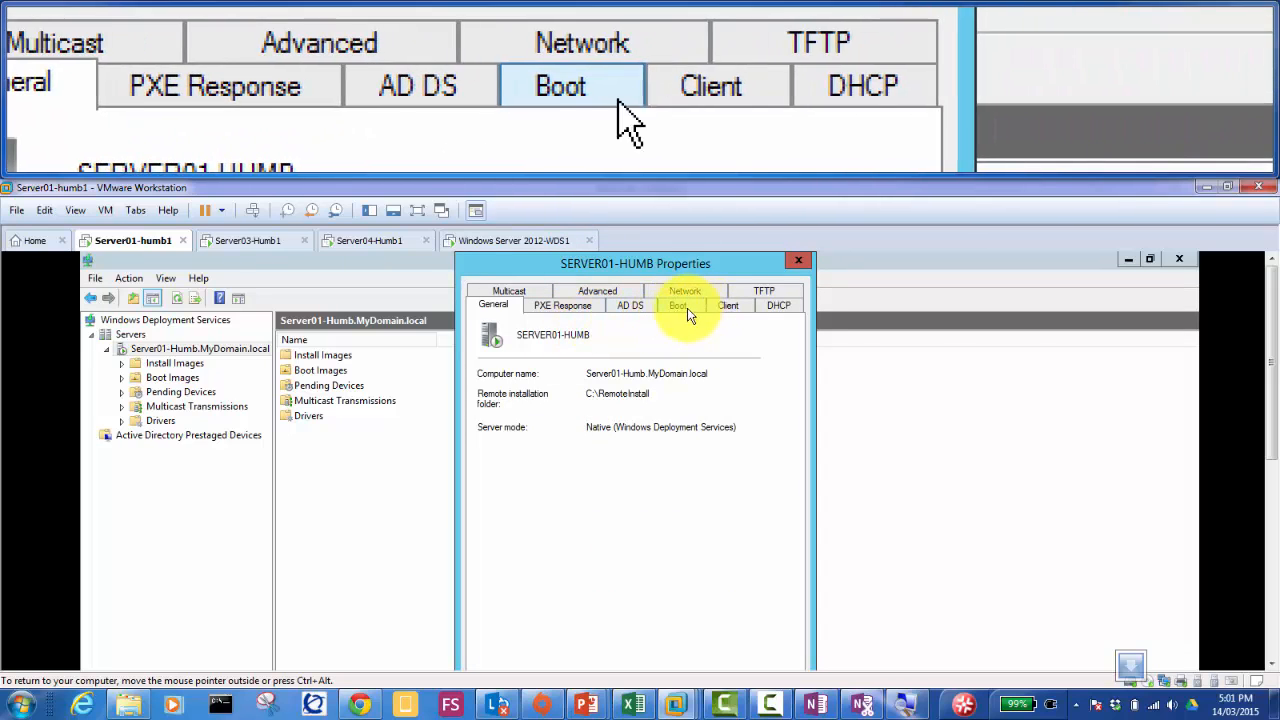
click(684, 311)
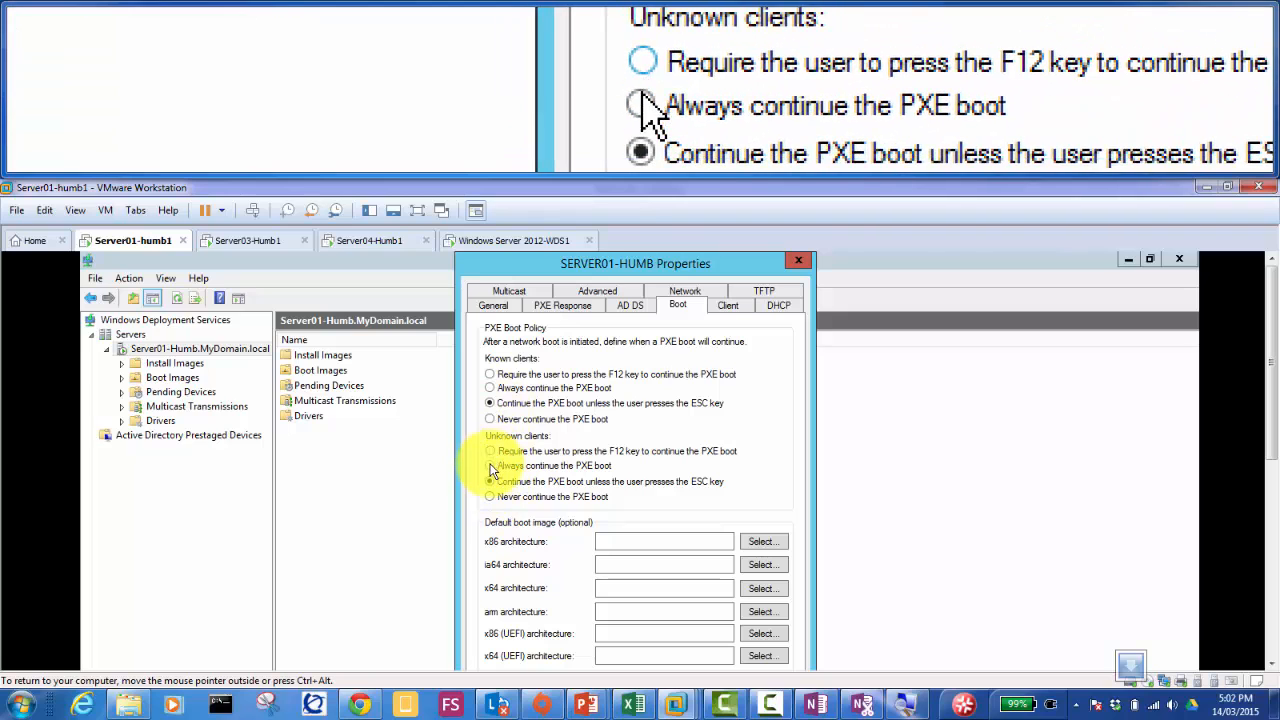
click(490, 467)
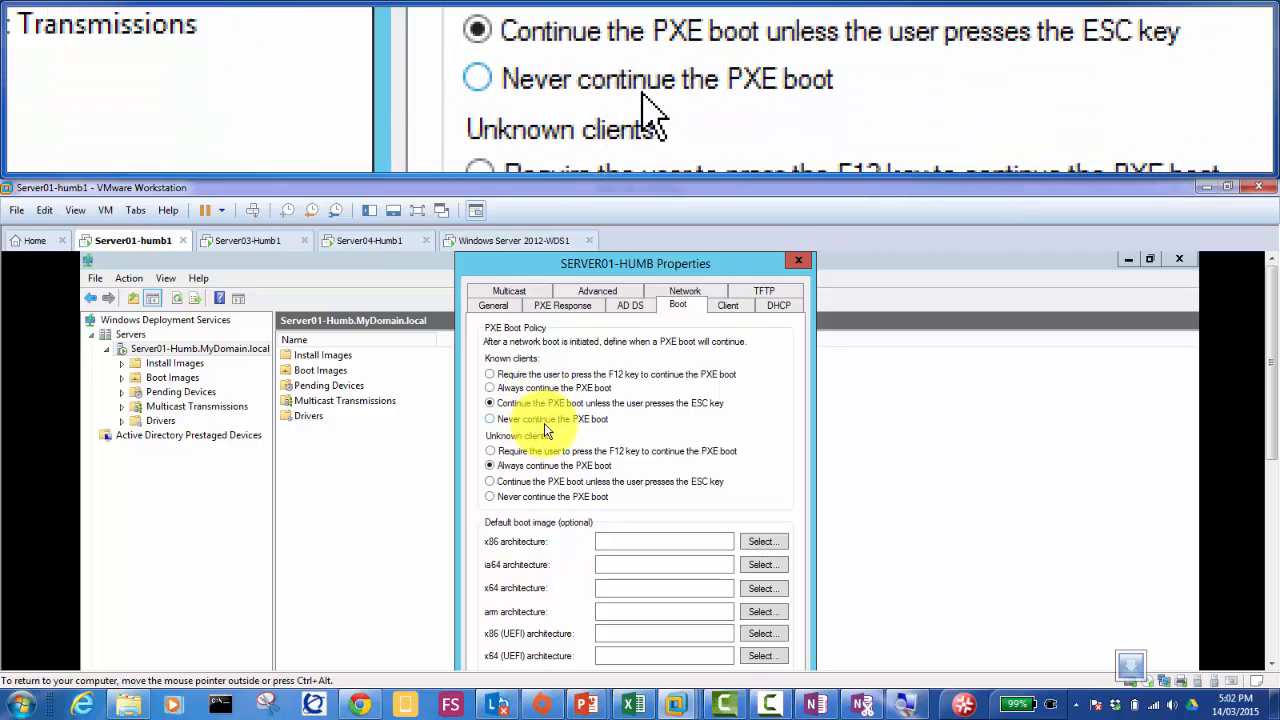
click(507, 390)
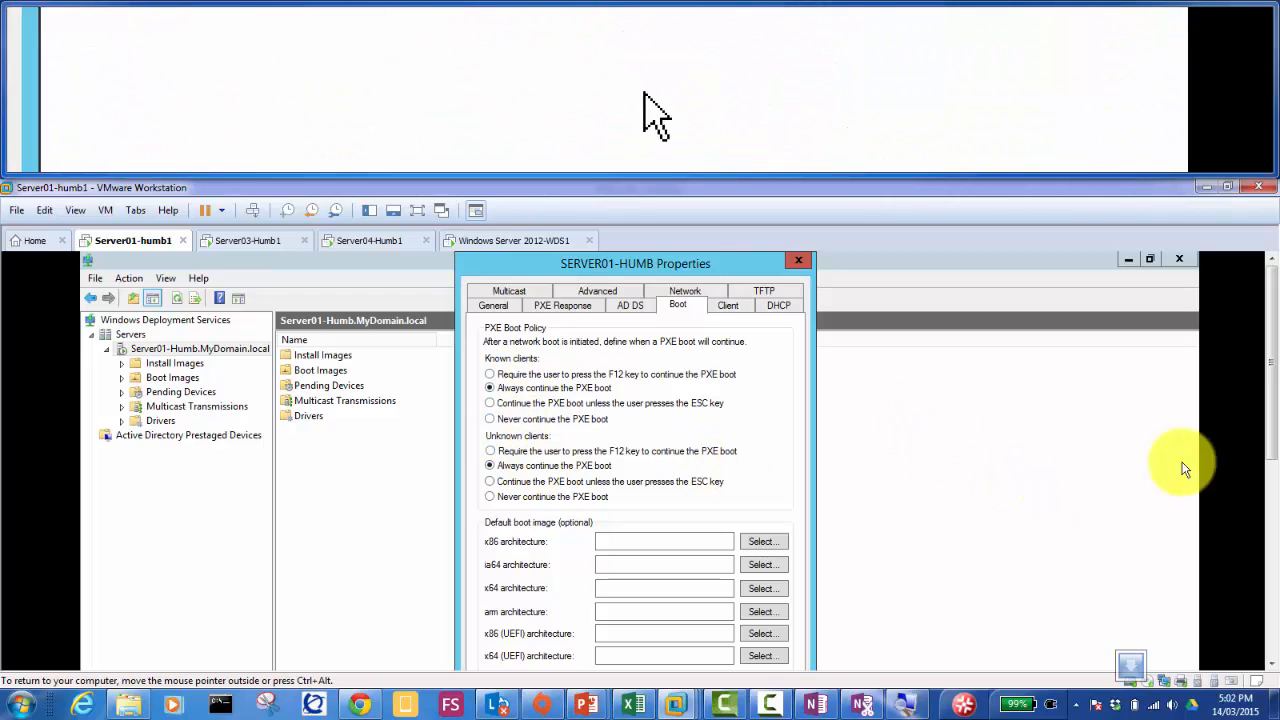
drag(1270, 470, 1268, 485)
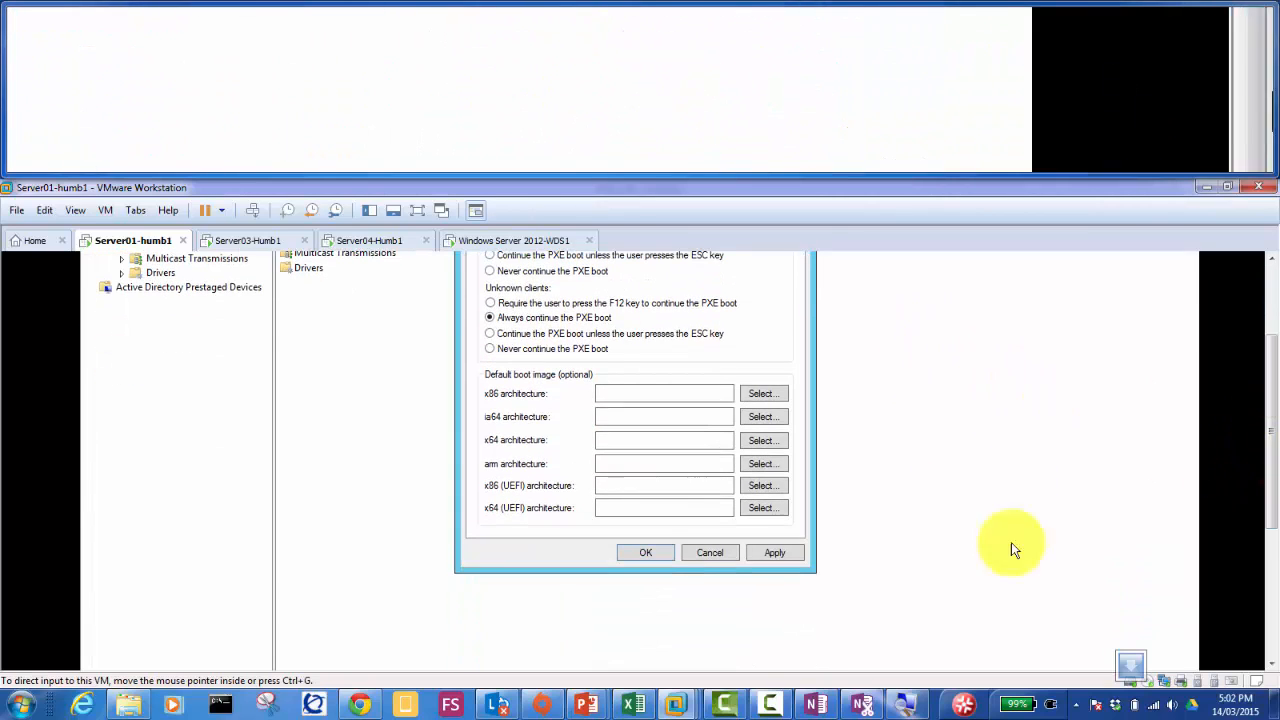
click(772, 553)
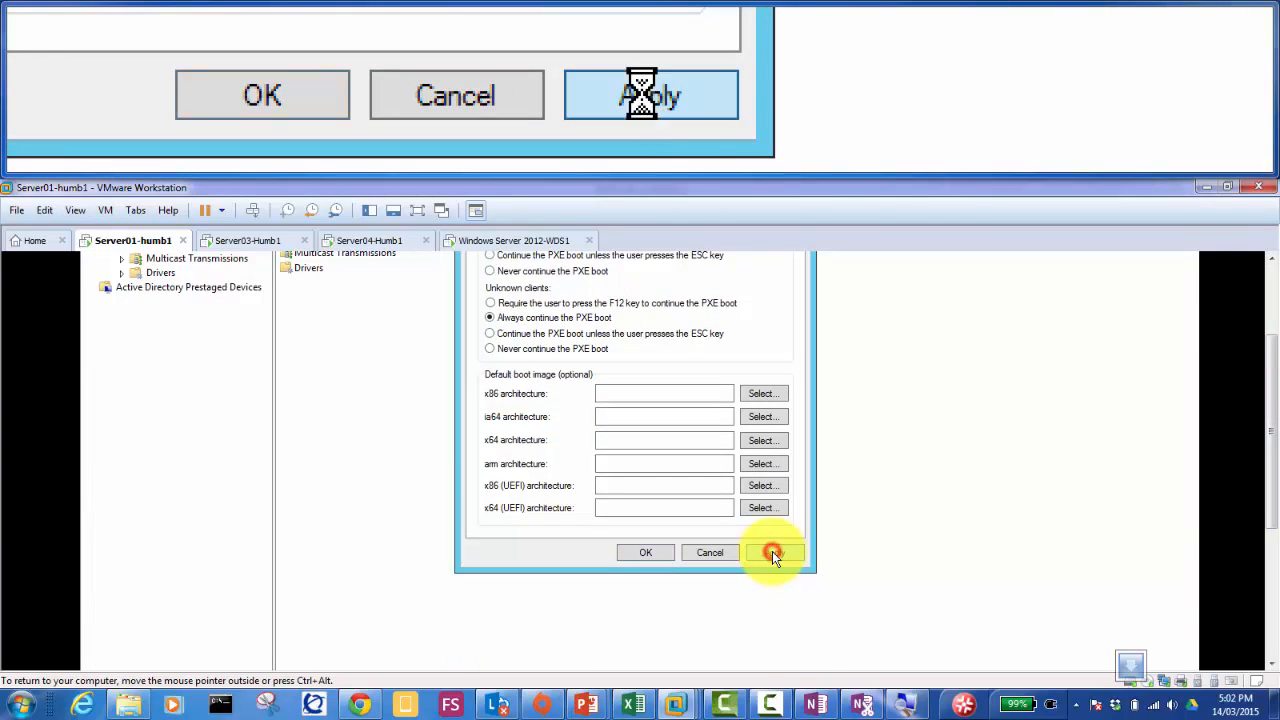
click(633, 553)
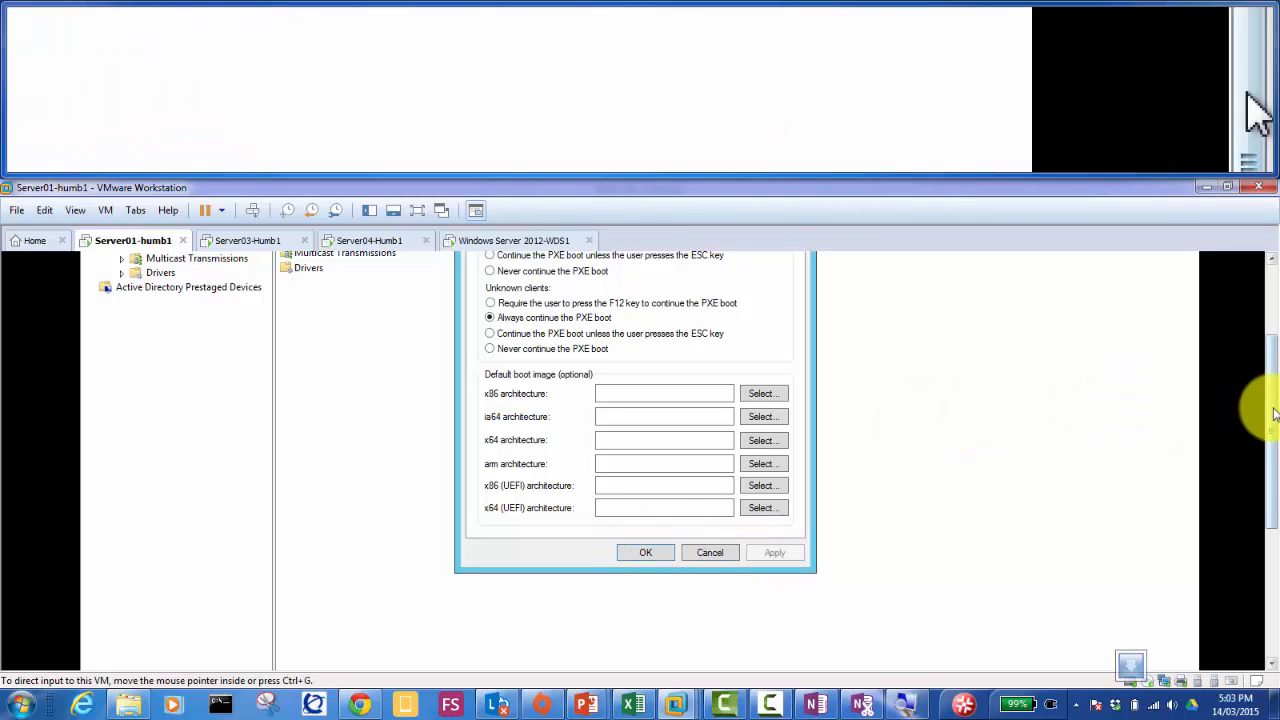
Step: Close the WDS server properties with OK
drag(1262, 414, 1270, 353)
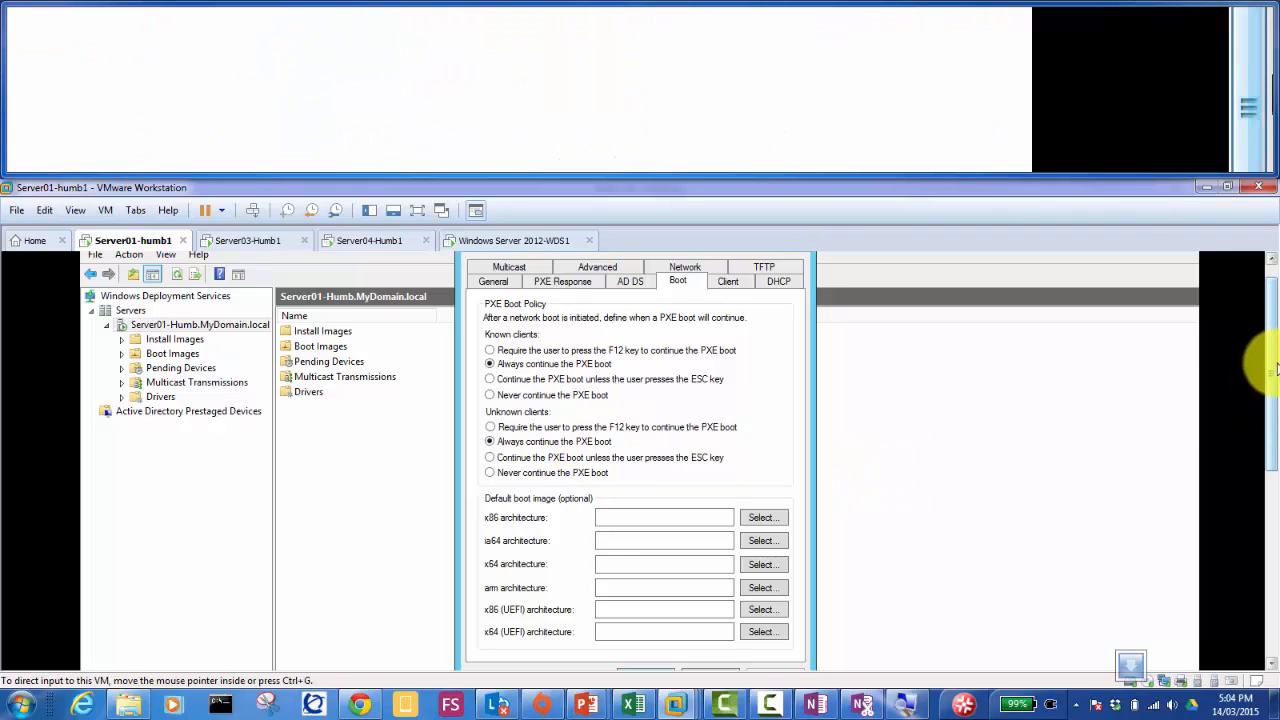
drag(1268, 364, 1266, 435)
click(652, 523)
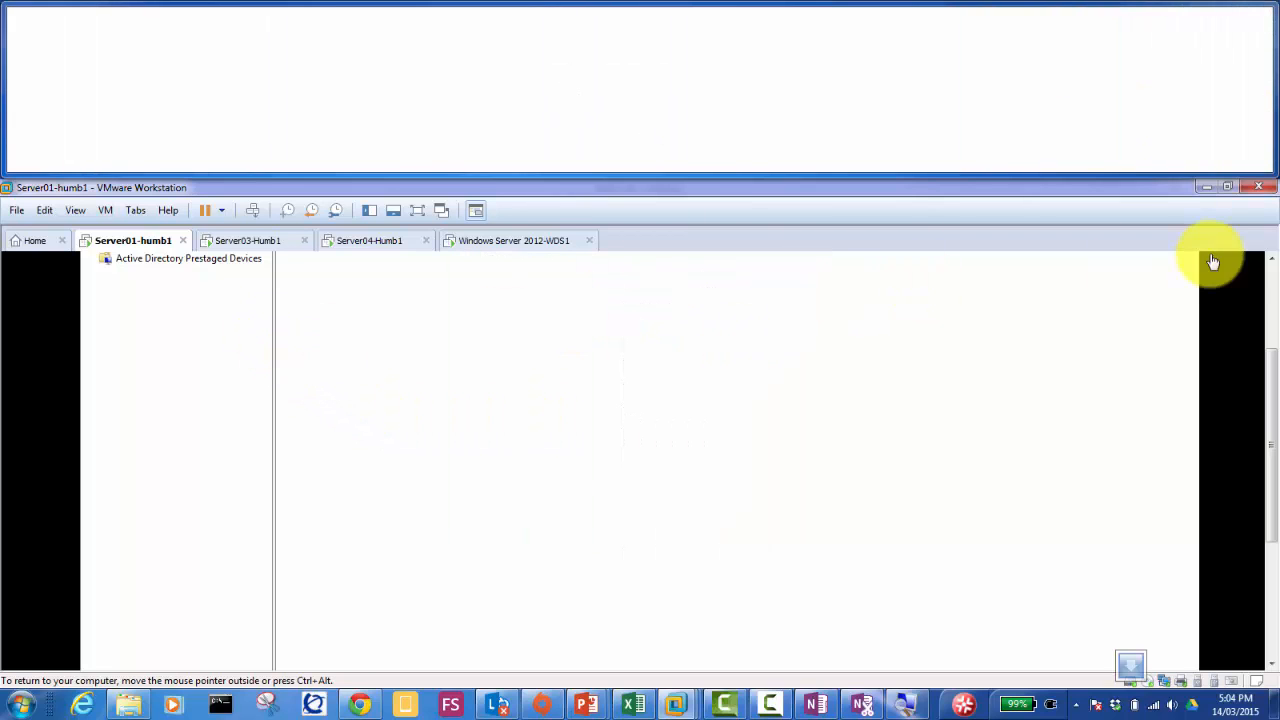
Step: Refresh the WDS server node and return to the Server03-Humb1 VM
click(1271, 277)
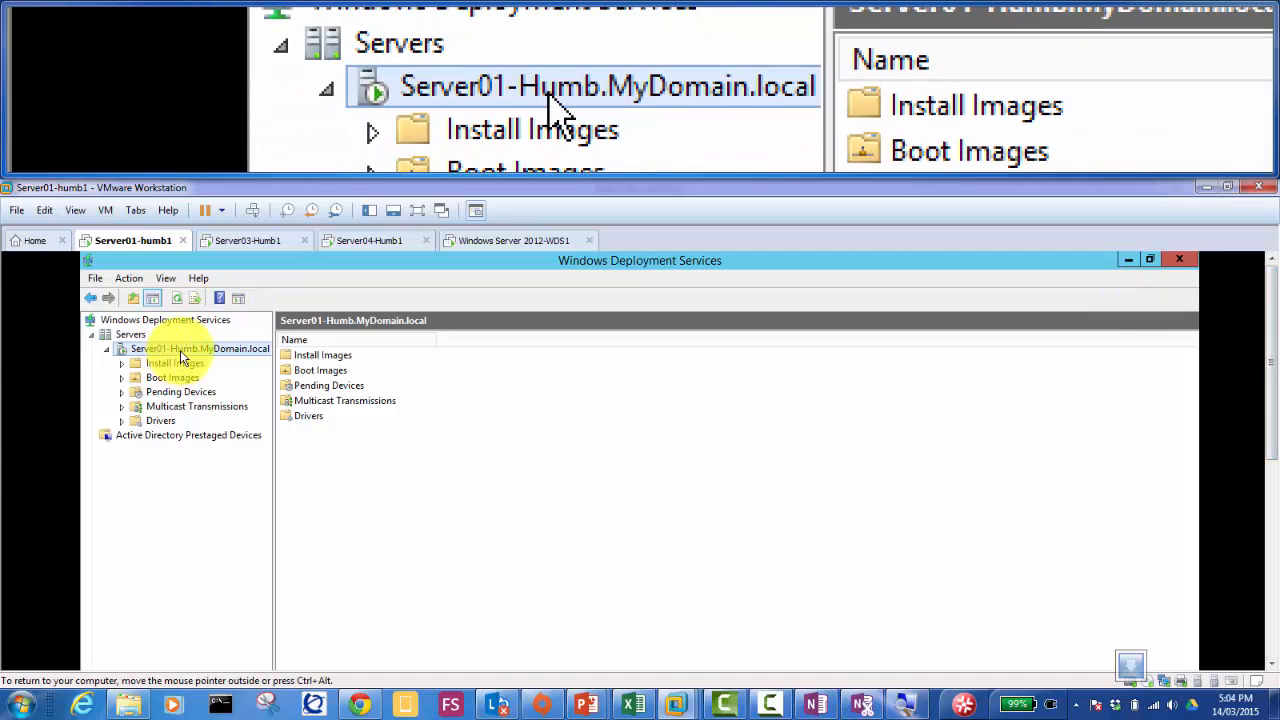
right_click(181, 352)
click(240, 439)
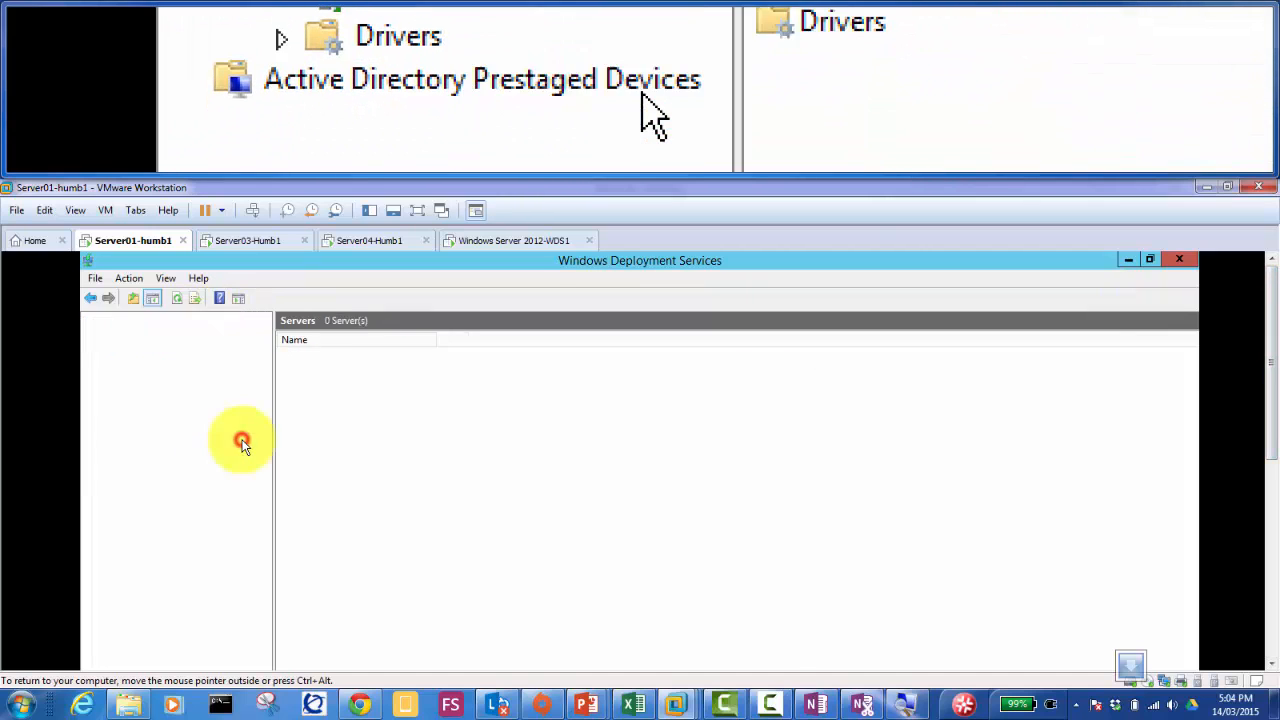
click(235, 362)
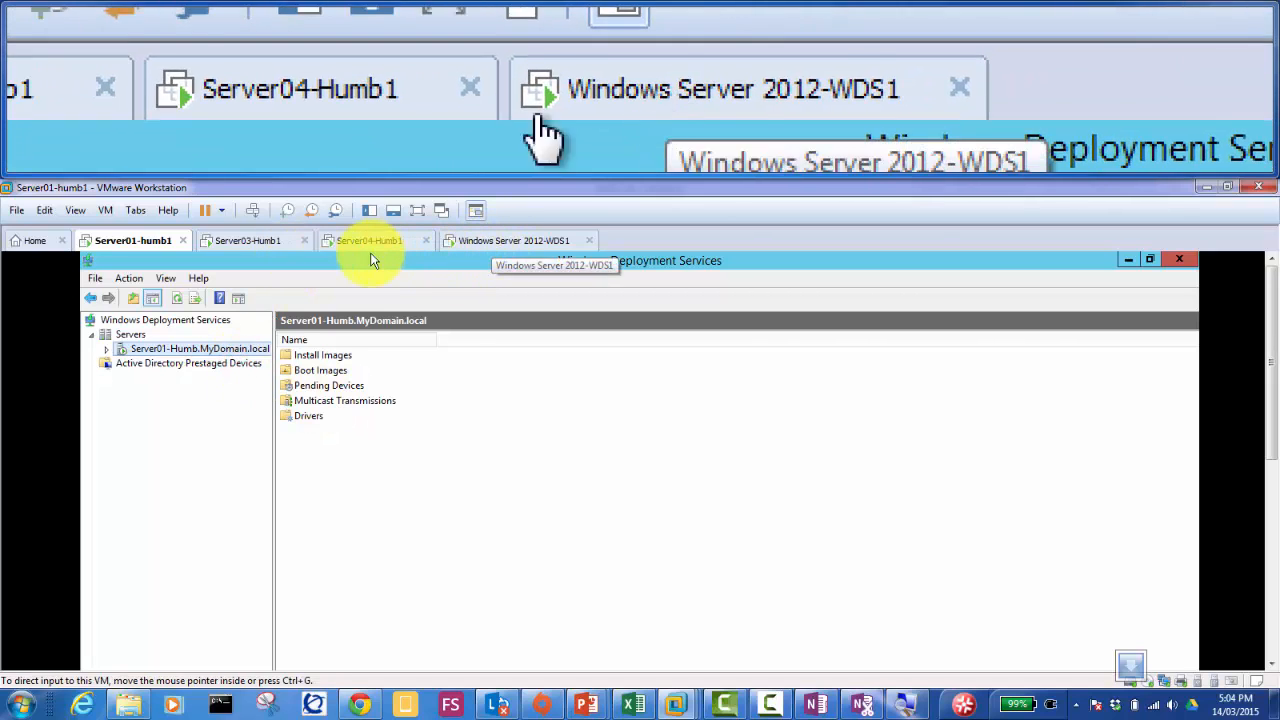
click(272, 240)
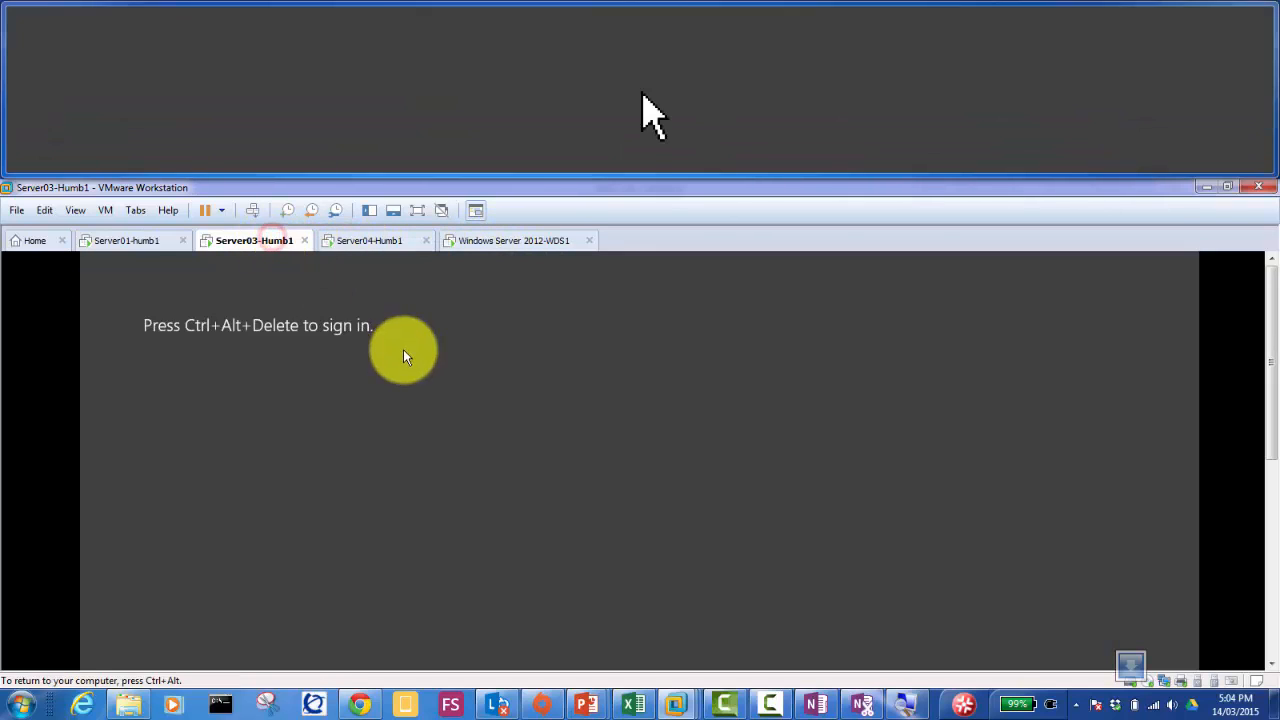
Step: Sign in to Server03 as Administrator with the account password
click(252, 210)
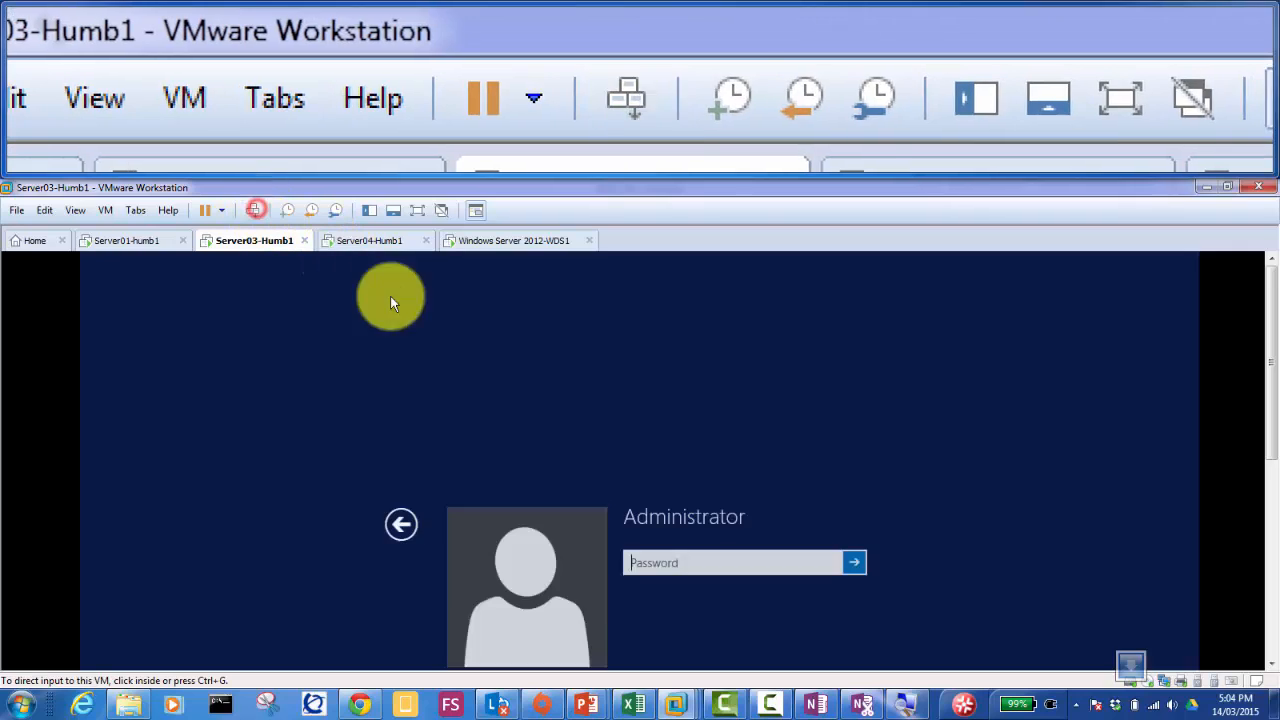
click(650, 568)
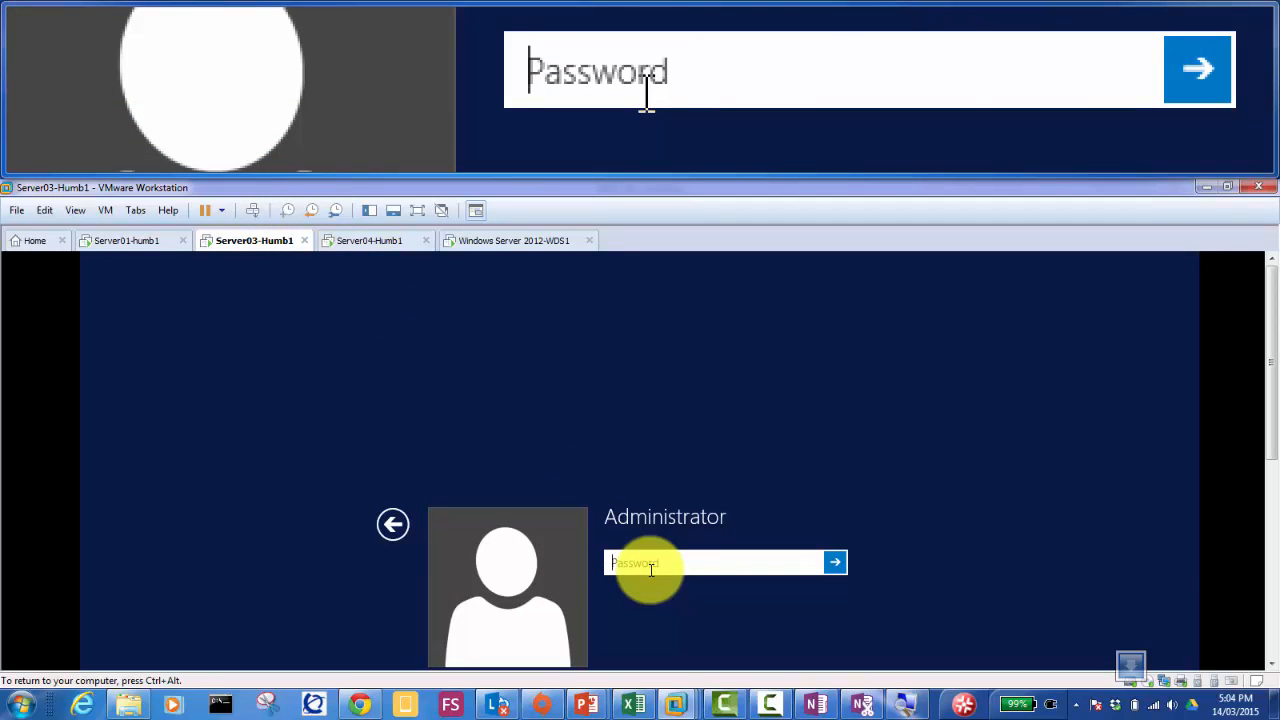
click(660, 561)
text(Pa$$w0rd)
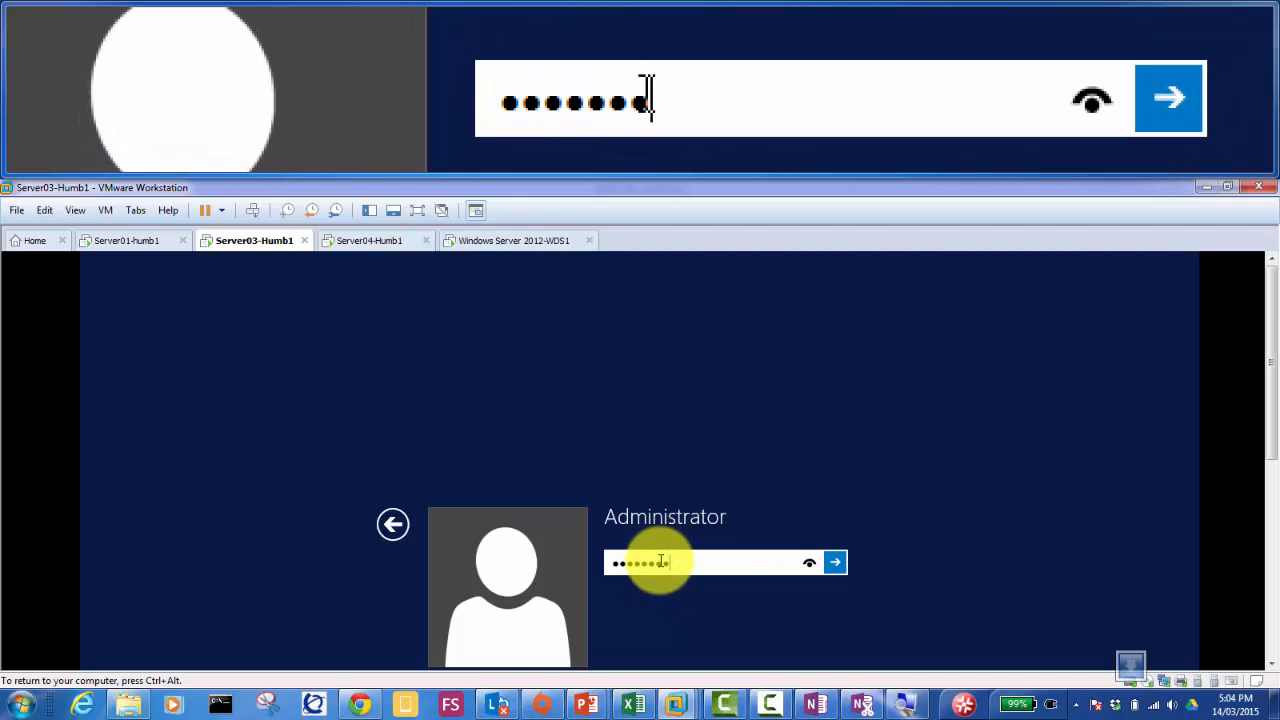
key(Return)
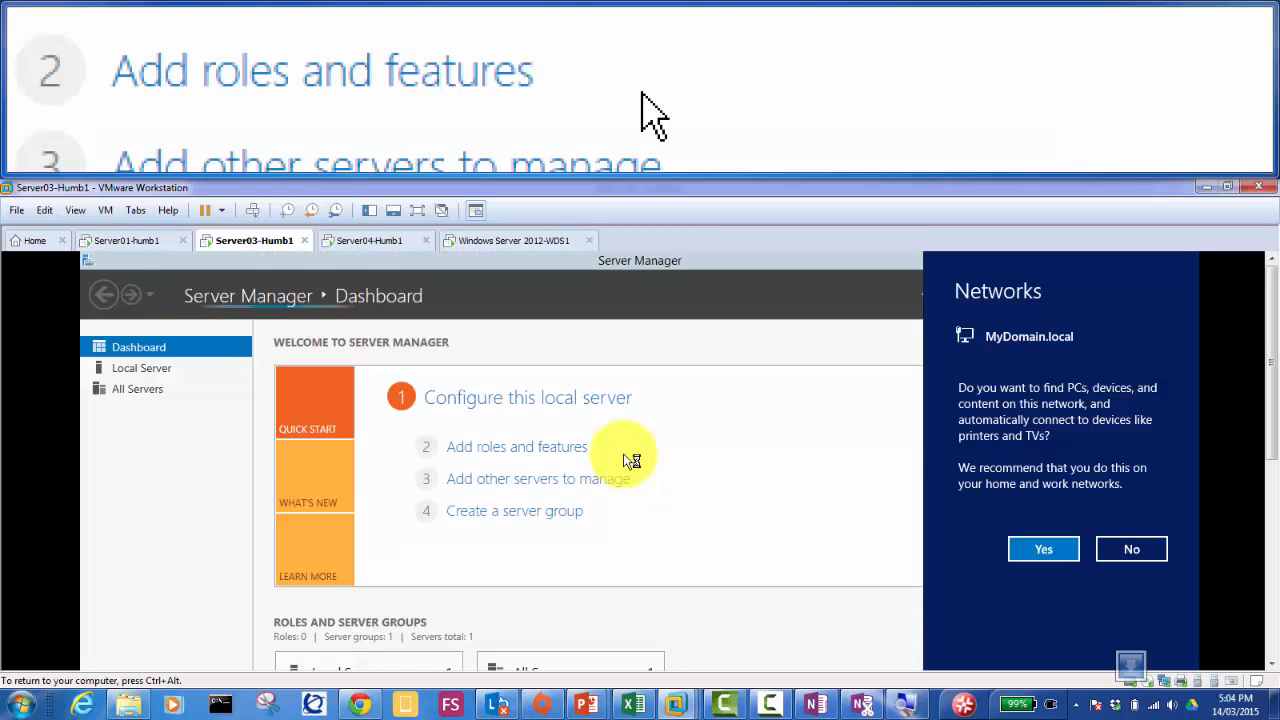
Step: Allow discovery on the MyDomain.local network and scroll Server Manager to the role tiles
click(1050, 549)
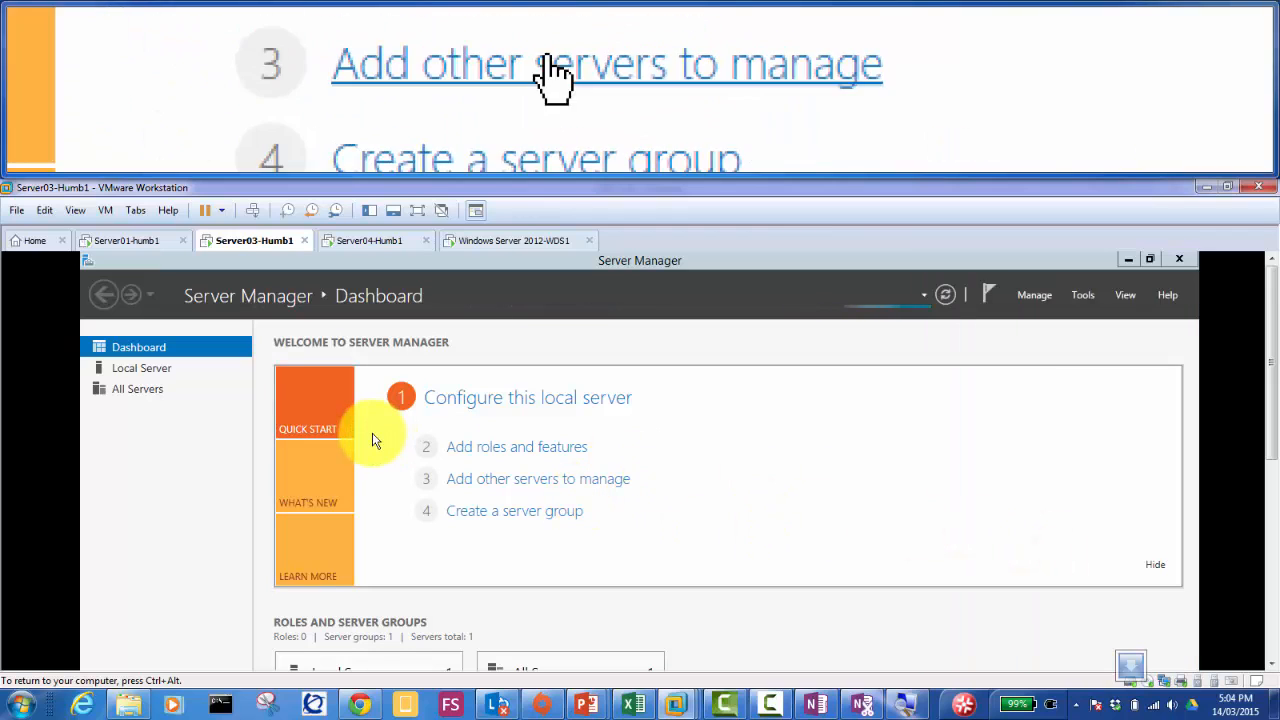
click(201, 430)
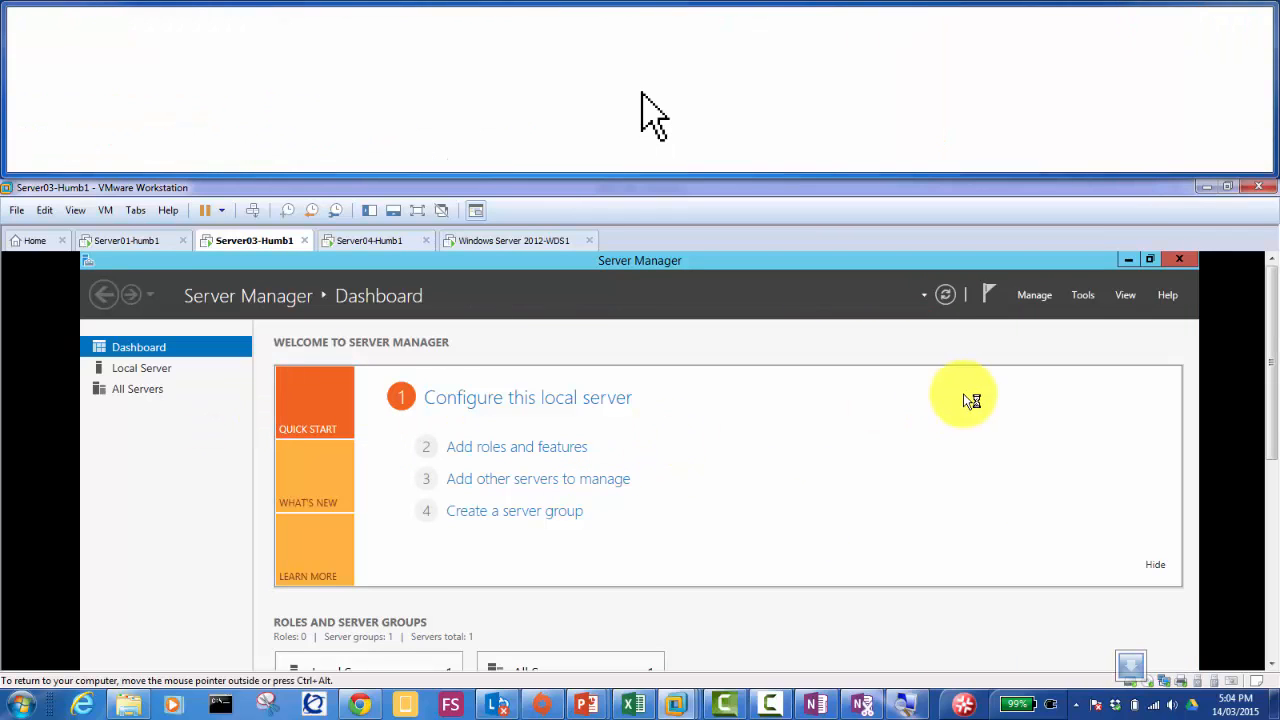
drag(1273, 318, 1274, 375)
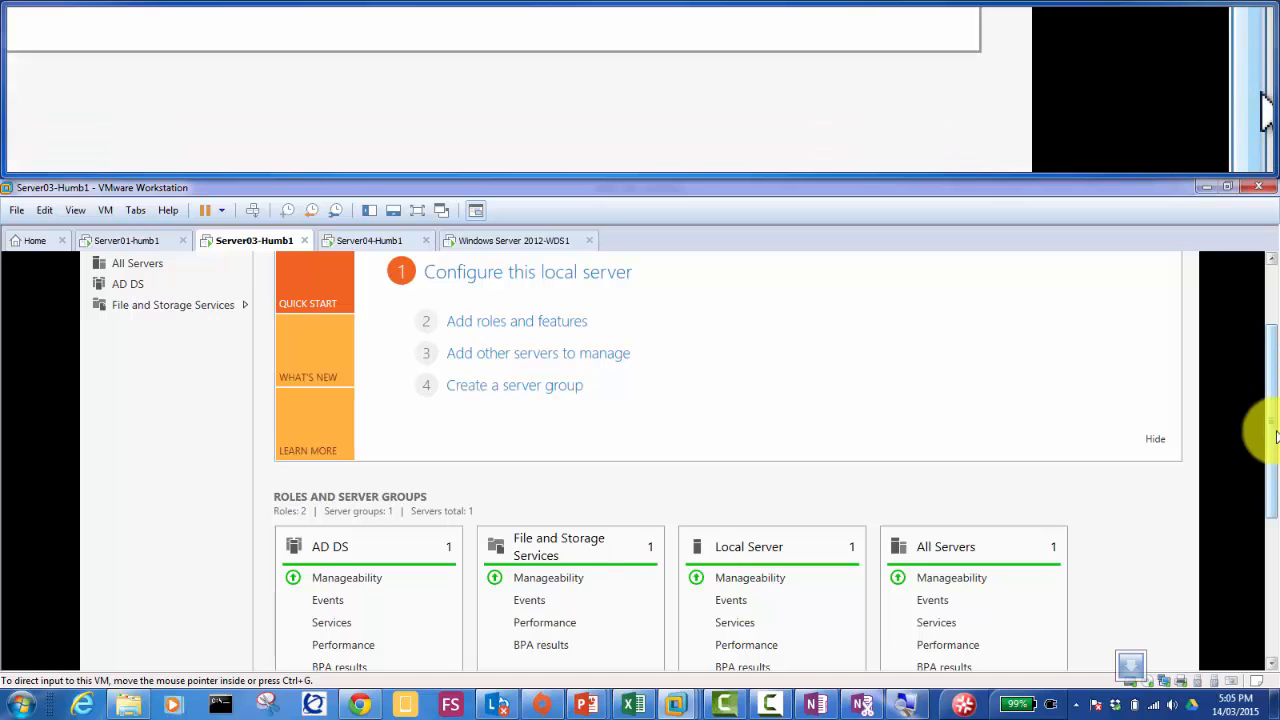
click(1271, 275)
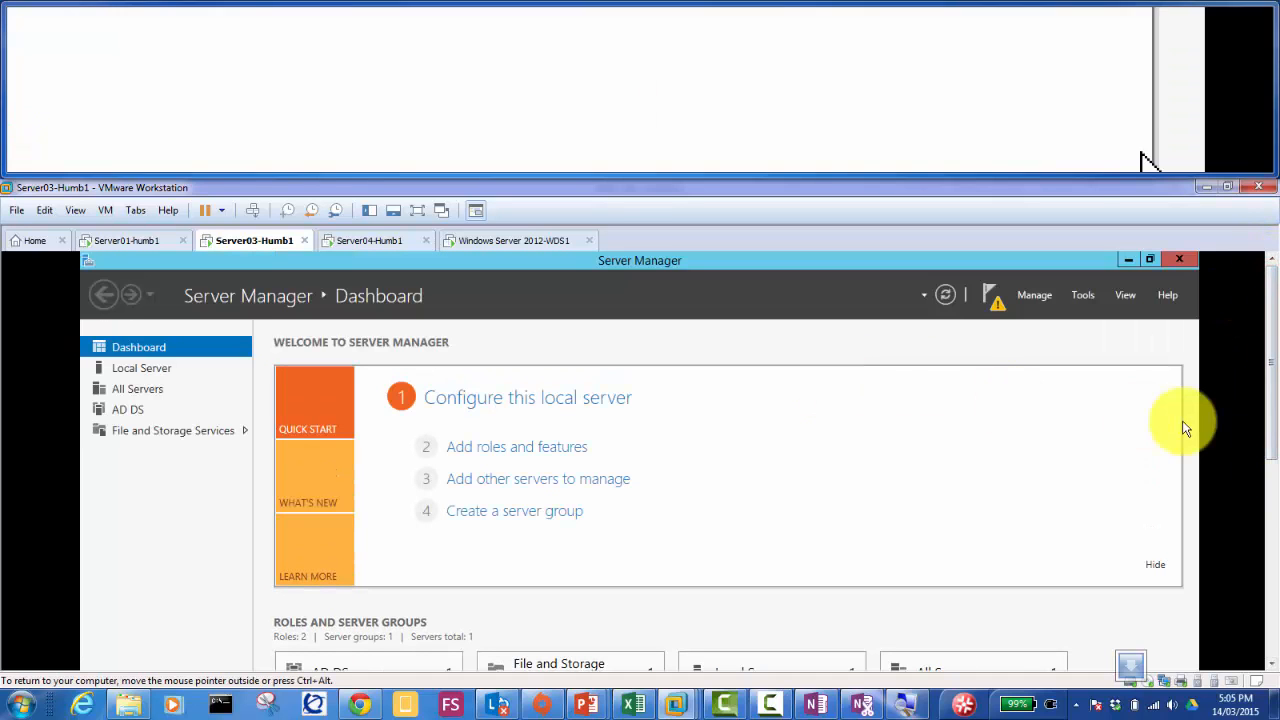
drag(1265, 343, 1275, 580)
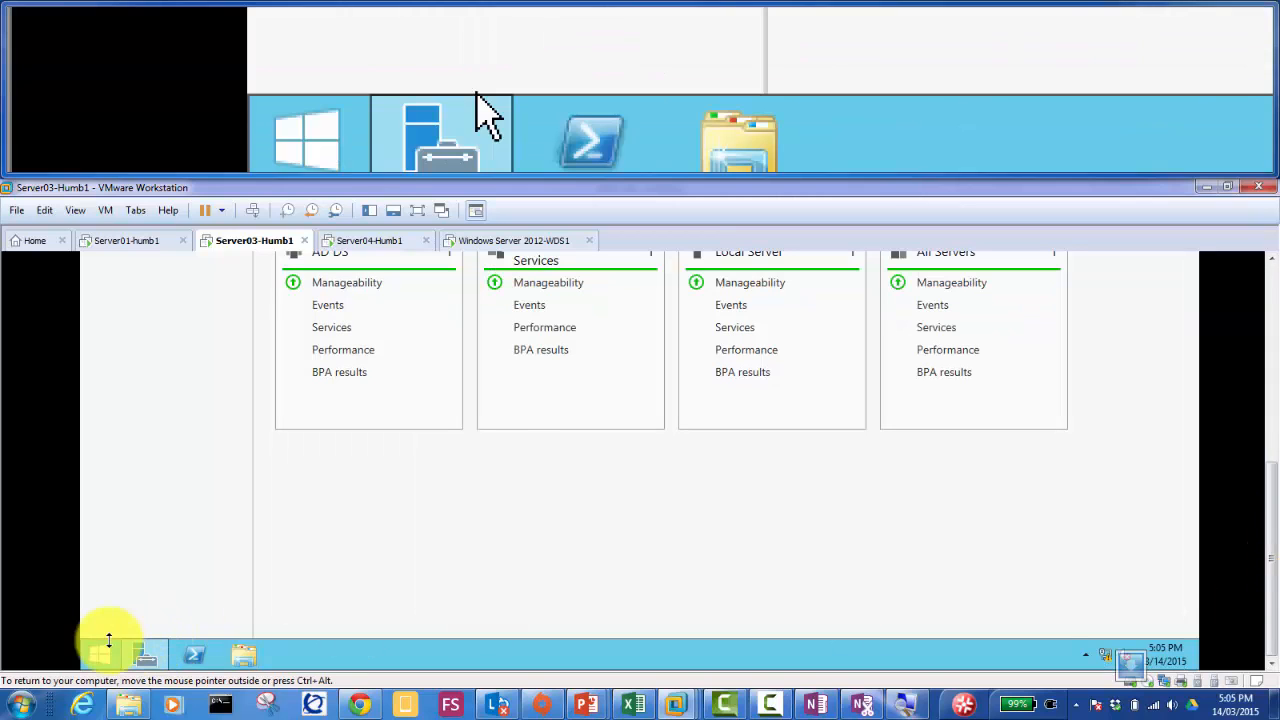
Step: Open the Run box inside Server03 with Win+R
mouse_move(141, 652)
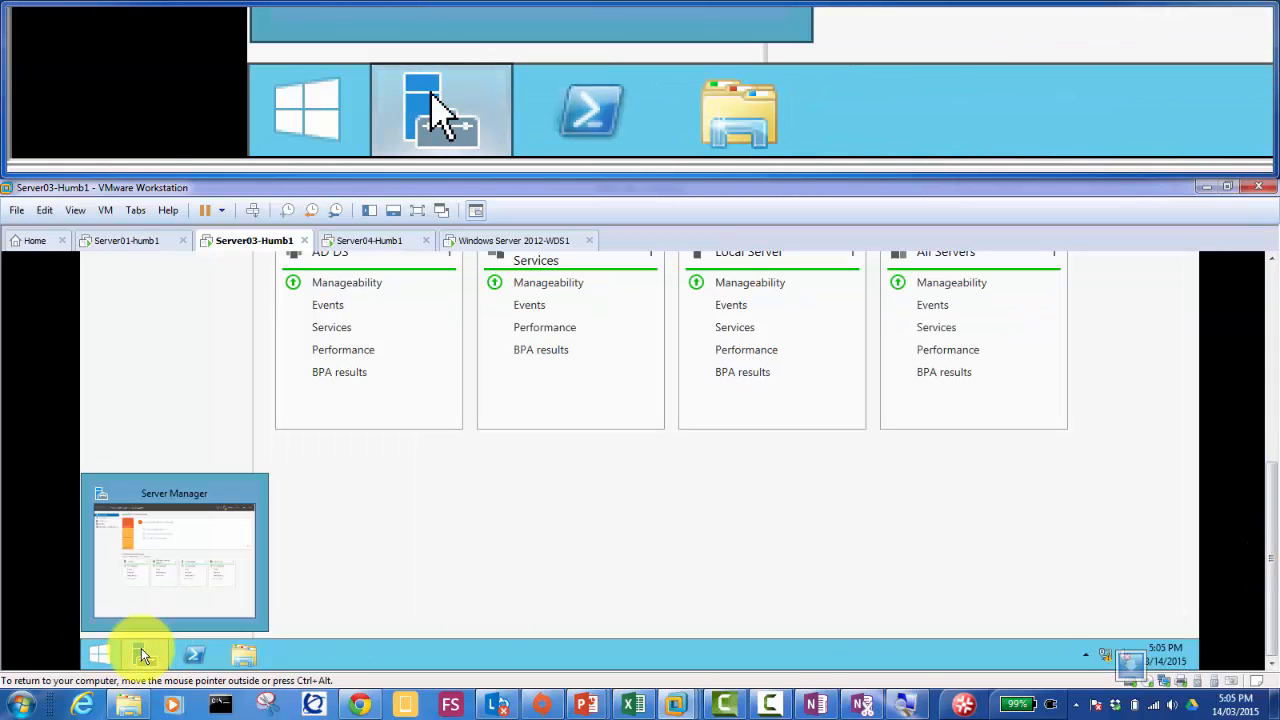
key(super+r)
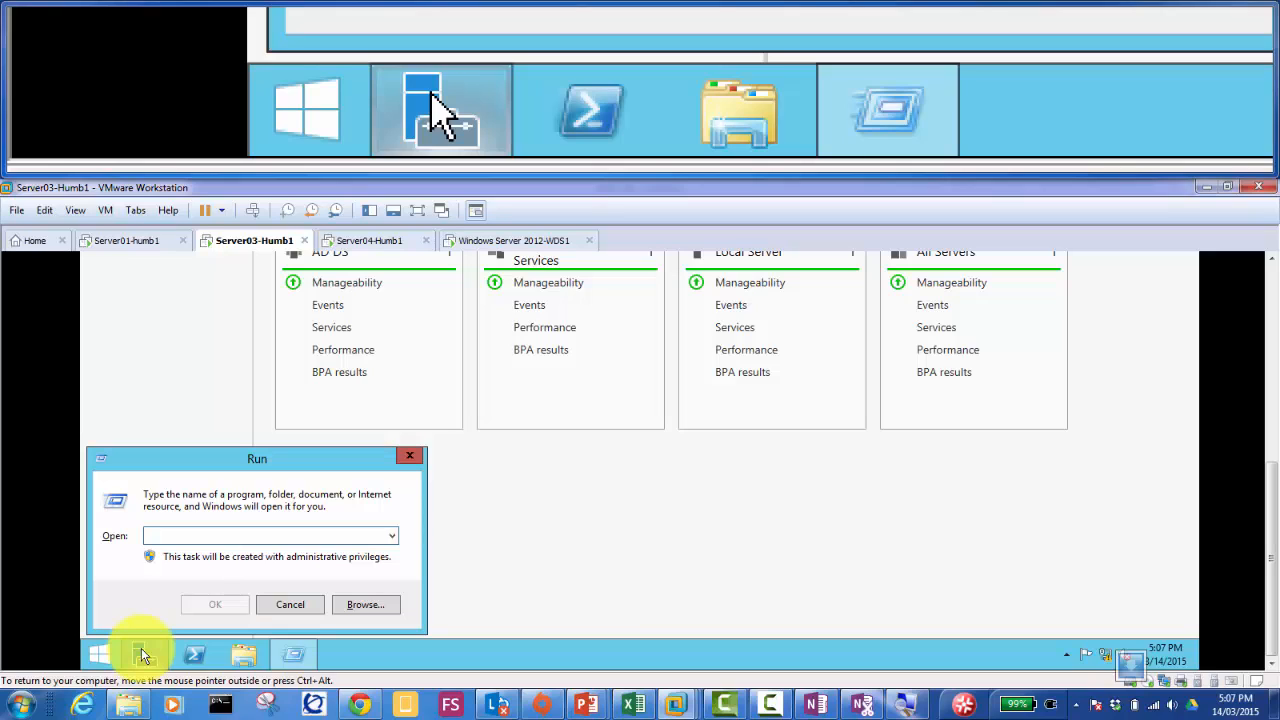
Step: Run 'sysprep' from the Run box to open the Sysprep folder
text(sysprep)
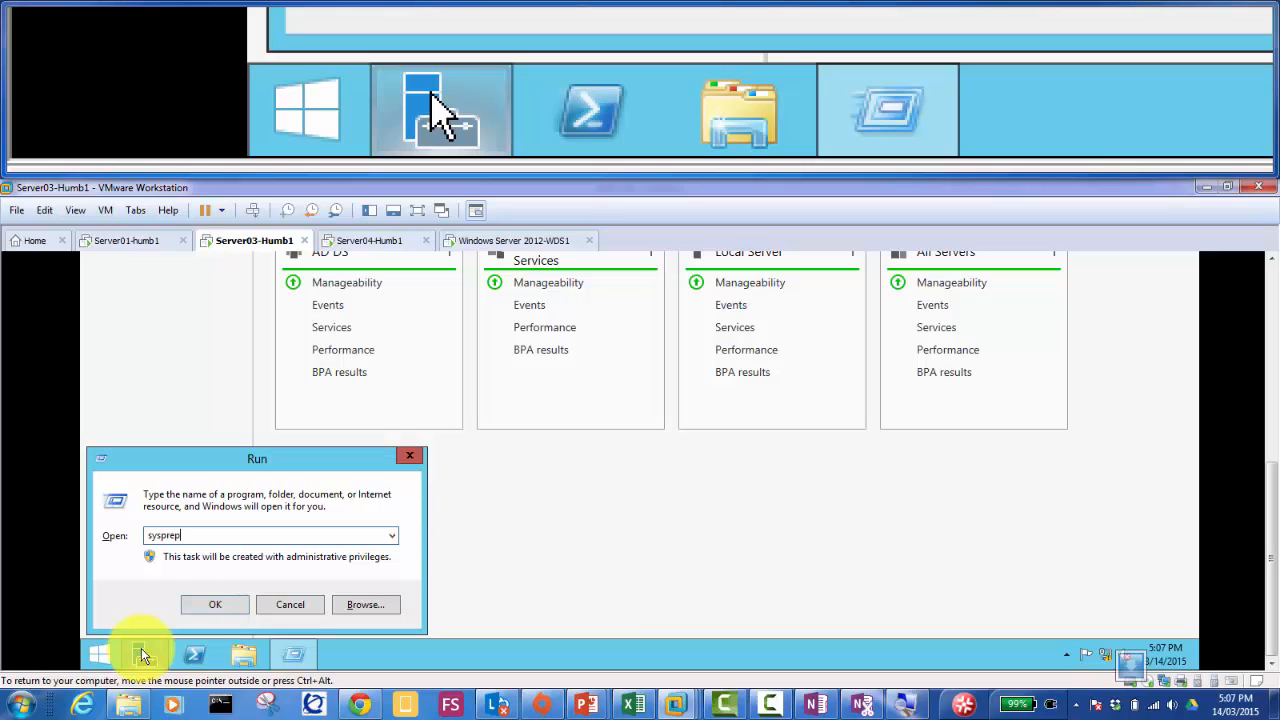
key(Return)
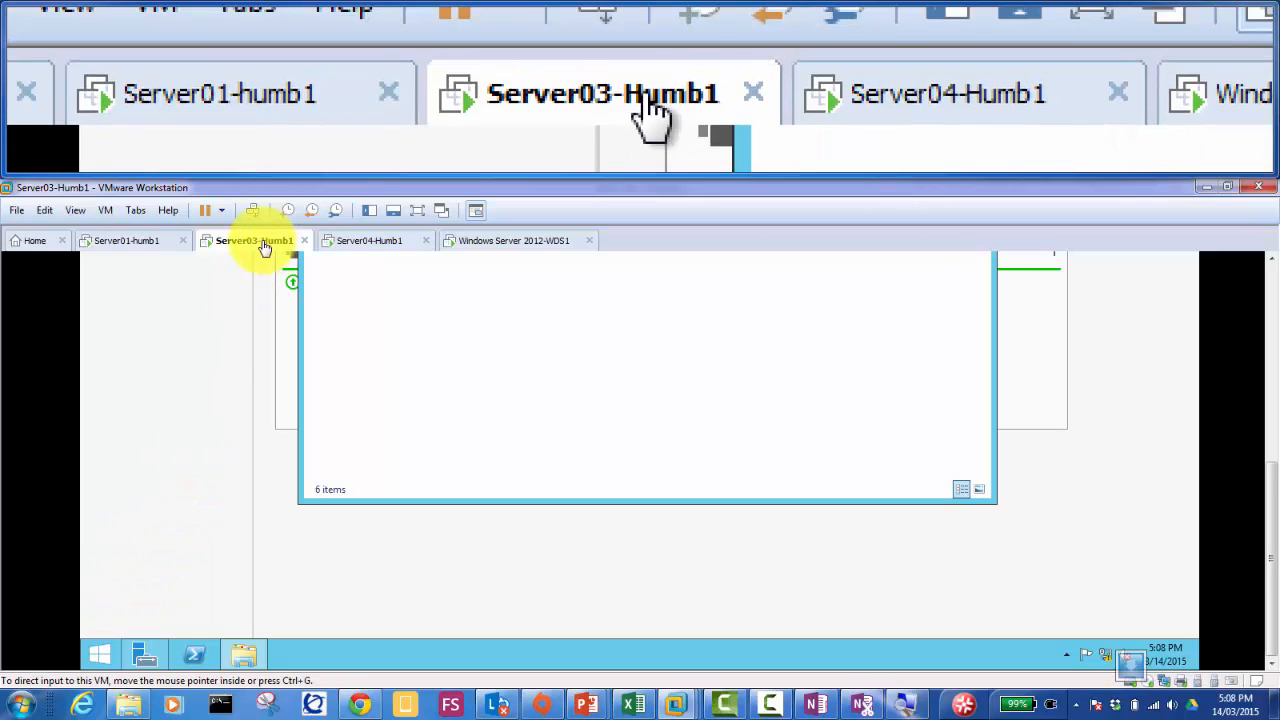
right_click(263, 247)
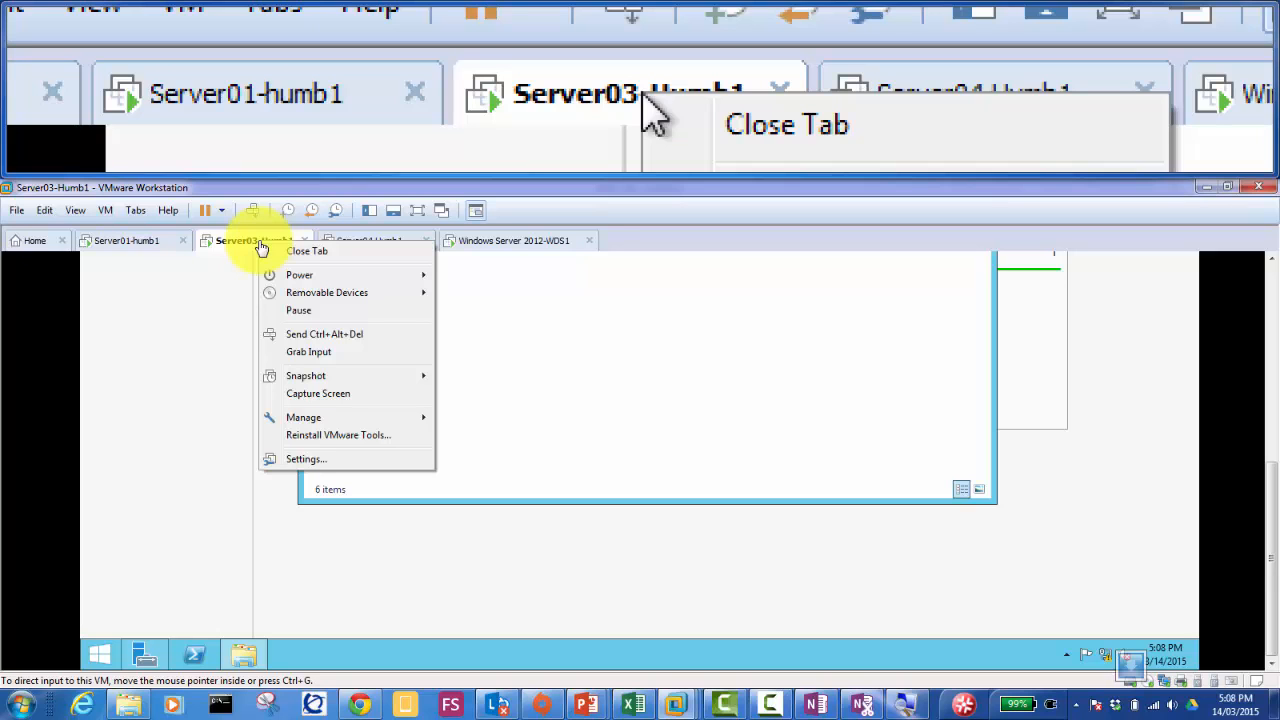
mouse_move(295, 277)
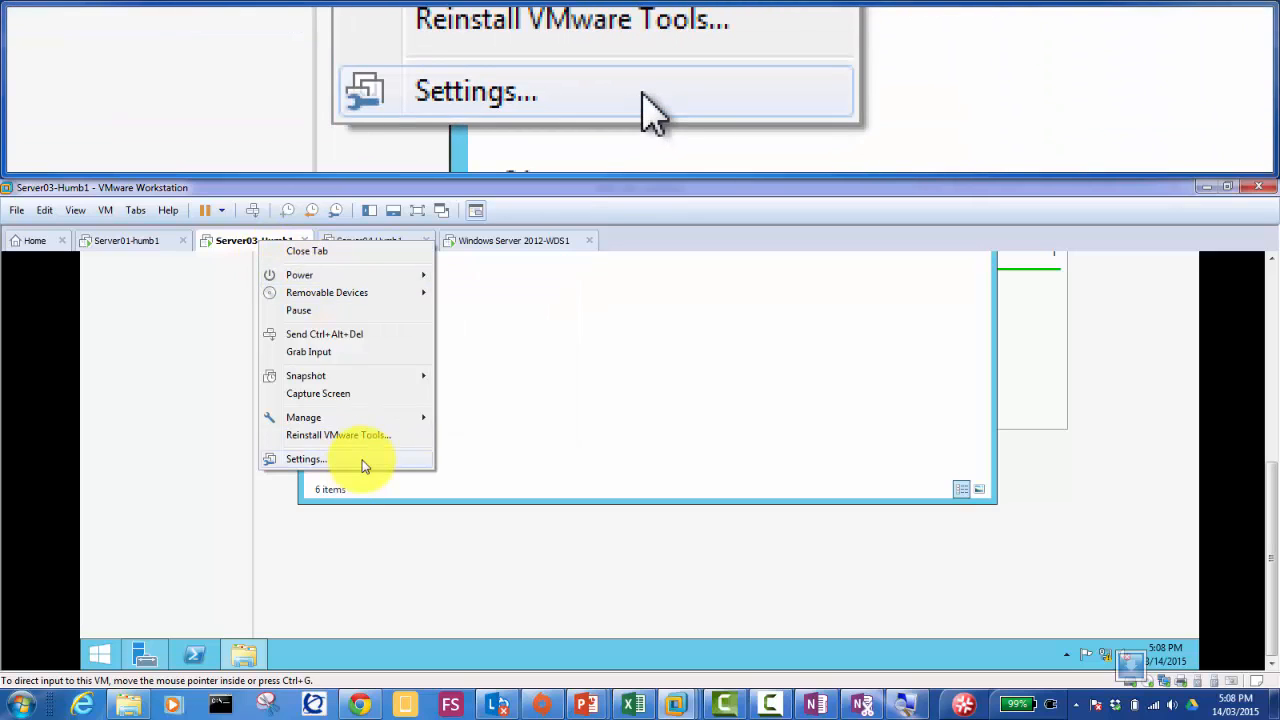
click(363, 460)
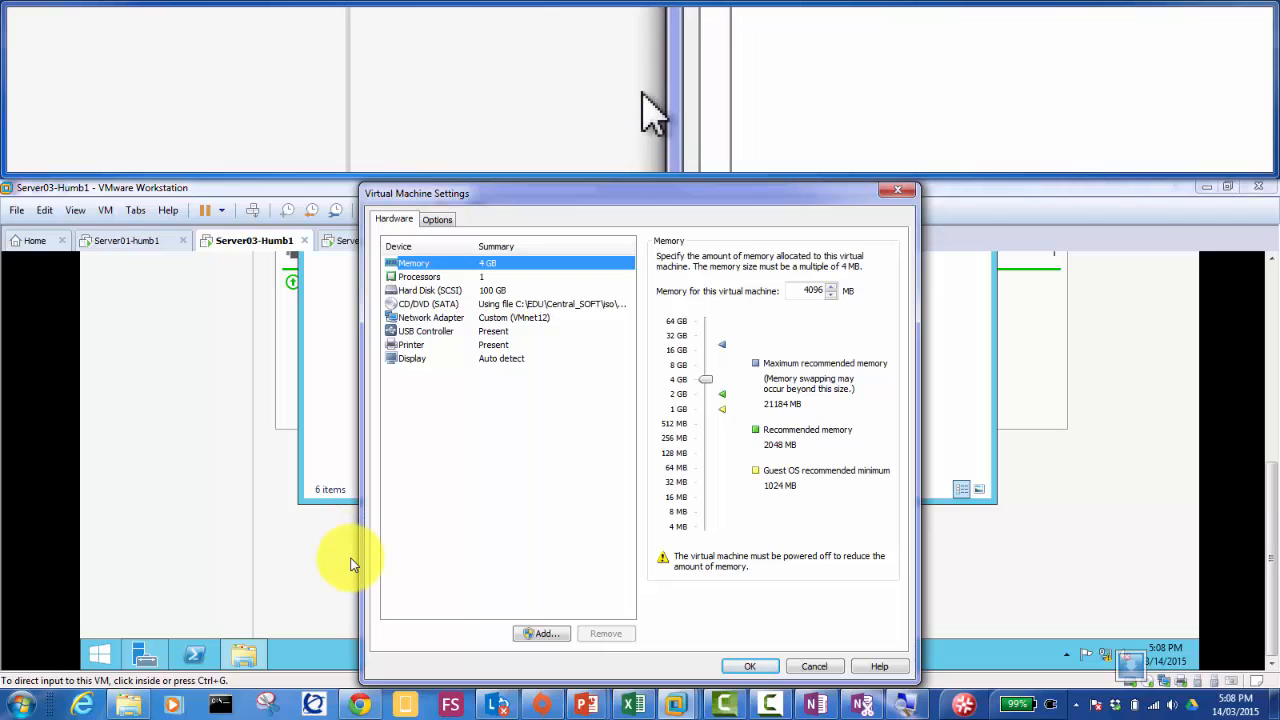
click(501, 307)
click(502, 318)
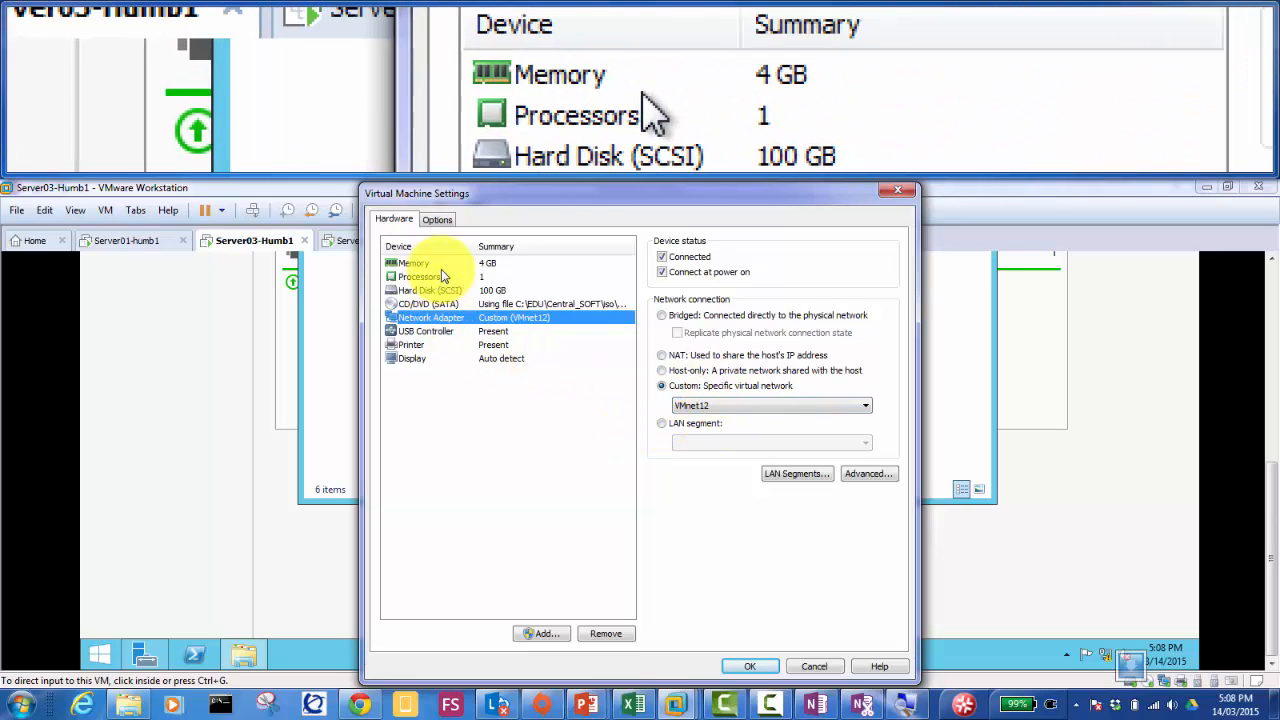
click(435, 220)
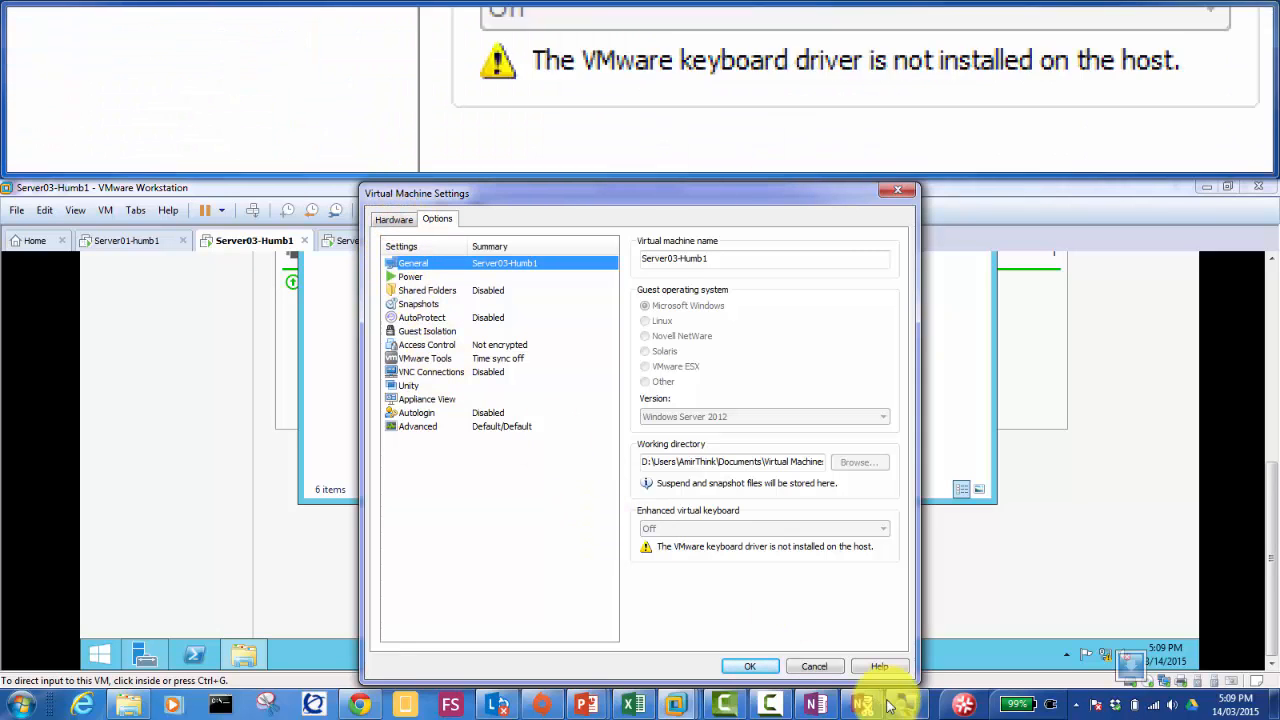
click(818, 665)
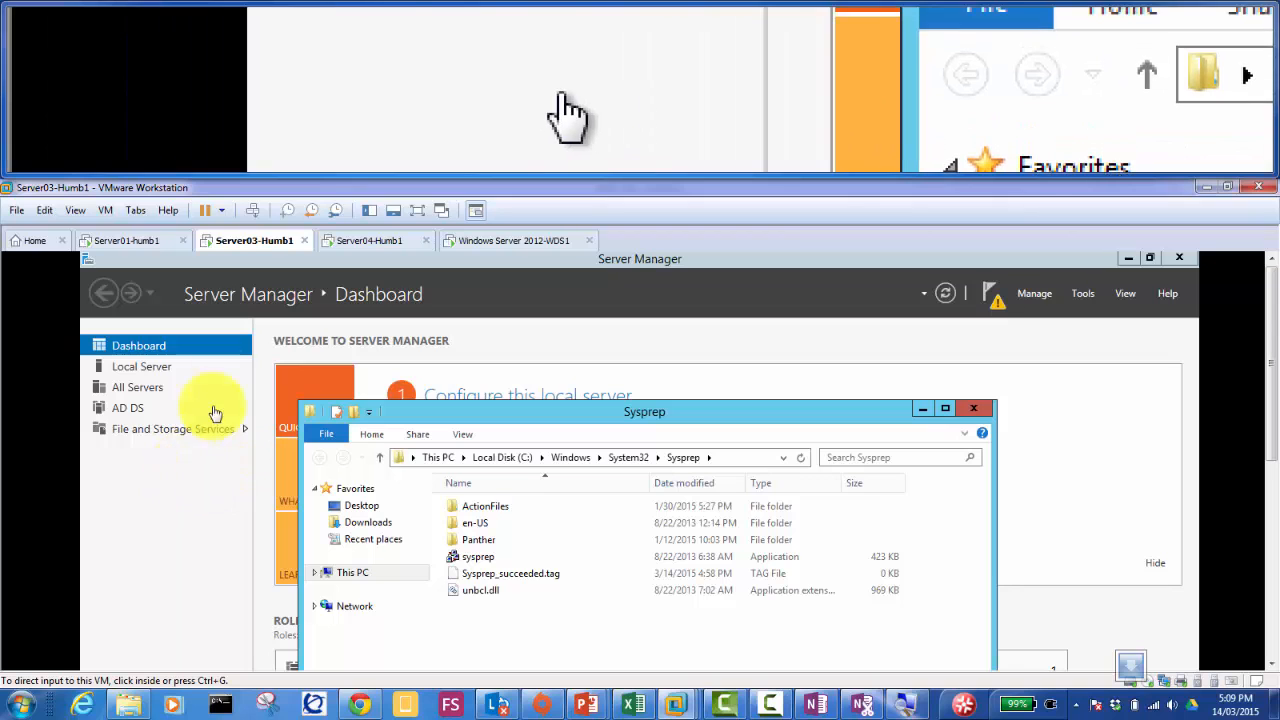
Step: On Server01, open the WDS server's Properties
click(136, 237)
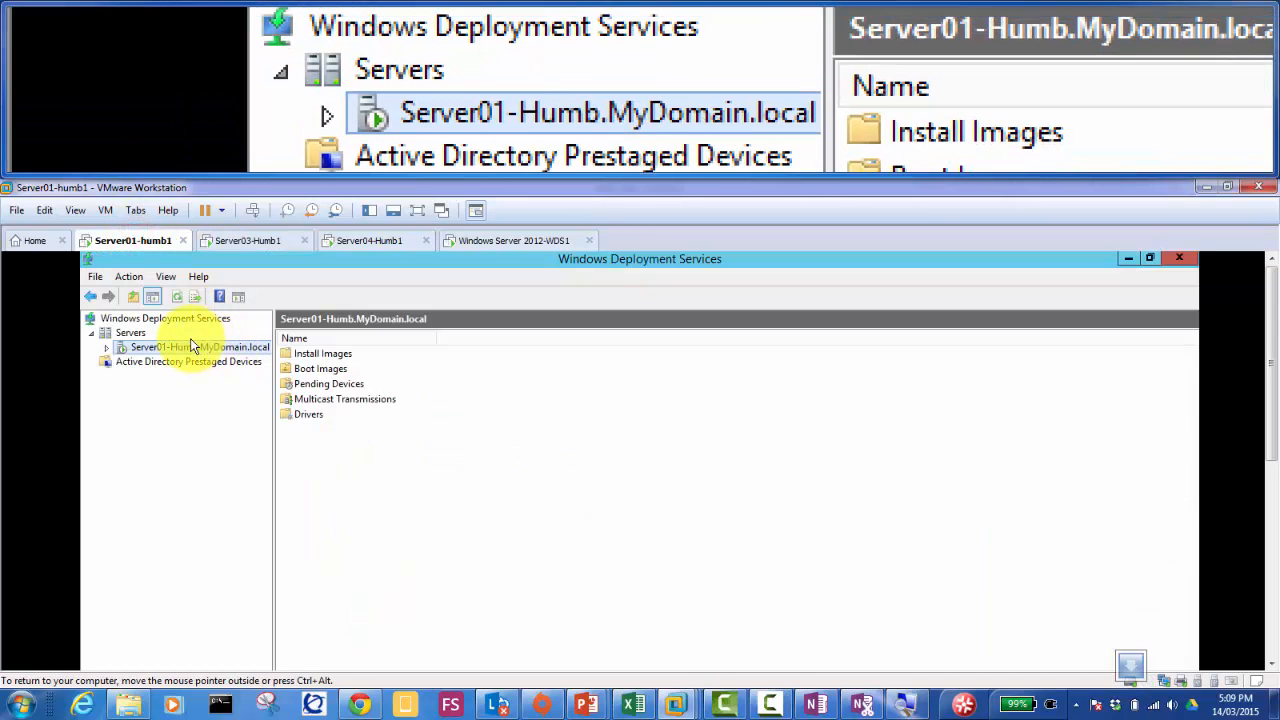
right_click(180, 346)
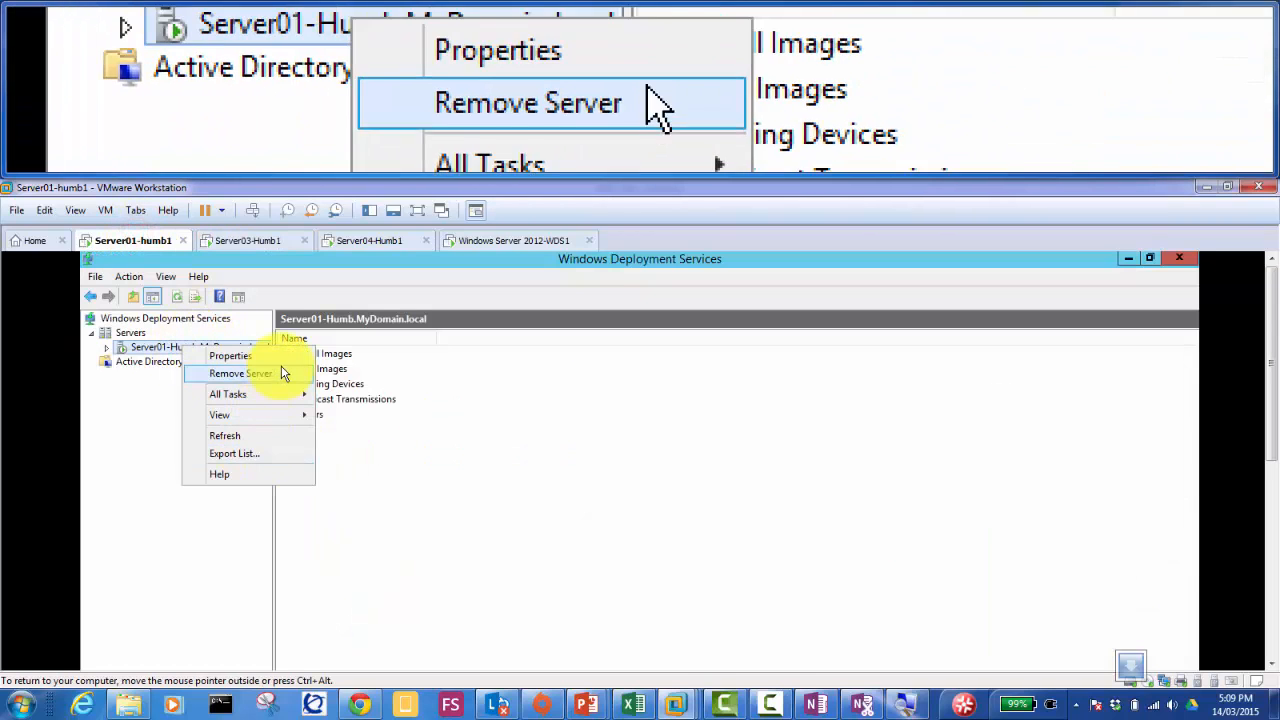
click(283, 358)
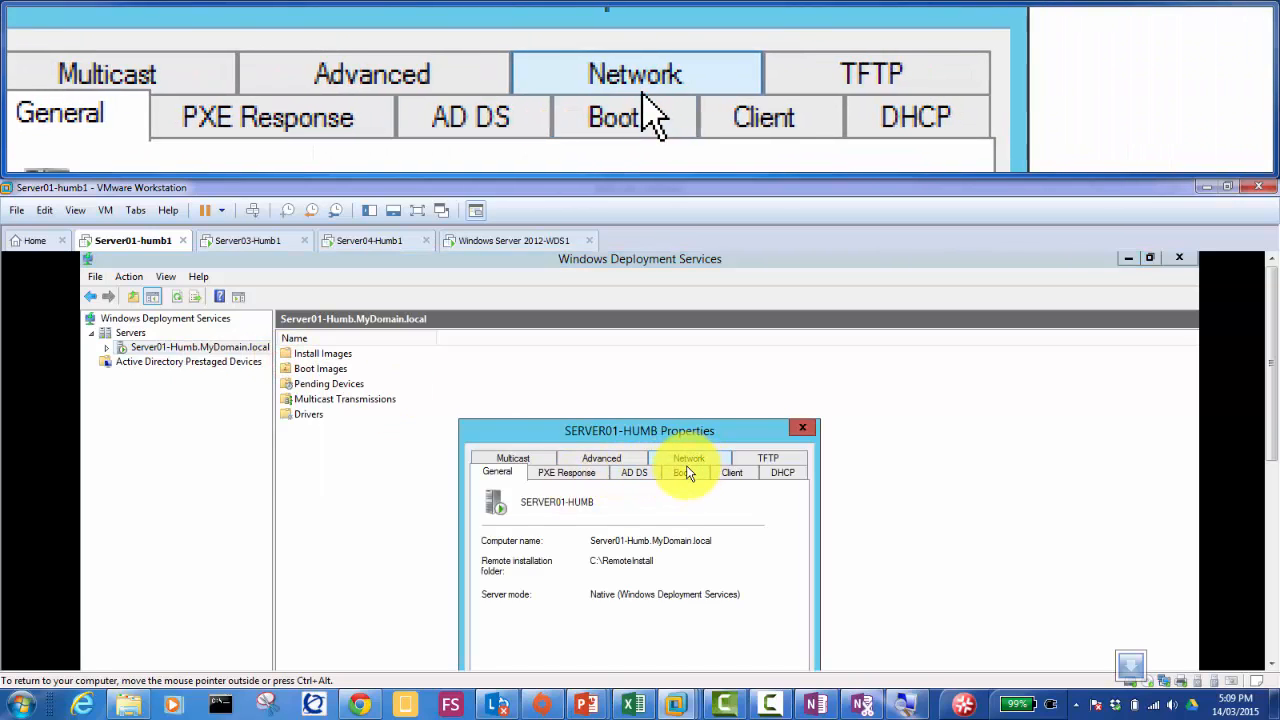
Step: Require F12 to continue PXE boot for known and unknown clients, apply, and refresh the server
click(681, 470)
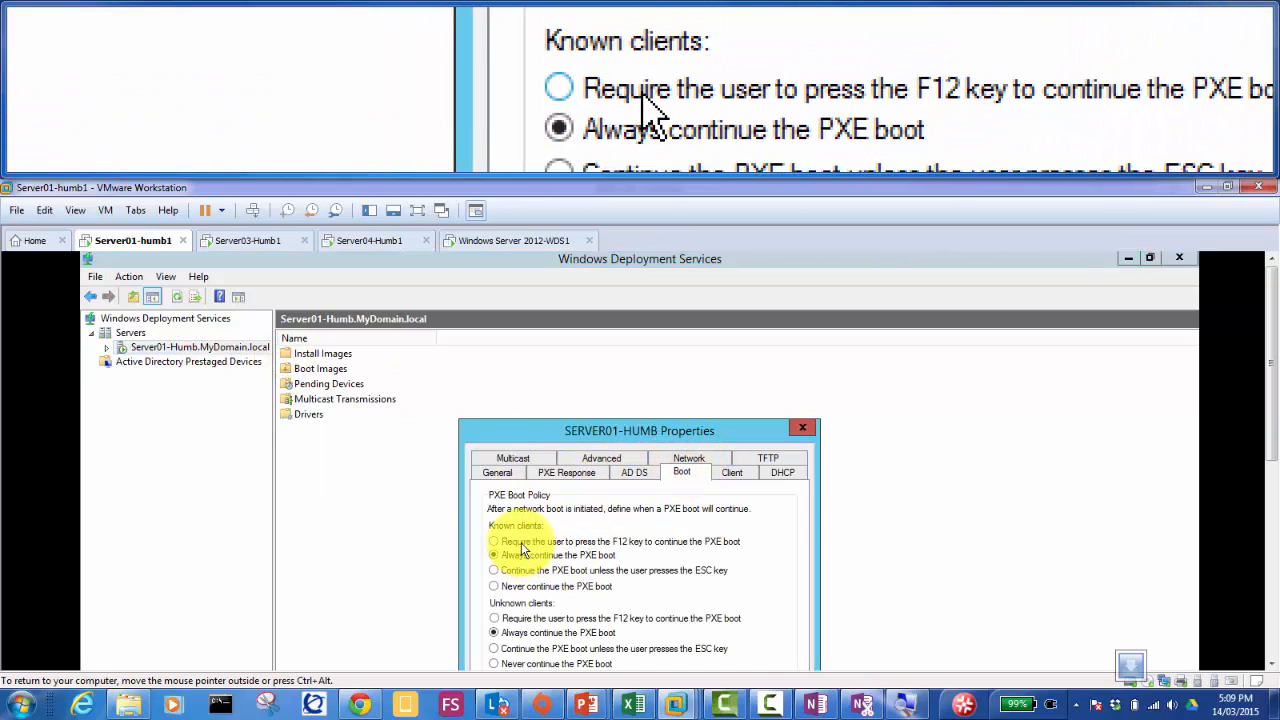
click(521, 542)
drag(1265, 403, 1257, 443)
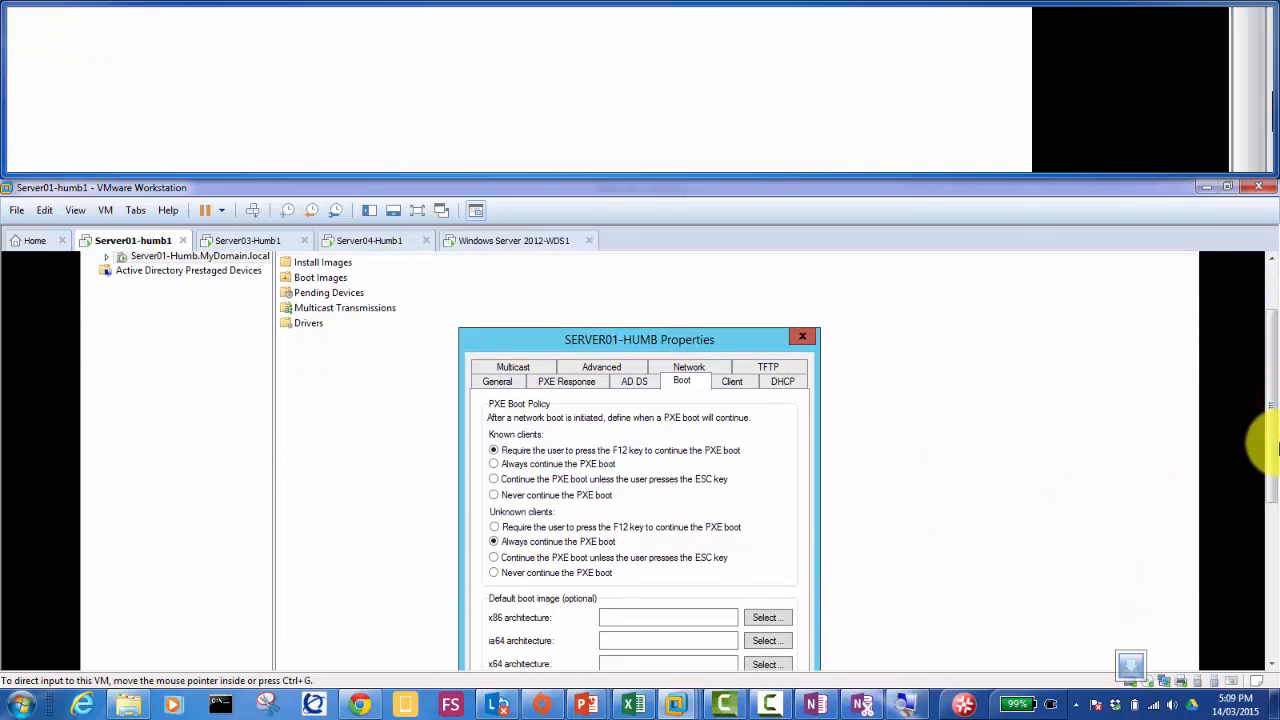
click(572, 527)
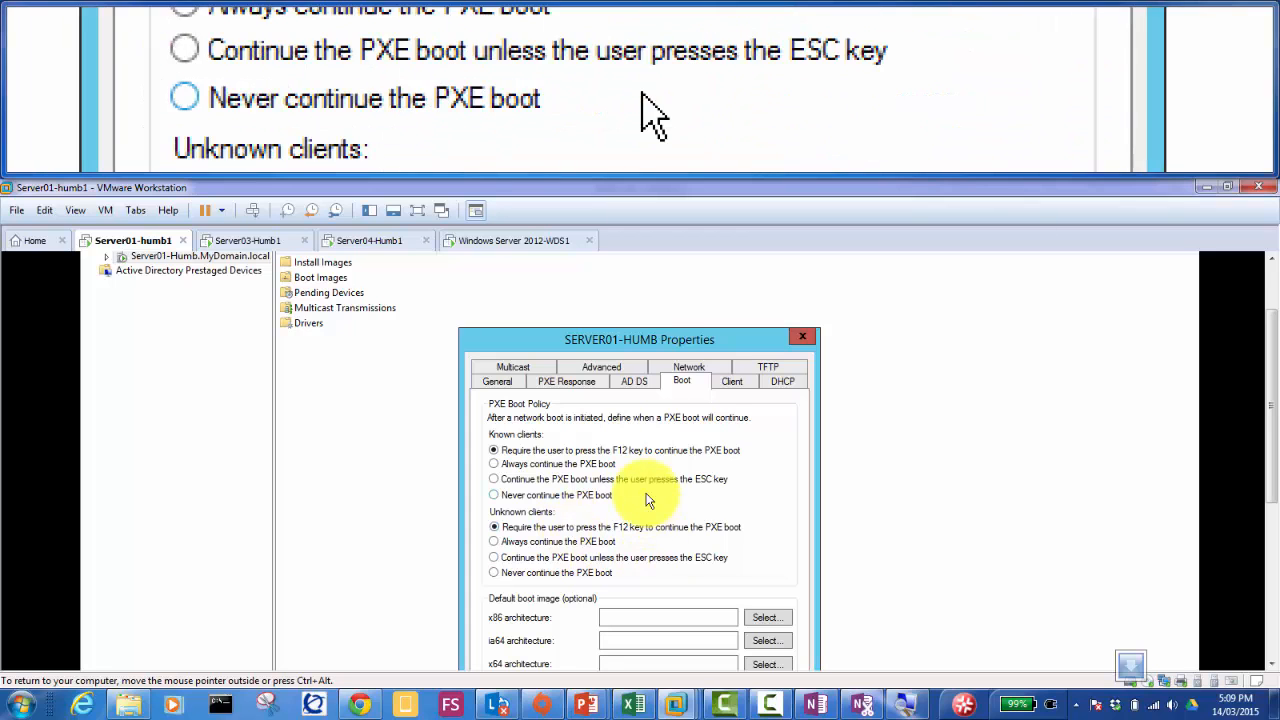
scroll(1272, 387, down, 3)
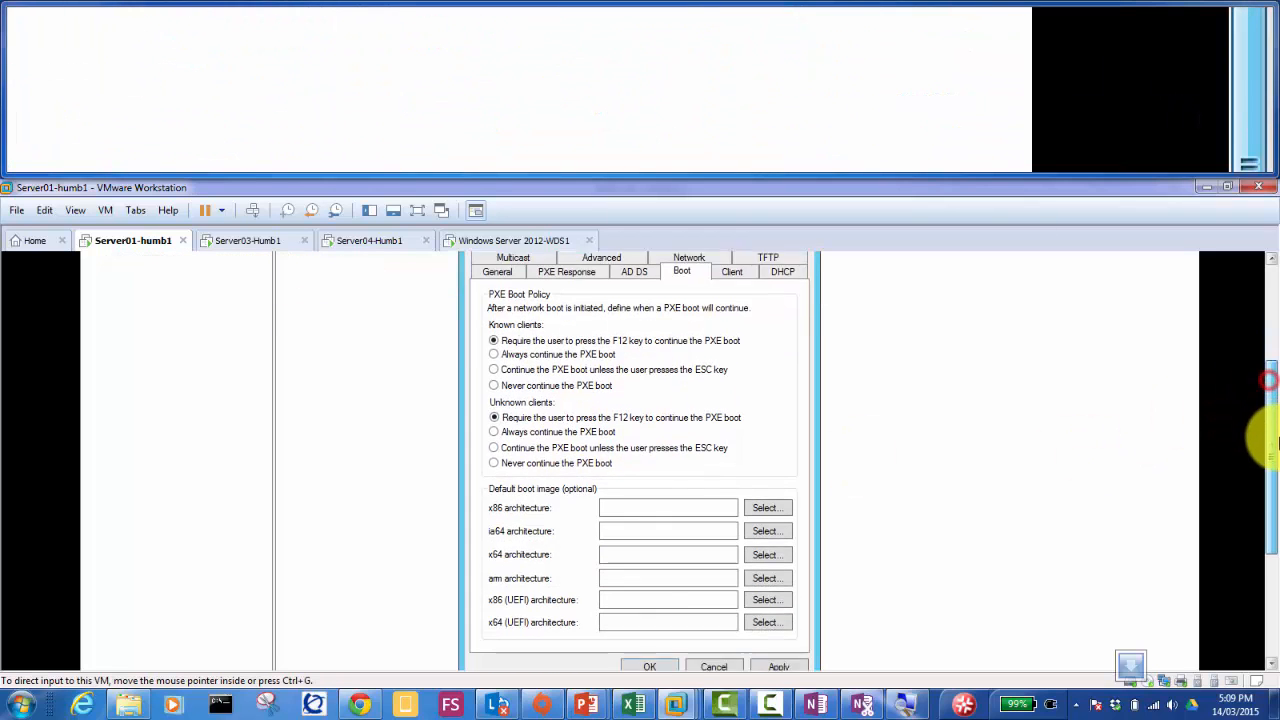
click(781, 644)
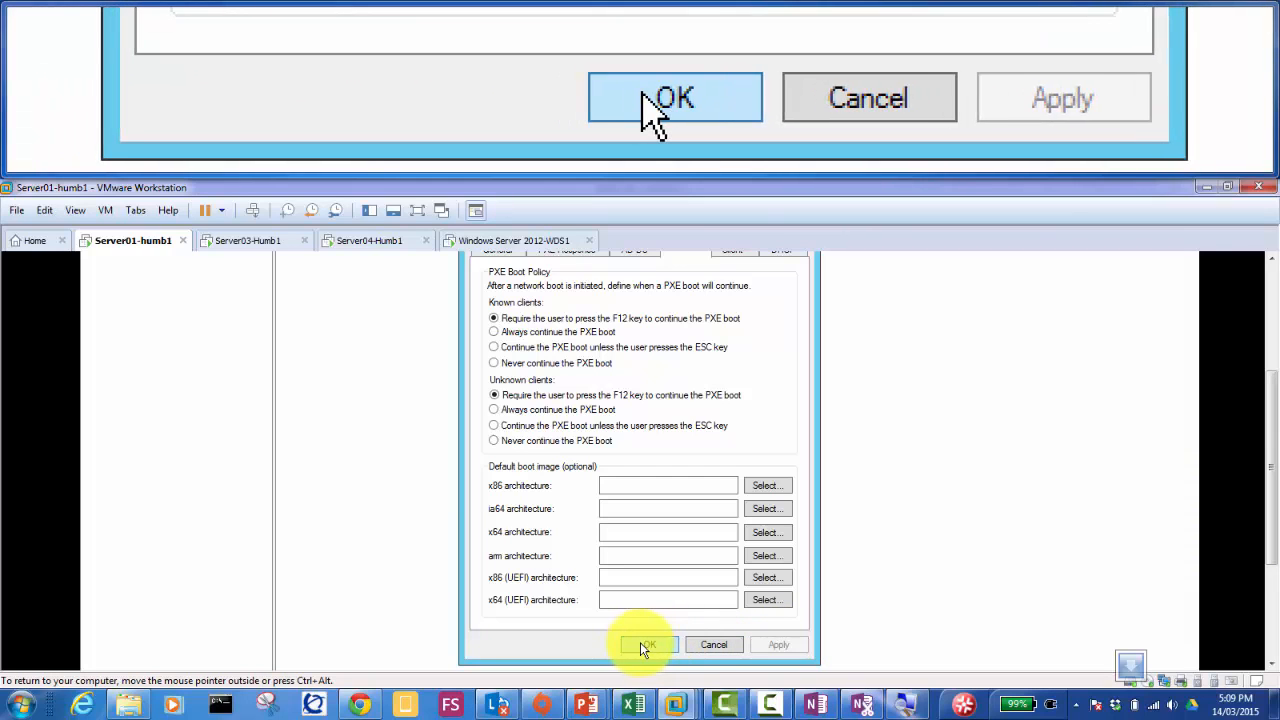
click(670, 642)
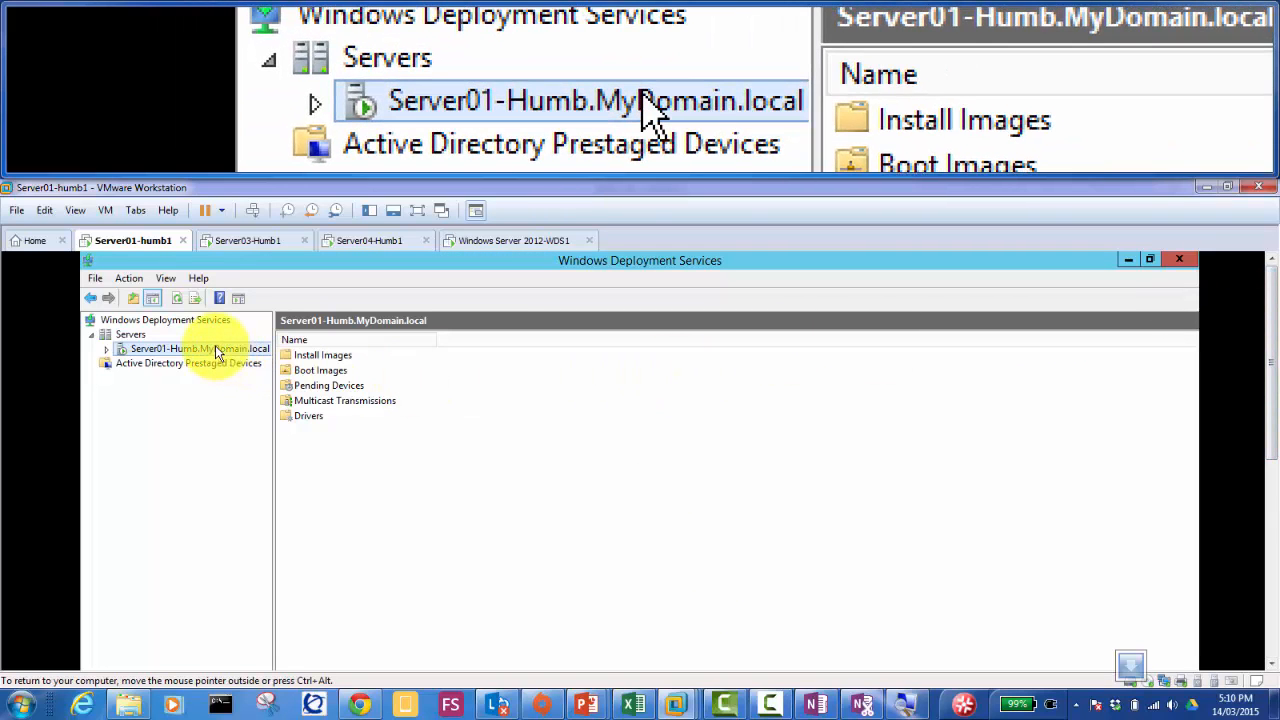
right_click(215, 347)
click(263, 437)
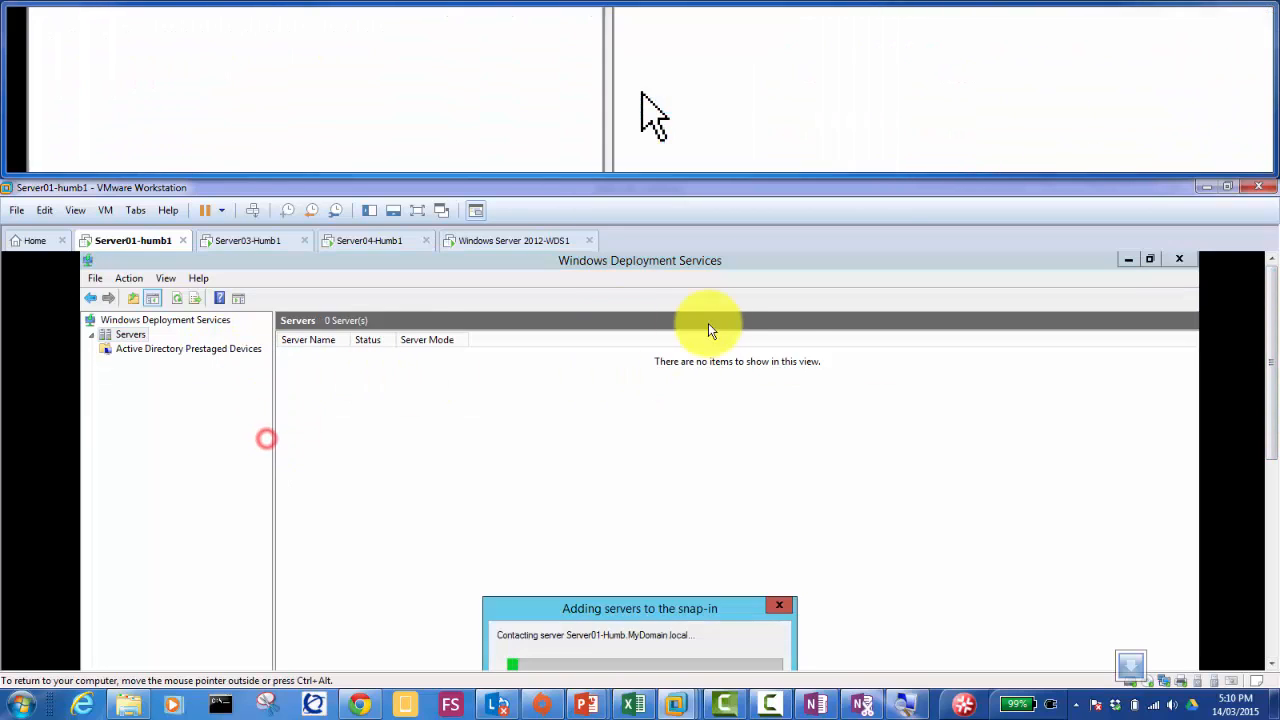
Step: Run Sysprep on Server03-Humb1 with OOBE, Generalize and Reboot selected
click(265, 240)
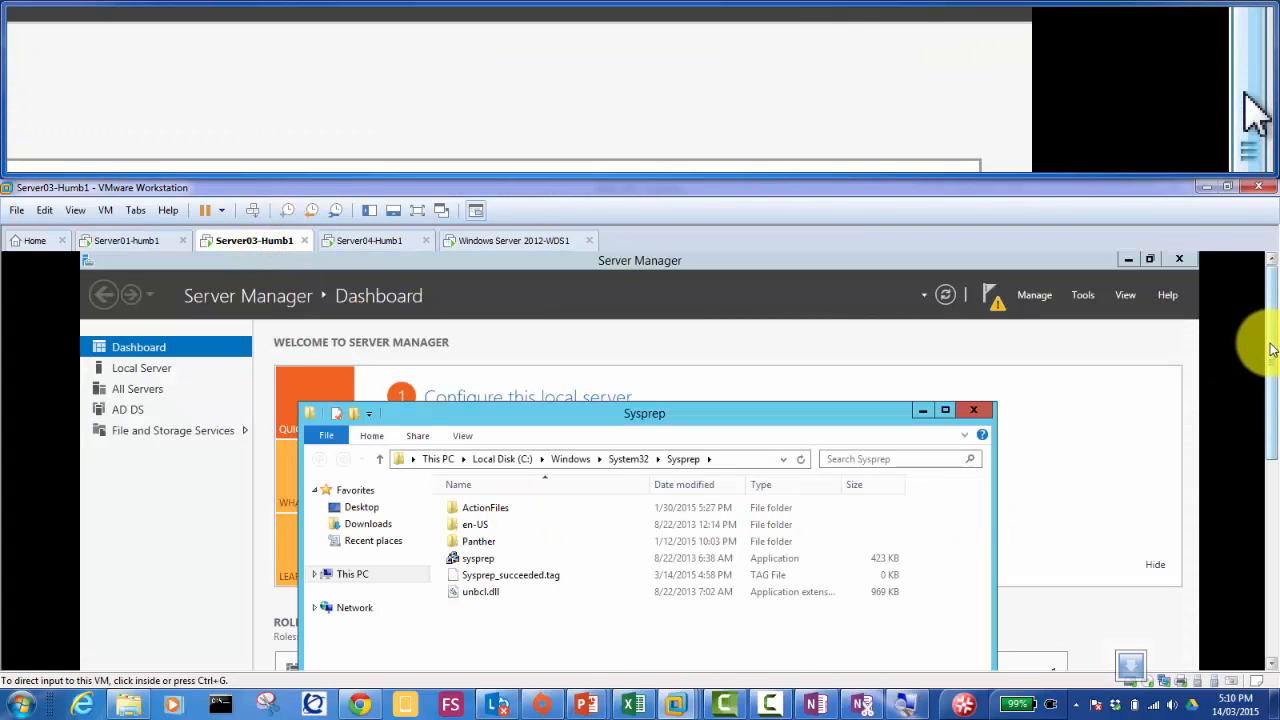
drag(1270, 348, 1260, 432)
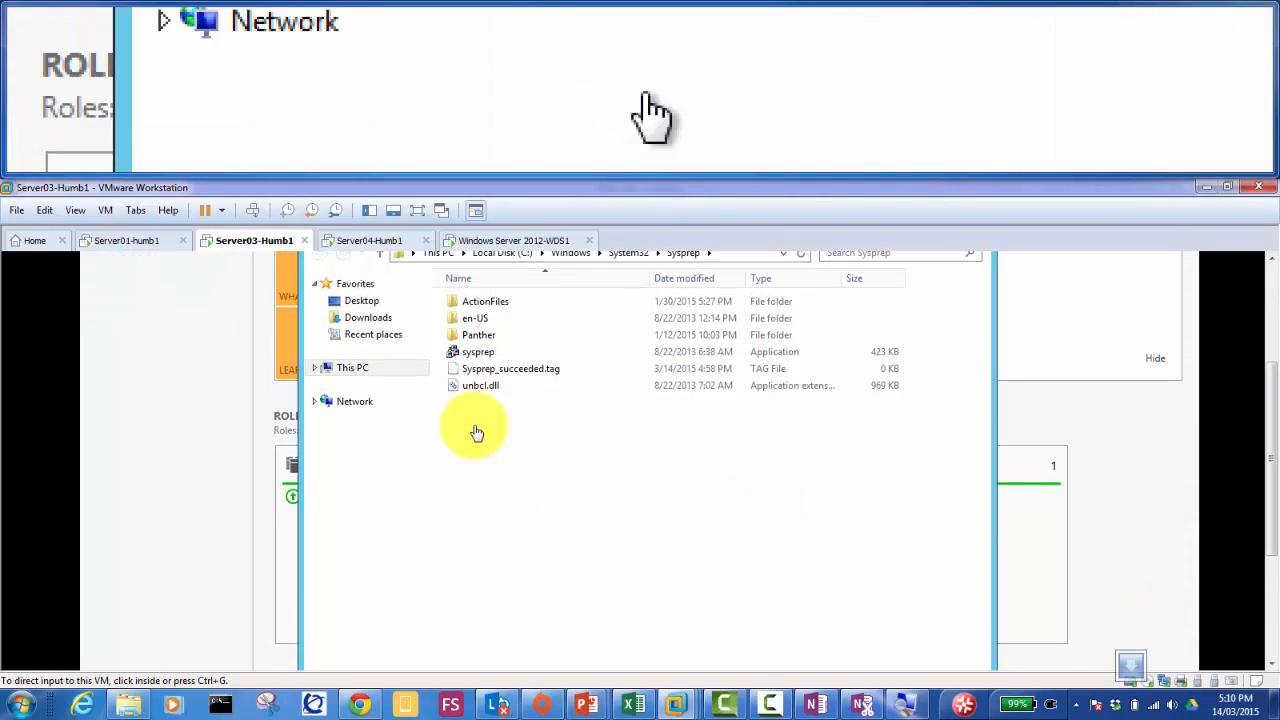
double_click(477, 352)
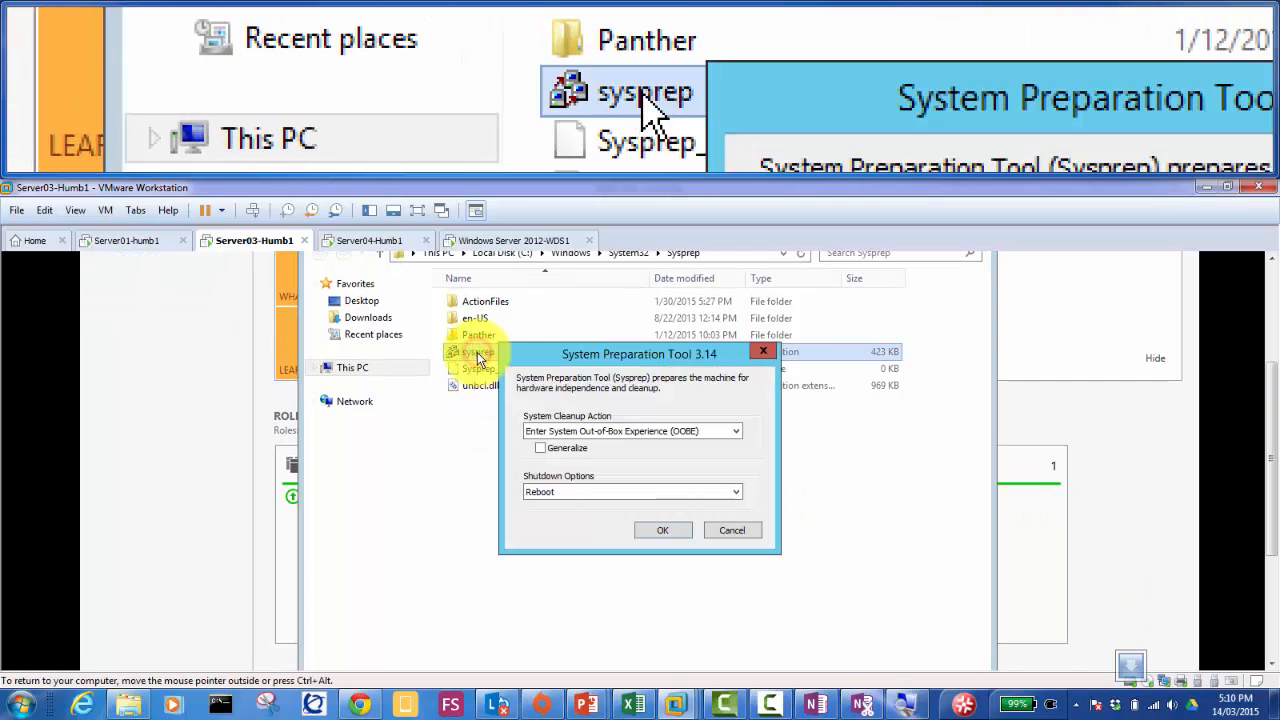
click(540, 450)
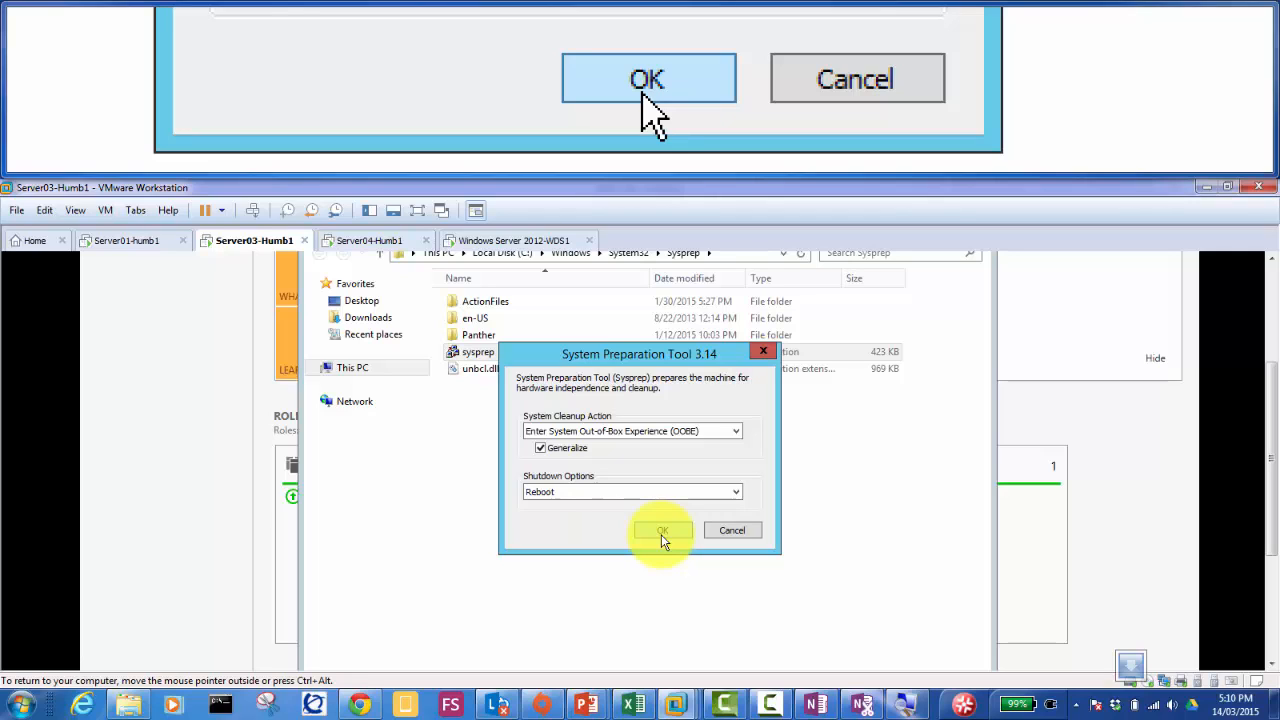
click(661, 531)
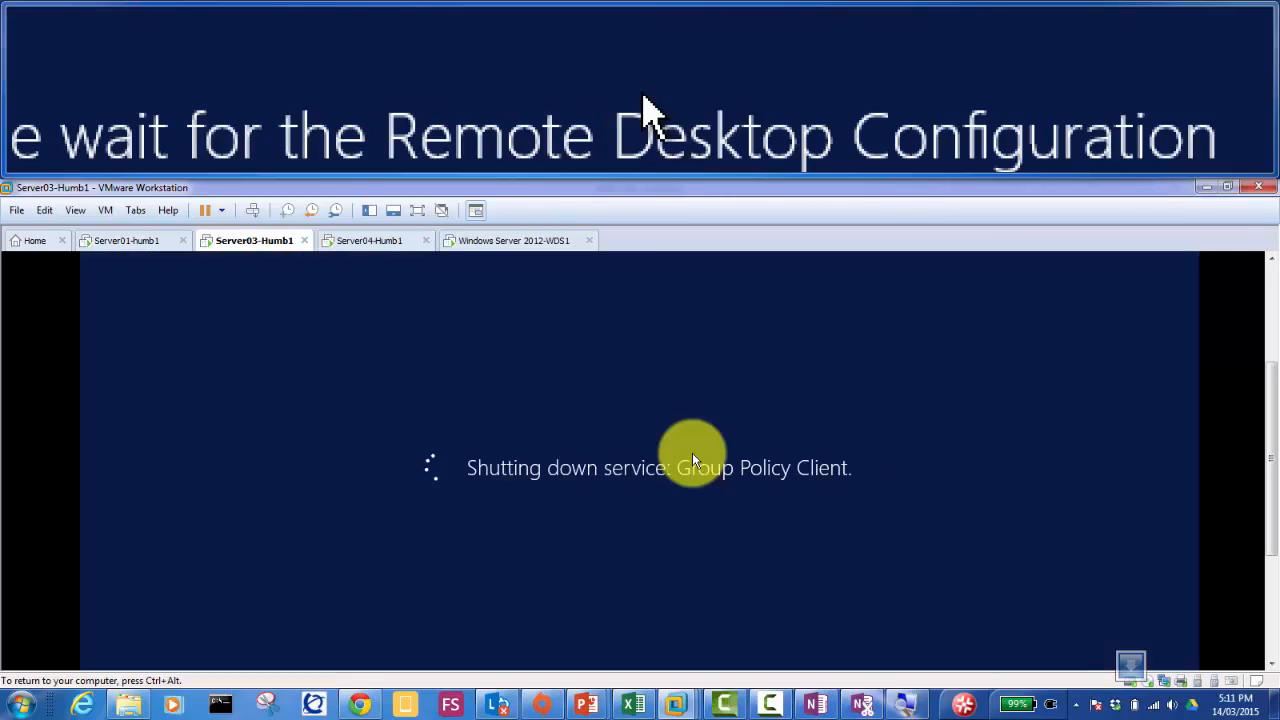
Step: Network-boot Server03 with F12 so it waits at pending request ID 2
click(670, 488)
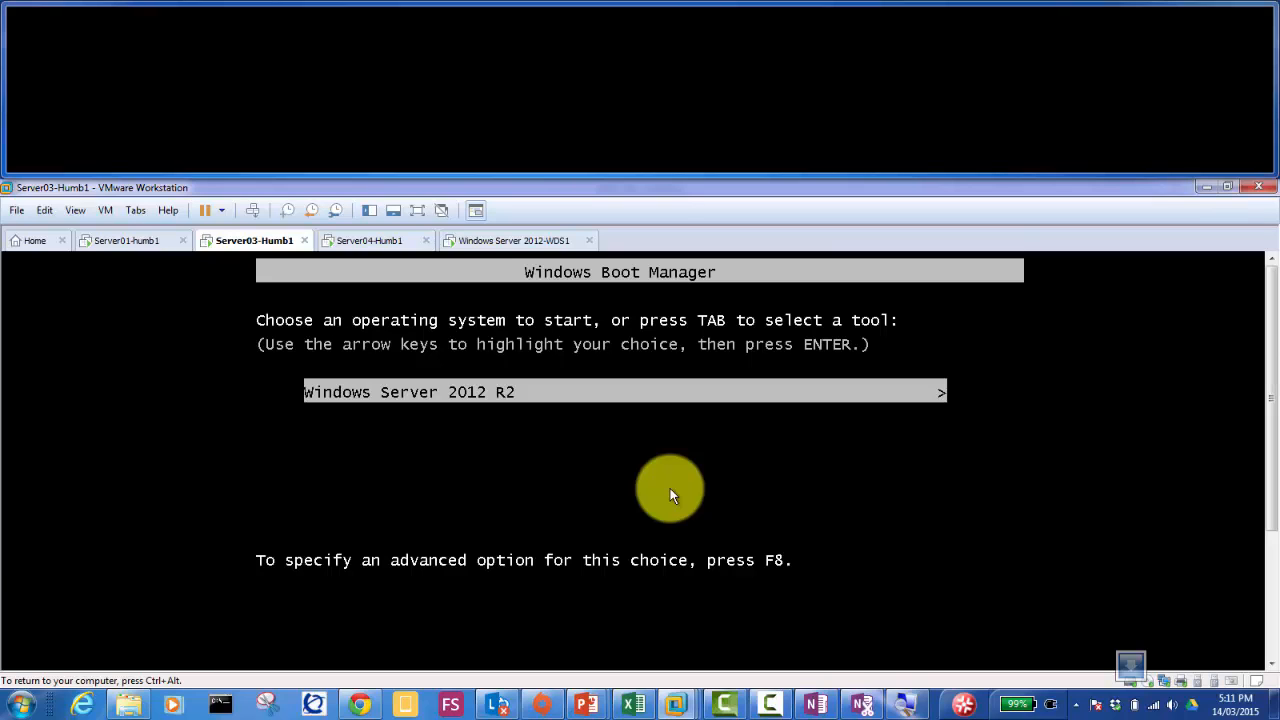
key(Escape)
key(F12)
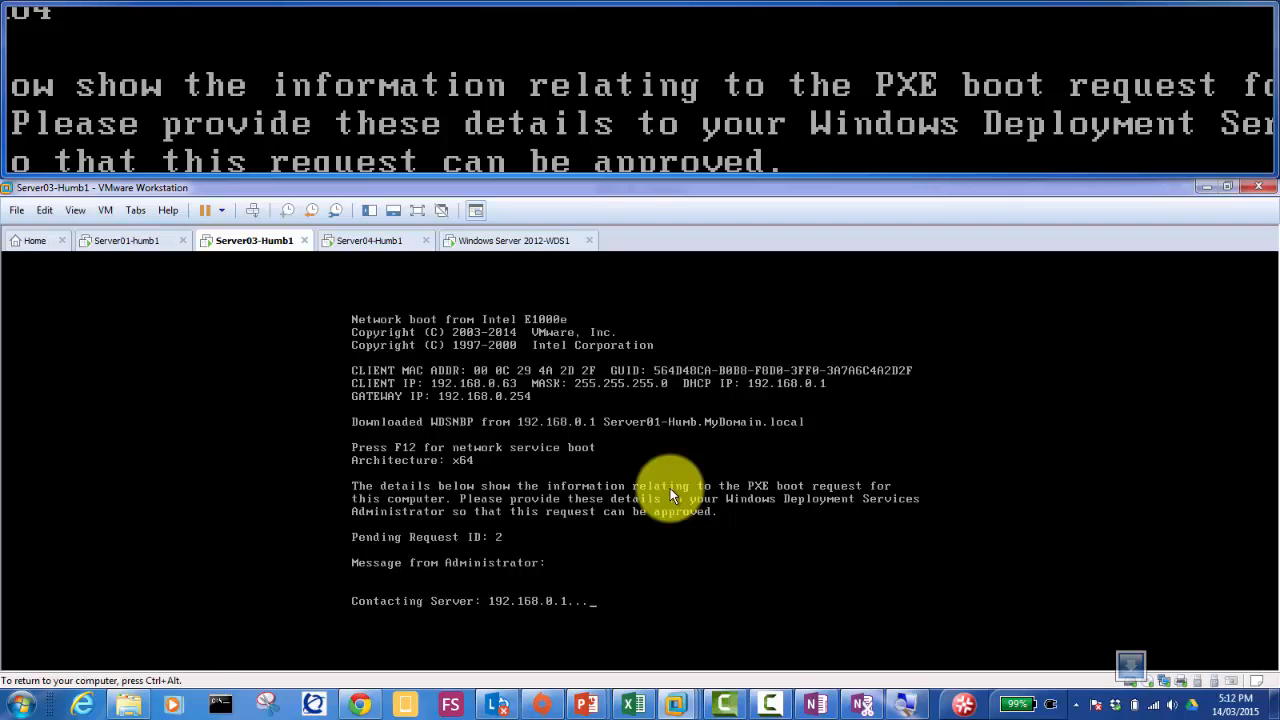
key(ctrl+alt)
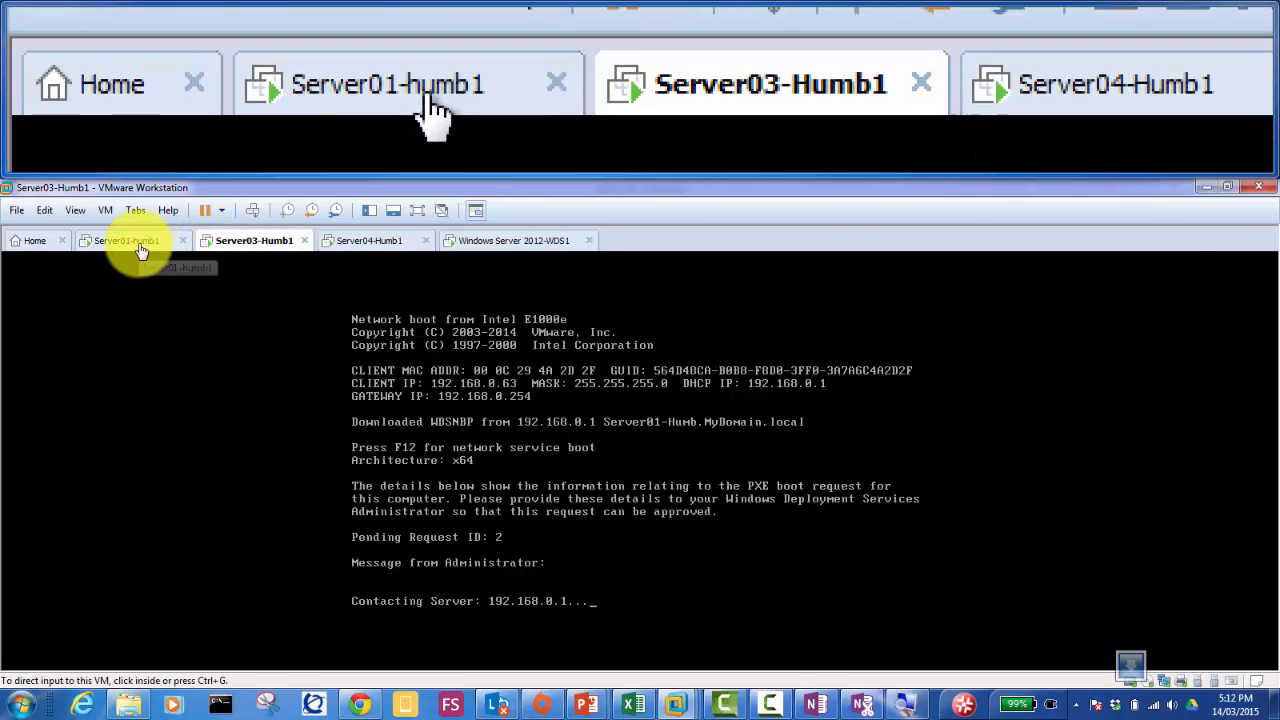
Step: Approve pending request ID 2 in Server01's WDS Pending Devices list
click(139, 243)
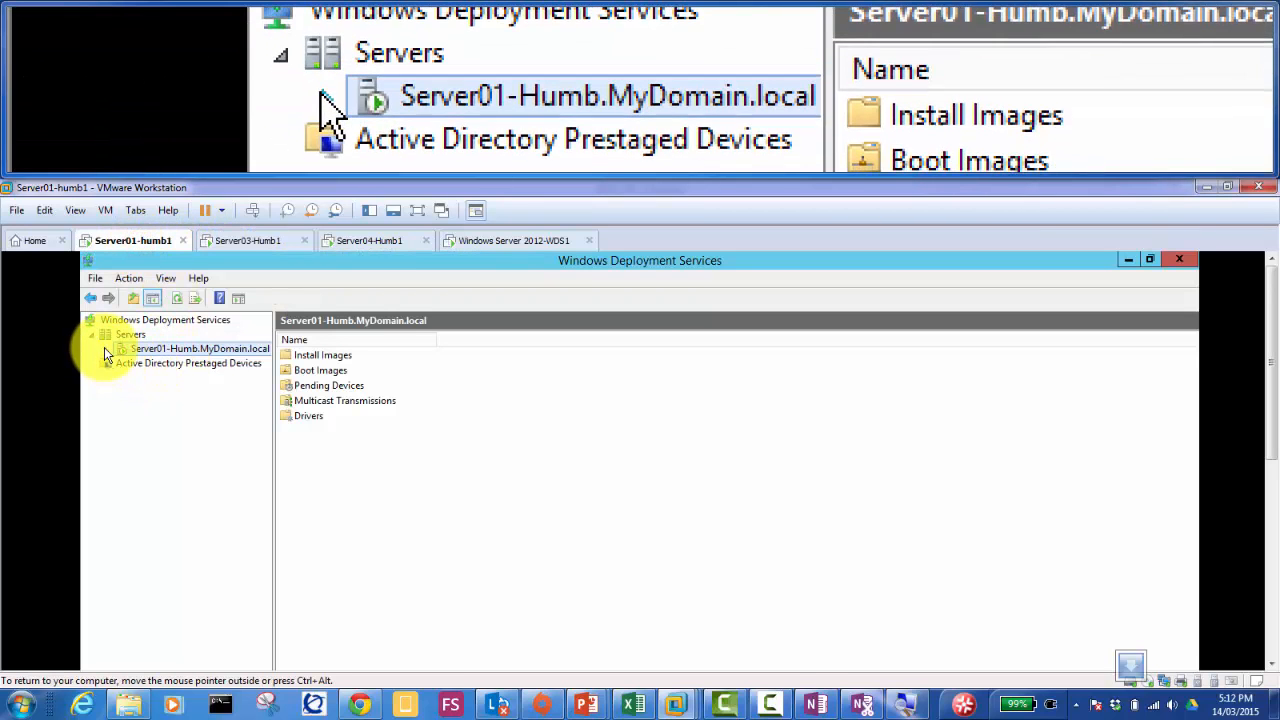
click(106, 348)
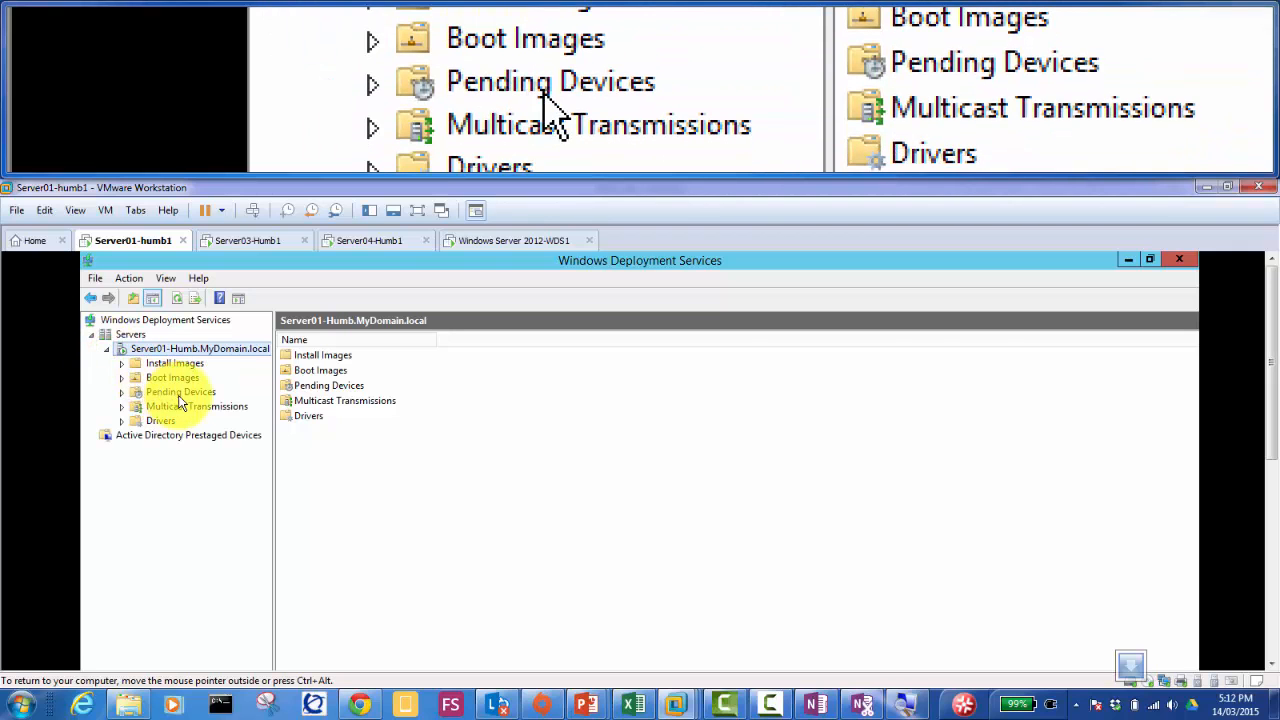
click(181, 393)
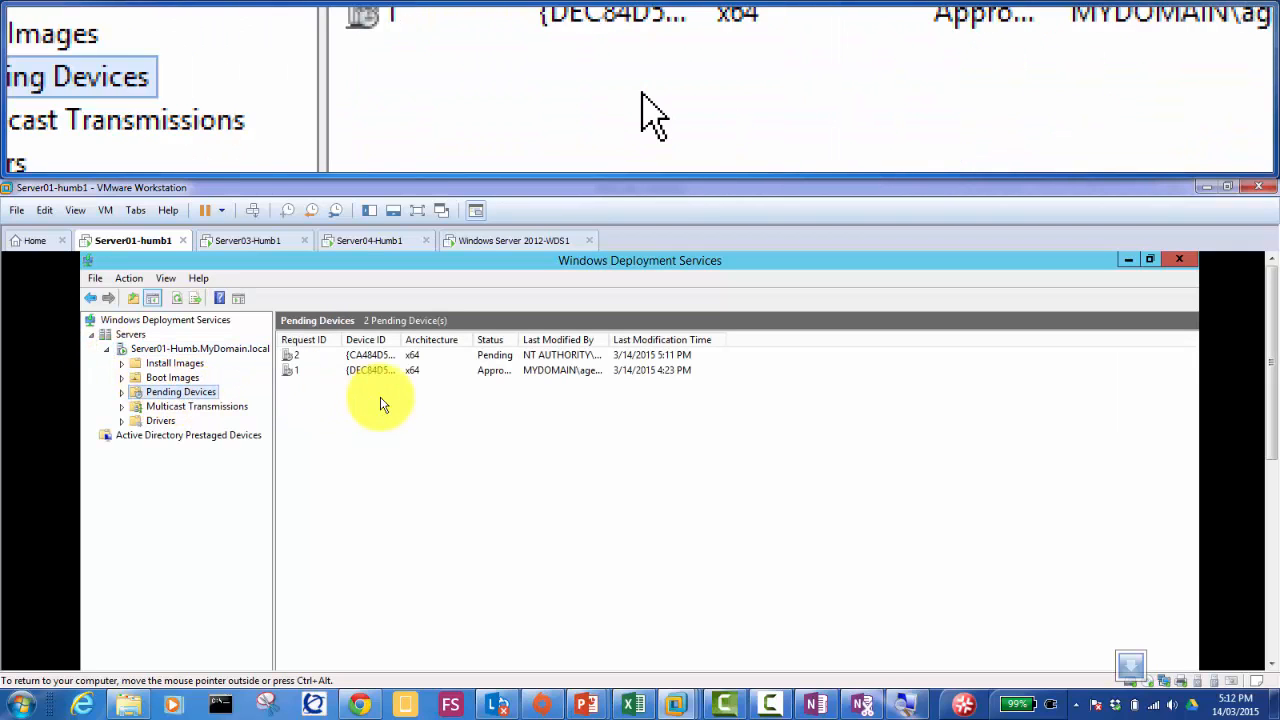
click(508, 357)
right_click(508, 357)
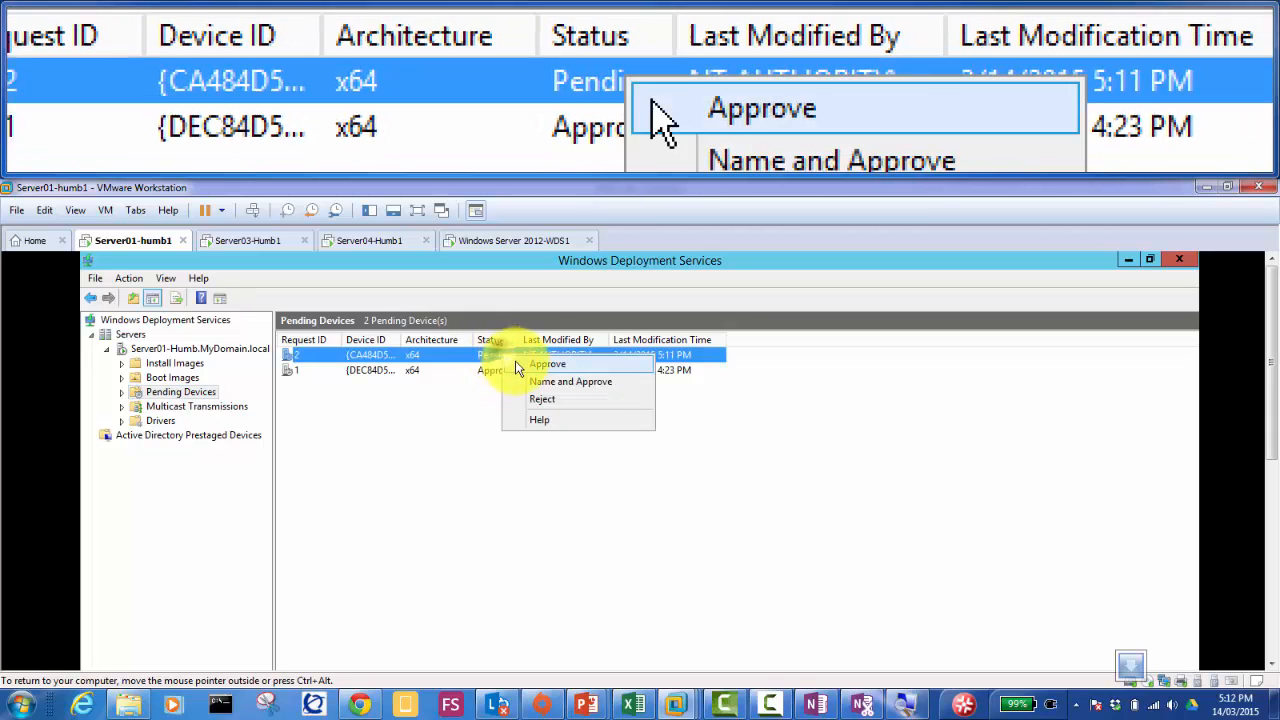
click(528, 366)
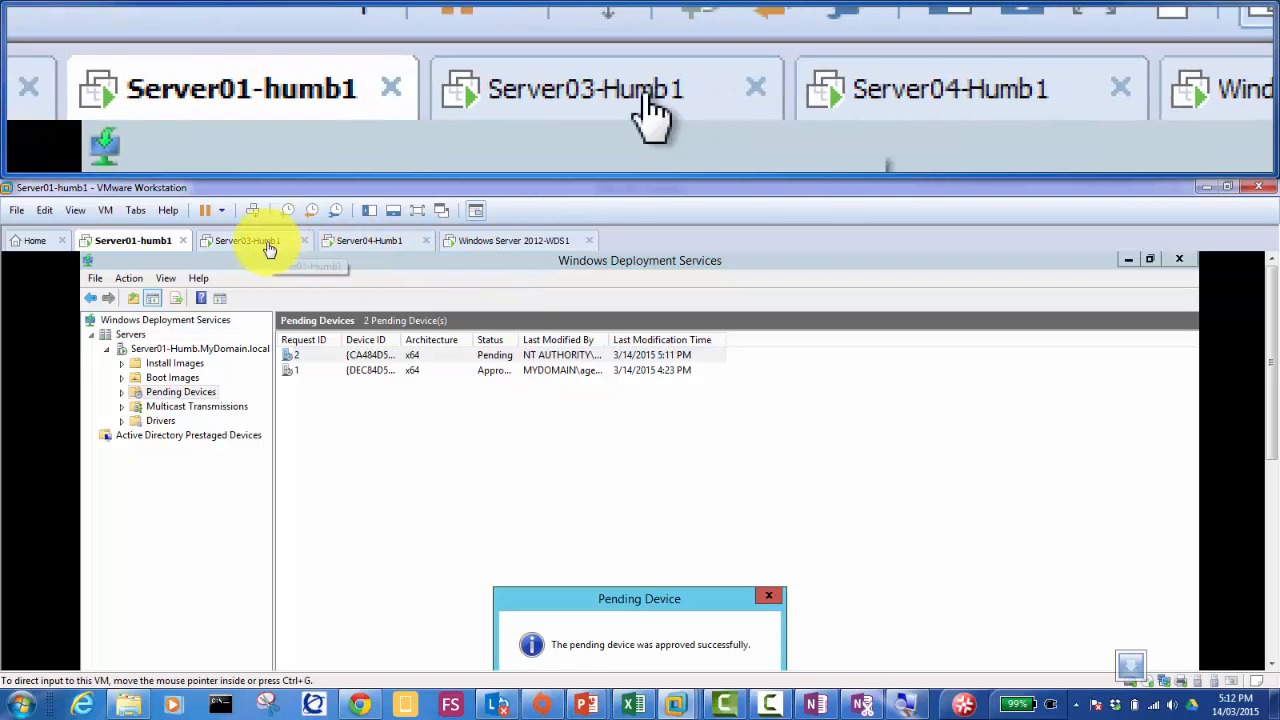
click(621, 599)
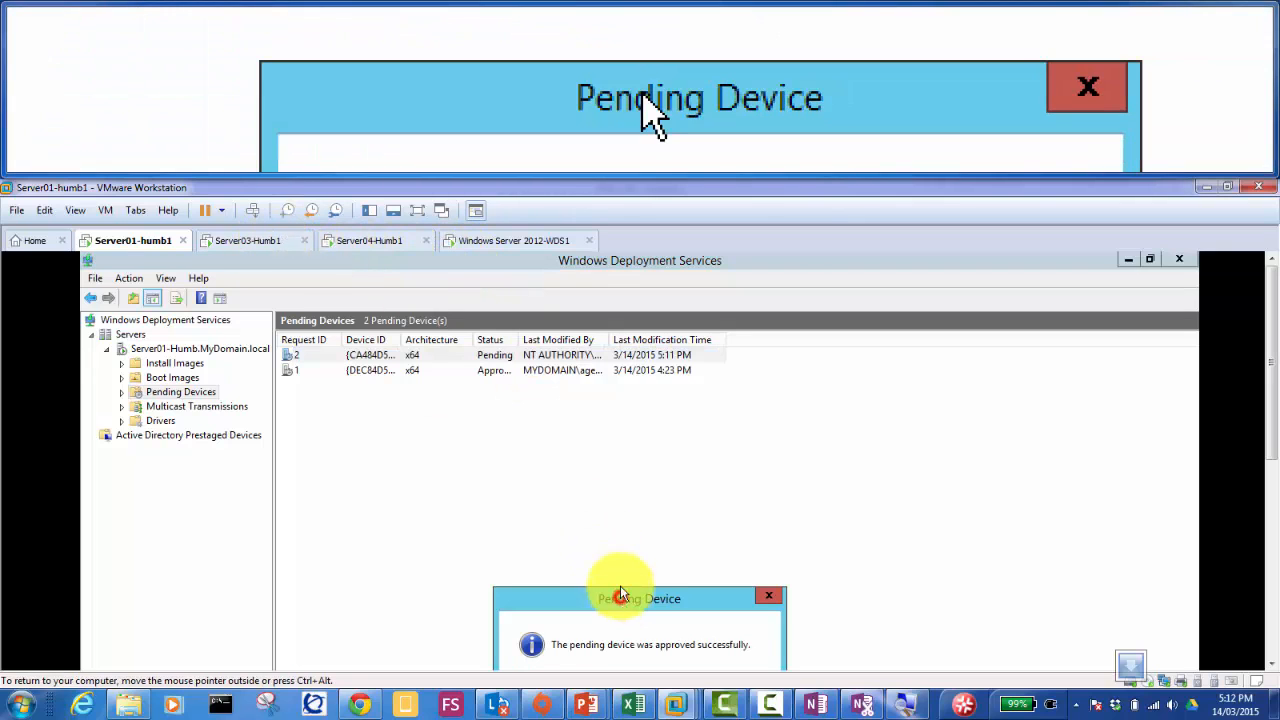
drag(621, 599, 624, 496)
click(732, 594)
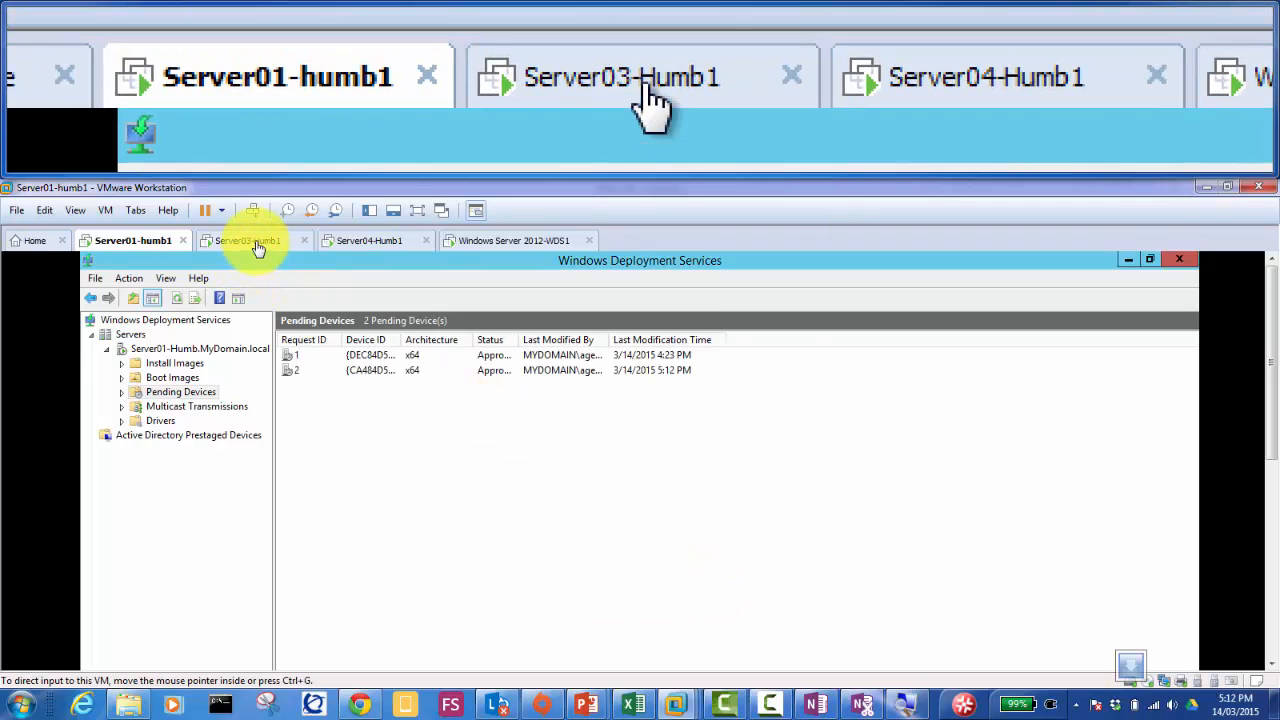
Step: On Server03, highlight the Capture image Server 2012 R2 boot entry
click(258, 244)
click(485, 450)
key(Down)
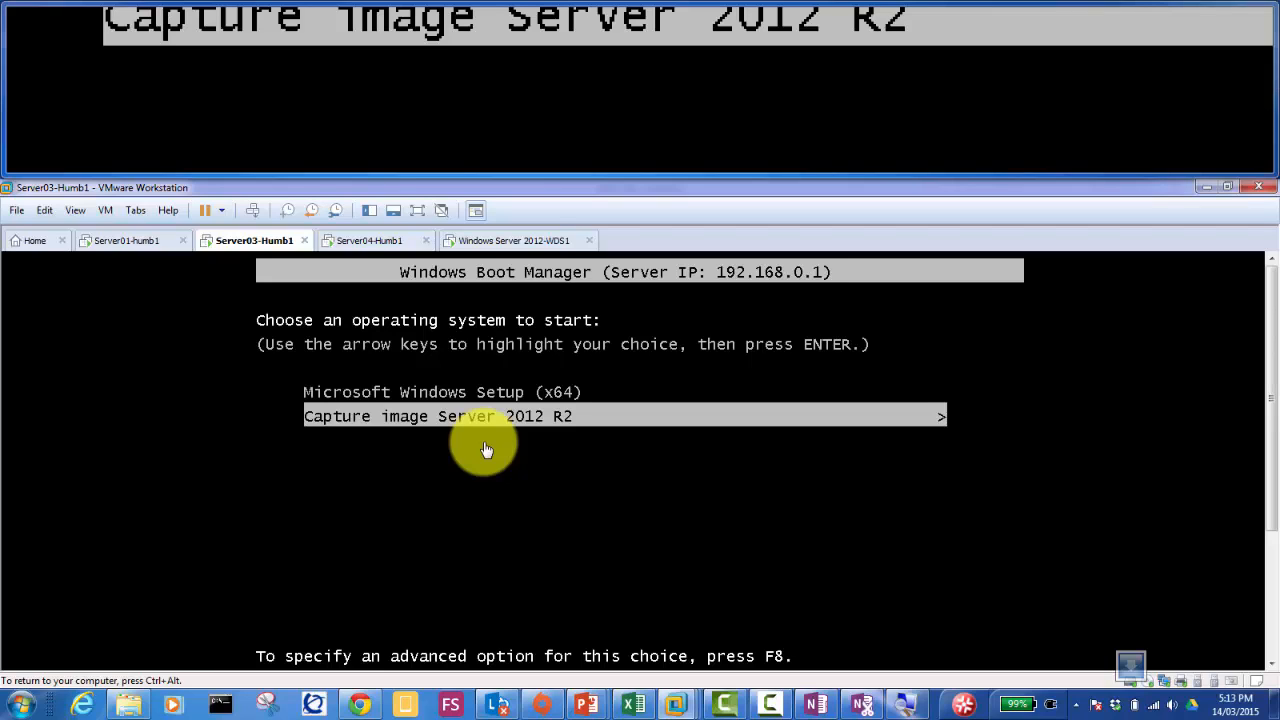
Step: Boot Server03 from the 'Capture image Server 2012 R2' entry to reach the capture wizard
key(Return)
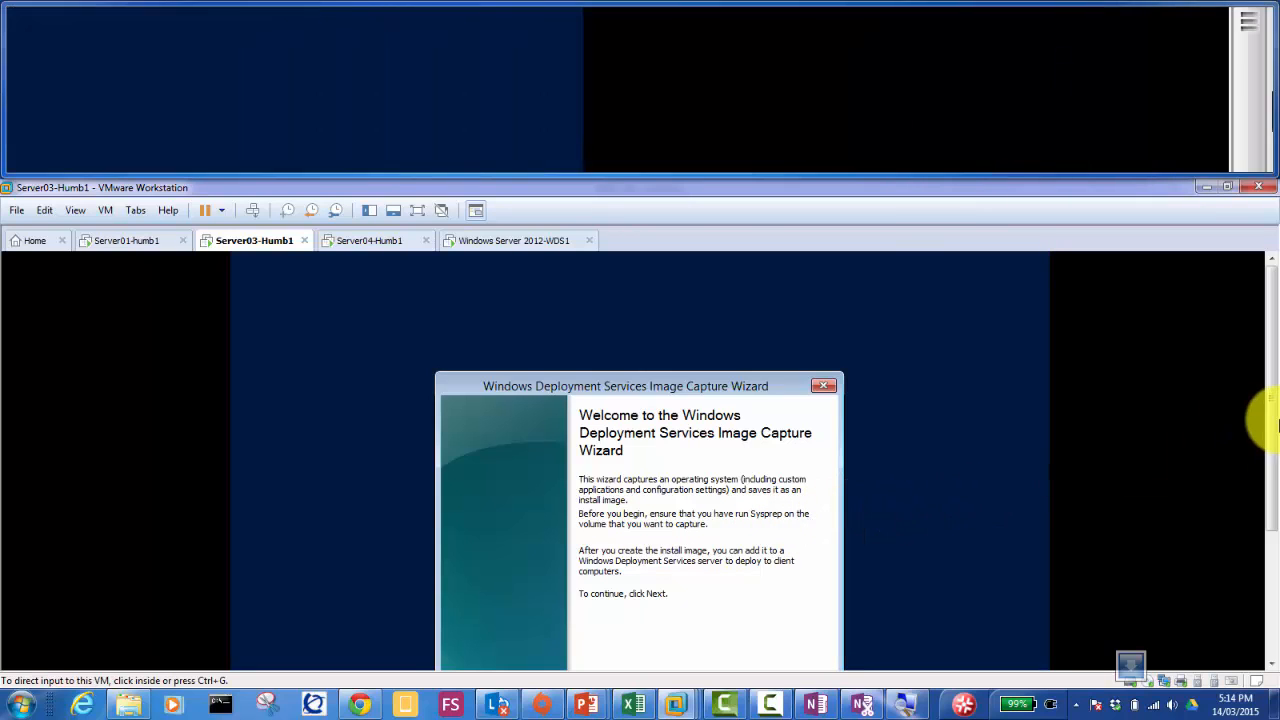
drag(1272, 428, 1275, 487)
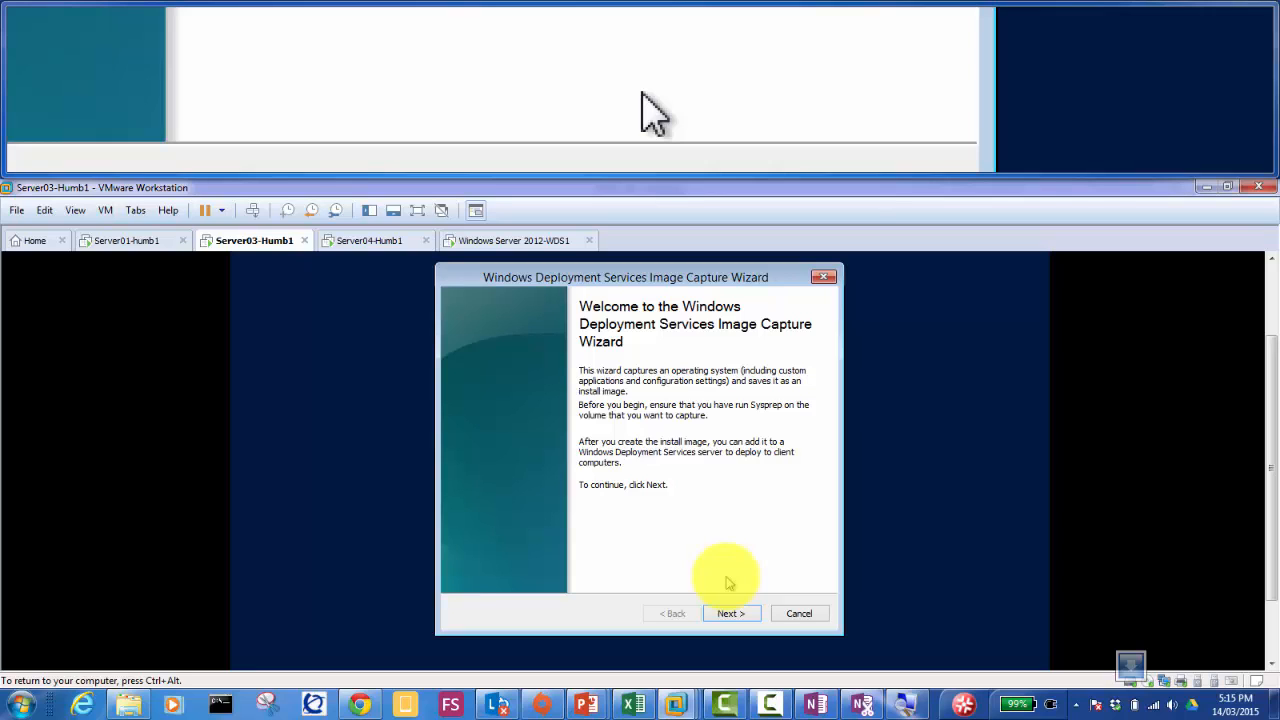
Step: Move past the welcome page and choose volume D:\ to capture
click(731, 613)
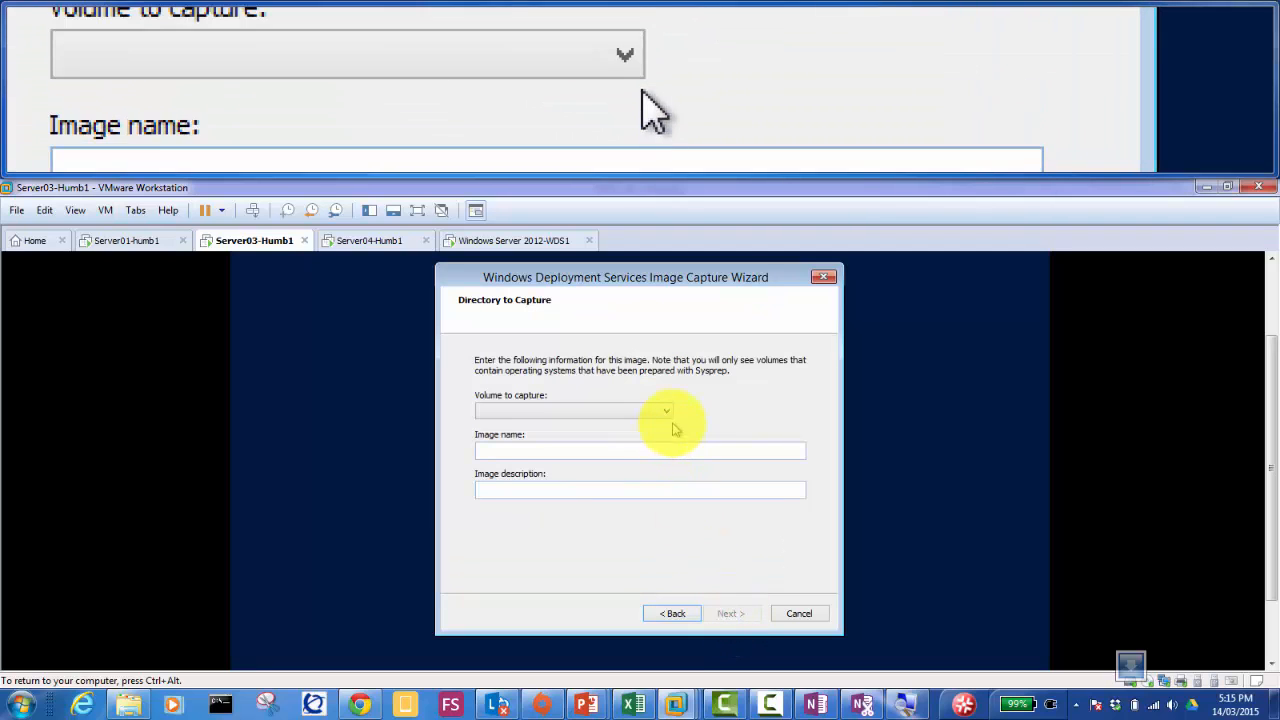
click(666, 418)
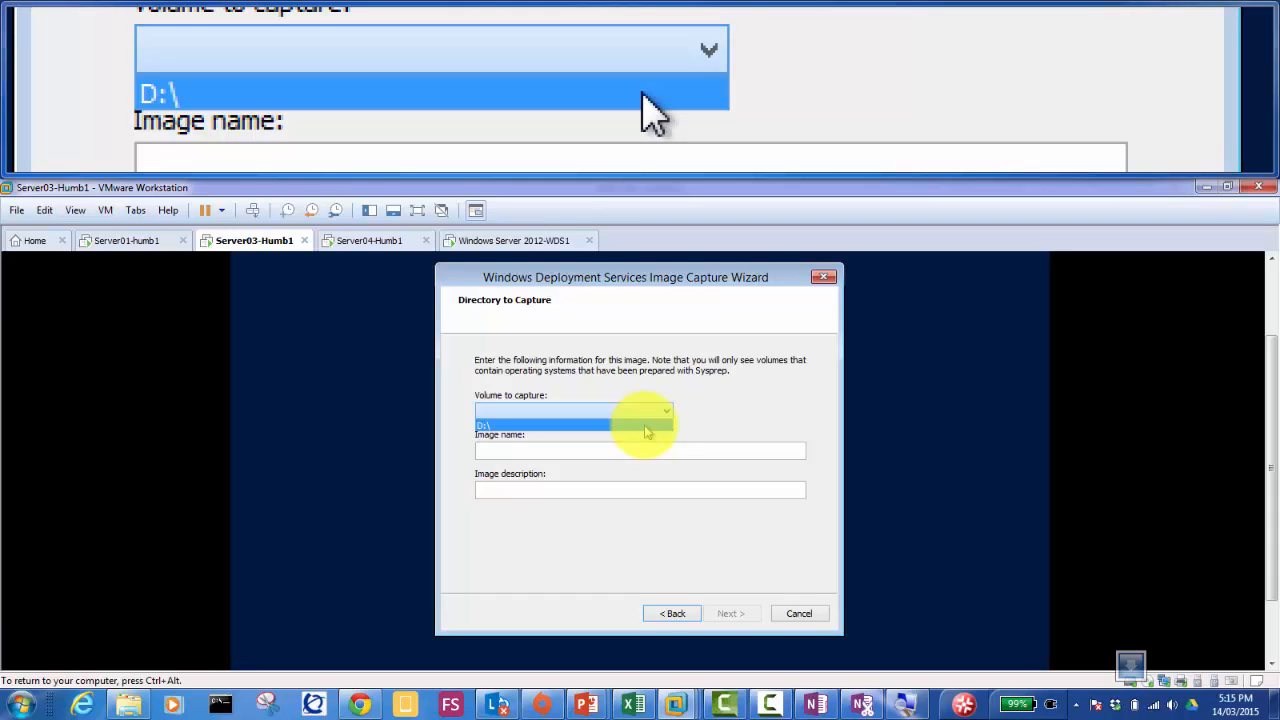
click(647, 429)
Step: Enter 'WIndows 2012 R2 Account Dept. Image' as both image name and description, then continue
click(565, 453)
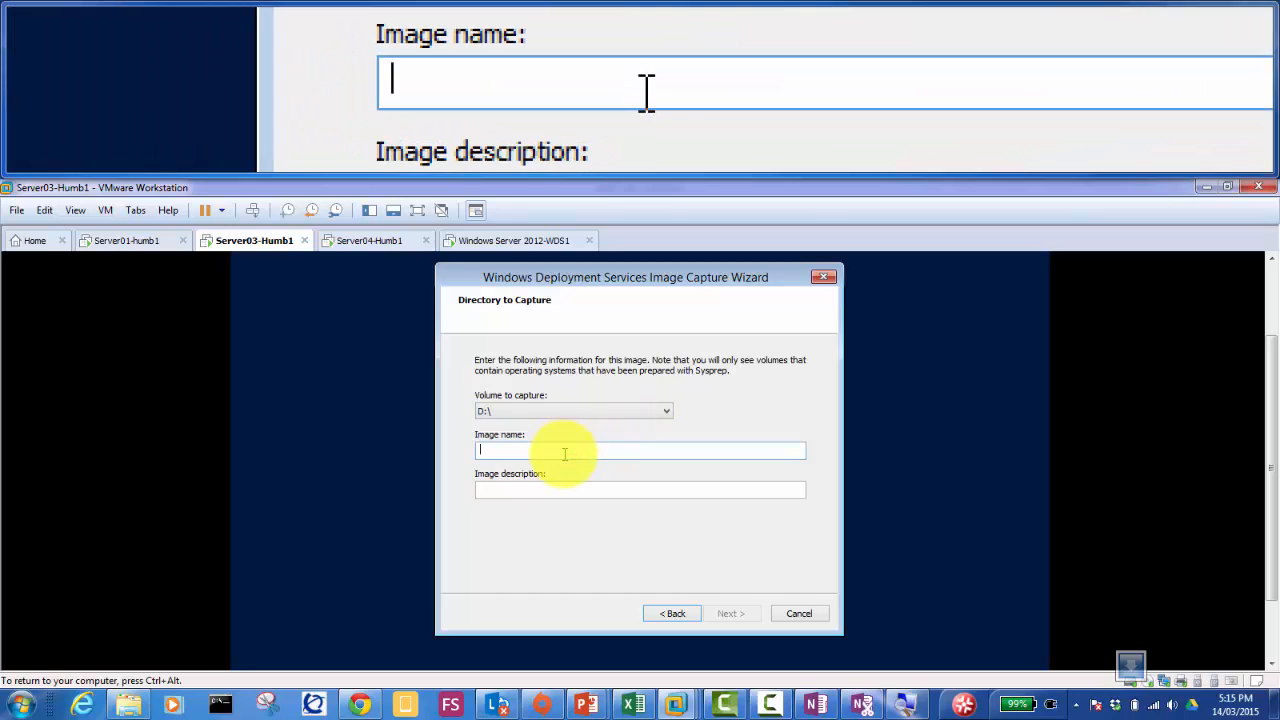
text(WIndows)
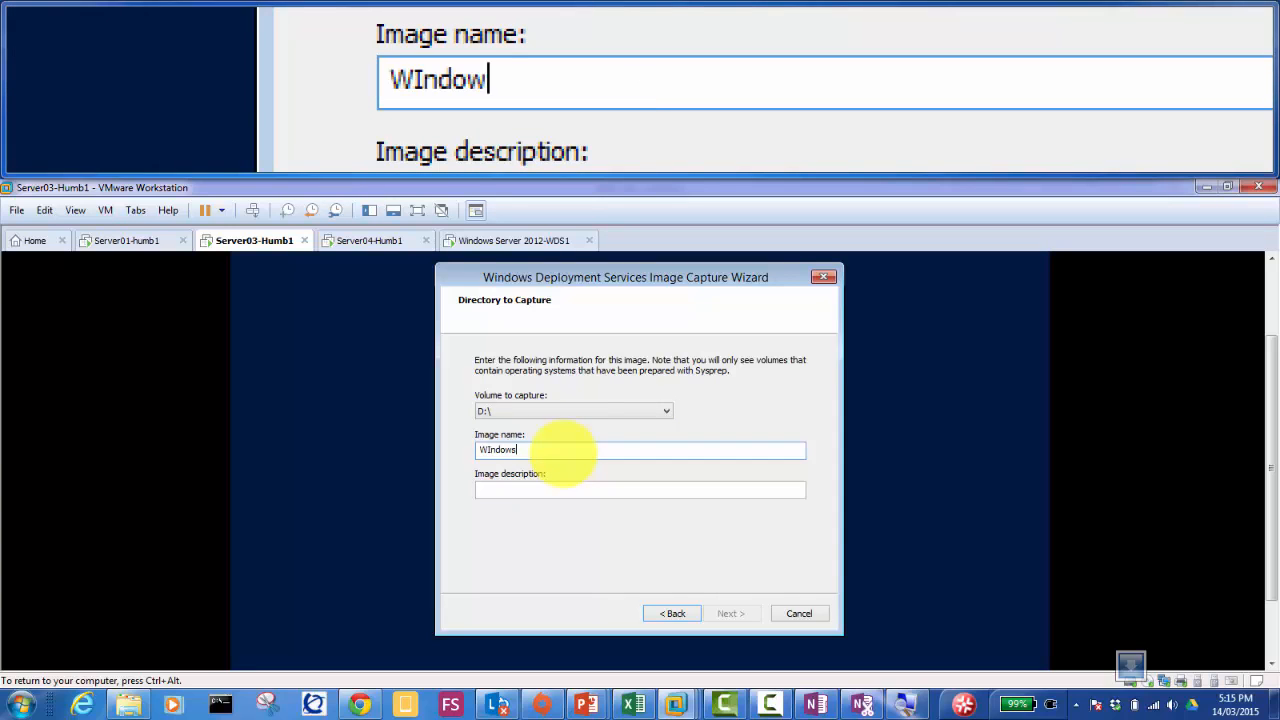
text( 2012 R2 Account Dept.)
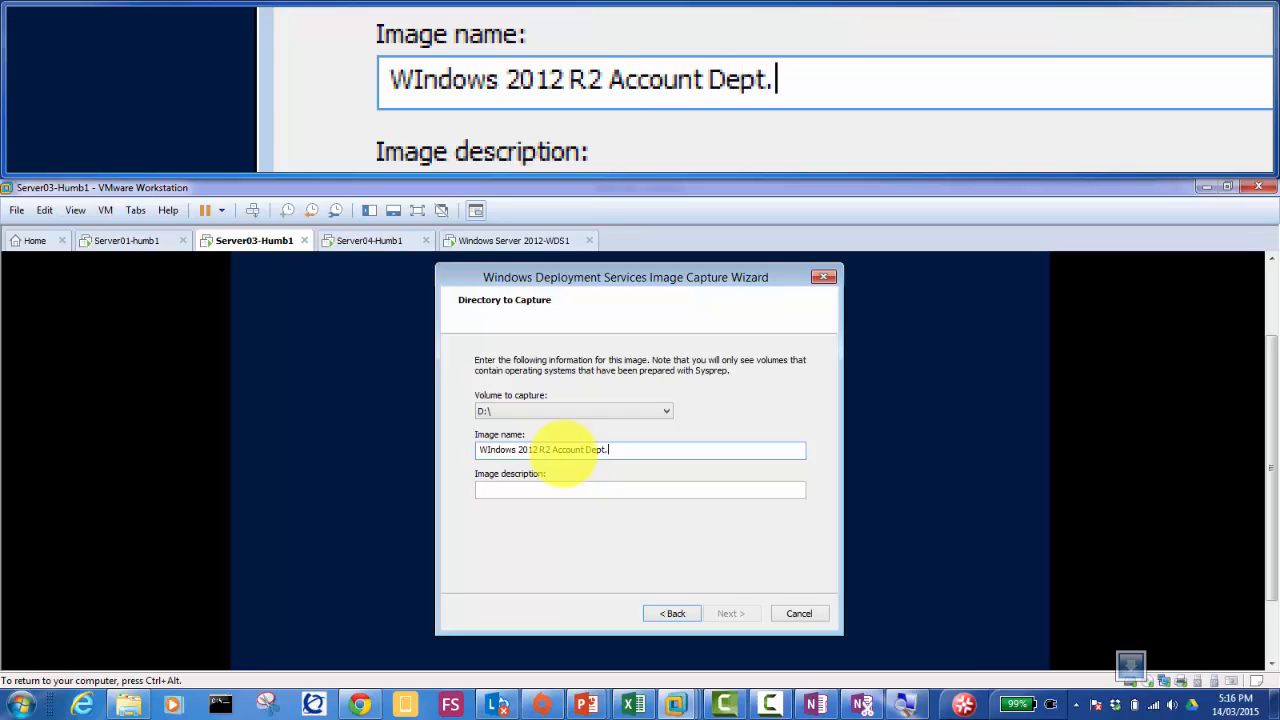
text( Image)
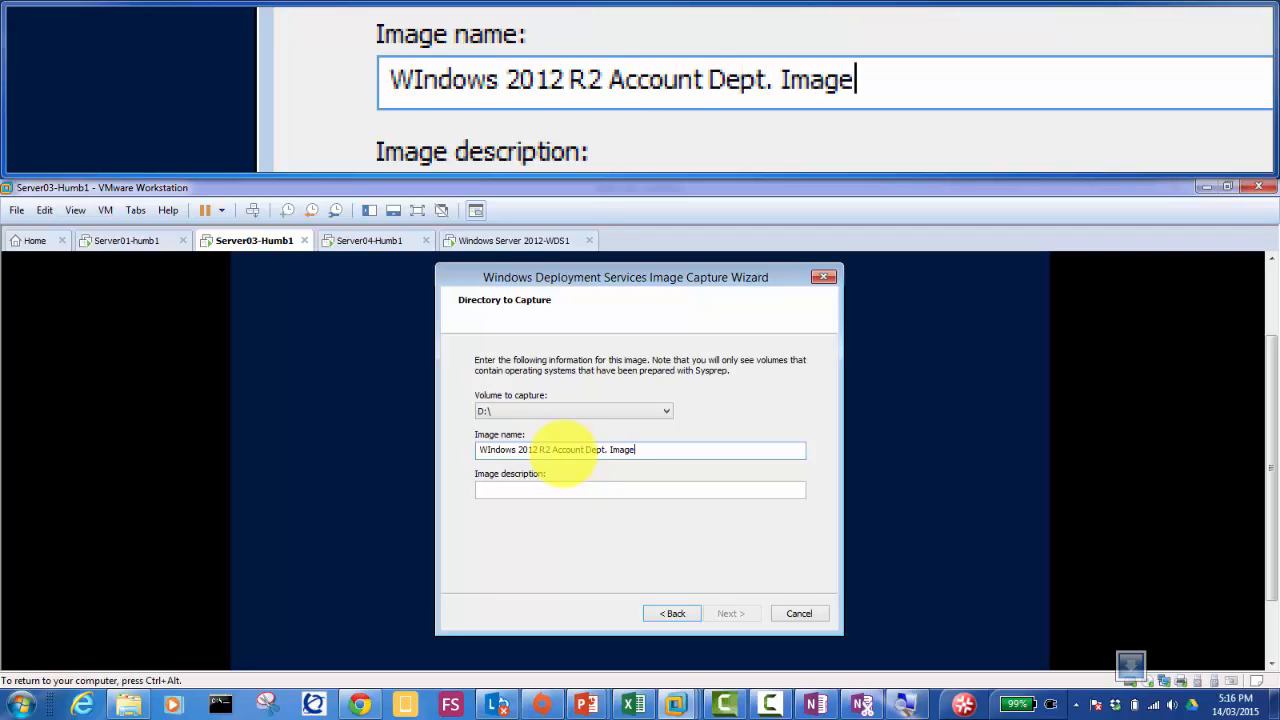
key(ctrl+a)
key(ctrl+c)
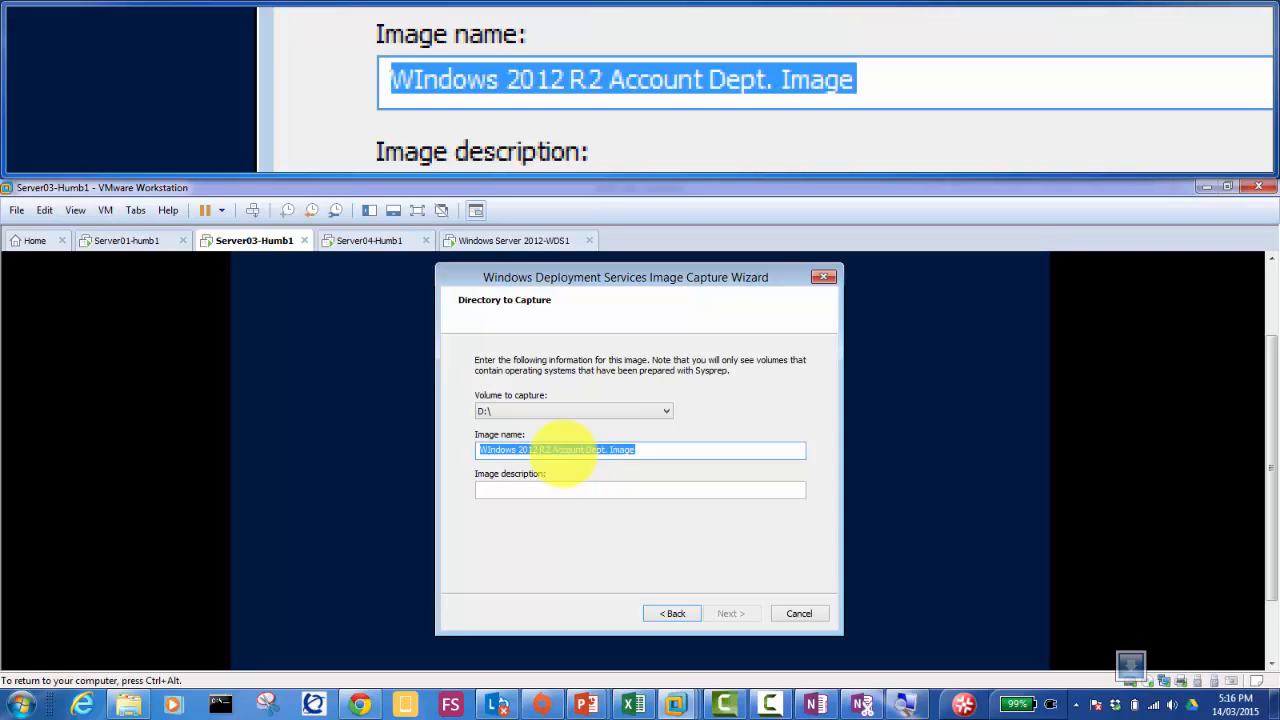
key(Tab)
key(ctrl+v)
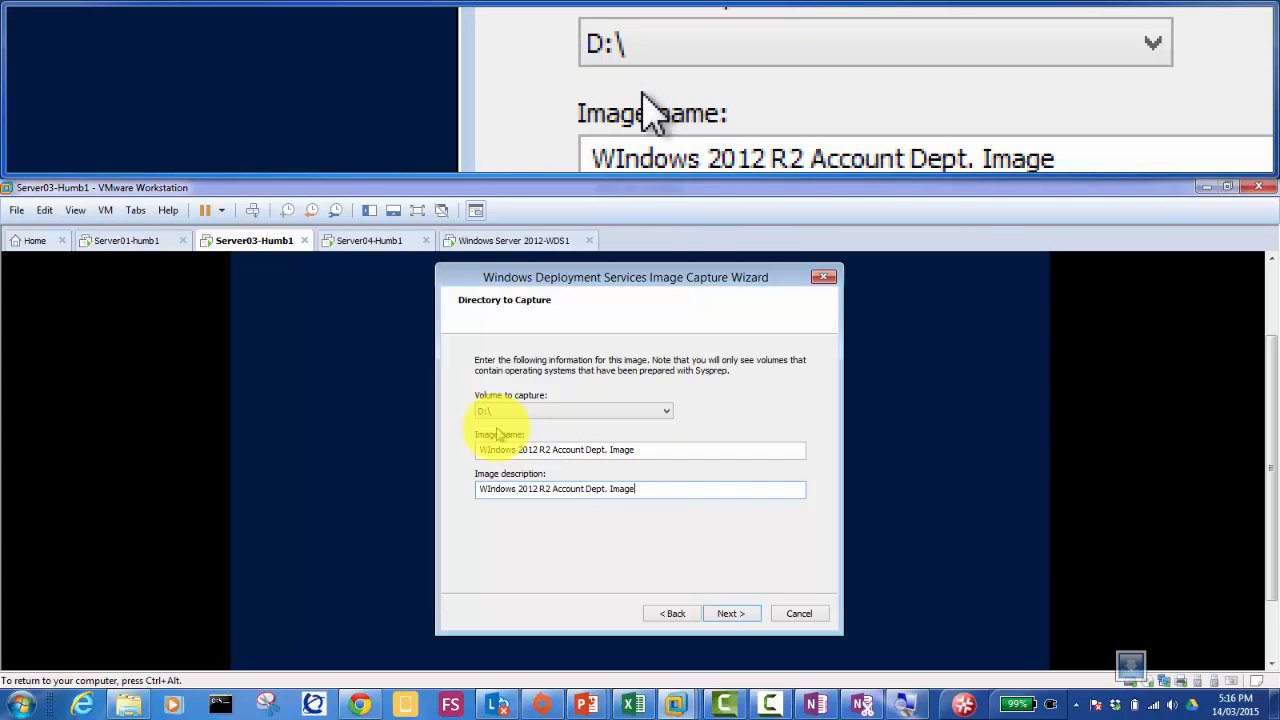
click(737, 612)
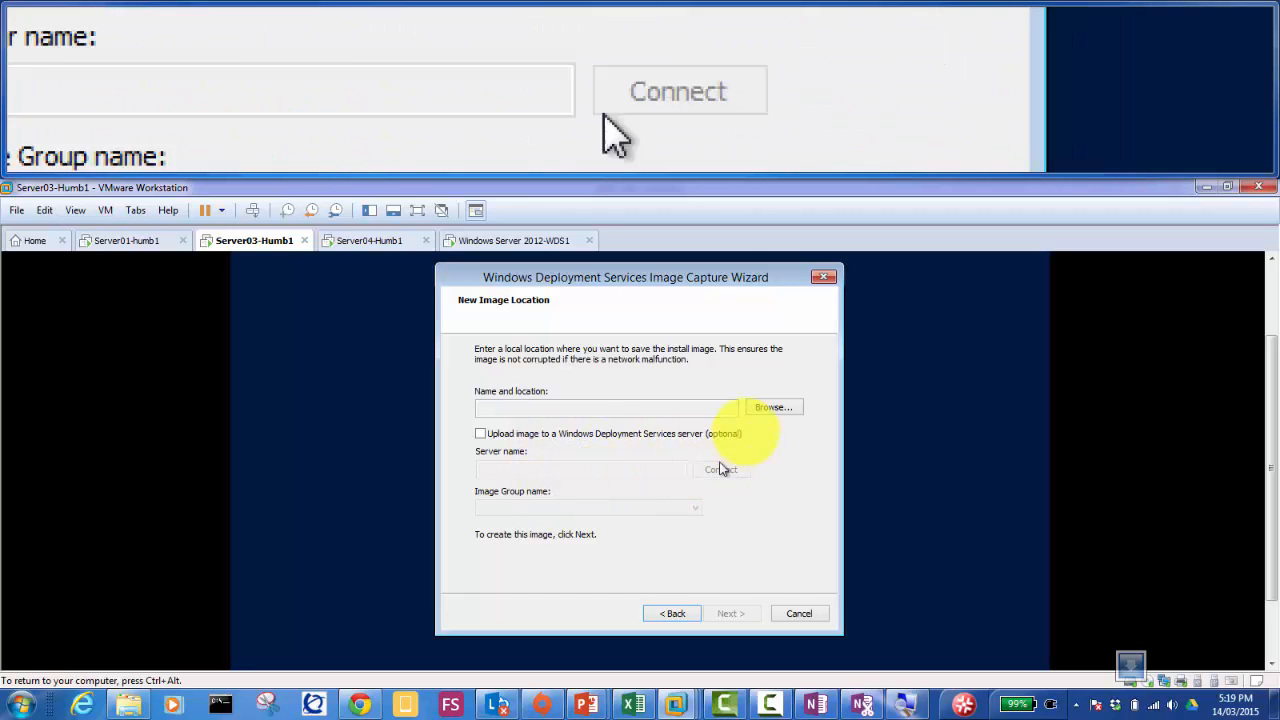
Step: Browse This PC's drives, checking System Reserved (C:) and Local Disk (D:), then cancel the dialog
click(748, 418)
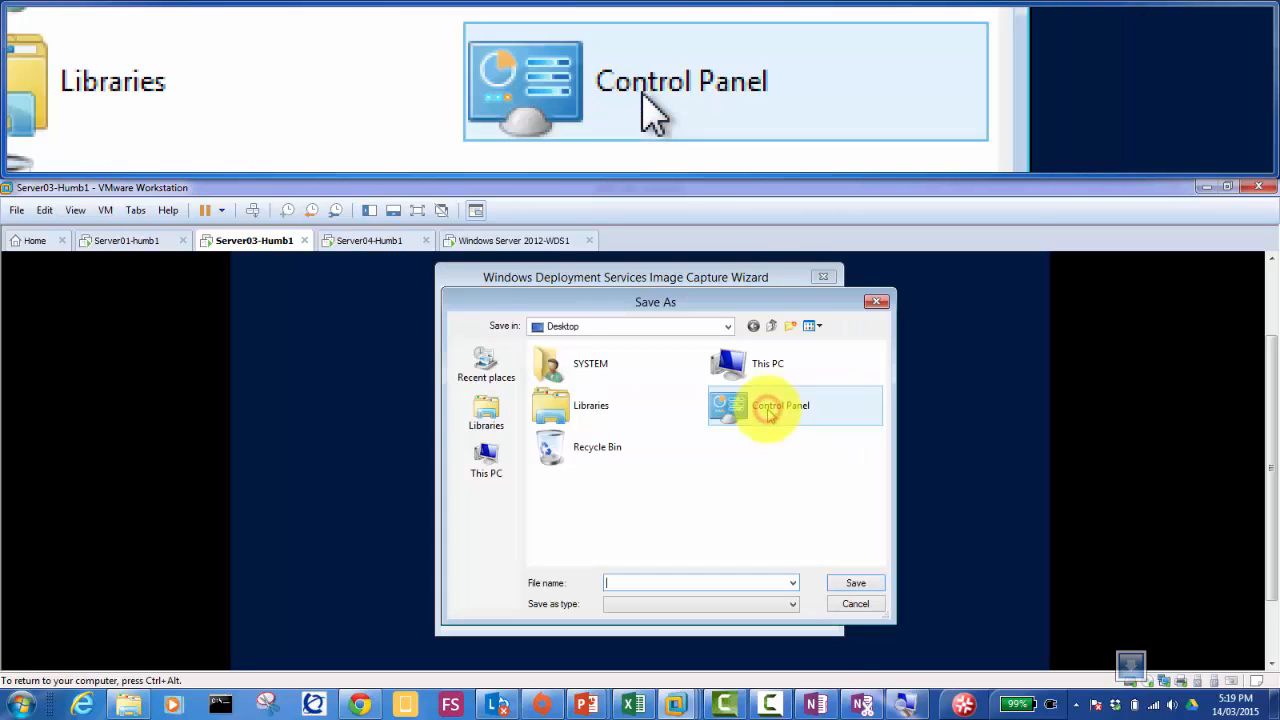
click(748, 376)
double_click(748, 376)
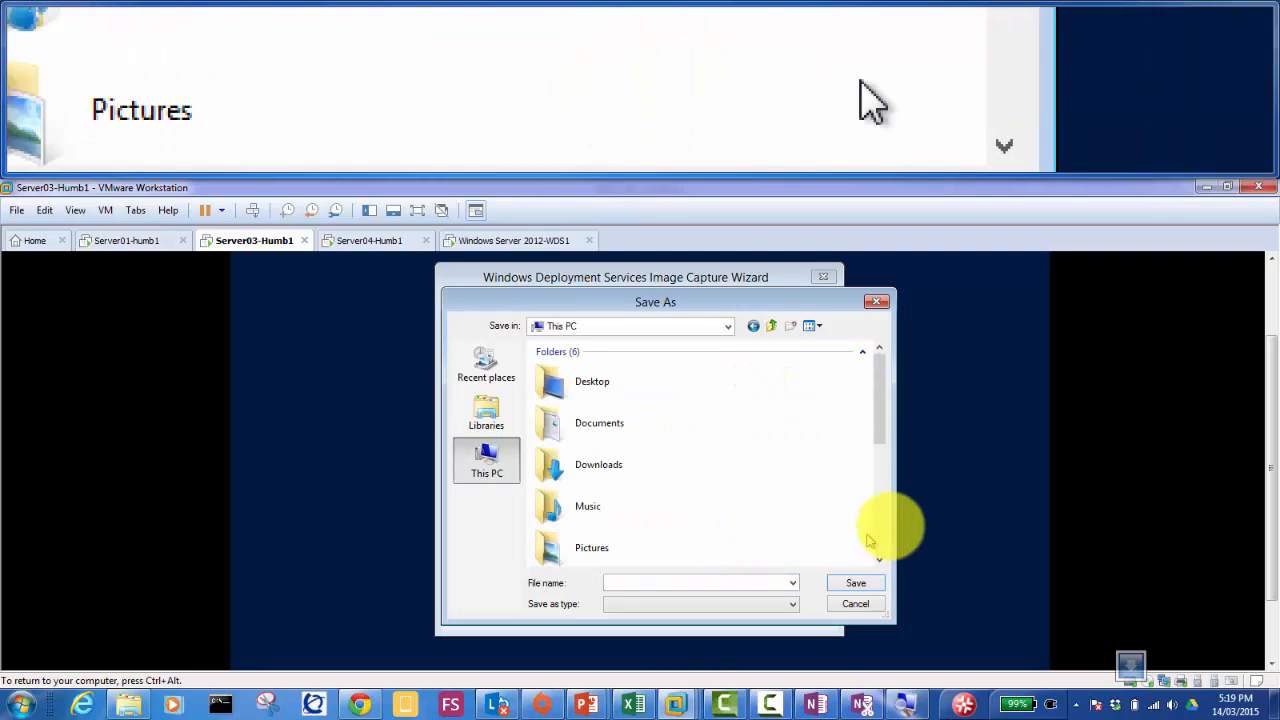
click(880, 537)
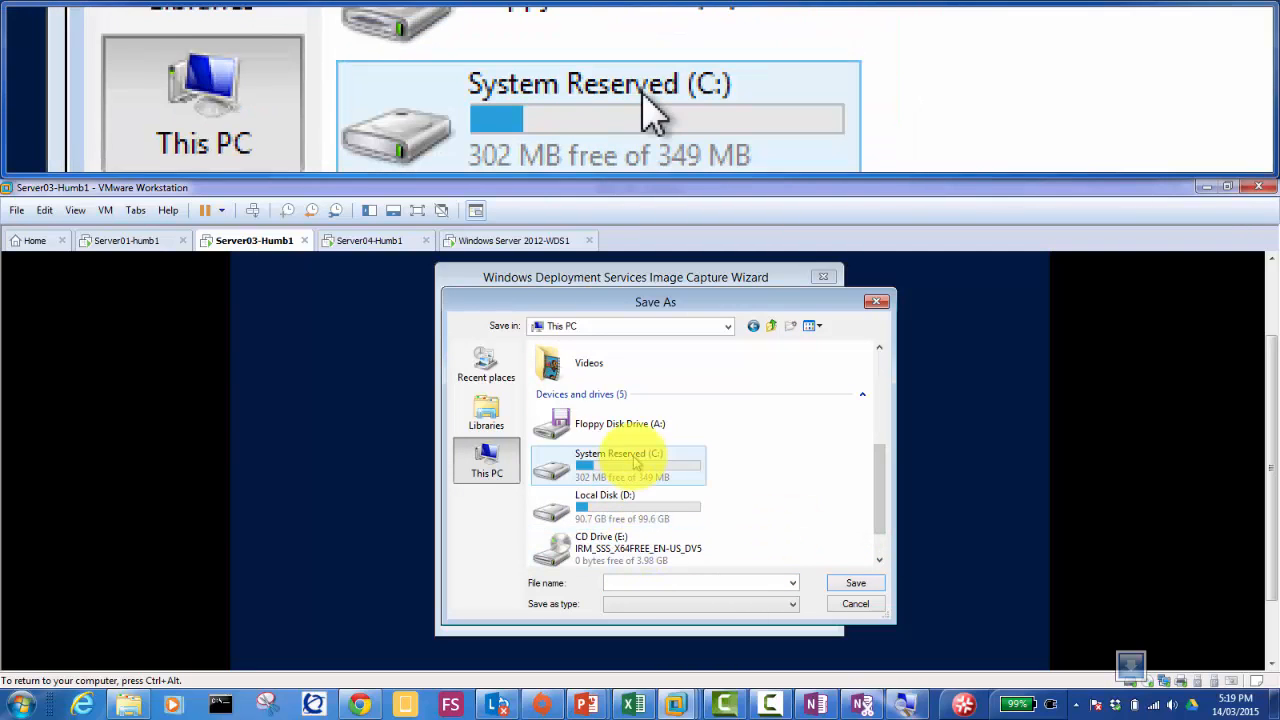
double_click(632, 465)
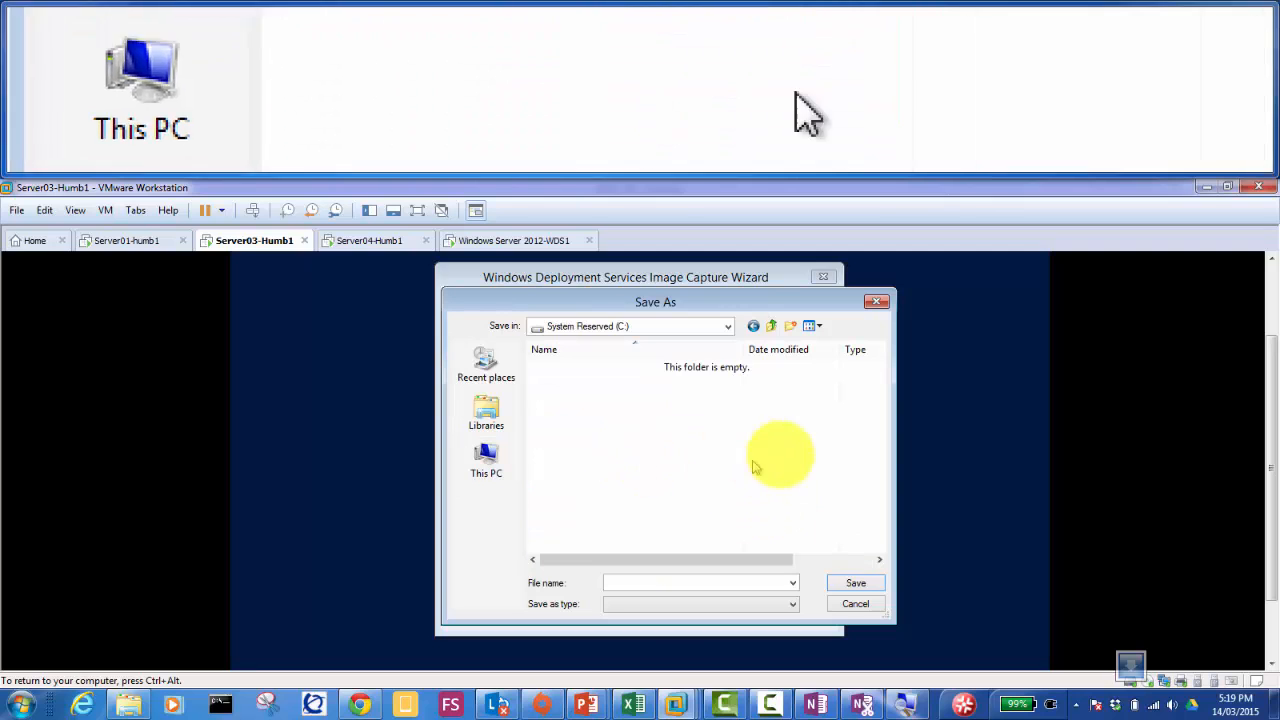
click(767, 328)
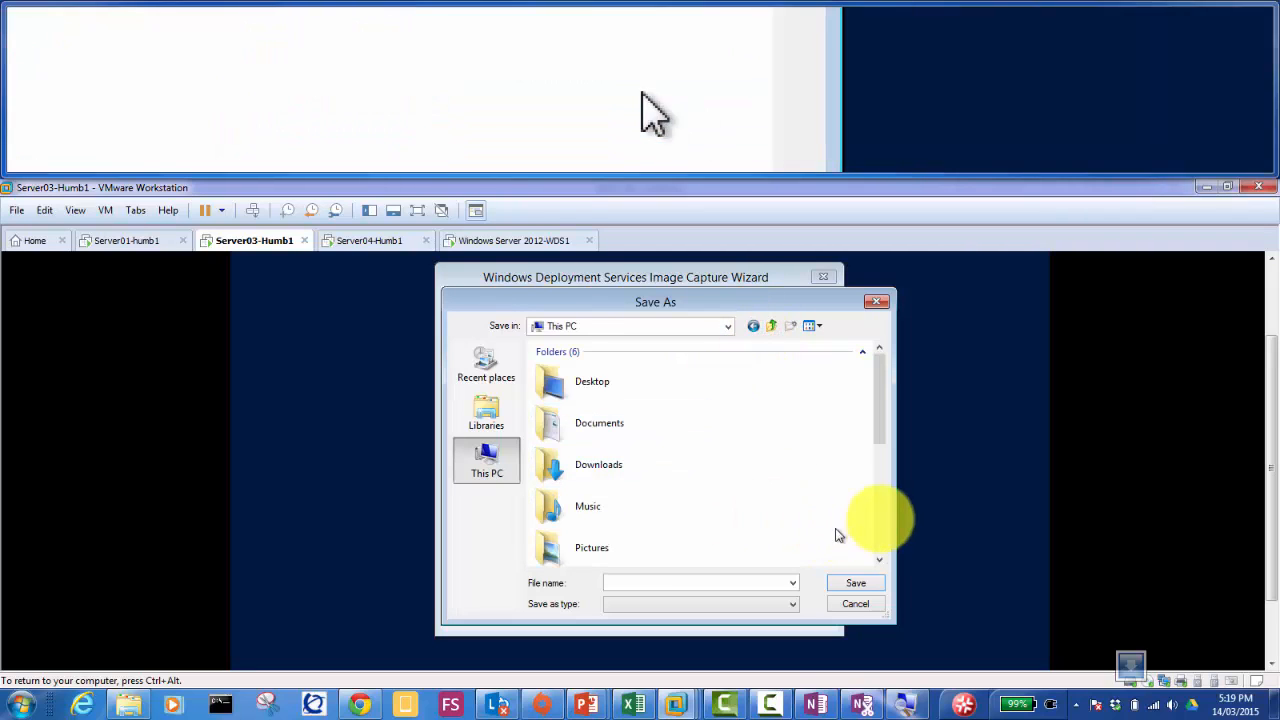
click(880, 517)
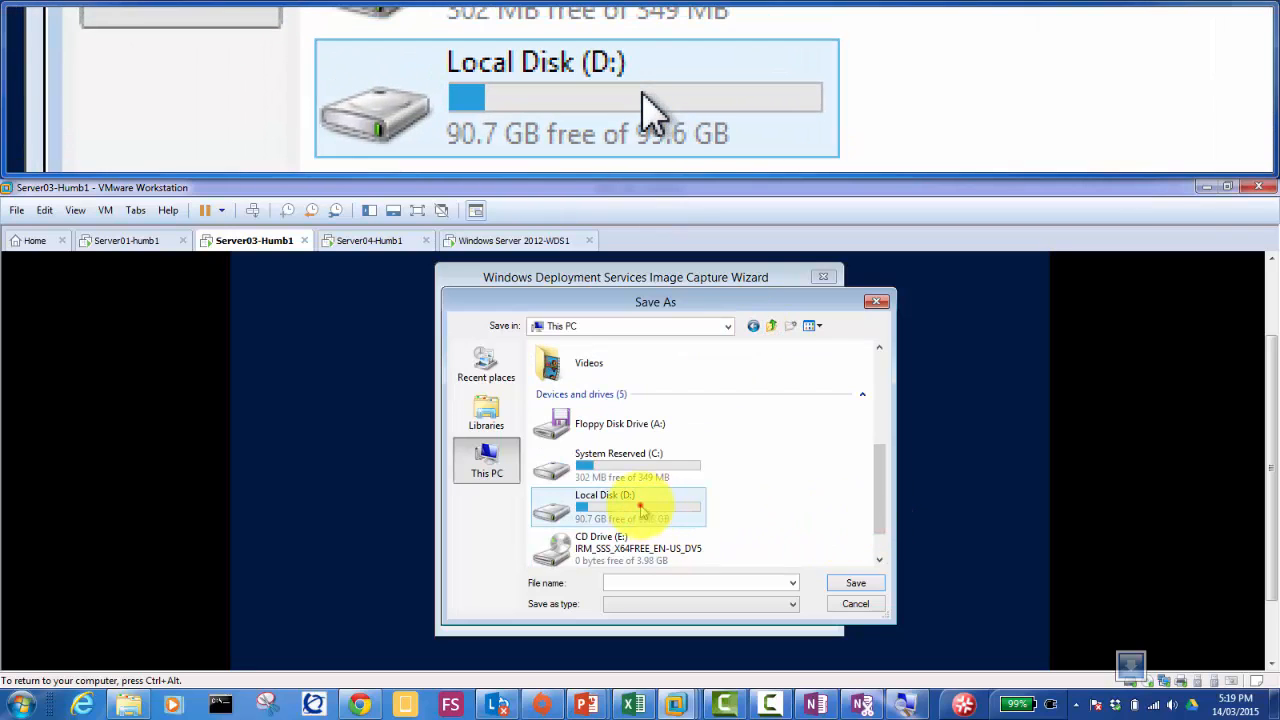
double_click(642, 508)
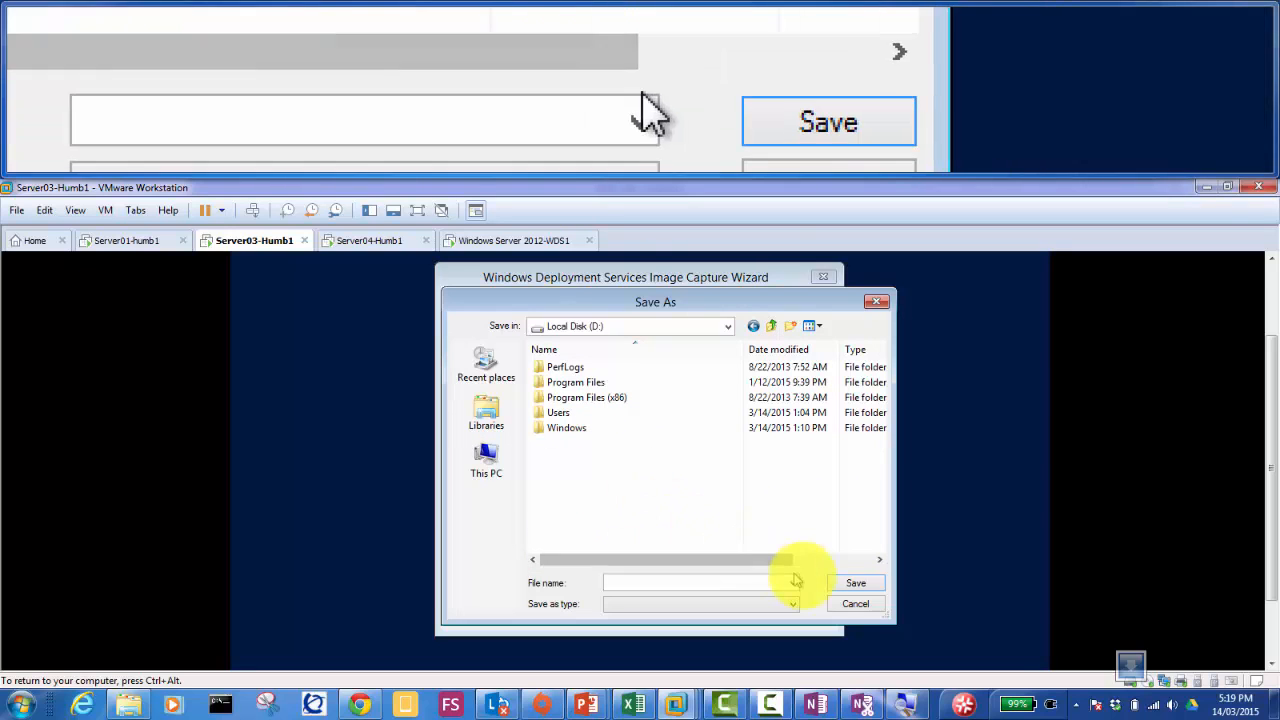
click(858, 606)
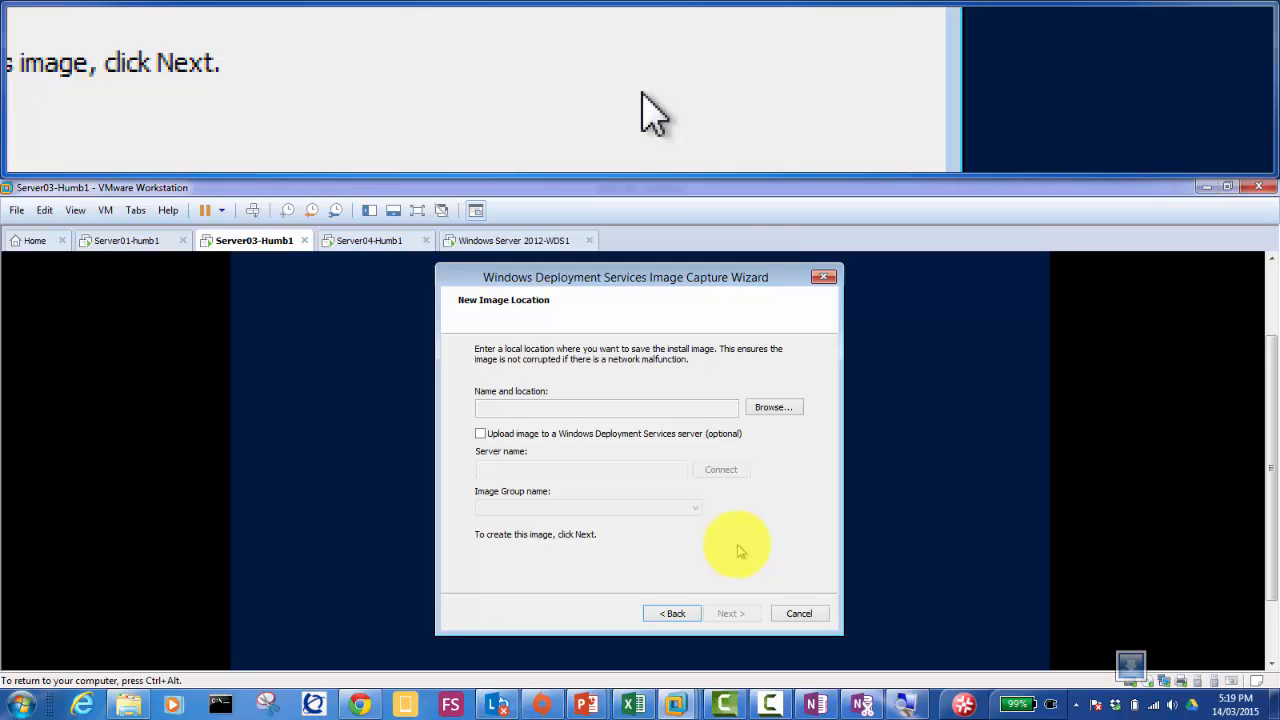
Step: Reopen the save browser and navigate through This PC to Local Disk (D:)
click(771, 420)
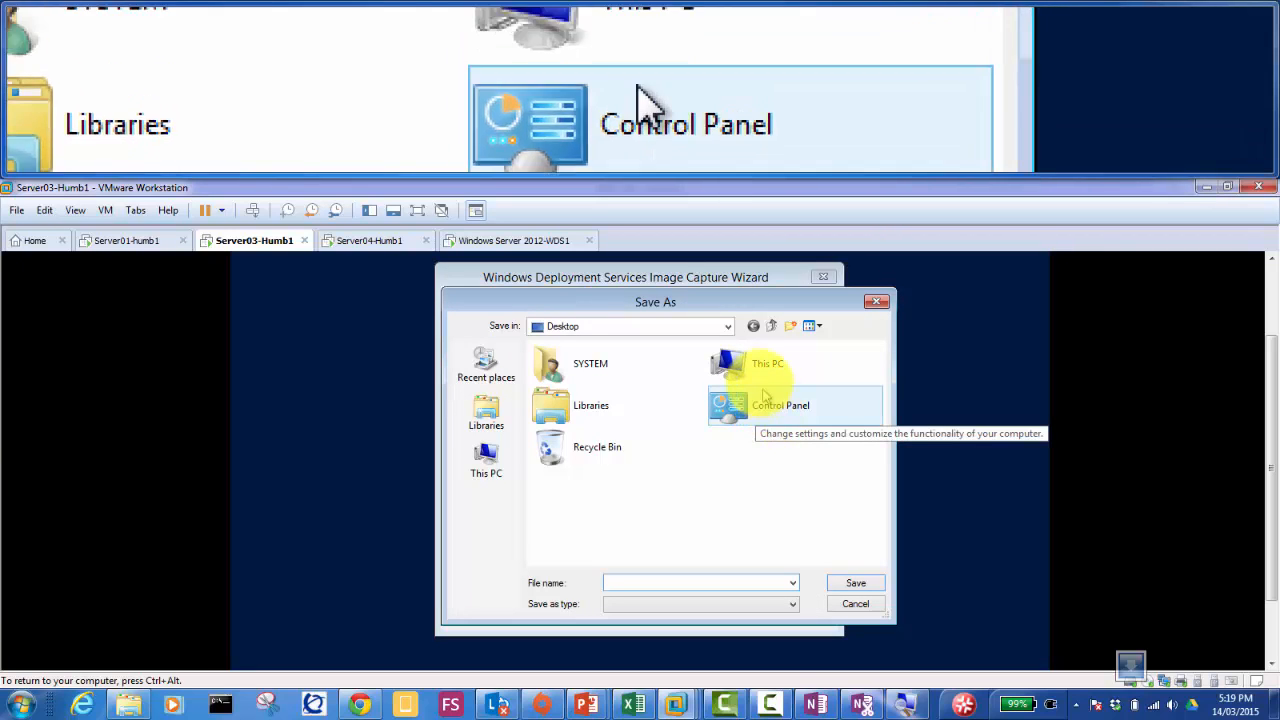
double_click(752, 366)
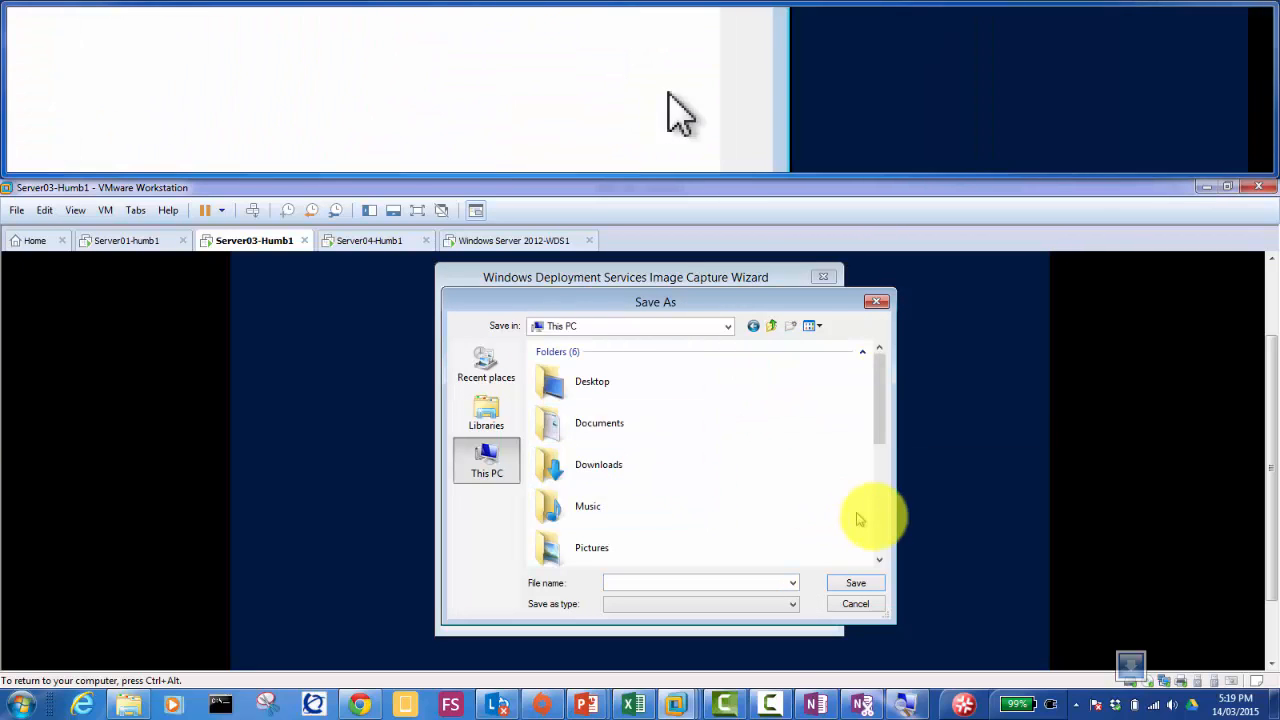
click(877, 518)
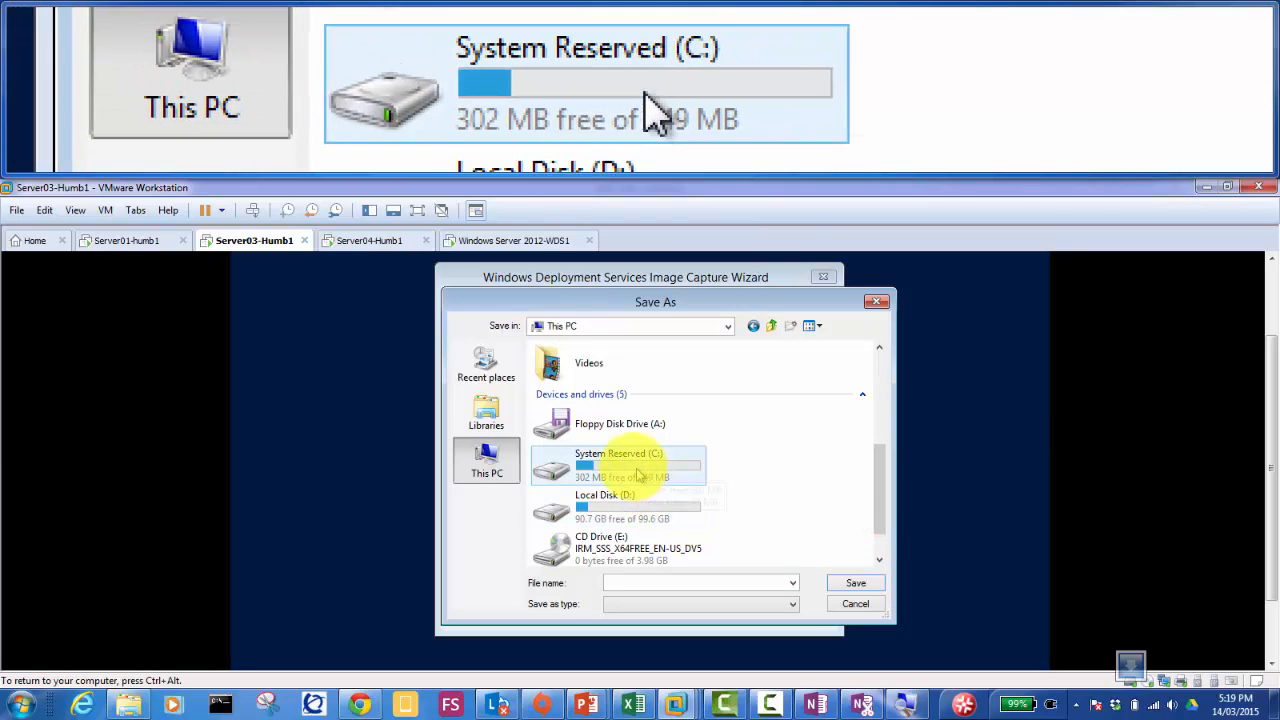
double_click(624, 505)
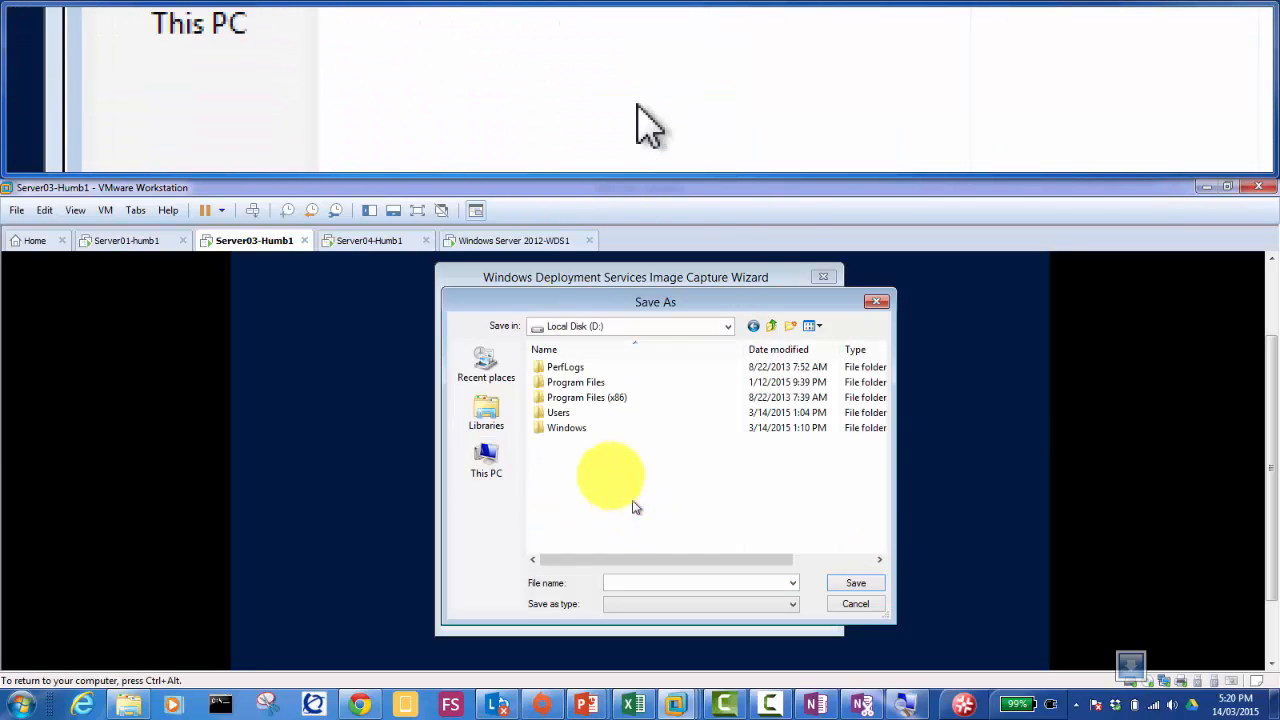
Step: Save the image as AccountsDeptWindows2012Image.wim on D:, correcting the 'Imgae' typo
click(688, 583)
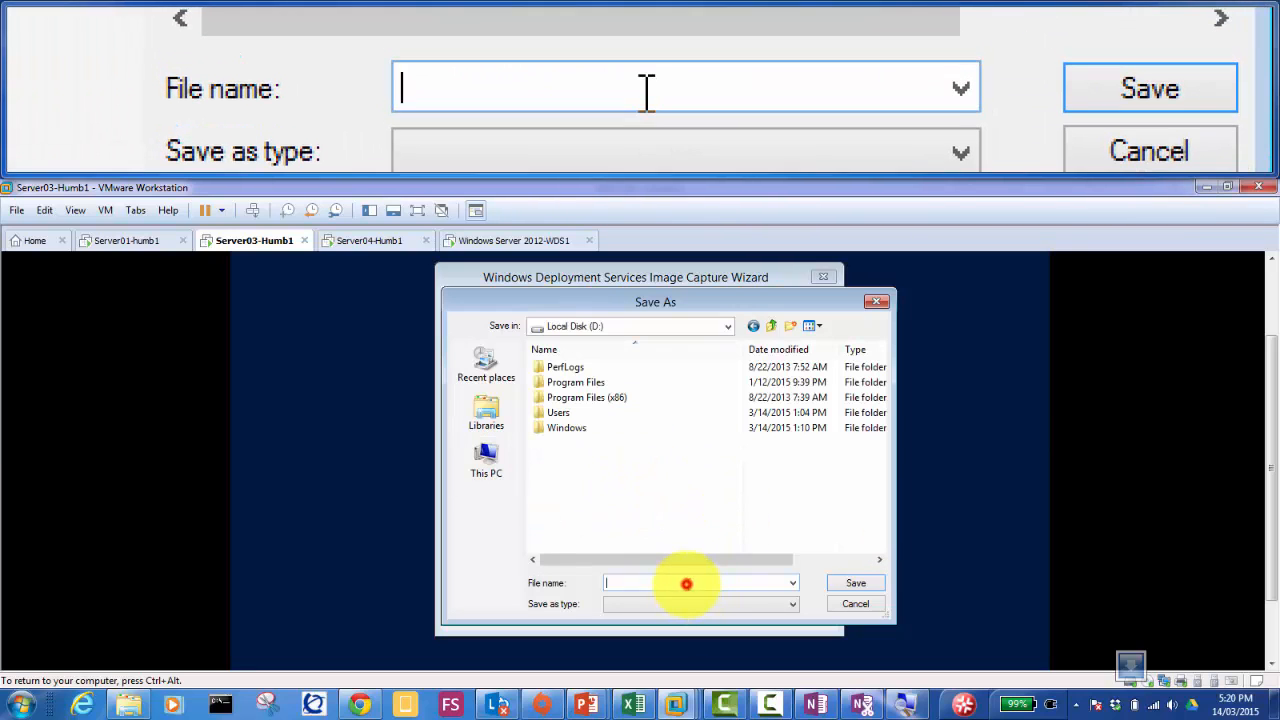
text(A)
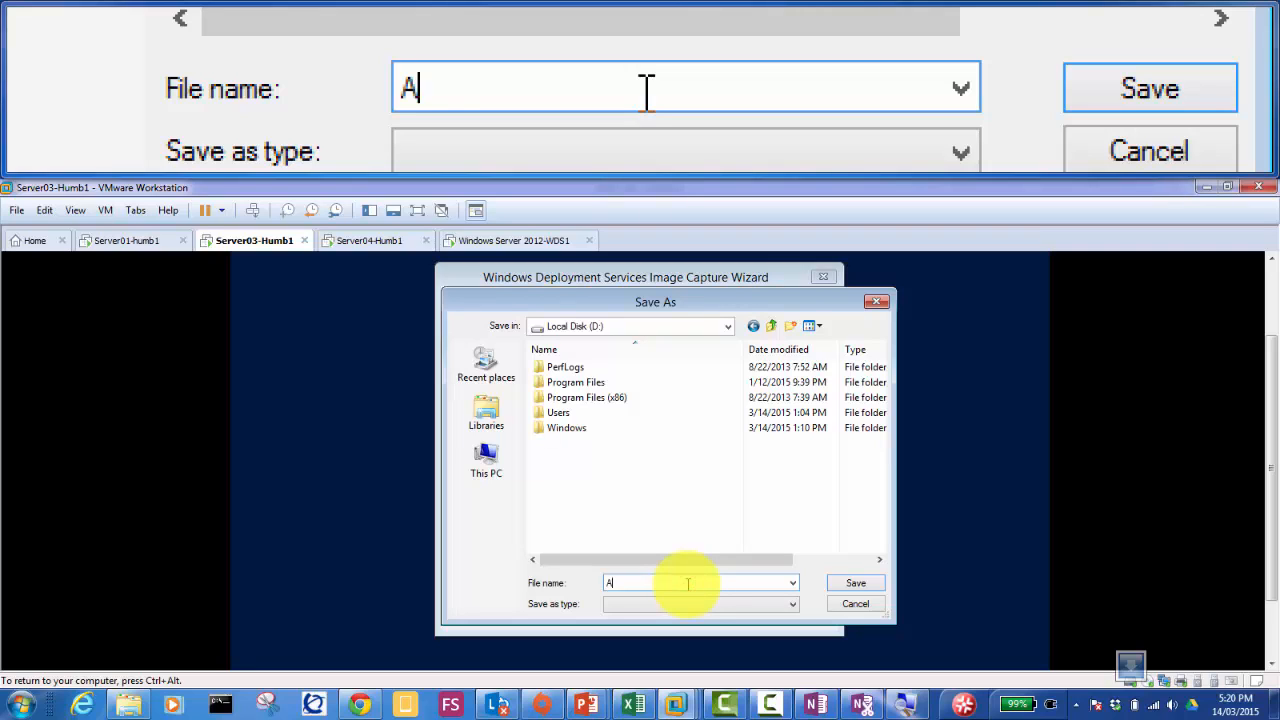
text(ccountsDep)
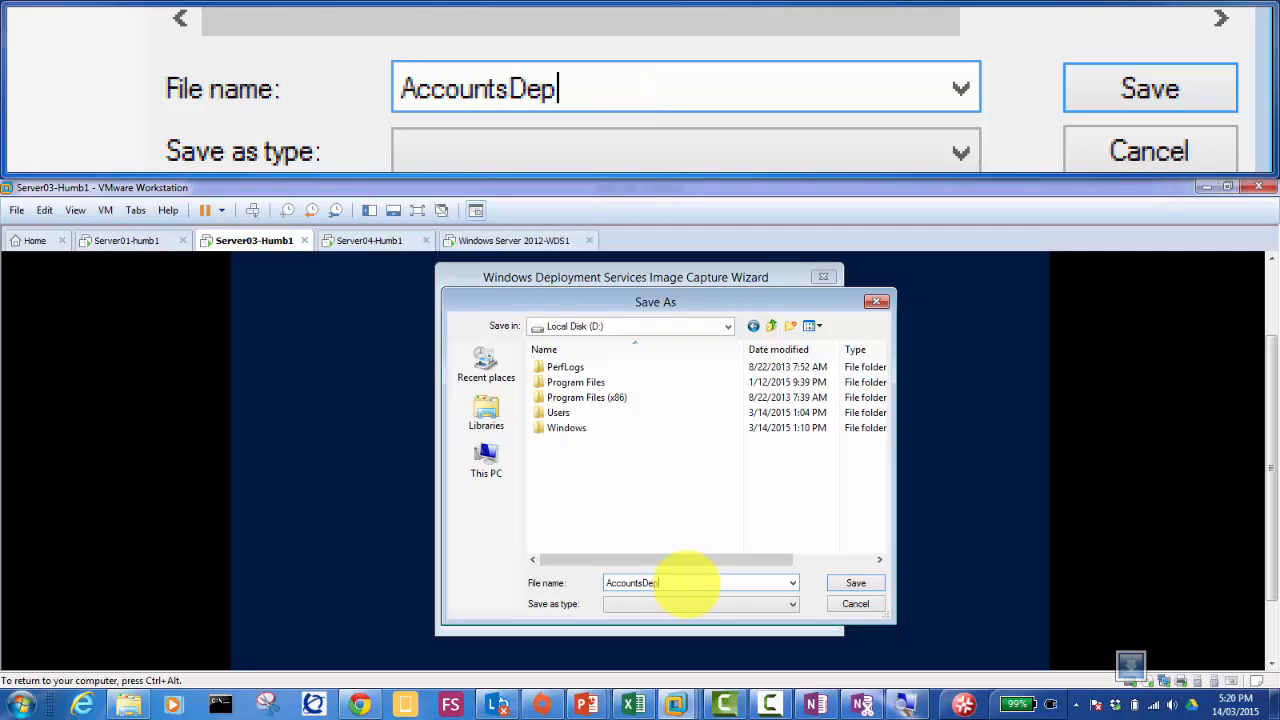
text(tWindows2012Imgae)
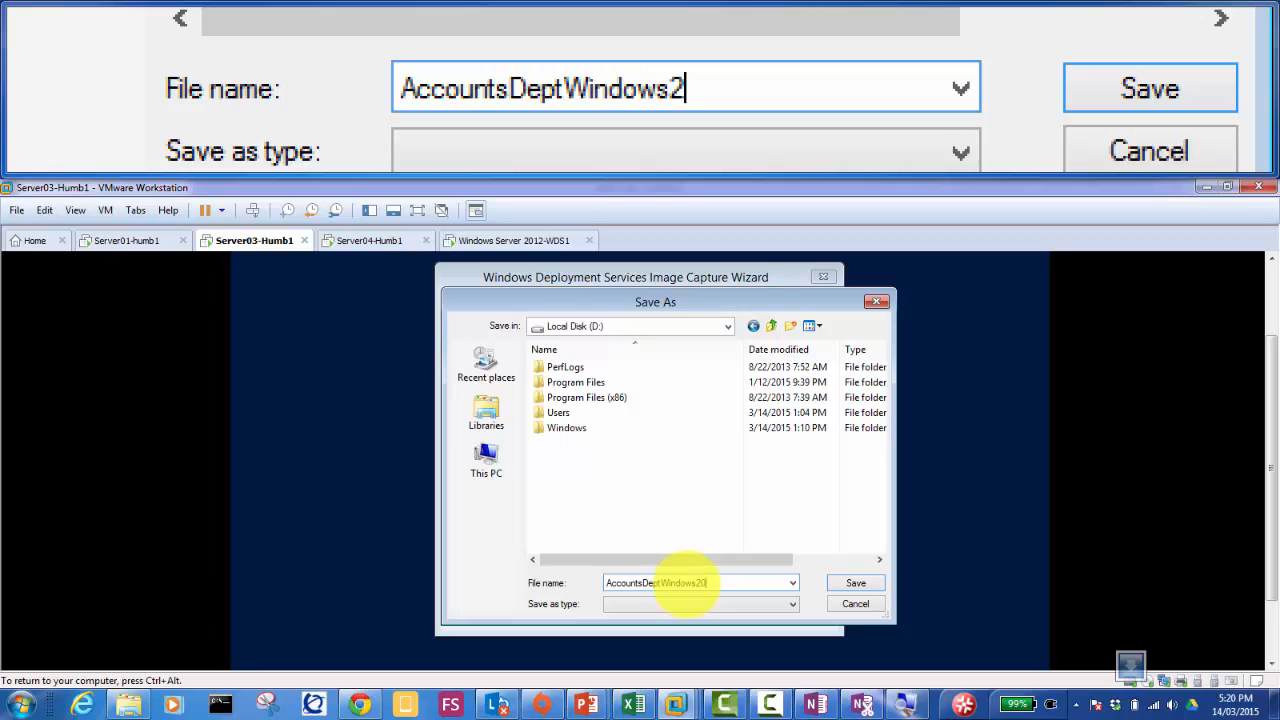
key(BackSpace)
key(BackSpace)
key(BackSpace)
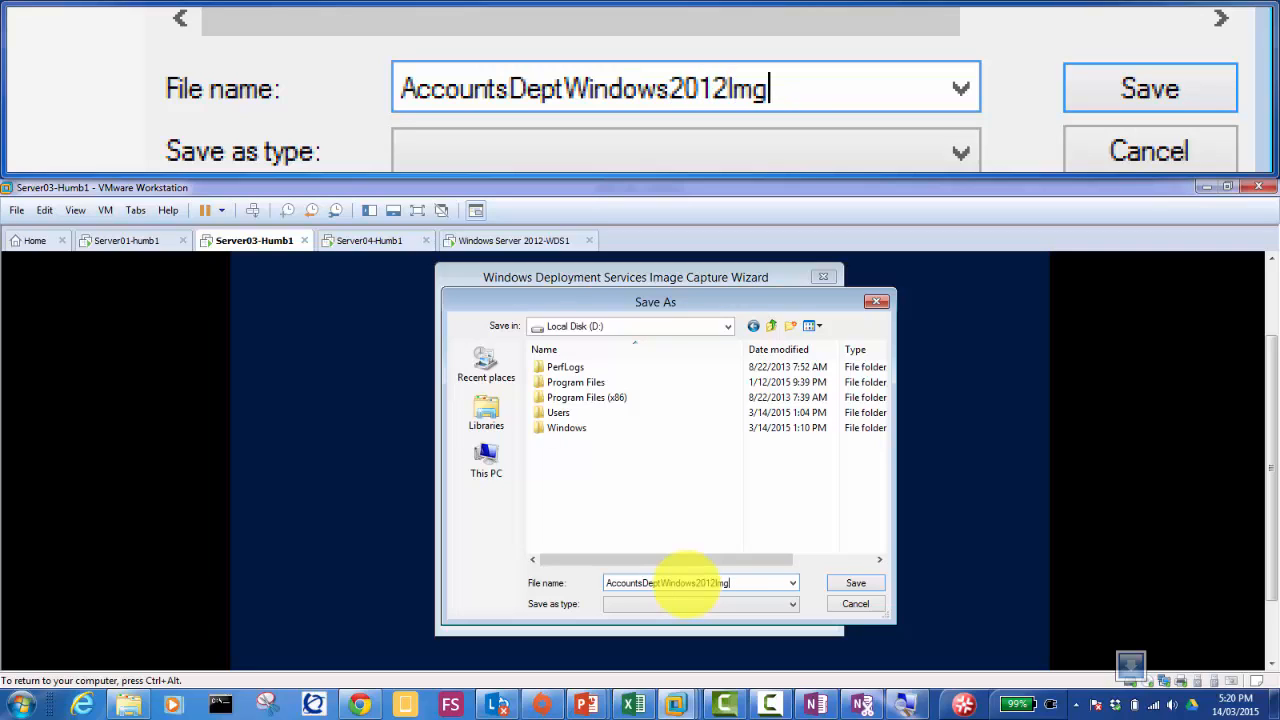
text(age)
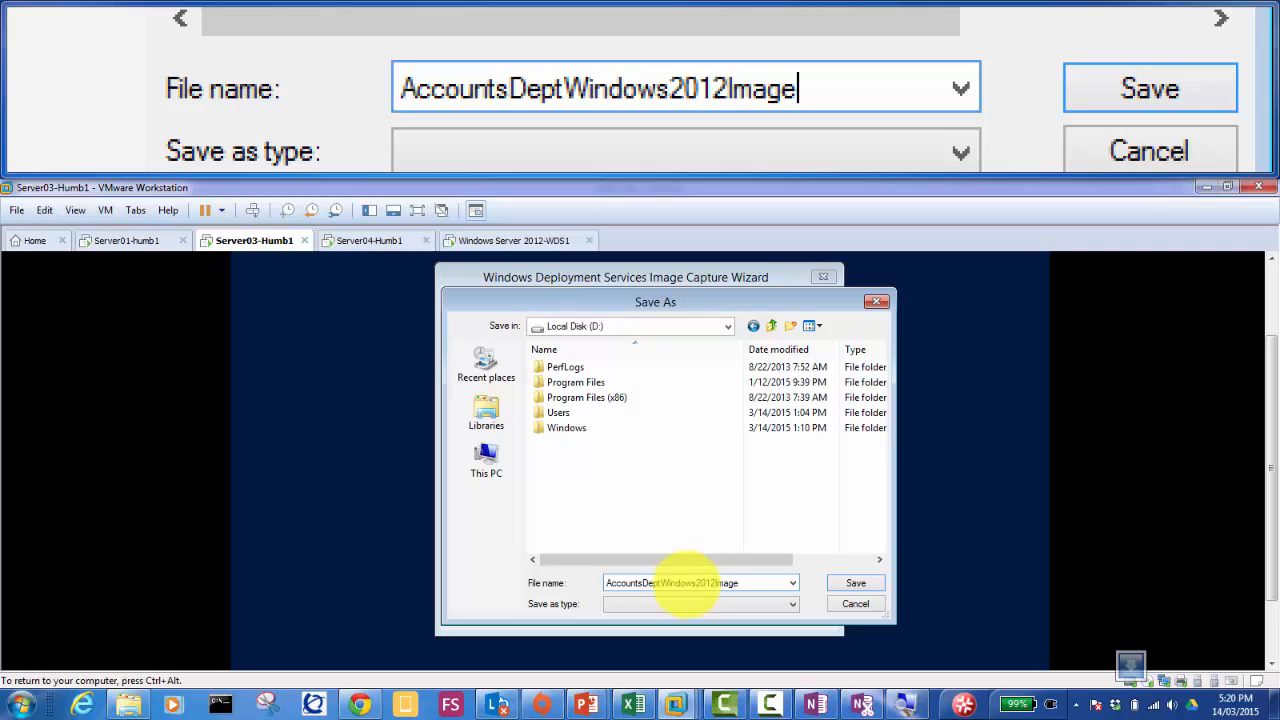
text(.wim)
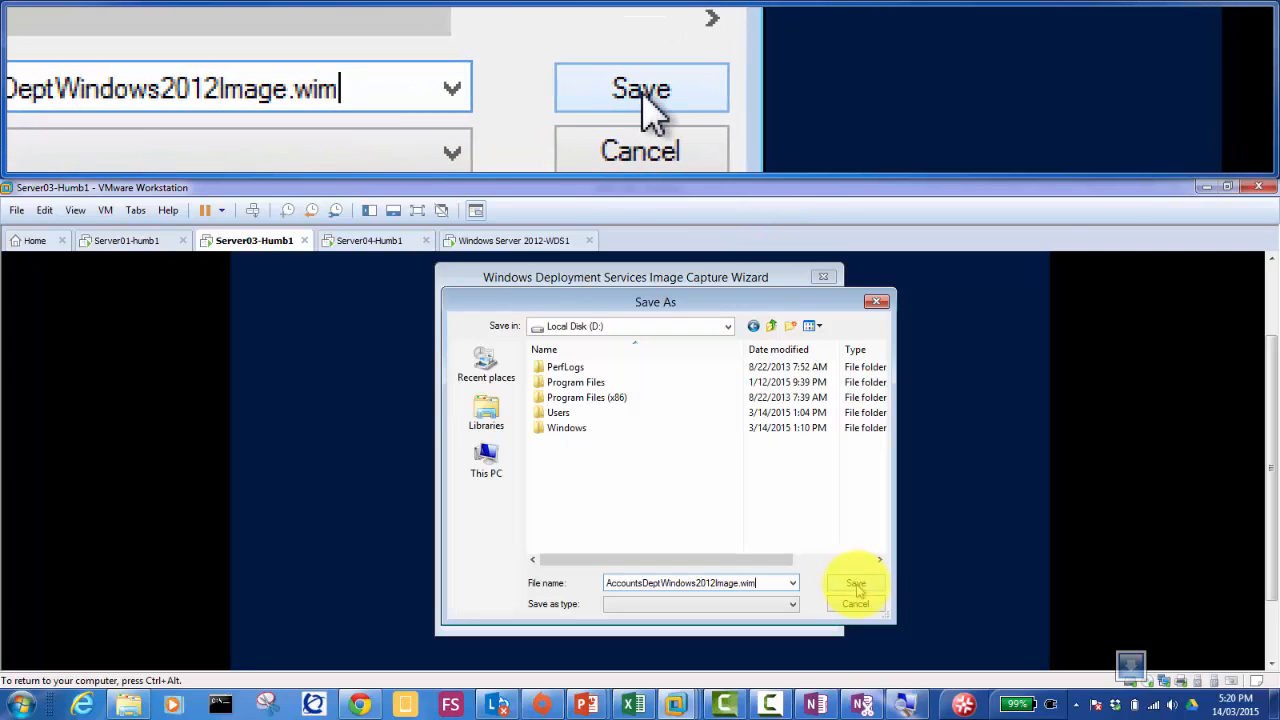
click(856, 588)
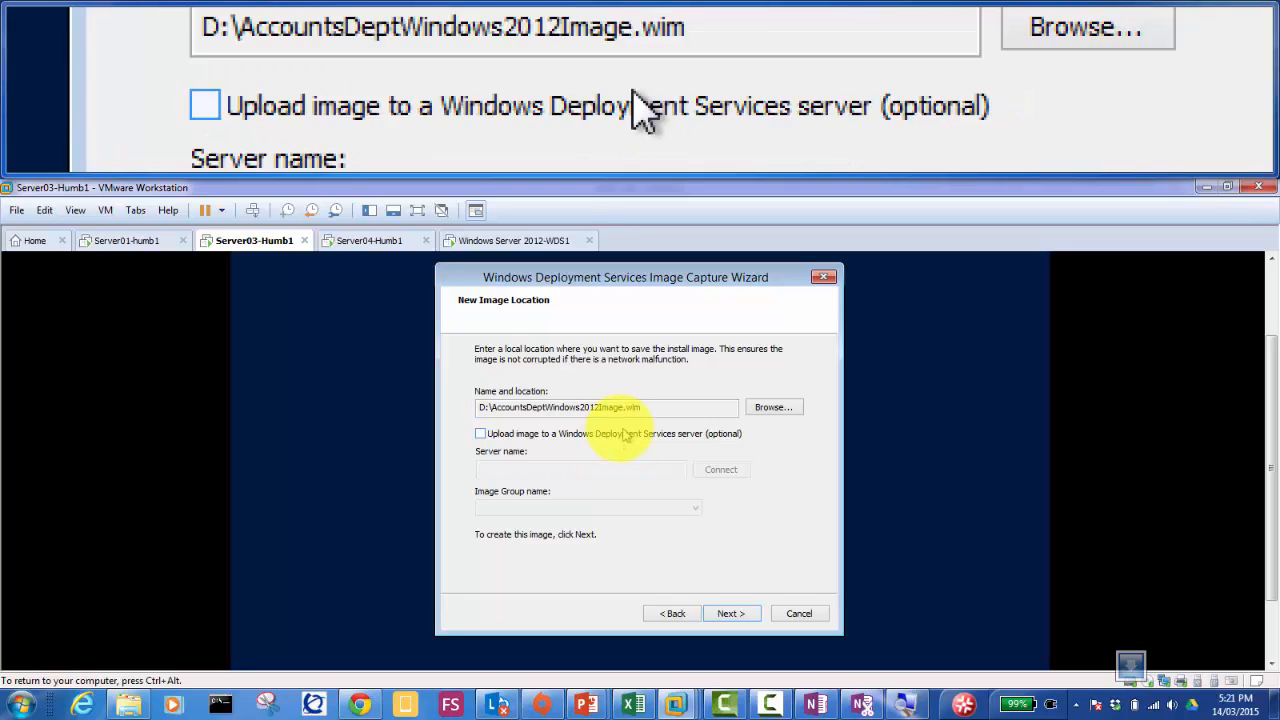
Step: Begin capturing the volume to D:\AccountsDeptWindows2012Image.wim with upload left off
click(727, 610)
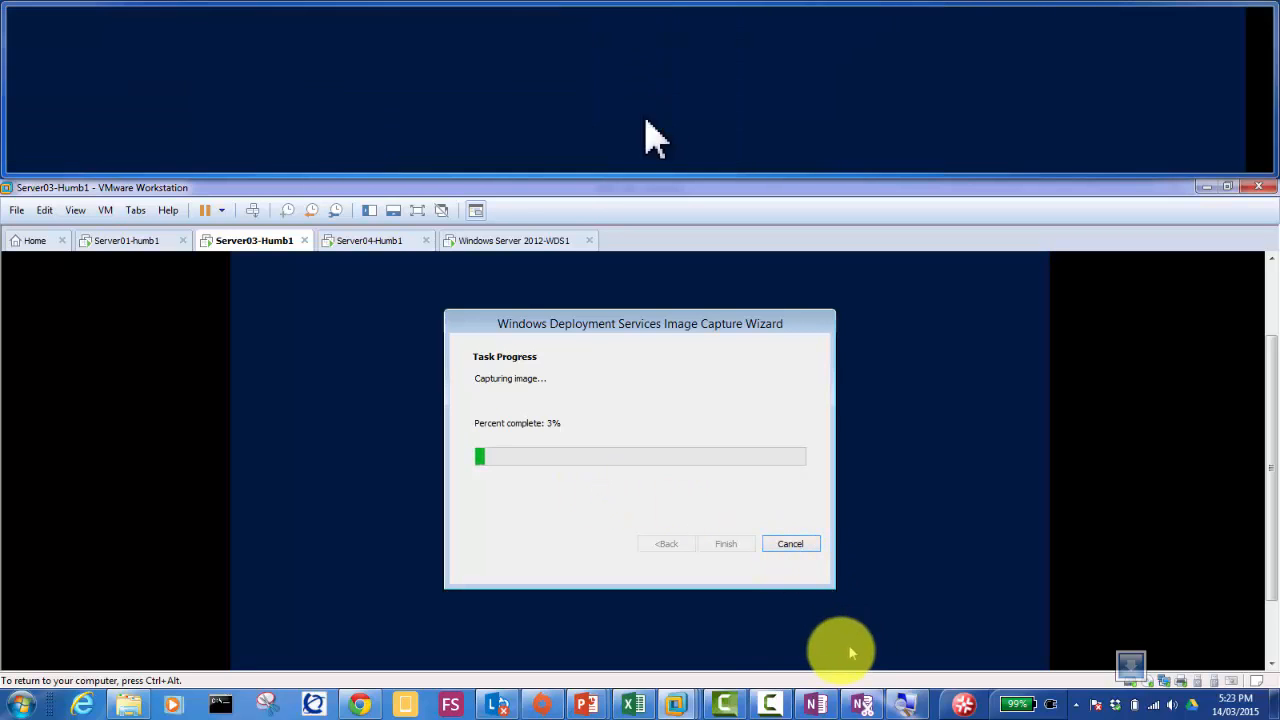
Step: Leave the capture running and switch to the WSUS PowerPoint deck at slide 8
click(770, 702)
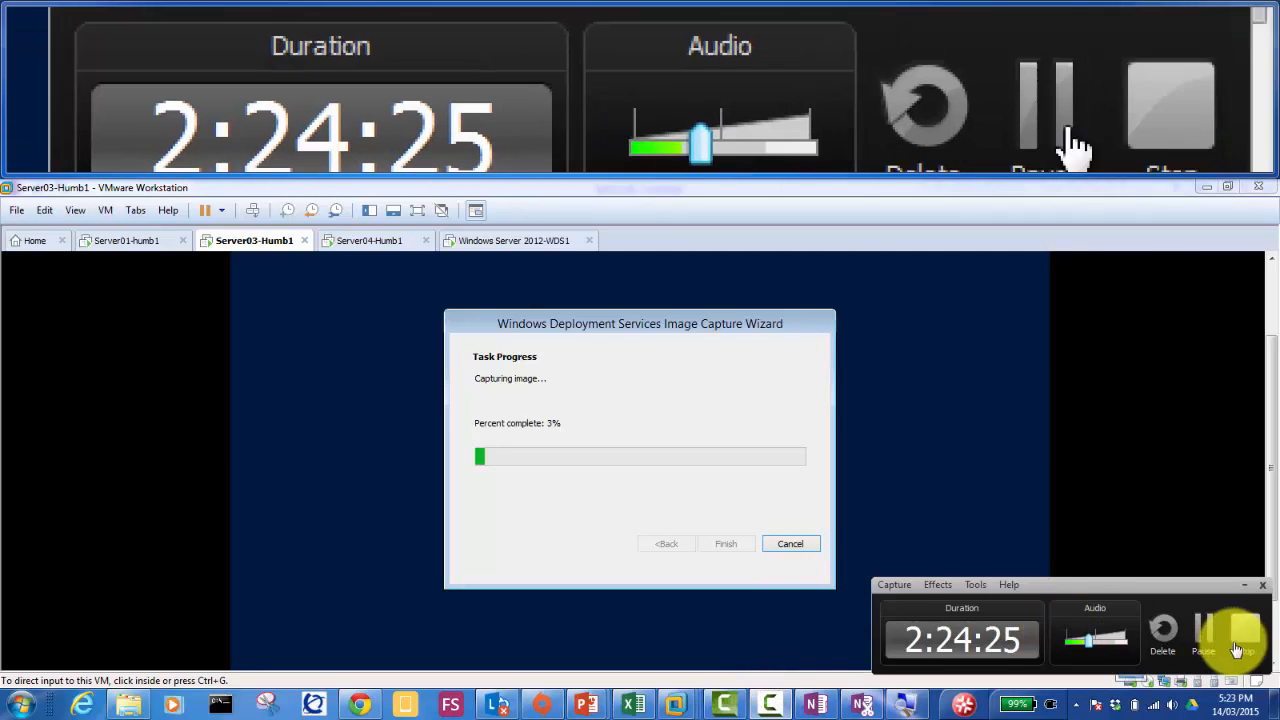
click(1205, 630)
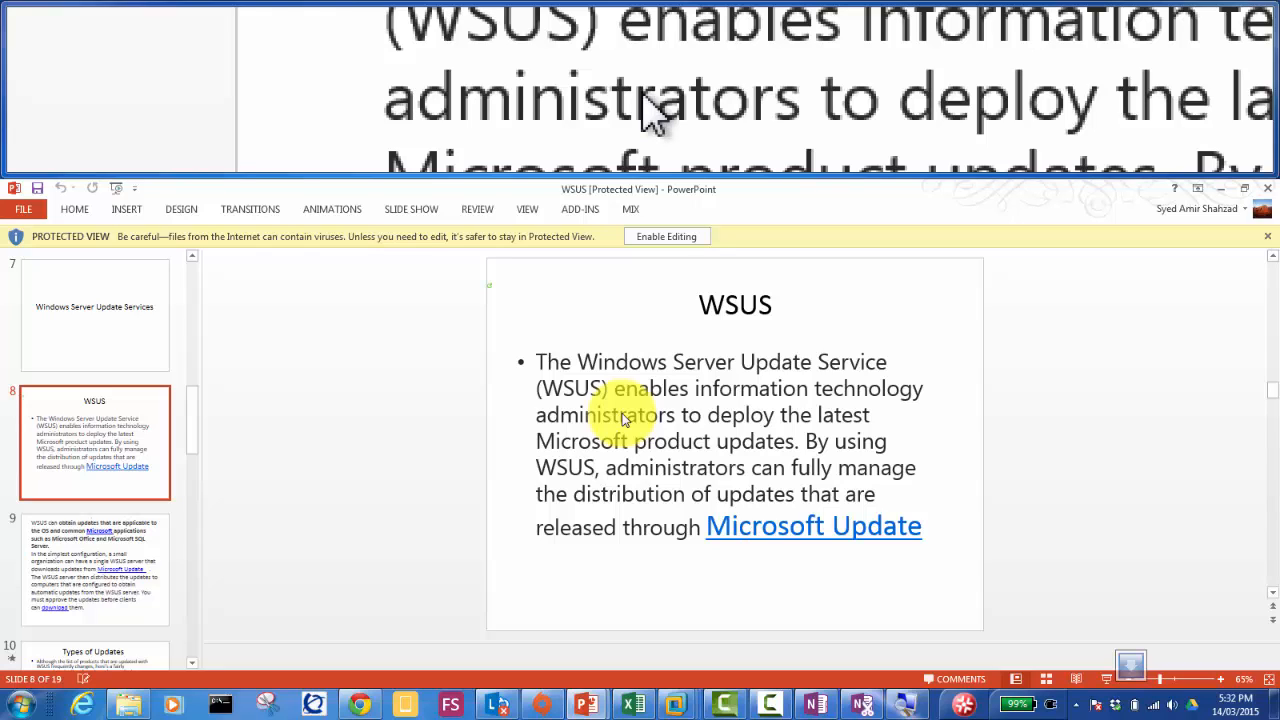
Step: Show slide 9 on how a WSUS server downloads and distributes approved updates
click(136, 540)
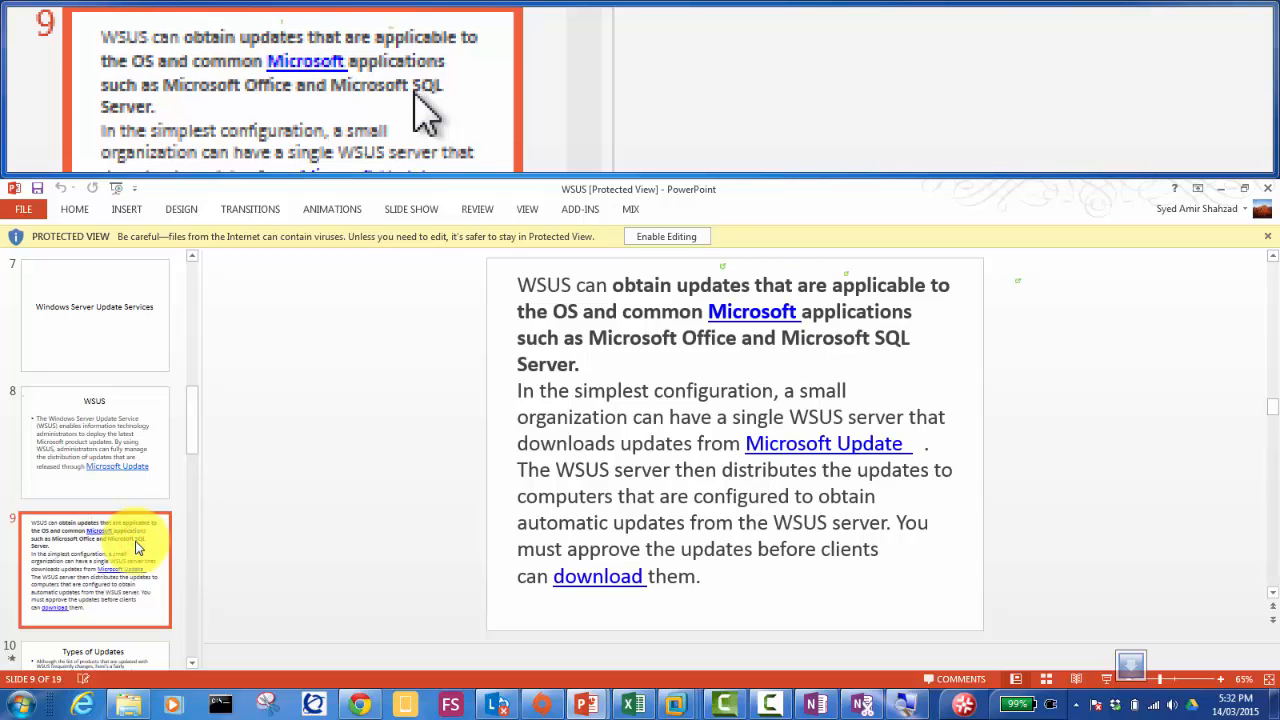
Step: Go past the Types of Updates slide to slide 11's bandwidth diagram
key(Down)
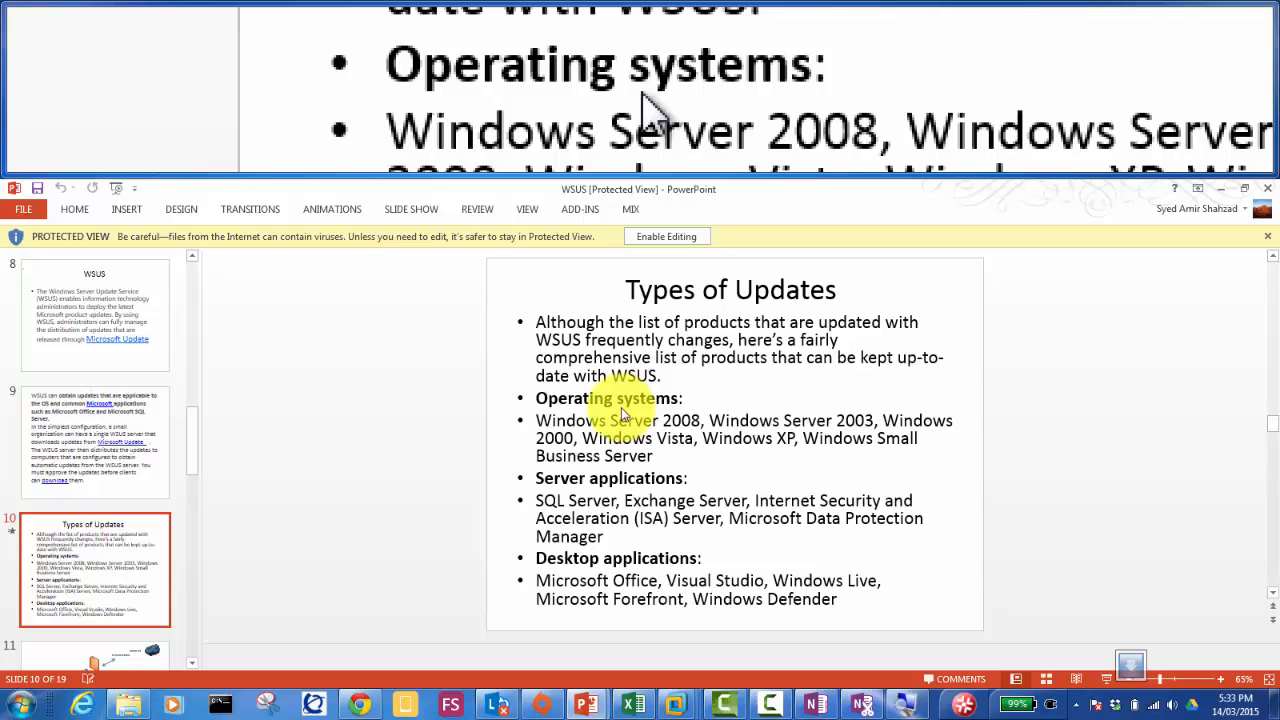
click(95, 658)
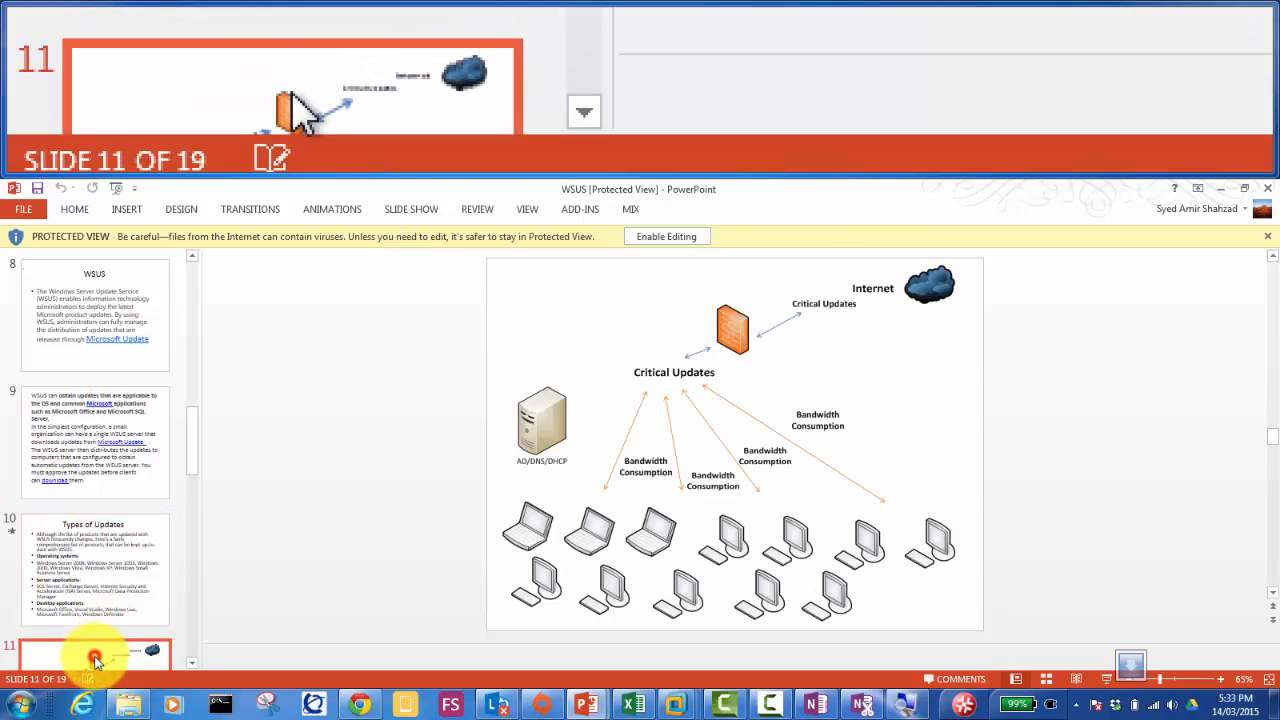
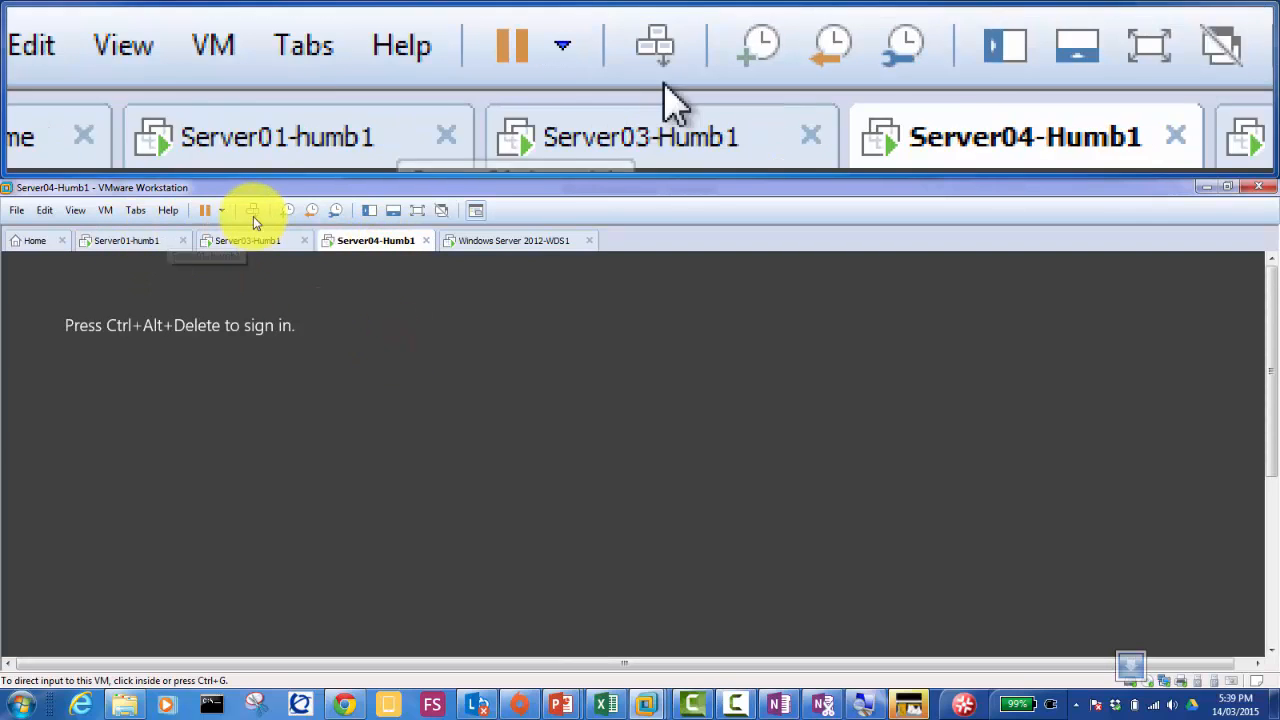
Step: Sign in to Server04-Humb1 as Other user with the MYDOMAIN user name and password
click(252, 210)
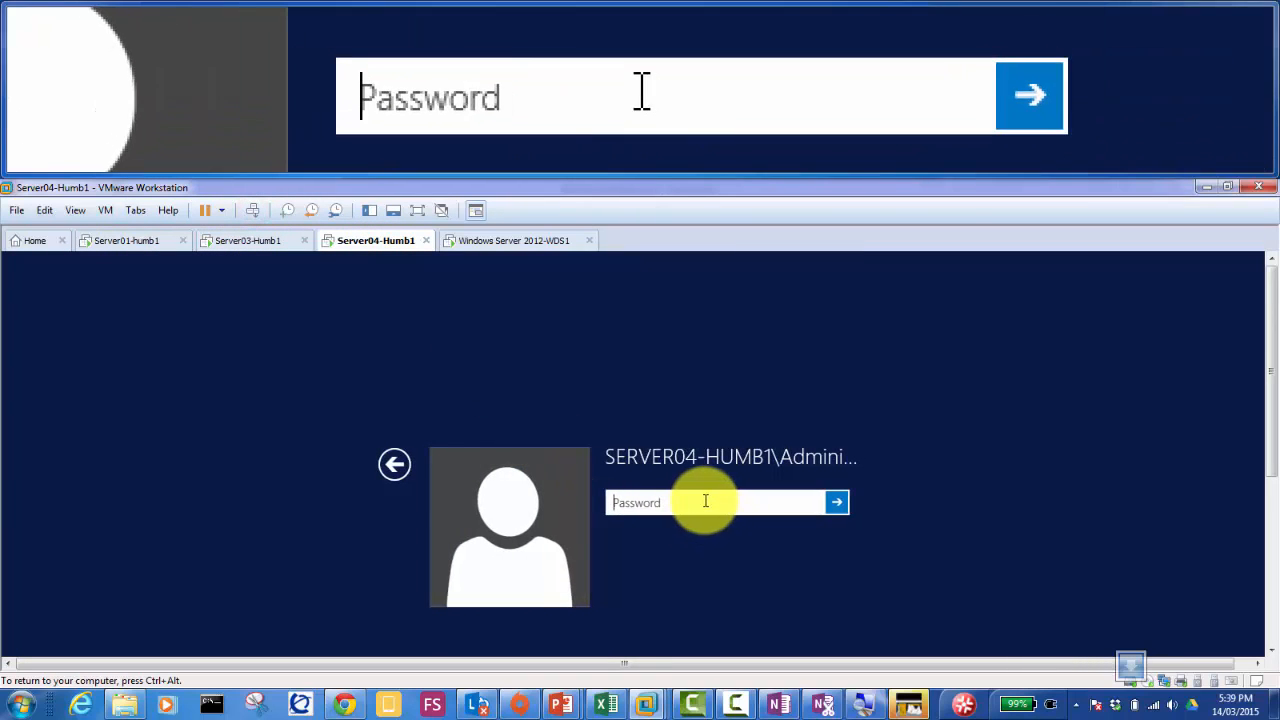
click(401, 462)
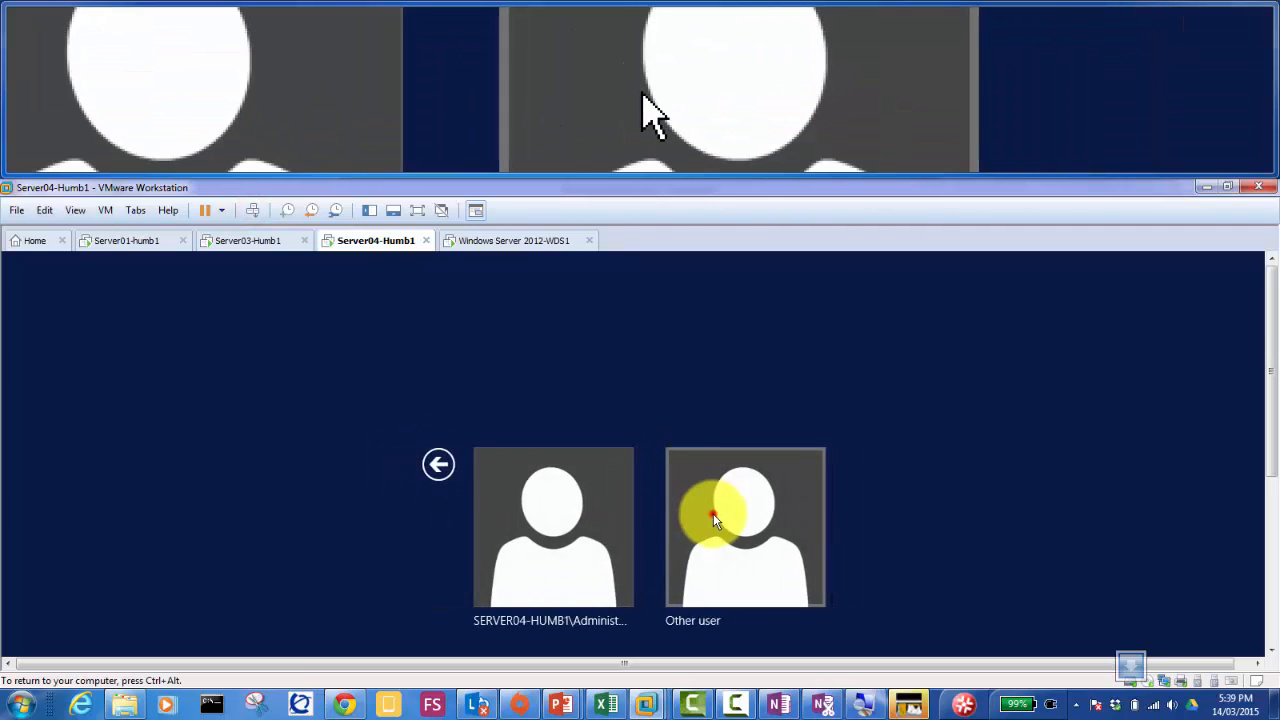
click(713, 513)
click(685, 503)
text(ag)
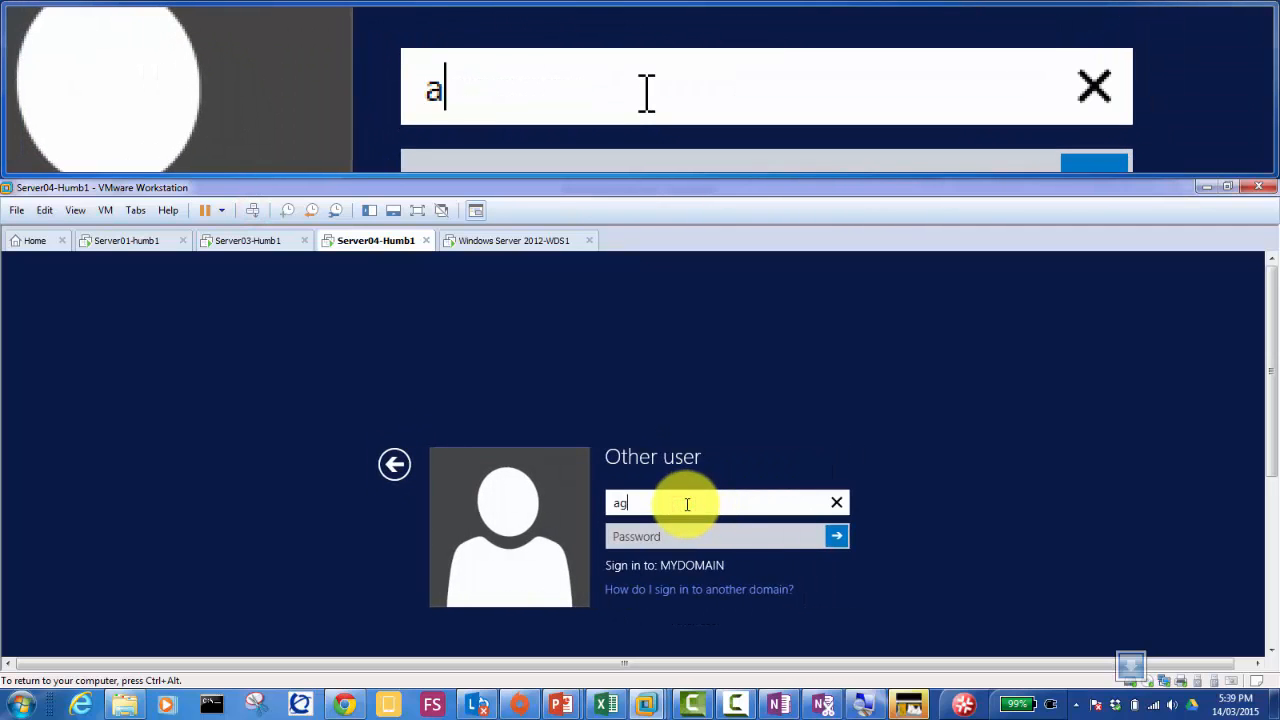
text(ent007)
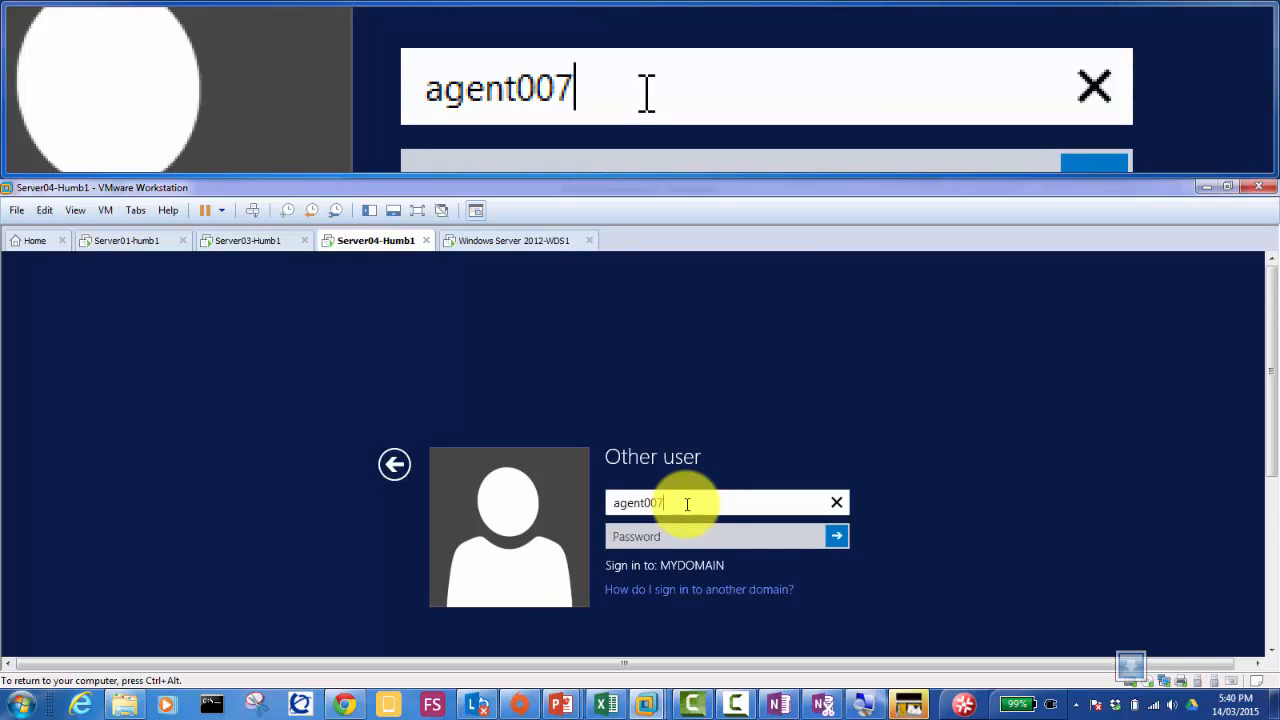
key(Tab)
text(*********)
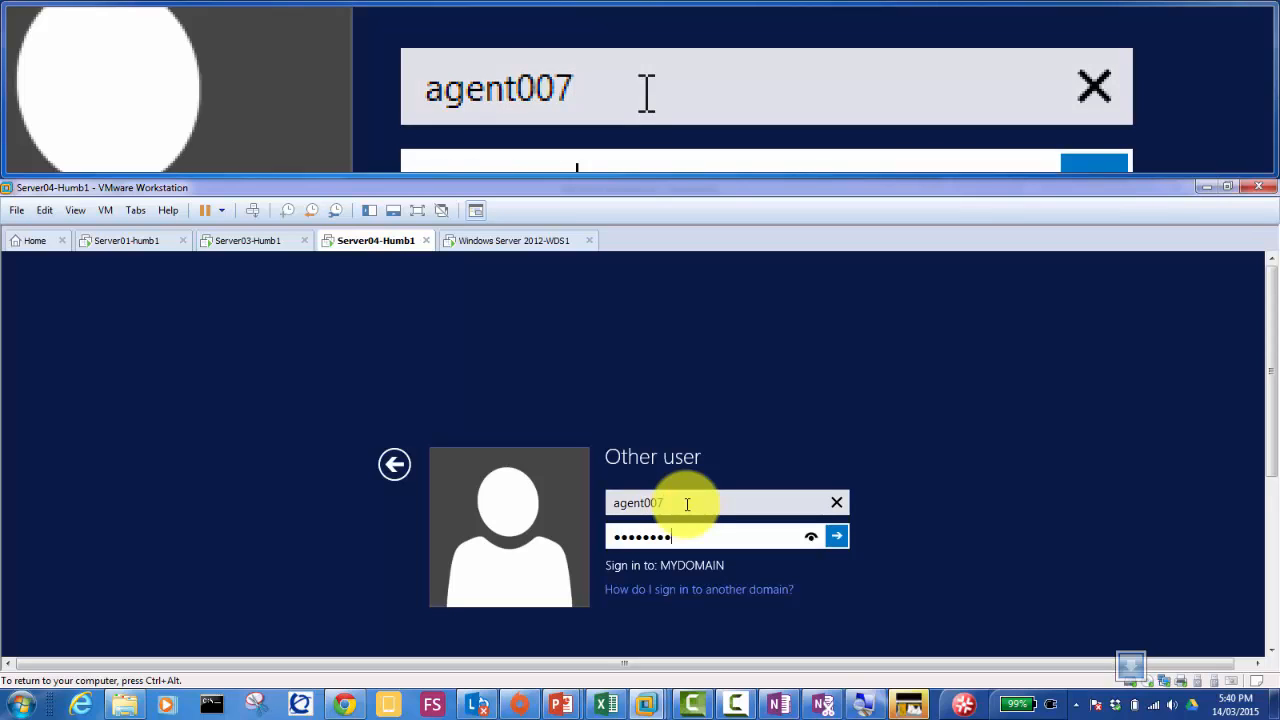
key(Return)
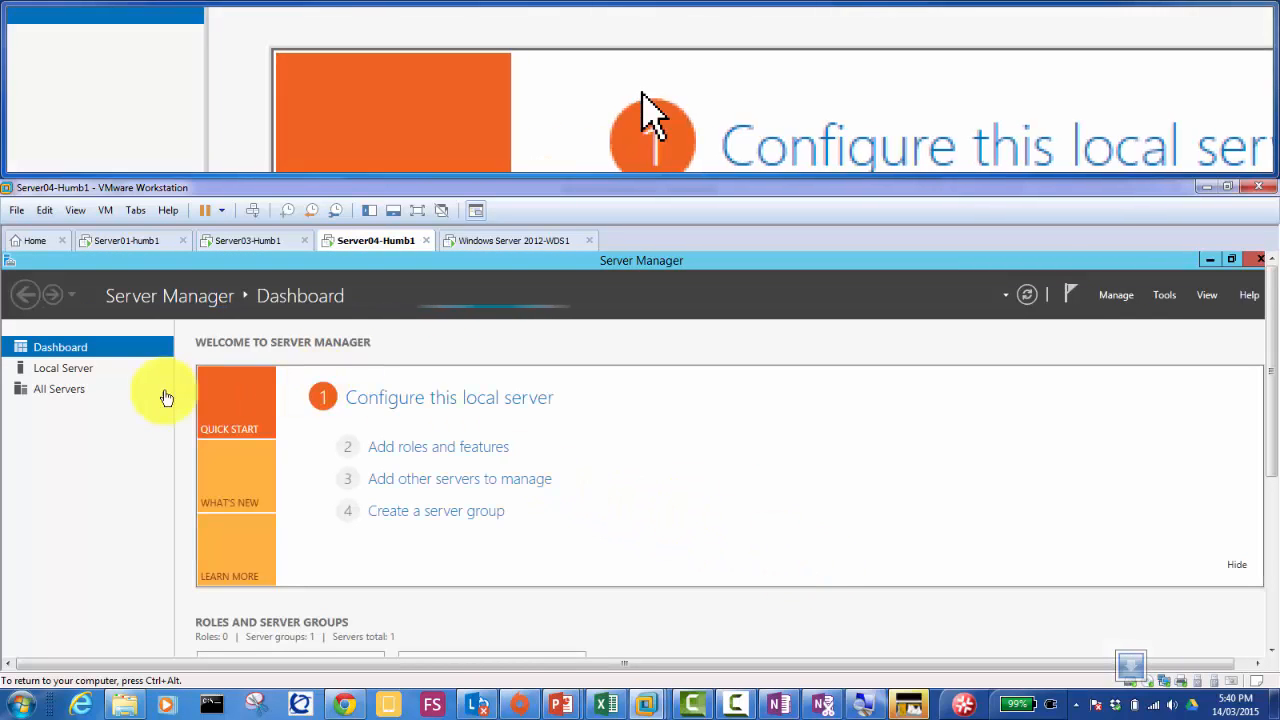
Step: Start the Add Roles and Features Wizard from Server Manager and reposition its window
click(399, 455)
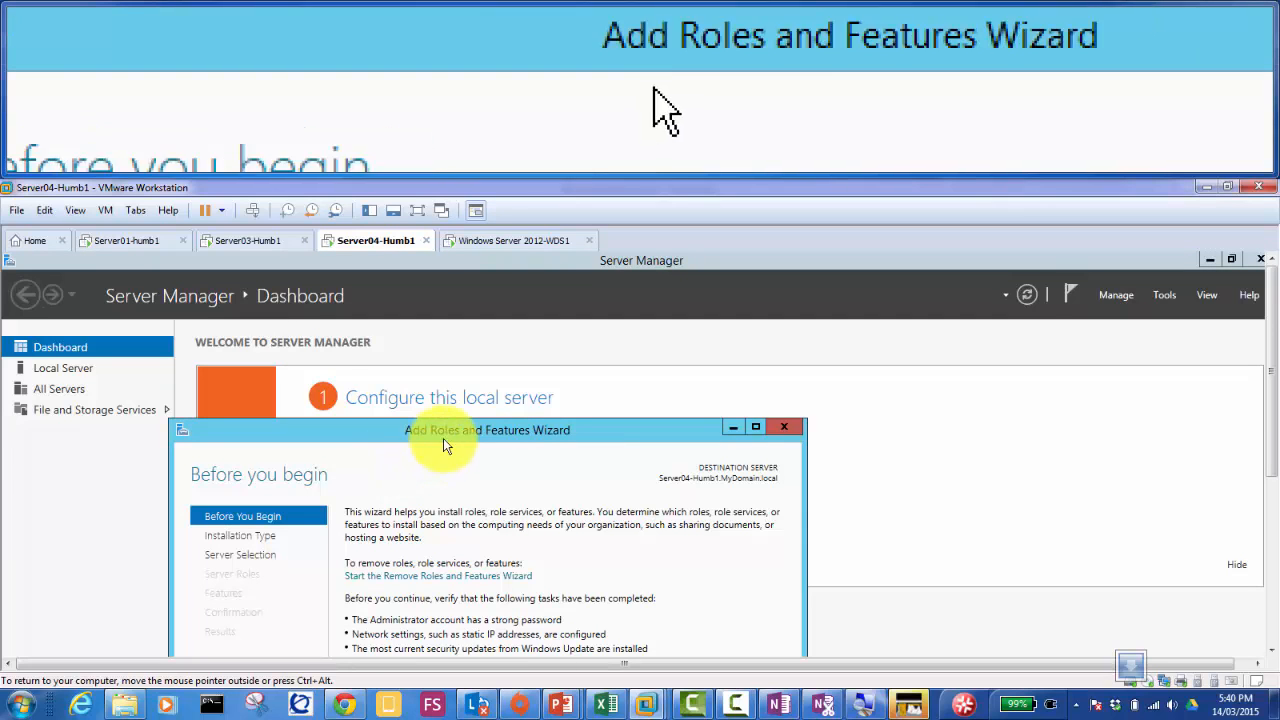
drag(459, 432, 578, 313)
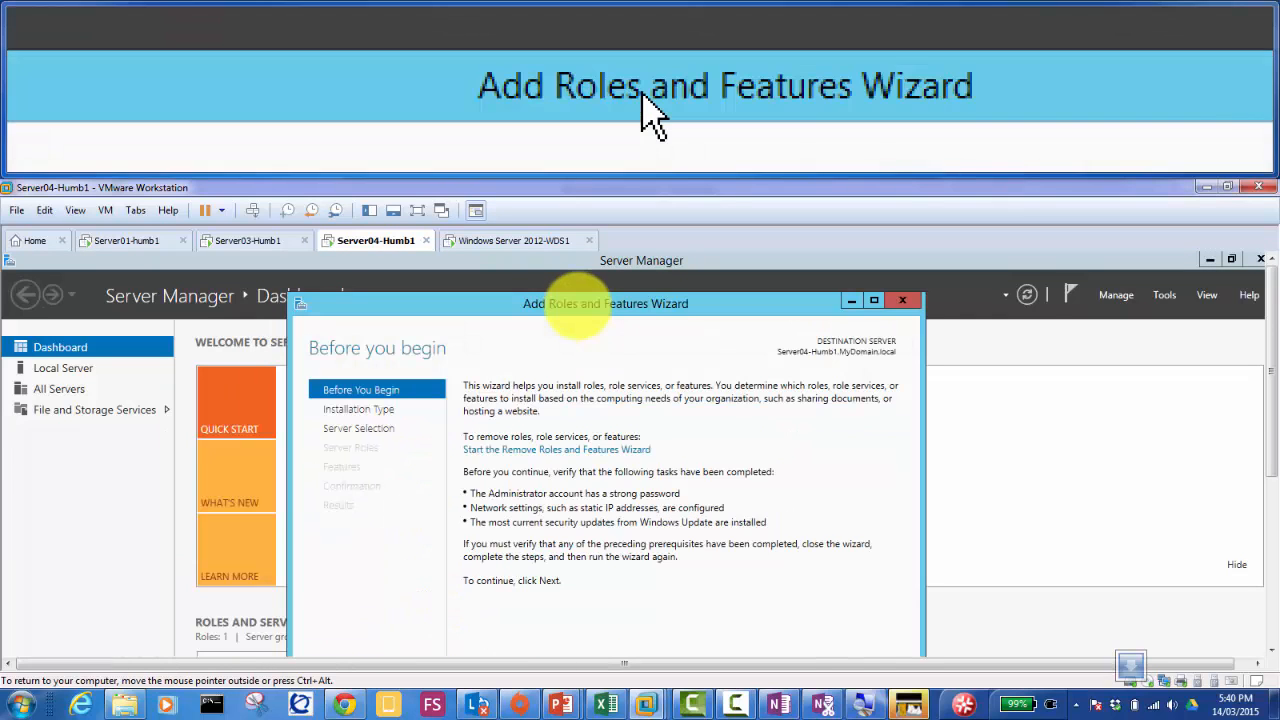
drag(1270, 291, 1272, 370)
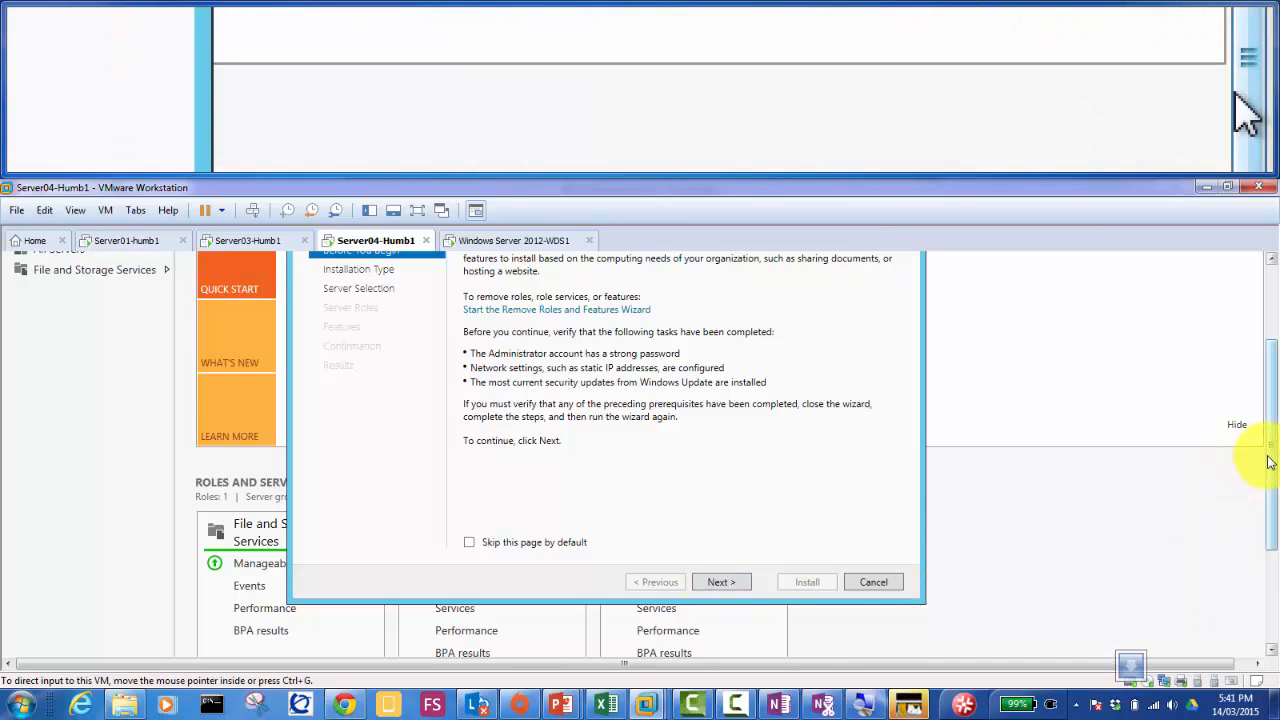
drag(1270, 452, 1268, 405)
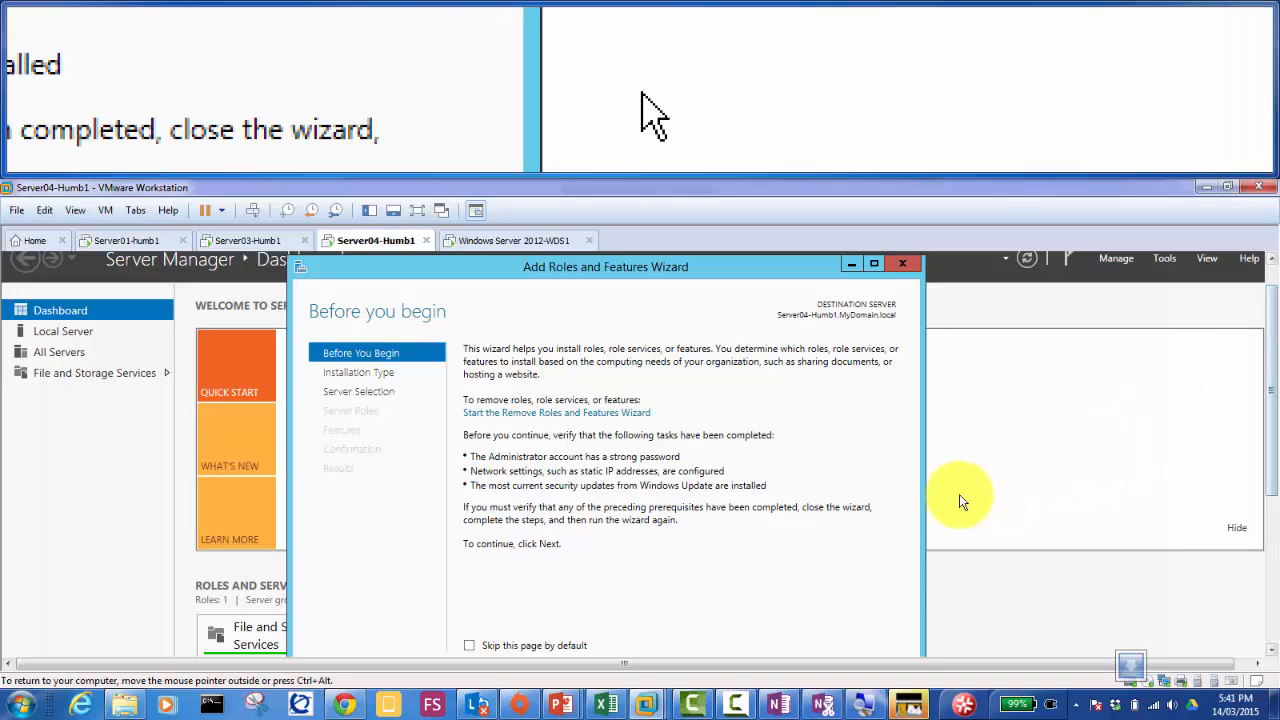
drag(1274, 423, 1275, 458)
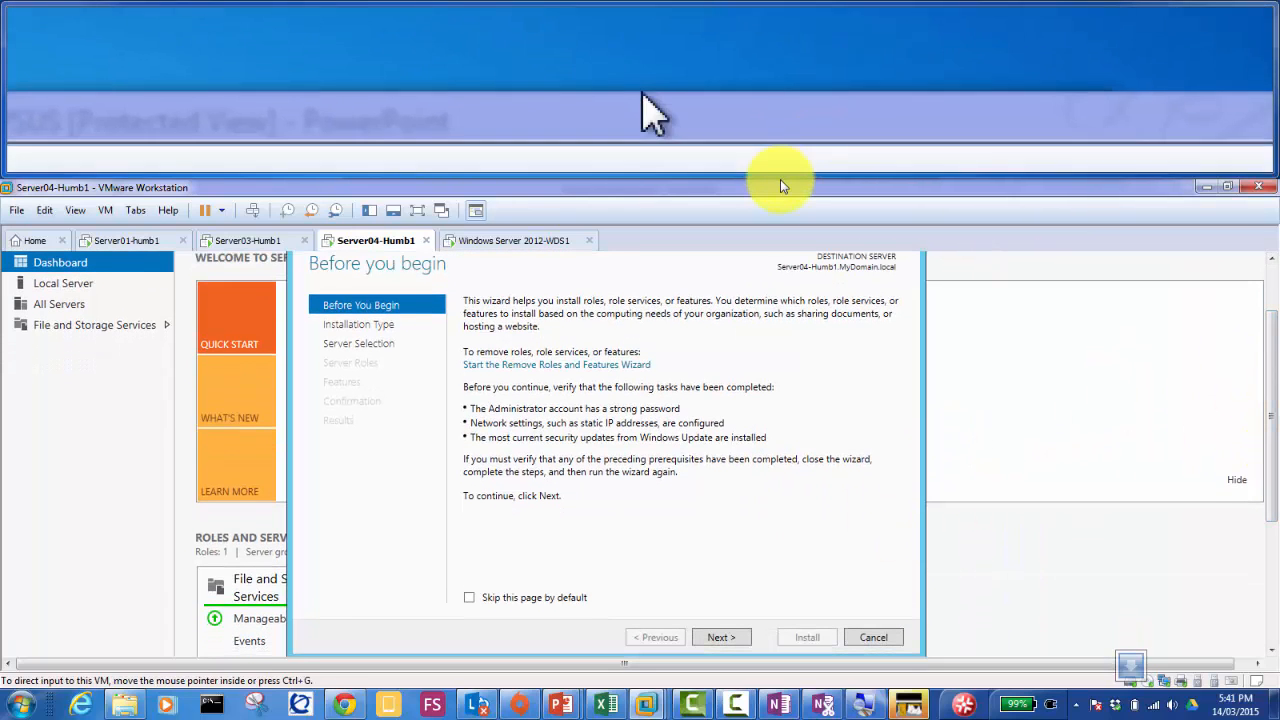
drag(780, 173, 780, 171)
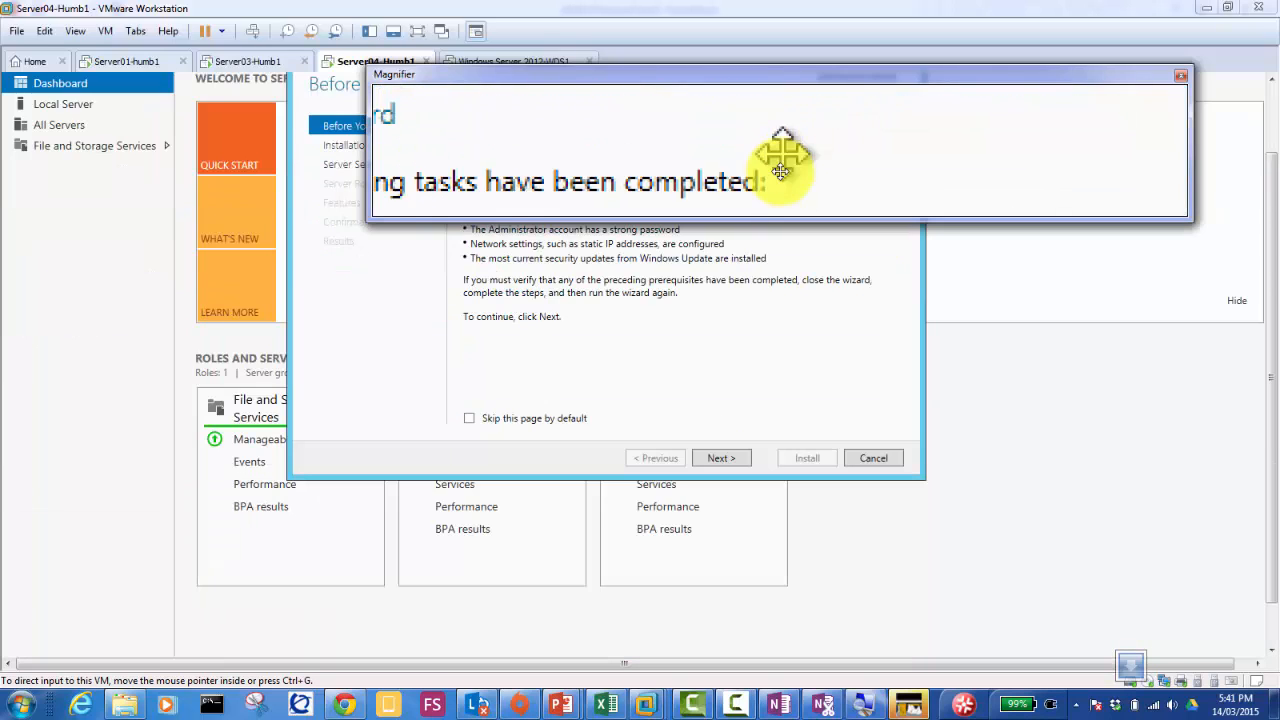
click(768, 343)
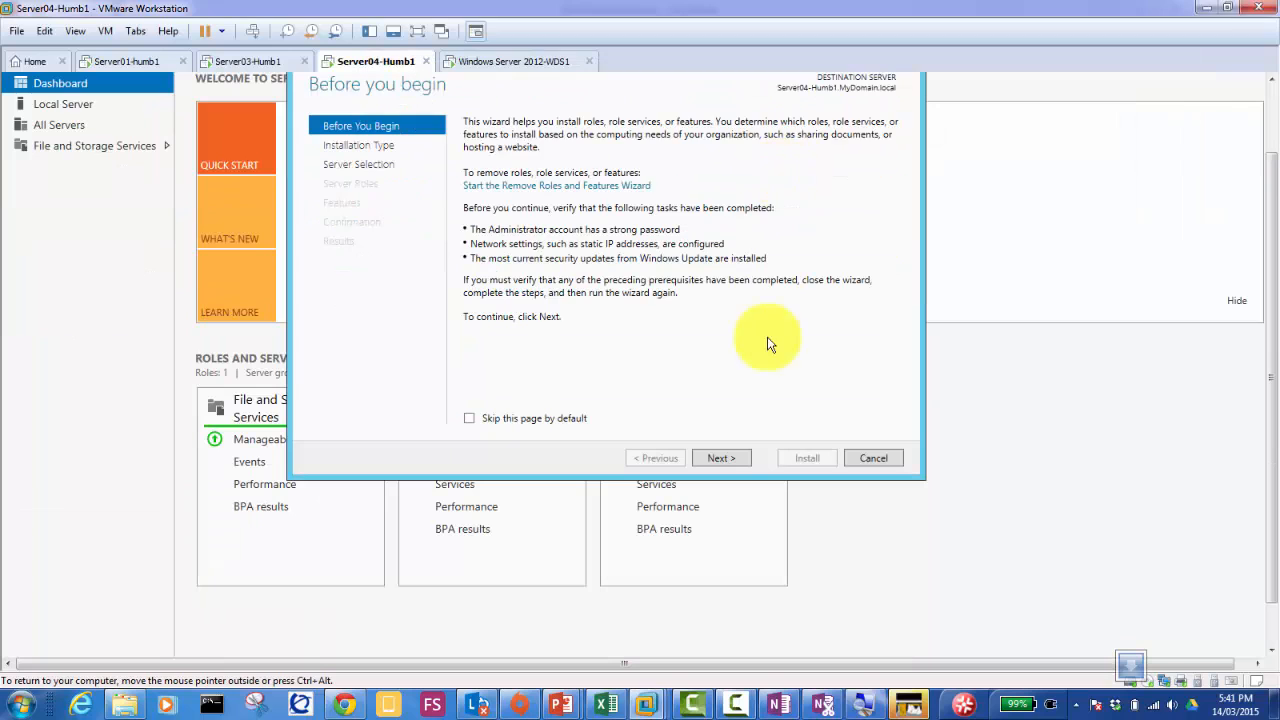
Step: Keep role-based installation on this server and add the Windows Server Update Services role with its required features
click(721, 460)
click(721, 459)
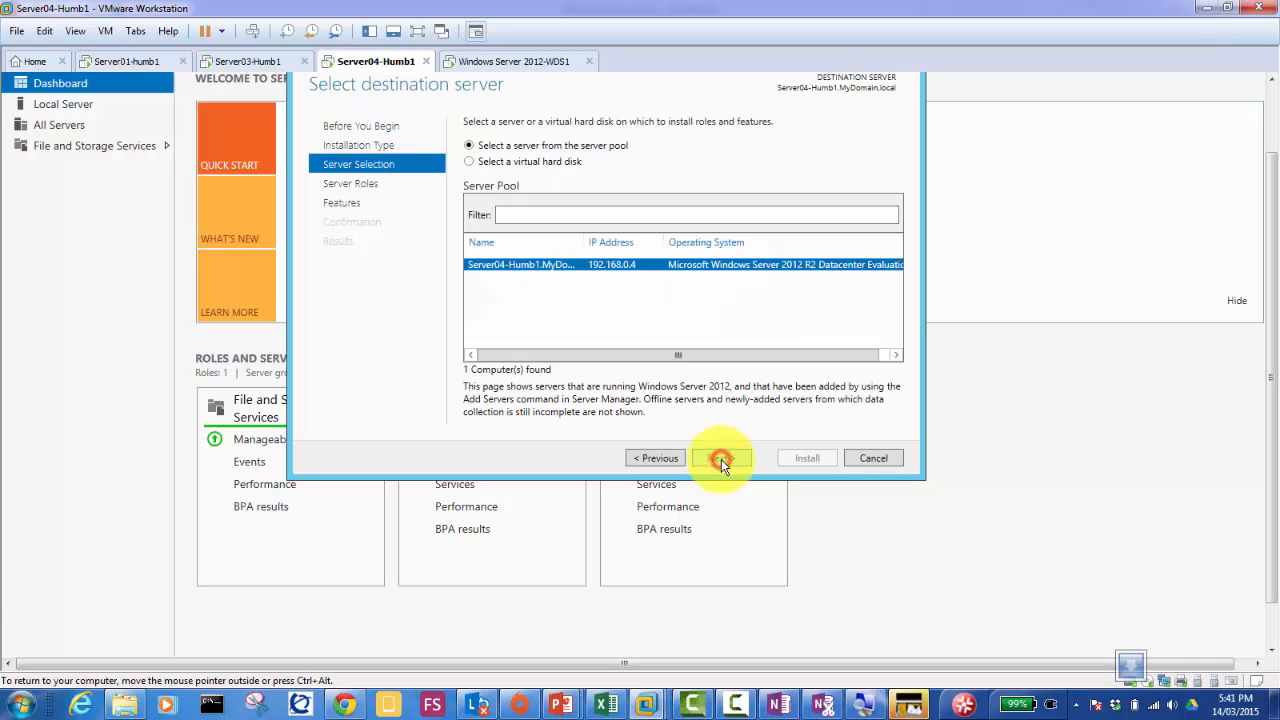
click(721, 459)
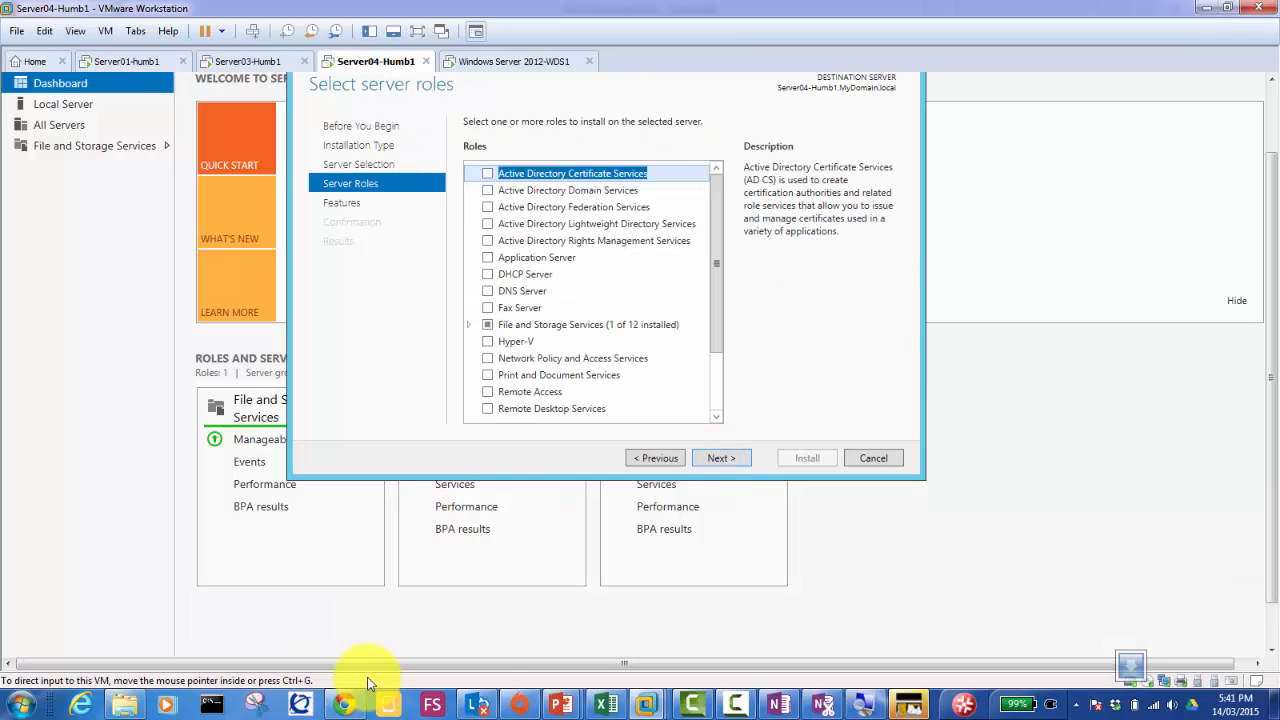
click(860, 705)
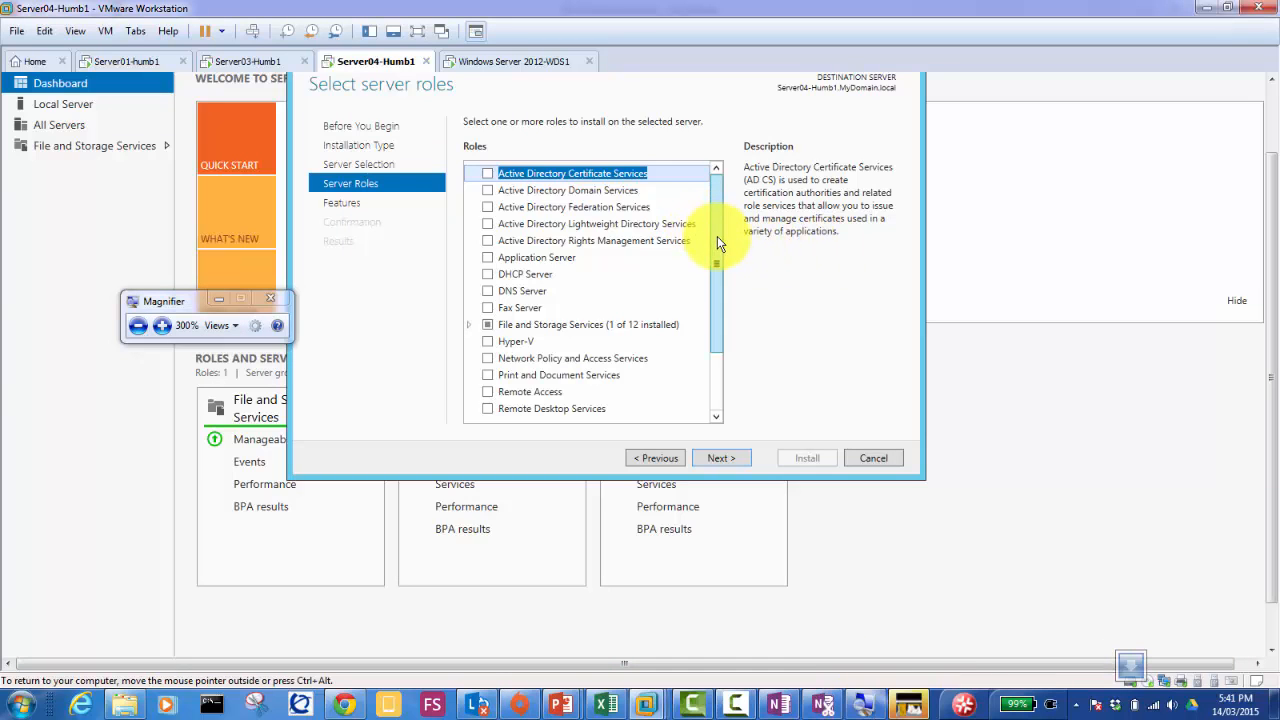
scroll(725, 258, down, 2)
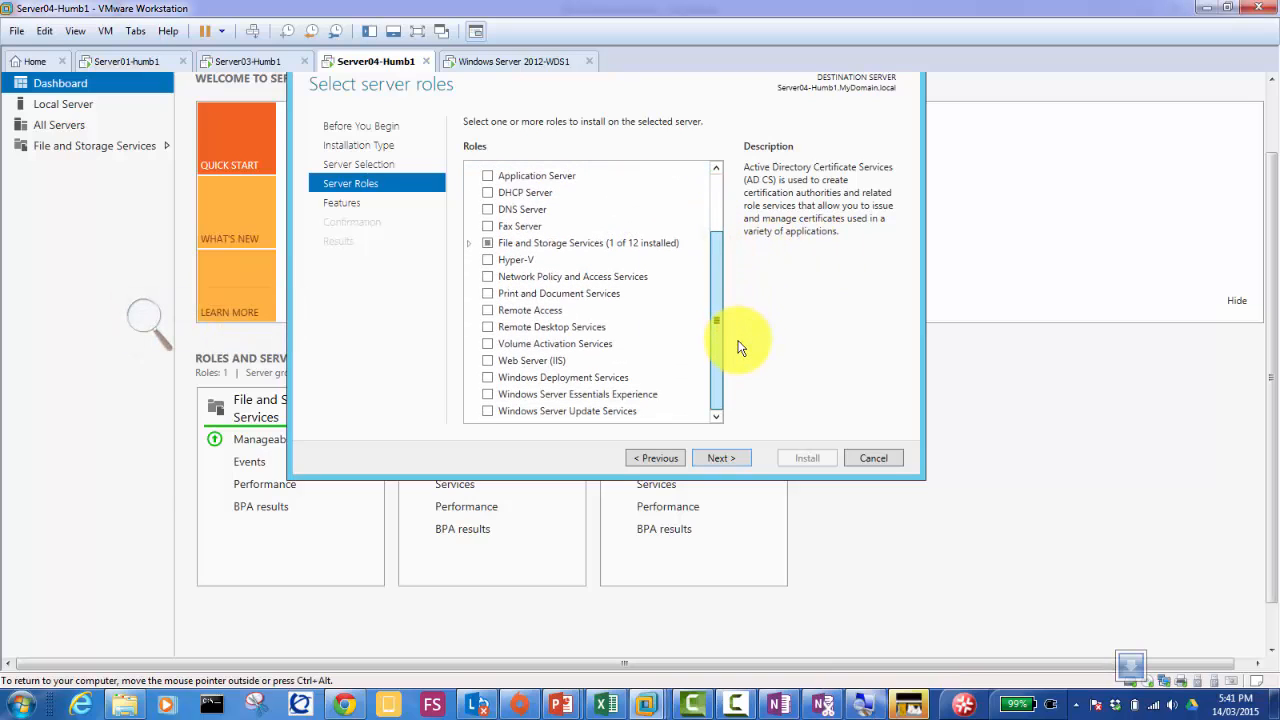
click(488, 411)
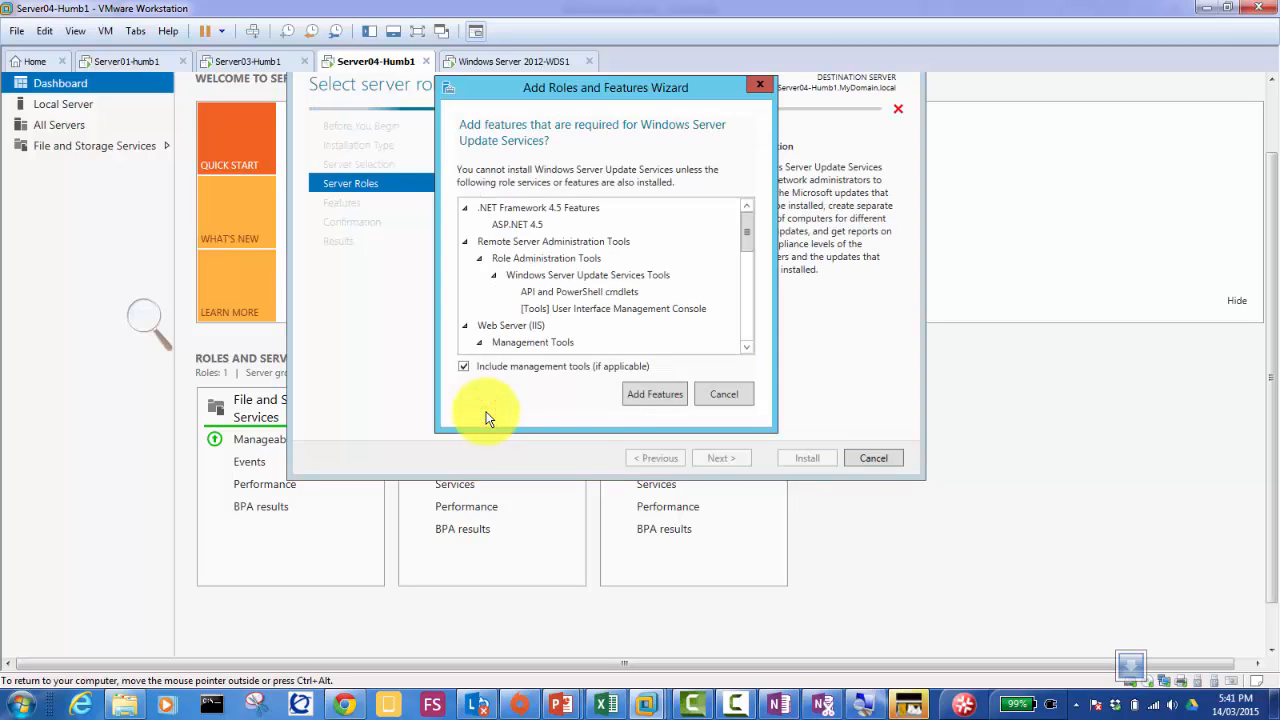
click(648, 396)
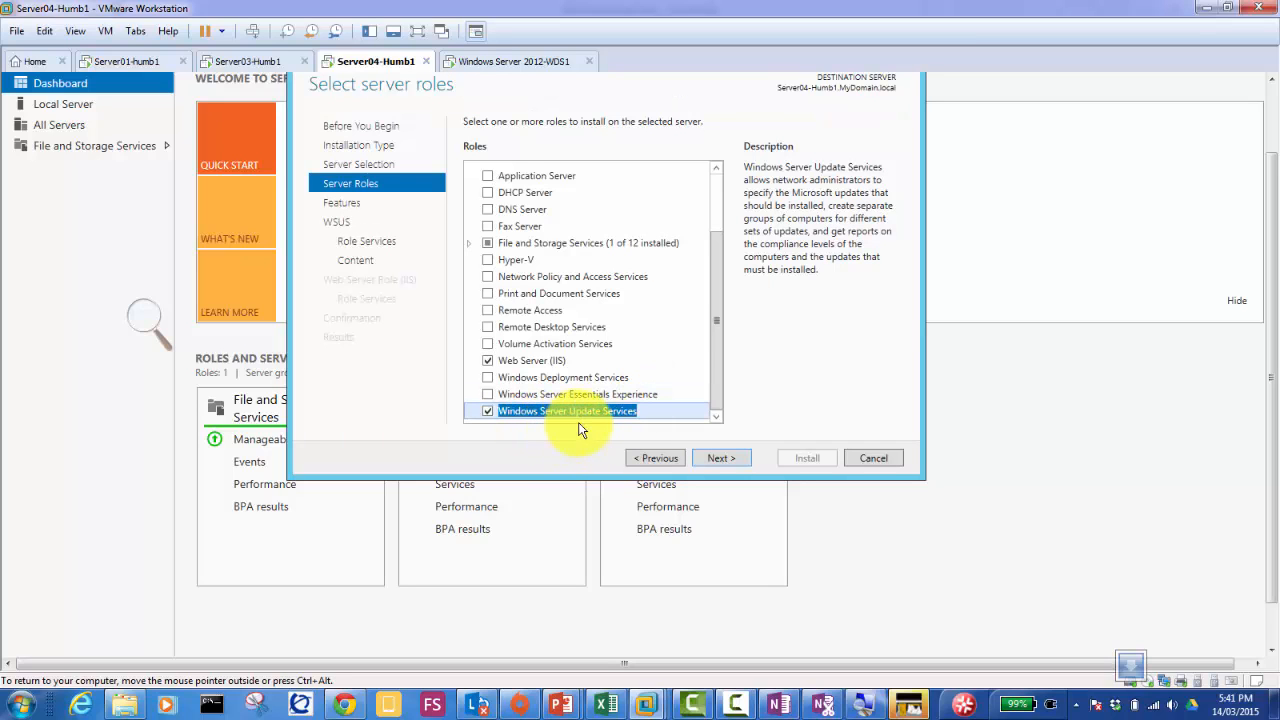
click(722, 458)
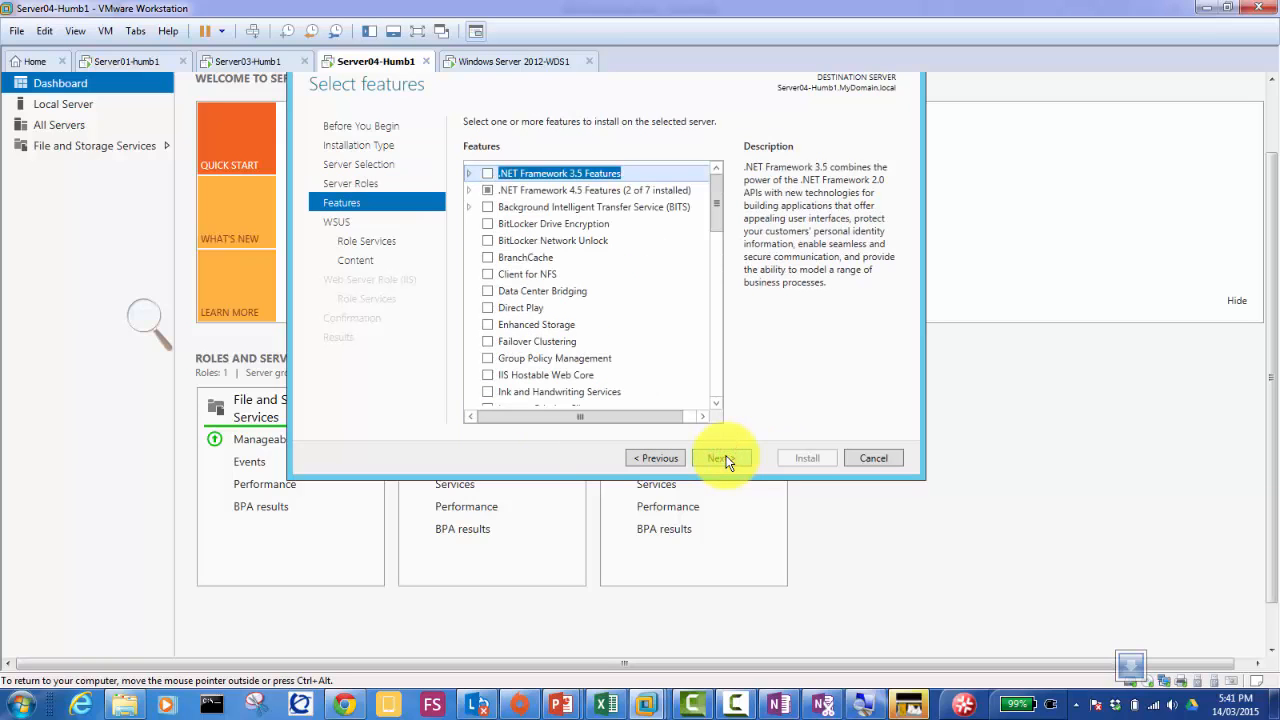
Step: Keep WID Database and WSUS Services as role services, dismissing the Database conflict error
click(722, 458)
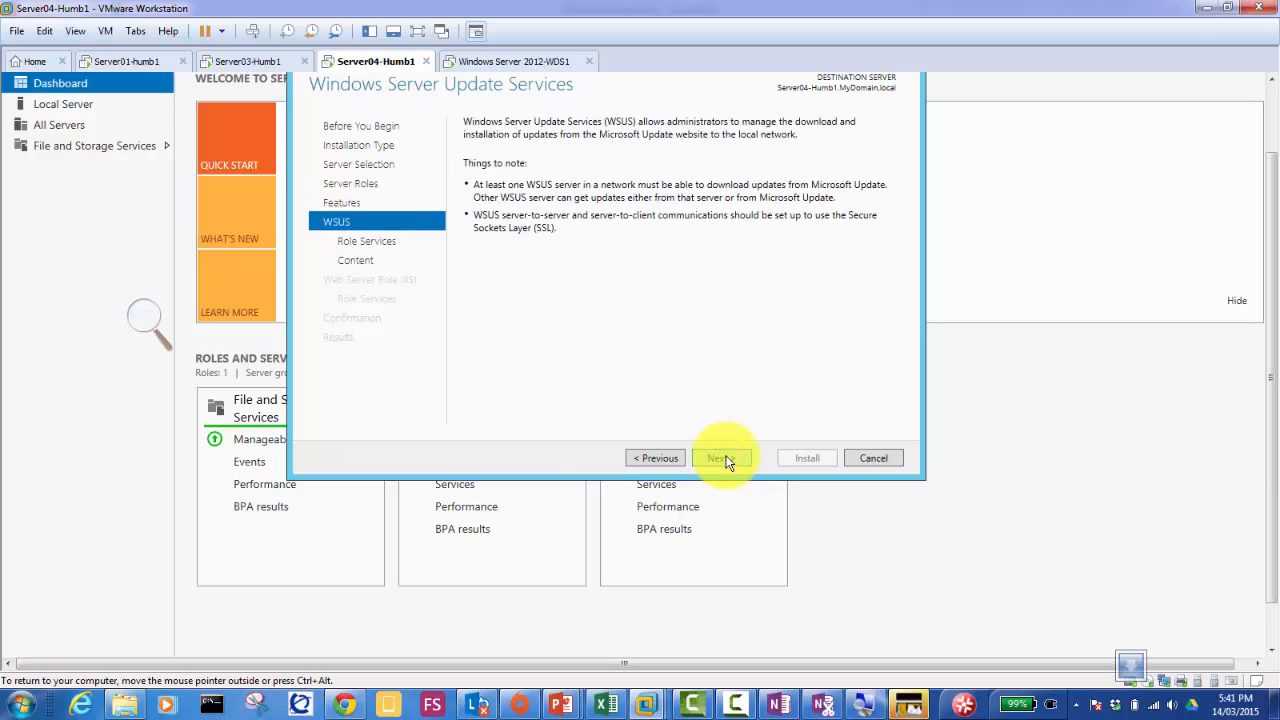
click(722, 458)
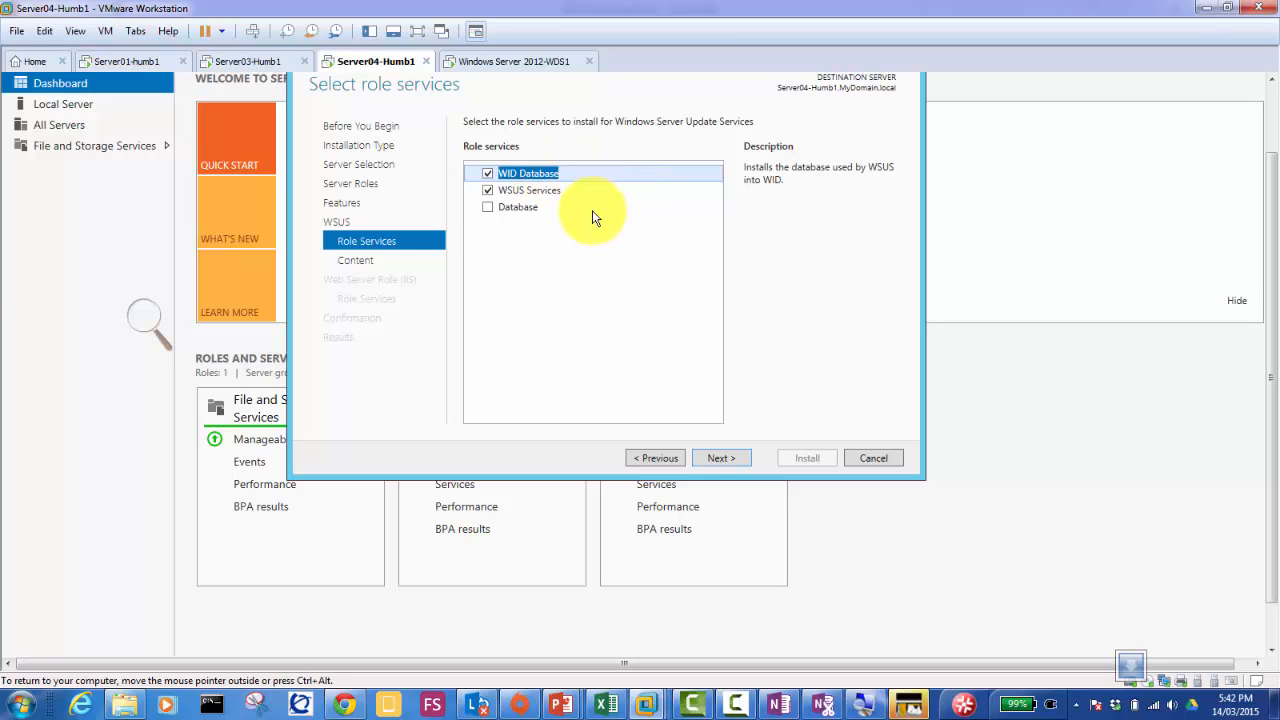
click(528, 175)
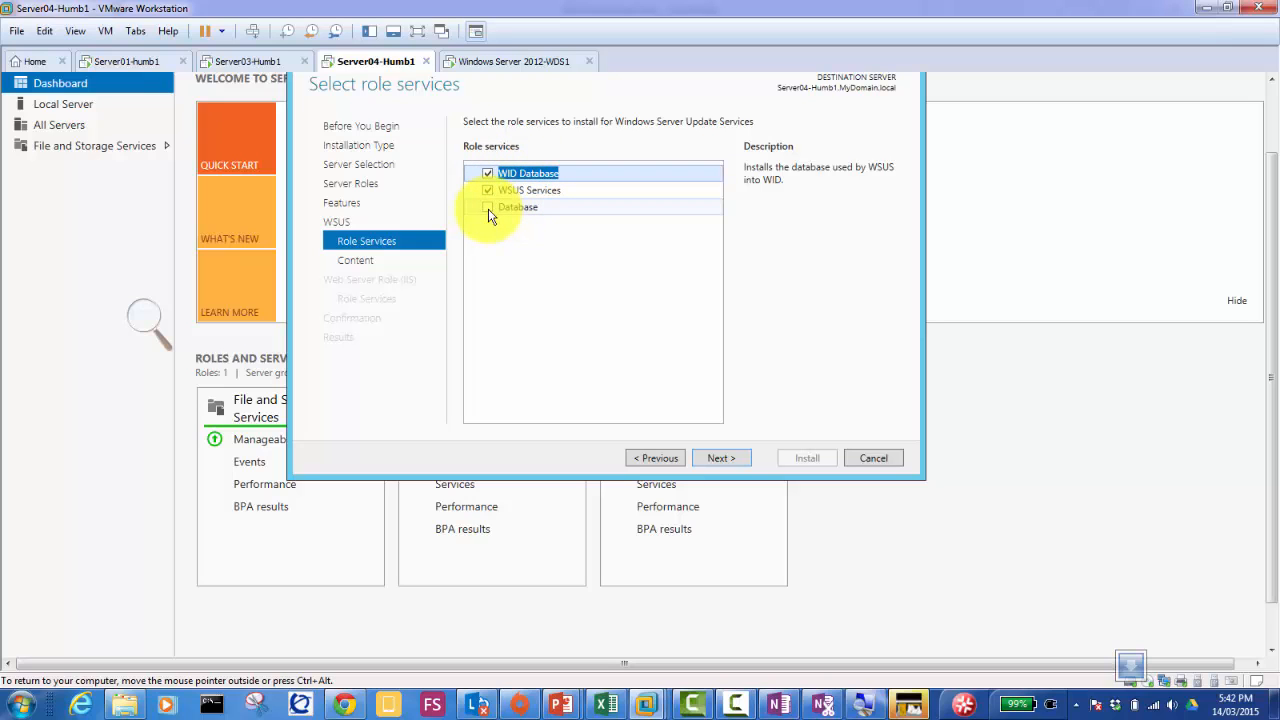
click(488, 209)
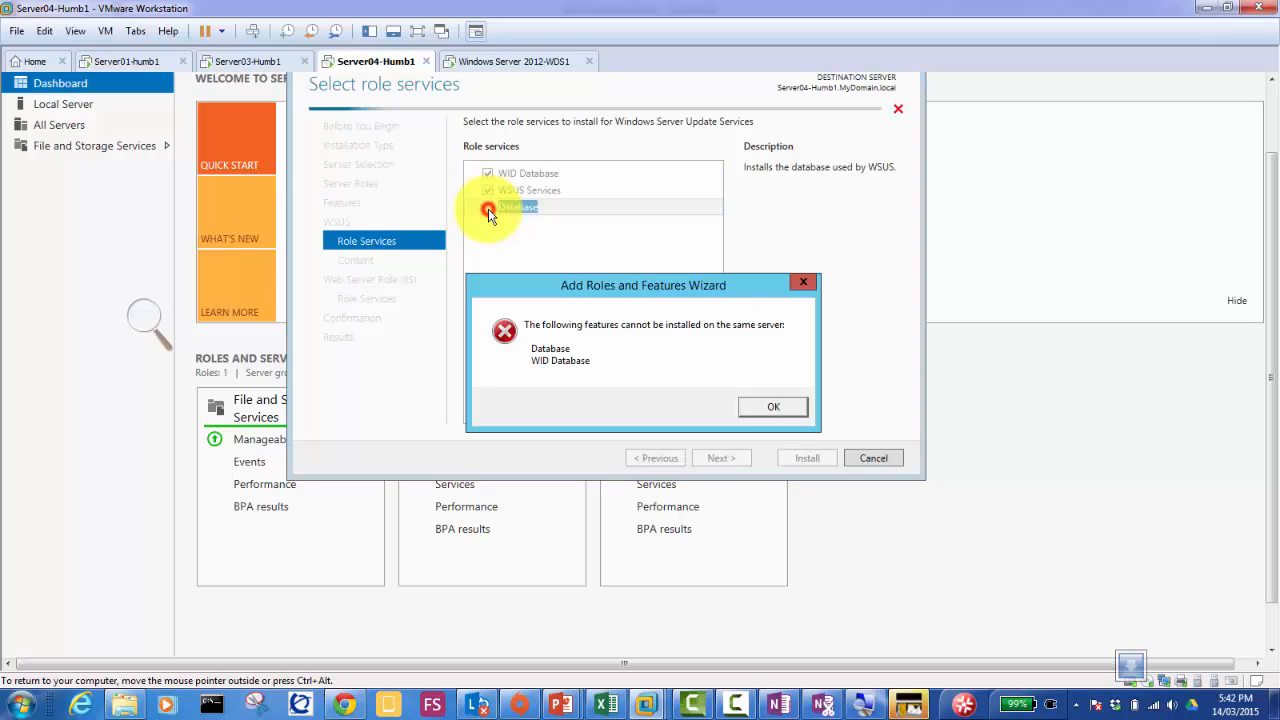
click(763, 407)
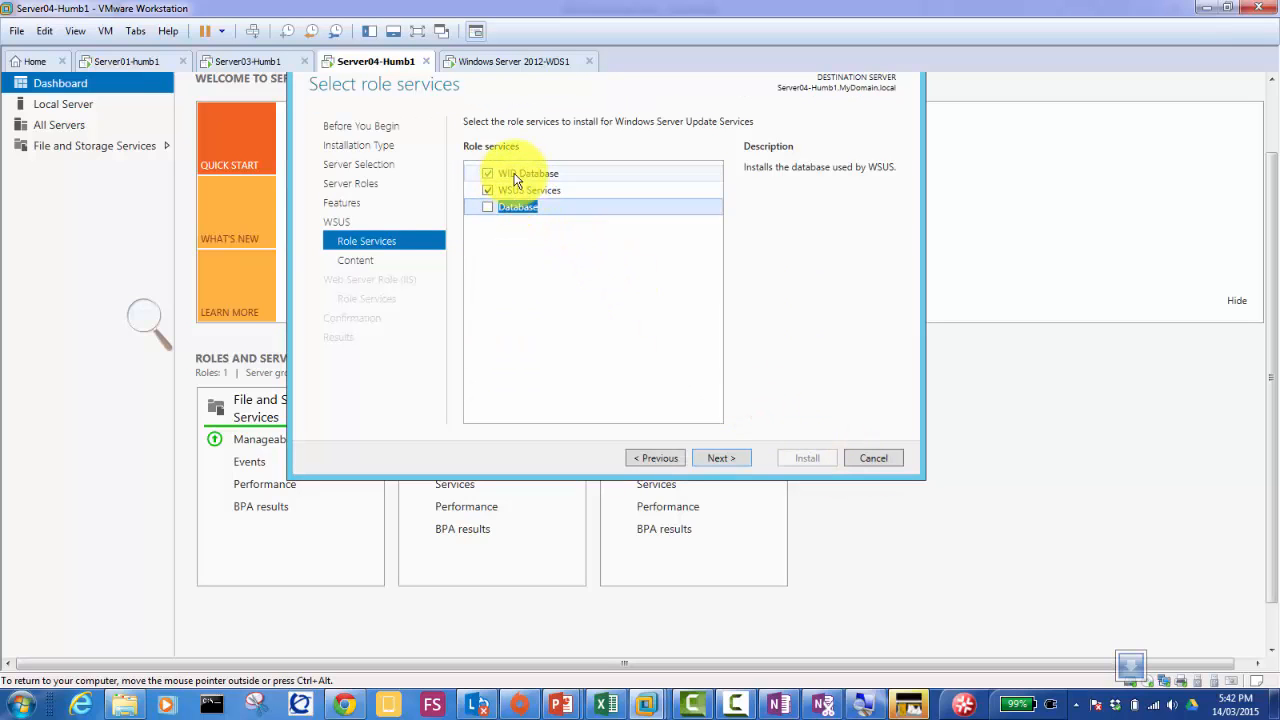
click(714, 460)
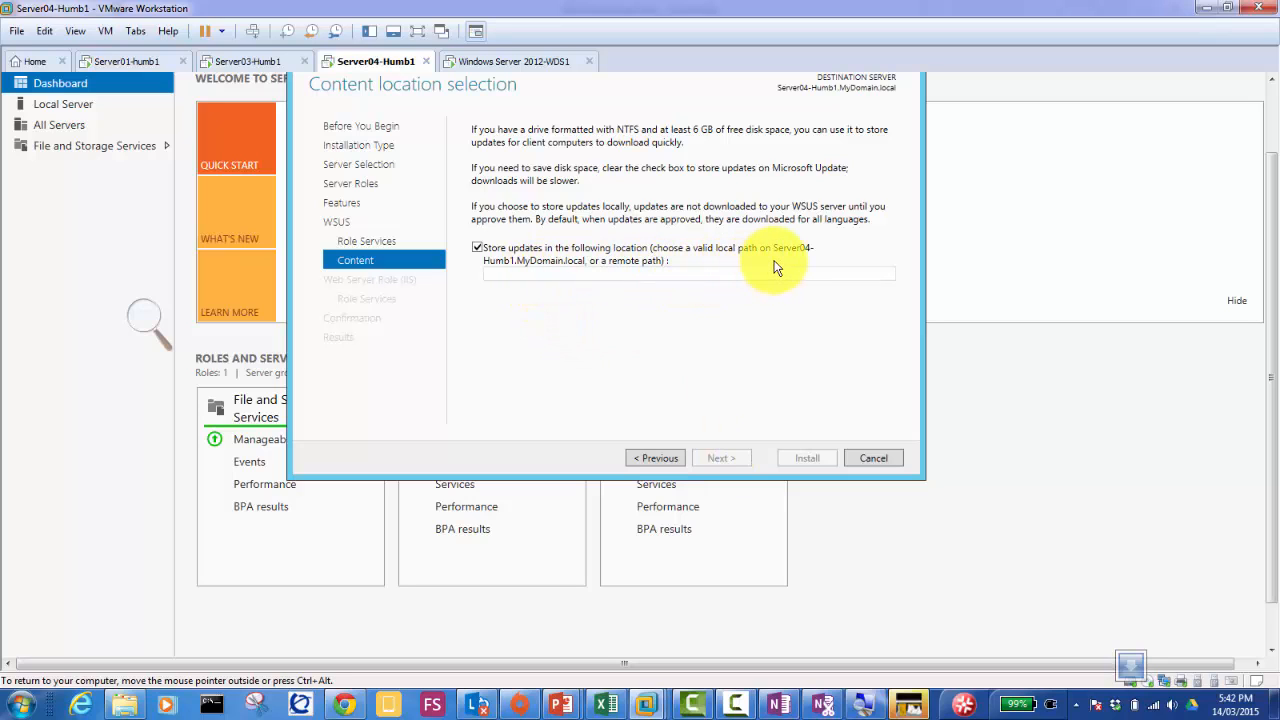
Step: Set the update content location to c:\Updates and dismiss the Windows Update banner
click(504, 274)
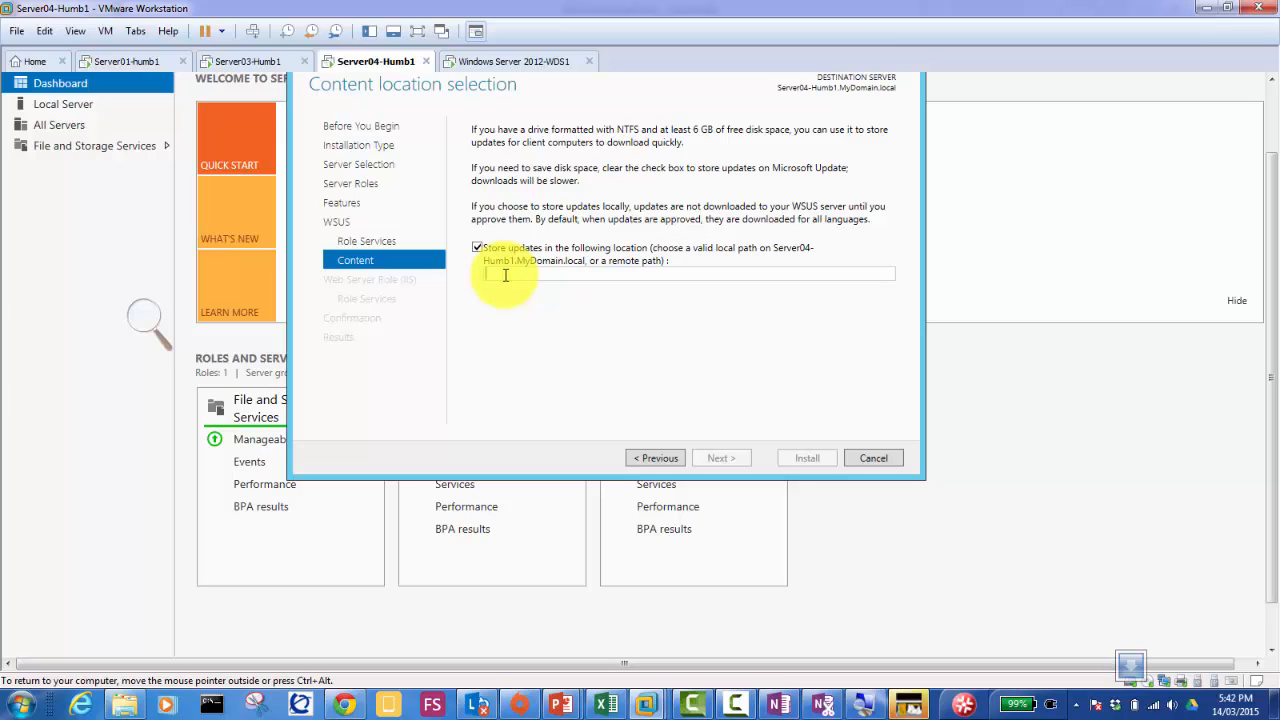
text(c:\Updates)
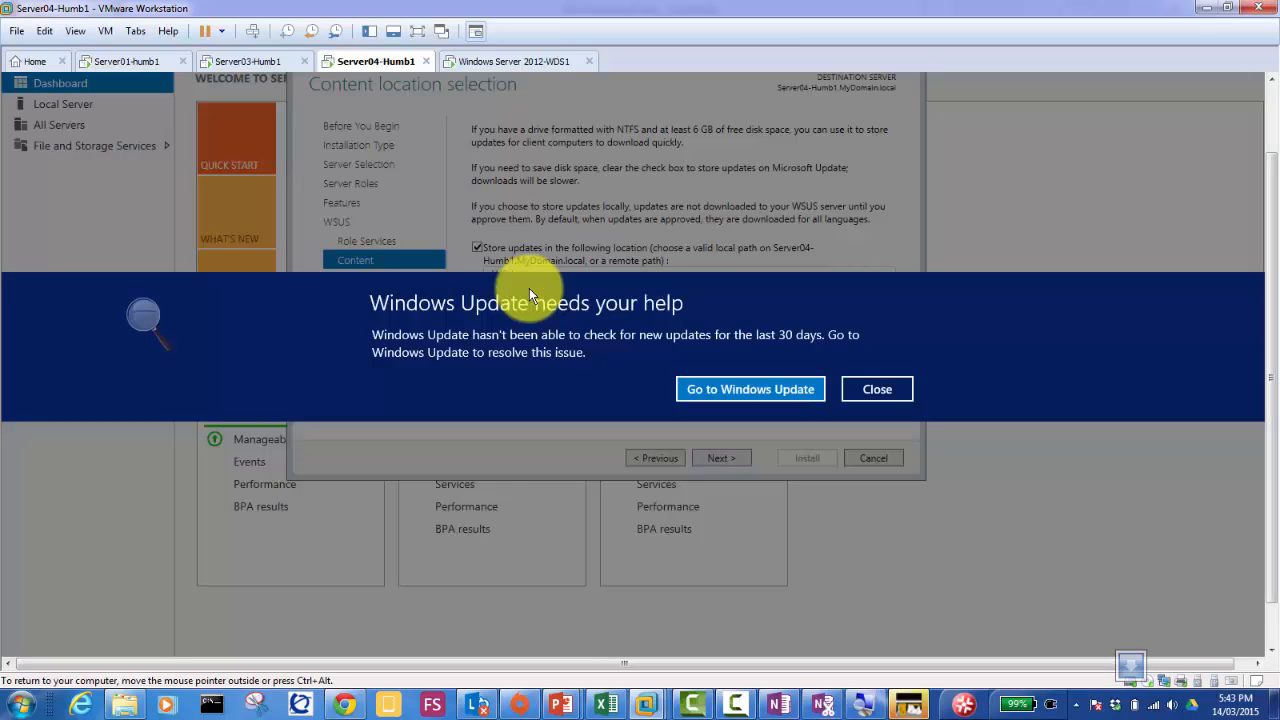
click(861, 389)
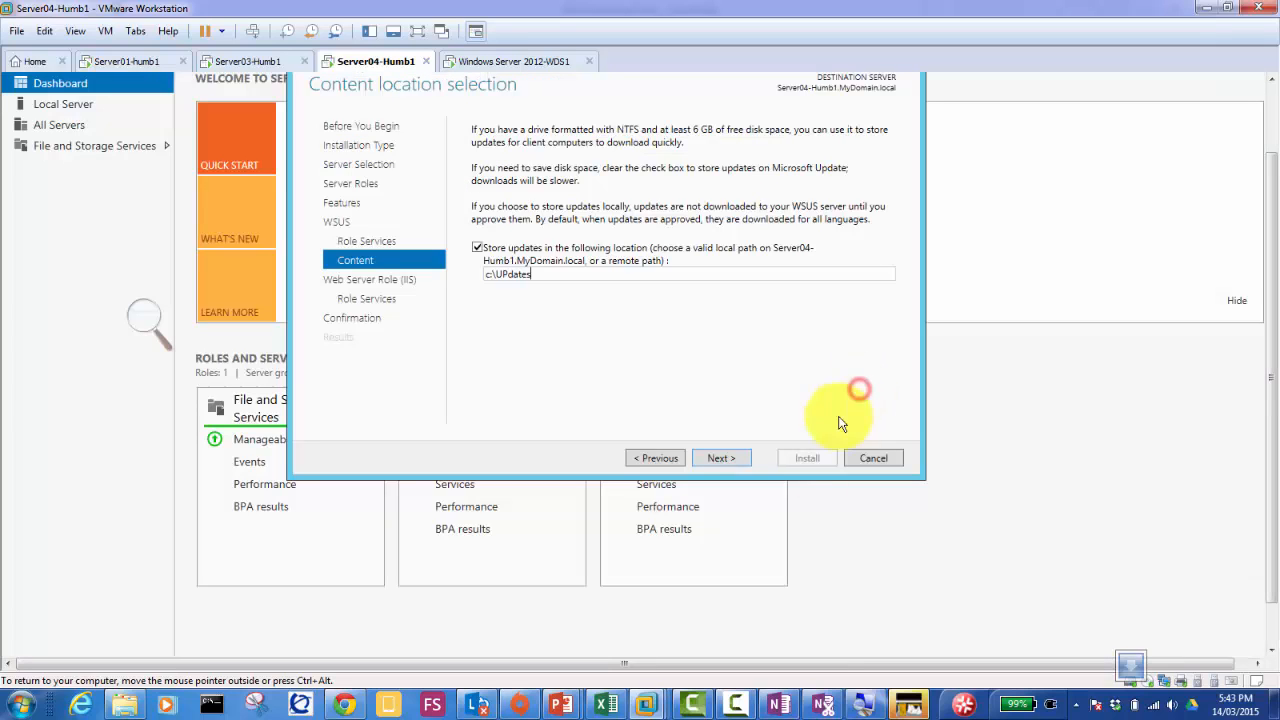
click(866, 707)
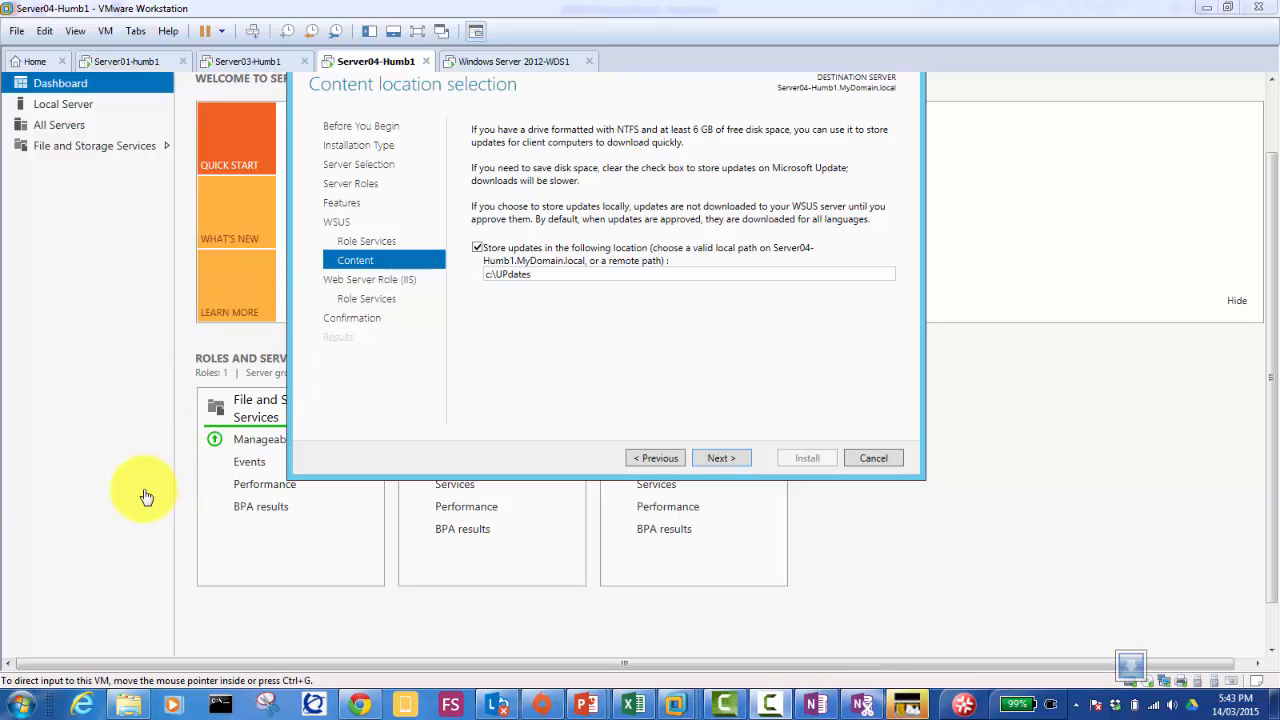
Step: Launch Magnifier from Run with 'mag', then restore and re-maximize the VMware window
key(super+r)
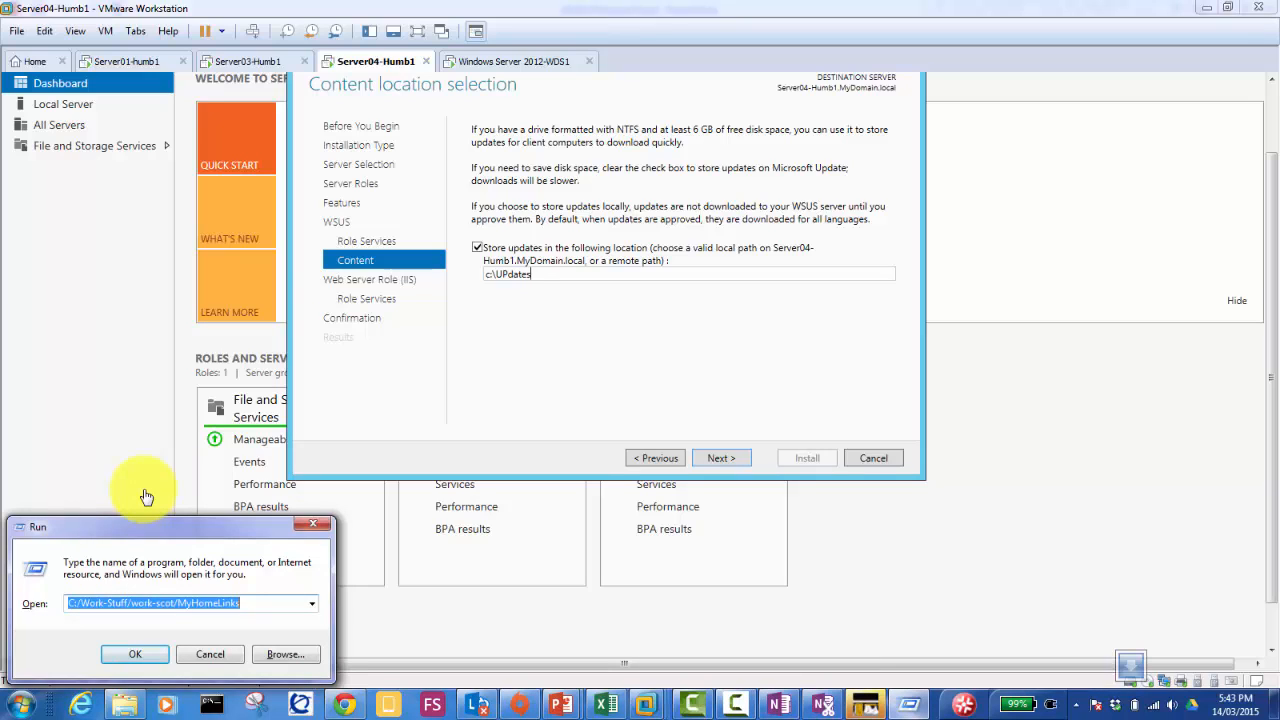
text(ma)
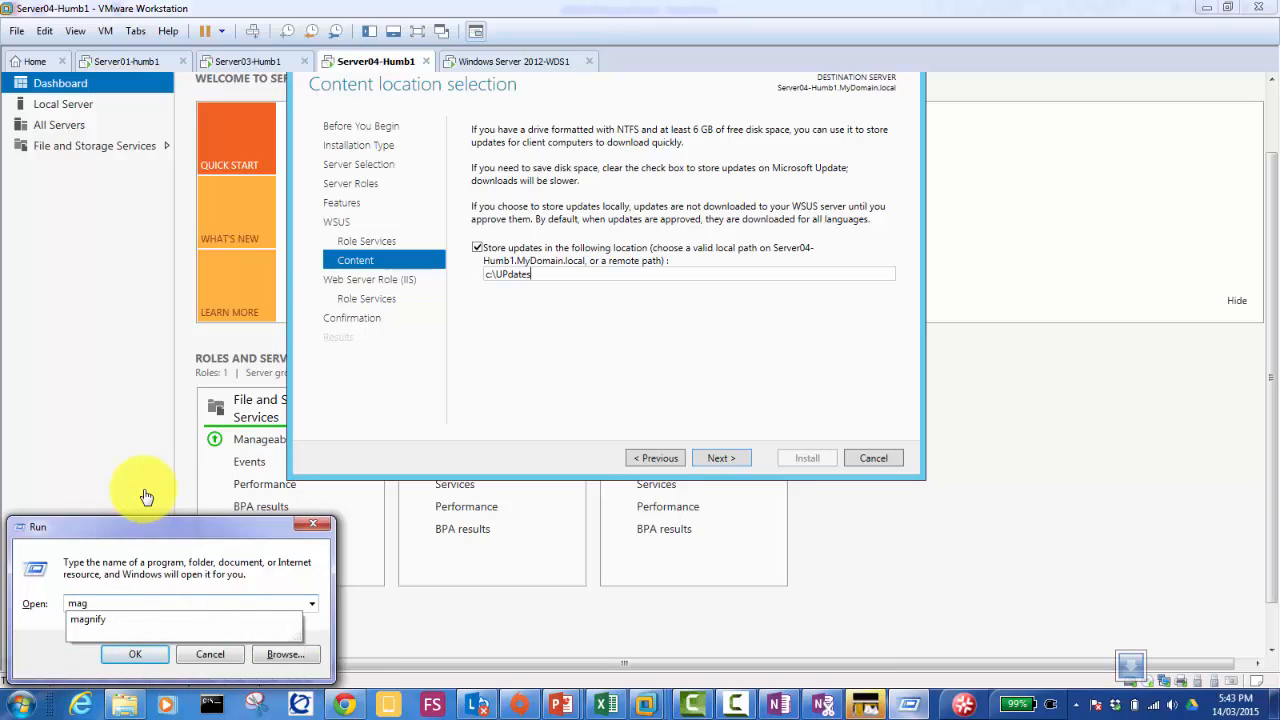
text(g)
key(Down)
key(Return)
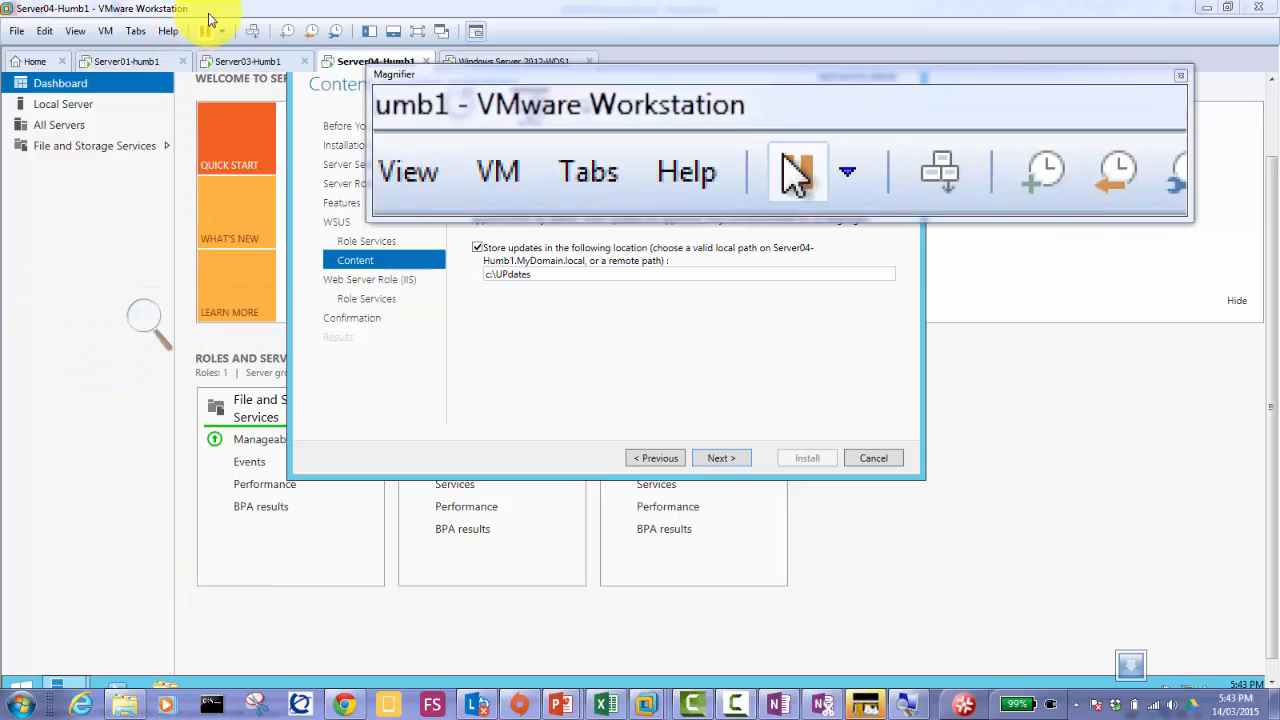
double_click(217, 10)
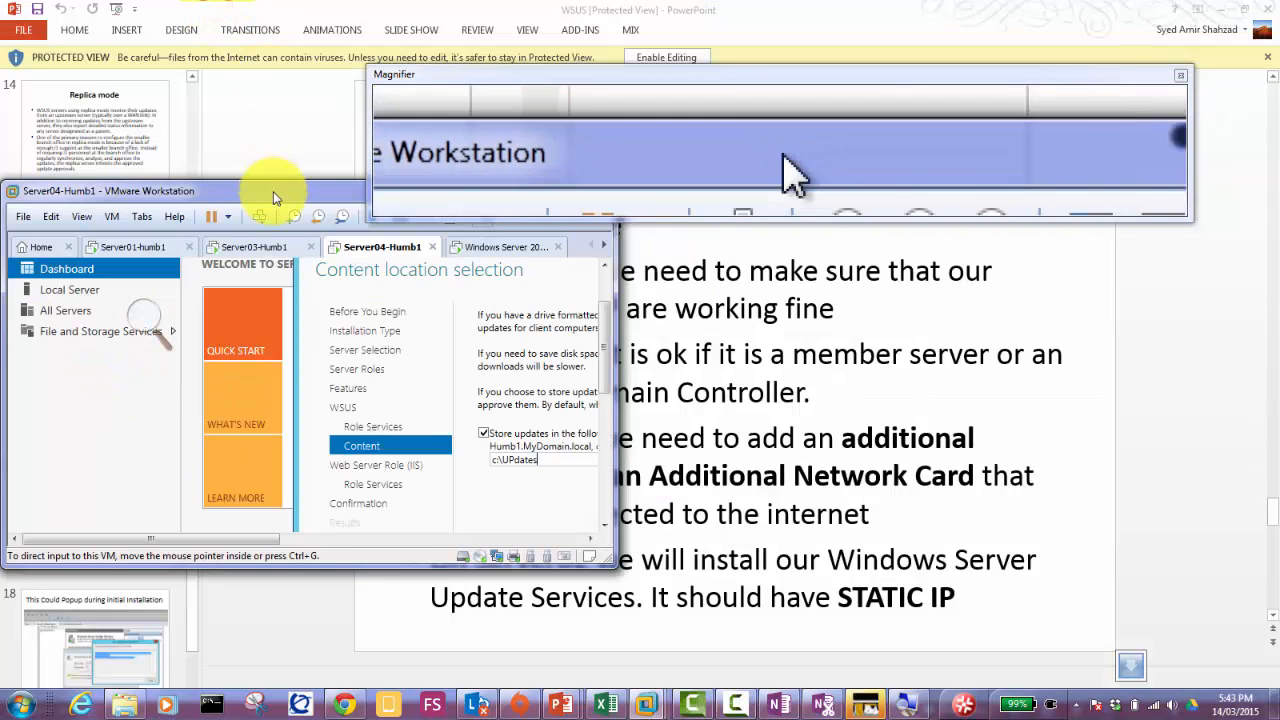
double_click(273, 192)
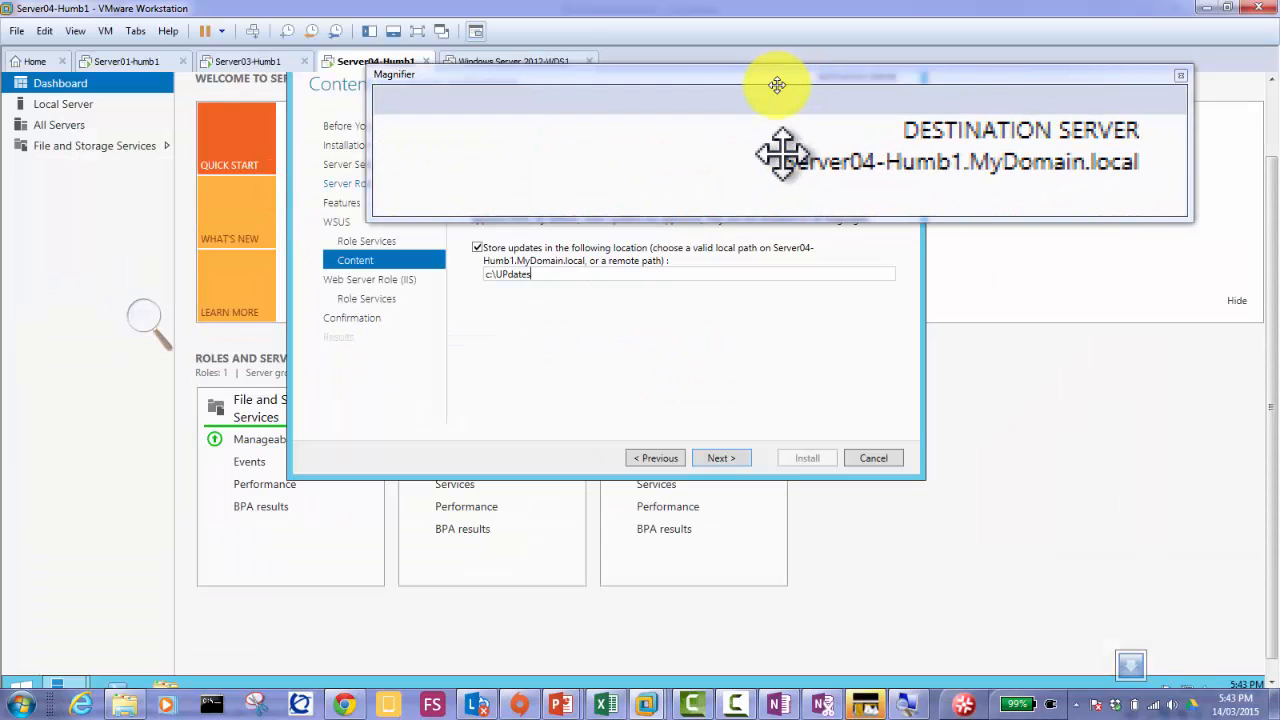
click(779, 80)
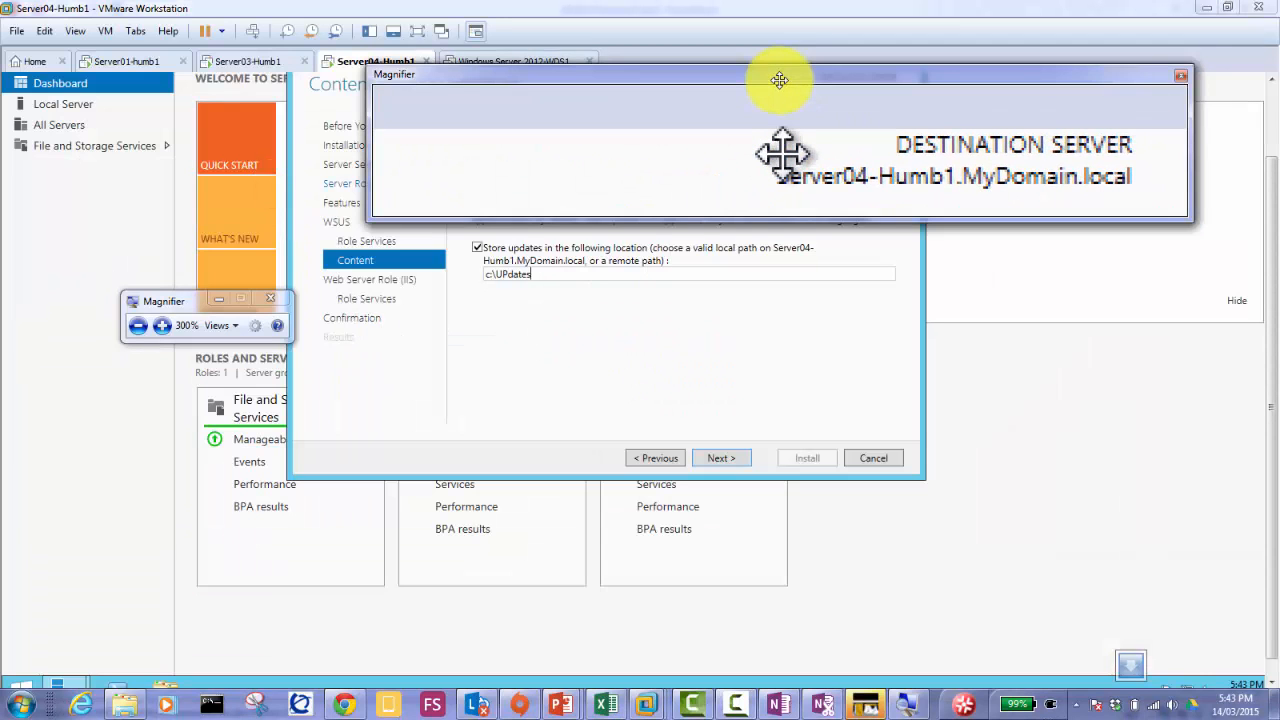
Step: Dock the magnifier, pass the IIS pages, allow automatic restart, and start the installation
key(ctrl+alt+d)
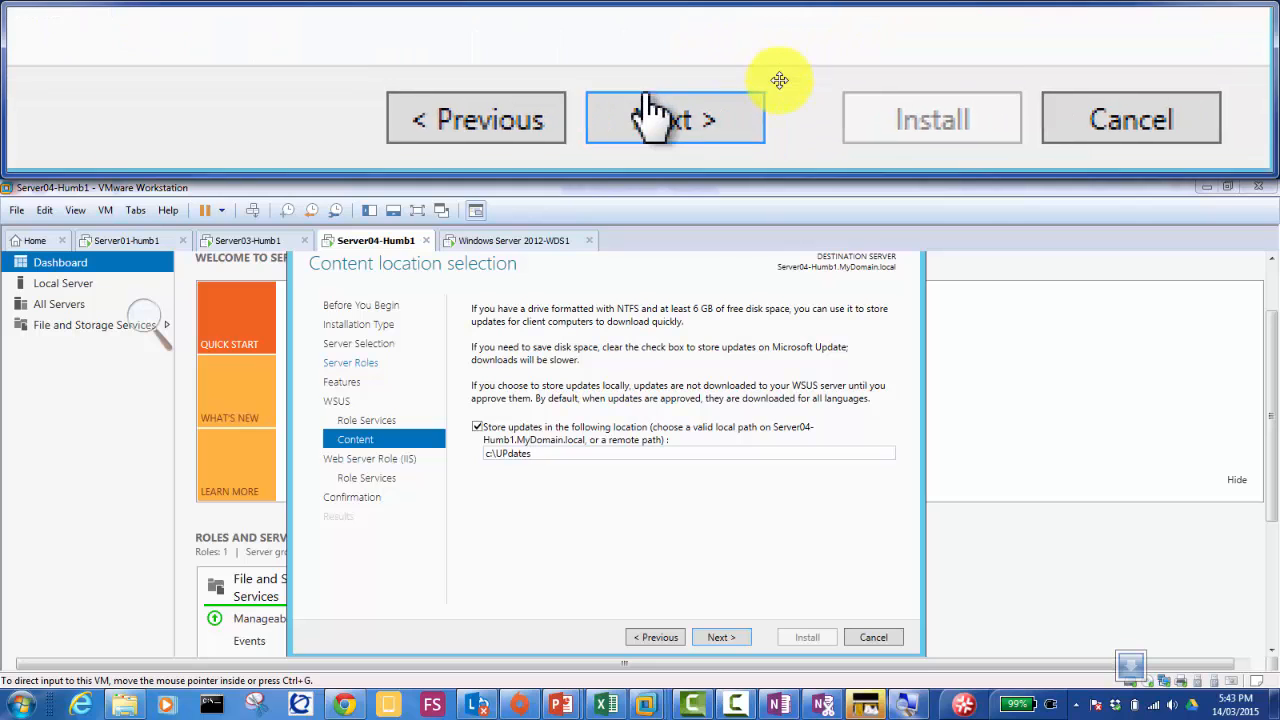
click(718, 640)
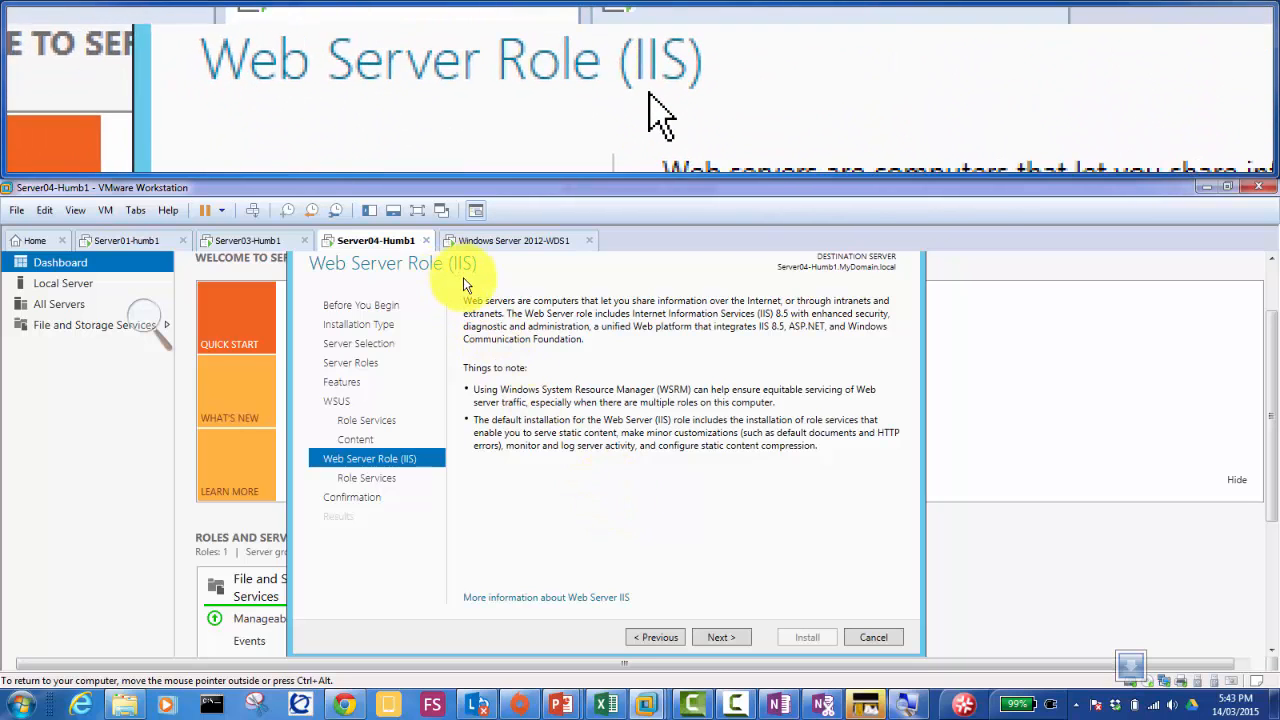
click(720, 638)
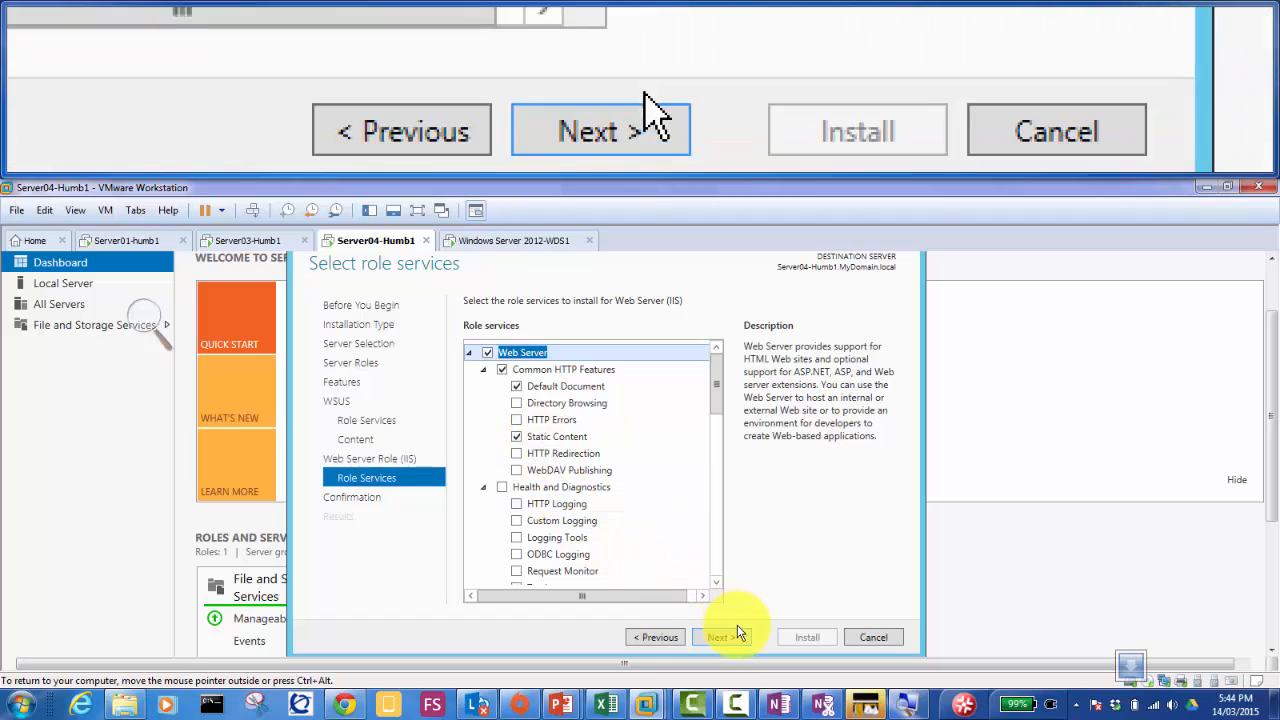
click(727, 641)
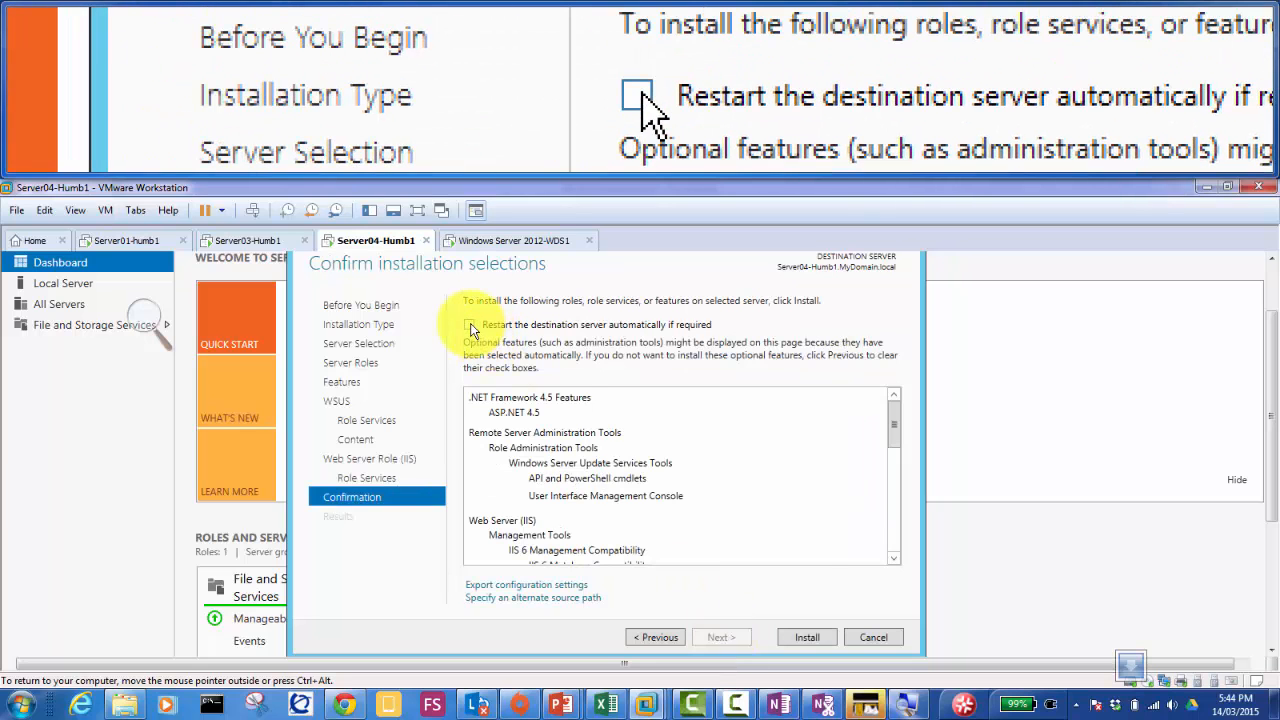
click(469, 325)
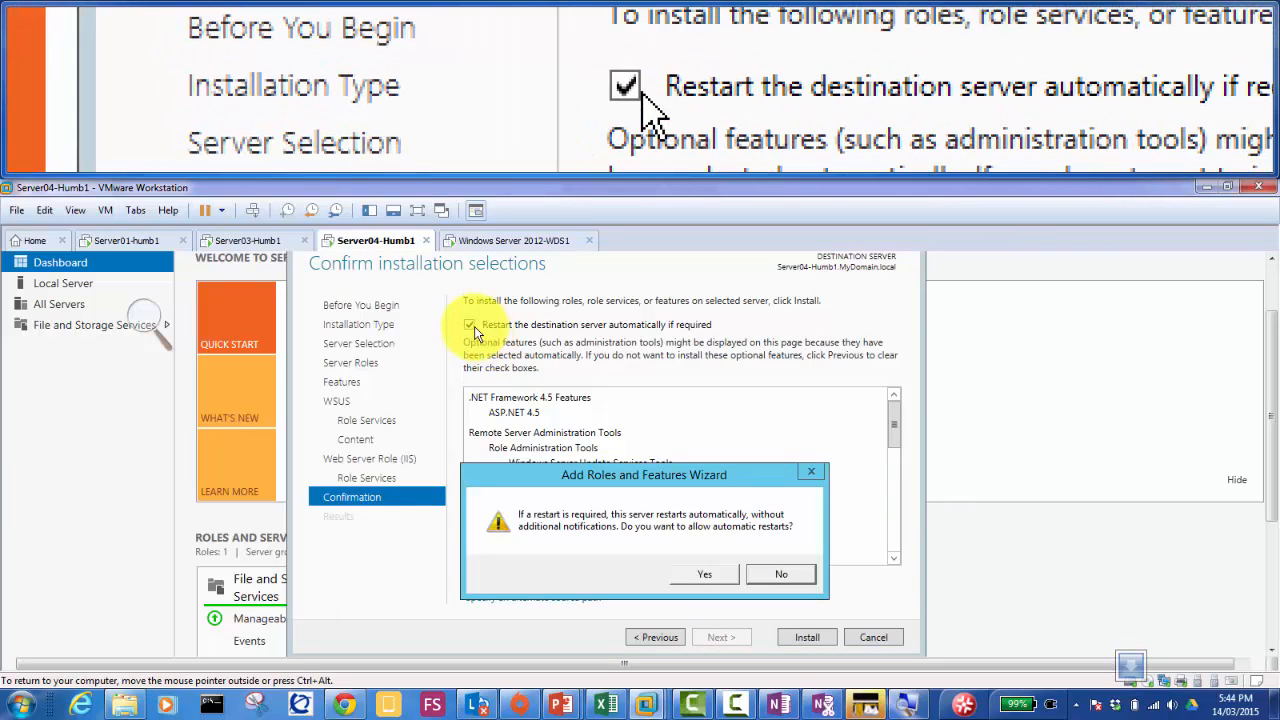
click(700, 572)
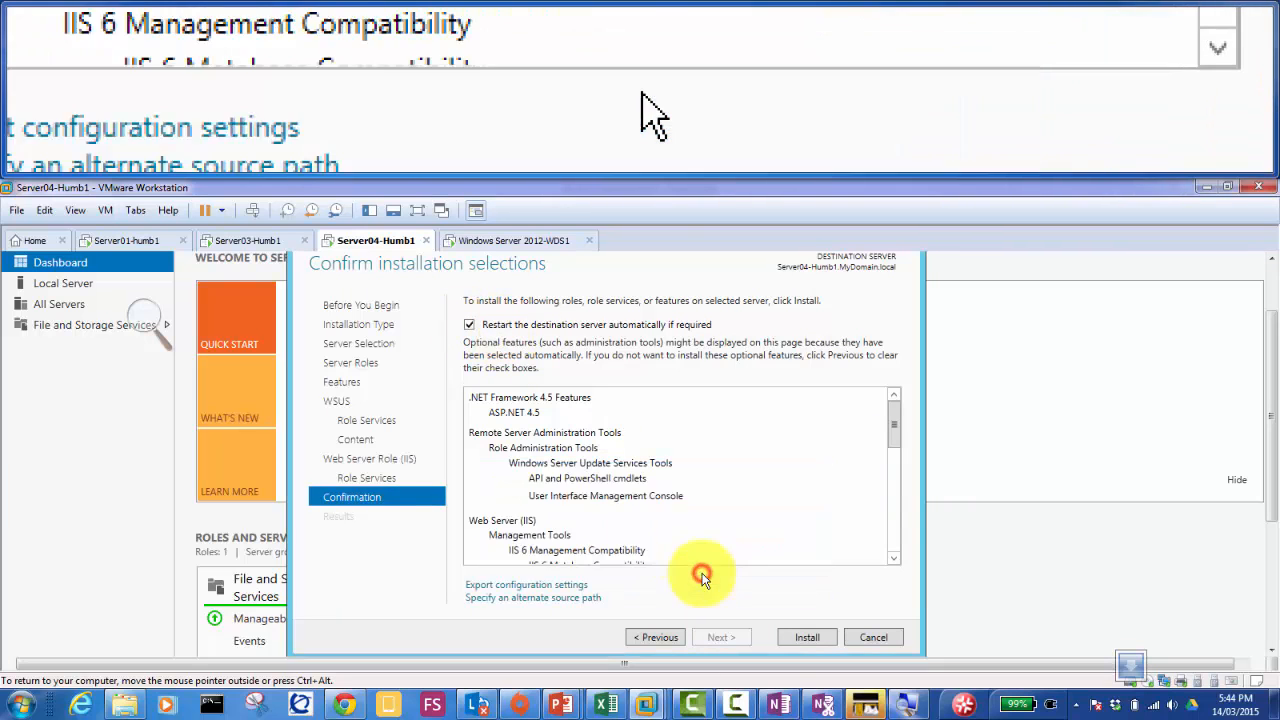
click(801, 638)
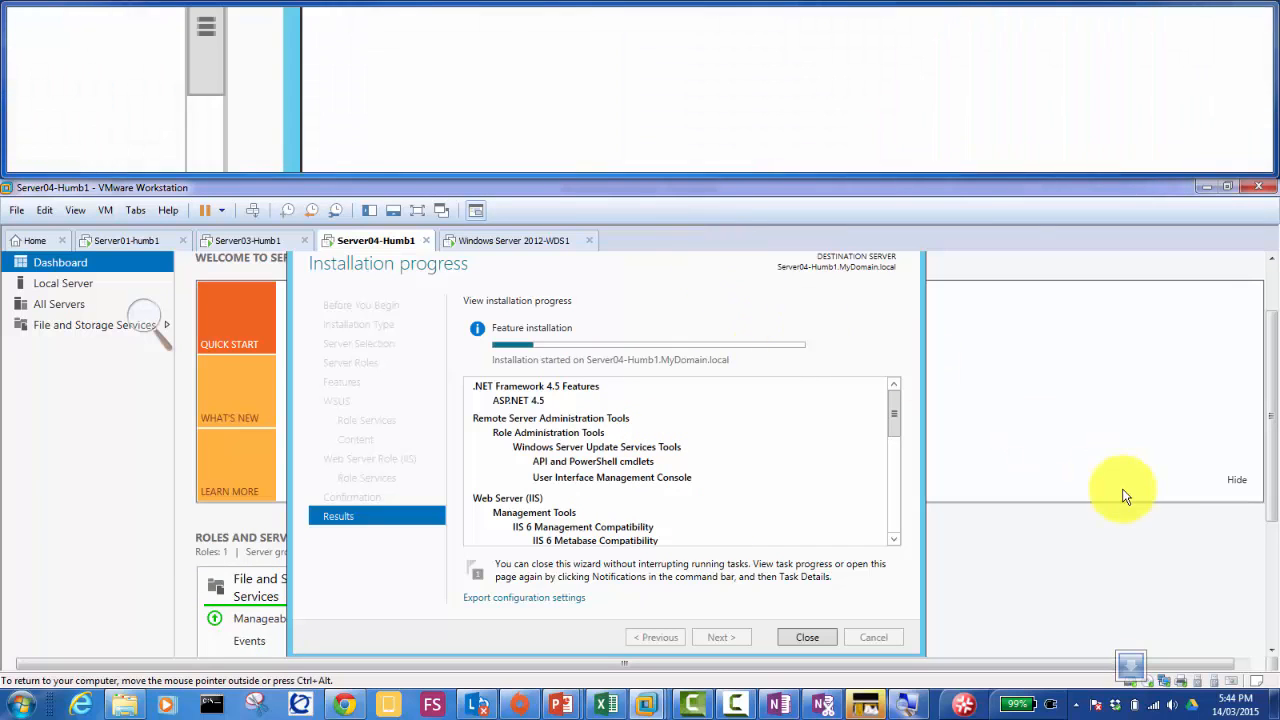
Step: Scroll the VM view down to show the guest taskbar while installation runs
scroll(1270, 465, down, 5)
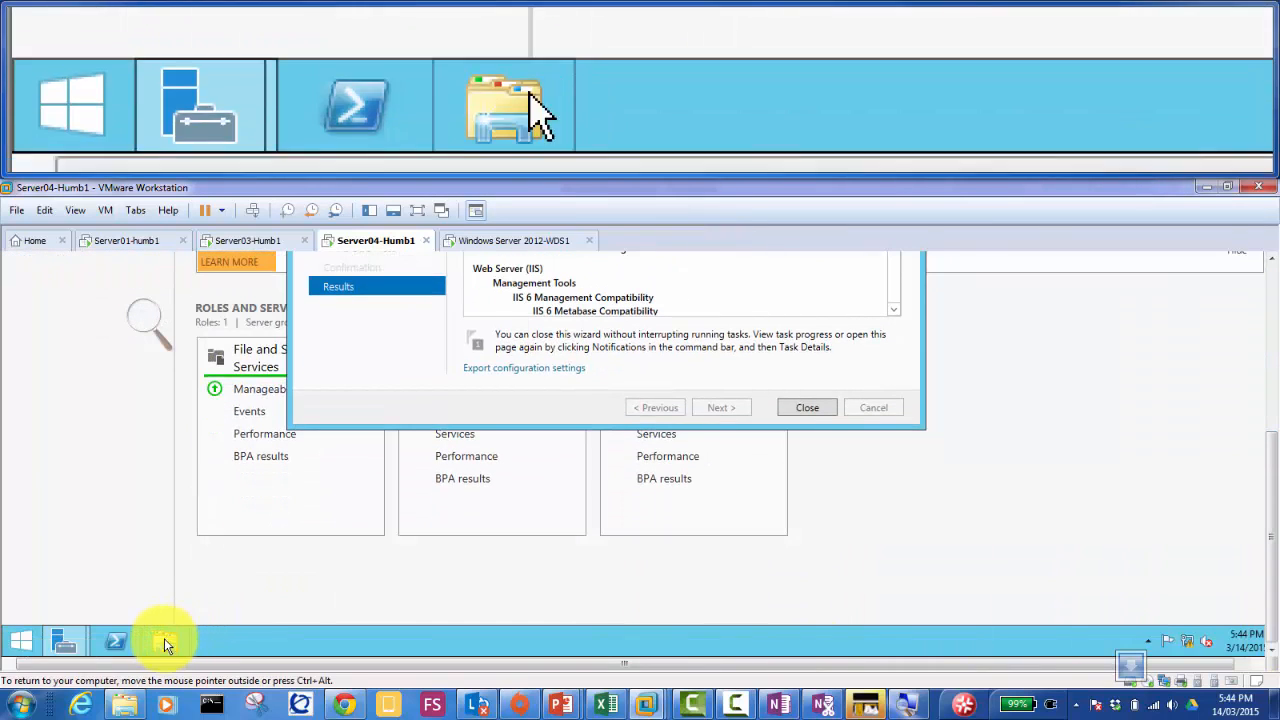
Step: Create a new UPDATES folder on the C: drive in File Explorer, then minimize it
click(165, 640)
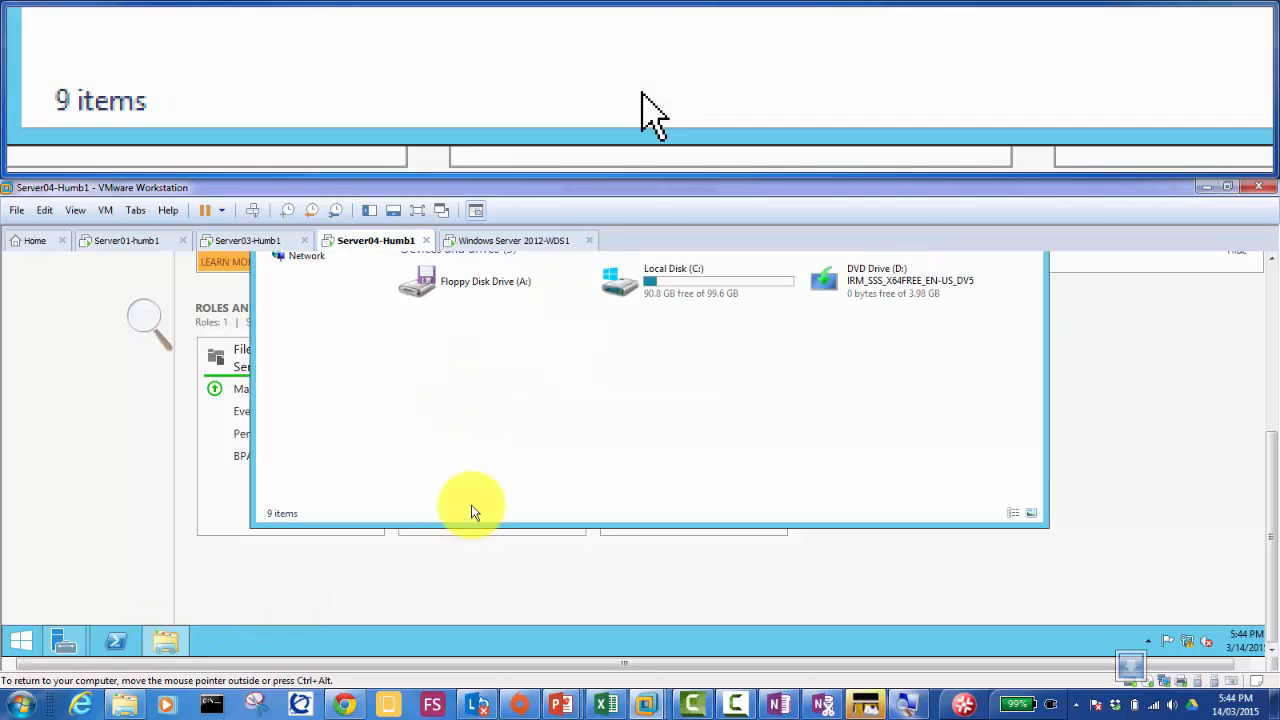
click(702, 291)
double_click(700, 290)
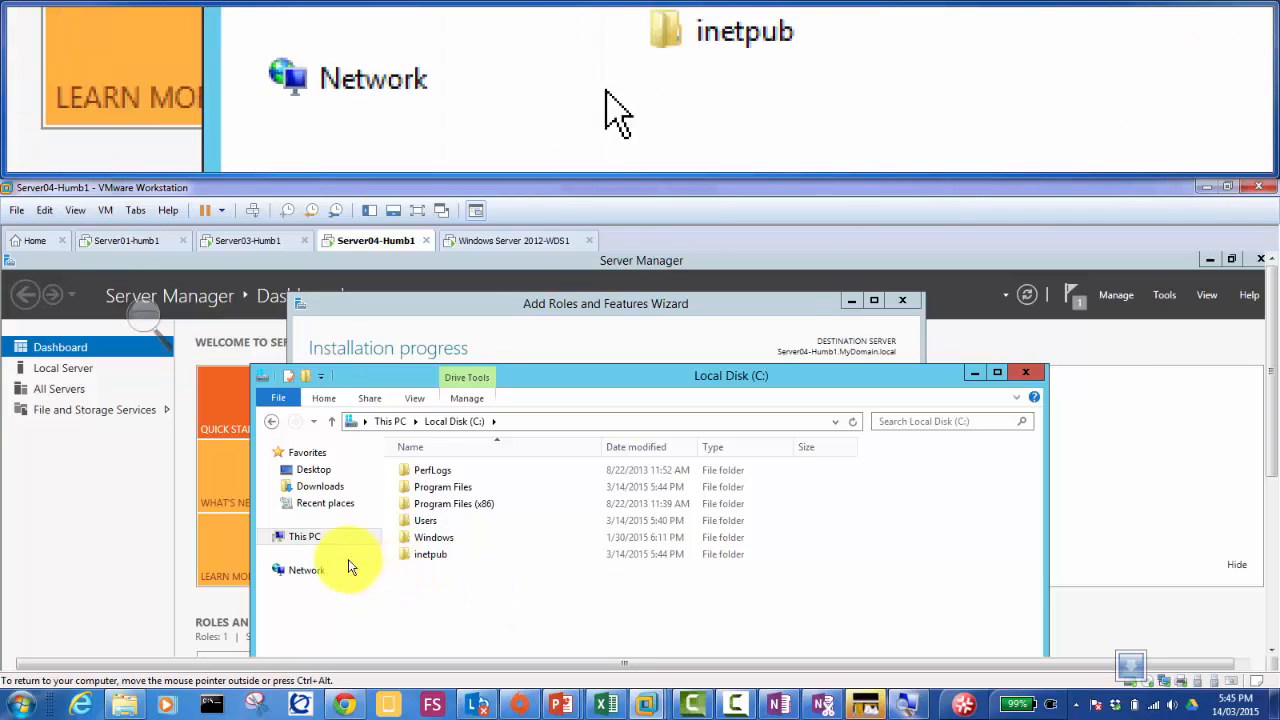
right_click(427, 577)
mouse_move(533, 608)
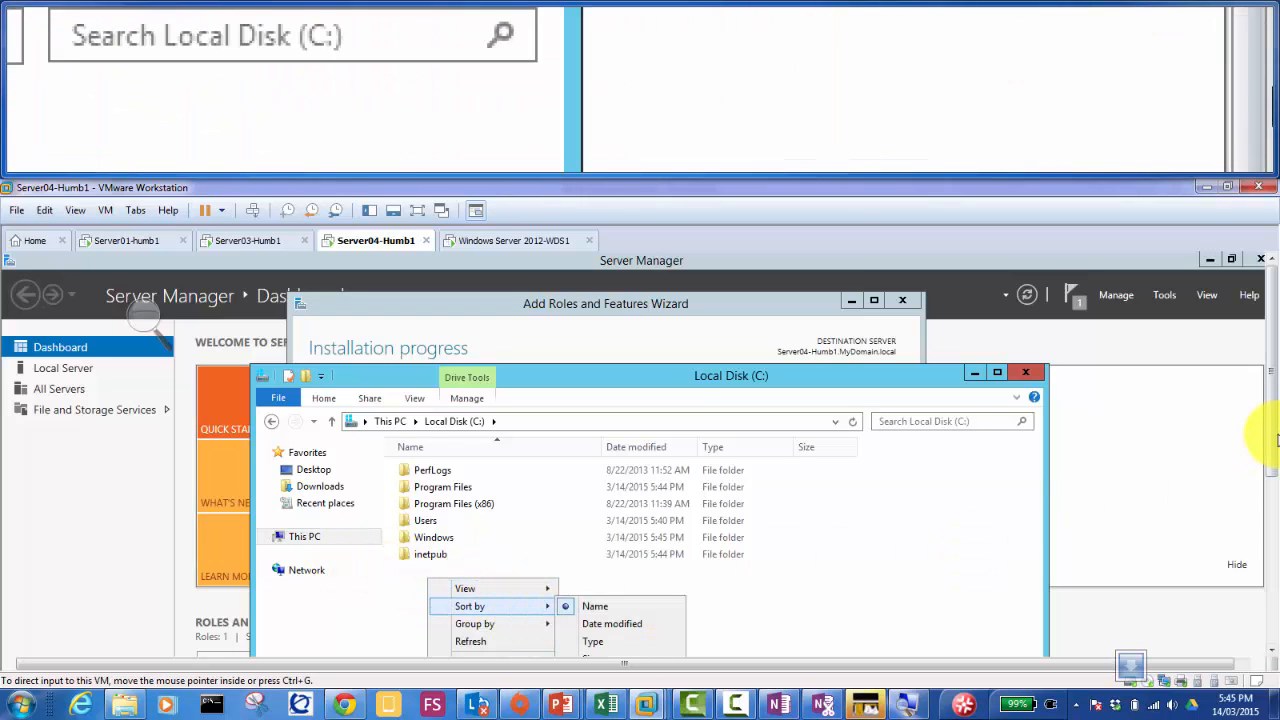
drag(1271, 428, 1278, 485)
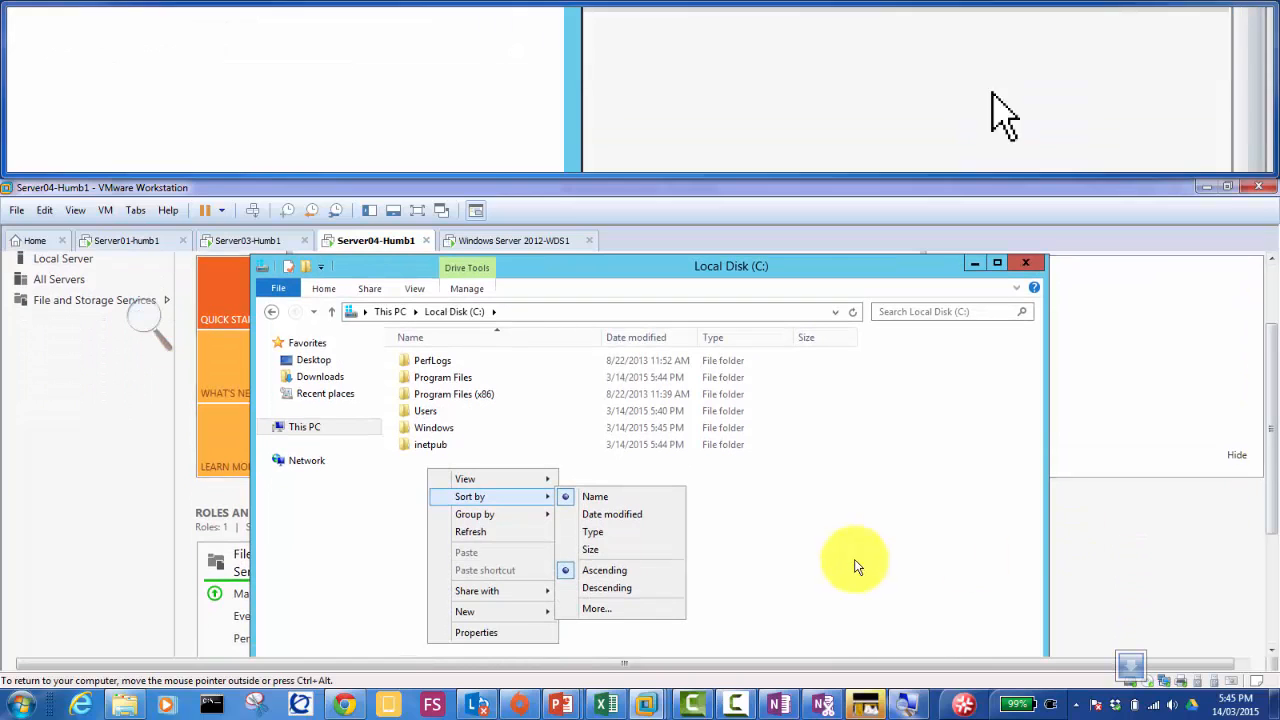
mouse_move(505, 624)
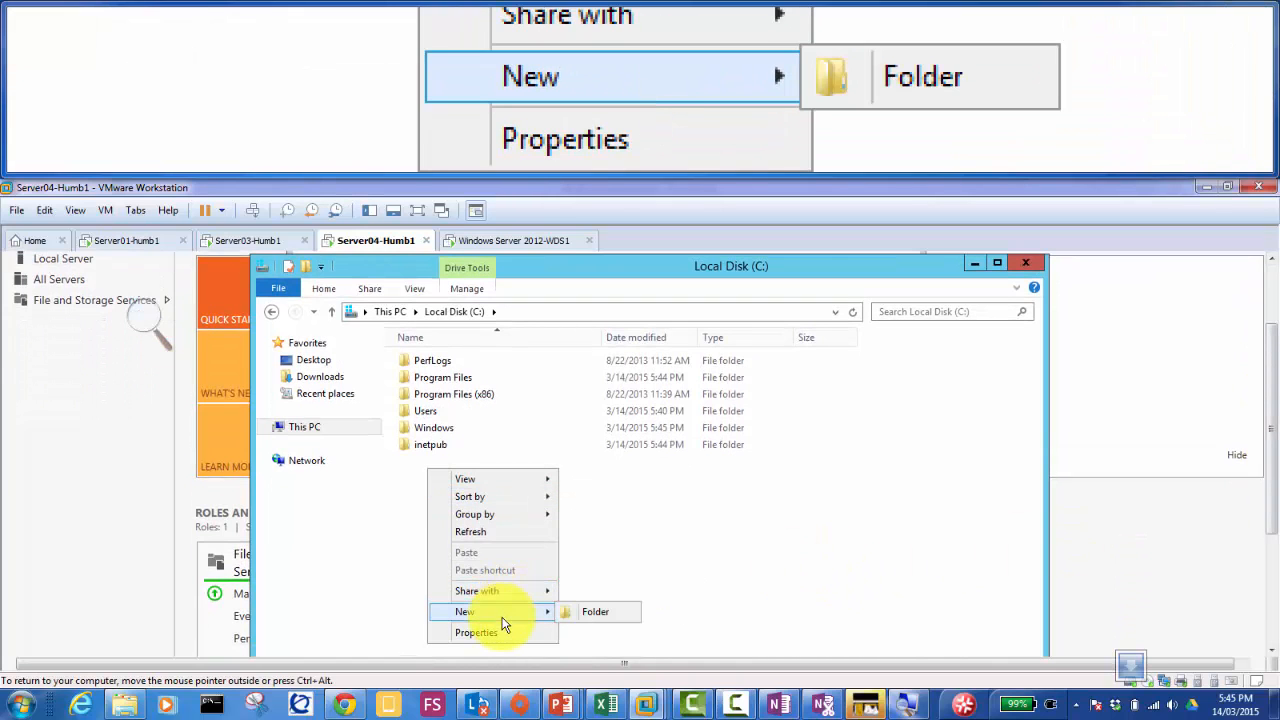
click(588, 614)
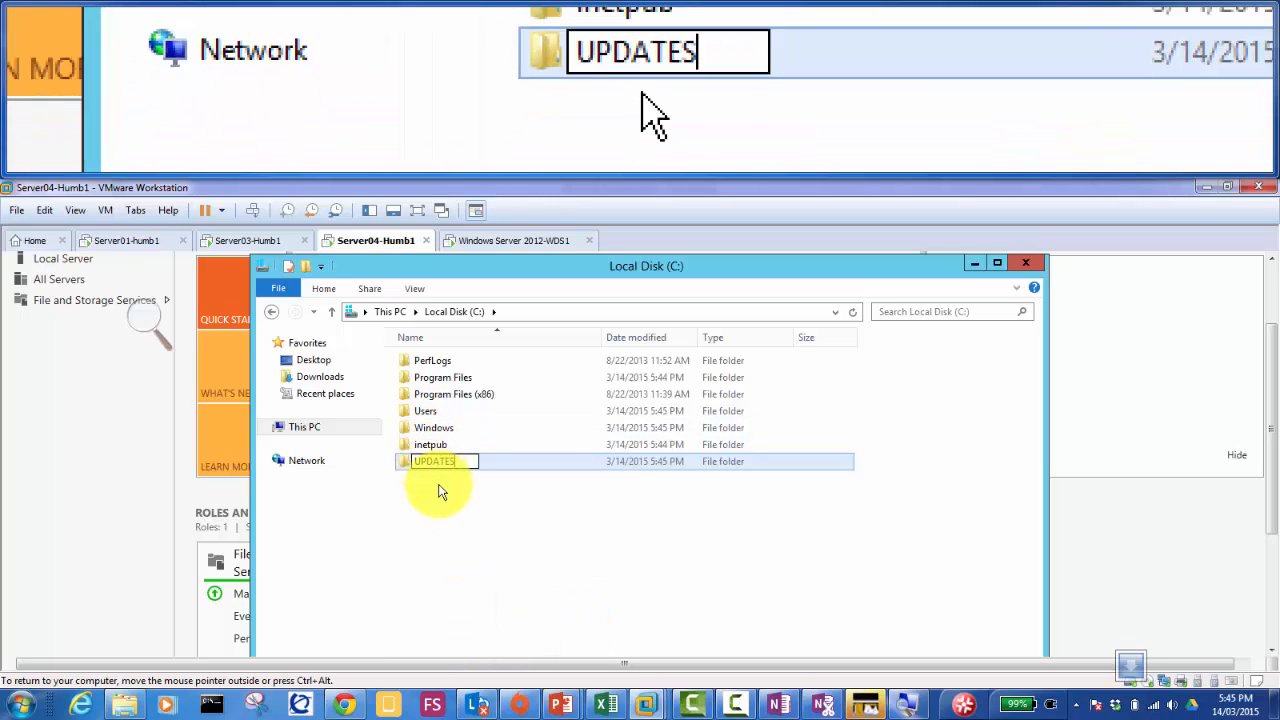
click(445, 487)
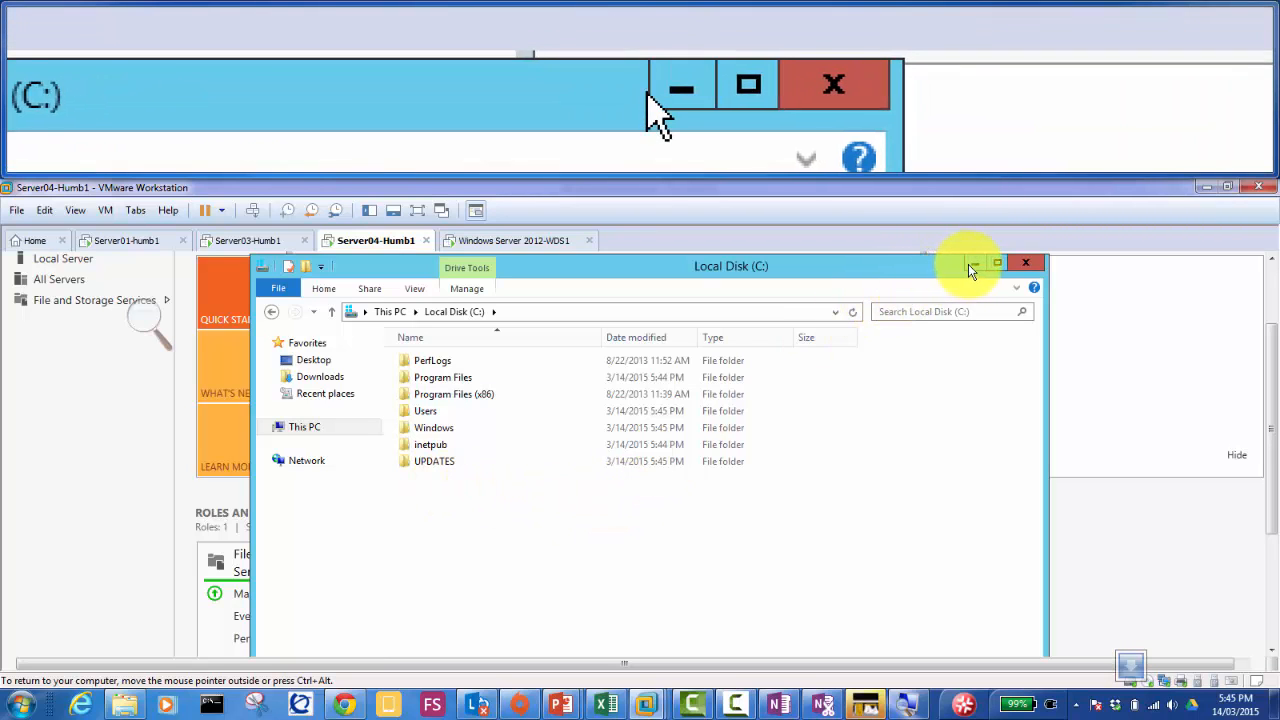
click(970, 265)
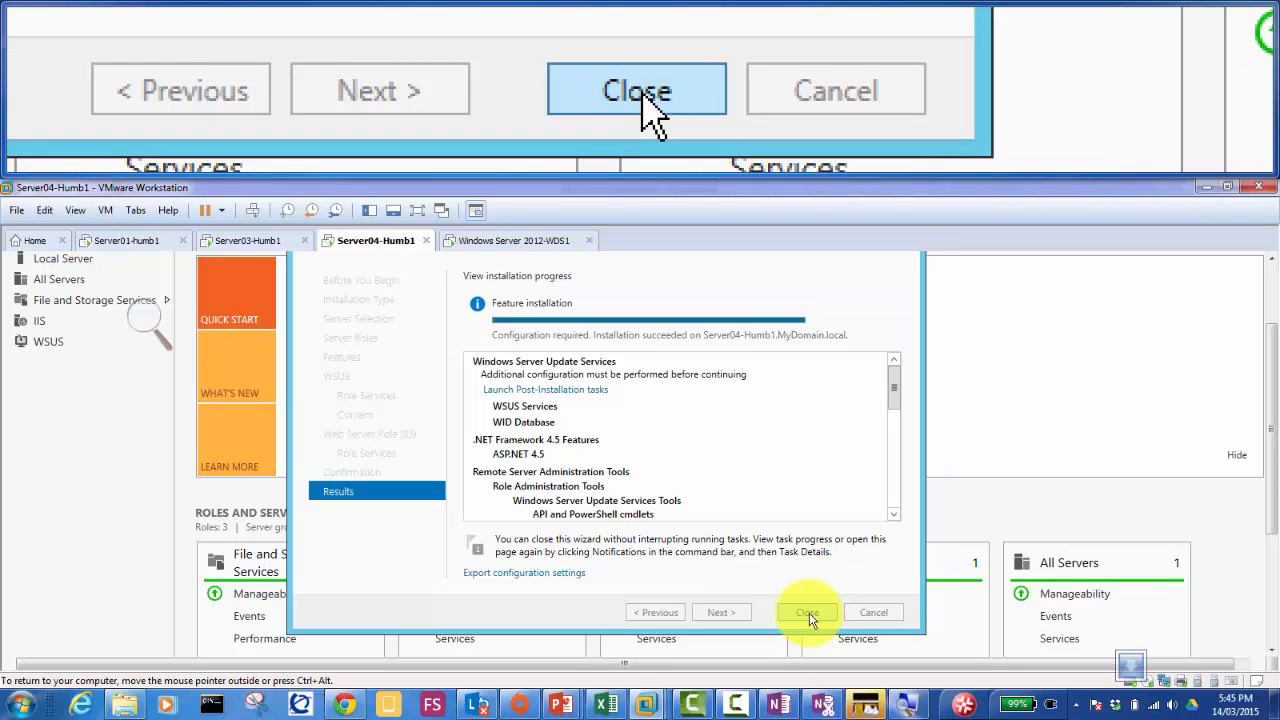
Step: Close the finished wizard, open the WSUS page, and launch post-installation tasks from notifications
click(808, 613)
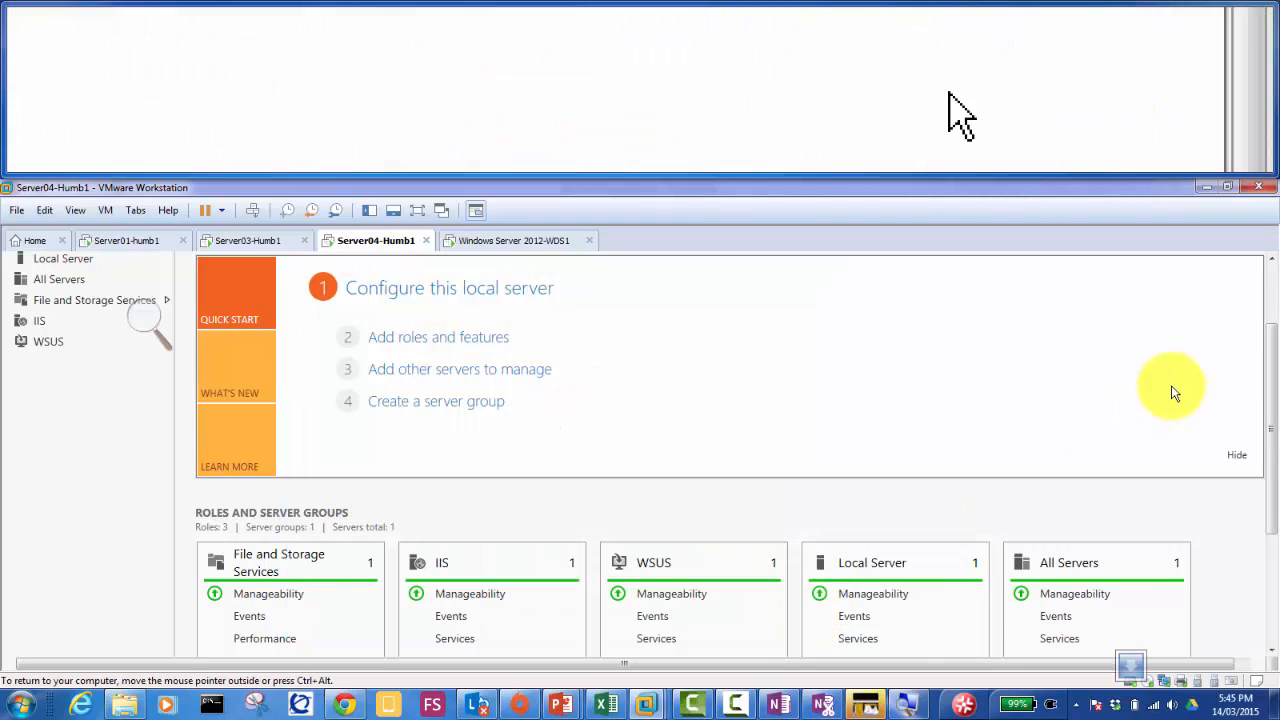
click(1271, 276)
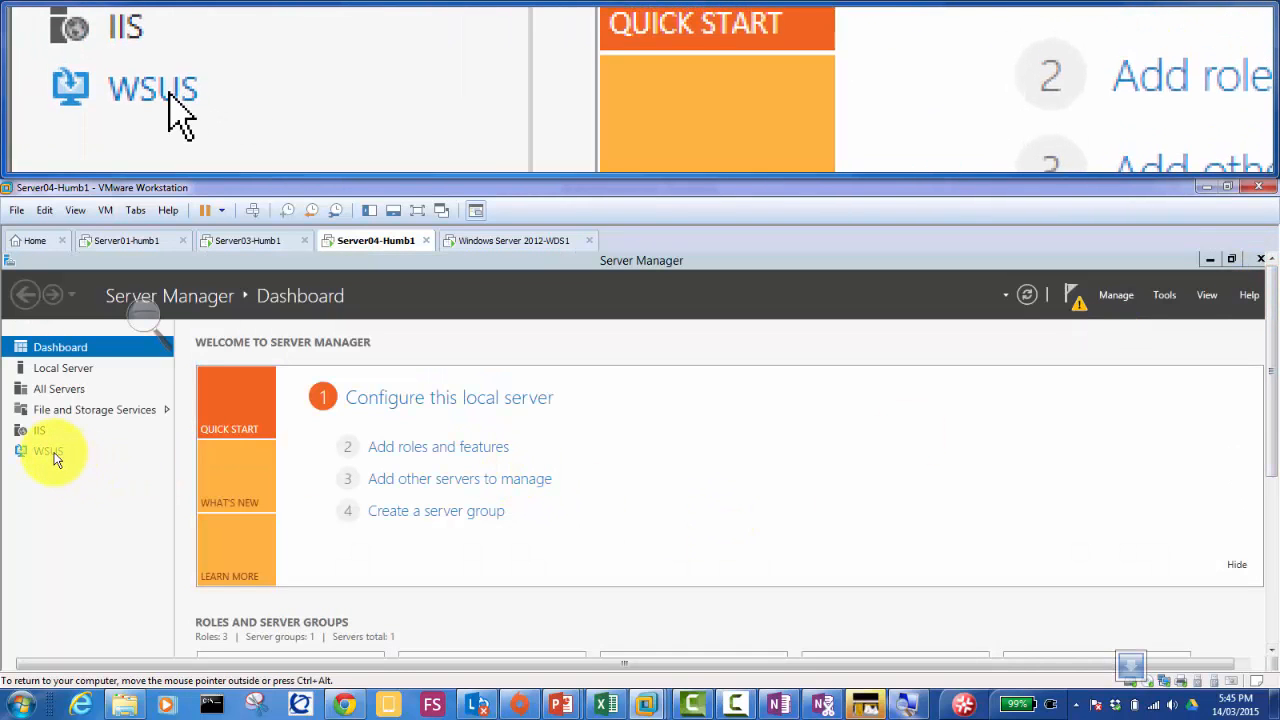
click(55, 456)
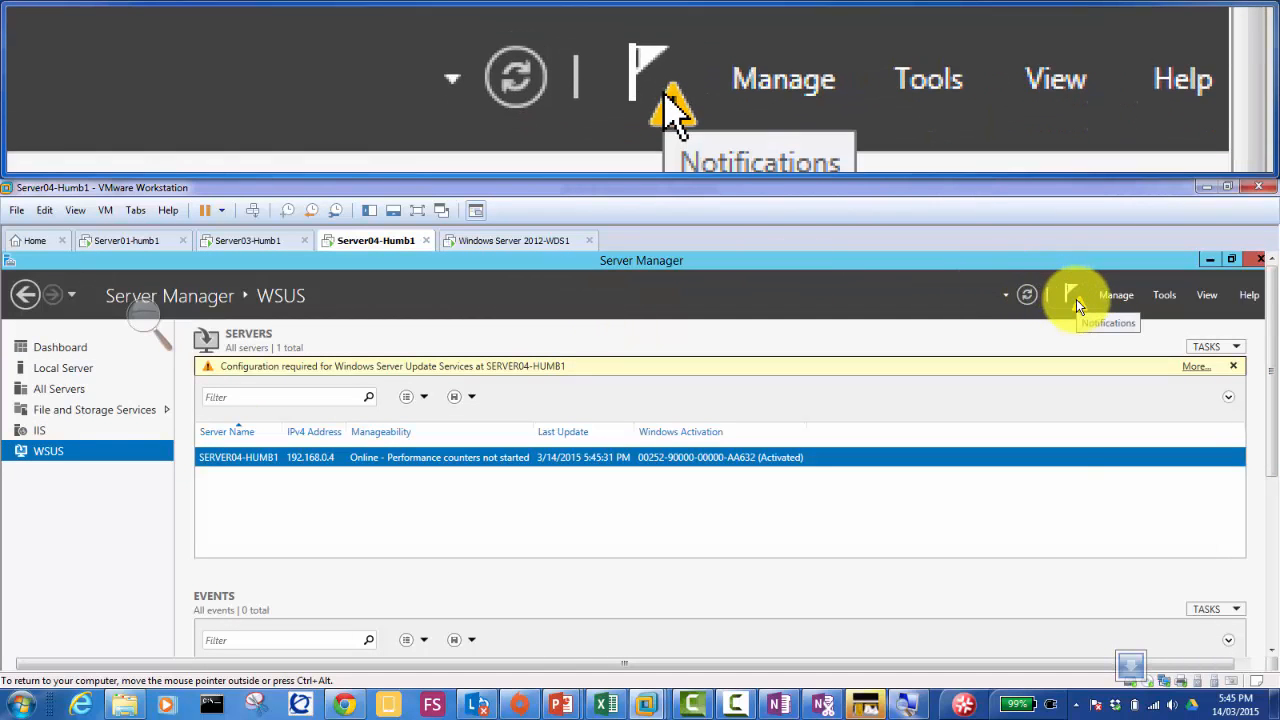
click(1076, 299)
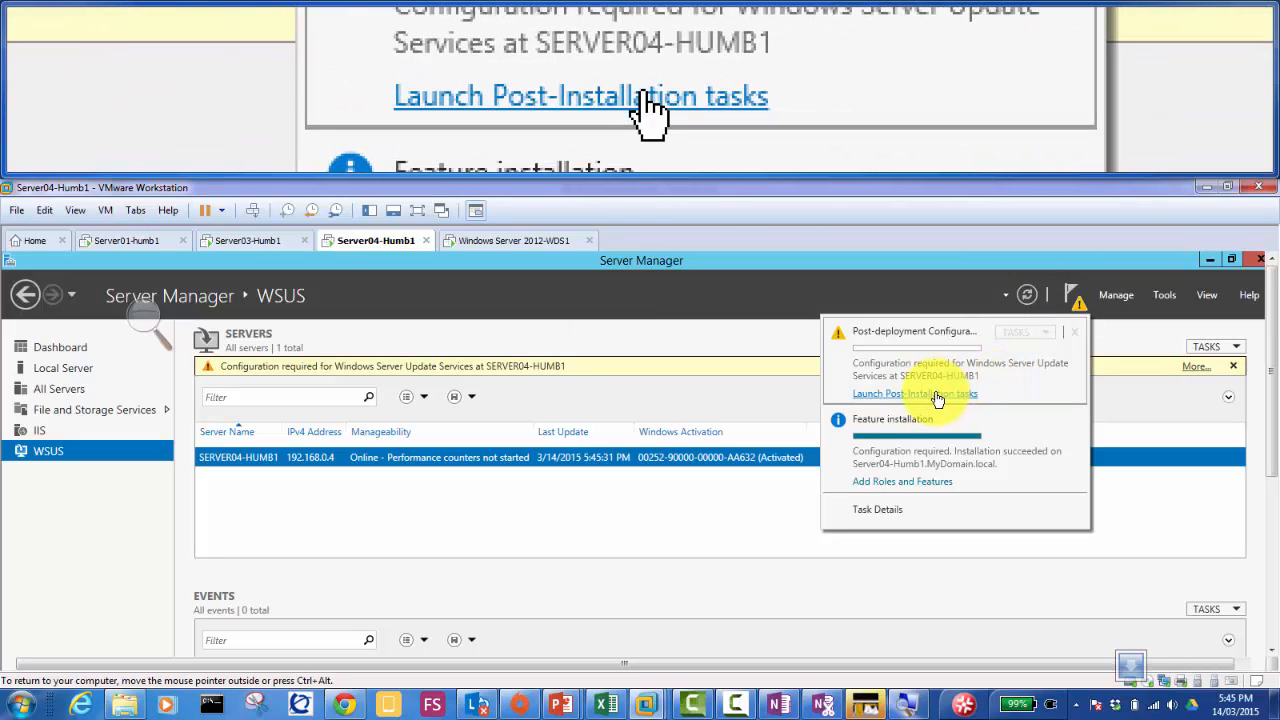
click(937, 396)
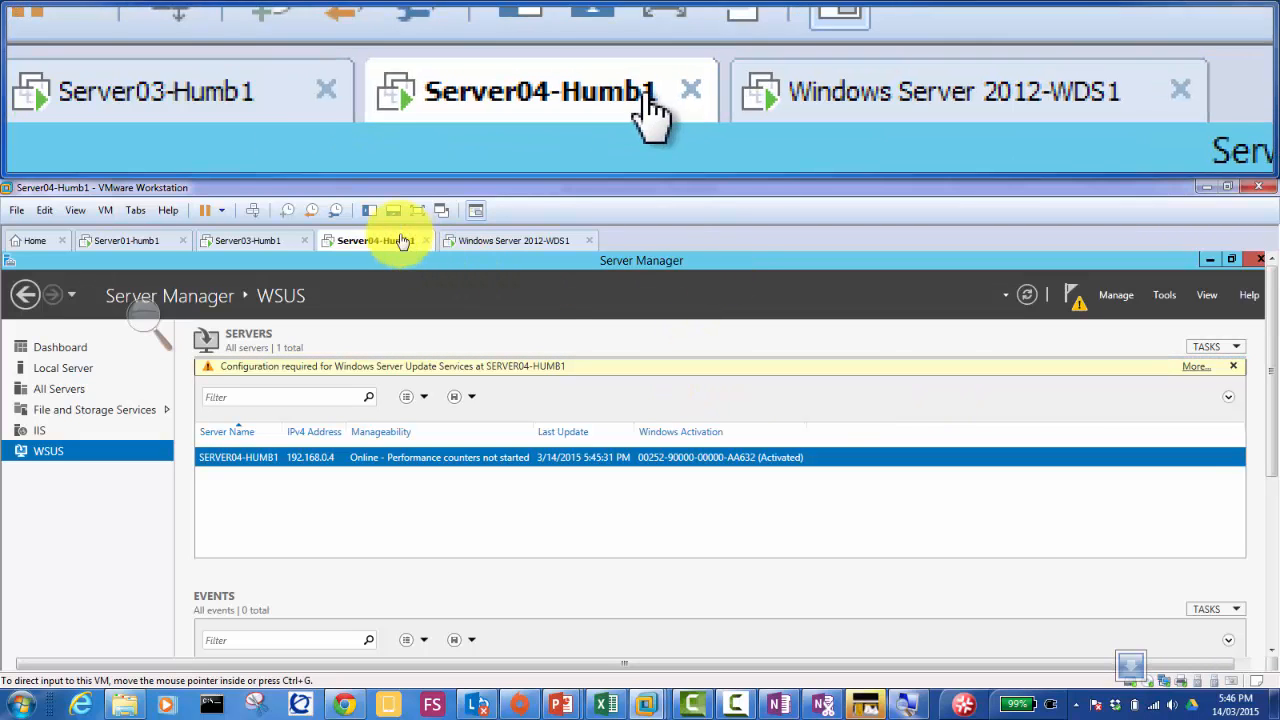
Step: Add a second network adapter to Server04-Humb1, Bridged with physical connection state replicated, and save the settings
right_click(380, 246)
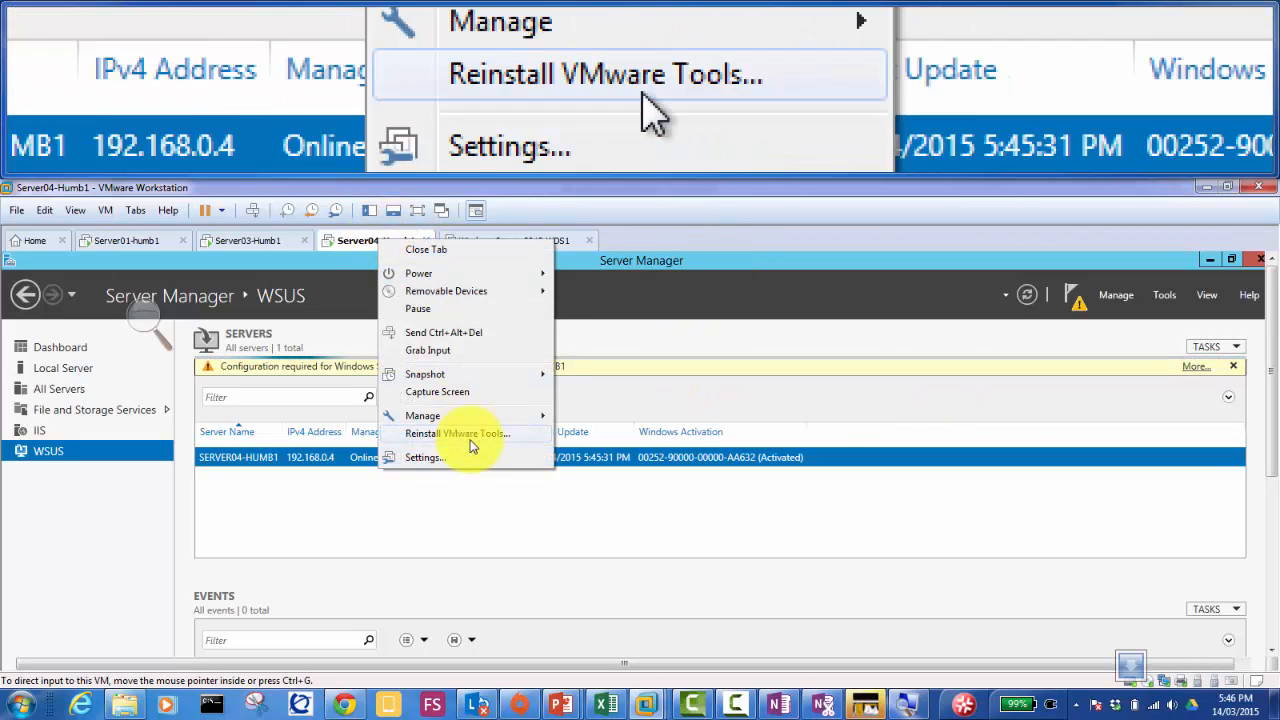
click(476, 457)
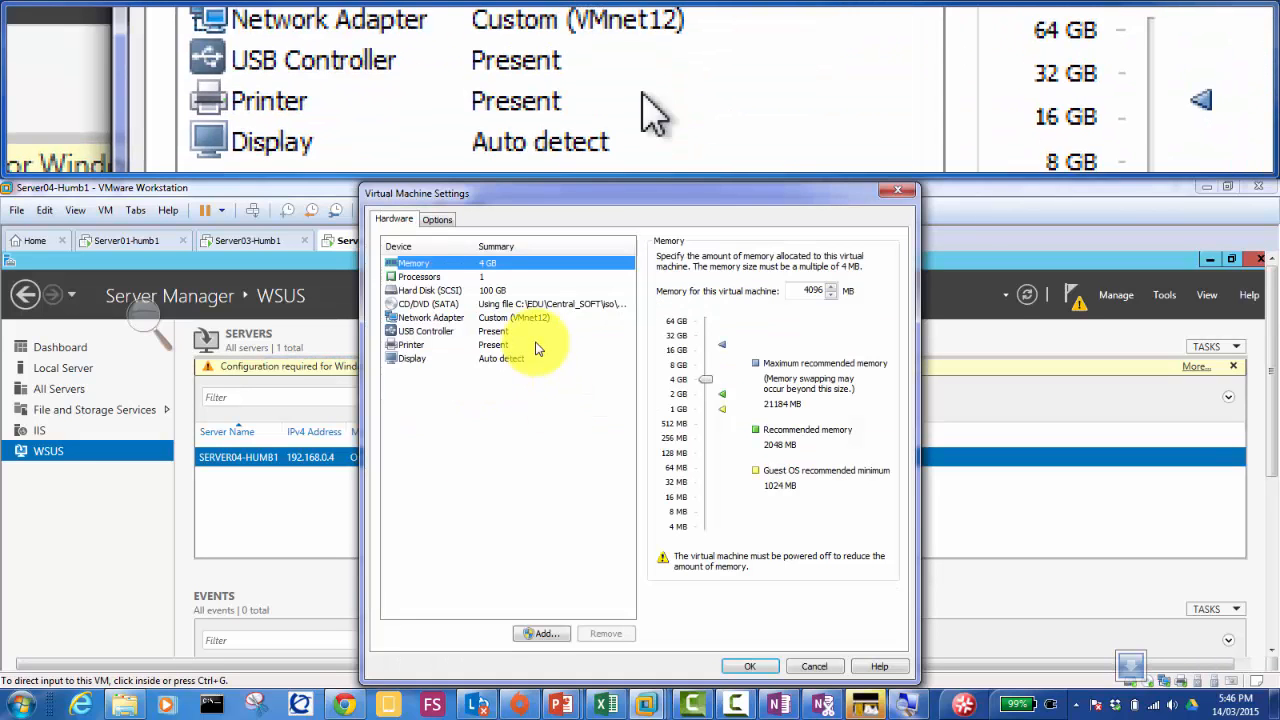
click(541, 633)
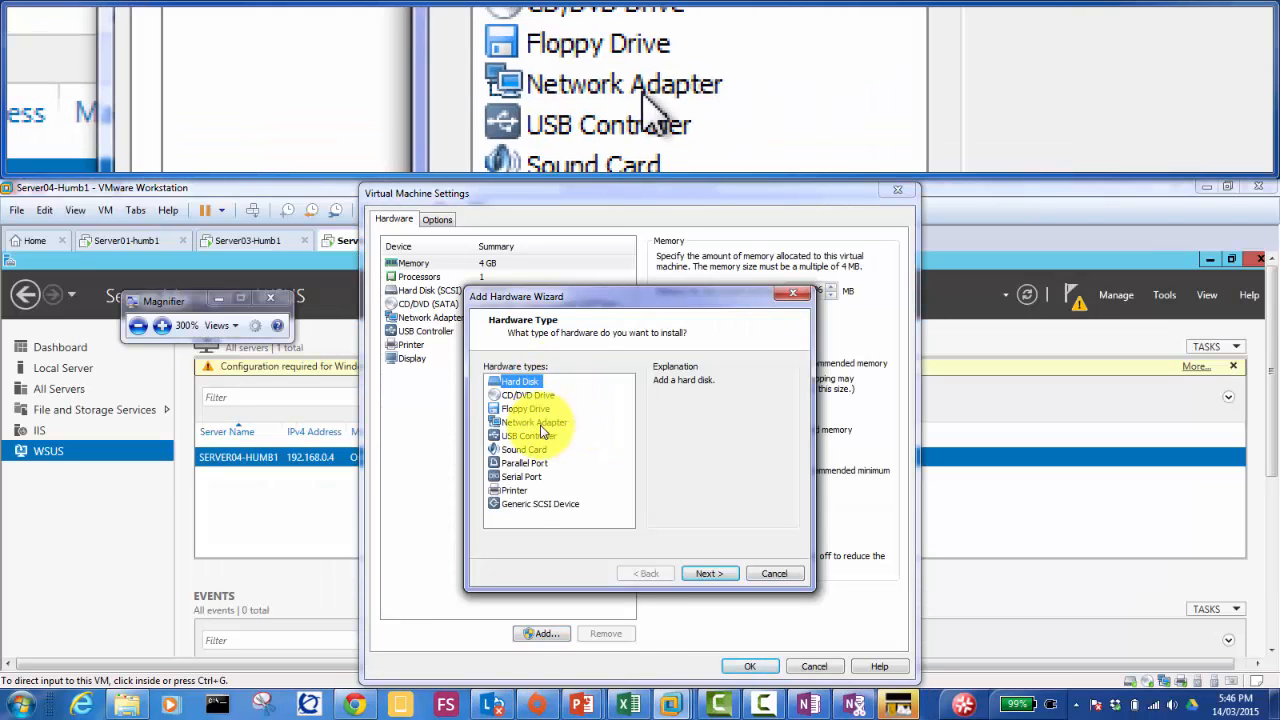
click(537, 423)
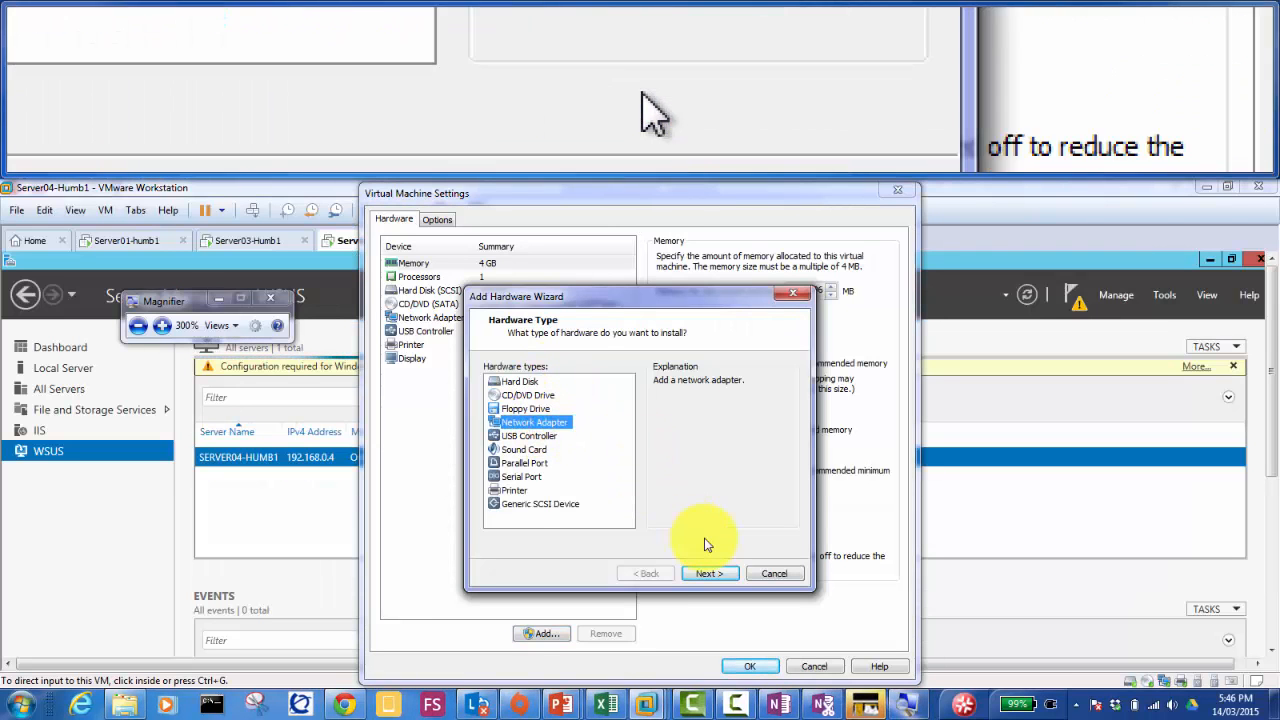
click(707, 573)
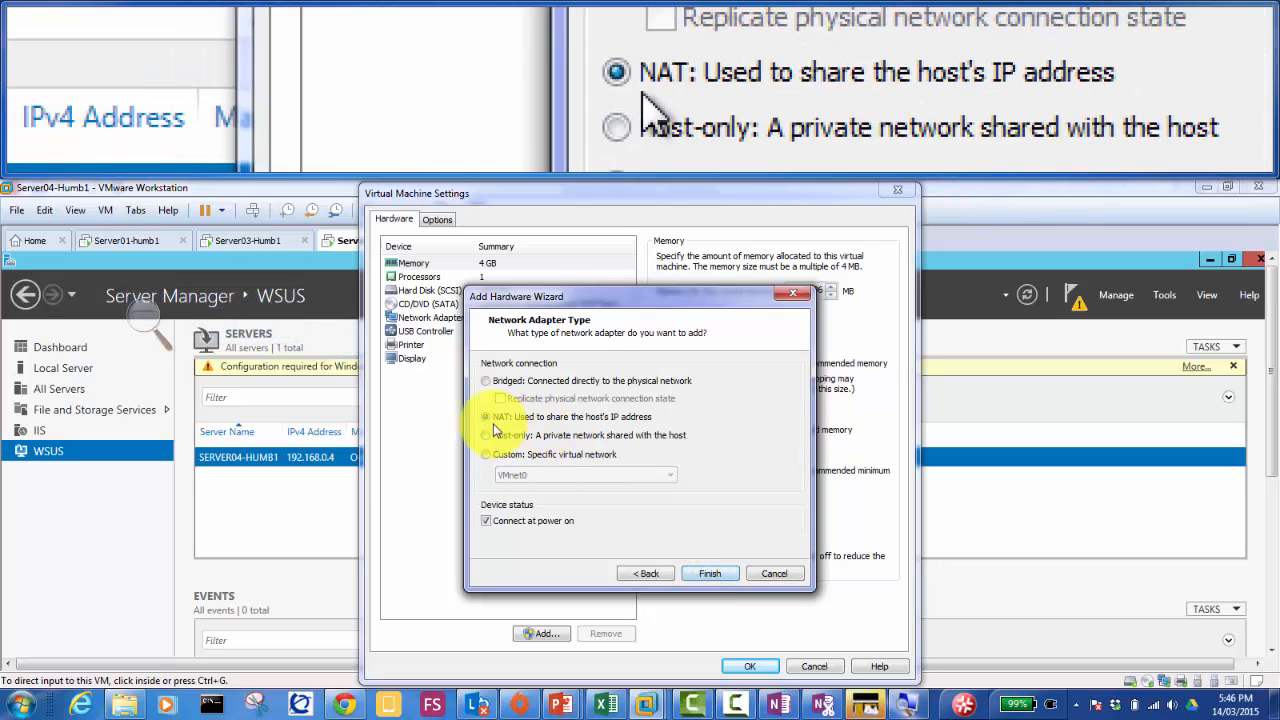
click(485, 381)
click(500, 398)
click(709, 573)
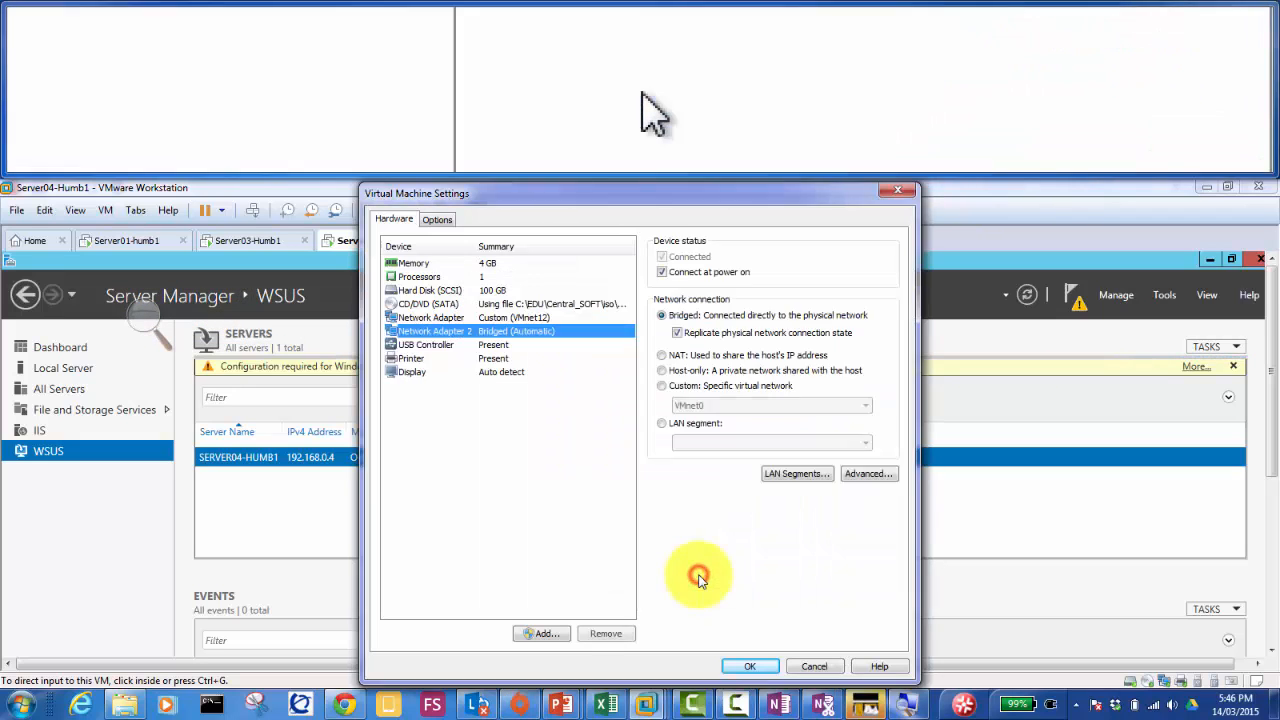
click(741, 668)
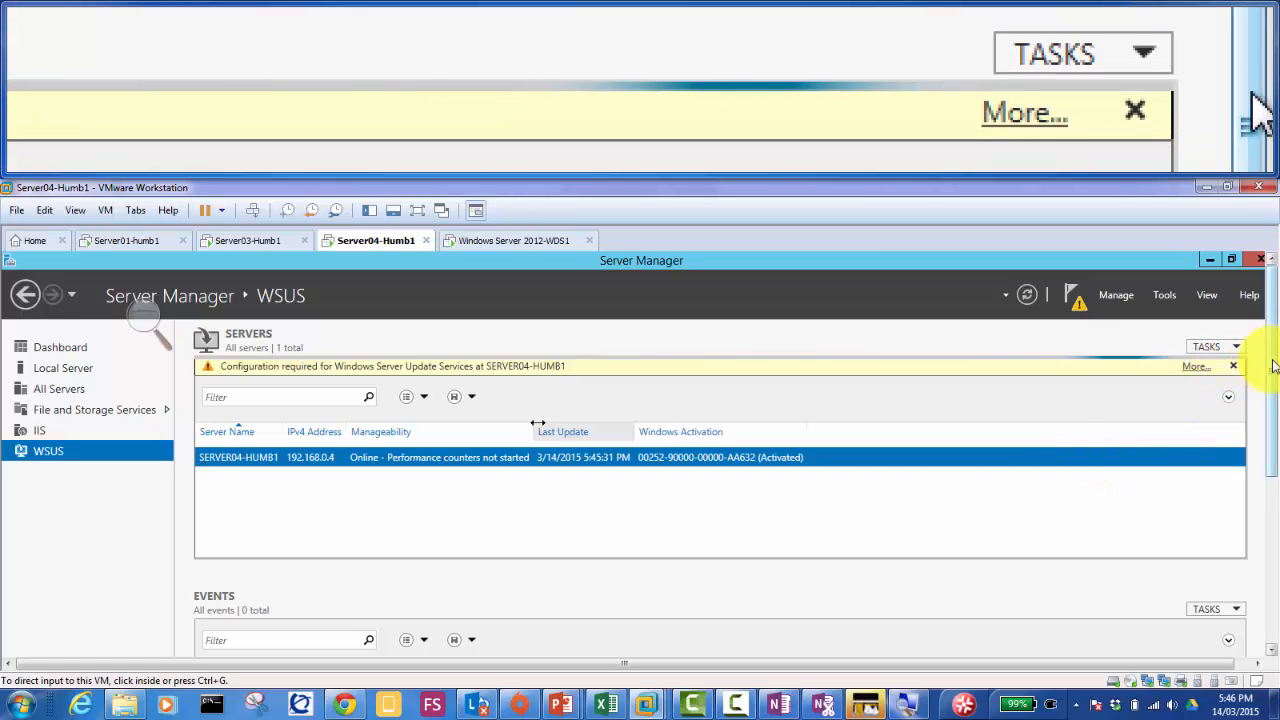
Step: Confirm the WSUS post-deployment configuration on Server04 completed, then close the All Servers Task Details window
drag(1273, 365, 1265, 300)
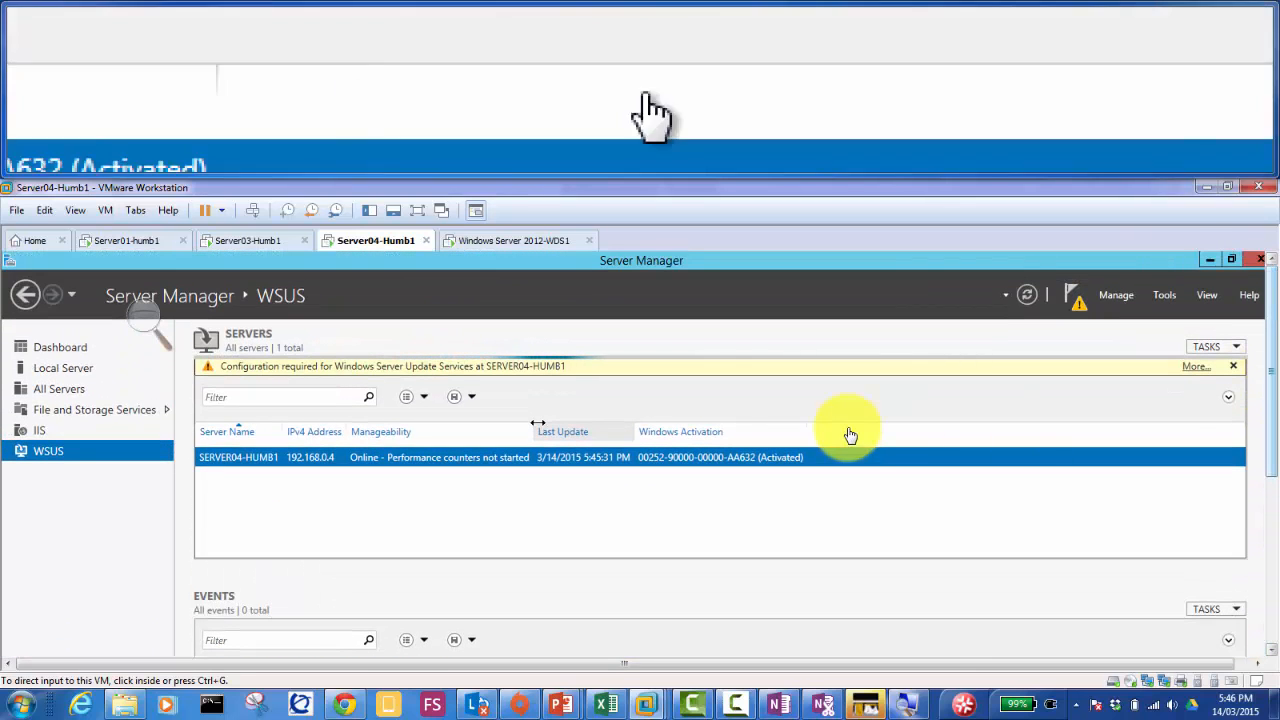
click(357, 370)
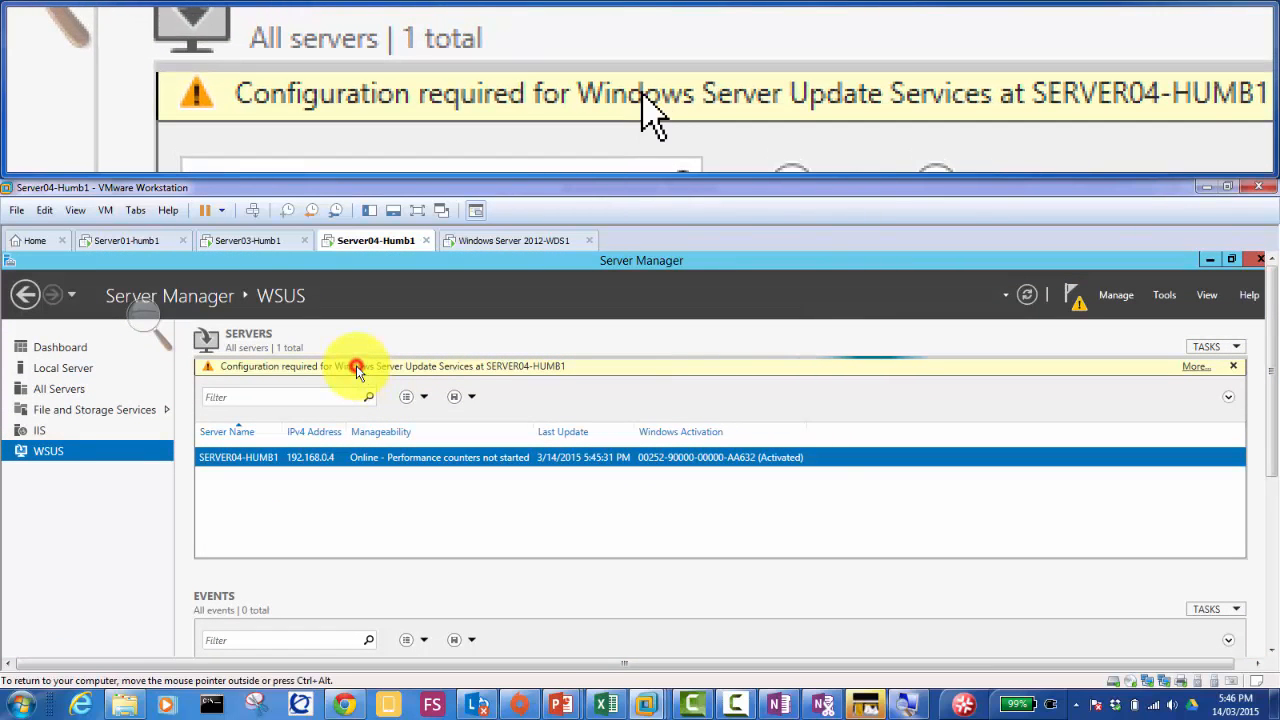
click(1196, 368)
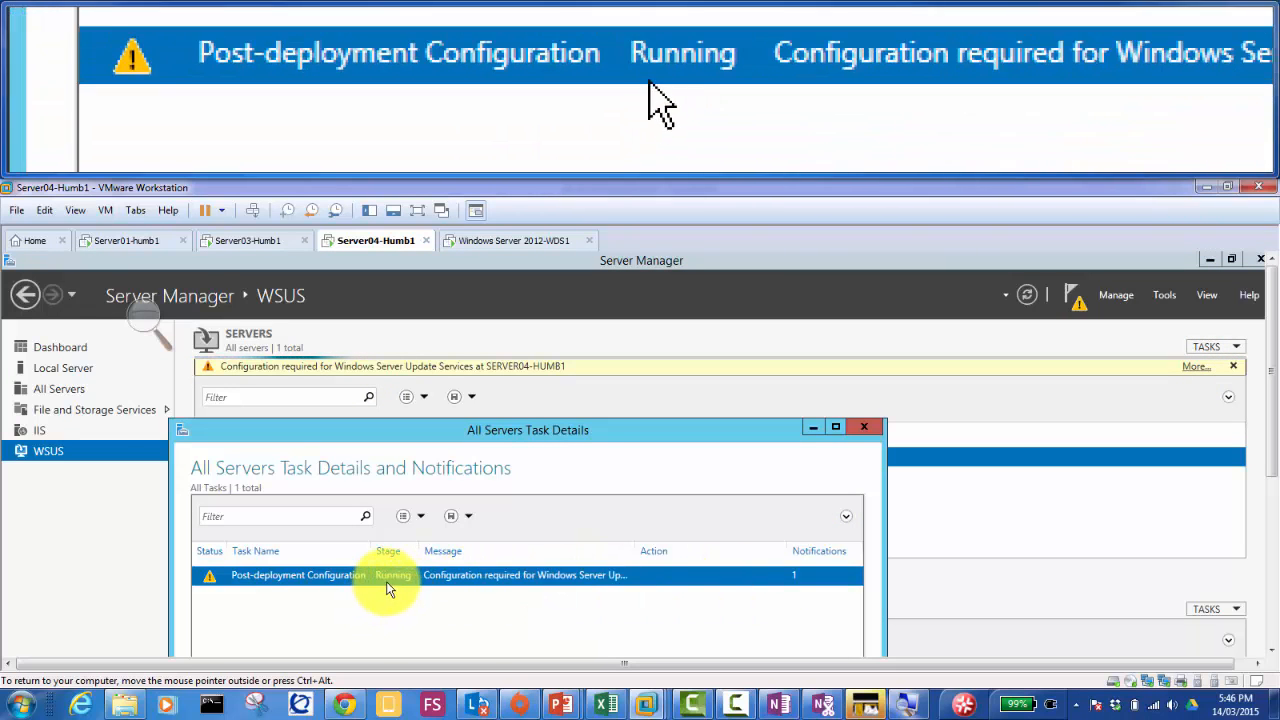
right_click(341, 575)
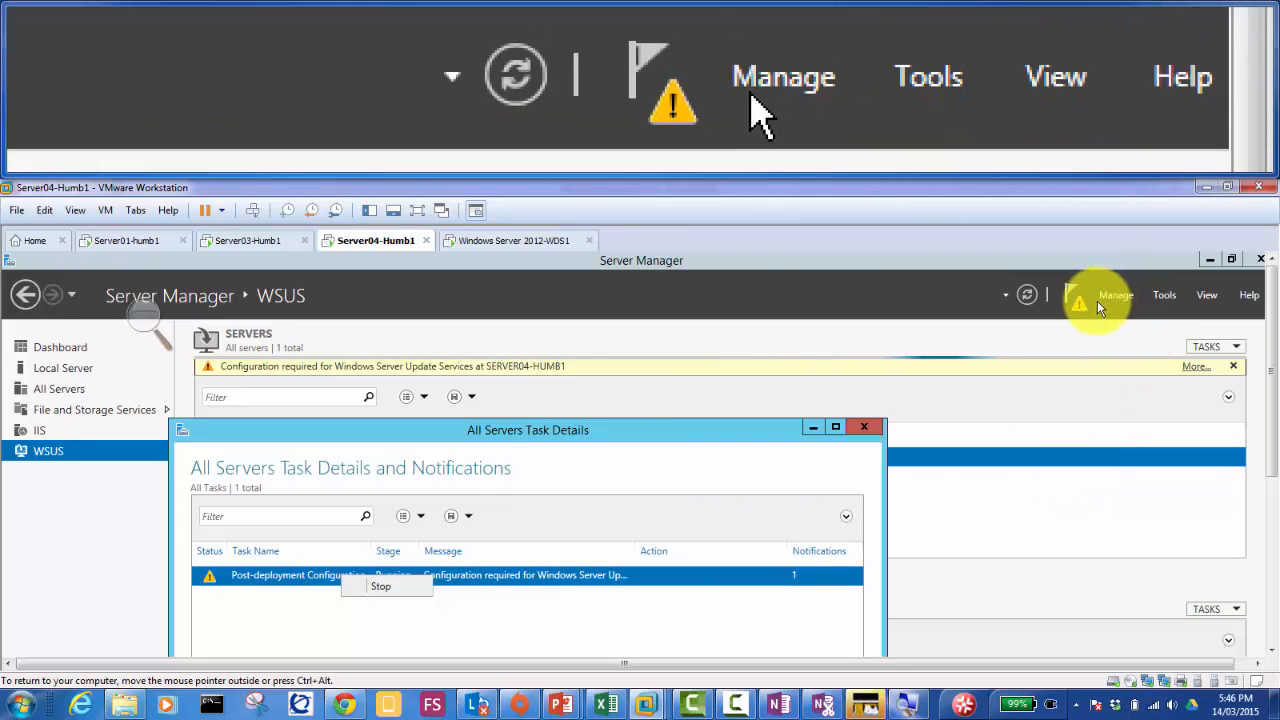
click(1077, 303)
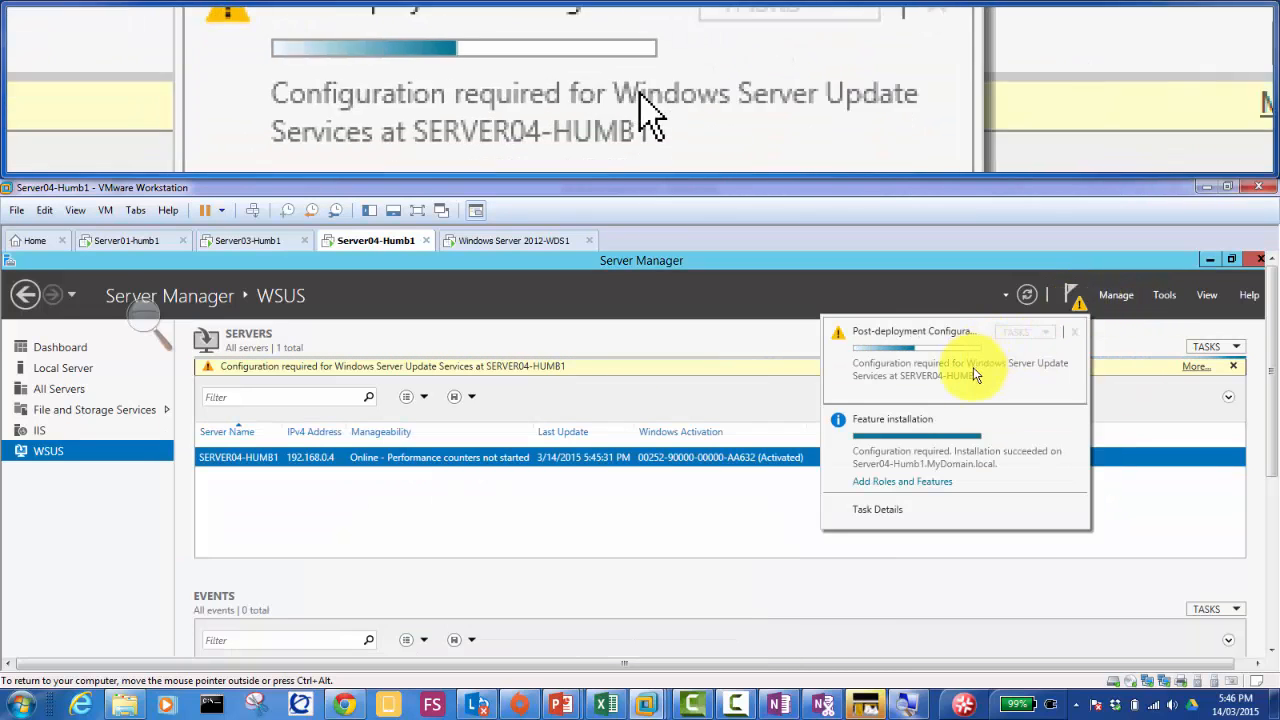
drag(1272, 338, 1272, 555)
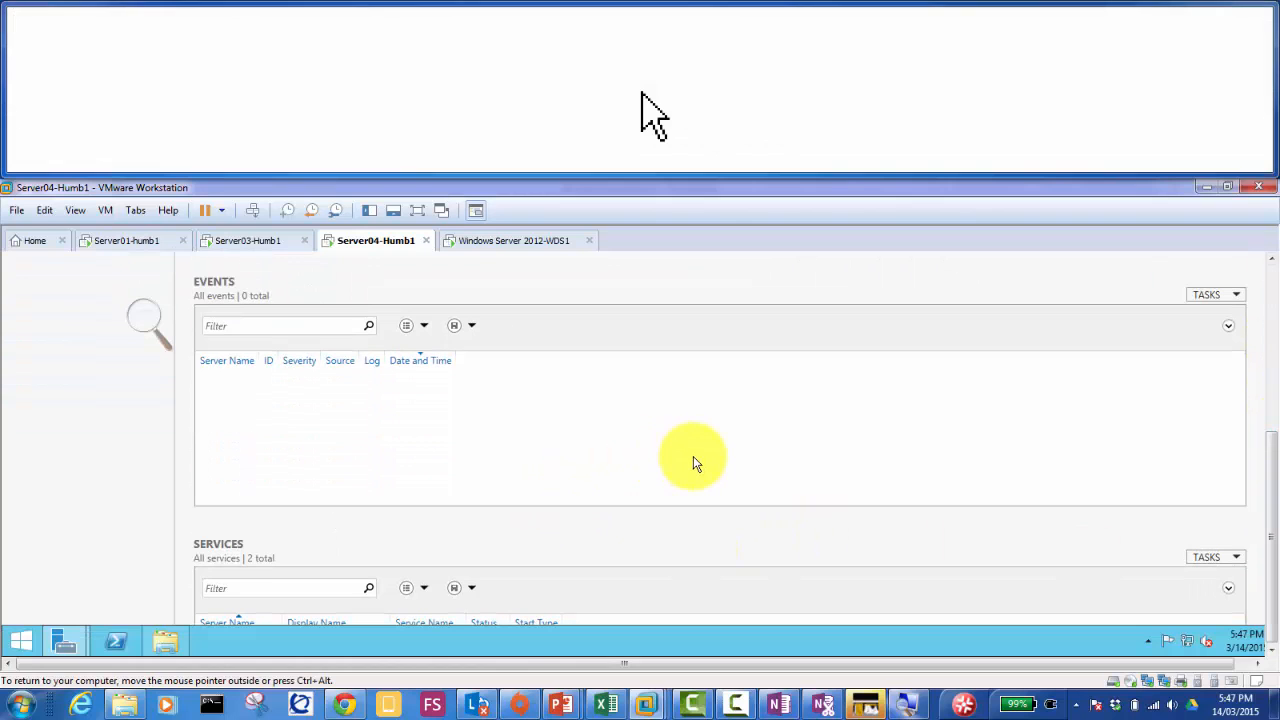
mouse_move(65, 648)
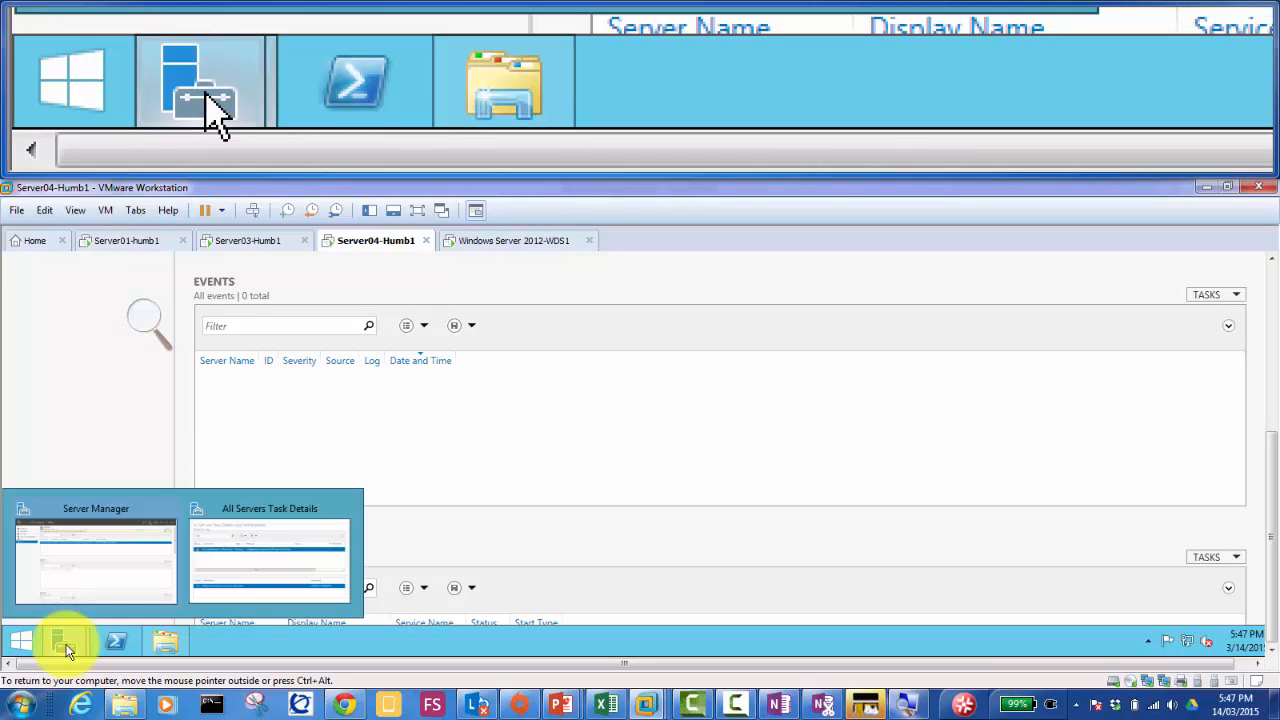
click(232, 558)
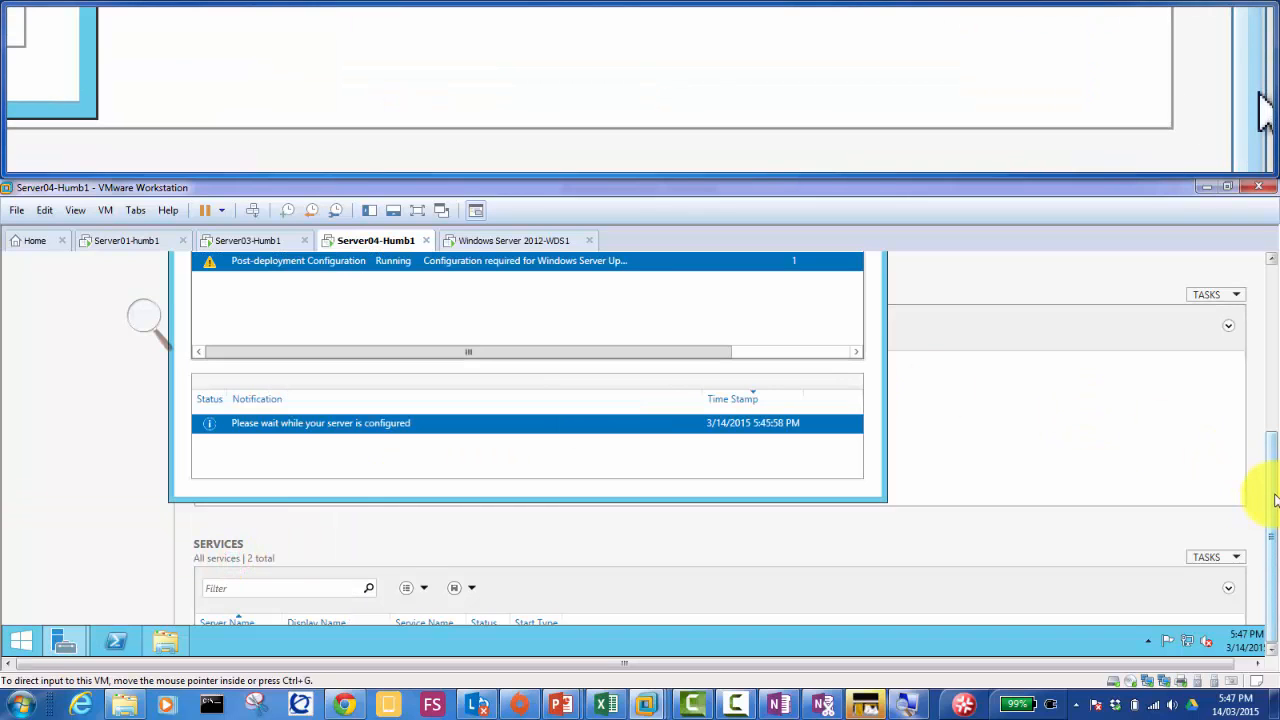
drag(1274, 495, 1274, 405)
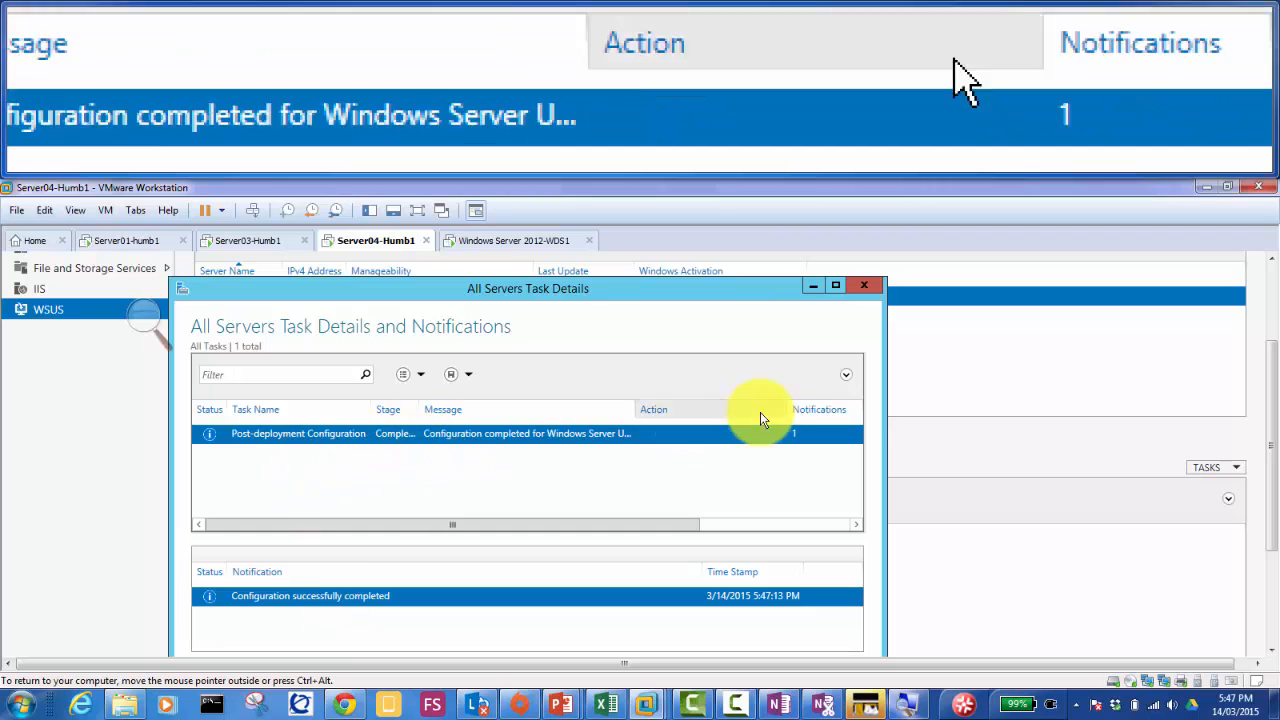
click(864, 286)
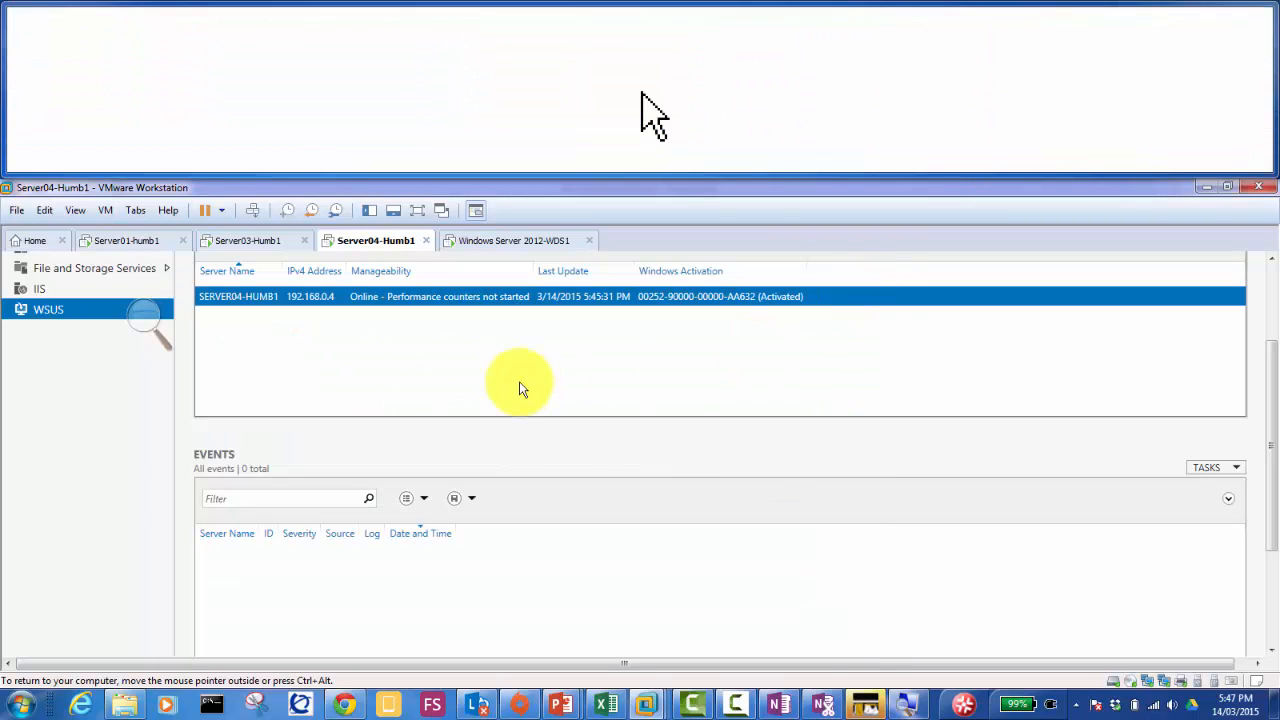
Step: Launch Windows Server Update Services from Server Manager's Tools menu and allow network discovery
drag(1272, 396, 1276, 320)
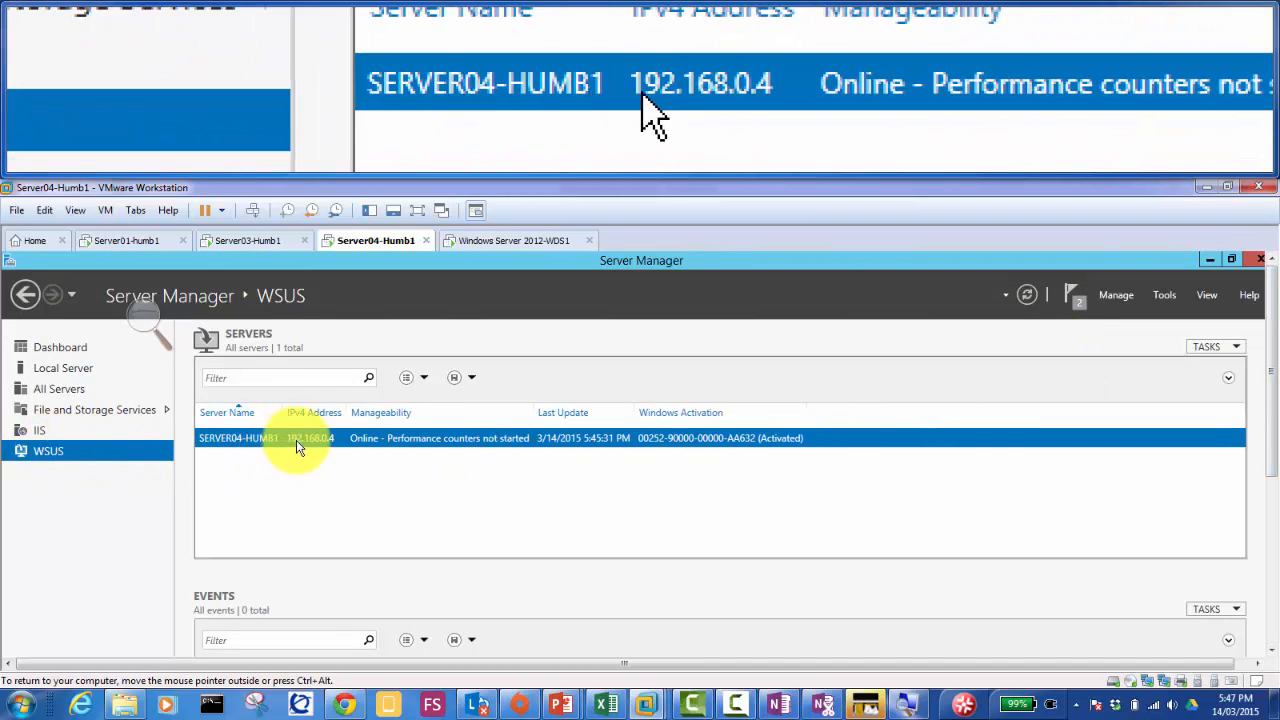
right_click(297, 440)
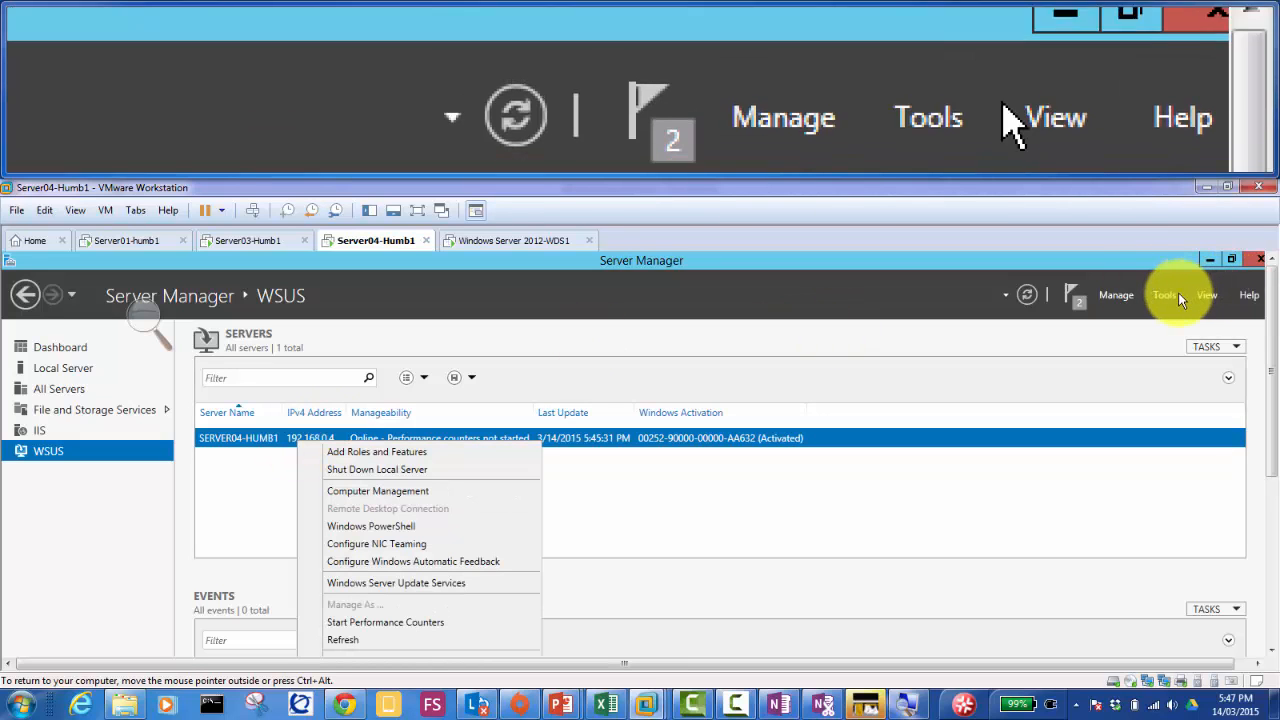
click(1169, 296)
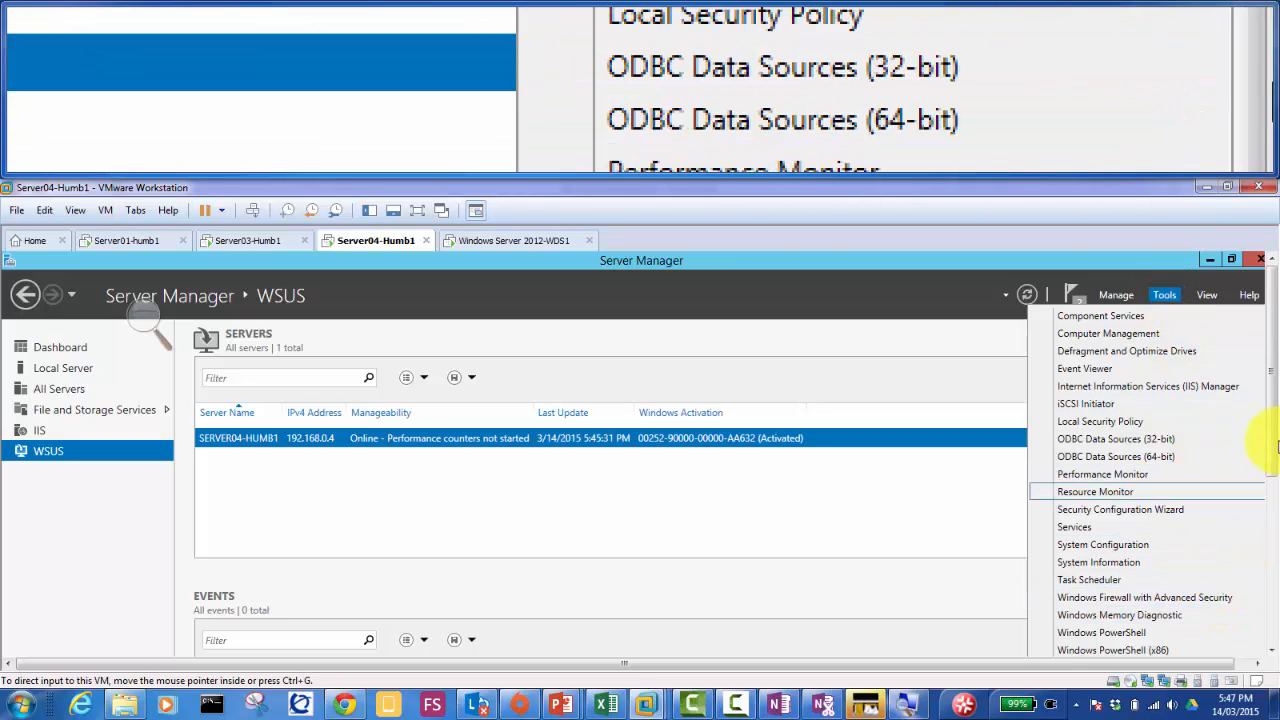
drag(1269, 442, 1276, 545)
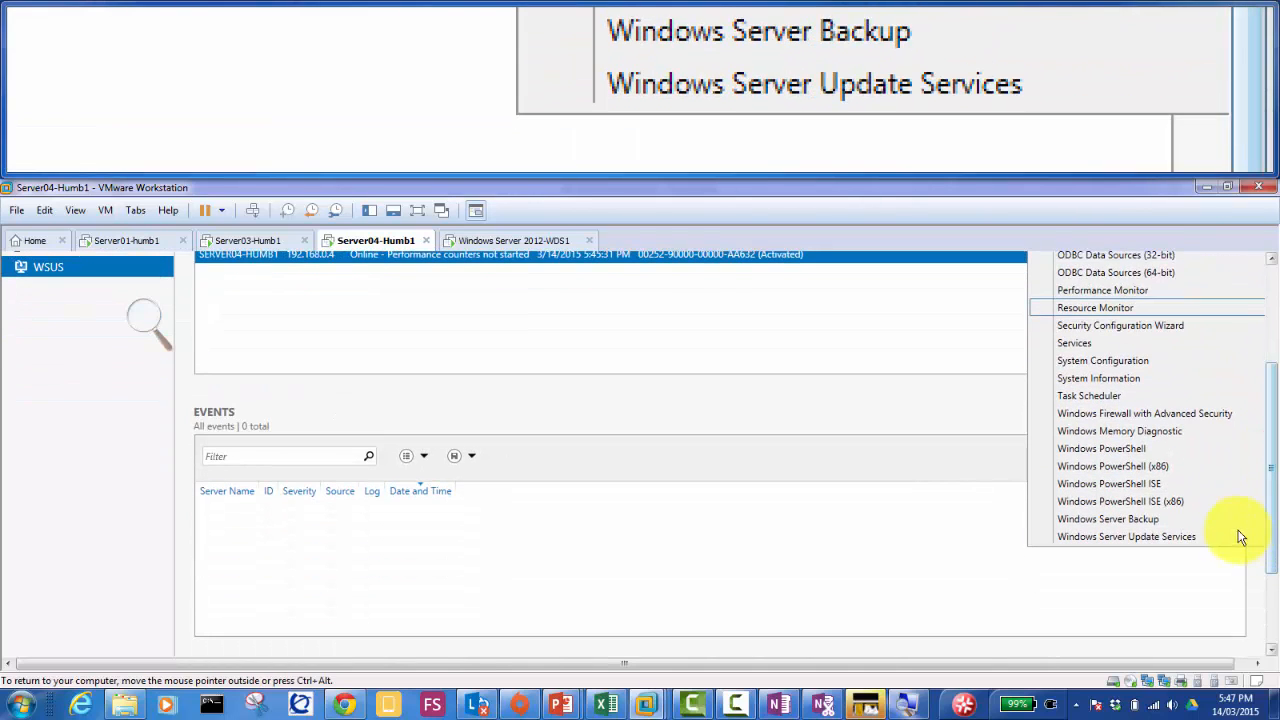
click(1145, 538)
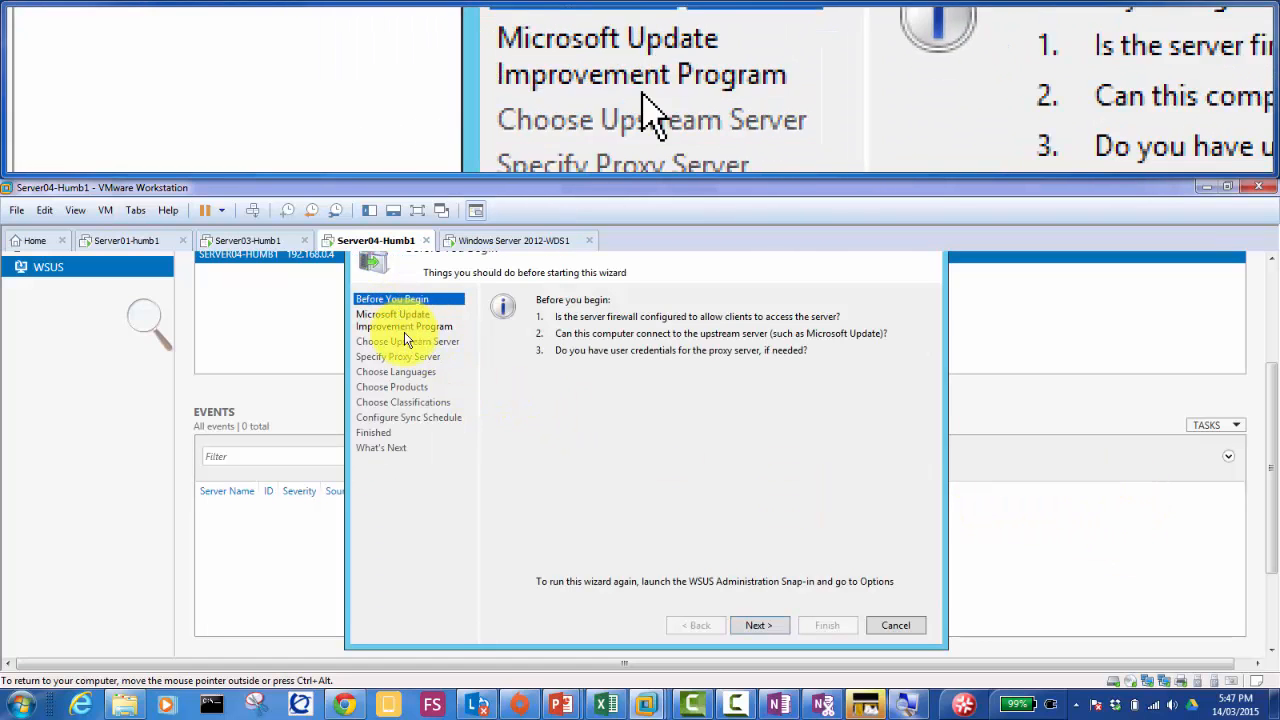
scroll(1268, 455, up, 1)
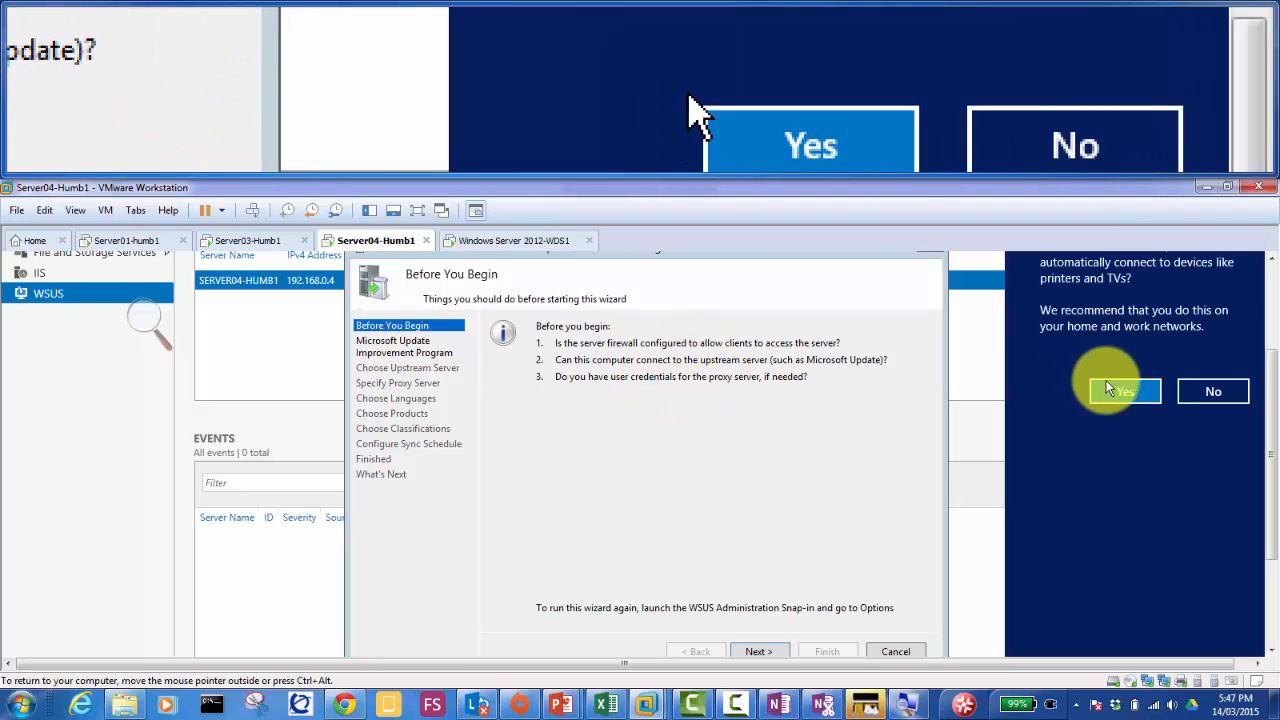
click(1117, 391)
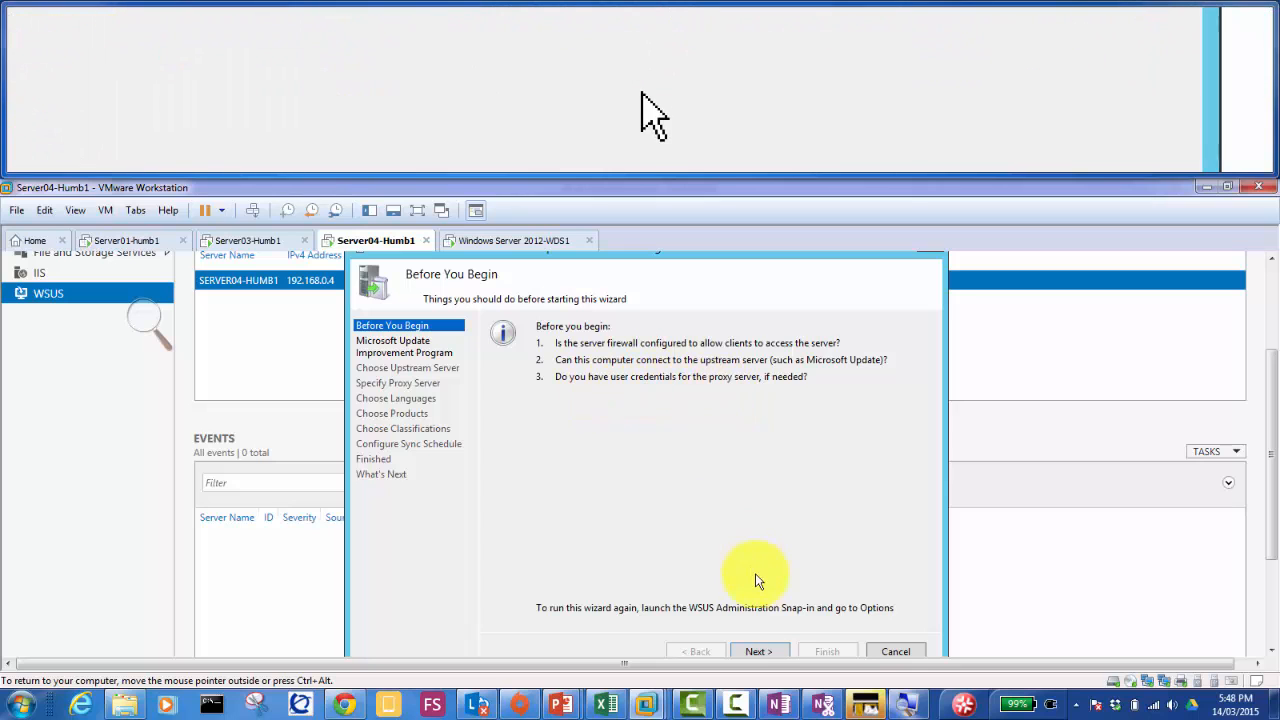
Step: Page through the WSUS wizard declining the Improvement Program, keeping Microsoft Update as upstream, with no proxy
click(755, 652)
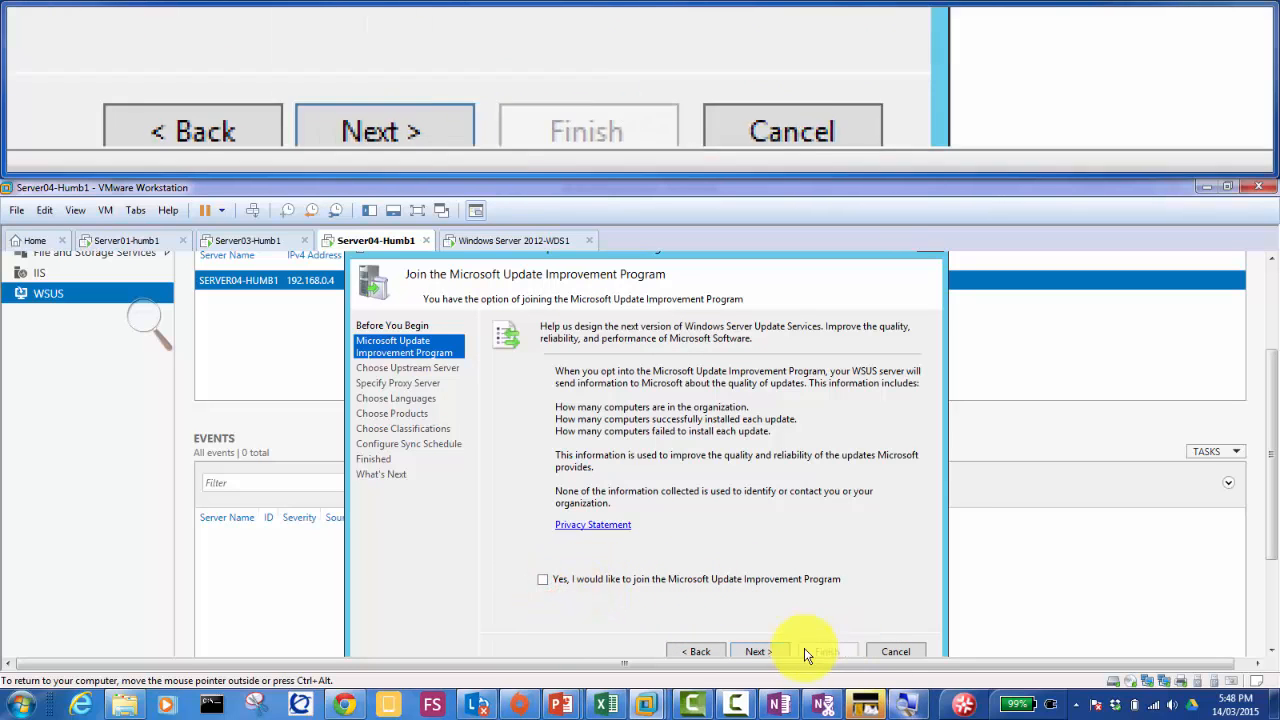
click(755, 651)
click(755, 651)
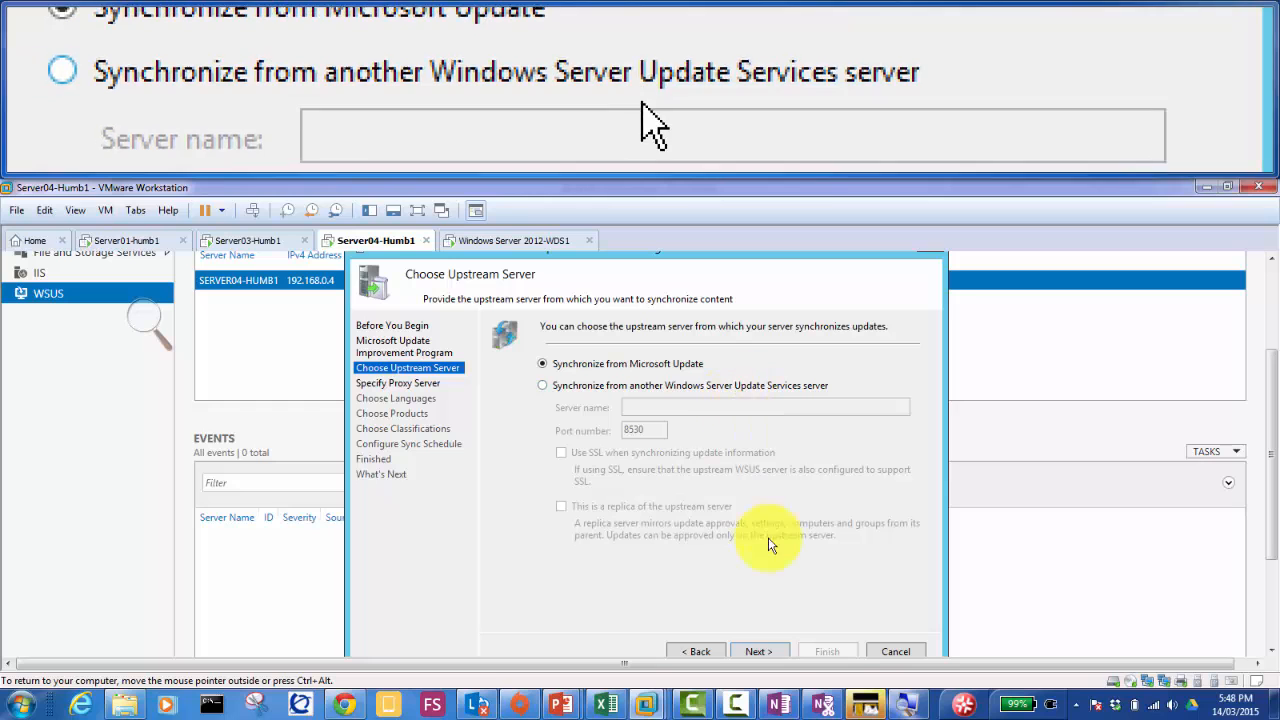
click(768, 650)
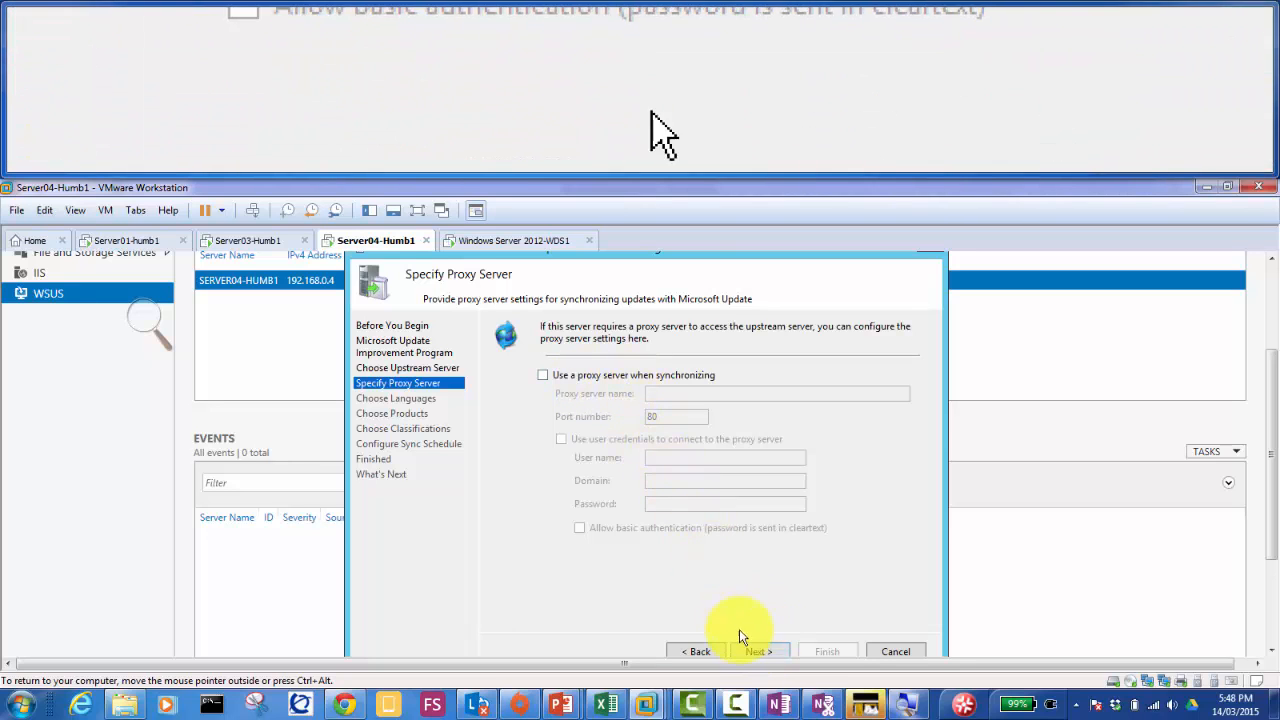
click(752, 651)
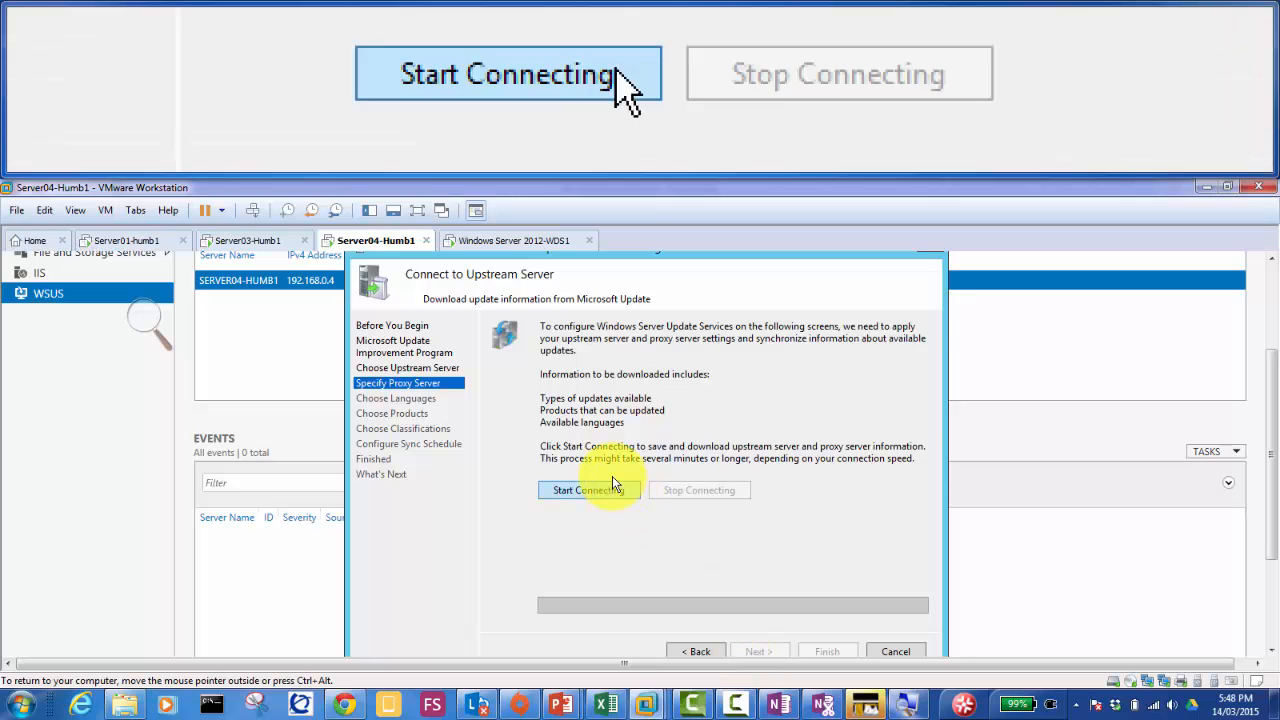
Step: Start connecting to Microsoft Update to download upstream server information
click(593, 491)
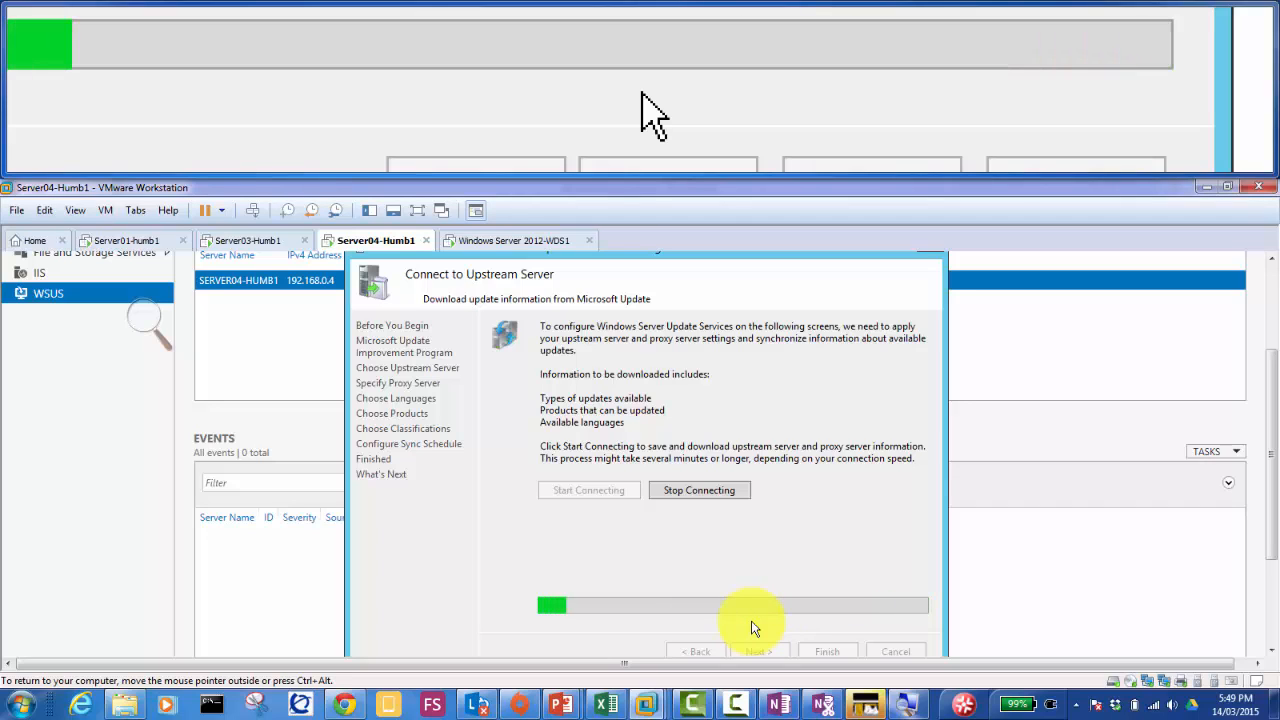
click(1271, 627)
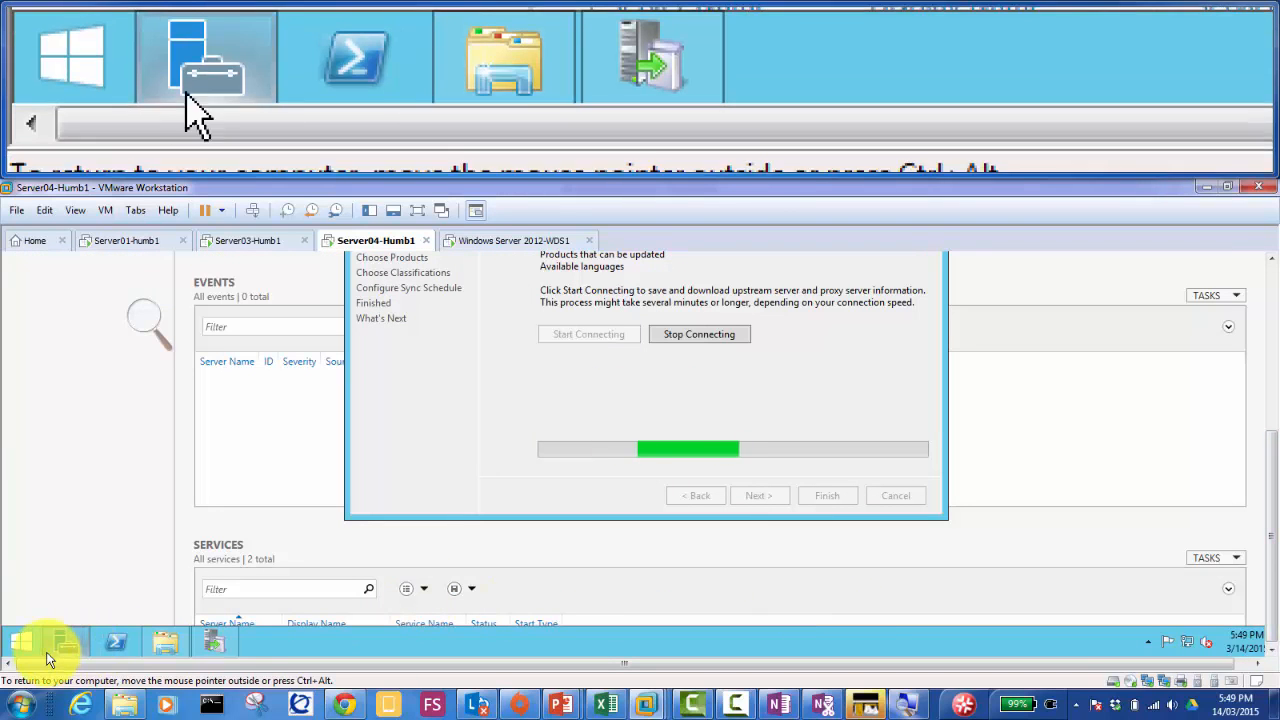
Step: Launch Internet Explorer on the guest and accept its recommended security and compatibility settings
click(22, 641)
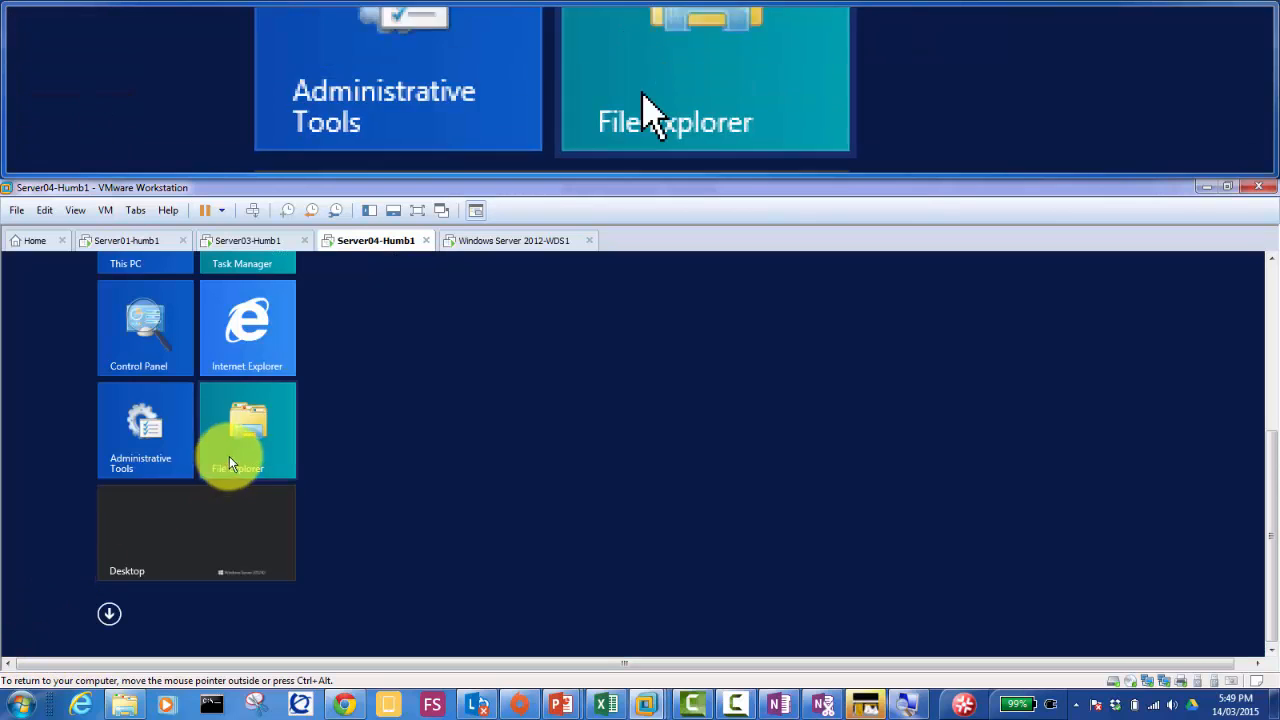
click(240, 318)
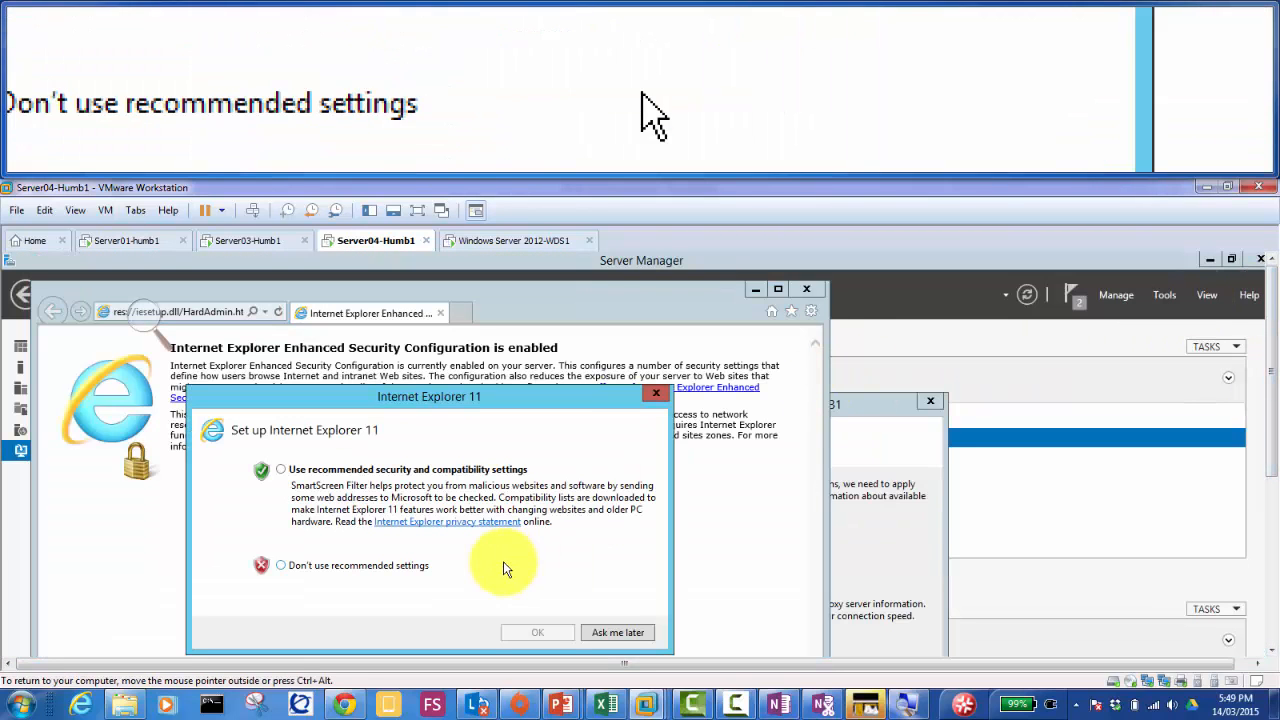
click(390, 470)
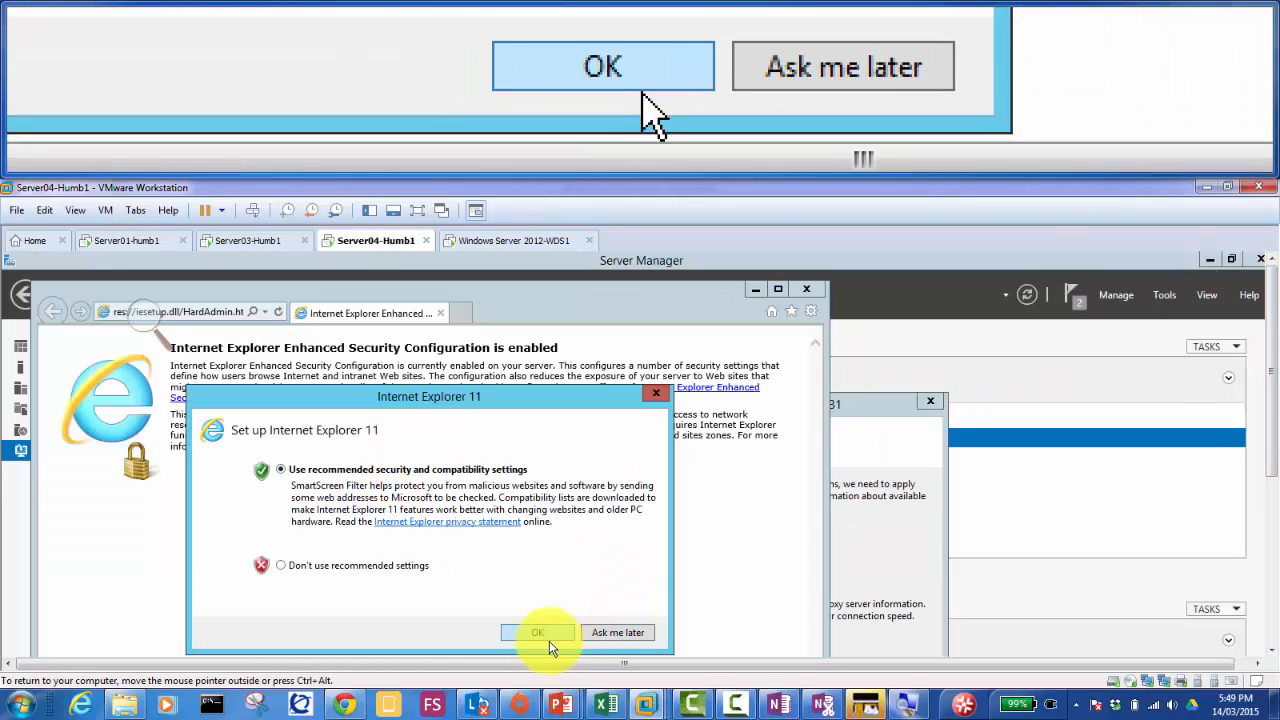
click(548, 636)
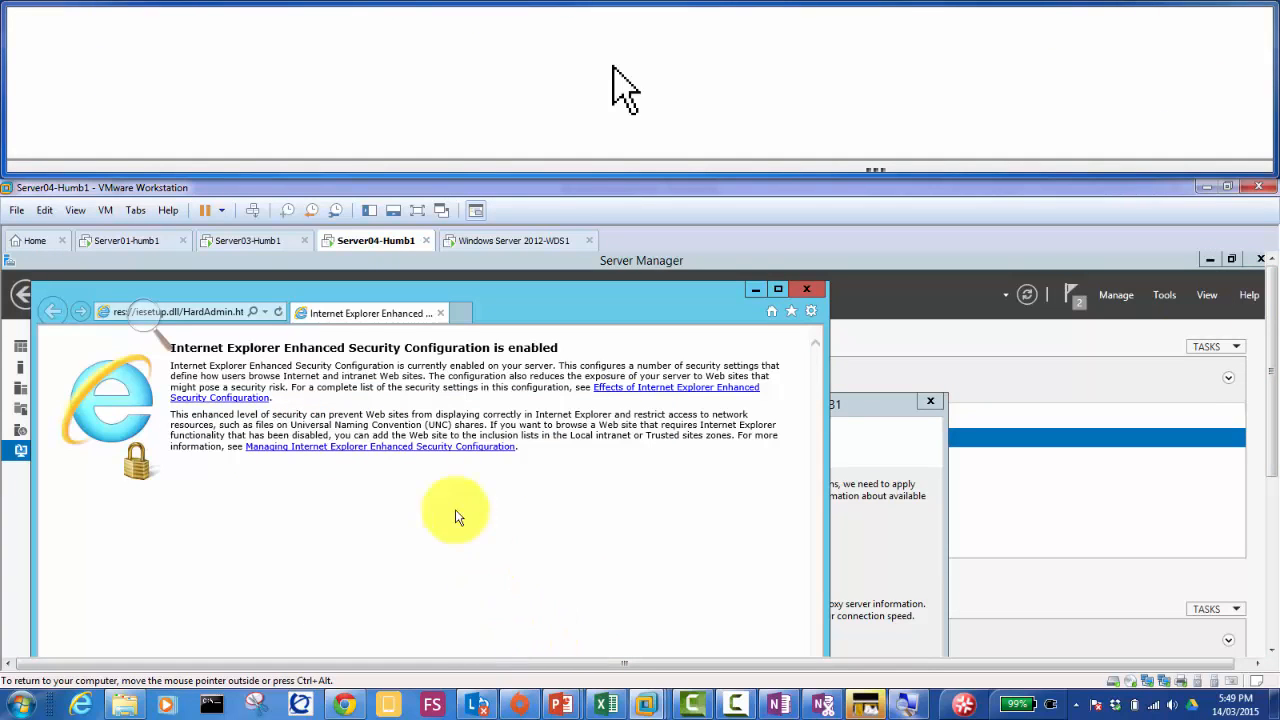
Step: Load a previously visited Microsoft link to test internet access, dismiss the blocked-content warning, and close IE
click(264, 315)
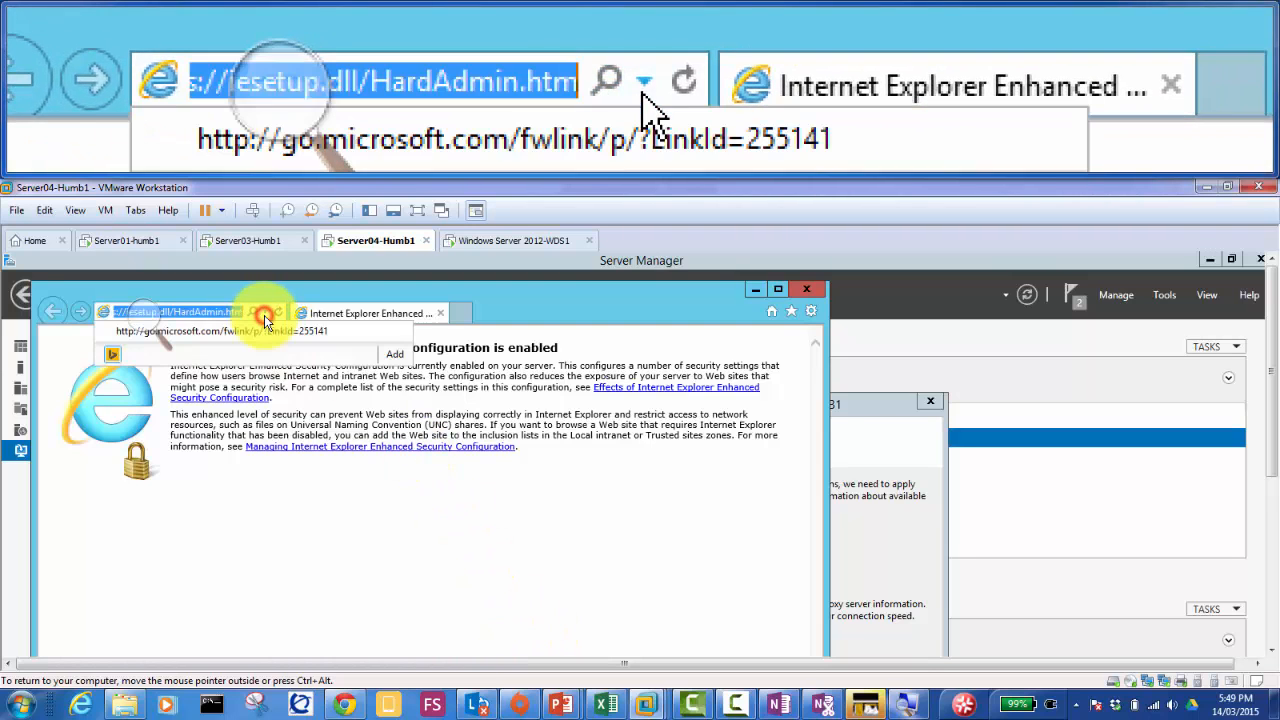
click(262, 336)
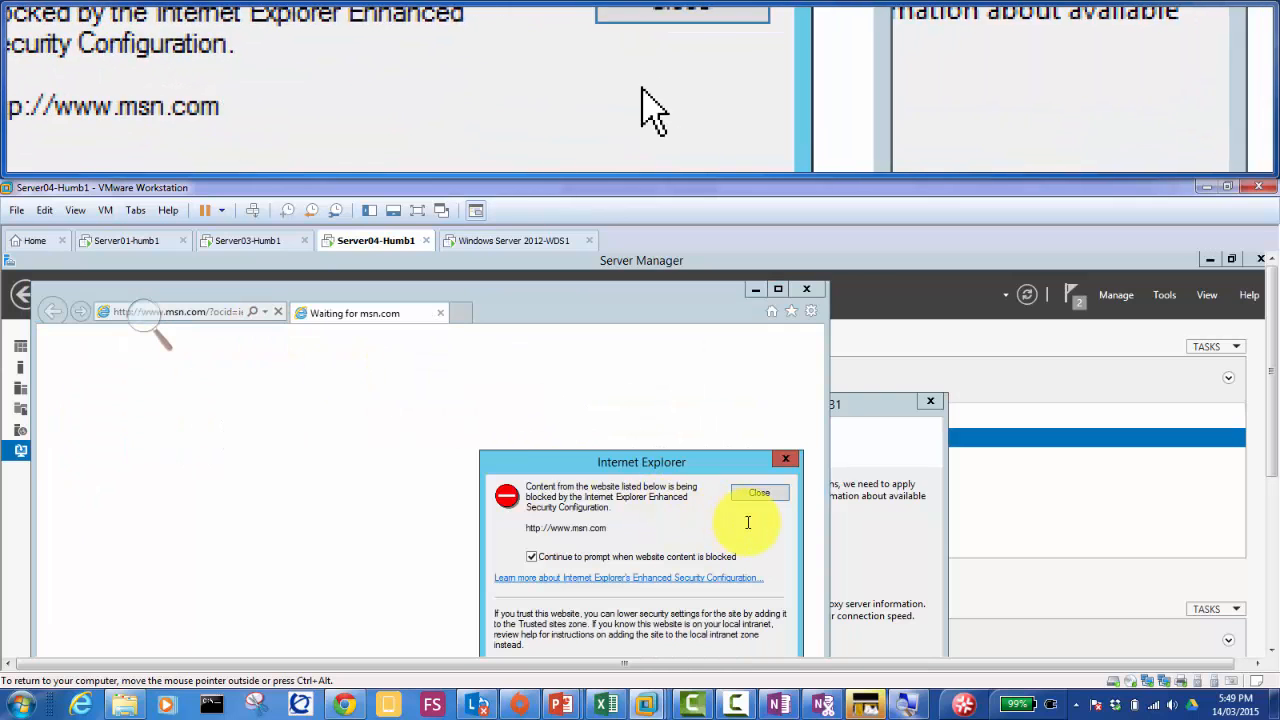
click(763, 497)
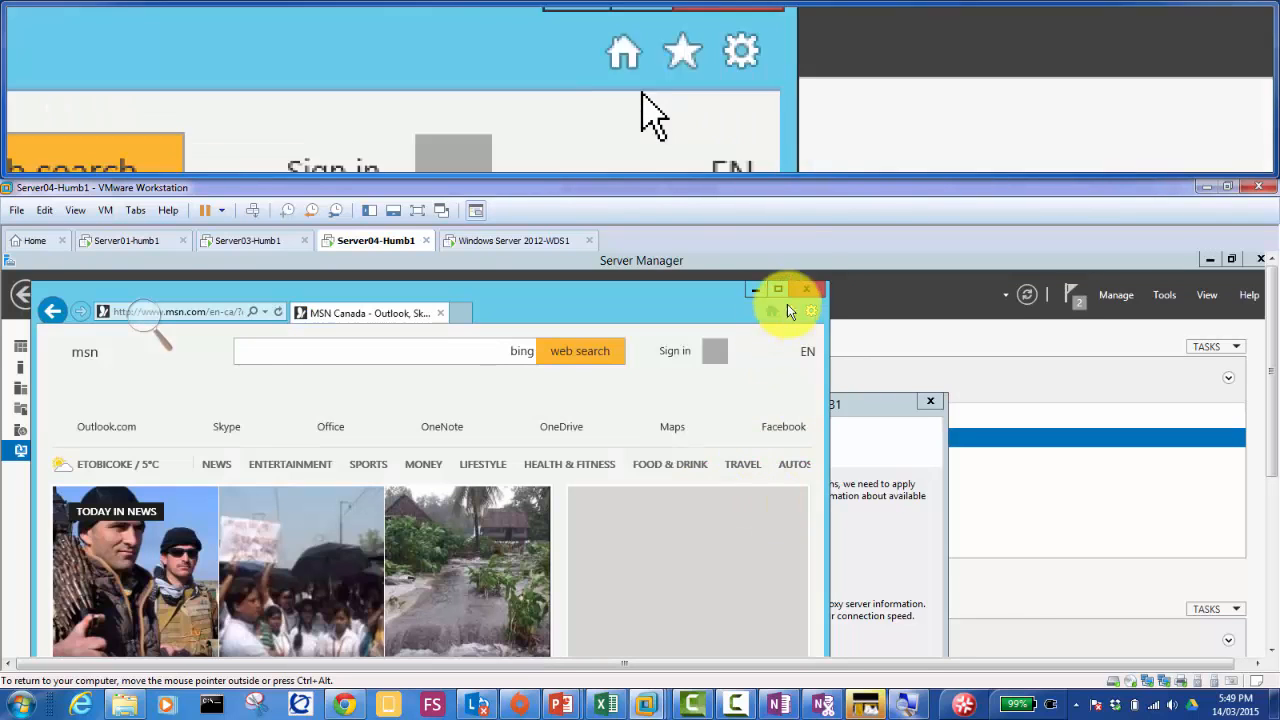
click(808, 291)
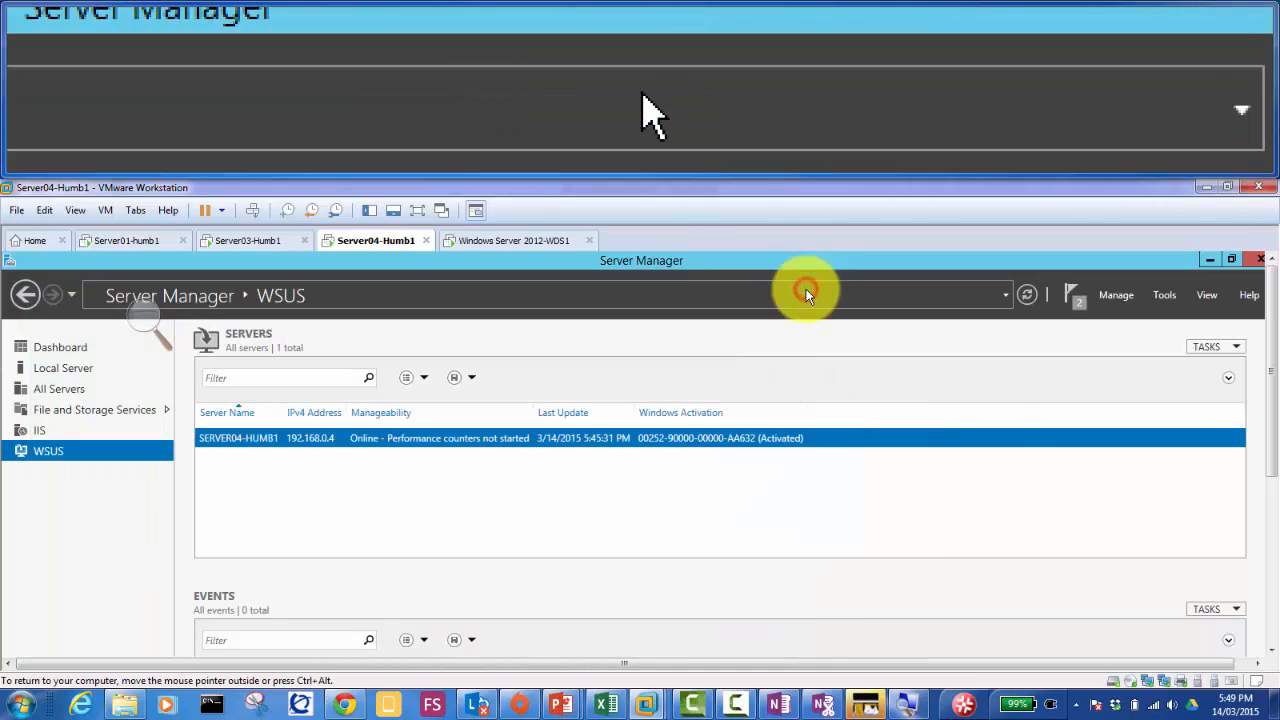
Step: Restore the WSUS wizard from the guest taskbar to watch the Microsoft Update download
scroll(1275, 572, down, 3)
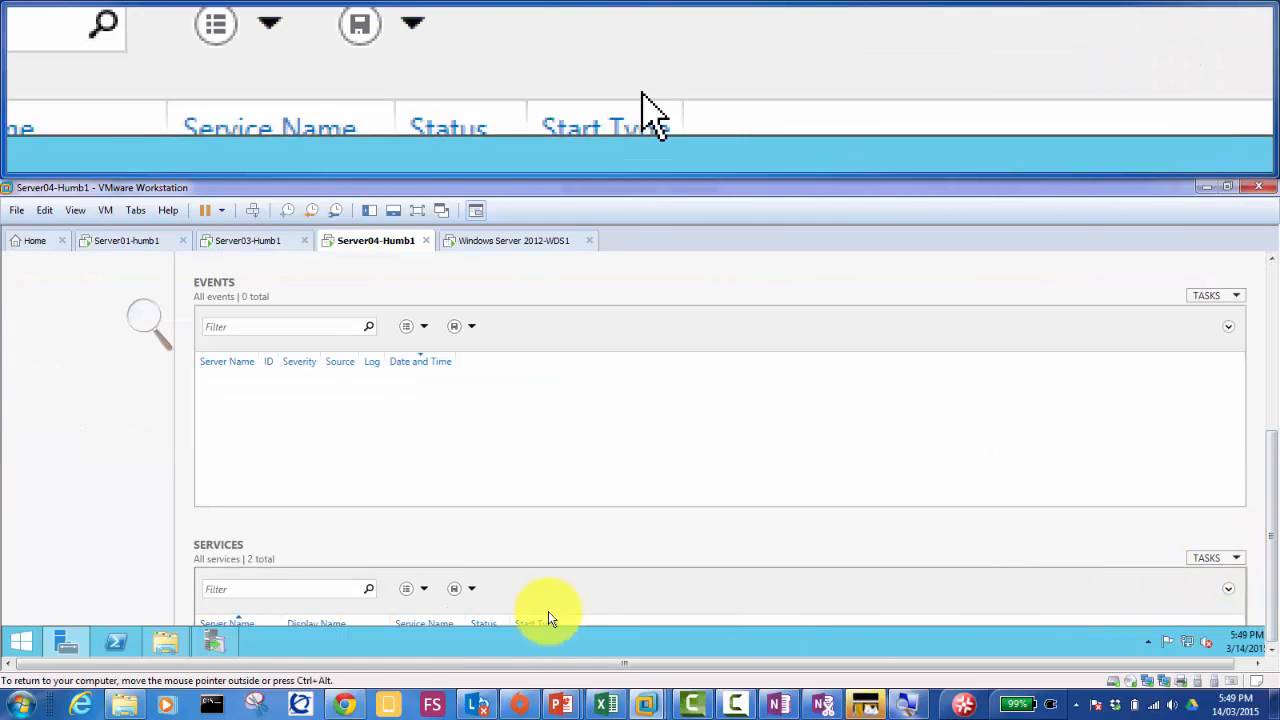
click(215, 638)
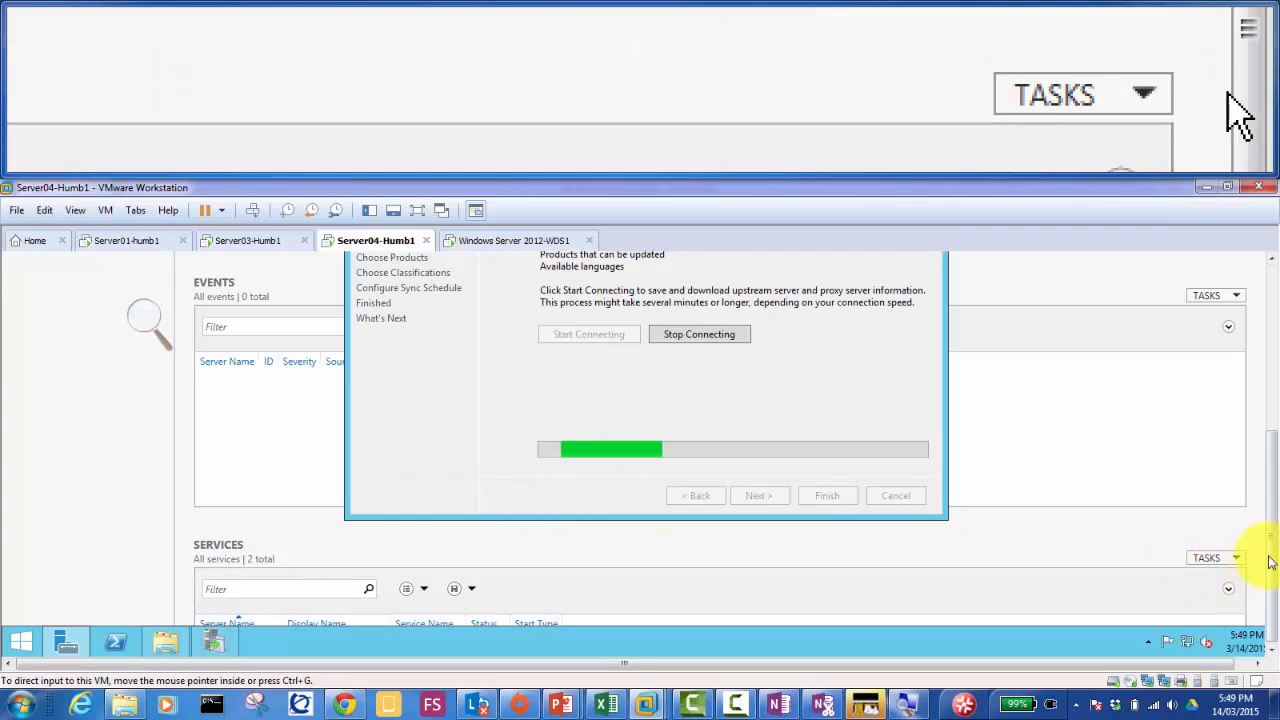
scroll(1265, 520, up, 3)
scroll(1265, 480, up, 1)
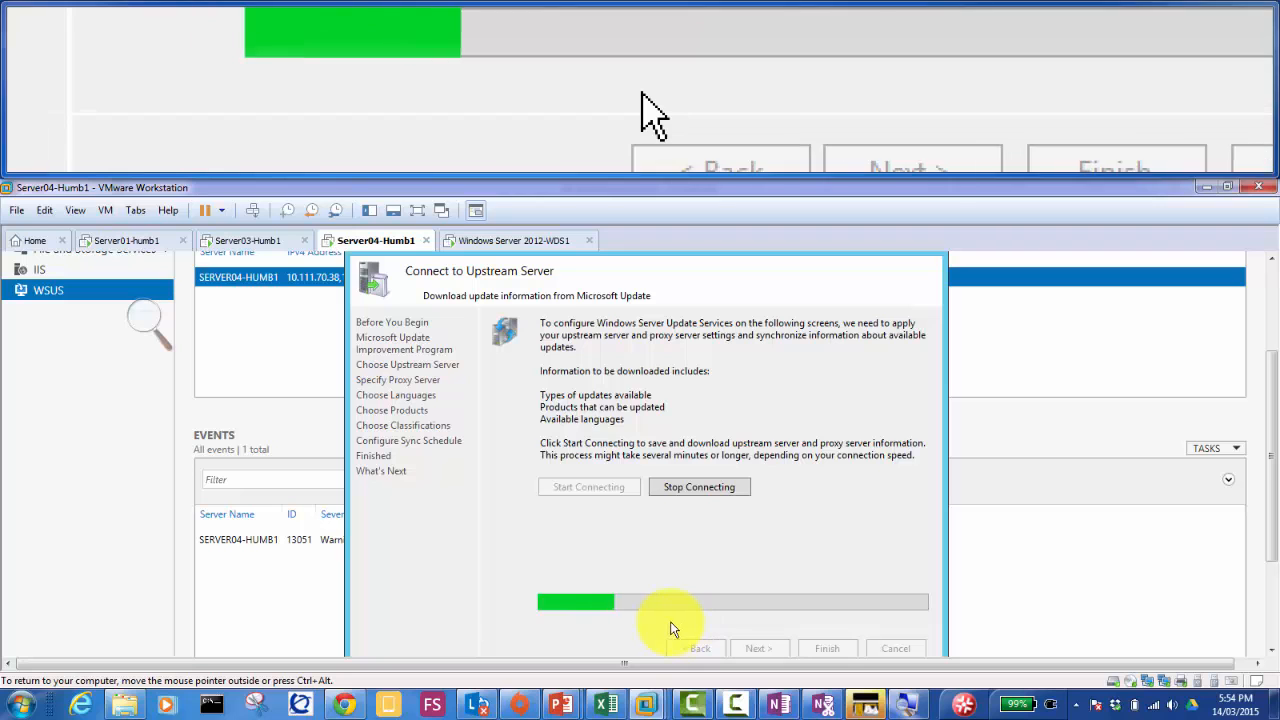
Step: Wait until the upstream download from Microsoft Update fills the progress bar
drag(1268, 495, 1272, 554)
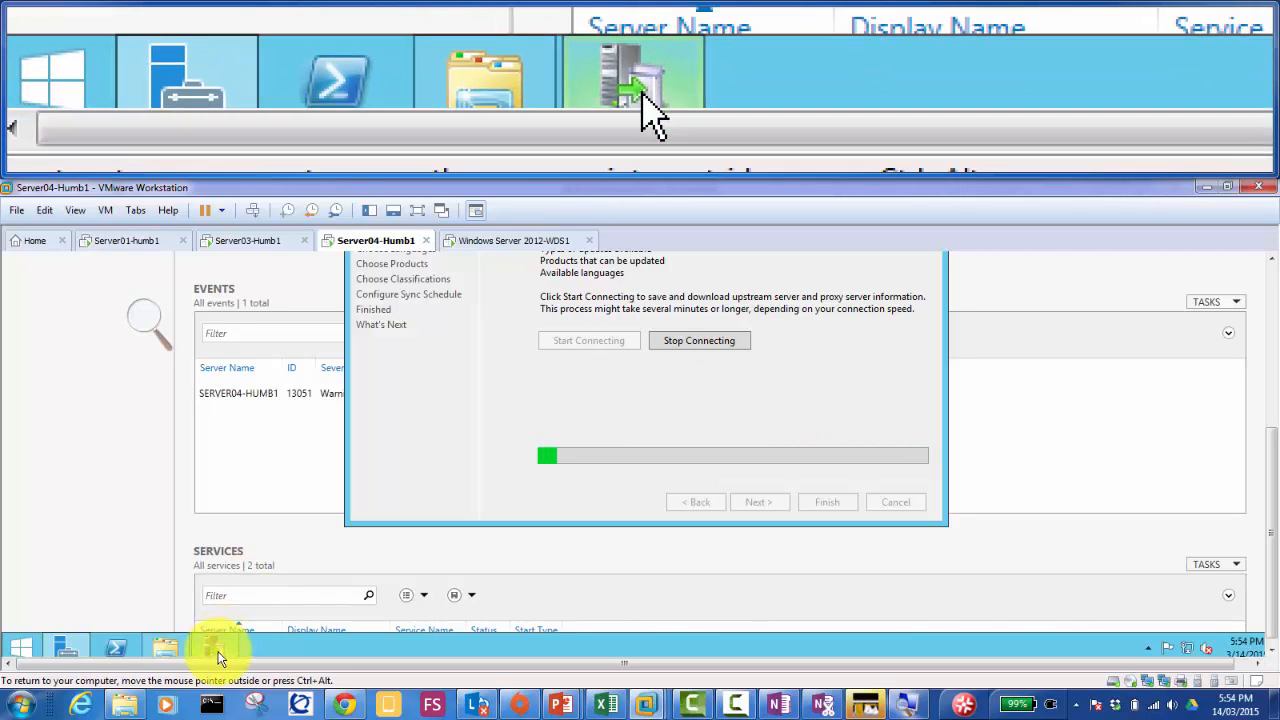
mouse_move(218, 655)
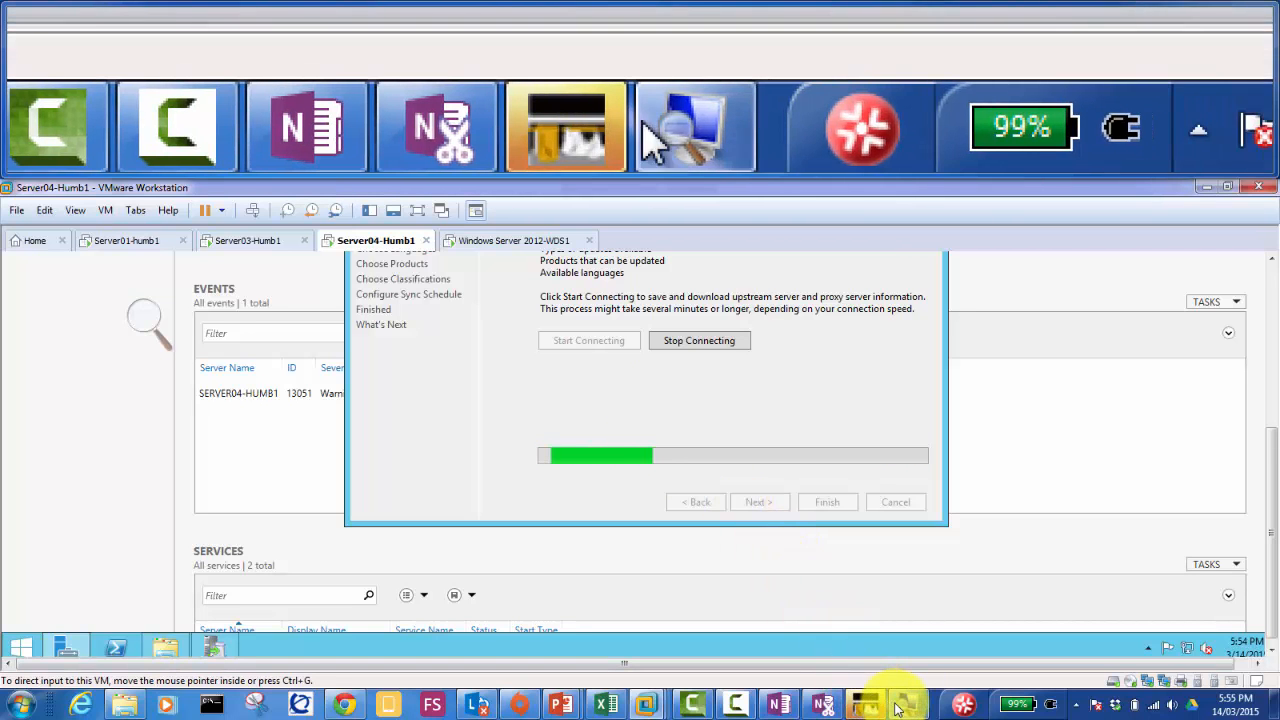
click(732, 704)
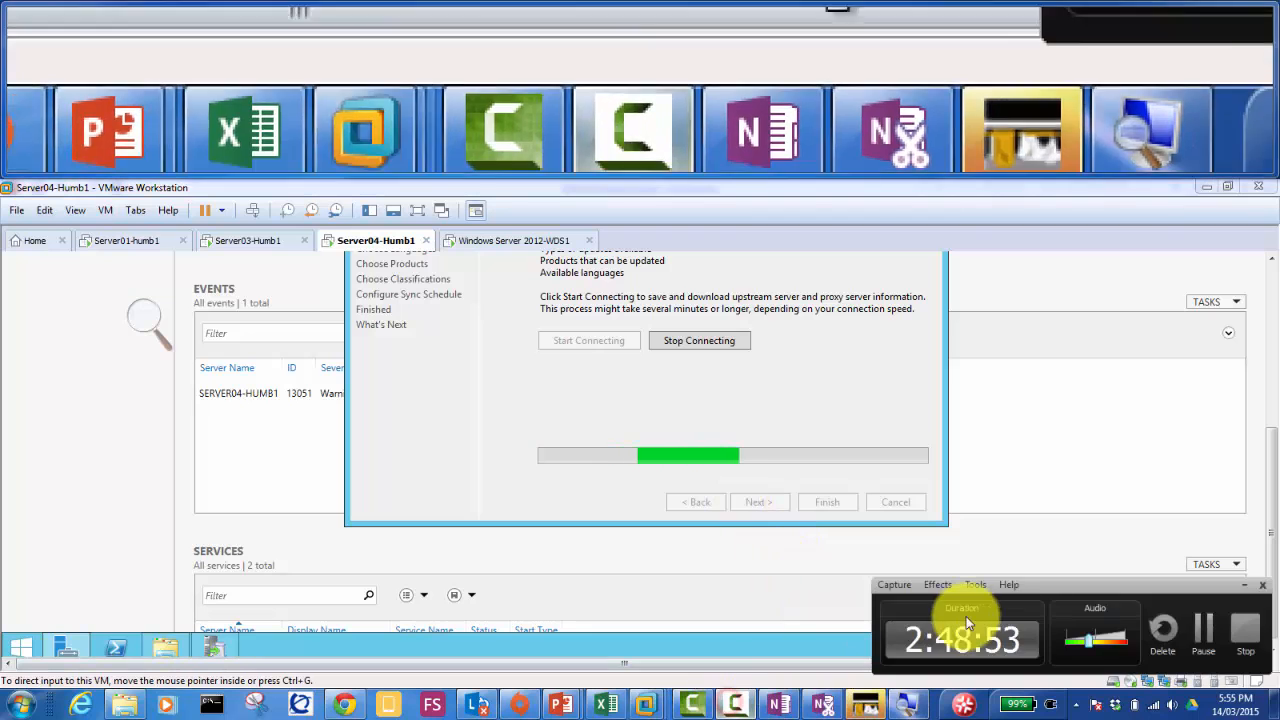
click(1207, 634)
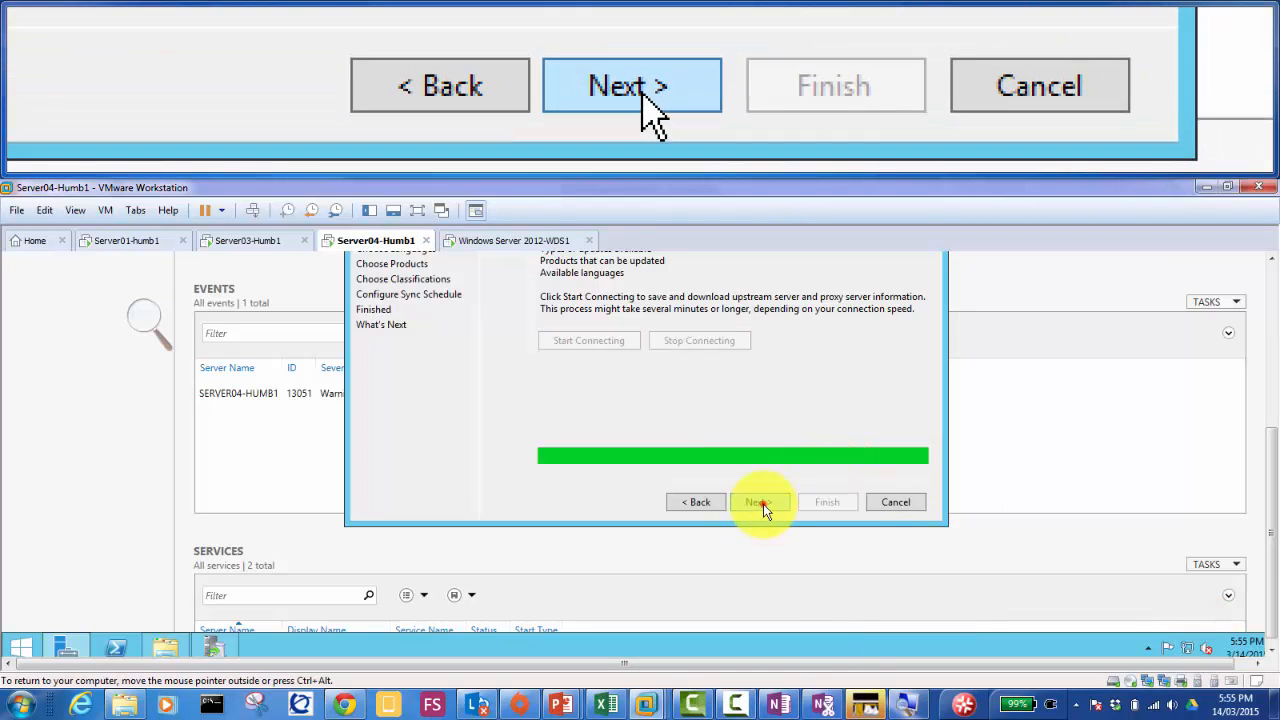
Step: Continue to Choose Languages, keep downloads limited to English only, and move on
click(763, 504)
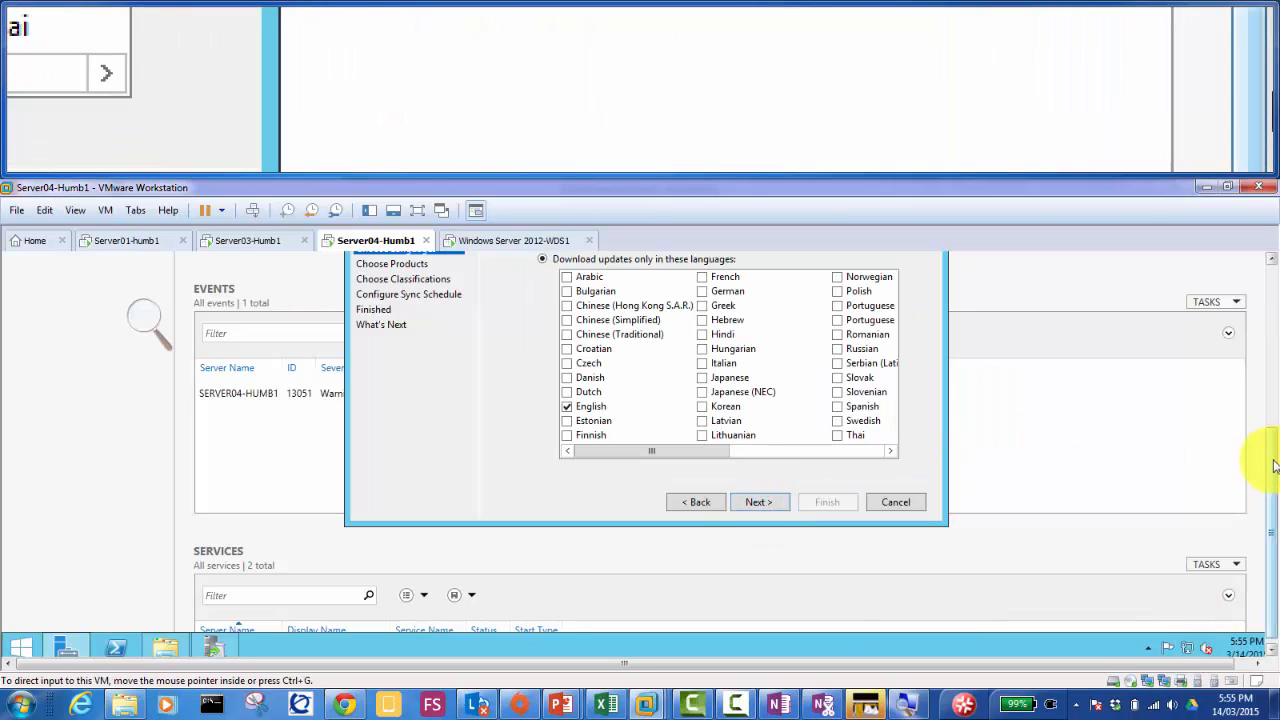
drag(1270, 458, 1268, 383)
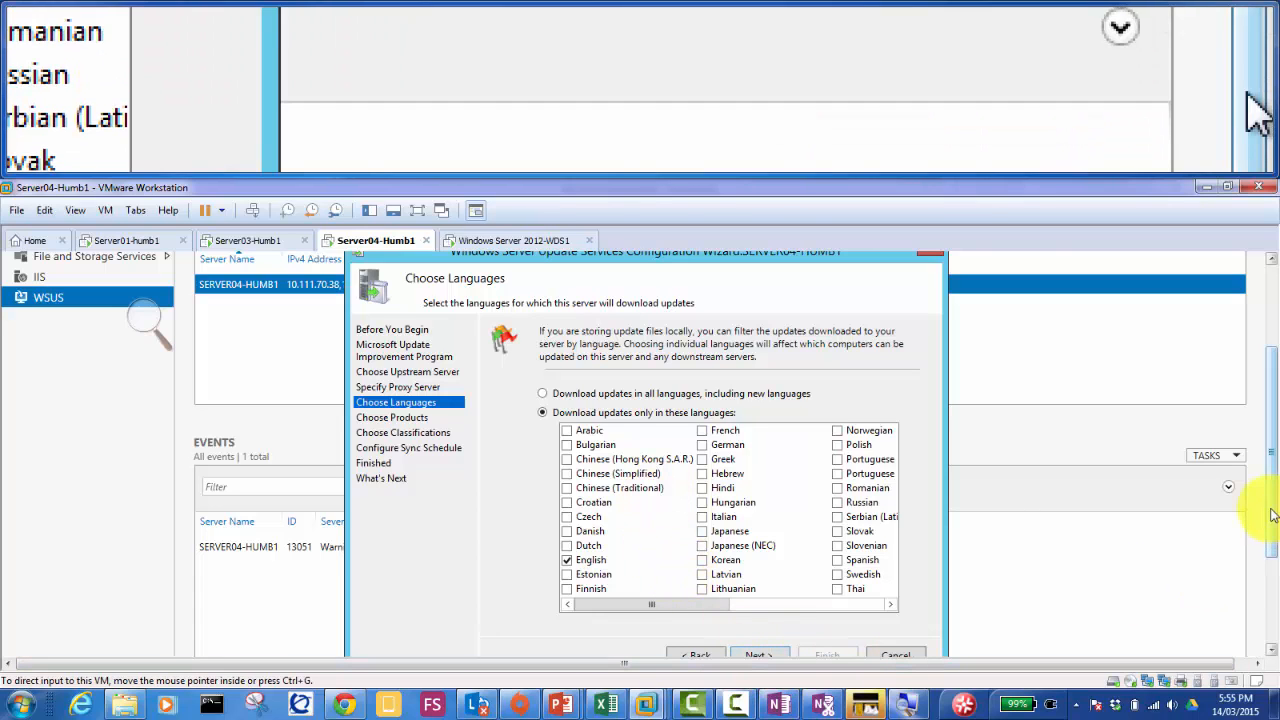
drag(1271, 513, 1274, 540)
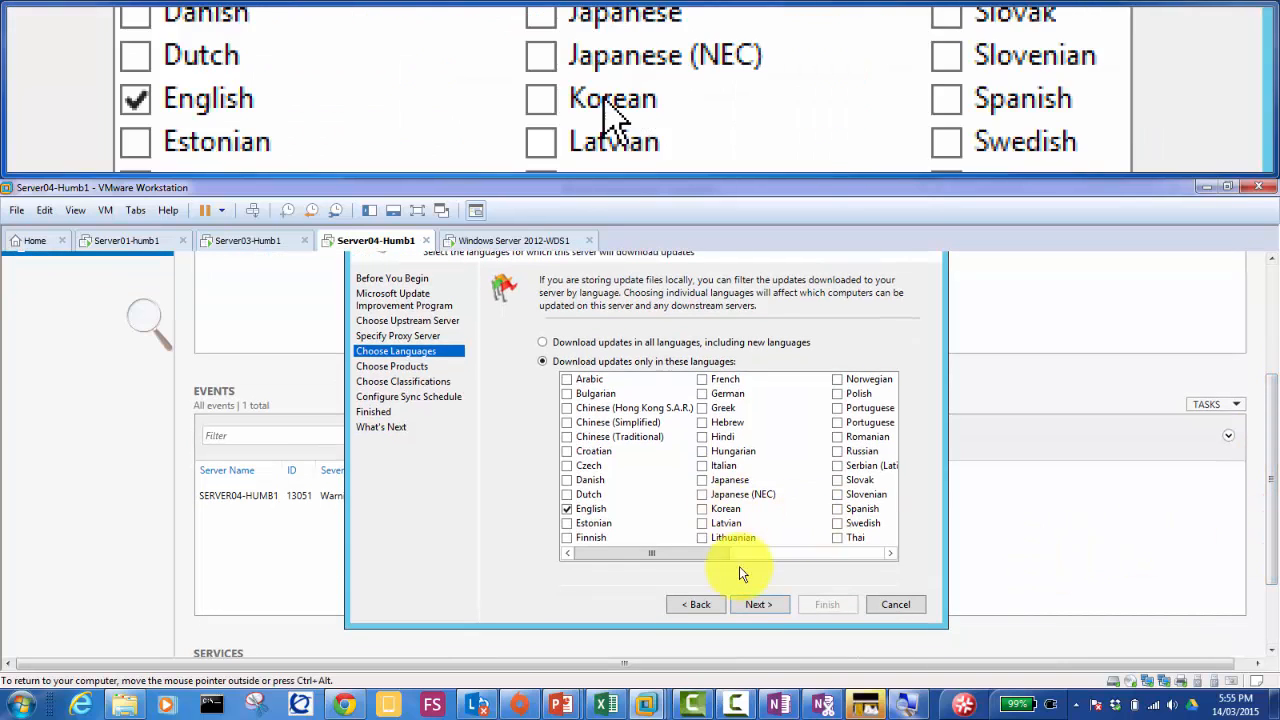
click(756, 605)
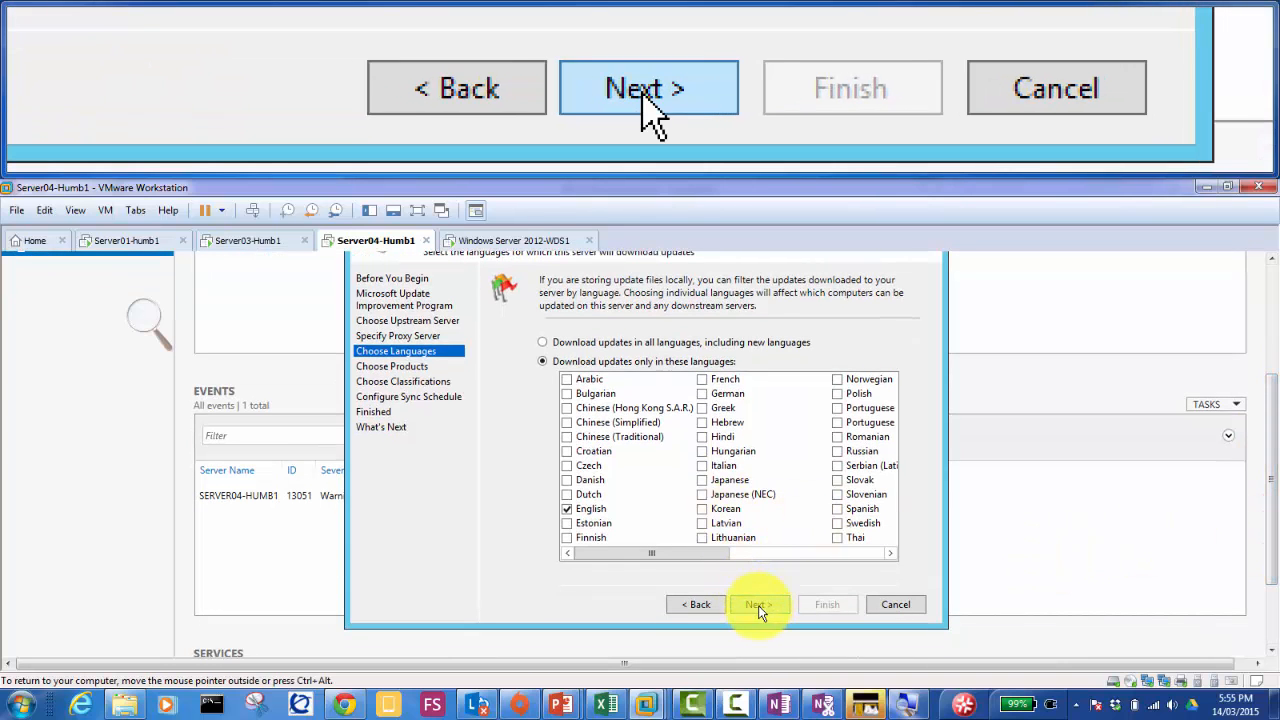
Step: On Choose Products, uncheck Office and check Windows Server 2012 R2
click(756, 605)
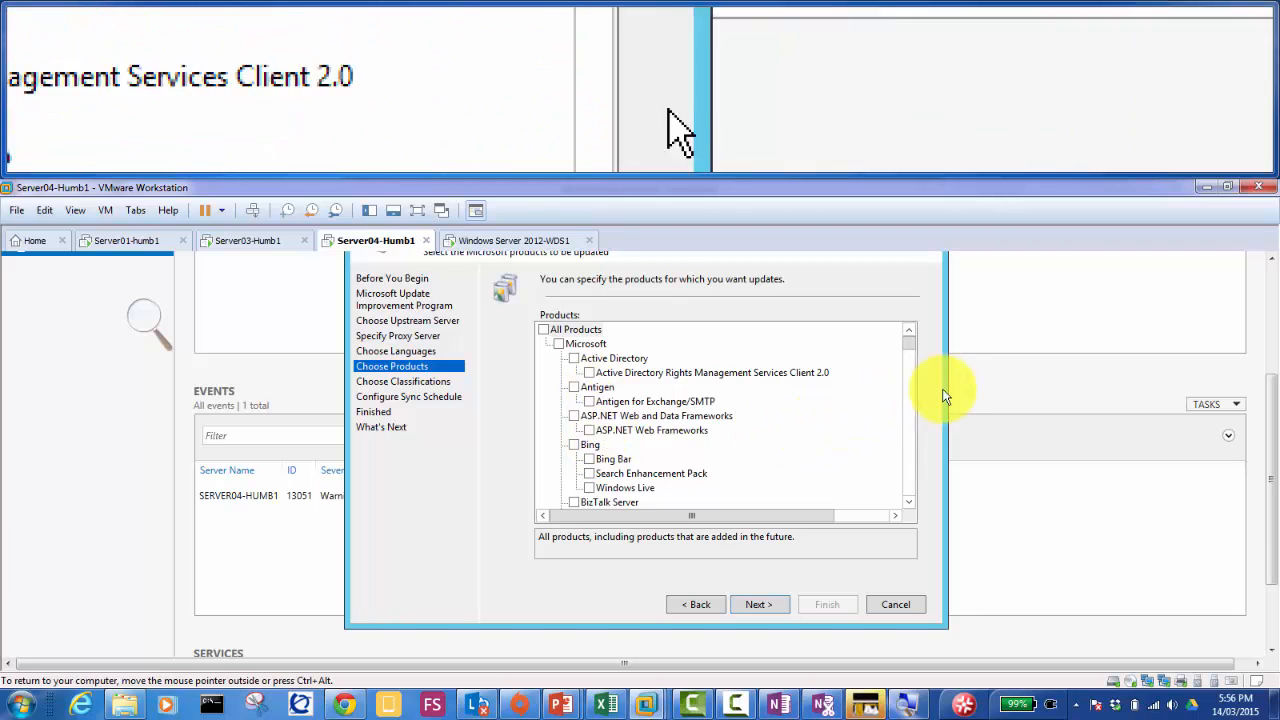
mouse_move(908, 343)
mouse_down()
mouse_move(922, 428)
mouse_move(922, 408)
mouse_up()
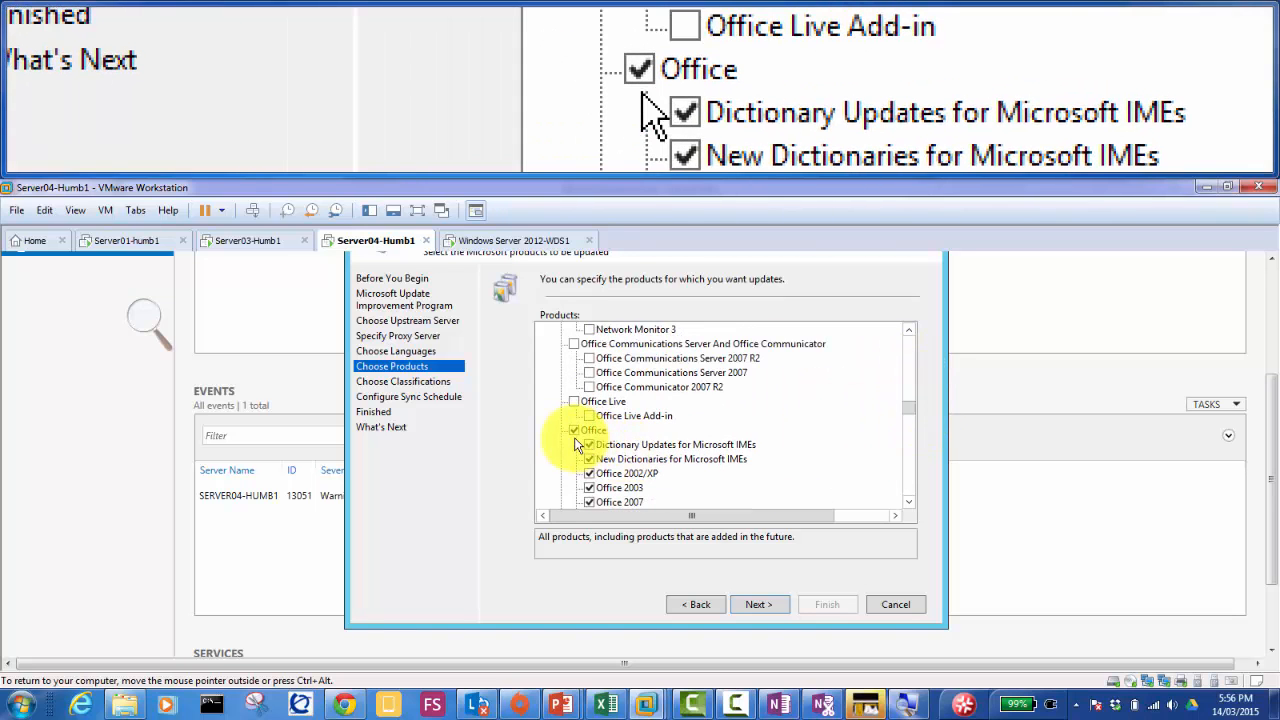
click(574, 431)
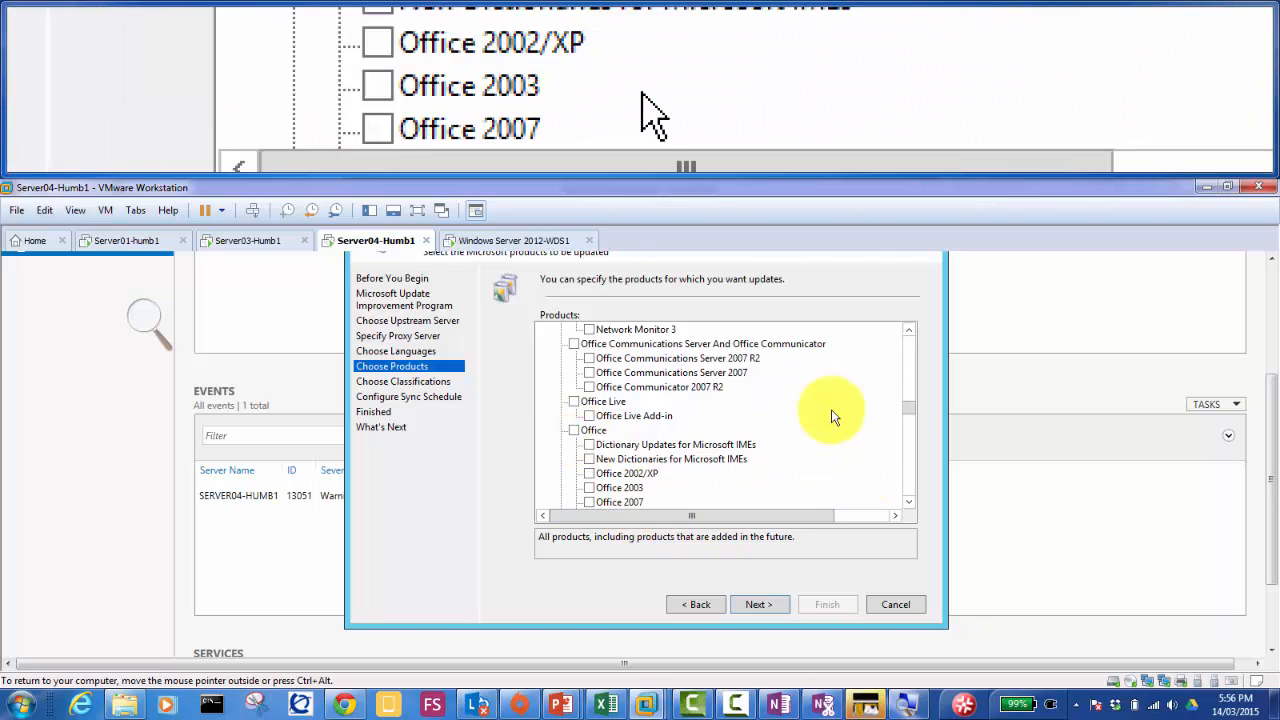
drag(911, 410, 918, 467)
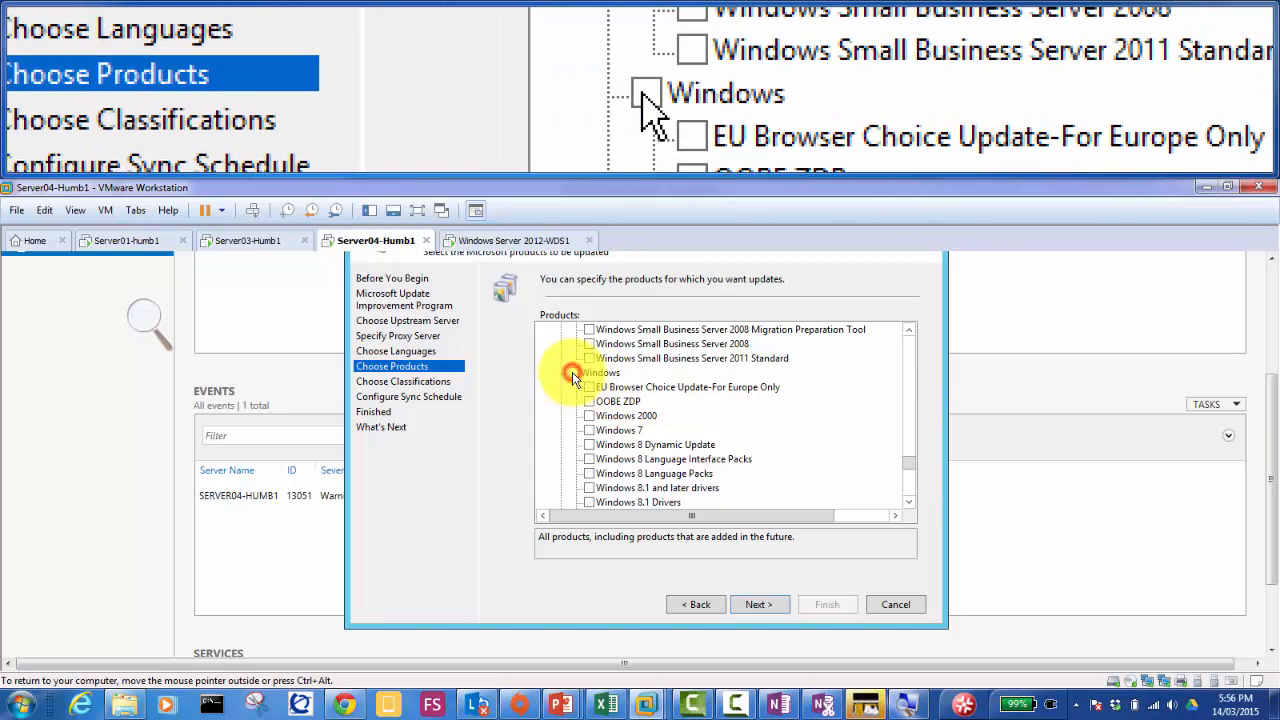
drag(909, 466, 914, 484)
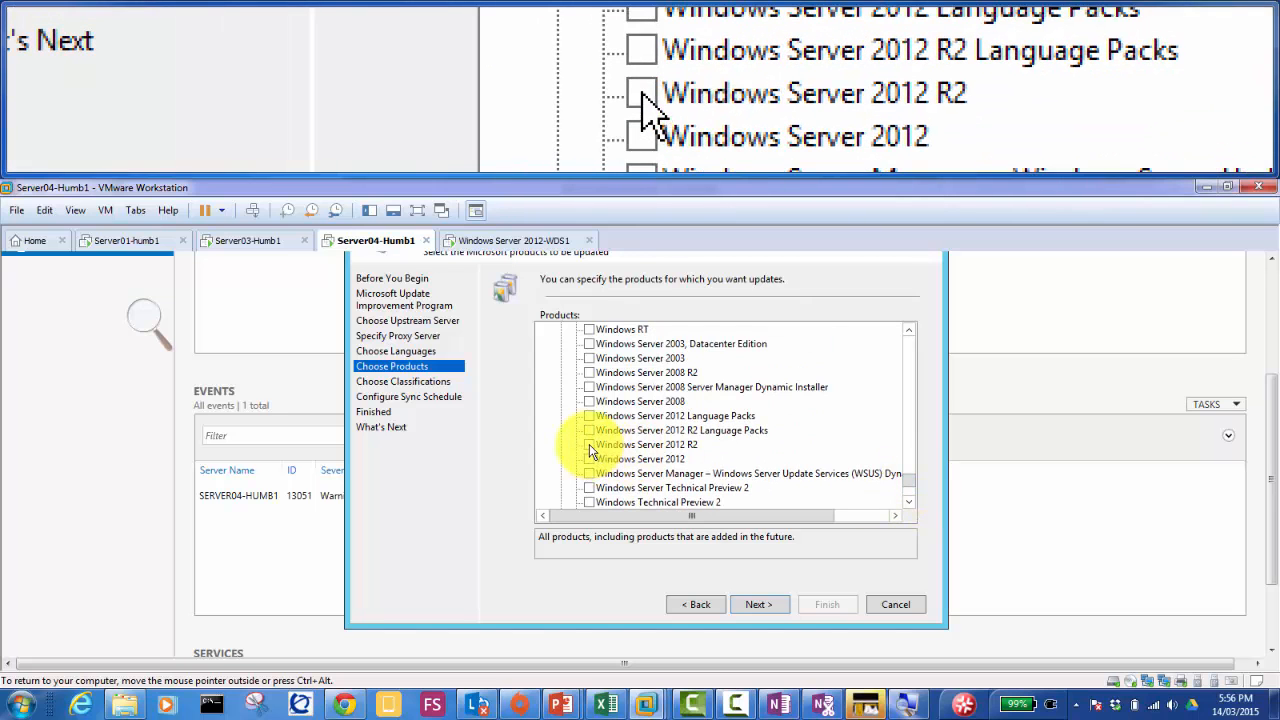
click(589, 444)
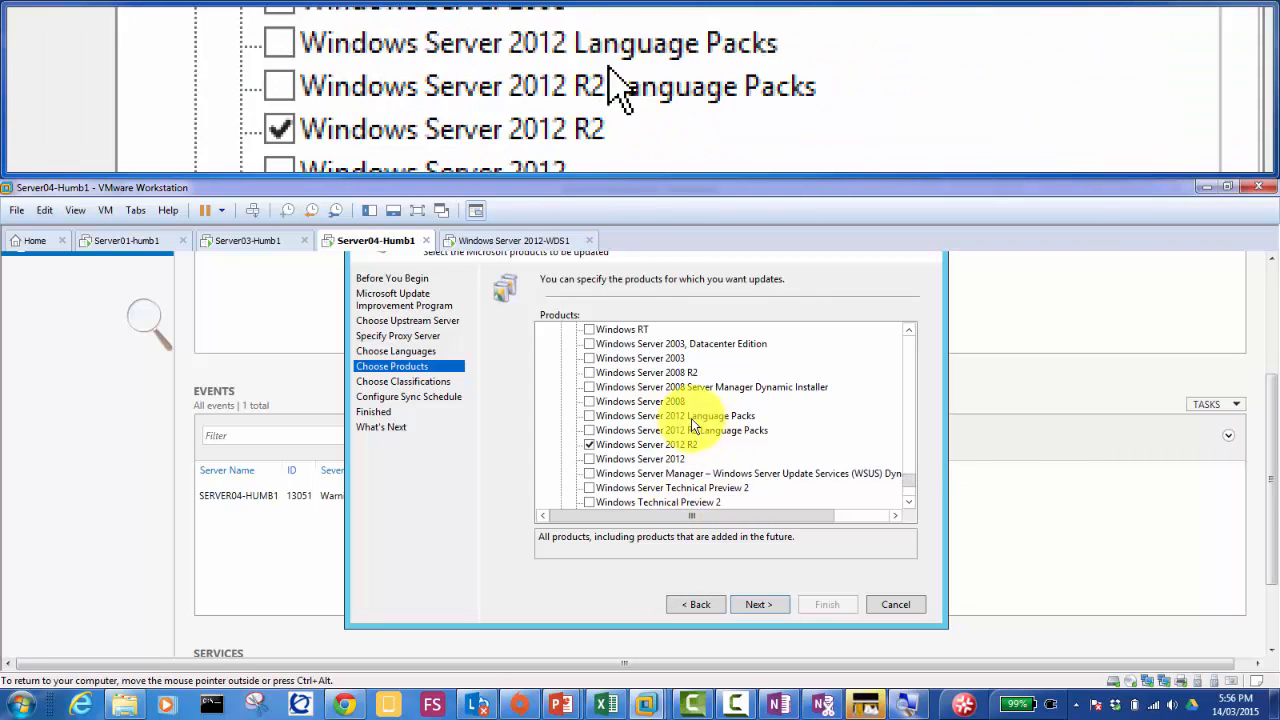
Step: Scroll to the bottom of the Products list and advance to Choose Classifications
click(909, 502)
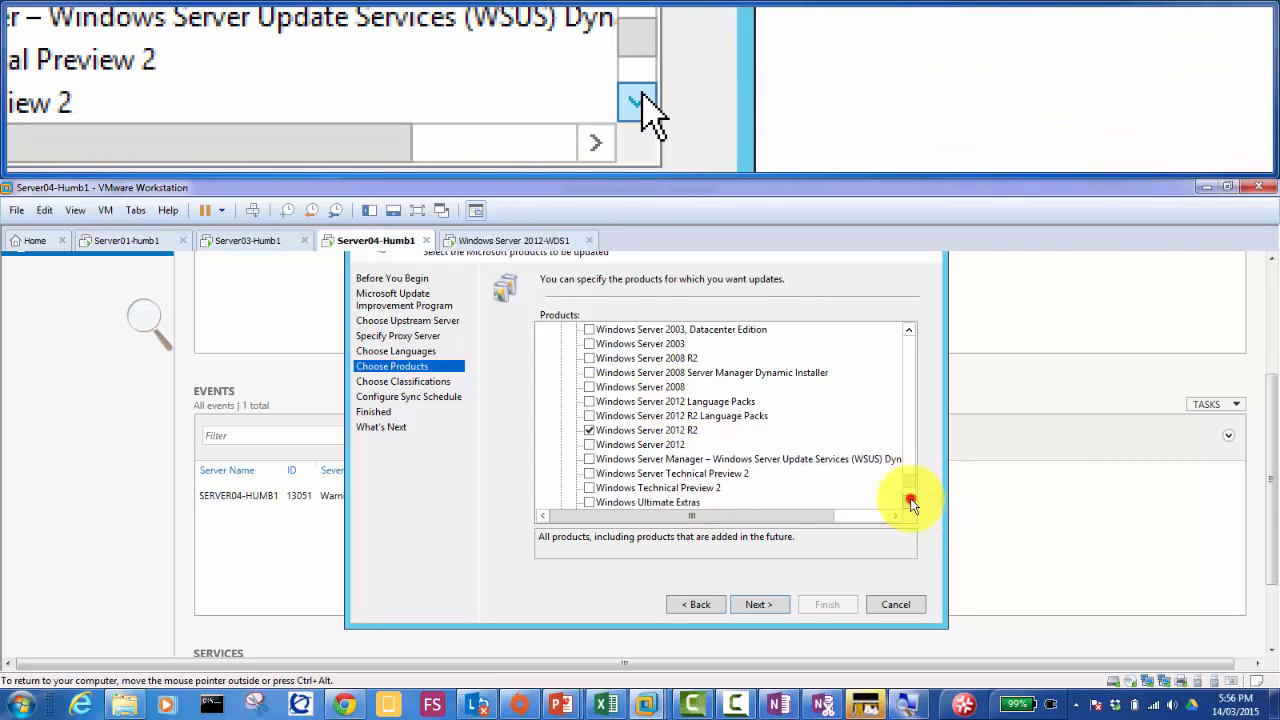
click(909, 502)
click(909, 502)
click(909, 502)
click(909, 502)
click(909, 502)
click(909, 502)
click(909, 502)
click(909, 502)
click(909, 502)
click(909, 502)
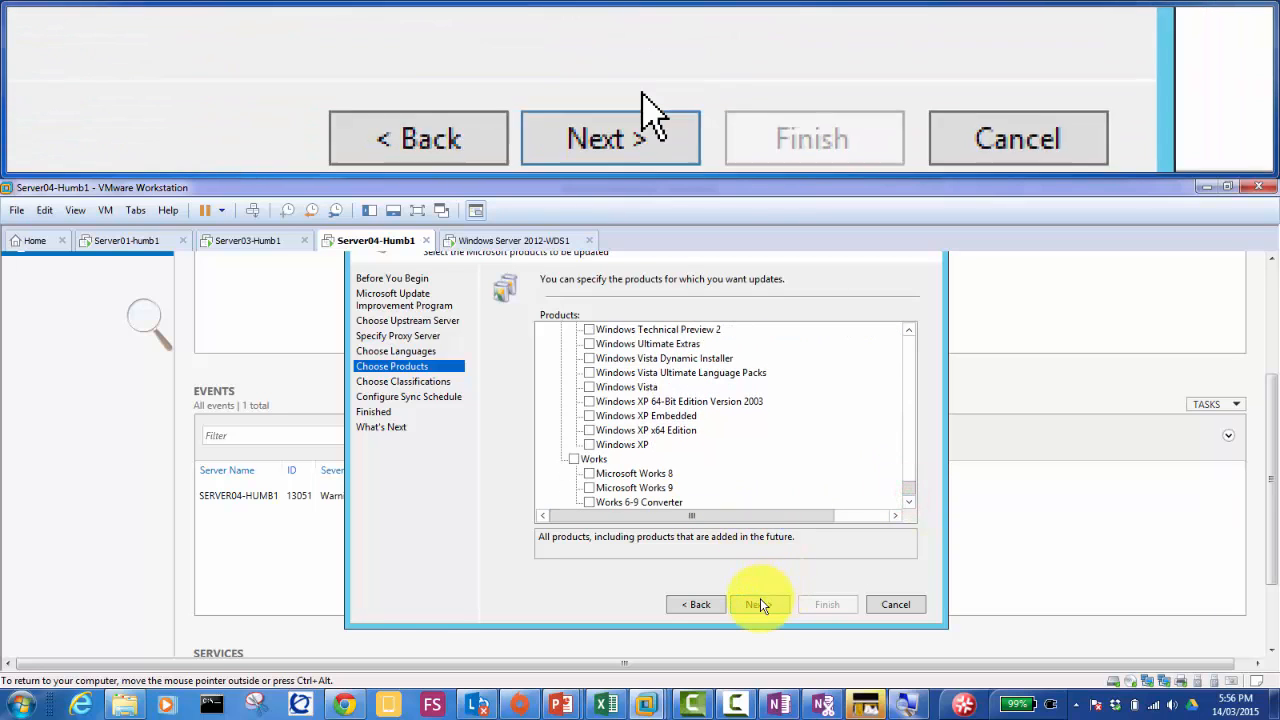
click(759, 606)
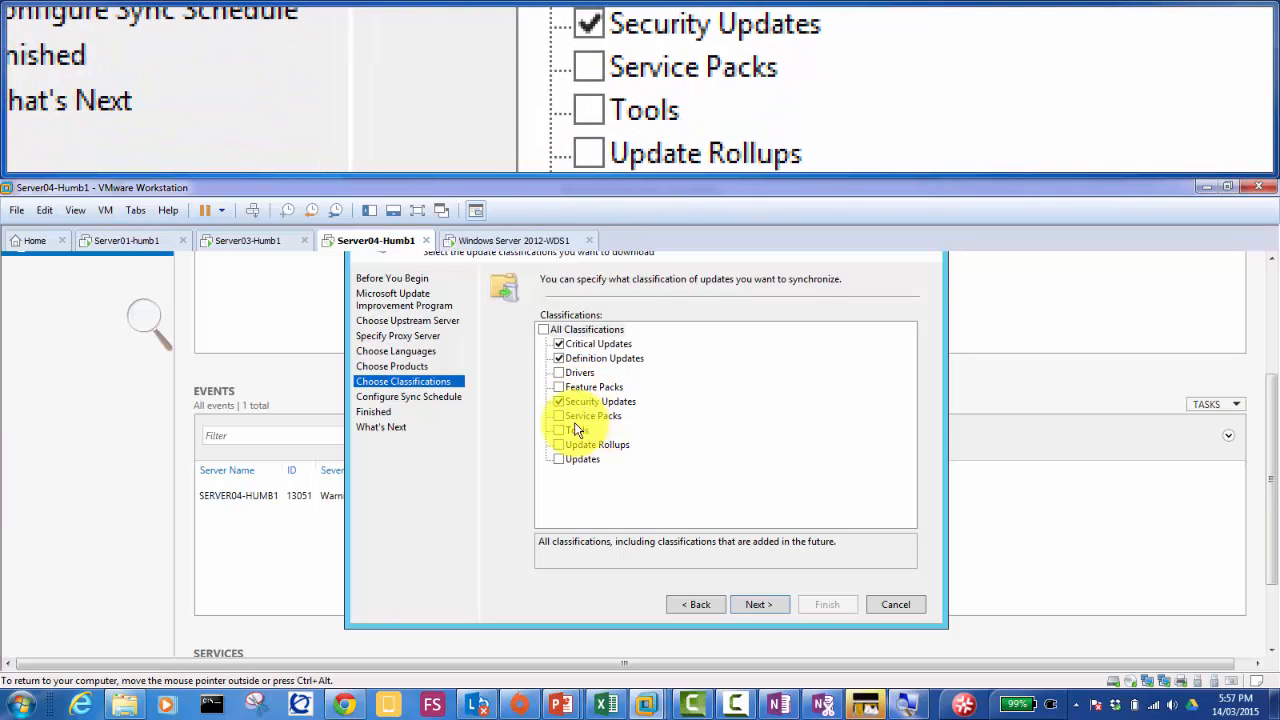
Step: Add Service Packs to the synchronized classifications, review the Updates description, and continue to the sync schedule
click(559, 416)
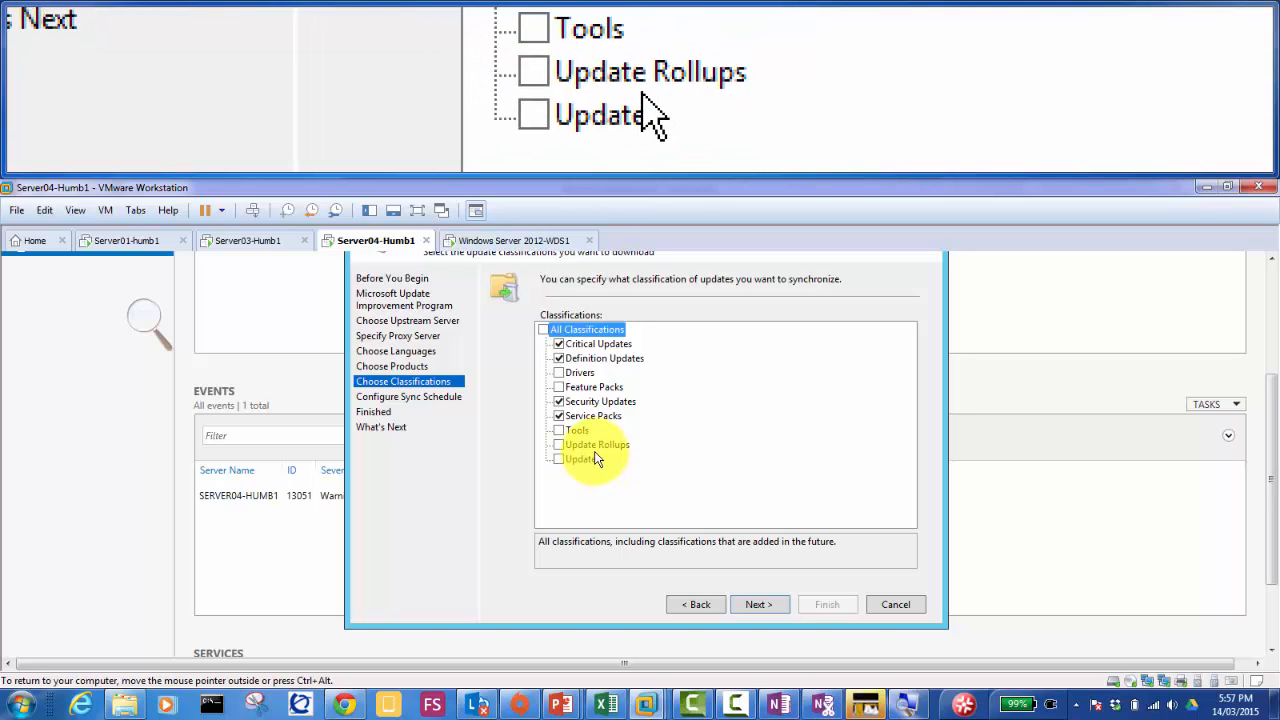
click(586, 460)
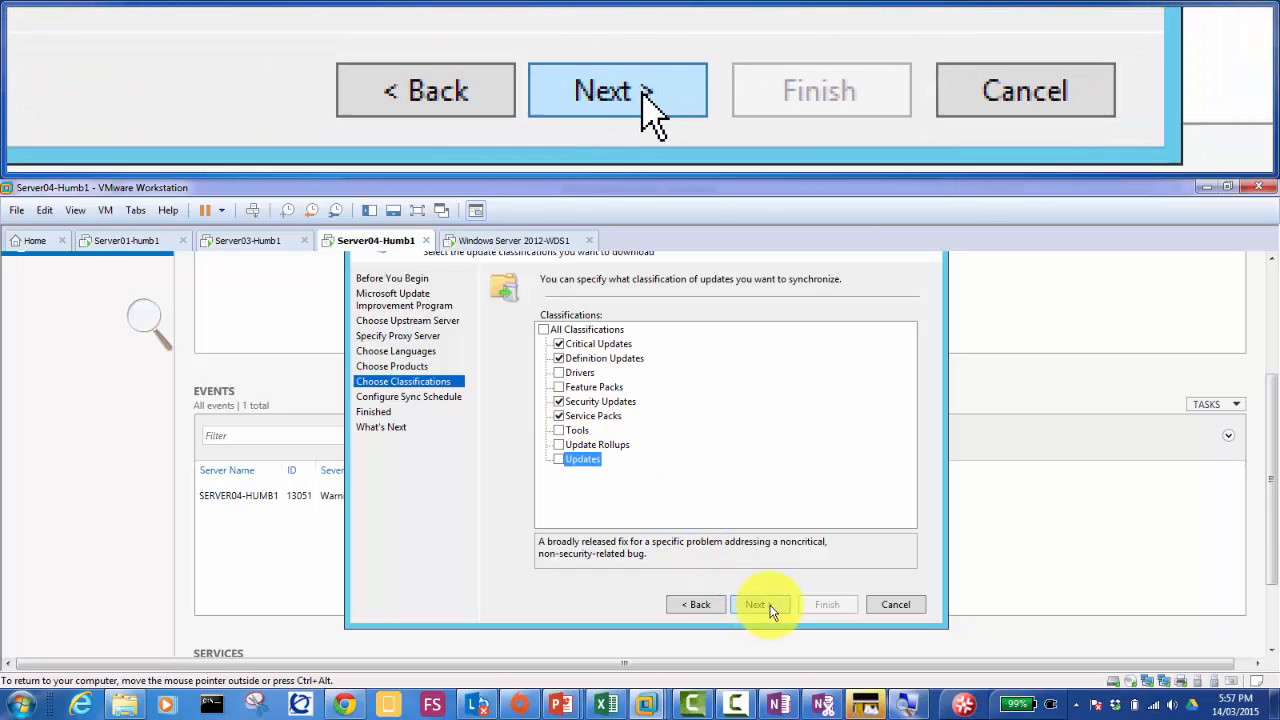
click(764, 605)
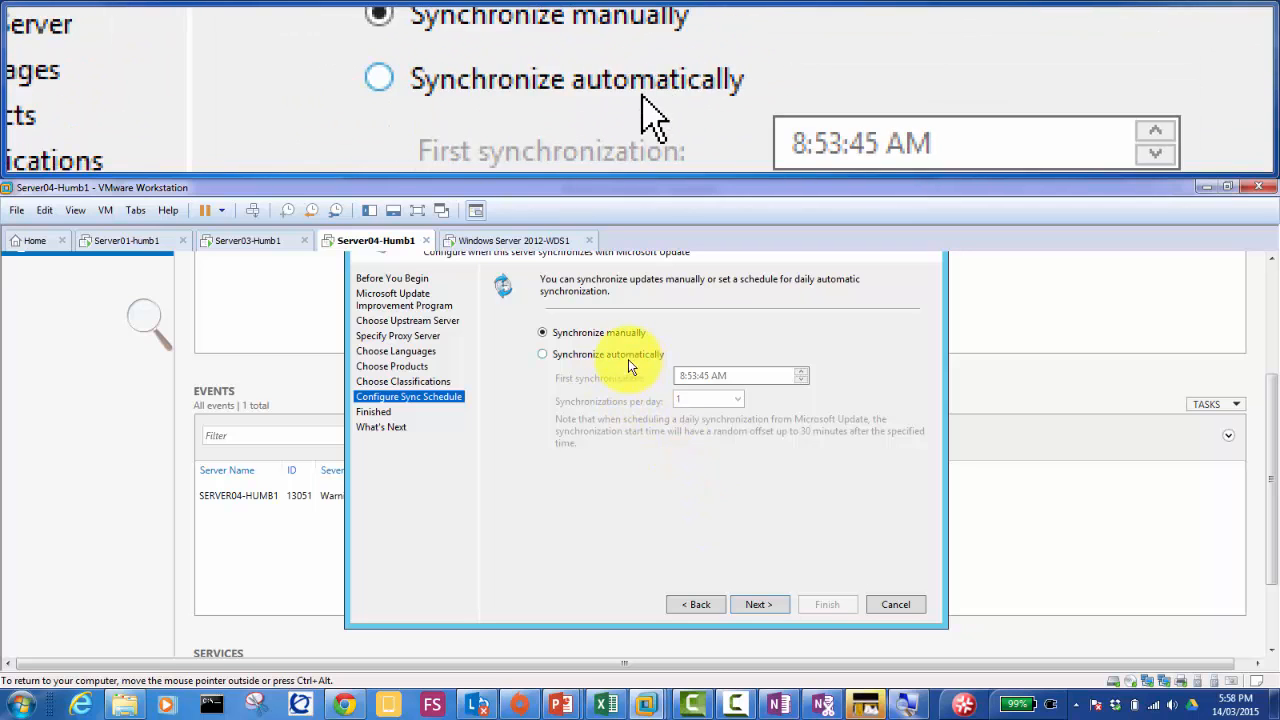
Step: Keep Synchronize manually as the sync schedule and advance to the Finished page
click(759, 605)
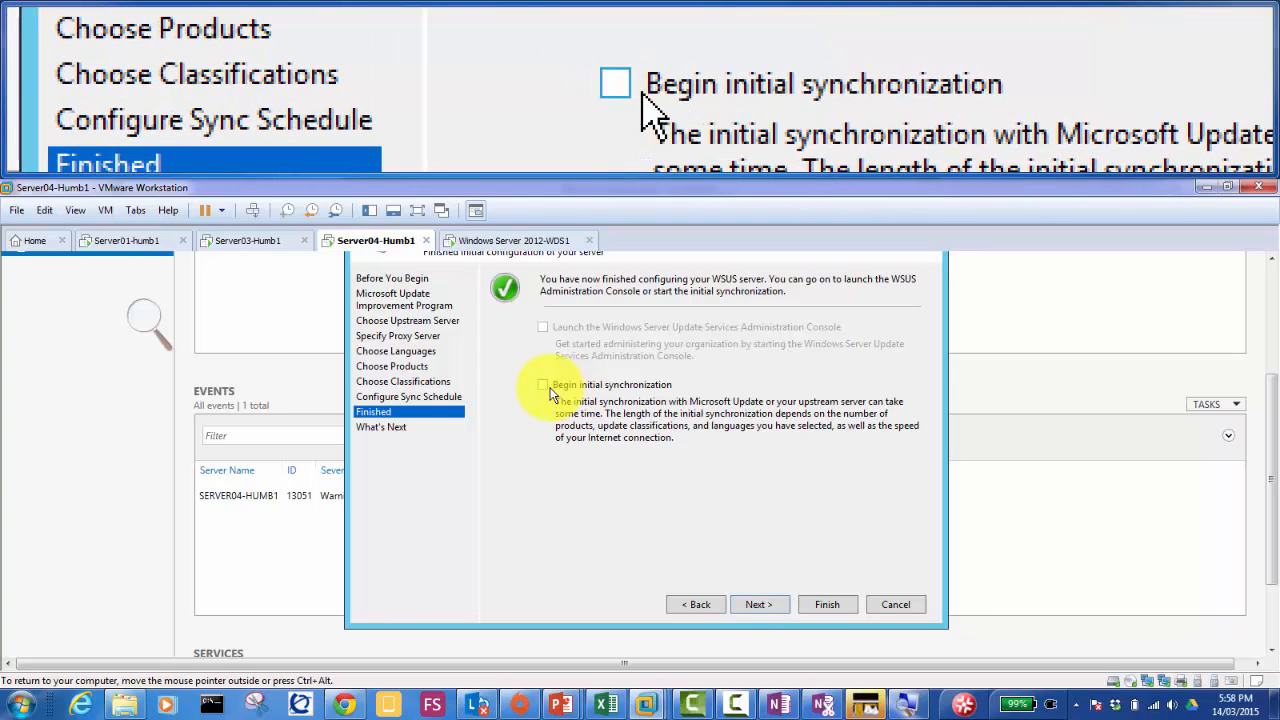
Step: Enable Begin initial synchronization and advance to the What's Next page
click(544, 386)
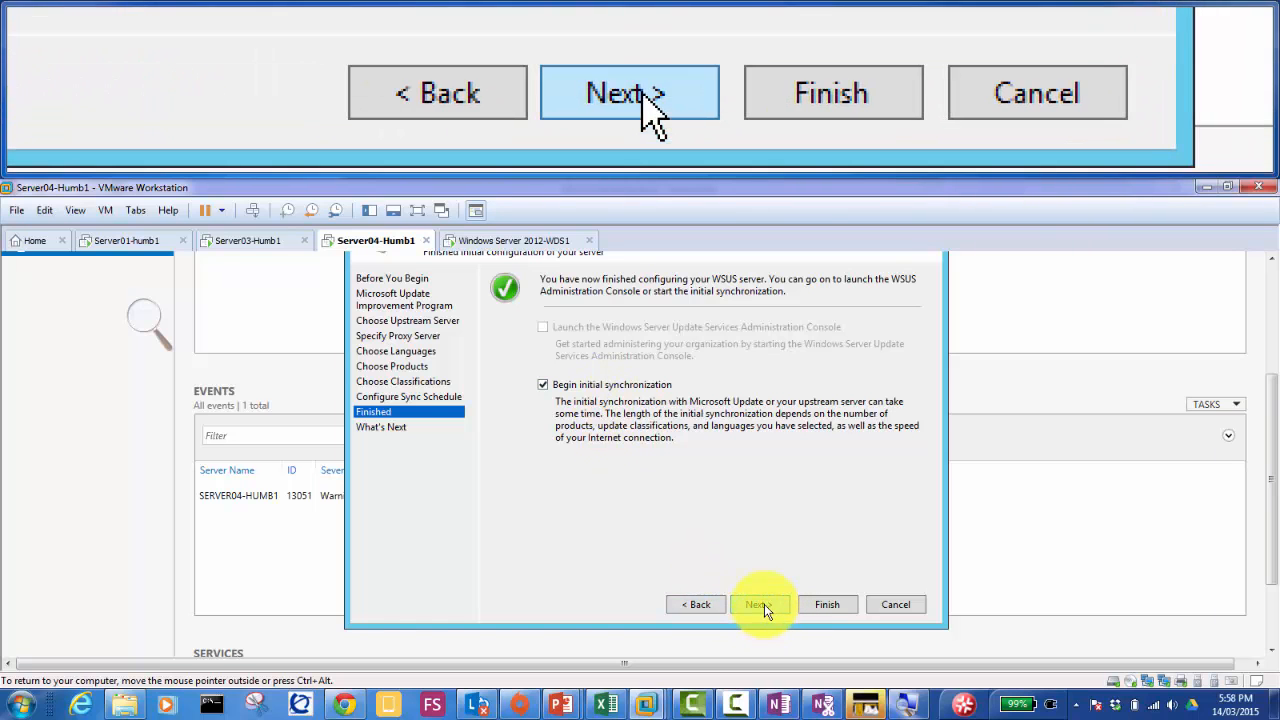
click(764, 604)
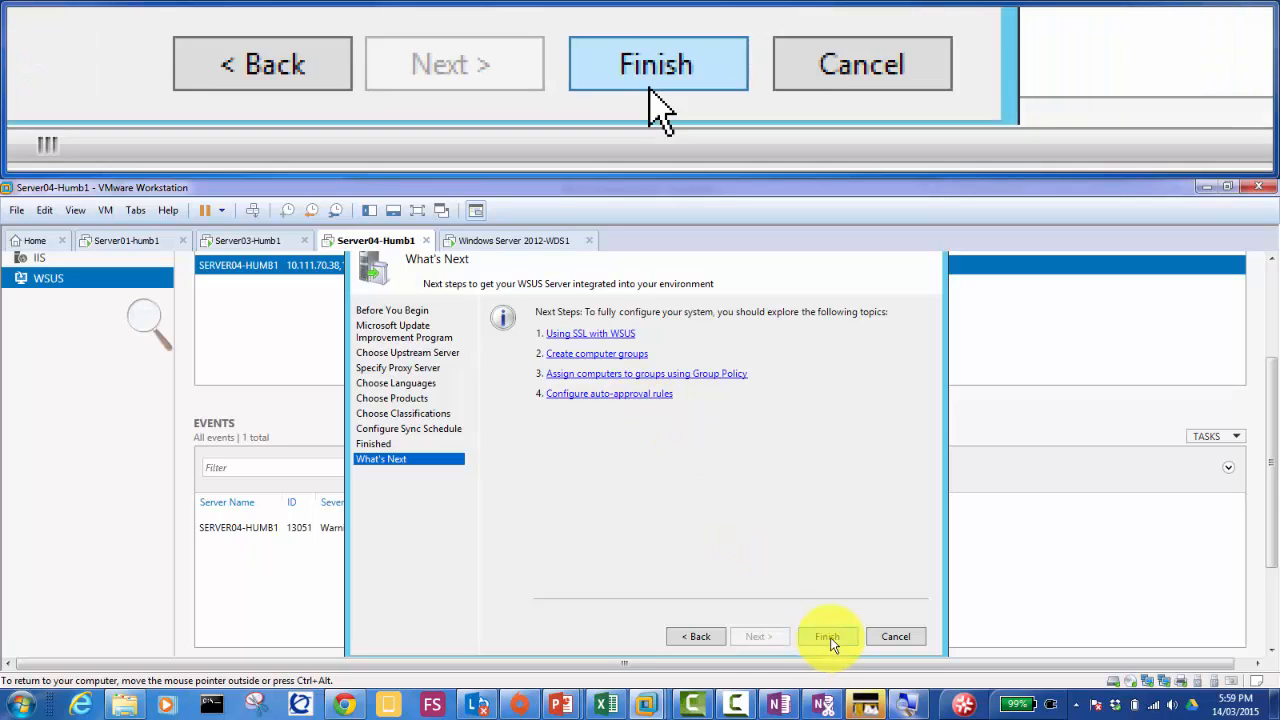
Step: Finish the wizard, expand SERVER04-HUMB1, close the Magnifier, and show its Updates summary
click(828, 636)
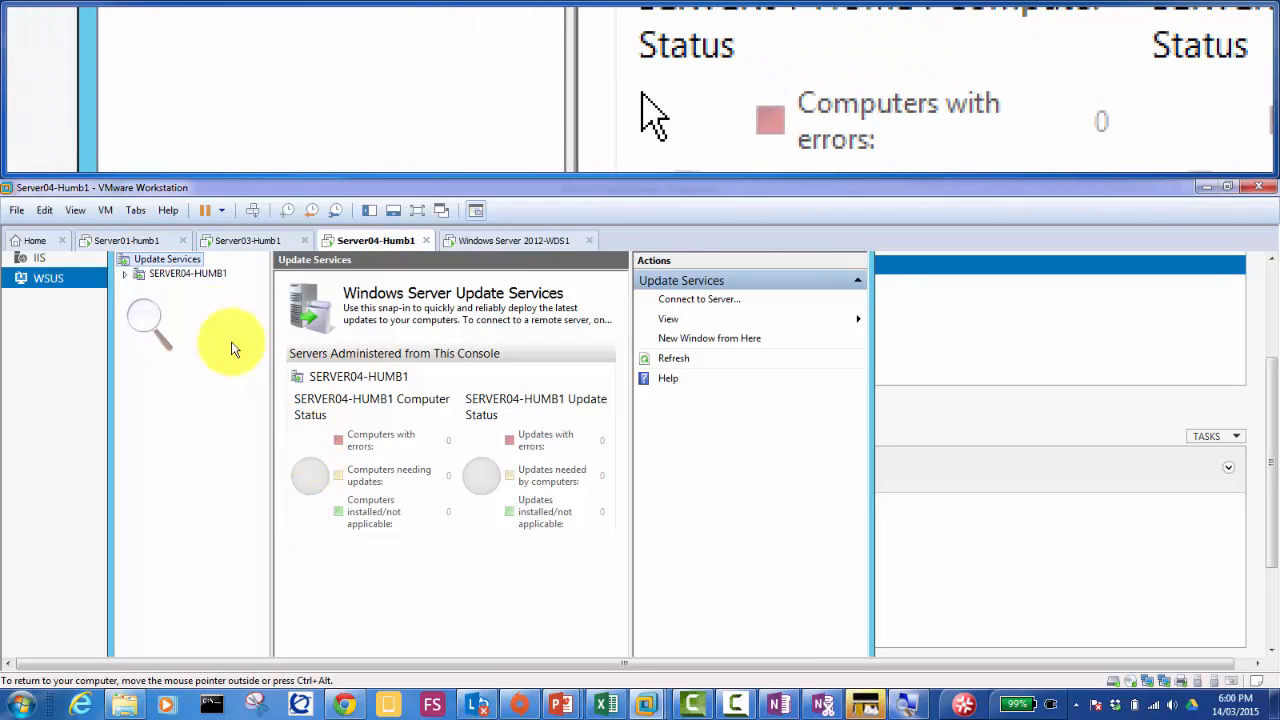
click(125, 274)
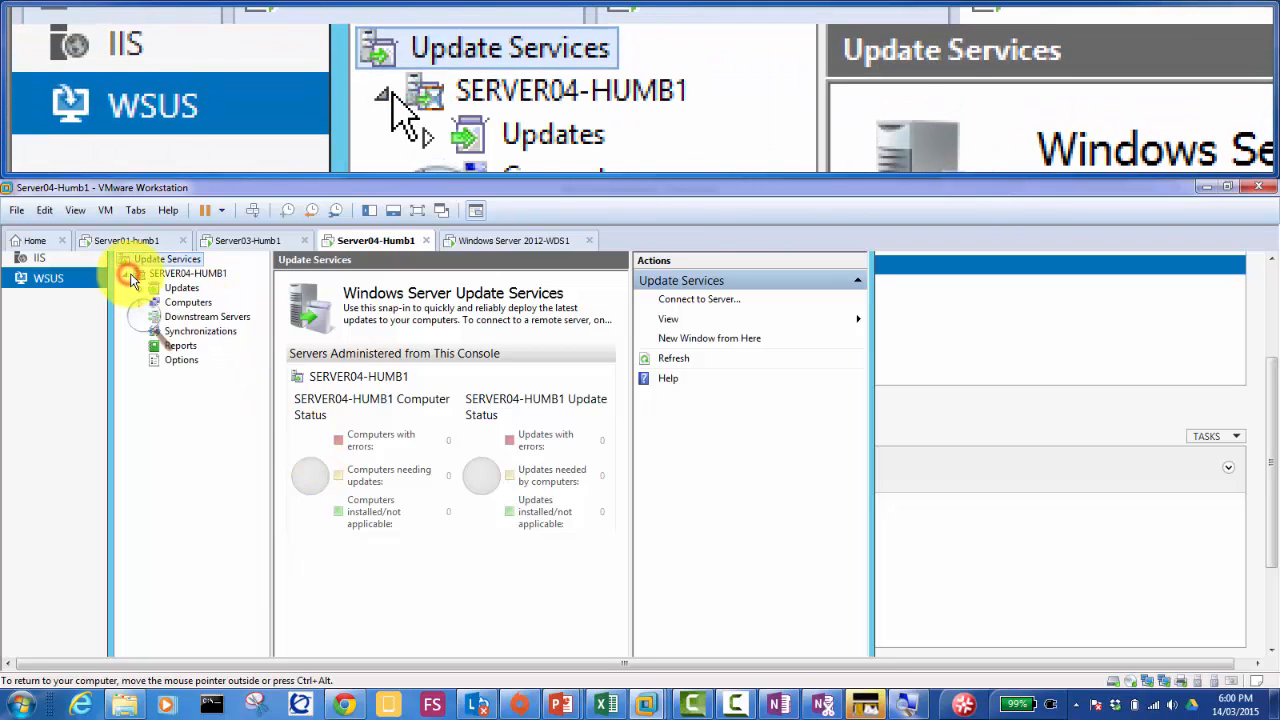
click(177, 275)
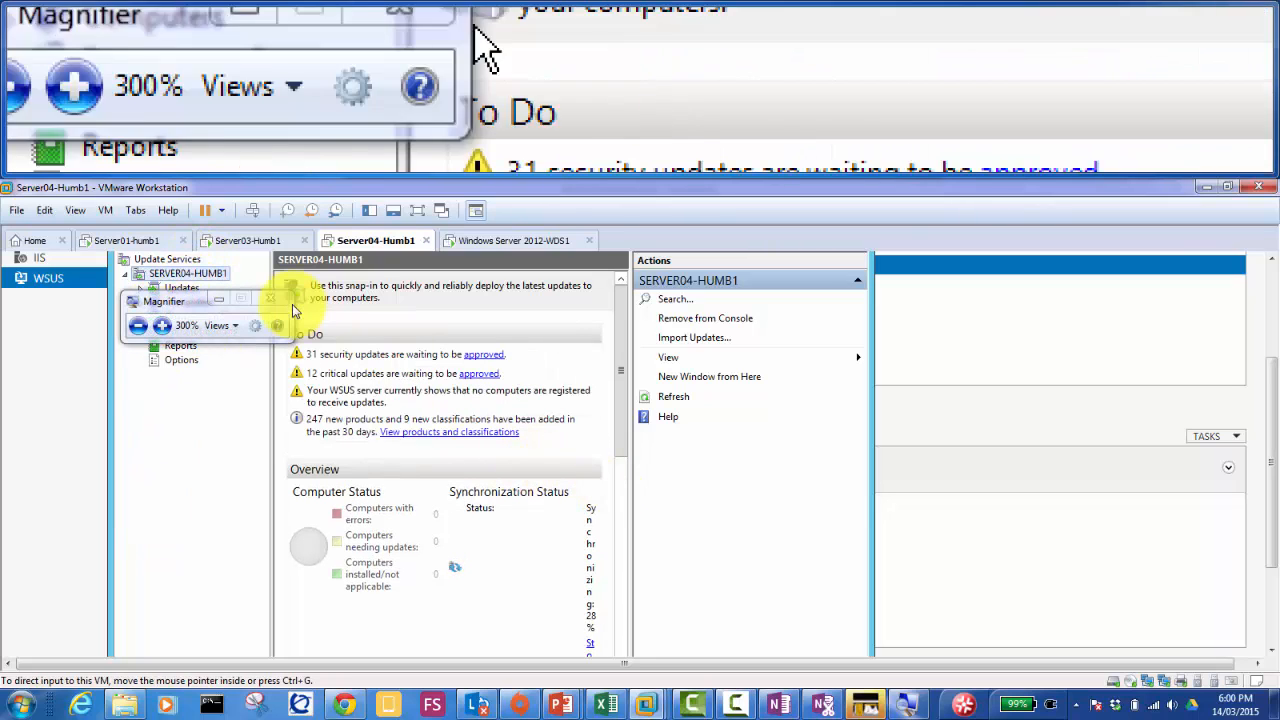
click(219, 299)
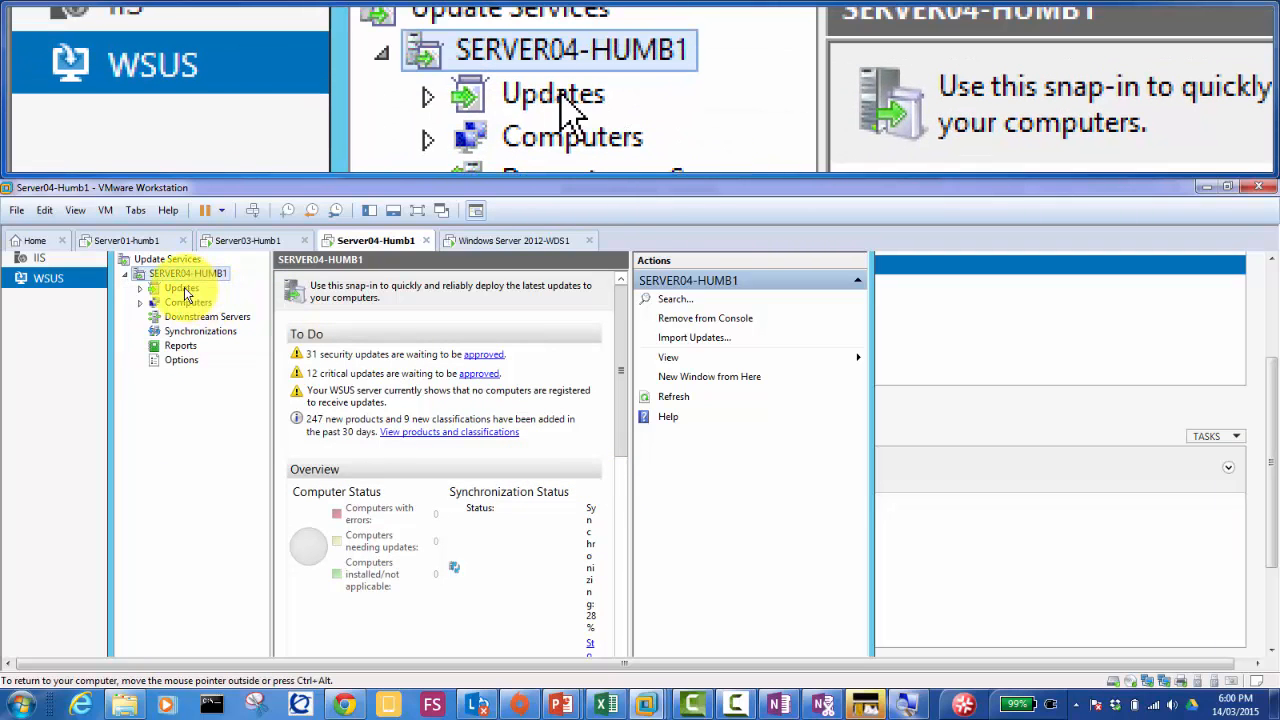
click(184, 288)
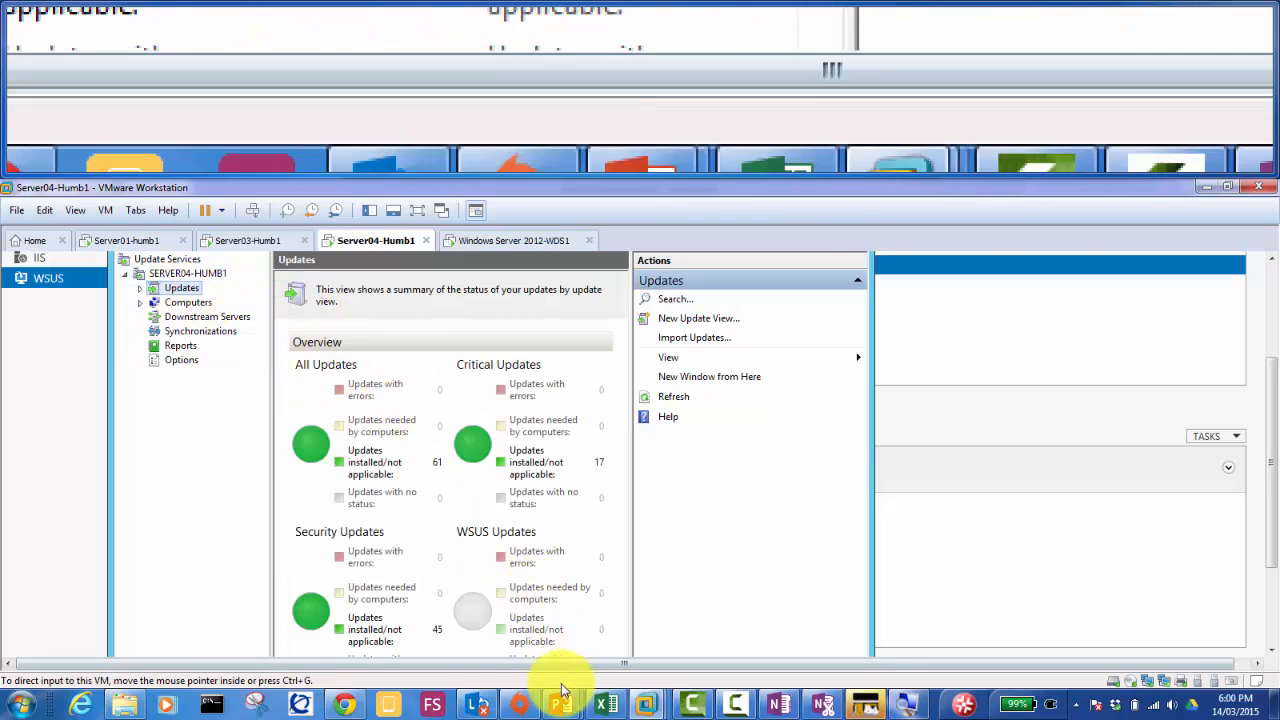
Step: Bring the WSUS presentation forward and navigate to slide 19 with the GPO document link
mouse_move(561, 700)
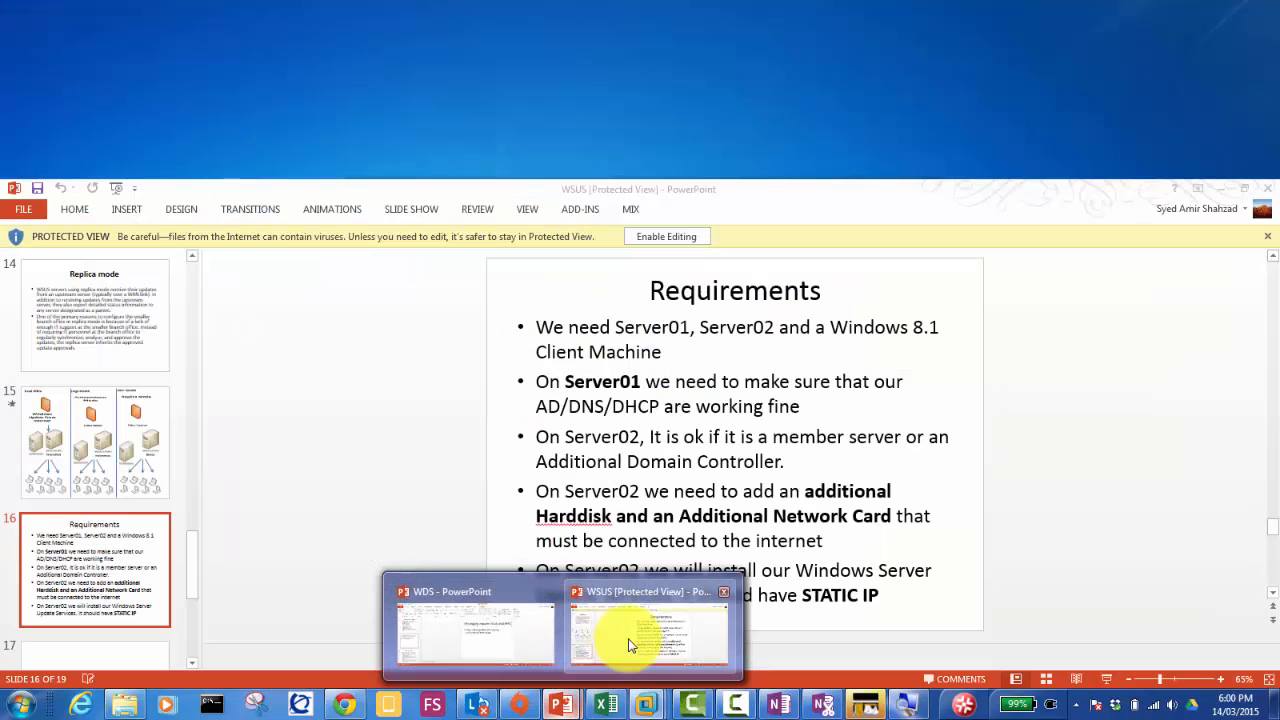
click(628, 640)
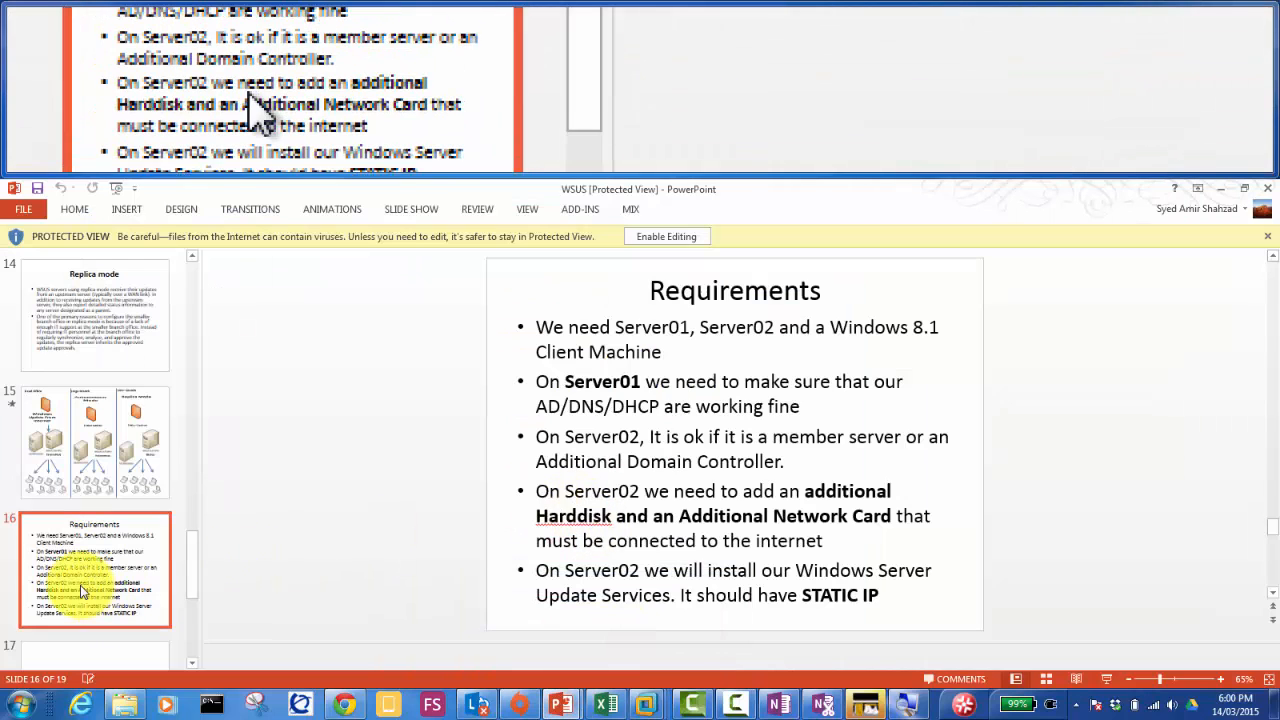
key(Down)
key(Down)
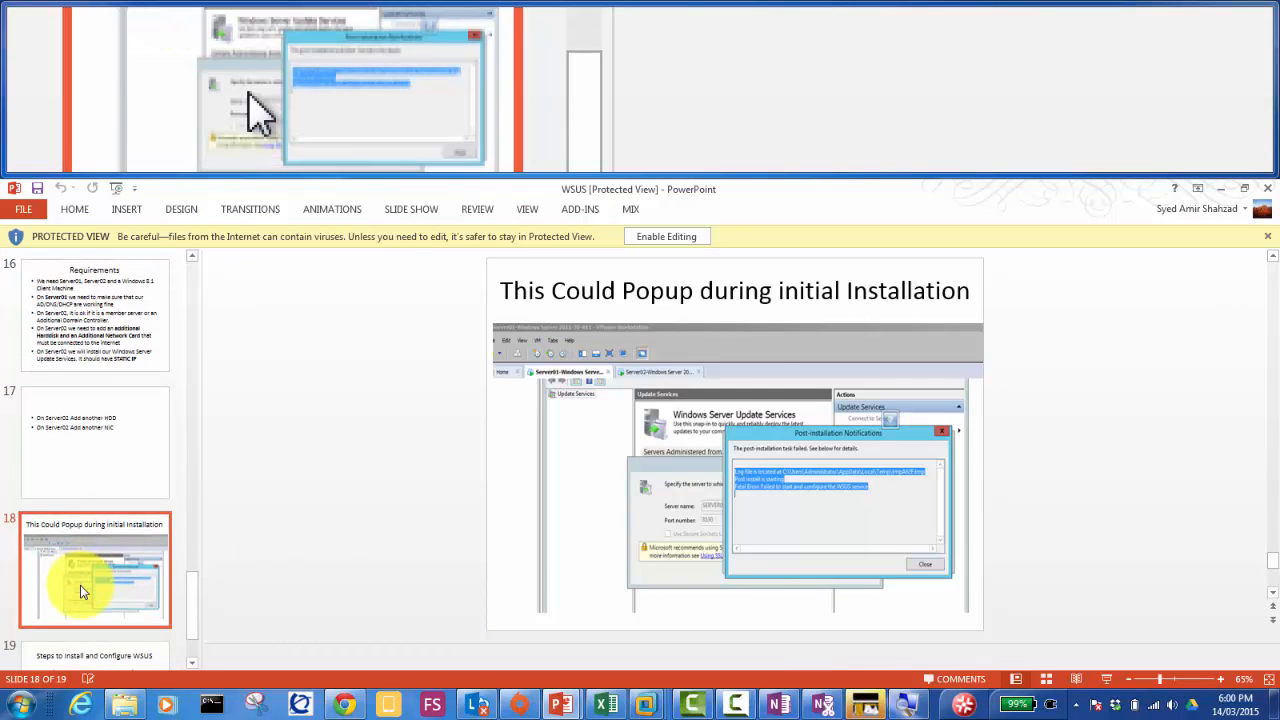
key(Up)
key(Down)
key(Down)
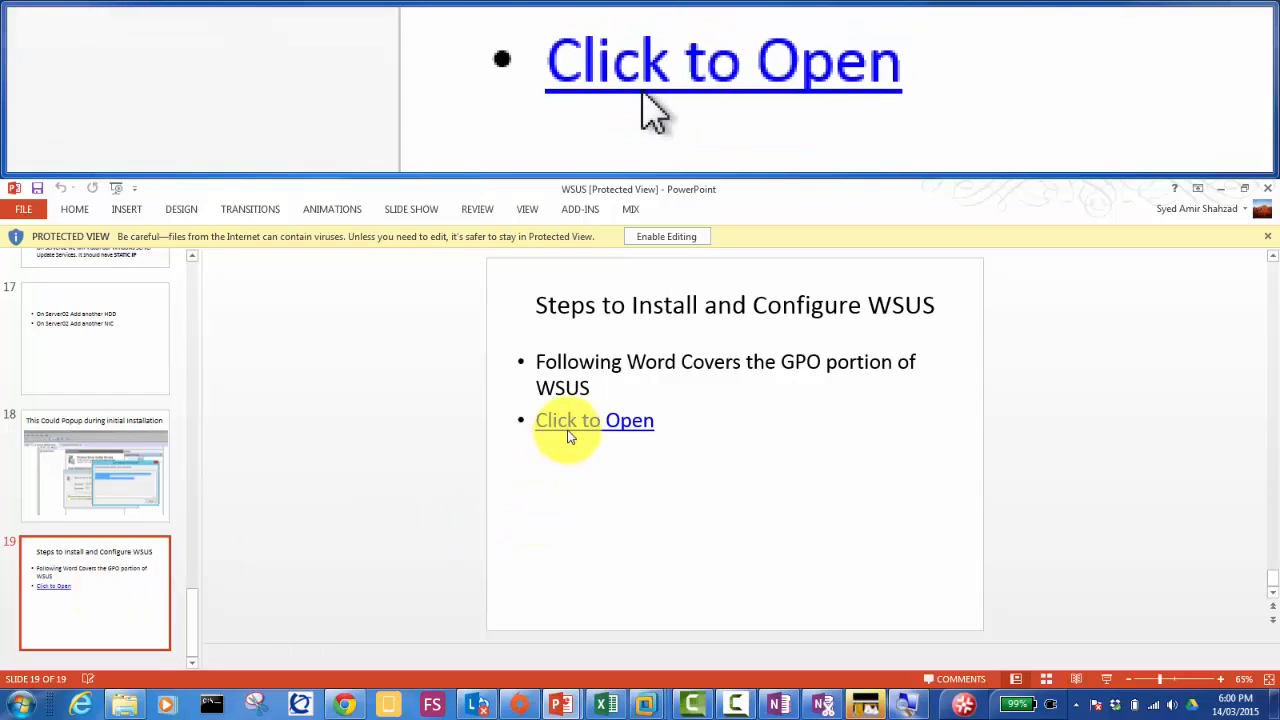
click(570, 426)
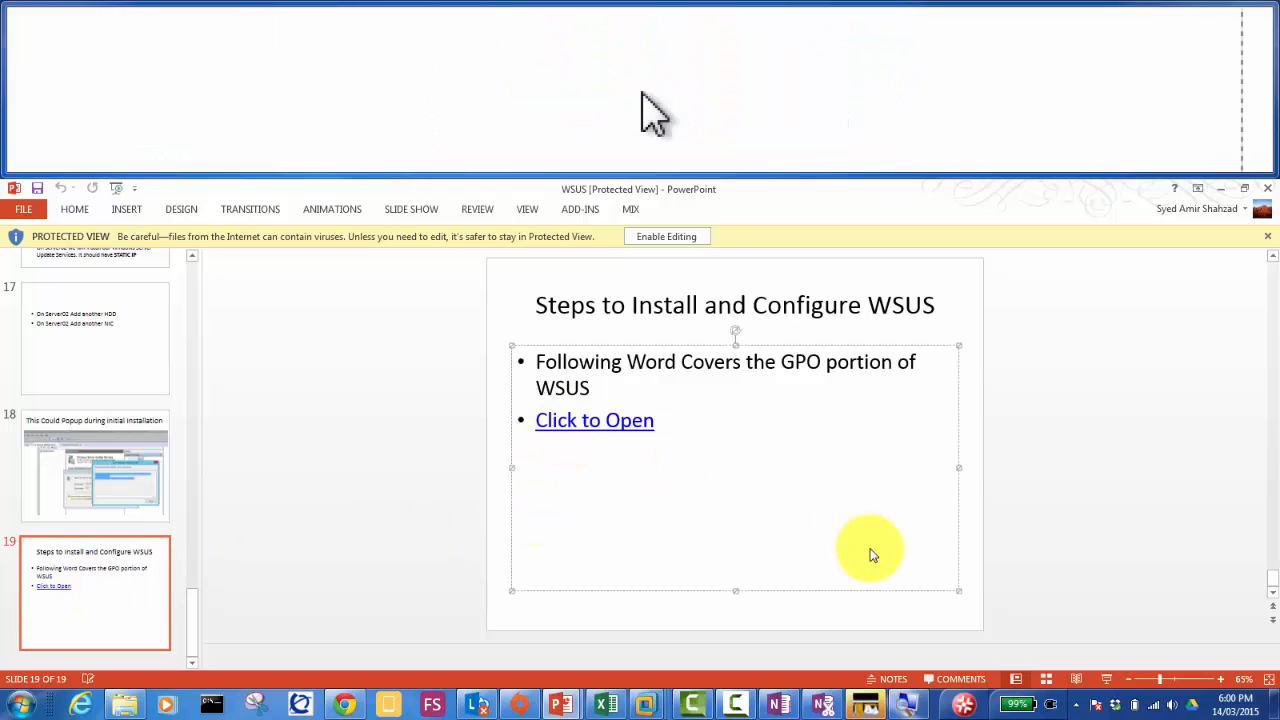
Step: Present slide 19, follow its Click to Open link, and approve the security notice
click(1106, 680)
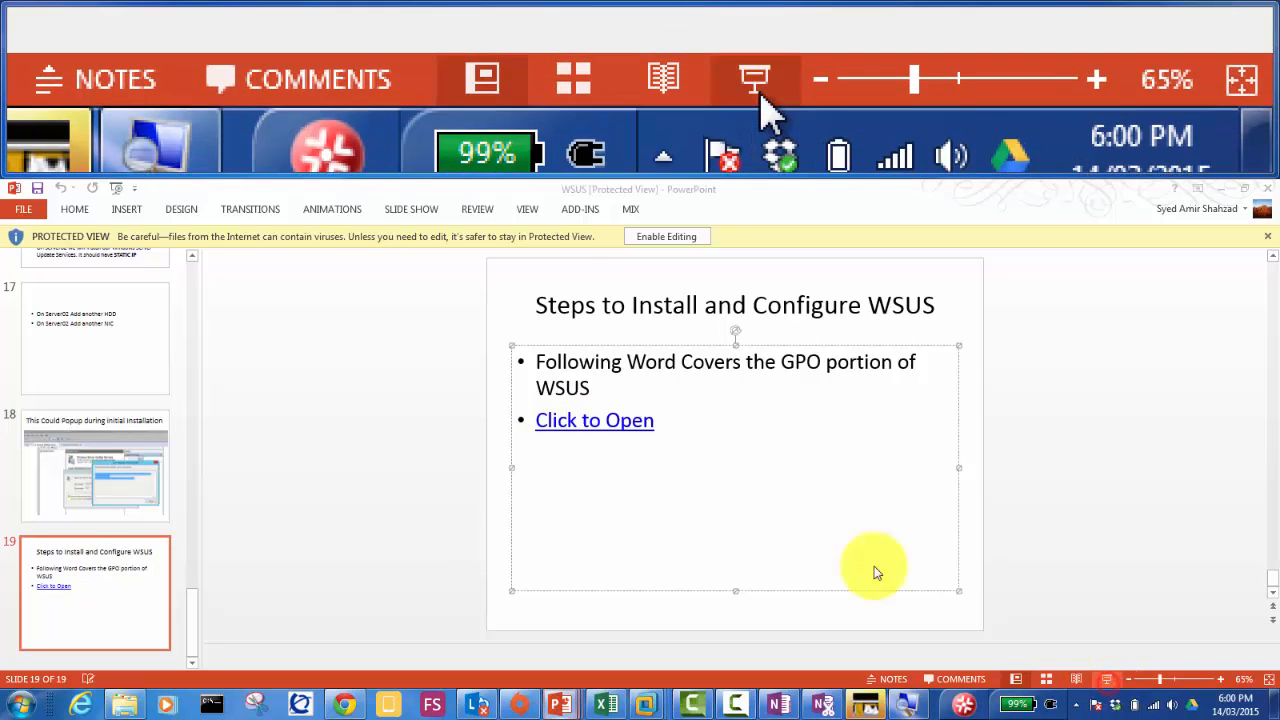
click(412, 338)
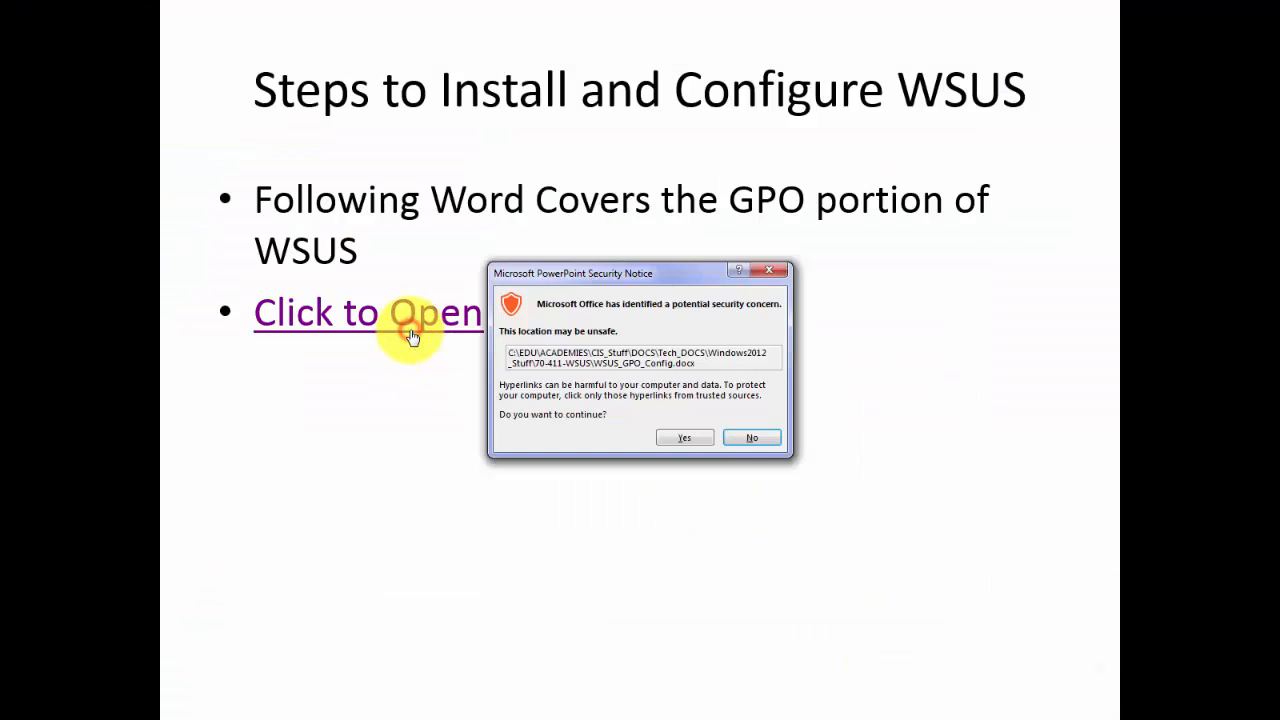
click(682, 440)
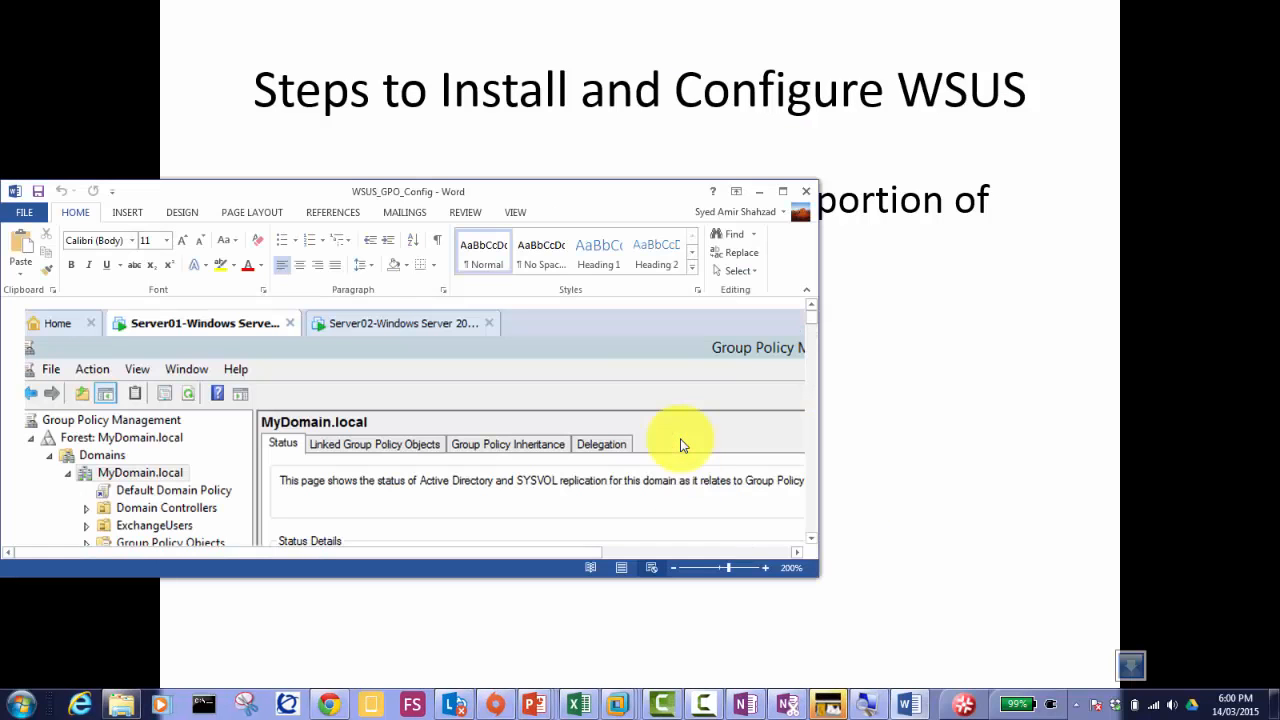
Step: Maximize WSUS_GPO_Config and page down past the New GPO and Group Policy editor screenshots
double_click(605, 200)
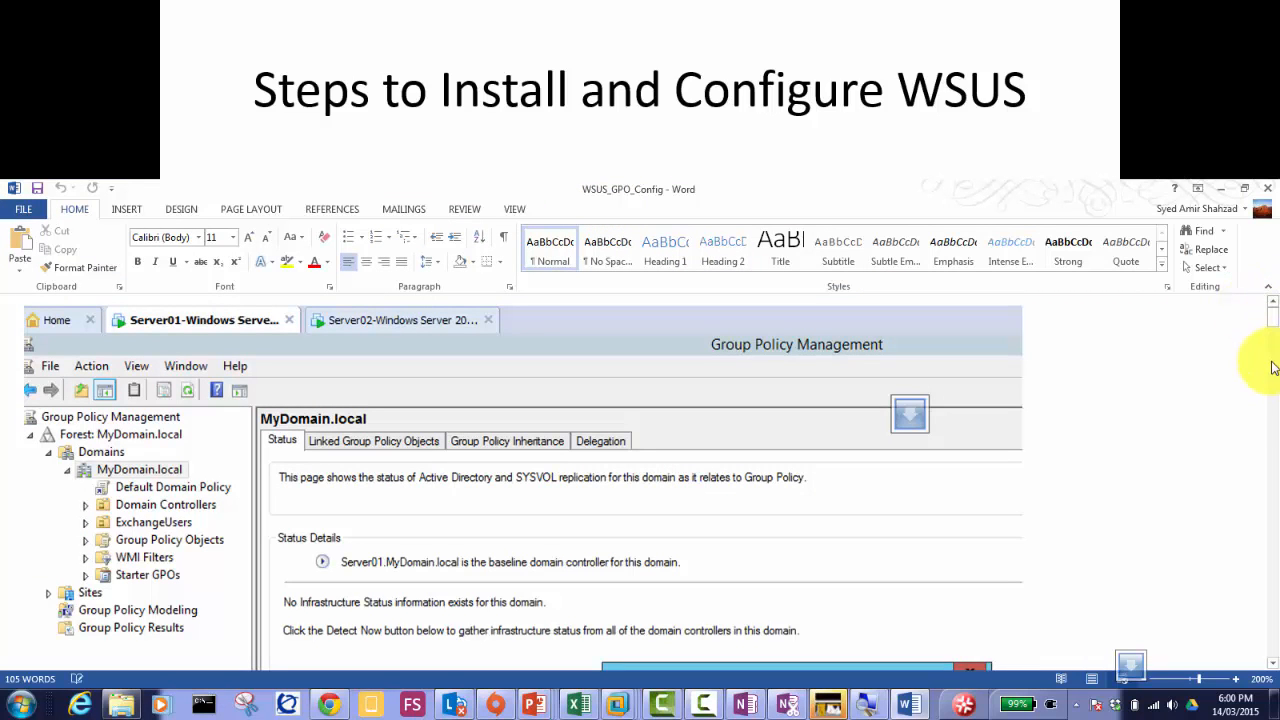
click(1273, 392)
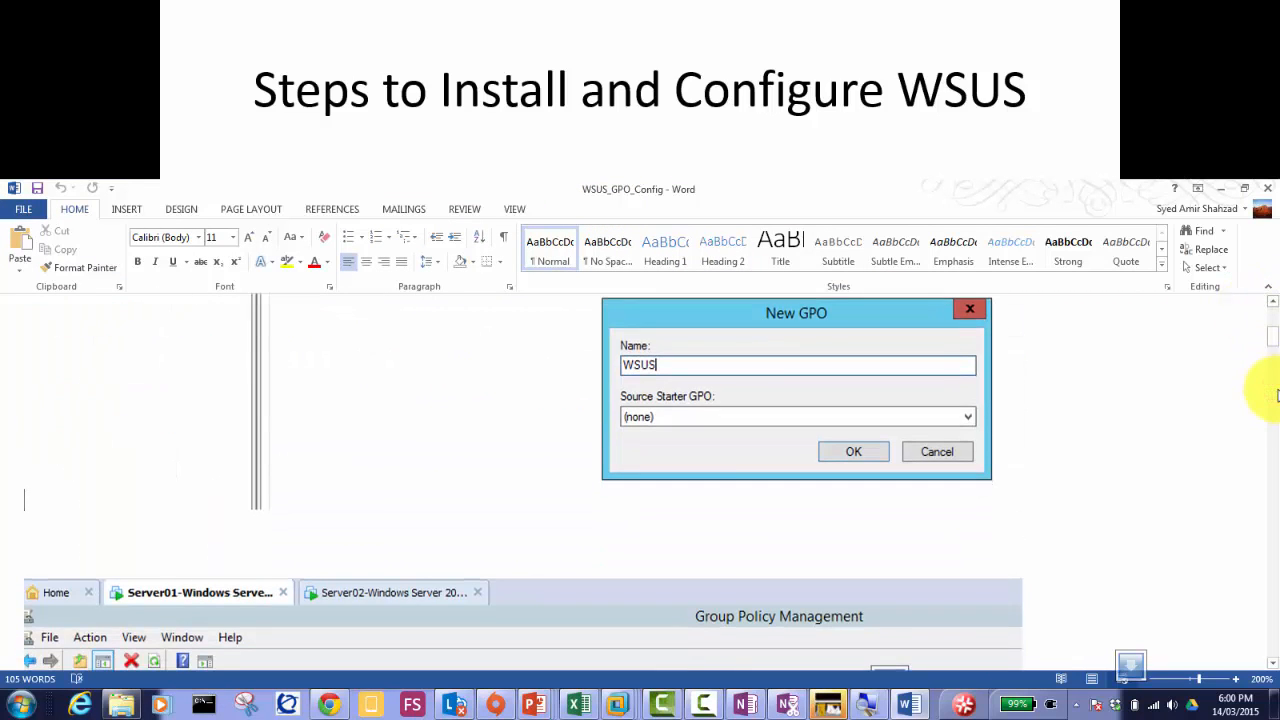
click(1273, 392)
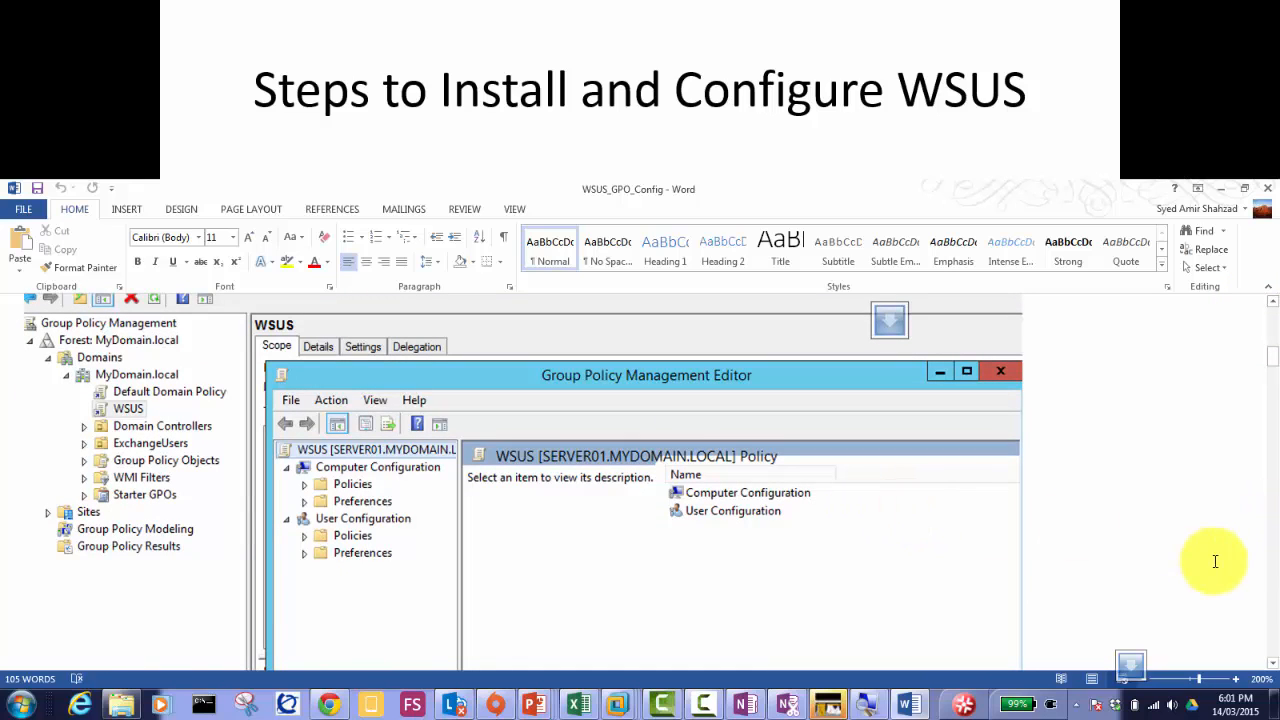
click(1273, 580)
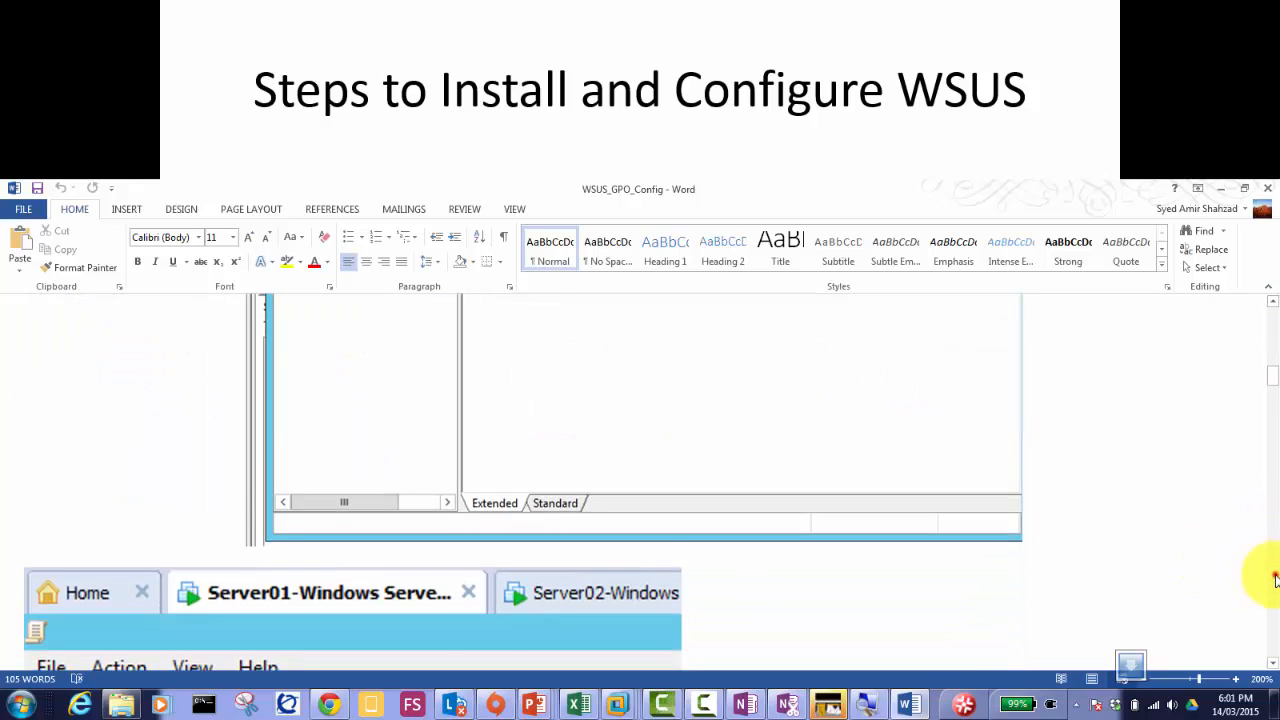
click(1273, 580)
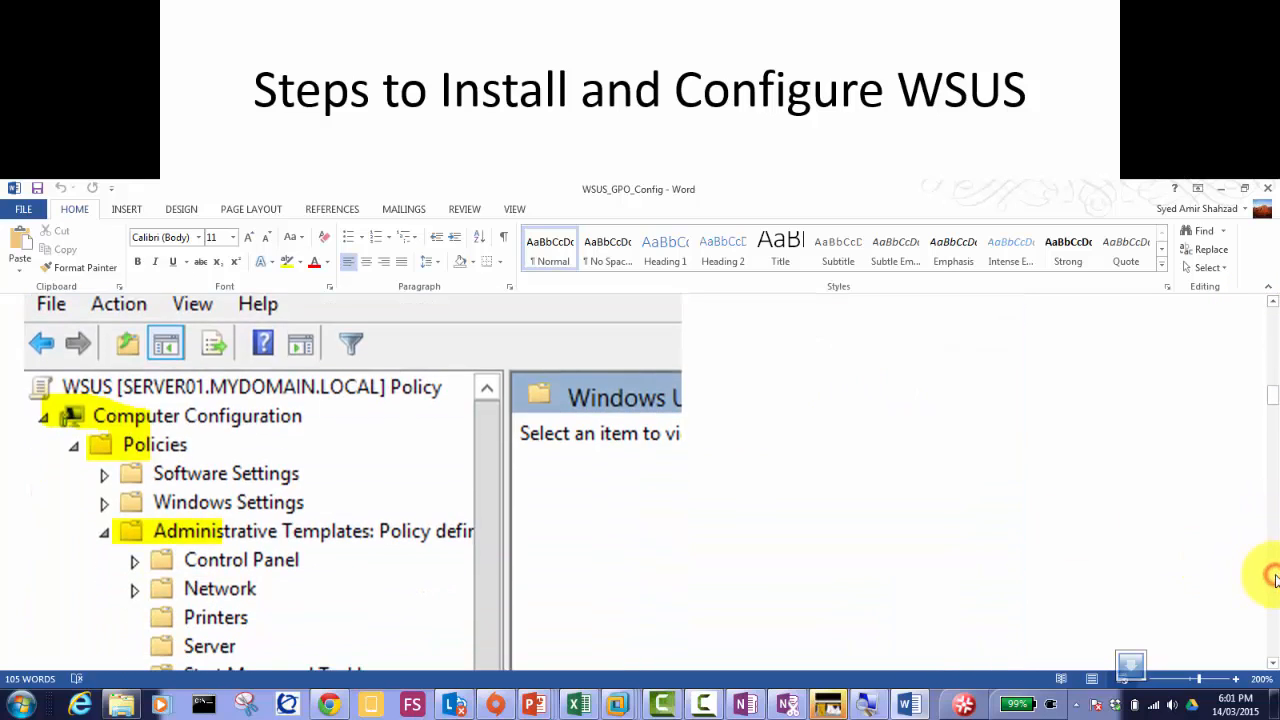
Step: Page further down until the folders under Windows Components are visible
click(1273, 663)
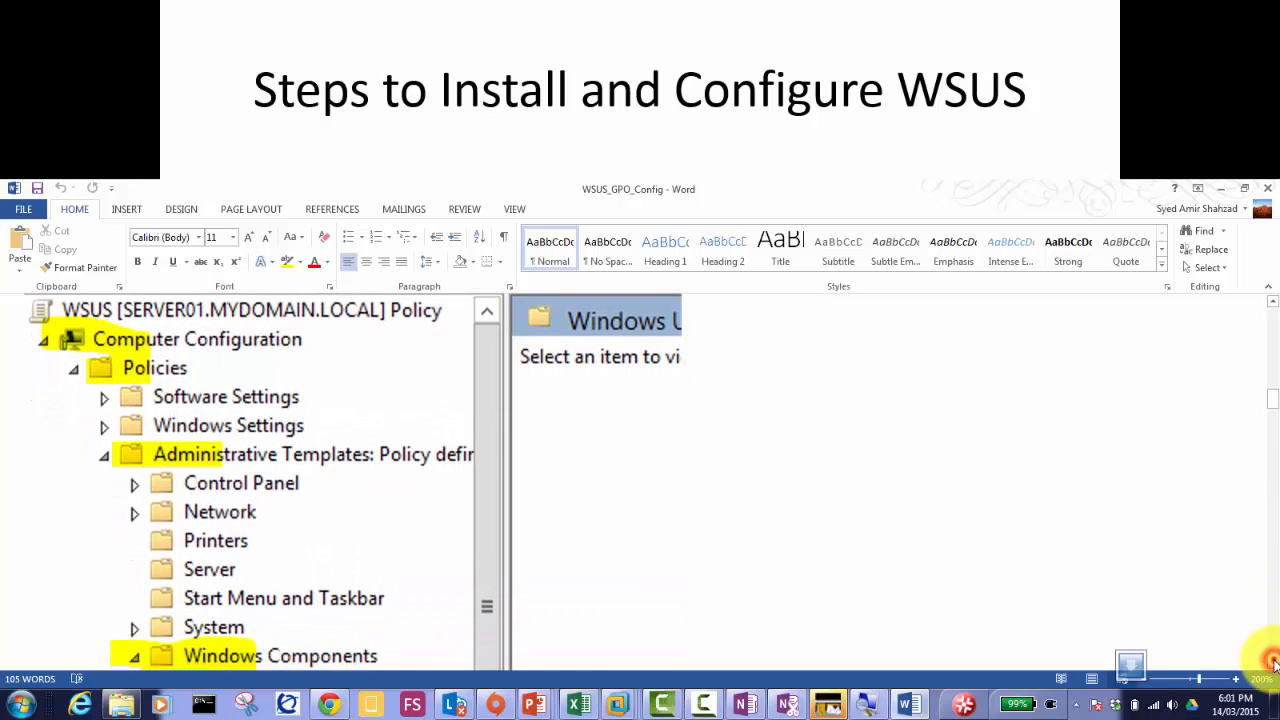
click(1273, 663)
click(1273, 663)
click(1273, 663)
click(1273, 663)
click(1273, 663)
click(1273, 663)
click(1273, 663)
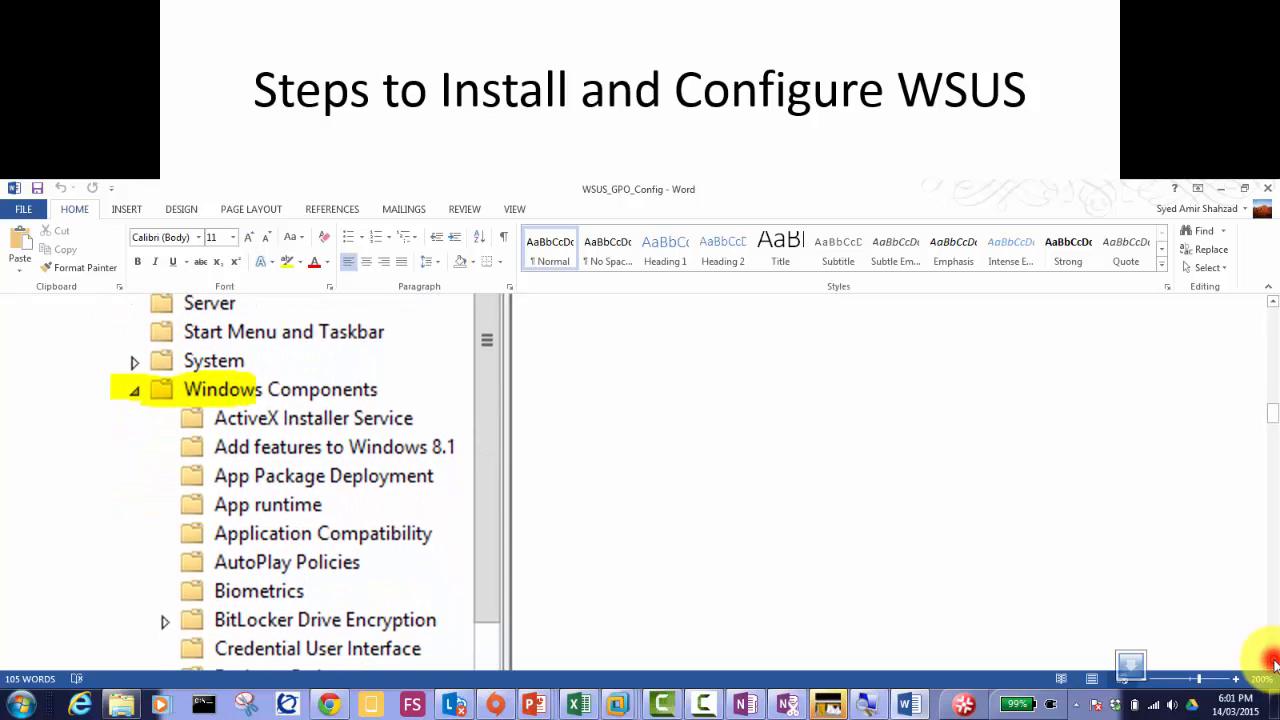
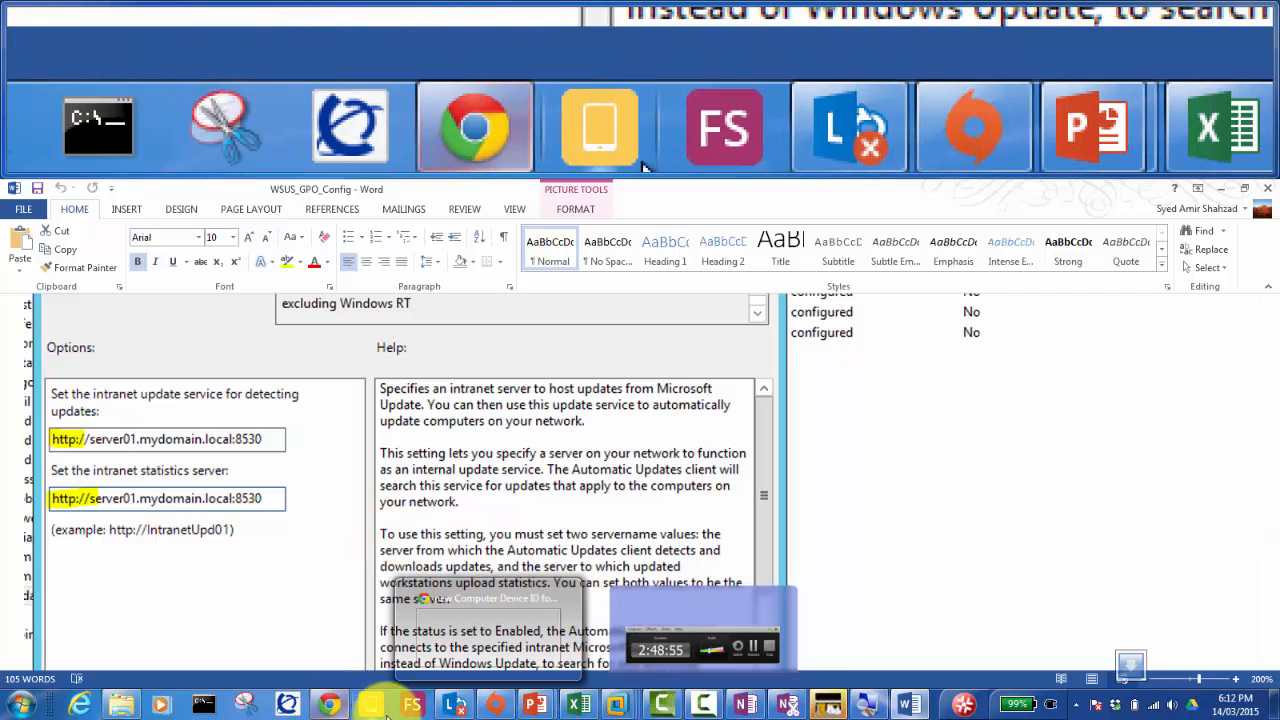
Step: Review the guide's intranet update service example settings, then switch to the Server01 VM
click(700, 707)
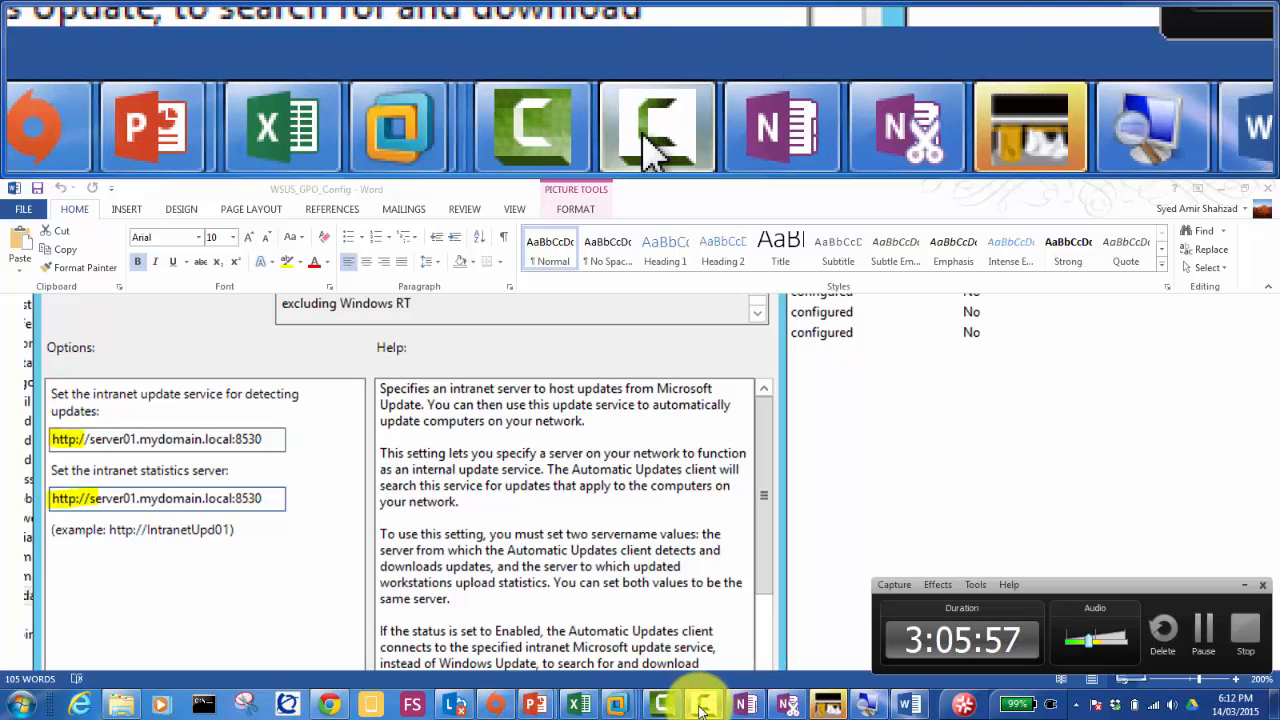
click(700, 707)
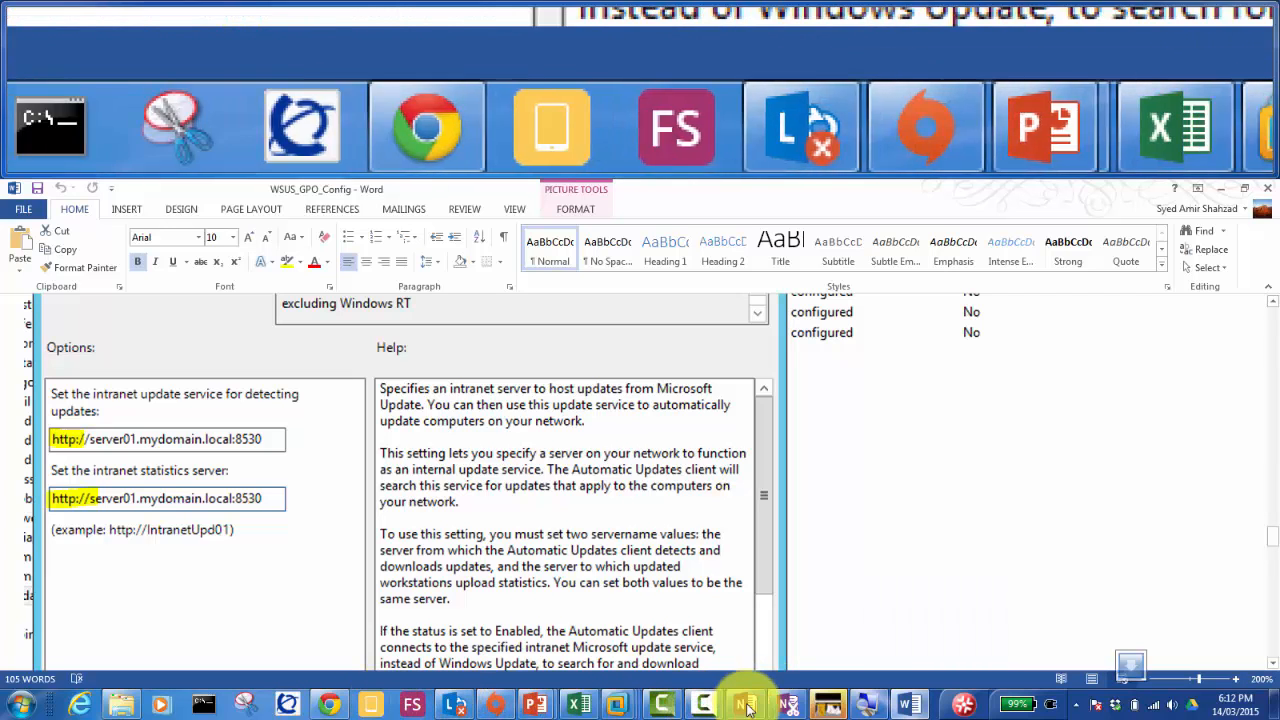
mouse_move(617, 705)
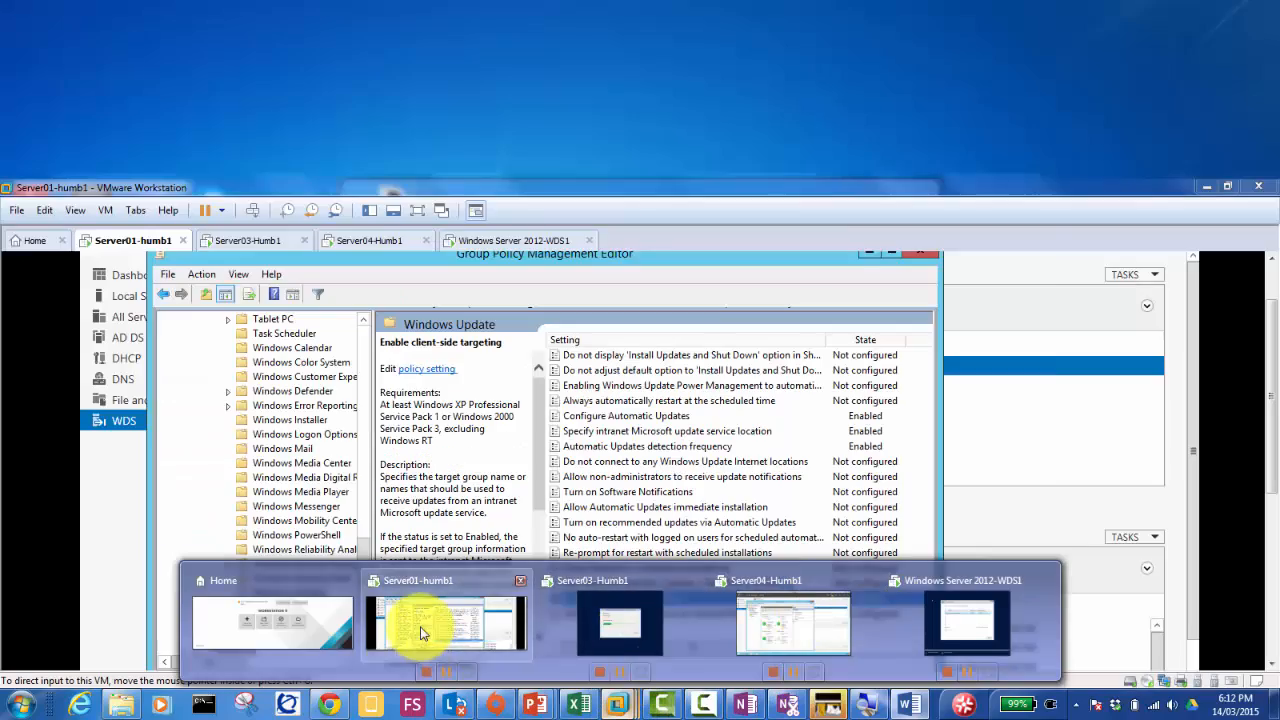
click(420, 632)
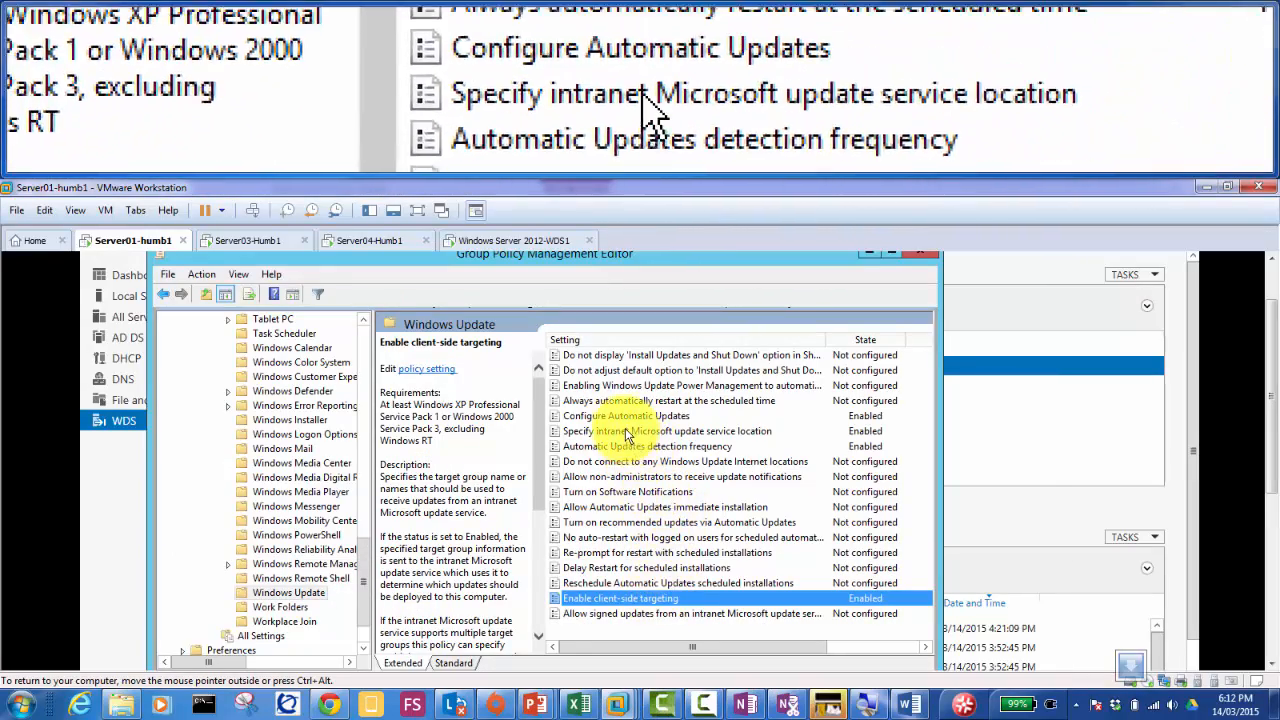
double_click(625, 431)
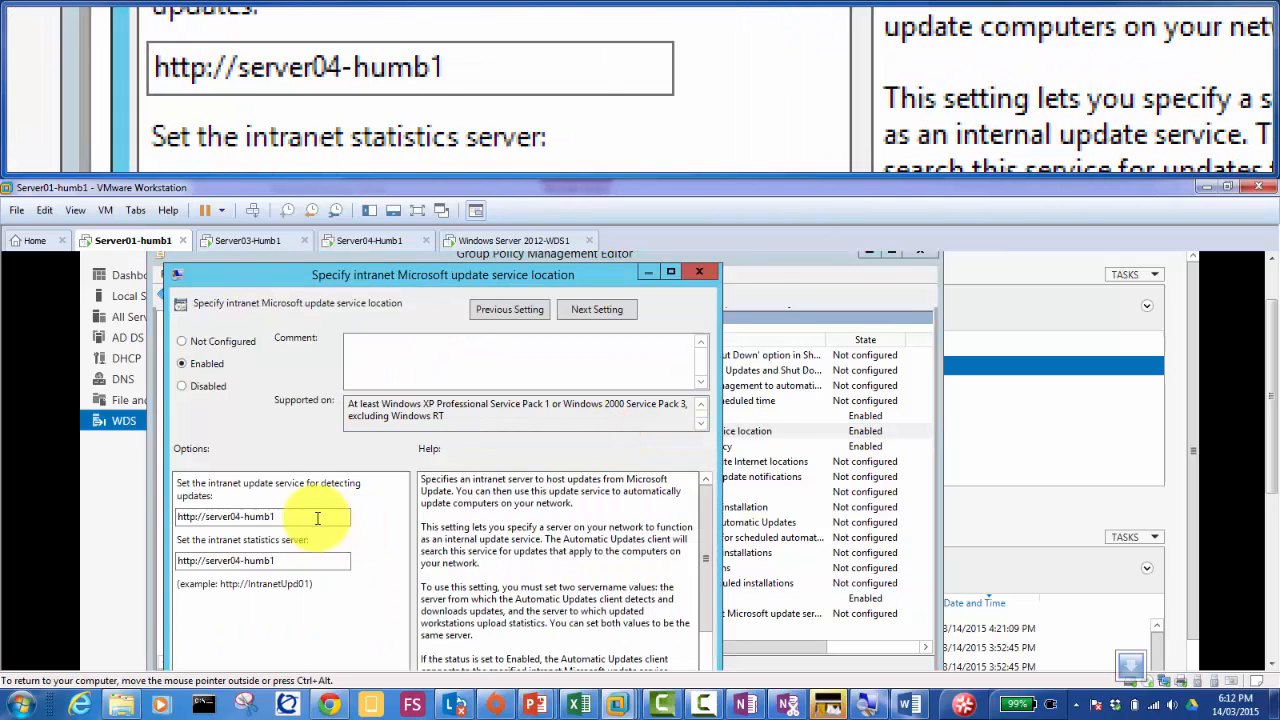
click(313, 518)
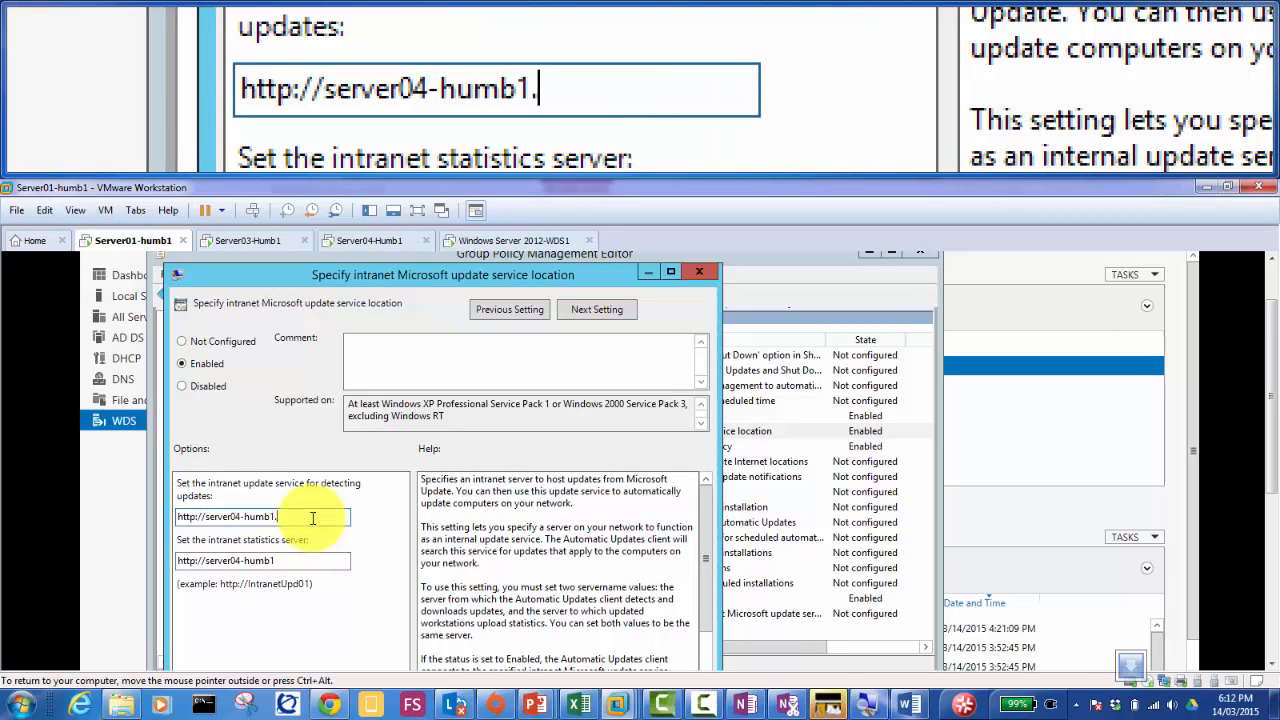
text(.mydomain.local:)
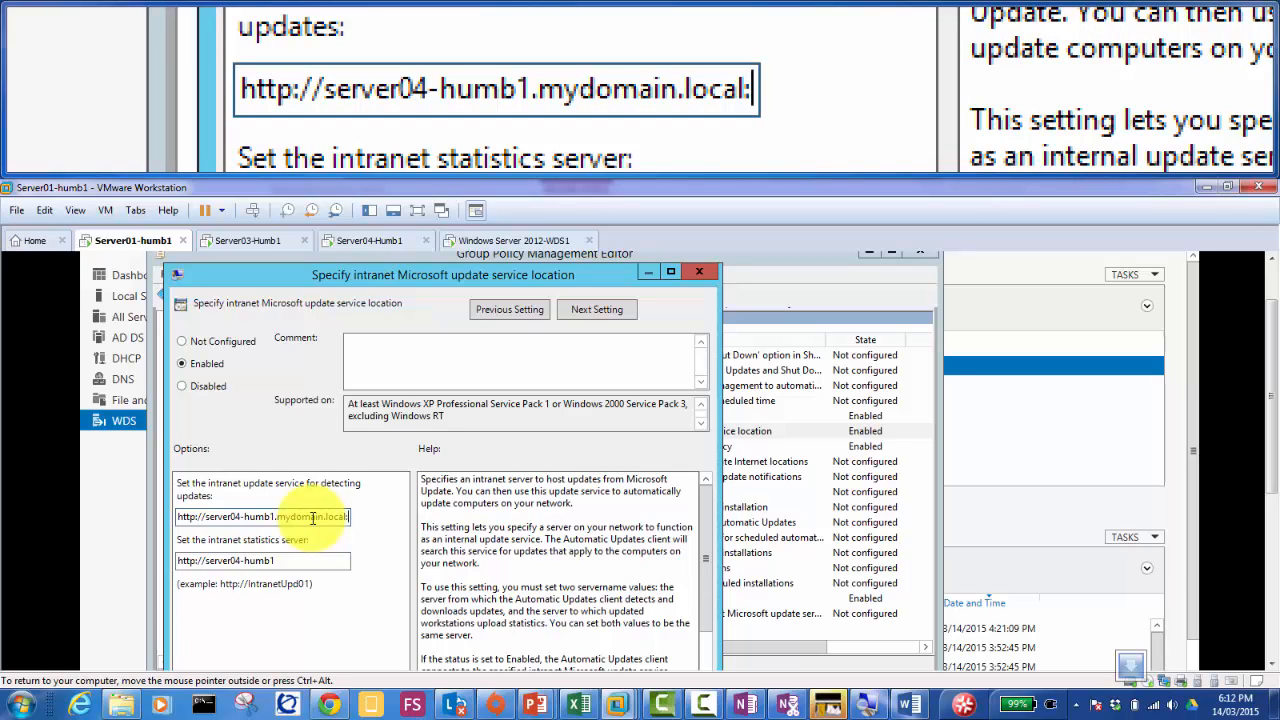
text(8)
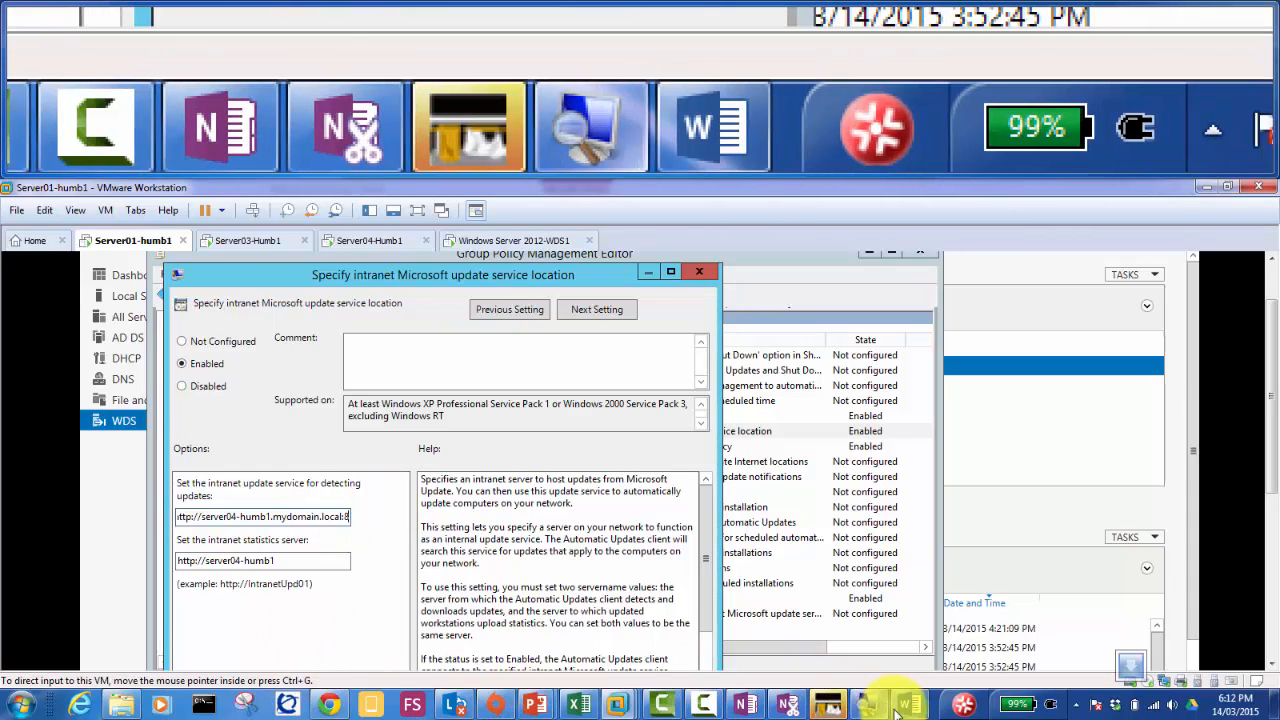
mouse_move(906, 700)
mouse_move(896, 627)
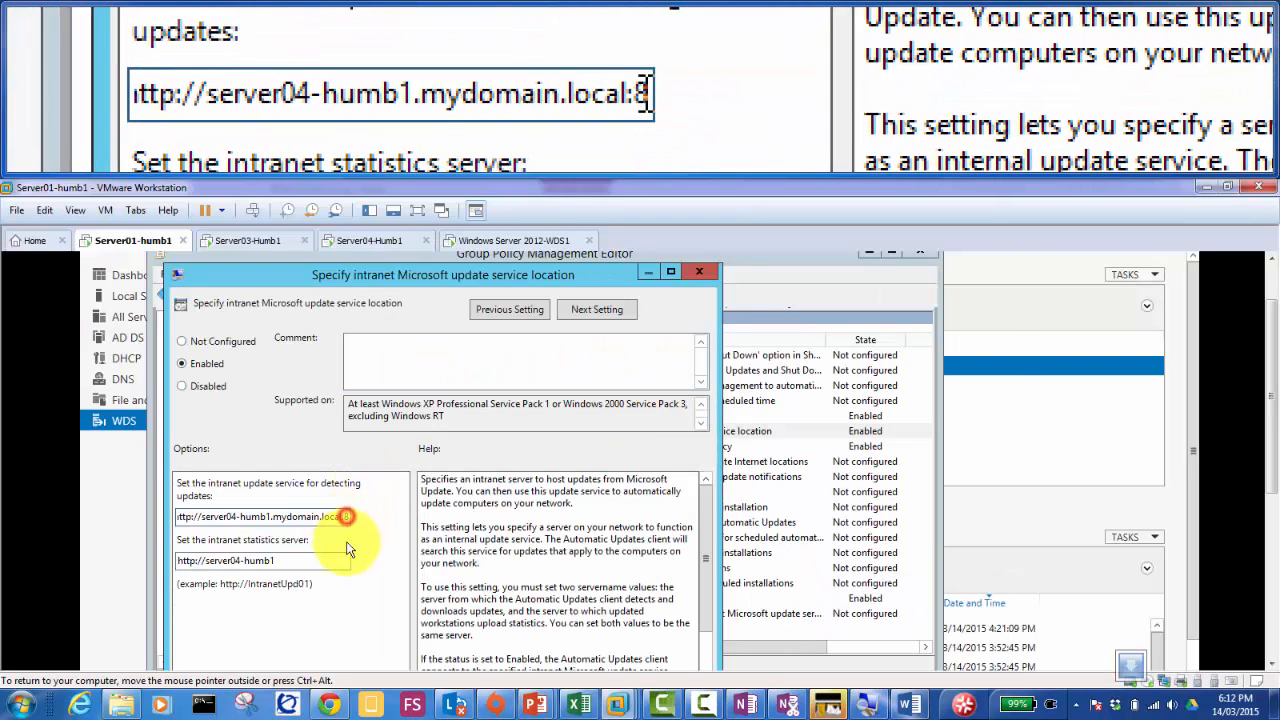
text(530)
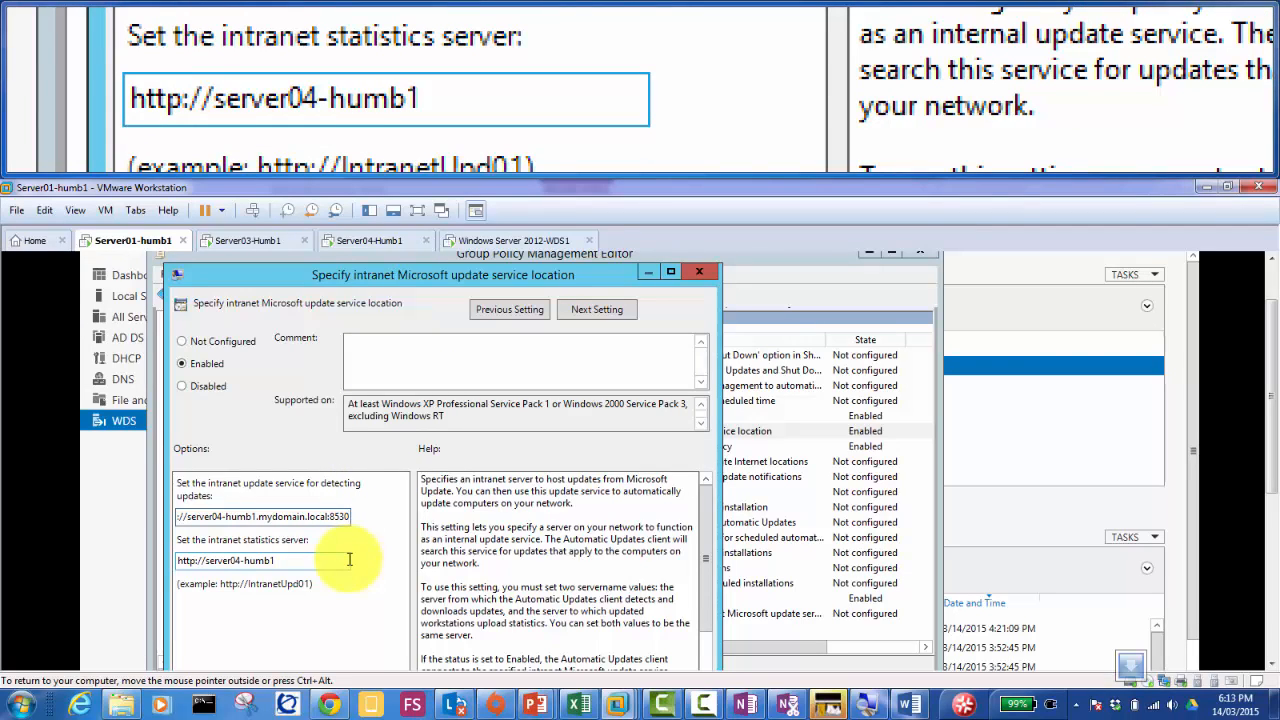
Step: Copy the same URL into the statistics server field and apply the policy
key(ctrl+a)
key(ctrl+c)
click(349, 559)
key(ctrl+a)
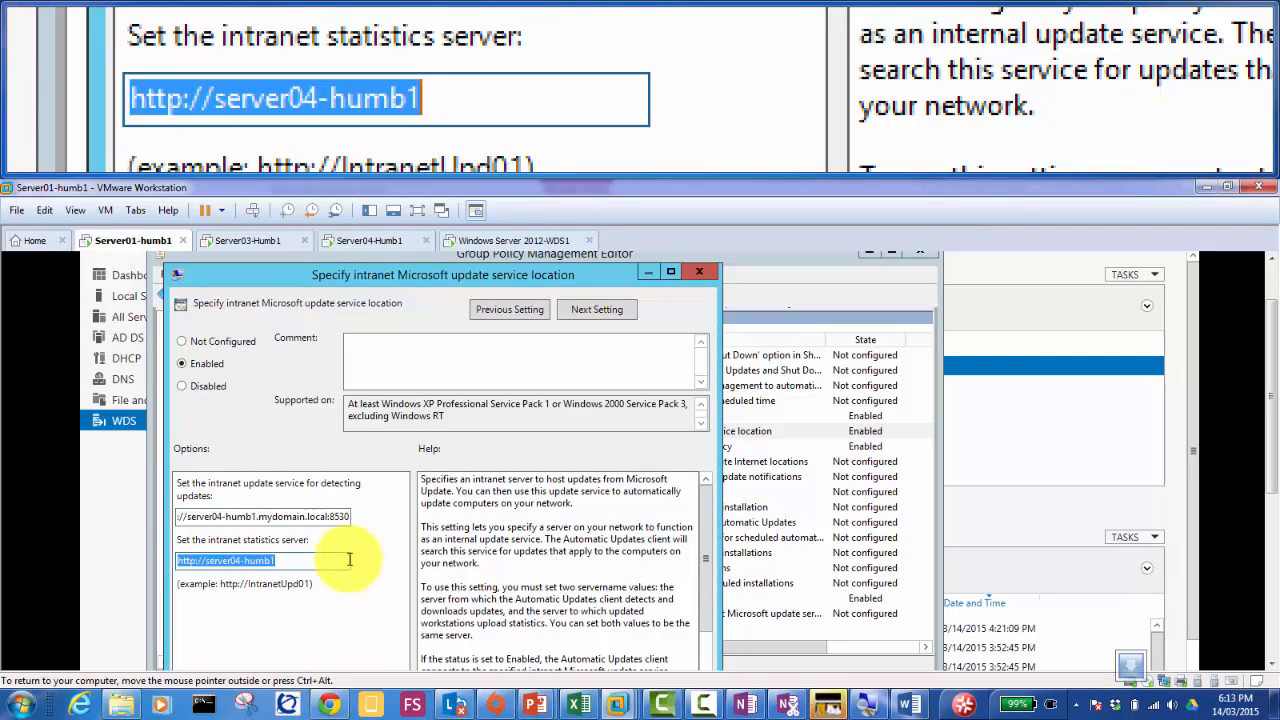
key(ctrl+v)
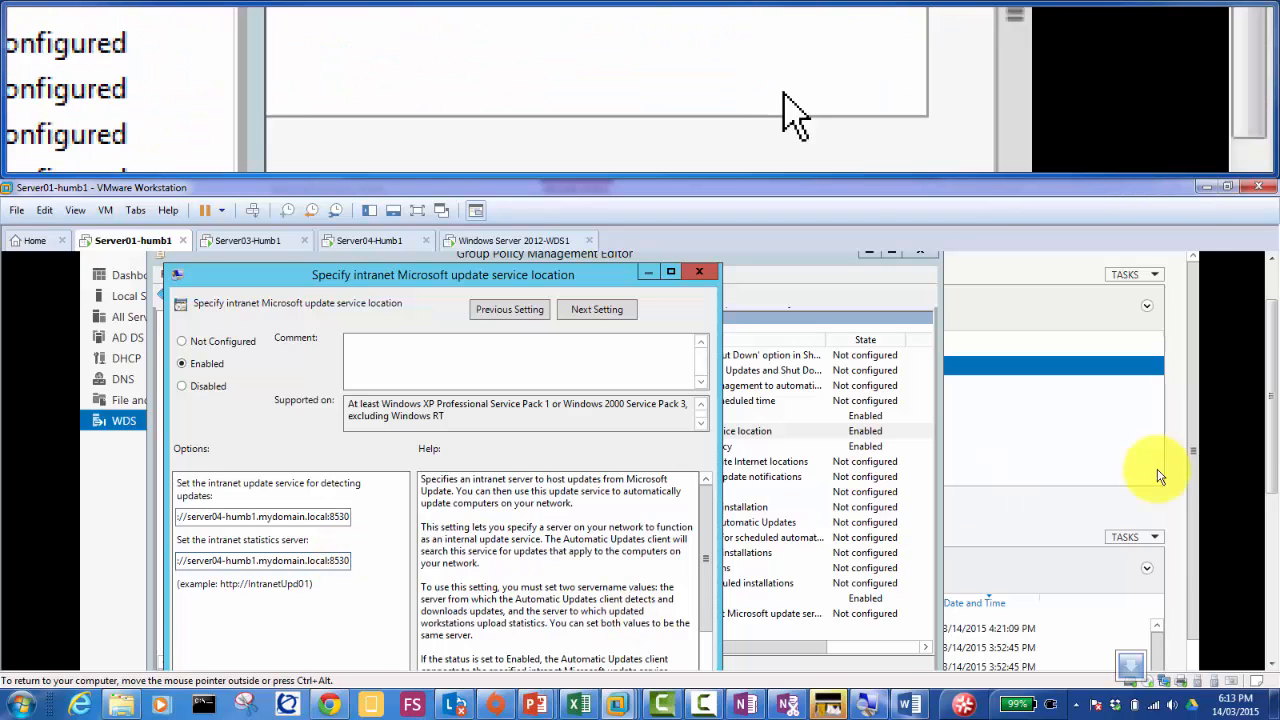
drag(1273, 437, 1271, 543)
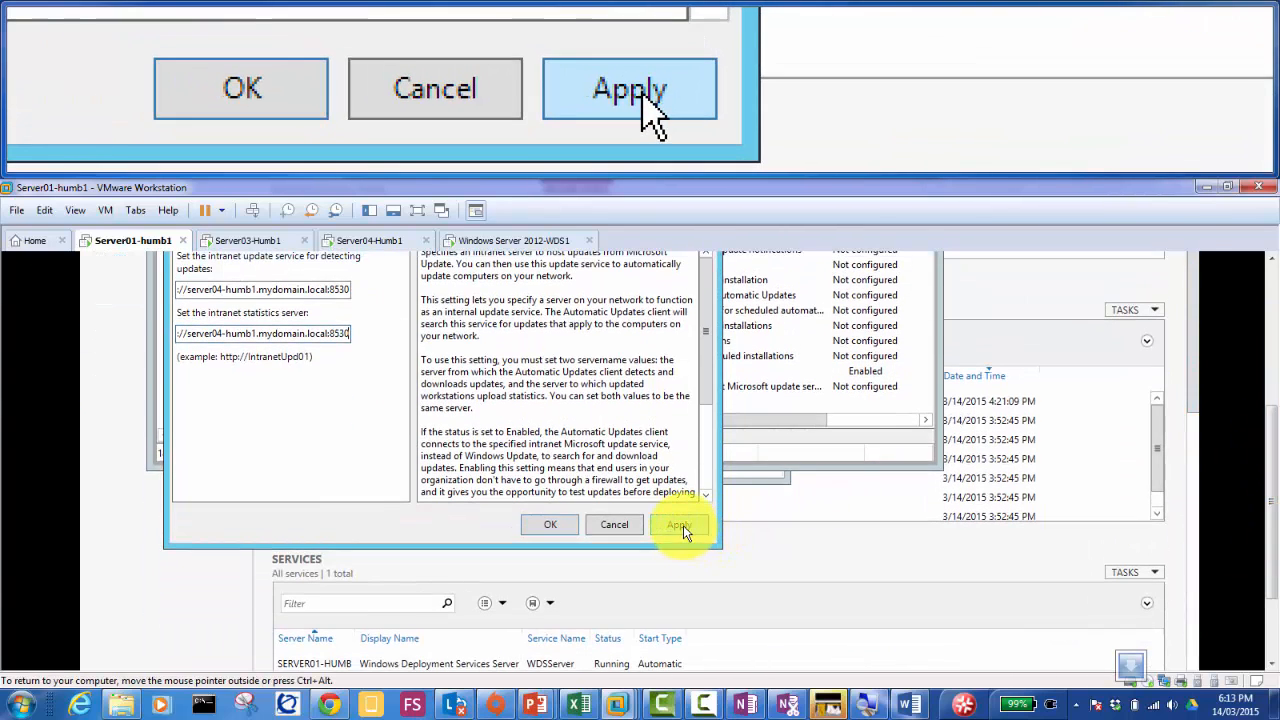
click(683, 525)
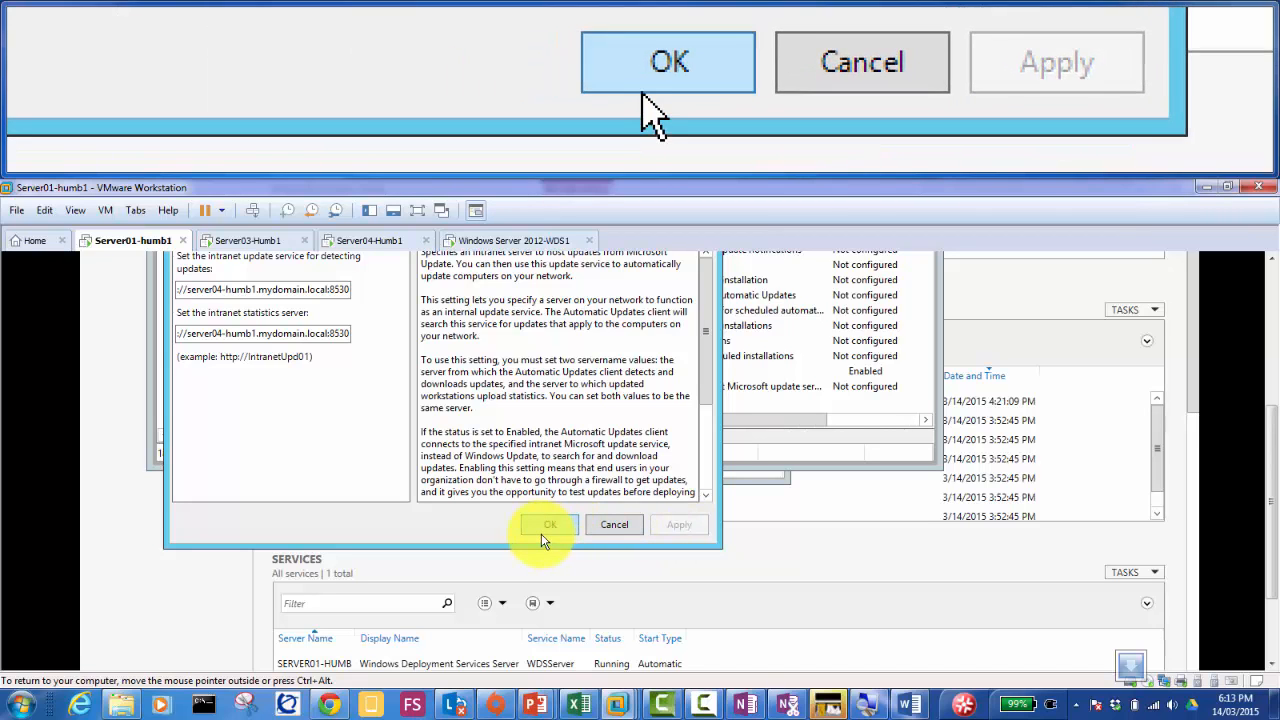
click(547, 527)
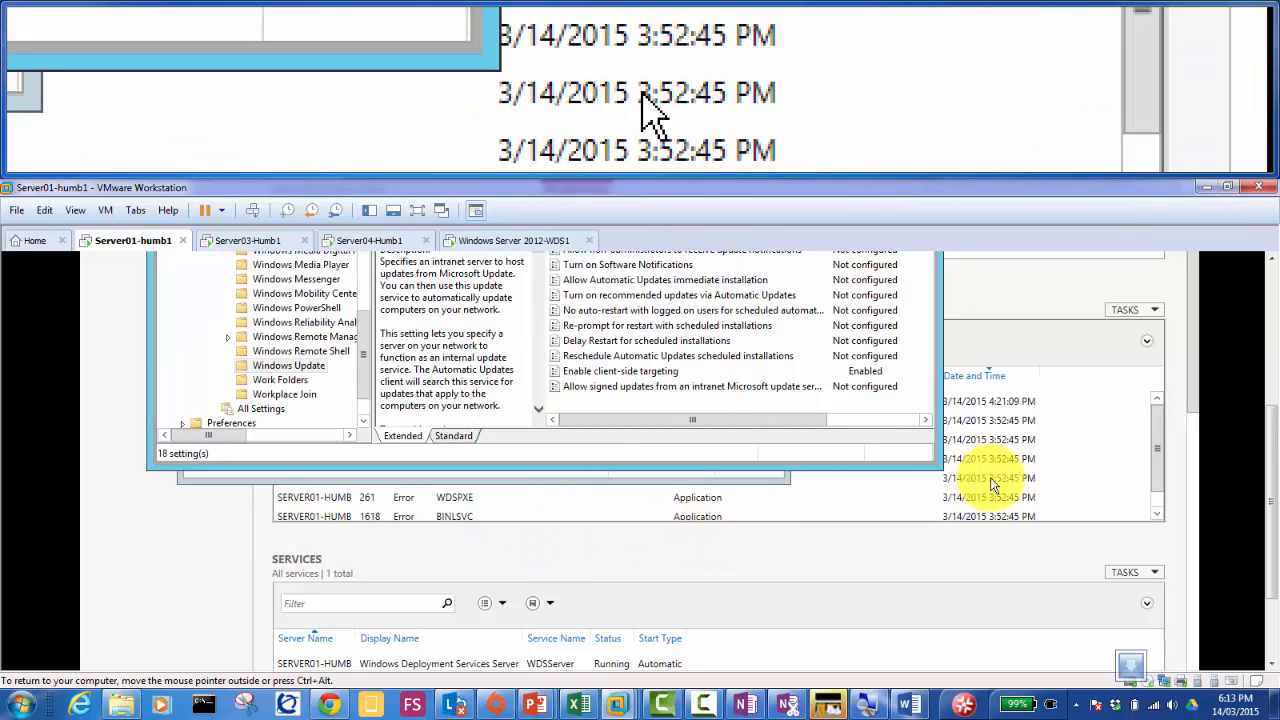
Step: Scroll the Word guide through client-side targeting, gpresult verification and GPUPDATE /FORCE
click(908, 704)
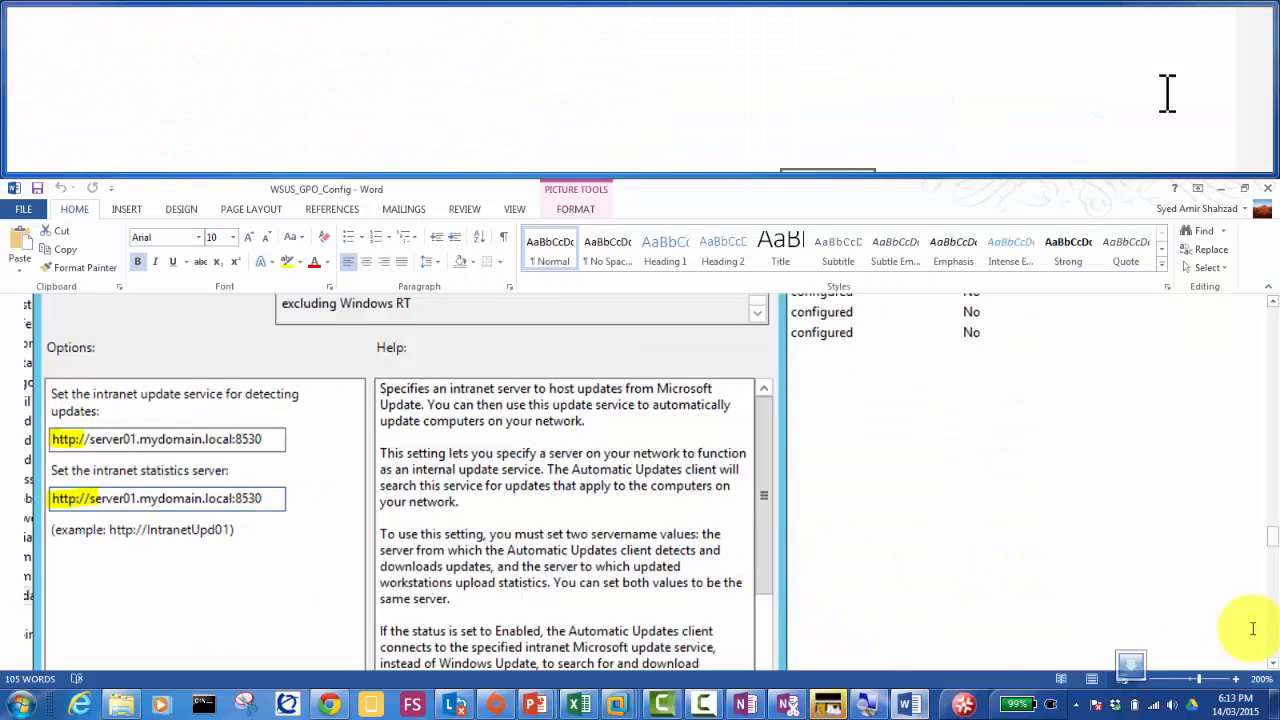
click(1273, 662)
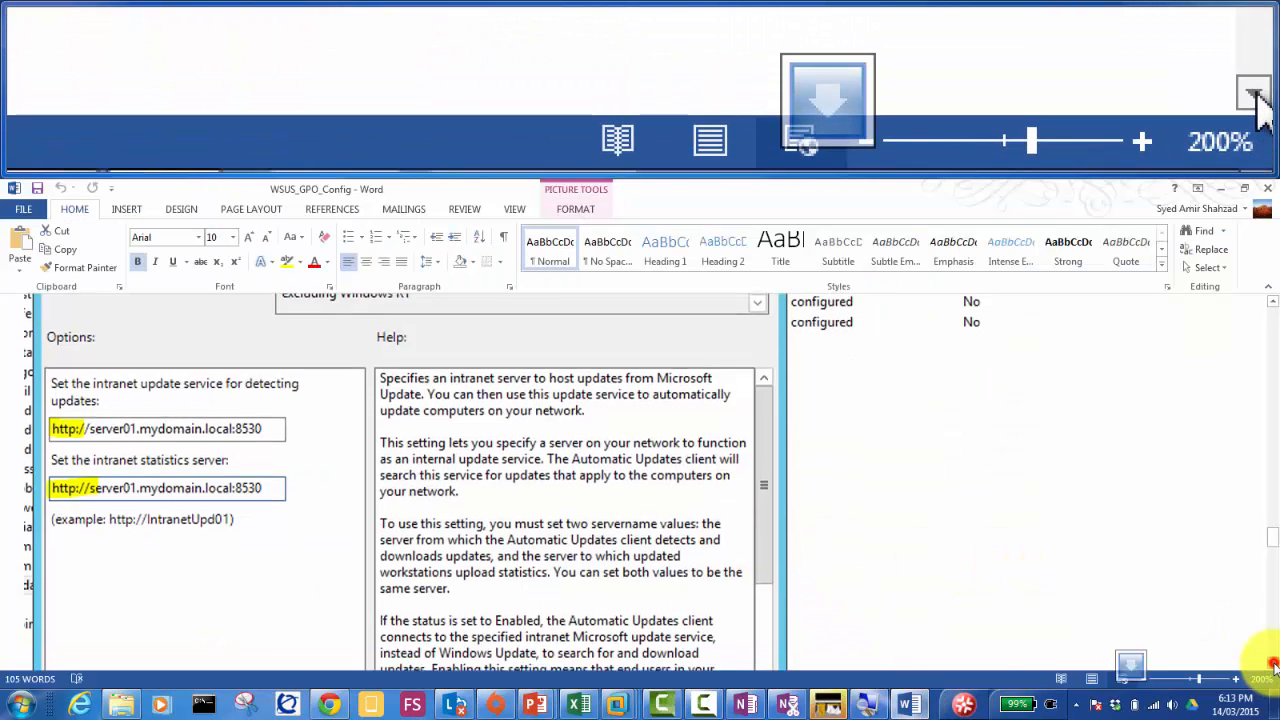
click(1273, 662)
click(1273, 662)
click(1273, 662)
click(1273, 662)
click(1273, 662)
click(1273, 662)
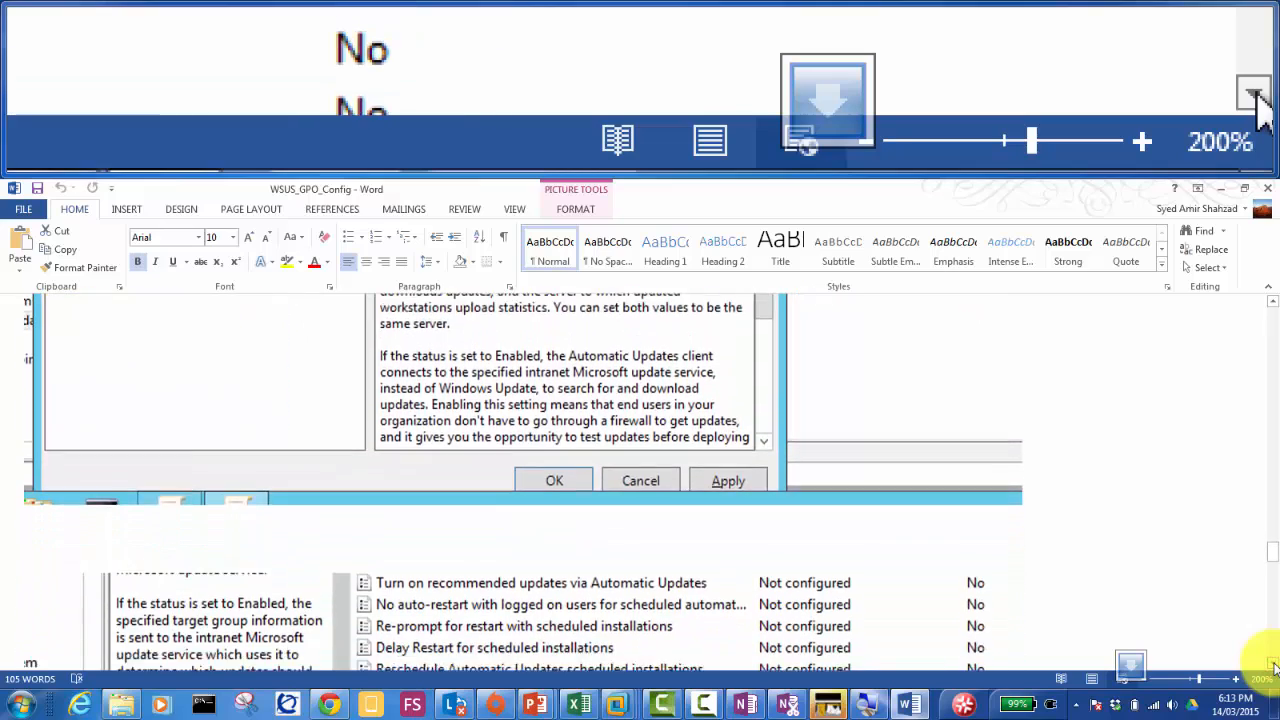
click(1273, 662)
click(1273, 662)
click(1273, 665)
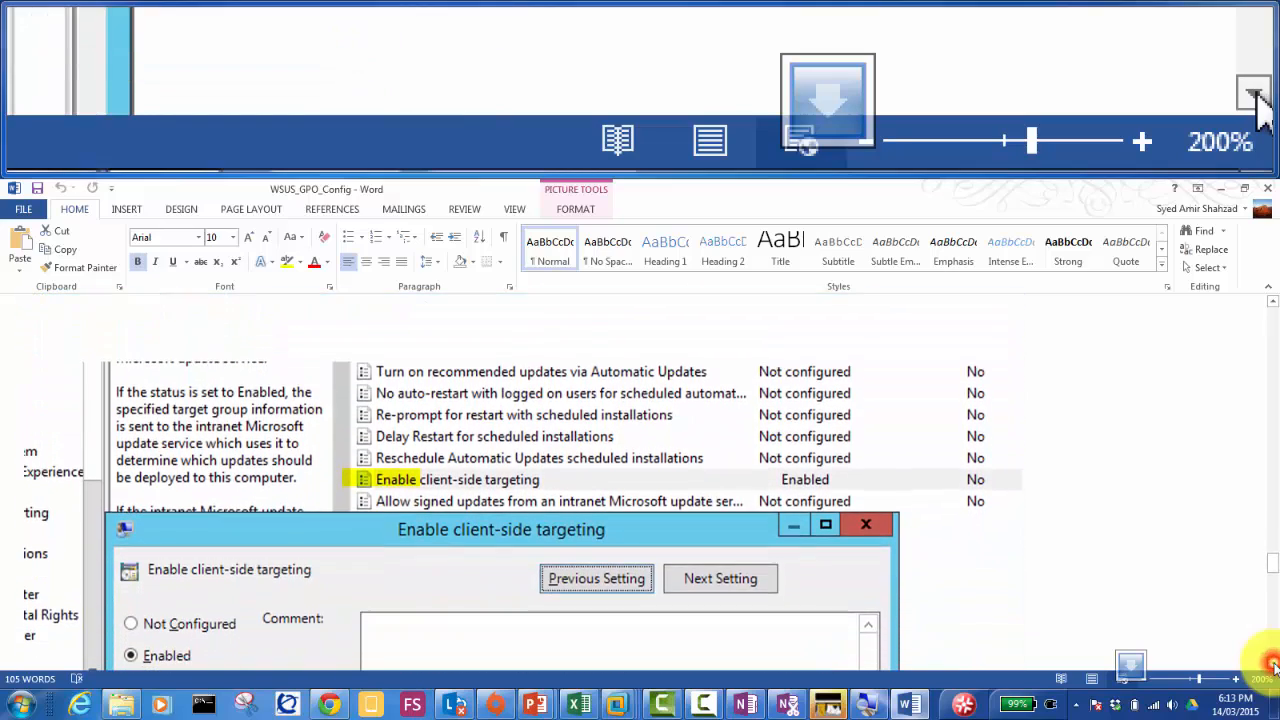
click(1273, 665)
click(1273, 665)
click(1273, 665)
click(1273, 665)
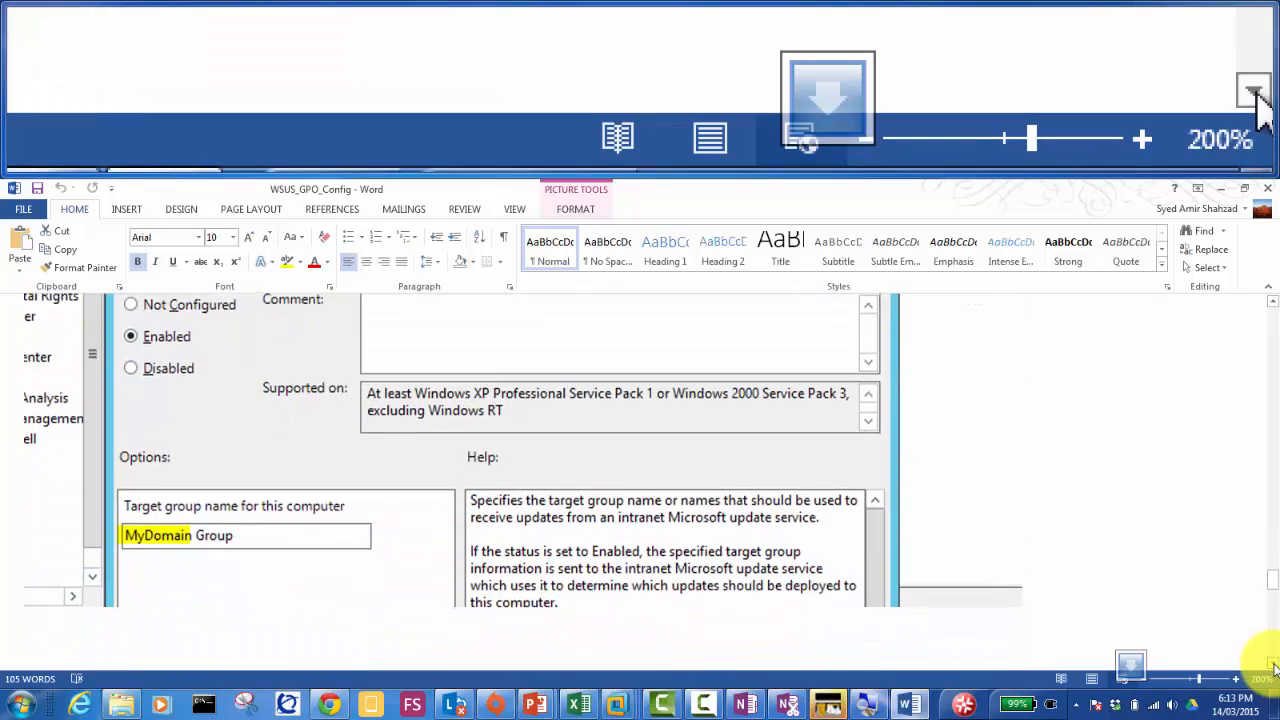
click(1273, 665)
click(1273, 665)
click(1273, 665)
click(1273, 665)
click(1273, 665)
click(1273, 665)
click(1273, 665)
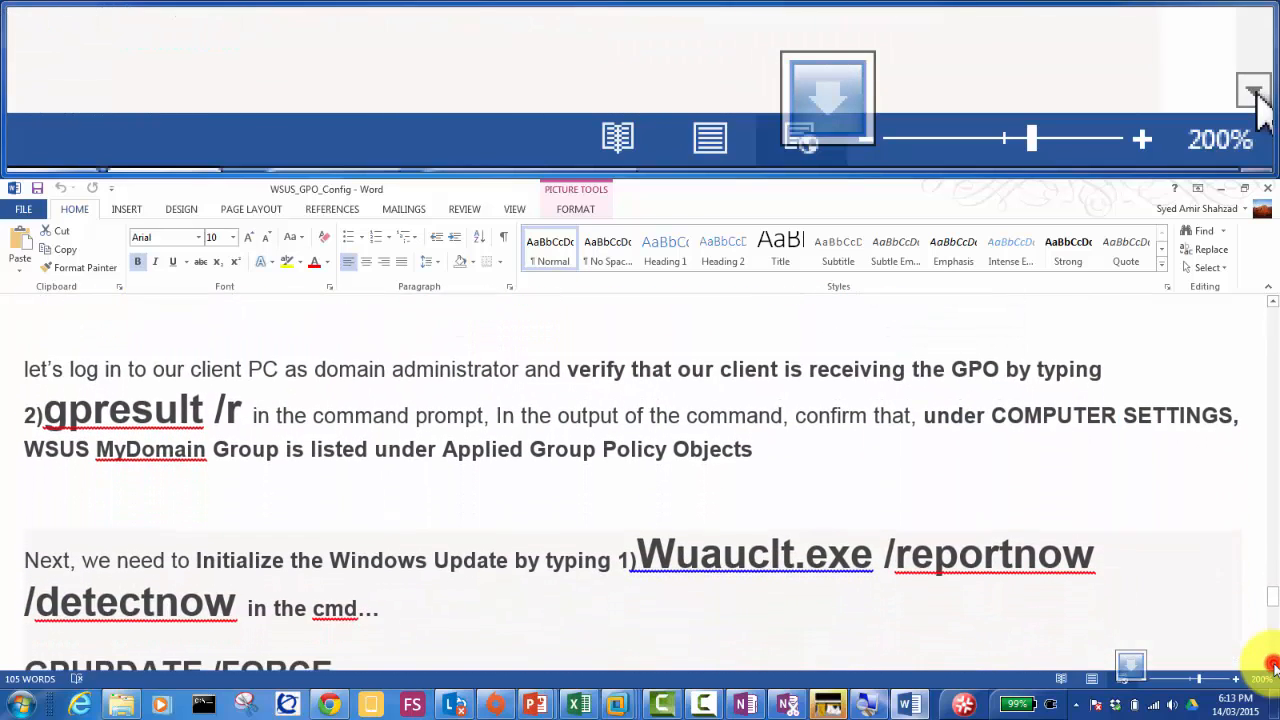
click(1273, 665)
click(1273, 665)
click(1273, 665)
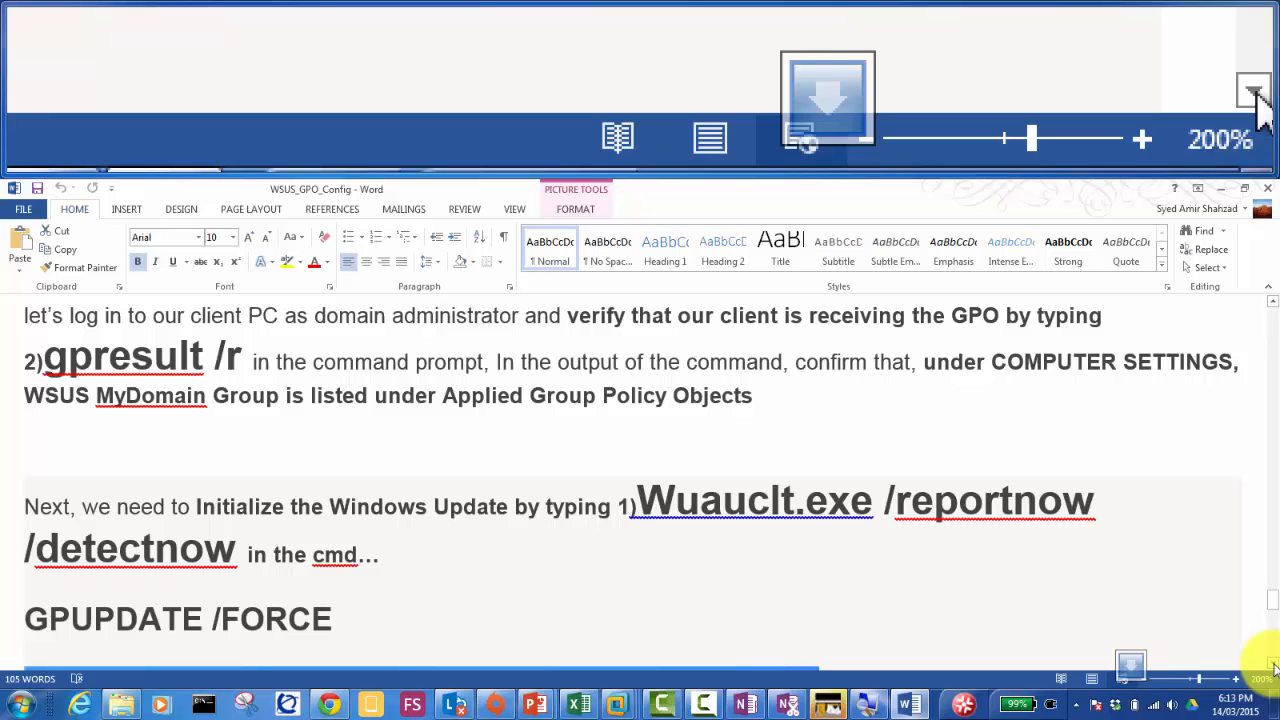
Step: Continue down to the Command Prompt screenshot, update approval steps and detectnow instruction
click(1273, 666)
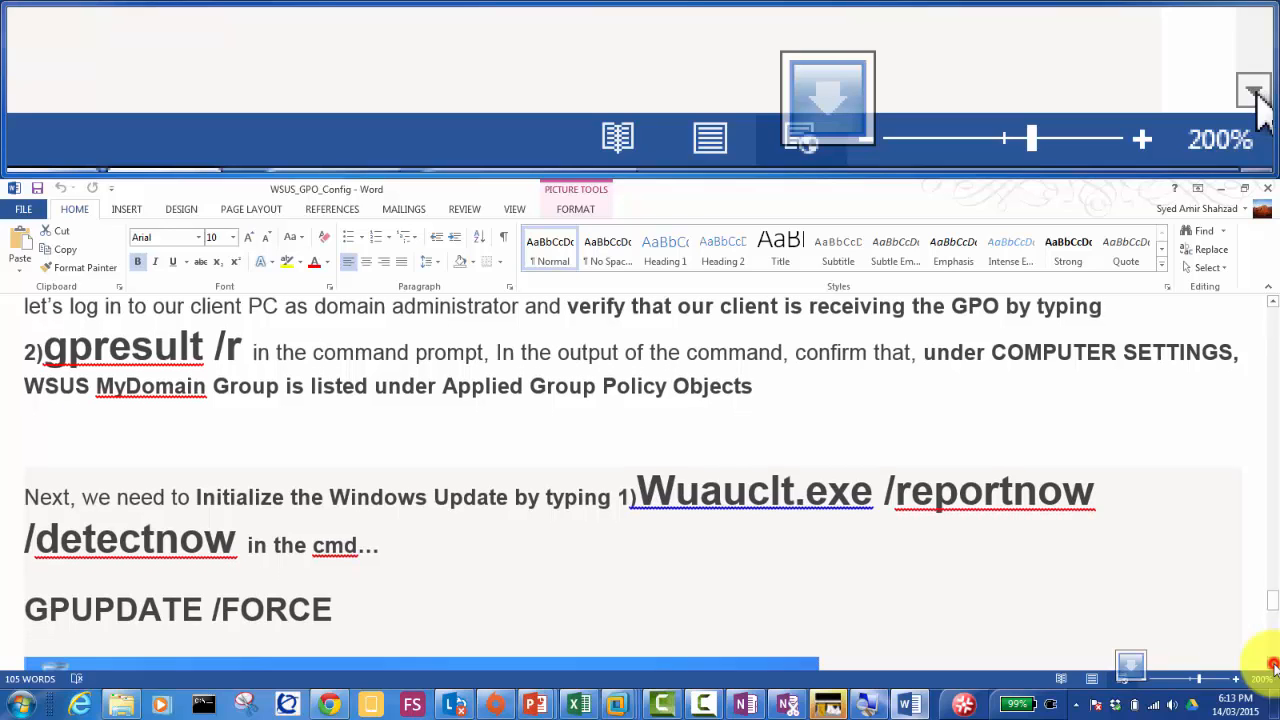
click(1273, 666)
click(1273, 666)
click(1273, 666)
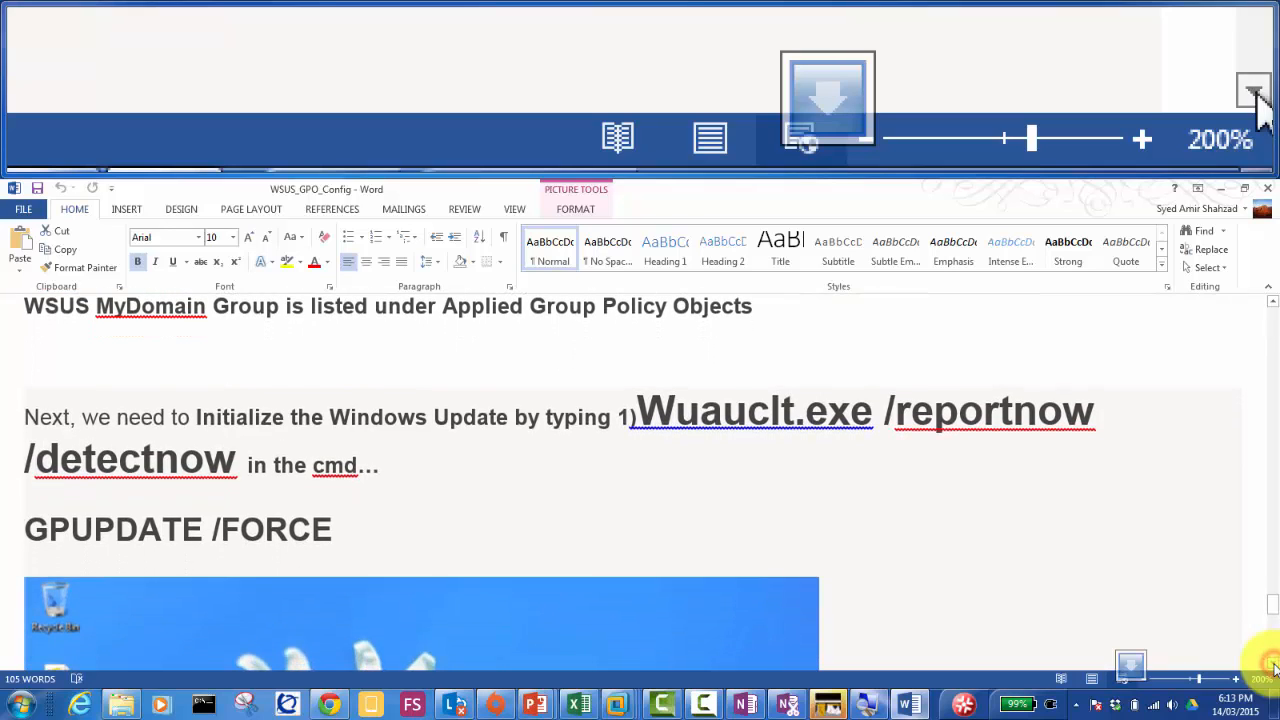
click(1273, 666)
click(1273, 666)
click(1273, 666)
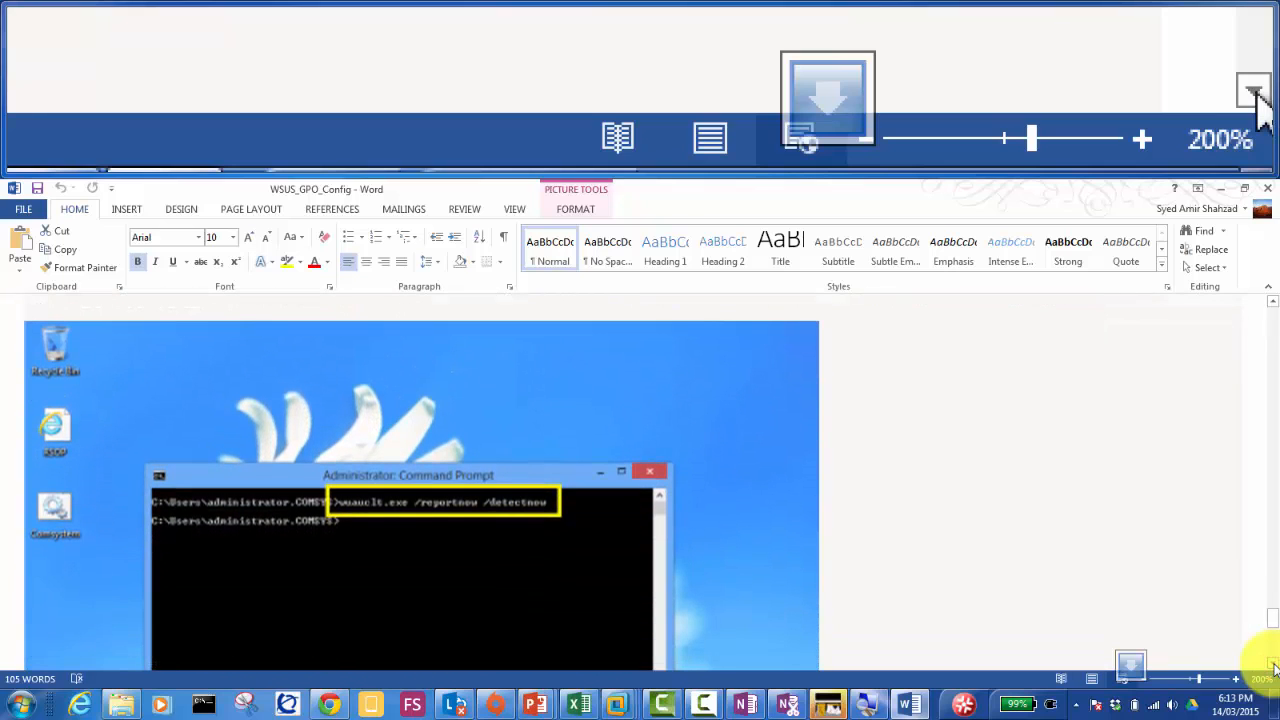
click(1273, 666)
click(1273, 666)
click(1273, 666)
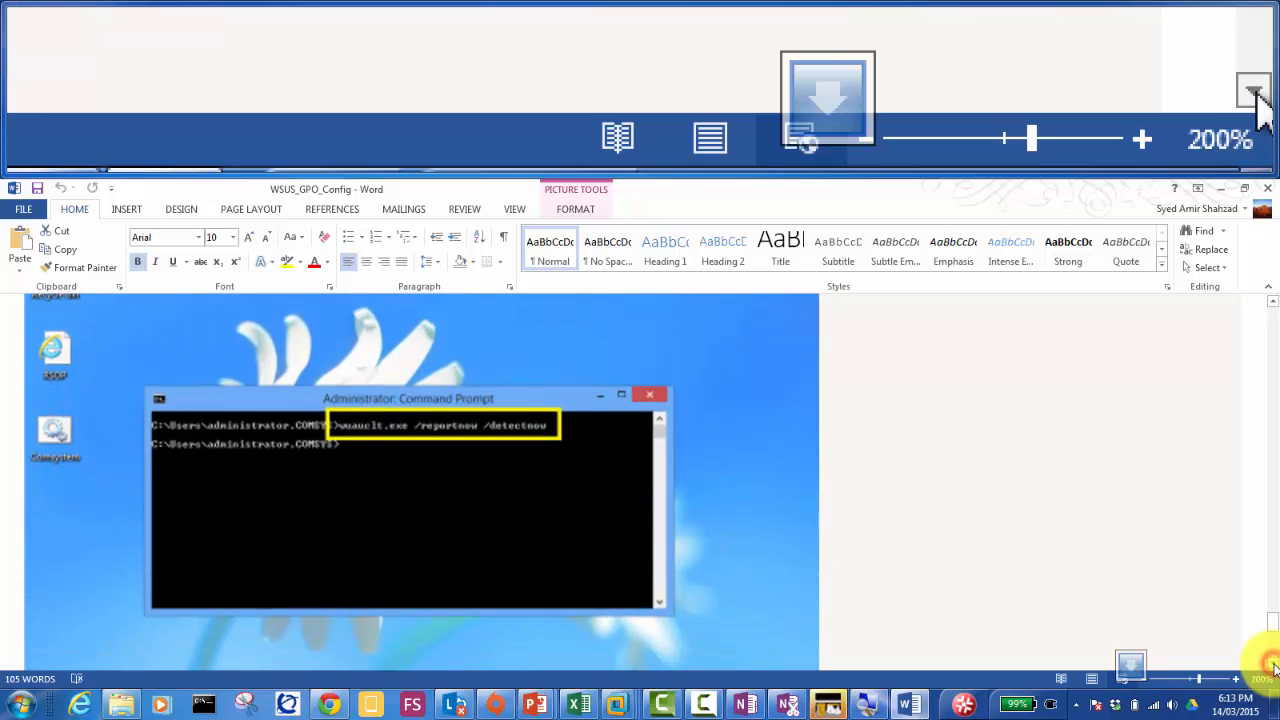
click(1273, 666)
click(1273, 666)
click(1273, 666)
click(1273, 666)
click(1273, 666)
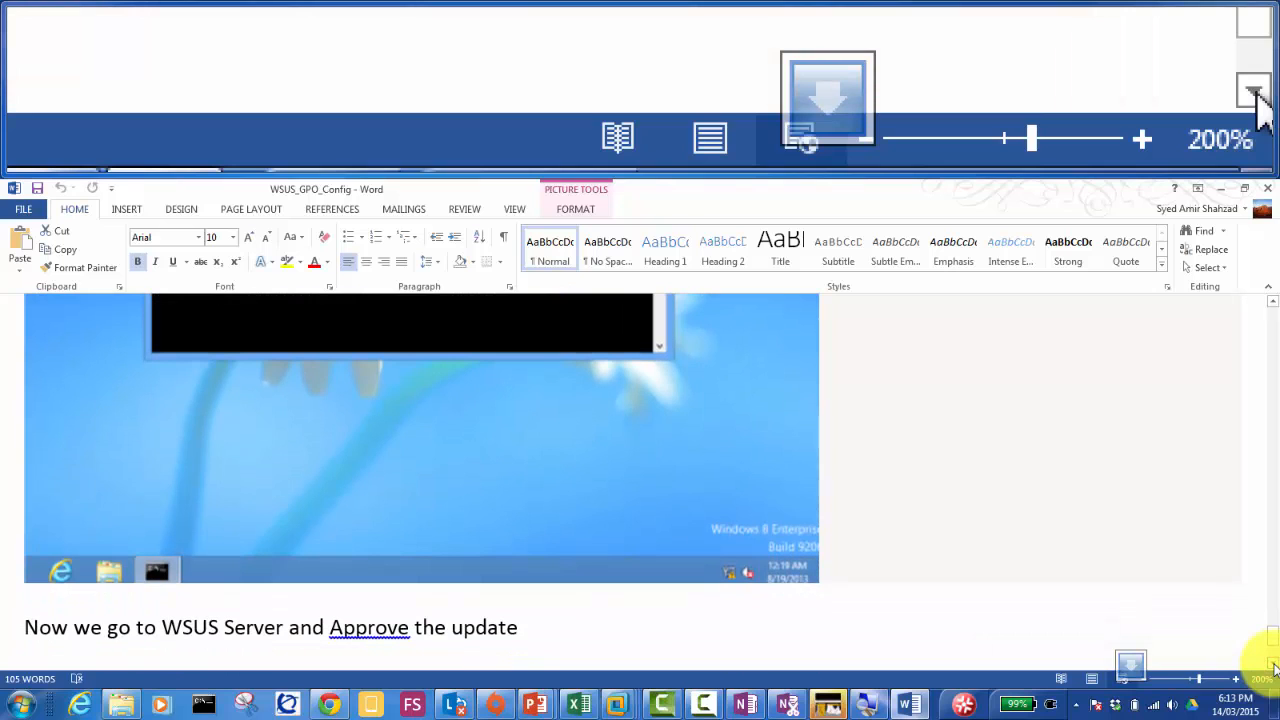
click(1273, 666)
click(1273, 666)
click(1273, 666)
click(1273, 666)
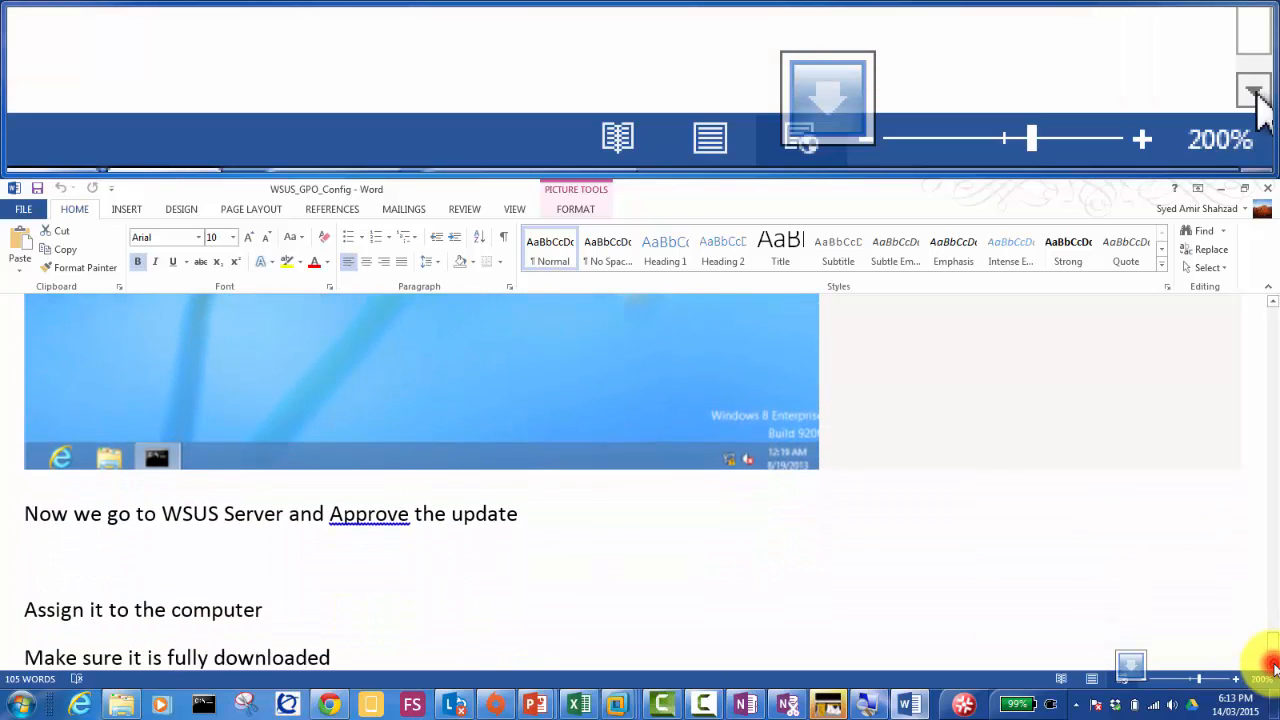
click(1273, 666)
click(1273, 666)
click(1273, 666)
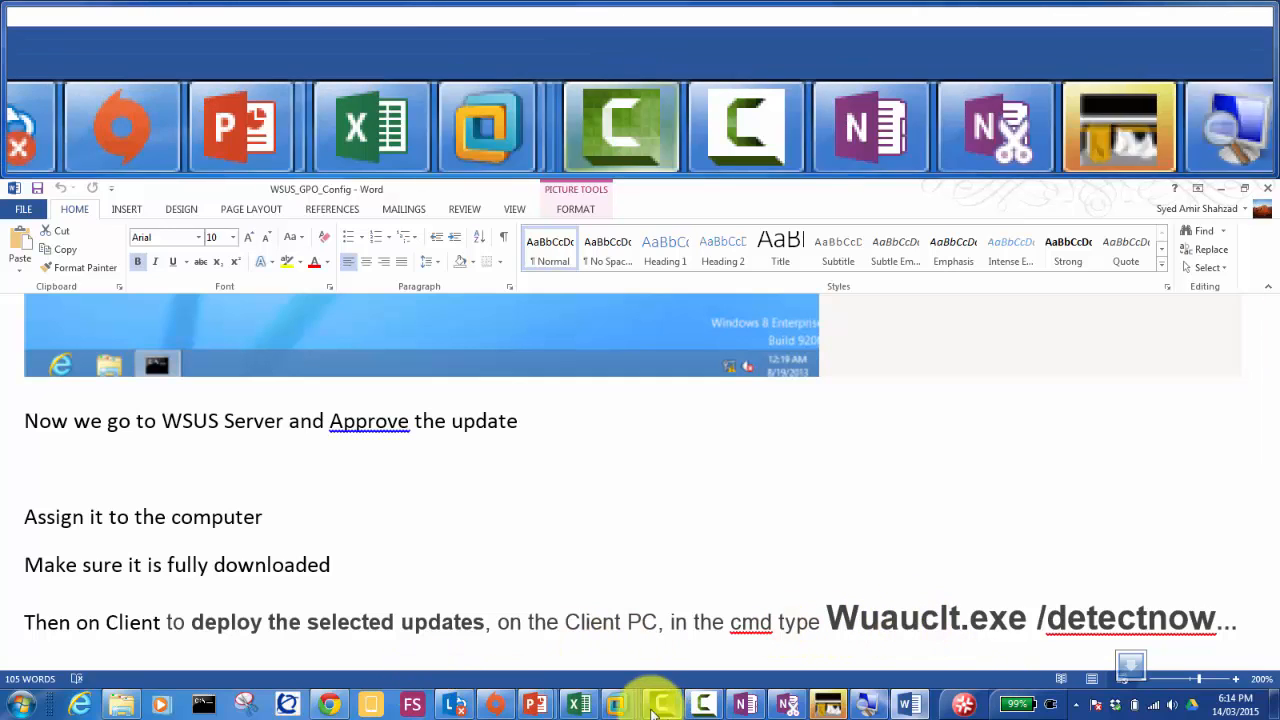
mouse_move(620, 708)
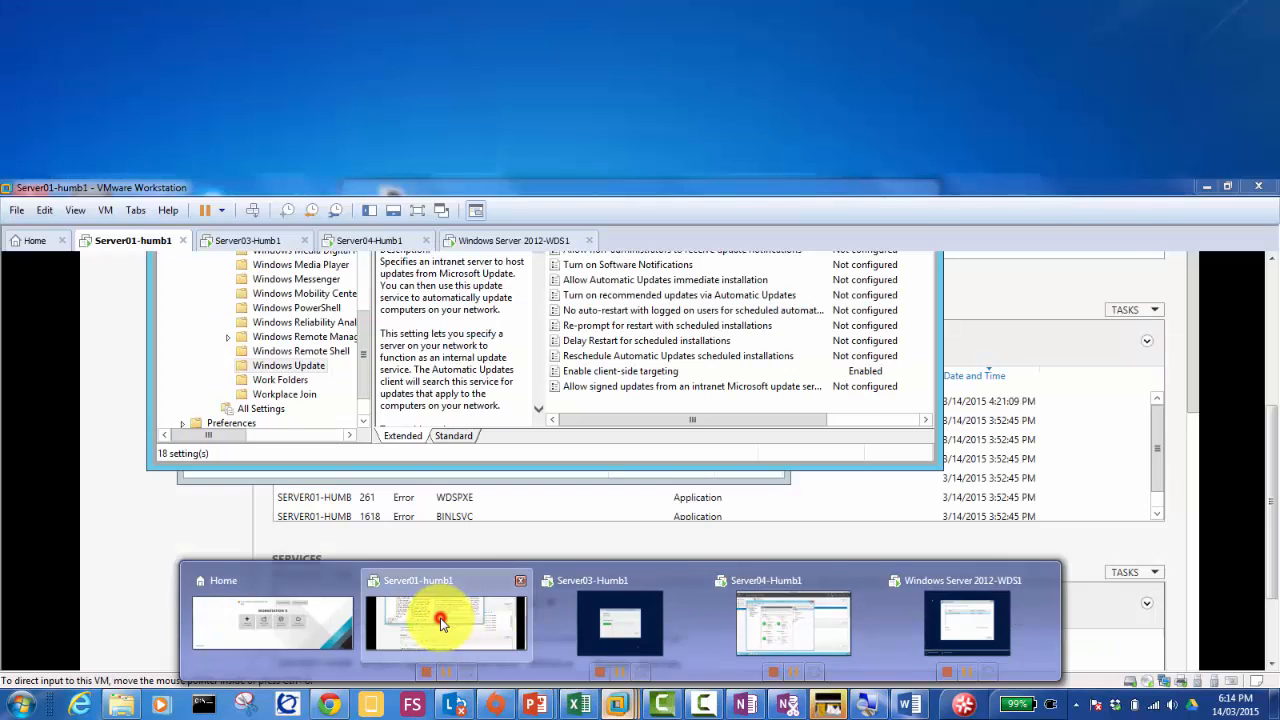
Step: Run wuauclt.exe /detectnow on Server01, then send Ctrl+Alt+Del to Server04-Humb1
click(441, 620)
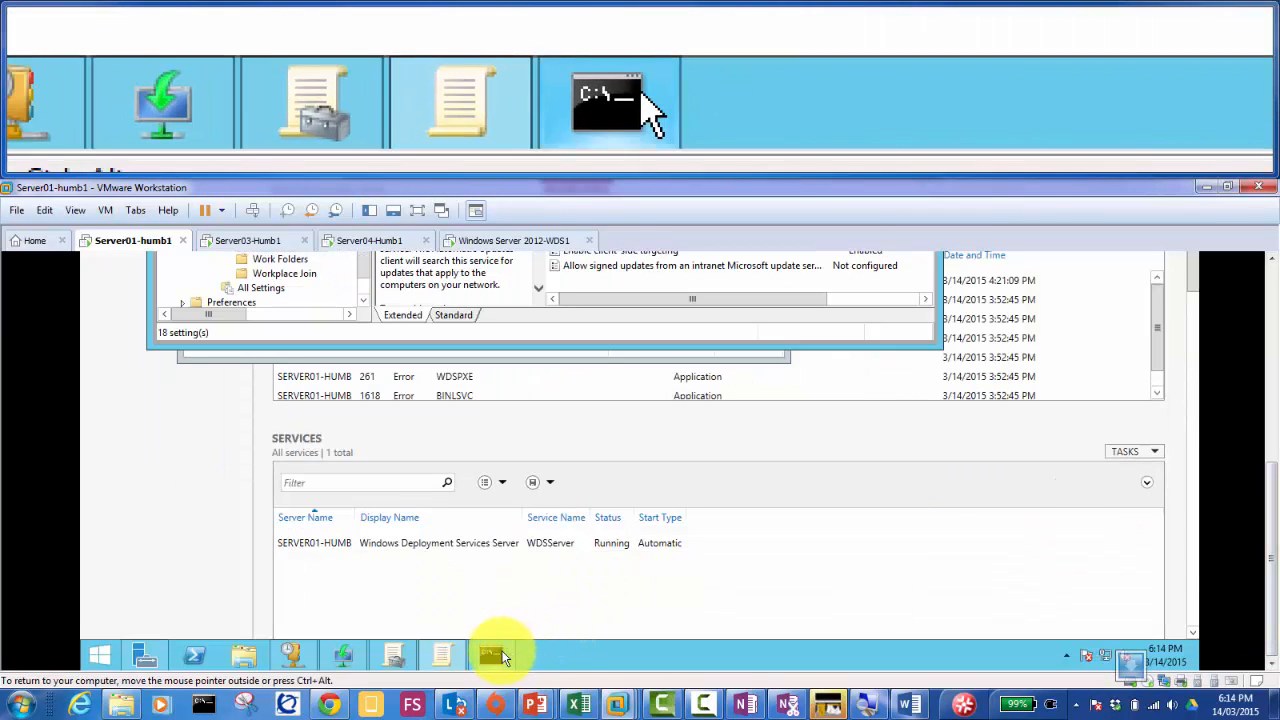
click(503, 653)
click(497, 653)
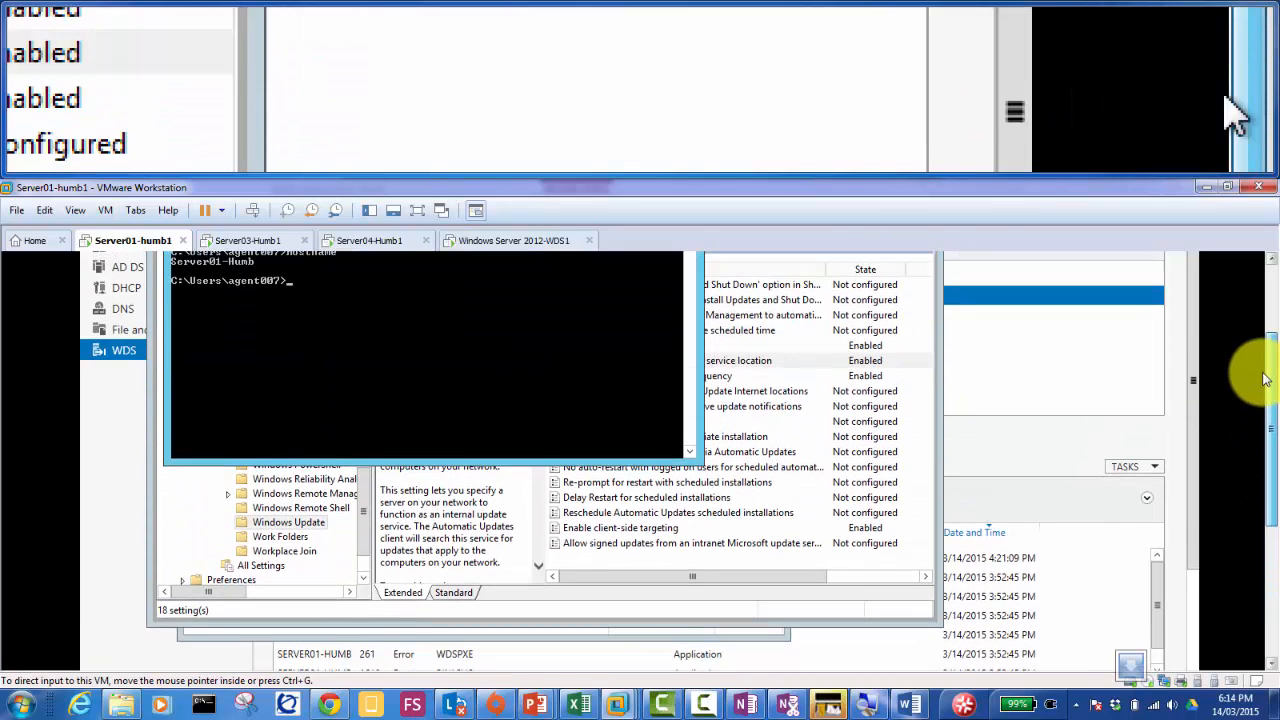
text(wuauc)
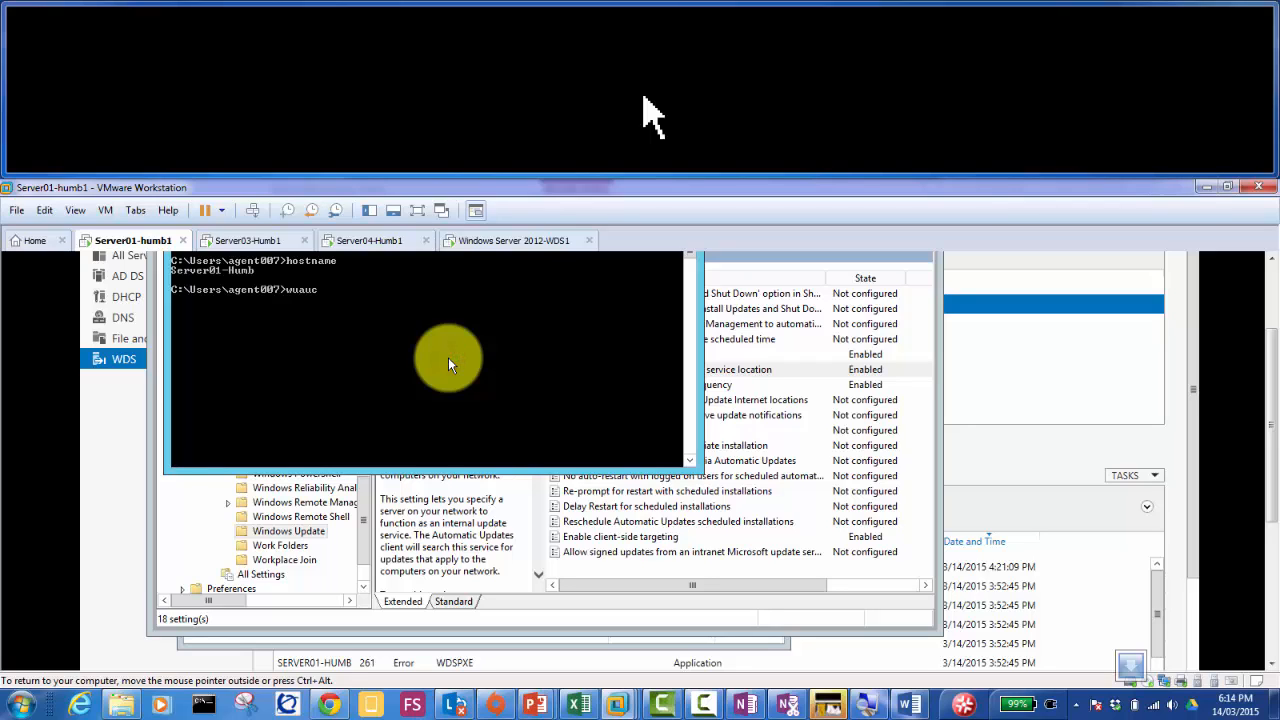
text(lt.exe /detectnow)
key(Return)
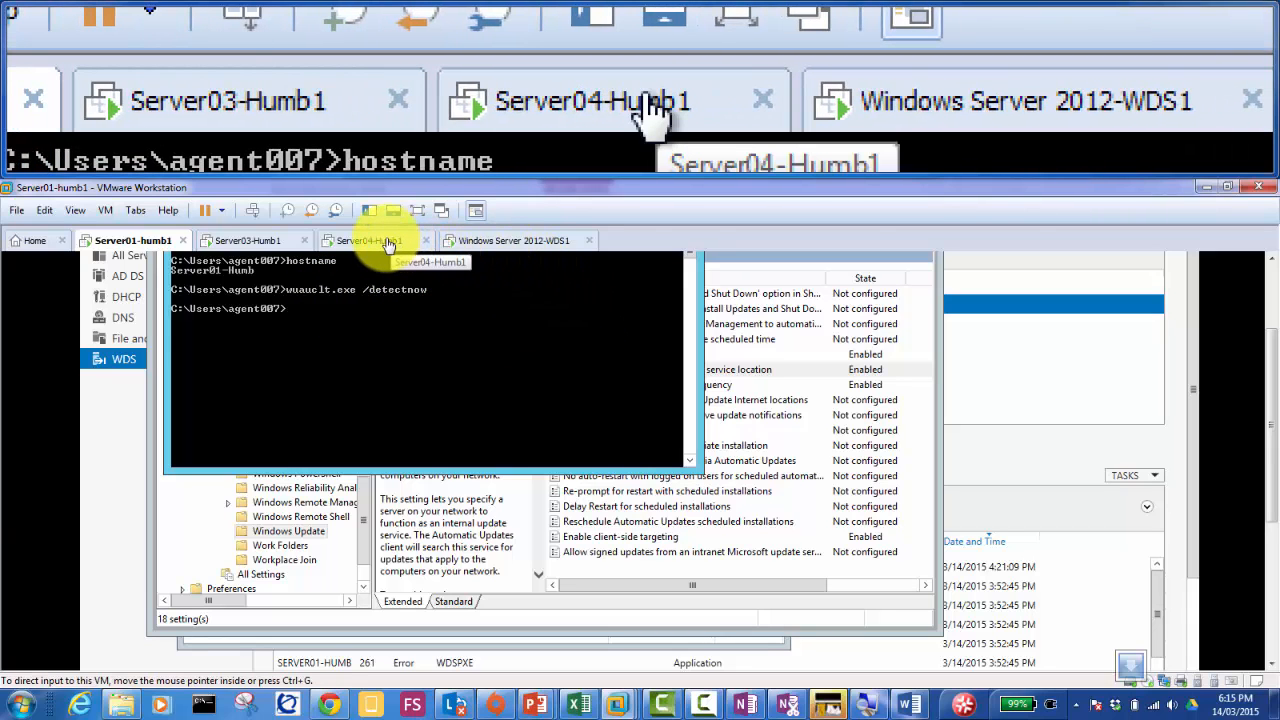
click(389, 244)
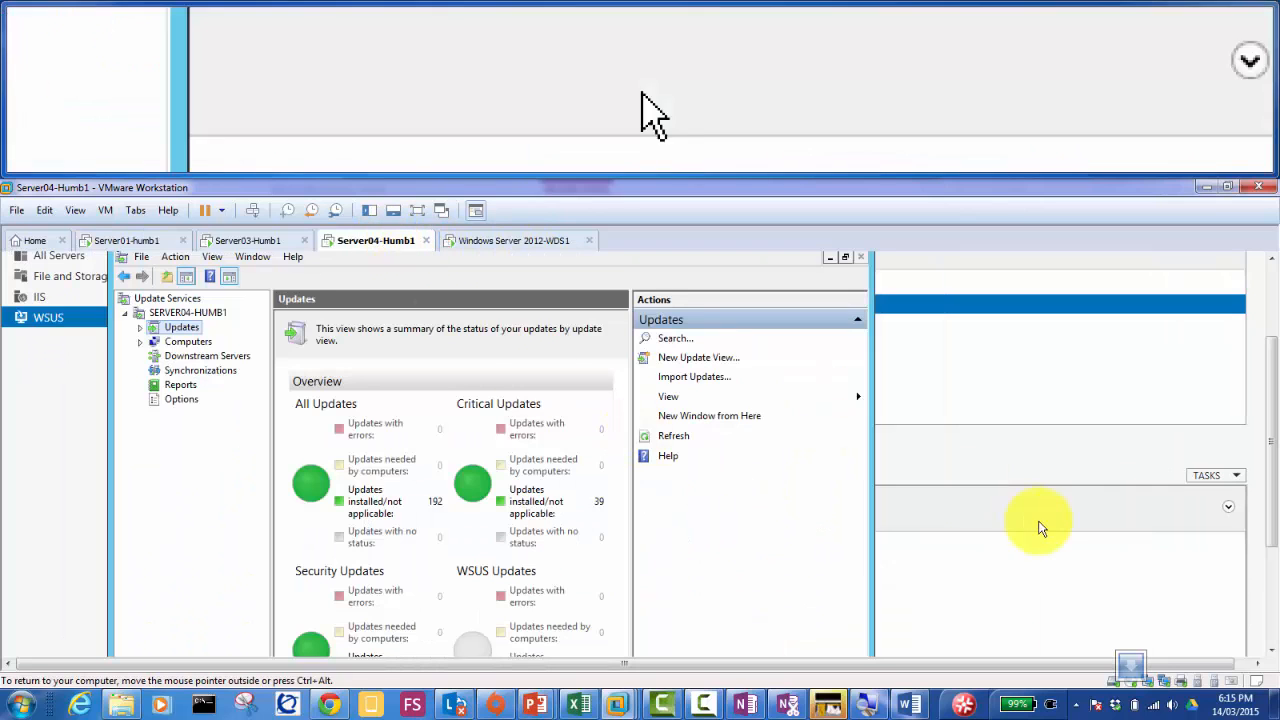
click(252, 210)
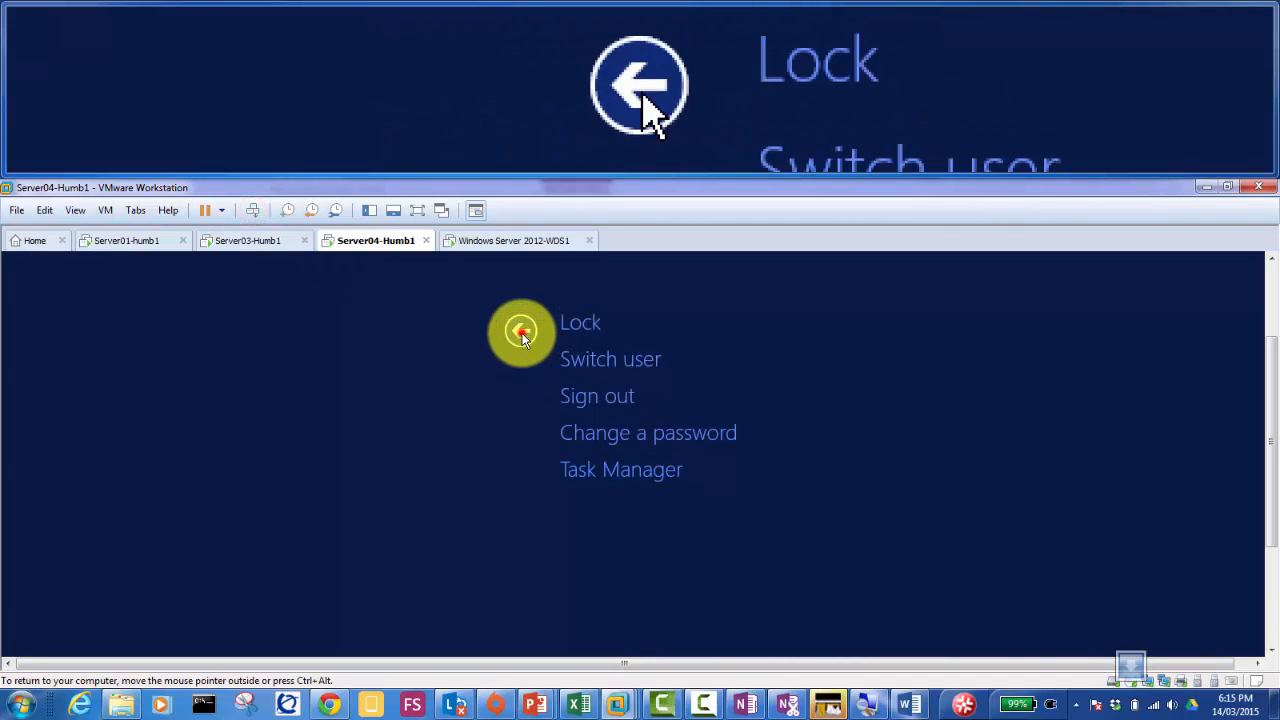
Step: Dismiss the sign-out screen on Server04 and launch cmd from the Run box
click(520, 334)
drag(1270, 388, 1266, 523)
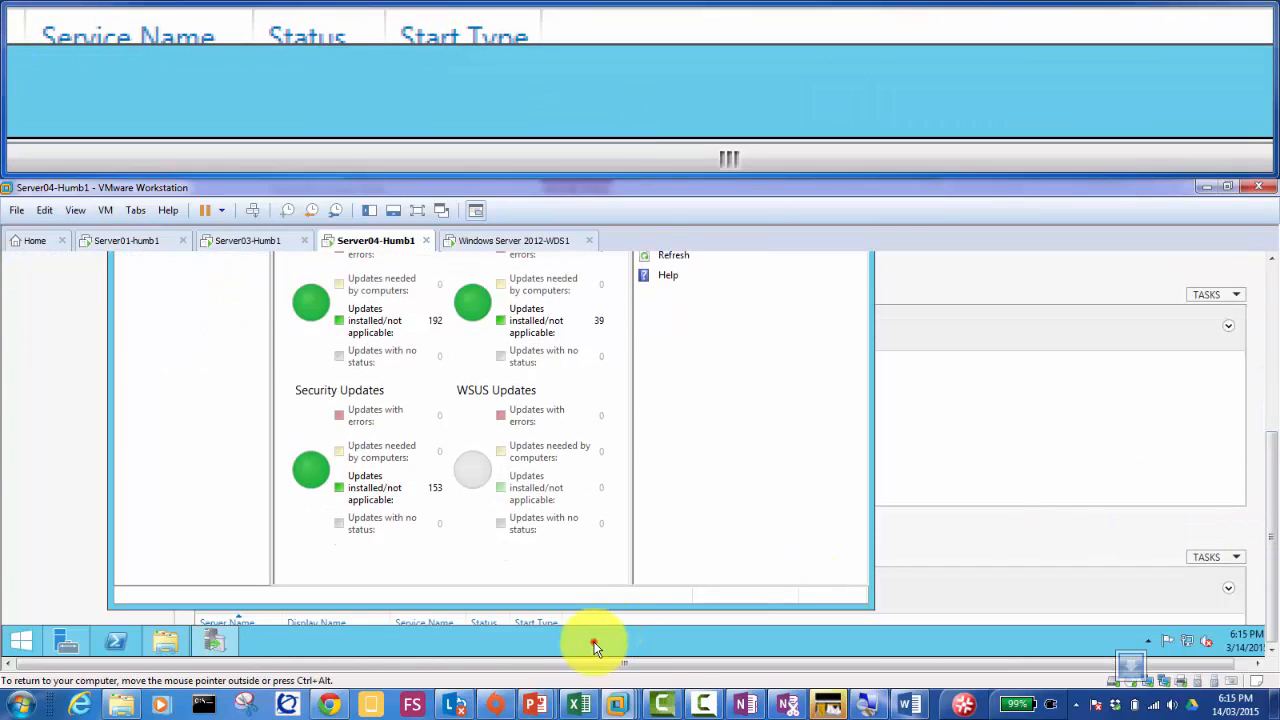
click(594, 648)
key(super+r)
text(cmd)
key(Return)
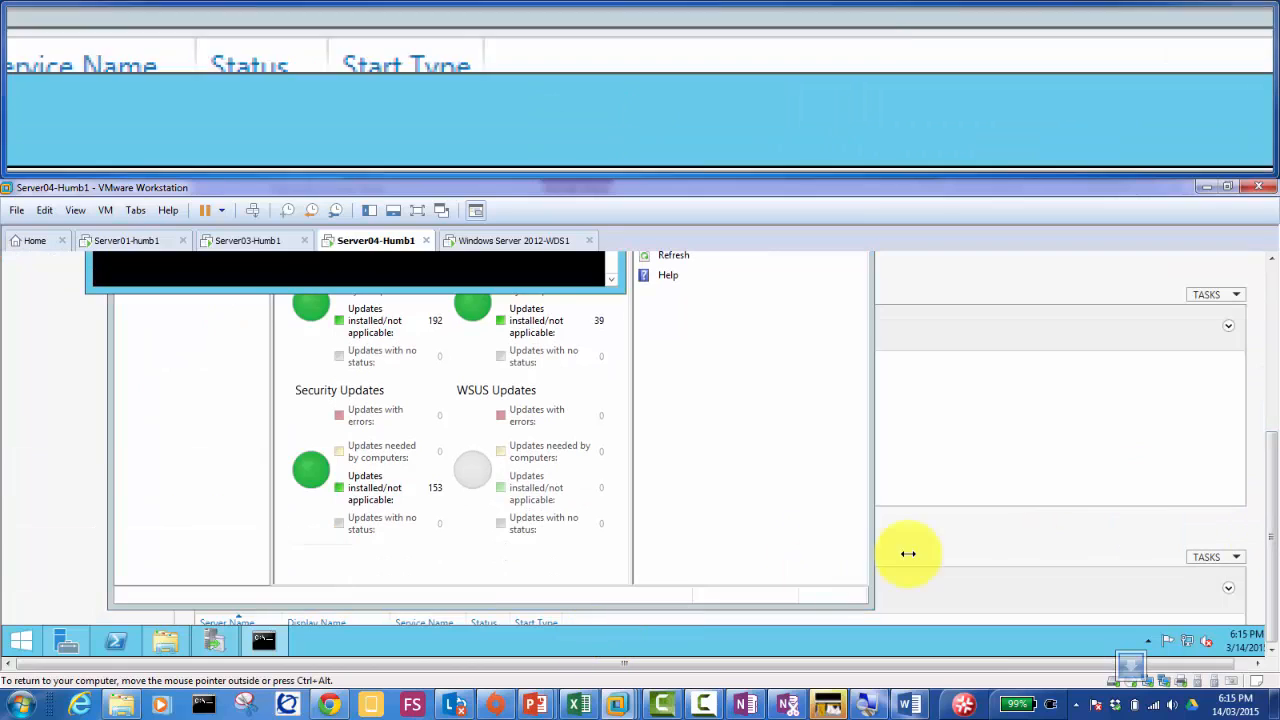
Step: Run wuauclt.exe /detectnow and gpupdate /force in Server04's command prompt
click(1268, 345)
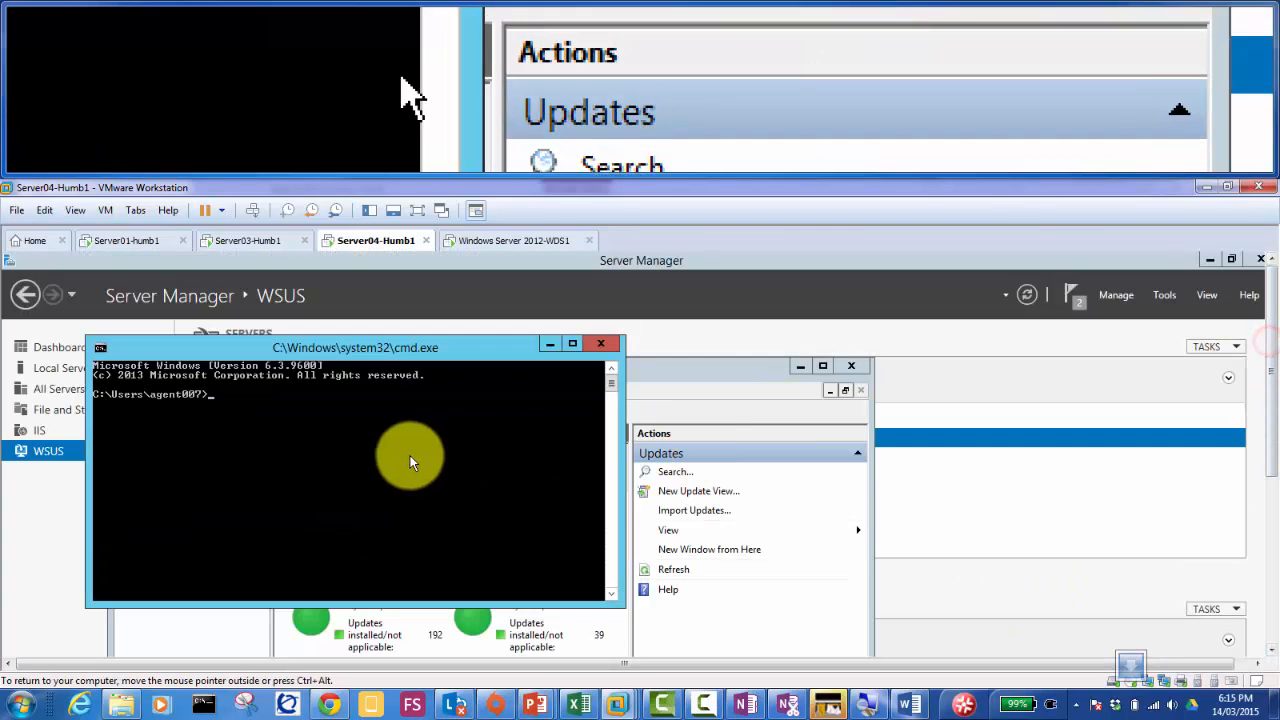
click(396, 453)
text(wuauclt.exe)
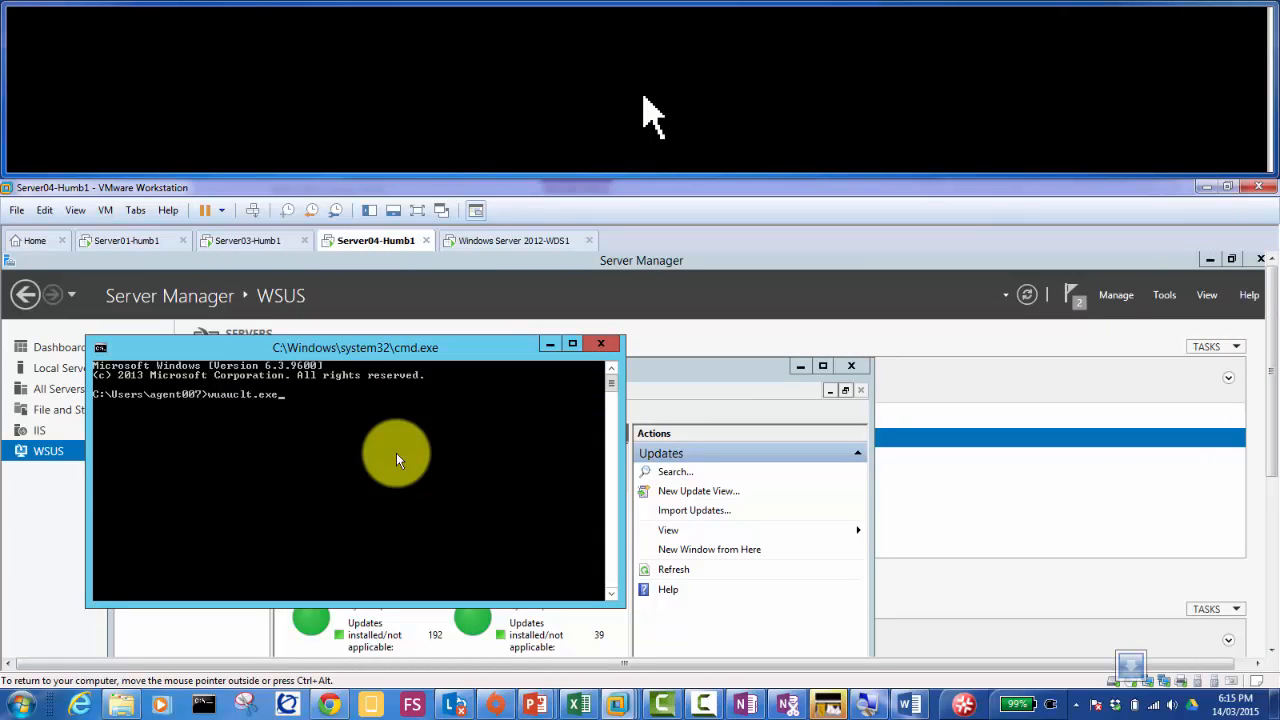
text( /detectnow)
key(Return)
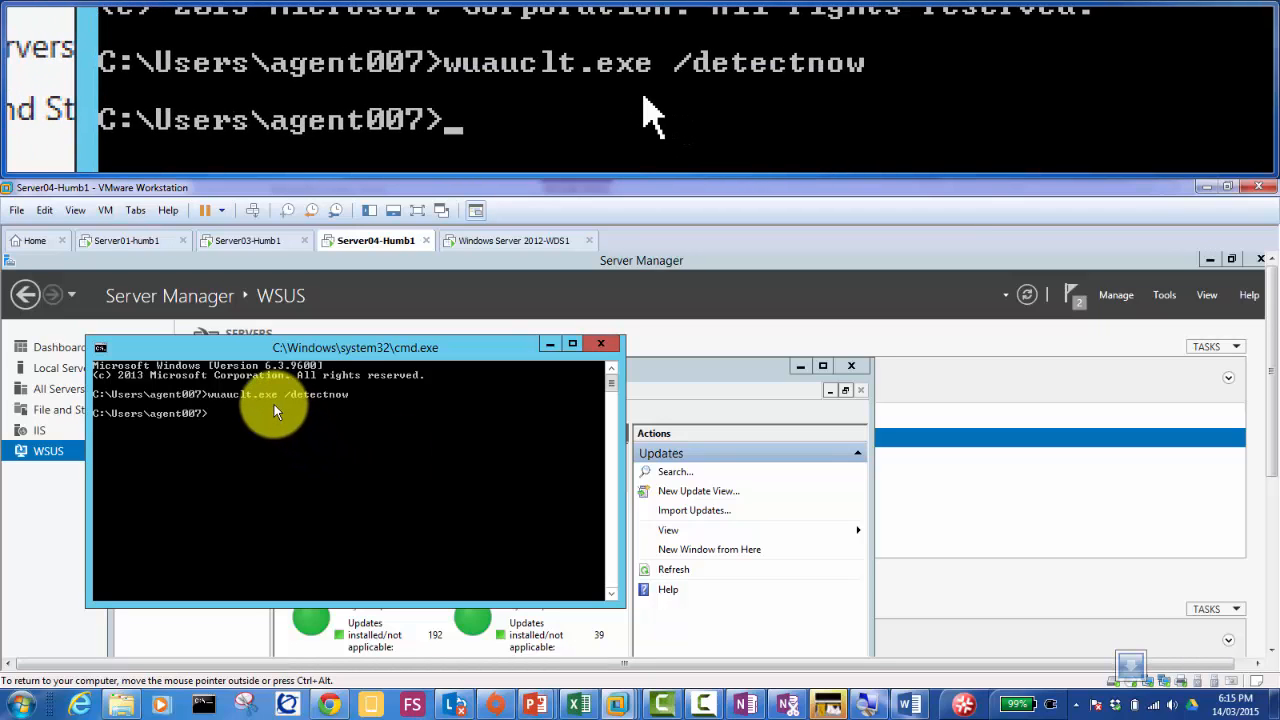
text(gpupdate)
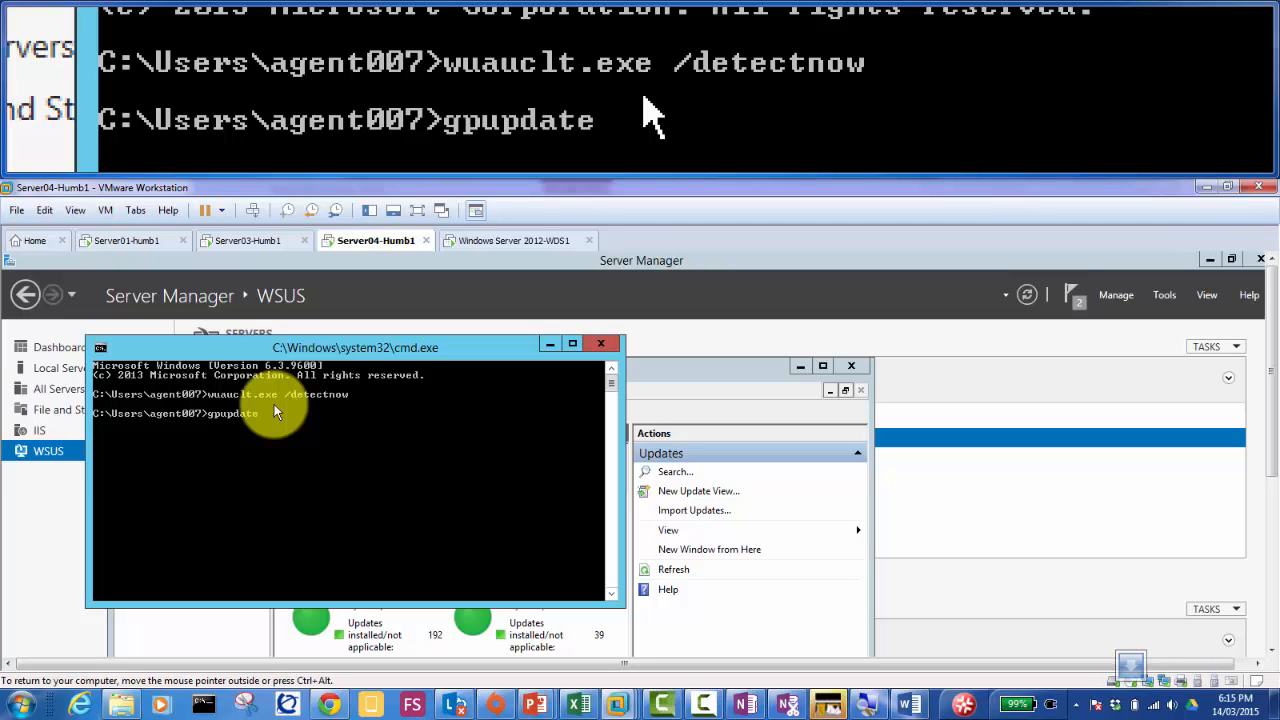
text( /force)
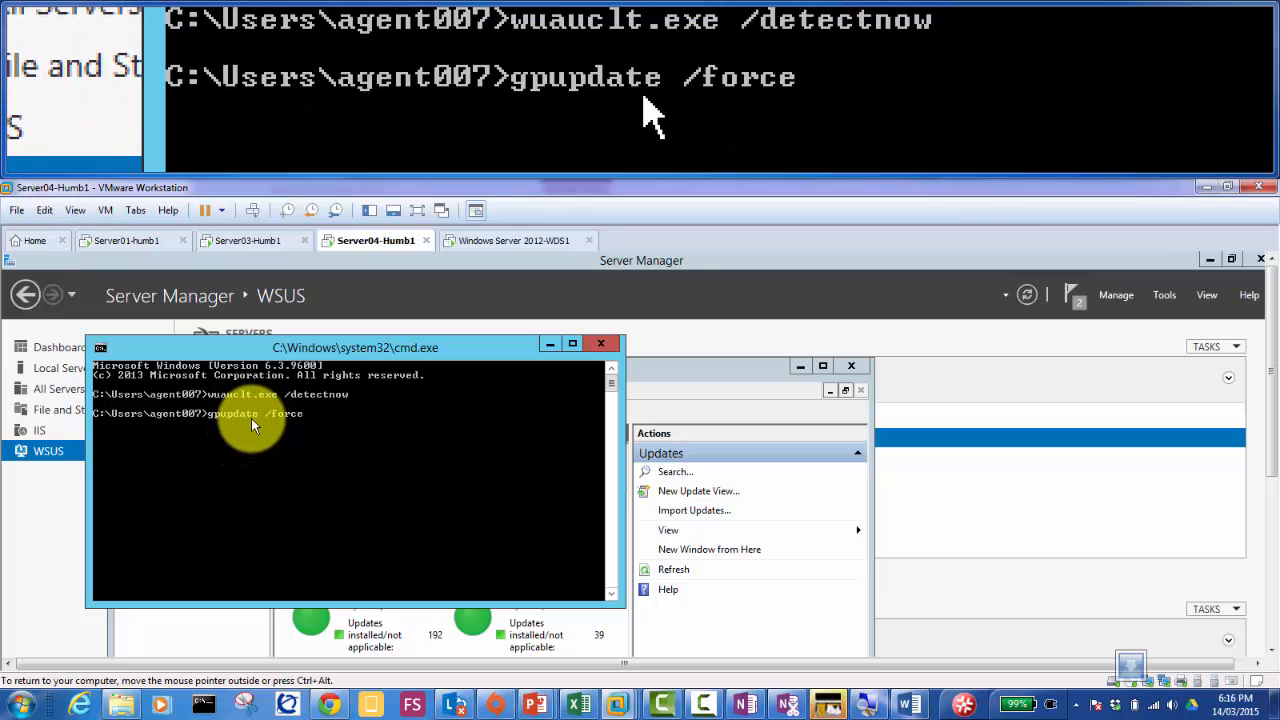
key(Return)
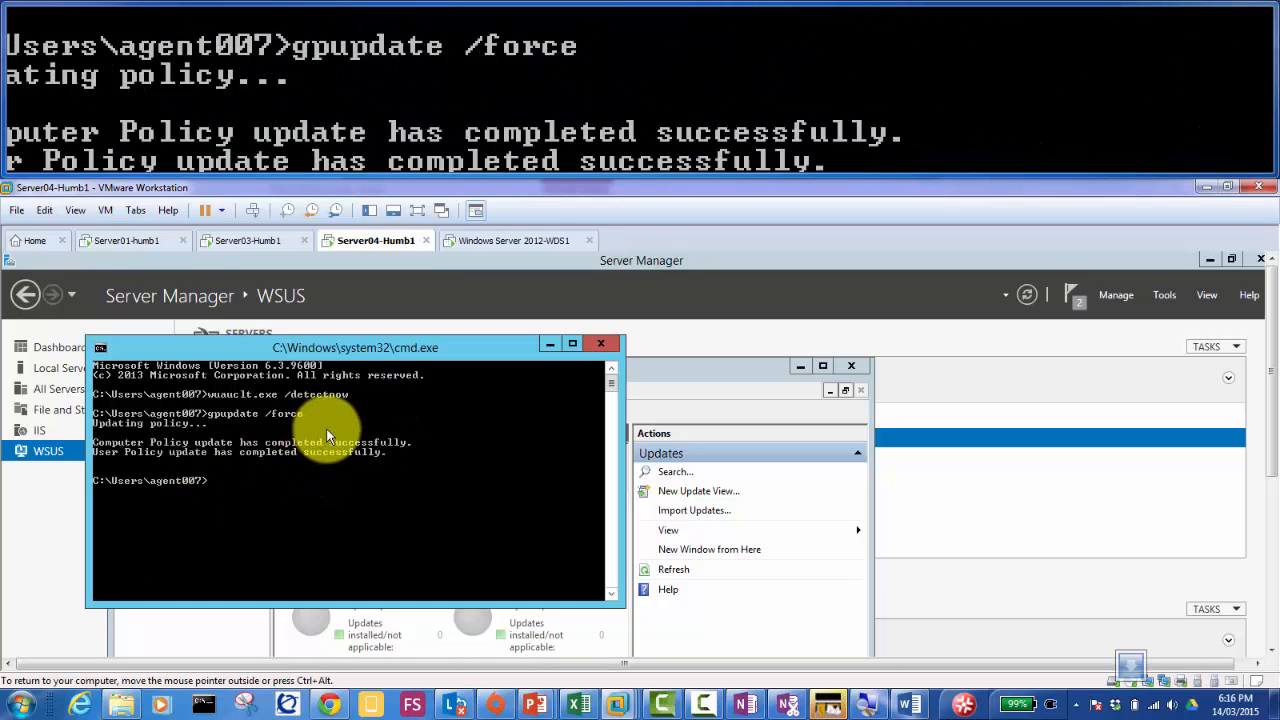
Step: Bring the WSUS console forward on Server04 and open Updates > All Updates
click(80, 516)
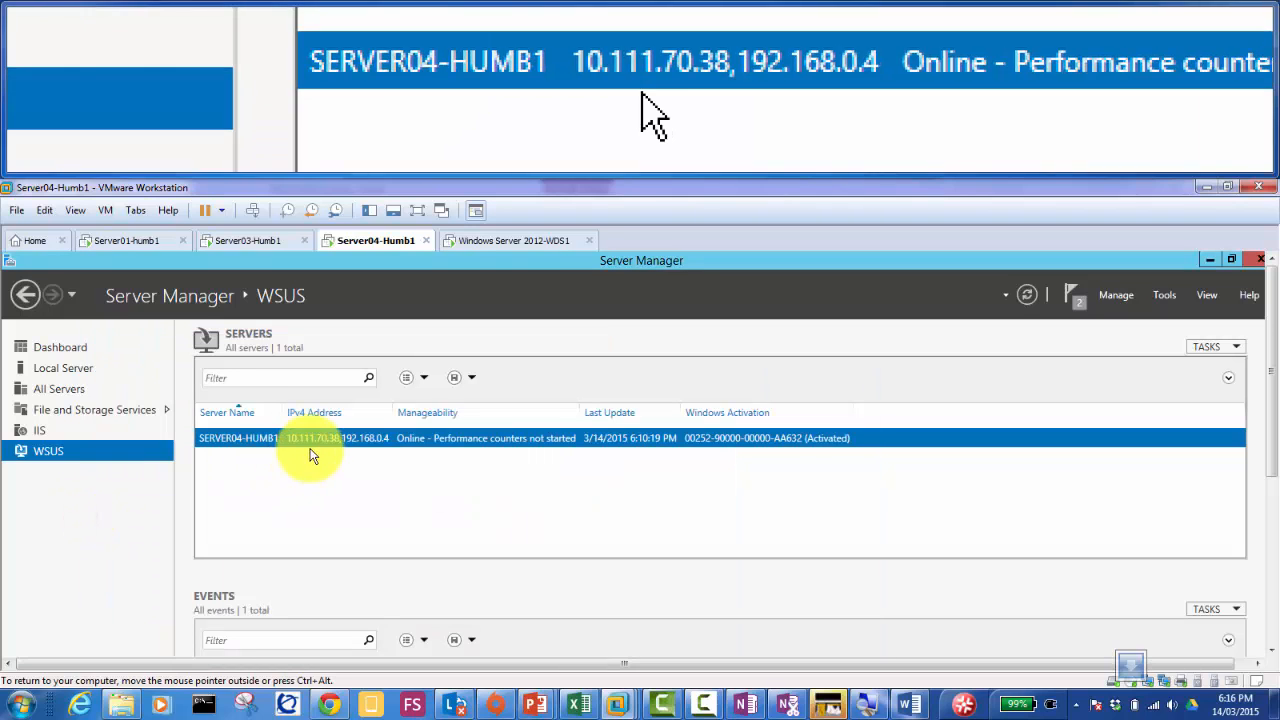
drag(1268, 362, 1257, 571)
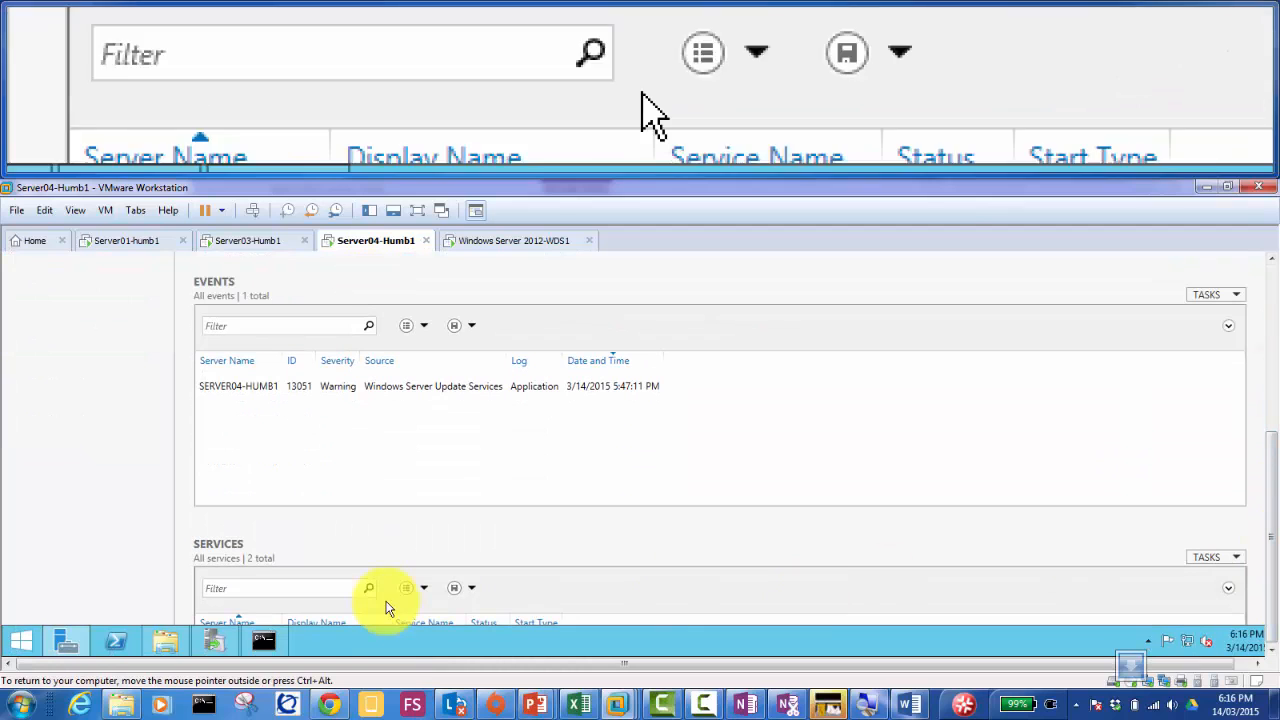
click(218, 643)
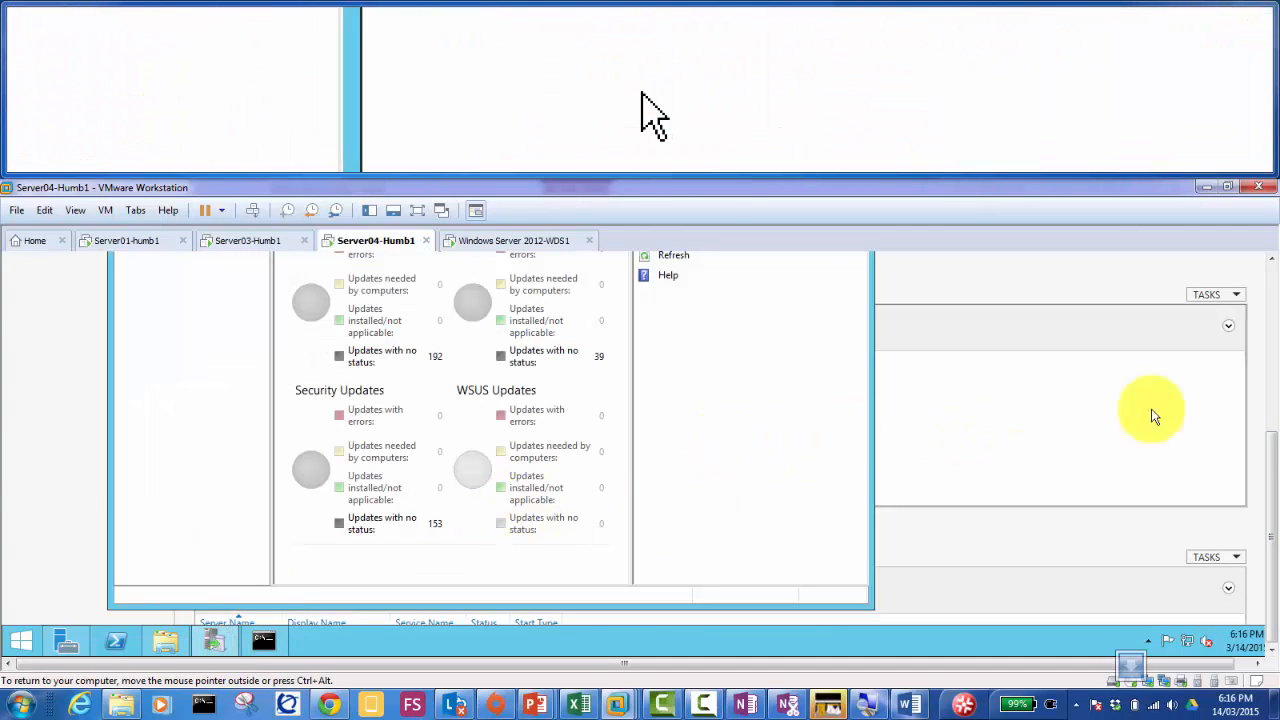
drag(1275, 435, 1262, 368)
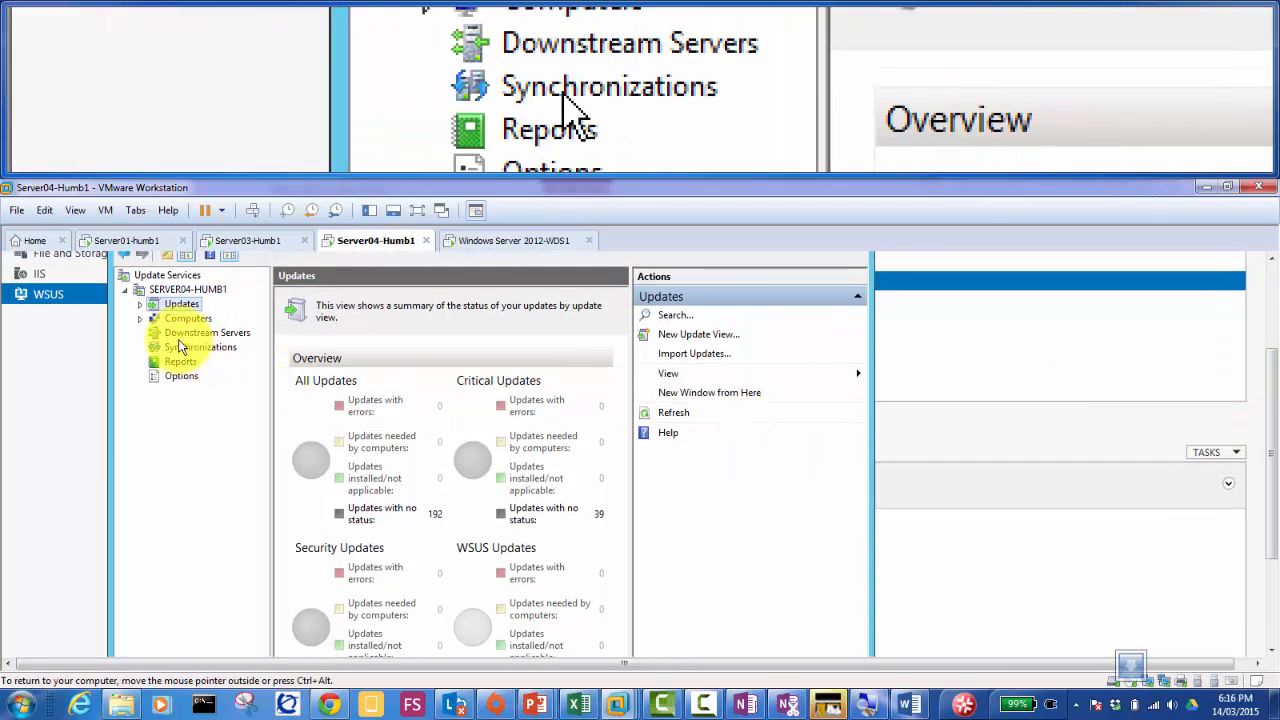
click(140, 304)
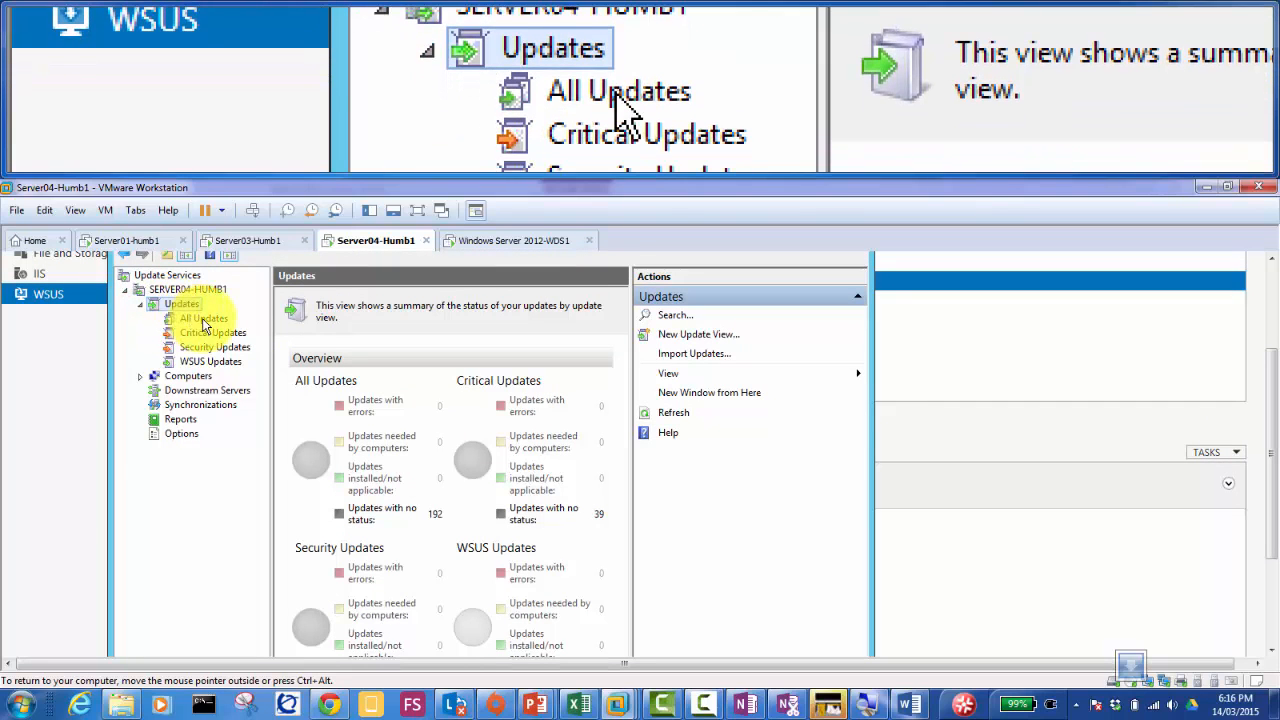
drag(1271, 398, 1271, 368)
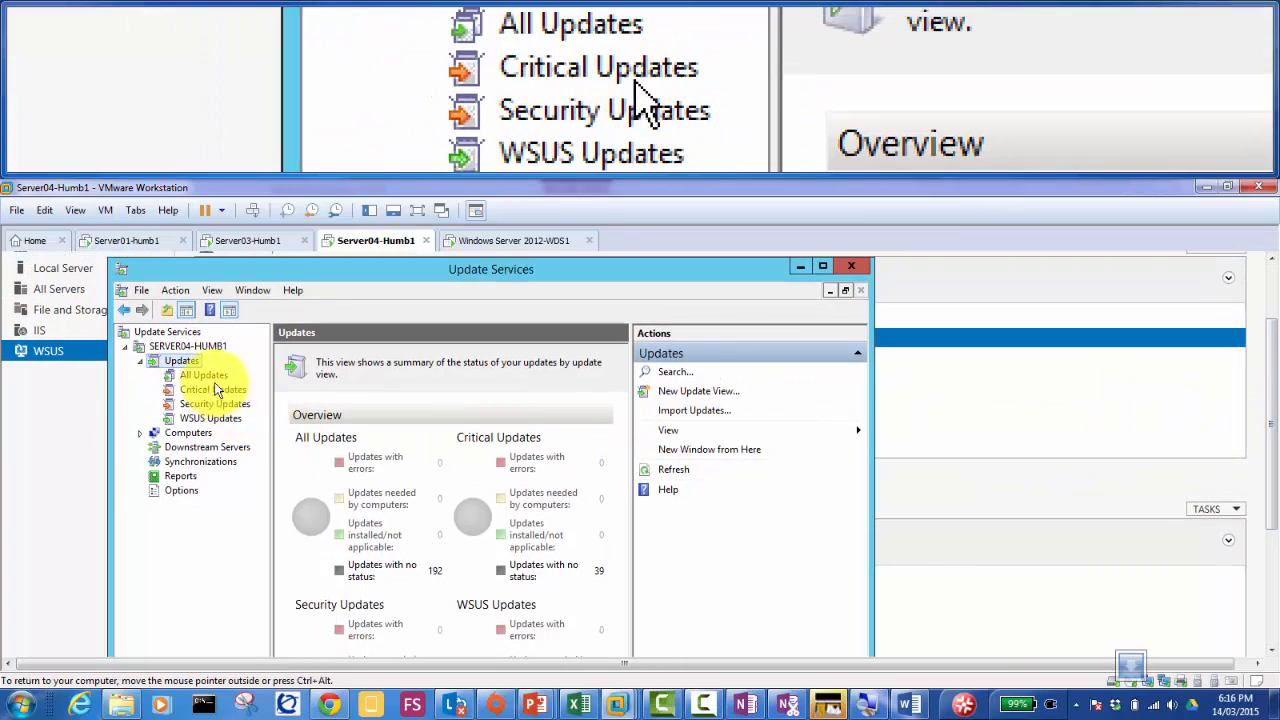
click(205, 377)
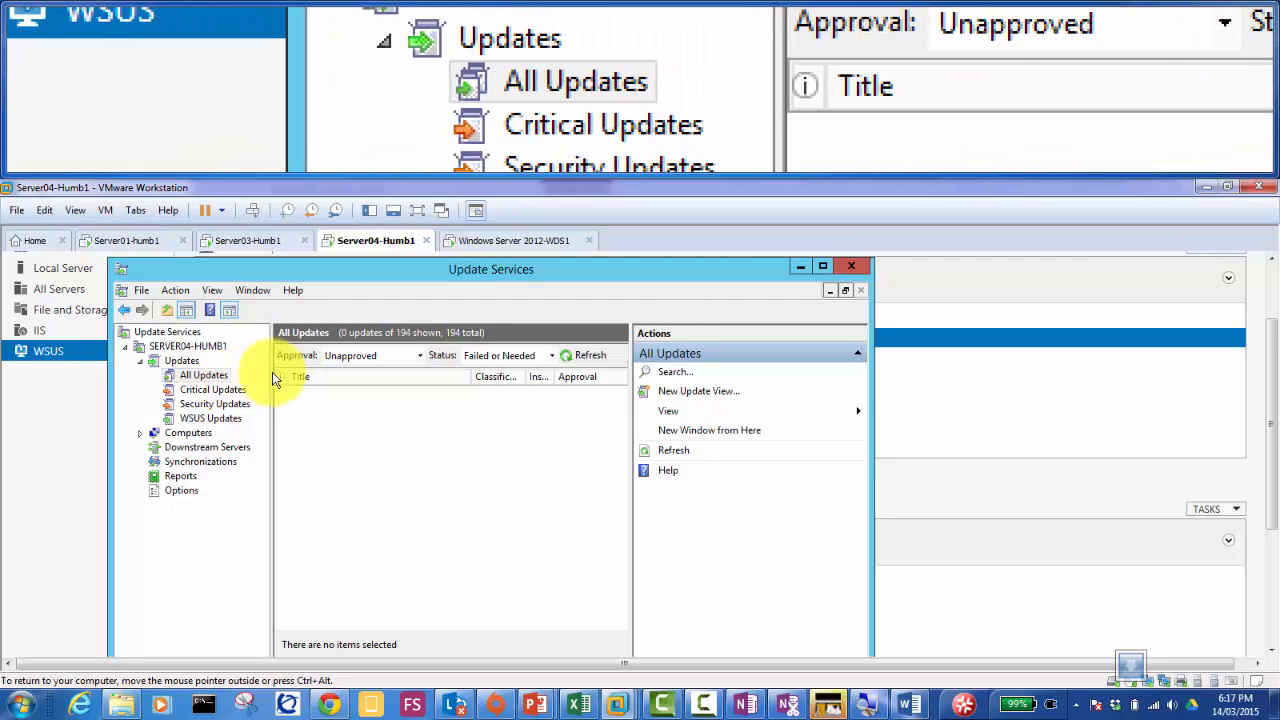
Step: Filter All Updates to Any Except Declined with status Any, and refresh
click(418, 358)
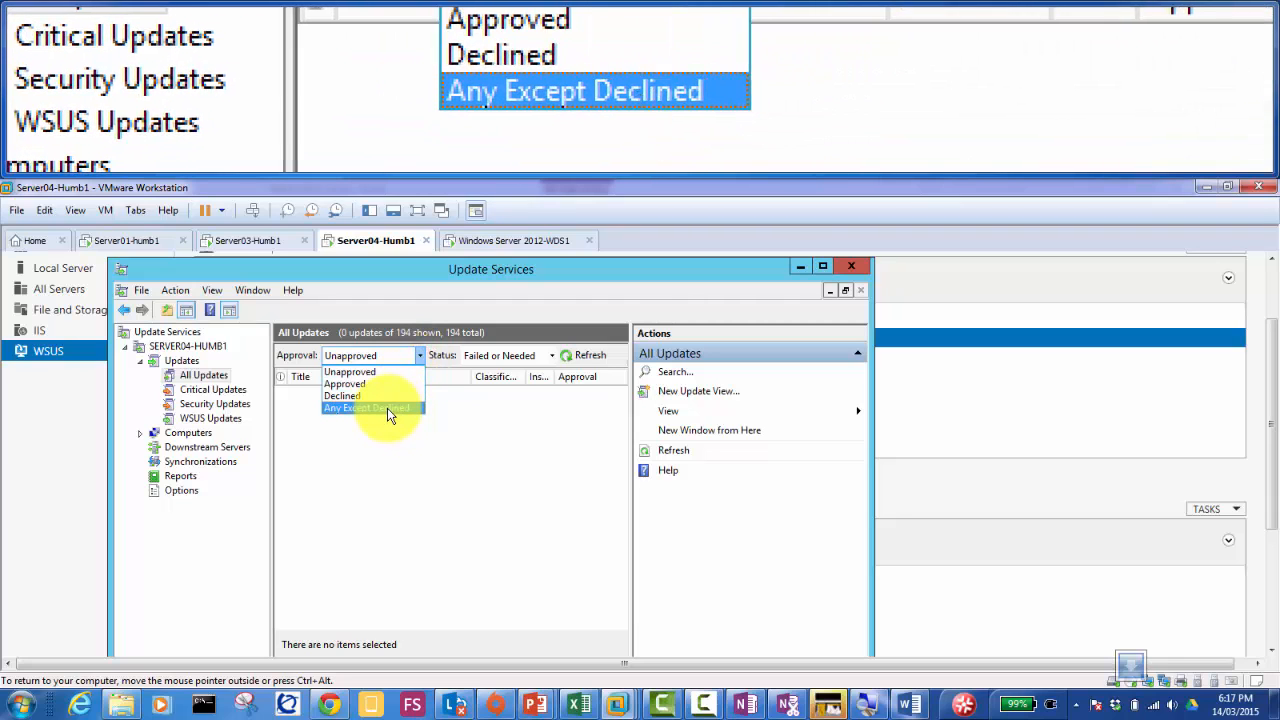
click(390, 412)
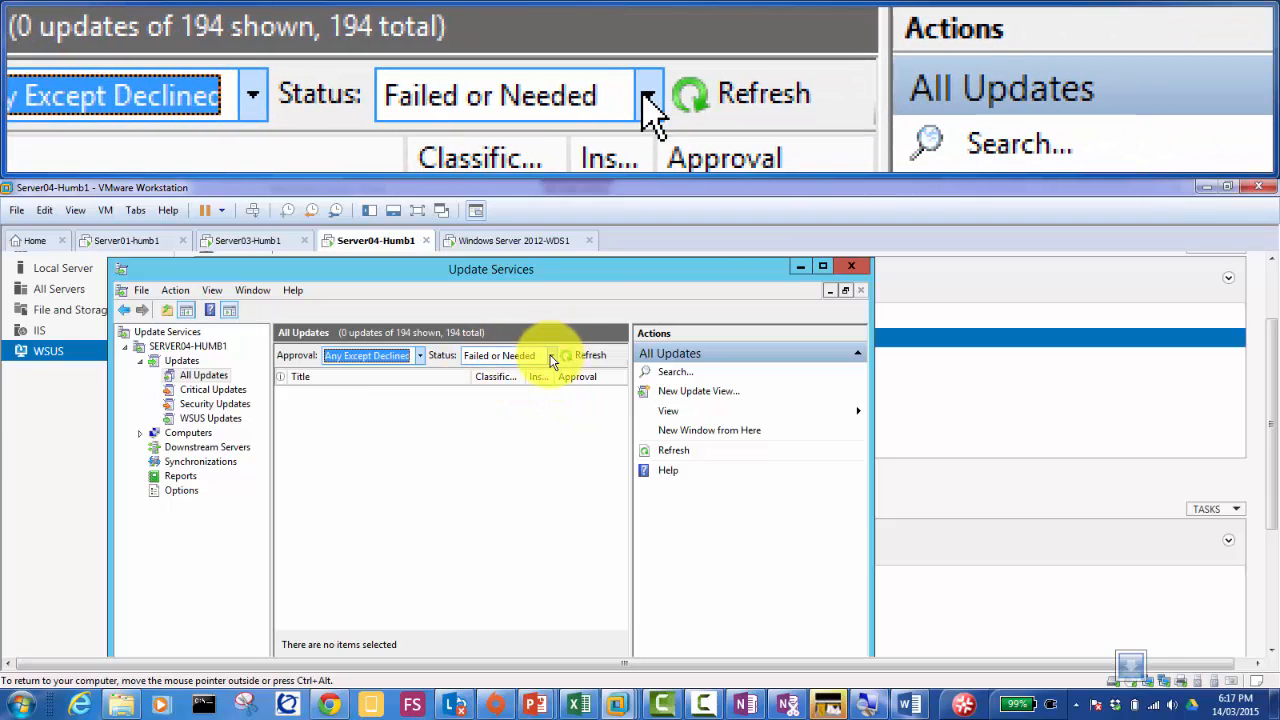
click(551, 360)
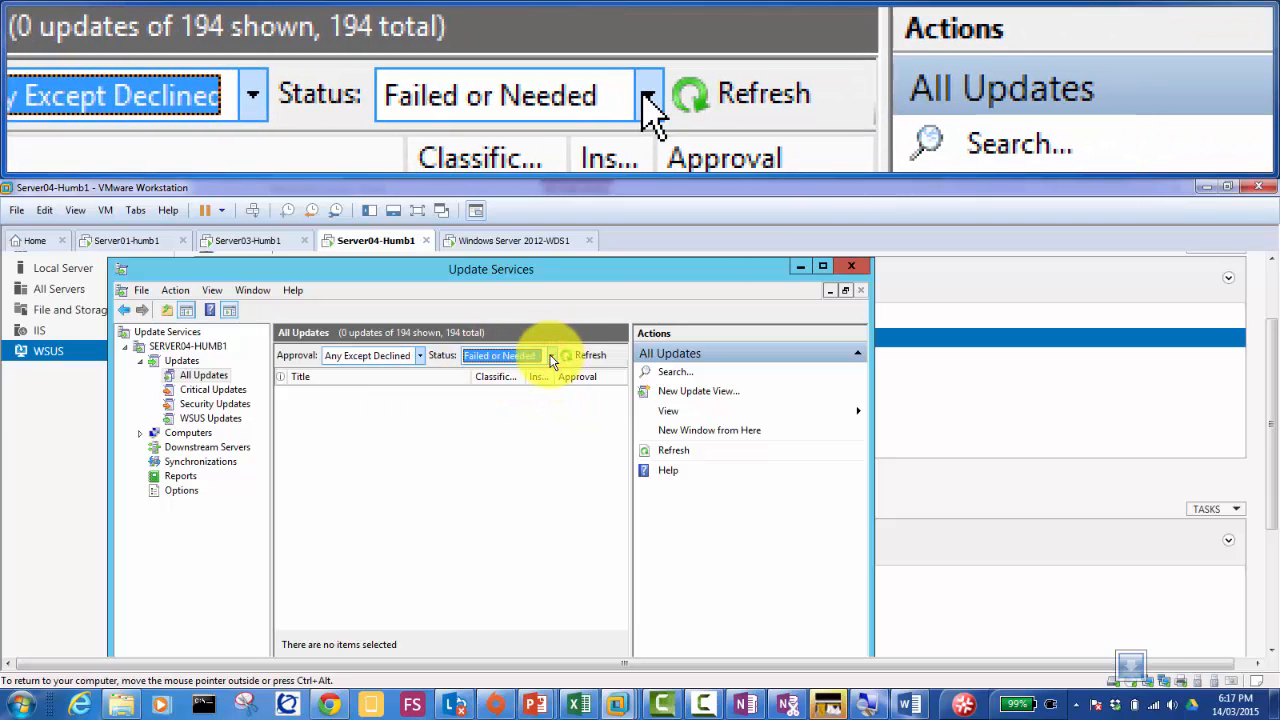
click(550, 356)
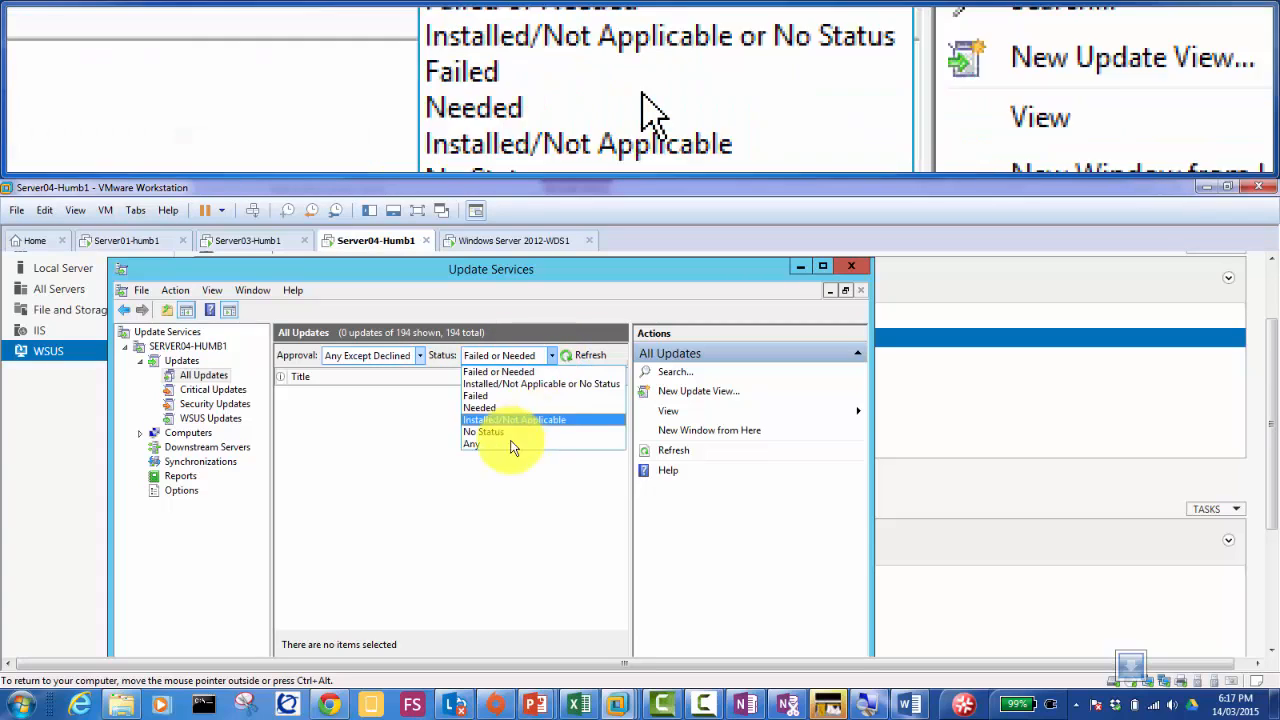
click(506, 443)
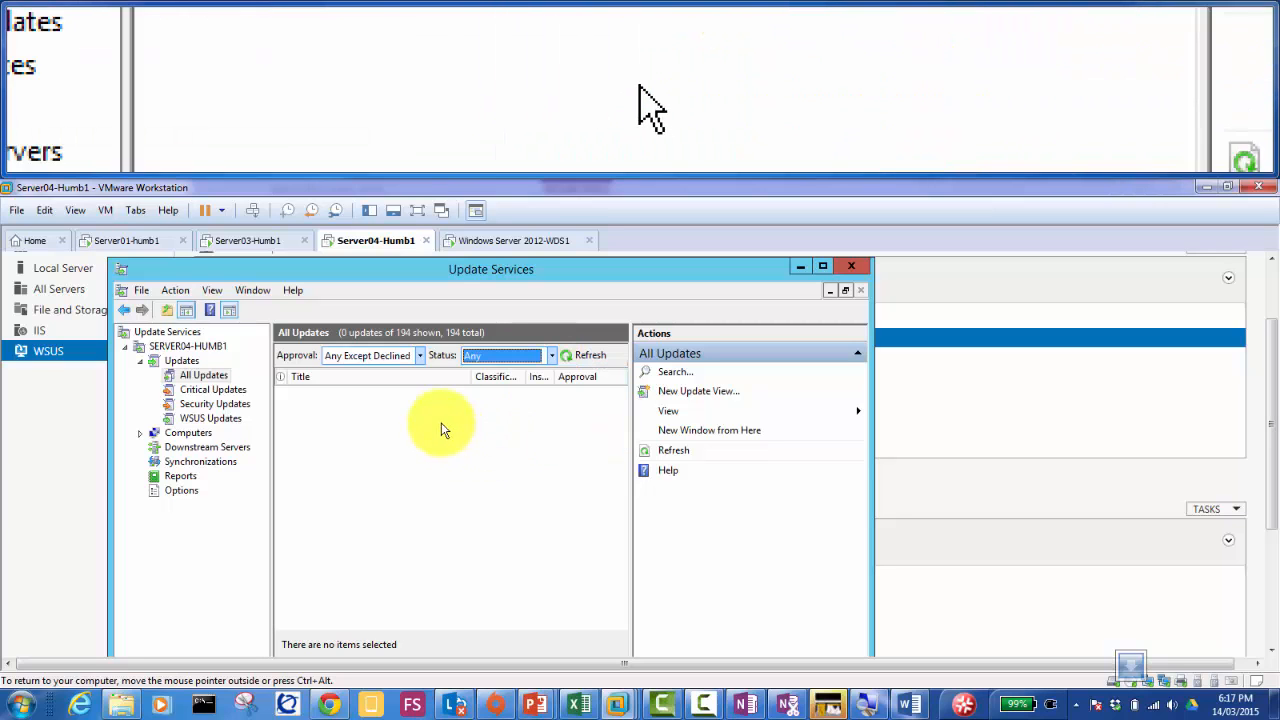
click(585, 359)
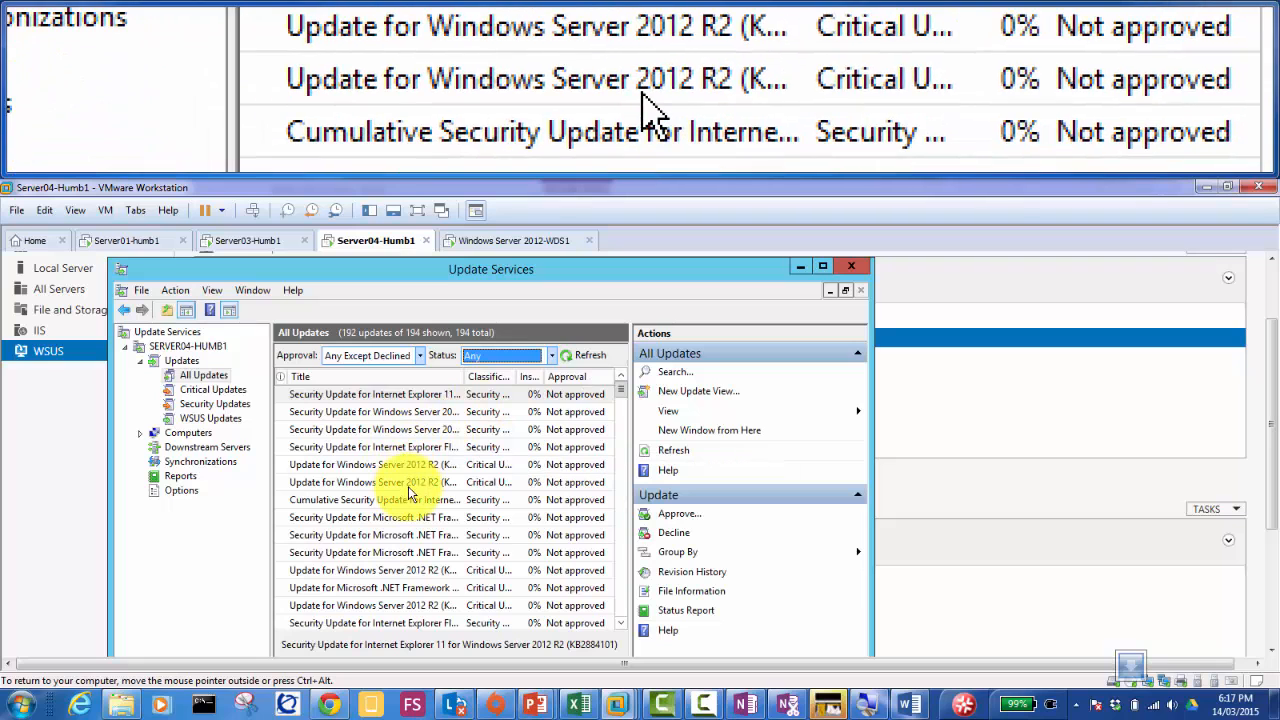
Step: Reselect All Updates and check the approval filter, keeping Any Except Declined
click(204, 376)
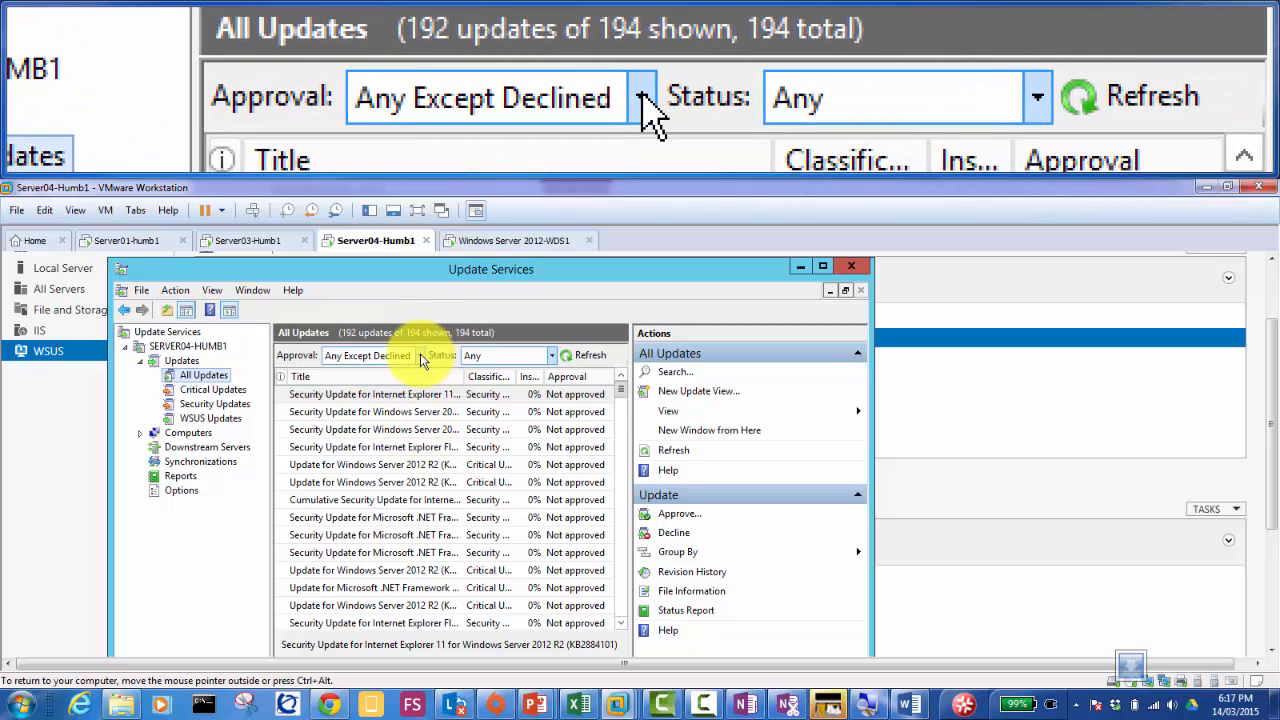
key(Tab)
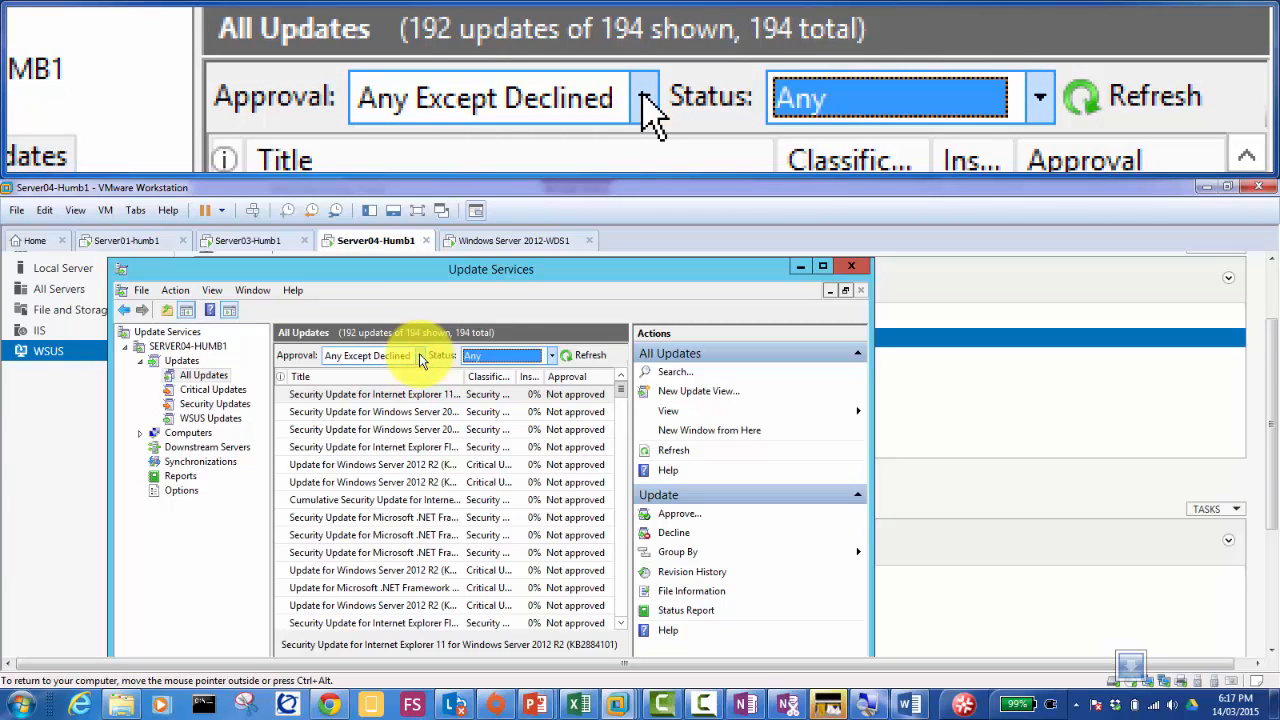
click(420, 357)
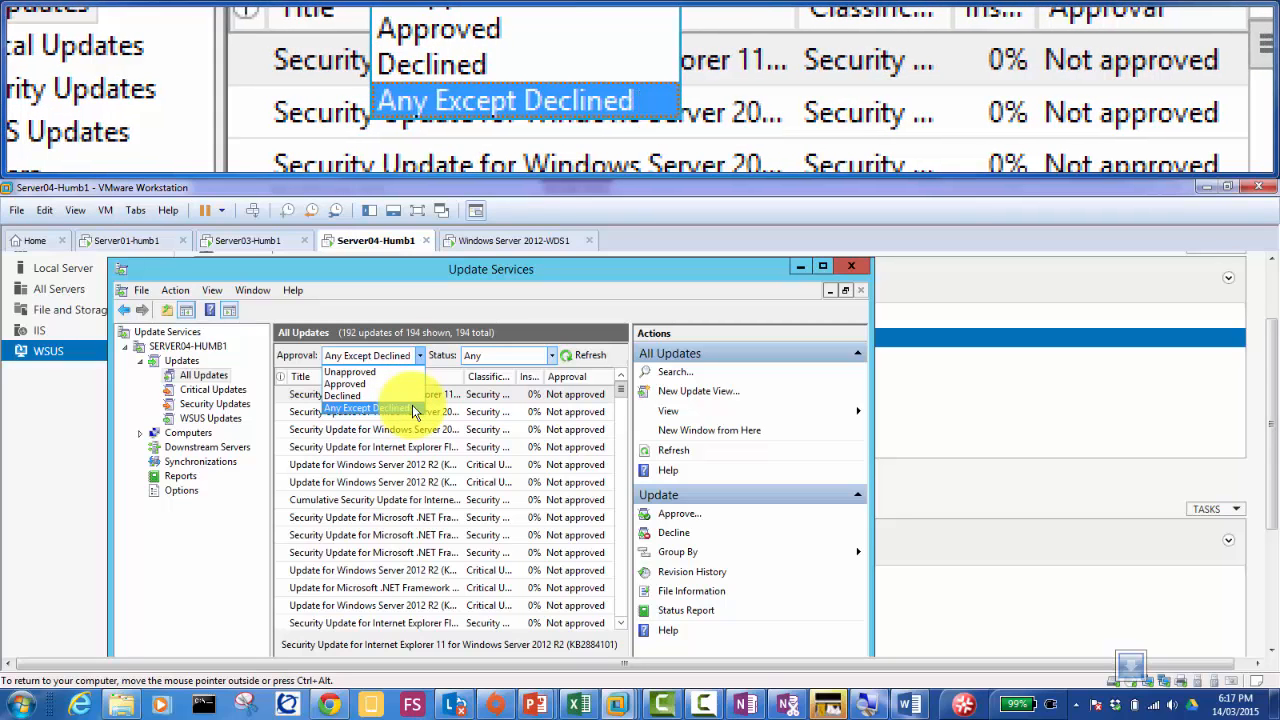
click(196, 376)
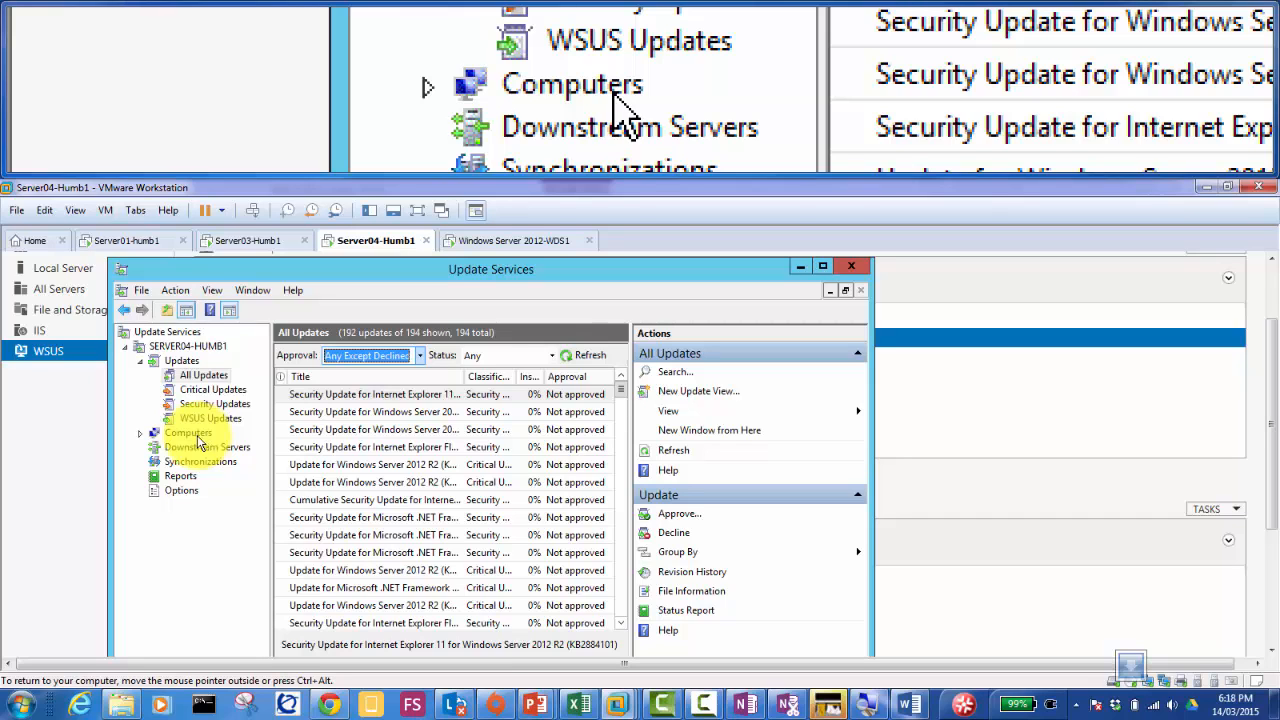
Step: Show All Computers under Computers with status filter Any, refreshed to list both servers
click(190, 436)
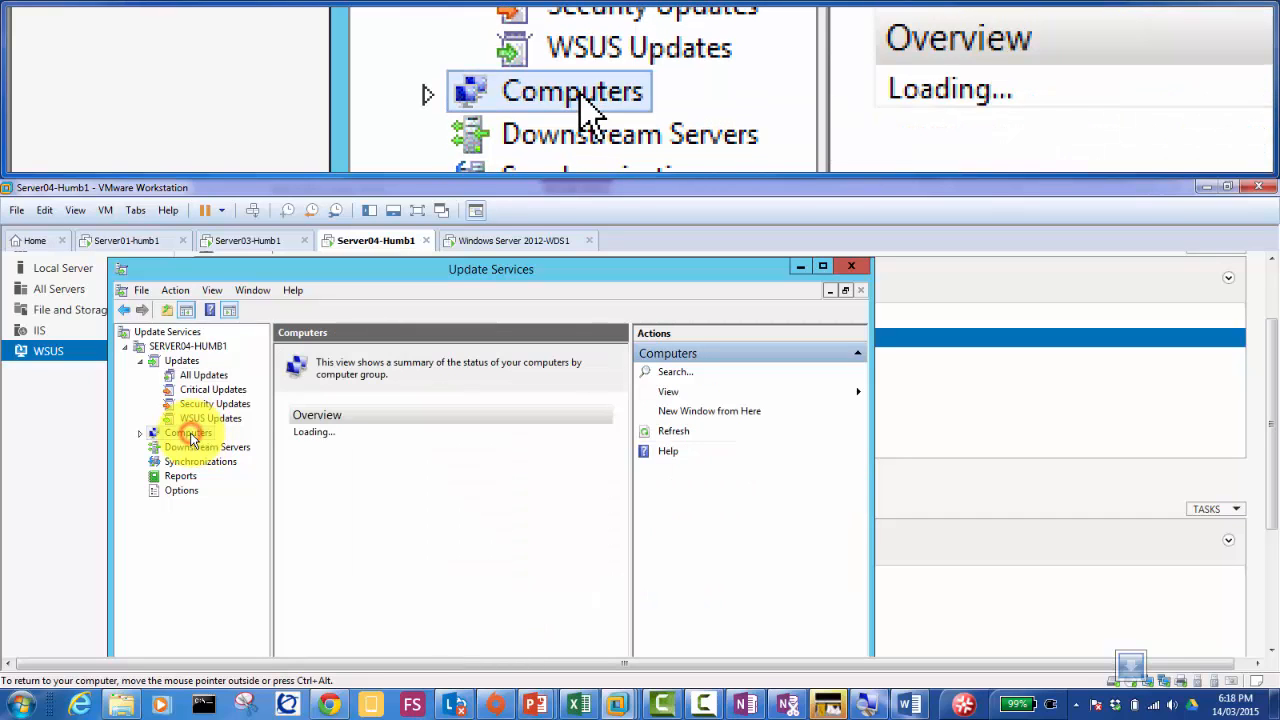
click(140, 432)
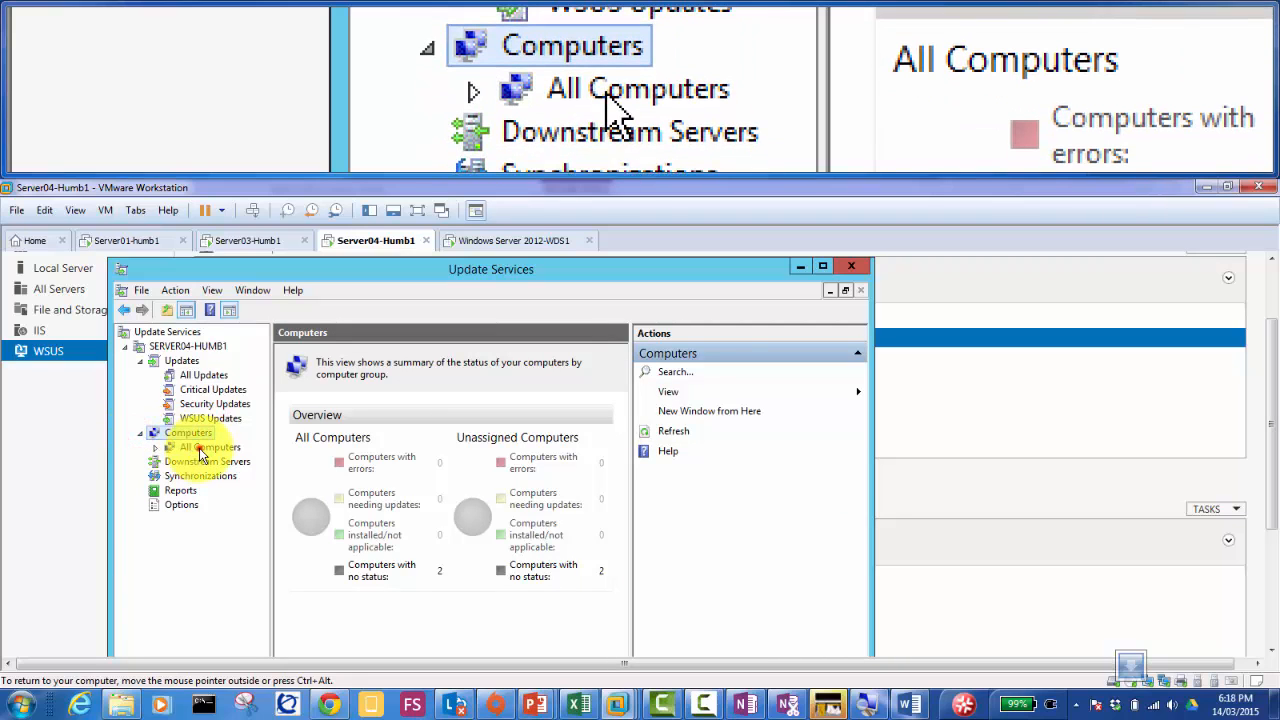
click(200, 450)
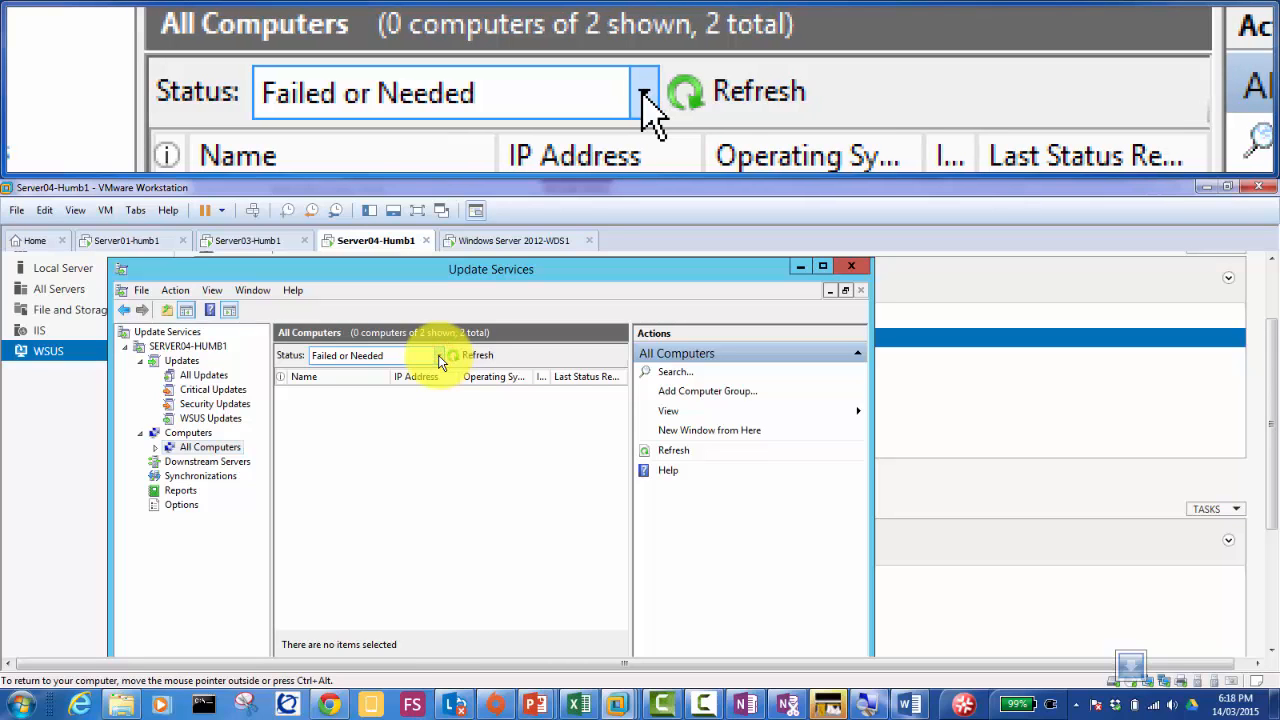
click(439, 356)
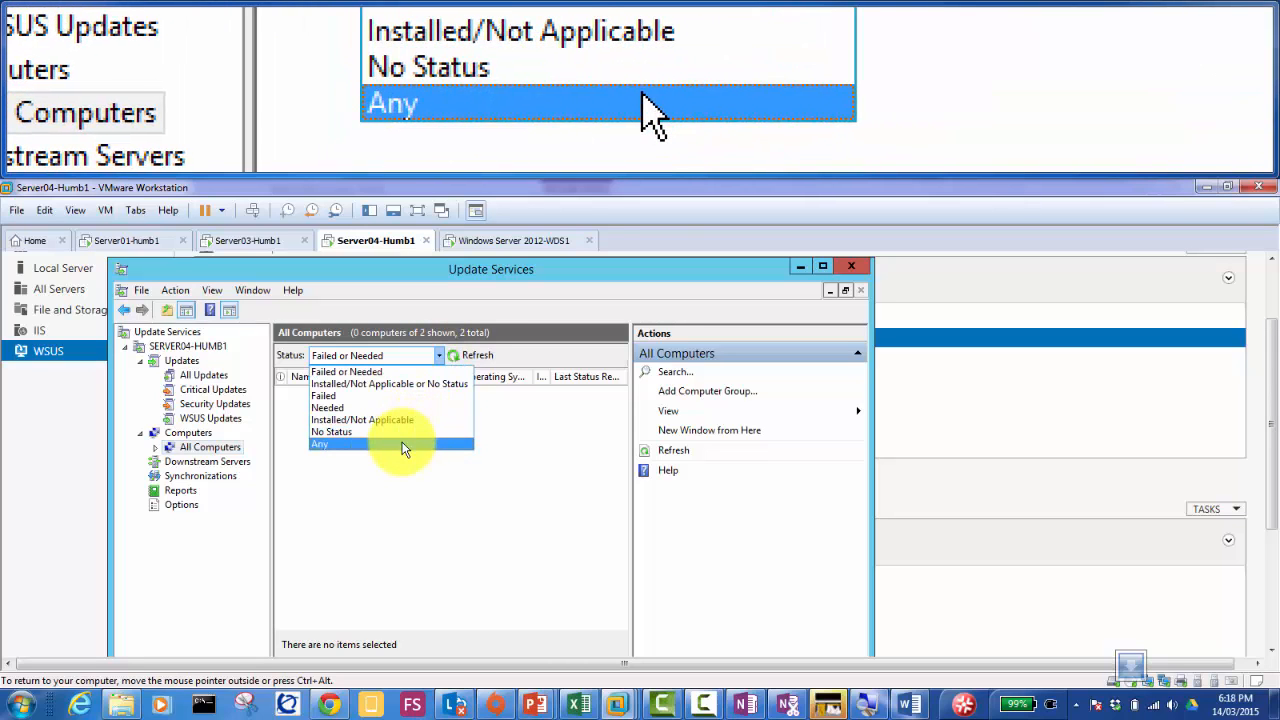
click(404, 444)
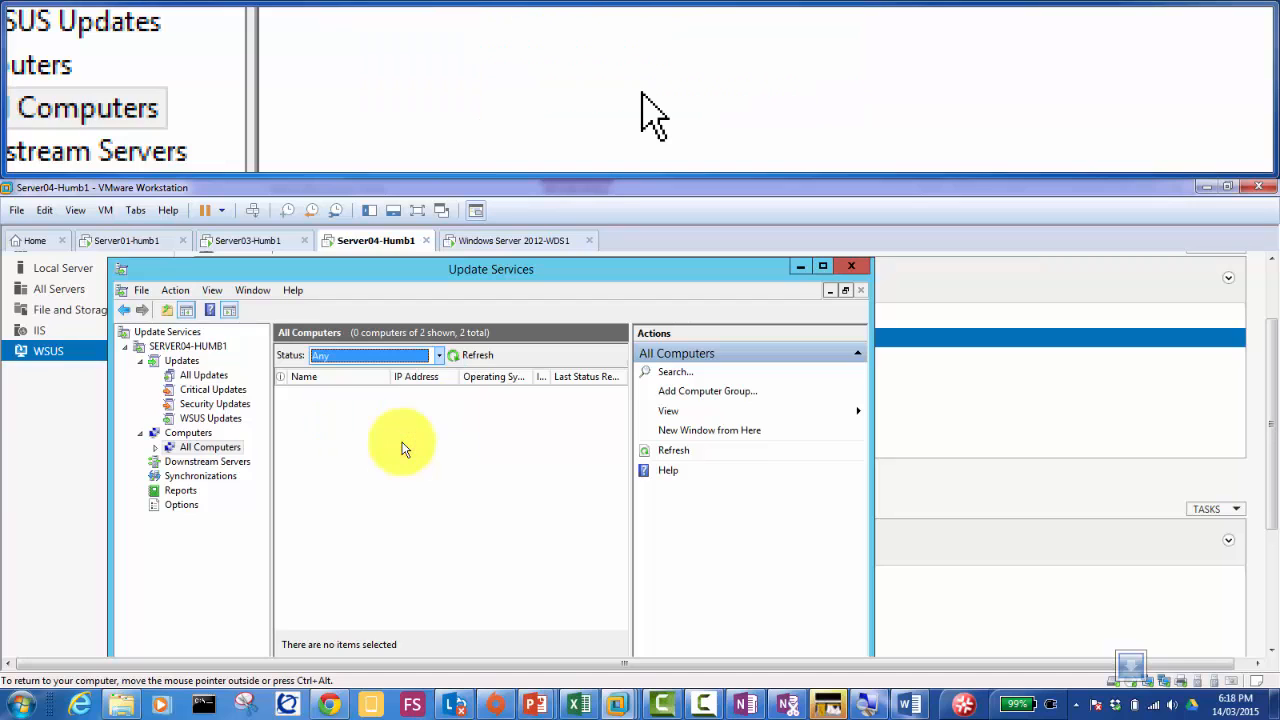
click(476, 355)
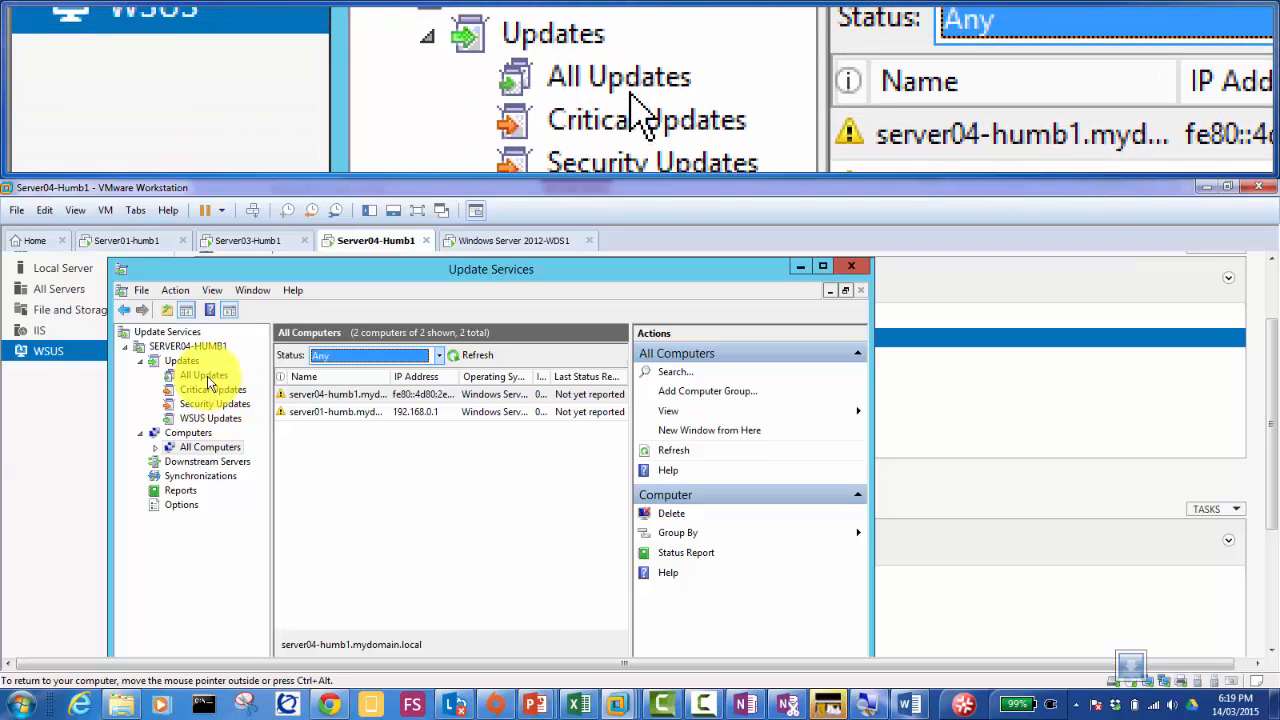
Step: Open Approve for a Windows Server security update, inspect Unassigned Computers options, and cancel
click(205, 376)
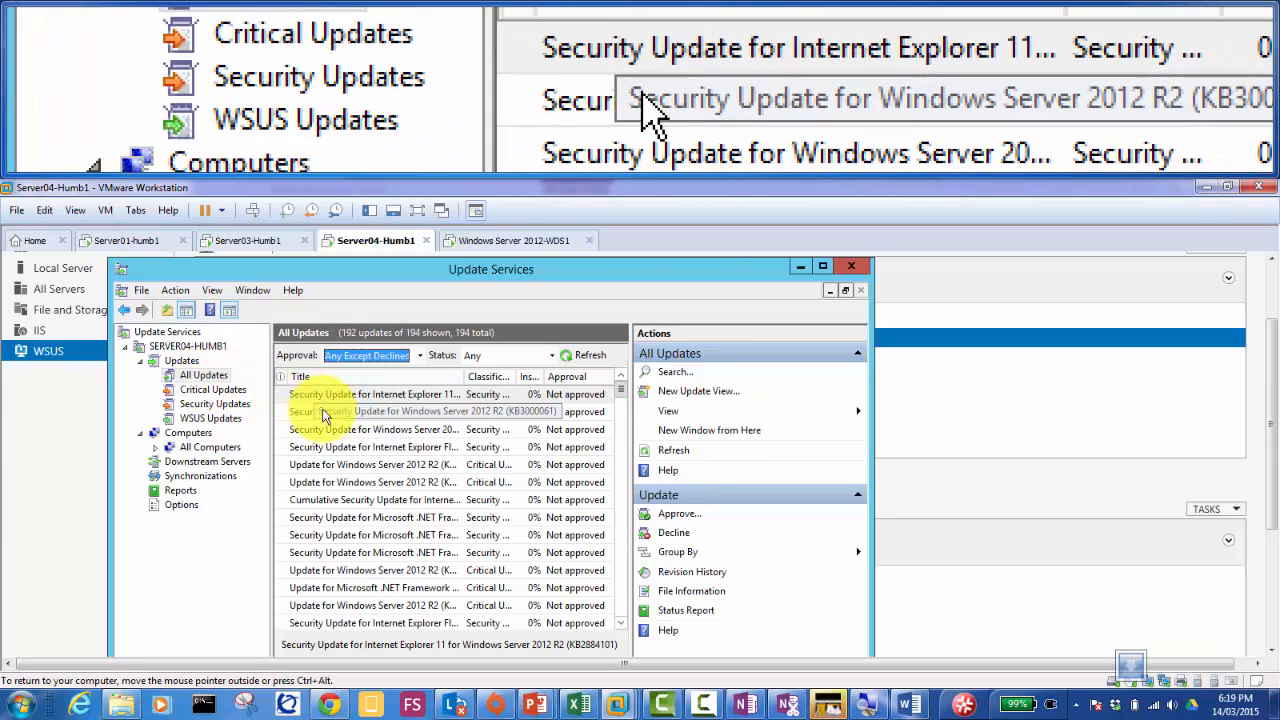
click(321, 410)
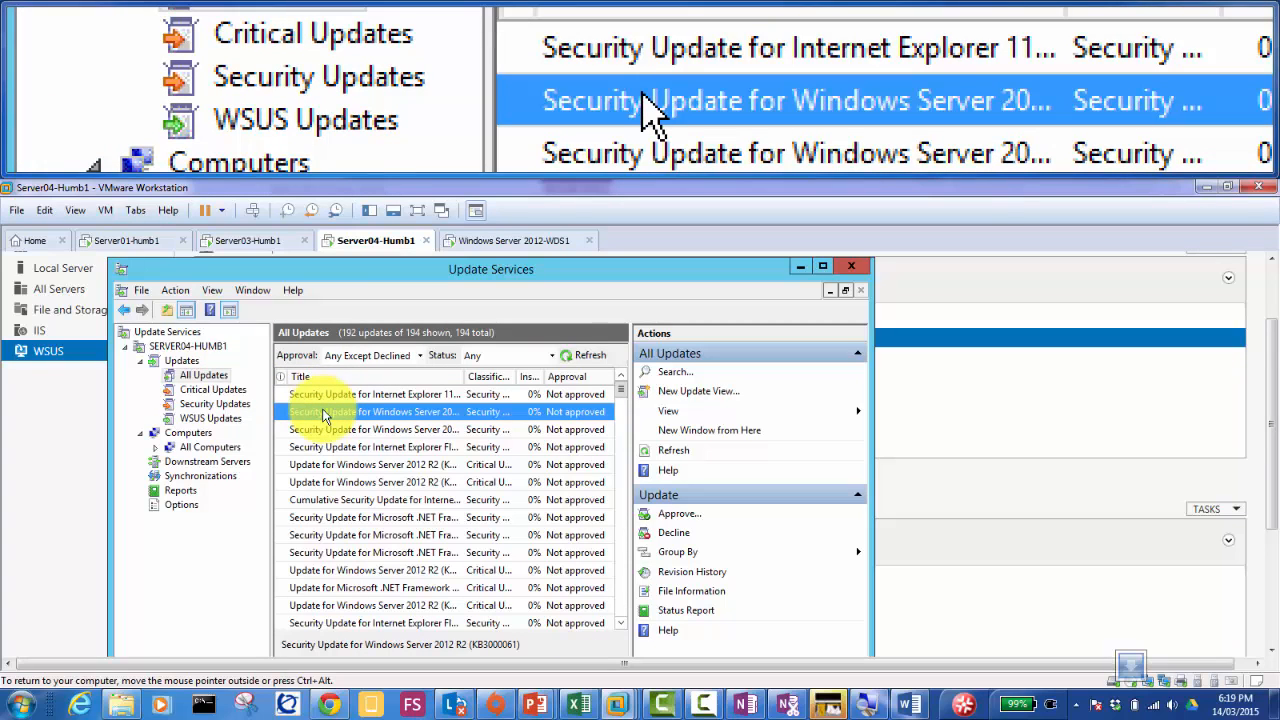
right_click(322, 414)
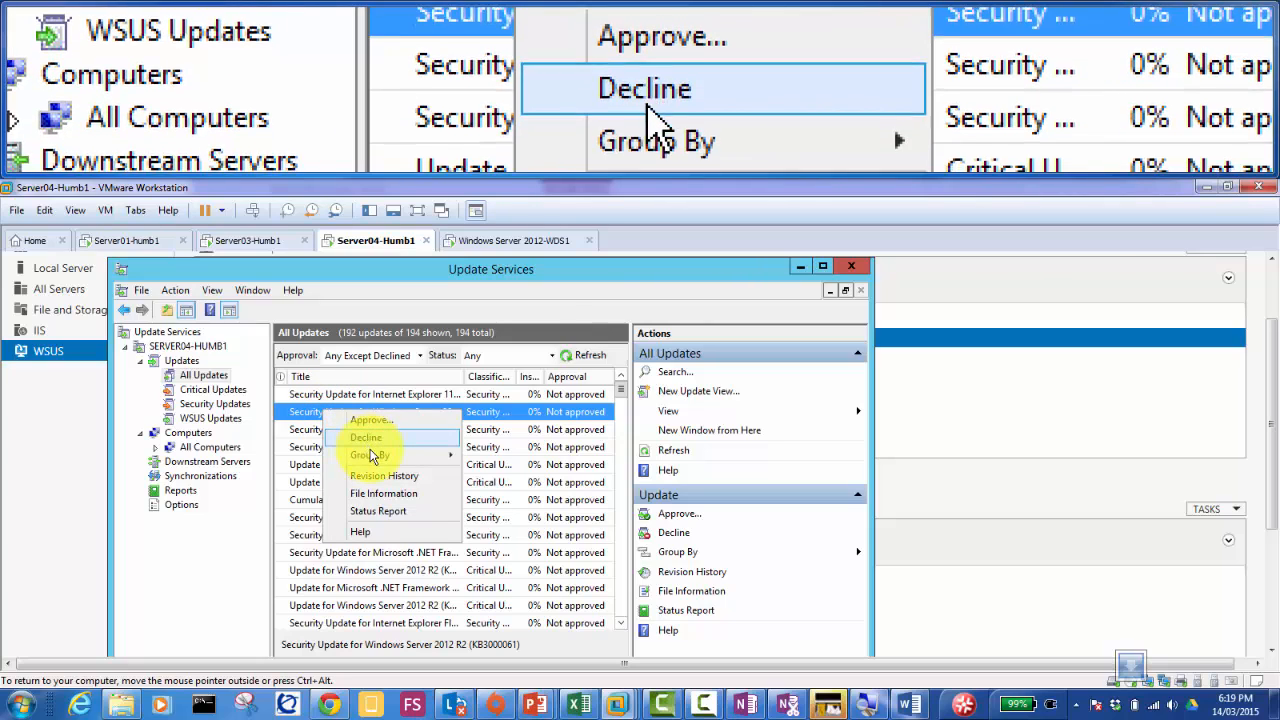
mouse_move(393, 456)
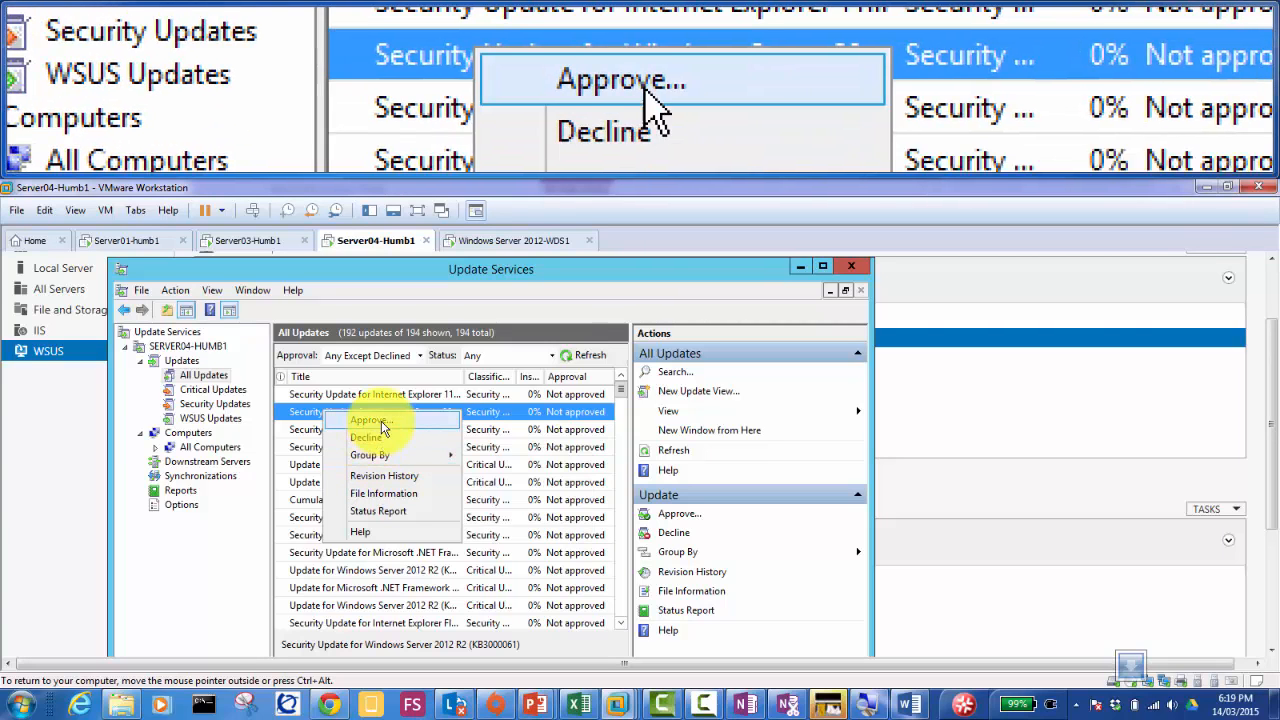
click(385, 428)
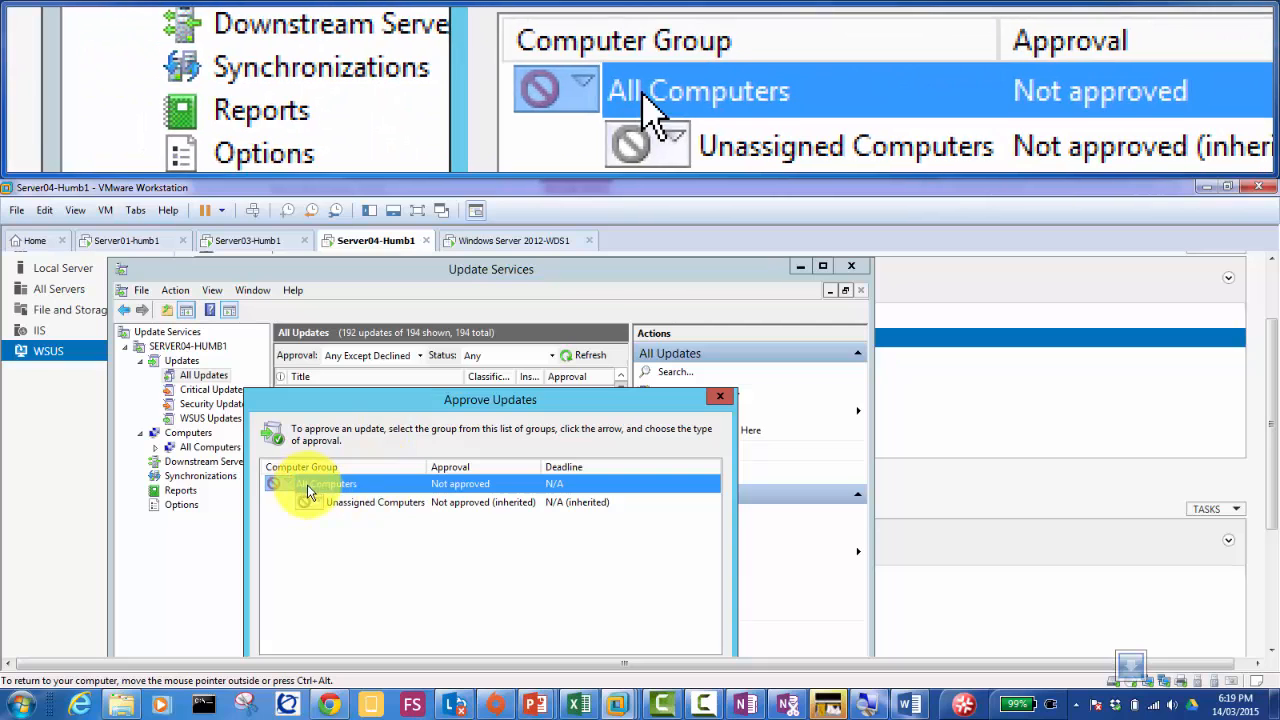
click(309, 505)
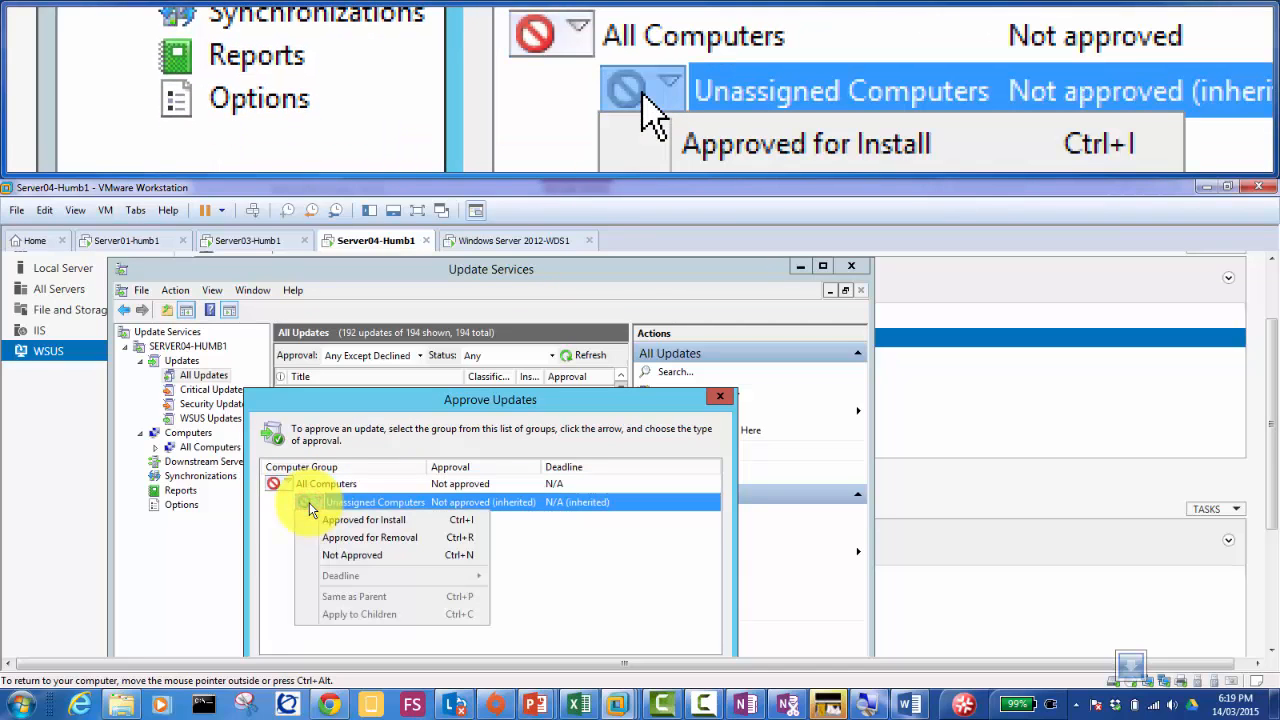
click(725, 401)
click(725, 401)
click(211, 447)
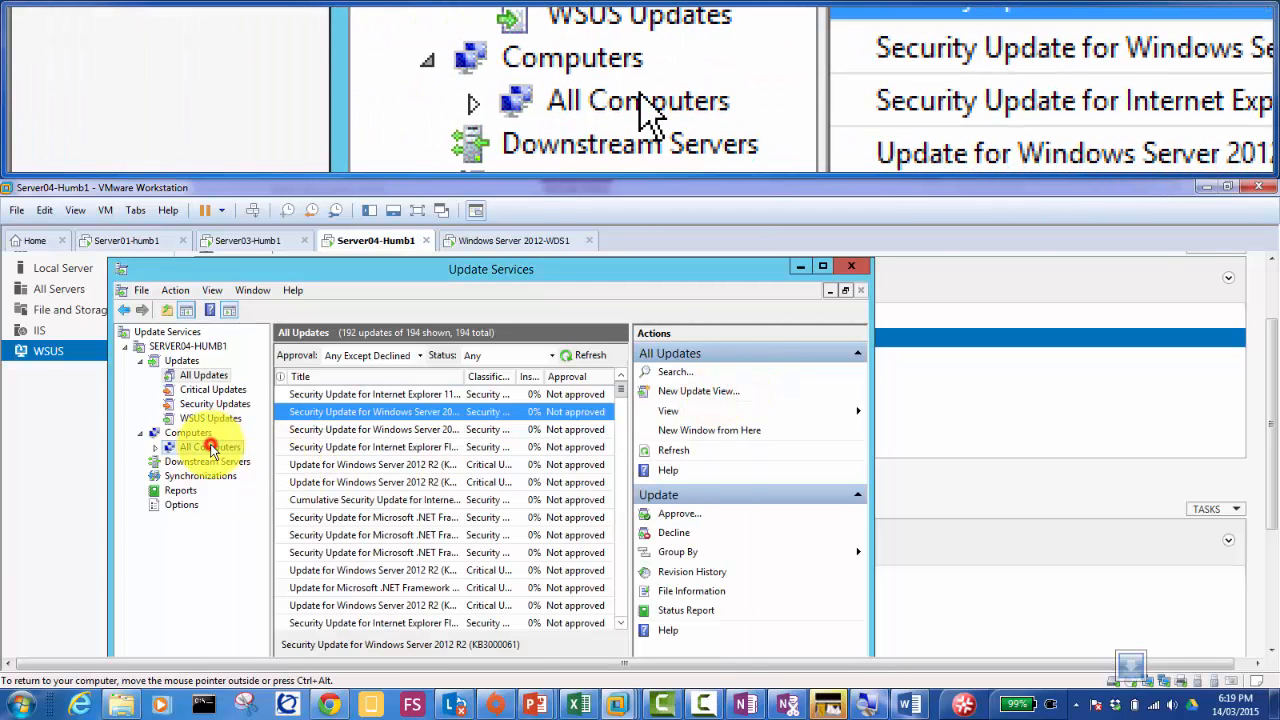
Step: Create an 'Accounts' computer group under All Computers, open it, then return to All Computers
right_click(210, 447)
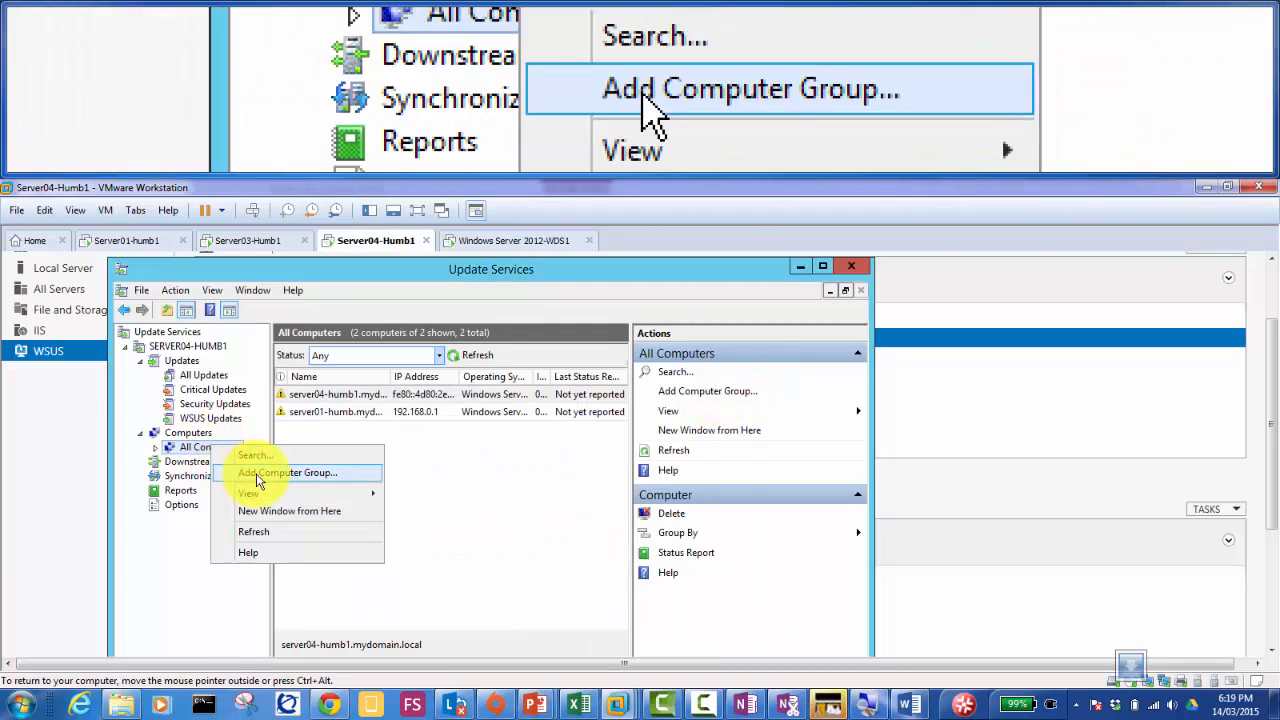
click(255, 473)
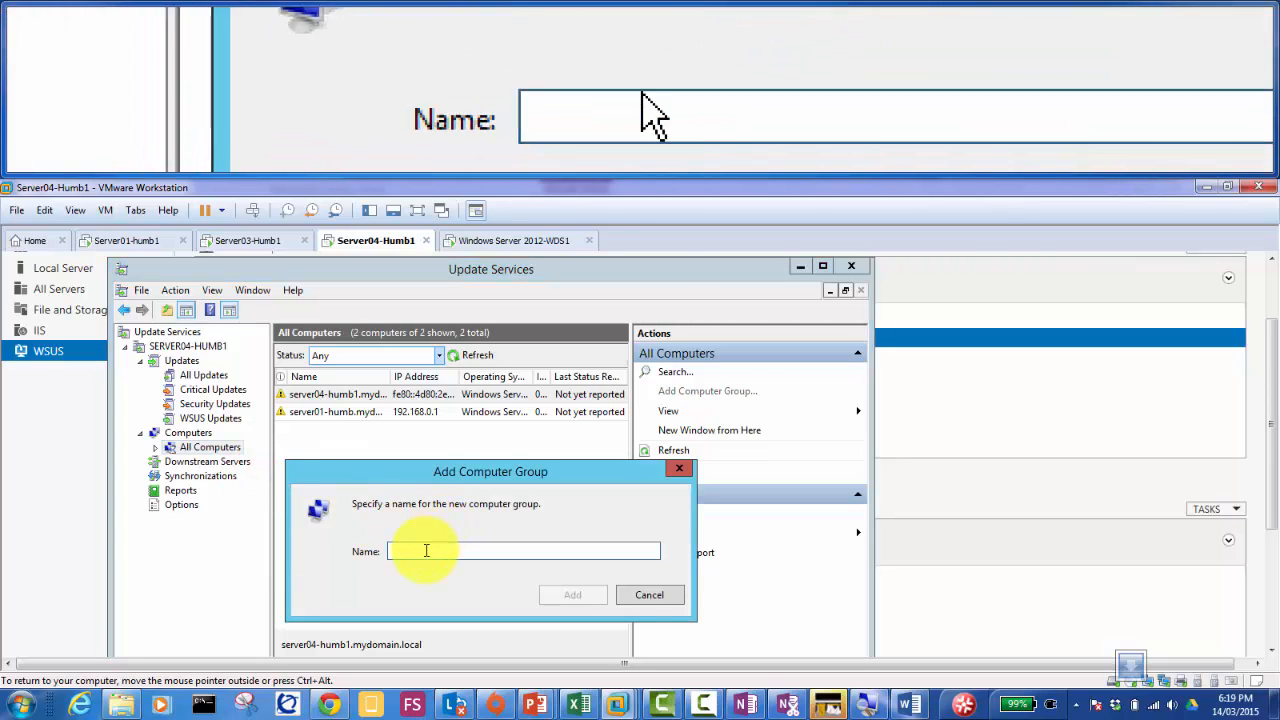
text(Accounts)
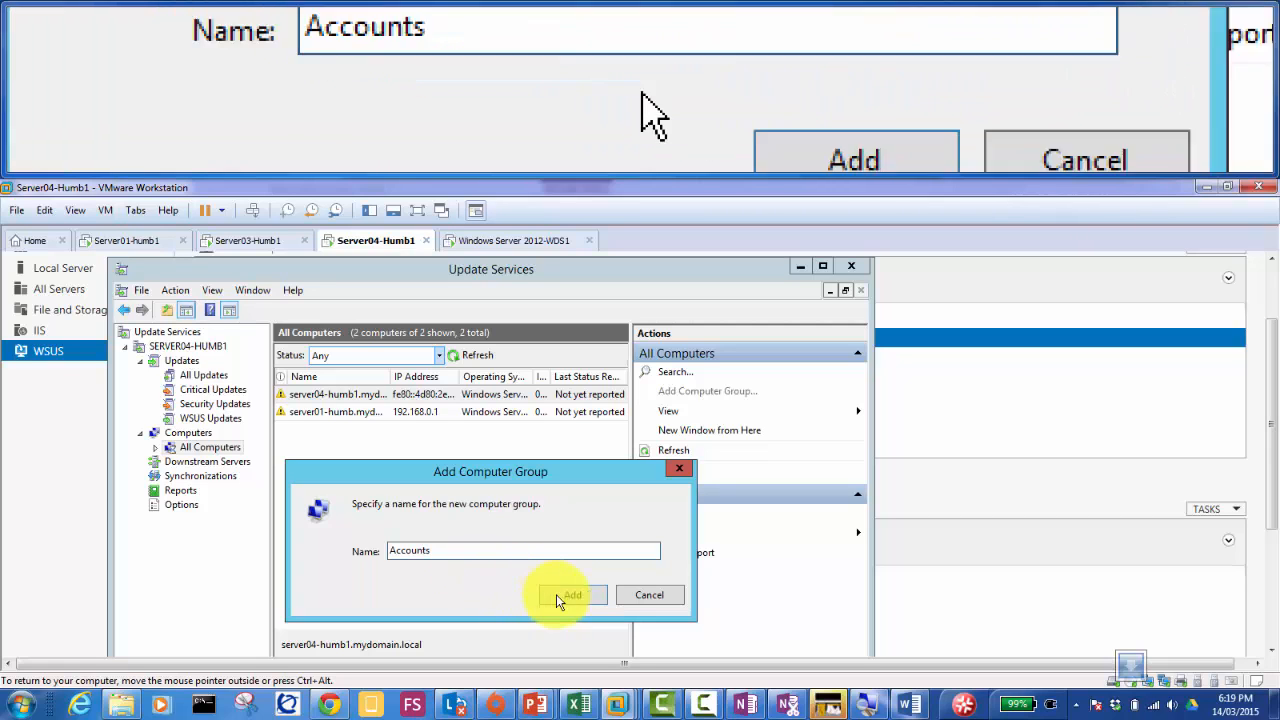
click(574, 598)
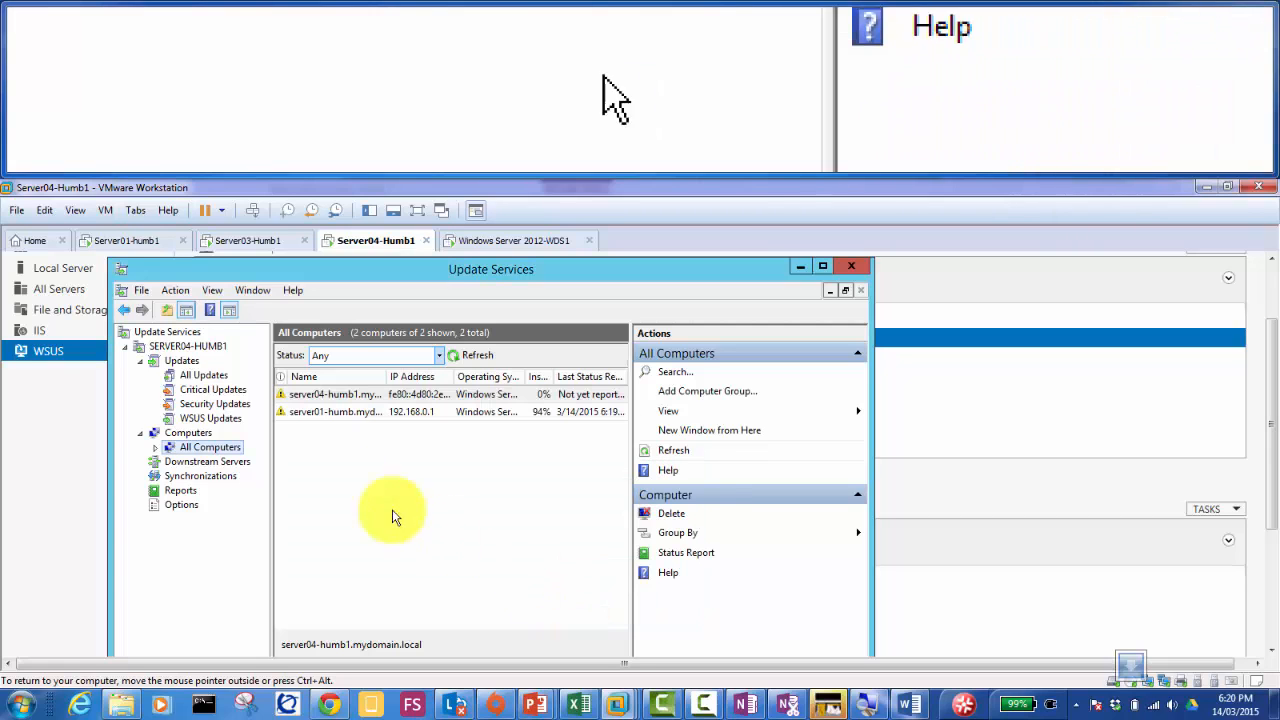
double_click(187, 447)
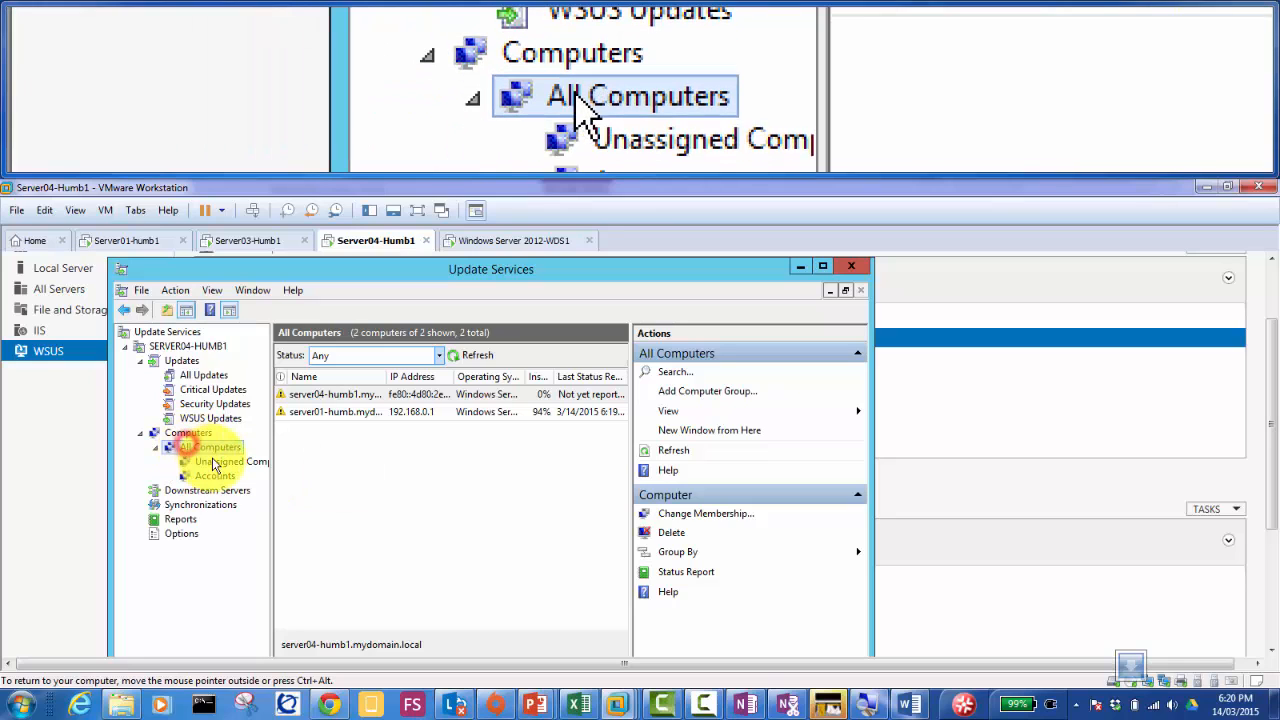
click(221, 475)
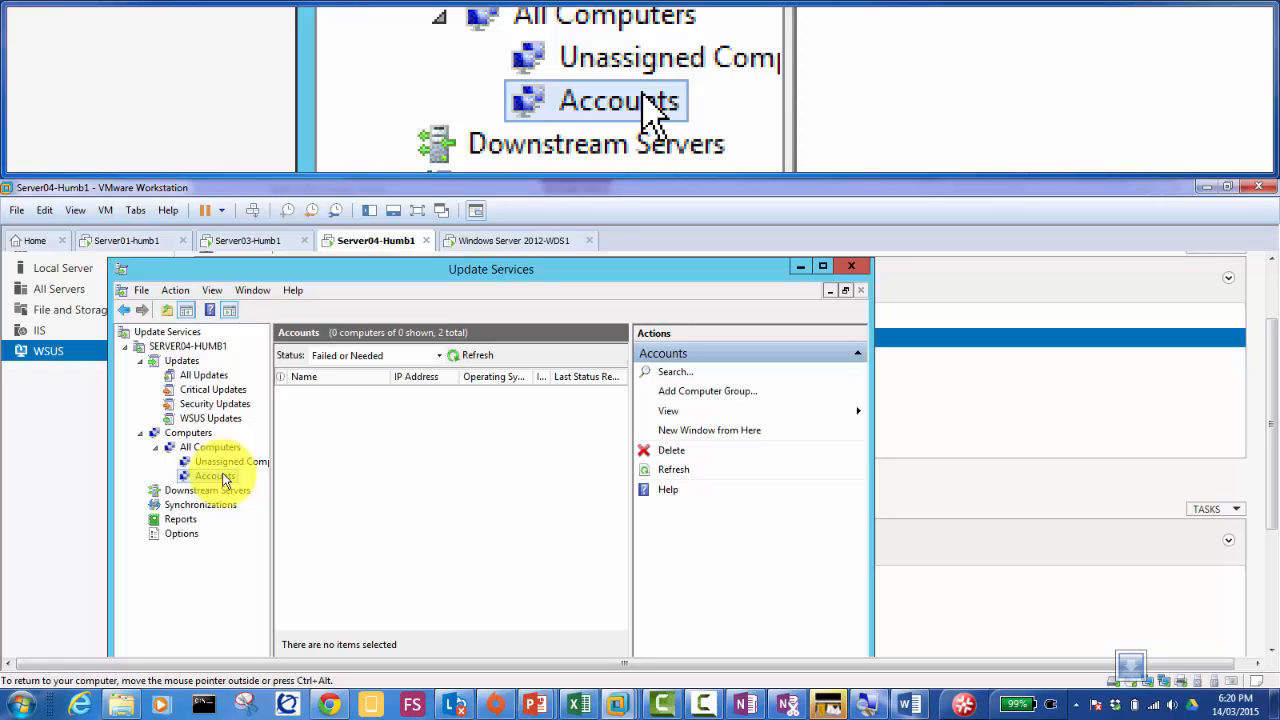
click(211, 447)
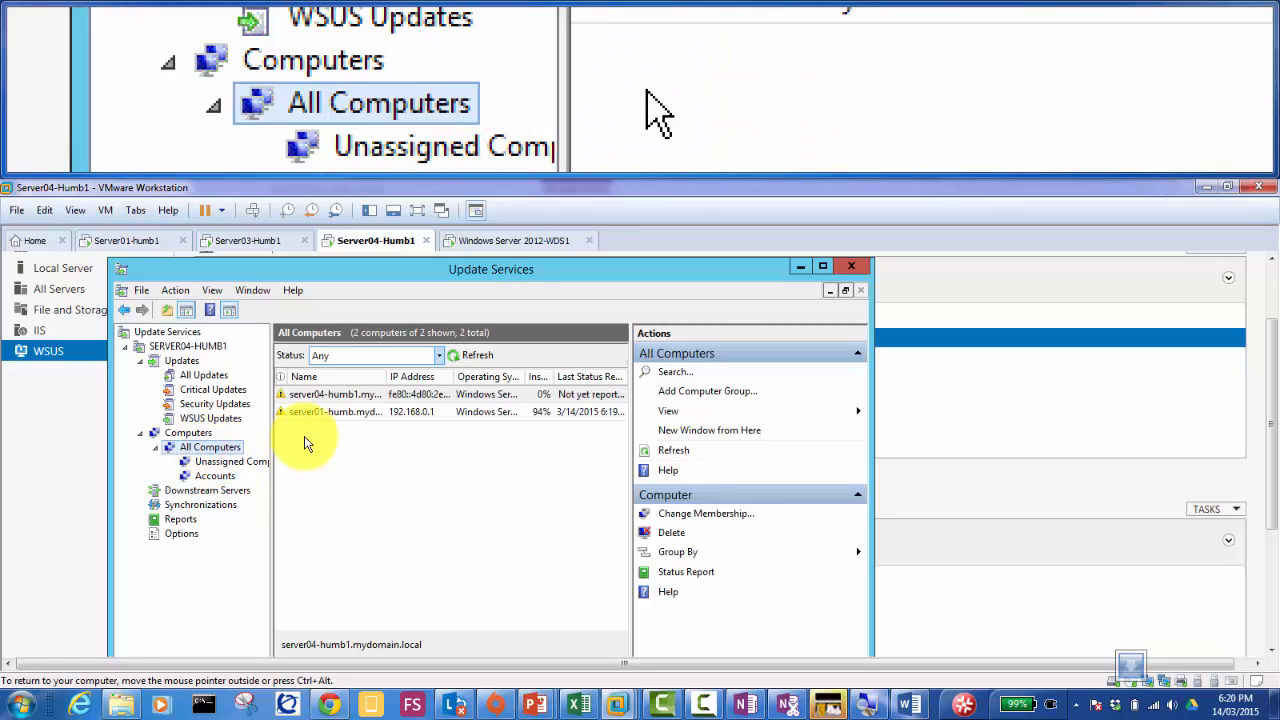
Step: Add server04-humb1 to the Accounts computer group via Change Membership
right_click(322, 395)
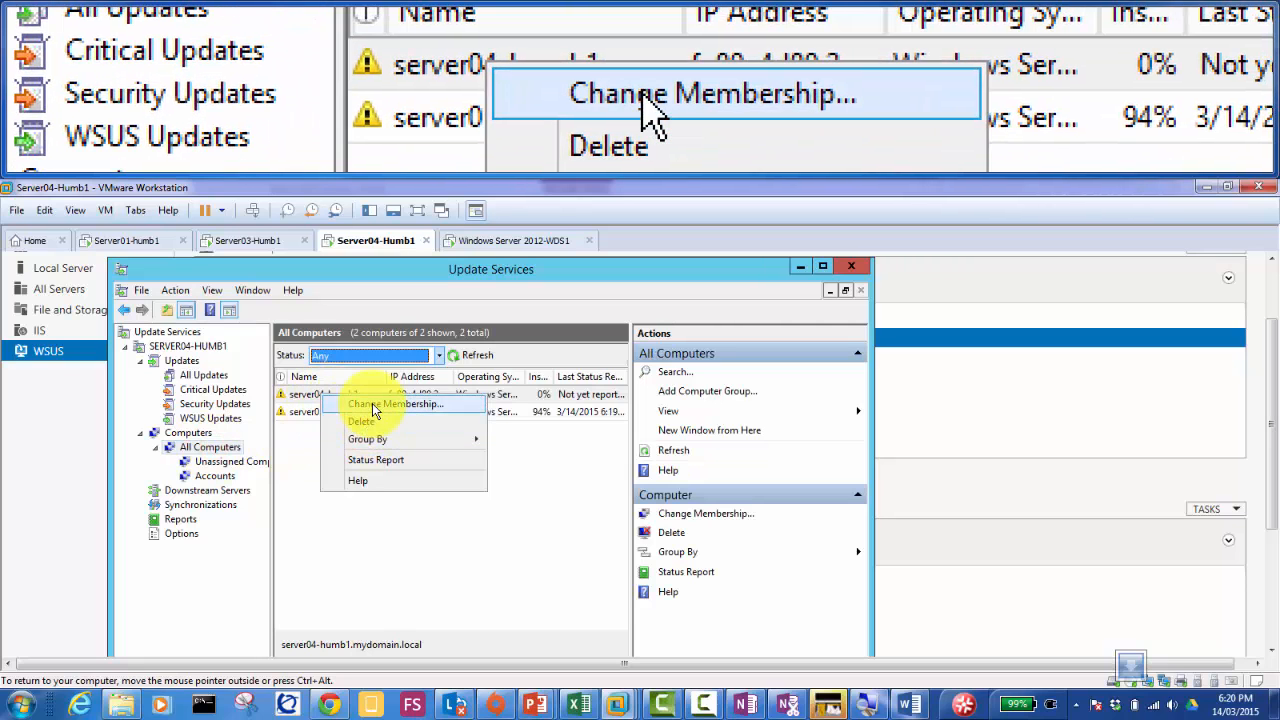
click(372, 403)
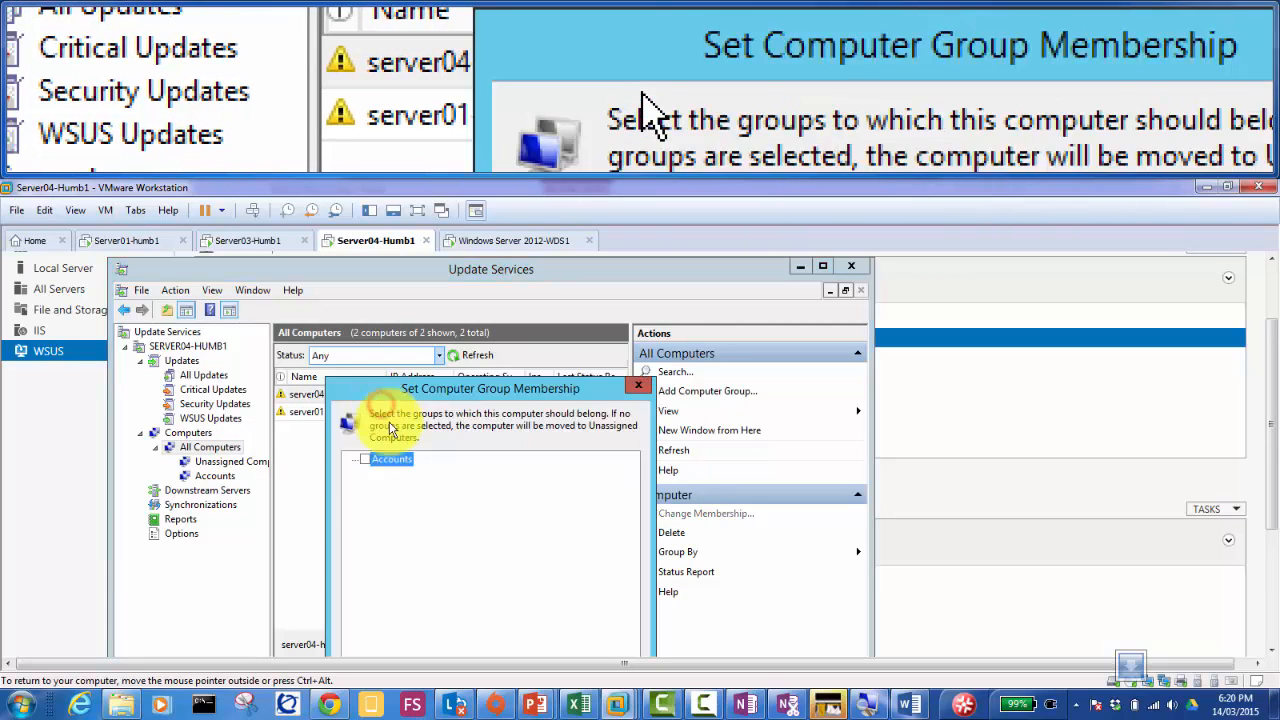
click(365, 459)
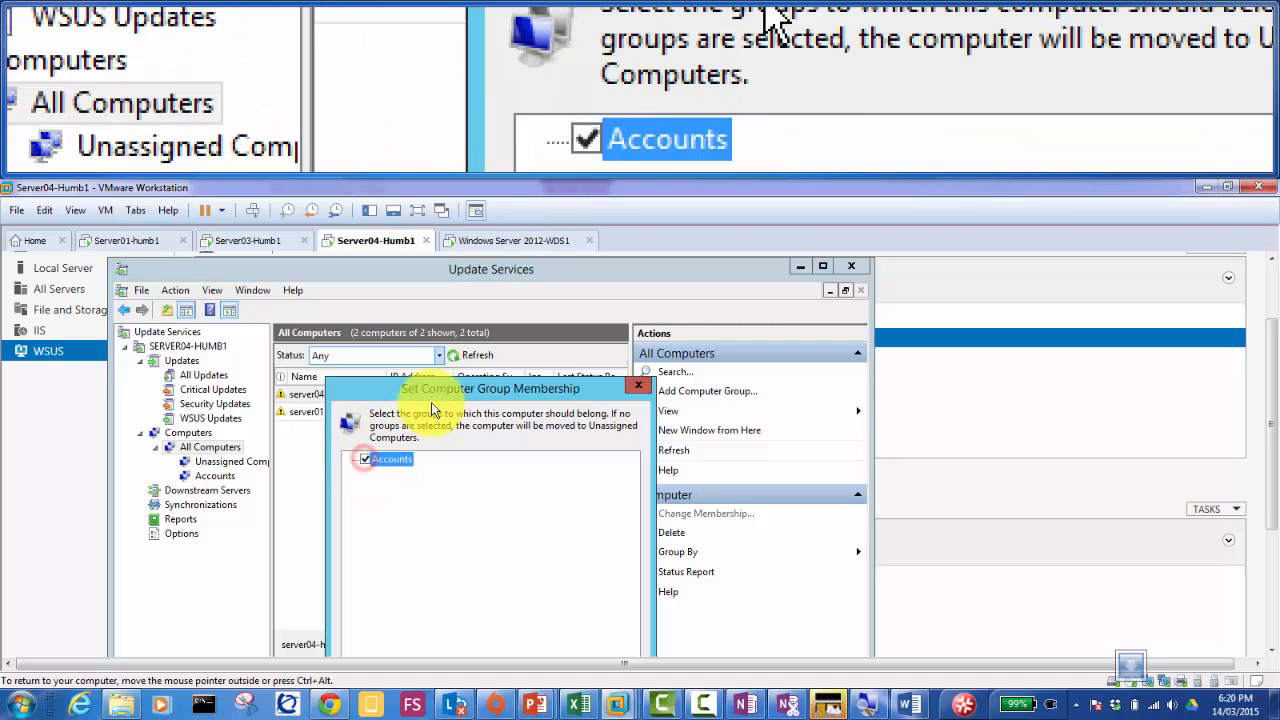
drag(447, 393, 466, 276)
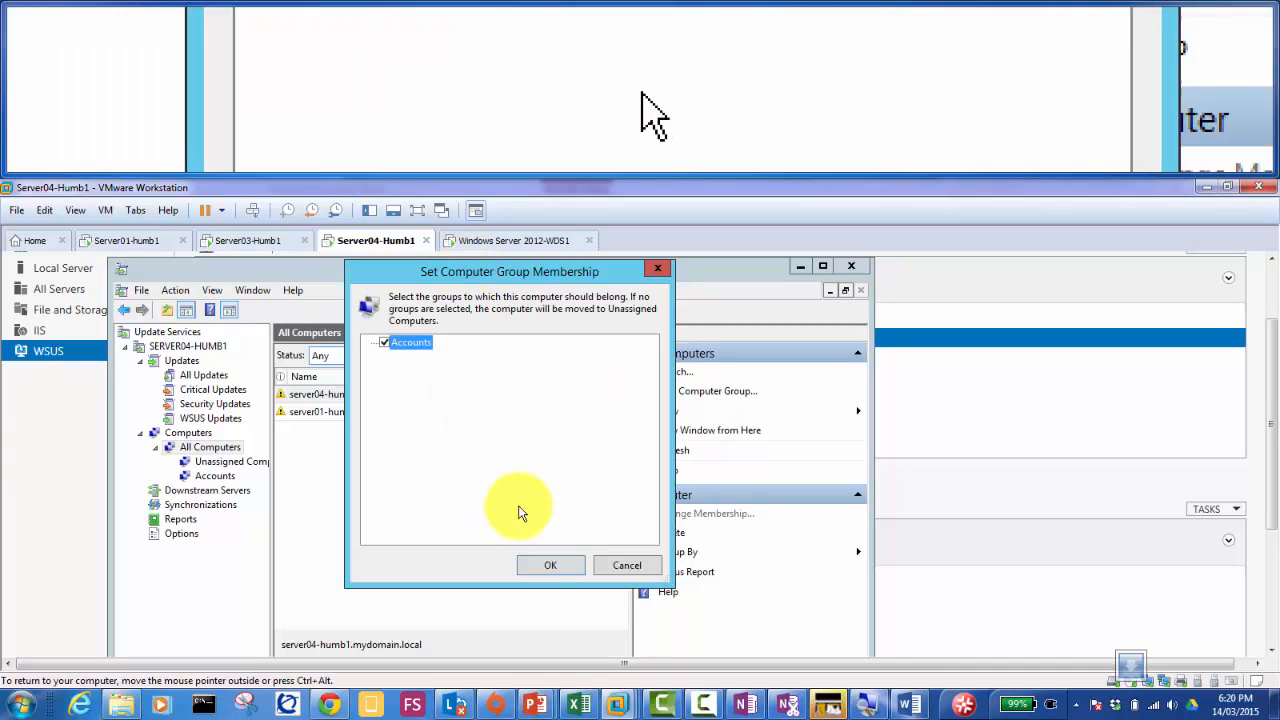
click(544, 563)
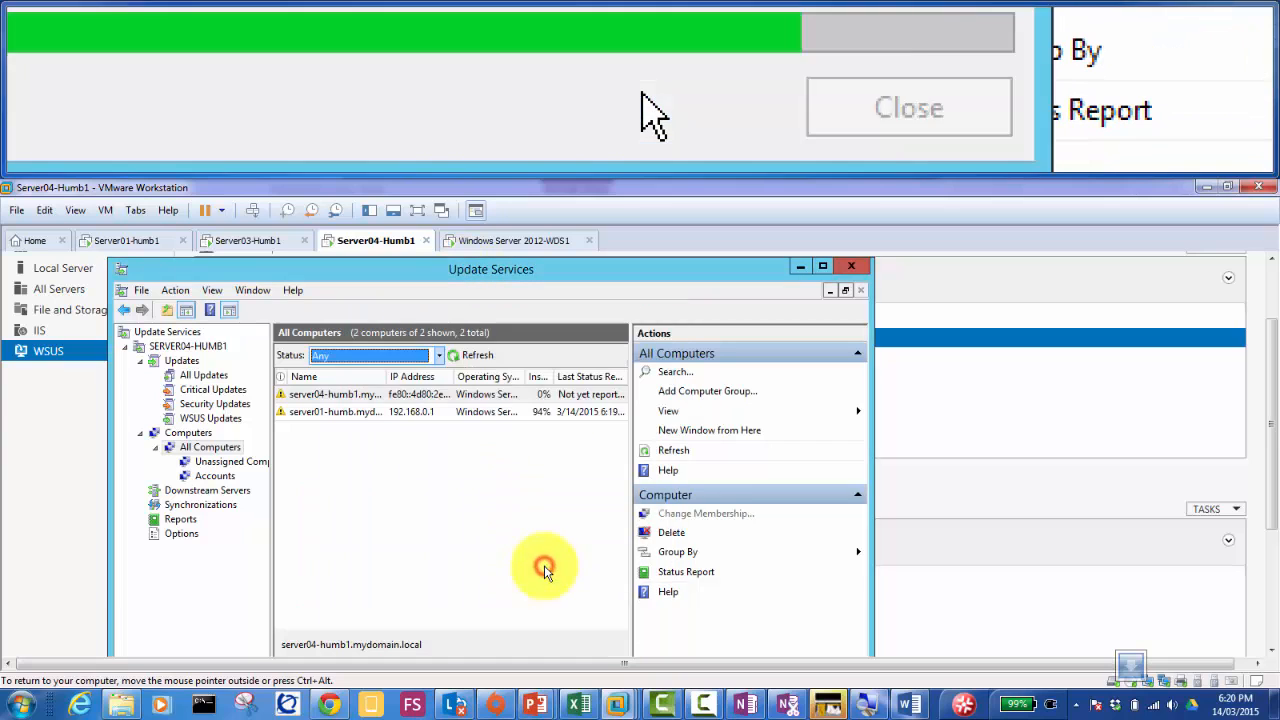
Step: Show the Accounts group's computers with the Status filter set to Any
click(211, 477)
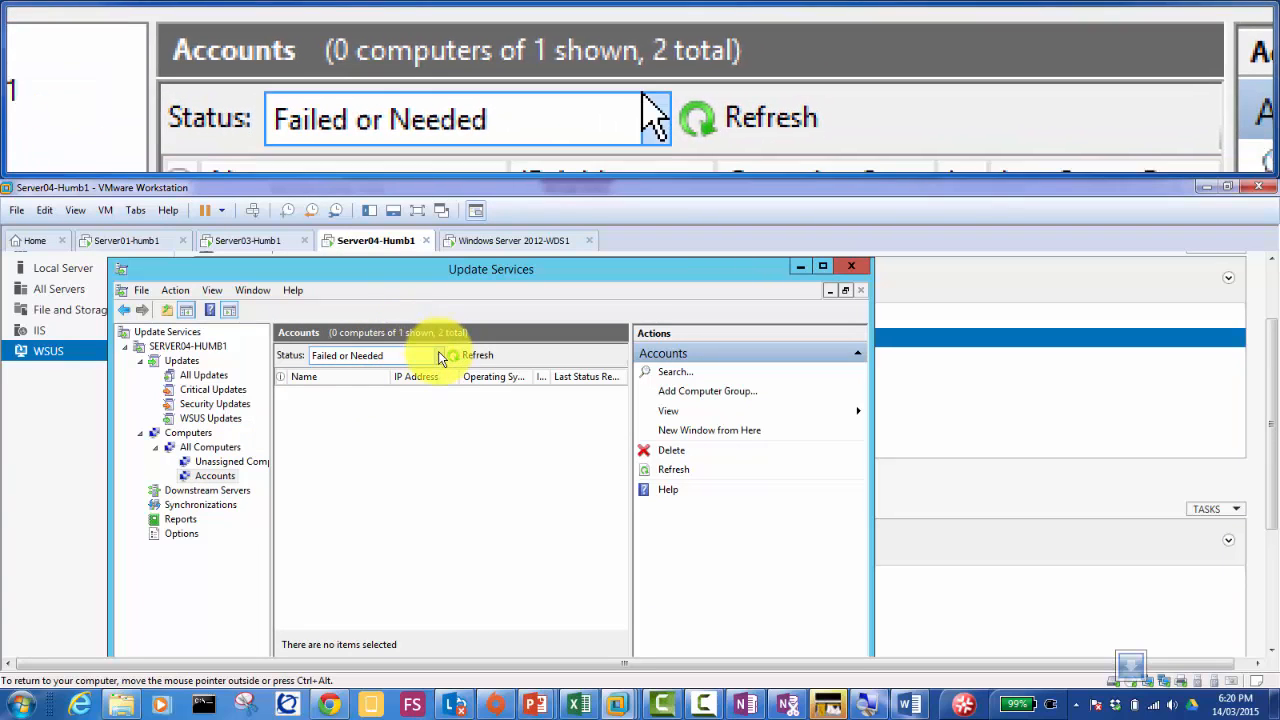
click(437, 355)
click(377, 442)
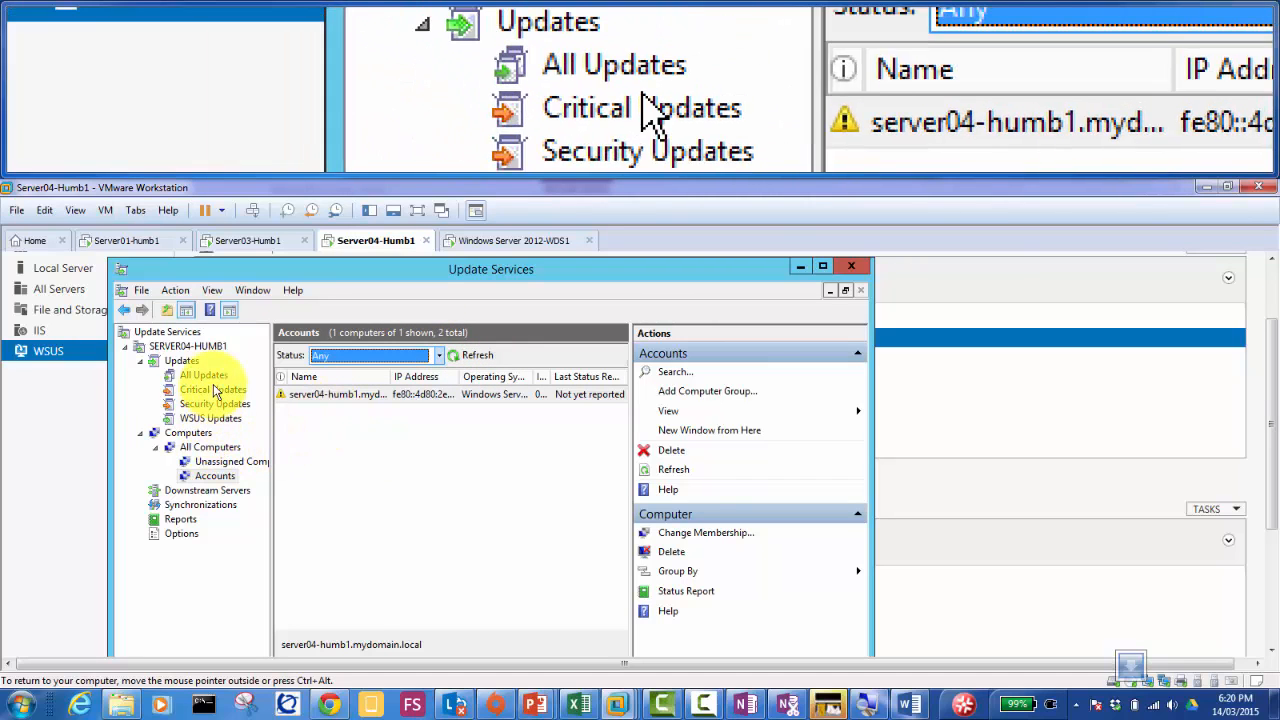
Step: In All Updates, select seven updates from the first row through the .NET row
click(204, 376)
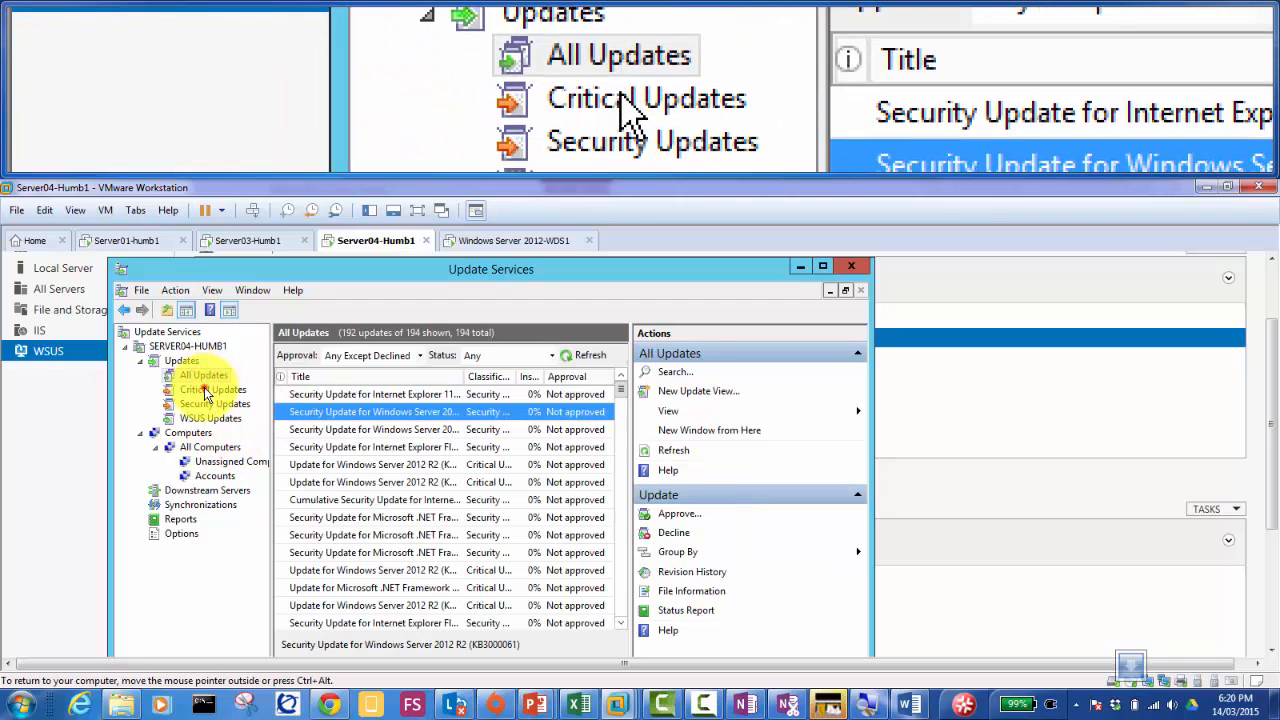
click(206, 390)
click(204, 375)
click(360, 412)
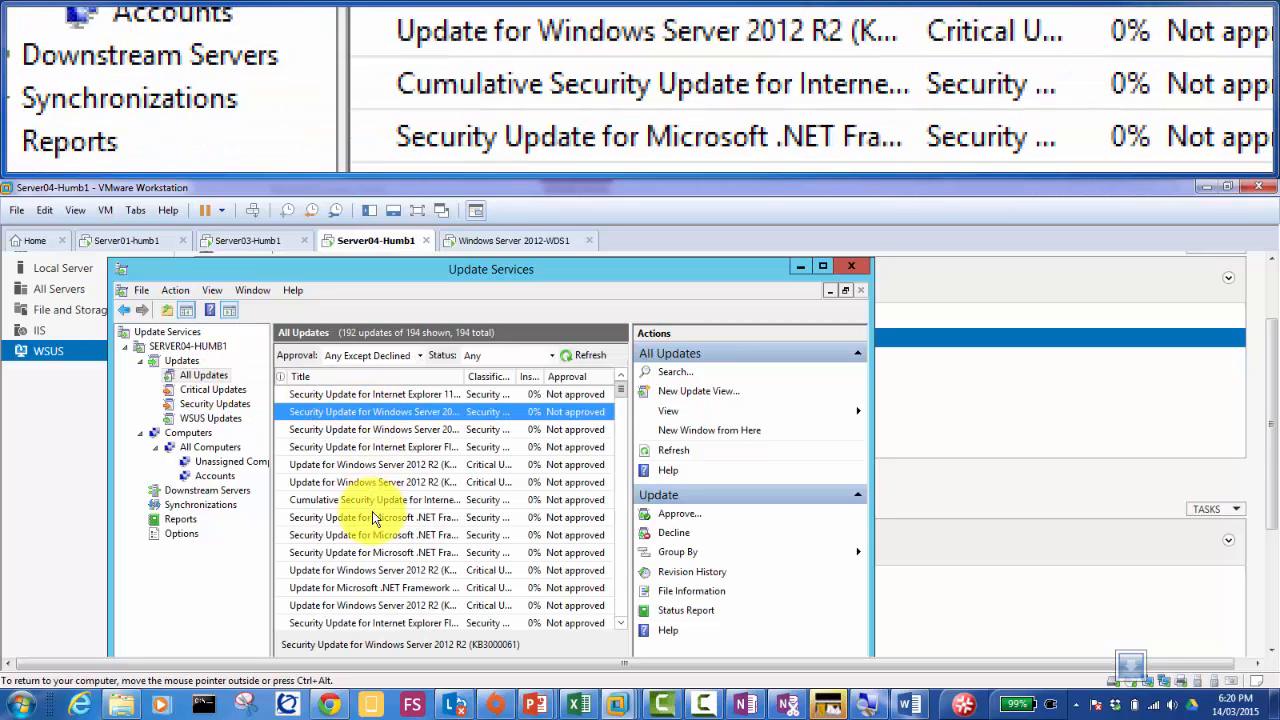
shift+click(372, 513)
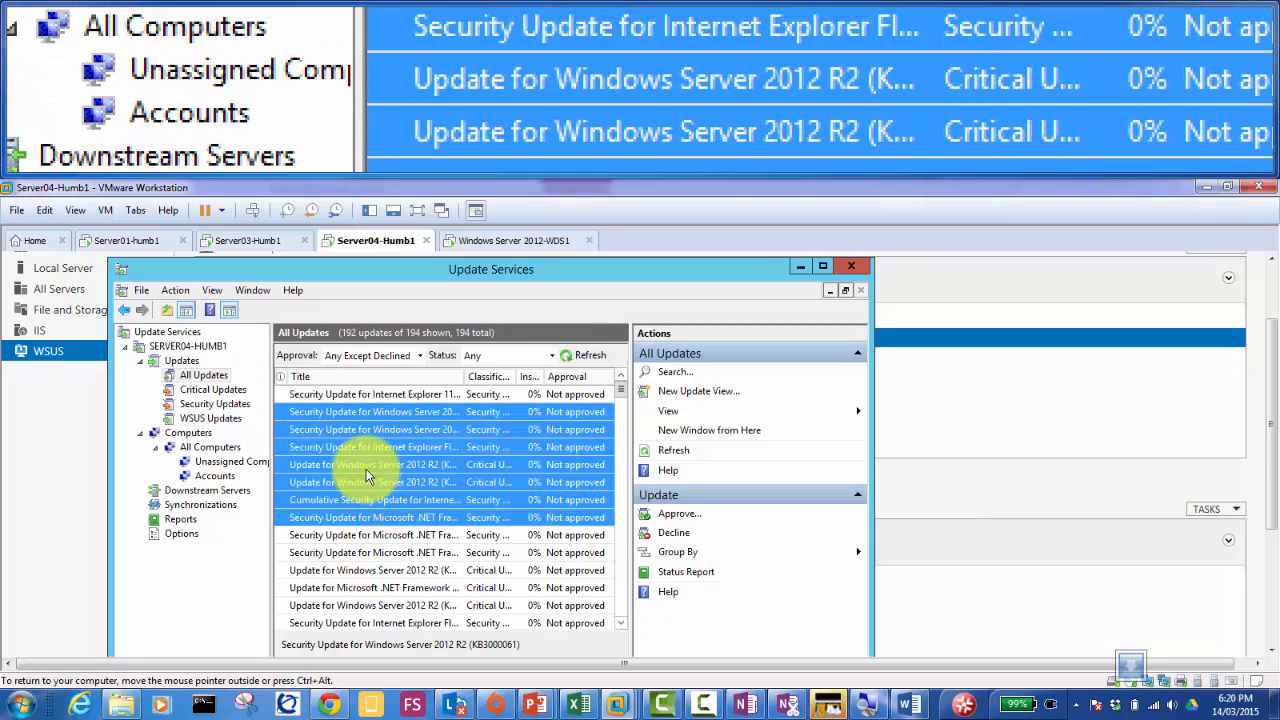
Step: Approve the selected updates for install to the Accounts group and close the progress report
right_click(367, 477)
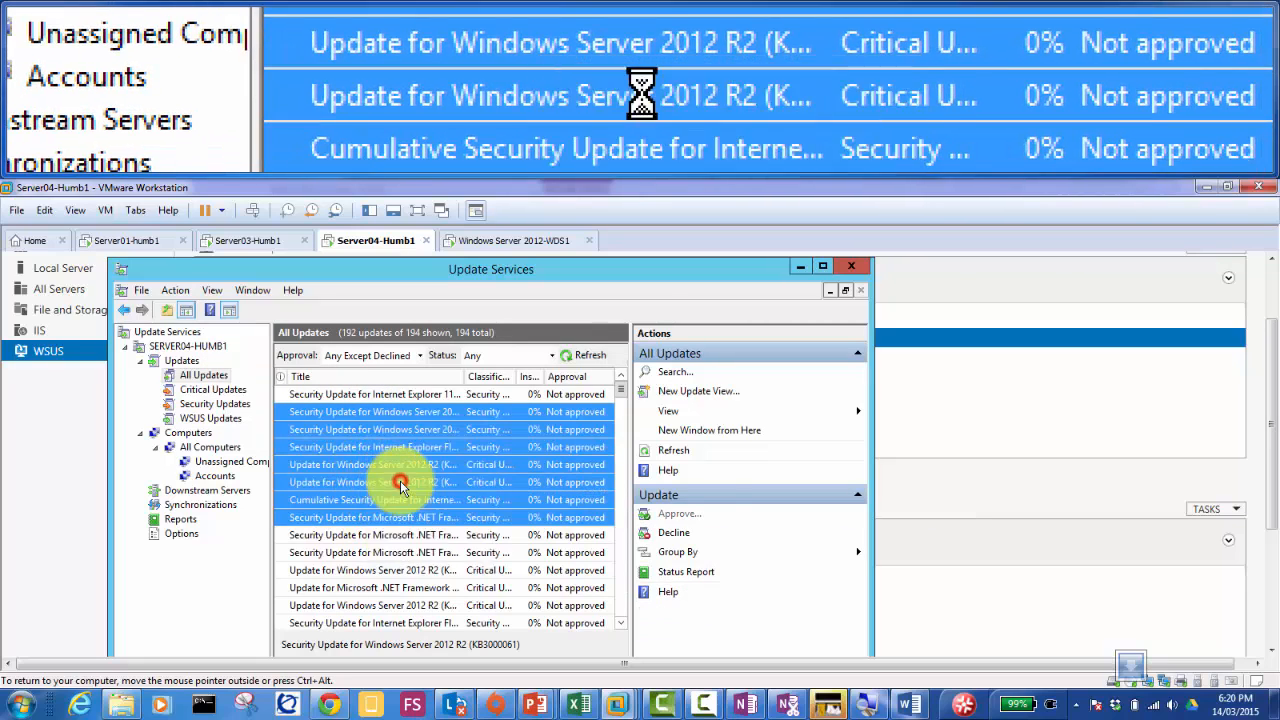
click(404, 481)
click(341, 541)
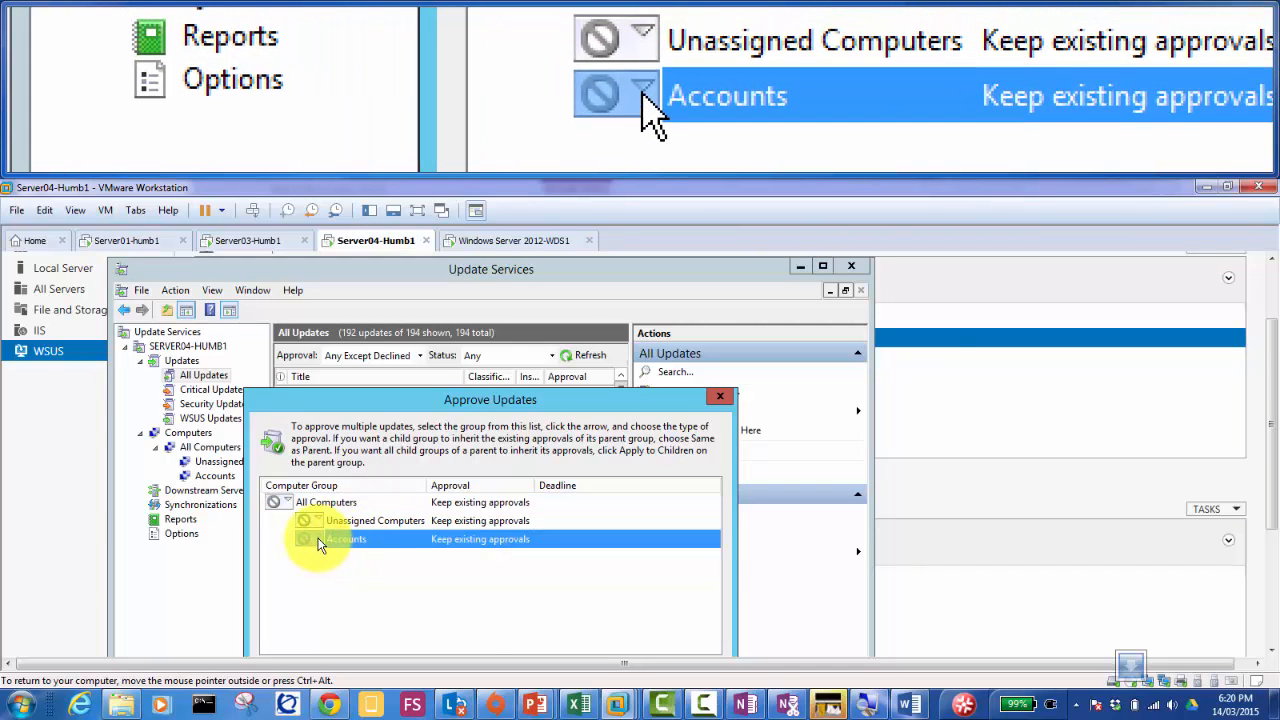
click(318, 541)
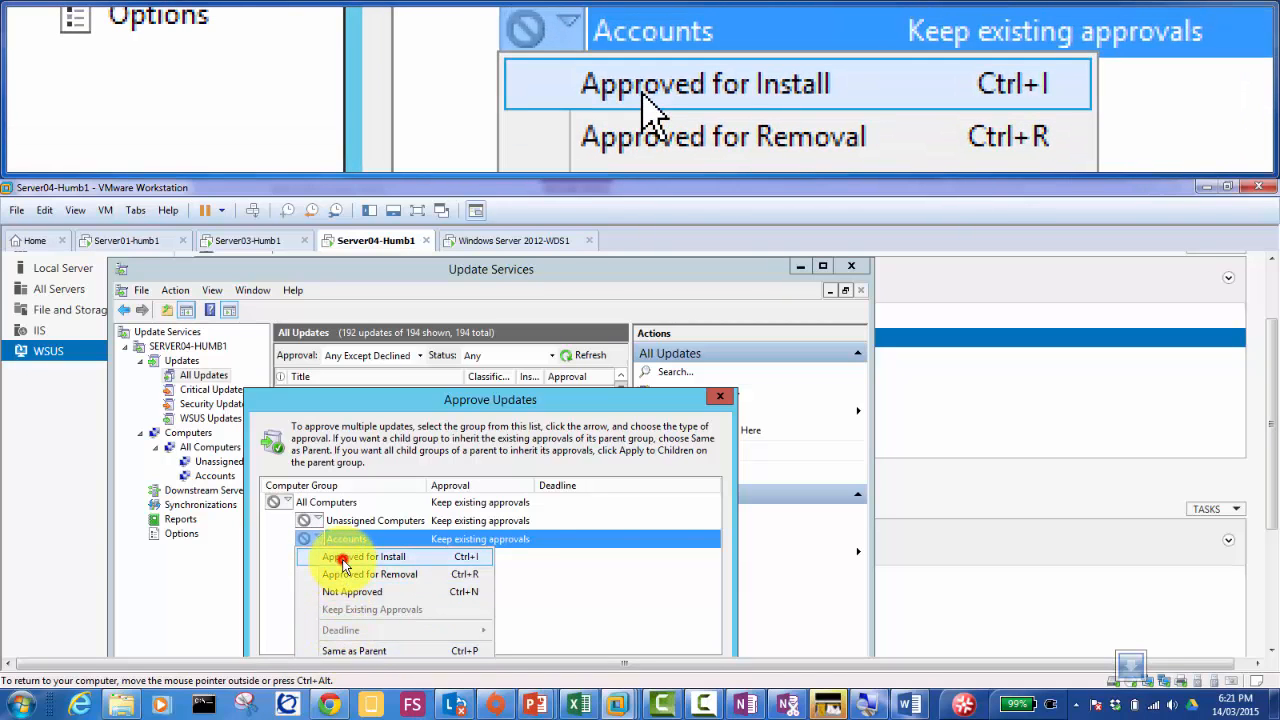
click(341, 558)
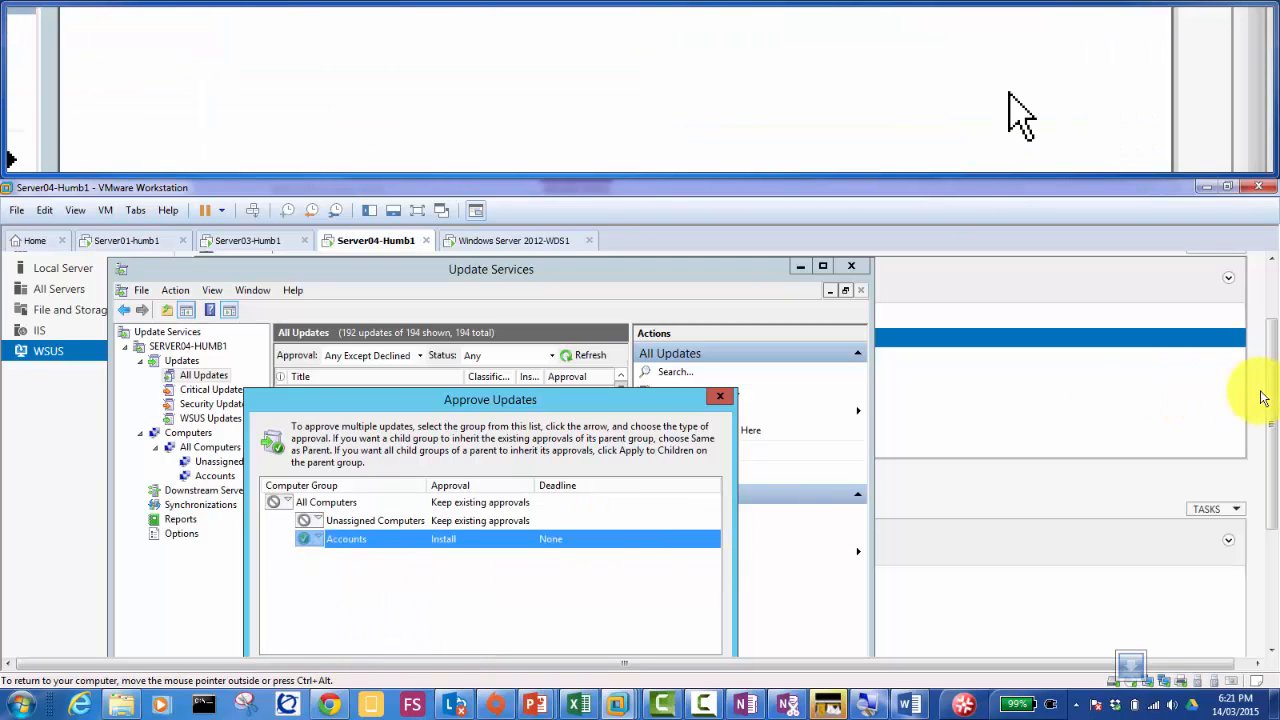
scroll(1272, 398, down, 3)
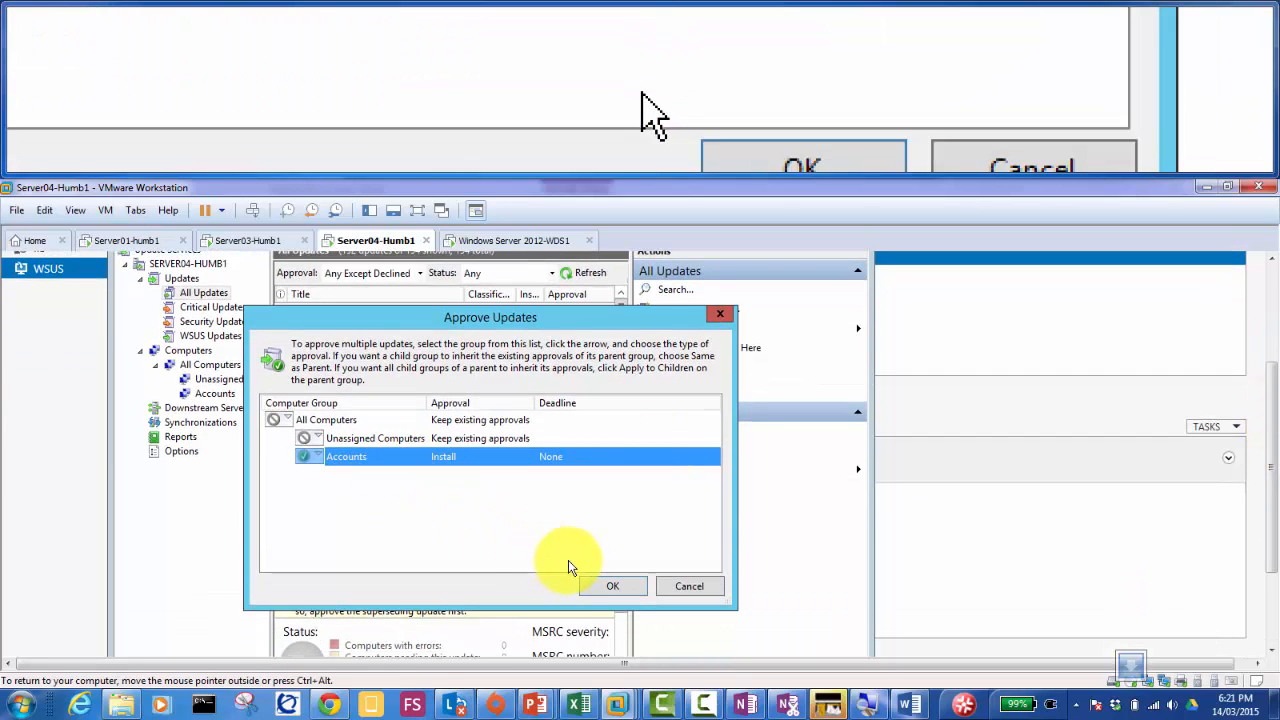
click(596, 586)
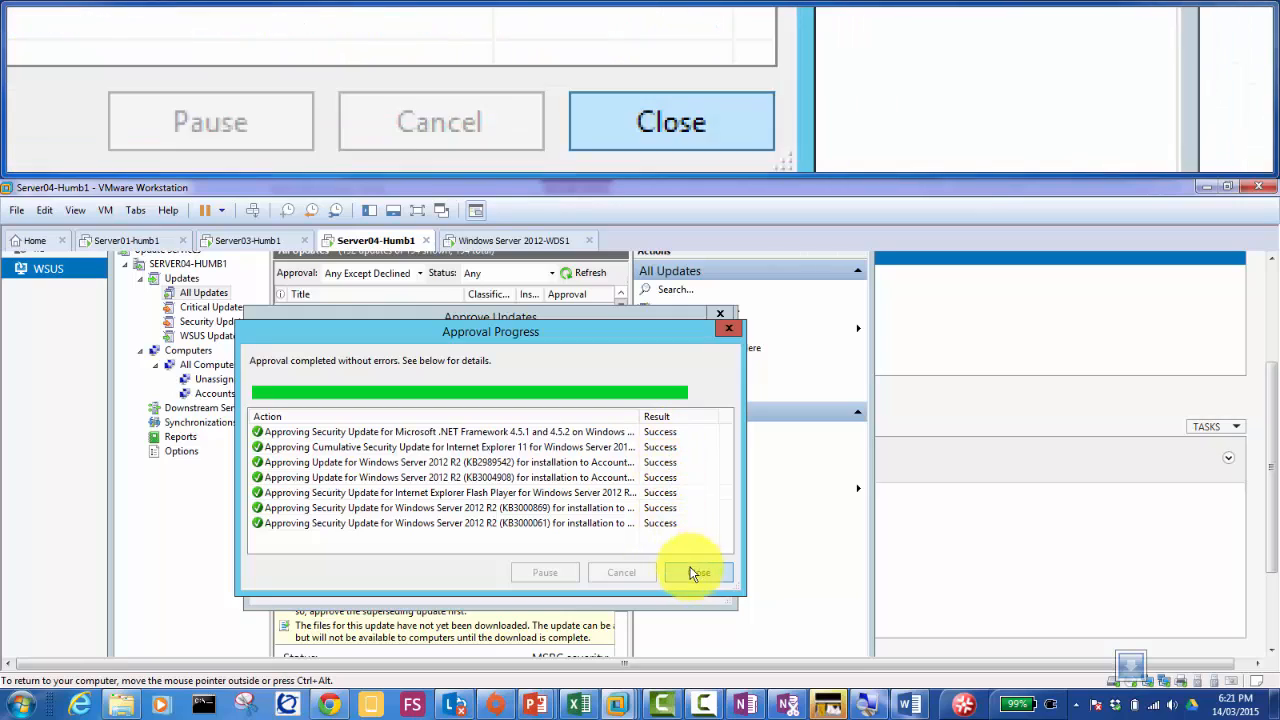
click(690, 573)
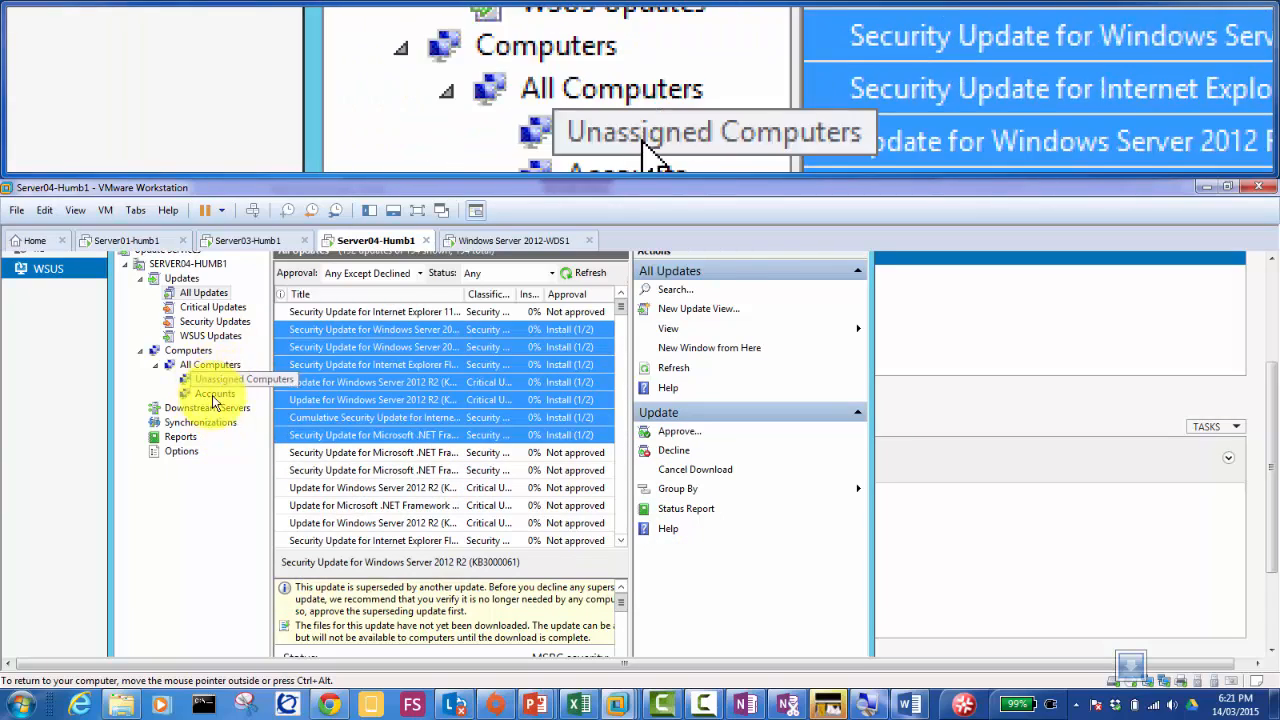
Step: Review the WSUS Options list and the Computers group-assignment setting, leaving it unchanged
click(181, 452)
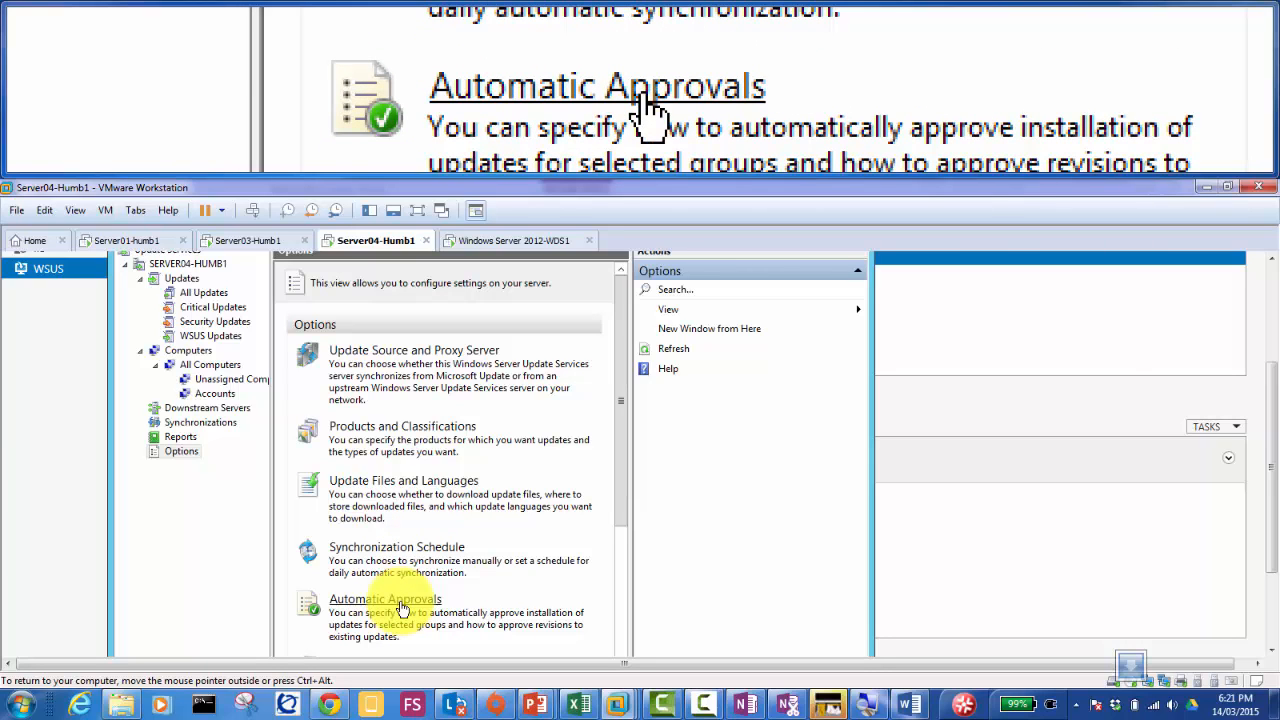
drag(619, 503, 634, 643)
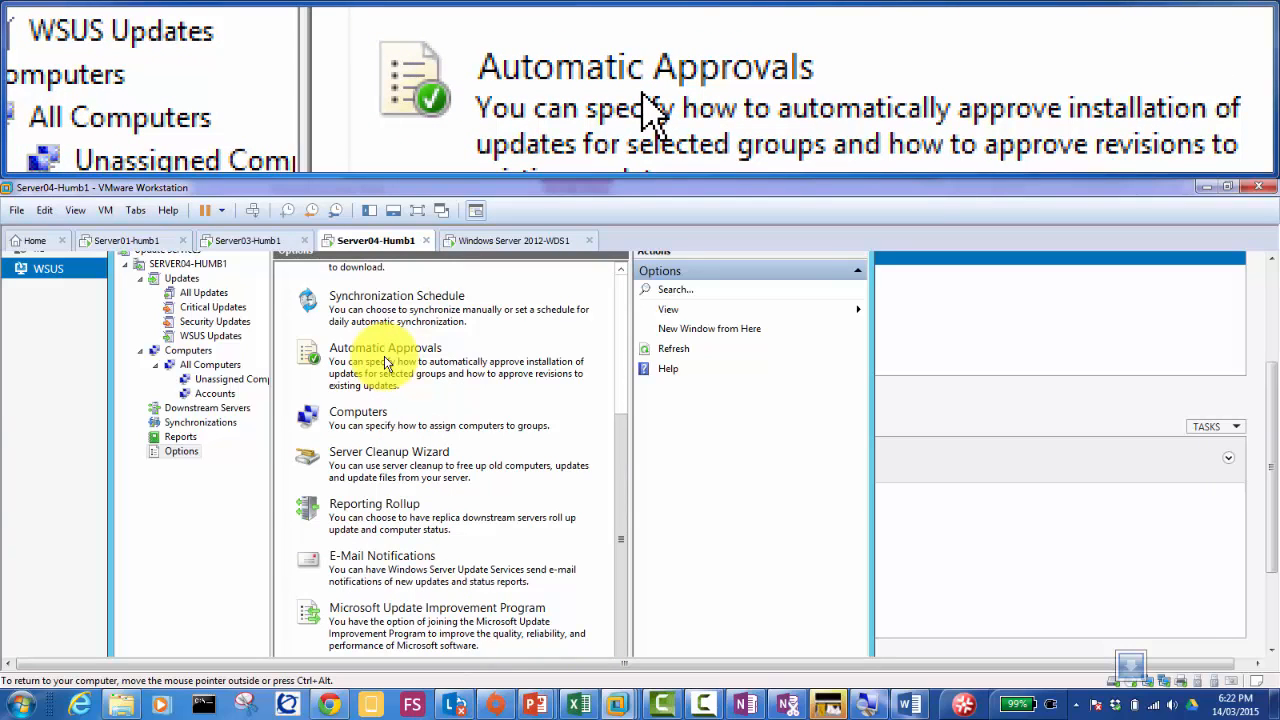
click(362, 415)
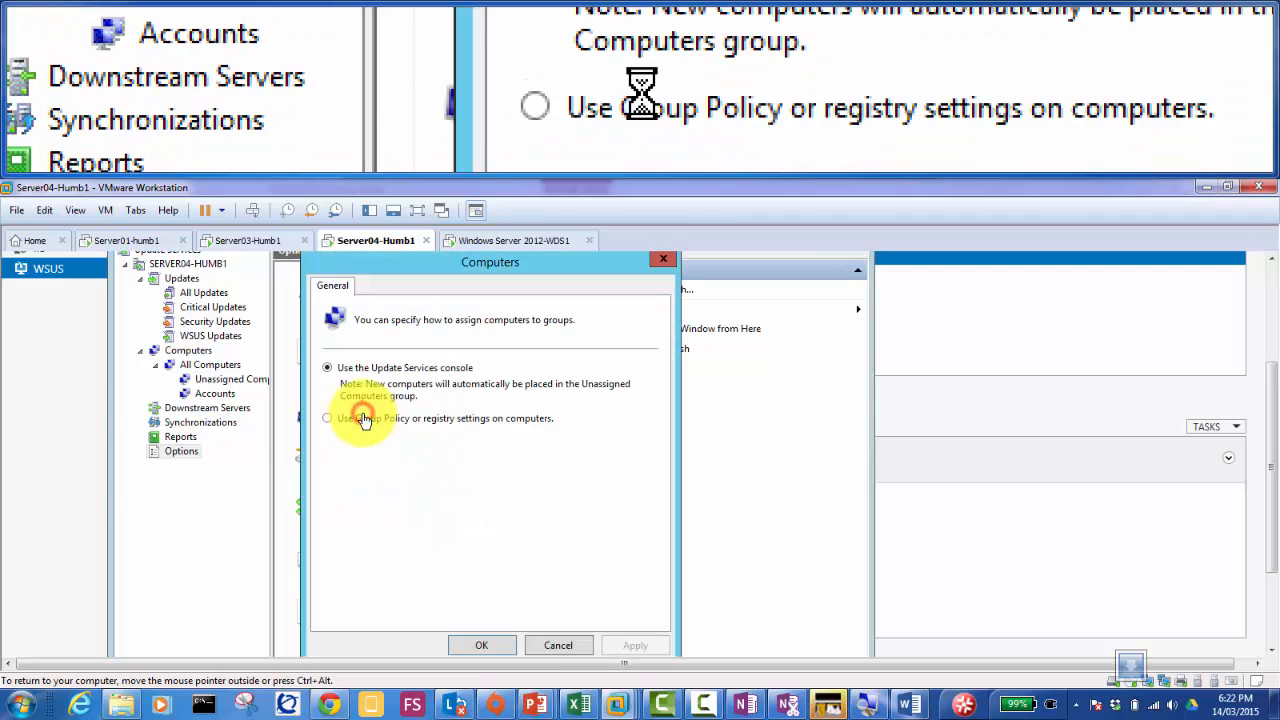
click(557, 644)
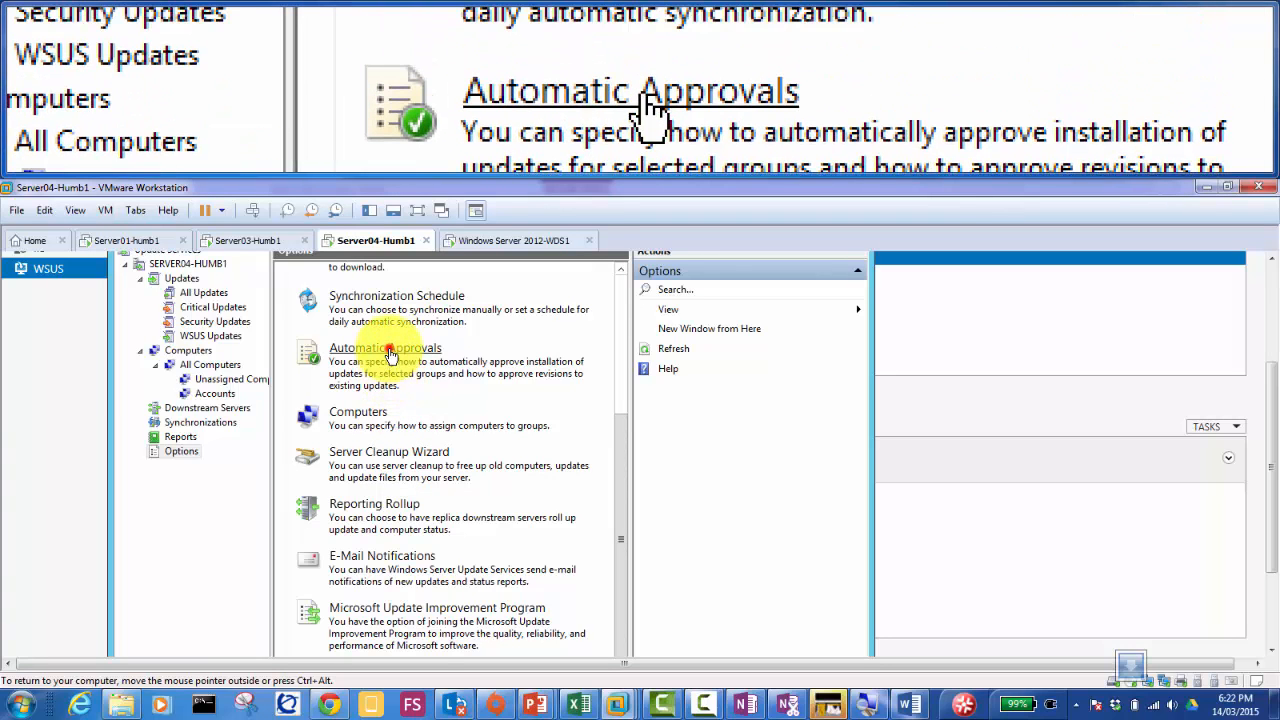
click(390, 357)
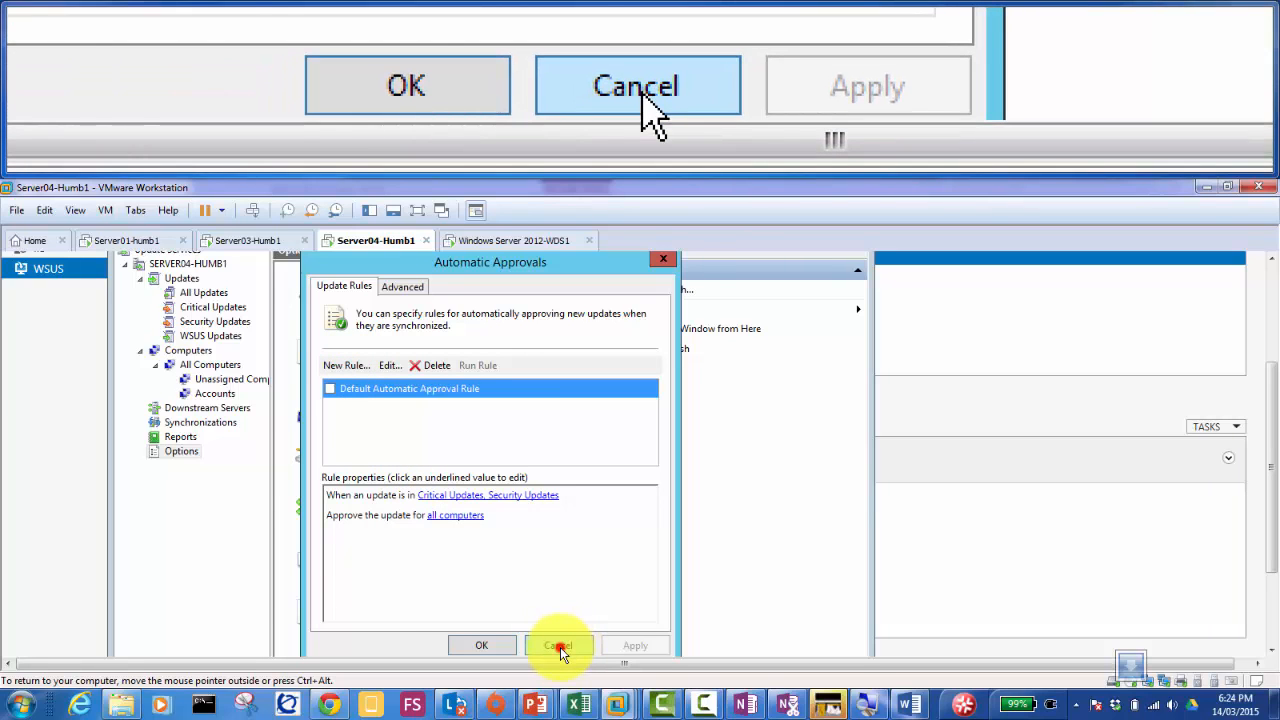
click(561, 646)
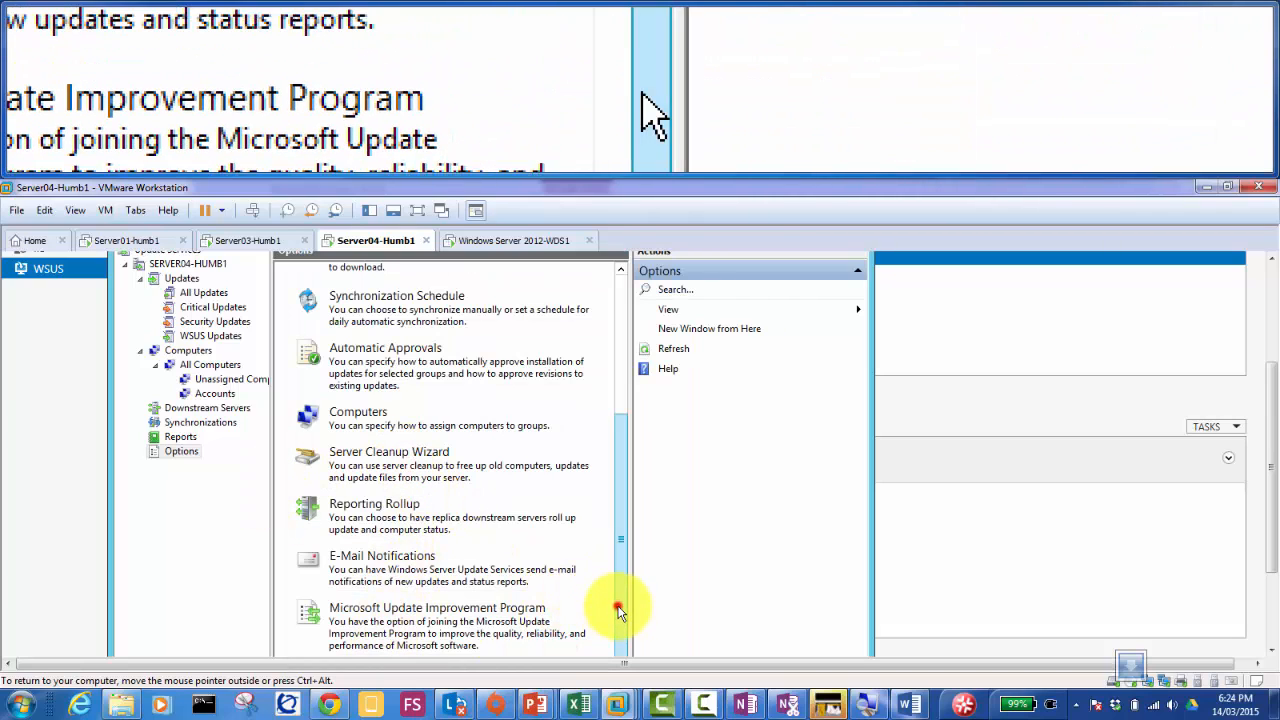
scroll(618, 640, down, 2)
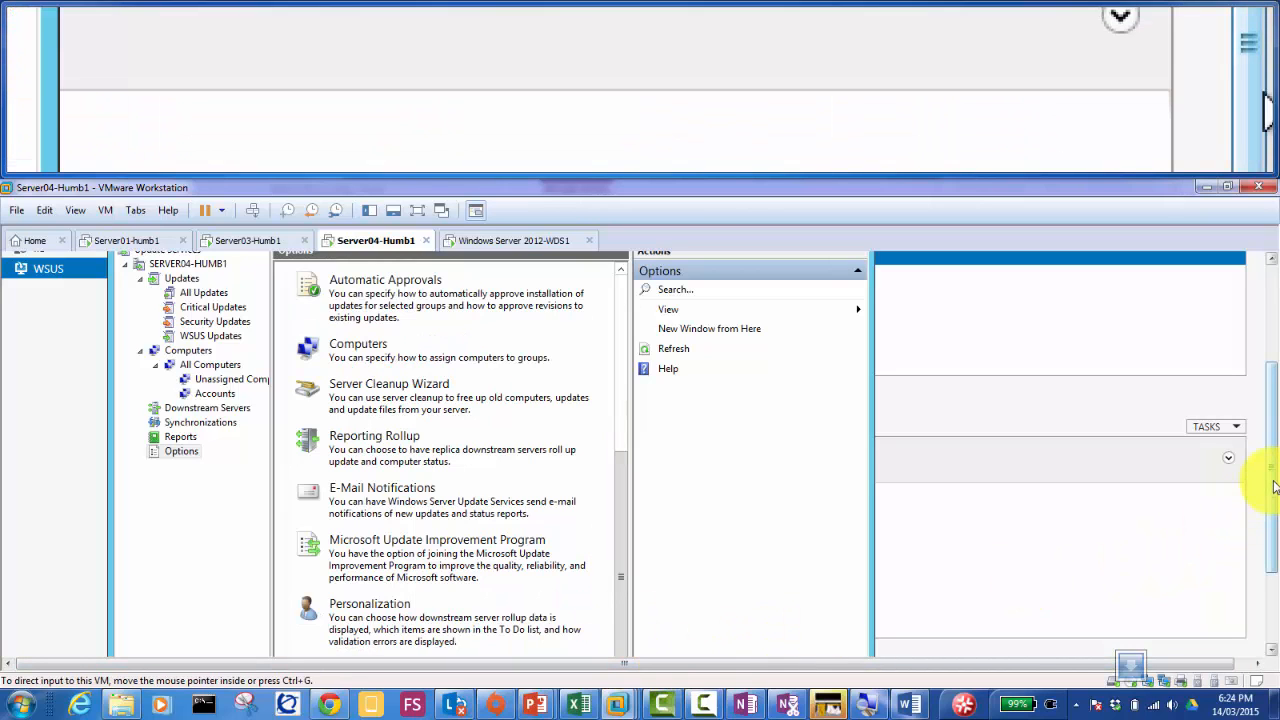
drag(1271, 486, 1266, 537)
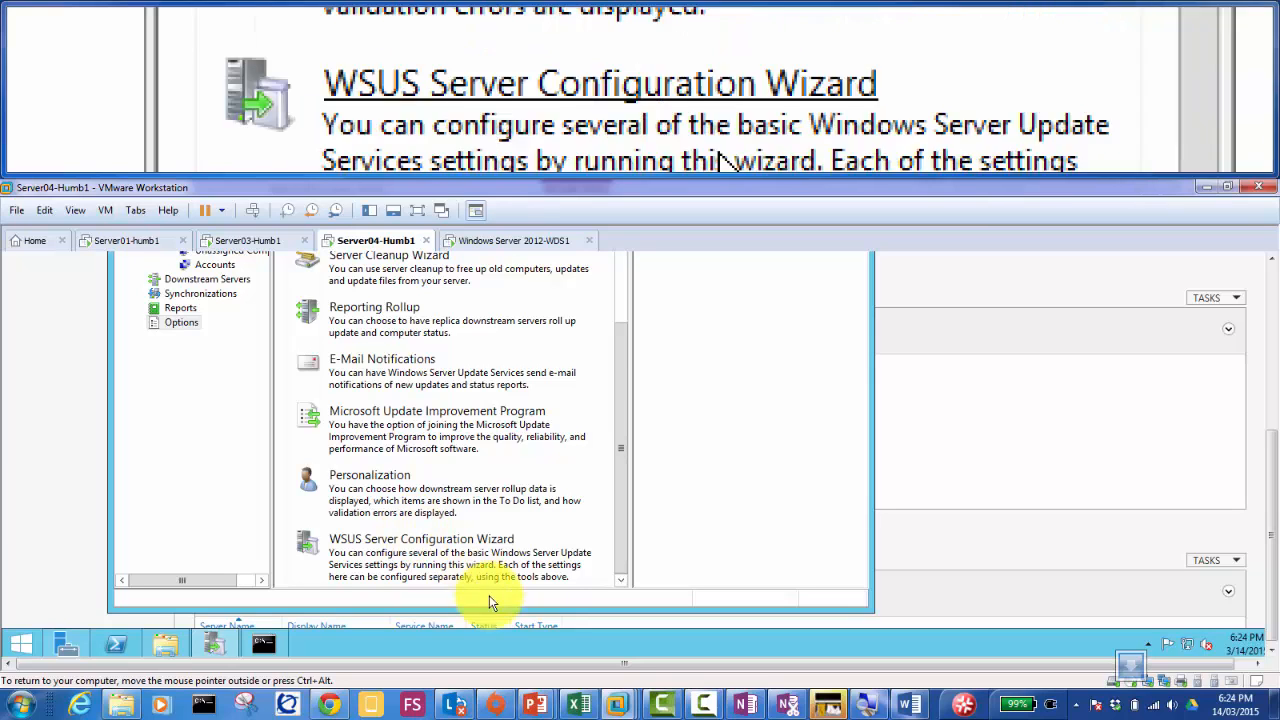
click(704, 700)
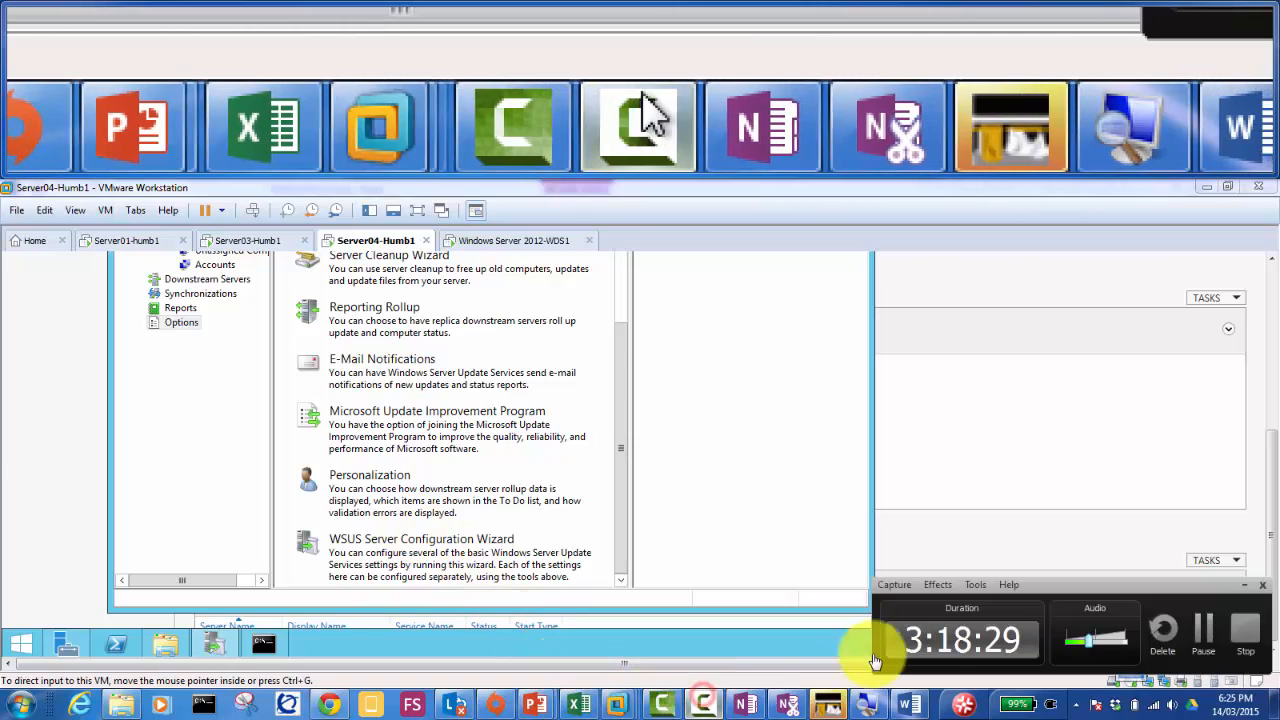